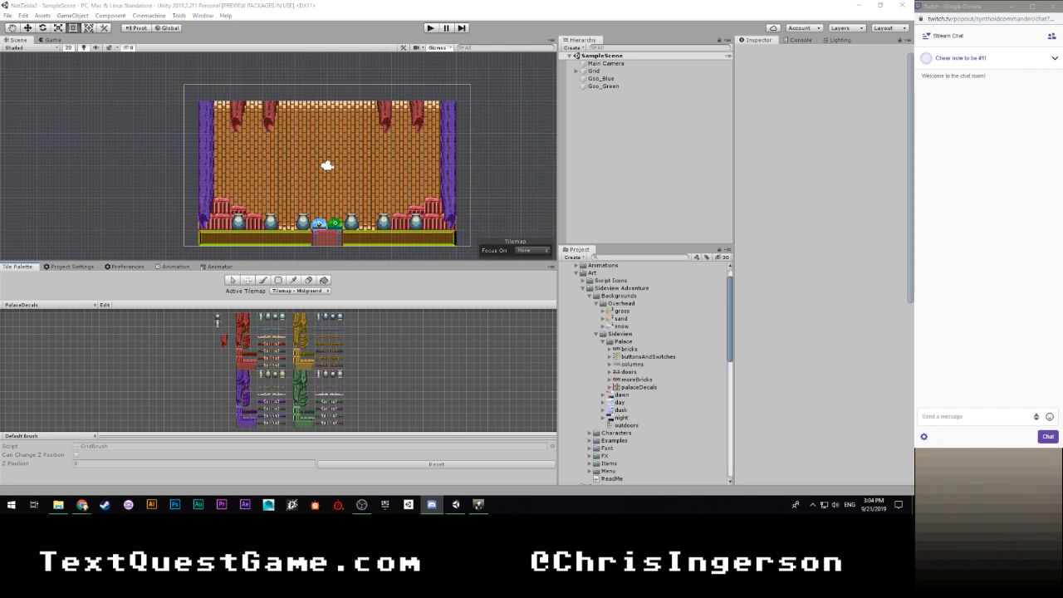
pyautogui.hotkey('alt', 'Tab')
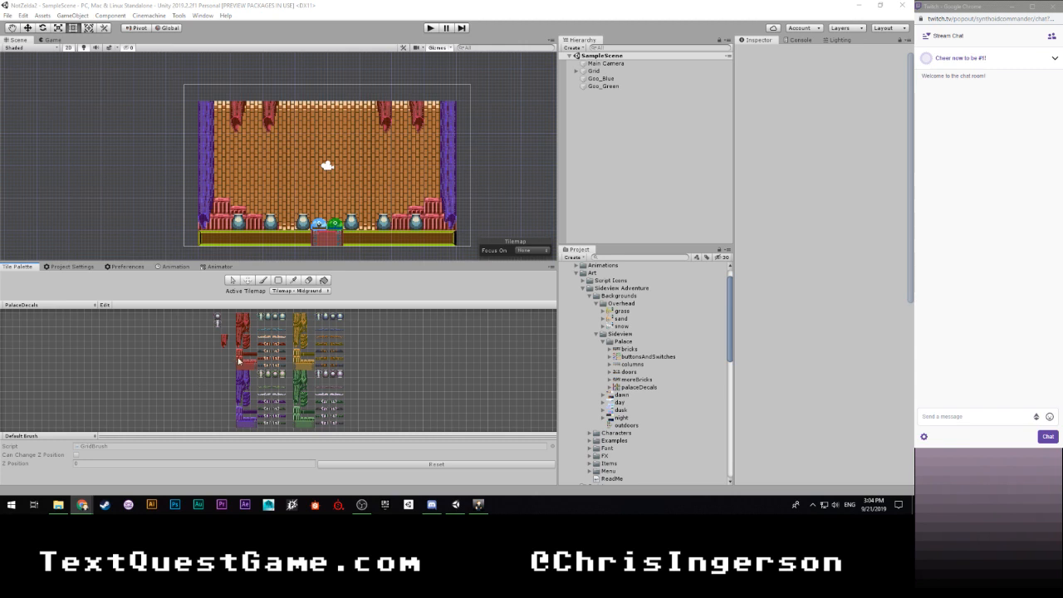
pyautogui.scroll(5, 343, 366)
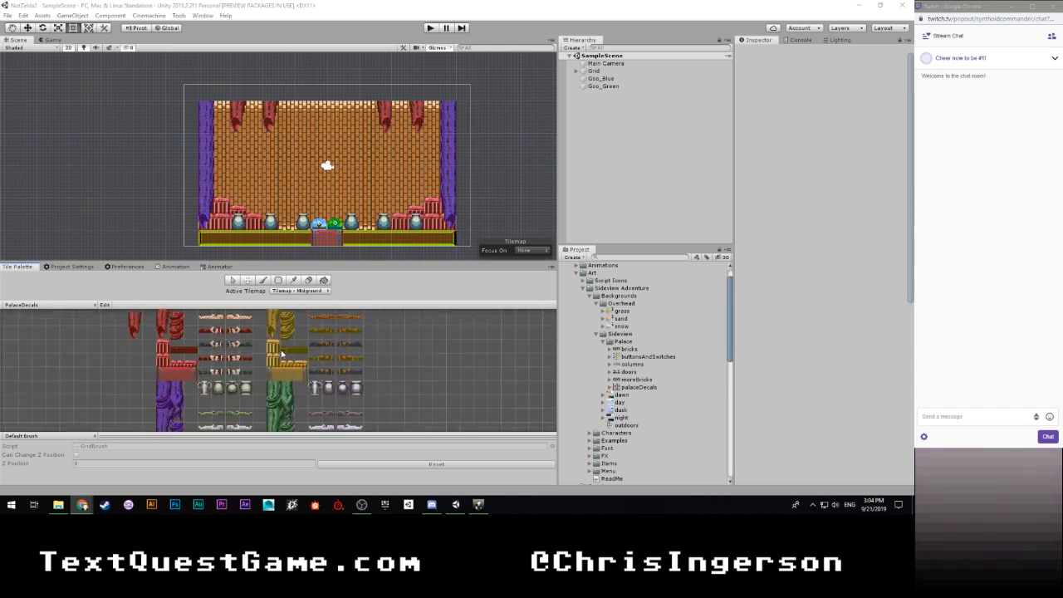
pyautogui.scroll(-6, 256, 344)
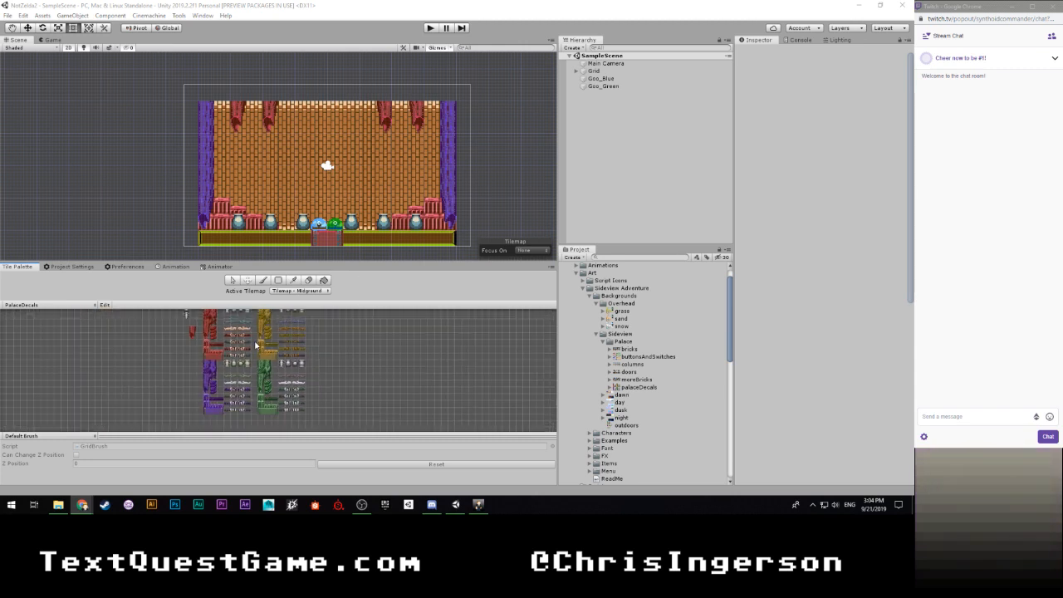
pyautogui.scroll(-1, 317, 362)
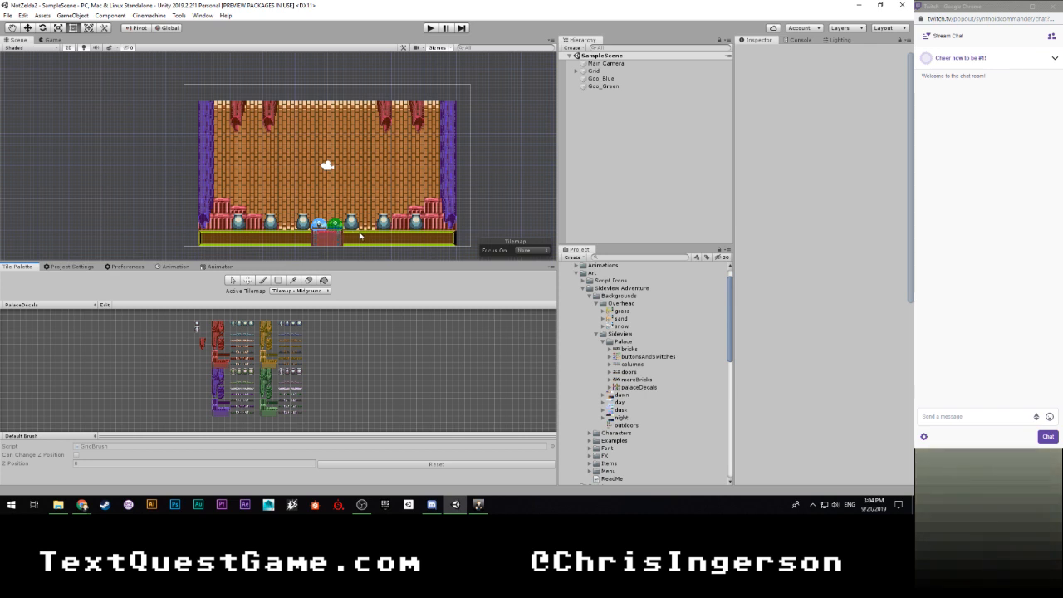
# - Run the palace scene in the Game view to preview the blue and green goo characters
pyautogui.click(46, 41)
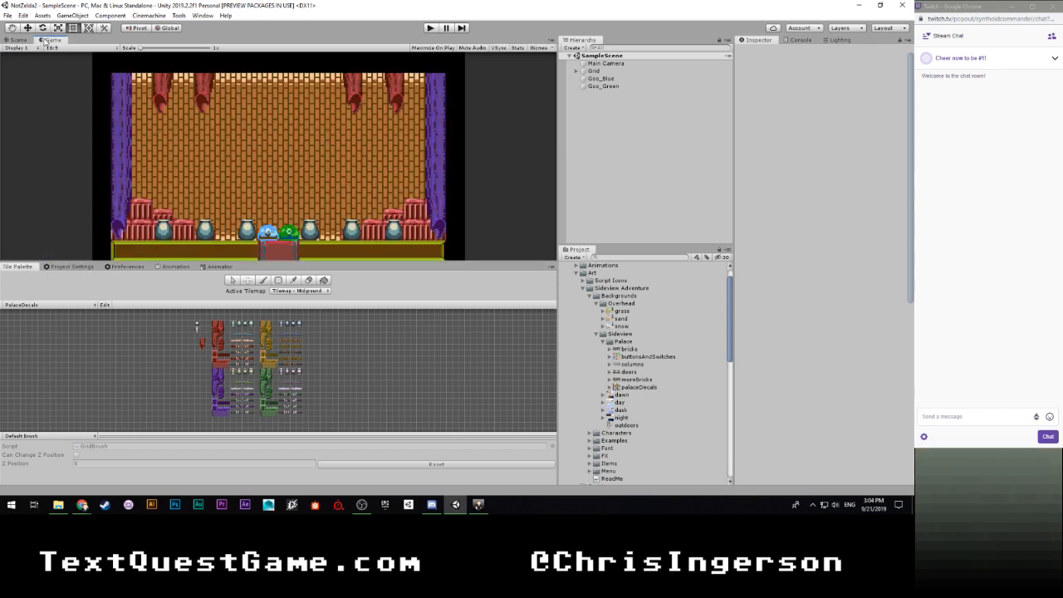
pyautogui.click(430, 27)
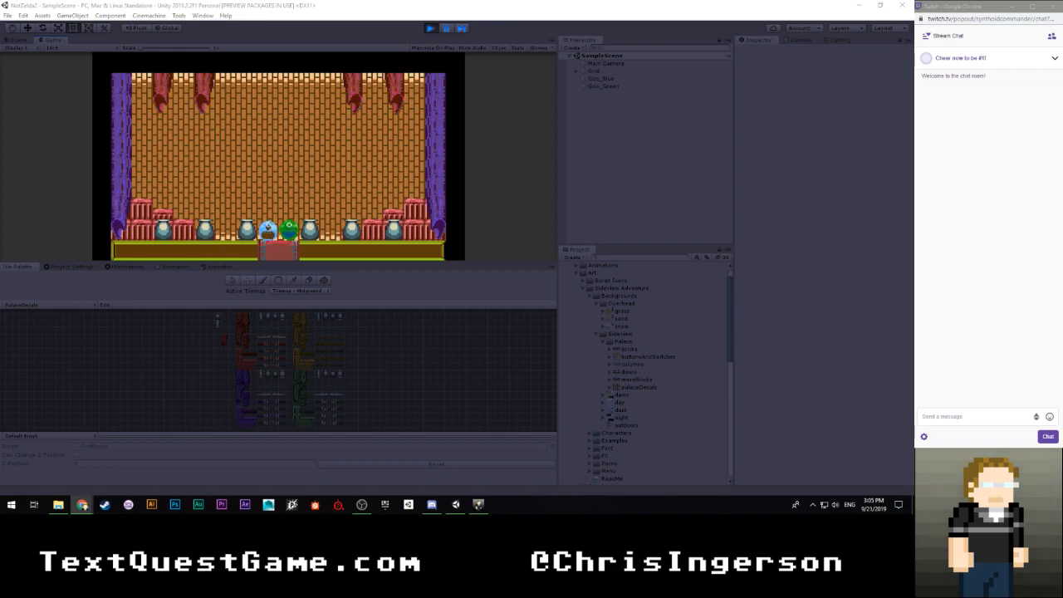
# - Switch to the web browser and look over the description and features of the #NotZelda2 Sideview Adventure Tiles asset pack
pyautogui.moveTo(0, 78); pyautogui.dragTo(274, 3)
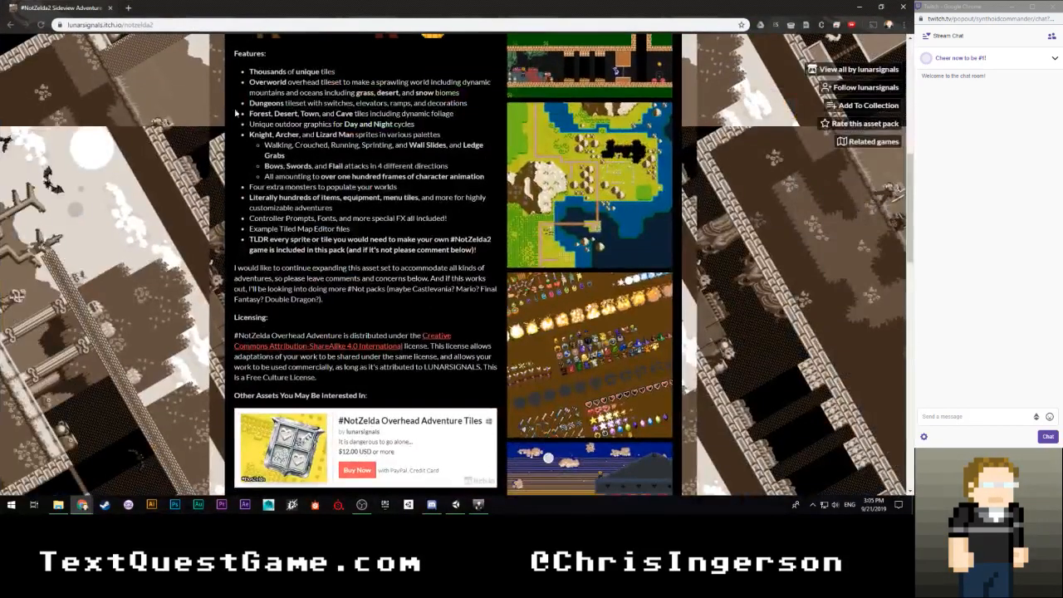
pyautogui.scroll(3, 349, 199)
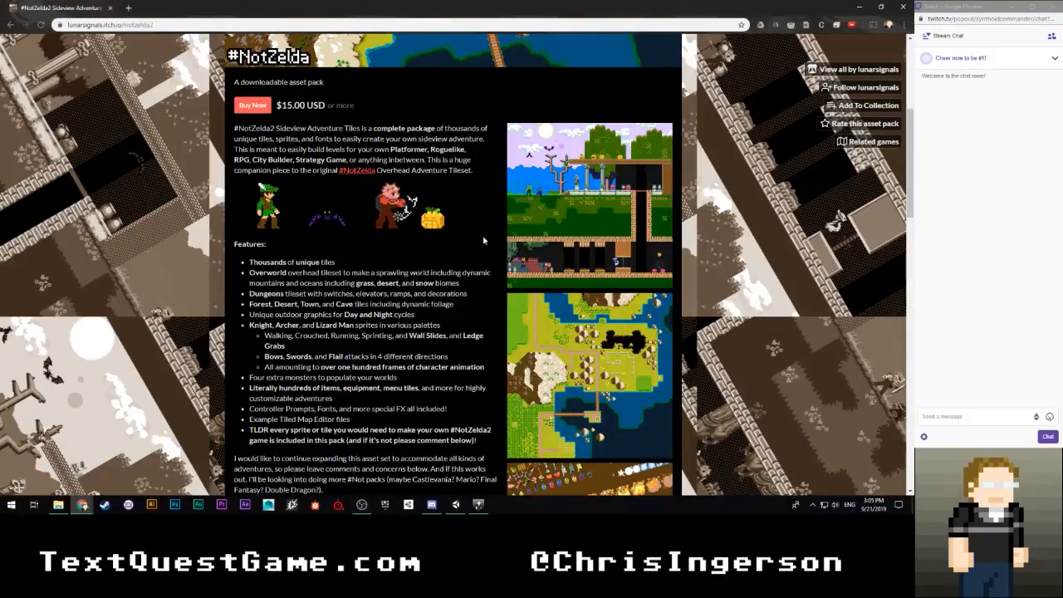
pyautogui.scroll(-1, 638, 188)
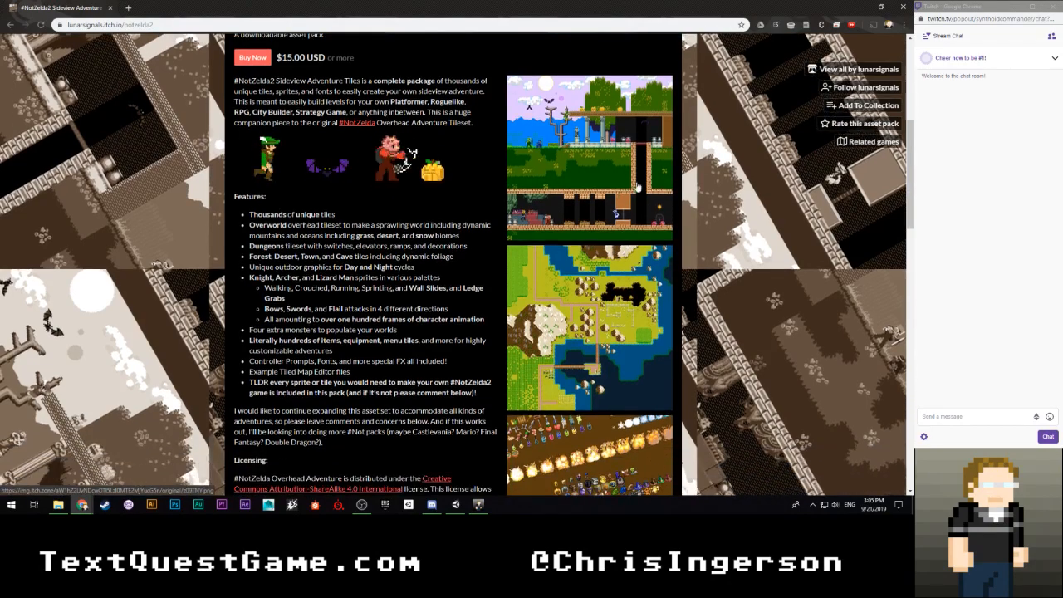
pyautogui.scroll(-2, 664, 200)
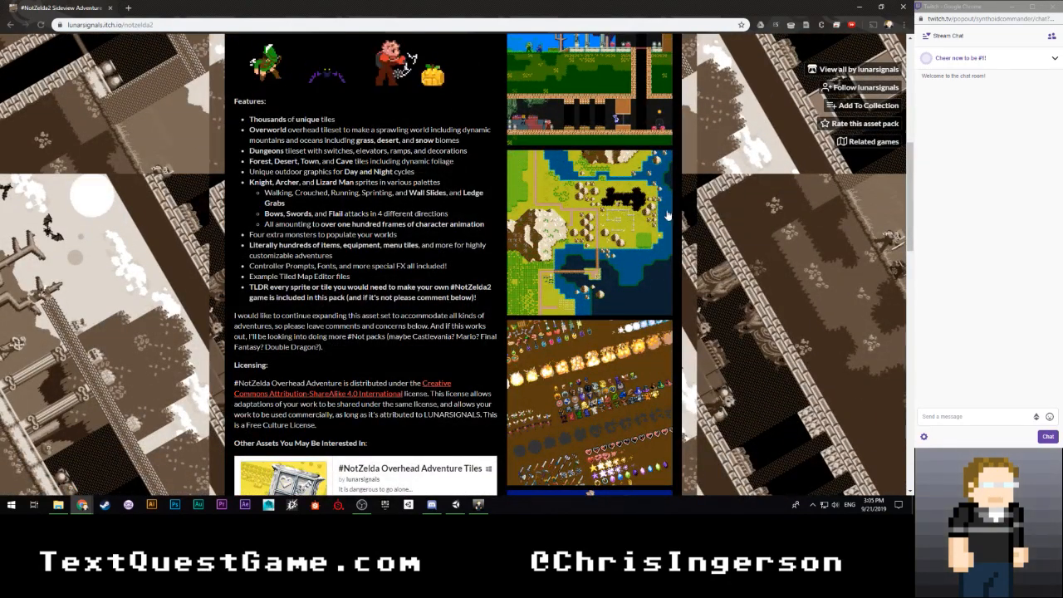
# - View the asset pack's enlarged preview images of the overworld map, sideview levels and item sprites, and close the image viewer
pyautogui.click(667, 215)
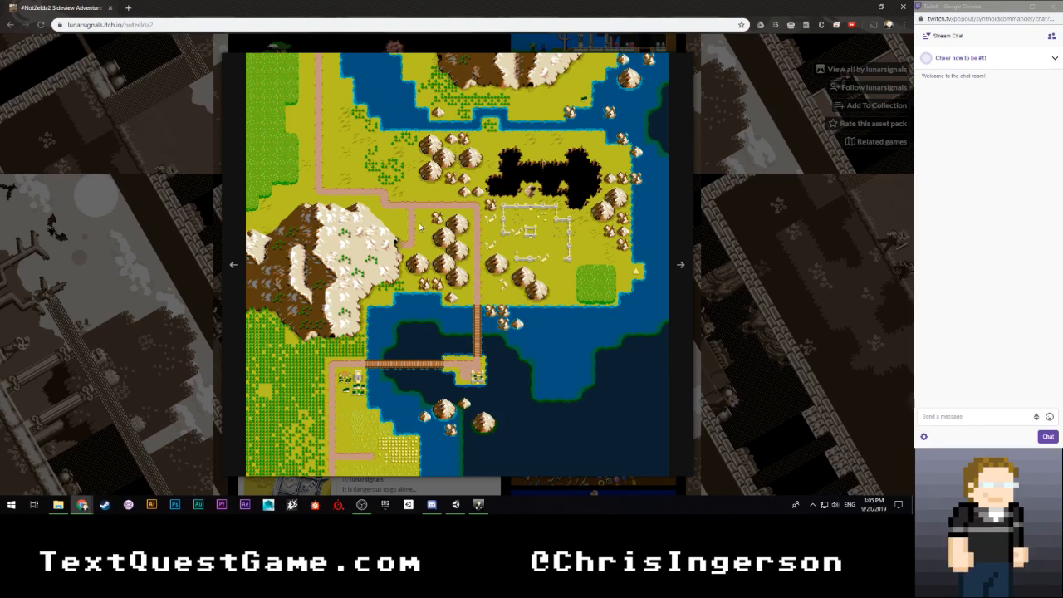
pyautogui.click(703, 184)
pyautogui.scroll(3, 631, 199)
pyautogui.click(588, 209)
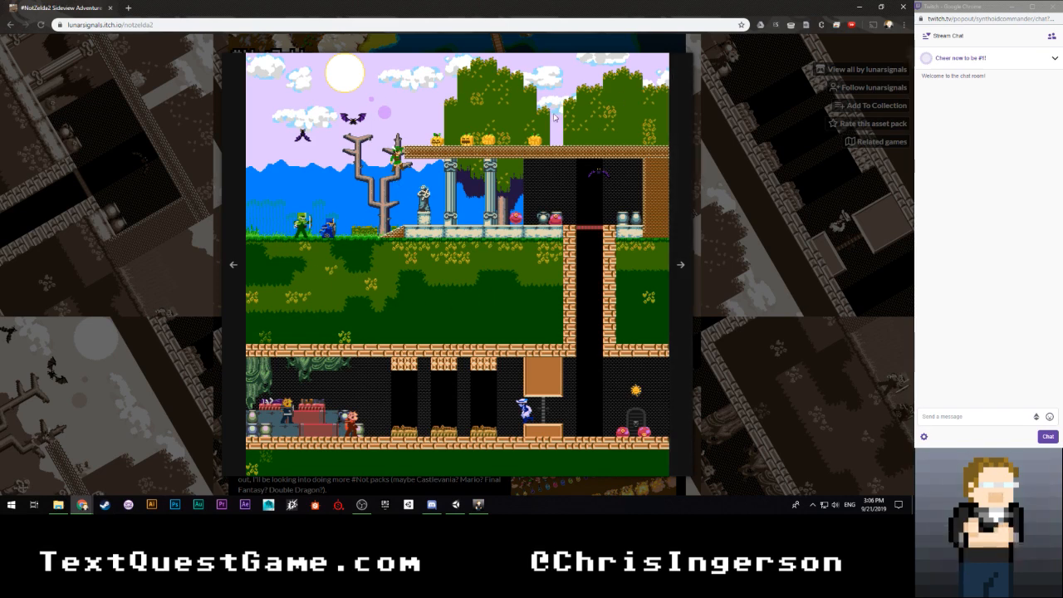
pyautogui.click(677, 269)
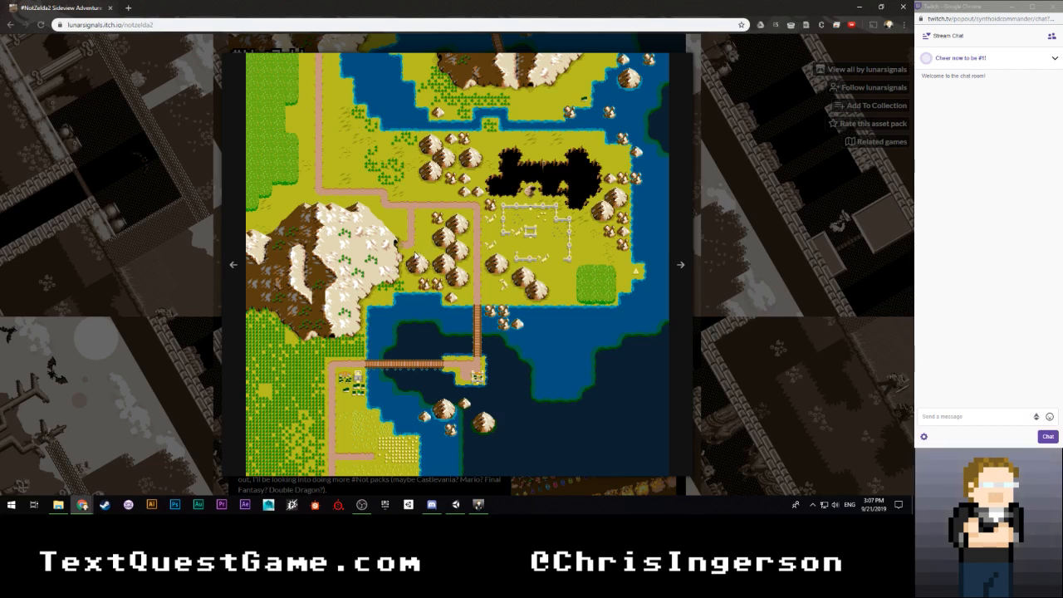
pyautogui.click(683, 267)
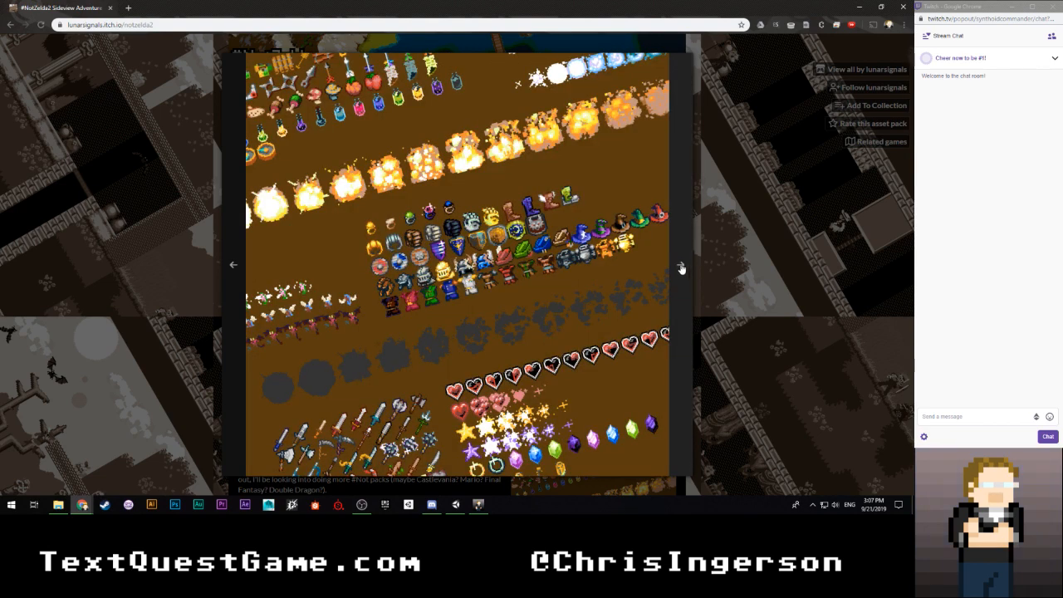
pyautogui.click(681, 267)
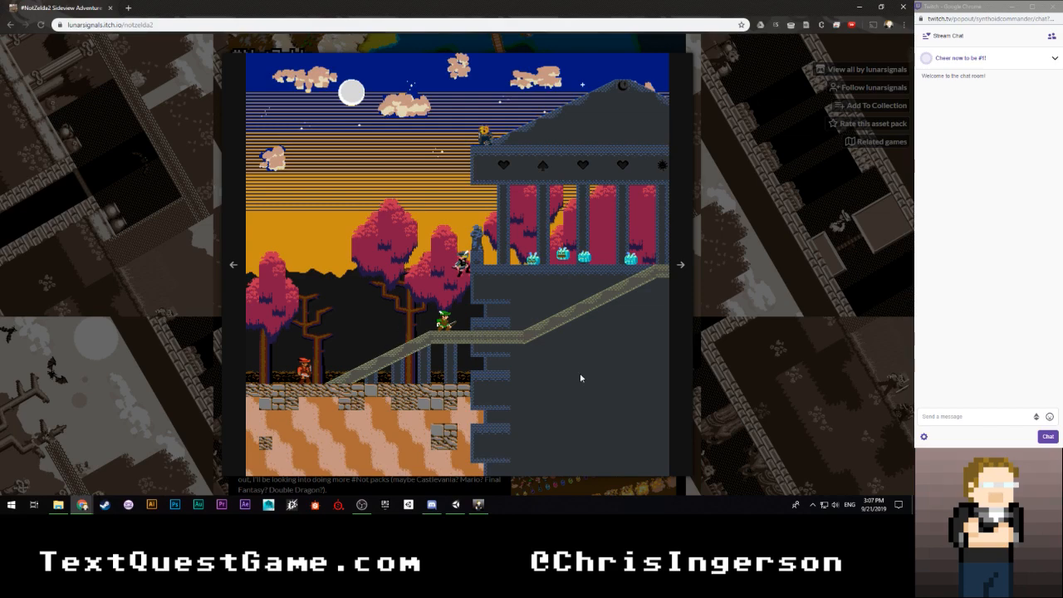
pyautogui.click(731, 332)
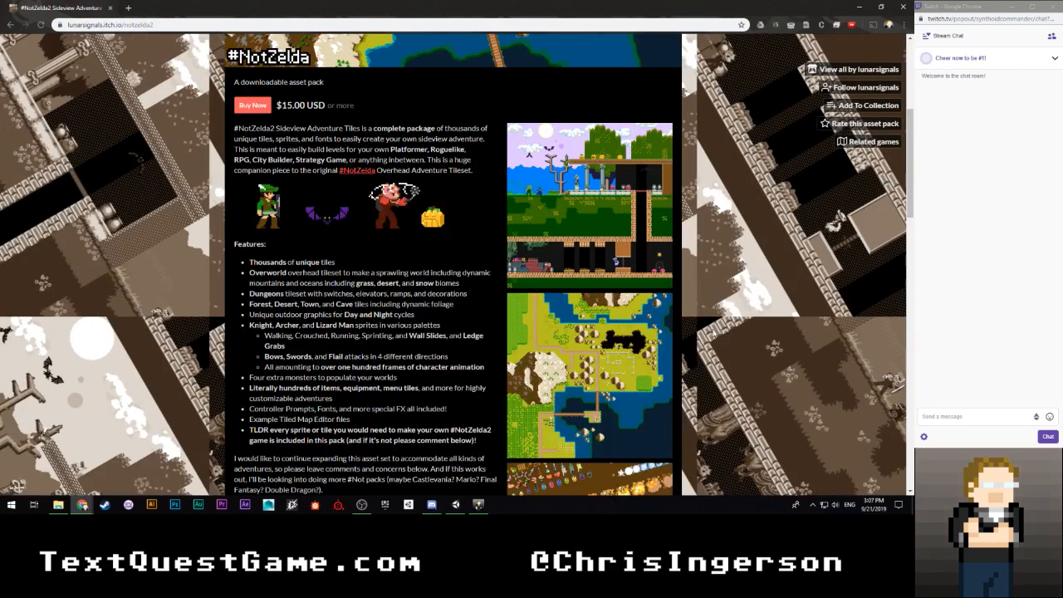
pyautogui.scroll(-3, 731, 333)
# - Switch back to Unity and inspect the animator controller asset assigned to the Goo_Green object
pyautogui.click(455, 505)
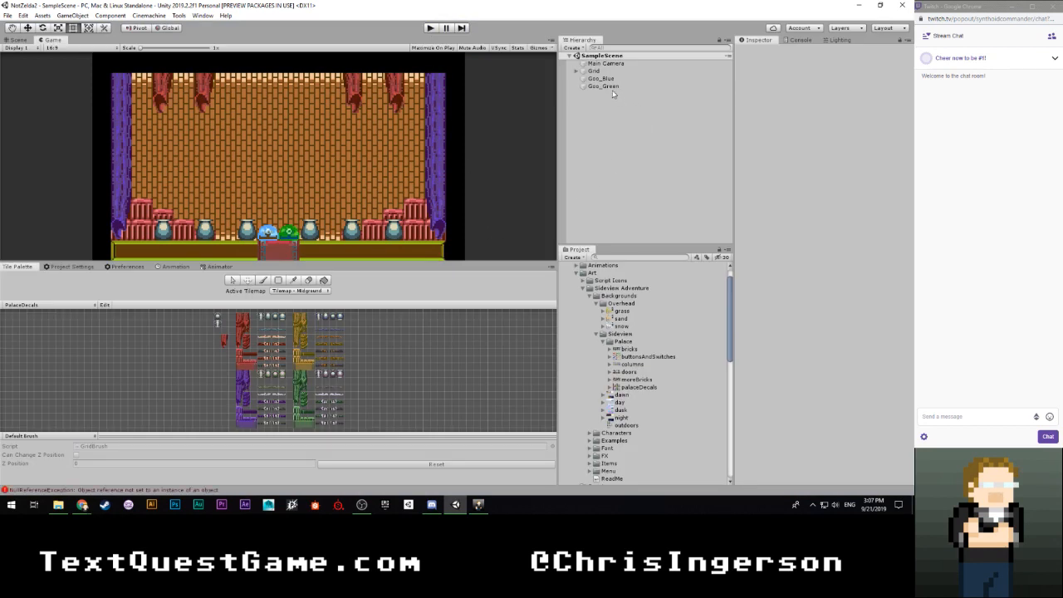
pyautogui.click(613, 88)
pyautogui.click(805, 214)
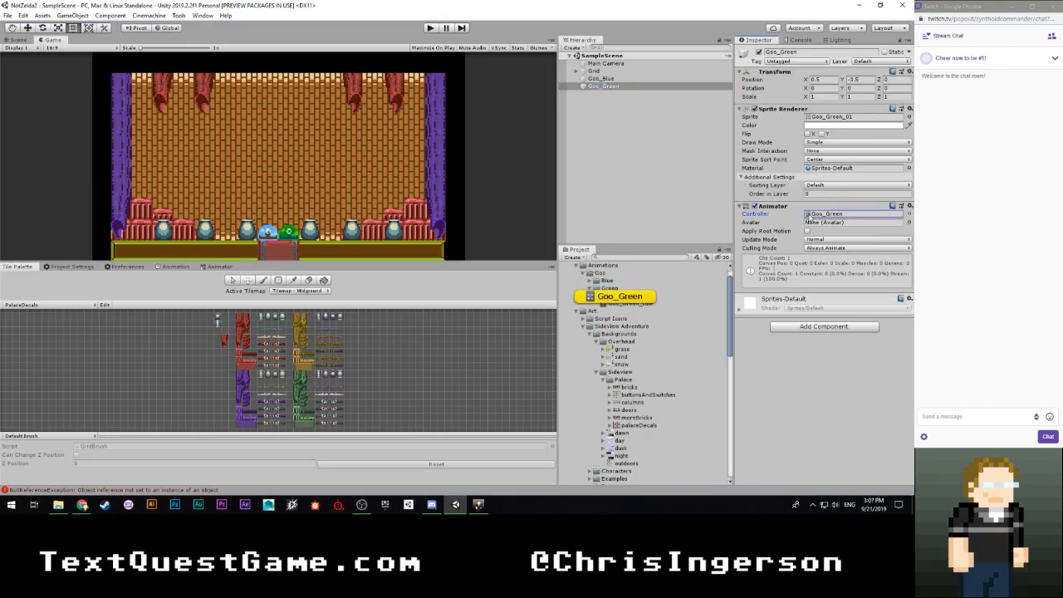
pyautogui.click(623, 296)
pyautogui.click(625, 303)
pyautogui.click(616, 295)
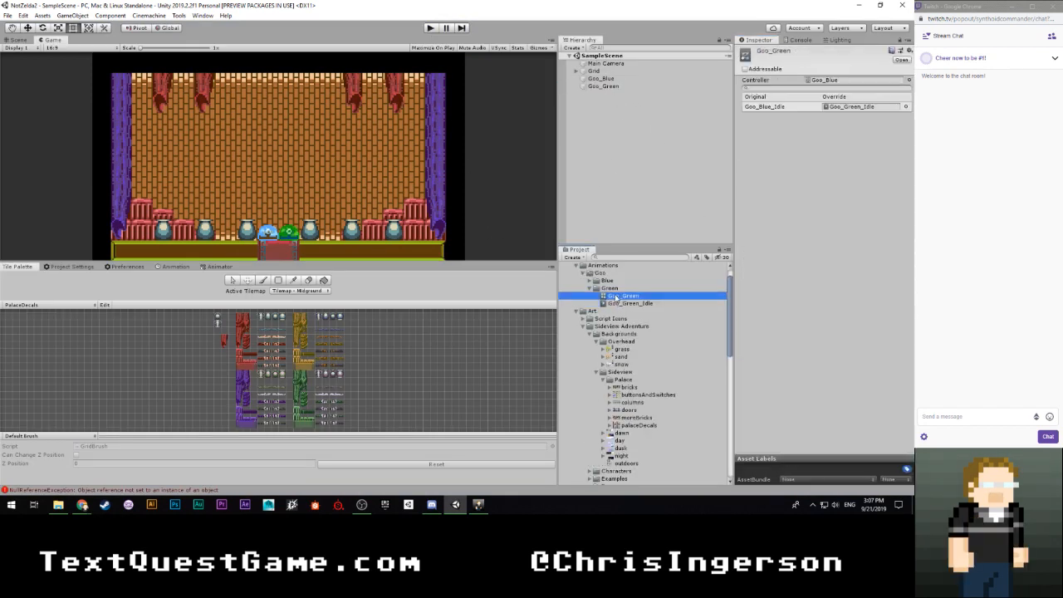
# - Review the NullReferenceException in the Console and clear the log
pyautogui.click(793, 41)
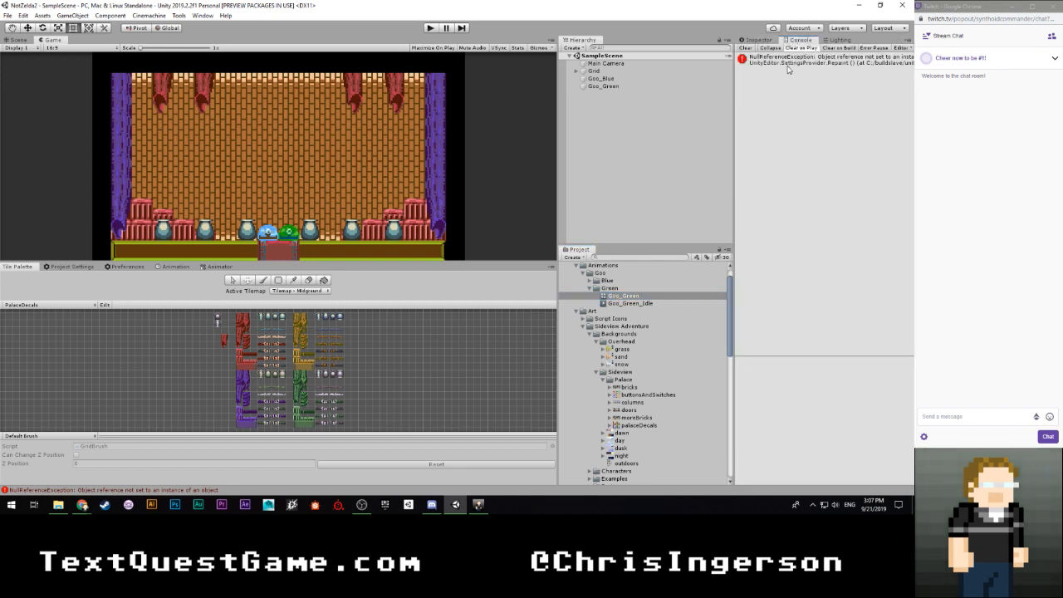
pyautogui.click(788, 64)
pyautogui.click(746, 48)
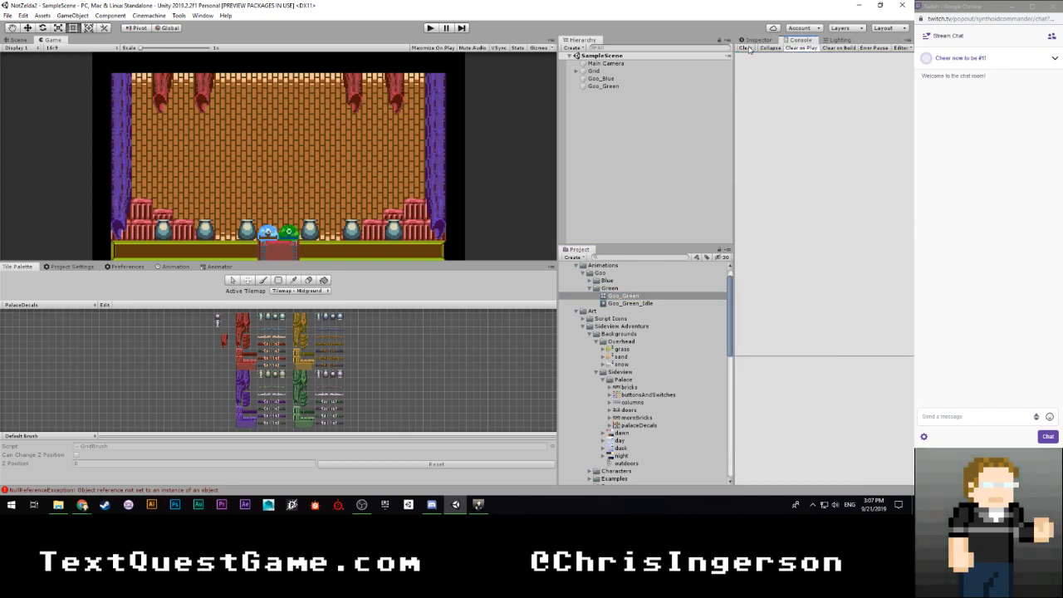
# - Locate the Goo_Blue controller referenced by Goo_Green and compare the two animator controller assets in the Inspector
pyautogui.click(757, 40)
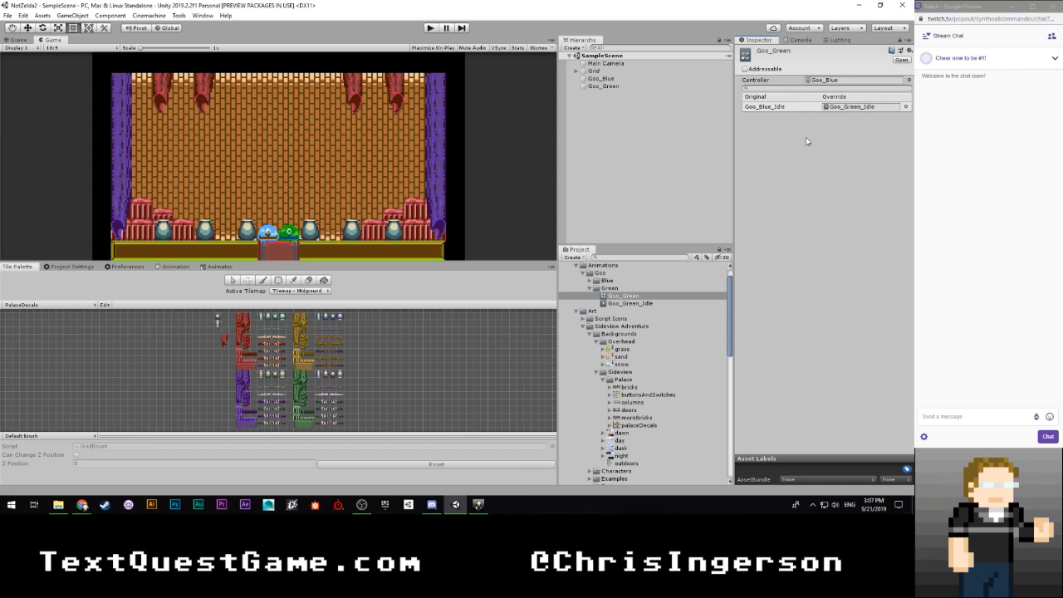
pyautogui.click(829, 81)
pyautogui.click(619, 288)
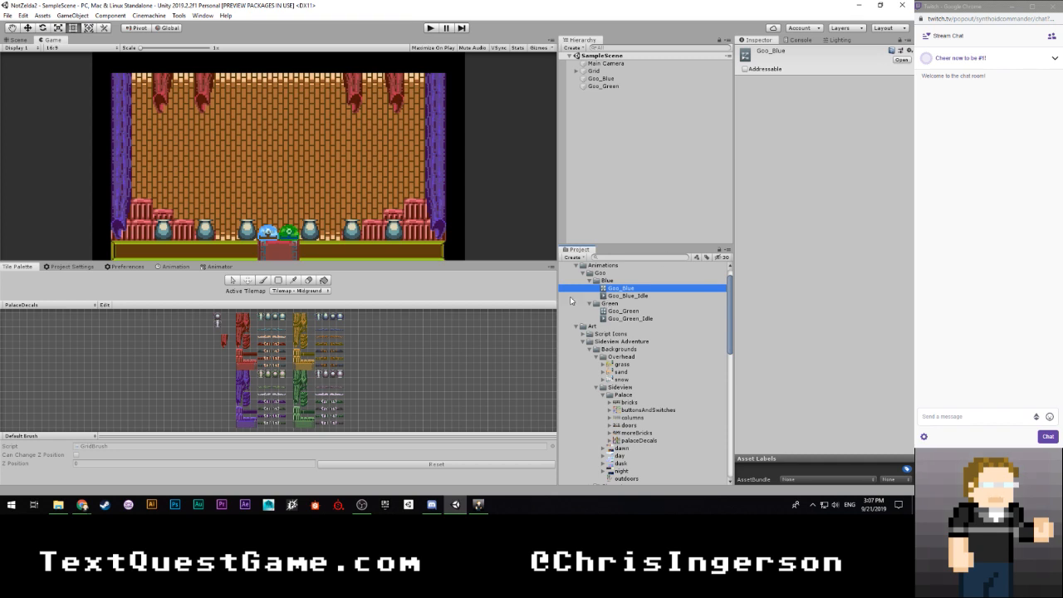
pyautogui.click(619, 312)
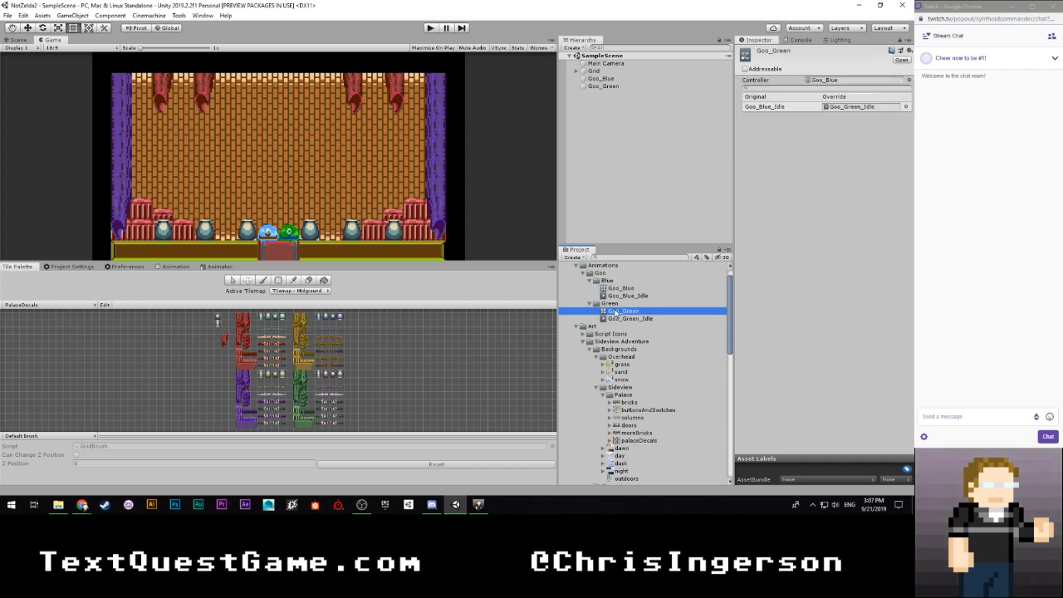
pyautogui.click(615, 288)
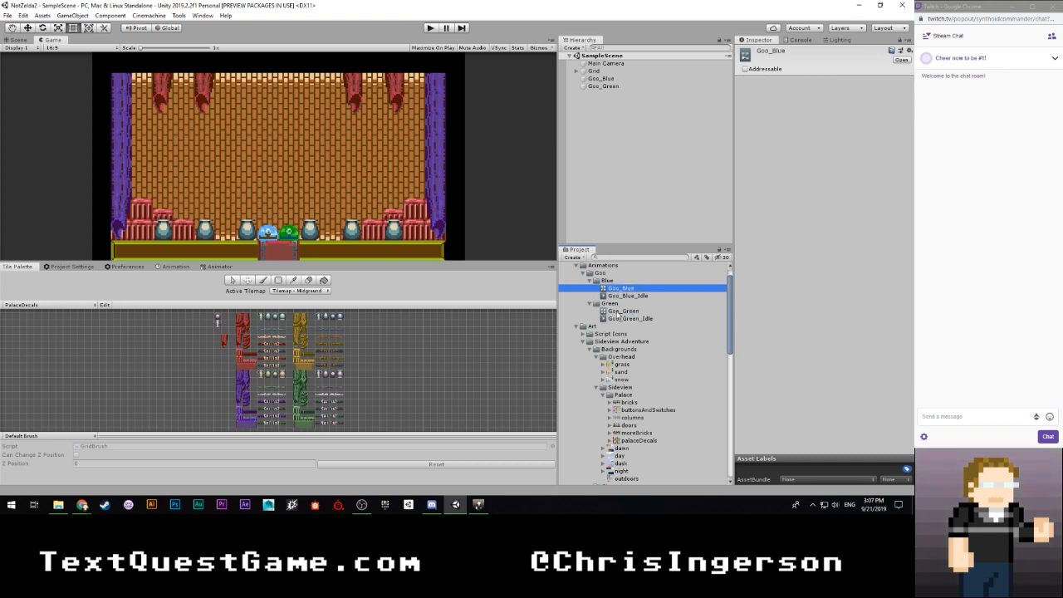
pyautogui.click(619, 312)
pyautogui.click(618, 290)
pyautogui.click(610, 312)
pyautogui.click(615, 288)
pyautogui.click(616, 311)
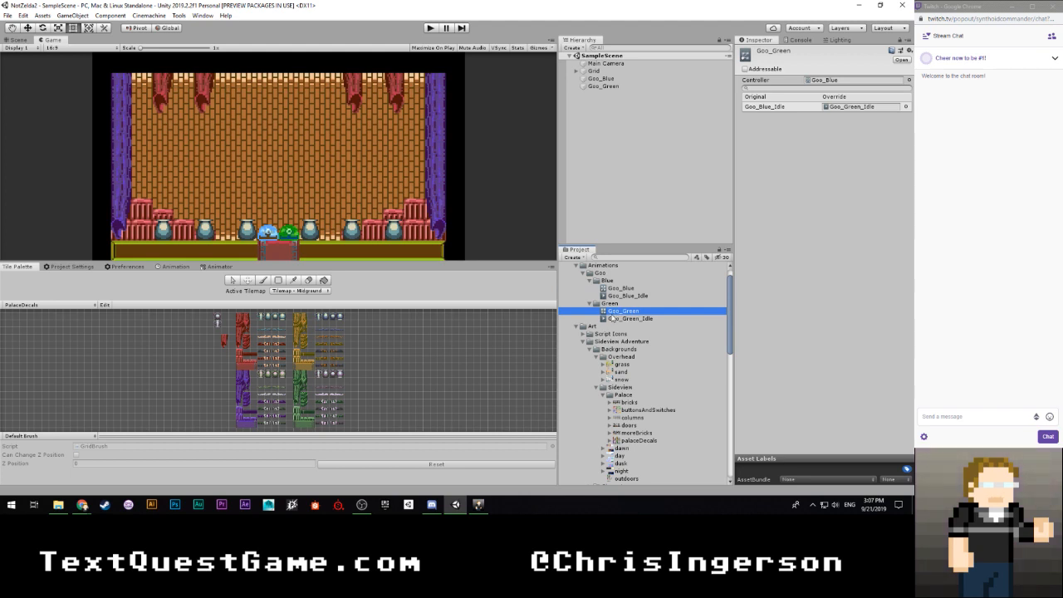
# - Show the Goo_Blue_Idle clip in the Animation window and examine the sprite keyframes on its timeline
pyautogui.click(614, 297)
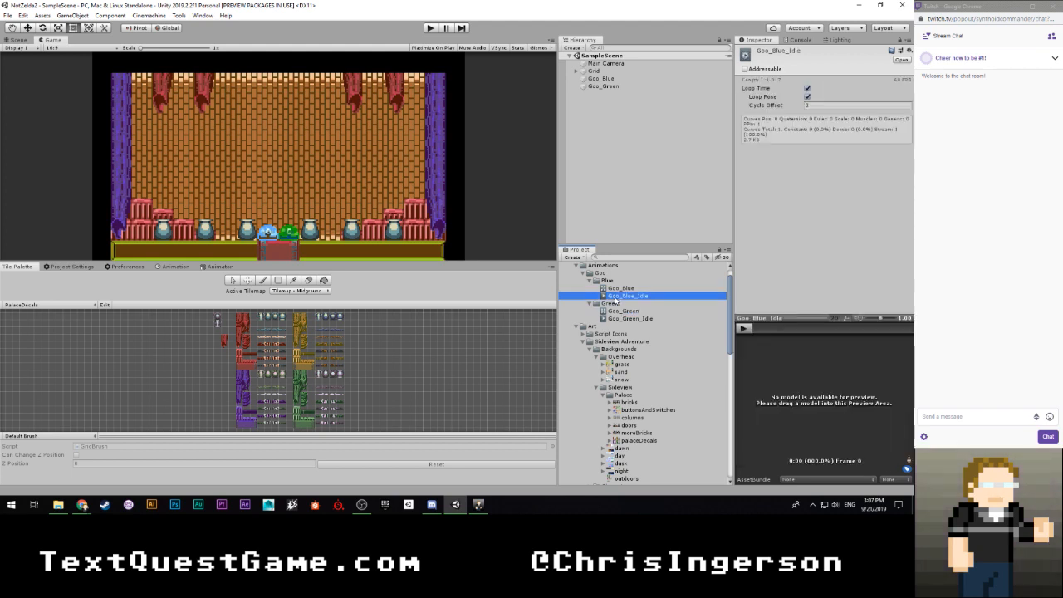
pyautogui.click(173, 267)
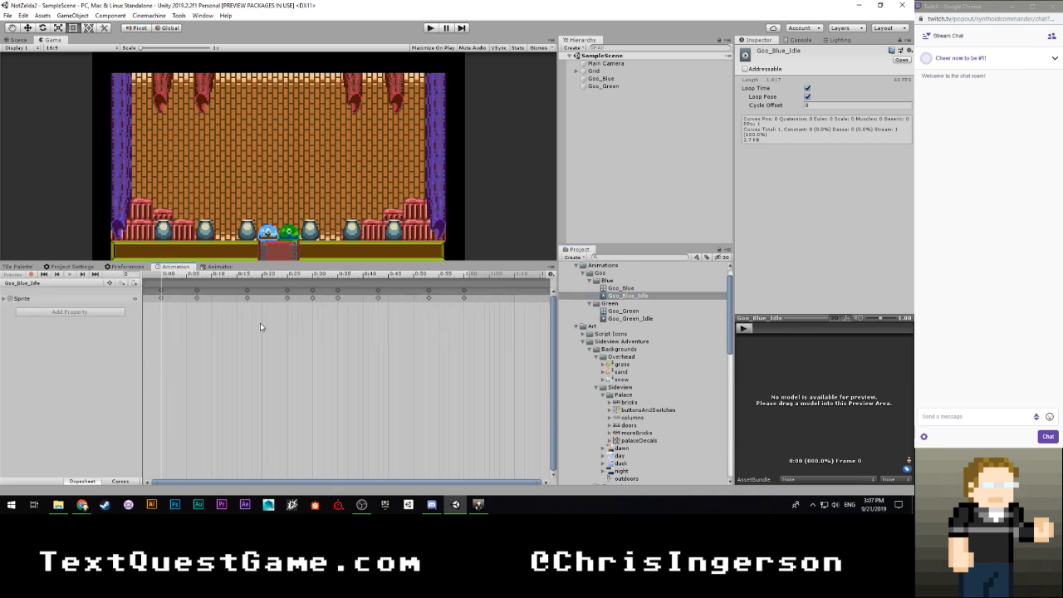
pyautogui.scroll(2, 260, 326)
pyautogui.scroll(1, 178, 334)
pyautogui.click(5, 299)
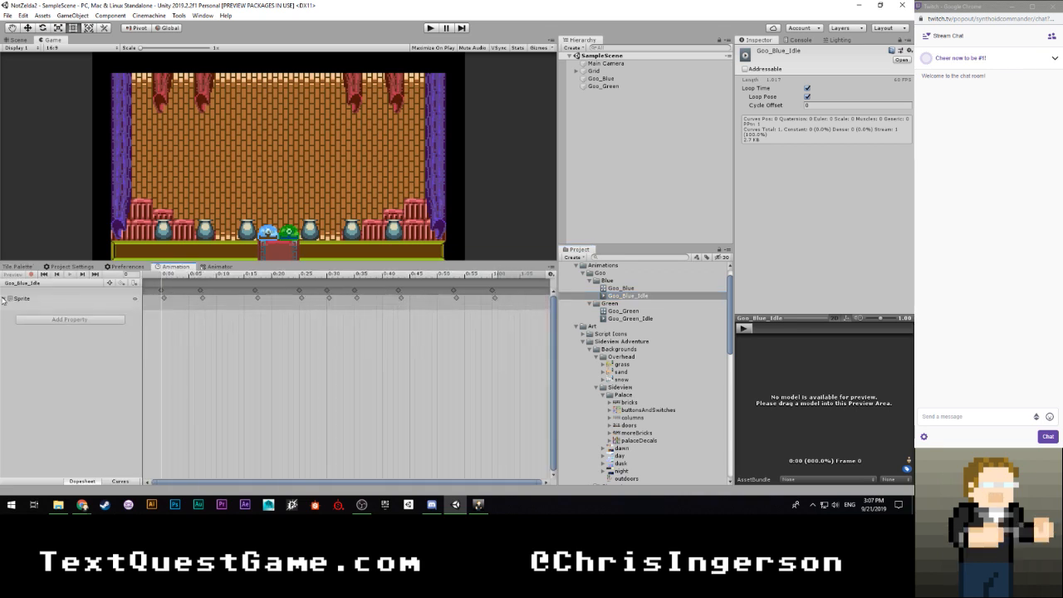
# - Compare the sprite keyframe timing of the Goo_Green_Idle and Goo_Blue_Idle clips by alternating between them
pyautogui.click(617, 319)
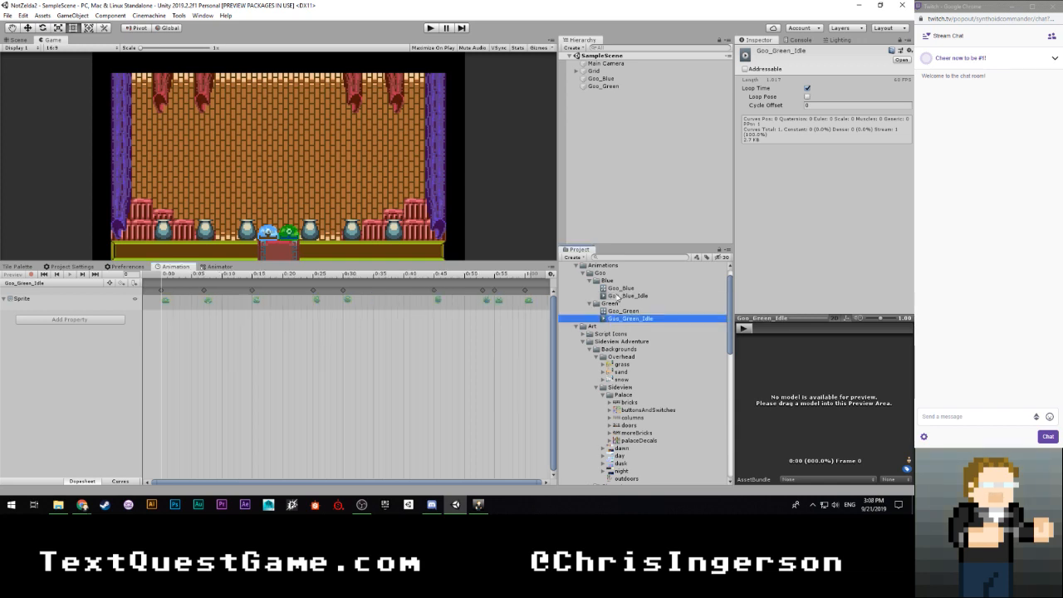
pyautogui.click(618, 295)
pyautogui.click(616, 319)
pyautogui.click(617, 297)
pyautogui.click(617, 320)
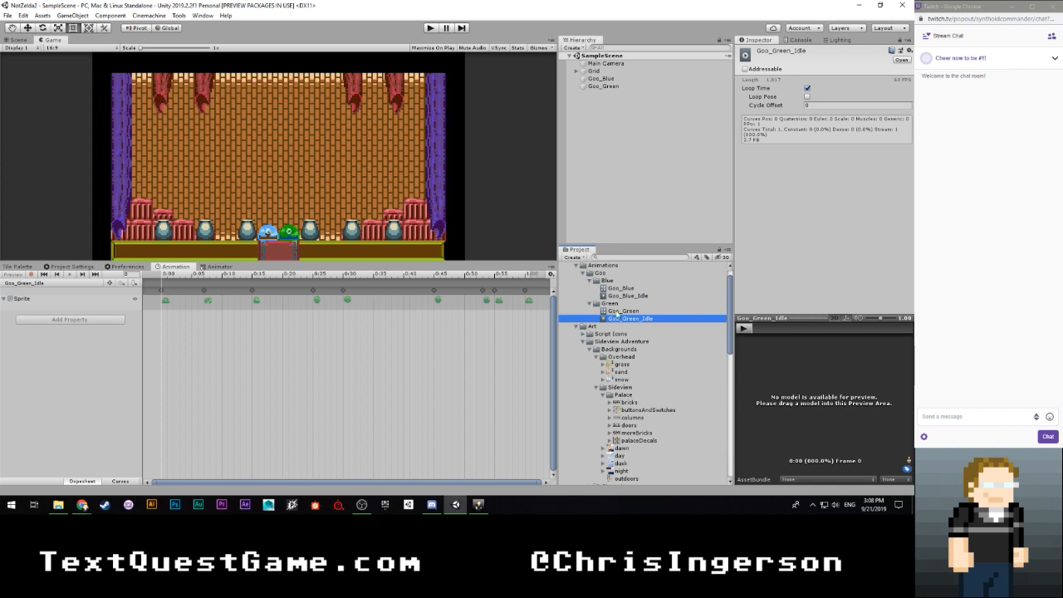
pyautogui.click(617, 296)
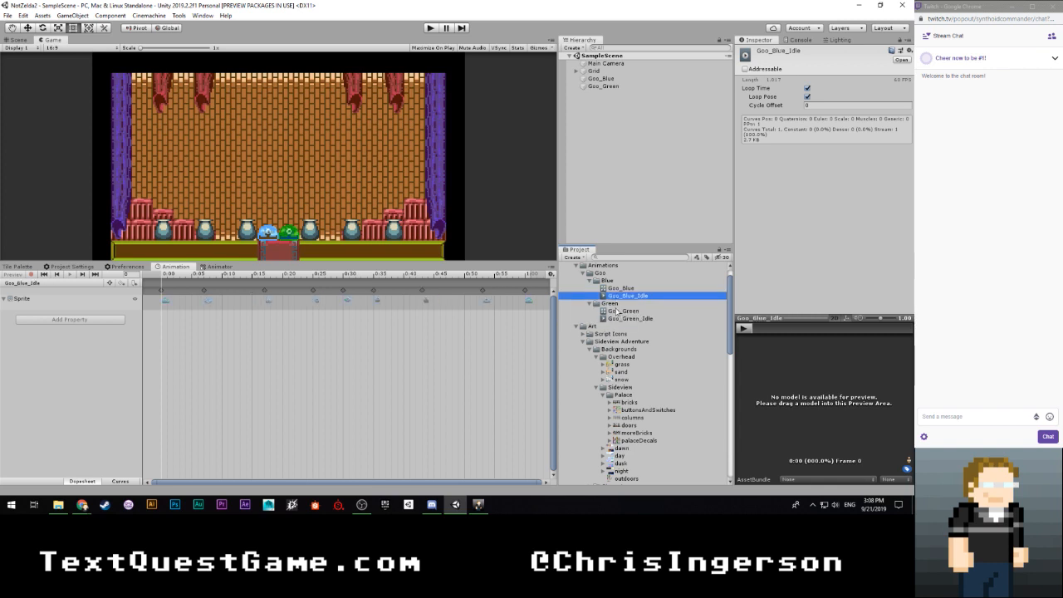
pyautogui.click(616, 320)
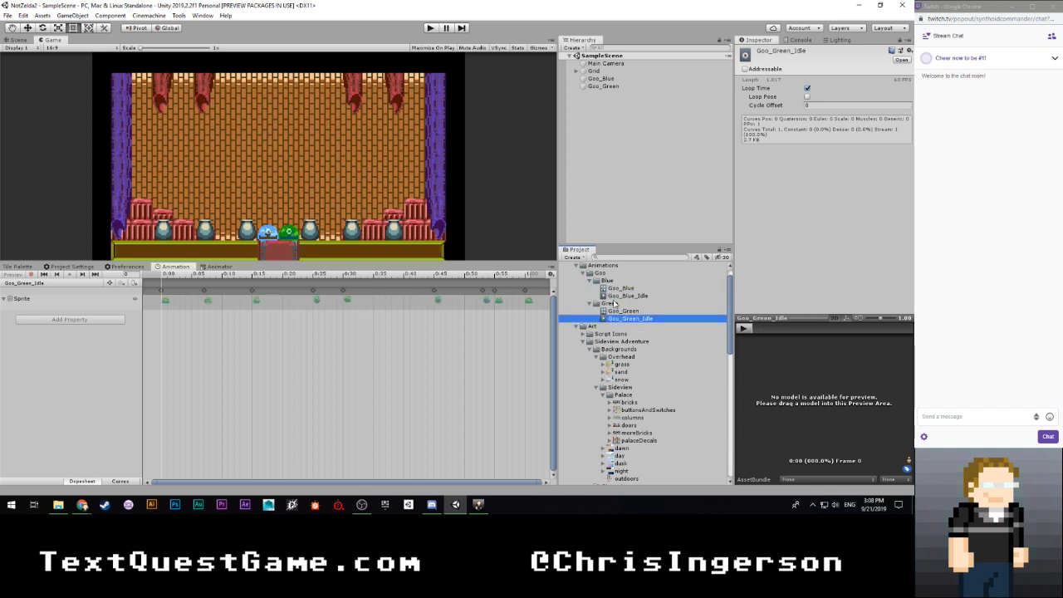
pyautogui.click(615, 296)
pyautogui.click(619, 318)
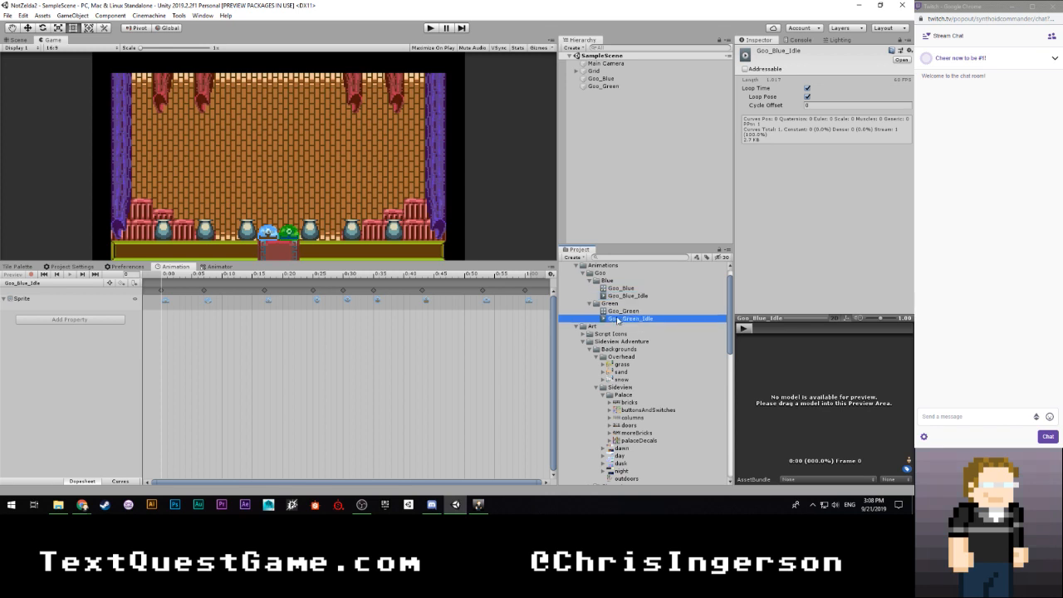
pyautogui.click(616, 297)
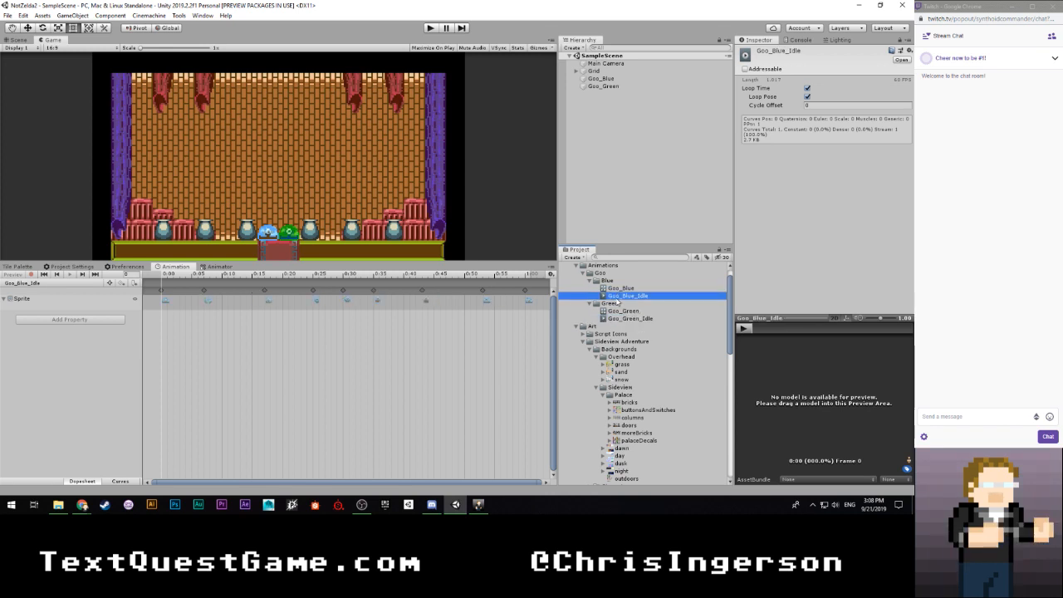
# - Align the third sprite keyframe of the Goo_Green_Idle clip with the matching keyframe in Goo_Blue_Idle
pyautogui.click(619, 319)
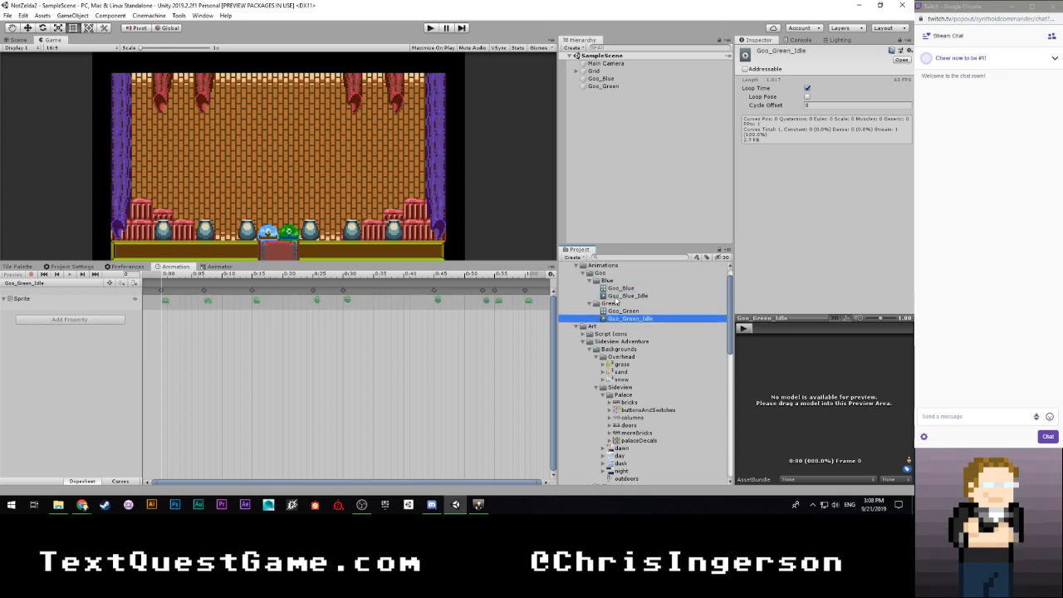
pyautogui.click(616, 299)
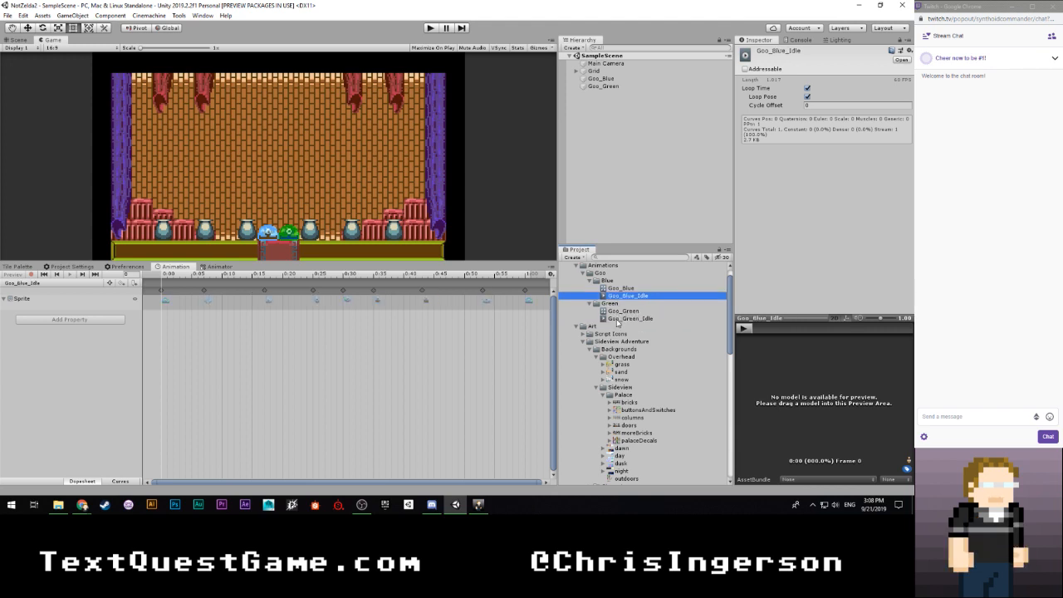
pyautogui.click(617, 319)
pyautogui.click(268, 300)
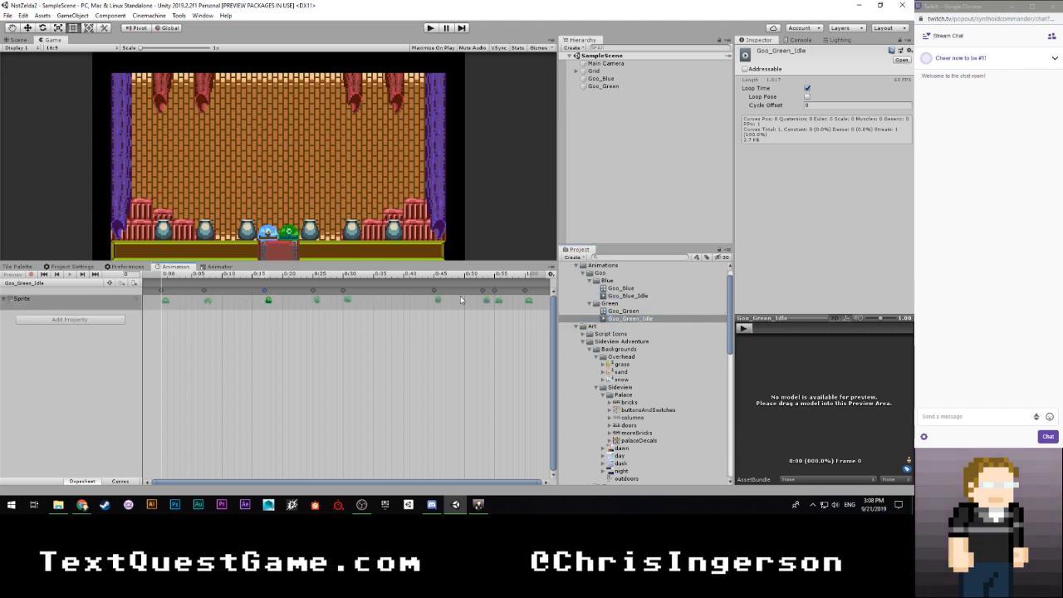
# - Compare both idle clips and move the sixth Goo_Green_Idle keyframe earlier to match the Goo_Blue_Idle timing
pyautogui.click(618, 297)
pyautogui.click(618, 320)
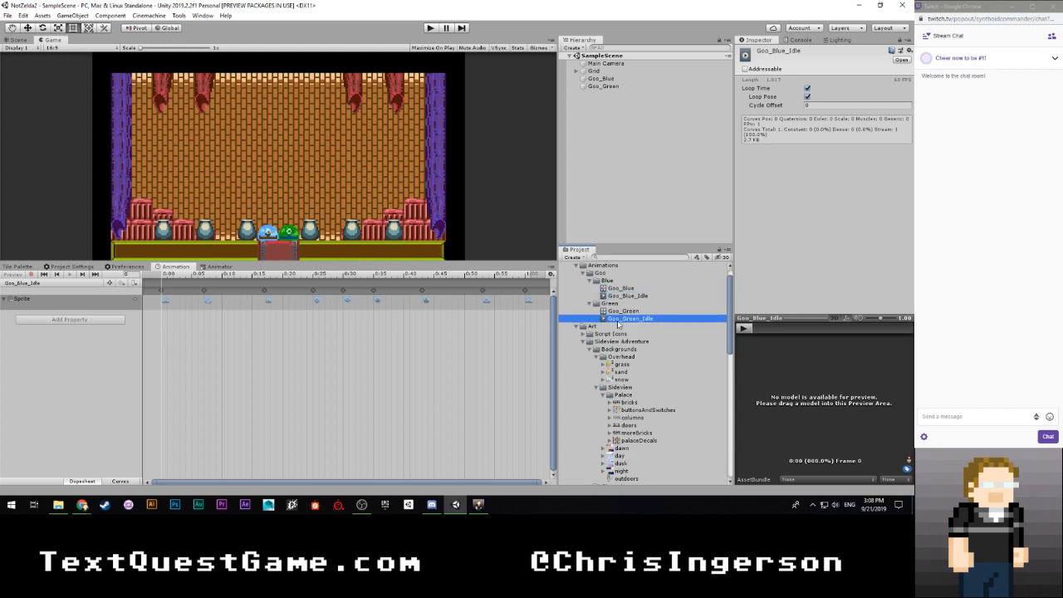
pyautogui.click(611, 296)
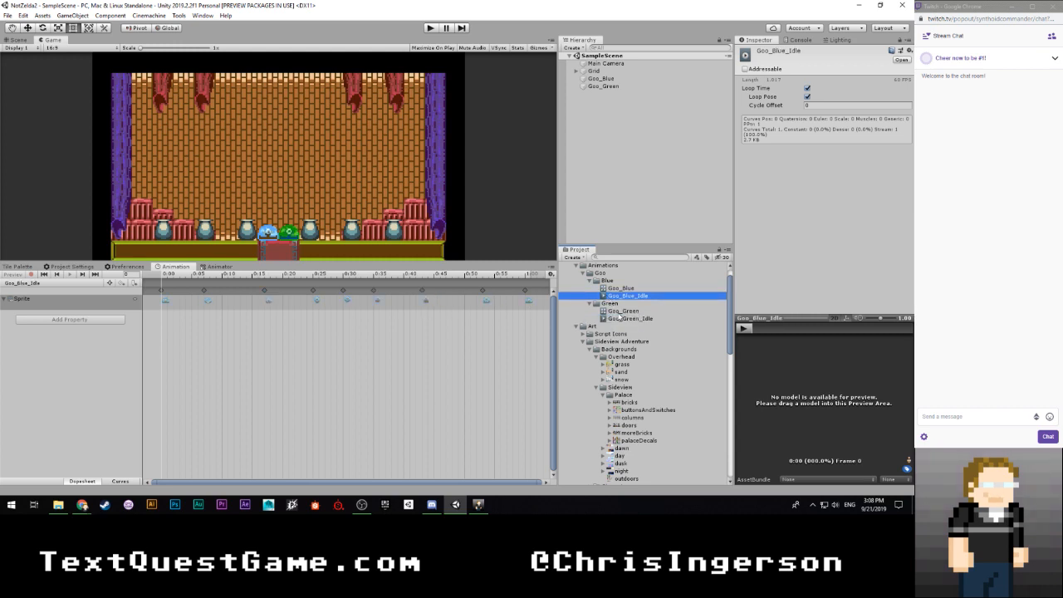
pyautogui.click(617, 320)
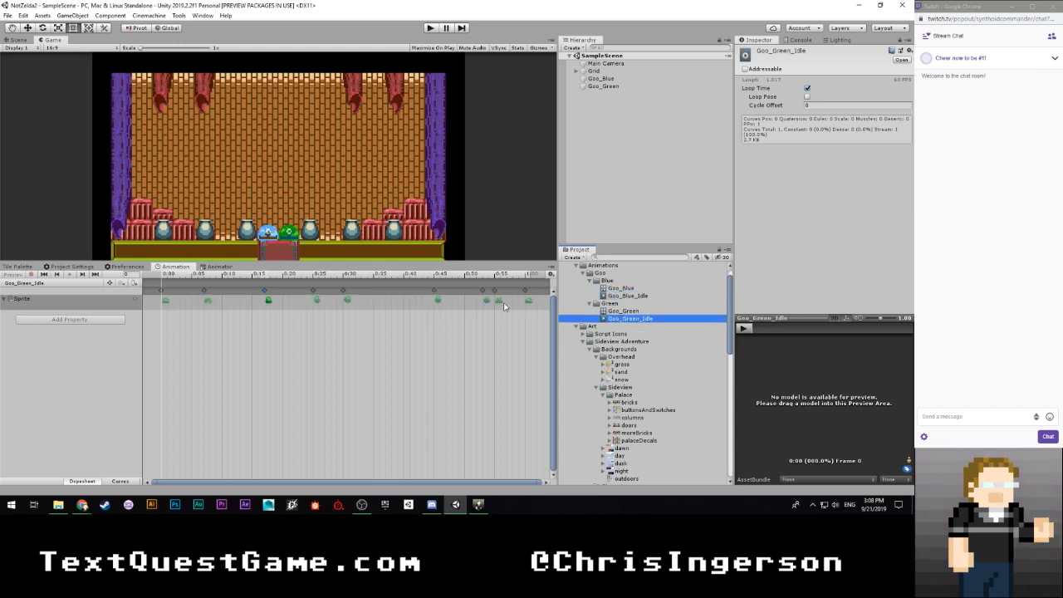
pyautogui.click(613, 297)
pyautogui.click(612, 319)
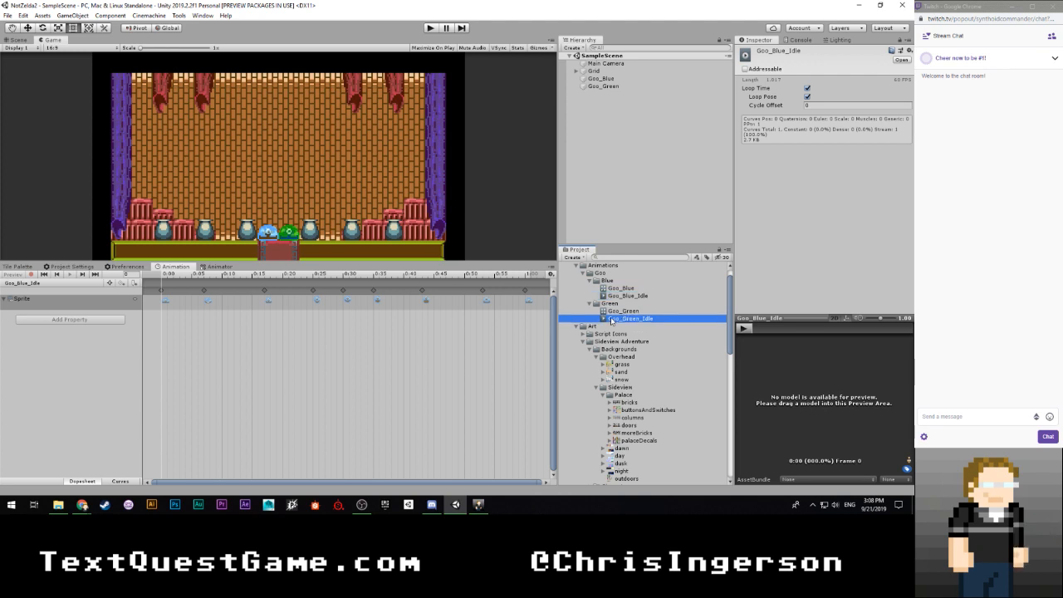
pyautogui.click(621, 296)
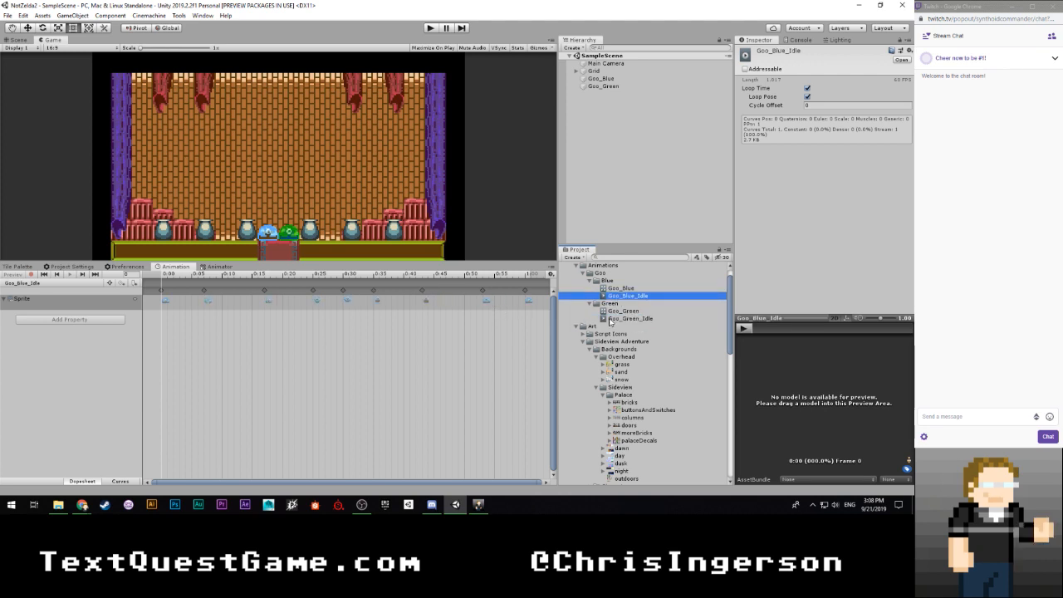
pyautogui.click(612, 319)
pyautogui.click(377, 297)
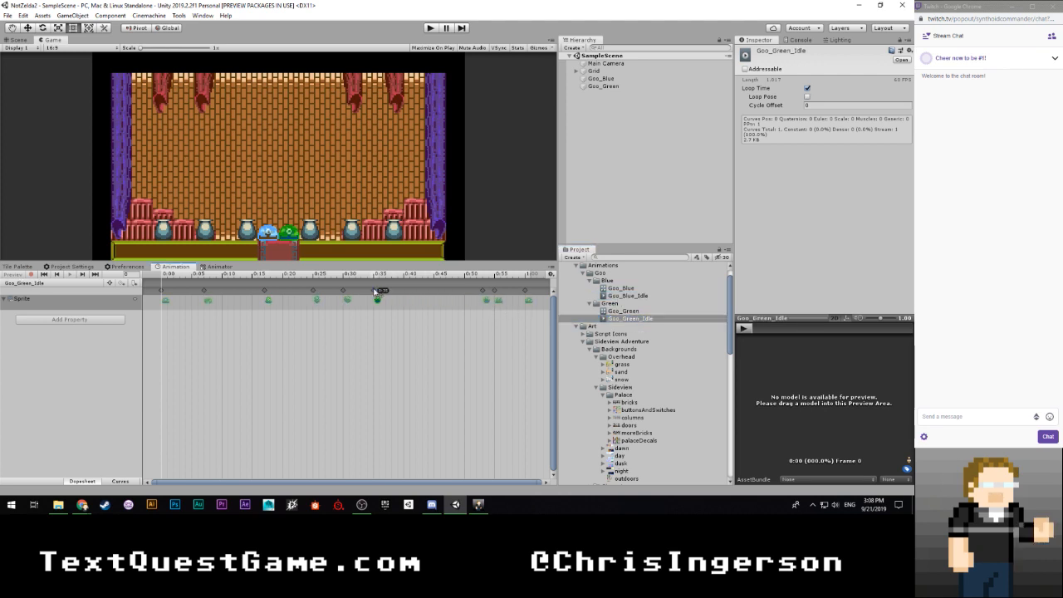
# - Move the seventh and eighth Goo_Green_Idle sprite keyframes earlier so they line up with those in Goo_Blue_Idle
pyautogui.click(611, 296)
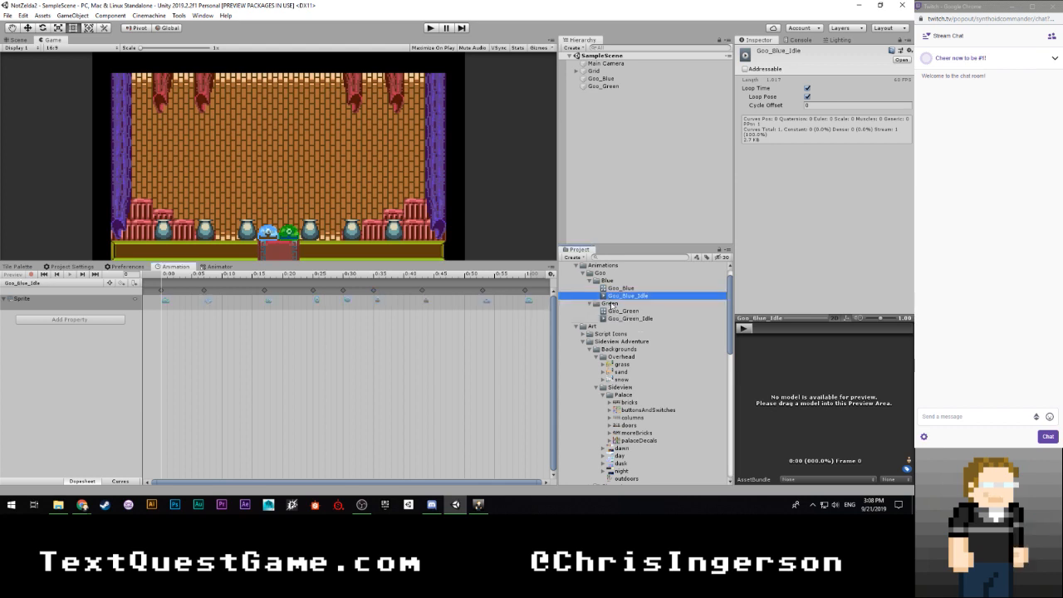
pyautogui.click(610, 319)
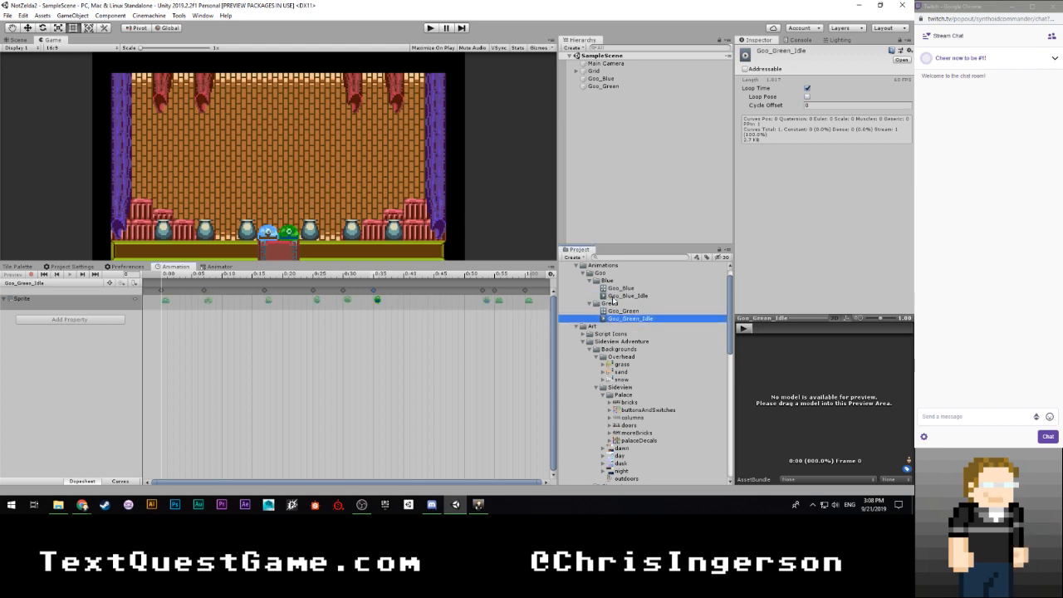
pyautogui.click(615, 297)
pyautogui.click(613, 319)
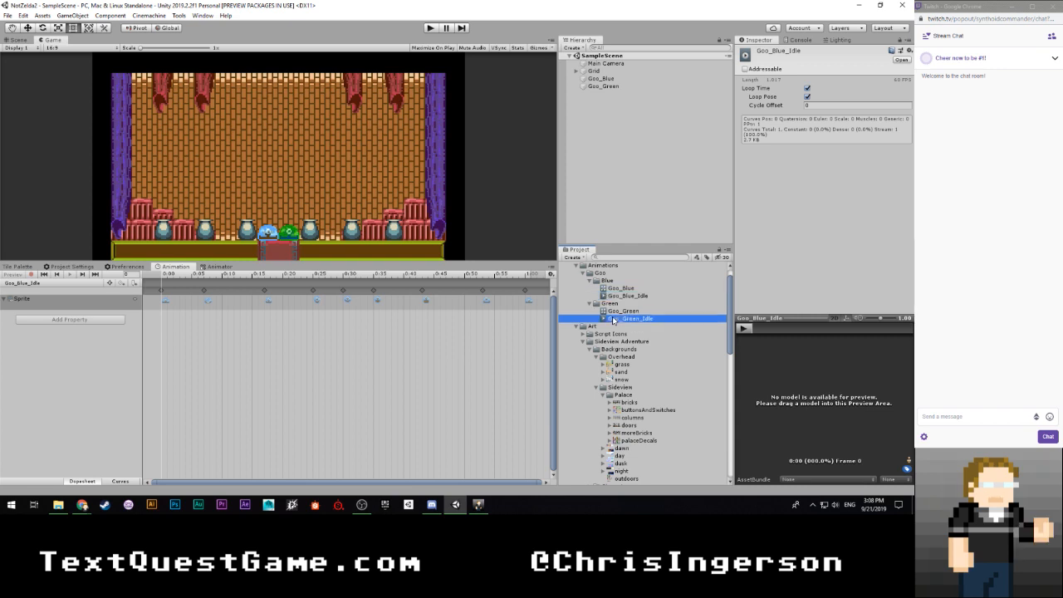
pyautogui.click(483, 294)
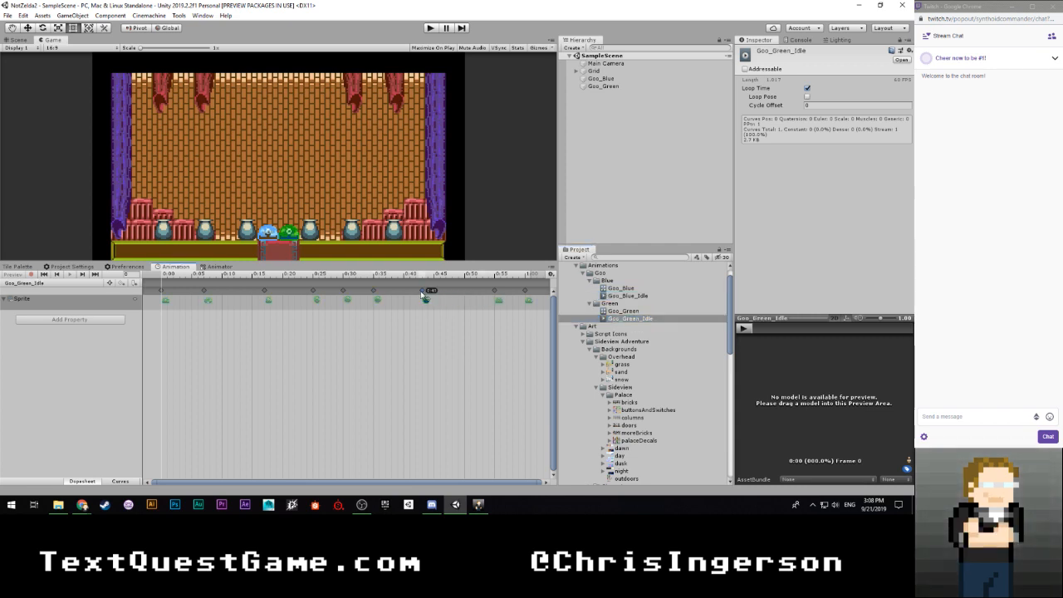
pyautogui.click(616, 297)
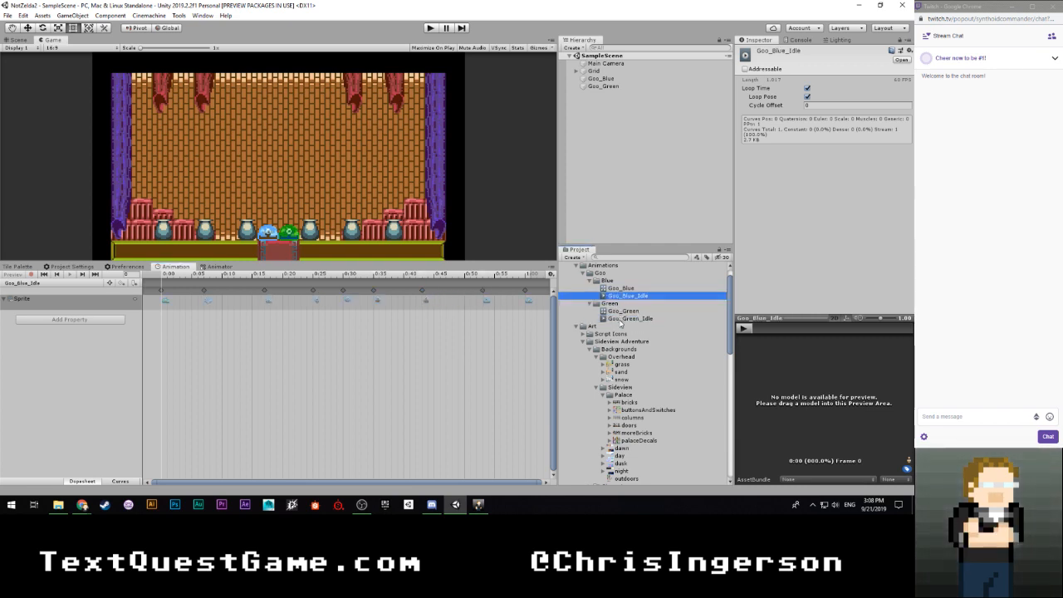
pyautogui.click(621, 318)
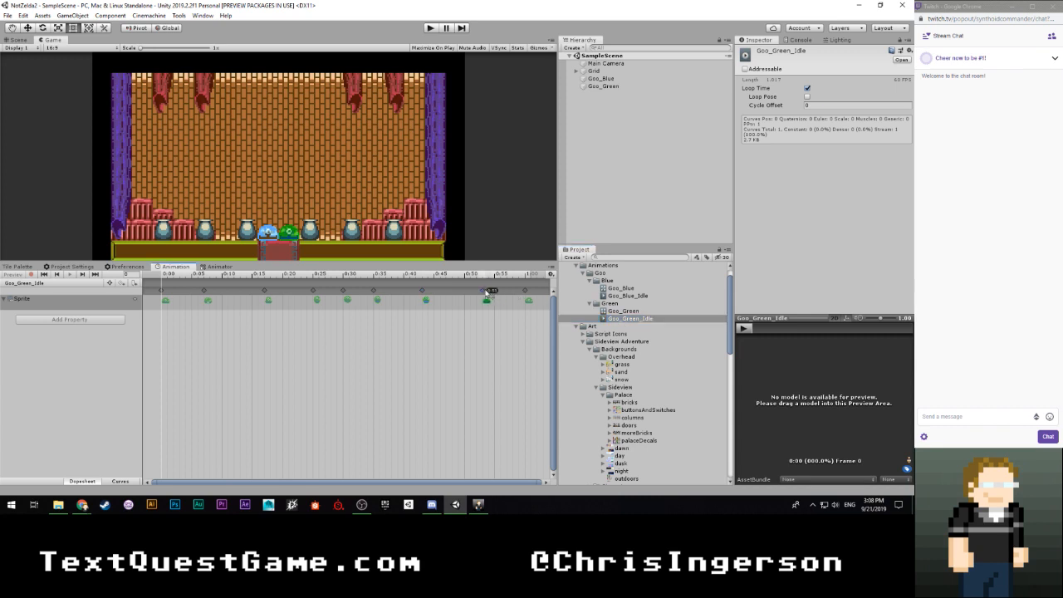
# - Check that all sprite keyframes line up by switching repeatedly between the Goo_Blue_Idle and Goo_Green_Idle clips
pyautogui.click(615, 296)
pyautogui.click(621, 318)
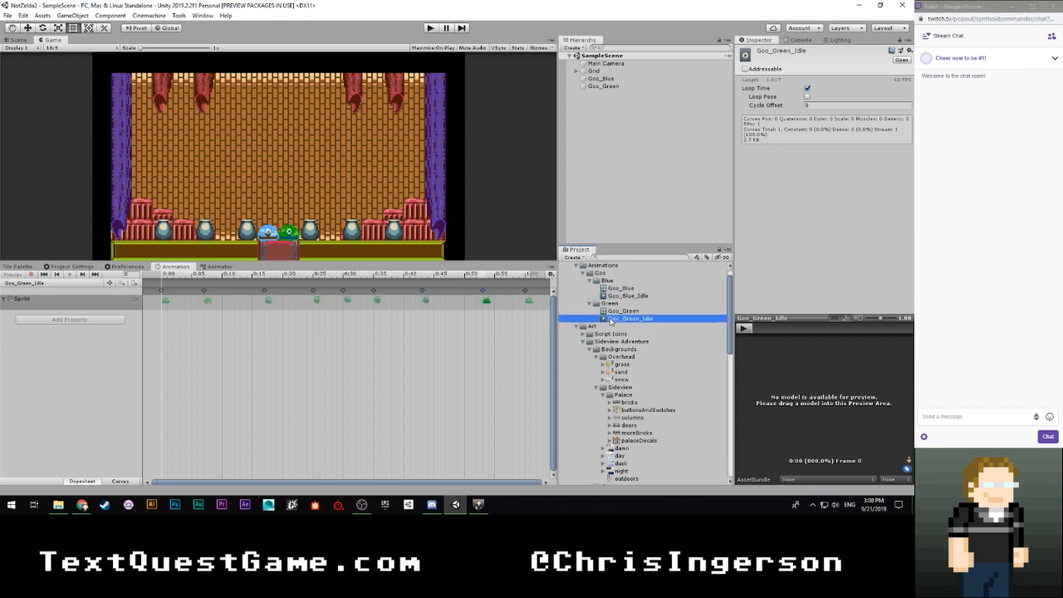
pyautogui.click(615, 297)
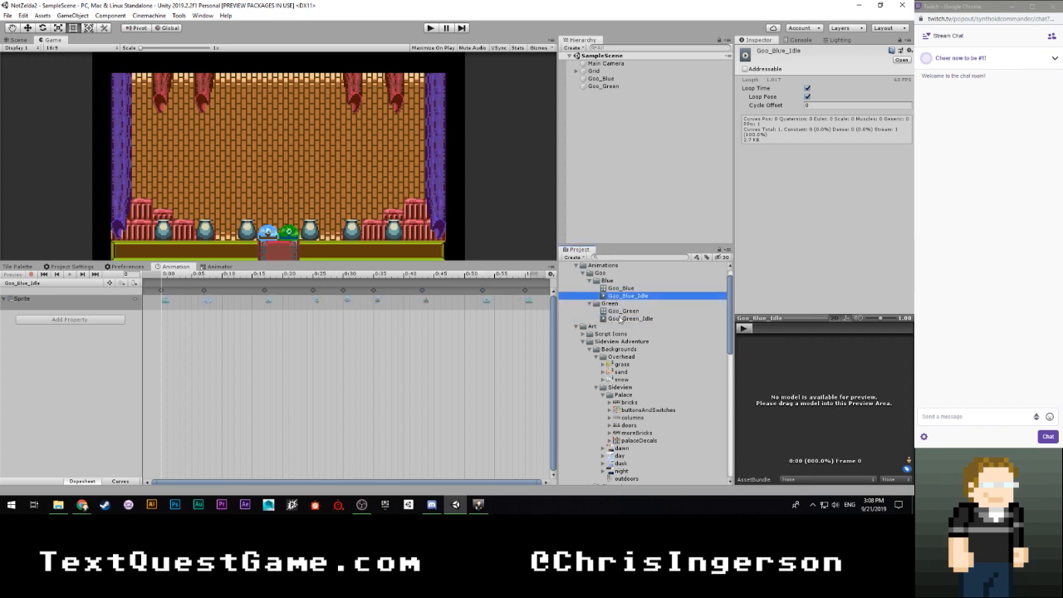
pyautogui.click(621, 319)
pyautogui.click(619, 297)
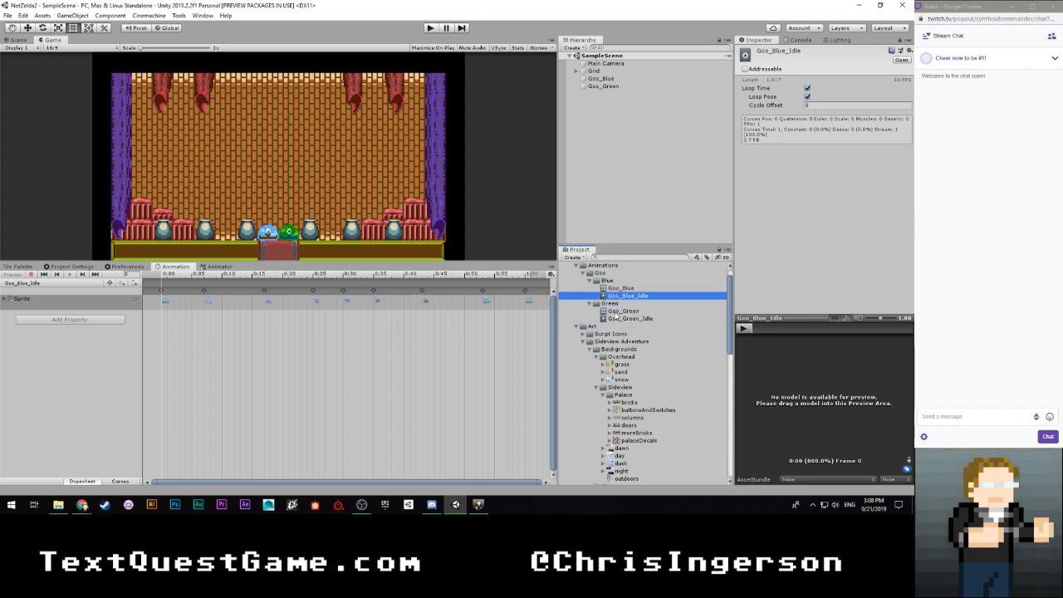
pyautogui.click(614, 320)
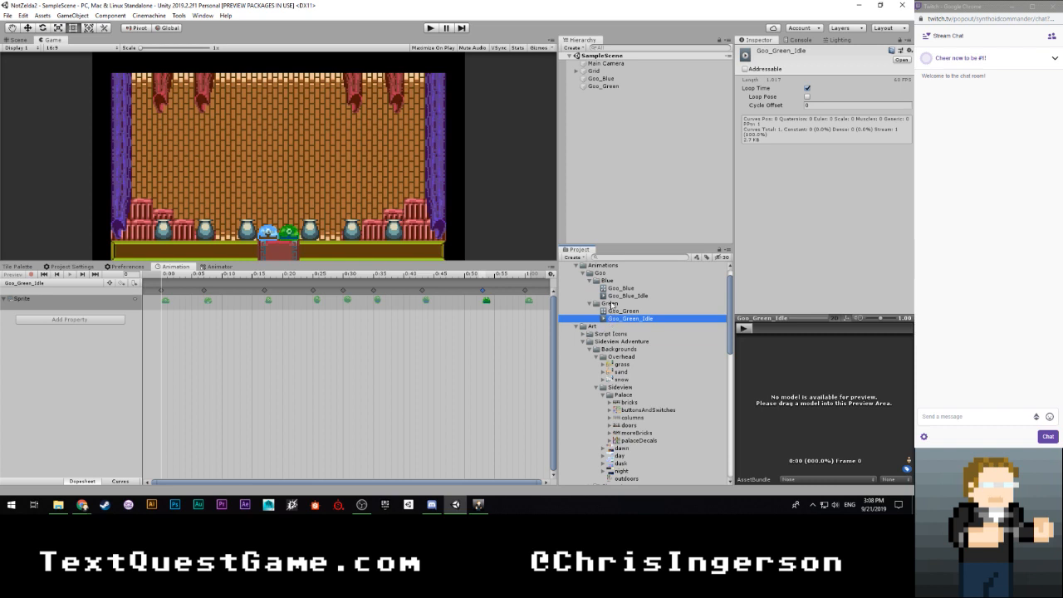
pyautogui.click(612, 298)
pyautogui.click(618, 318)
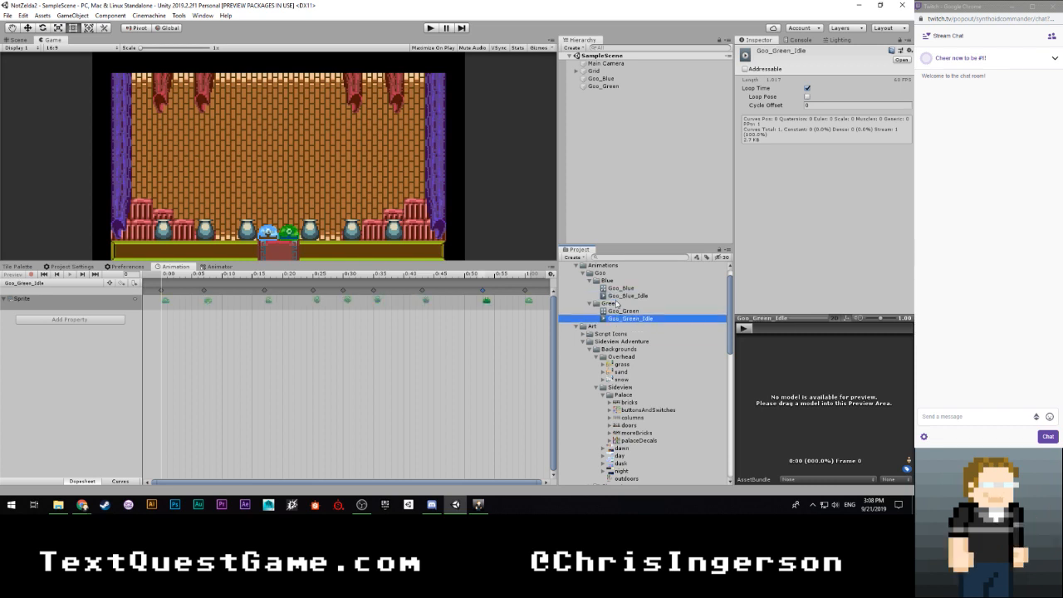
pyautogui.click(618, 297)
pyautogui.click(620, 319)
pyautogui.click(619, 297)
pyautogui.click(620, 319)
# - Bring back the Tile Palette, run the scene to watch both goo idle animations, and stop play mode
pyautogui.click(604, 237)
pyautogui.click(25, 267)
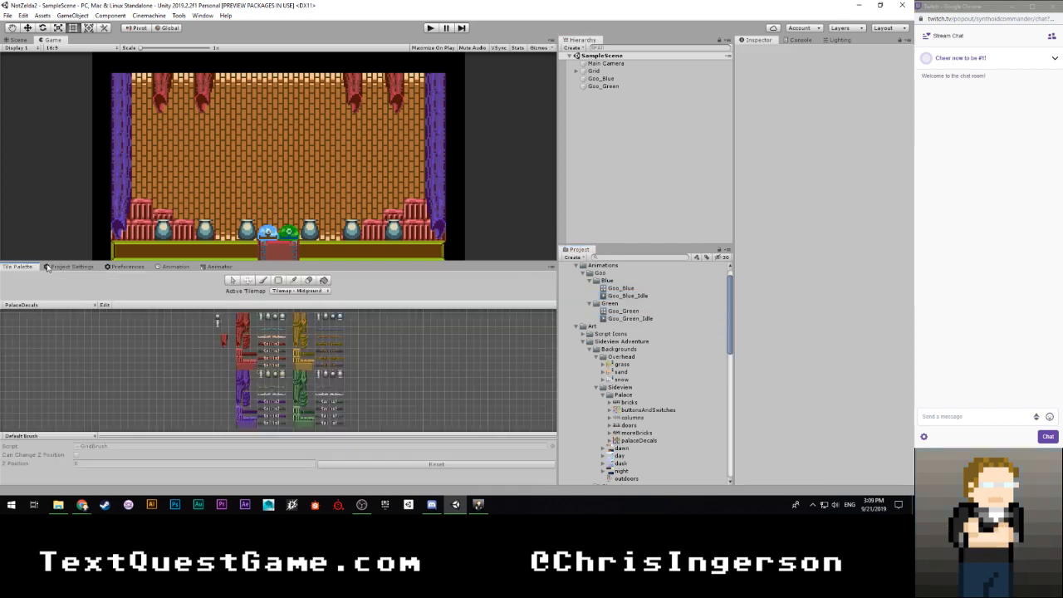
pyautogui.click(721, 181)
pyautogui.click(430, 29)
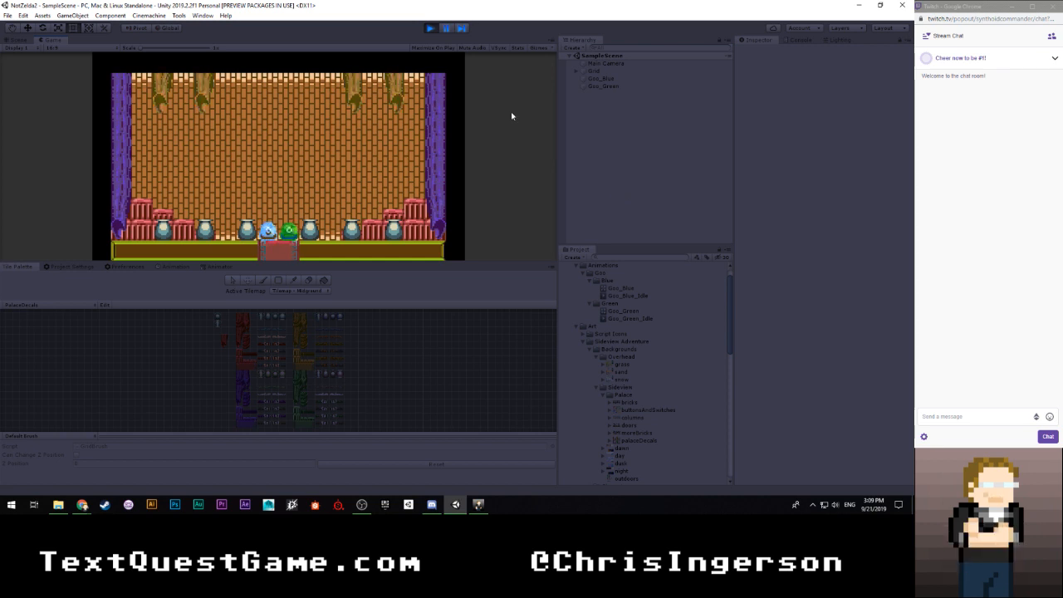
pyautogui.click(430, 29)
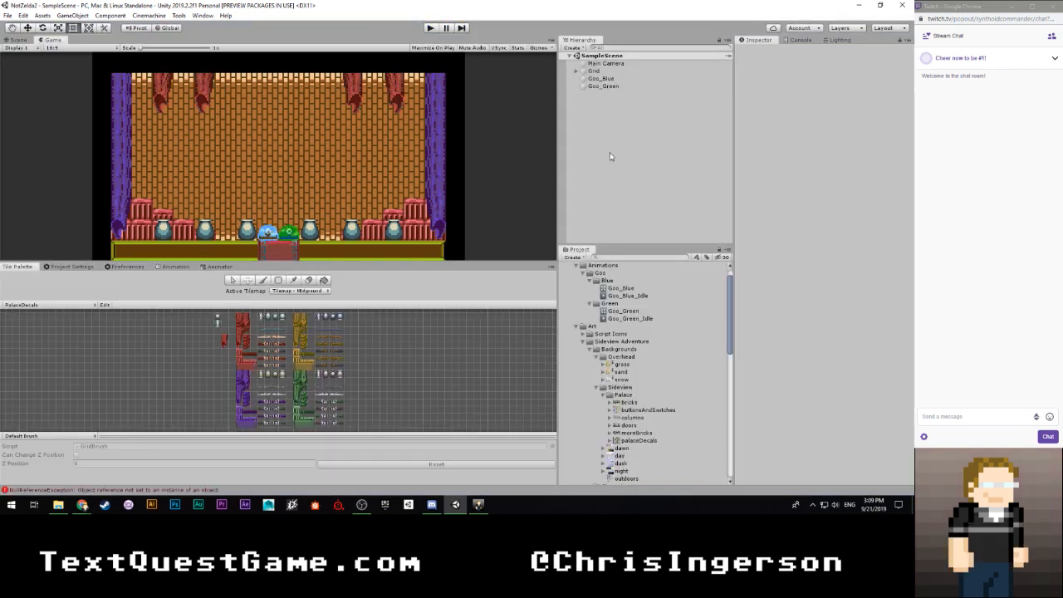
pyautogui.click(591, 282)
pyautogui.click(591, 289)
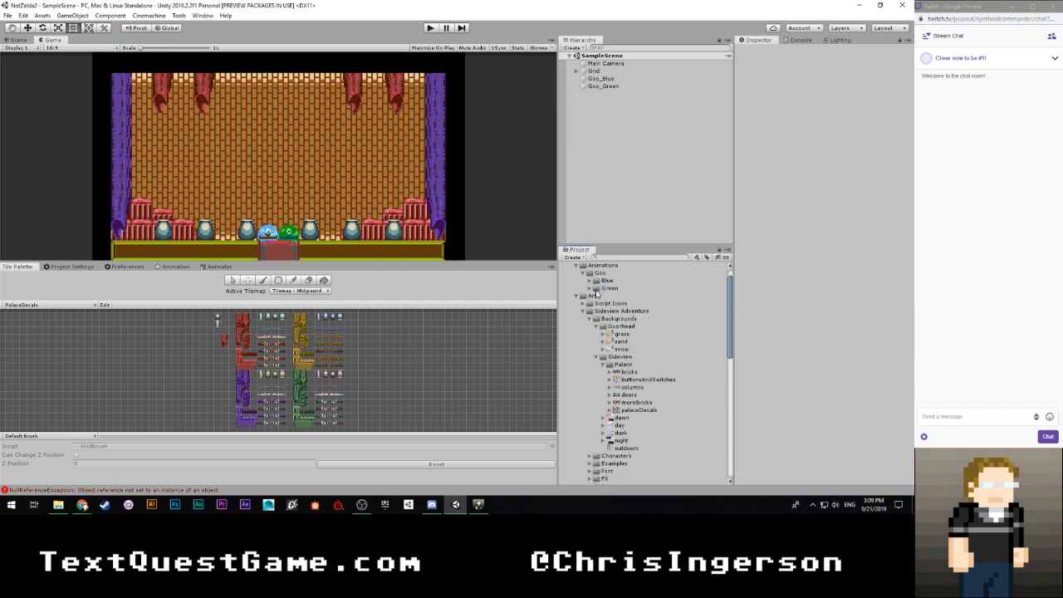
pyautogui.click(590, 289)
pyautogui.click(589, 281)
pyautogui.scroll(-2, 607, 283)
pyautogui.scroll(2, 609, 305)
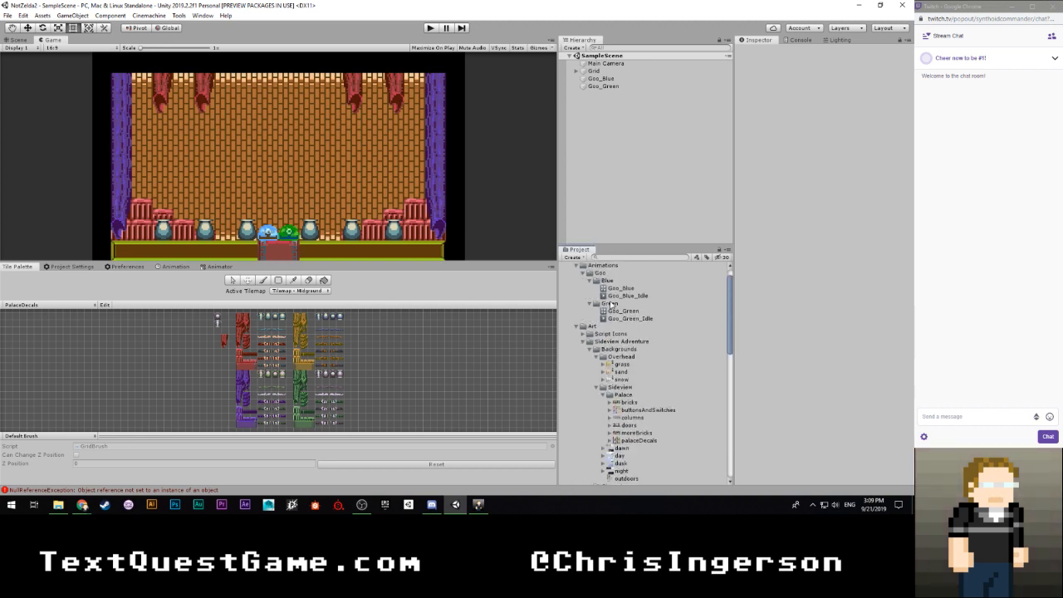
# - Duplicate the Green goo animation folder, rename the copy Red, and expand it to show its contents
pyautogui.click(612, 305)
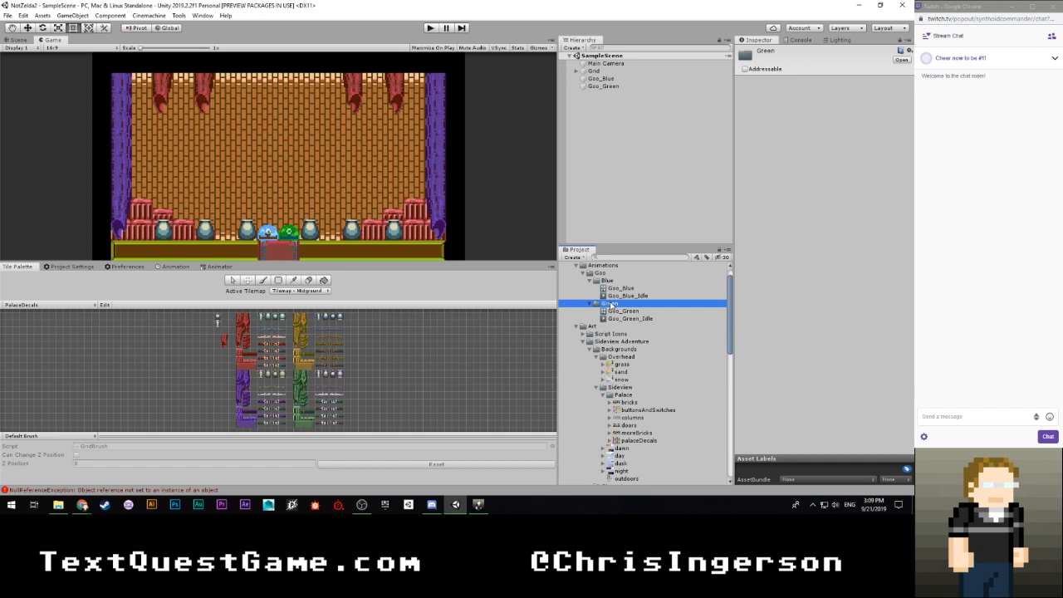
pyautogui.hotkey('ctrl', 'd')
pyautogui.click(611, 326)
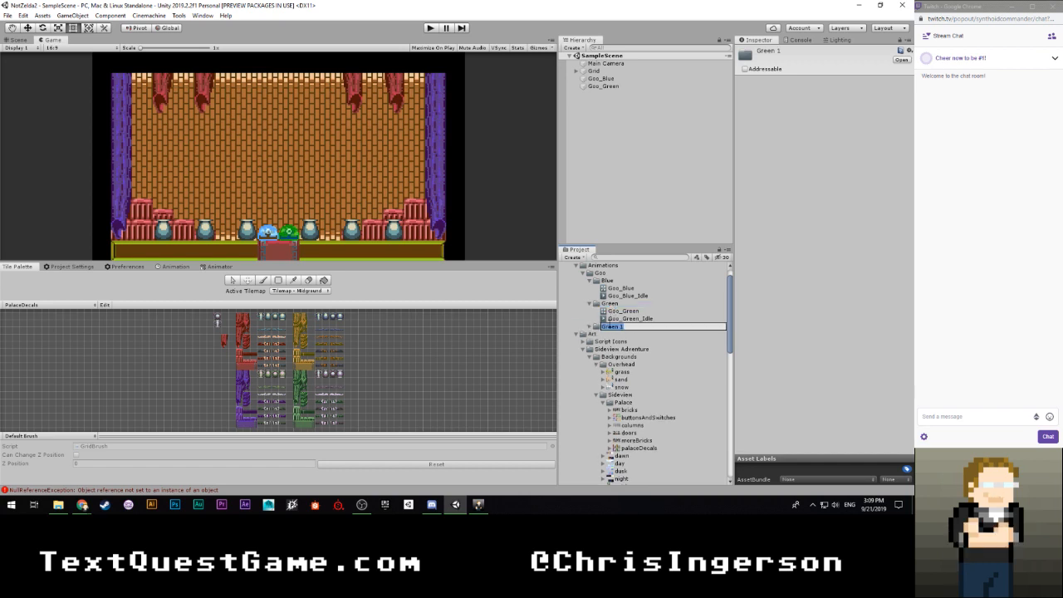
pyautogui.write('Red')
pyautogui.press('Return')
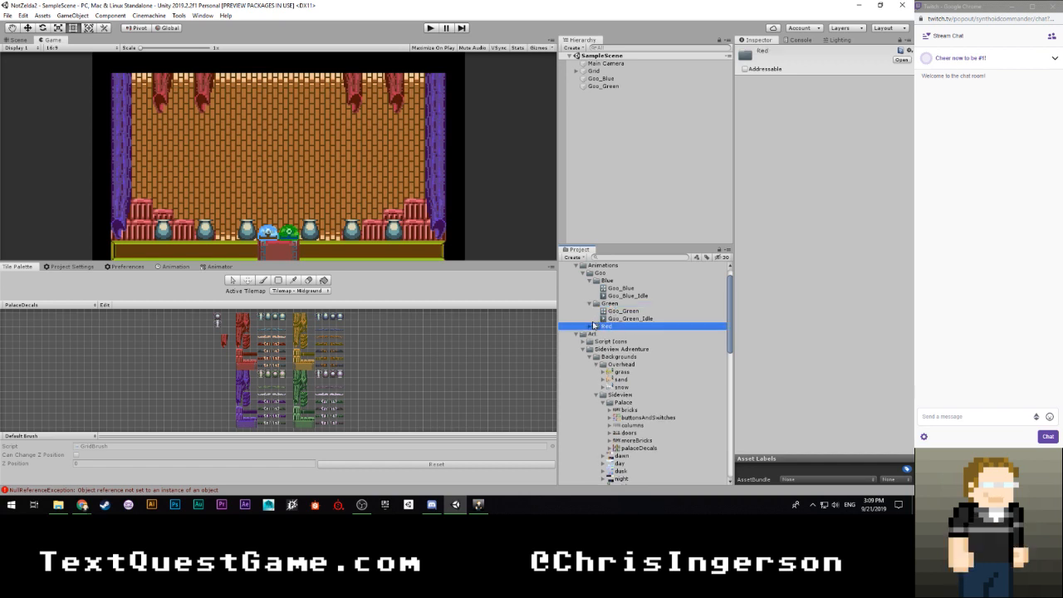
pyautogui.click(590, 327)
# - Read the full stack trace of the NullReferenceException in the Console and clear the log
pyautogui.click(794, 41)
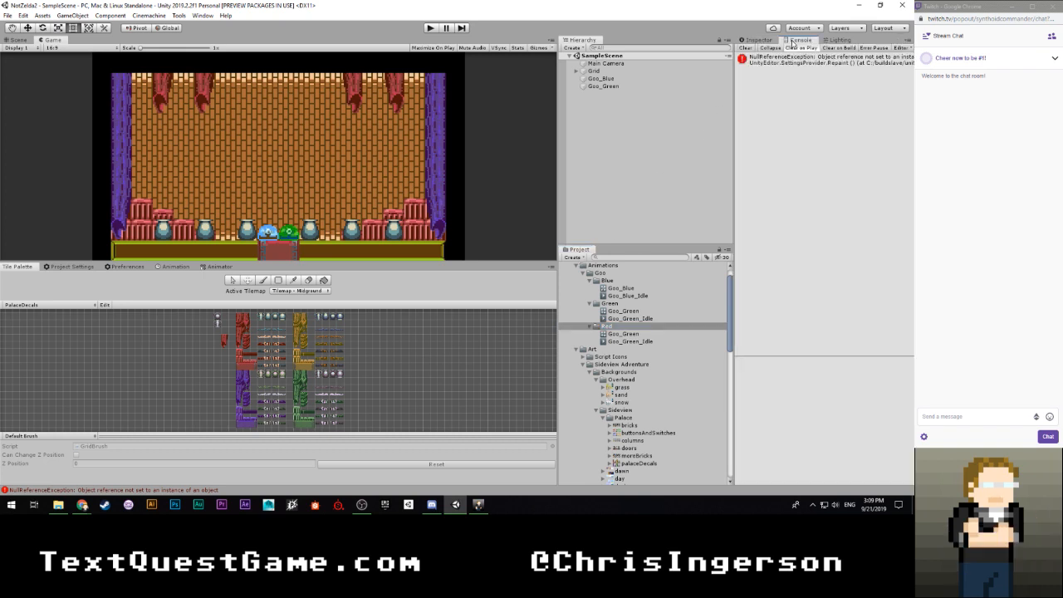
pyautogui.click(785, 60)
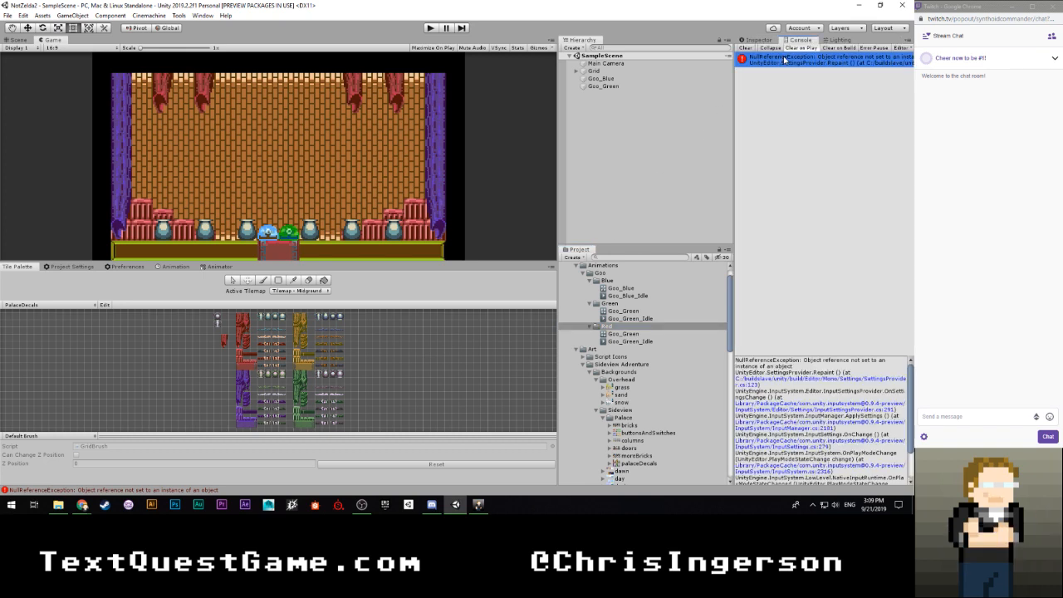
pyautogui.scroll(-2, 838, 400)
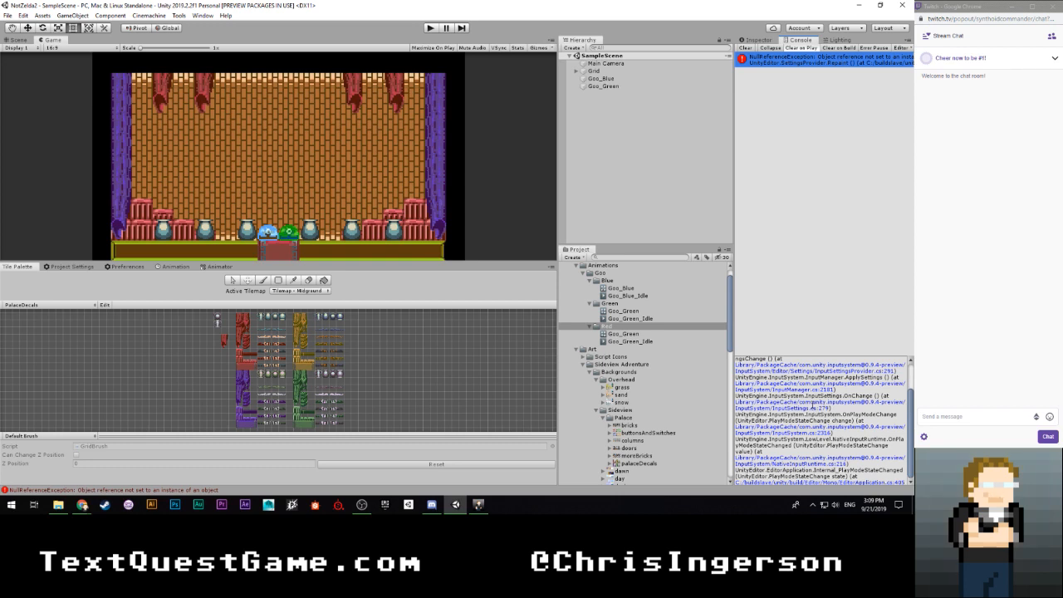
pyautogui.scroll(2, 825, 421)
pyautogui.click(747, 48)
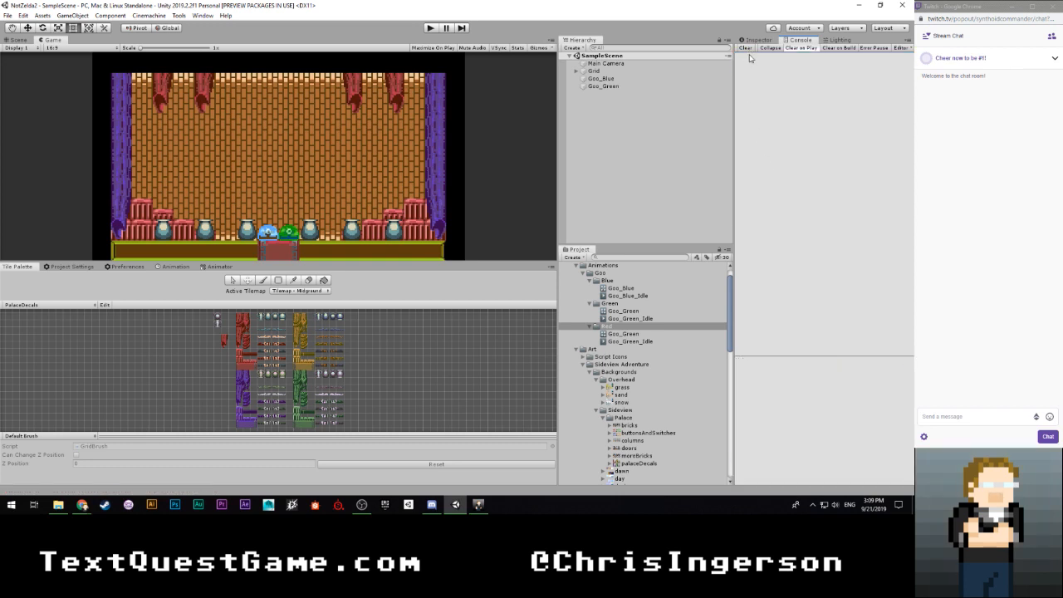
# - Rename the Goo_Green override controller in the Red folder to Goo_Red
pyautogui.click(632, 334)
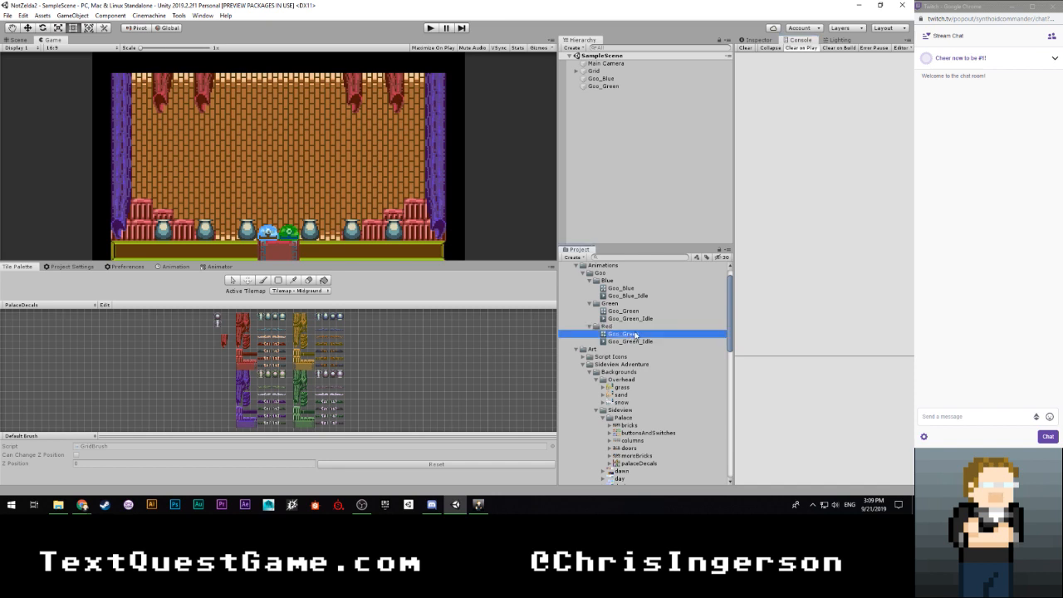
pyautogui.click(635, 334)
pyautogui.doubleClick(638, 334)
pyautogui.write('Red')
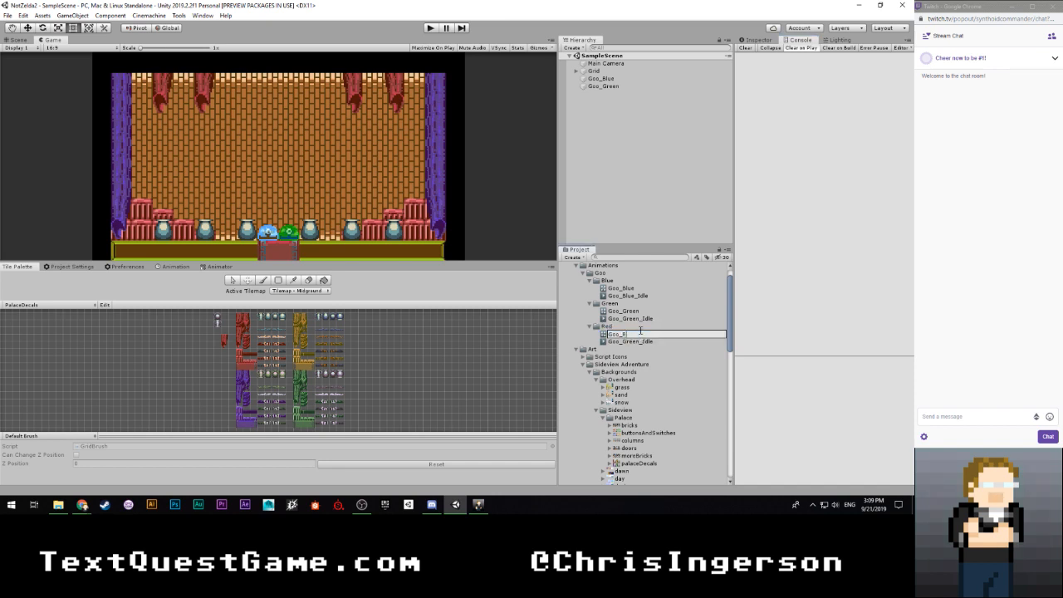
pyautogui.press('Return')
# - Rename the Goo_Green_Idle animation clip in the Red folder to Goo_Red_Idle
pyautogui.click(637, 334)
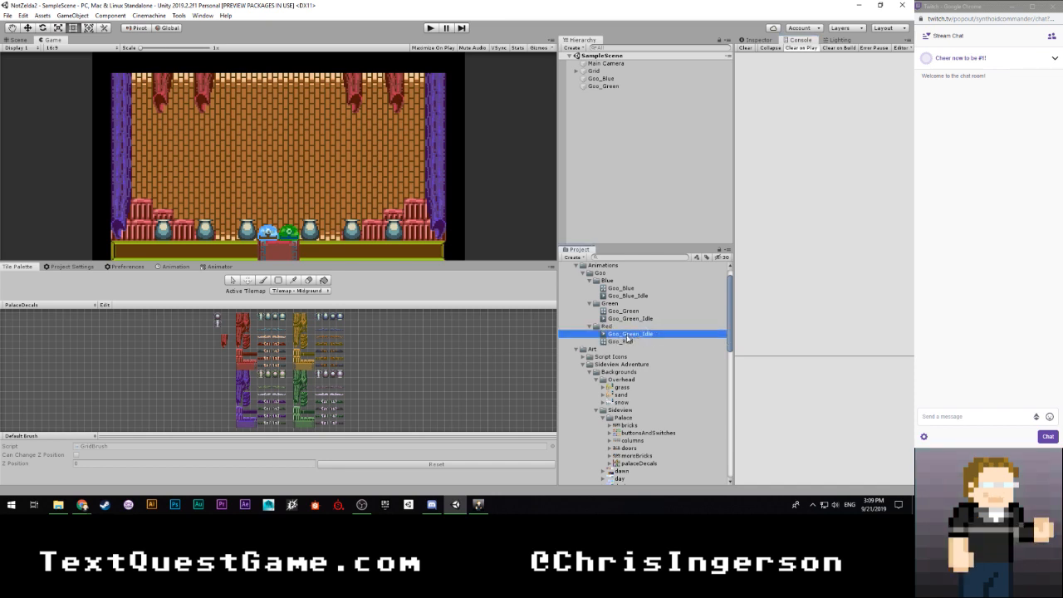
pyautogui.click(638, 334)
pyautogui.doubleClick(633, 334)
pyautogui.write('Red')
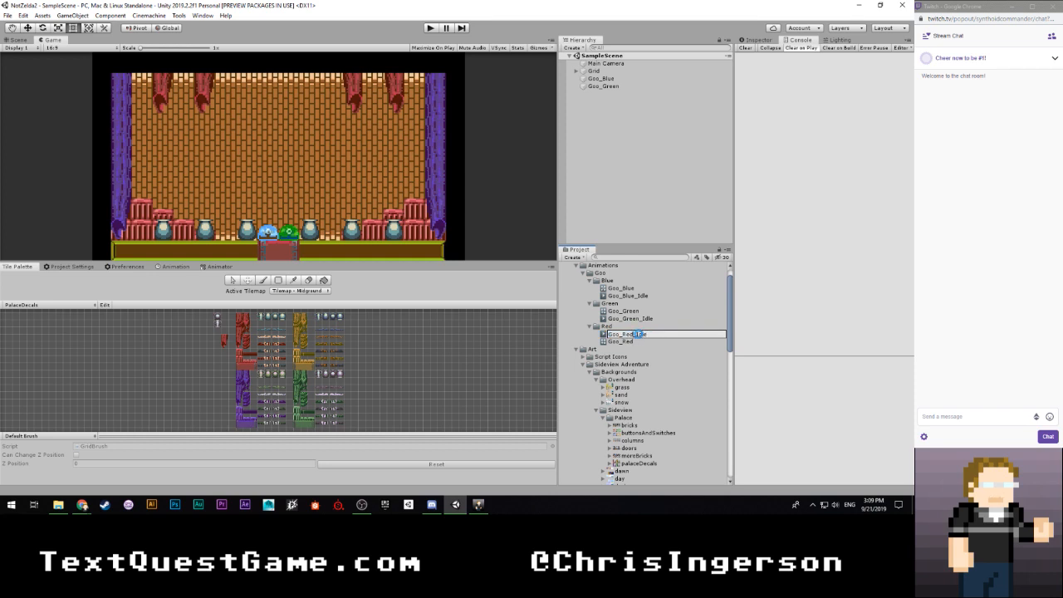
pyautogui.press('Return')
# - Open the Goo_Red_Idle clip in the Animation window and check the options for its first sprite keyframe
pyautogui.click(615, 335)
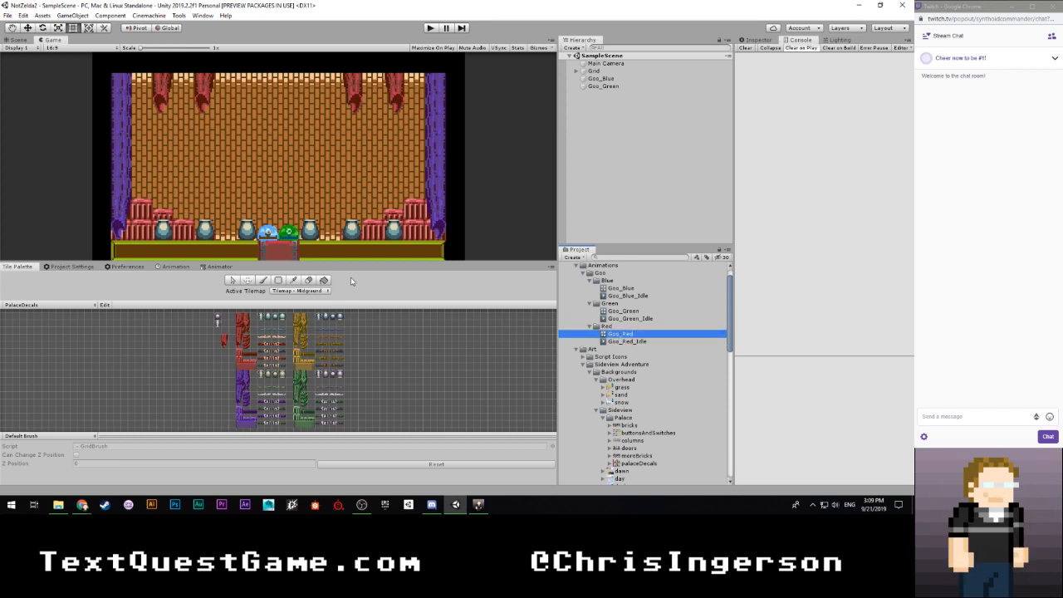
pyautogui.click(216, 268)
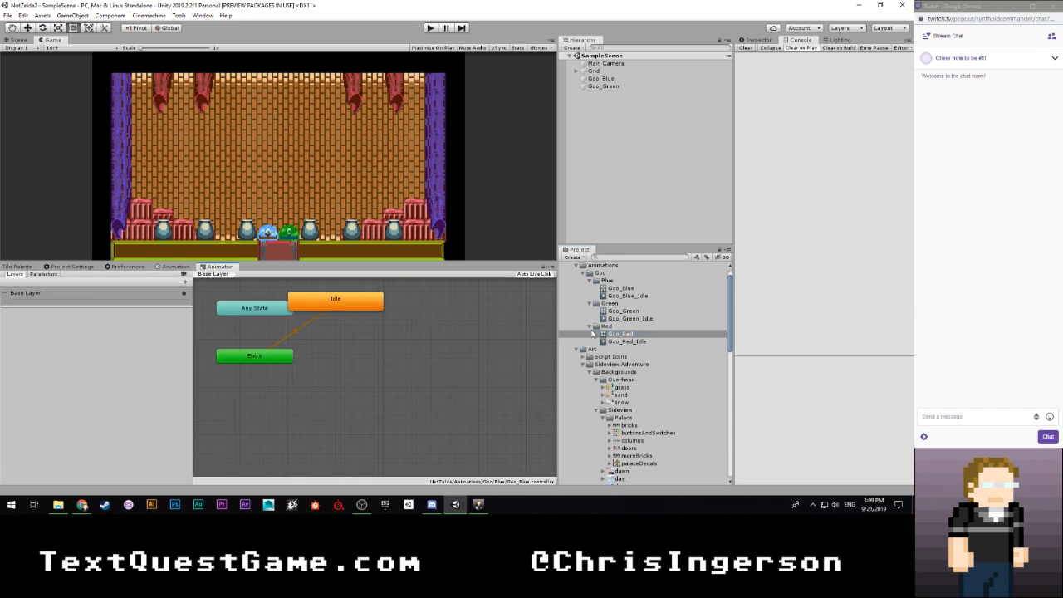
pyautogui.click(635, 341)
pyautogui.click(170, 266)
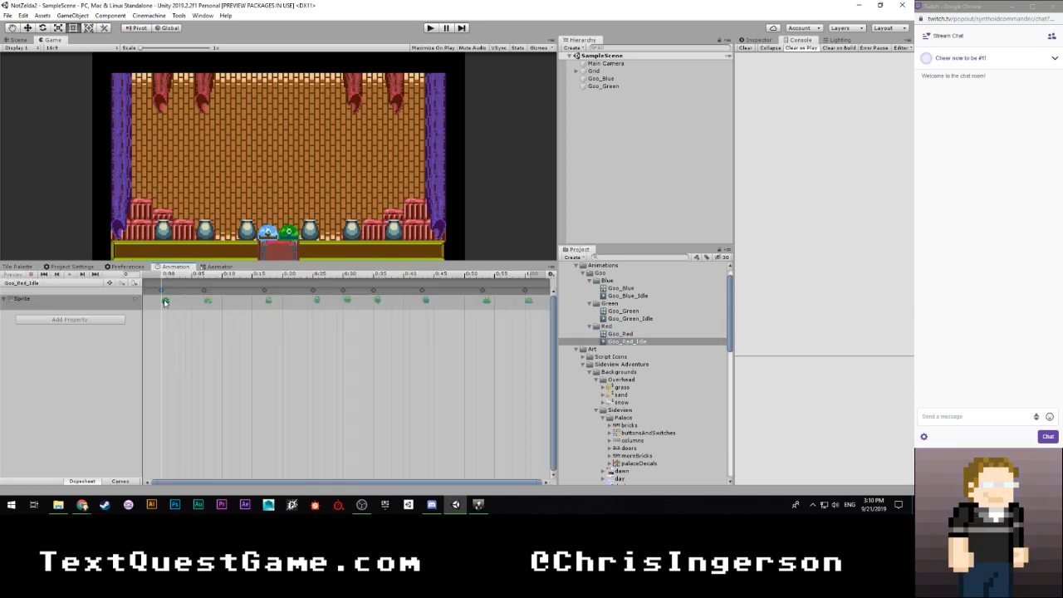
pyautogui.rightClick(165, 302)
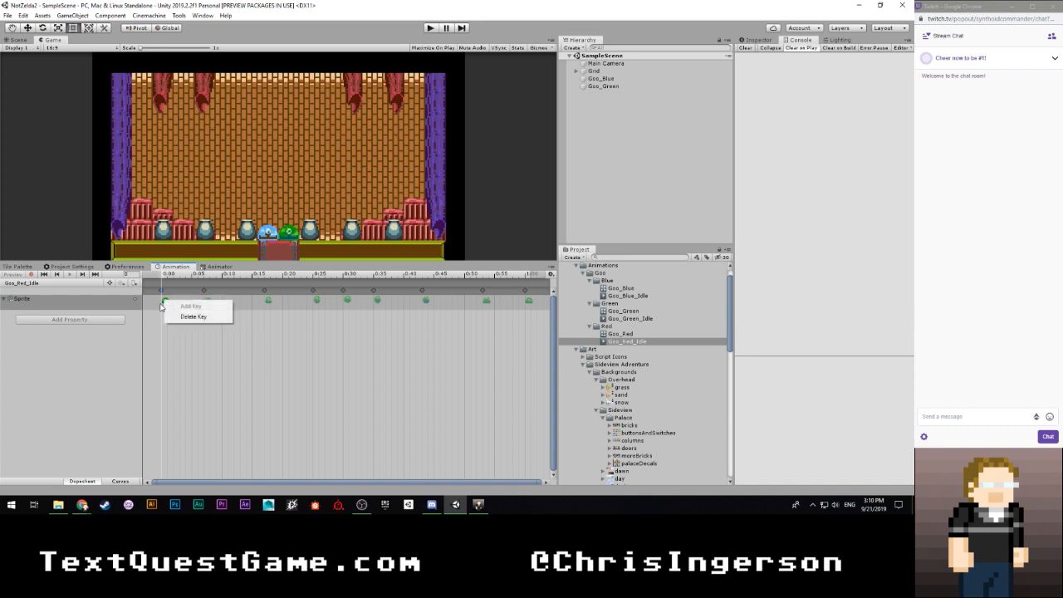
pyautogui.click(161, 305)
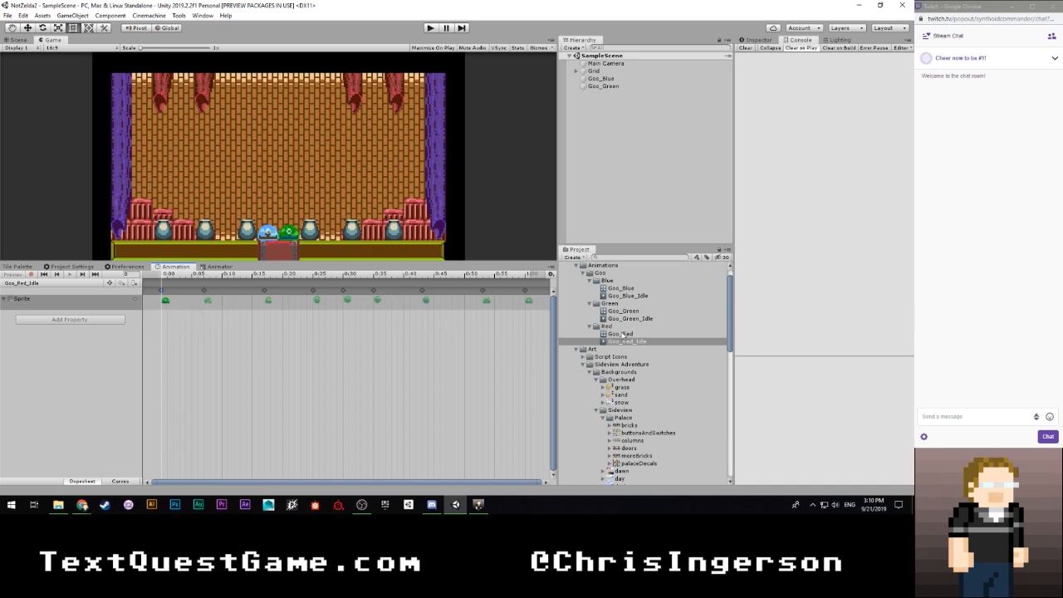
# - Expand the Characters and Small Monsters folders down to the goo sprite sheet's sprites, and show the sheet's import settings
pyautogui.scroll(-5, 637, 328)
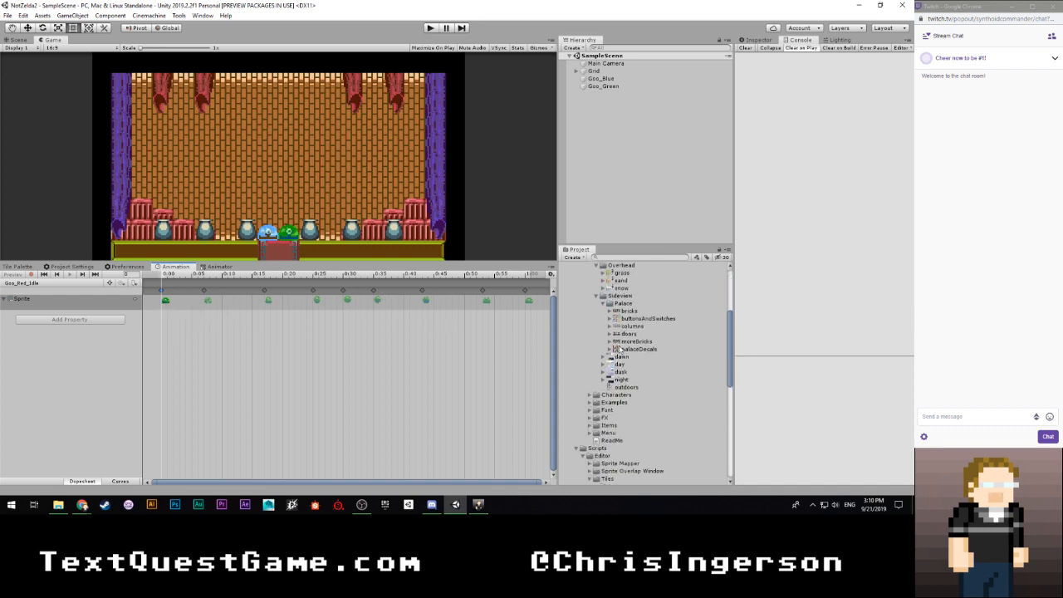
pyautogui.click(590, 367)
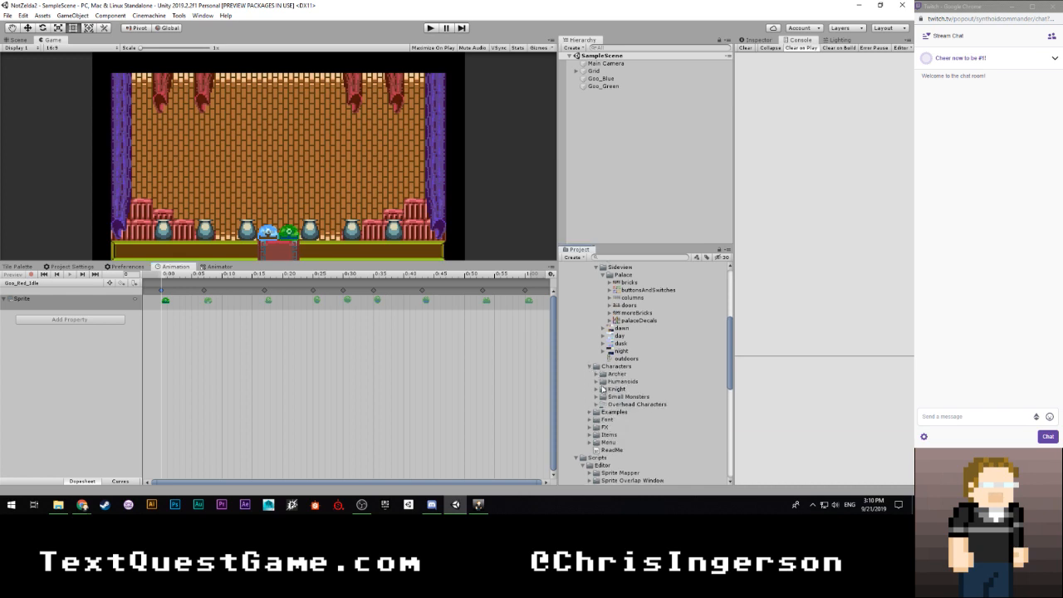
pyautogui.click(596, 397)
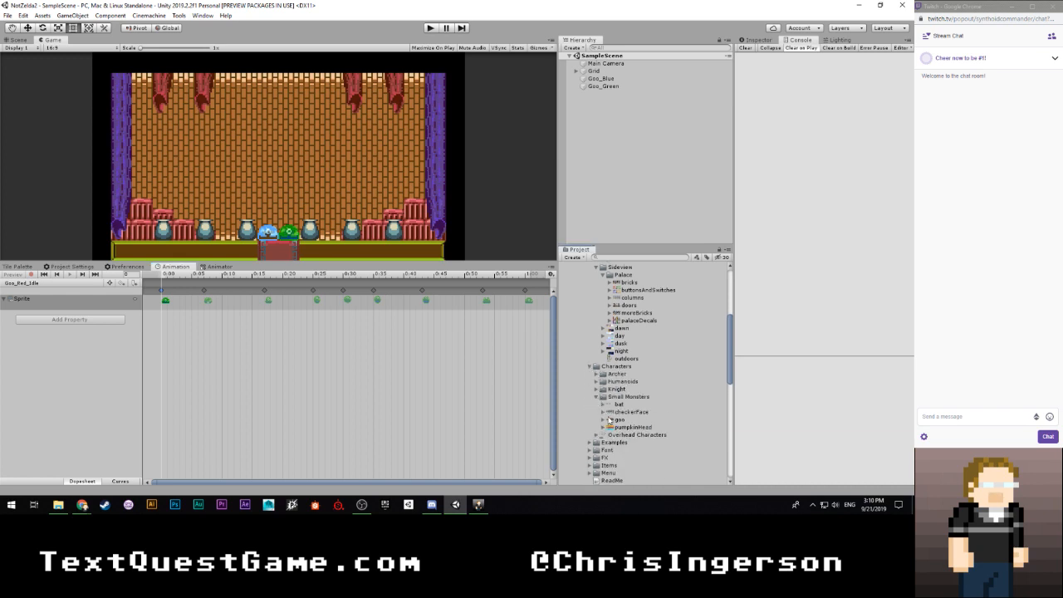
pyautogui.click(604, 419)
pyautogui.click(609, 421)
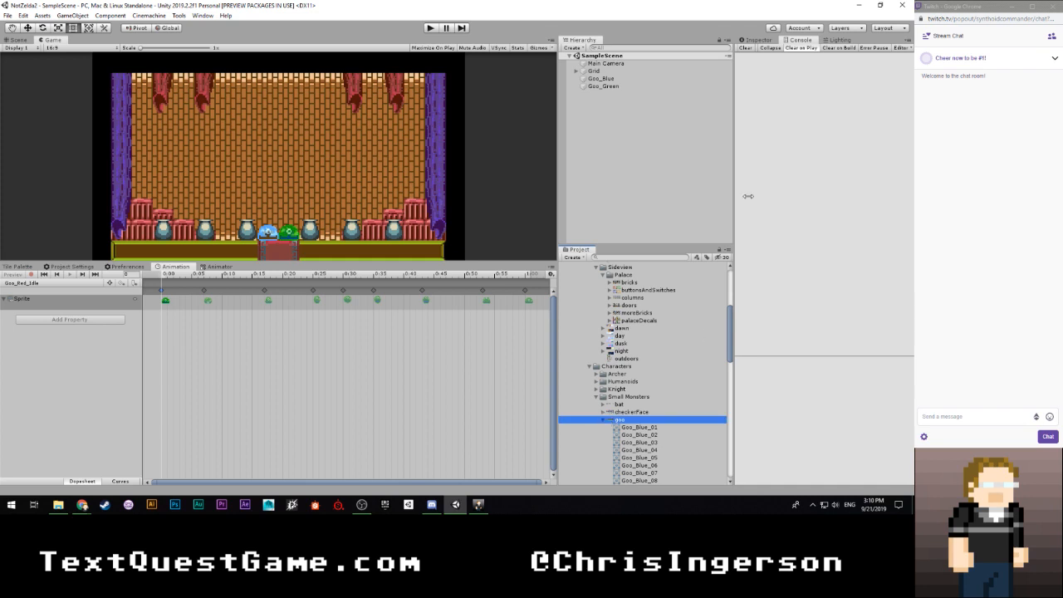
pyautogui.click(758, 39)
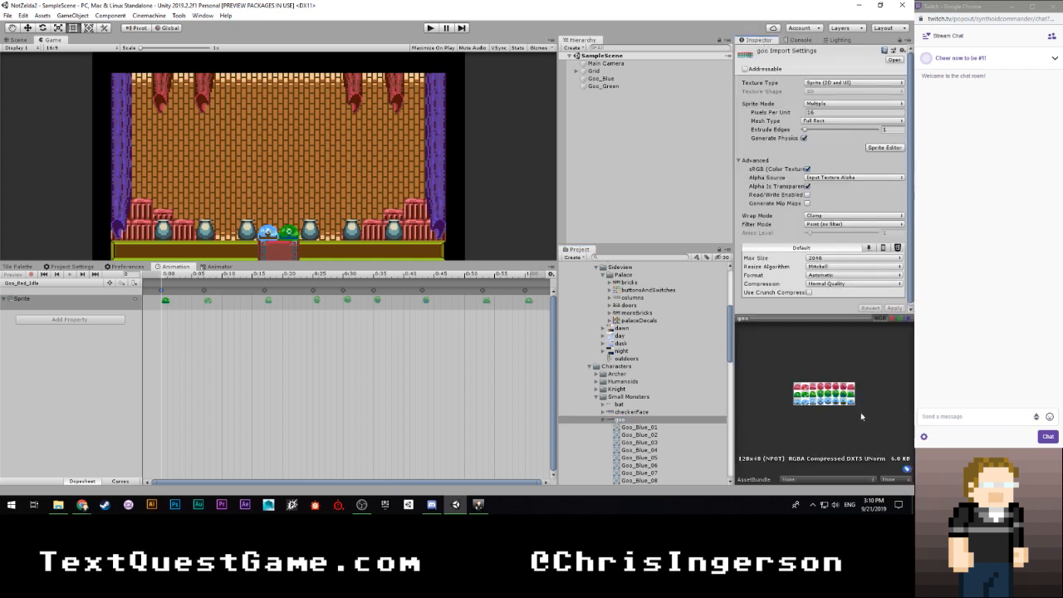
# - Try to replace the first keyframe sprite of the Goo_Red_Idle clip with Goo_Red_01 directly from the project assets
pyautogui.scroll(6, 647, 316)
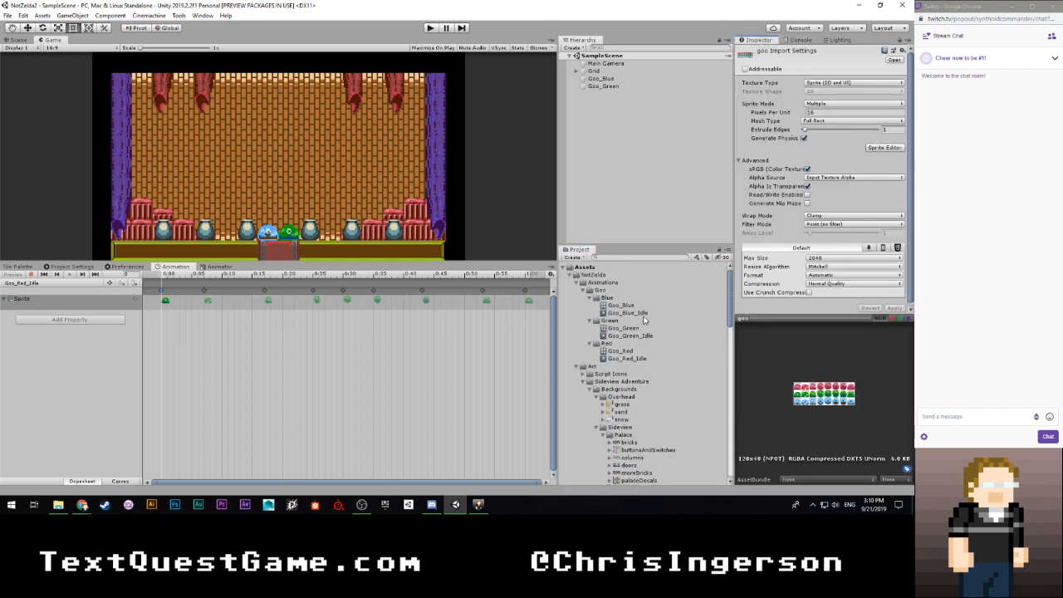
pyautogui.click(626, 358)
pyautogui.scroll(-5, 625, 357)
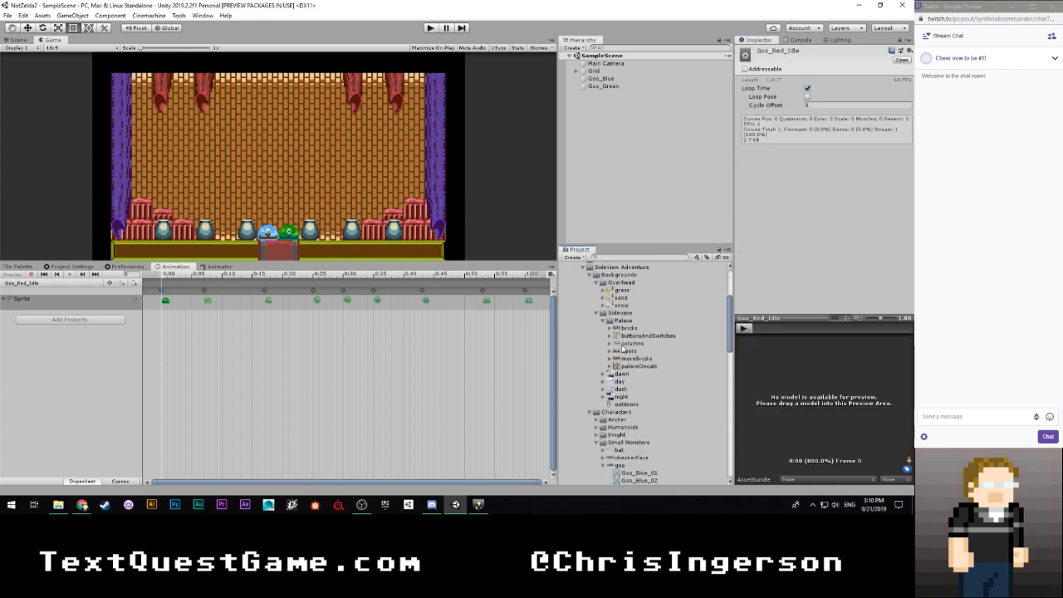
pyautogui.scroll(-8, 618, 353)
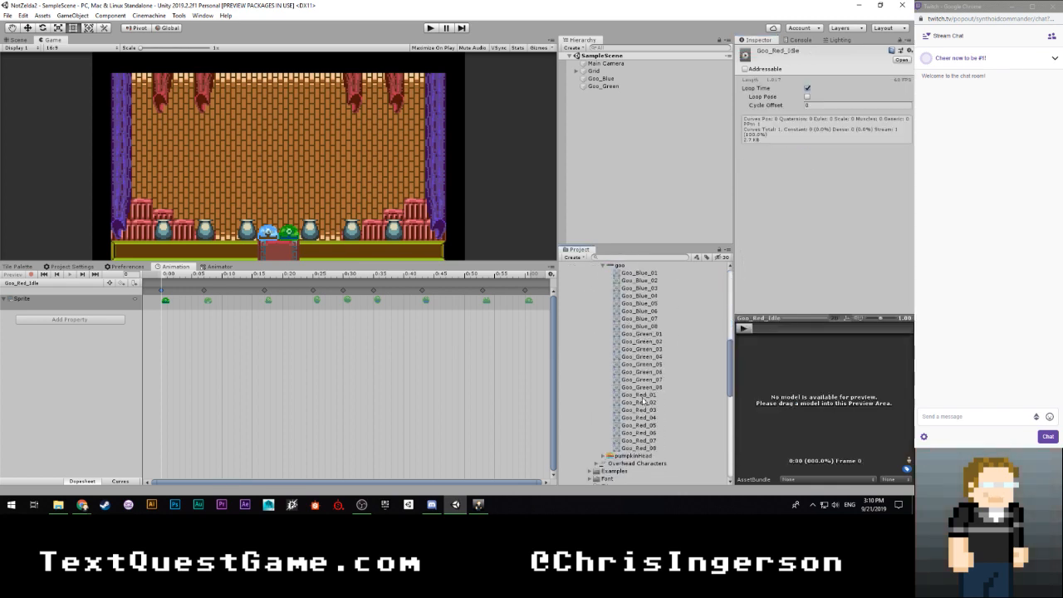
pyautogui.moveTo(643, 395); pyautogui.dragTo(165, 297)
pyautogui.click(646, 397)
pyautogui.moveTo(646, 399); pyautogui.dragTo(164, 302)
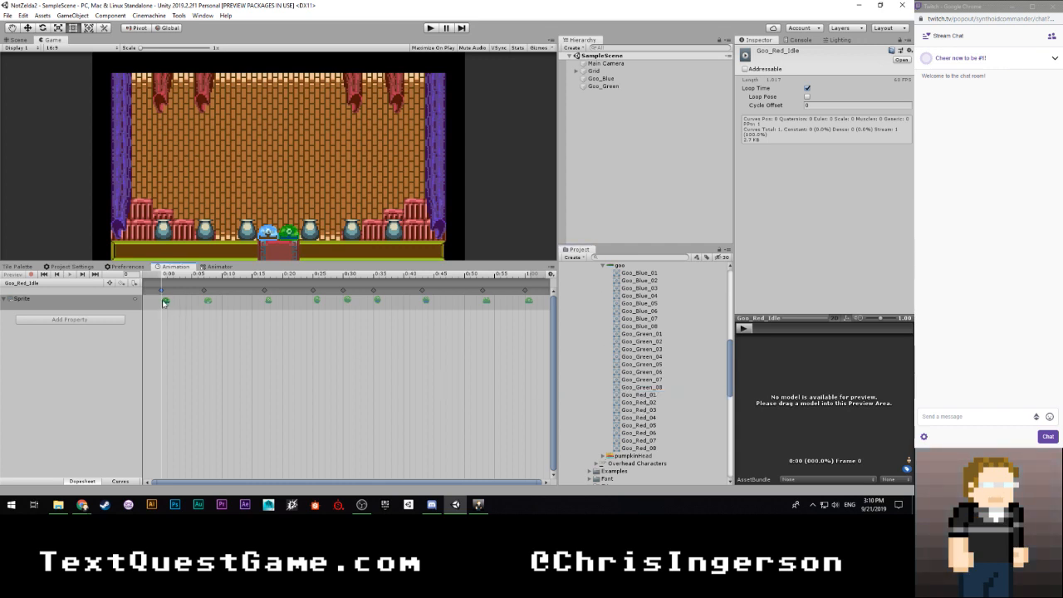
pyautogui.rightClick(168, 270)
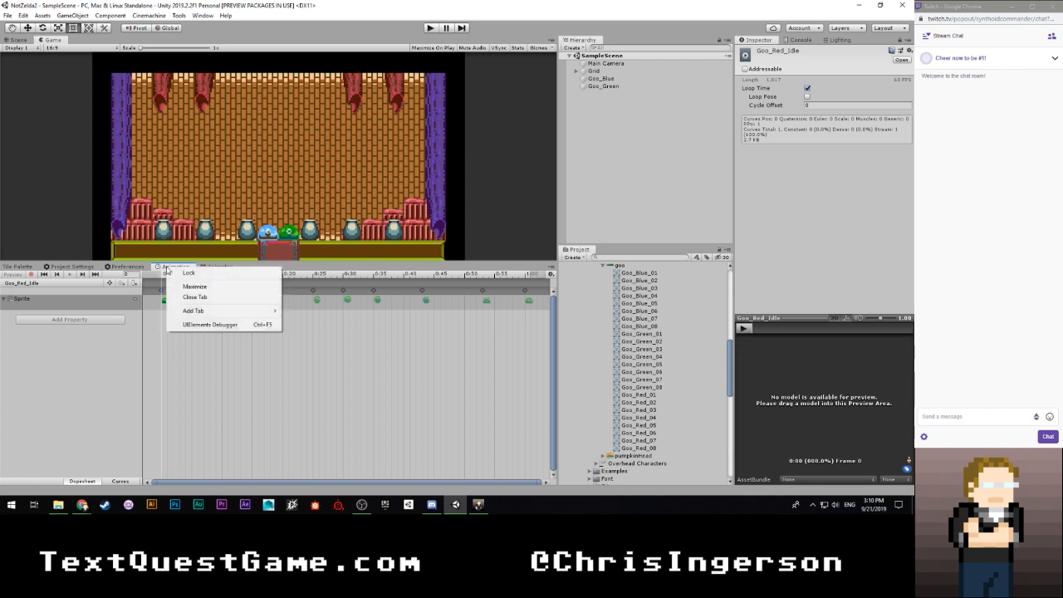
pyautogui.click(102, 351)
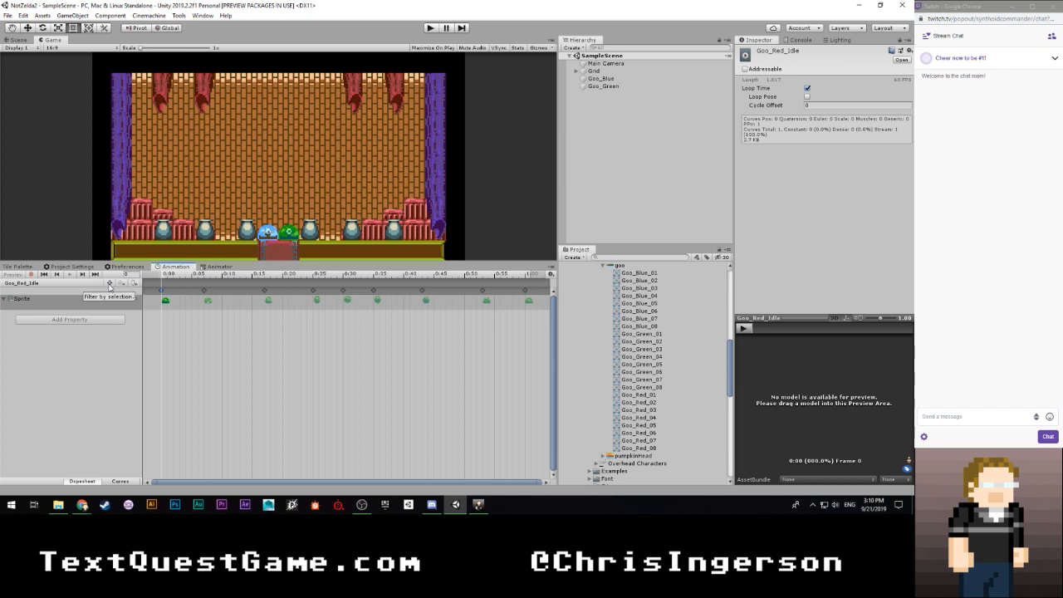
# - Duplicate the Goo_Green object in the scene and rename the copy Goo_Red
pyautogui.click(599, 87)
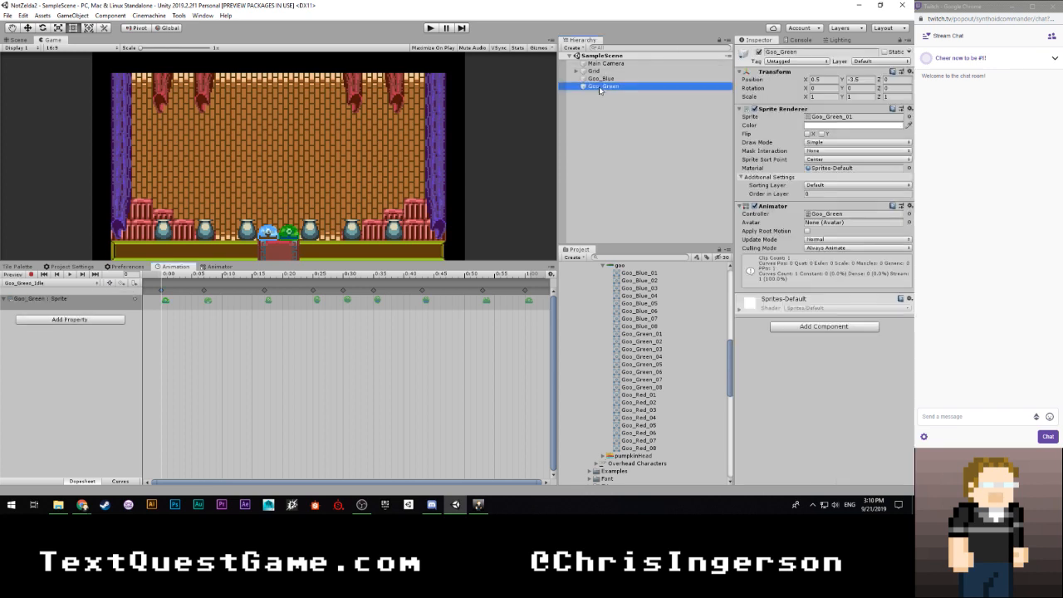
pyautogui.hotkey('ctrl', 'd')
pyautogui.click(619, 94)
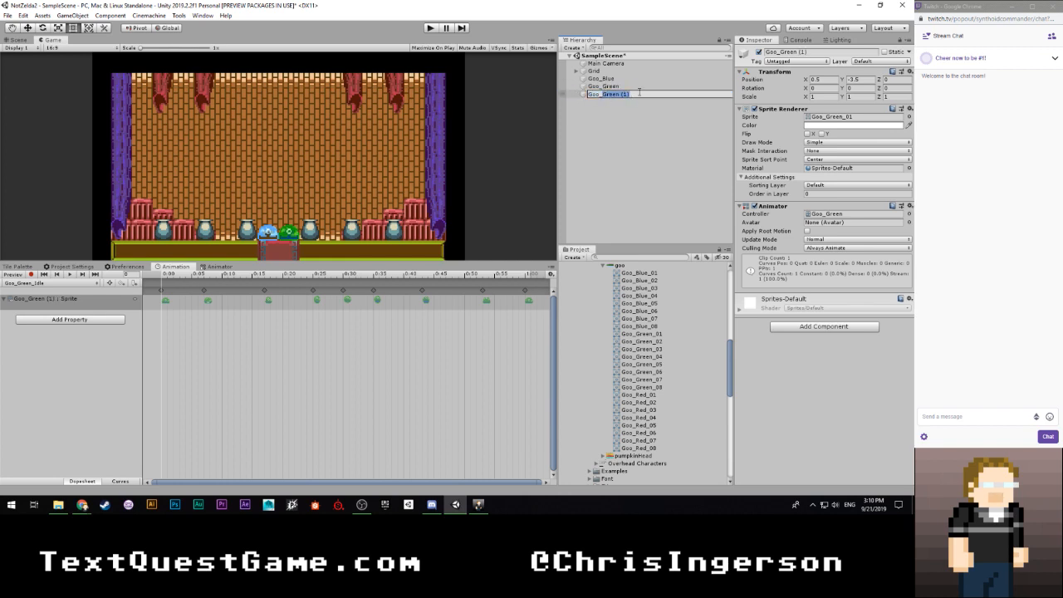
pyautogui.write('Red')
pyautogui.press('Return')
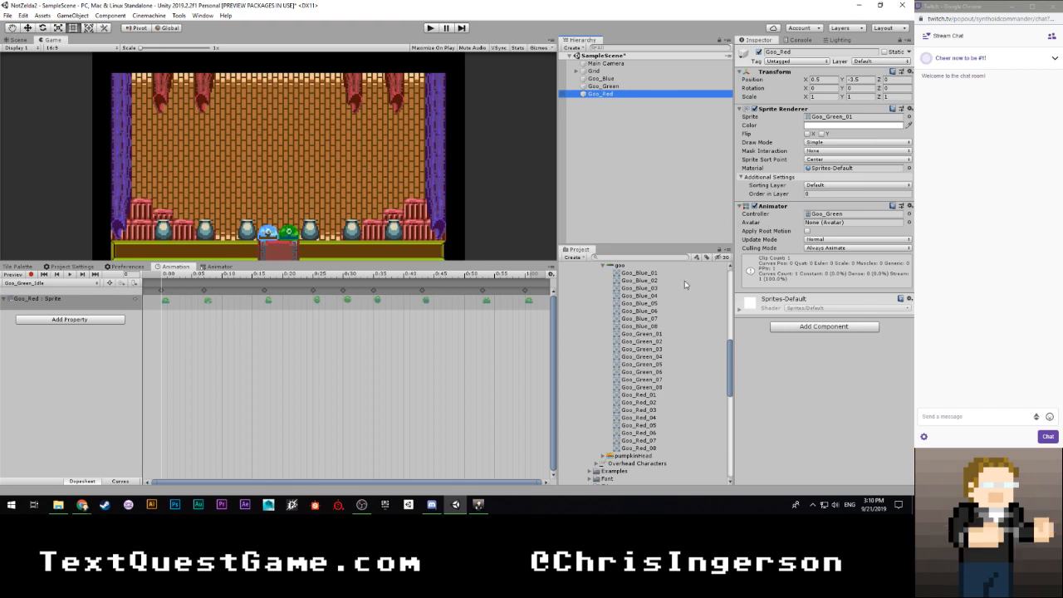
# - Assign the Goo_Red override controller to the Goo_Red object's Animator and check the controller's override clip
pyautogui.click(818, 214)
pyautogui.scroll(1, 647, 303)
pyautogui.moveTo(621, 318); pyautogui.dragTo(829, 216)
pyautogui.click(625, 318)
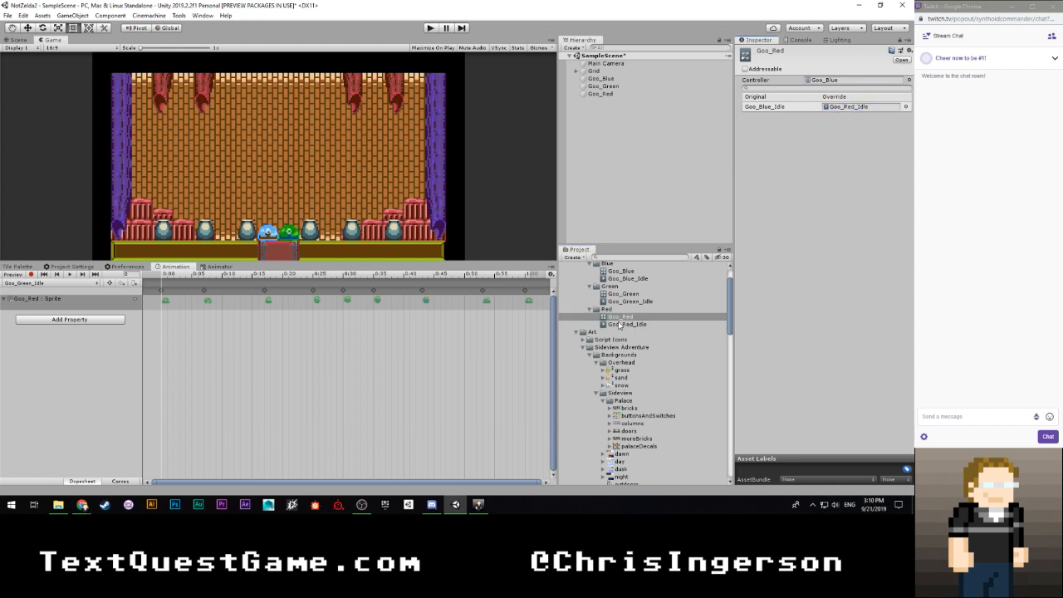
pyautogui.click(608, 94)
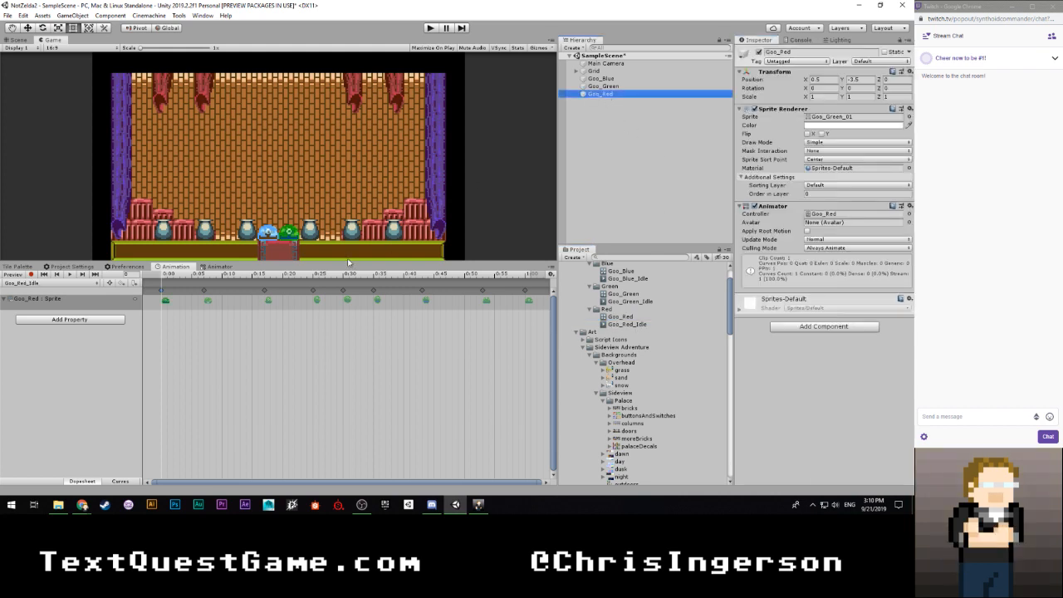
# - Start recording on the Goo_Red_Idle clip and replace its first four keyframe sprites with Goo_Red_01 through Goo_Red_04
pyautogui.click(79, 285)
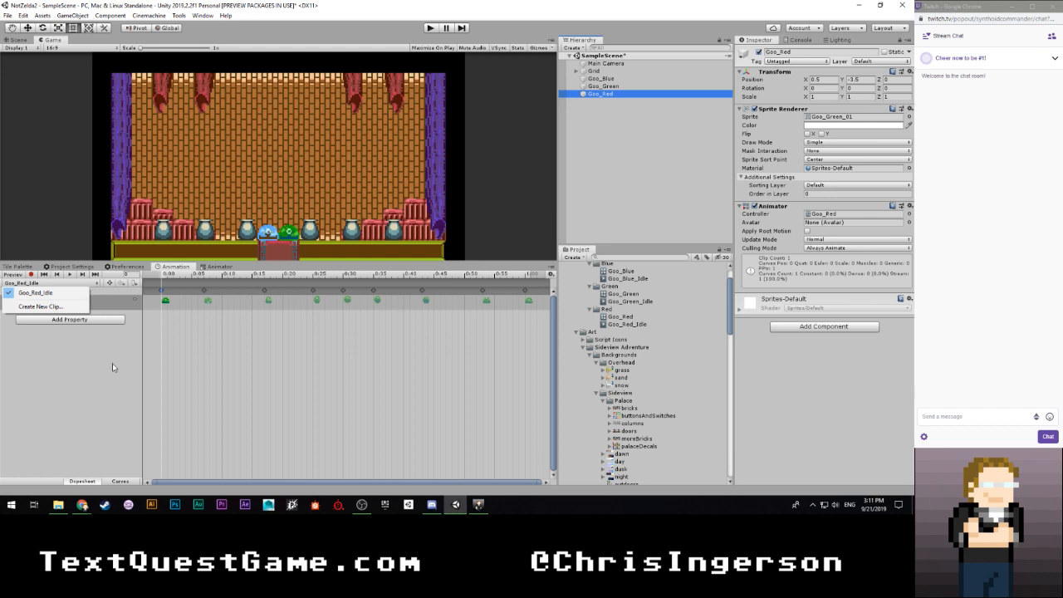
pyautogui.click(35, 293)
pyautogui.click(31, 274)
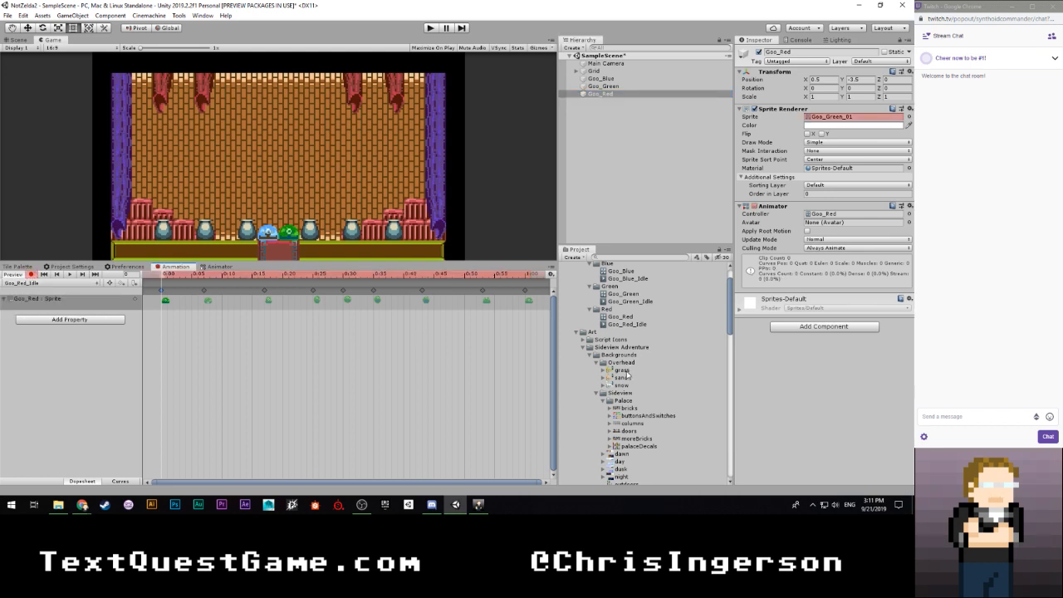
pyautogui.scroll(-10, 627, 376)
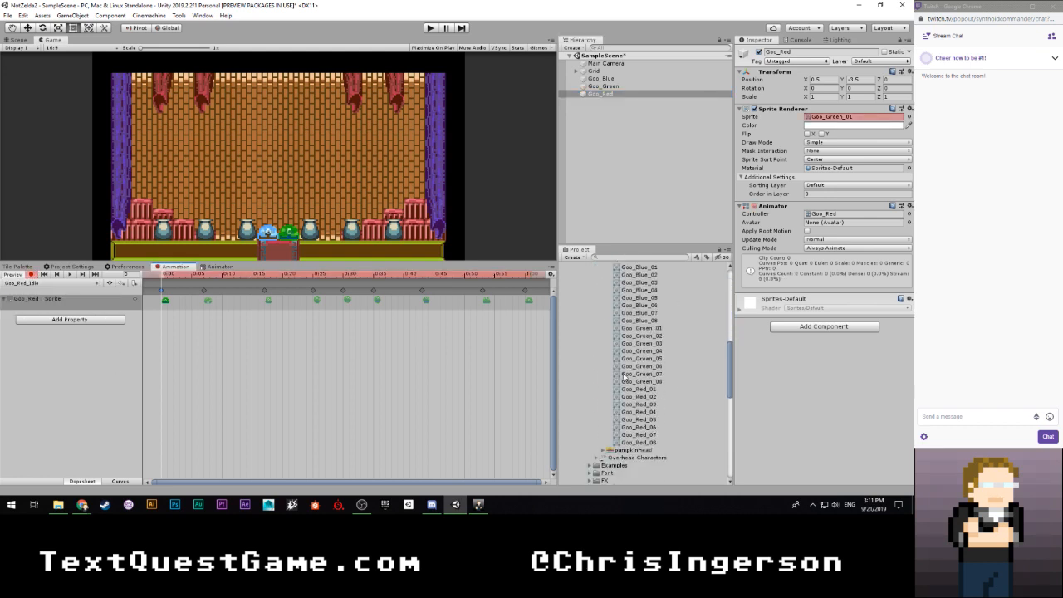
pyautogui.moveTo(640, 389); pyautogui.dragTo(163, 296)
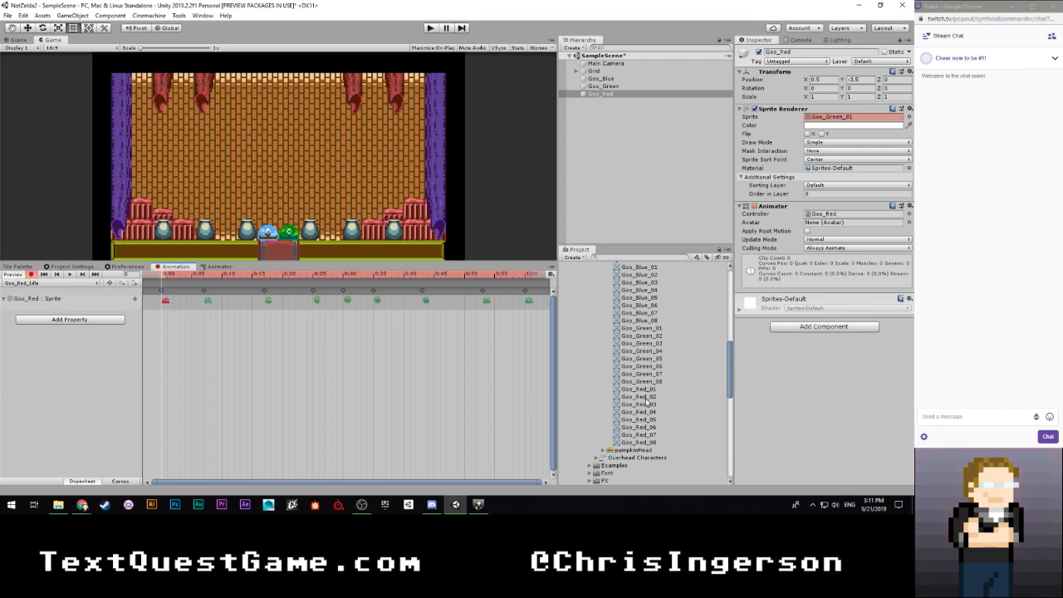
pyautogui.moveTo(647, 401); pyautogui.dragTo(208, 300)
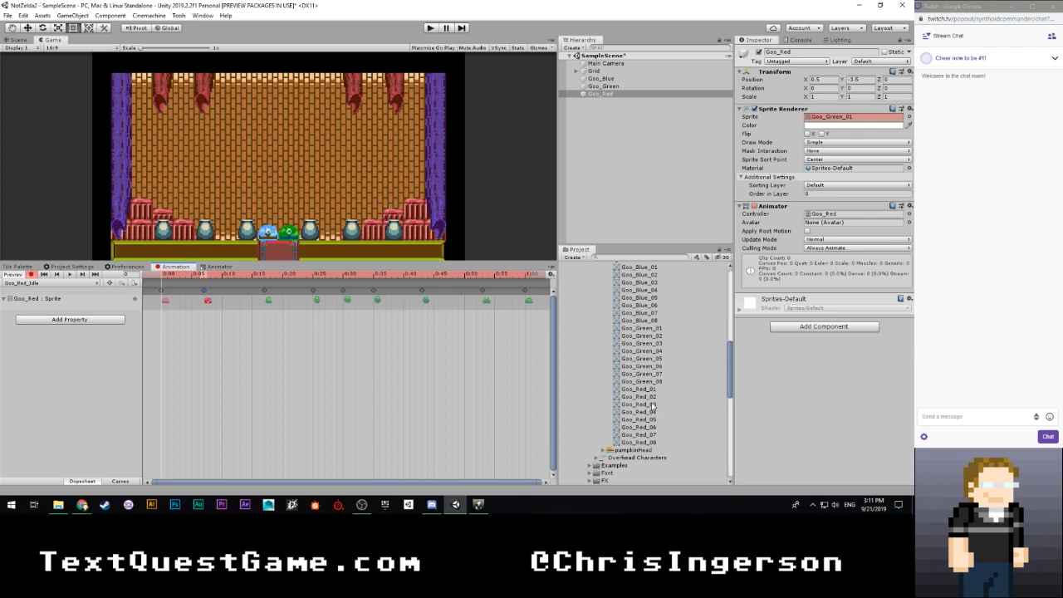
pyautogui.moveTo(653, 404); pyautogui.dragTo(268, 306)
pyautogui.moveTo(663, 410); pyautogui.dragTo(316, 302)
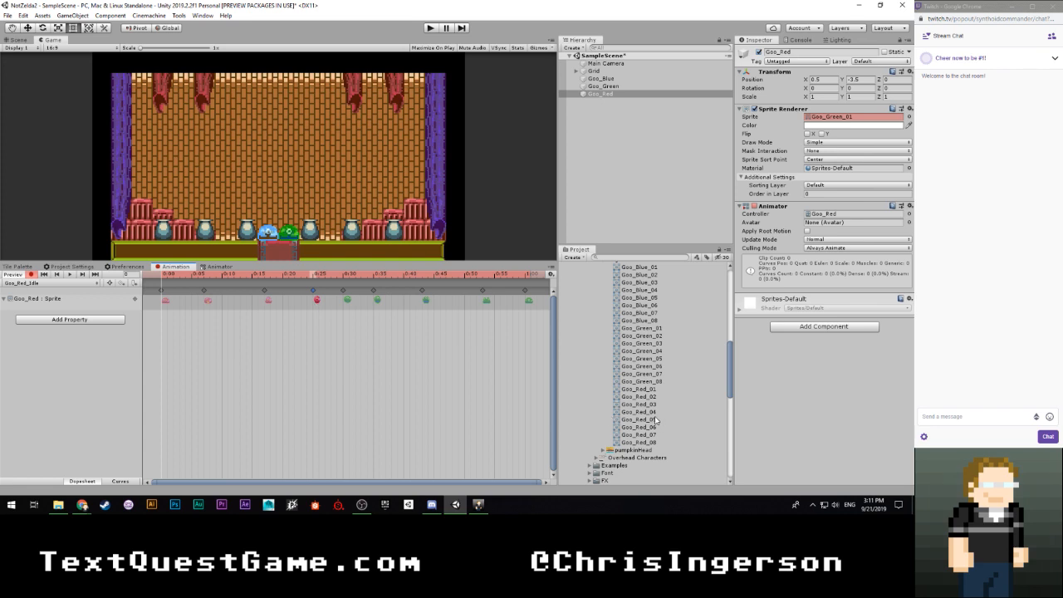
# - Replace the remaining keyframe sprites with Goo_Red_05 through Goo_Red_08, use Goo_Red_01 for the final keyframe, and stop recording
pyautogui.moveTo(655, 419); pyautogui.dragTo(347, 301)
pyautogui.moveTo(658, 428); pyautogui.dragTo(378, 301)
pyautogui.moveTo(656, 434); pyautogui.dragTo(427, 304)
pyautogui.moveTo(639, 442); pyautogui.dragTo(484, 307)
pyautogui.scroll(1, 626, 326)
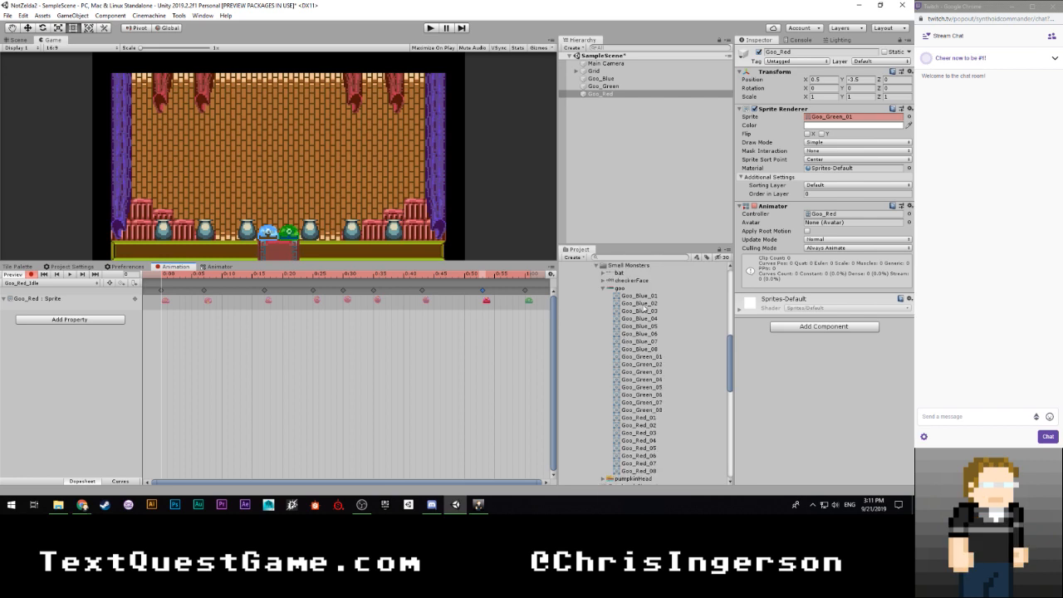
pyautogui.scroll(-1, 650, 376)
pyautogui.moveTo(652, 391); pyautogui.dragTo(524, 307)
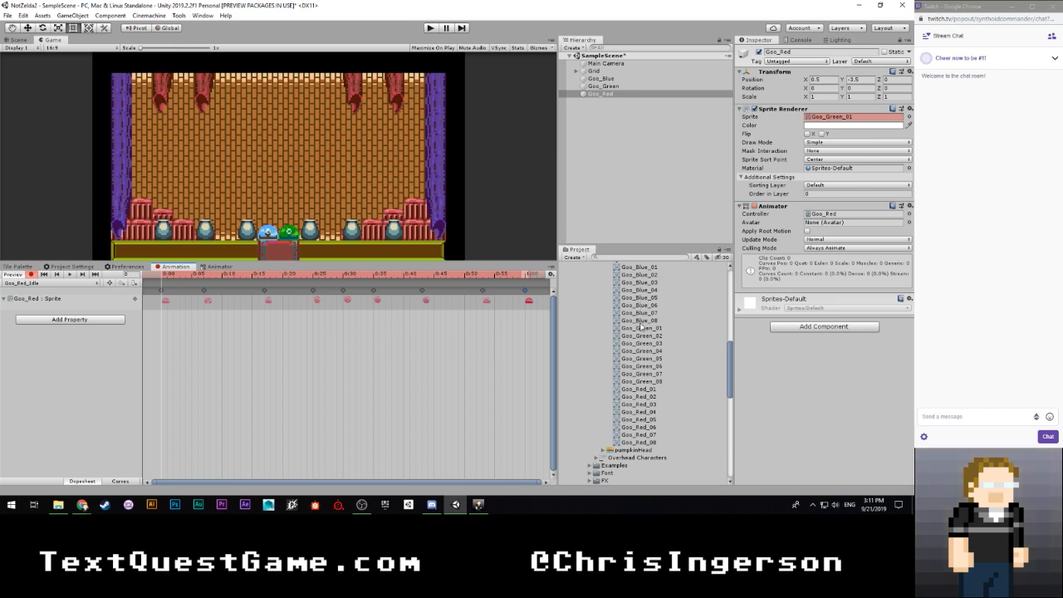
pyautogui.scroll(4, 675, 297)
pyautogui.click(31, 275)
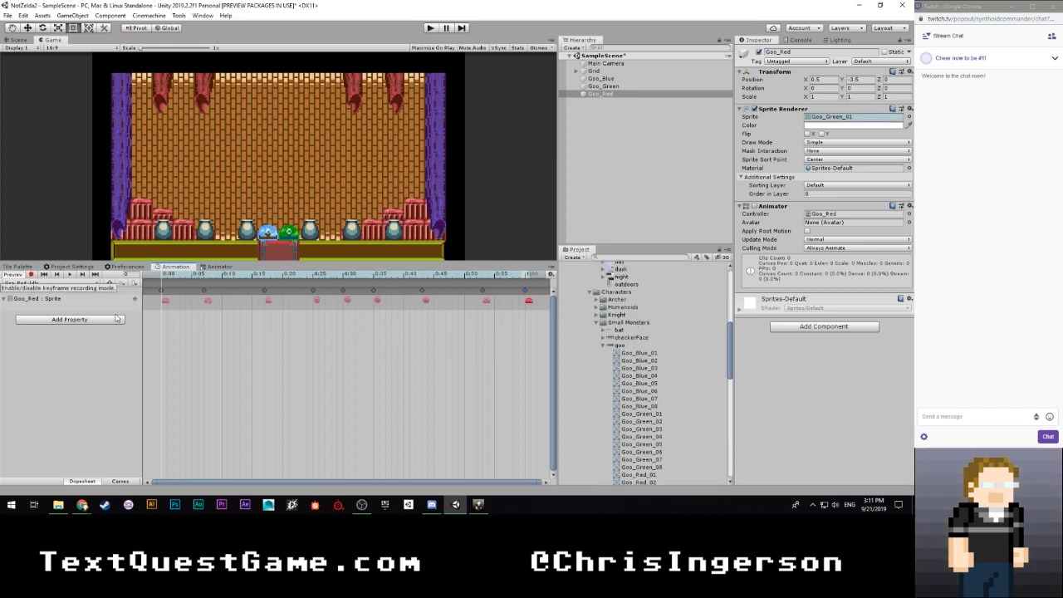
# - Move the Goo_Red object in the scene to X 1.5, Y -2.5, on top of the urn beside the green goo
pyautogui.click(606, 94)
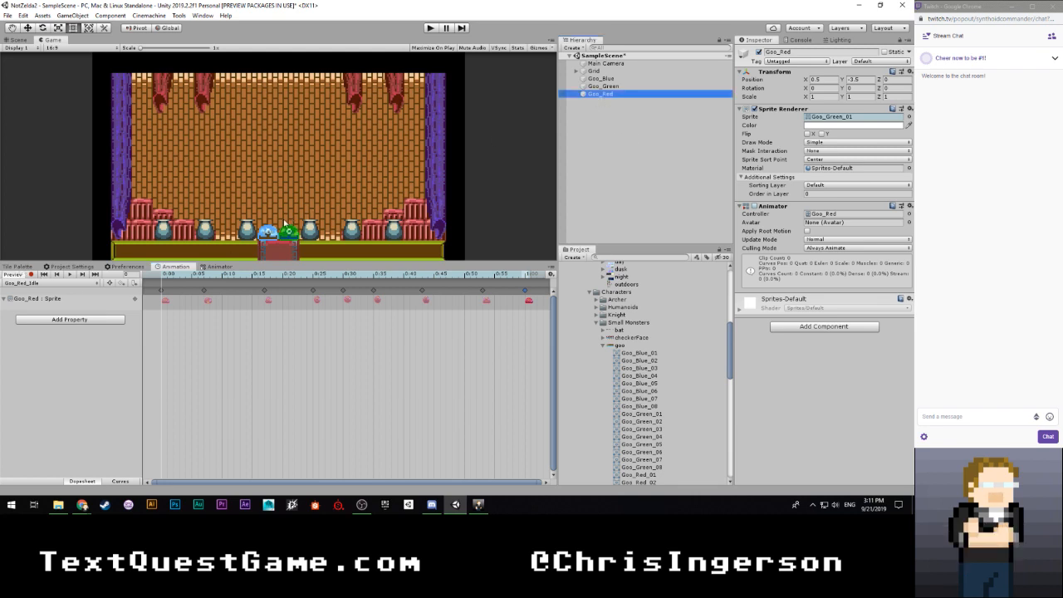
pyautogui.press('w')
pyautogui.click(17, 39)
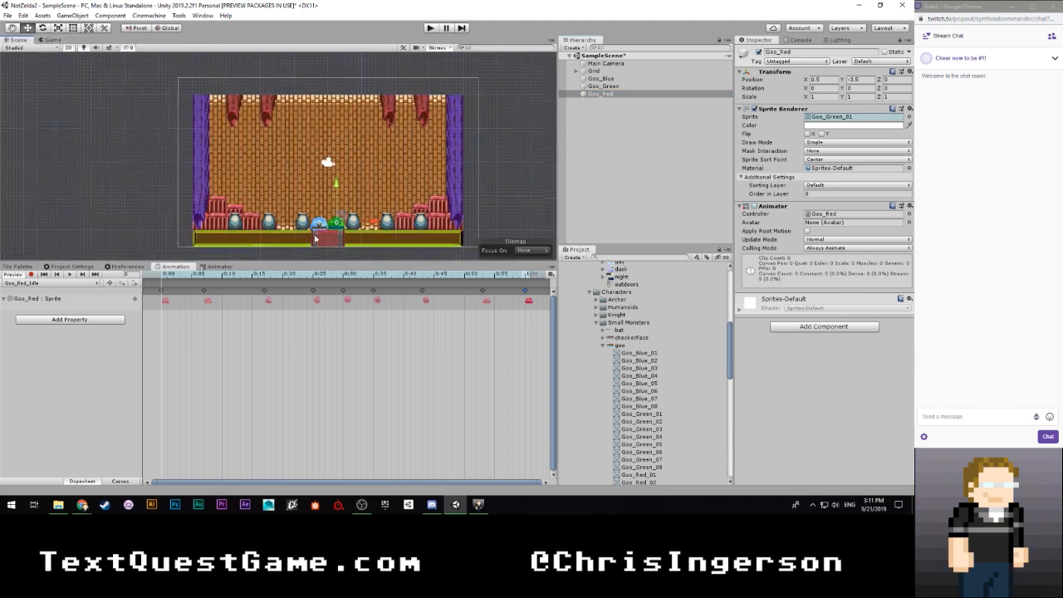
pyautogui.scroll(5, 407, 214)
pyautogui.moveTo(407, 215); pyautogui.dragTo(420, 214)
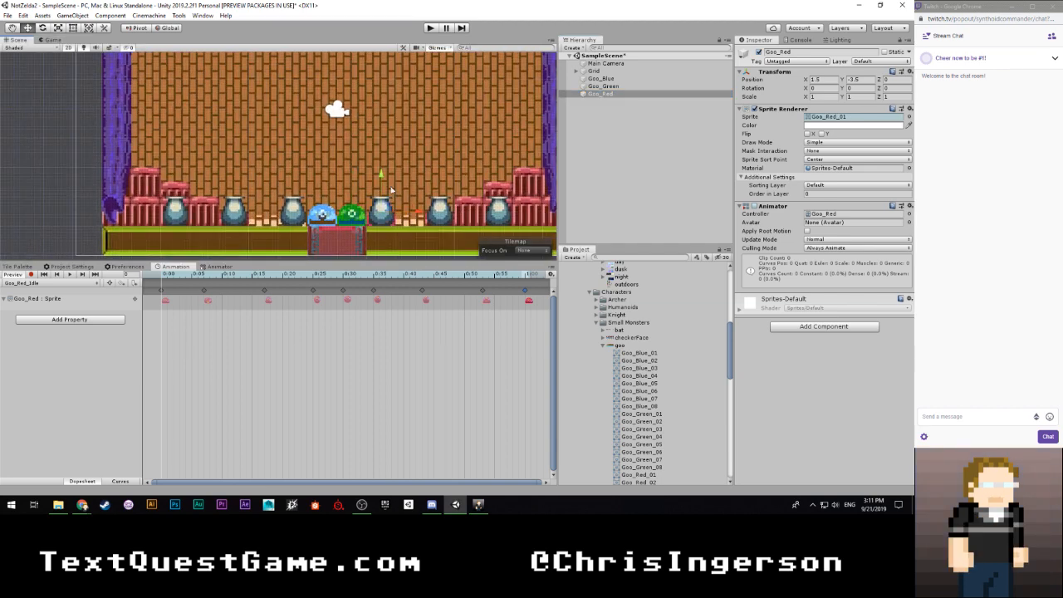
pyautogui.moveTo(380, 162); pyautogui.dragTo(380, 146)
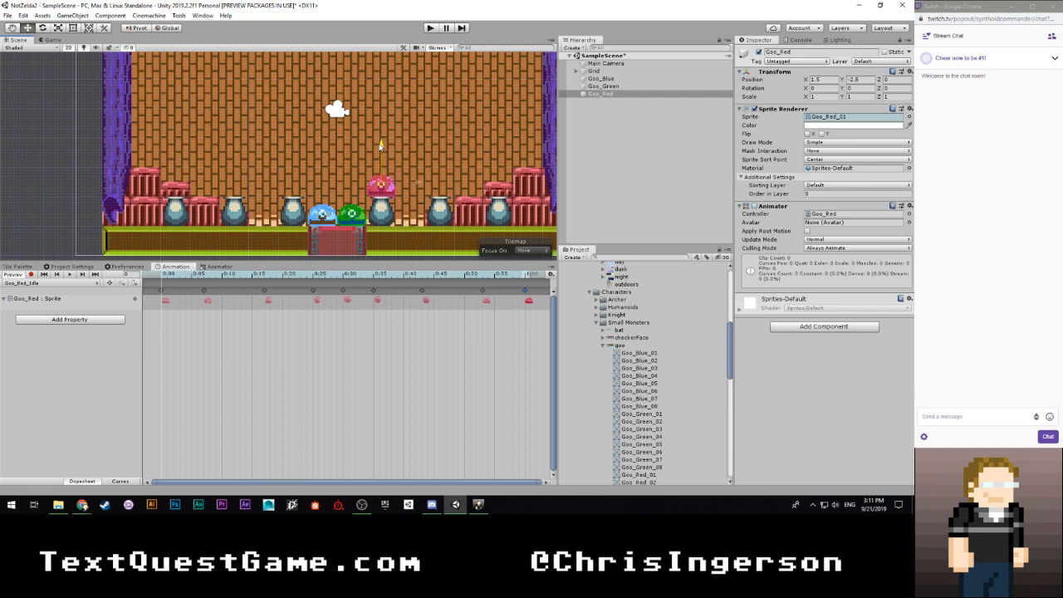
# - Close the animation preview and run the scene briefly to check the three goos' idle animations
pyautogui.click(632, 195)
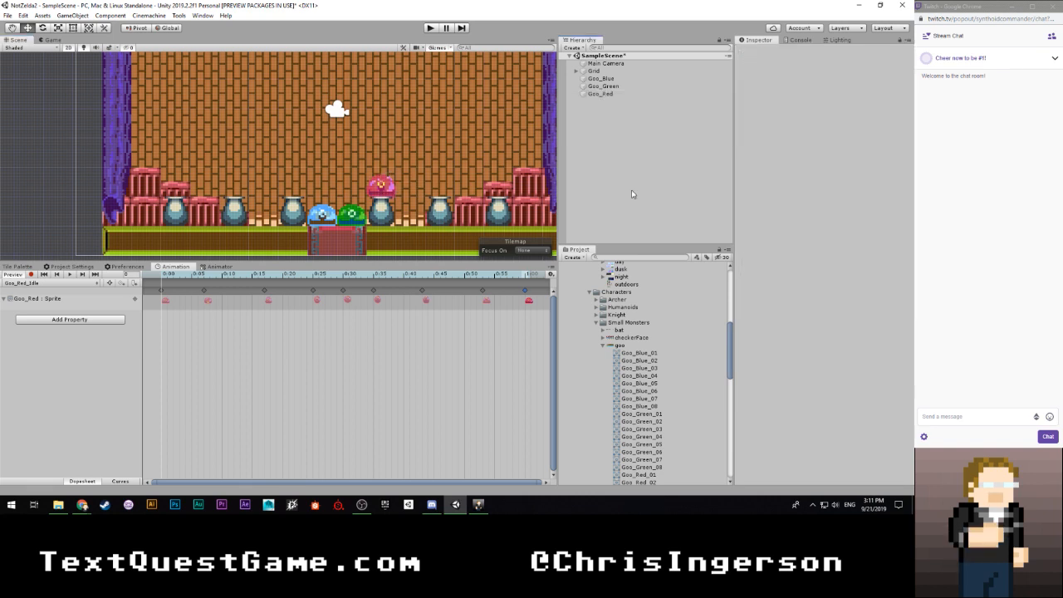
pyautogui.click(16, 266)
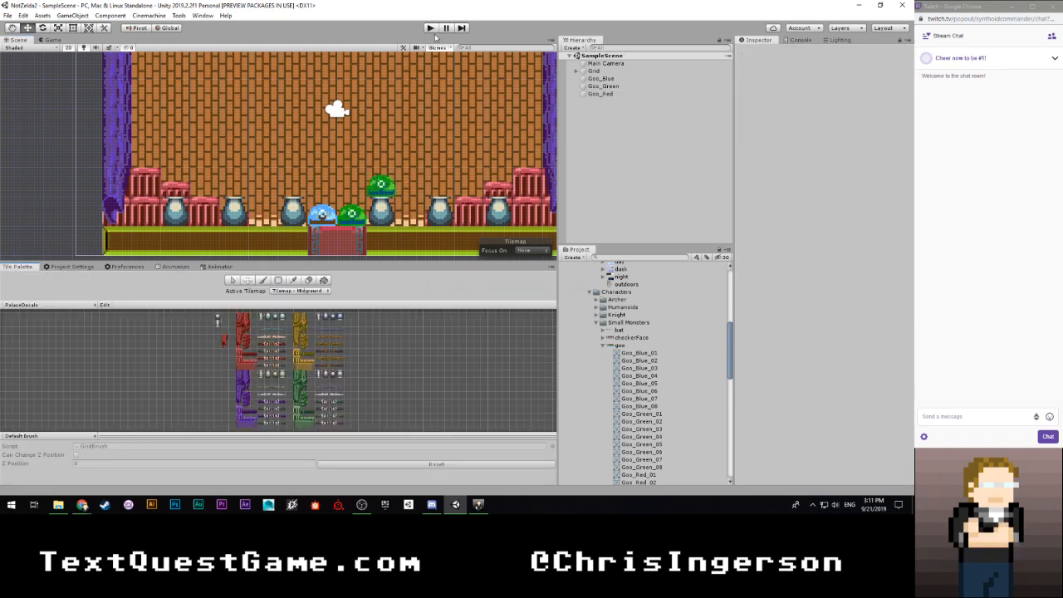
pyautogui.click(431, 28)
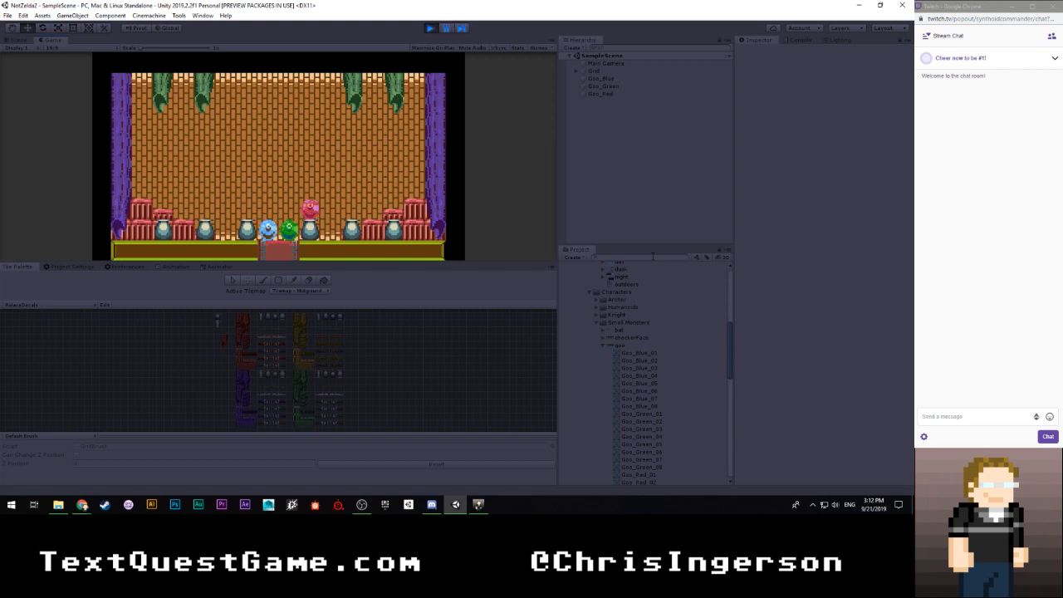
pyautogui.click(432, 28)
# - Set the Goo_Red object's default Sprite Renderer sprite to Goo_Red_01
pyautogui.click(610, 93)
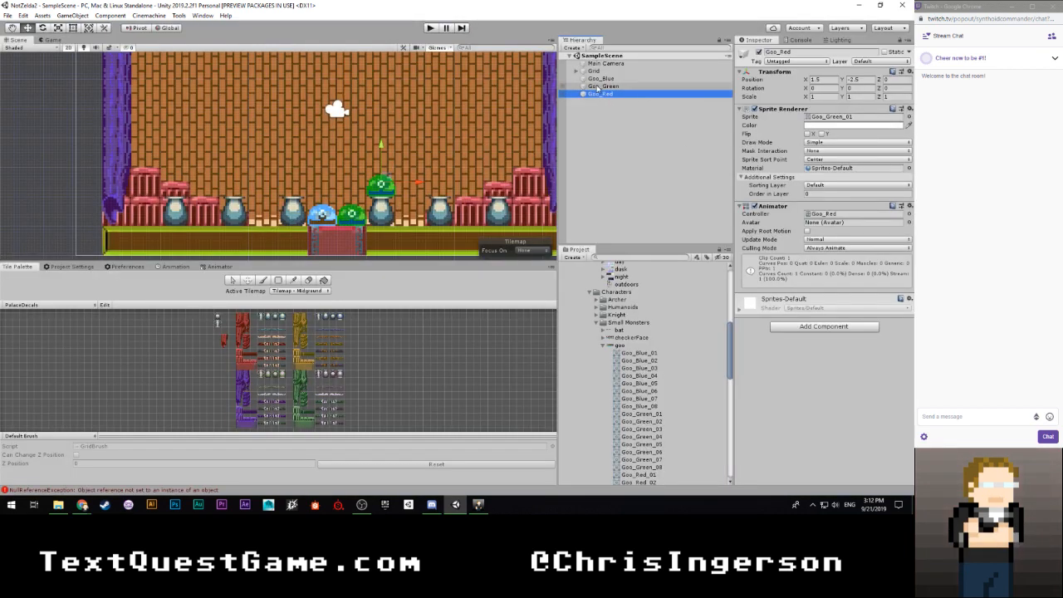
pyautogui.scroll(-5, 648, 386)
pyautogui.moveTo(649, 389); pyautogui.dragTo(852, 117)
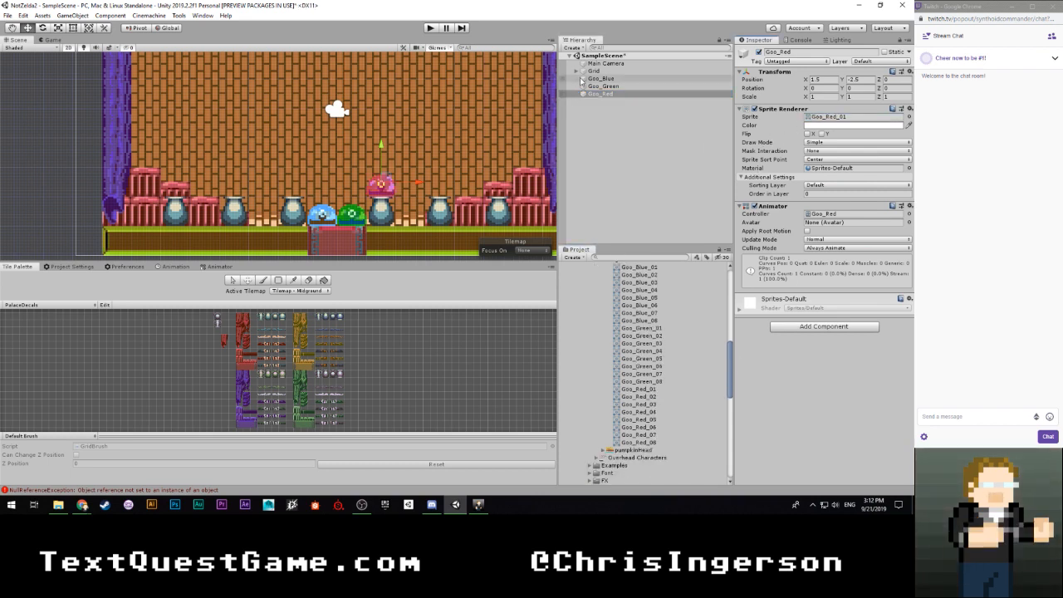
# - Collapse the goo sprite sheet and the Sideview Adventure, Goo animations, Art, Tests and Utility folders in the project tree
pyautogui.scroll(3, 640, 333)
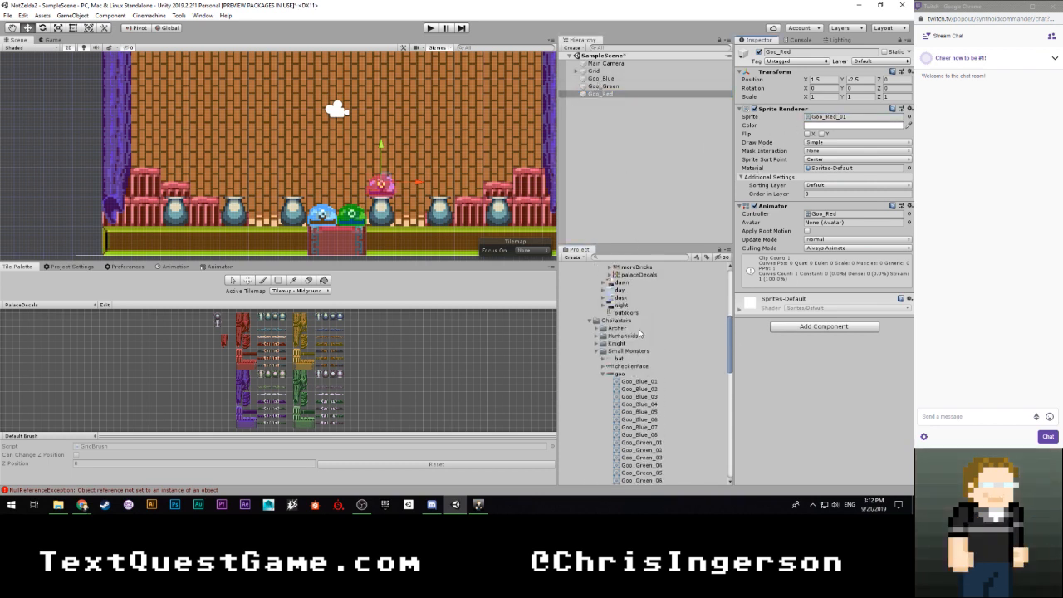
pyautogui.click(605, 376)
pyautogui.scroll(5, 592, 349)
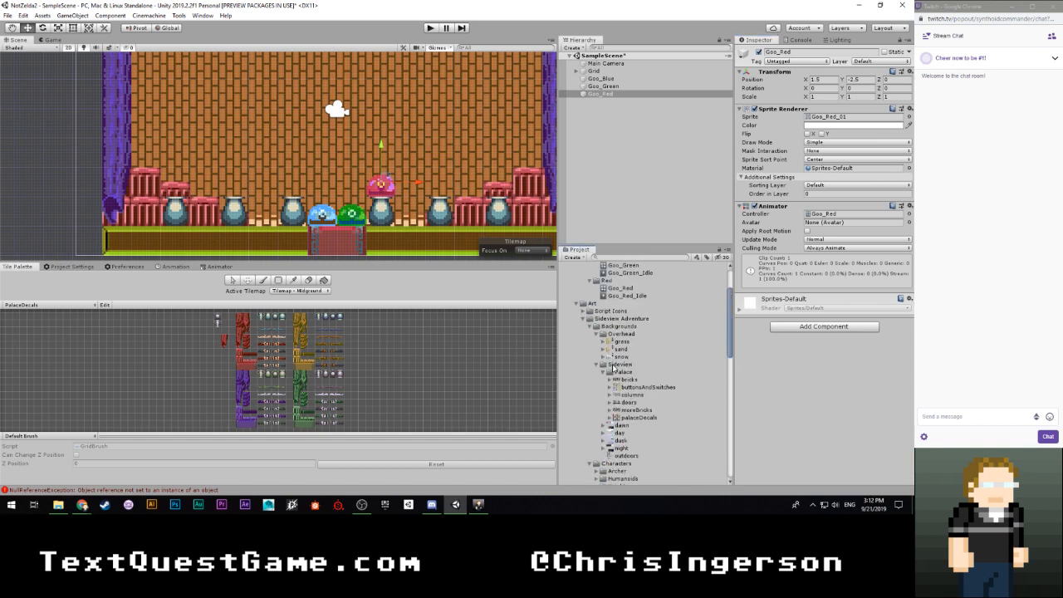
pyautogui.click(584, 321)
pyautogui.click(582, 326)
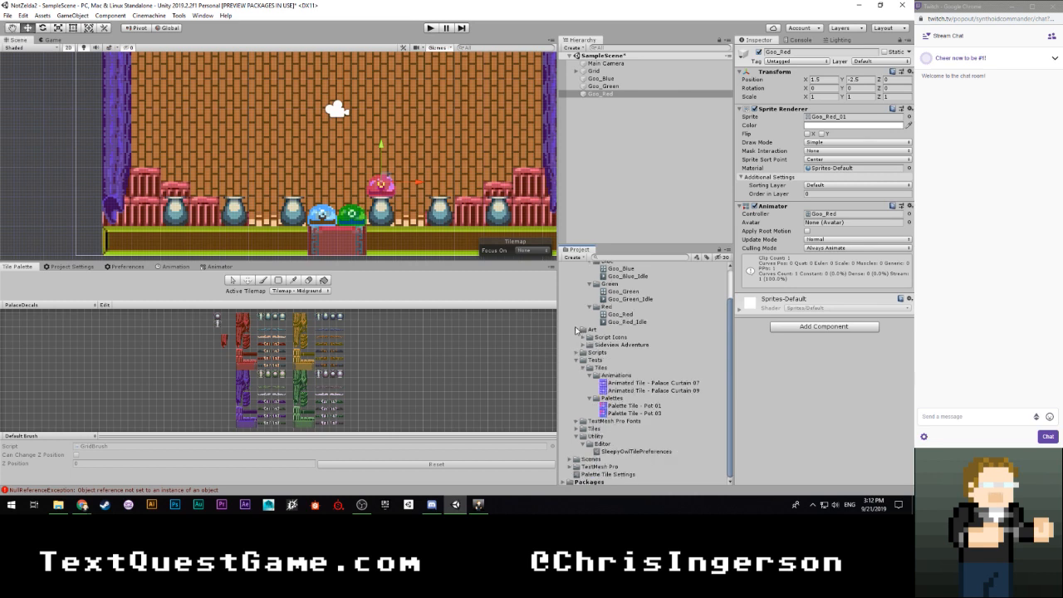
pyautogui.scroll(2, 580, 331)
pyautogui.click(583, 289)
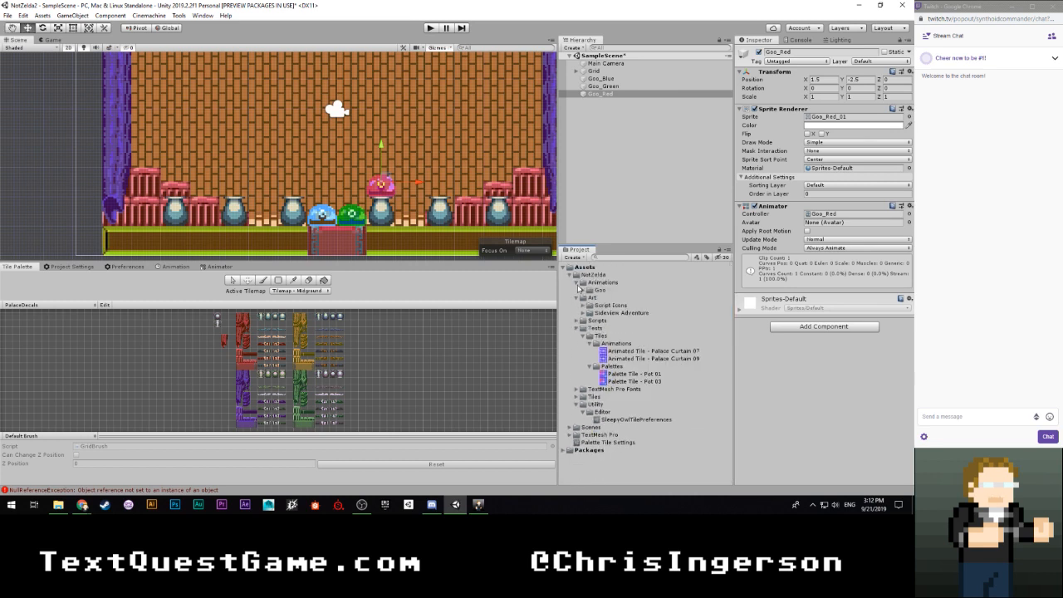
pyautogui.click(576, 299)
pyautogui.click(581, 313)
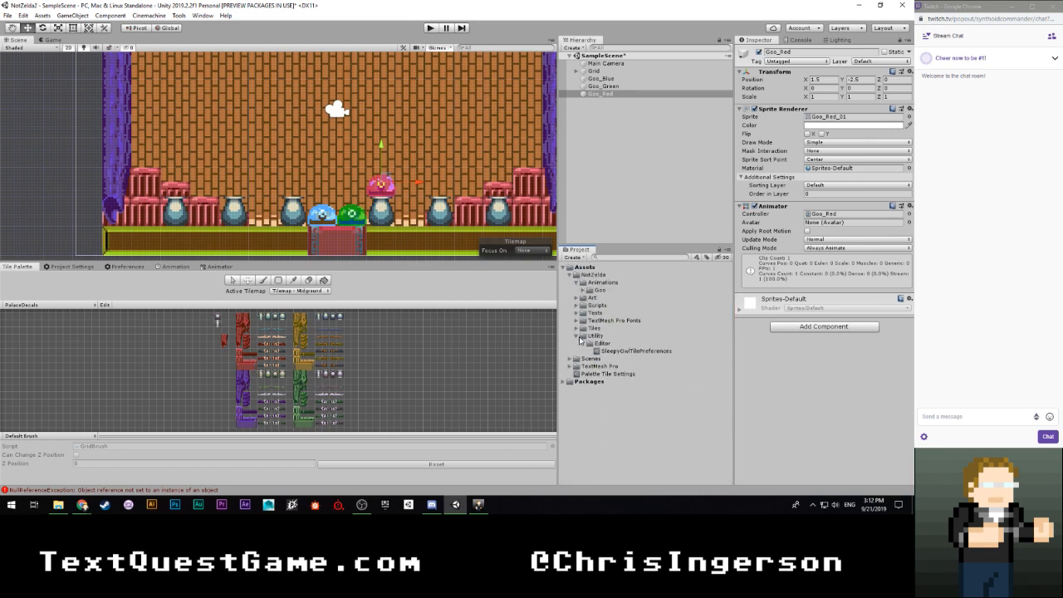
pyautogui.click(577, 336)
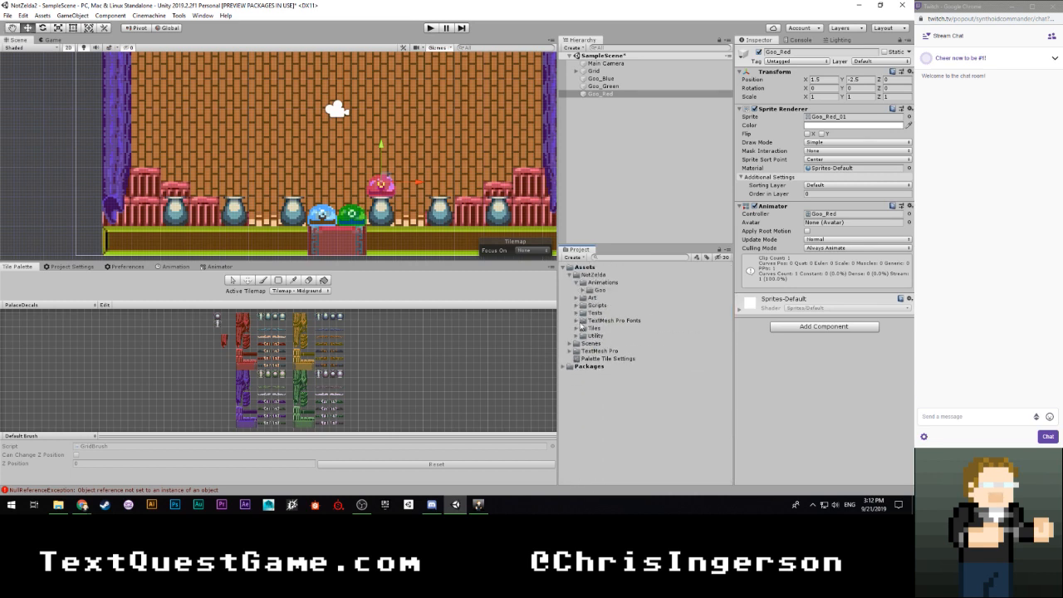
# - Create a folder named Prefabs inside the NotZelda folder
pyautogui.rightClick(588, 275)
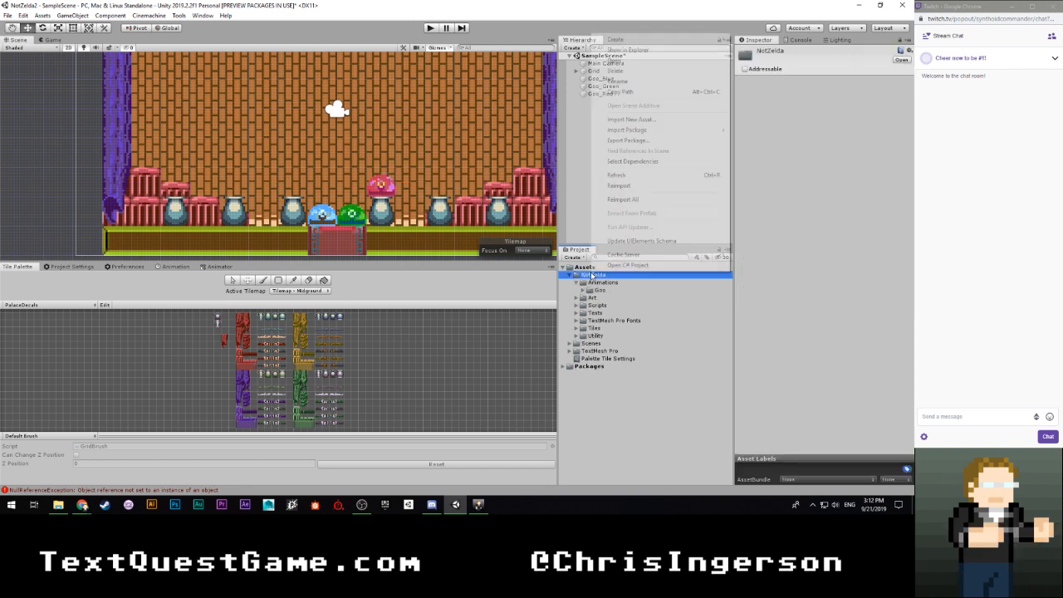
pyautogui.moveTo(705, 46)
pyautogui.click(744, 45)
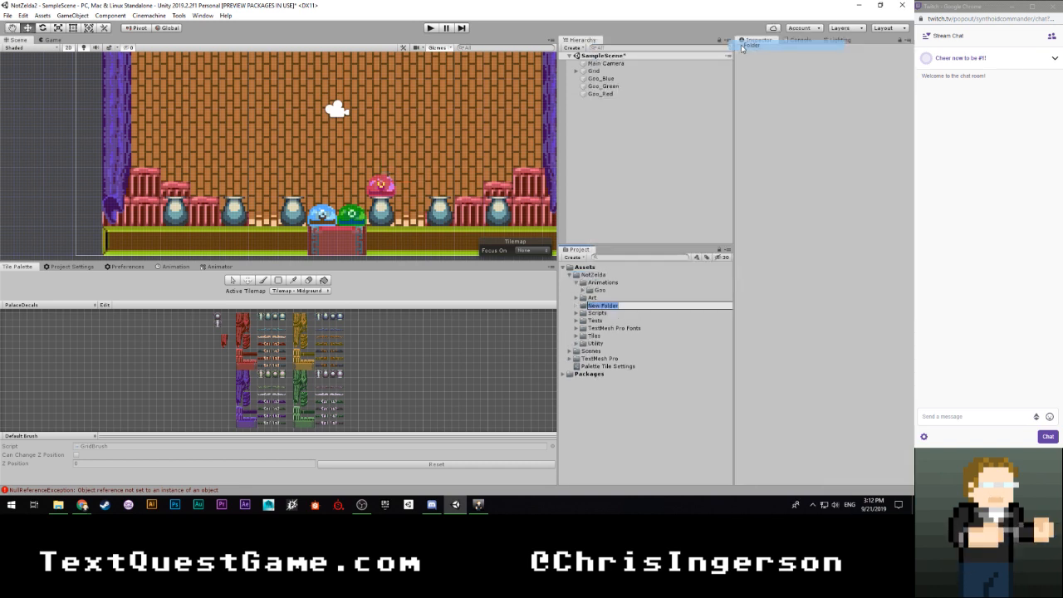
pyautogui.write('Prefabs')
pyautogui.press('Return')
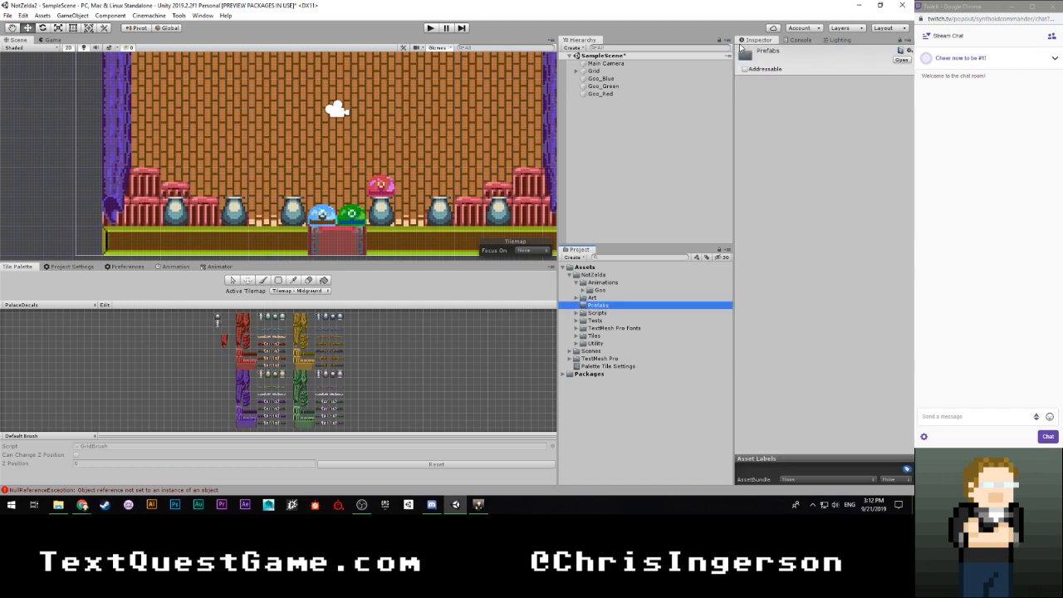
# - Create a folder named Characters inside the Prefabs folder
pyautogui.rightClick(589, 305)
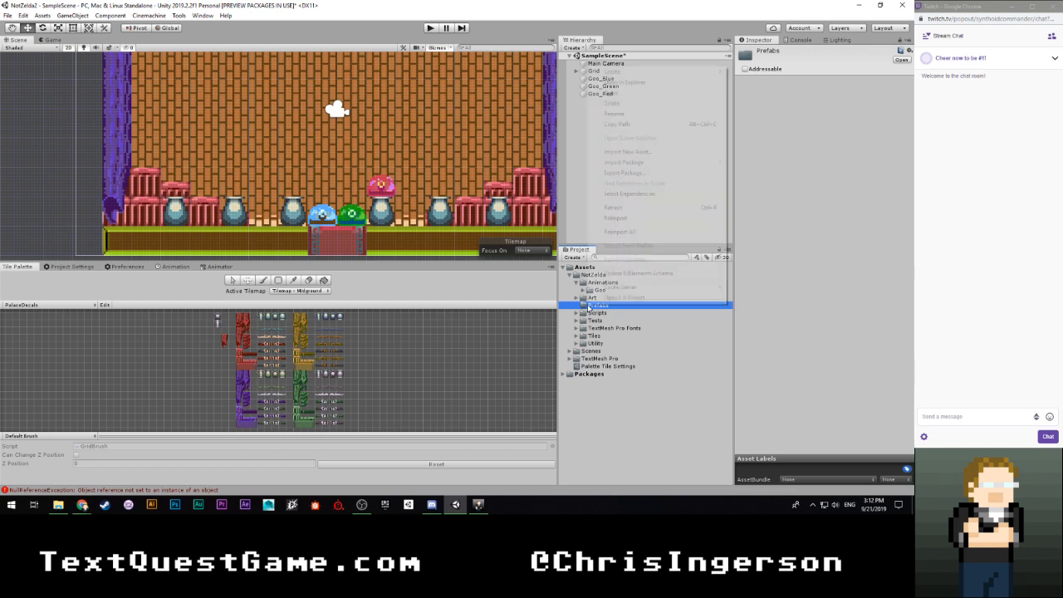
pyautogui.moveTo(615, 71)
pyautogui.click(757, 45)
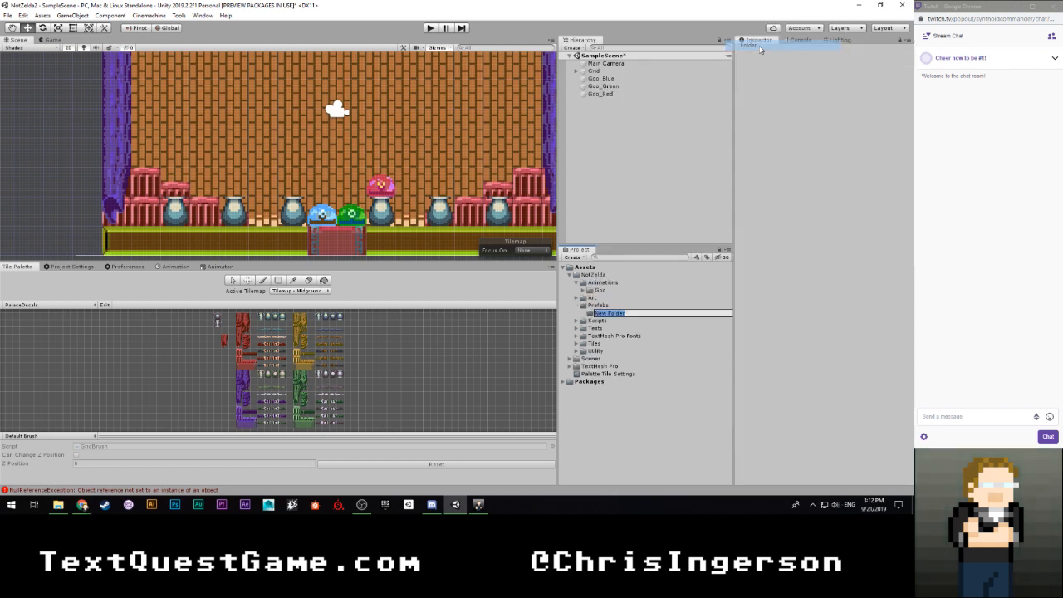
pyautogui.write('Characte')
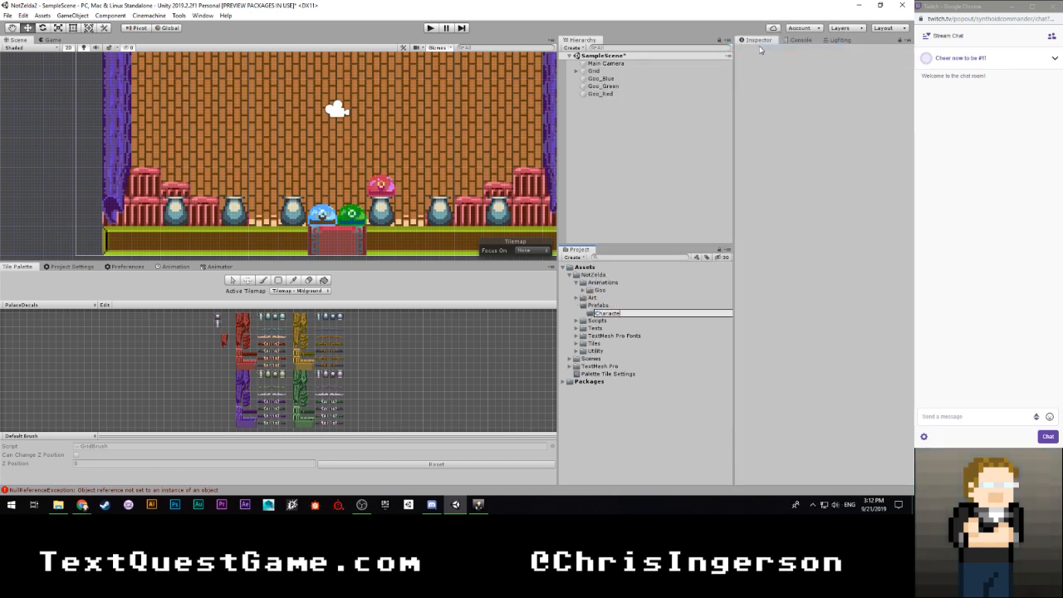
pyautogui.write('rs')
pyautogui.press('Return')
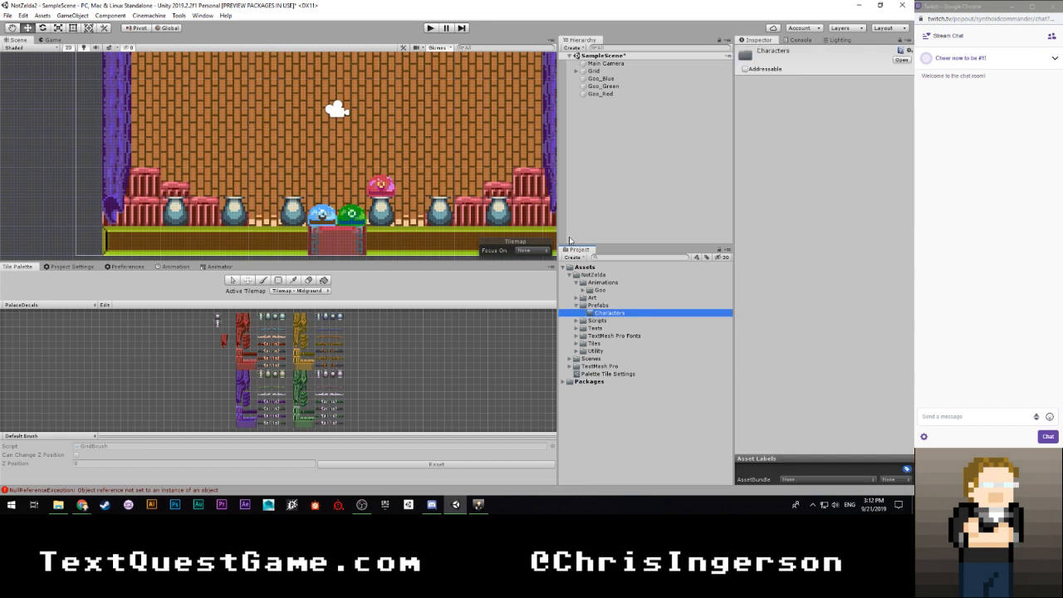
# - Create a folder named Goo inside the Characters prefab folder
pyautogui.rightClick(598, 318)
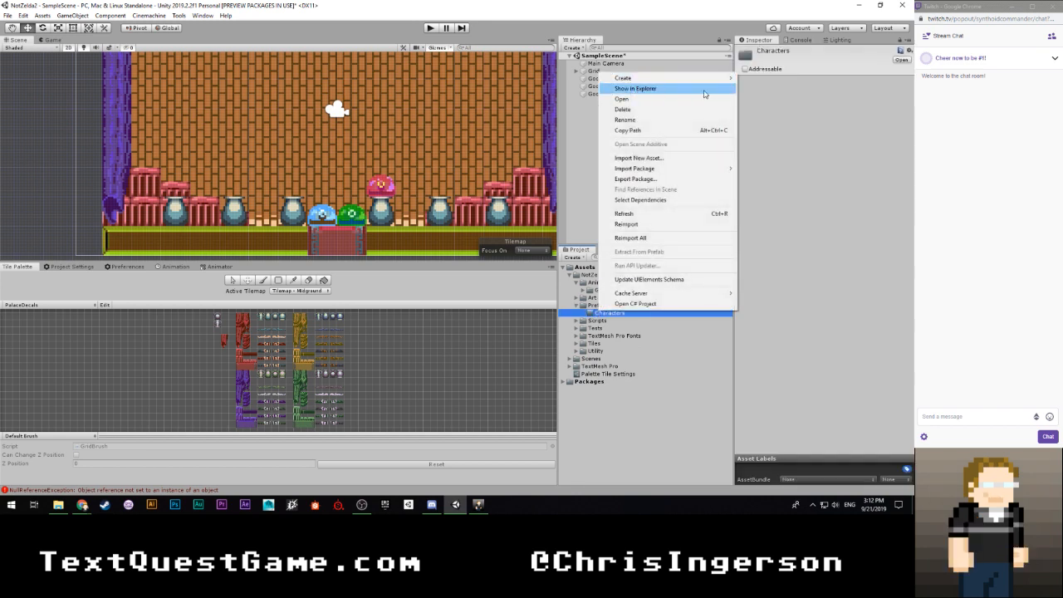
pyautogui.moveTo(714, 77)
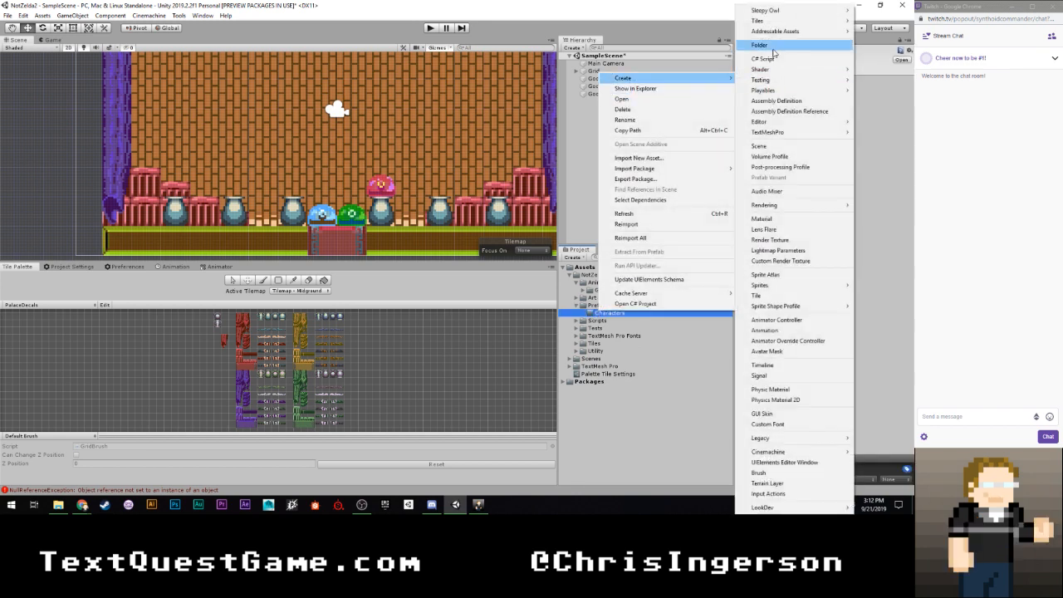
pyautogui.click(773, 48)
pyautogui.write('Goo')
pyautogui.press('Return')
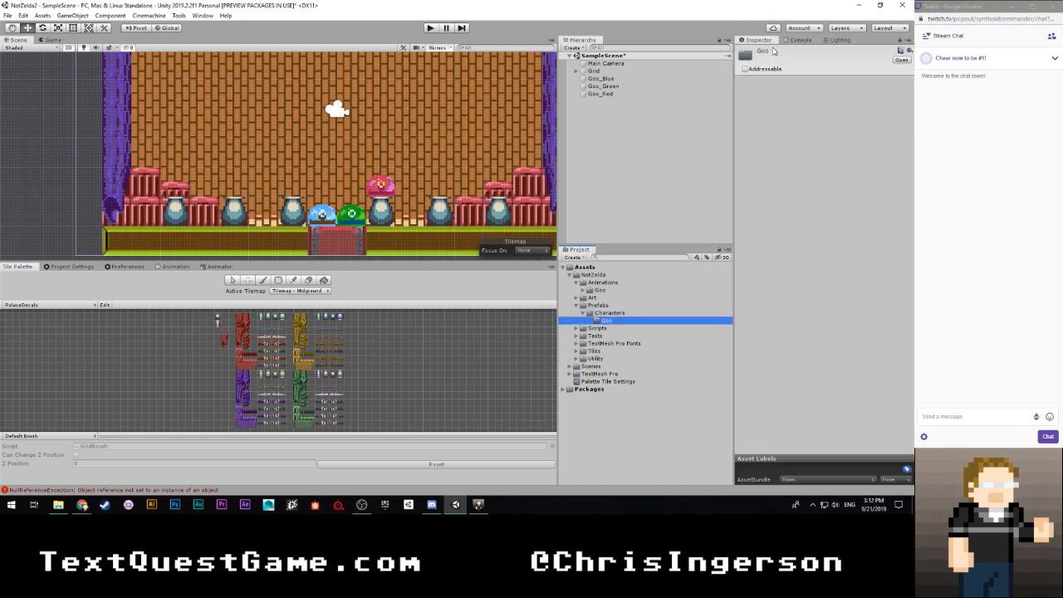
# - Try to make prefabs of Goo_Blue, Goo_Green and Goo_Red all at once in the Goo prefab folder
pyautogui.click(601, 78)
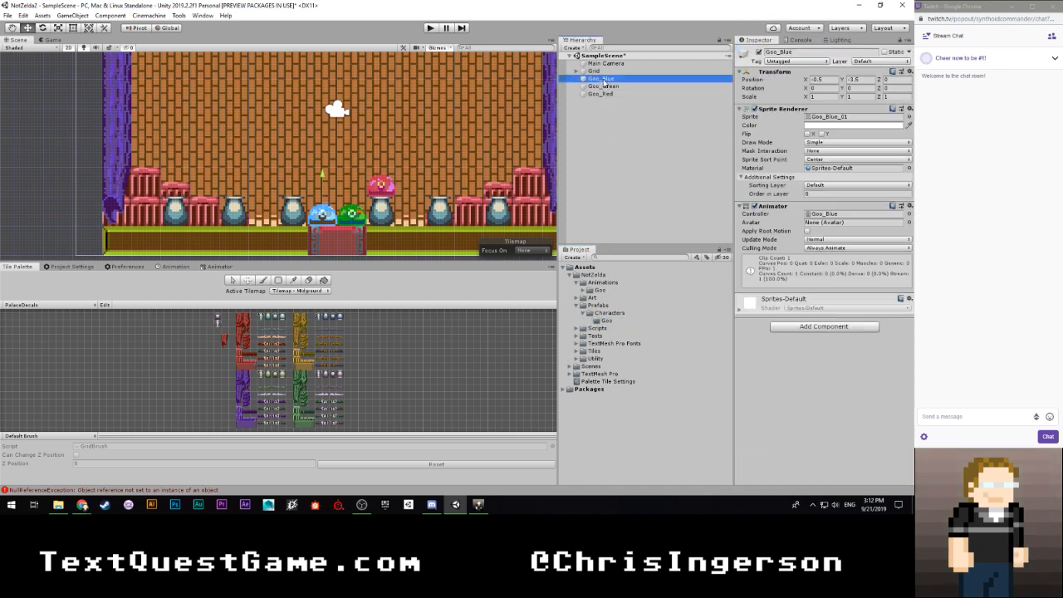
pyautogui.keyDown('shift'); pyautogui.click(597, 95); pyautogui.keyUp('shift')
pyautogui.moveTo(599, 97); pyautogui.dragTo(607, 321)
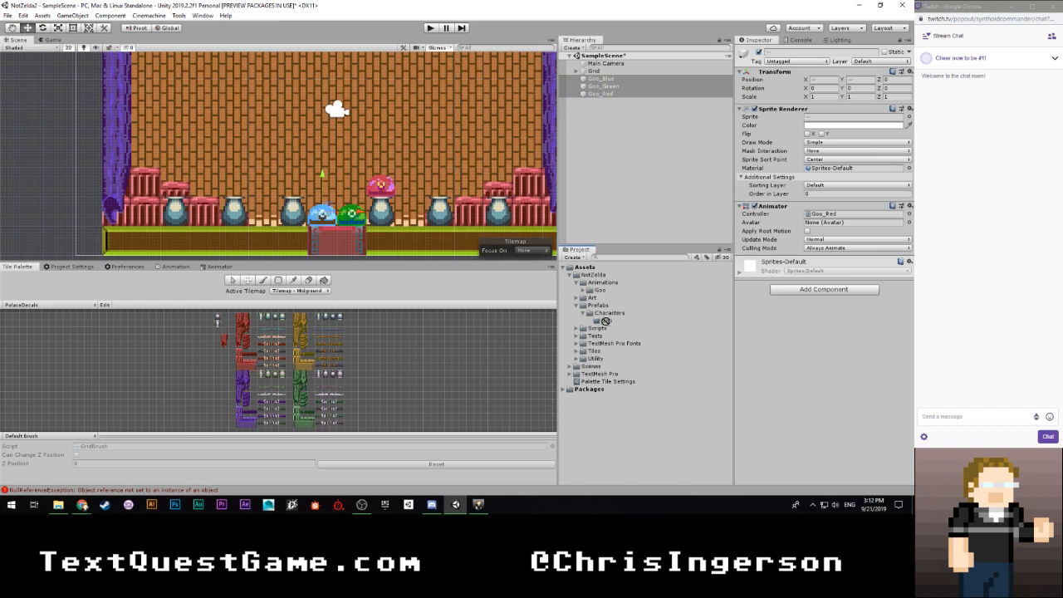
# - Turn the Goo_Blue, Goo_Green and Goo_Red scene objects one by one into prefabs in the Goo prefab folder
pyautogui.click(602, 78)
pyautogui.moveTo(602, 78); pyautogui.dragTo(607, 321)
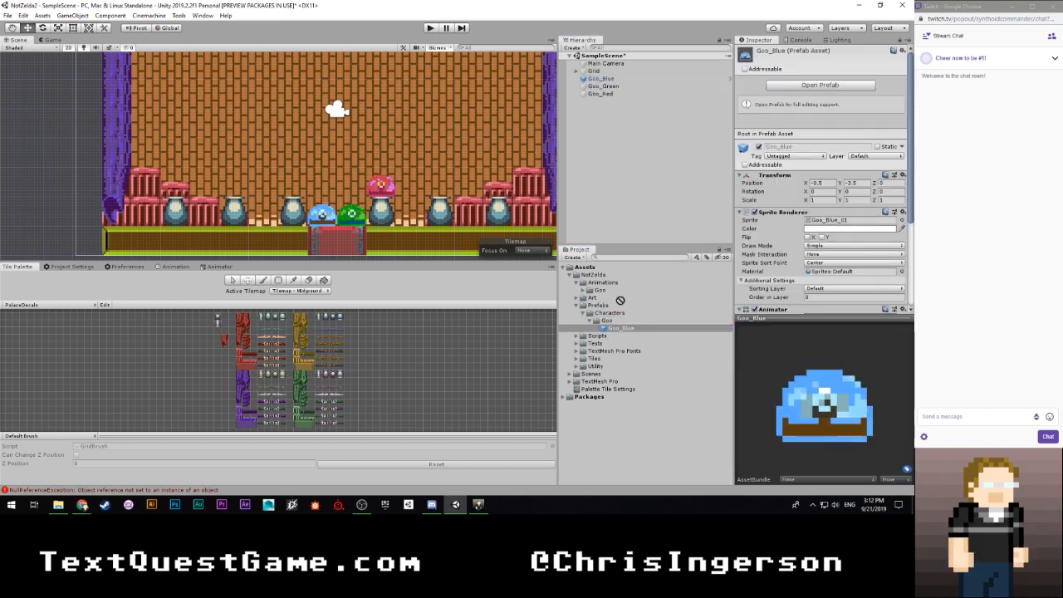
pyautogui.moveTo(604, 85); pyautogui.dragTo(610, 320)
# - Compare the Goo_Blue, Goo_Green and Goo_Red prefabs' Sprite Renderer and Animator settings and their previews
pyautogui.click(630, 330)
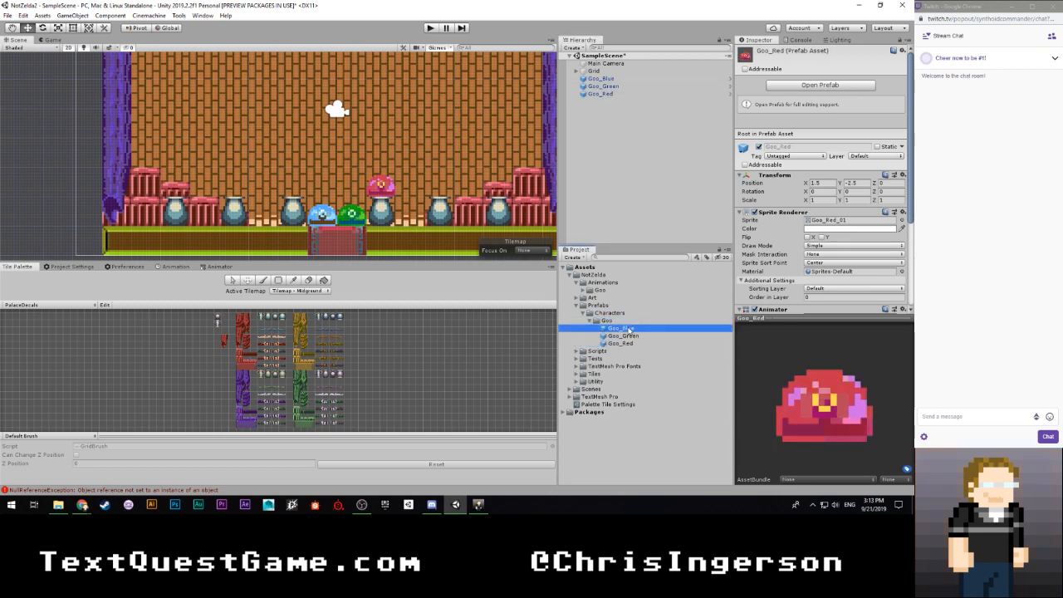
pyautogui.press('Down')
pyautogui.press('Down')
pyautogui.press('Up')
pyautogui.press('Up')
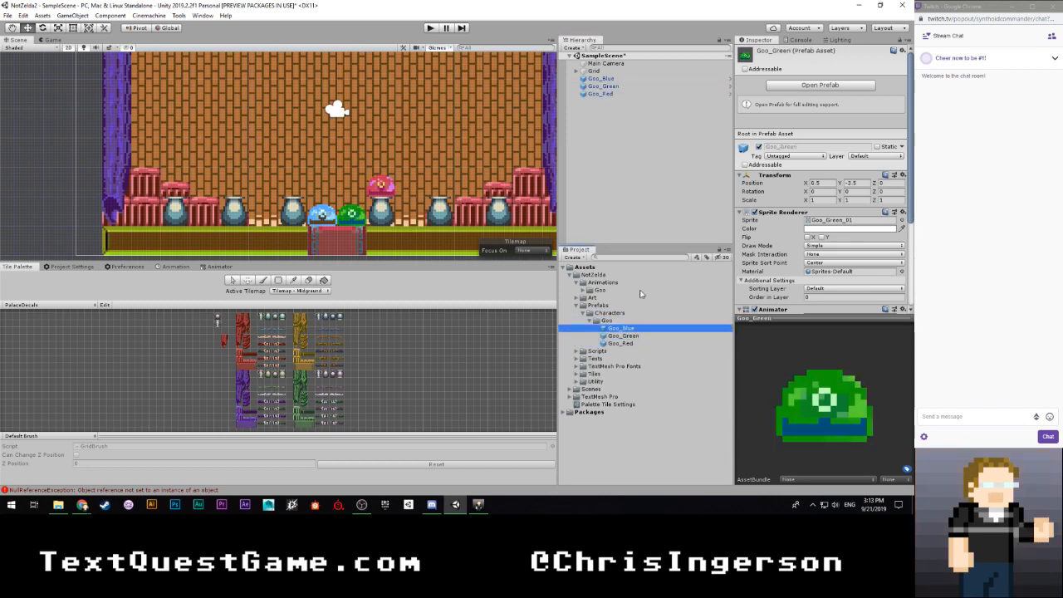
pyautogui.press('Down')
pyautogui.press('Down')
pyautogui.scroll(-3, 762, 241)
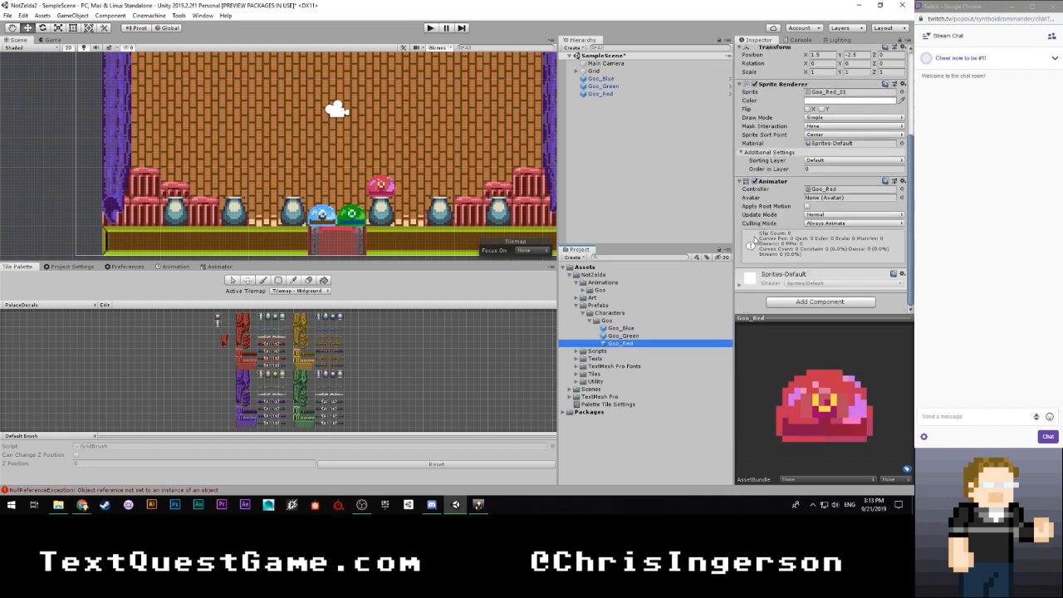
pyautogui.press('Up')
pyautogui.press('Up')
pyautogui.press('Down')
pyautogui.press('Down')
pyautogui.press('Up')
pyautogui.press('Up')
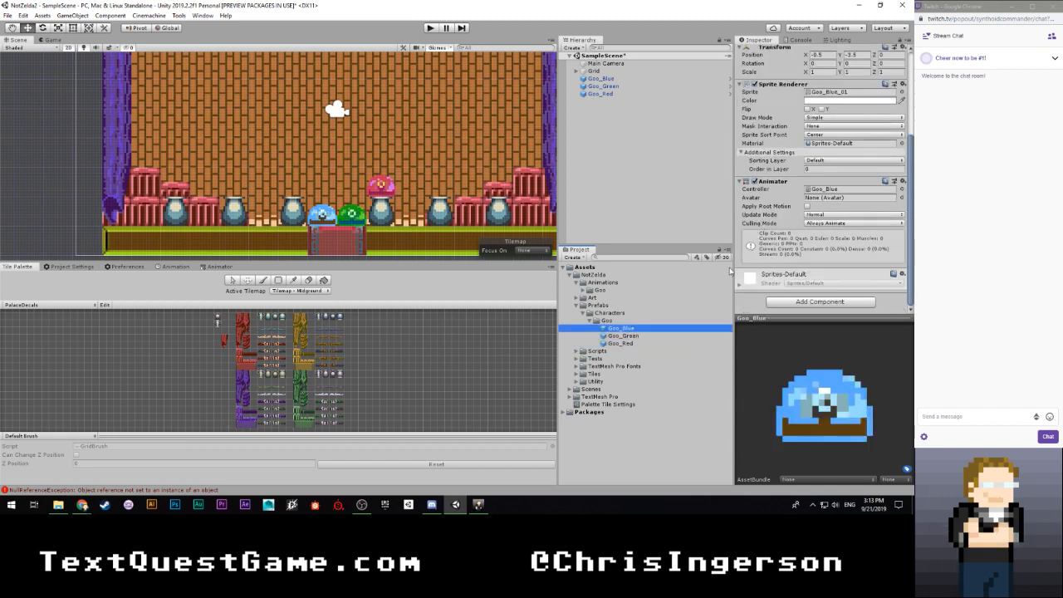
pyautogui.press('Down')
pyautogui.press('Down')
pyautogui.press('Up')
pyautogui.press('Up')
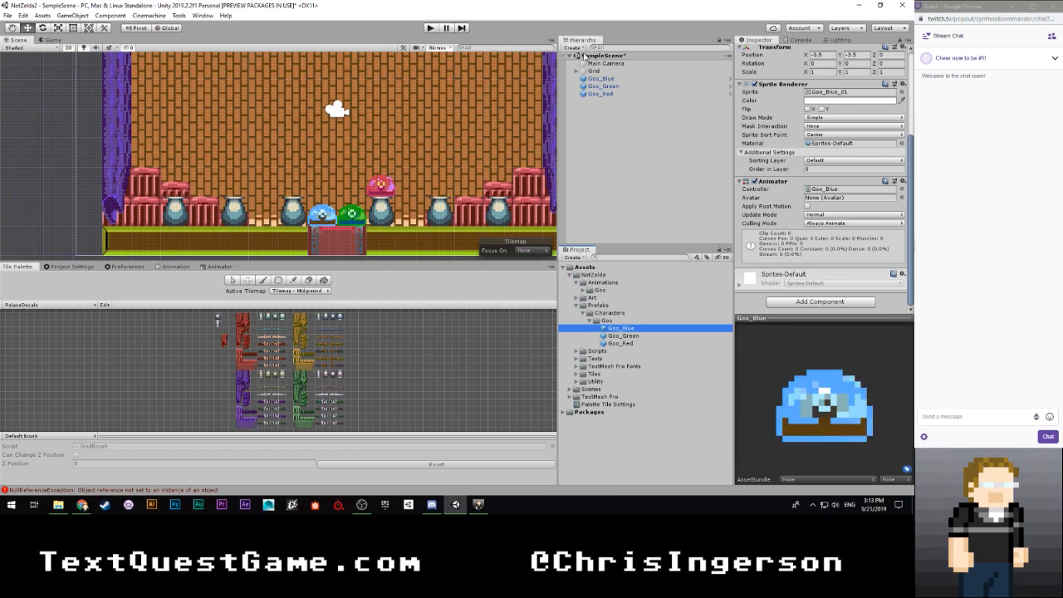
# - Clear the selection and save SampleScene, keeping the Goo prefab folder expanded
pyautogui.click(597, 106)
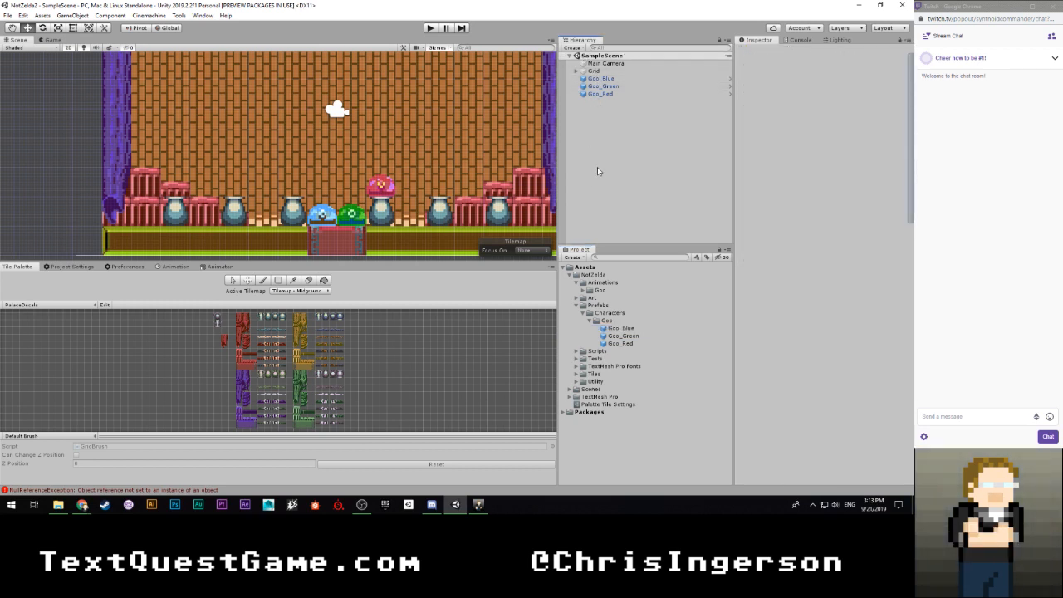
pyautogui.click(591, 320)
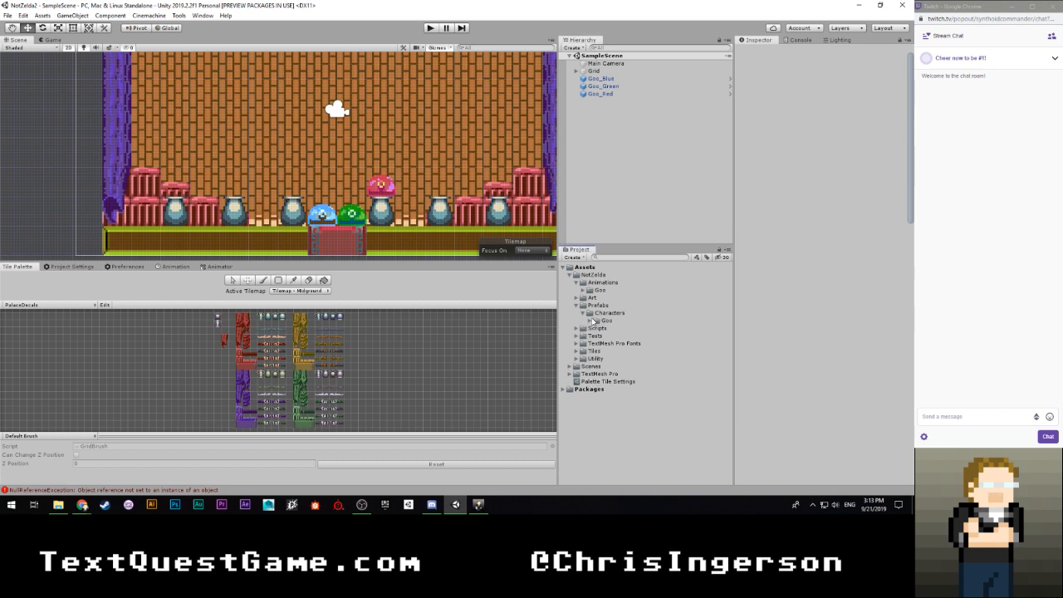
pyautogui.click(590, 320)
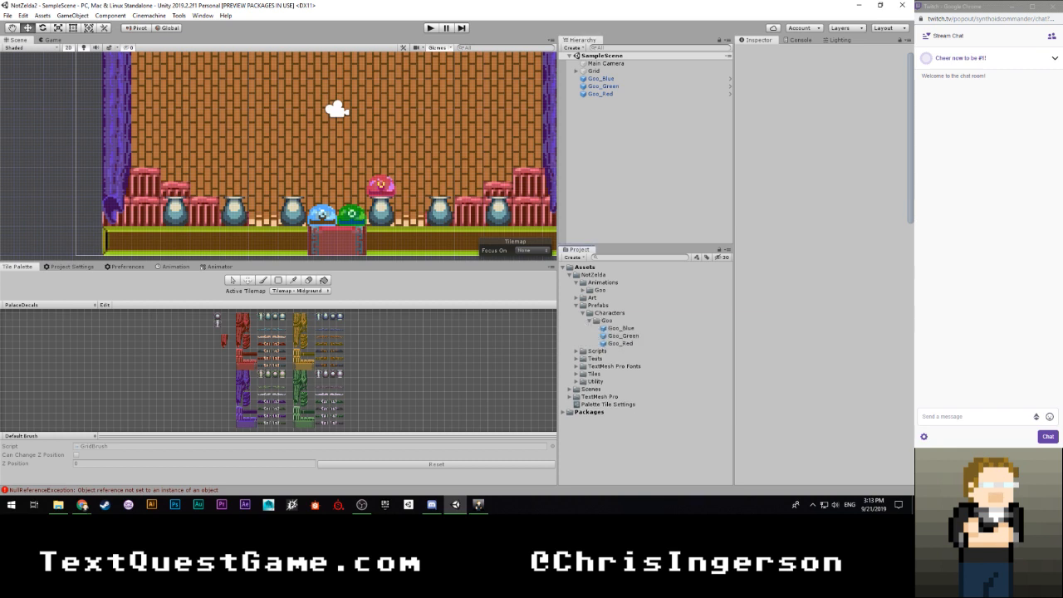
pyautogui.hotkey('alt', 'Tab')
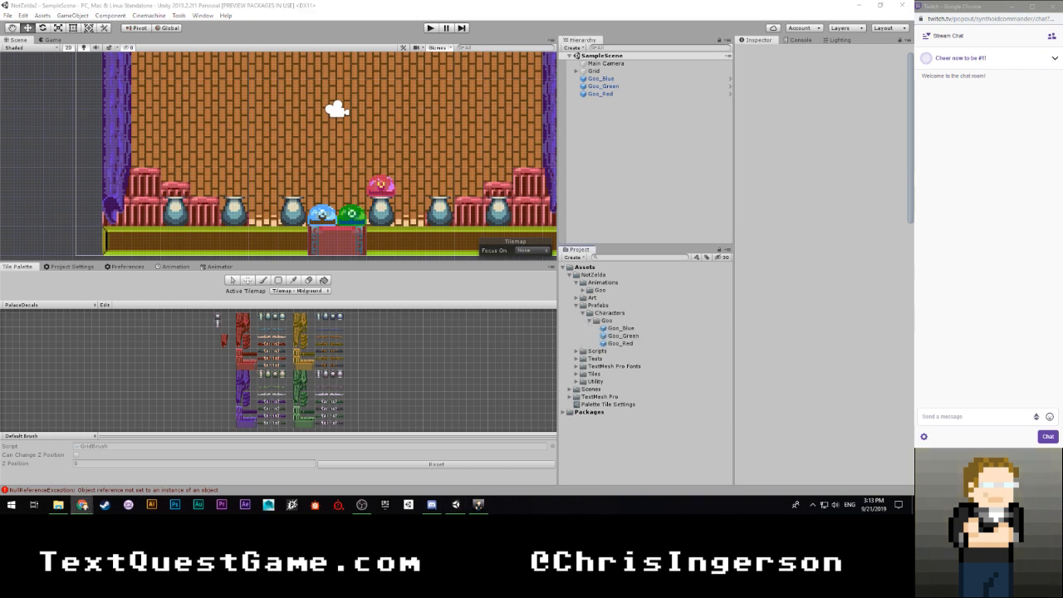
pyautogui.hotkey('alt', 'Tab')
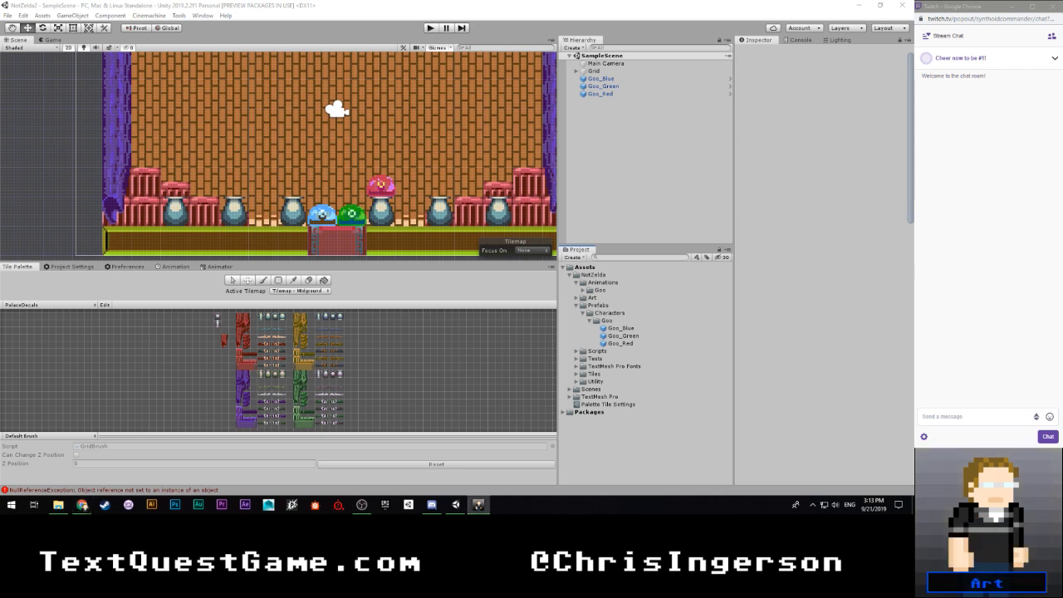
pyautogui.hotkey('alt', 'Tab')
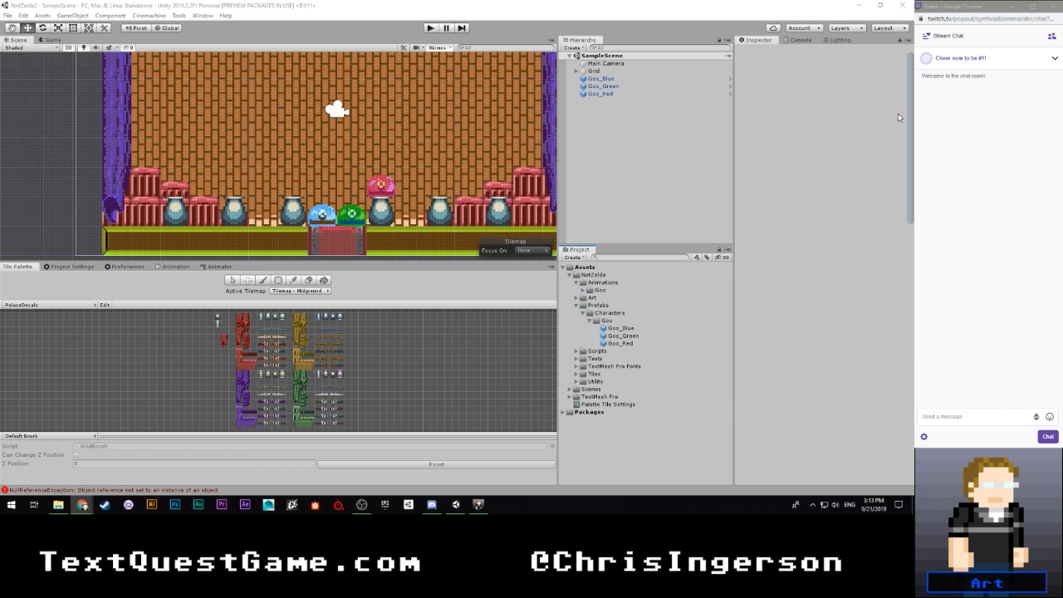
# - Clear the logged error from the Console and return to the Inspector
pyautogui.click(799, 39)
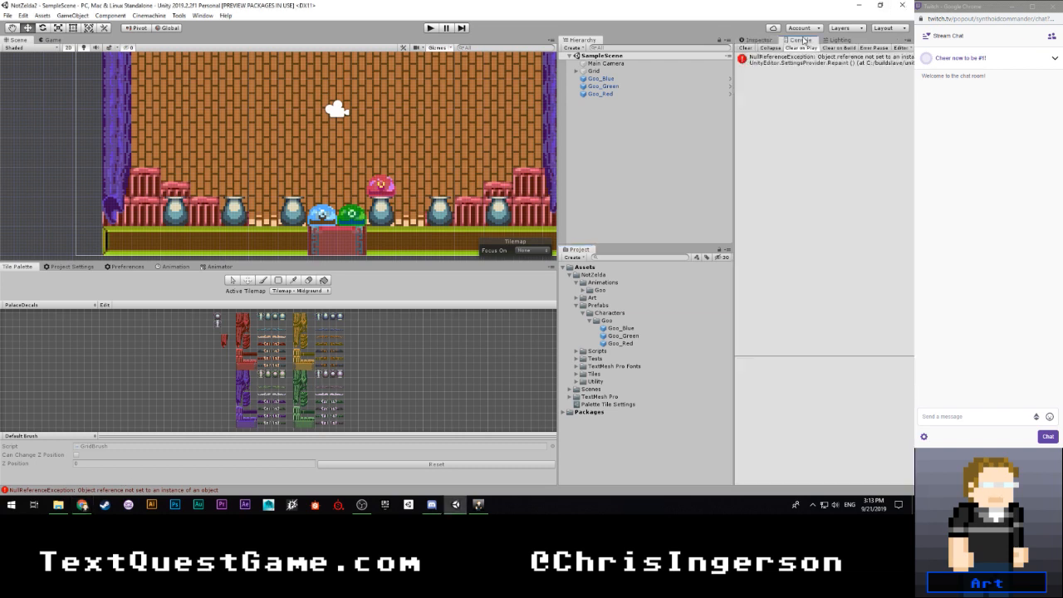
pyautogui.click(749, 48)
pyautogui.click(758, 40)
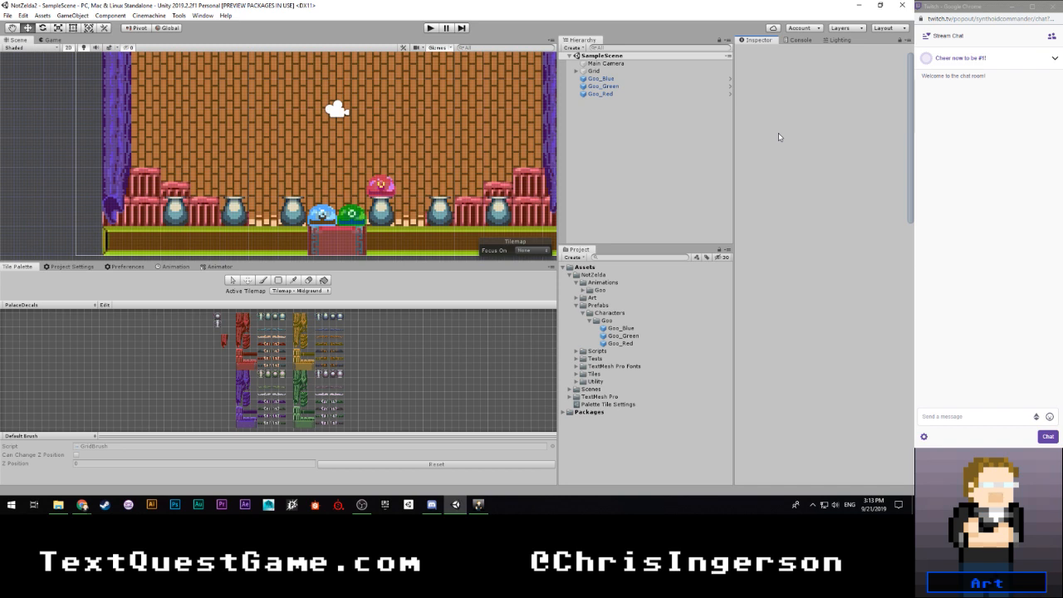
# - Collapse the Goo prefab folder and expand the Art folders down to Sideview Adventure, Characters, Small Monsters
pyautogui.click(591, 320)
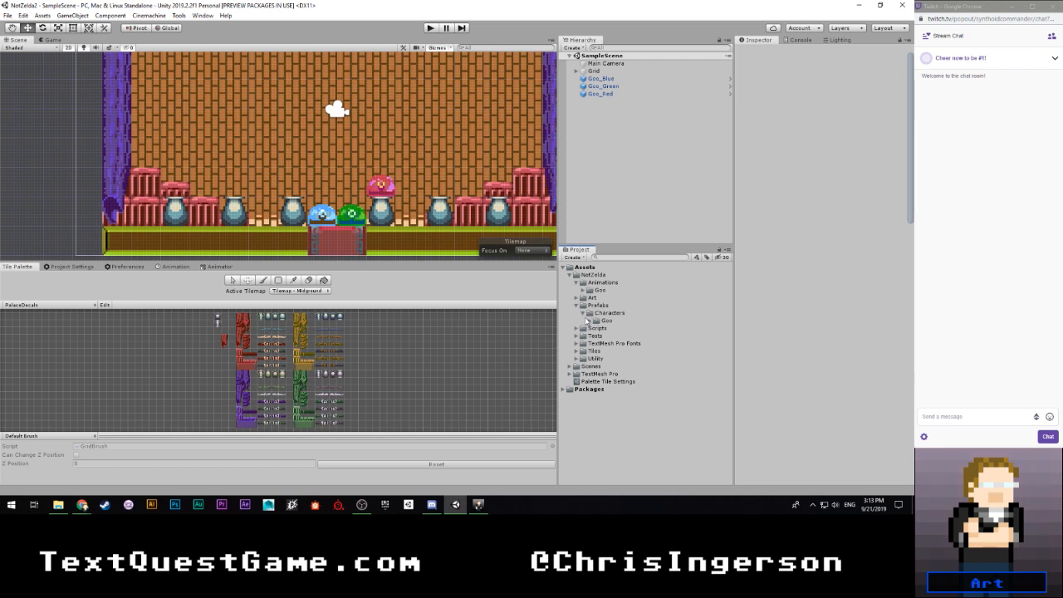
pyautogui.click(589, 320)
pyautogui.click(589, 320)
pyautogui.click(577, 298)
pyautogui.click(583, 312)
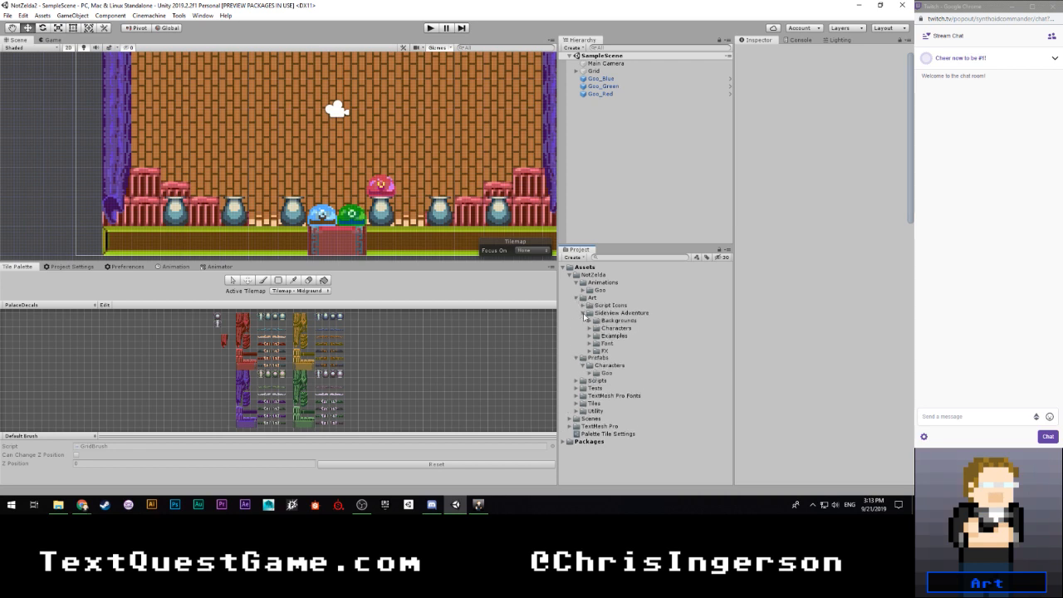
pyautogui.click(590, 328)
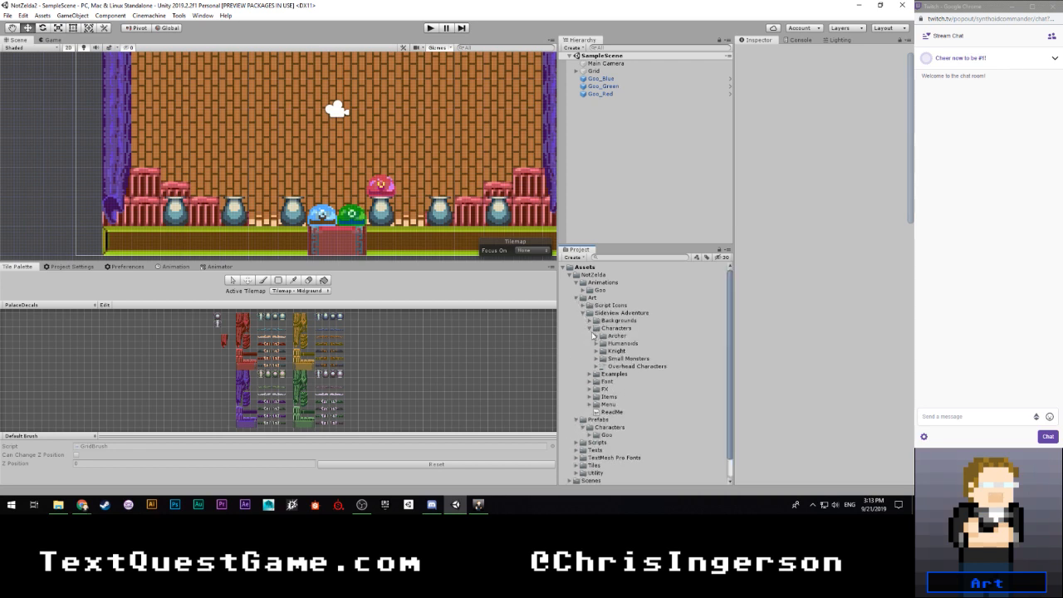
pyautogui.click(598, 359)
# - Examine the previews and import settings of the checkerFace, goo, bat and pumpkinHead sprite sheets
pyautogui.click(615, 375)
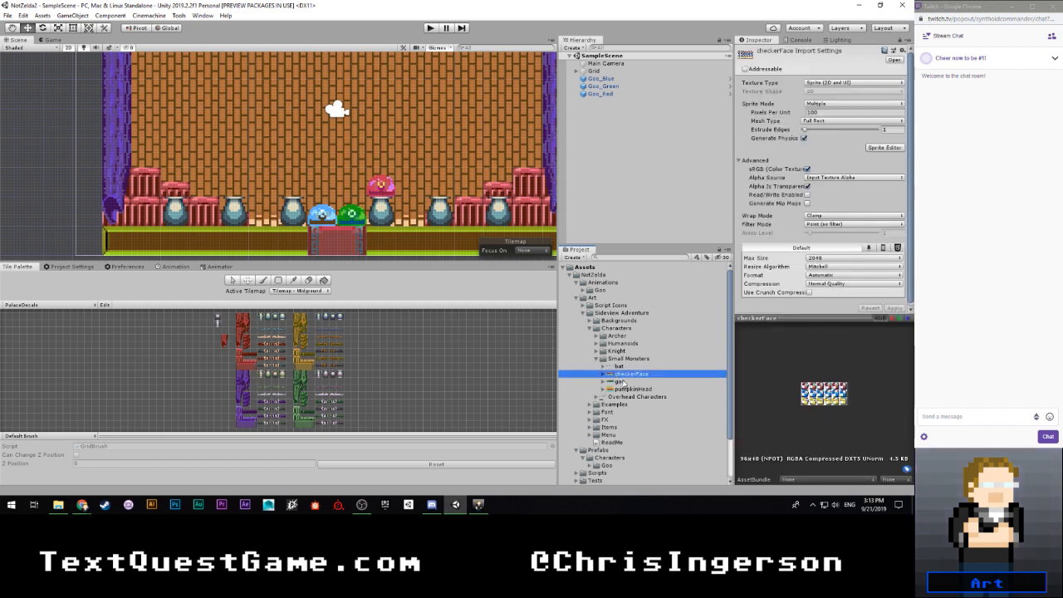
pyautogui.click(604, 374)
pyautogui.click(632, 381)
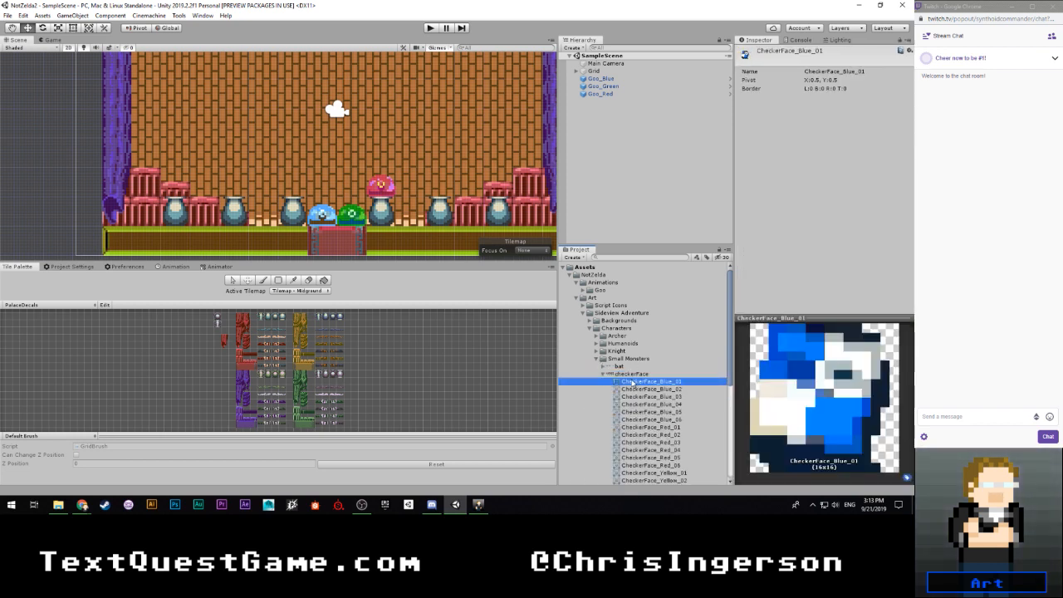
pyautogui.press('Left')
pyautogui.press('Left')
pyautogui.press('Down')
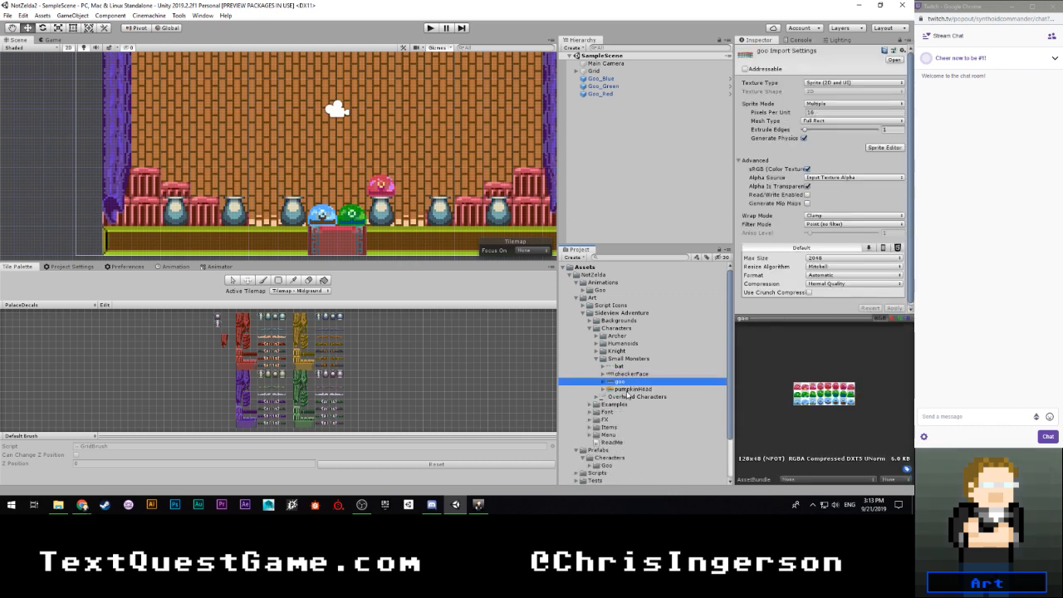
pyautogui.press('Up')
pyautogui.press('Up')
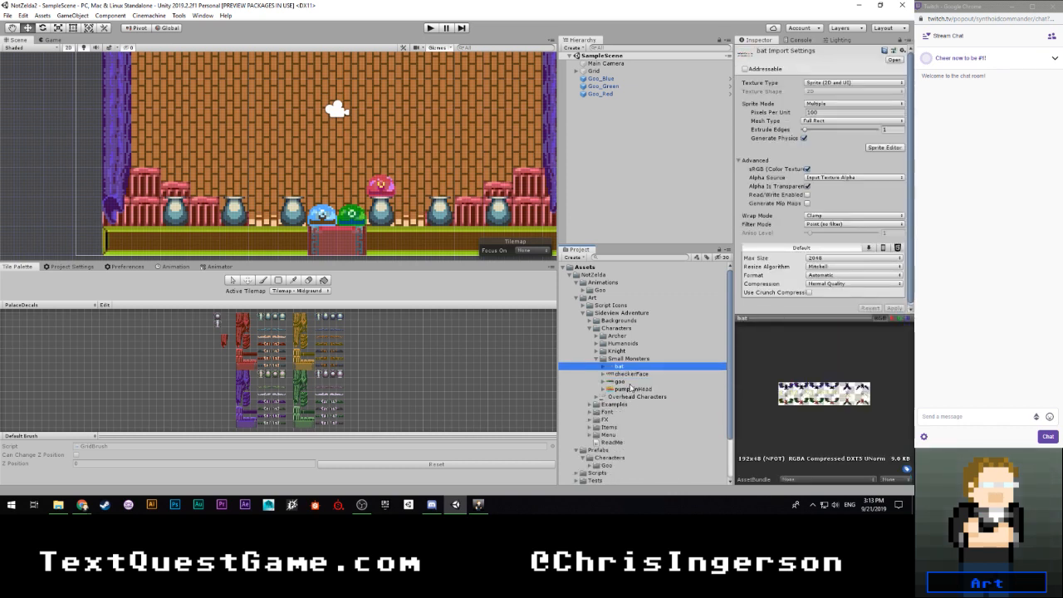
pyautogui.press('Down')
pyautogui.press('Down')
pyautogui.press('Down')
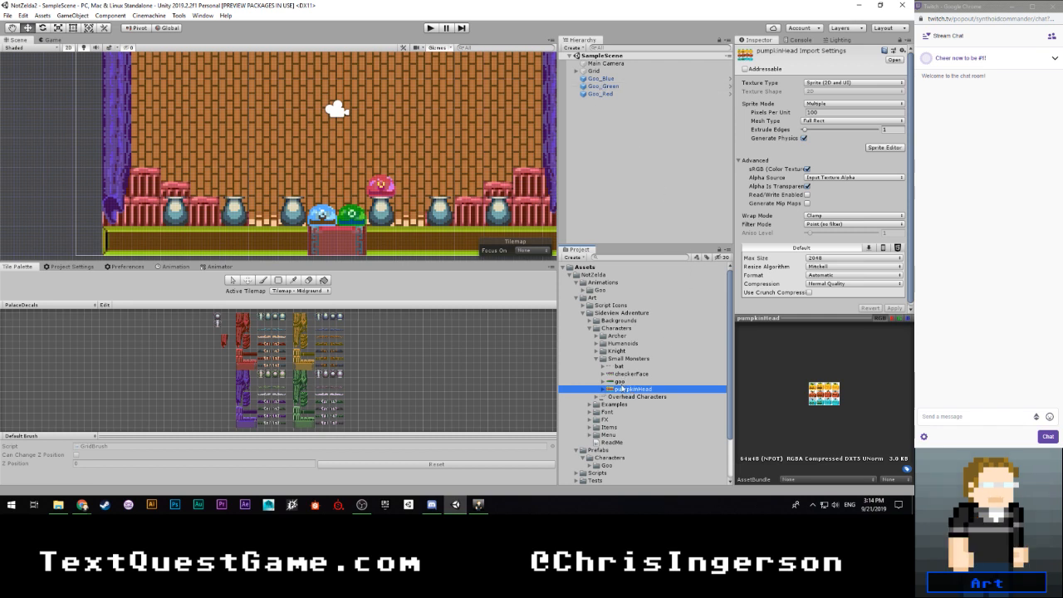
# - Add the PumpkinHead_Blue_01 sprite to SampleScene as a new object and rename it PumpkinHead_Blue
pyautogui.click(604, 389)
pyautogui.moveTo(637, 402); pyautogui.dragTo(617, 102)
pyautogui.click(619, 100)
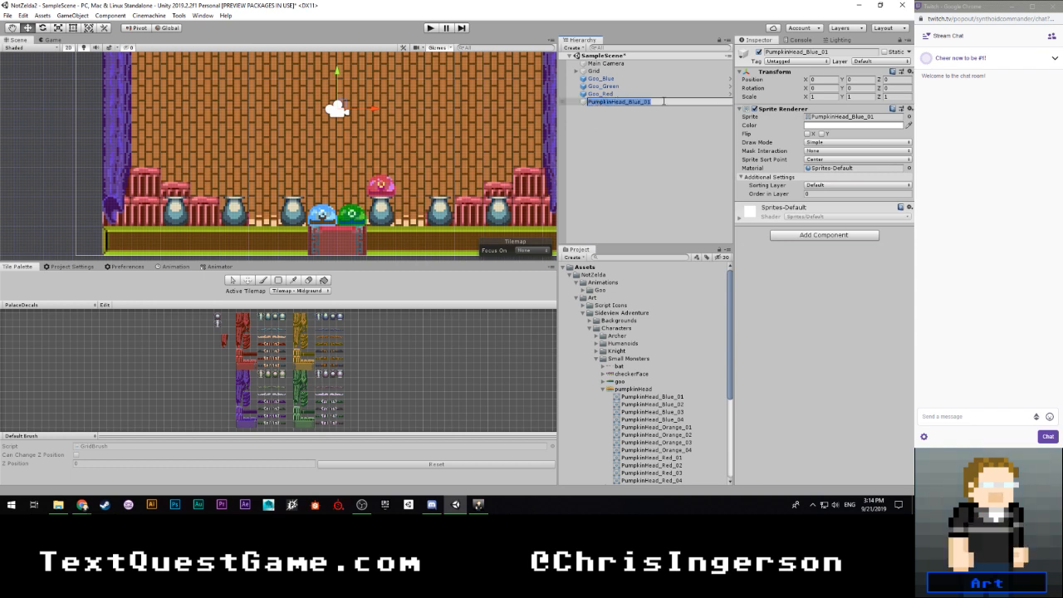
pyautogui.click(664, 101)
pyautogui.press('BackSpace')
pyautogui.press('Return')
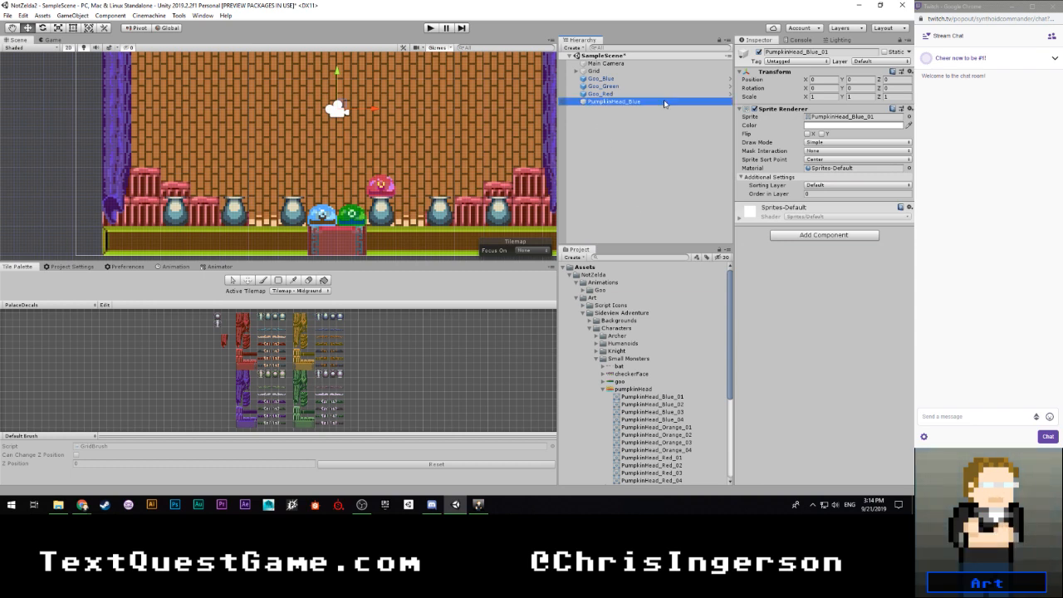
# - Add an Animator component to the PumpkinHead_Blue object
pyautogui.click(799, 236)
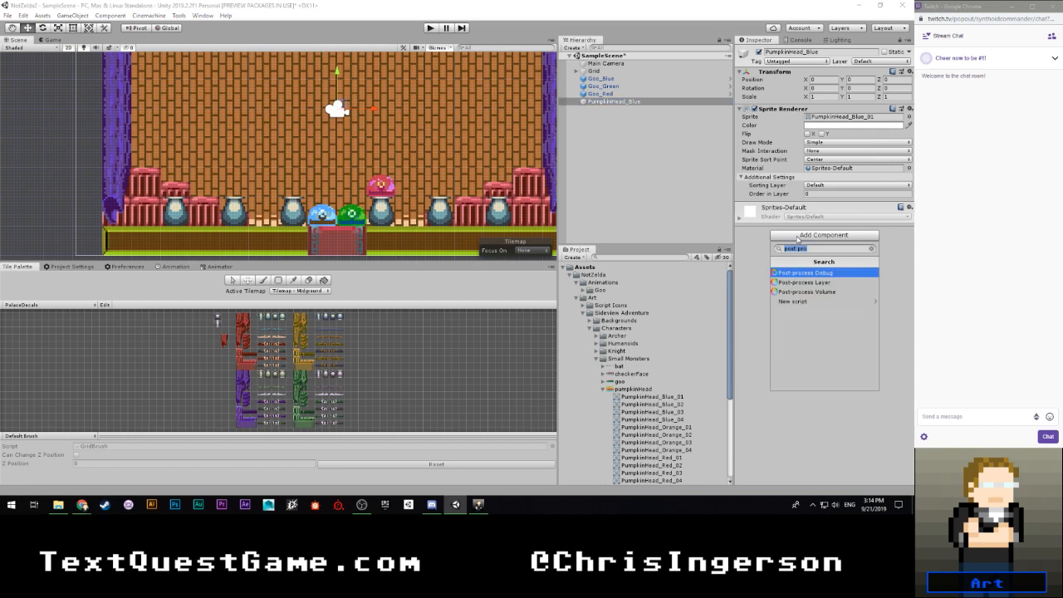
pyautogui.write('animator')
pyautogui.press('Return')
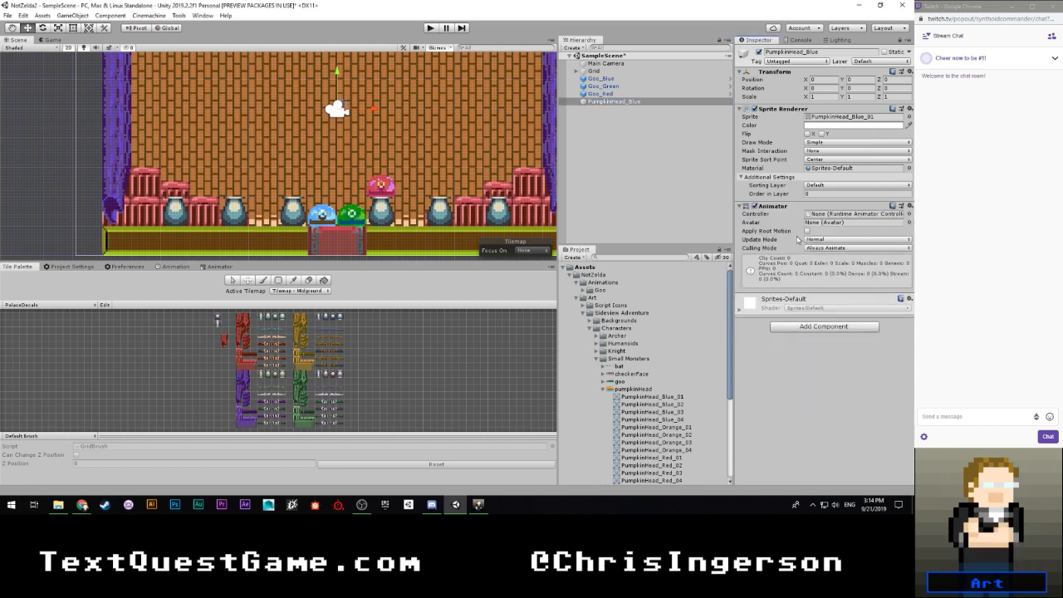
# - Collapse the pumpkinHead sprite sheet and create a folder named Pumpkin Head inside the Animations folder
pyautogui.click(604, 389)
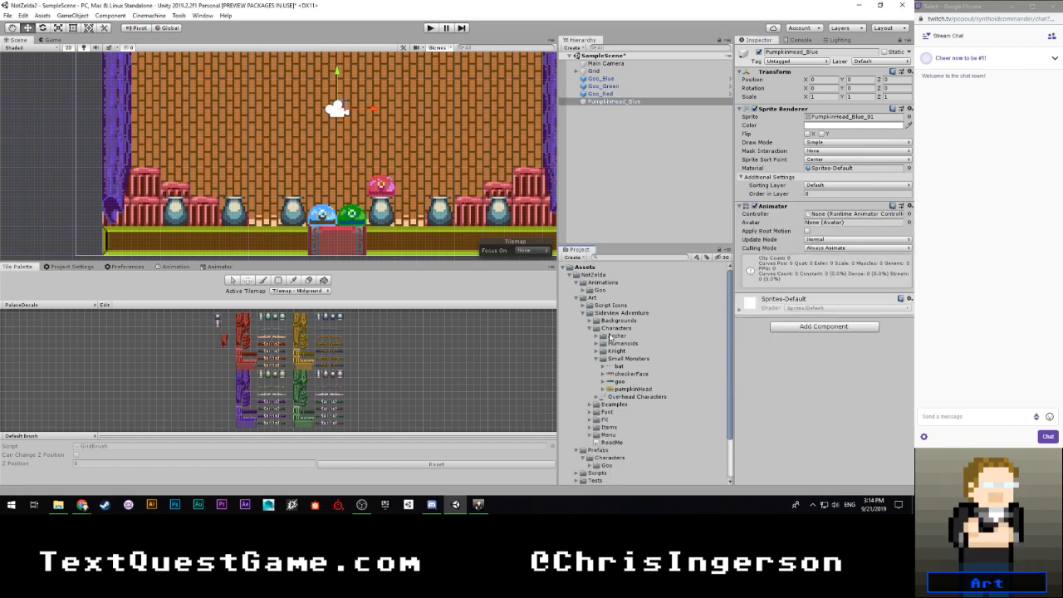
pyautogui.rightClick(595, 282)
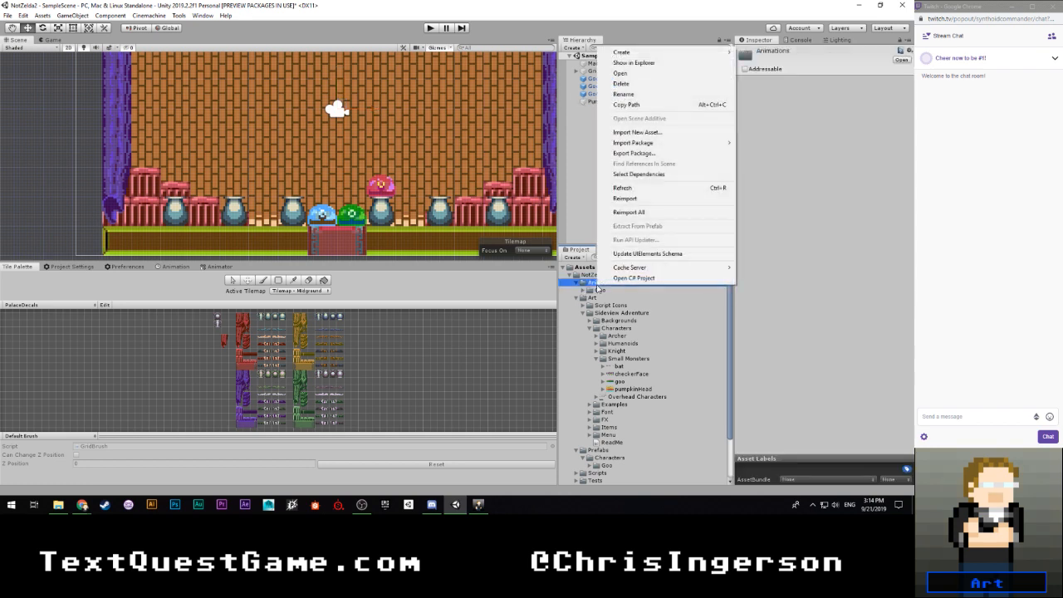
pyautogui.moveTo(631, 52)
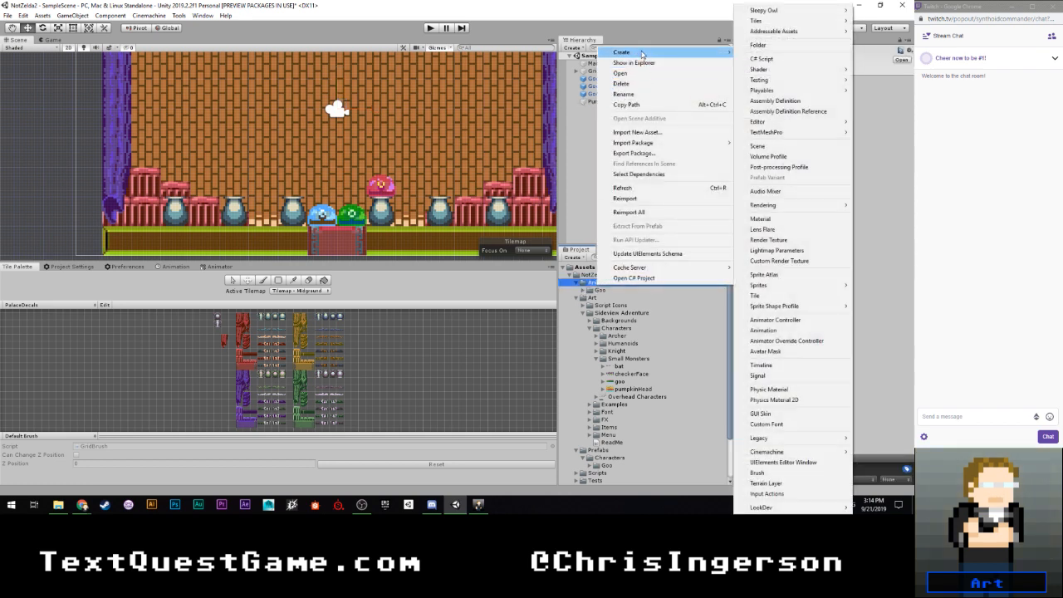
pyautogui.click(749, 44)
pyautogui.write('Pum')
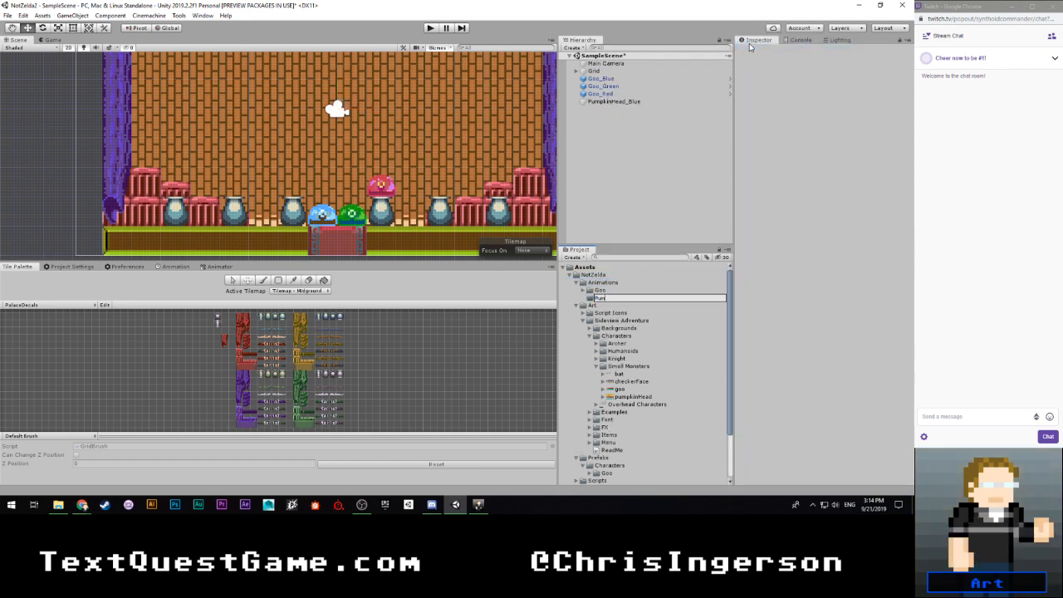
pyautogui.write('pkin Head')
pyautogui.press('Return')
# - Review the PumpkinHead_Blue object's name, the Pumpkin Head folder, and how the Goo animation folder is organized by color
pyautogui.click(599, 101)
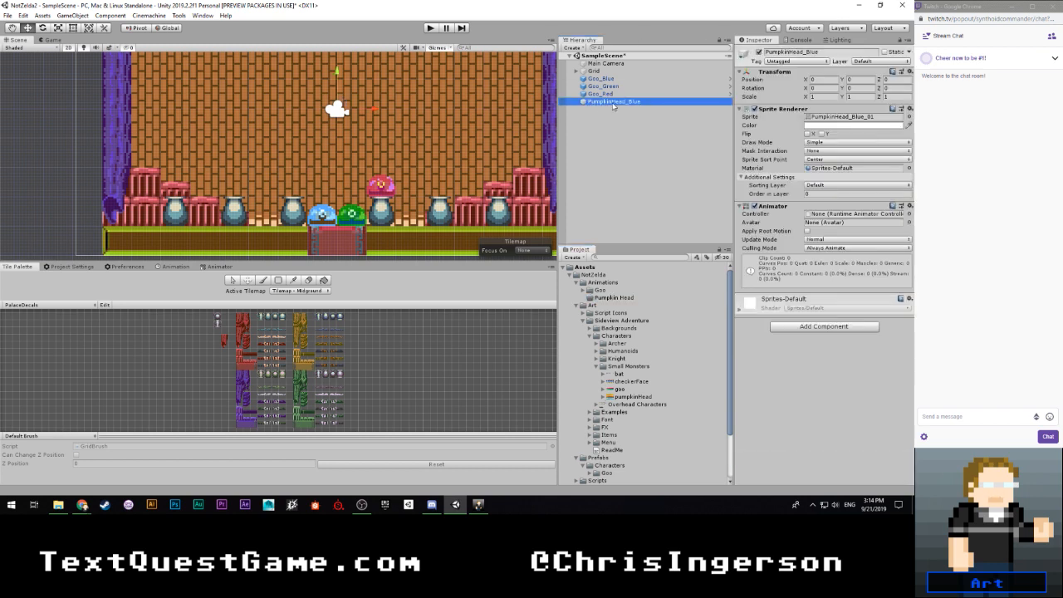
pyautogui.click(615, 102)
pyautogui.click(615, 102)
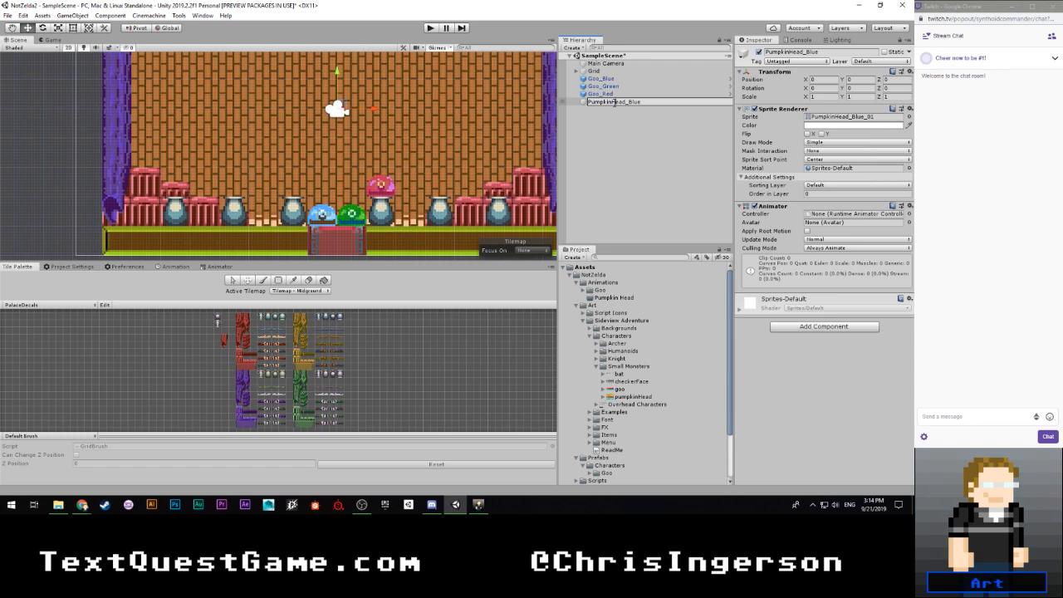
pyautogui.click(612, 297)
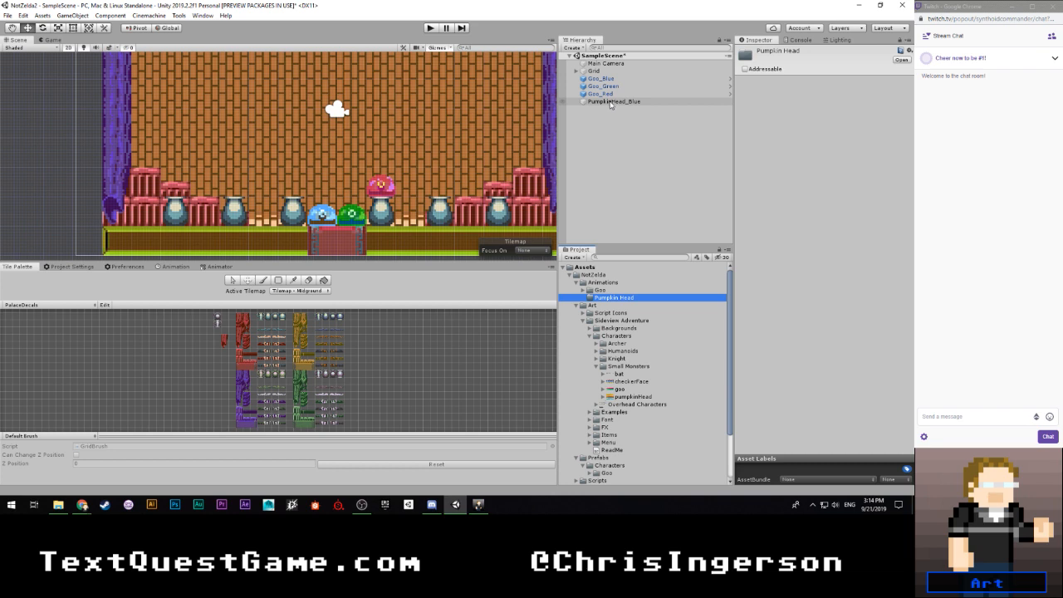
pyautogui.click(584, 290)
pyautogui.click(591, 298)
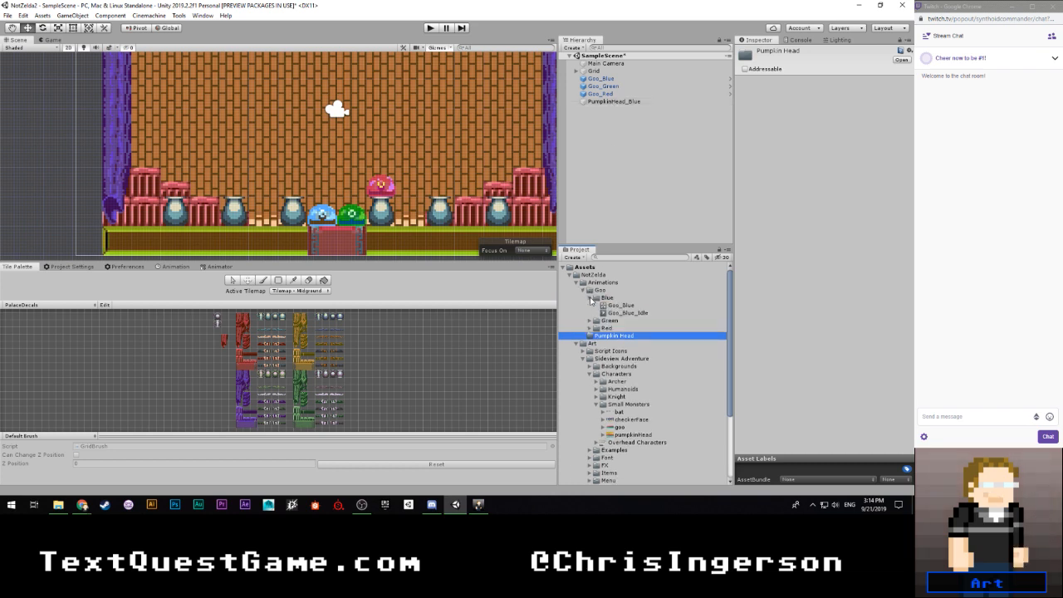
pyautogui.click(589, 299)
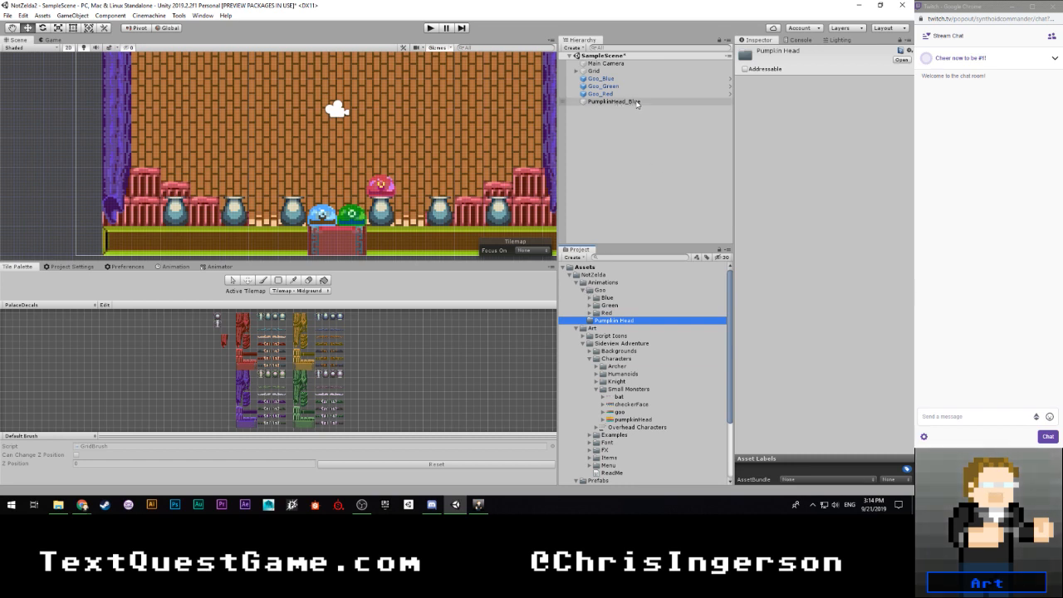
# - Open the Goo_Blue prefab from its scene instance and return to SampleScene
pyautogui.click(600, 79)
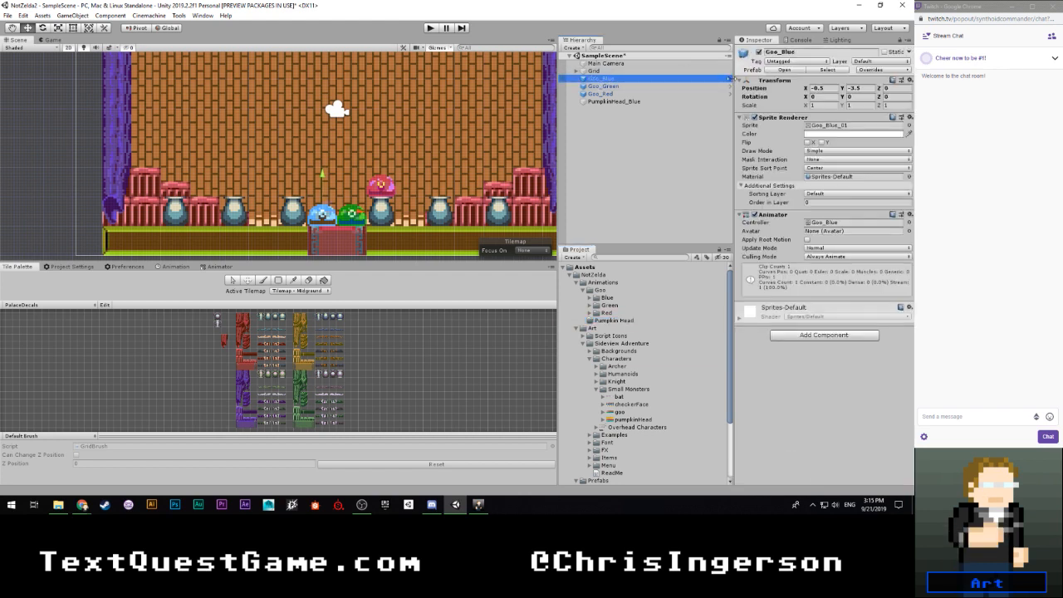
pyautogui.click(731, 79)
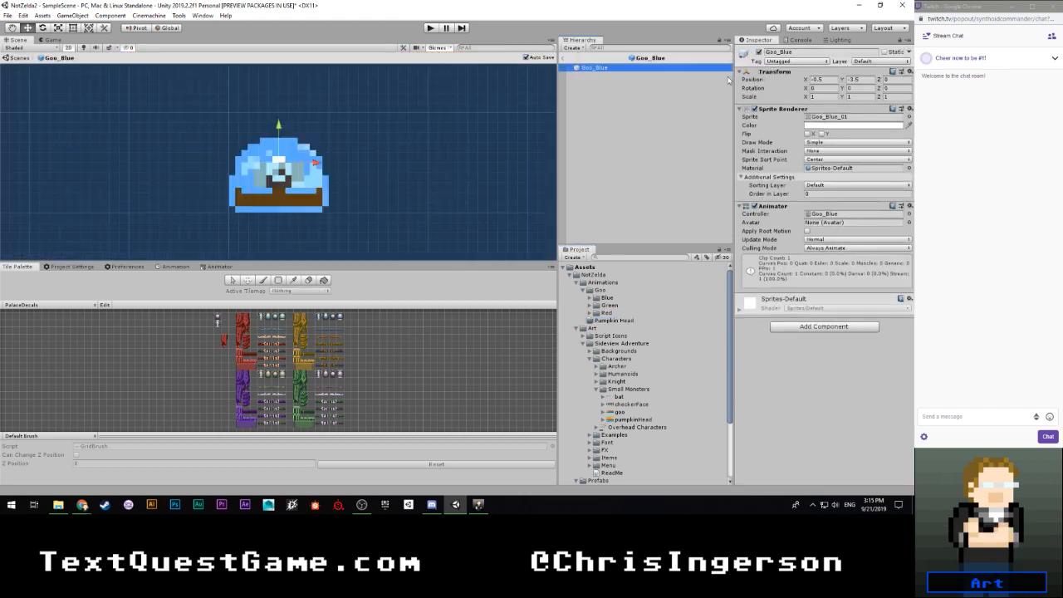
pyautogui.click(563, 61)
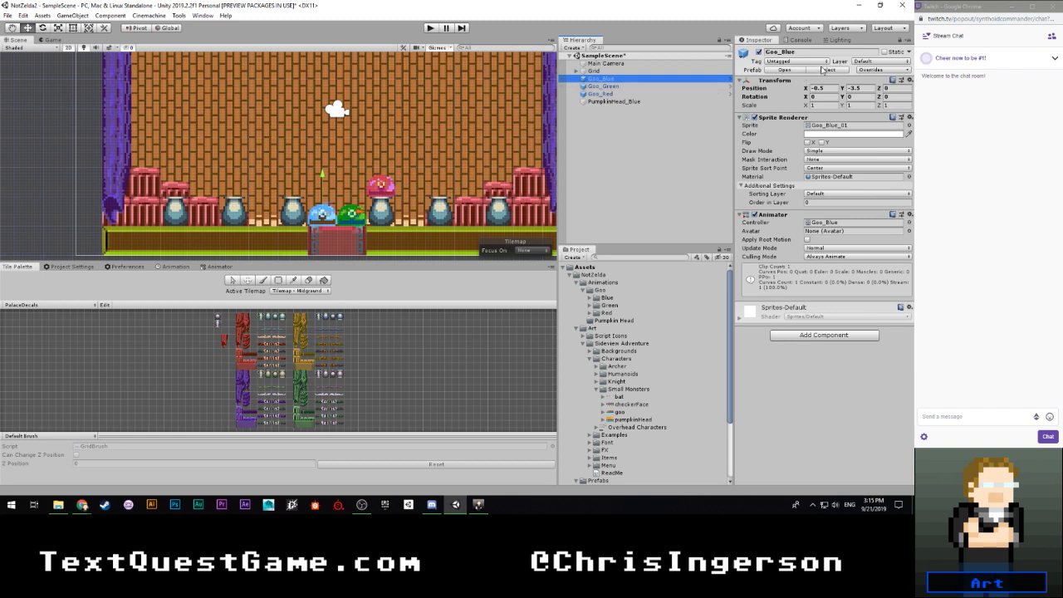
# - Locate the Goo_Blue instance's prefab asset in the Goo prefab folder and rename it Goo (Blue)
pyautogui.click(827, 69)
pyautogui.scroll(-3, 624, 372)
pyautogui.click(625, 399)
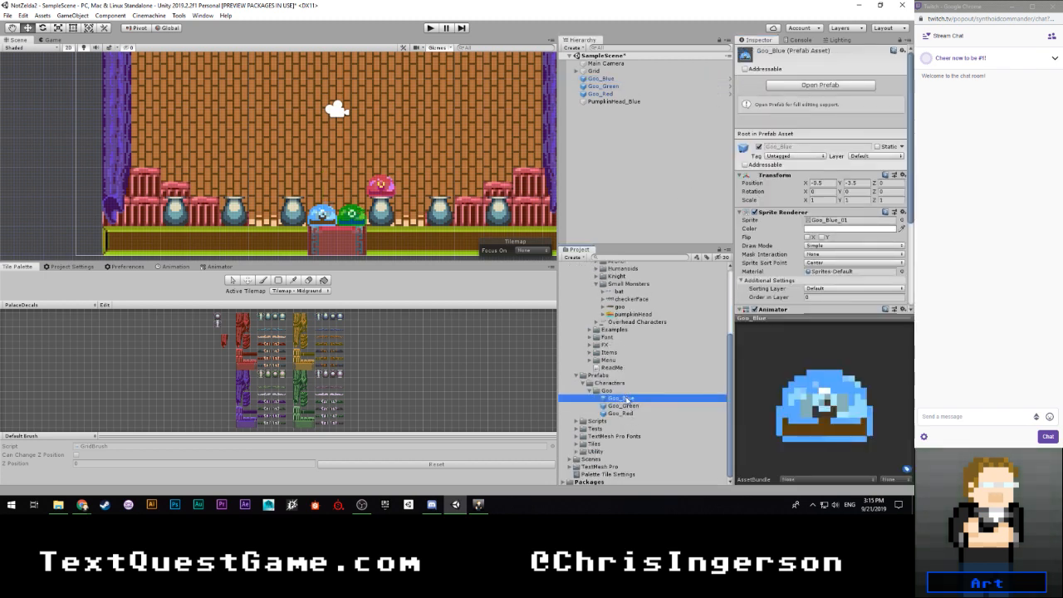
pyautogui.click(624, 401)
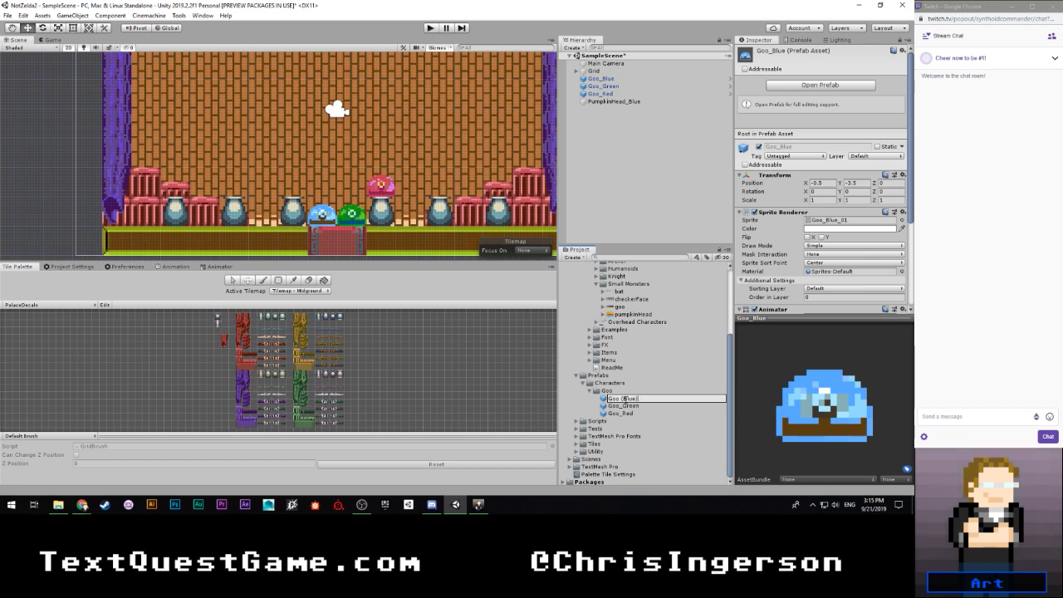
pyautogui.write(')')
pyautogui.press('Return')
# - Rename the Goo_Green and Goo_Red prefab assets as Goo (Green) and Goo (Red)
pyautogui.click(622, 407)
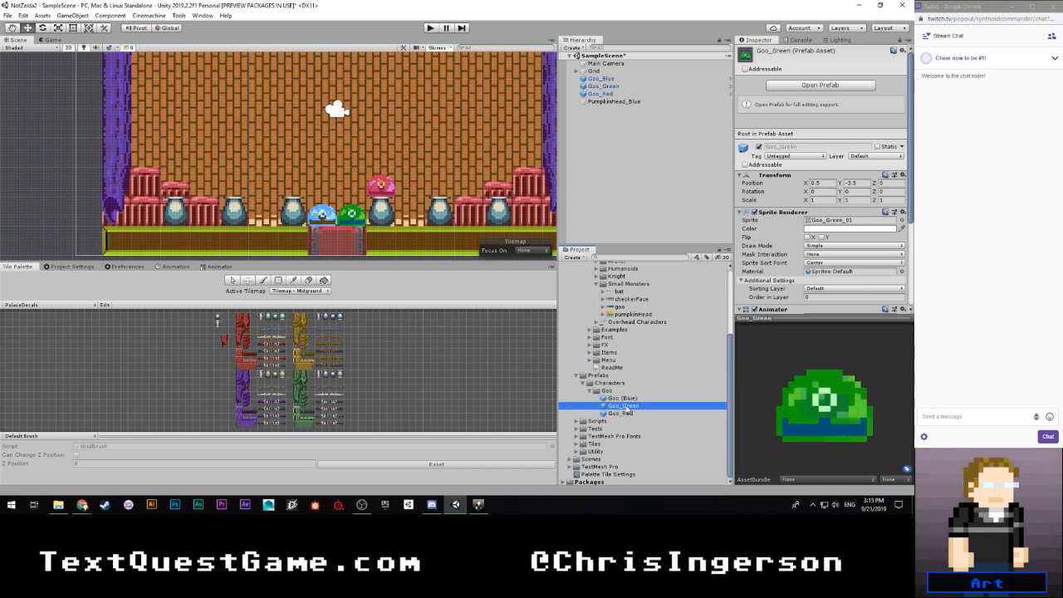
pyautogui.click(624, 407)
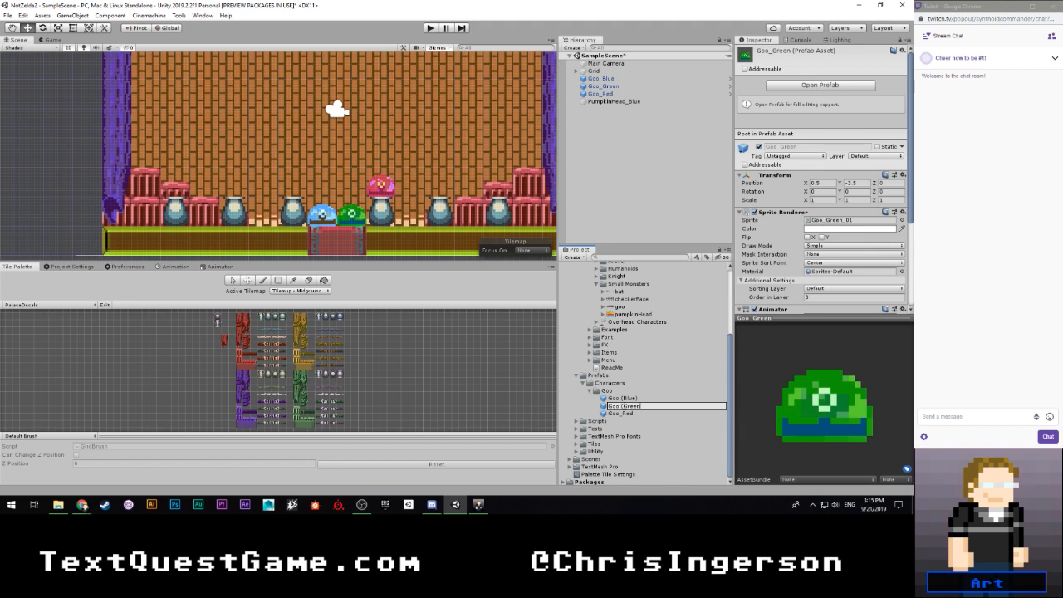
pyautogui.write(')')
pyautogui.press('Return')
pyautogui.click(620, 414)
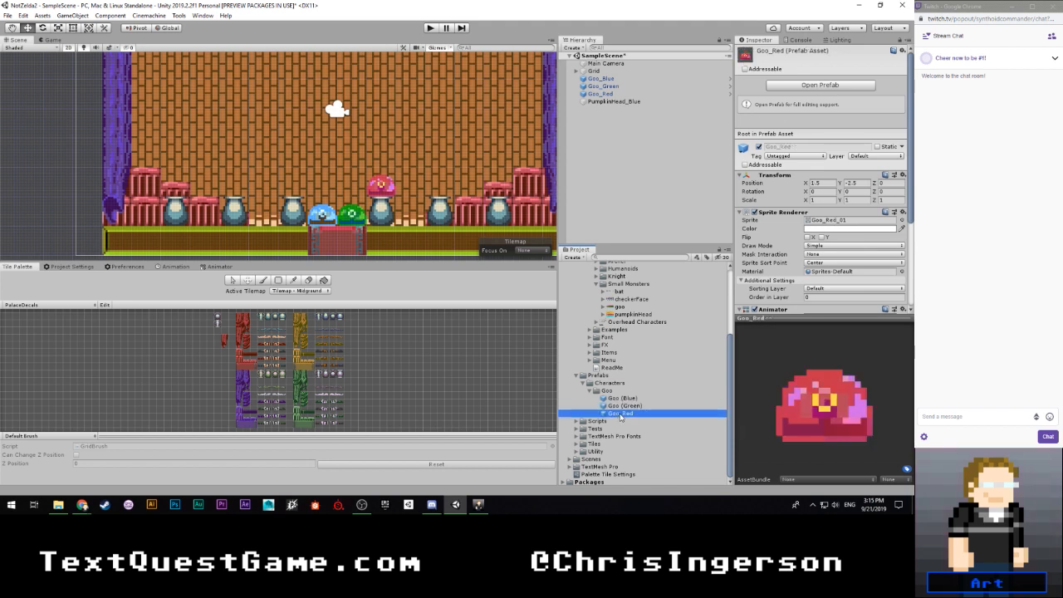
pyautogui.click(629, 414)
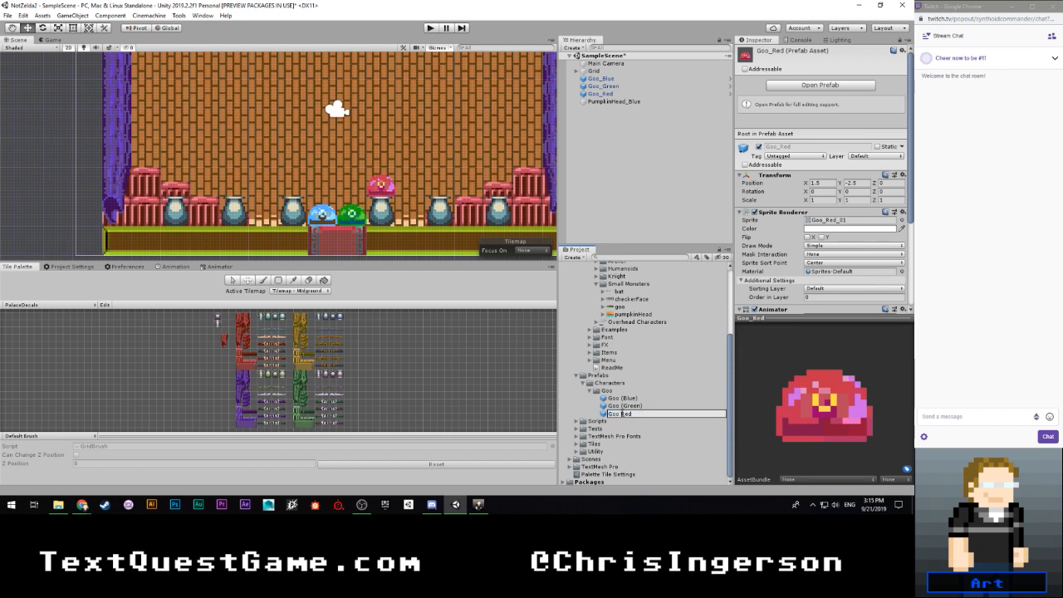
pyautogui.press('Return')
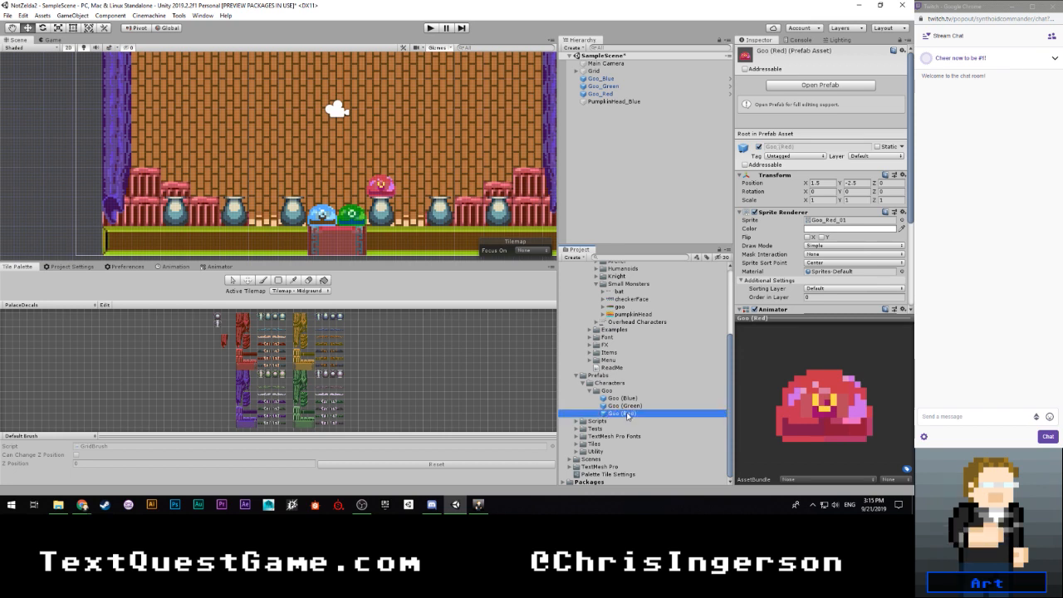
# - Check the Goo_Blue instance's prefab overrides against the PumpkinHead_Blue object, and expand the pumpkinHead sprite sheet in Small Monsters
pyautogui.click(639, 80)
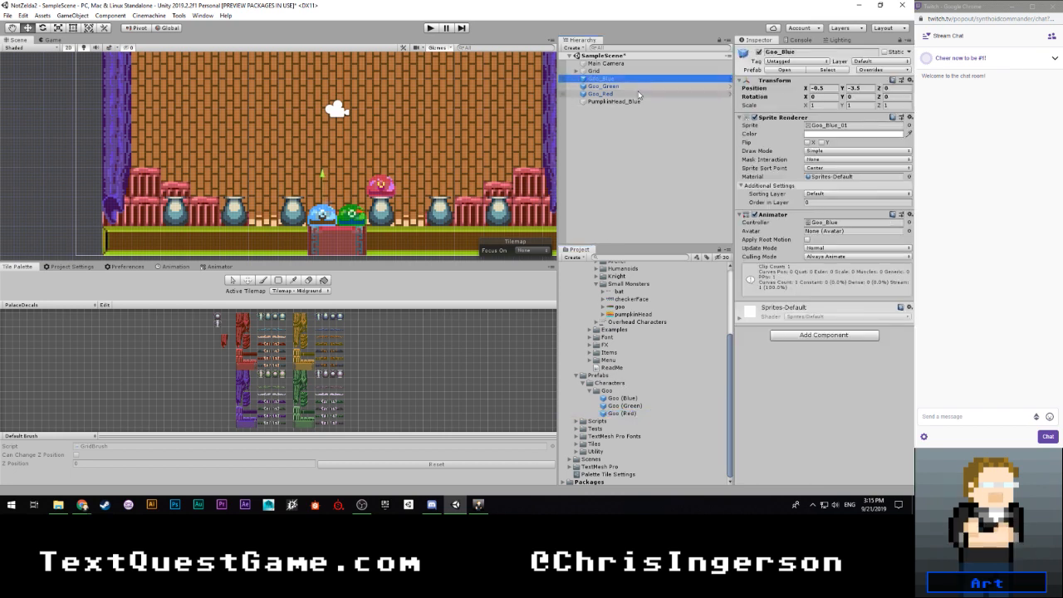
pyautogui.click(866, 72)
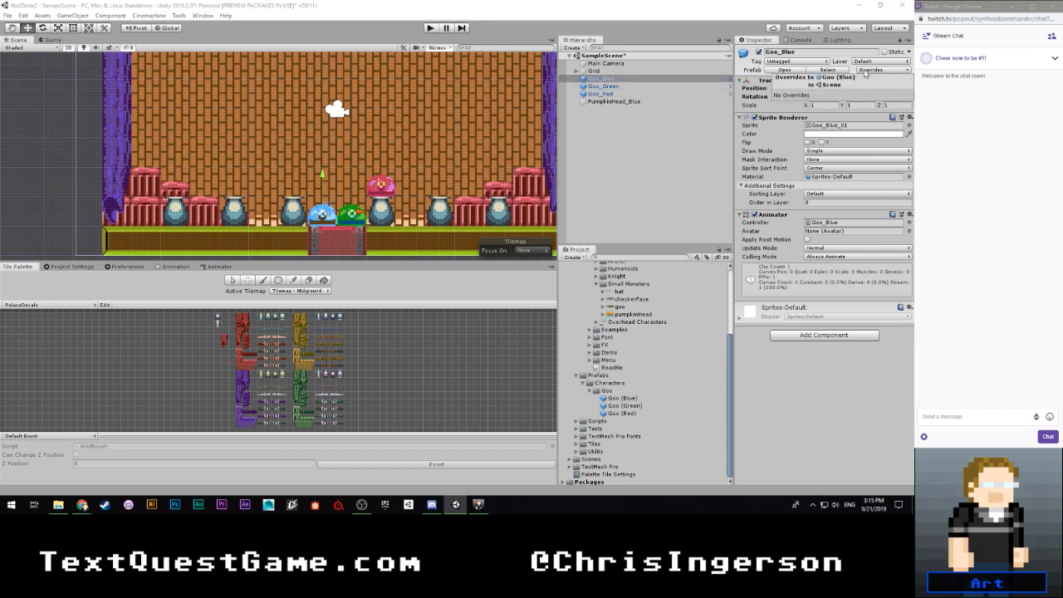
pyautogui.click(866, 71)
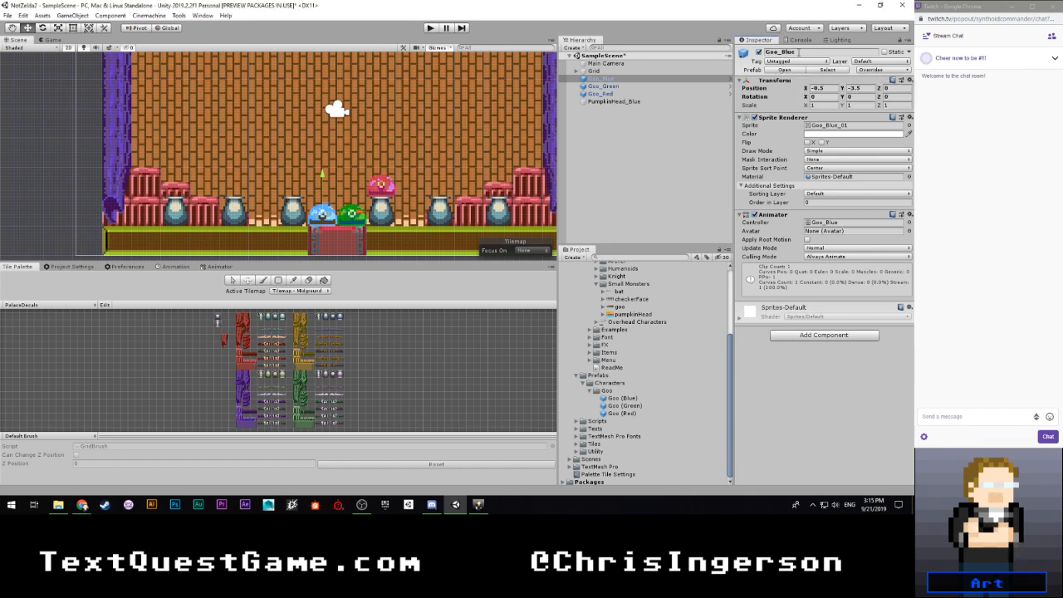
pyautogui.click(601, 102)
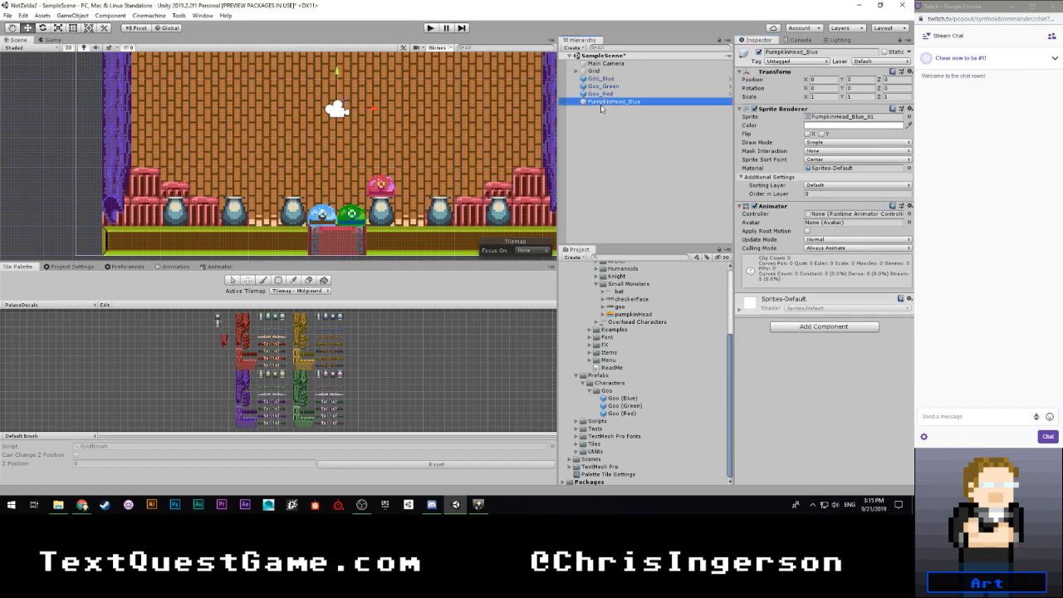
pyautogui.click(606, 86)
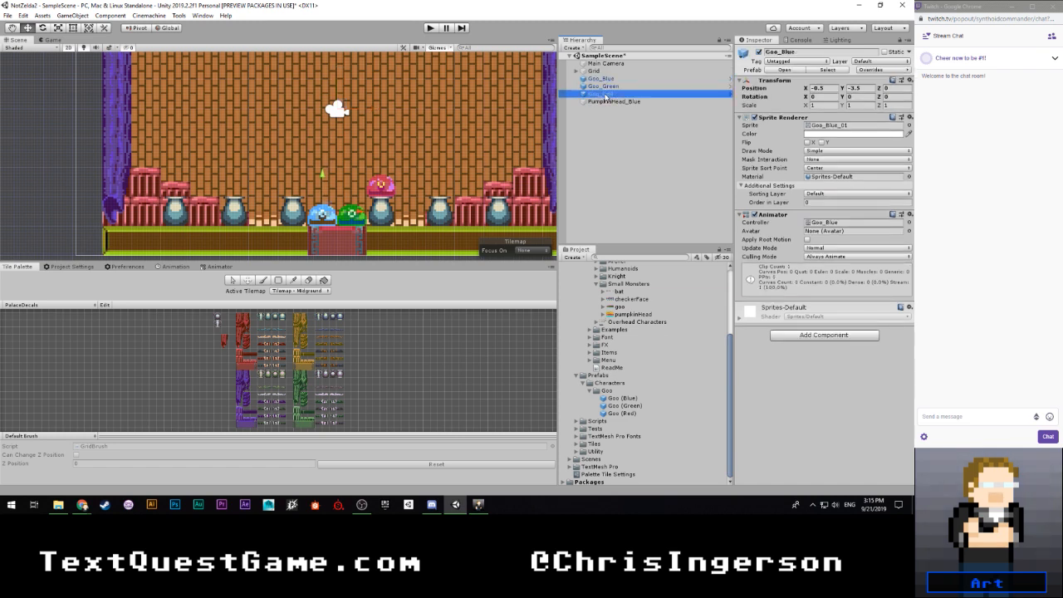
pyautogui.click(607, 79)
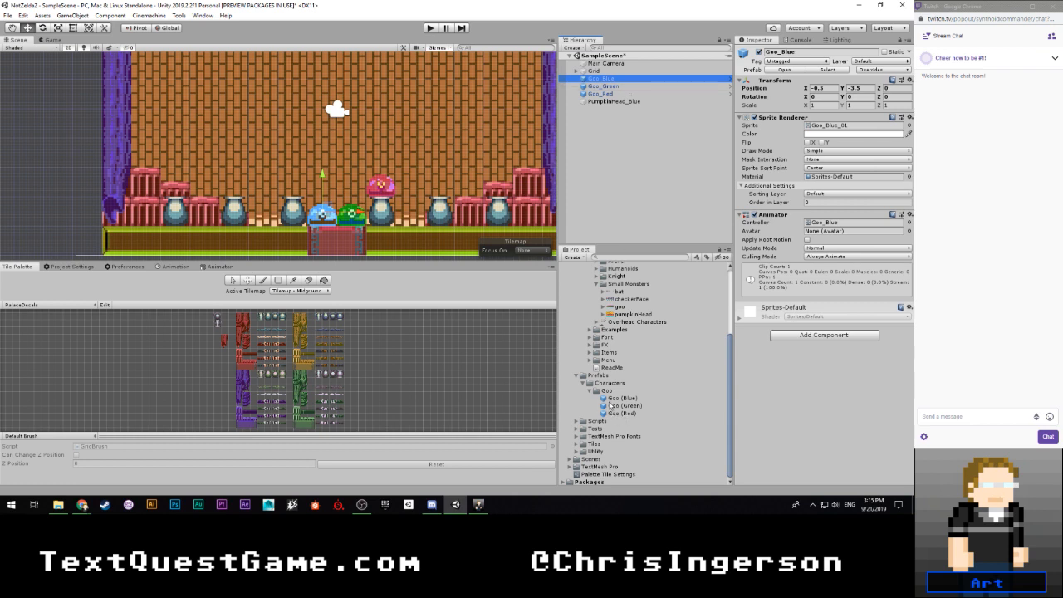
pyautogui.scroll(3, 612, 405)
pyautogui.click(602, 371)
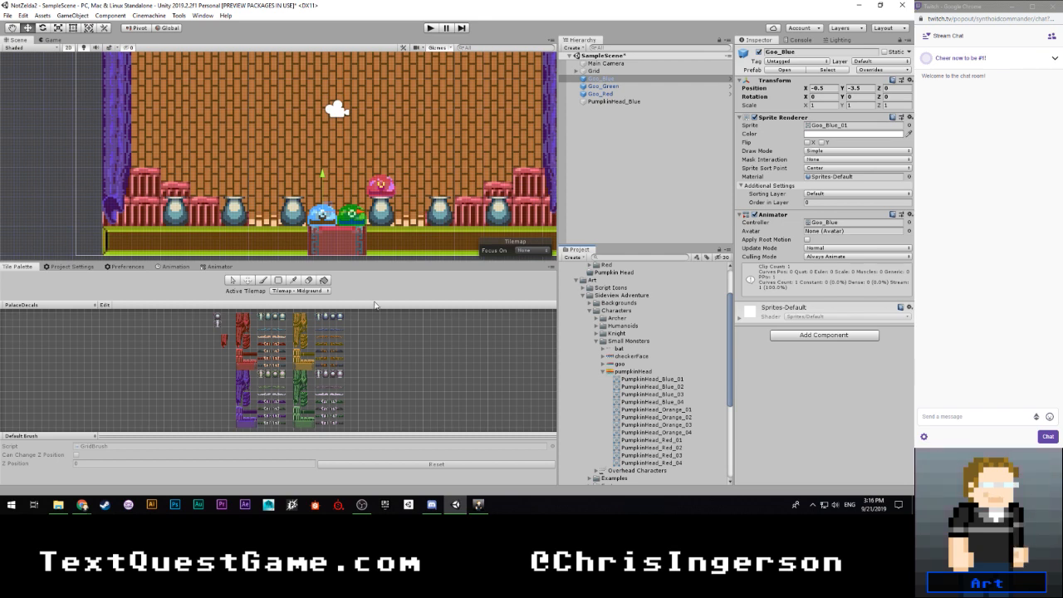
# - Update the Addressables package to version 1.2.4, look through the remaining packages, and close the Package Manager
pyautogui.click(203, 15)
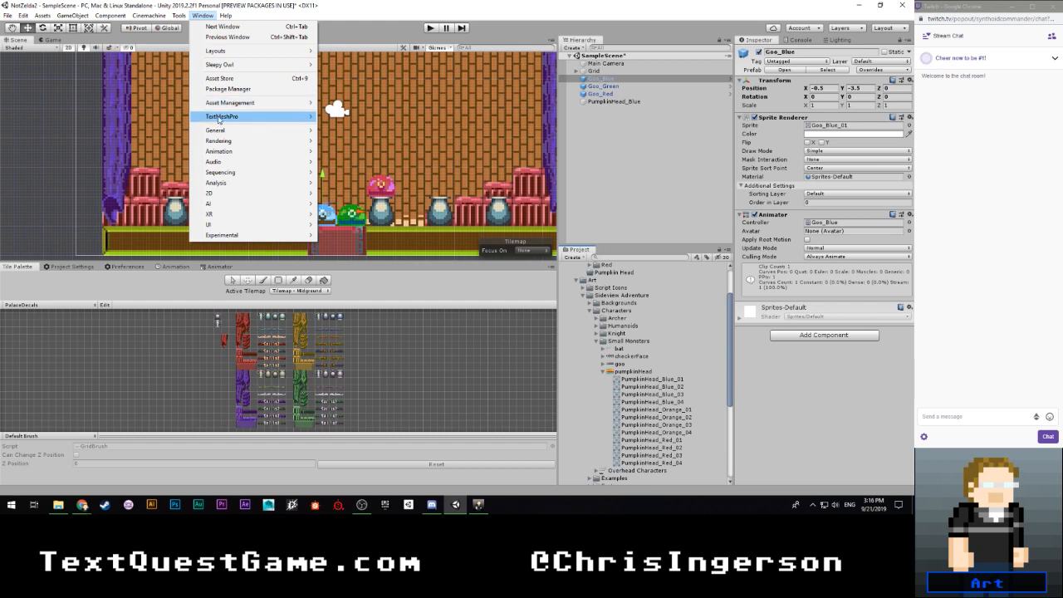
pyautogui.click(227, 89)
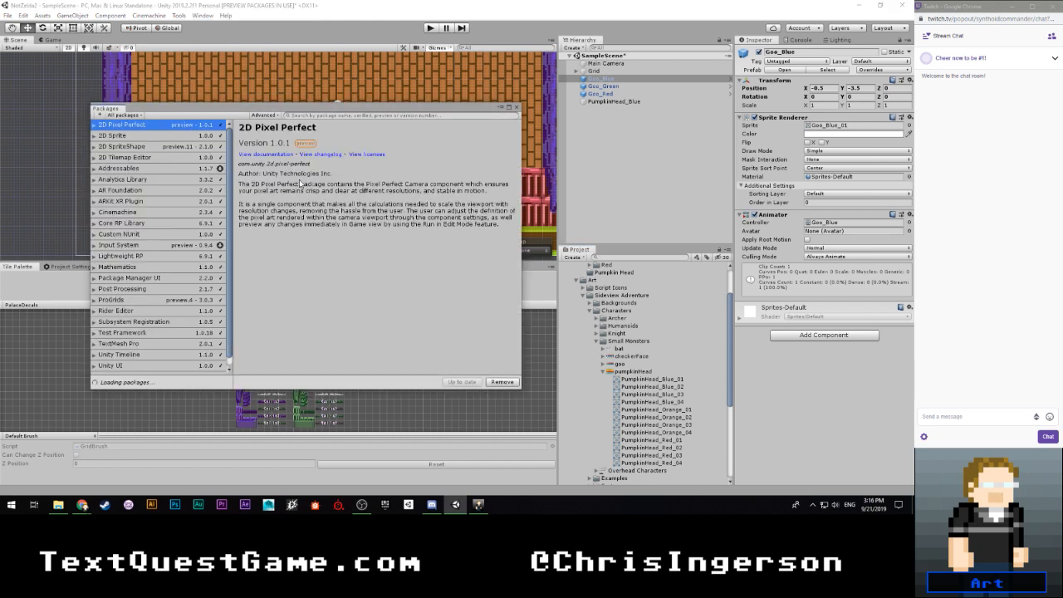
pyautogui.click(196, 169)
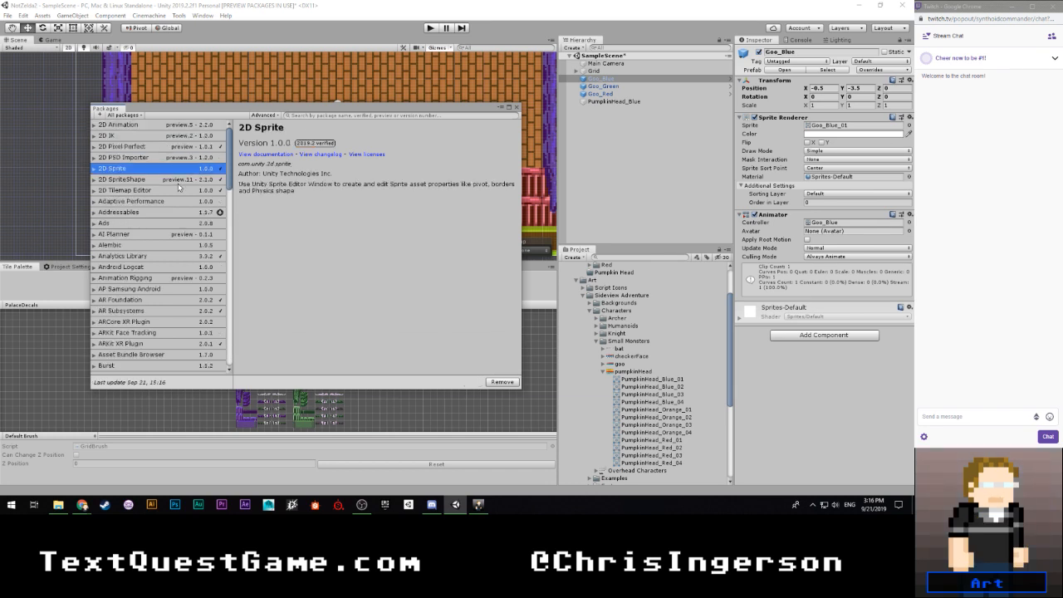
pyautogui.click(191, 212)
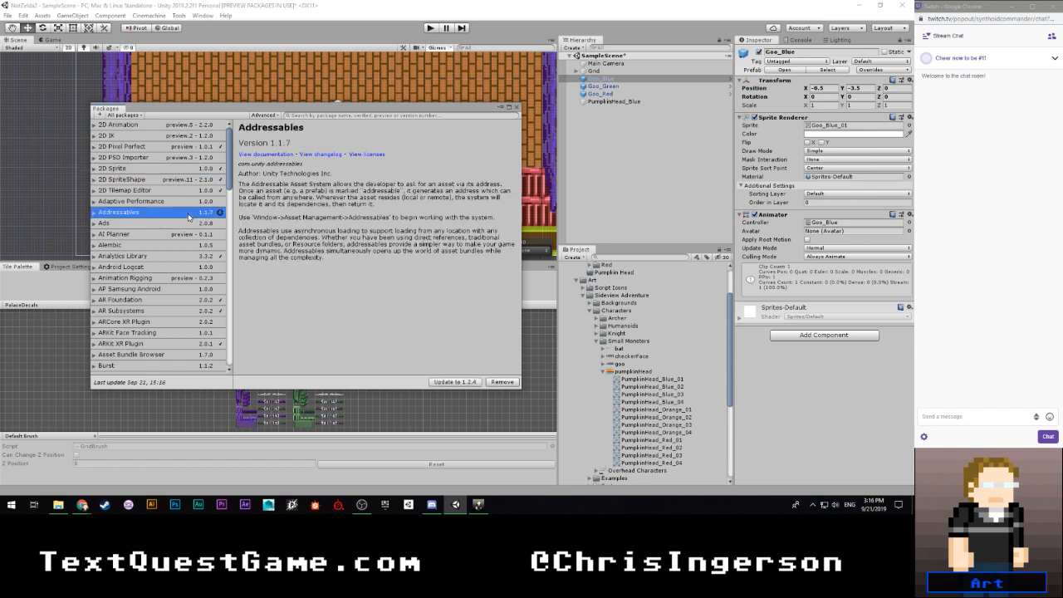
pyautogui.click(465, 383)
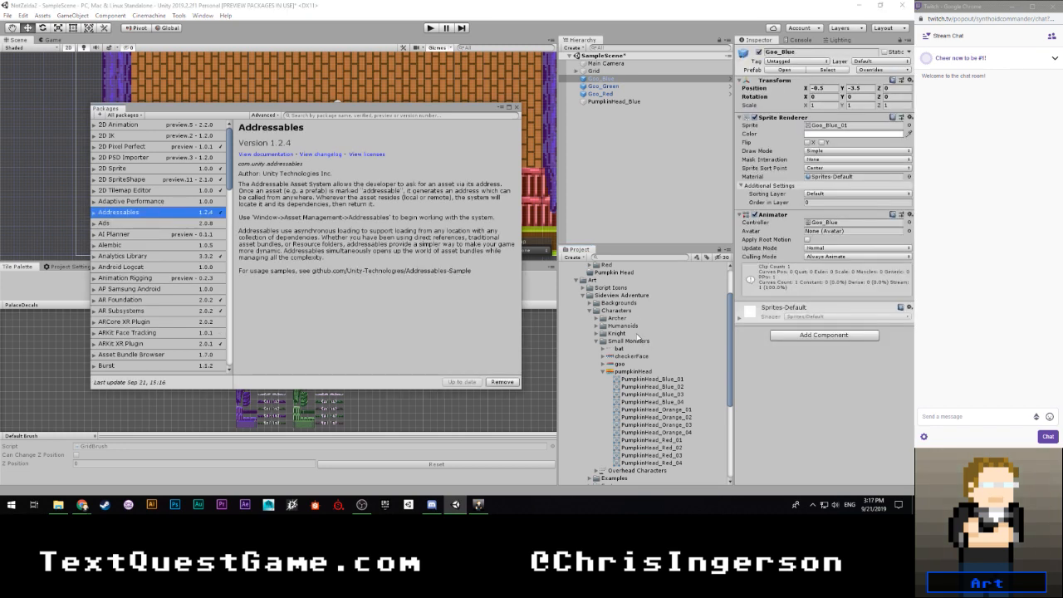
pyautogui.scroll(-3, 638, 339)
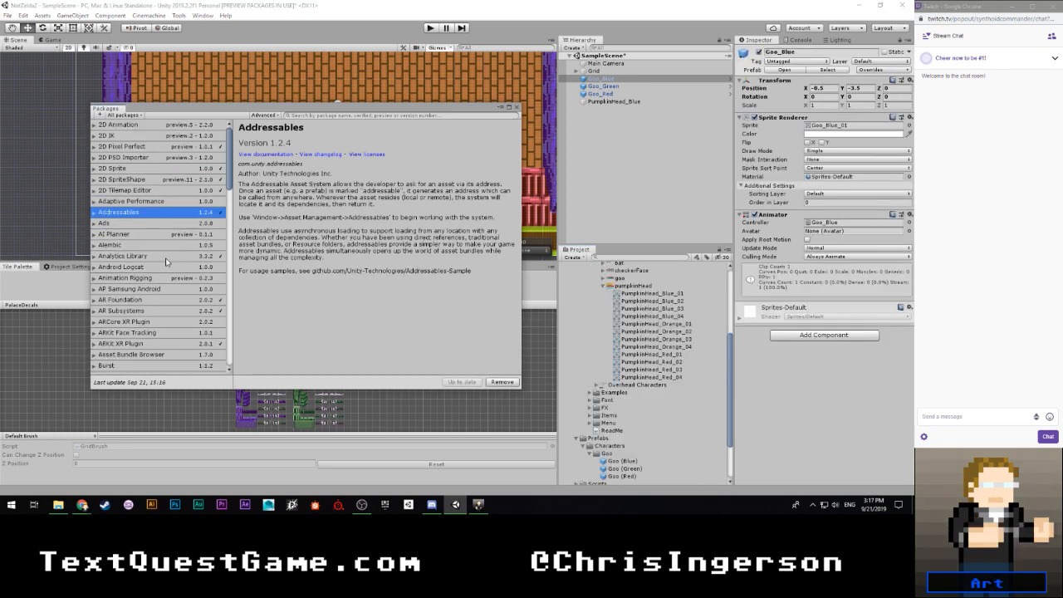
pyautogui.scroll(-15, 166, 262)
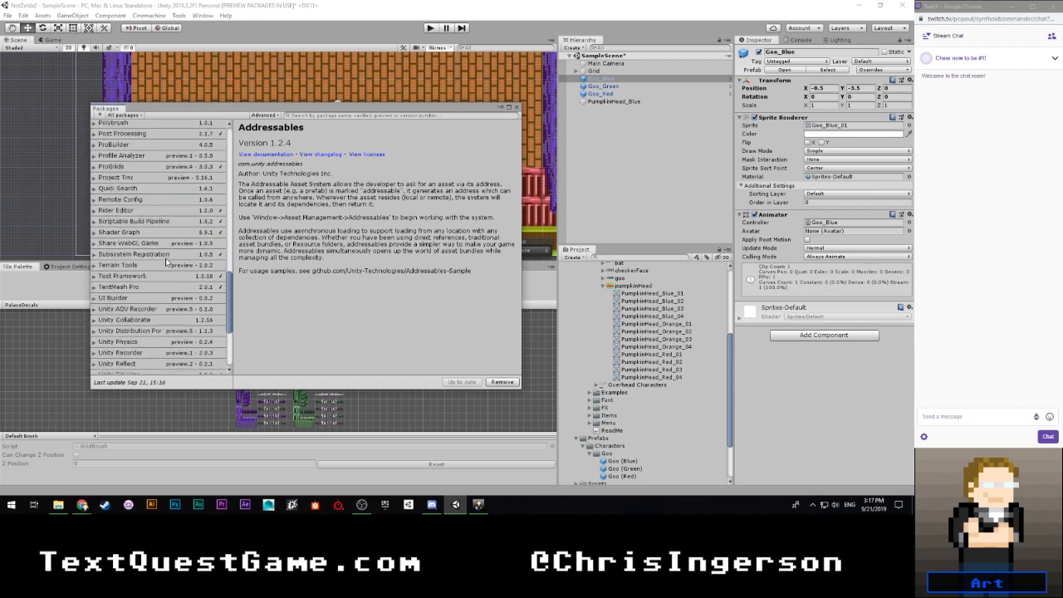
pyautogui.scroll(-5, 166, 262)
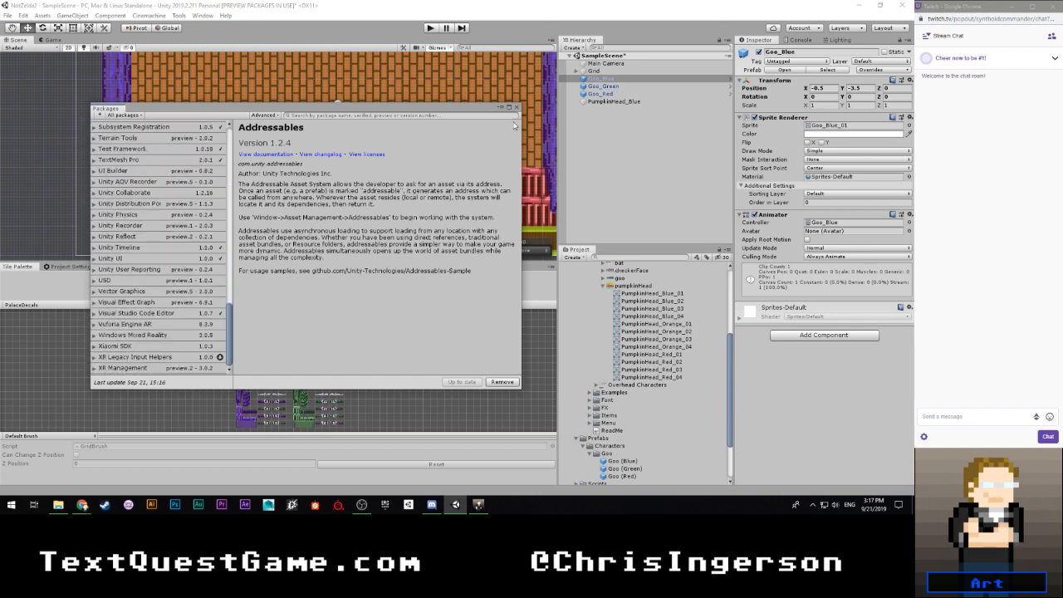
pyautogui.click(517, 108)
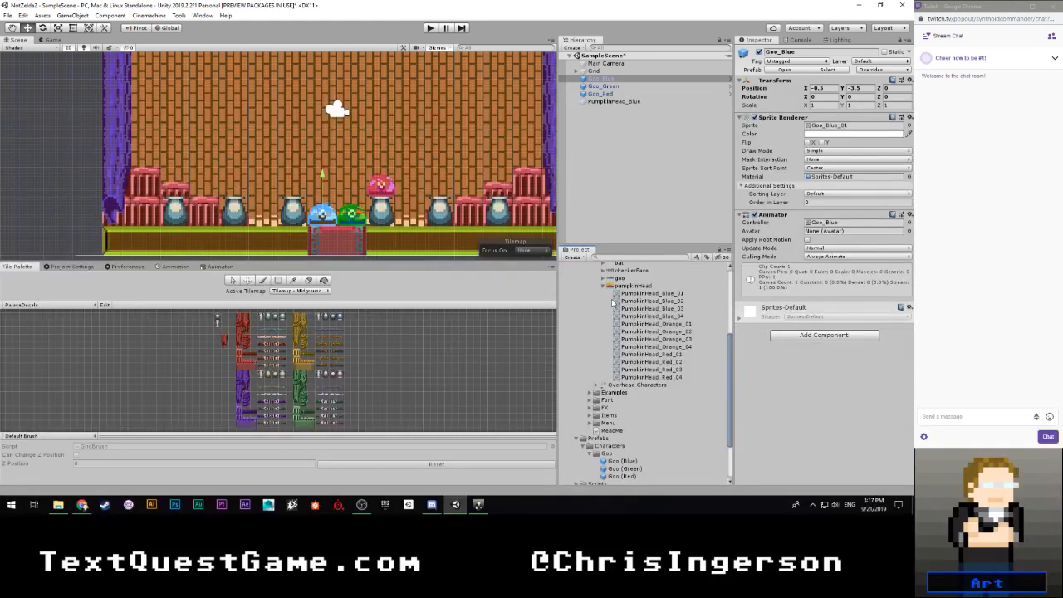
# - Create a folder named Blue inside the Pumpkin Head animations folder
pyautogui.click(619, 101)
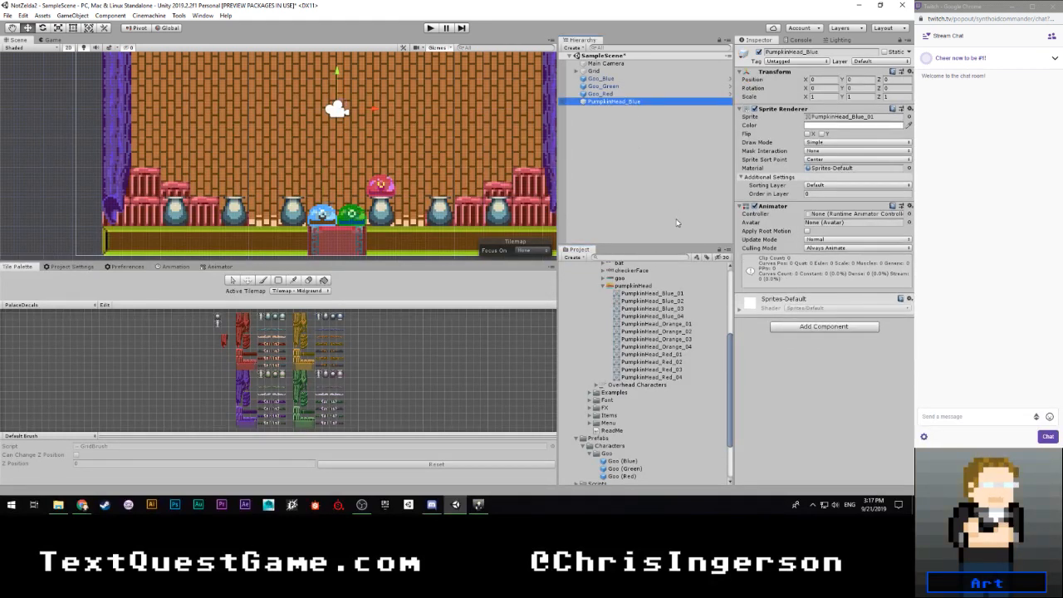
pyautogui.scroll(5, 631, 373)
pyautogui.rightClick(609, 322)
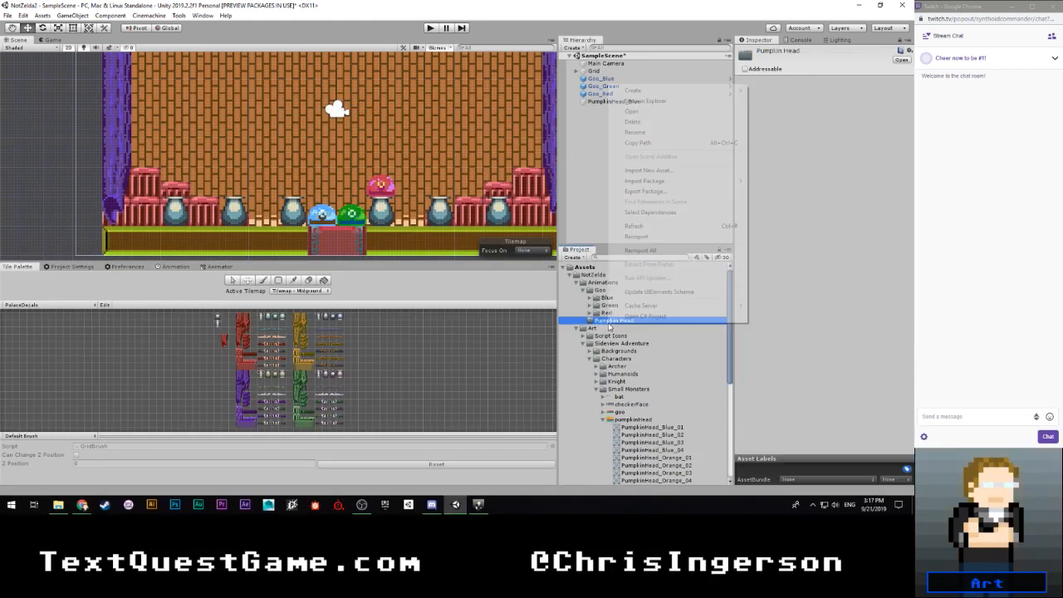
pyautogui.moveTo(636, 90)
pyautogui.click(781, 52)
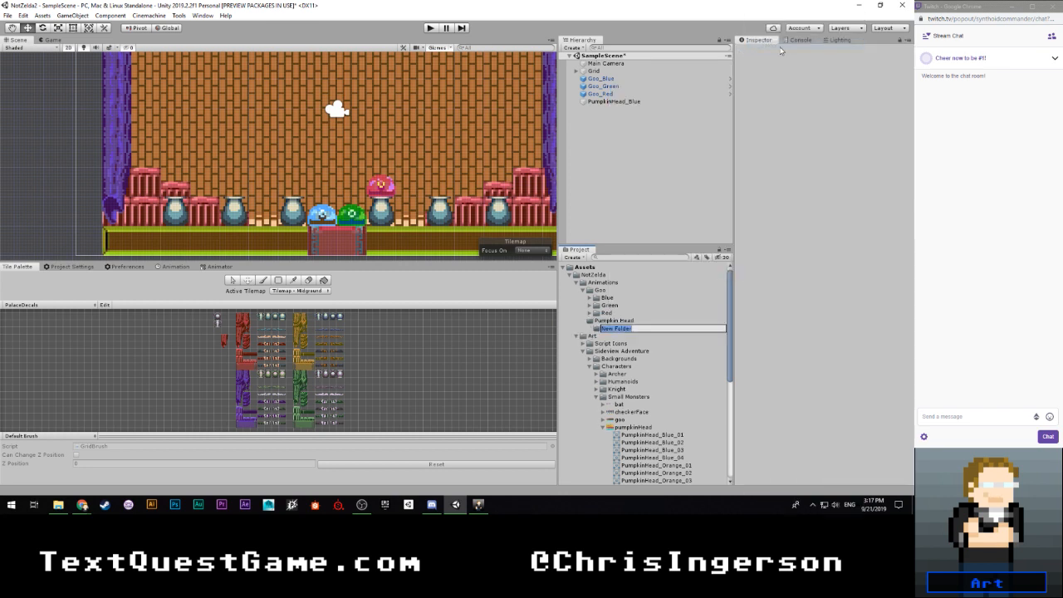
pyautogui.write('Blue')
pyautogui.press('Return')
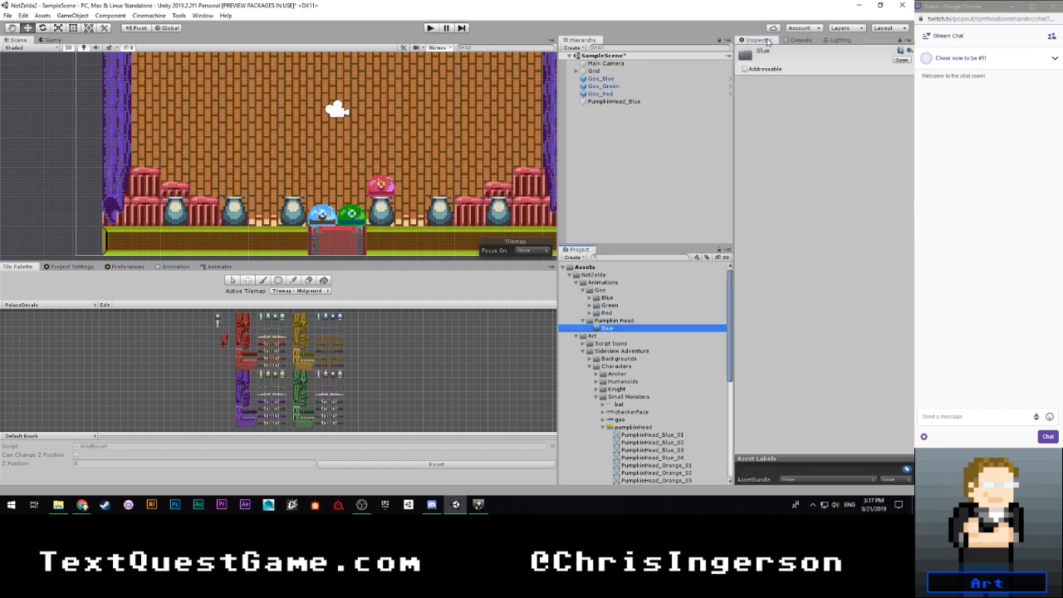
# - Rename the PumpkinHead_Blue scene object as PumpkinHead (Blue)
pyautogui.click(631, 100)
pyautogui.click(628, 102)
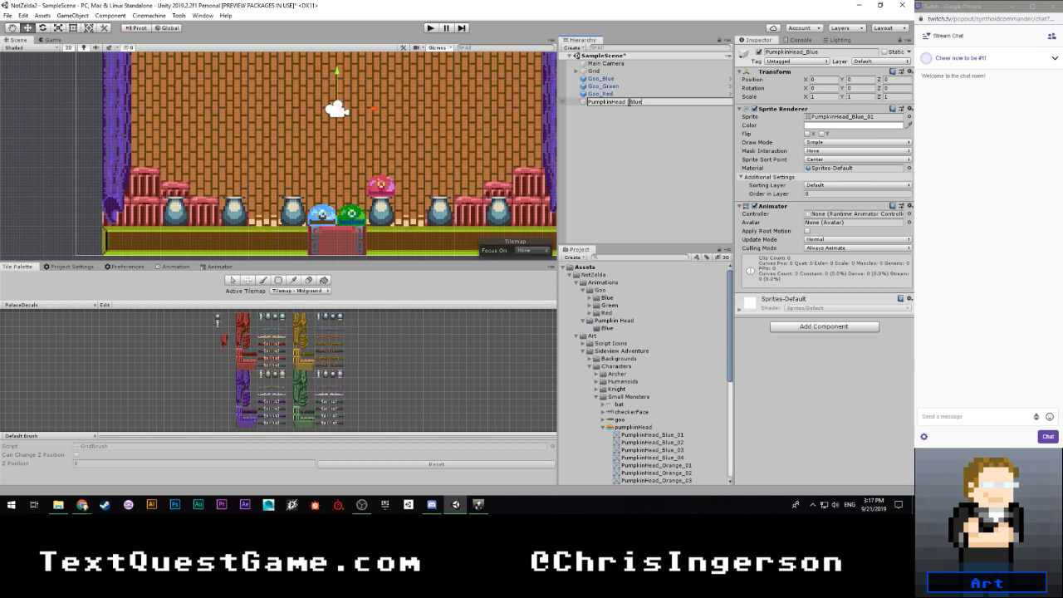
pyautogui.write('(')
pyautogui.press('End')
pyautogui.write(')')
pyautogui.press('Return')
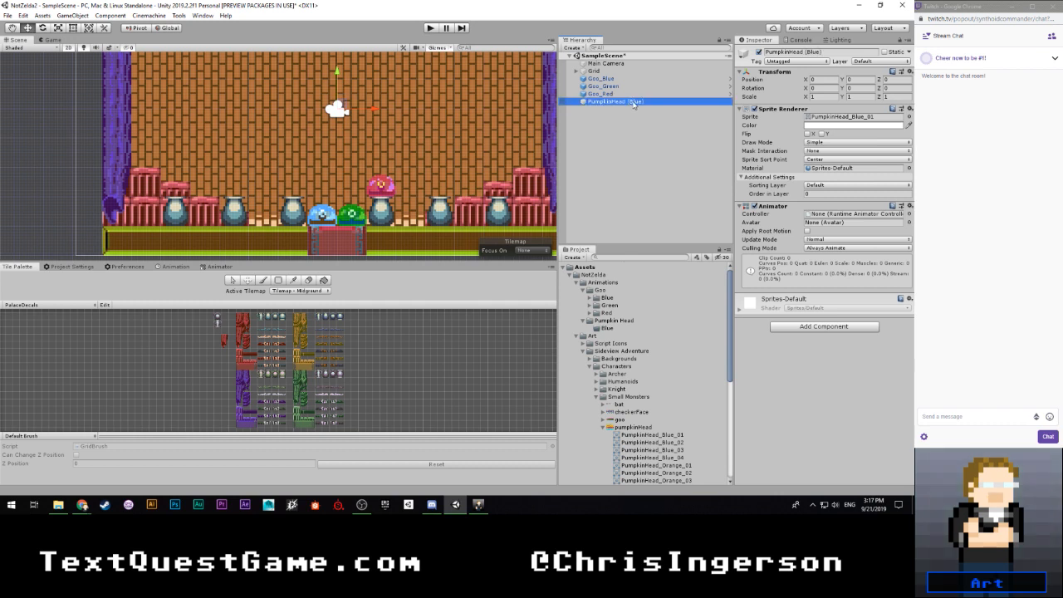
# - Create an Animator Controller named PumpkinHead_Blue in the Pumpkin Head animations' Blue folder
pyautogui.rightClick(605, 343)
pyautogui.moveTo(644, 110)
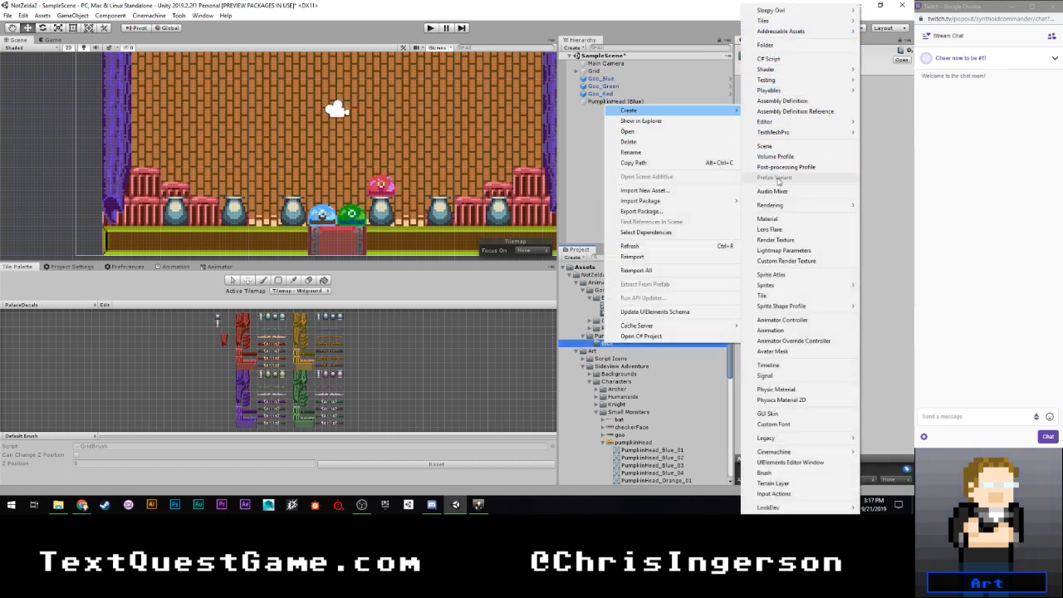
pyautogui.click(774, 321)
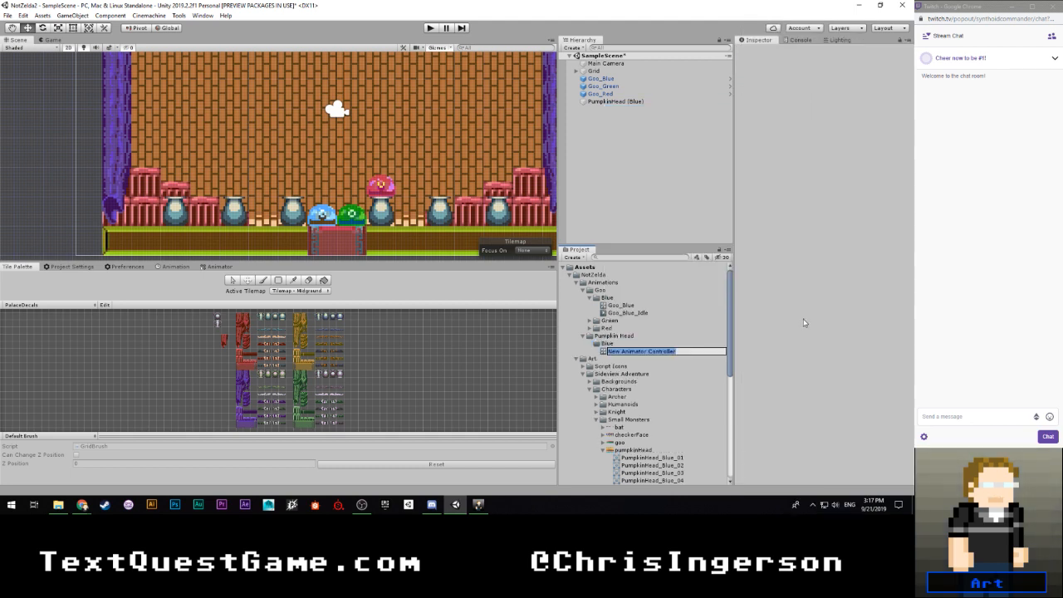
pyautogui.write('PumpkinHead_')
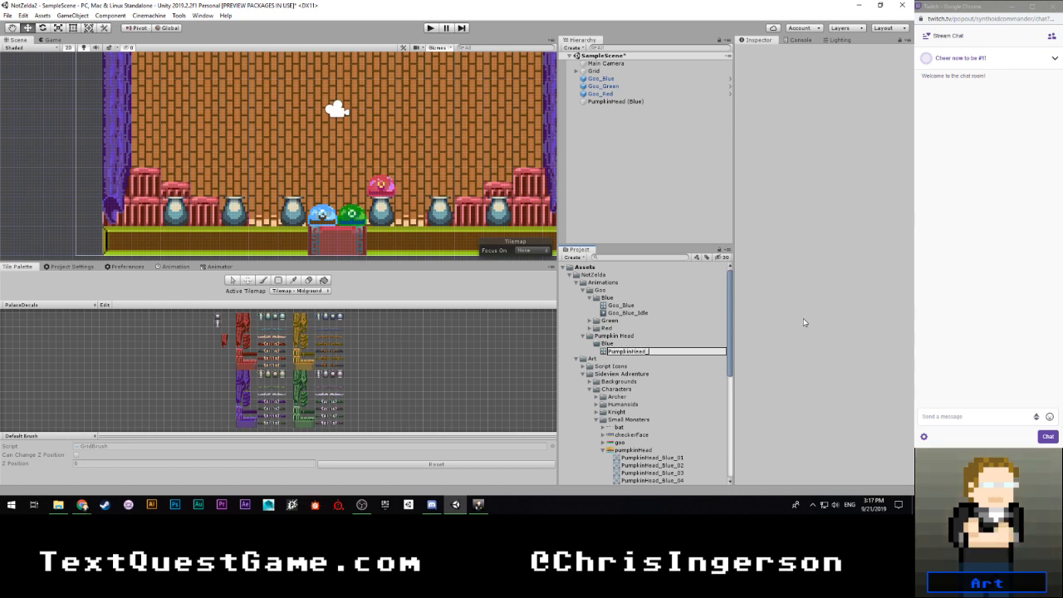
pyautogui.write('Blue')
pyautogui.press('Return')
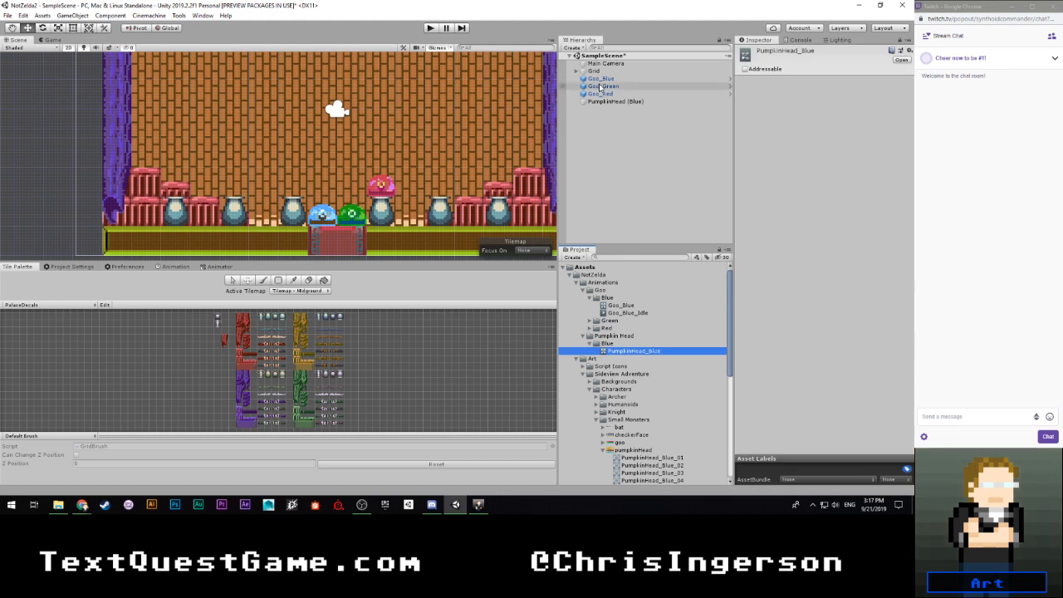
# - Assign the PumpkinHead_Blue controller to PumpkinHead (Blue)'s Animator and move the object outside the room to about X -9.7
pyautogui.click(631, 101)
pyautogui.click(790, 267)
pyautogui.click(827, 214)
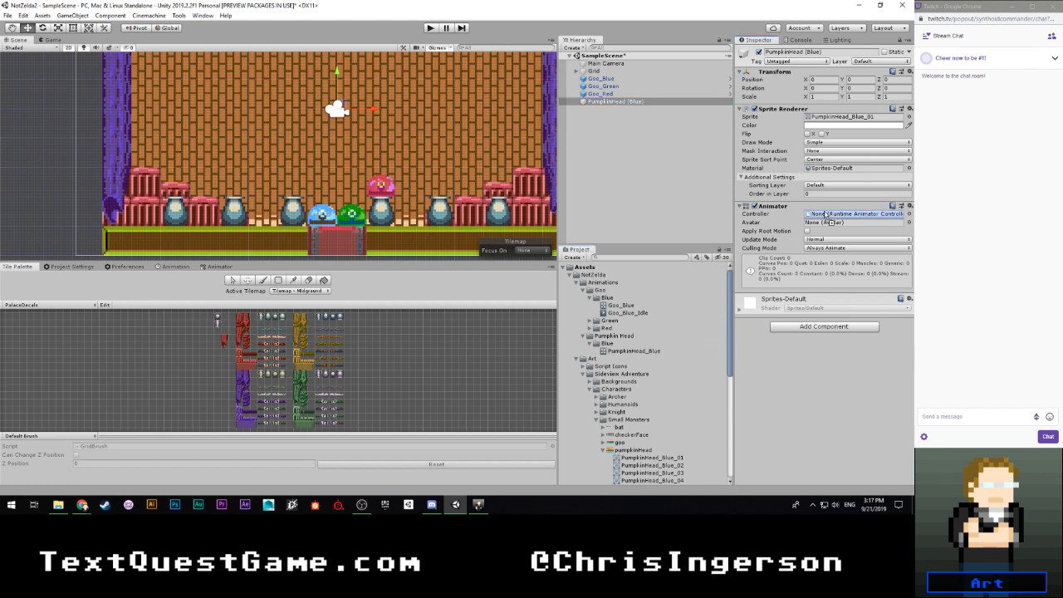
pyautogui.moveTo(826, 215); pyautogui.dragTo(826, 215)
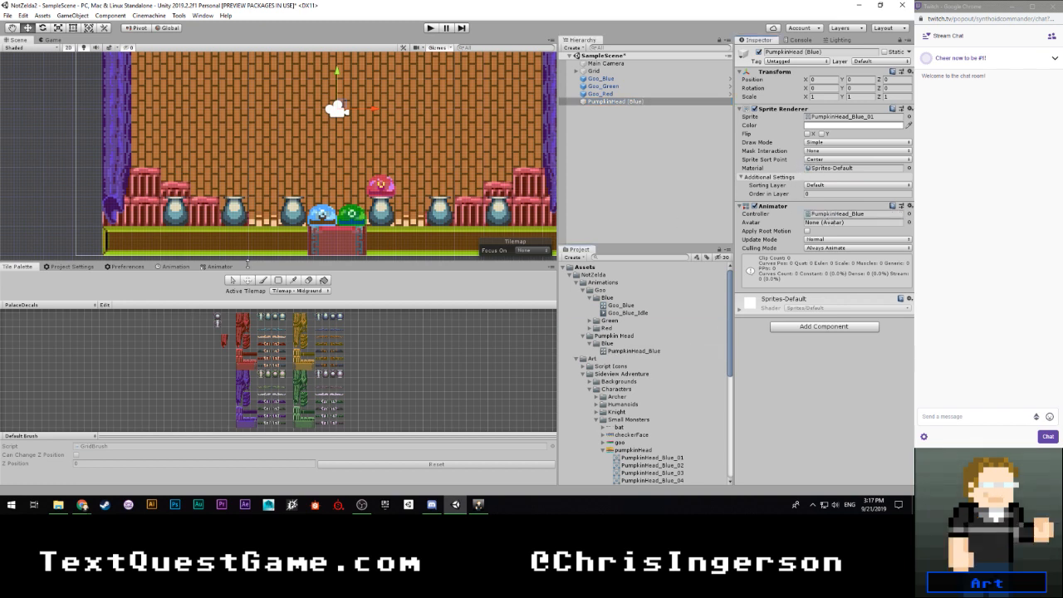
pyautogui.click(173, 267)
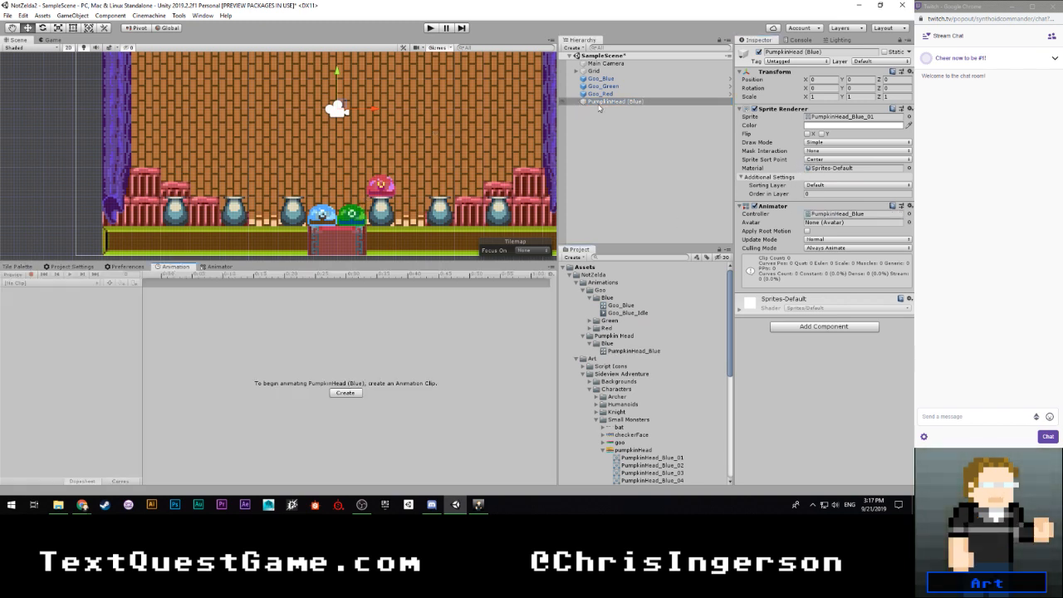
pyautogui.moveTo(373, 109); pyautogui.dragTo(89, 109)
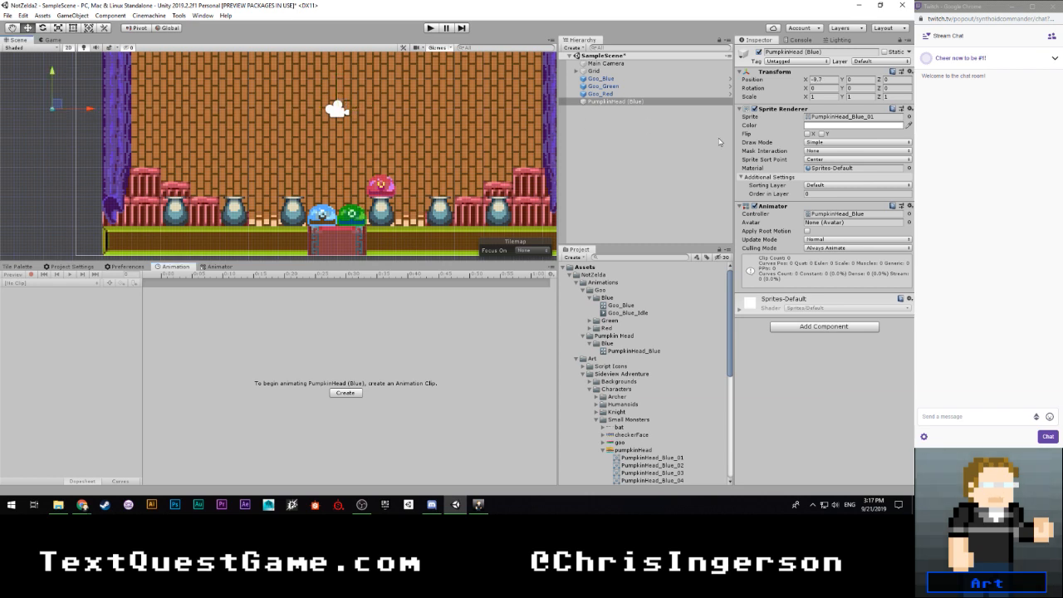
# - Set the pumpkinHead sprite sheet's Pixels Per Unit to 16, apply it, and view the resized sprite in the scene
pyautogui.click(835, 116)
pyautogui.scroll(-3, 640, 373)
pyautogui.click(633, 372)
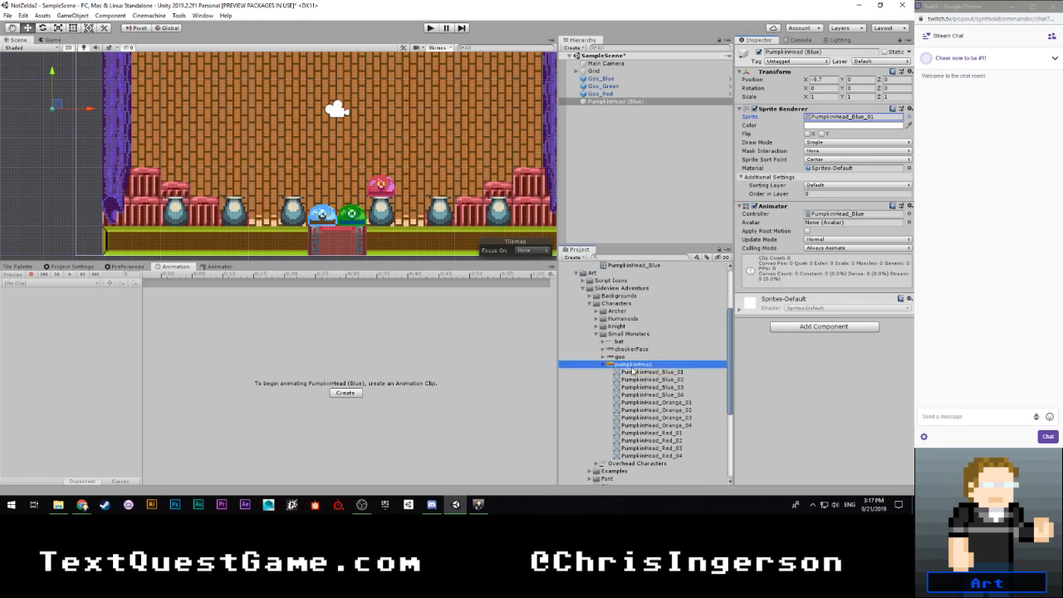
pyautogui.click(815, 112)
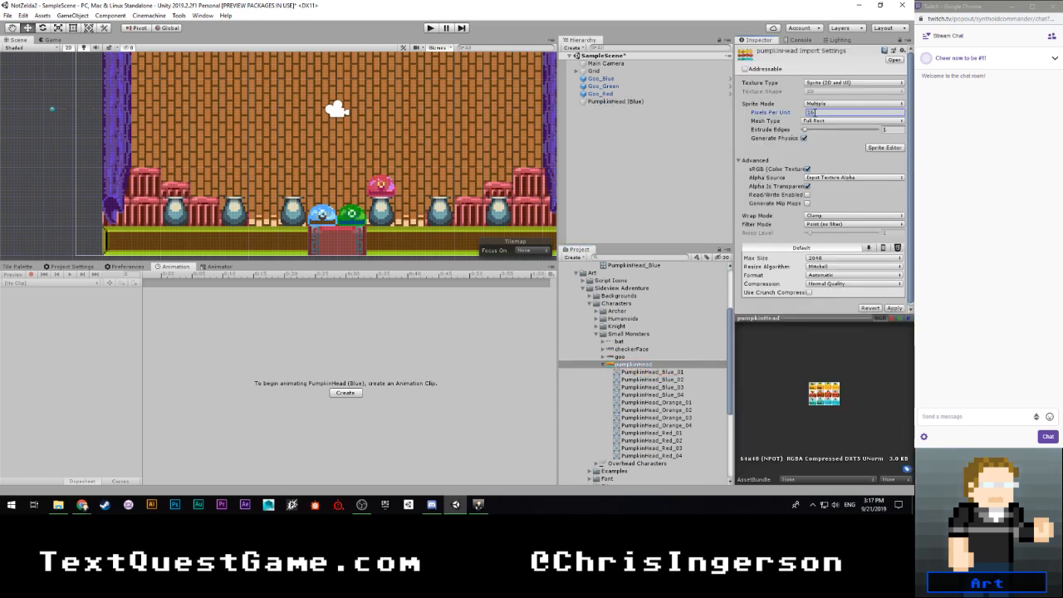
pyautogui.click(894, 309)
pyautogui.scroll(2, 98, 137)
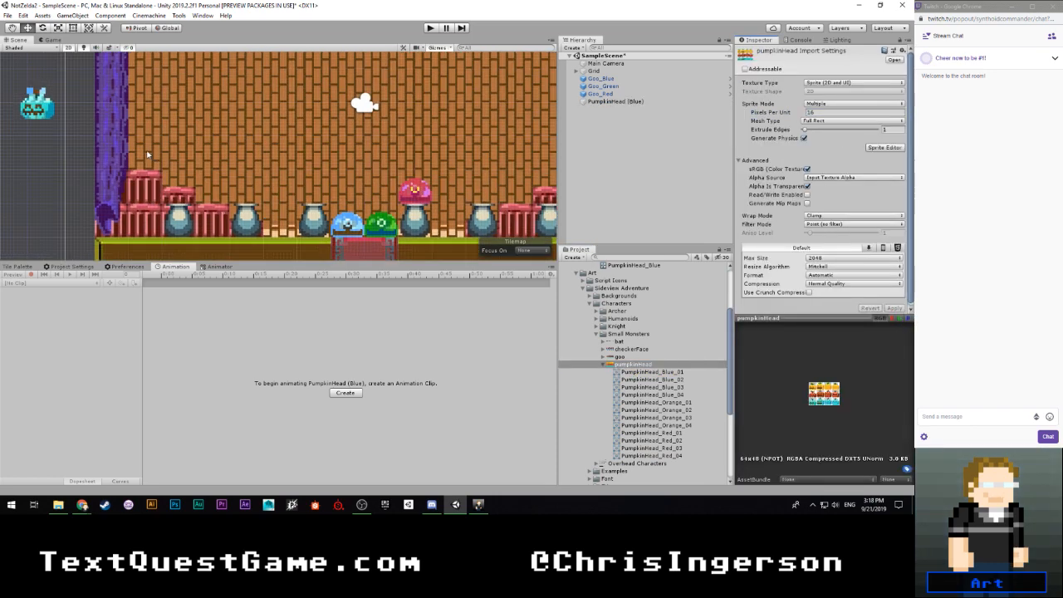
pyautogui.moveTo(99, 138); pyautogui.dragTo(219, 161)
pyautogui.scroll(2, 218, 162)
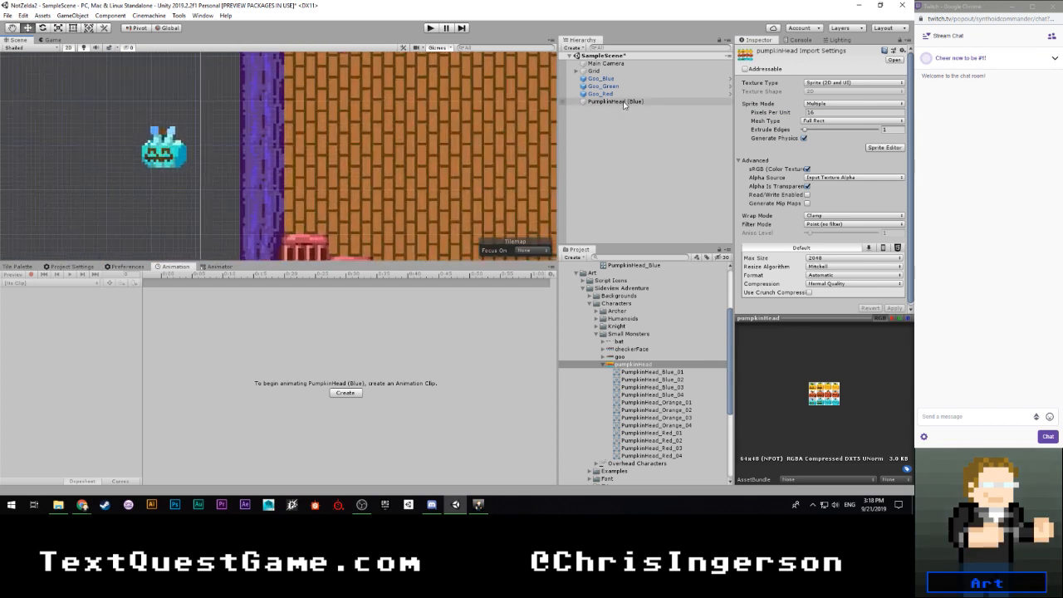
# - Set Pixels Per Unit to 16 for both the bat and checkerFace sprite sheets and apply the import settings
pyautogui.click(604, 365)
pyautogui.click(620, 357)
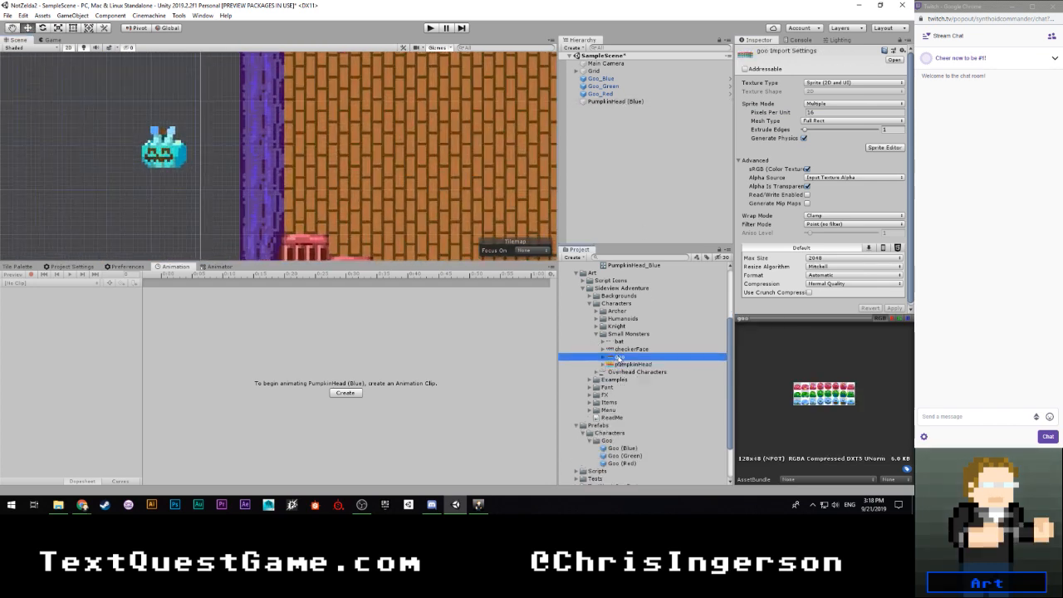
pyautogui.click(623, 349)
pyautogui.click(619, 341)
pyautogui.keyDown('shift'); pyautogui.click(623, 349); pyautogui.keyUp('shift')
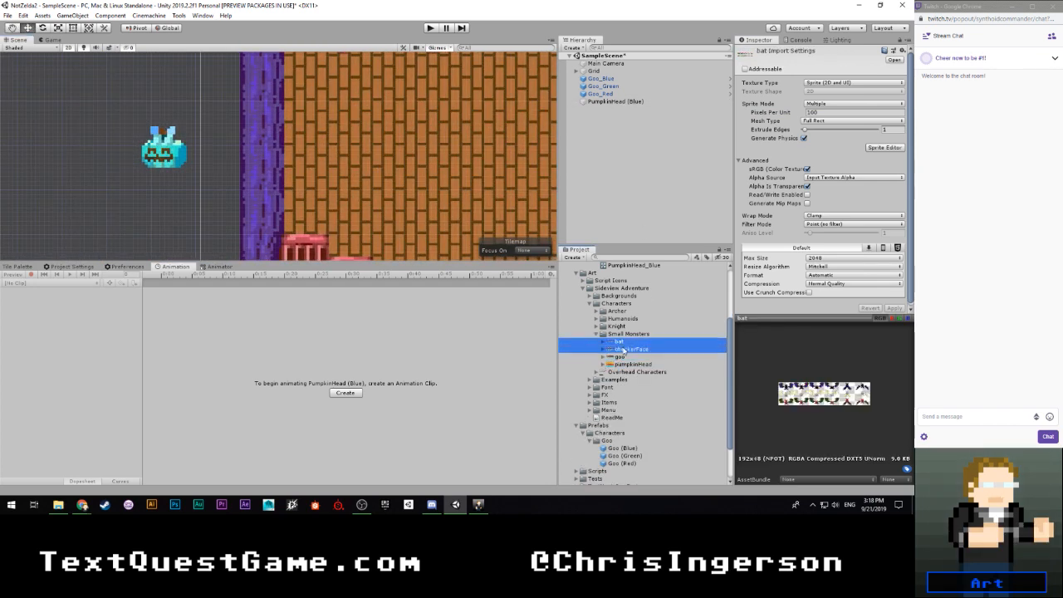
pyautogui.click(821, 113)
pyautogui.write('16')
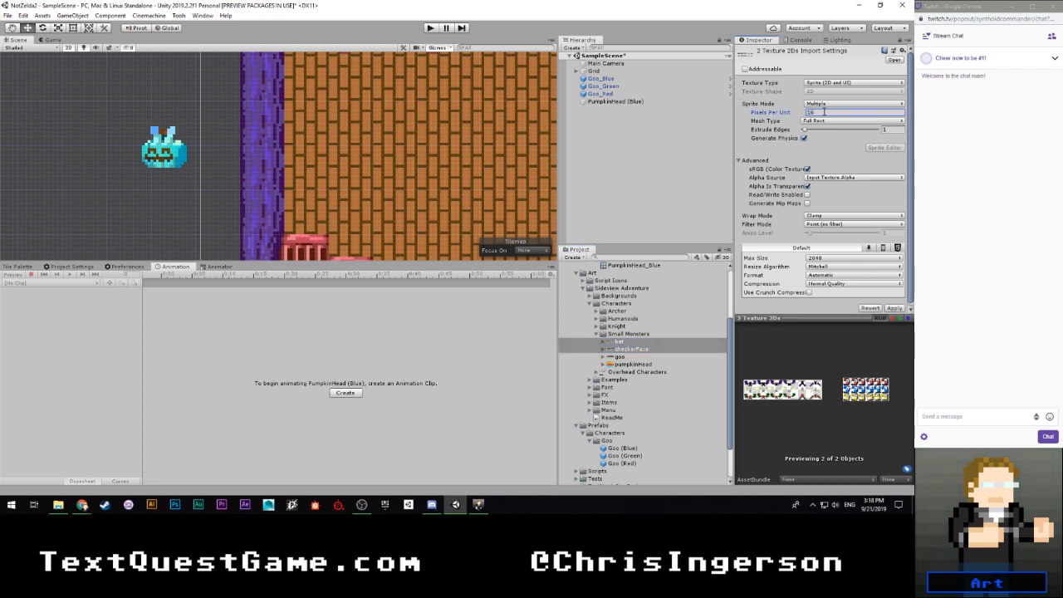
pyautogui.click(895, 309)
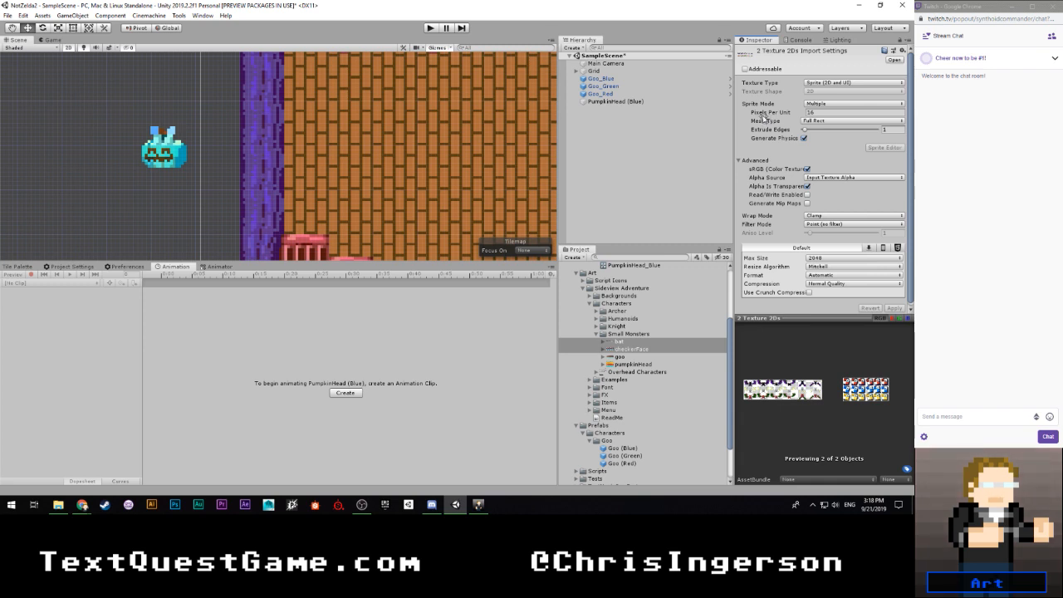
# - Move PumpkinHead (Blue) onto the grid at X -9.5, Y -0.5 in the scene
pyautogui.click(205, 149)
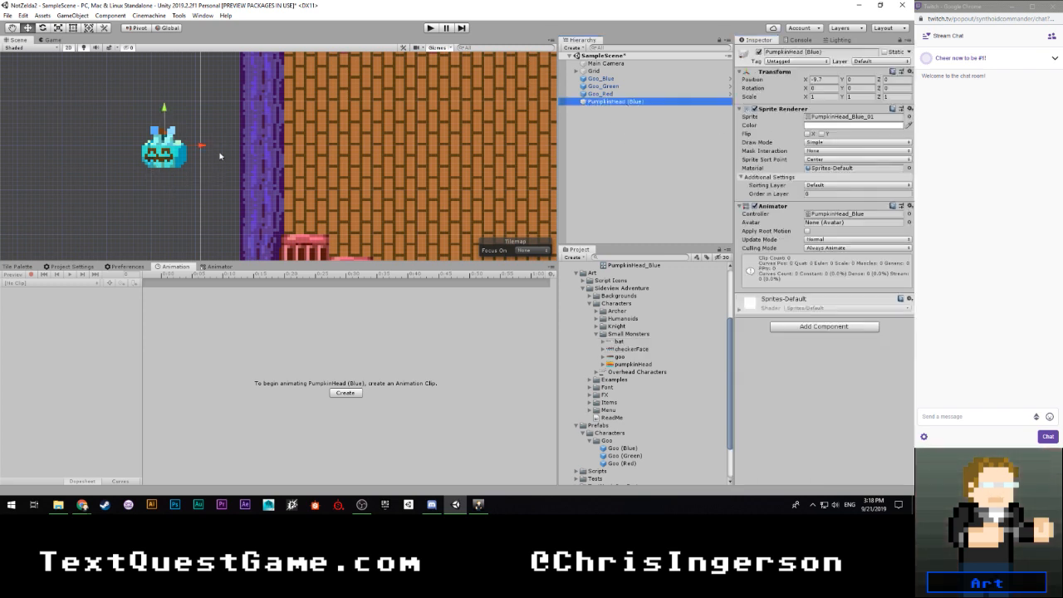
pyautogui.moveTo(204, 149); pyautogui.dragTo(214, 148)
pyautogui.moveTo(172, 110); pyautogui.dragTo(173, 130)
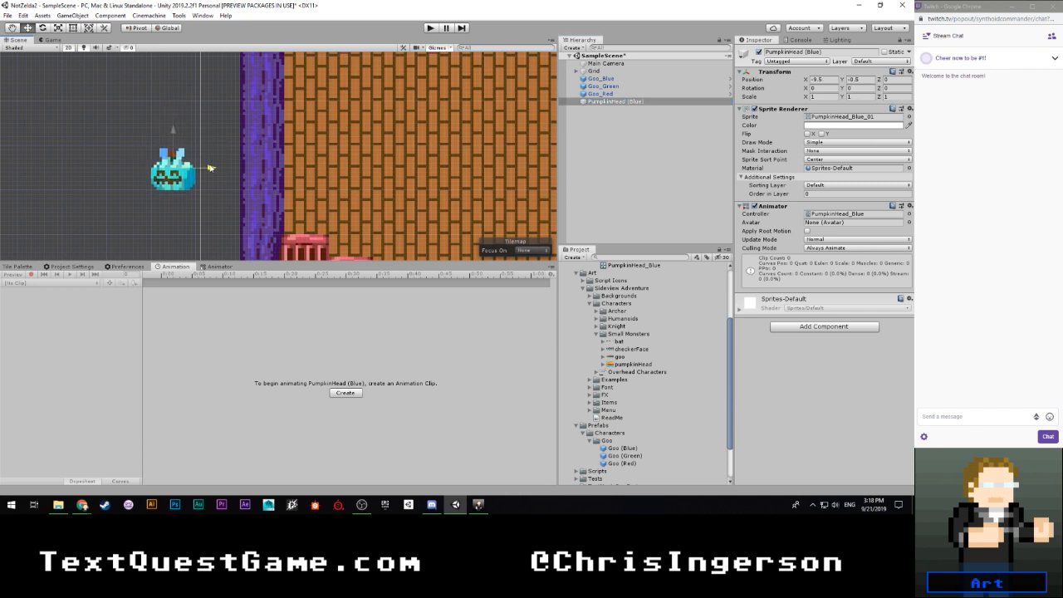
pyautogui.scroll(3, 163, 172)
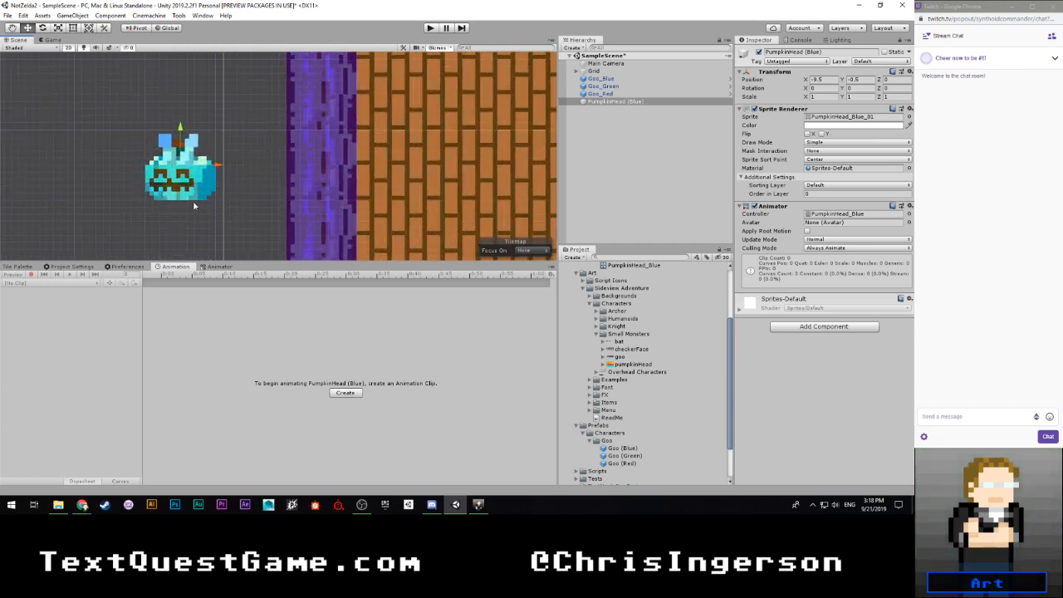
pyautogui.scroll(-1, 209, 212)
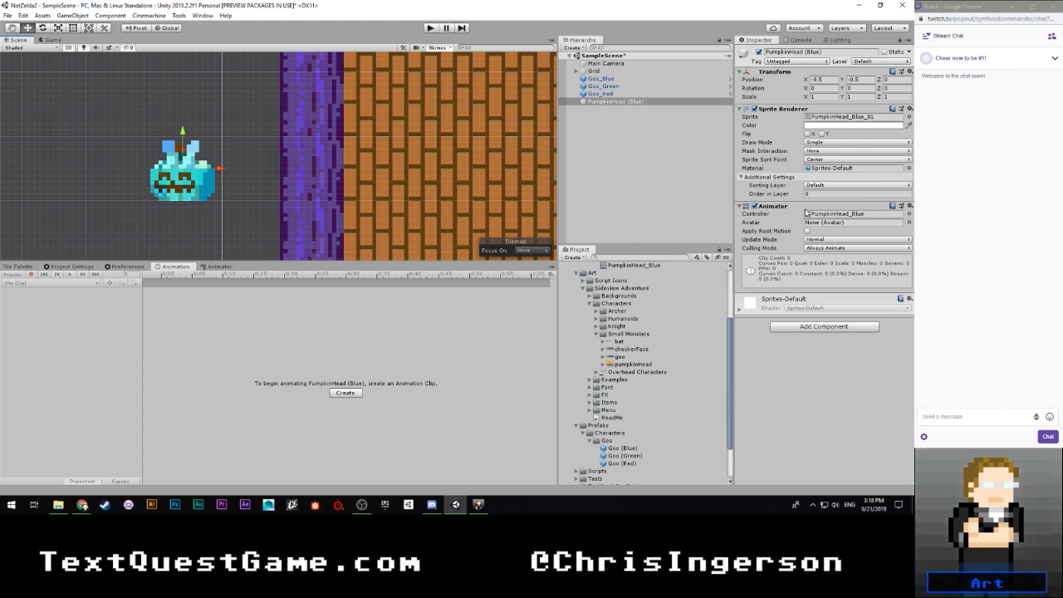
# - Locate the controller assigned to PumpkinHead (Blue) in the project and open it to examine its state graph
pyautogui.click(608, 102)
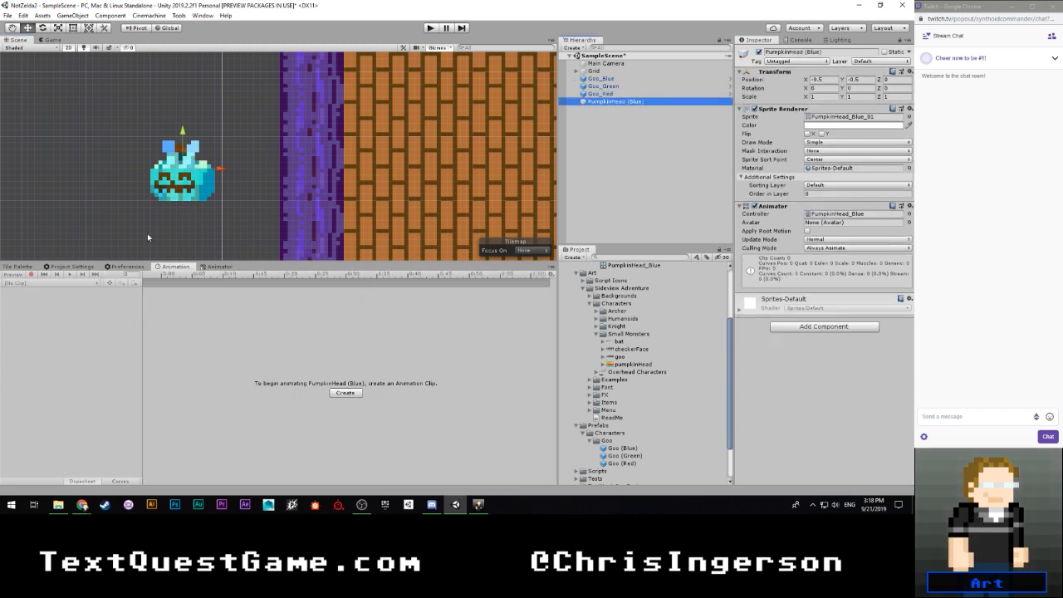
pyautogui.click(28, 285)
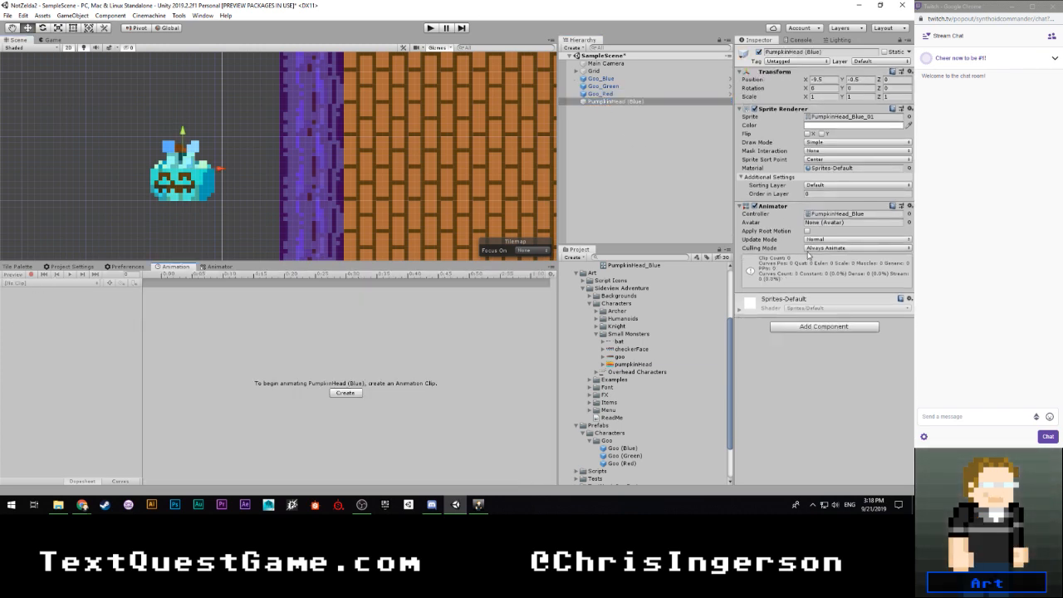
pyautogui.click(839, 214)
pyautogui.click(630, 265)
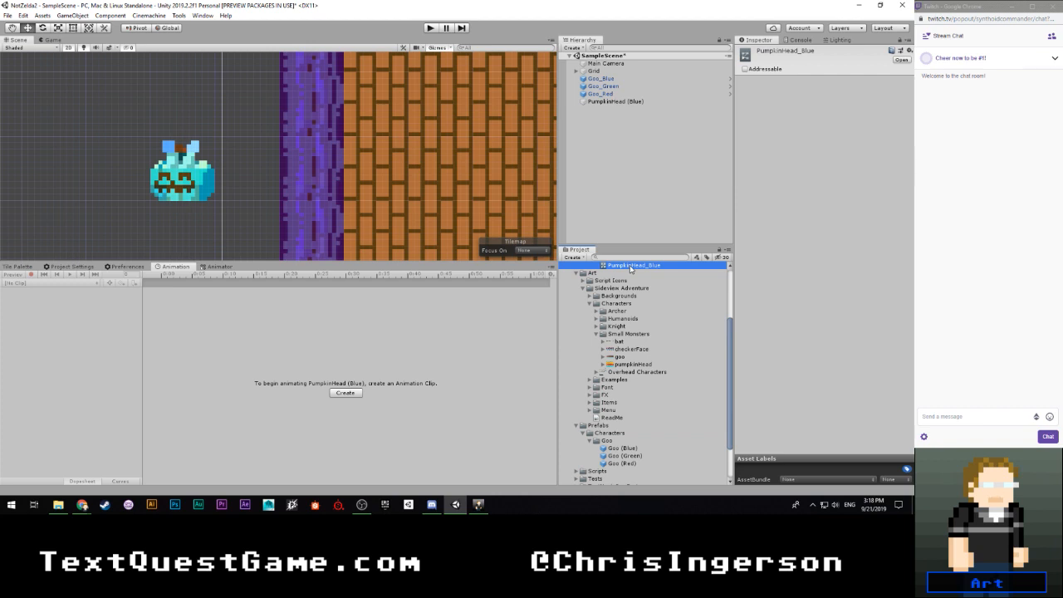
pyautogui.doubleClick(630, 265)
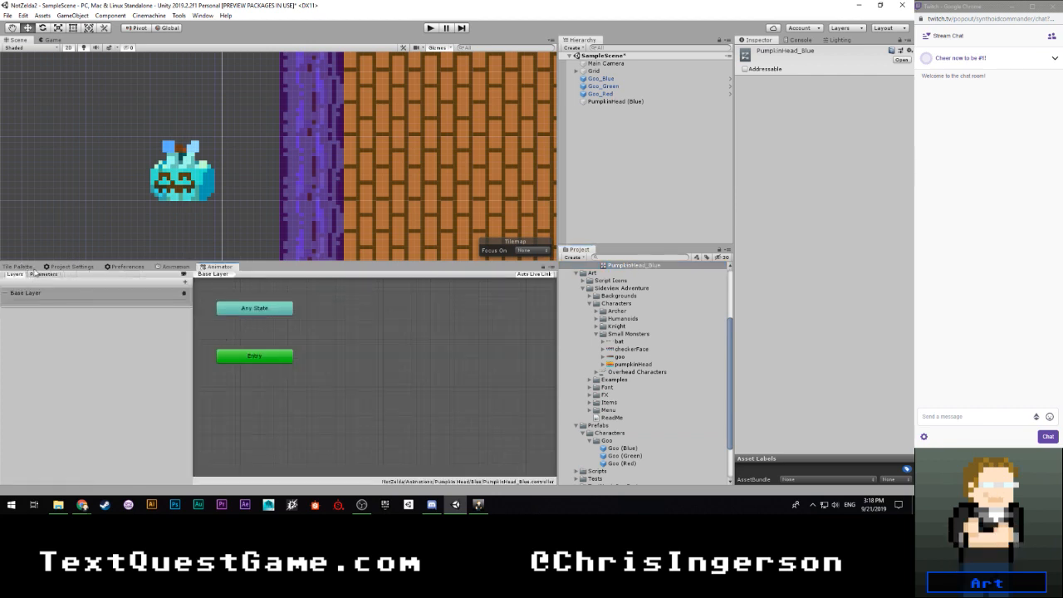
# - Create an animation clip for PumpkinHead (Blue), saved as PumpkinHead_Blue_Idle.anim in the Assets folder
pyautogui.click(615, 102)
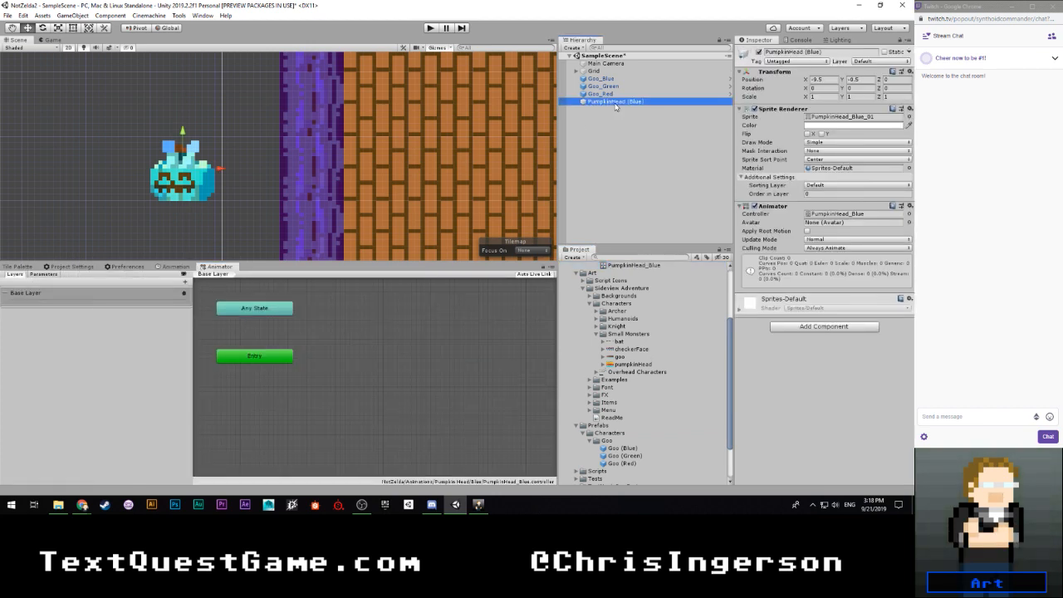
pyautogui.click(159, 268)
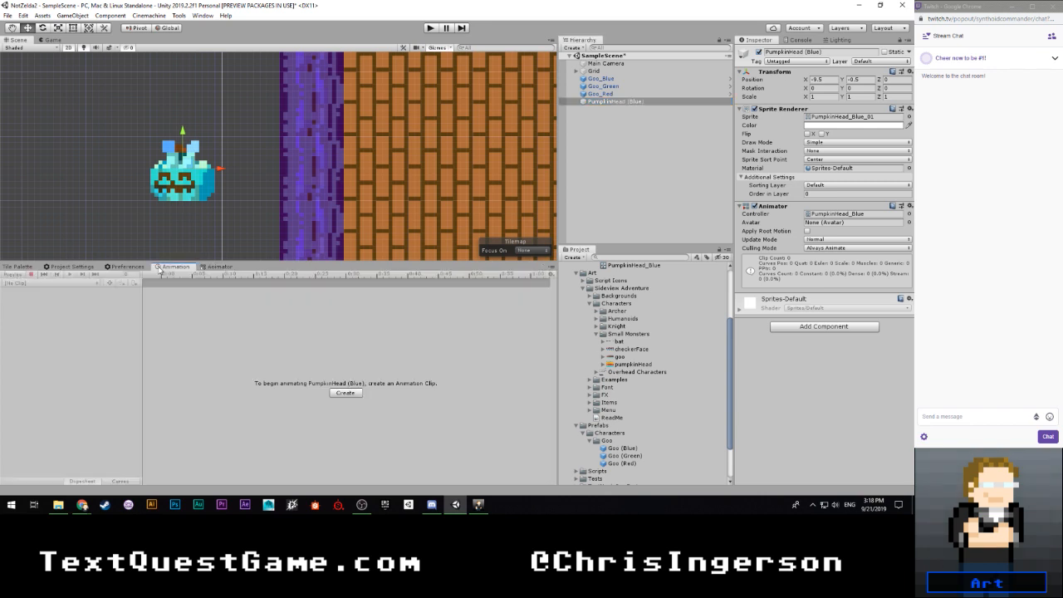
pyautogui.click(345, 393)
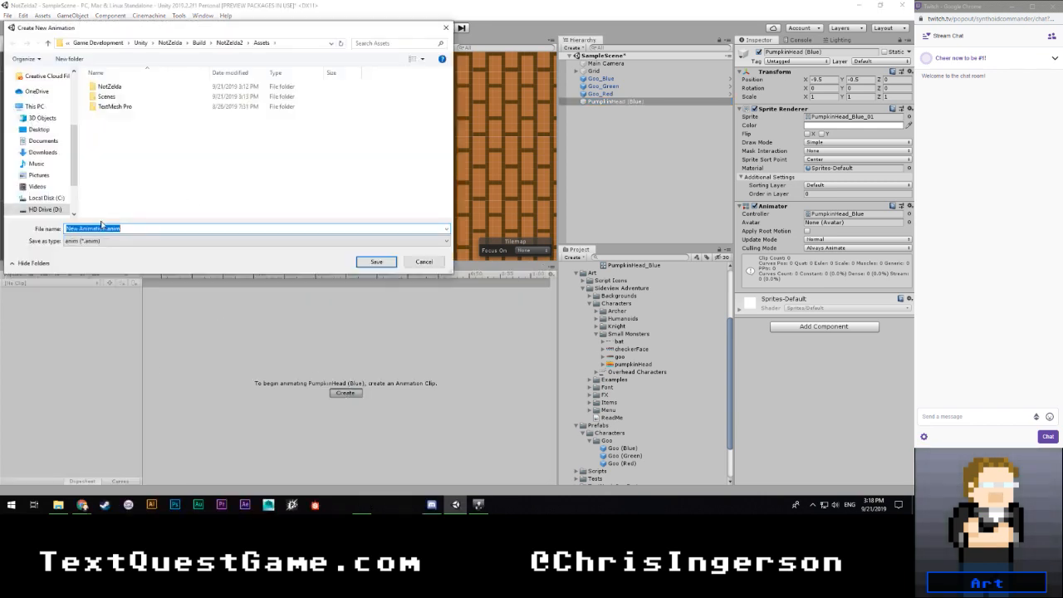
pyautogui.click(134, 227)
pyautogui.hotkey('shift', 'Home')
pyautogui.write('Pu')
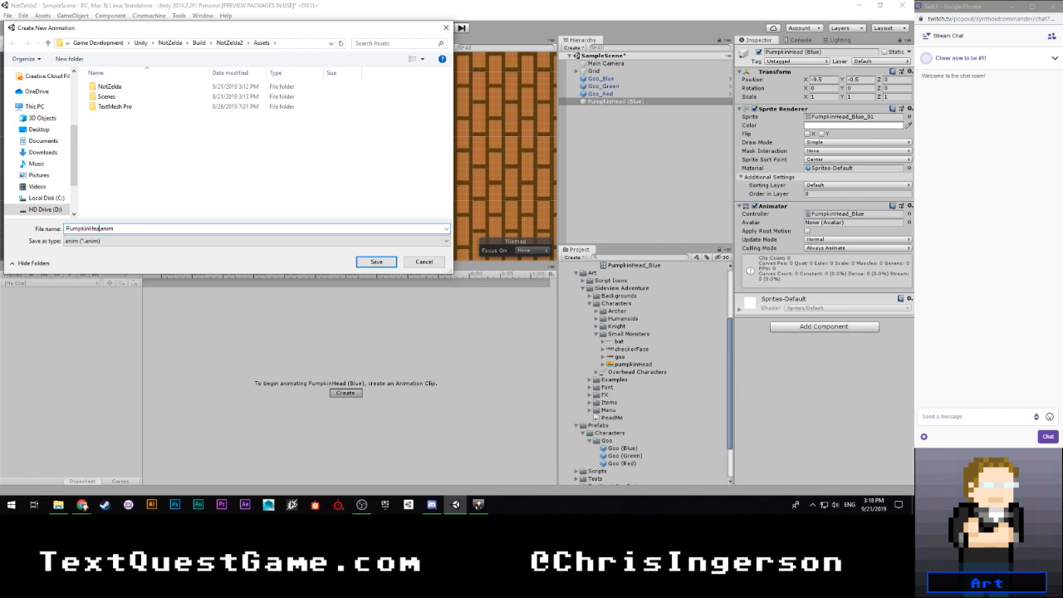
pyautogui.write('mpkinHead_Blue')
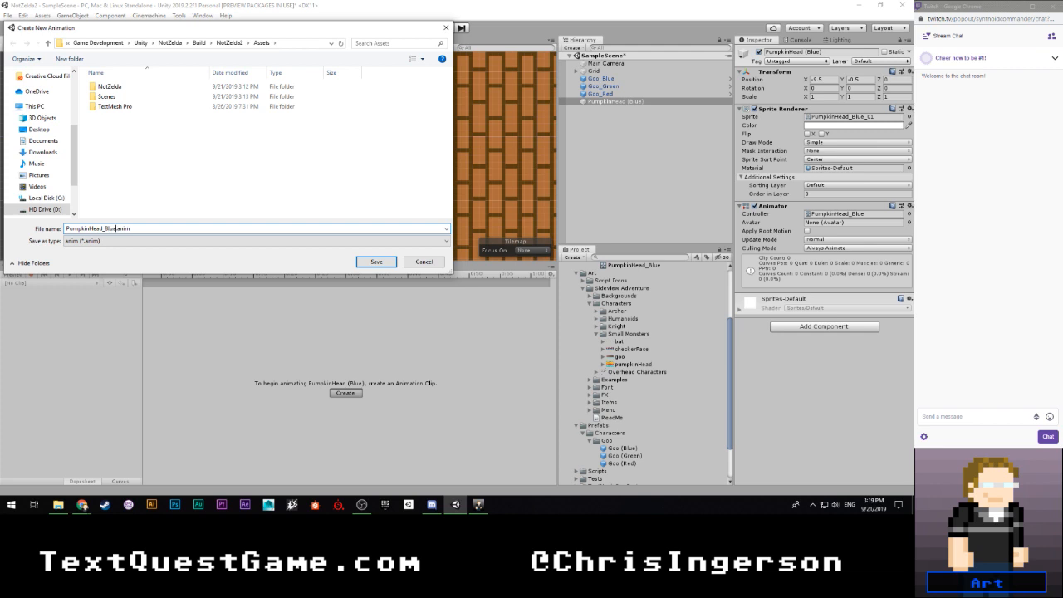
pyautogui.write('_Idle')
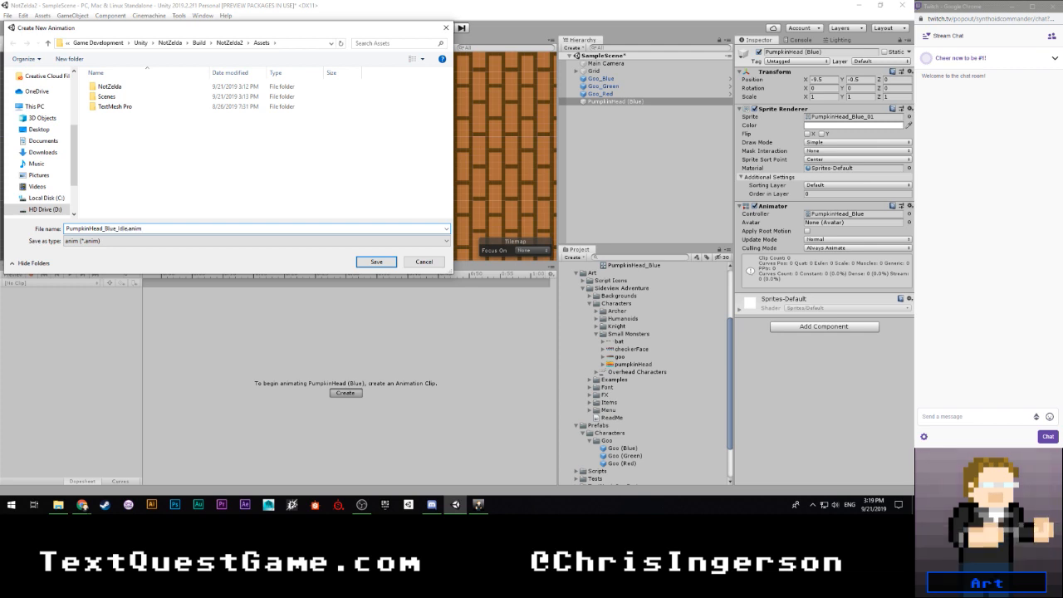
pyautogui.press('Return')
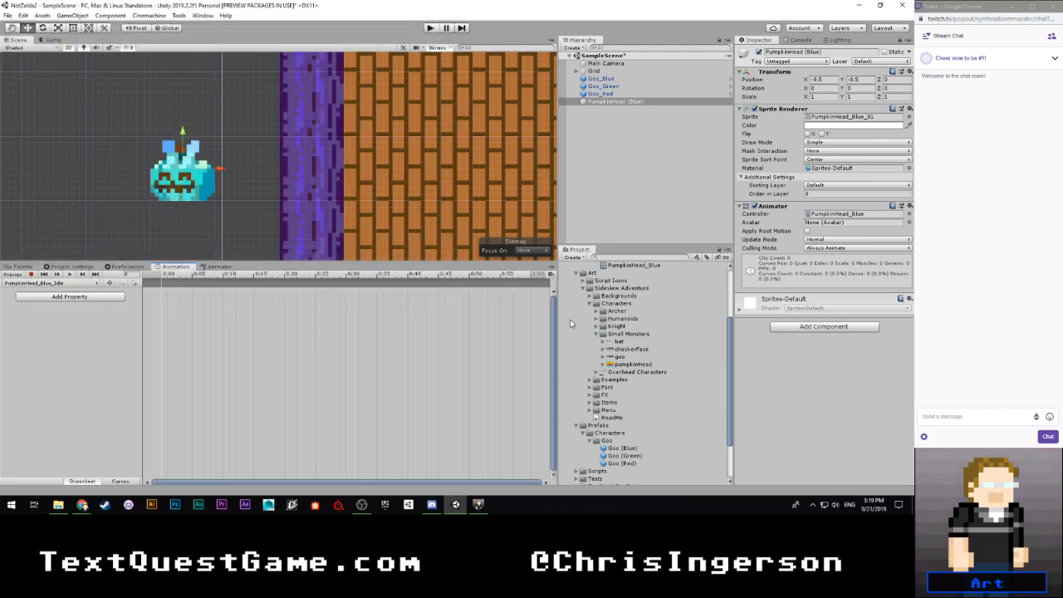
# - Add sprites PumpkinHead_Blue_01 to PumpkinHead_Blue_04 to the idle clip as keyframes at 0:00, 0:10, 0:20 and 0:30
pyautogui.click(603, 365)
pyautogui.scroll(-3, 606, 366)
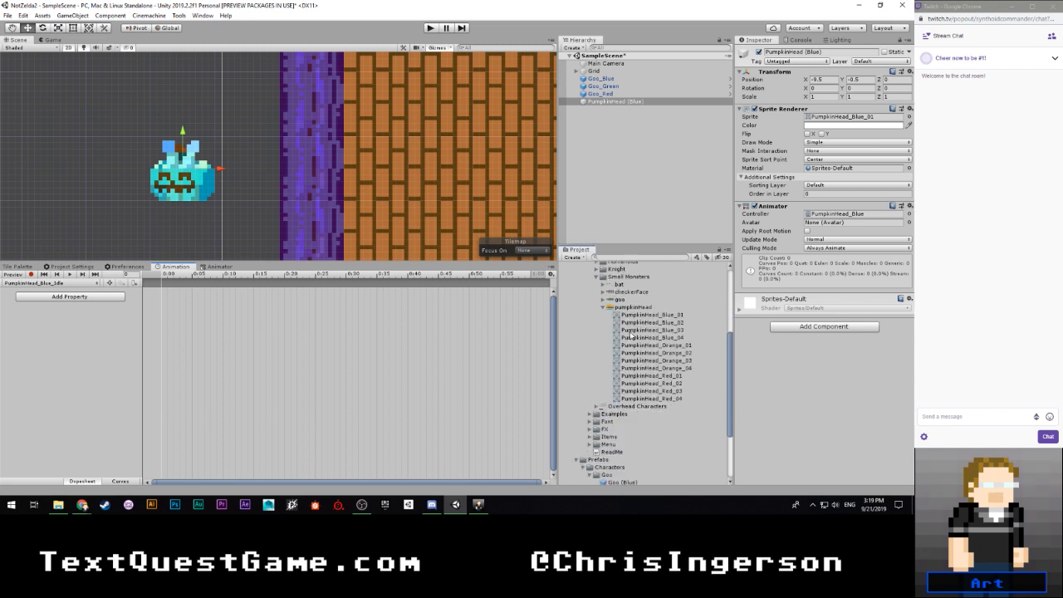
pyautogui.moveTo(645, 316); pyautogui.dragTo(166, 299)
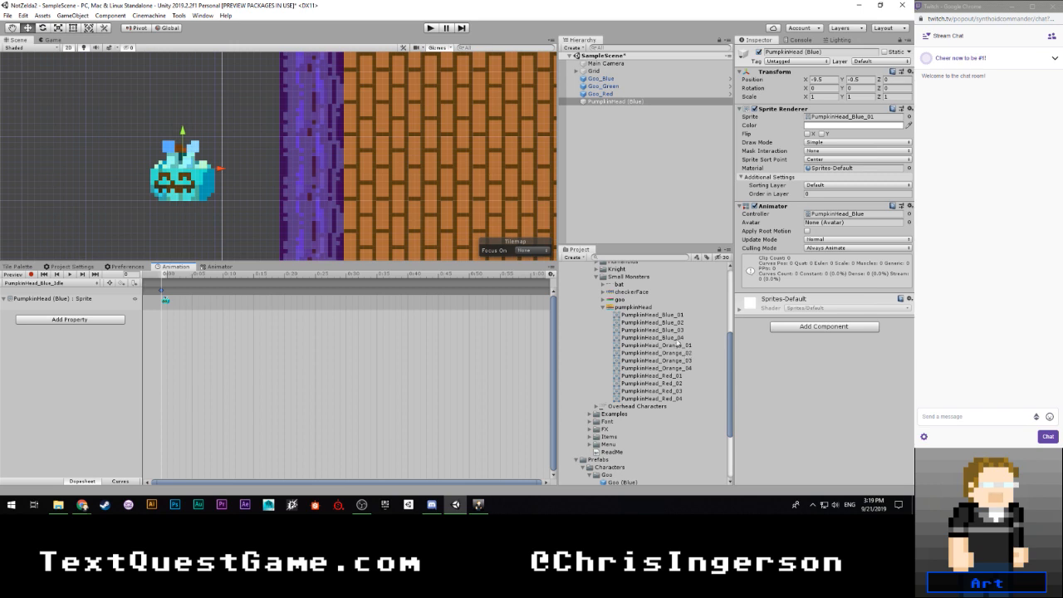
pyautogui.moveTo(671, 325); pyautogui.dragTo(227, 306)
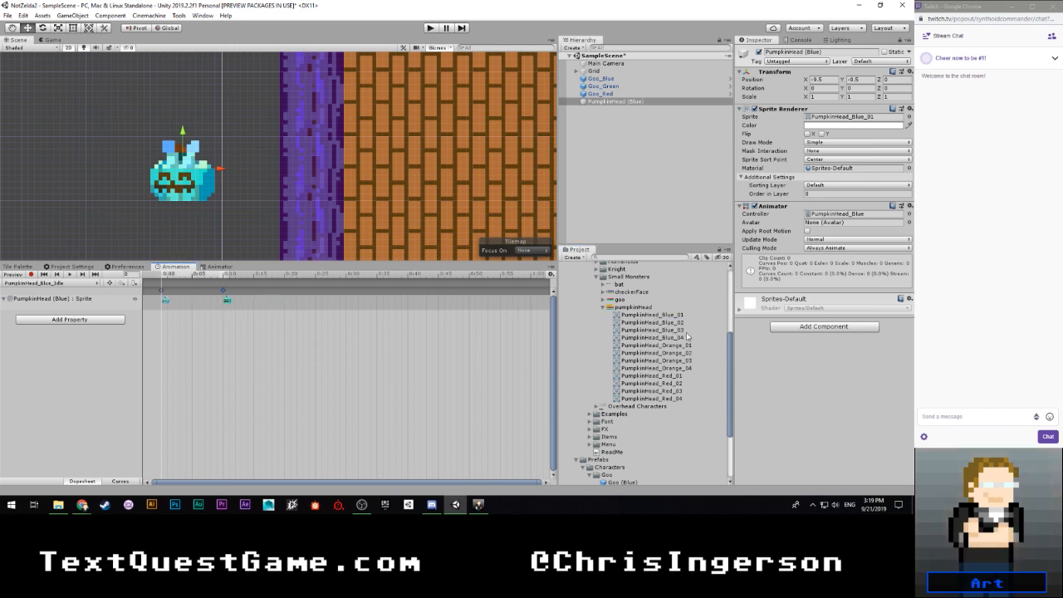
pyautogui.moveTo(686, 332); pyautogui.dragTo(289, 302)
pyautogui.moveTo(680, 342); pyautogui.dragTo(345, 305)
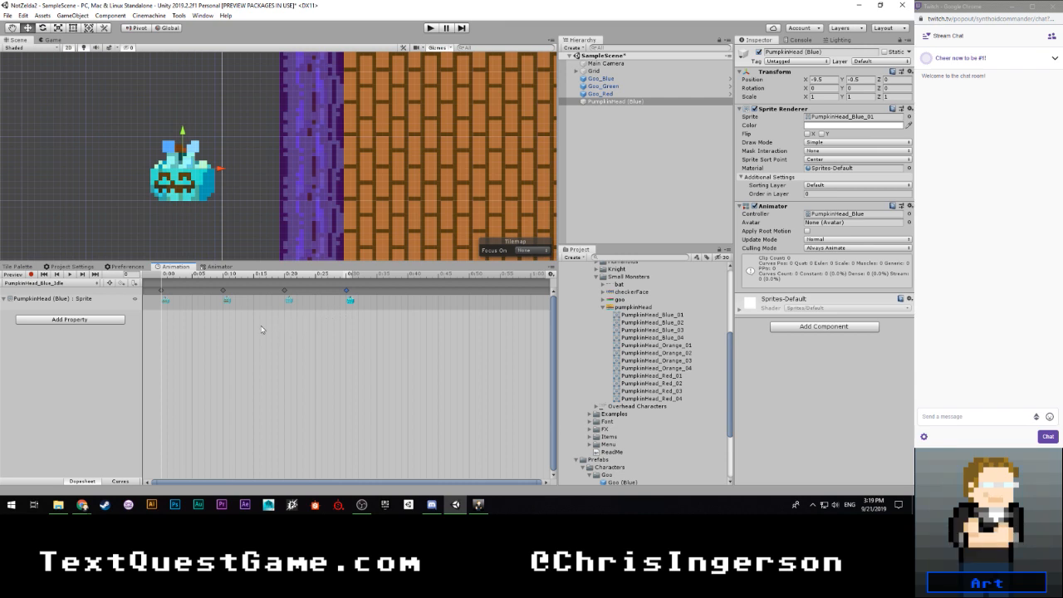
# - Check the pumpkin animation on the asset pack's itch.io page in Chrome, return to Unity and preview the idle clip
pyautogui.moveTo(165, 279)
pyautogui.mouseDown()
pyautogui.moveTo(365, 289)
pyautogui.moveTo(158, 288)
pyautogui.moveTo(391, 293)
pyautogui.moveTo(142, 294)
pyautogui.moveTo(311, 287)
pyautogui.moveTo(148, 284)
pyautogui.mouseUp()
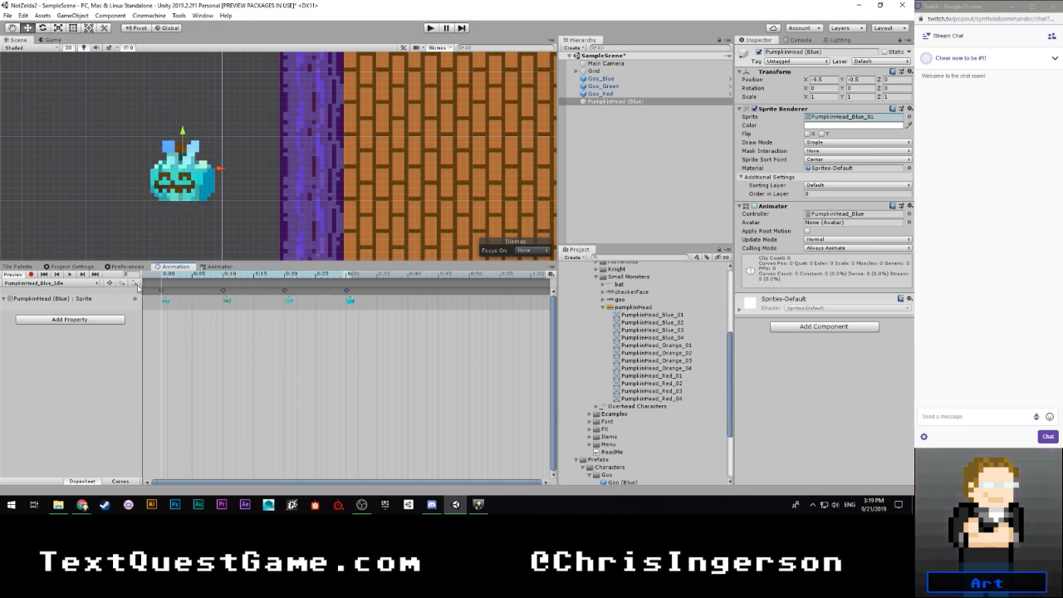
pyautogui.moveTo(81, 504)
pyautogui.click(185, 460)
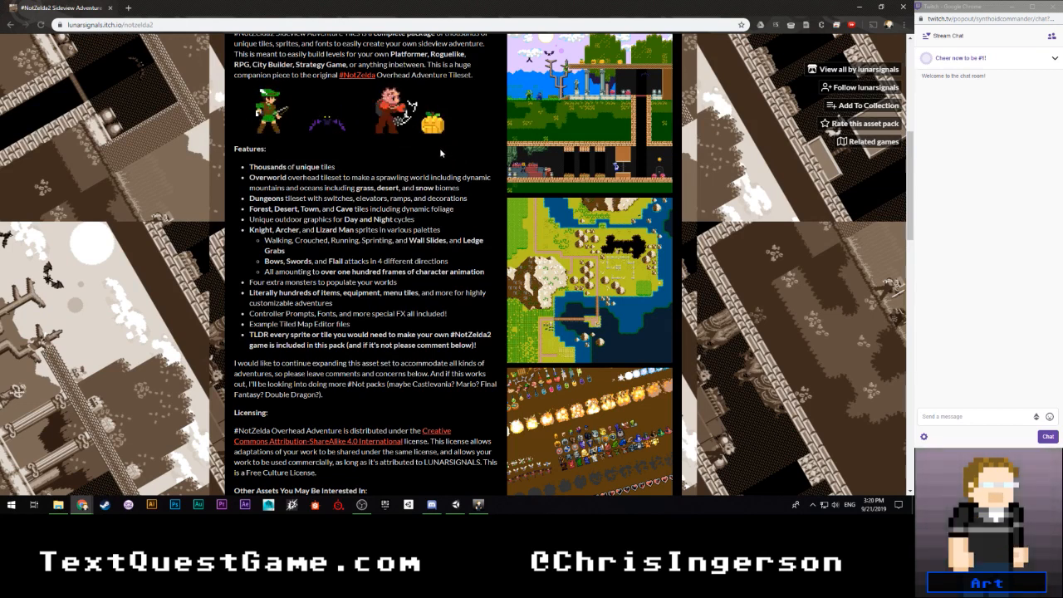
pyautogui.click(453, 508)
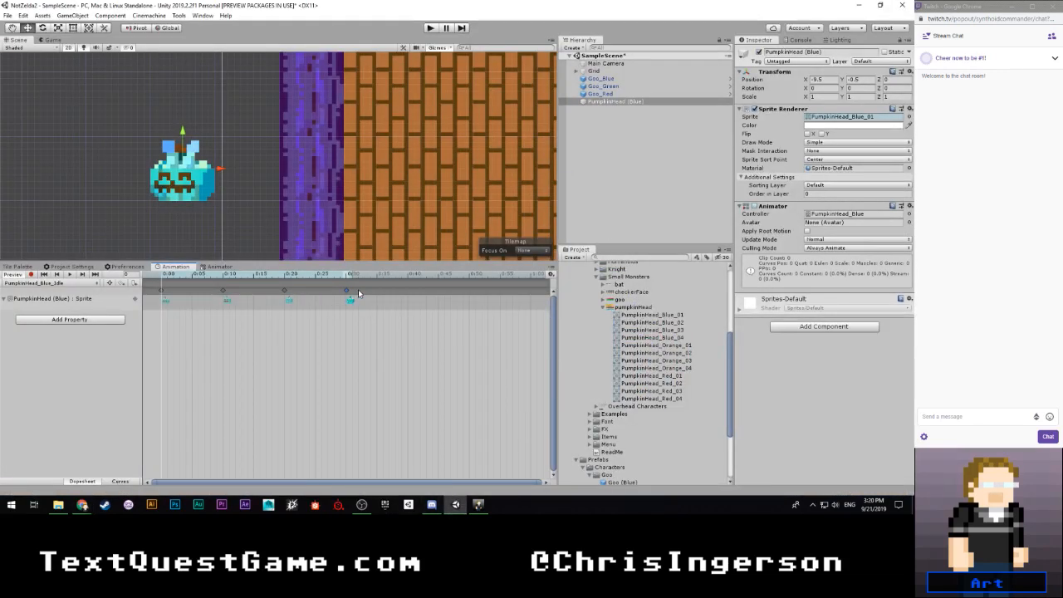
pyautogui.click(70, 275)
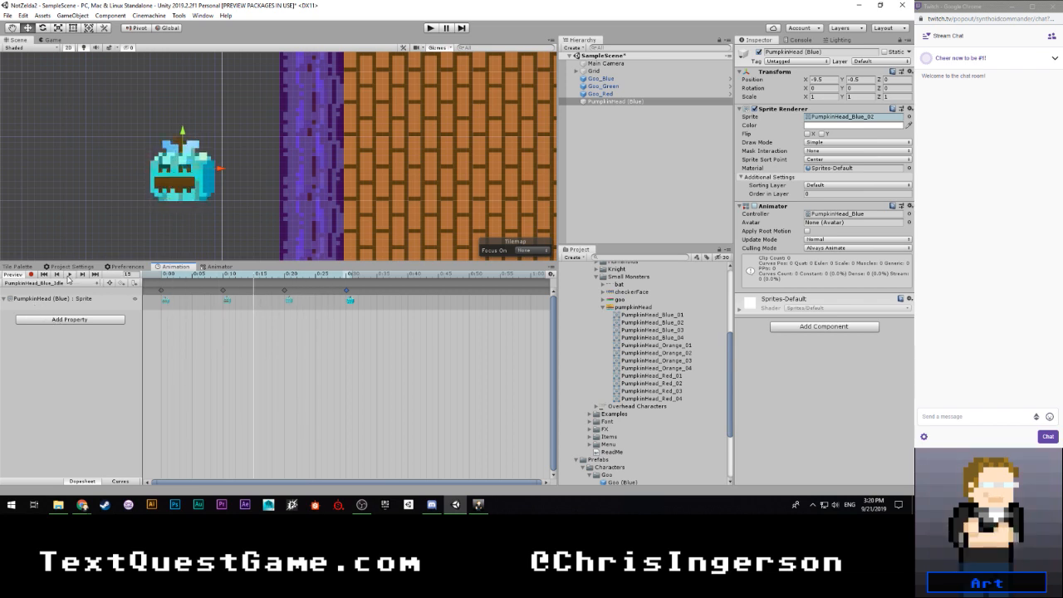
# - Try spacing the idle clip's last three keyframes out to 0:25, 0:45 and 1:00, and preview the slower playback
pyautogui.moveTo(349, 293); pyautogui.dragTo(531, 294)
pyautogui.moveTo(290, 293); pyautogui.dragTo(443, 296)
pyautogui.moveTo(222, 293); pyautogui.dragTo(315, 292)
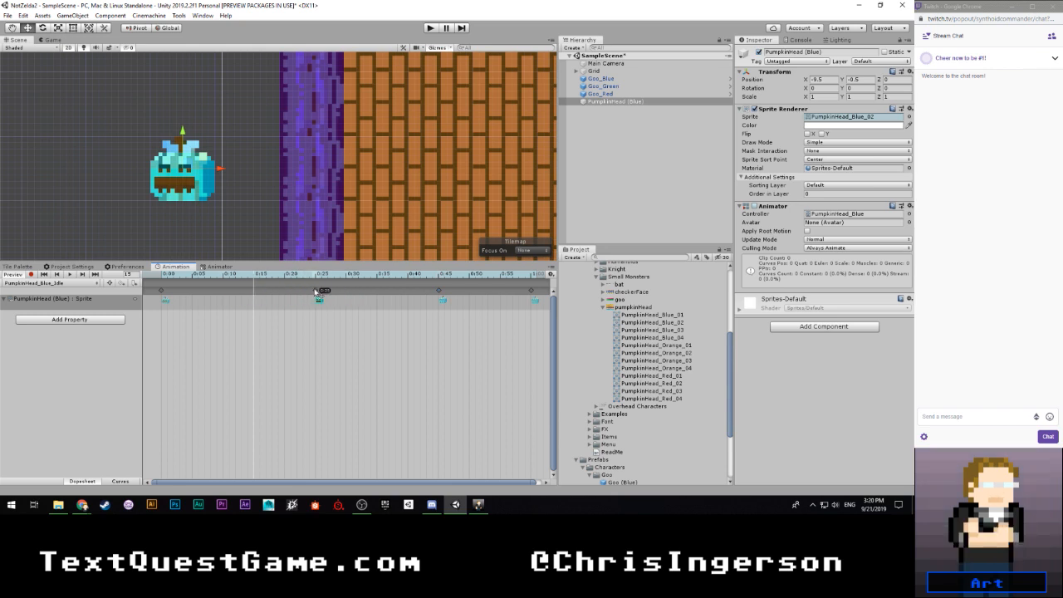
pyautogui.click(70, 275)
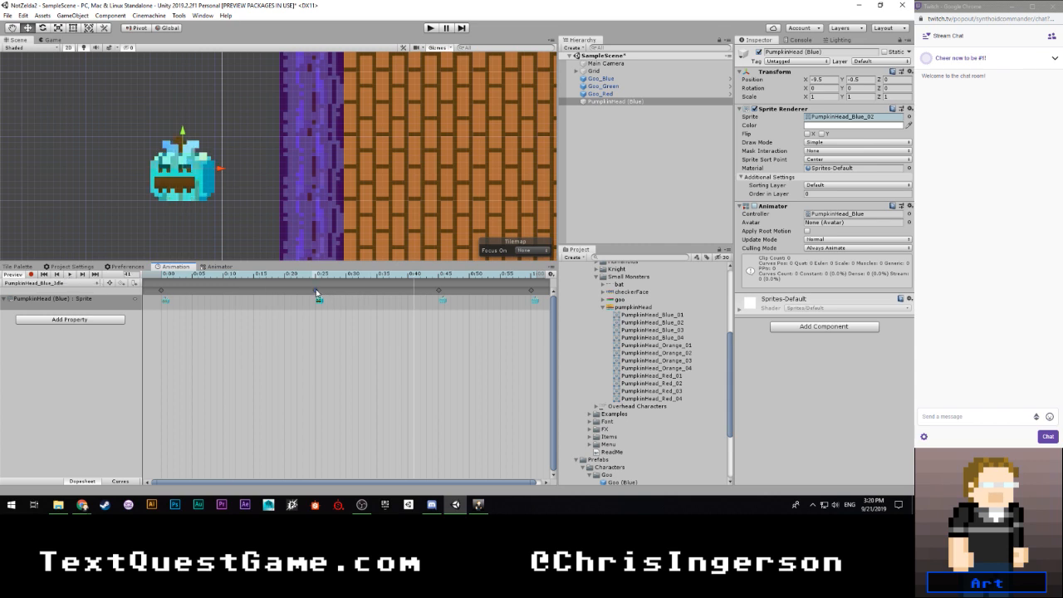
# - Retime the idle clip's second, third and fourth keyframes to 0:15, 0:30 and 0:45, and play the clip
pyautogui.moveTo(316, 290); pyautogui.dragTo(288, 291)
pyautogui.moveTo(440, 294); pyautogui.dragTo(410, 293)
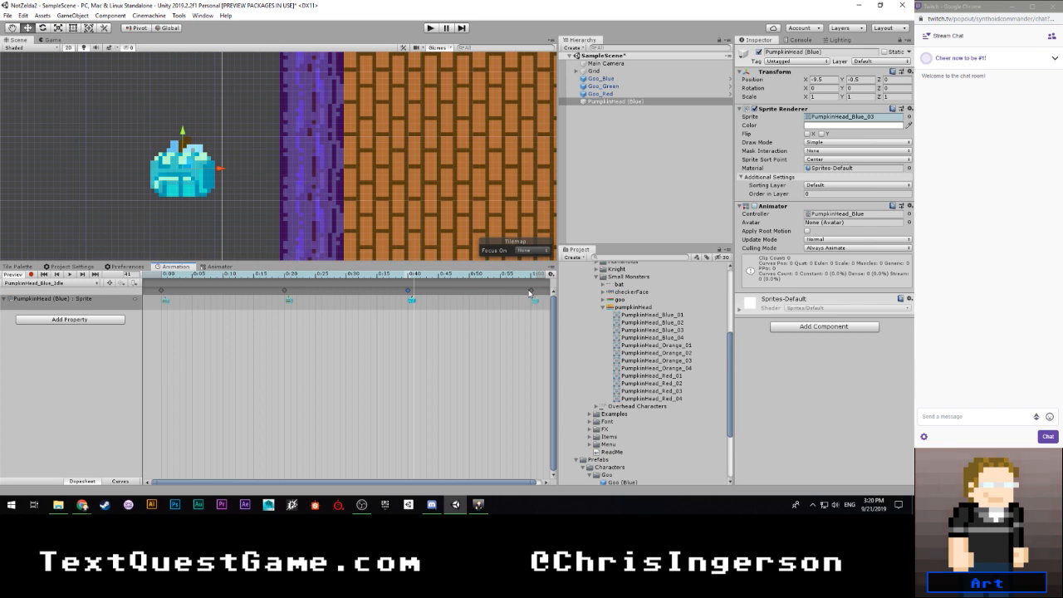
pyautogui.moveTo(288, 293); pyautogui.dragTo(258, 293)
pyautogui.moveTo(407, 291); pyautogui.dragTo(350, 294)
pyautogui.moveTo(531, 290); pyautogui.dragTo(446, 293)
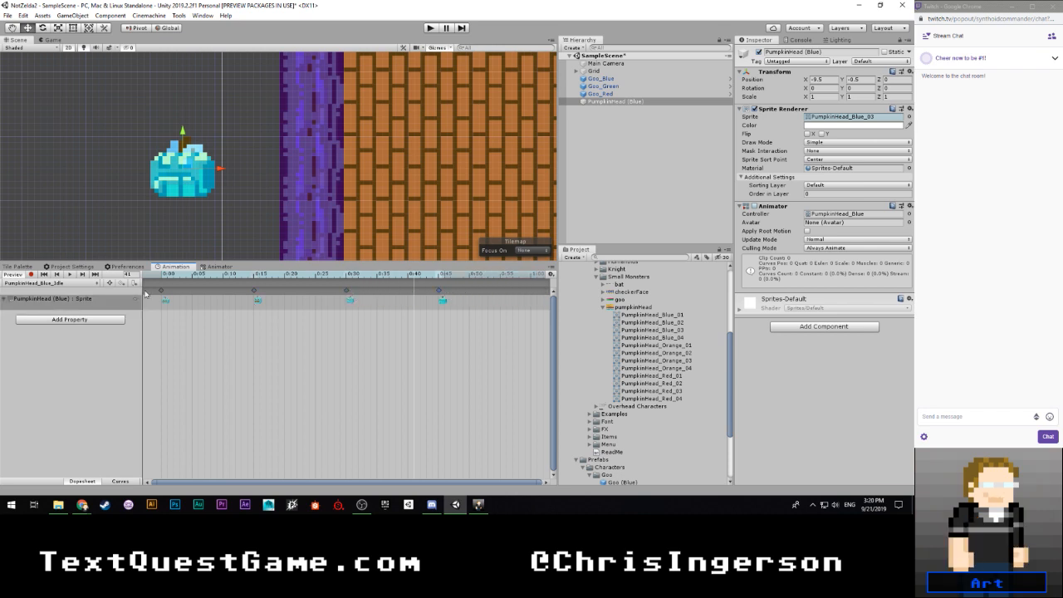
pyautogui.click(69, 275)
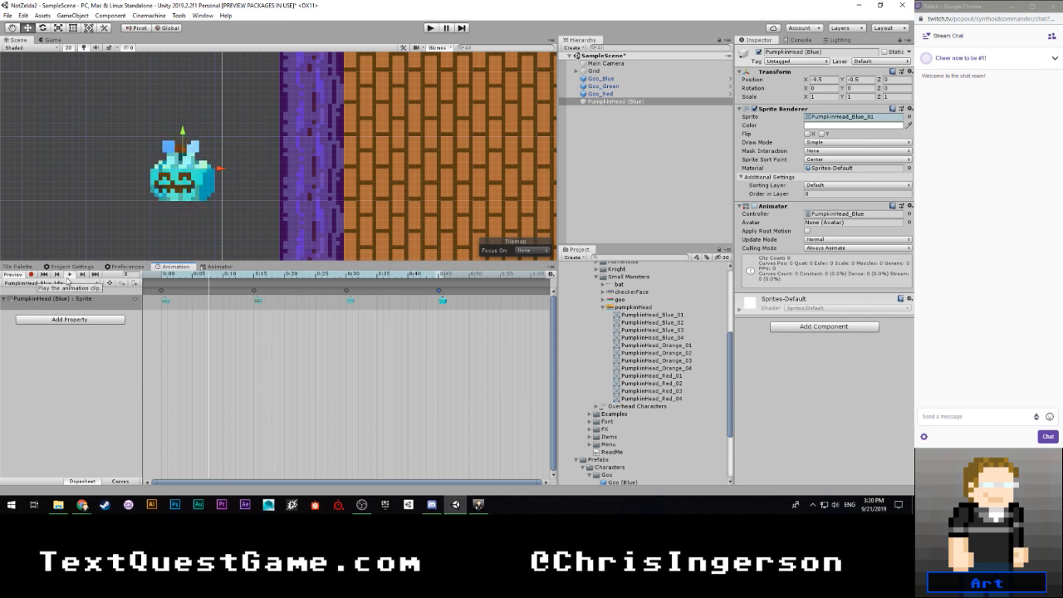
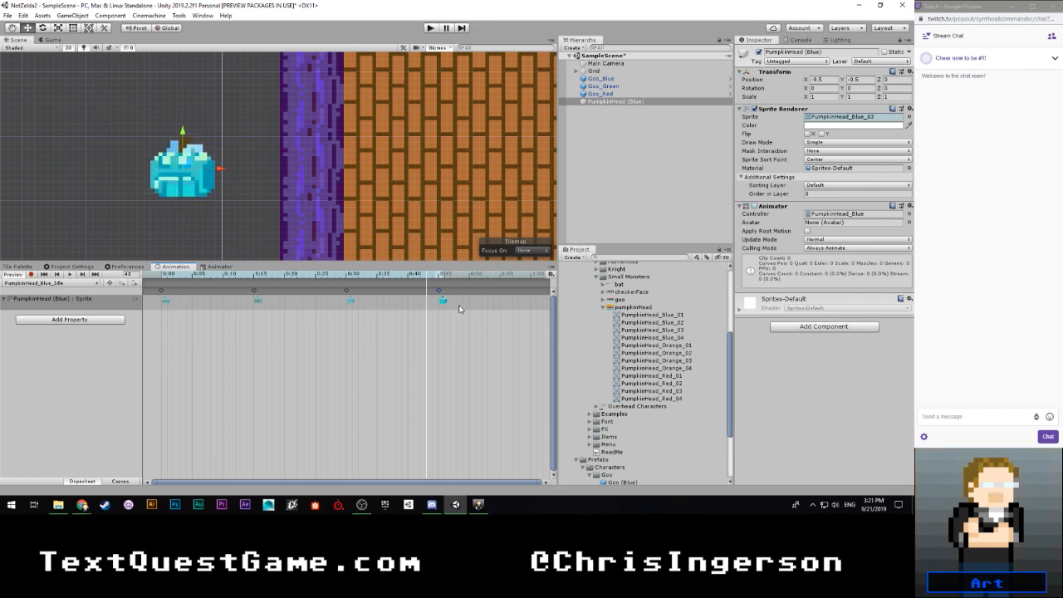
# - Add sprite PumpkinHead_Blue_01 as a fifth keyframe at 1:00 in the idle clip and play the clip
pyautogui.moveTo(443, 275); pyautogui.dragTo(532, 281)
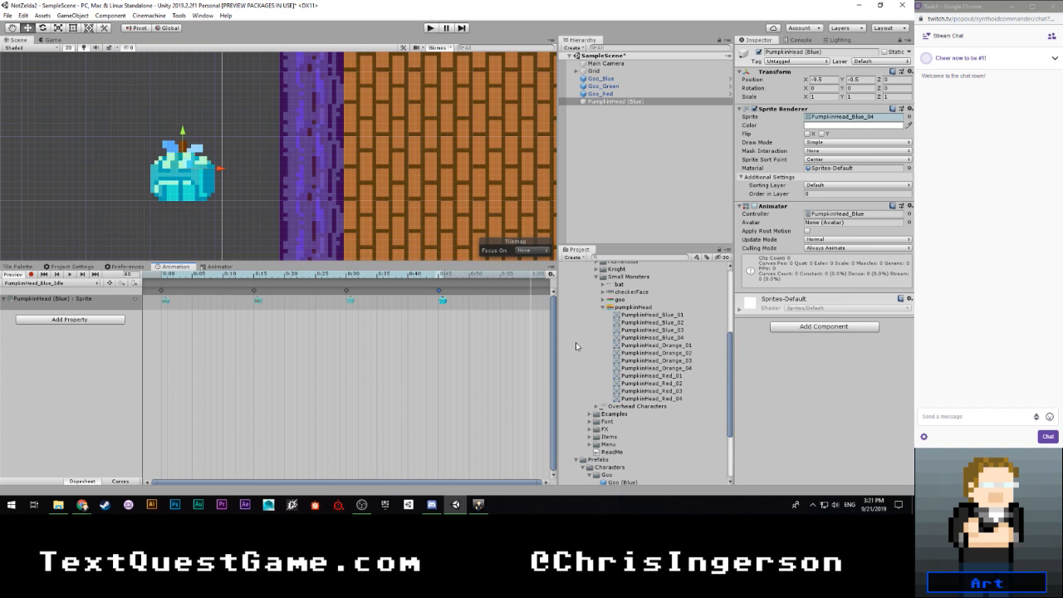
pyautogui.moveTo(653, 315); pyautogui.dragTo(536, 300)
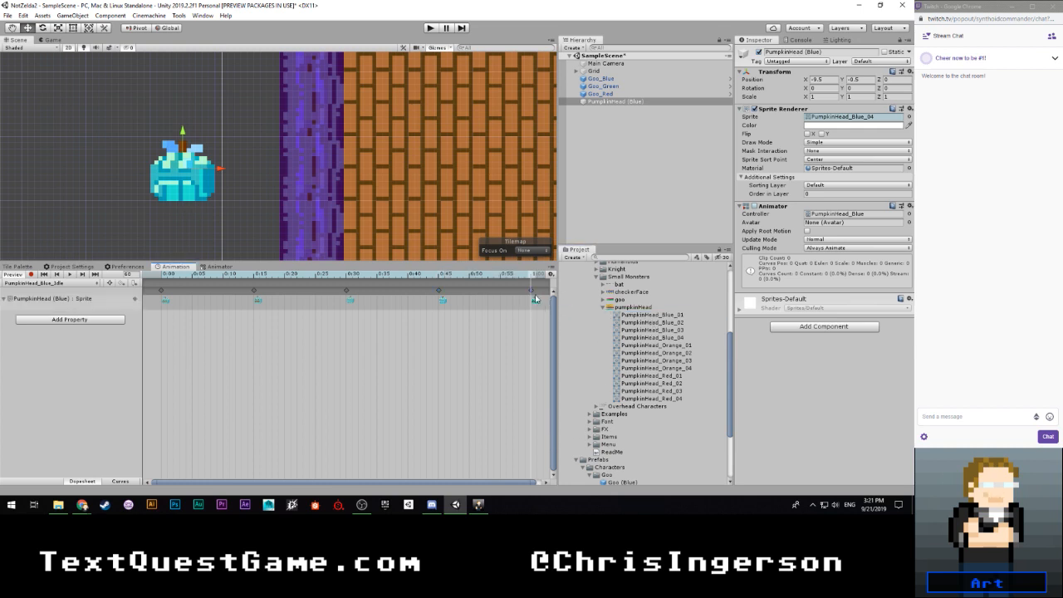
pyautogui.click(70, 275)
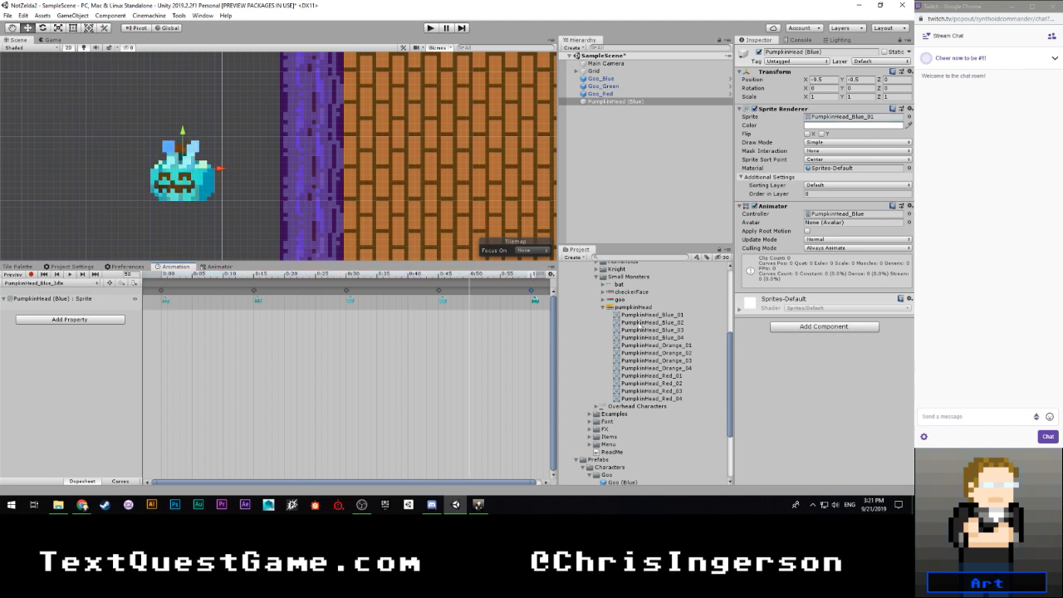
# - Move the PumpkinHead_Blue_Idle clip into the Blue folder under Animations/Pumpkin Head and collapse the expanded Blue folders
pyautogui.scroll(6, 605, 322)
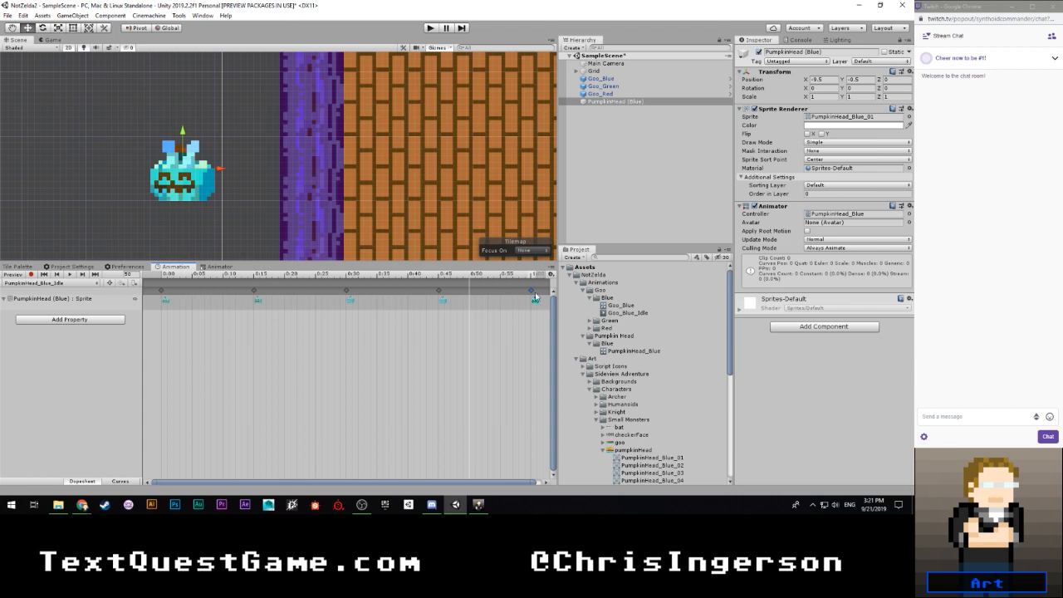
pyautogui.click(589, 297)
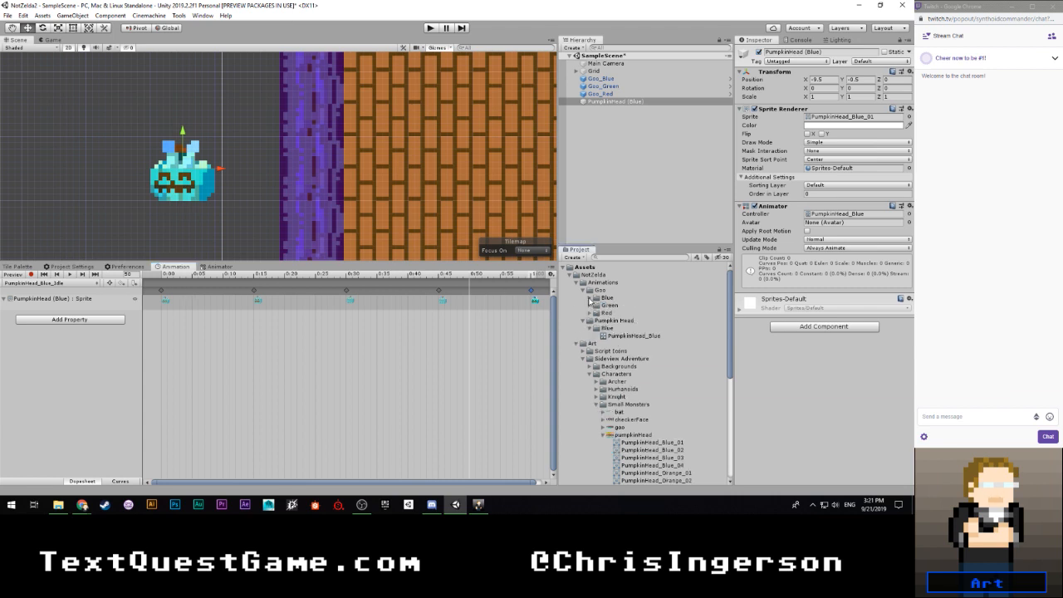
pyautogui.scroll(-8, 615, 328)
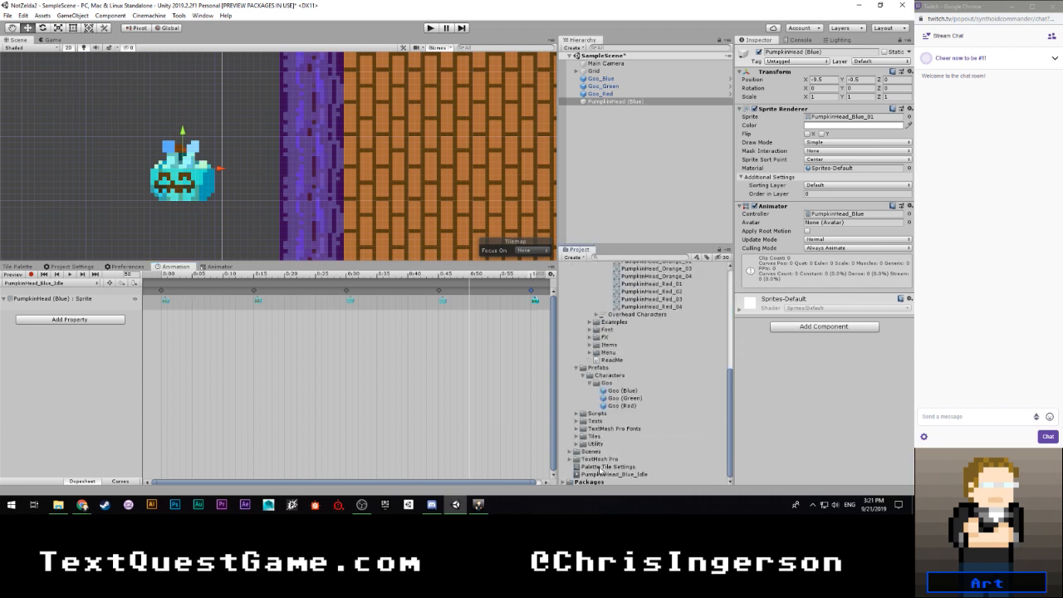
pyautogui.moveTo(621, 475); pyautogui.dragTo(623, 334)
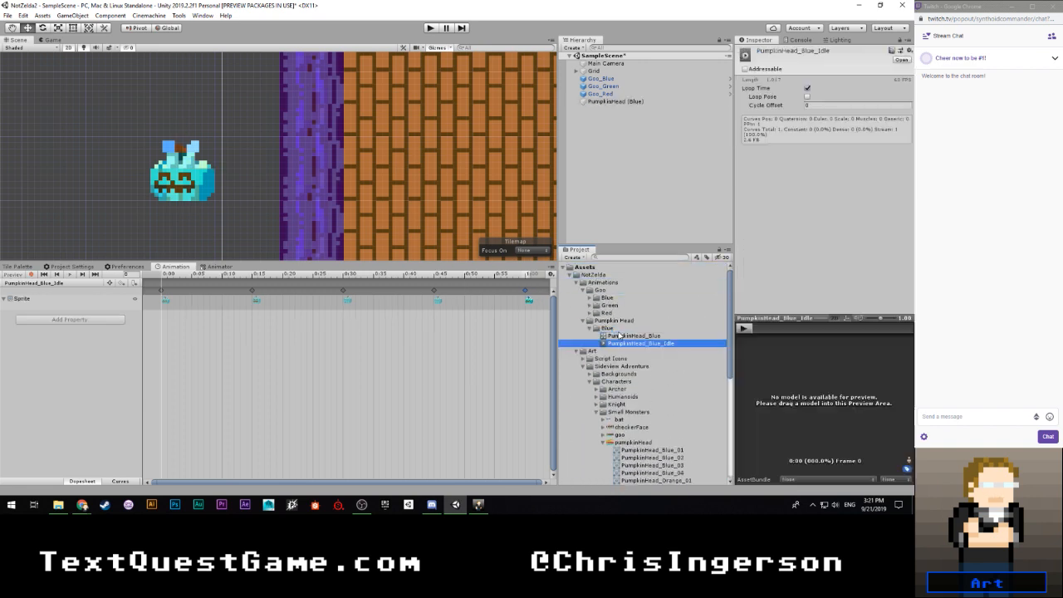
pyautogui.click(614, 329)
pyautogui.click(590, 298)
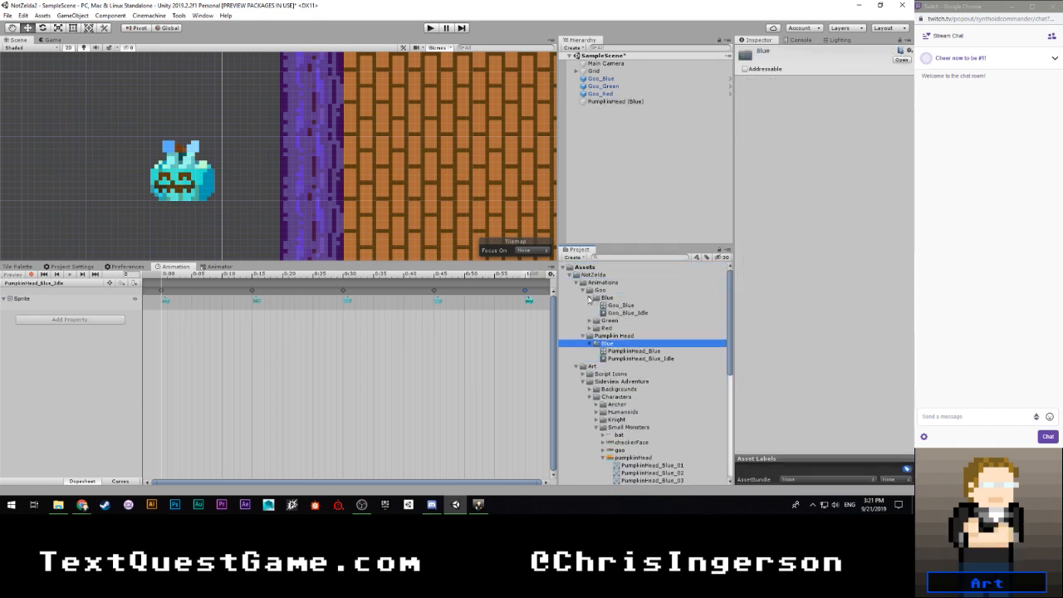
pyautogui.click(590, 298)
pyautogui.click(595, 329)
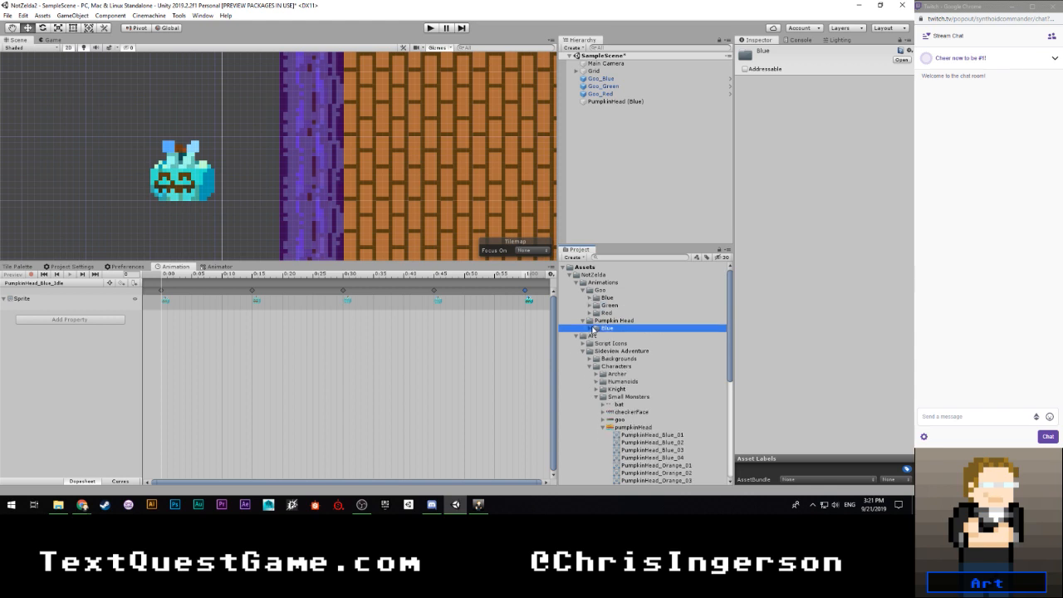
pyautogui.click(595, 329)
pyautogui.click(595, 329)
# - Create a subfolder named Orange in the Pumpkin Head animations folder
pyautogui.rightClick(596, 322)
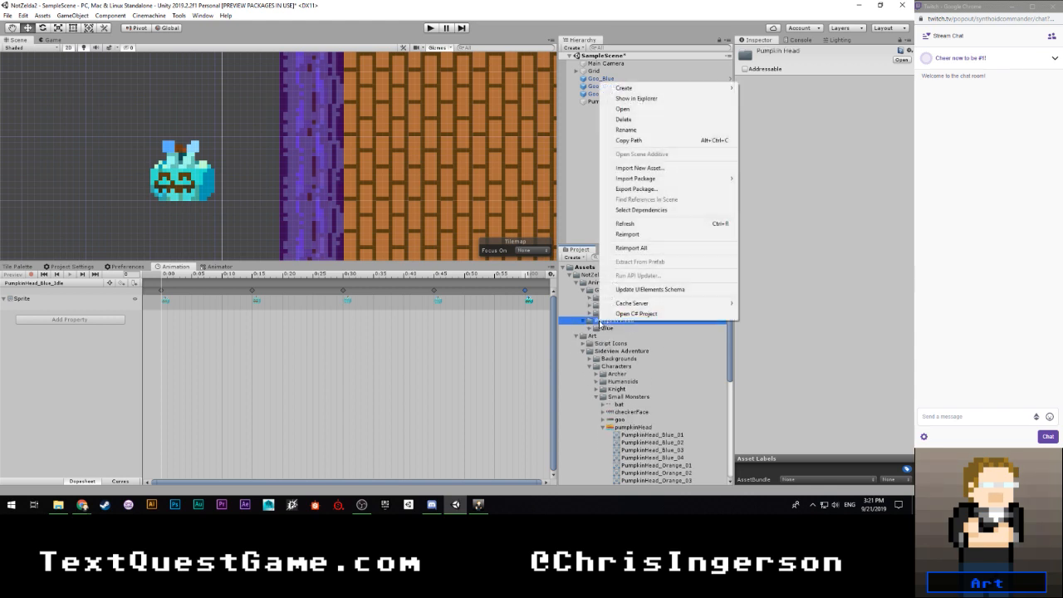
pyautogui.moveTo(625, 90)
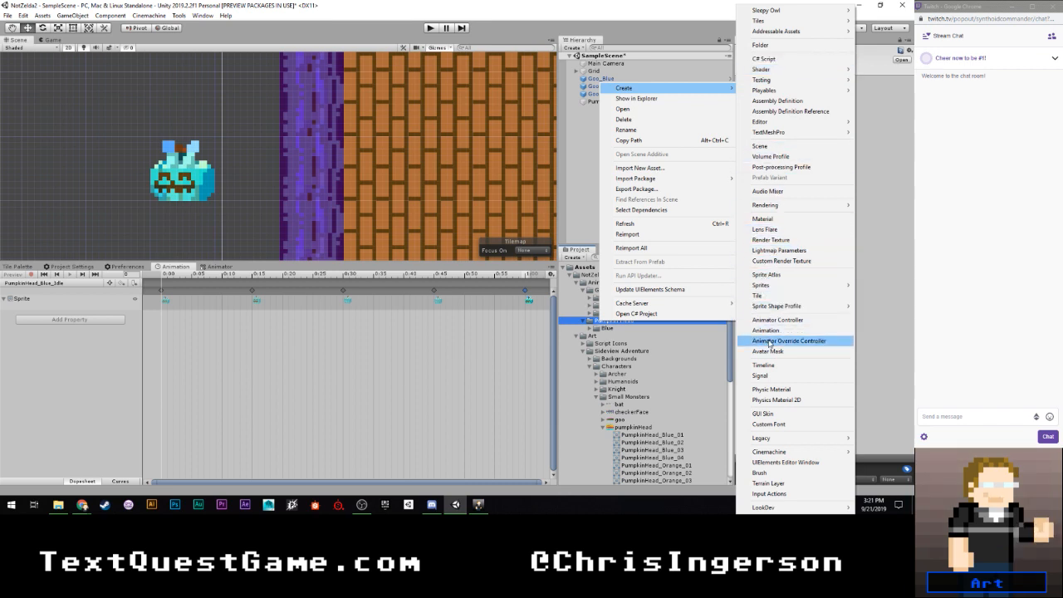
pyautogui.click(764, 46)
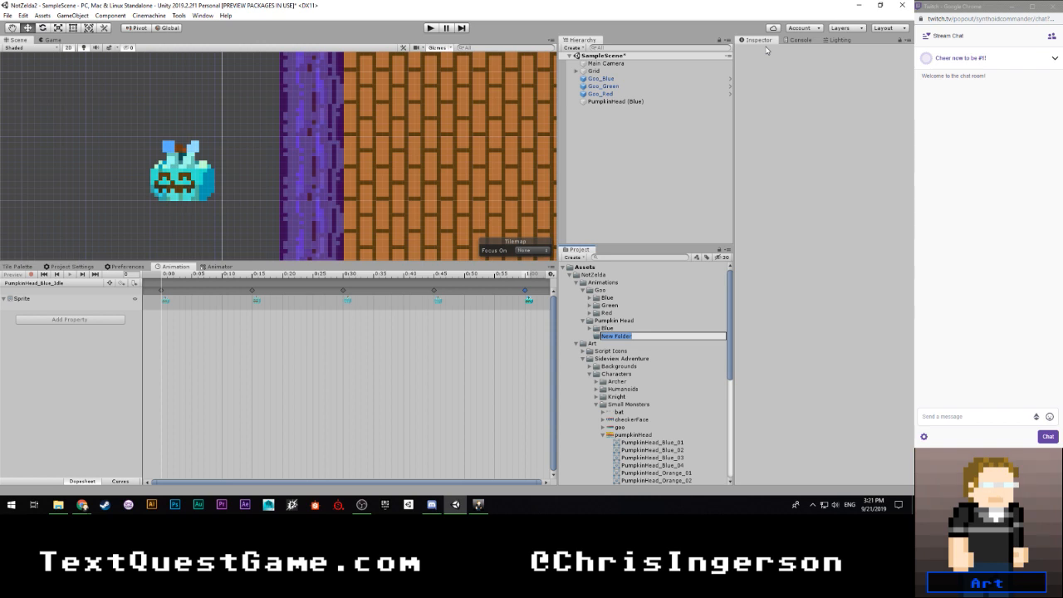
pyautogui.write('Red')
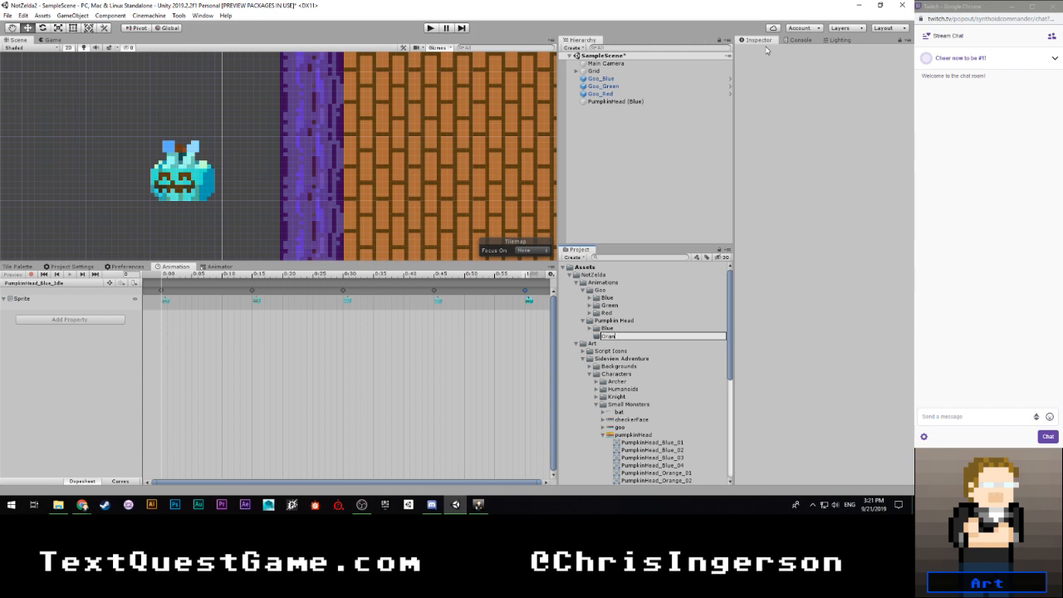
pyautogui.press('Return')
# - Create an animator override controller named PumpkinHead_Orange in the Orange folder and set its base controller to PumpkinHead_Blue
pyautogui.scroll(-5, 652, 395)
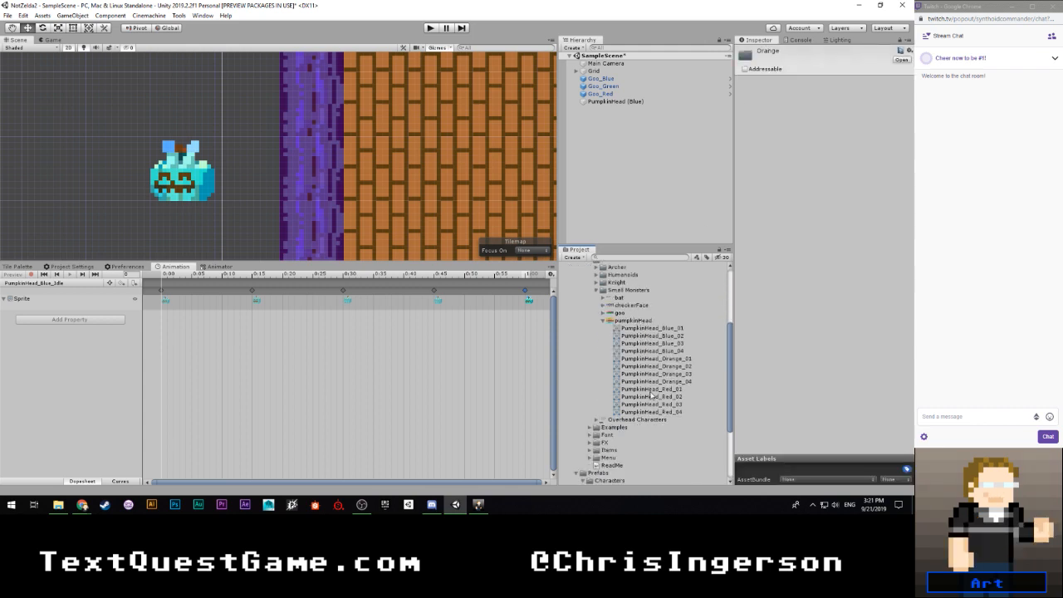
pyautogui.click(653, 397)
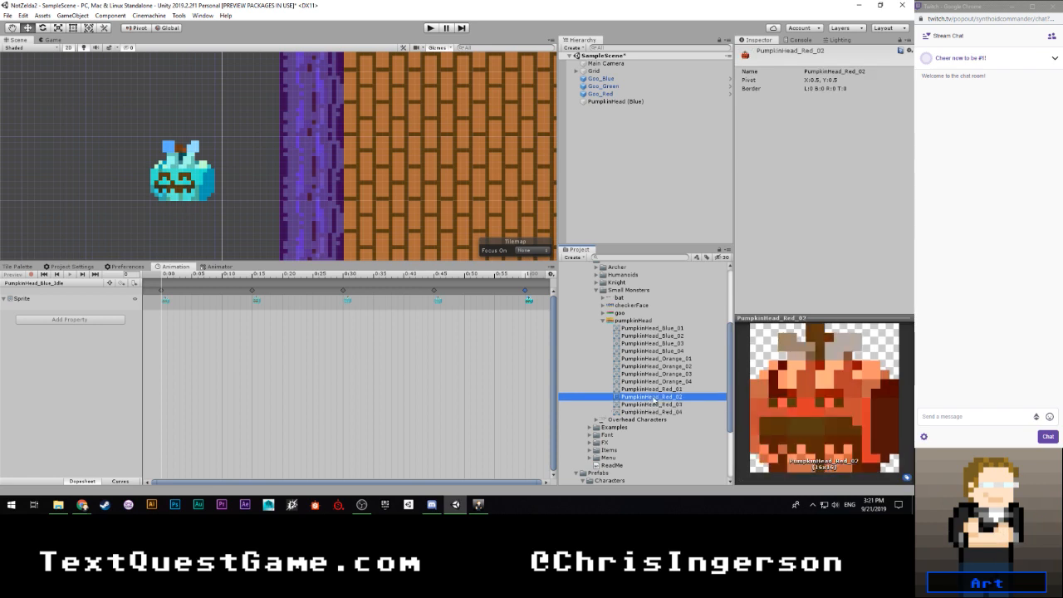
pyautogui.scroll(3, 640, 320)
pyautogui.scroll(3, 637, 313)
pyautogui.click(611, 335)
pyautogui.rightClick(611, 336)
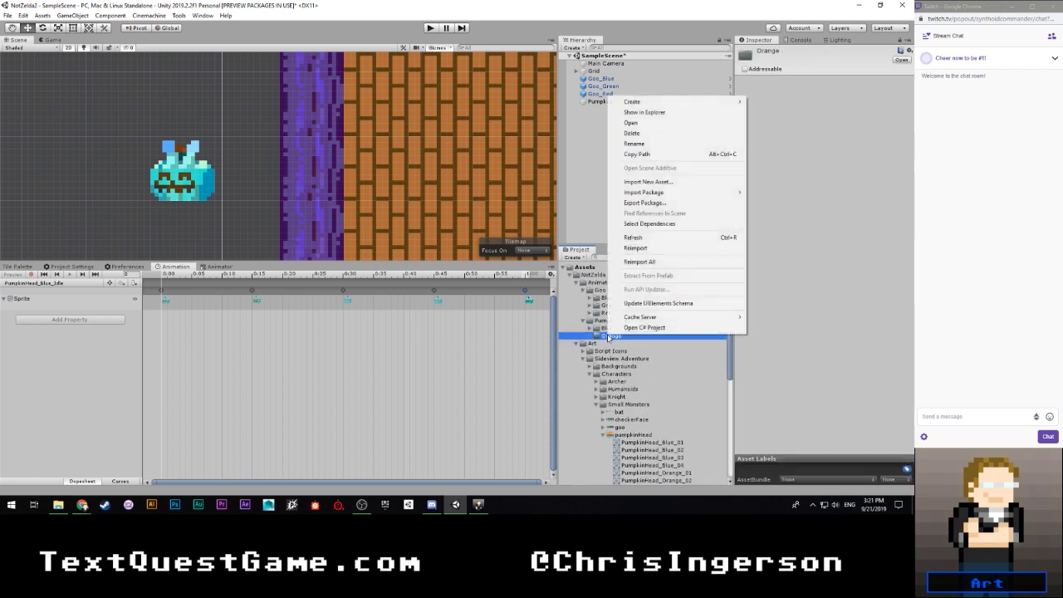
pyautogui.moveTo(640, 106)
pyautogui.click(798, 340)
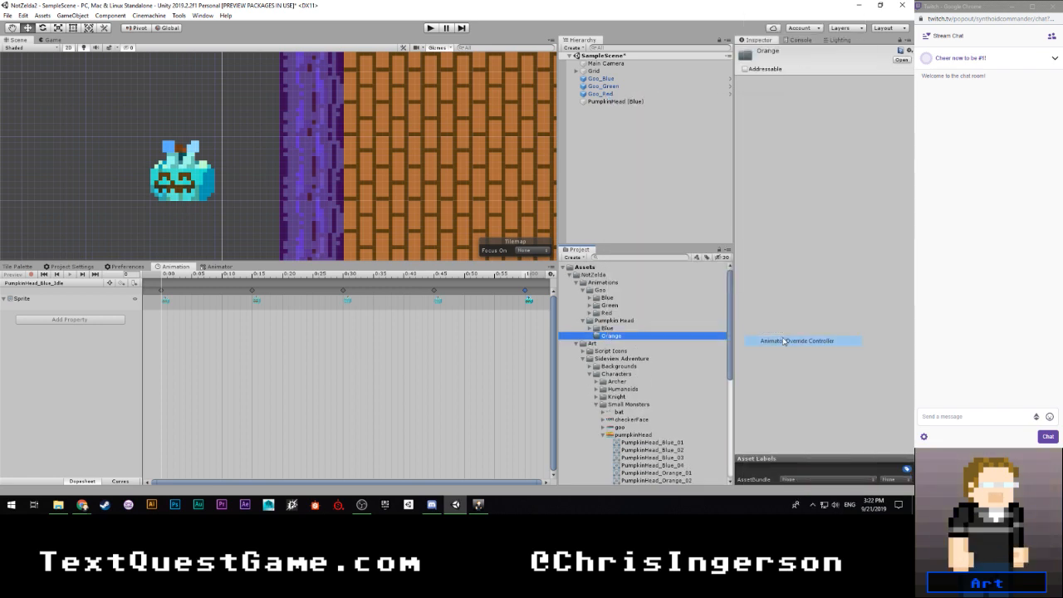
pyautogui.write('Pu')
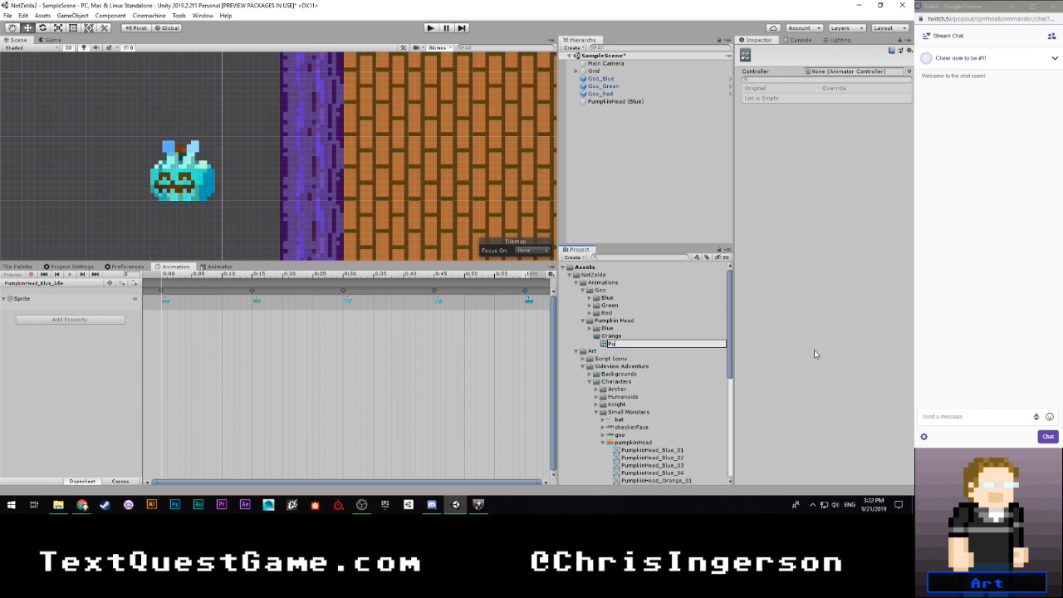
pyautogui.write('mpkinHead_Orange')
pyautogui.press('Return')
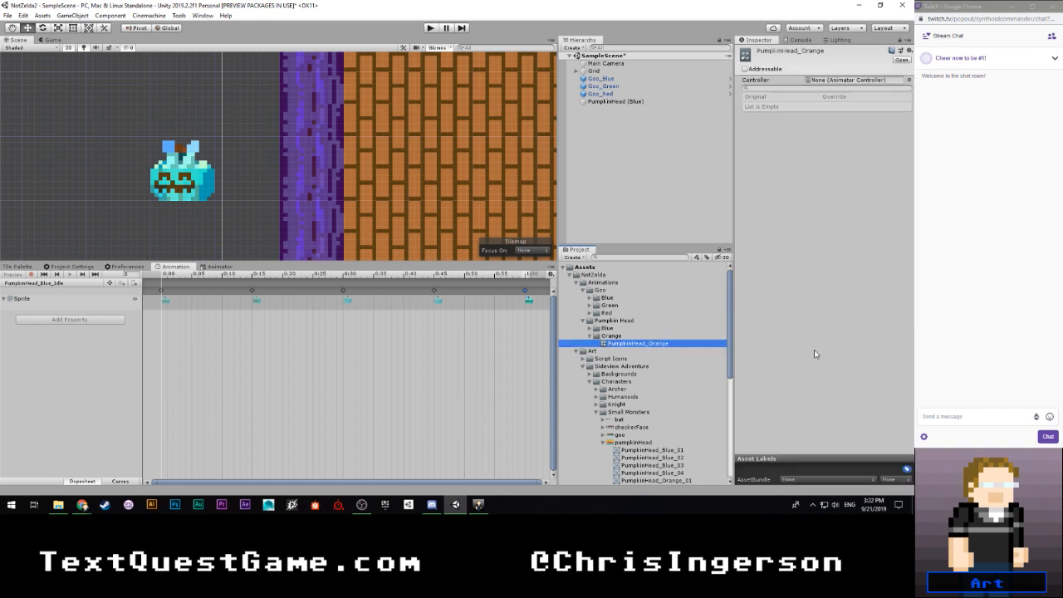
pyautogui.click(589, 329)
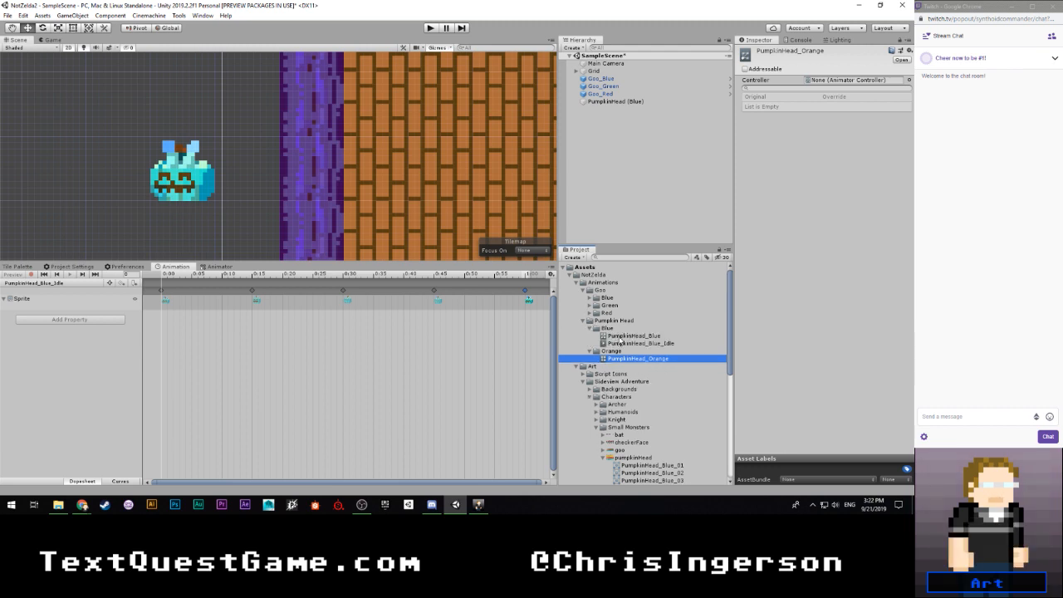
pyautogui.moveTo(634, 335); pyautogui.dragTo(835, 80)
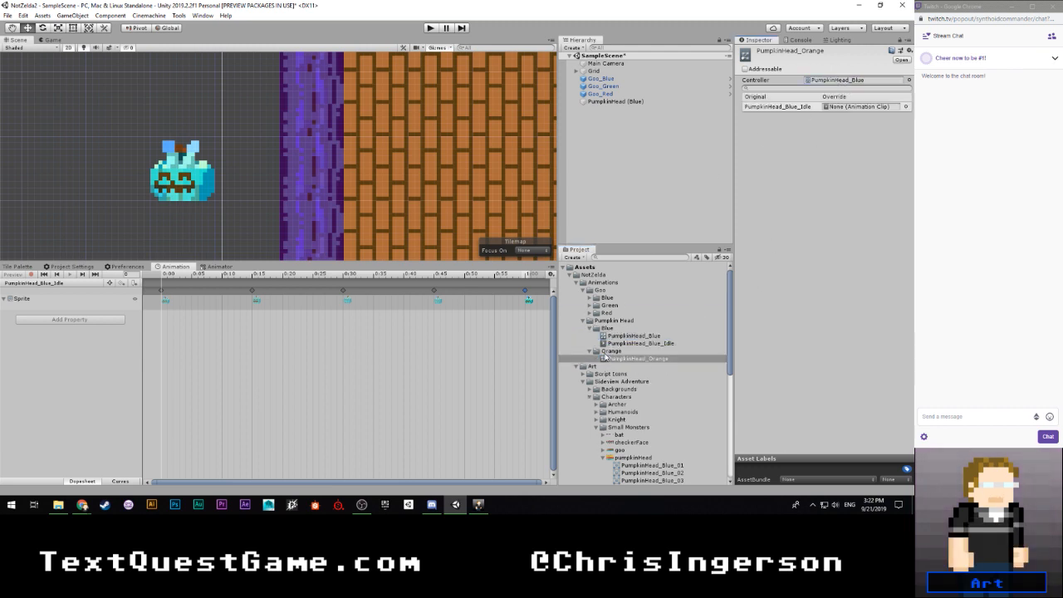
# - Place PumpkinHead (Blue) on top of the leftmost vase at X -5.5, Y -2.5, with its order in layer set to 3
pyautogui.click(617, 103)
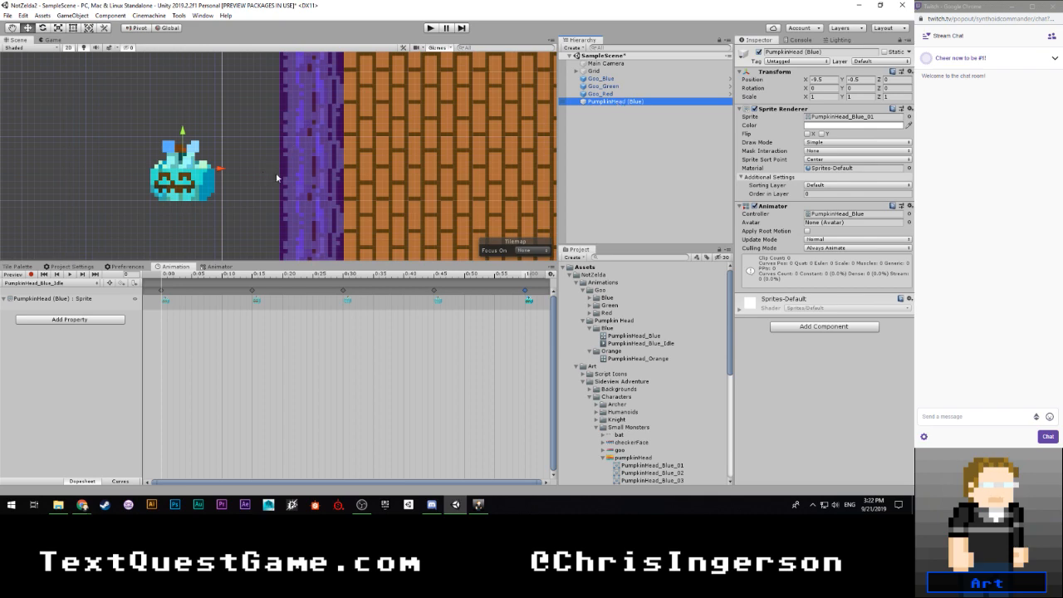
pyautogui.scroll(-5, 299, 173)
pyautogui.moveTo(283, 118); pyautogui.dragTo(221, 154, button='middle')
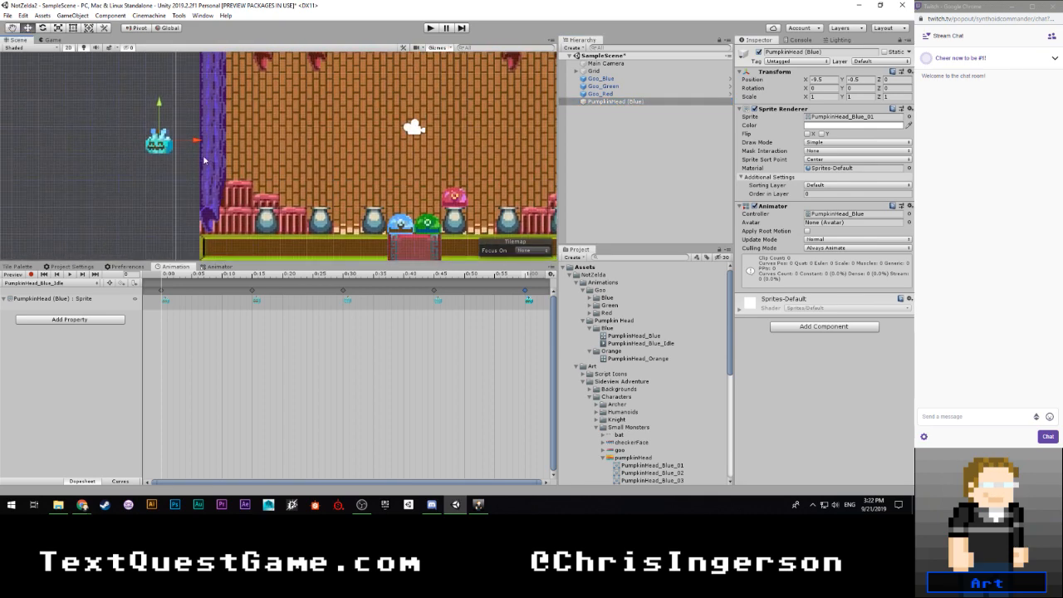
pyautogui.moveTo(196, 142); pyautogui.dragTo(301, 138)
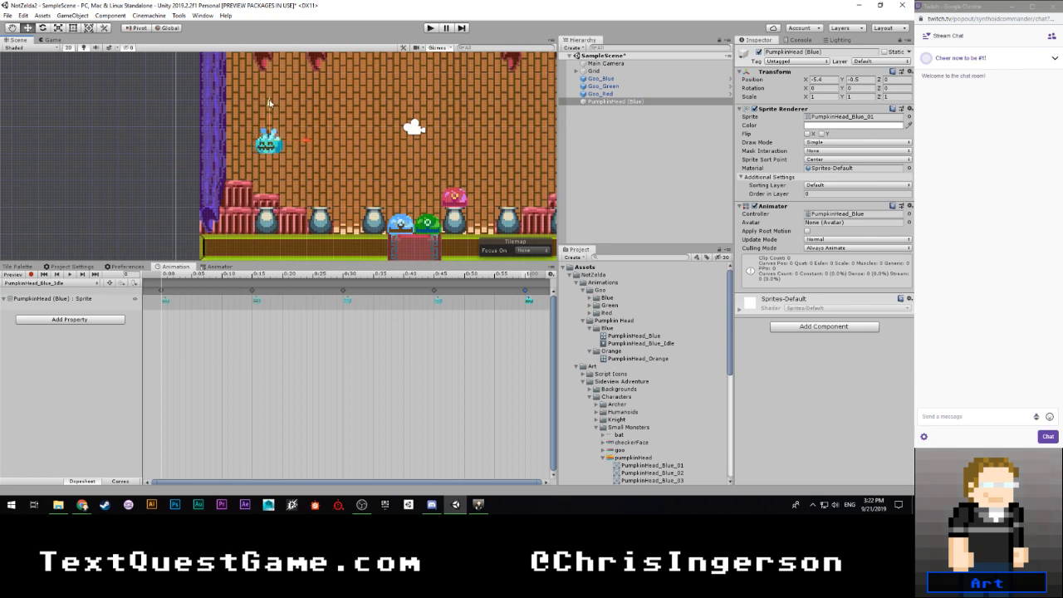
pyautogui.moveTo(268, 103); pyautogui.dragTo(269, 155)
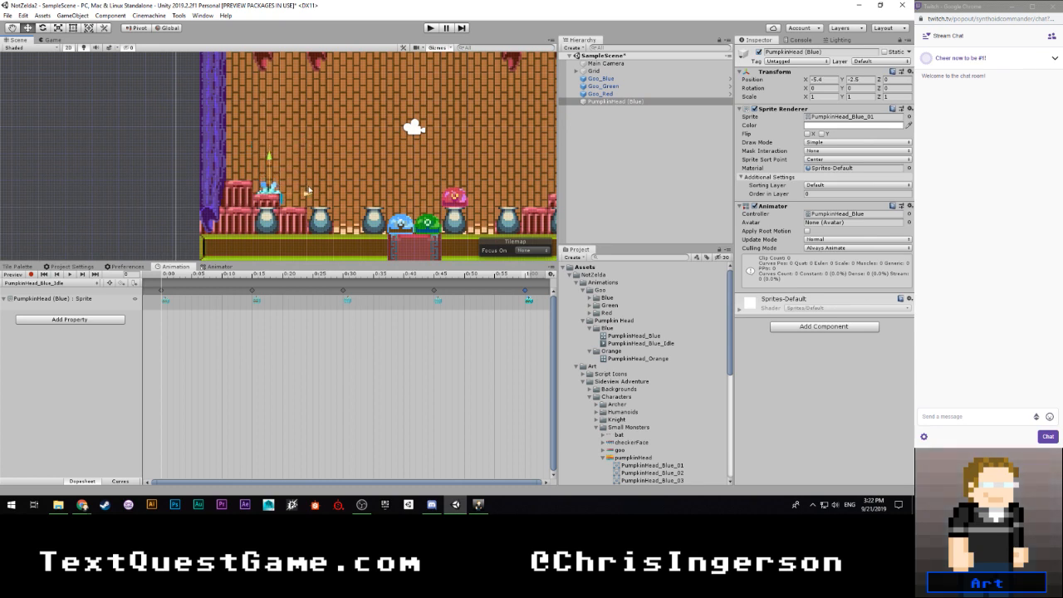
pyautogui.moveTo(308, 191); pyautogui.dragTo(331, 194)
pyautogui.click(824, 195)
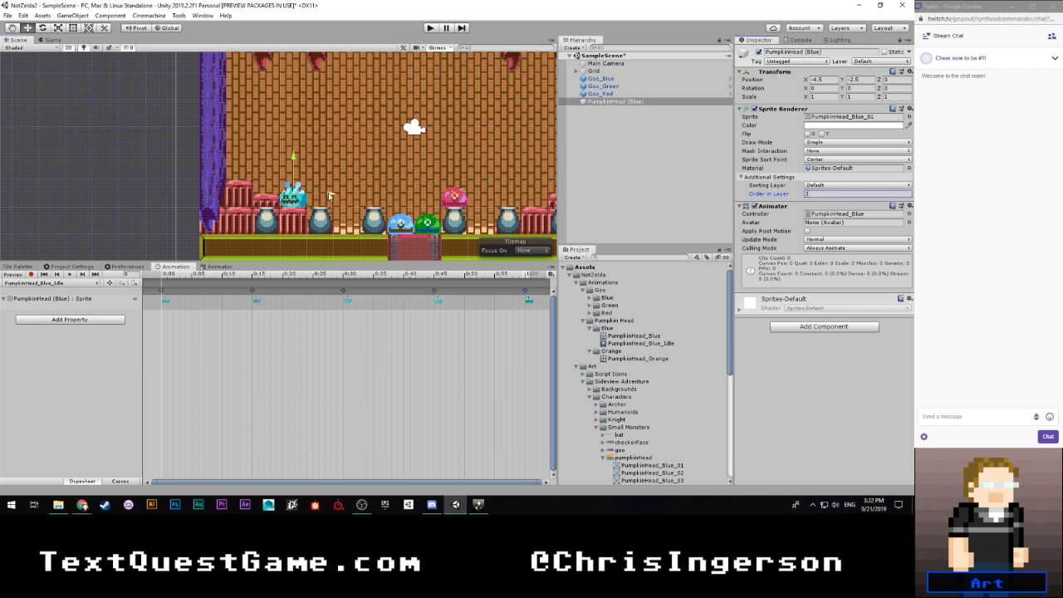
pyautogui.moveTo(329, 194); pyautogui.dragTo(296, 206)
pyautogui.scroll(8, 285, 217)
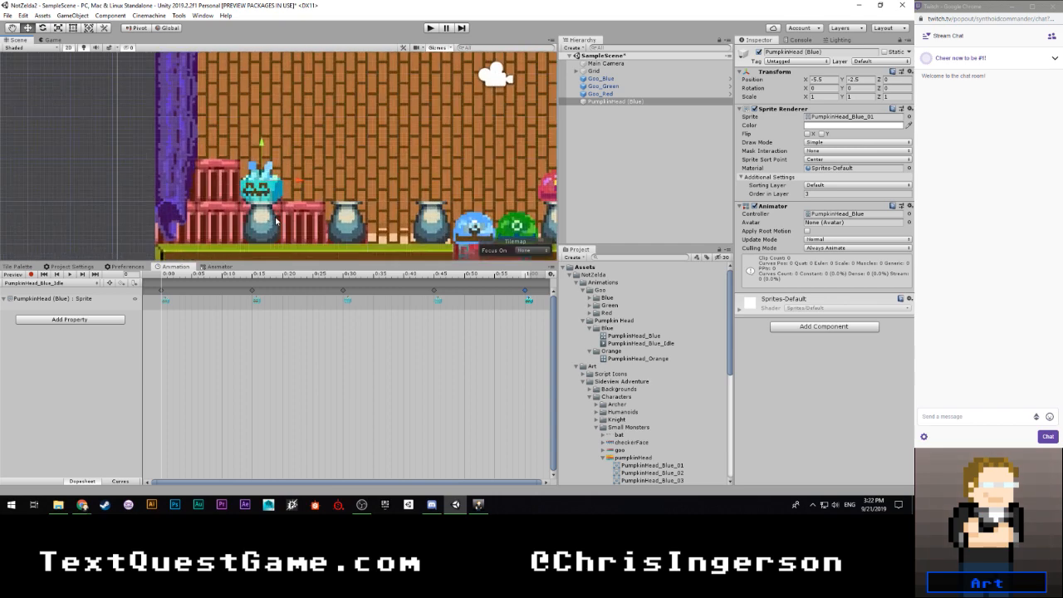
pyautogui.scroll(-5, 286, 216)
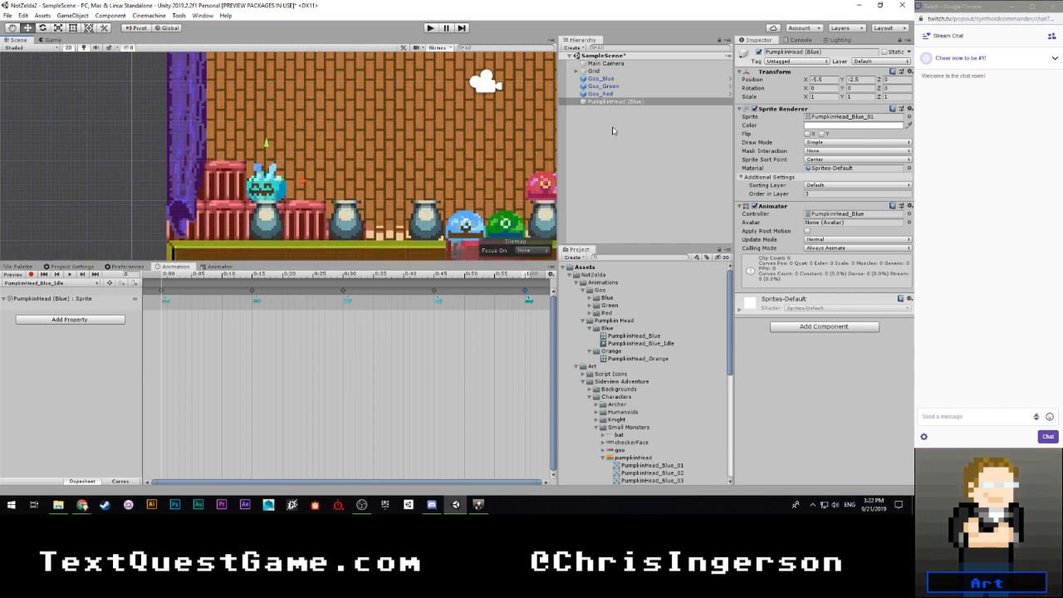
# - Duplicate PumpkinHead (Blue), move the copy onto the second vase at X -3.5, and rename it PumpkinHead (Orange)
pyautogui.click(611, 101)
pyautogui.hotkey('ctrl', 'd')
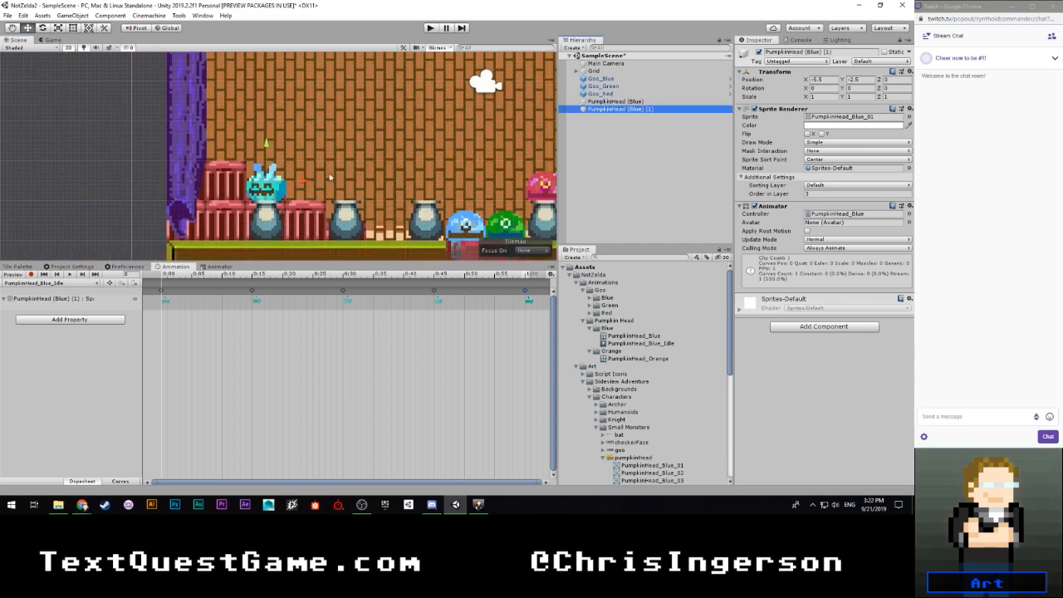
pyautogui.moveTo(302, 182); pyautogui.dragTo(382, 187)
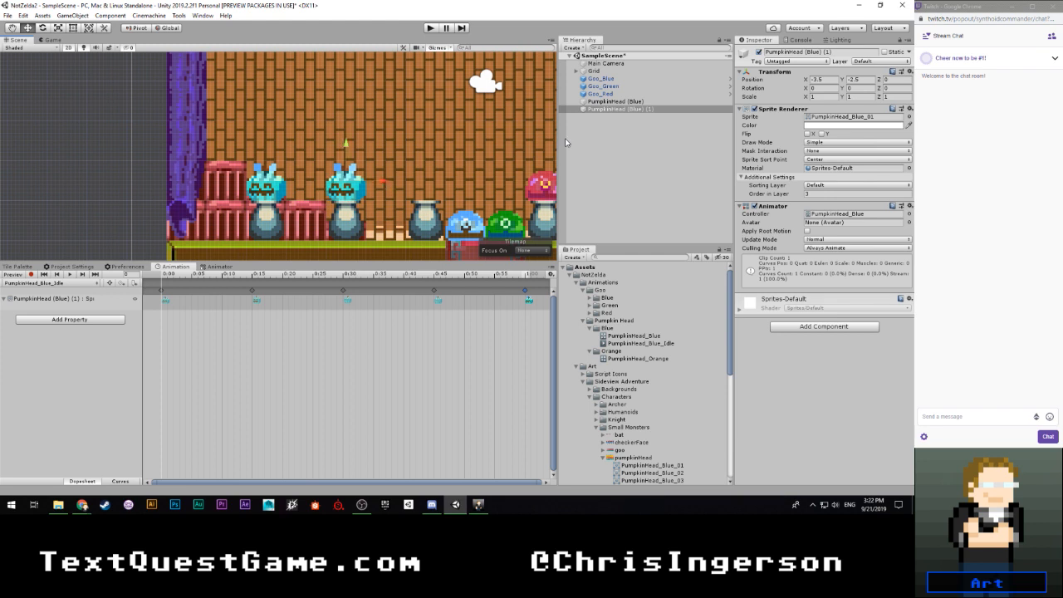
pyautogui.click(648, 110)
pyautogui.click(652, 110)
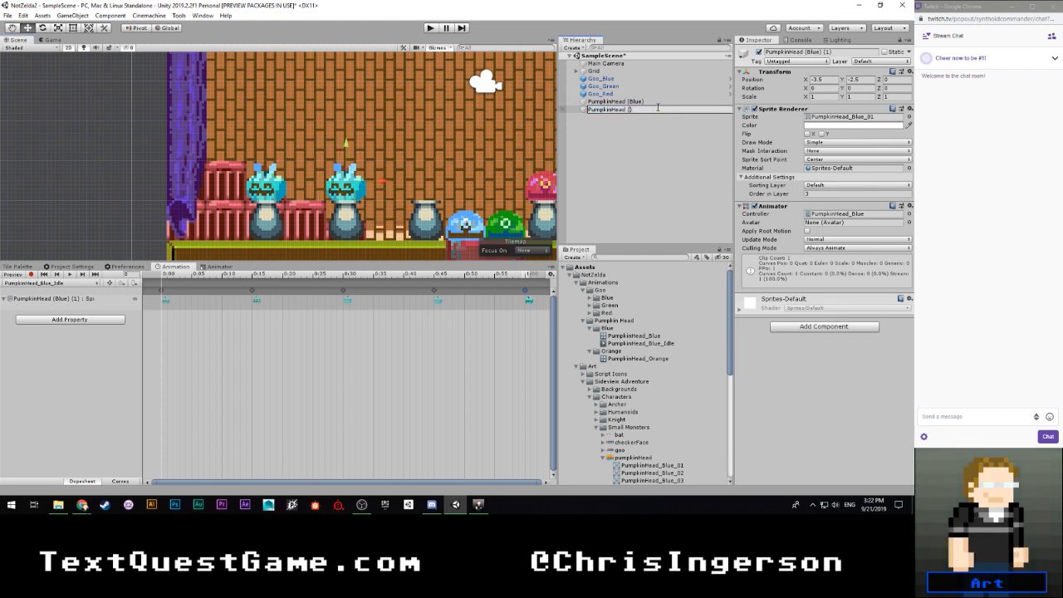
pyautogui.press('Return')
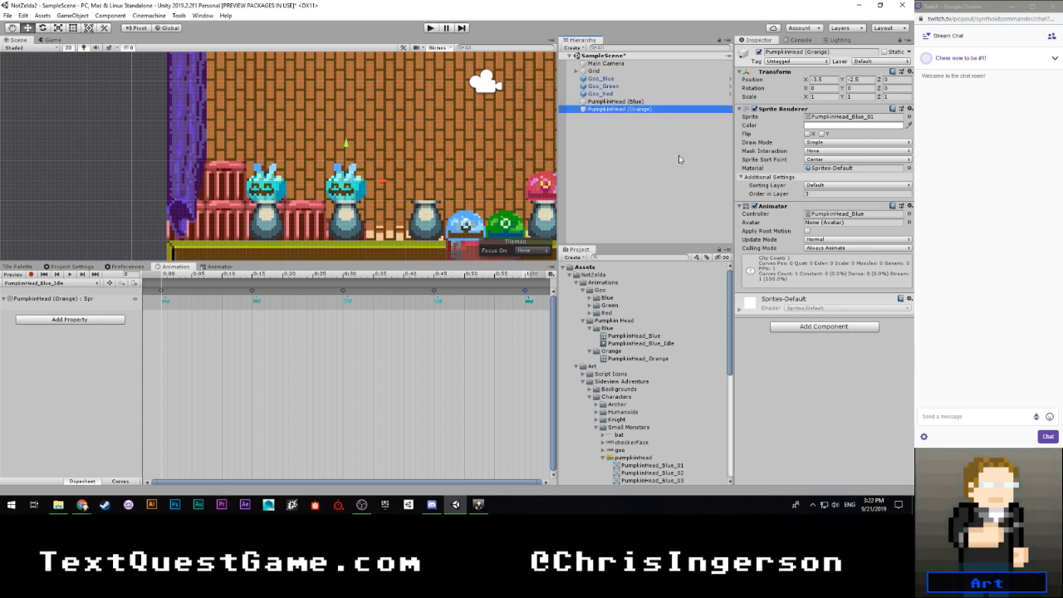
# - Assign the PumpkinHead_Orange controller and the PumpkinHead_Orange_01 sprite to PumpkinHead (Orange)
pyautogui.moveTo(653, 358); pyautogui.dragTo(823, 219)
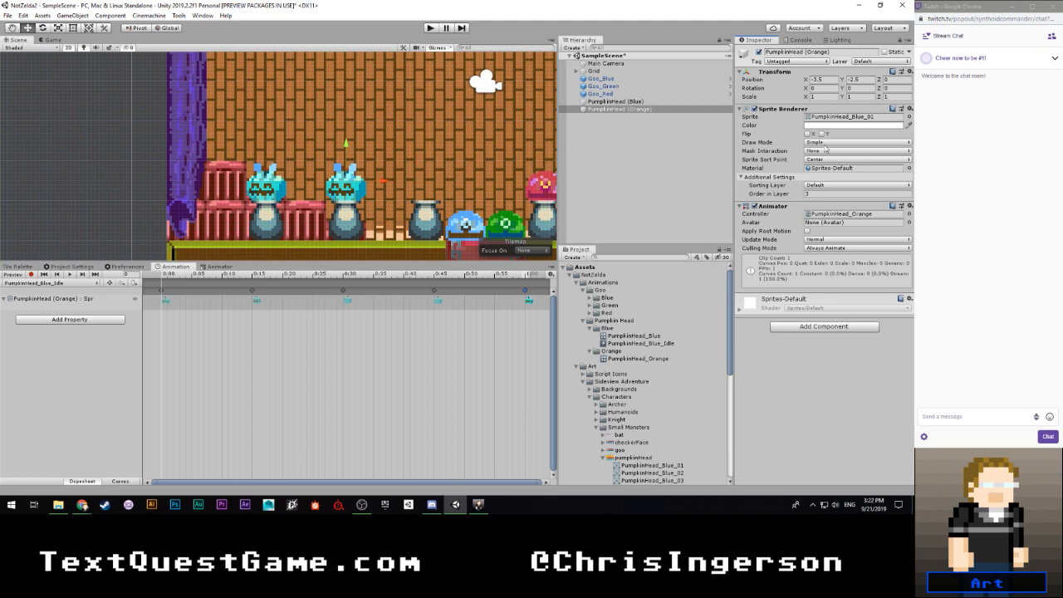
pyautogui.click(847, 116)
pyautogui.scroll(-3, 650, 427)
pyautogui.moveTo(656, 410); pyautogui.dragTo(821, 122)
pyautogui.scroll(1, 616, 326)
pyautogui.rightClick(613, 295)
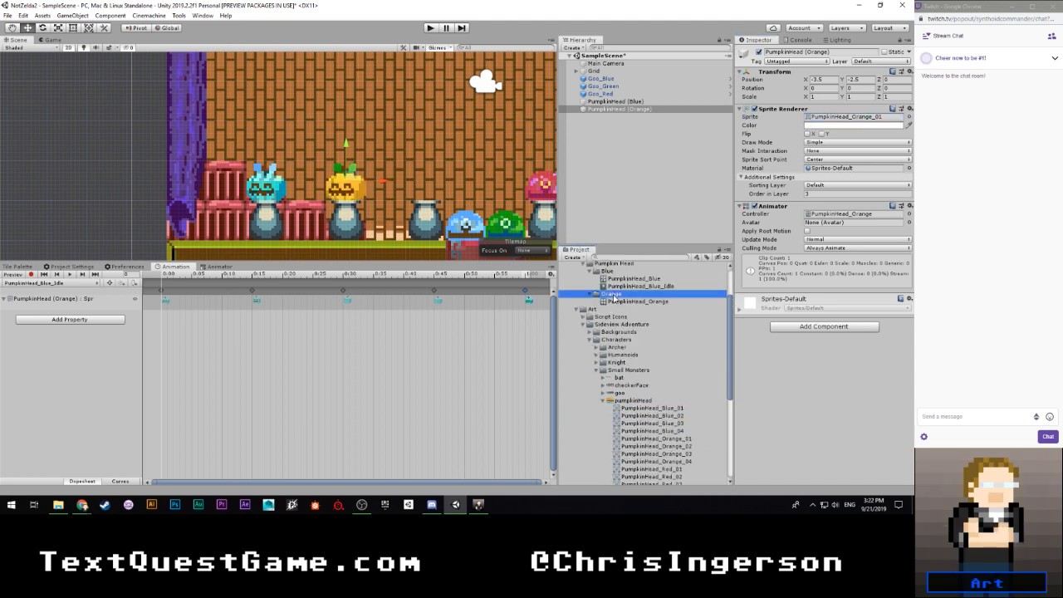
pyautogui.moveTo(644, 64)
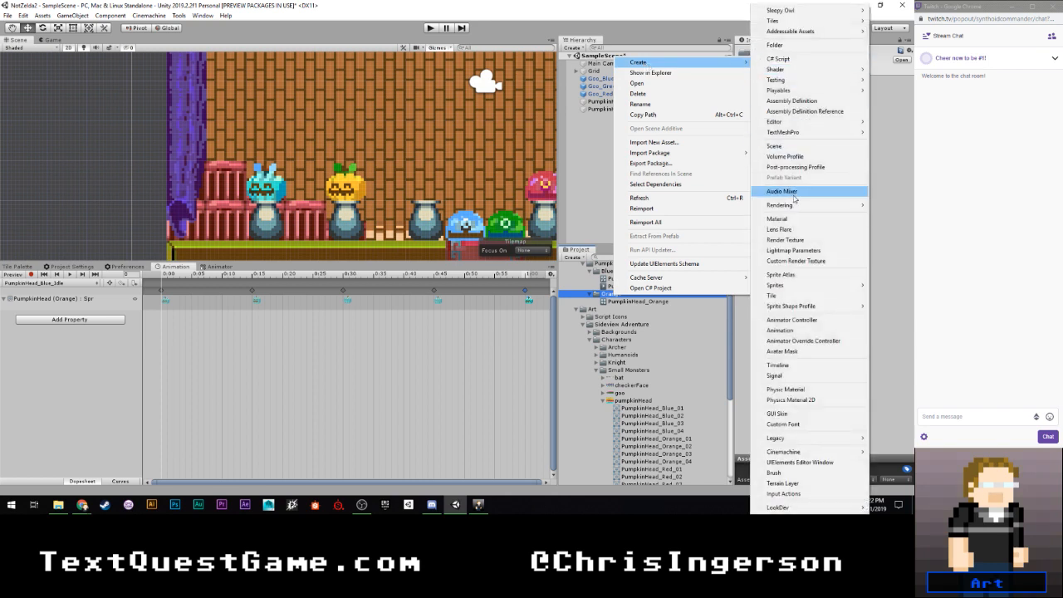
pyautogui.moveTo(795, 286)
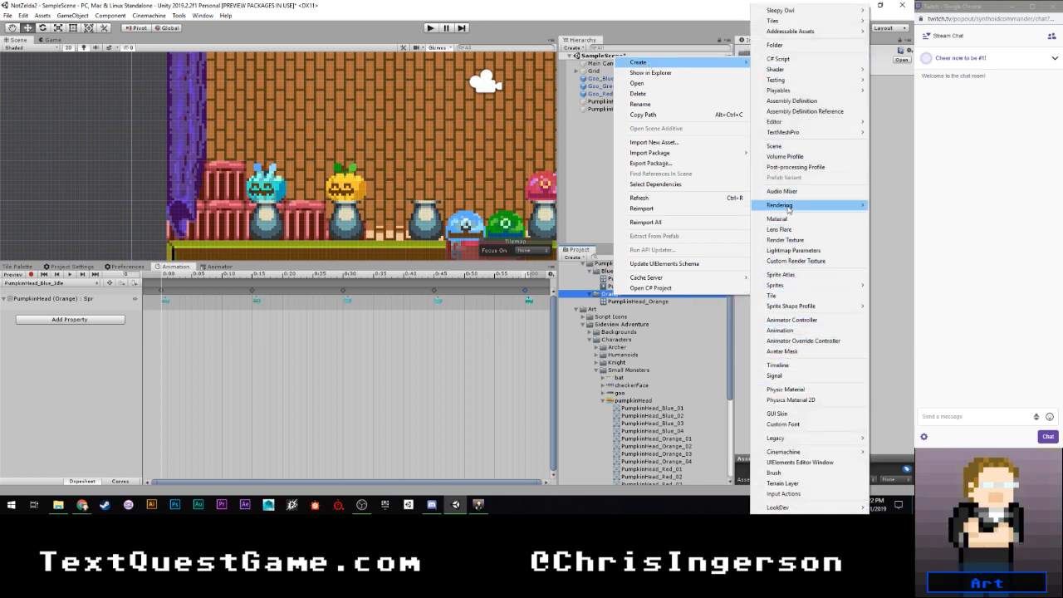
pyautogui.click(791, 332)
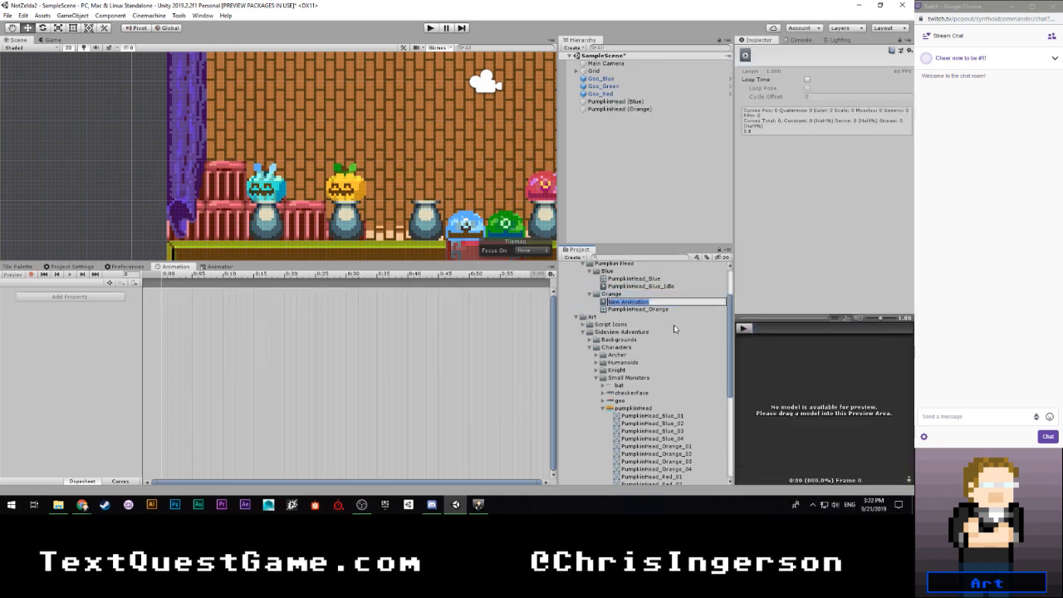
pyautogui.write('Pumpkin')
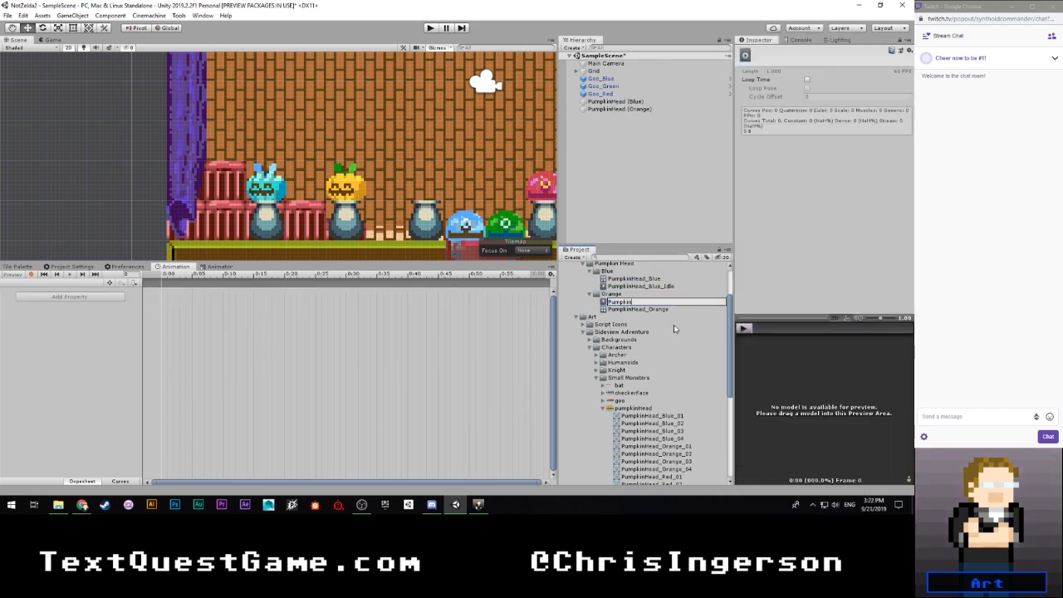
pyautogui.write('Head')
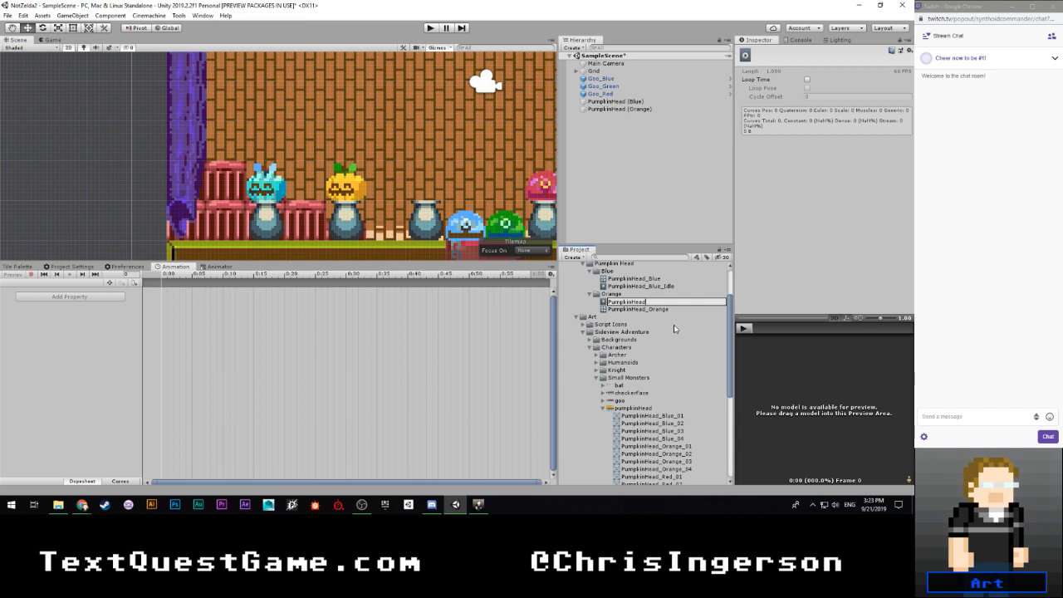
pyautogui.press('Return')
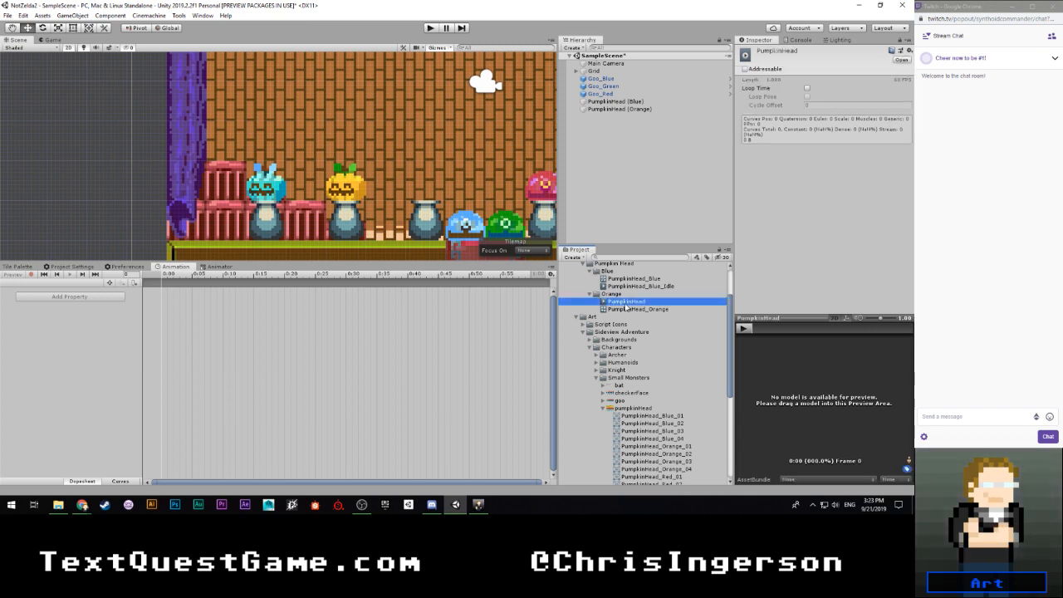
pyautogui.rightClick(627, 306)
pyautogui.click(652, 104)
pyautogui.click(528, 279)
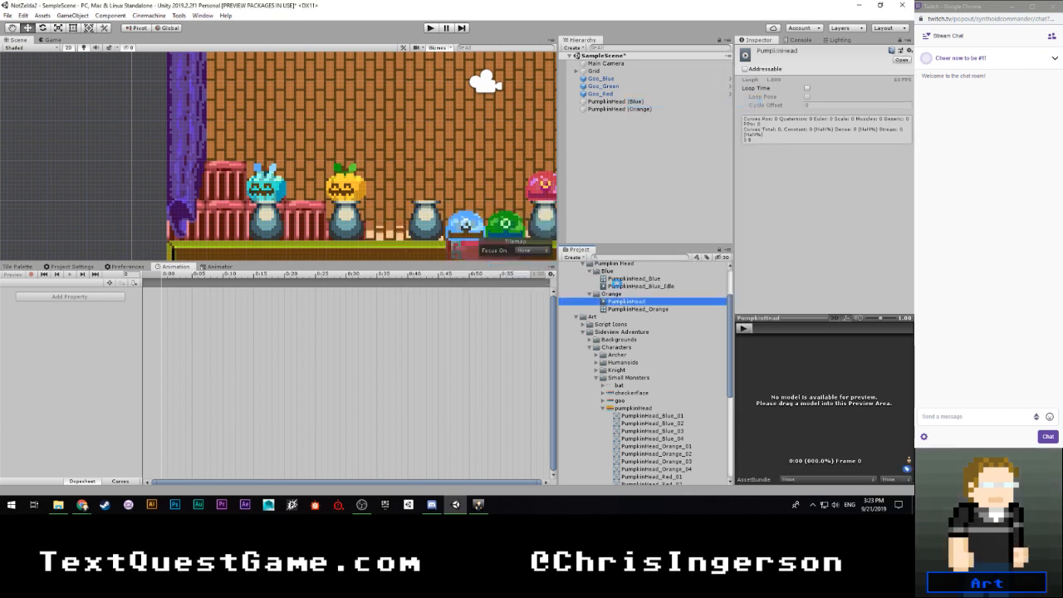
# - Duplicate PumpkinHead_Blue_Idle into the Orange folder as PumpkinHead_Orange_Idle and set it as the override clip in the PumpkinHead_Orange controller
pyautogui.click(617, 286)
pyautogui.rightClick(617, 286)
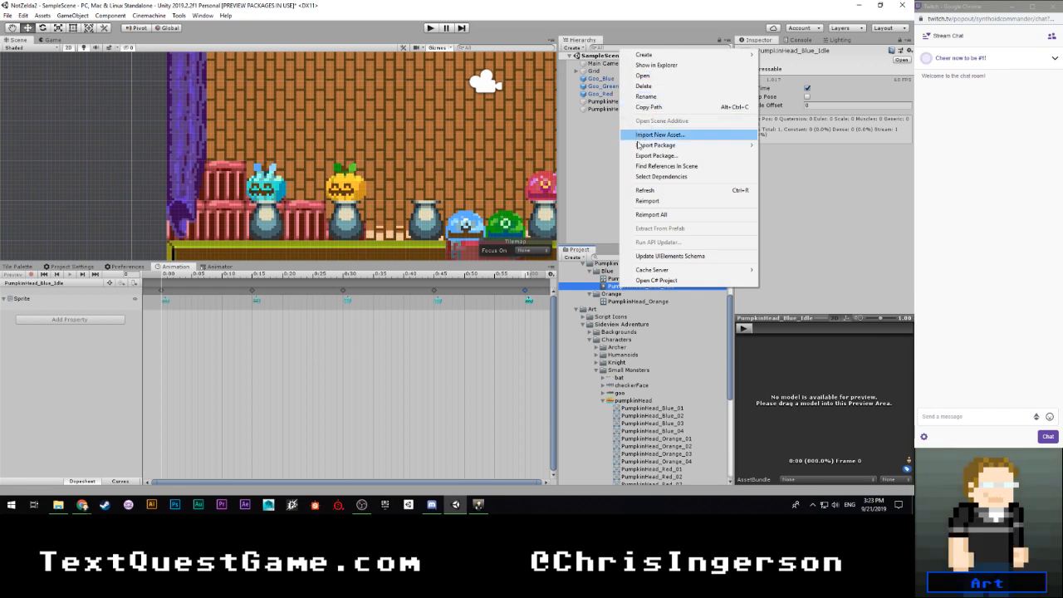
pyautogui.click(615, 286)
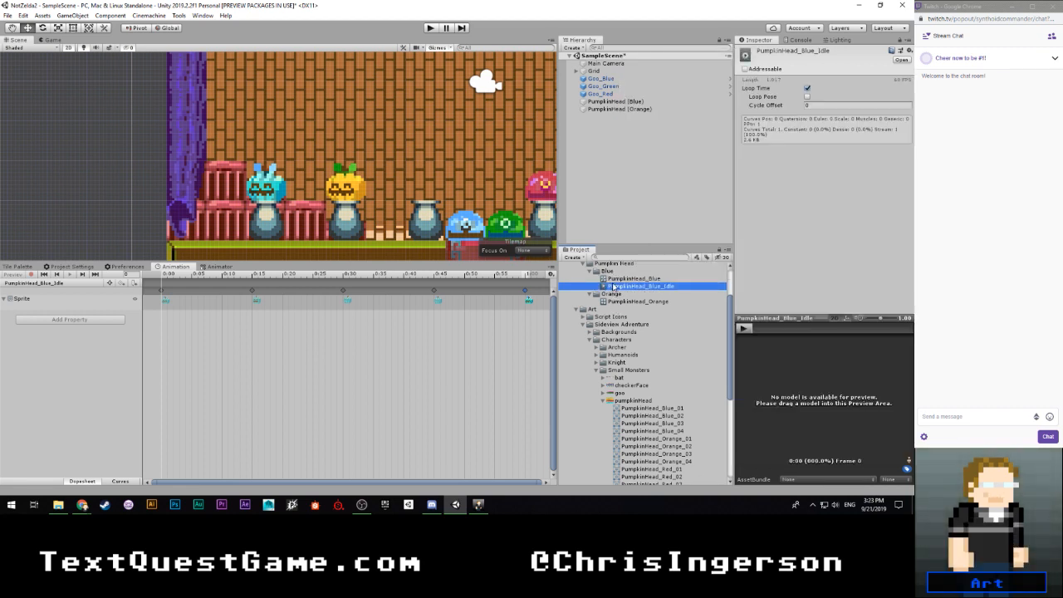
pyautogui.hotkey('ctrl', 'd')
pyautogui.moveTo(626, 295); pyautogui.dragTo(626, 304)
pyautogui.click(665, 303)
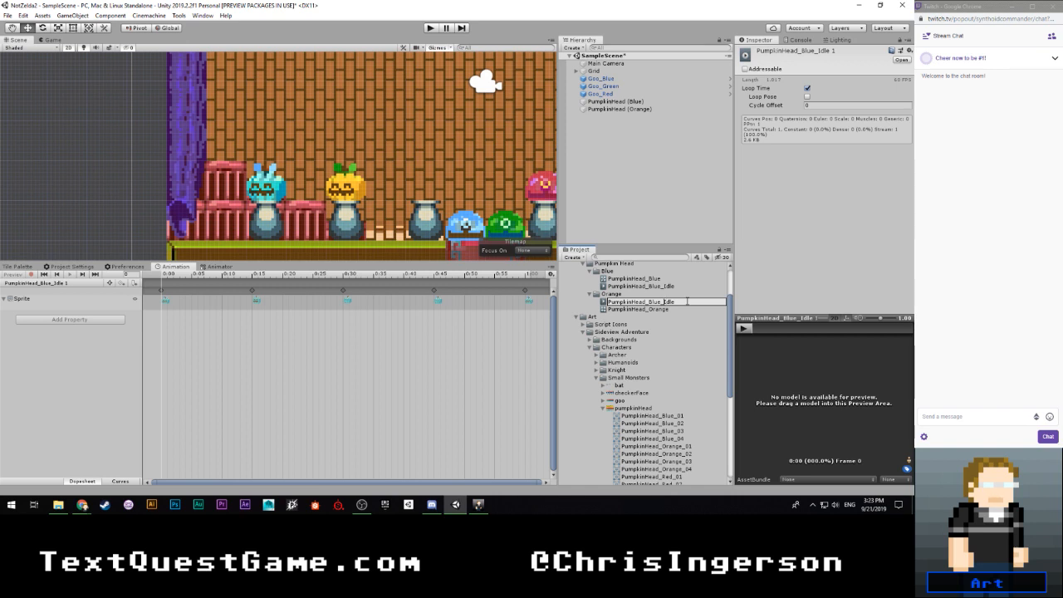
pyautogui.write('Orange')
pyautogui.press('Return')
pyautogui.click(637, 303)
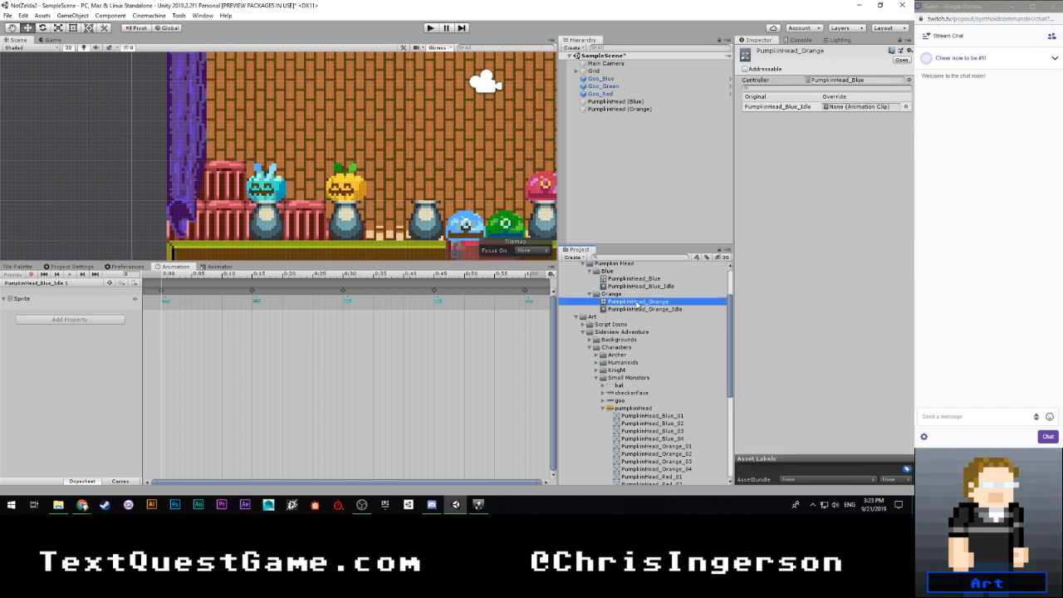
pyautogui.moveTo(642, 309); pyautogui.dragTo(837, 112)
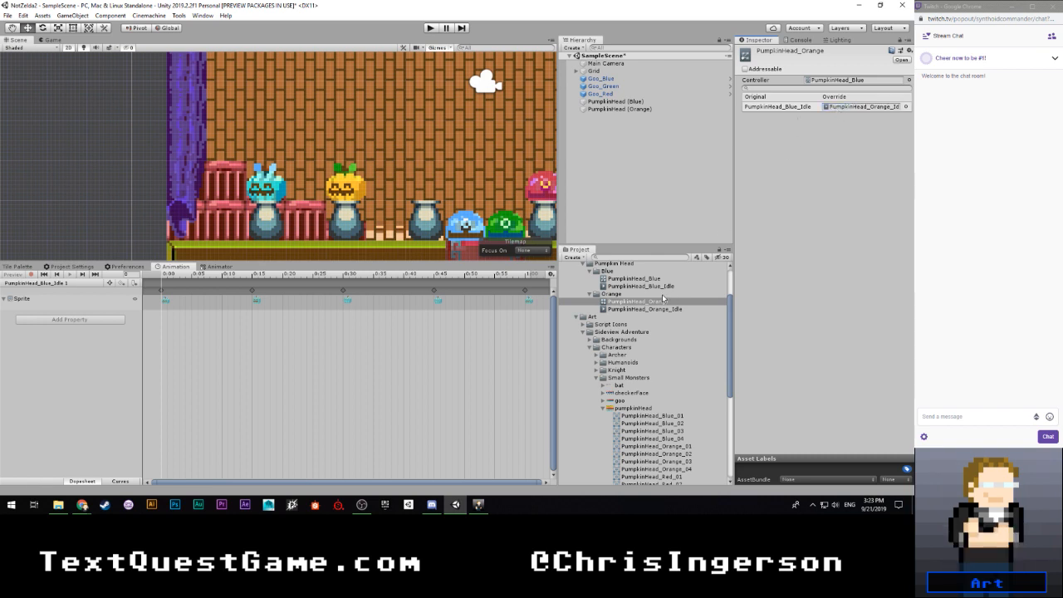
# - Try to put the PumpkinHead_Orange_01 sprite on the first keyframe of PumpkinHead_Orange_Idle directly from the clip asset
pyautogui.click(638, 308)
pyautogui.scroll(-5, 631, 404)
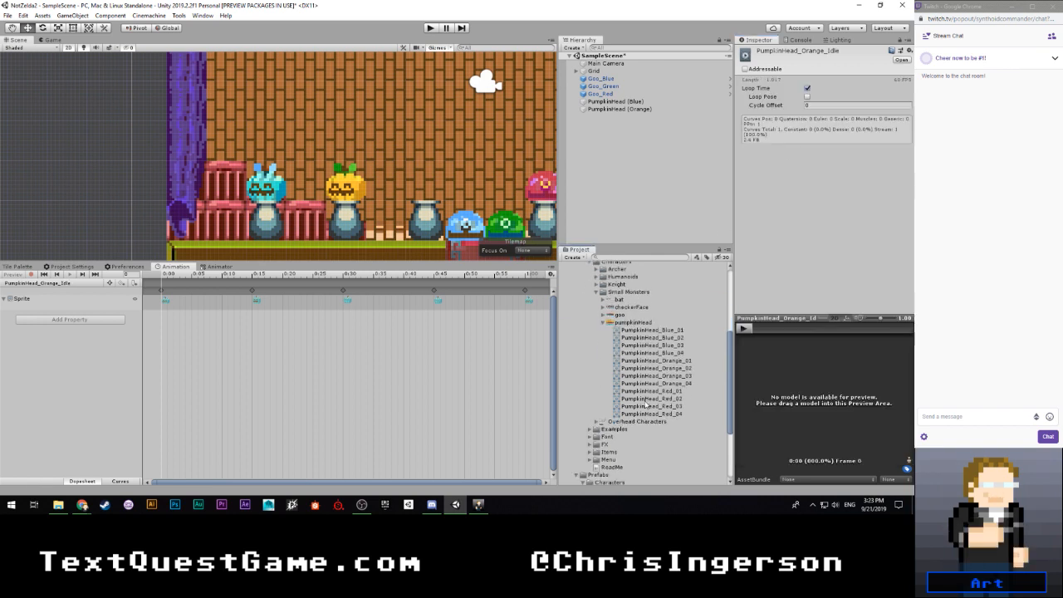
pyautogui.moveTo(666, 364); pyautogui.dragTo(167, 299)
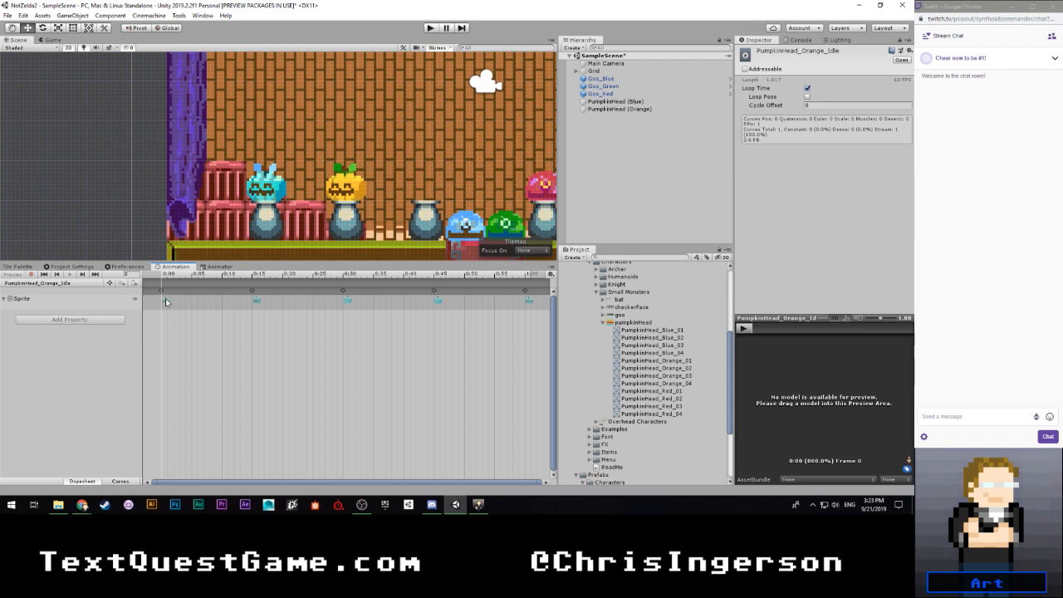
# - Record PumpkinHead_Orange_01 to PumpkinHead_Orange_04 over the idle clip's keyframes on PumpkinHead (Orange), with PumpkinHead_Orange_01 also at 1:00, and preview the animation
pyautogui.click(617, 109)
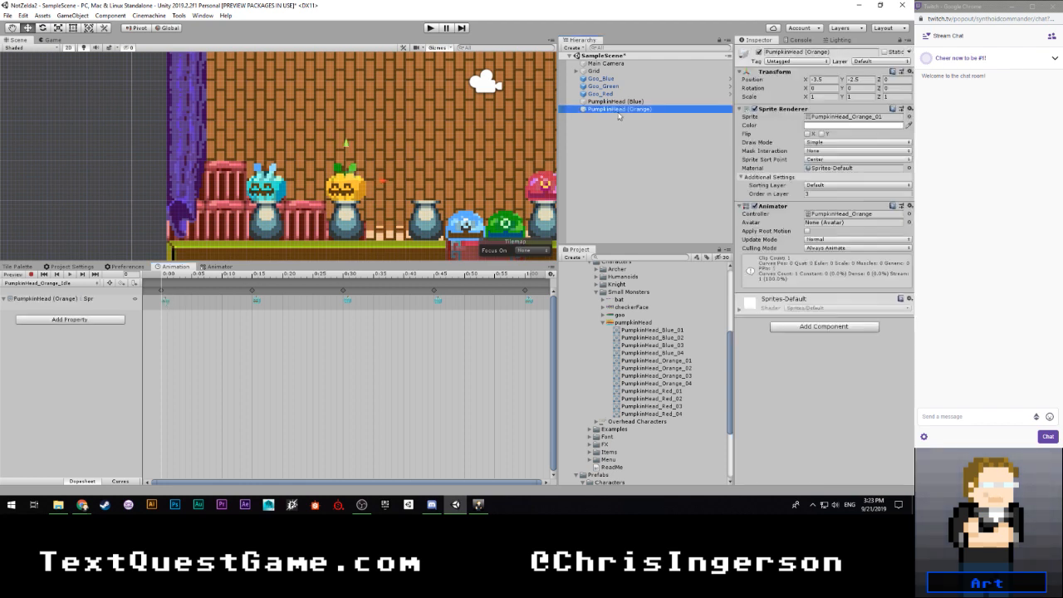
pyautogui.click(48, 284)
pyautogui.click(45, 290)
pyautogui.click(32, 274)
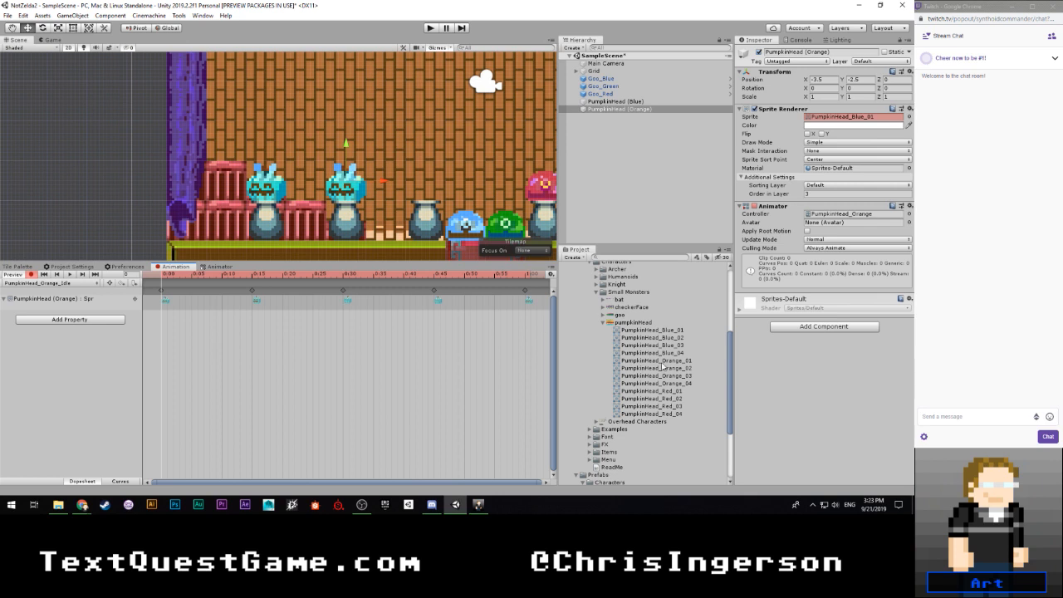
pyautogui.moveTo(320, 330); pyautogui.dragTo(164, 301)
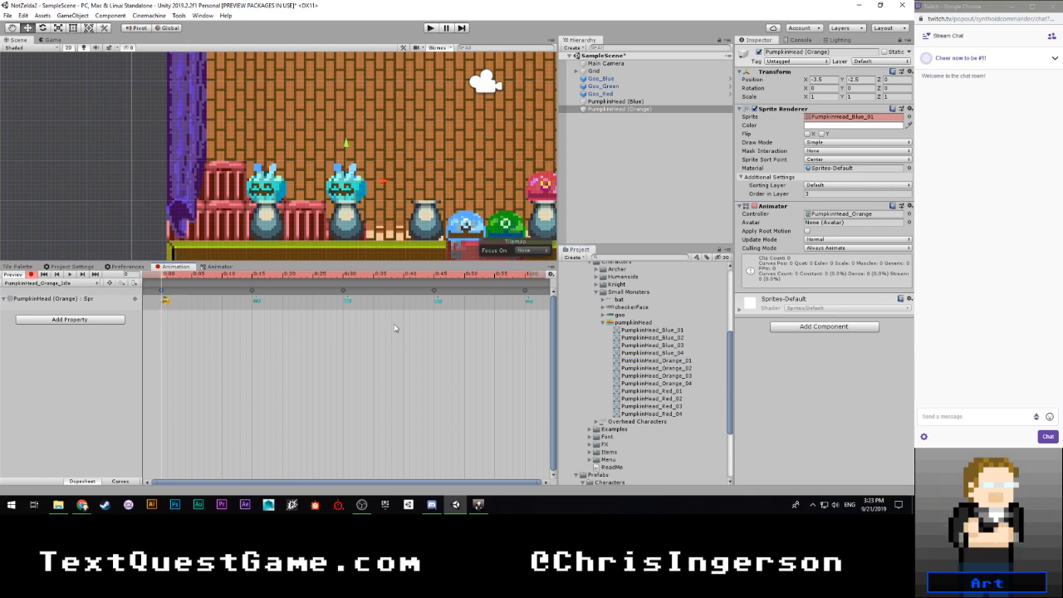
pyautogui.moveTo(669, 363); pyautogui.dragTo(528, 301)
pyautogui.moveTo(679, 369); pyautogui.dragTo(256, 301)
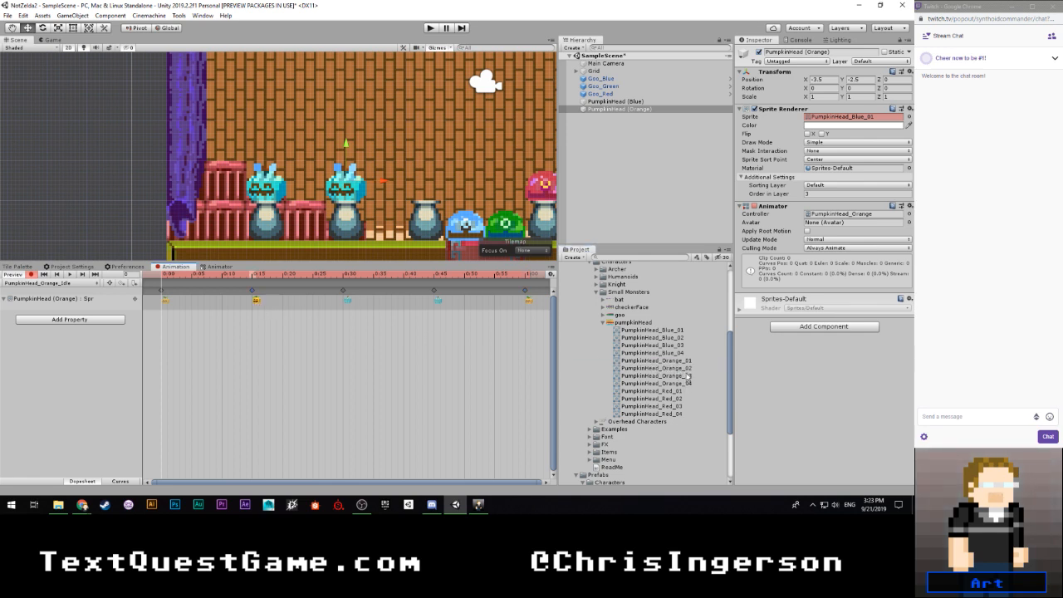
pyautogui.moveTo(689, 375); pyautogui.dragTo(348, 304)
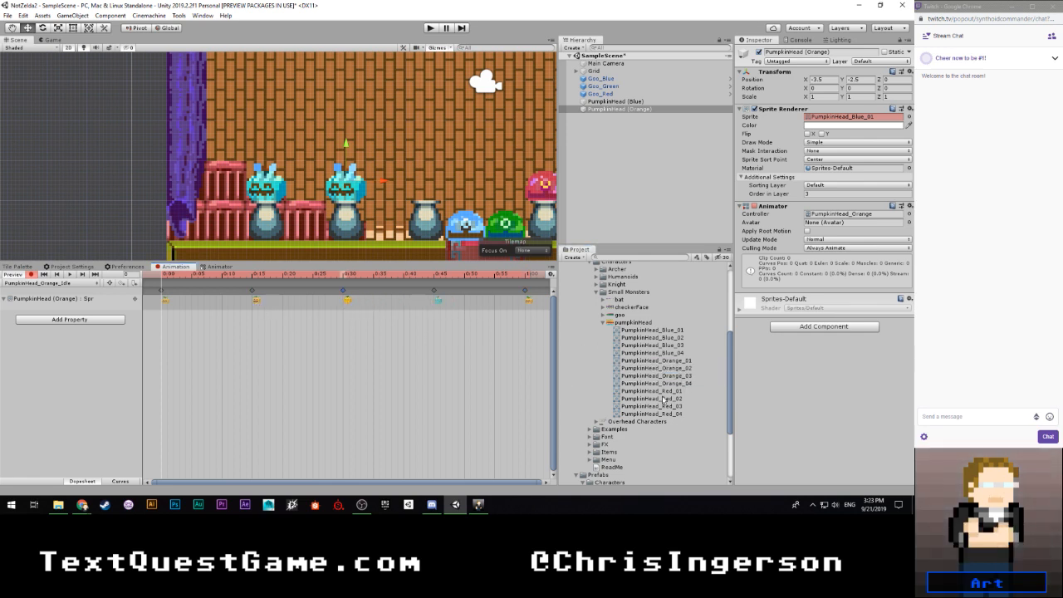
pyautogui.moveTo(686, 384); pyautogui.dragTo(443, 307)
pyautogui.click(31, 275)
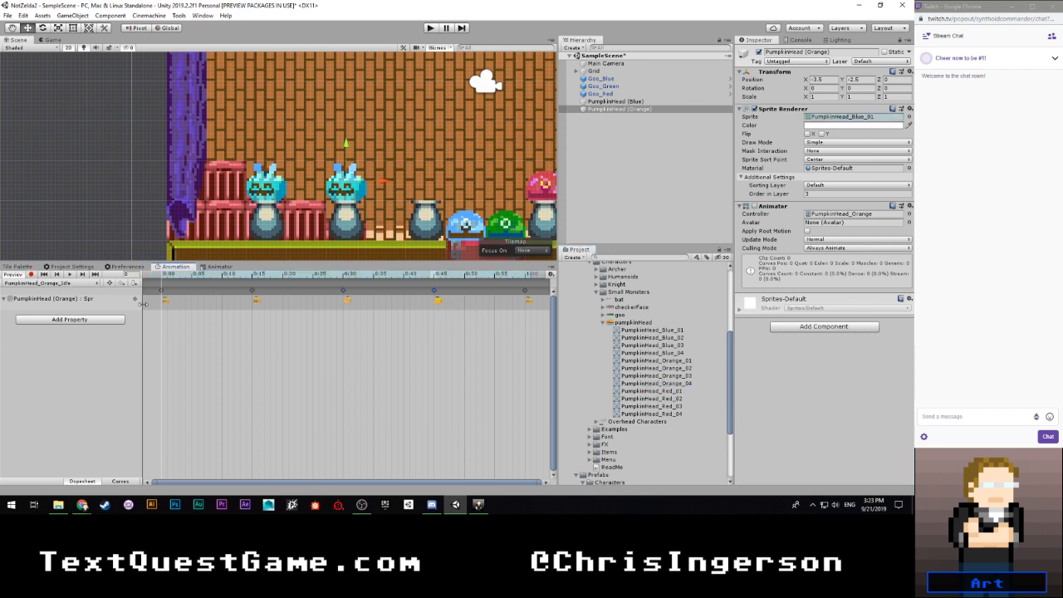
pyautogui.click(72, 276)
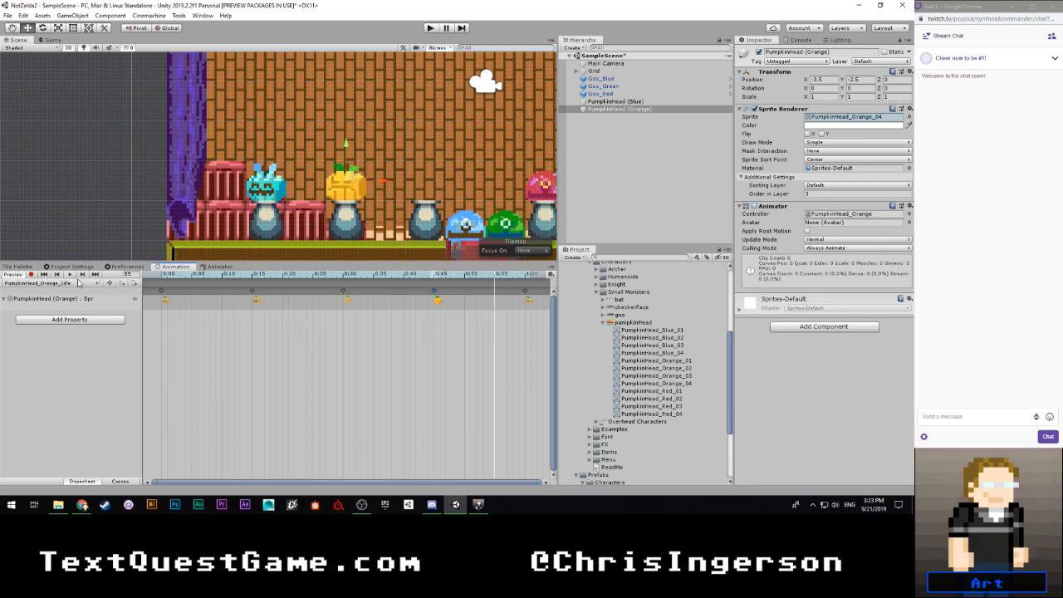
pyautogui.click(15, 276)
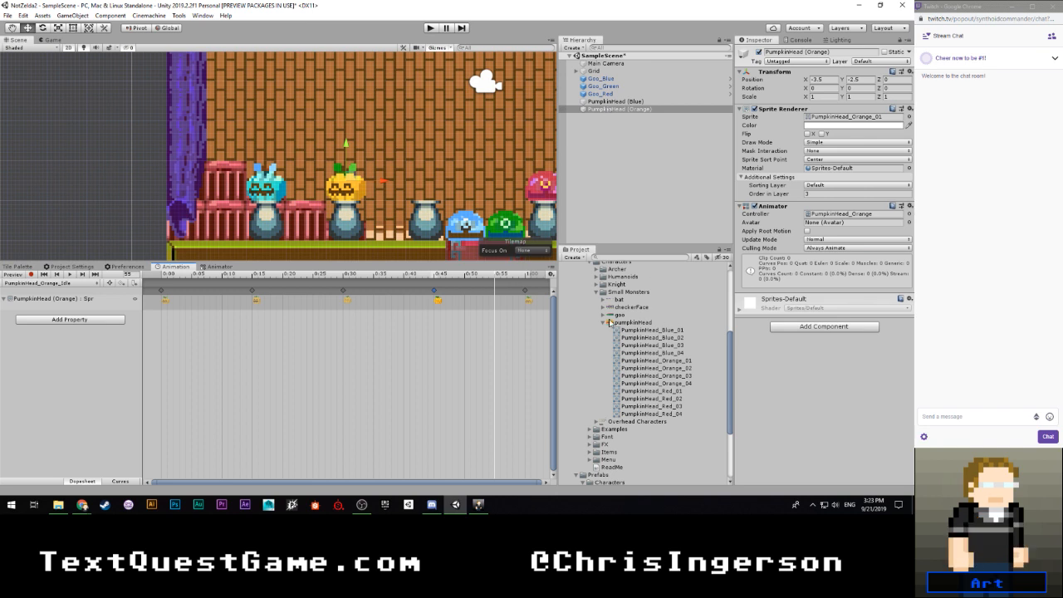
# - Duplicate the Orange folder under Pumpkin Head and rename the copy Red
pyautogui.scroll(5, 612, 324)
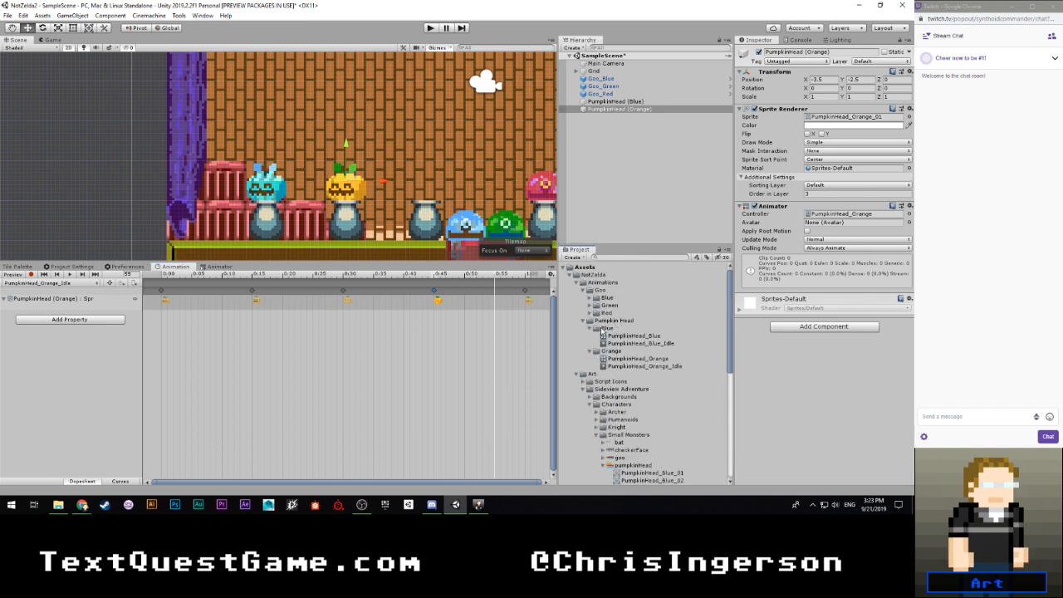
pyautogui.click(591, 328)
pyautogui.click(599, 336)
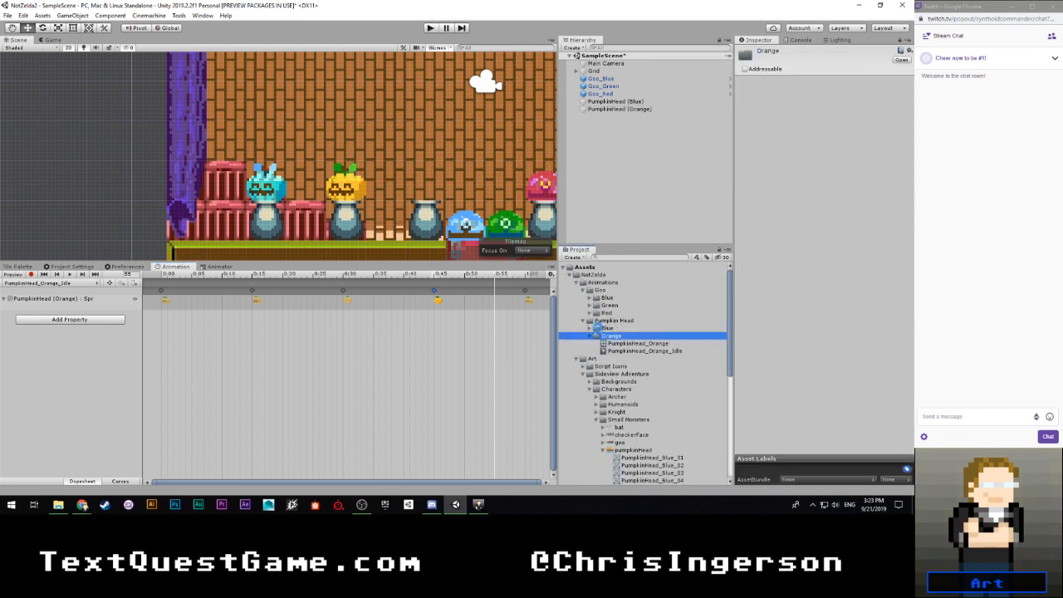
pyautogui.hotkey('ctrl', 'd')
pyautogui.click(613, 358)
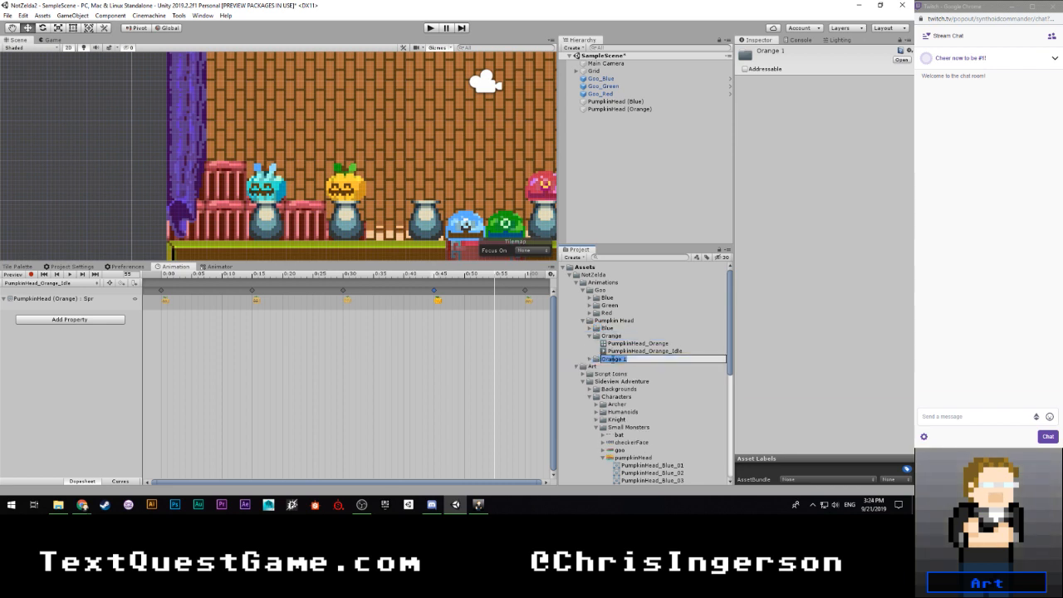
pyautogui.write('Red')
pyautogui.press('Return')
# - Rename the Red folder's copied override controller to PumpkinHead_Red and its animation clip to PumpkinHead_Red_Idle
pyautogui.click(591, 359)
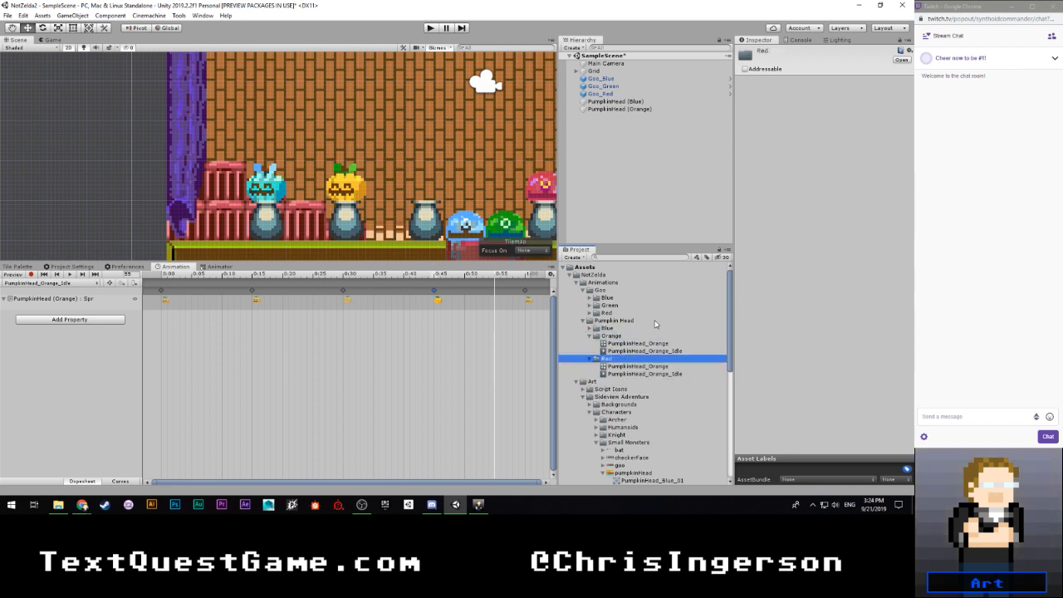
pyautogui.scroll(-3, 648, 332)
pyautogui.click(663, 281)
pyautogui.click(672, 284)
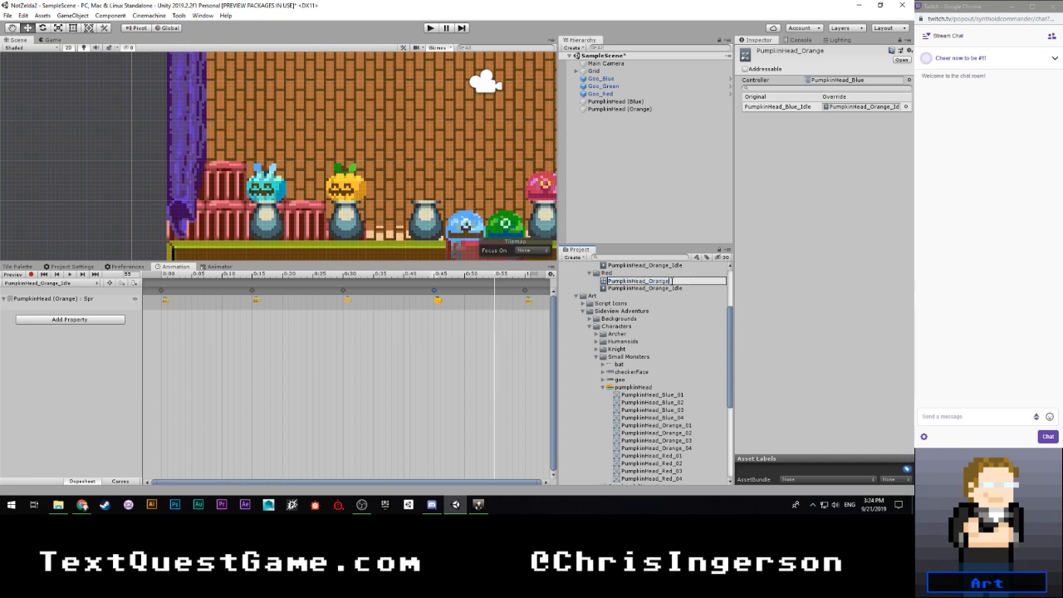
pyautogui.write('Red')
pyautogui.press('Return')
pyautogui.click(667, 281)
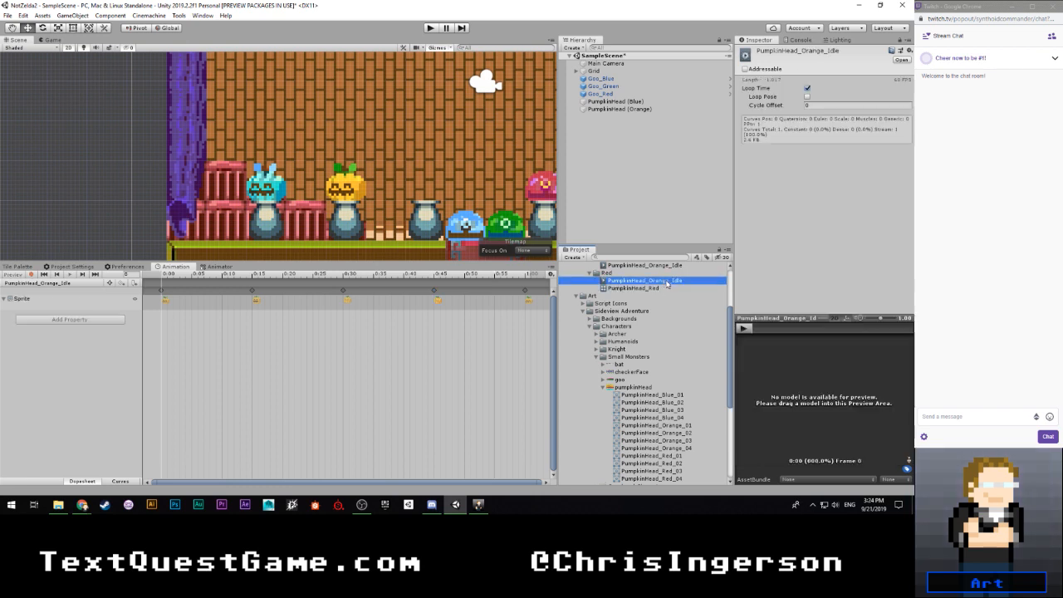
pyautogui.click(673, 284)
pyautogui.moveTo(670, 283); pyautogui.dragTo(654, 284)
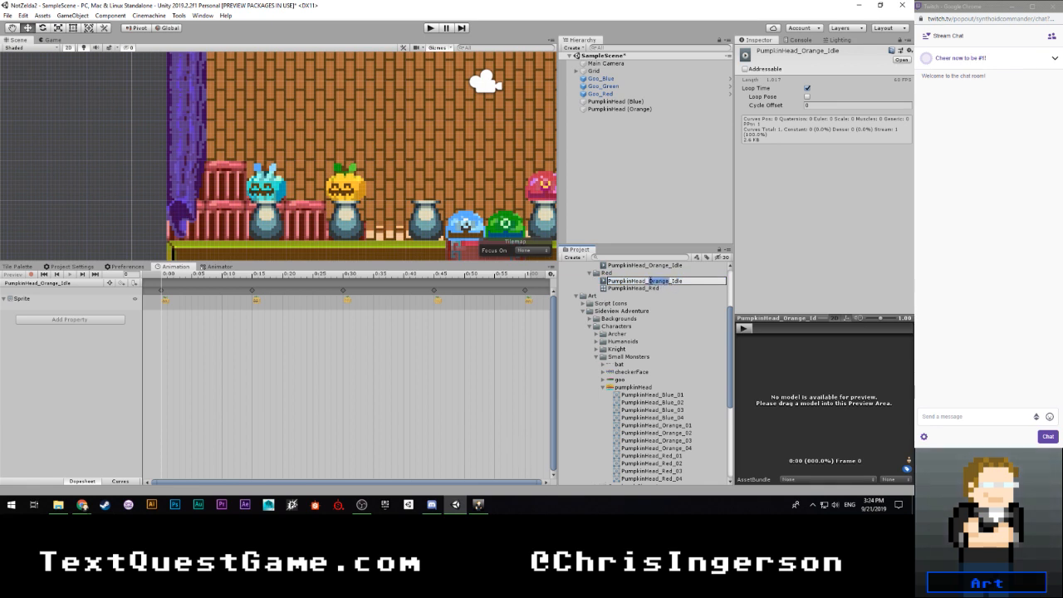
pyautogui.write('Red')
pyautogui.press('Return')
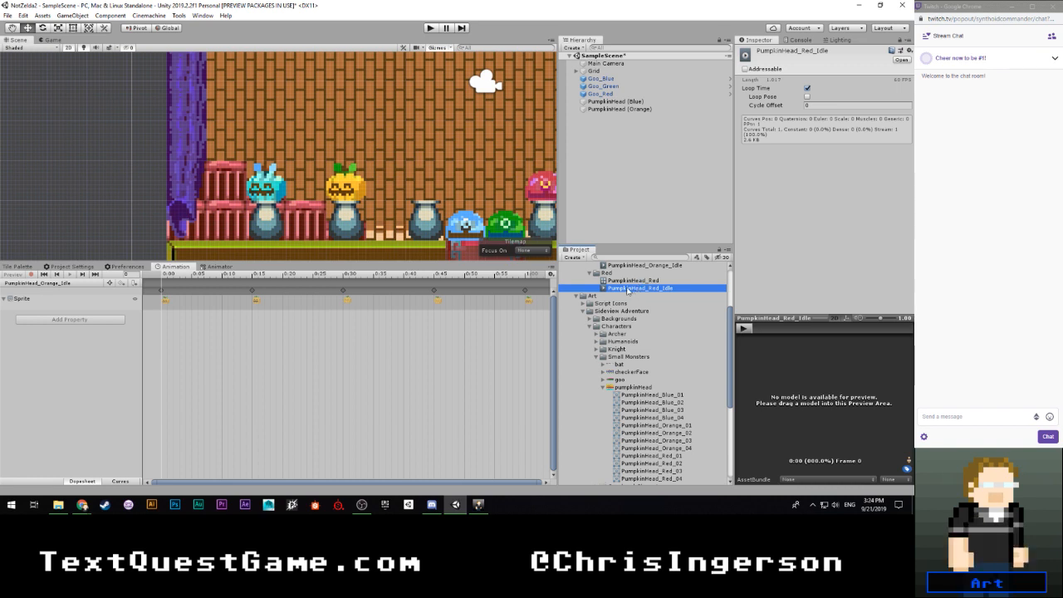
# - Set PumpkinHead_Red_Idle as the override for PumpkinHead_Blue_Idle in the PumpkinHead_Red controller
pyautogui.scroll(-1, 630, 301)
pyautogui.scroll(4, 631, 300)
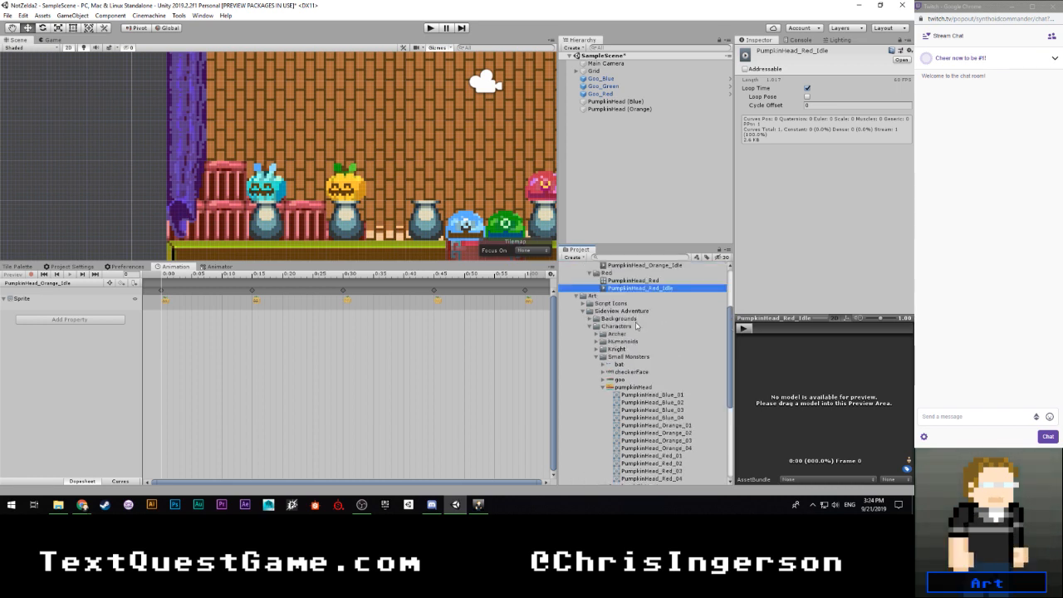
pyautogui.click(621, 337)
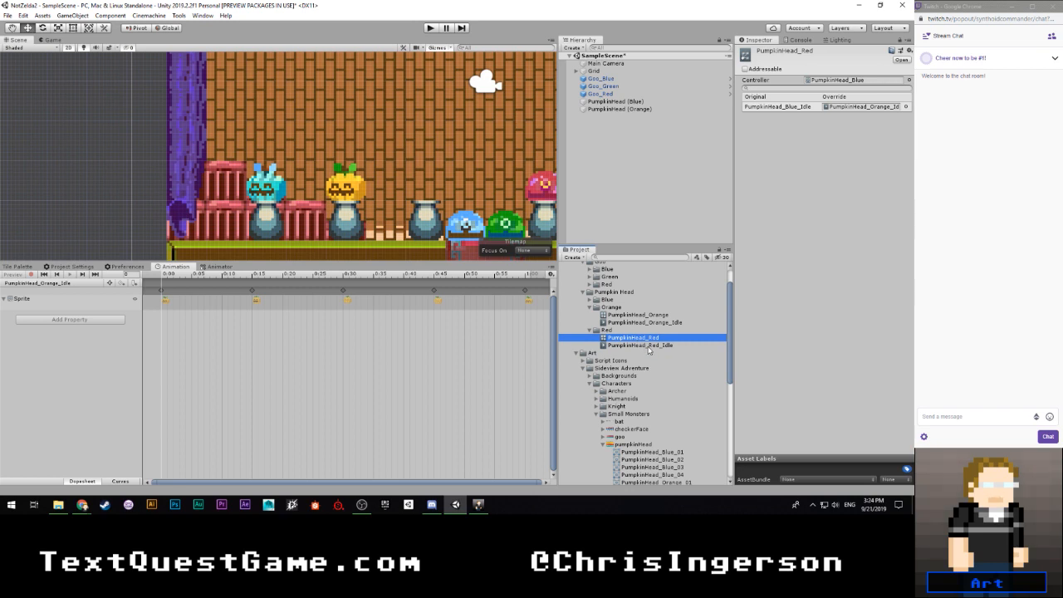
pyautogui.moveTo(647, 345); pyautogui.dragTo(861, 110)
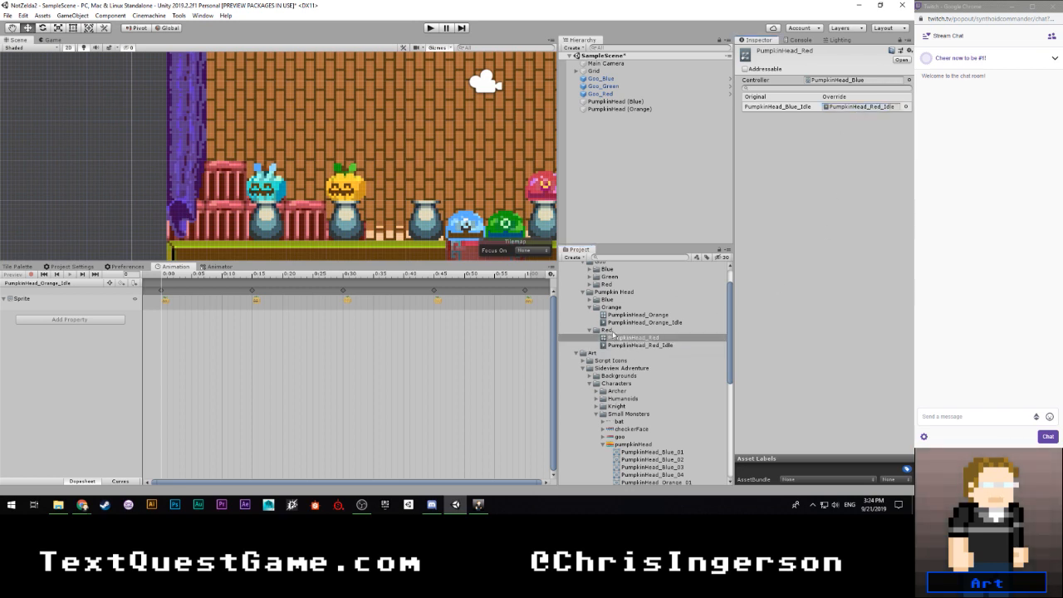
# - Duplicate PumpkinHead (Orange), place the copy on the third pedestal at X -1.5, and rename it PumpkinHead (Red)
pyautogui.click(619, 109)
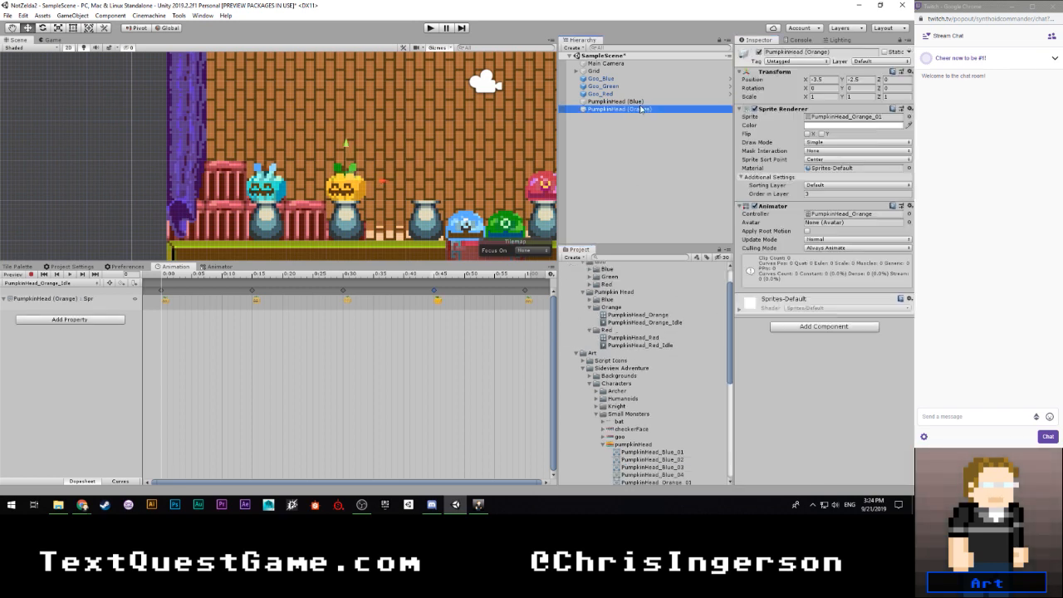
pyautogui.hotkey('ctrl', 'd')
pyautogui.moveTo(382, 179); pyautogui.dragTo(461, 183)
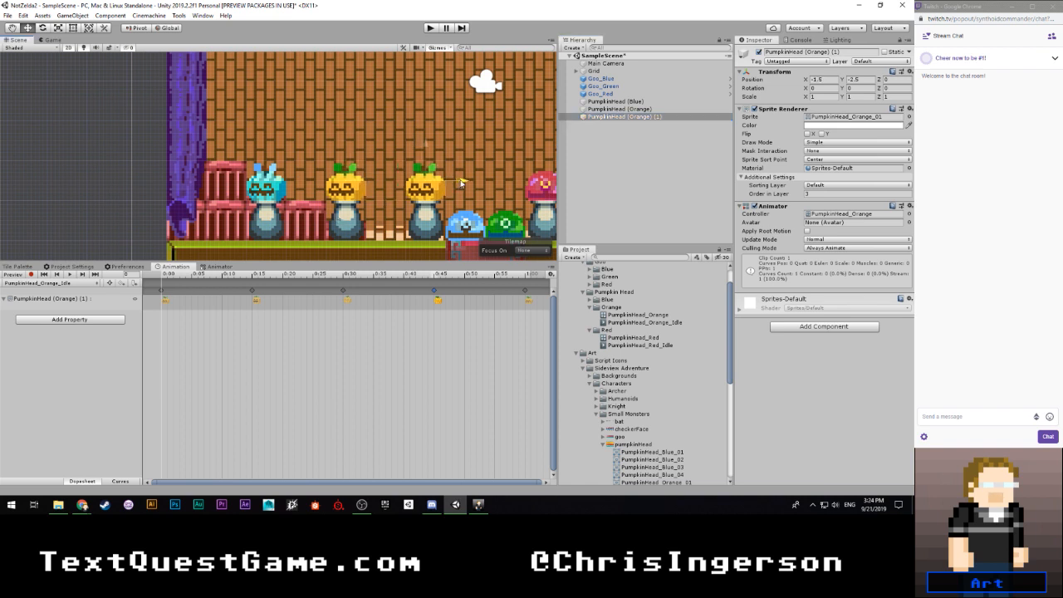
pyautogui.click(800, 52)
pyautogui.write('Re')
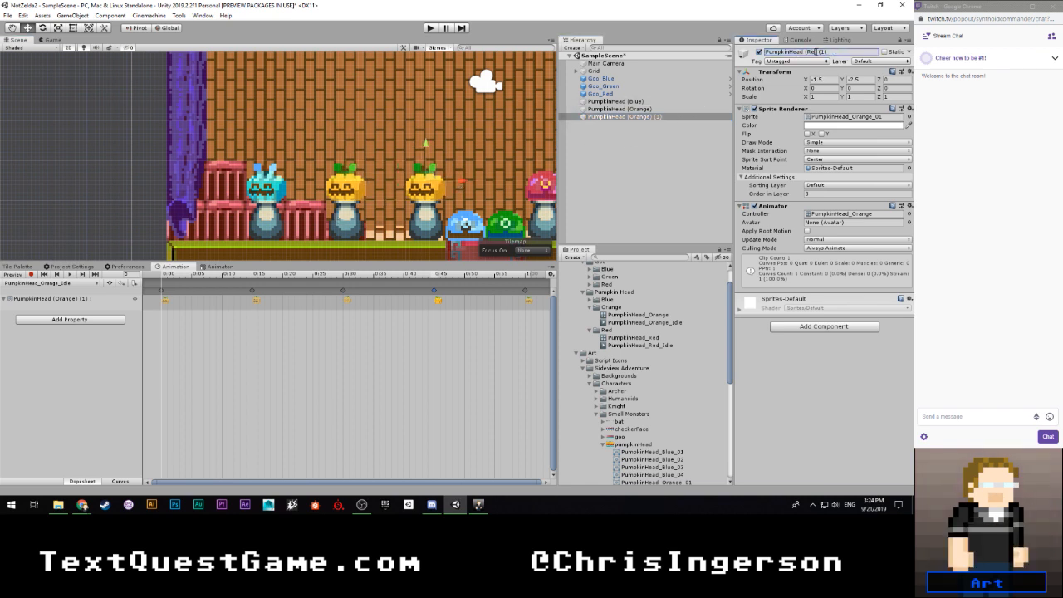
pyautogui.press('BackSpace')
pyautogui.press('BackSpace')
pyautogui.press('BackSpace')
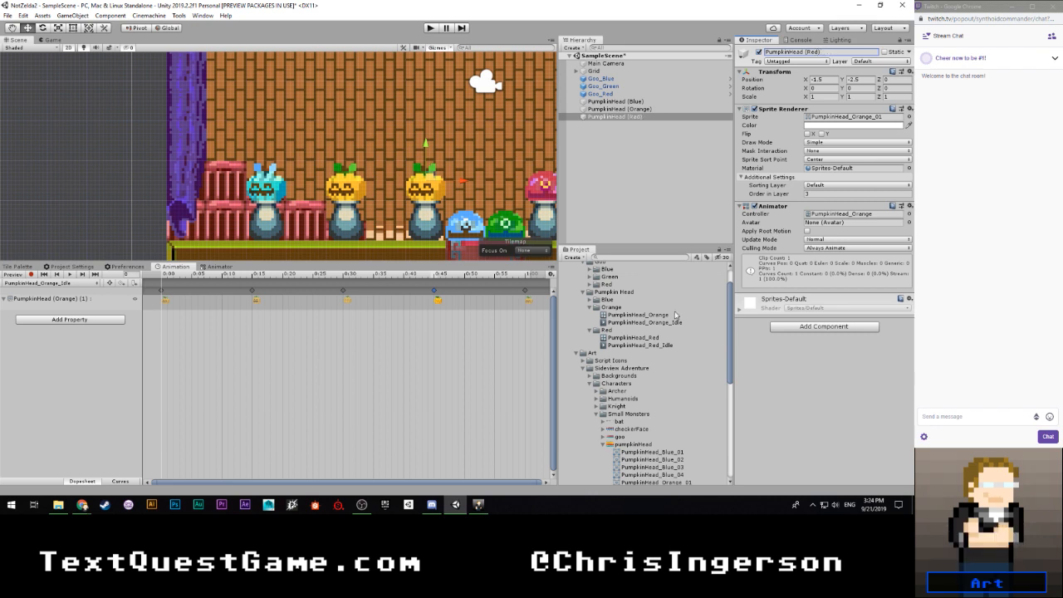
# - Assign the PumpkinHead_Red_01 sprite and the PumpkinHead_Red animator controller to PumpkinHead (Red)
pyautogui.scroll(-5, 675, 332)
pyautogui.moveTo(791, 241); pyautogui.dragTo(832, 121)
pyautogui.click(826, 214)
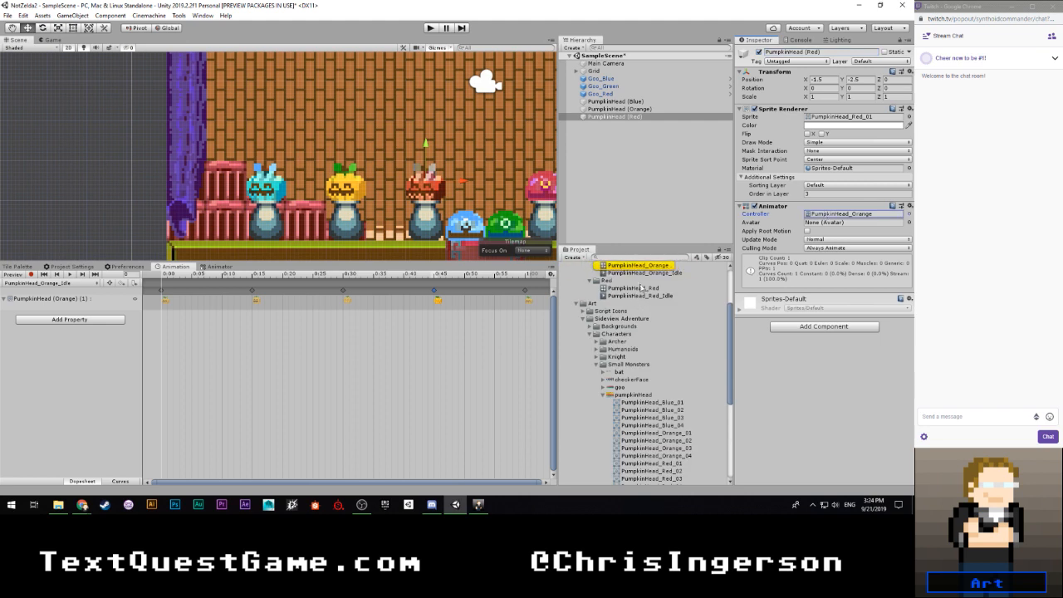
pyautogui.moveTo(654, 288); pyautogui.dragTo(834, 215)
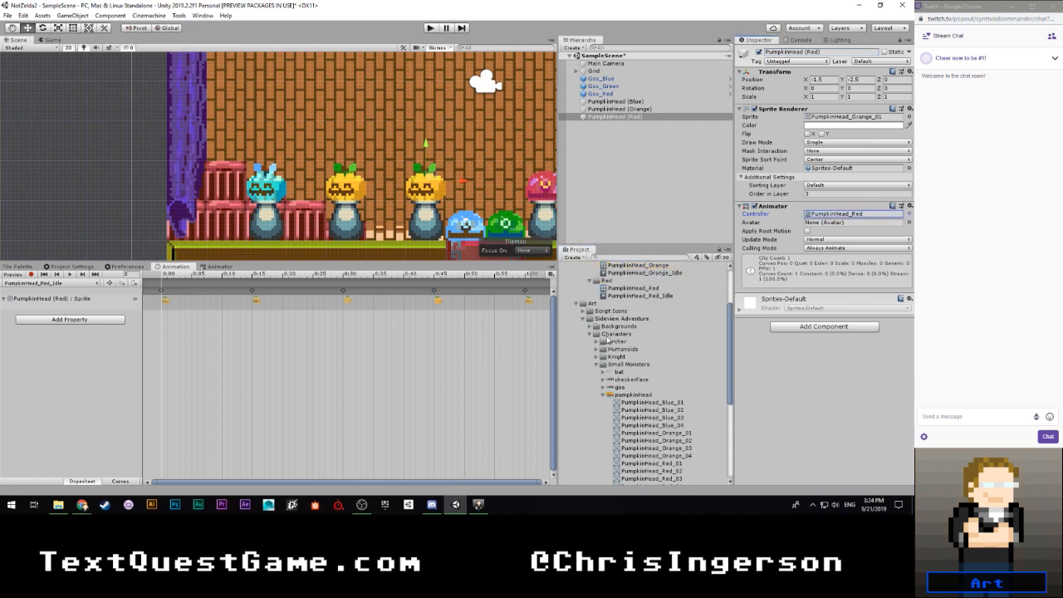
# - Record PumpkinHead_Red_01 to PumpkinHead_Red_04 over PumpkinHead_Red_Idle's keyframes, with PumpkinHead_Red_01 also at 1:00, and preview the animation
pyautogui.scroll(-6, 615, 340)
pyautogui.scroll(1, 640, 342)
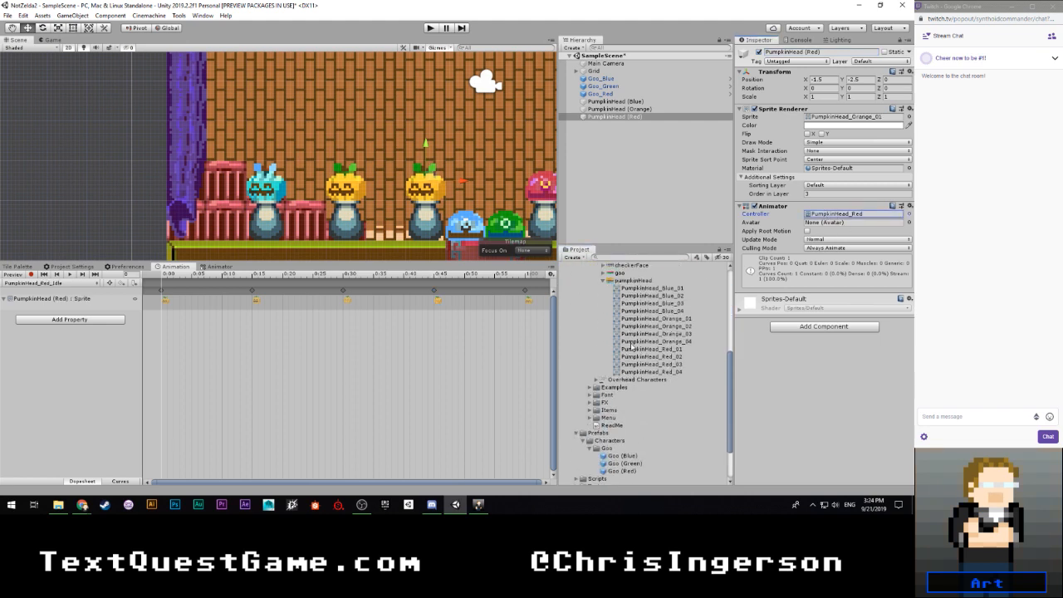
pyautogui.click(31, 275)
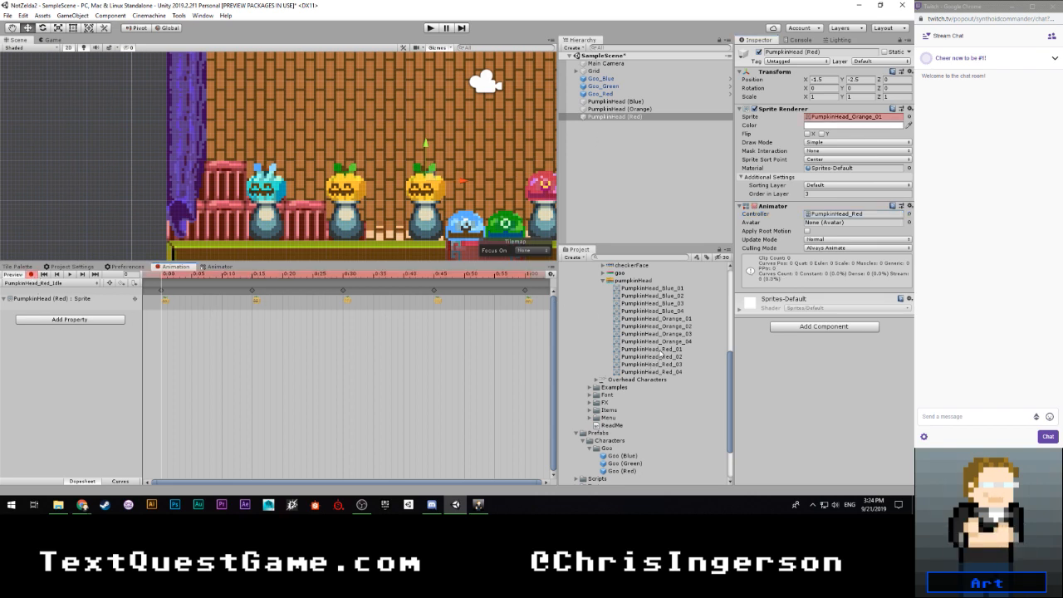
pyautogui.moveTo(658, 352); pyautogui.dragTo(167, 300)
pyautogui.moveTo(669, 349); pyautogui.dragTo(529, 302)
pyautogui.moveTo(257, 314)
pyautogui.mouseDown()
pyautogui.moveTo(274, 300)
pyautogui.moveTo(257, 300)
pyautogui.mouseUp()
pyautogui.moveTo(678, 367); pyautogui.dragTo(348, 301)
pyautogui.moveTo(672, 374); pyautogui.dragTo(438, 301)
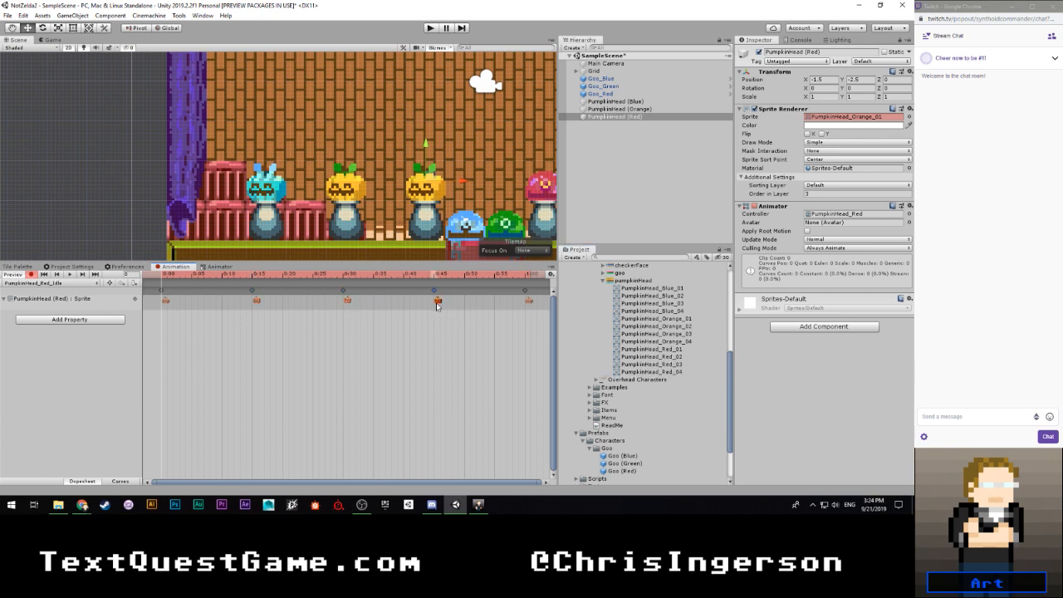
pyautogui.click(31, 275)
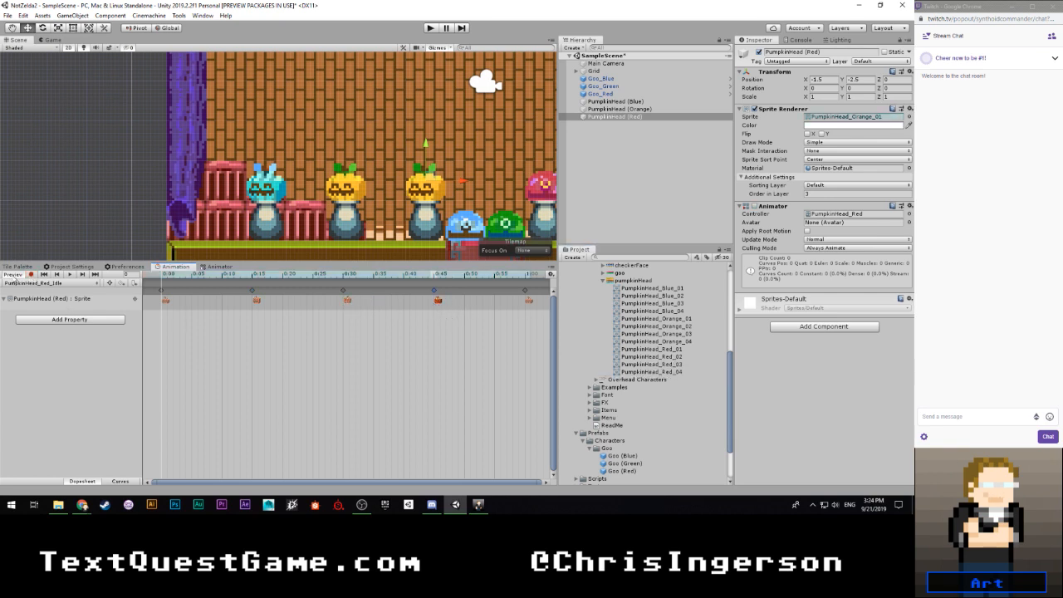
pyautogui.click(69, 275)
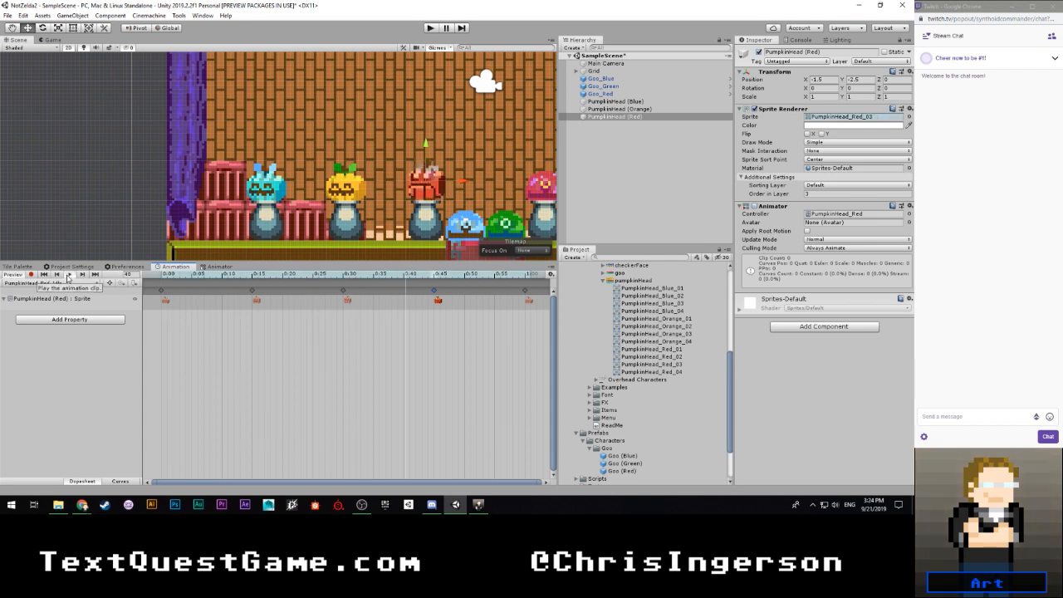
pyautogui.click(15, 275)
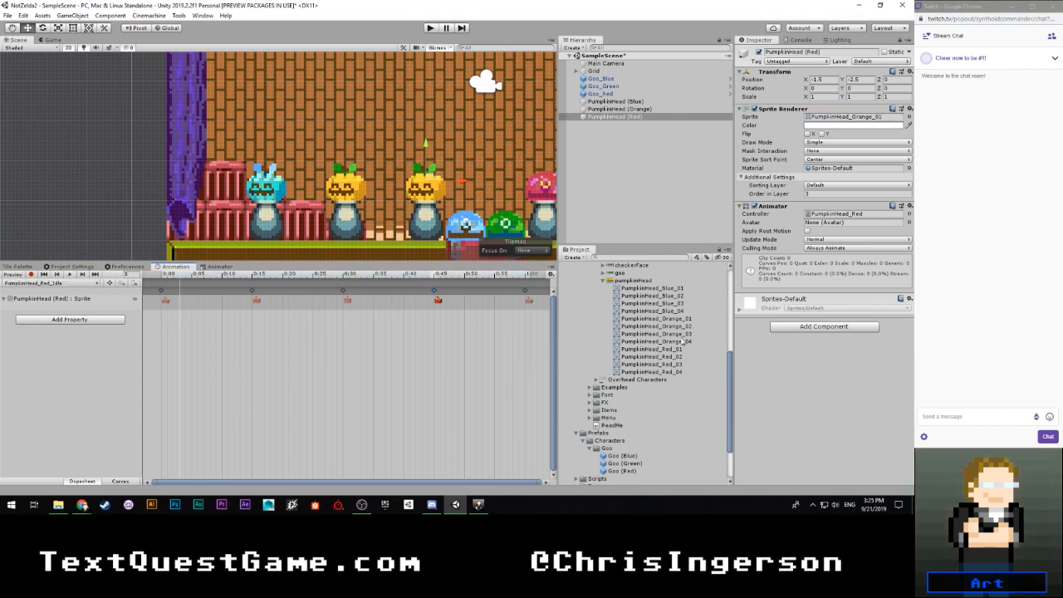
# - Save the scene, bring the Tile Palette back into view, and play-test the three pumpkin heads' animations
pyautogui.click(617, 170)
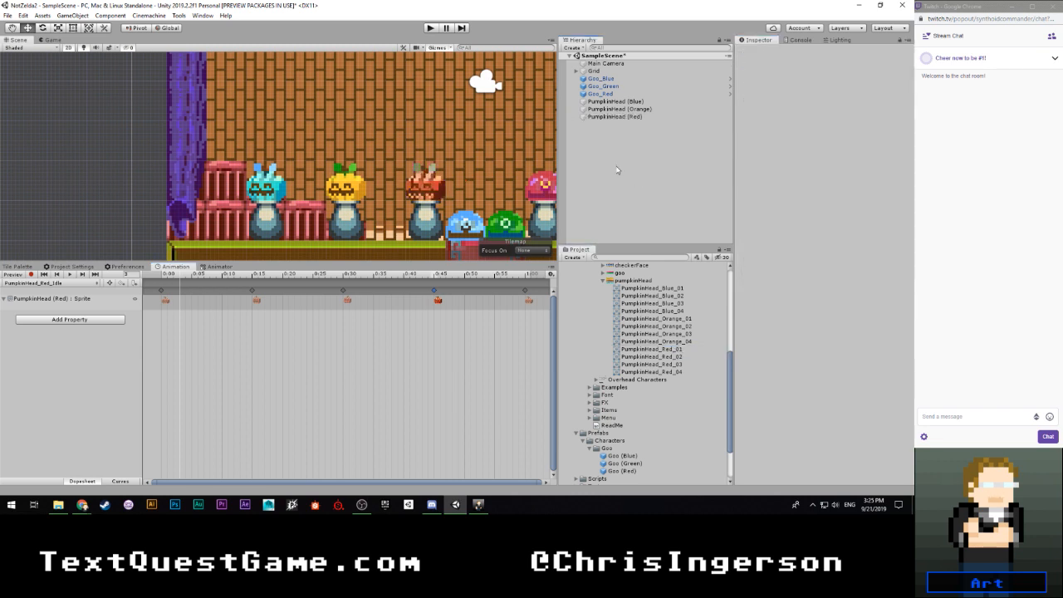
pyautogui.click(17, 268)
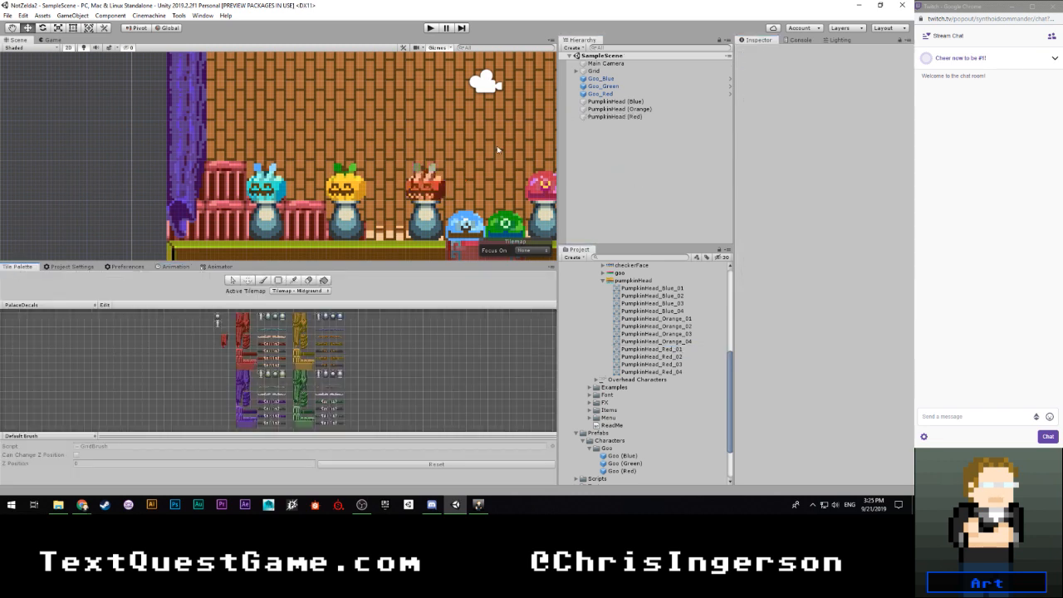
pyautogui.click(431, 28)
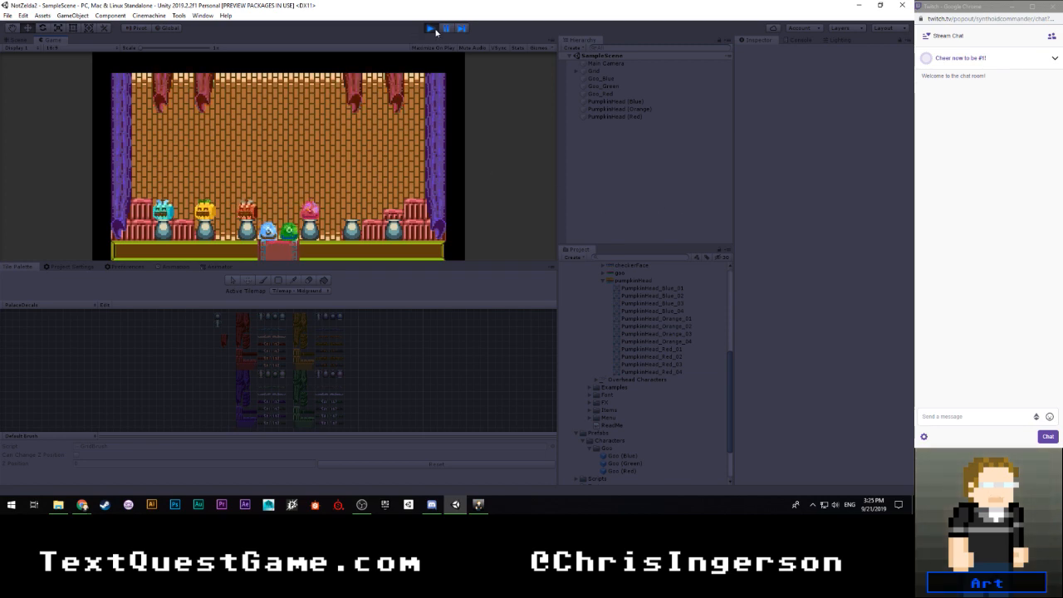
pyautogui.hotkey('ctrl', 'p')
# - Move Goo_Green onto the pedestal beside Goo_Red, at X 3.5, Y -2.5
pyautogui.scroll(-3, 490, 169)
pyautogui.moveTo(490, 168); pyautogui.dragTo(352, 181, button='middle')
pyautogui.click(603, 86)
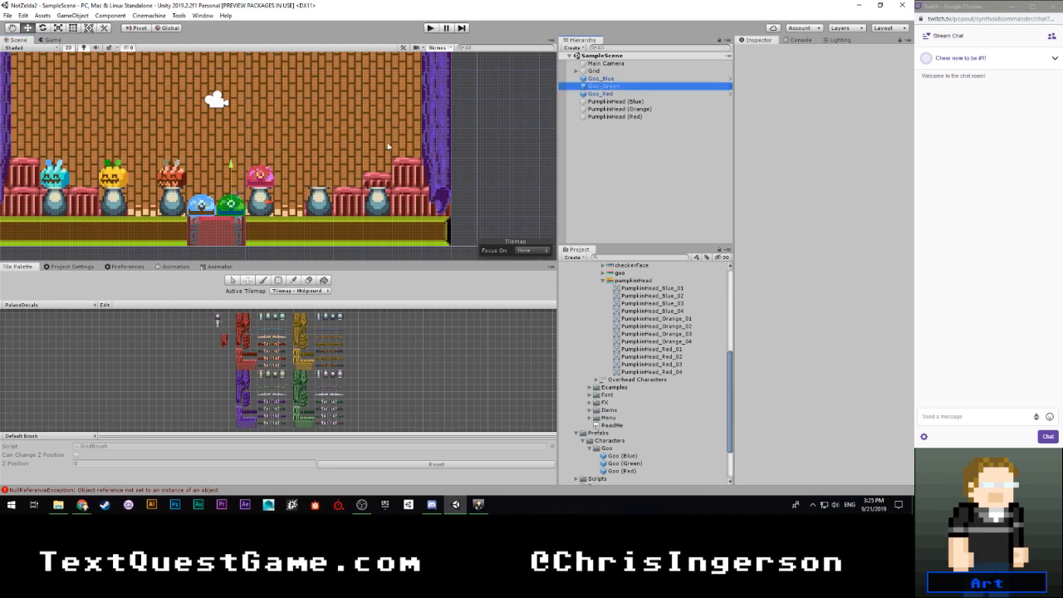
pyautogui.moveTo(269, 204); pyautogui.dragTo(395, 205)
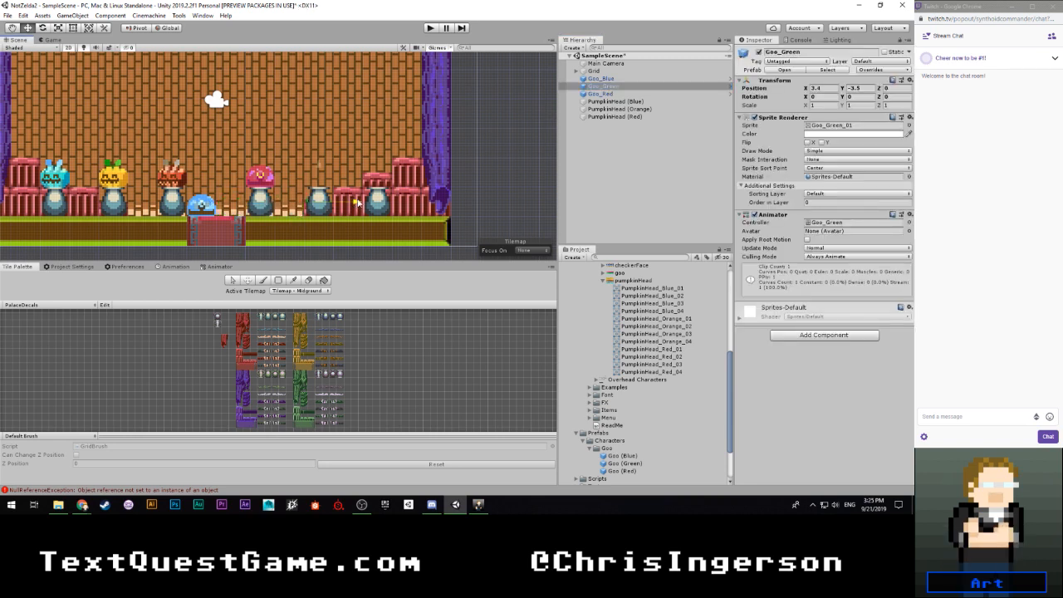
pyautogui.moveTo(320, 168); pyautogui.dragTo(320, 137)
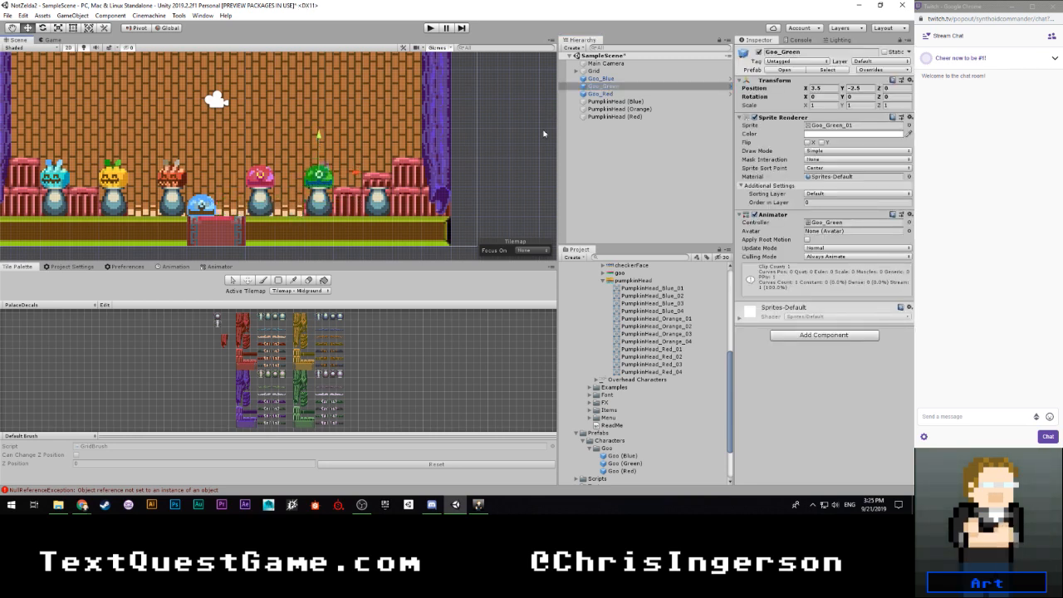
# - Move Goo_Blue onto the empty pedestal beyond Goo_Green, at X 5.5, Y -2.5
pyautogui.click(600, 78)
pyautogui.moveTo(203, 171); pyautogui.dragTo(201, 139)
pyautogui.moveTo(241, 179); pyautogui.dragTo(417, 177)
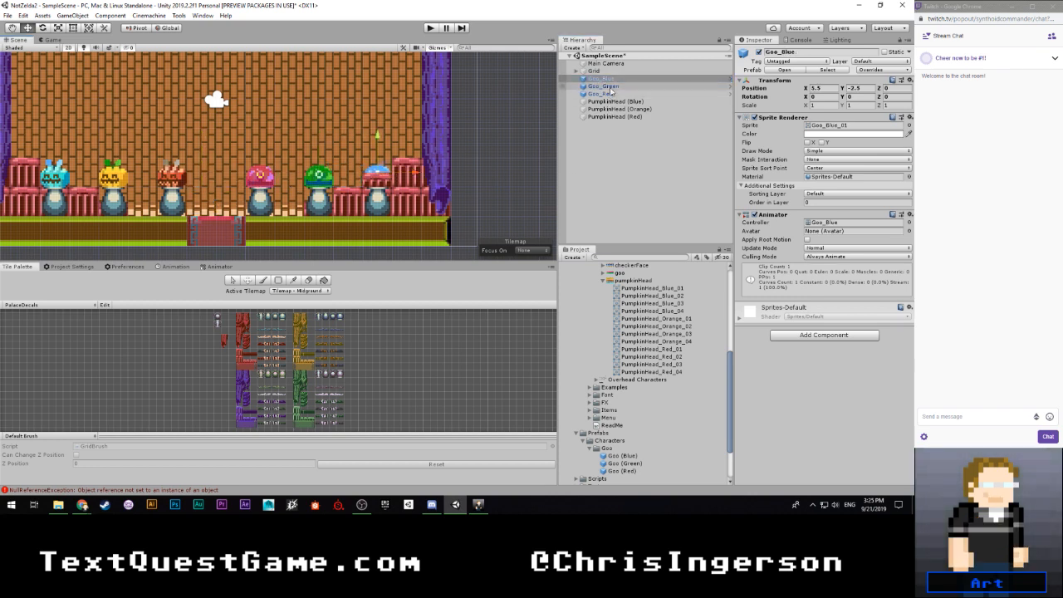
# - Set Order in Layer to 3 for Goo_Blue and Goo_Green together, and play-test the scene
pyautogui.keyDown('ctrl'); pyautogui.click(604, 87); pyautogui.keyUp('ctrl')
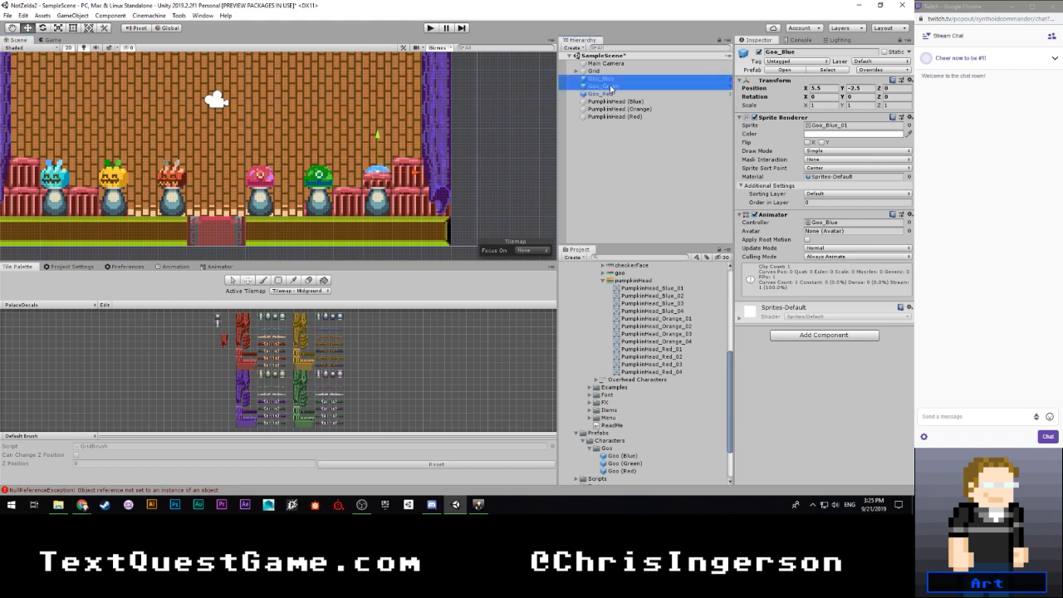
pyautogui.click(824, 202)
pyautogui.write('3')
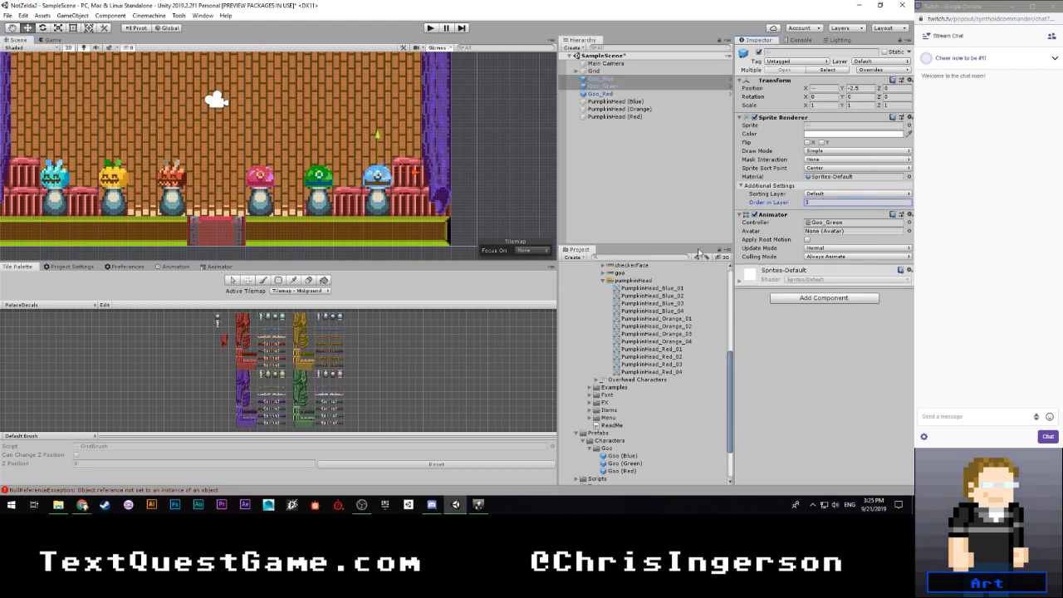
pyautogui.hotkey('ctrl', 'p')
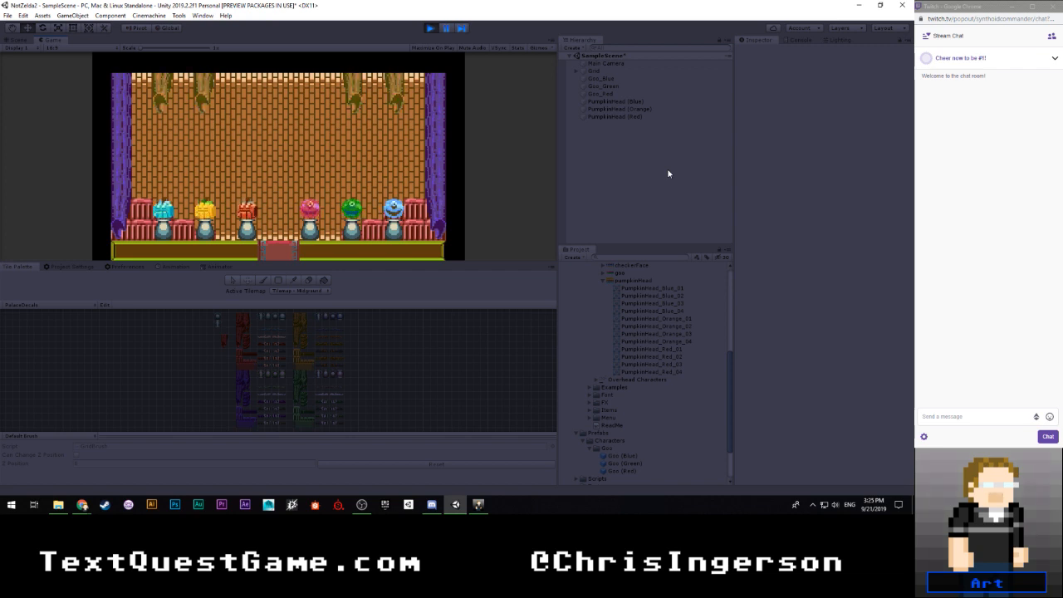
pyautogui.click(431, 29)
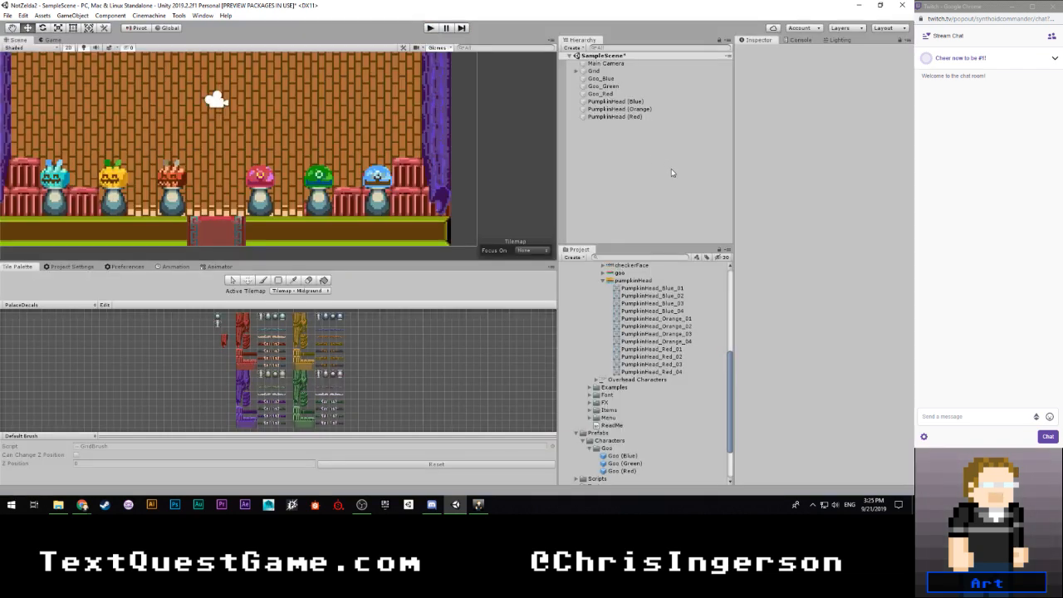
# - Set Order in Layer to 0 for the blue, orange and red PumpkinHead objects together
pyautogui.click(623, 101)
pyautogui.keyDown('shift'); pyautogui.click(623, 116); pyautogui.keyUp('shift')
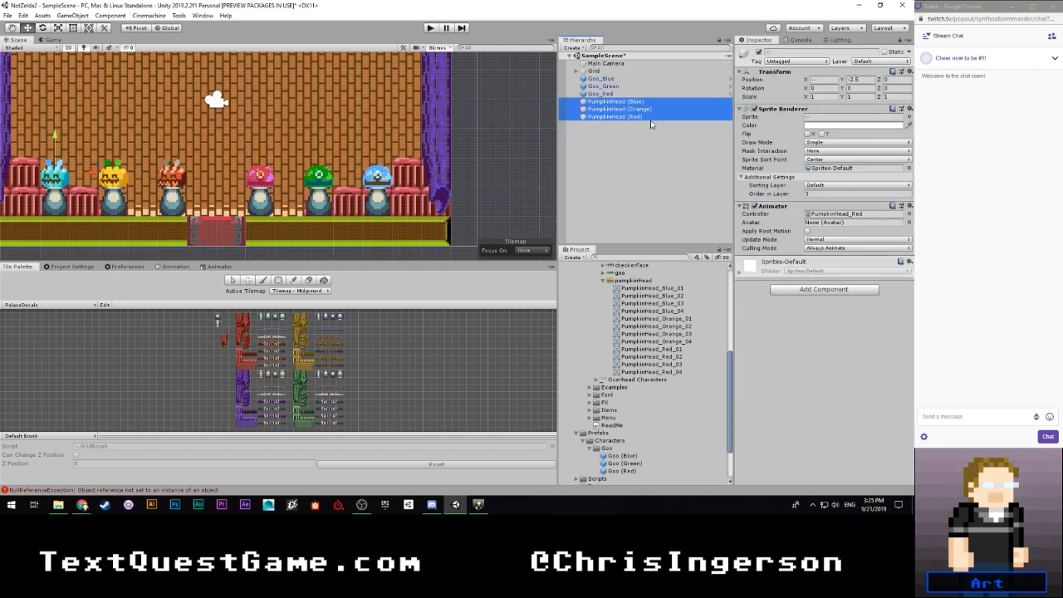
pyautogui.click(813, 193)
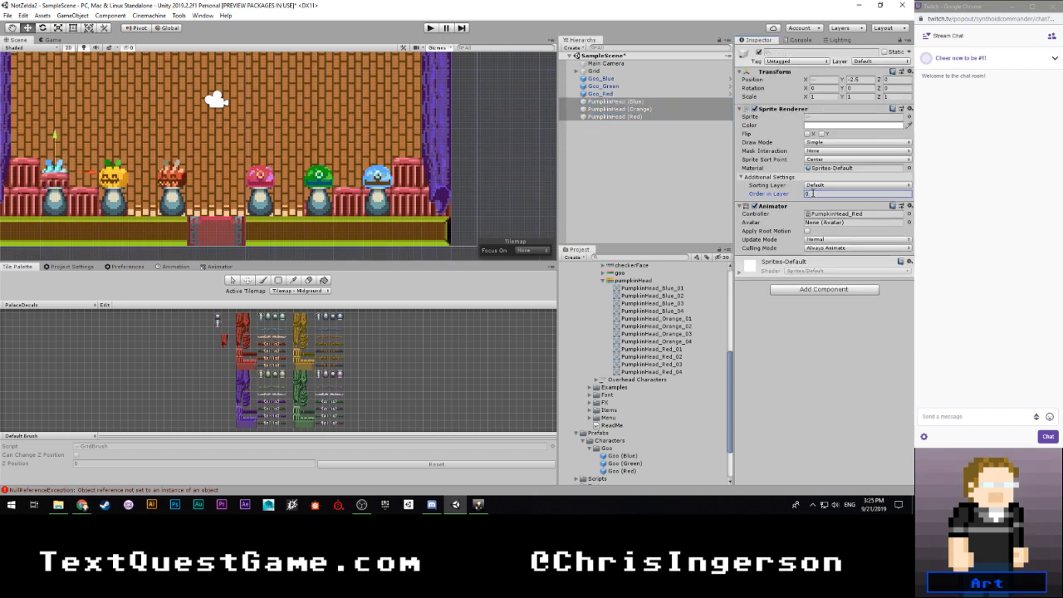
# - Create a folder named Pumpkin Head inside the Characters folder under Prefabs
pyautogui.click(605, 281)
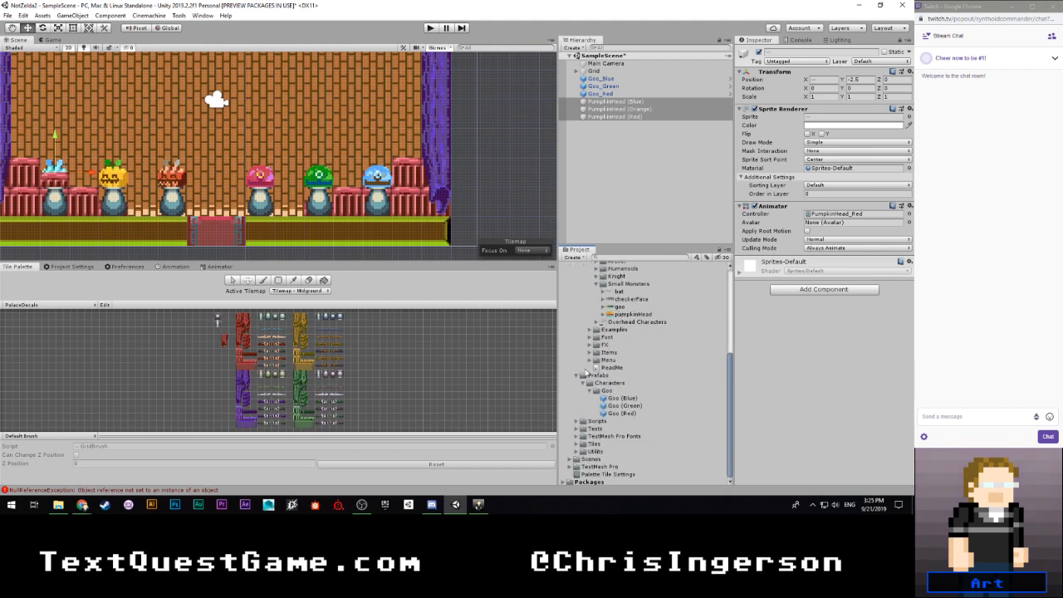
pyautogui.click(591, 406)
pyautogui.rightClick(604, 406)
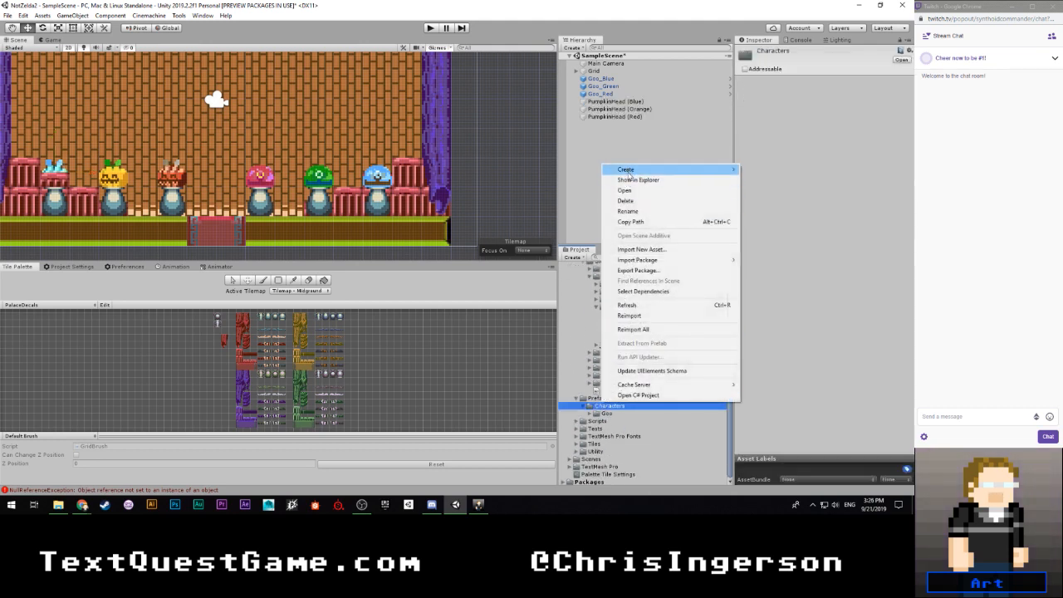
pyautogui.moveTo(630, 175)
pyautogui.click(762, 47)
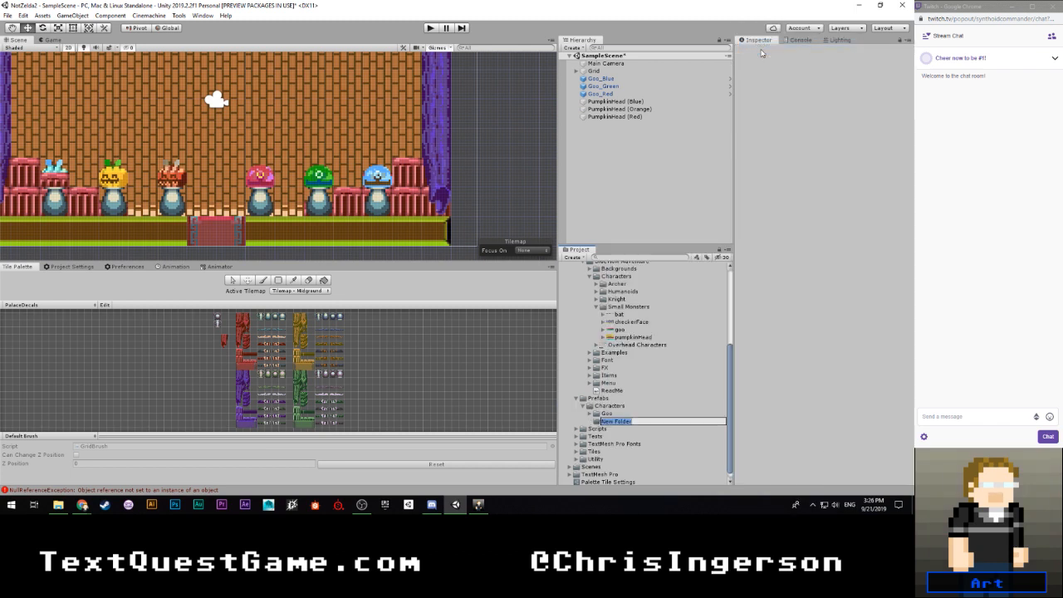
pyautogui.write('Pump')
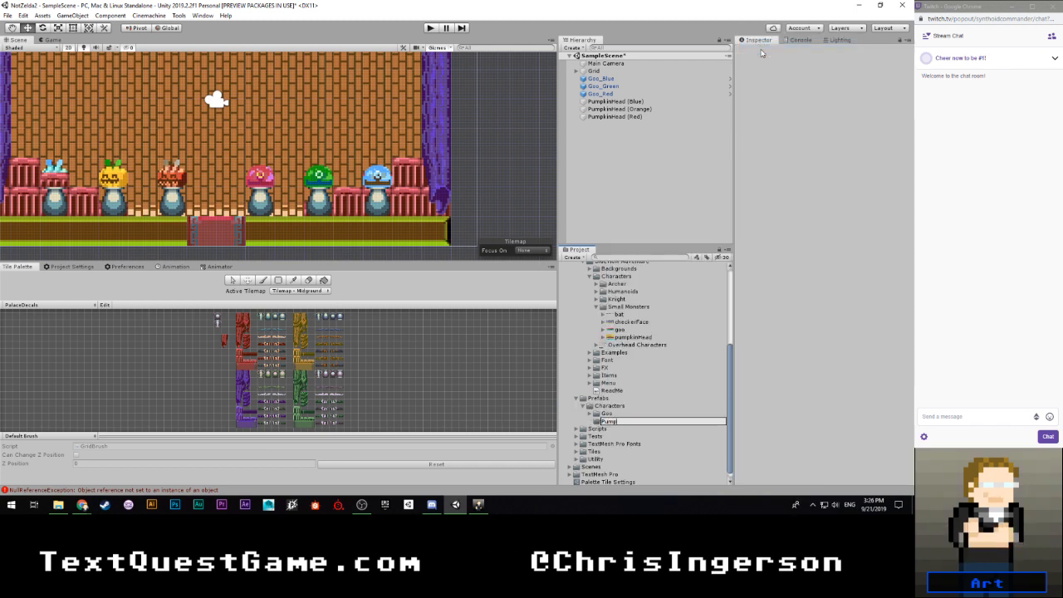
pyautogui.write('kin Head')
pyautogui.press('Return')
# - Make prefabs of the three PumpkinHead objects in the new Pumpkin Head folder and save the scene
pyautogui.moveTo(620, 102); pyautogui.dragTo(629, 421)
pyautogui.click(601, 78)
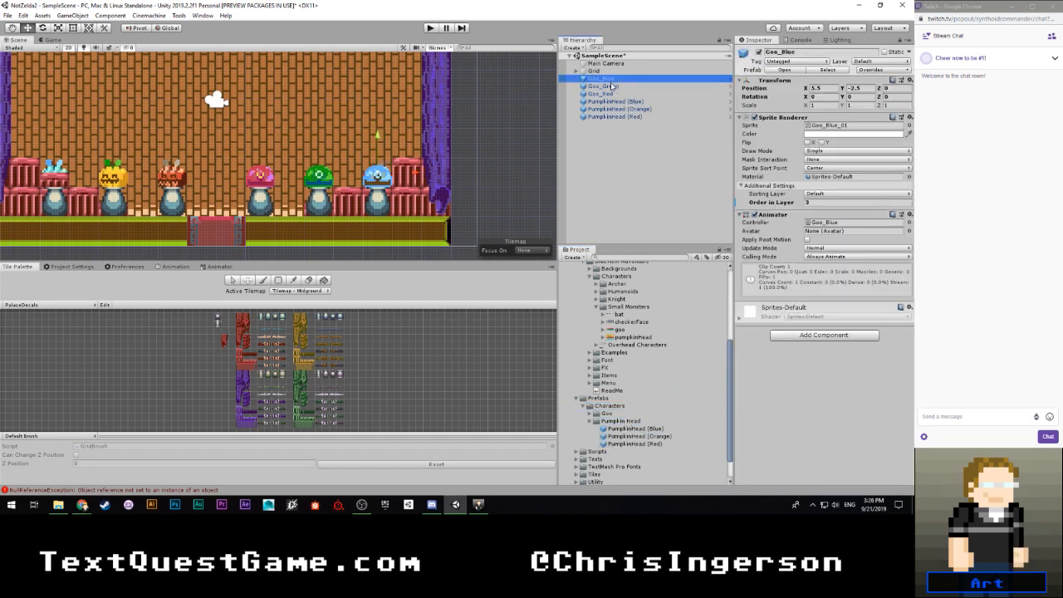
pyautogui.click(620, 140)
pyautogui.hotkey('ctrl', 's')
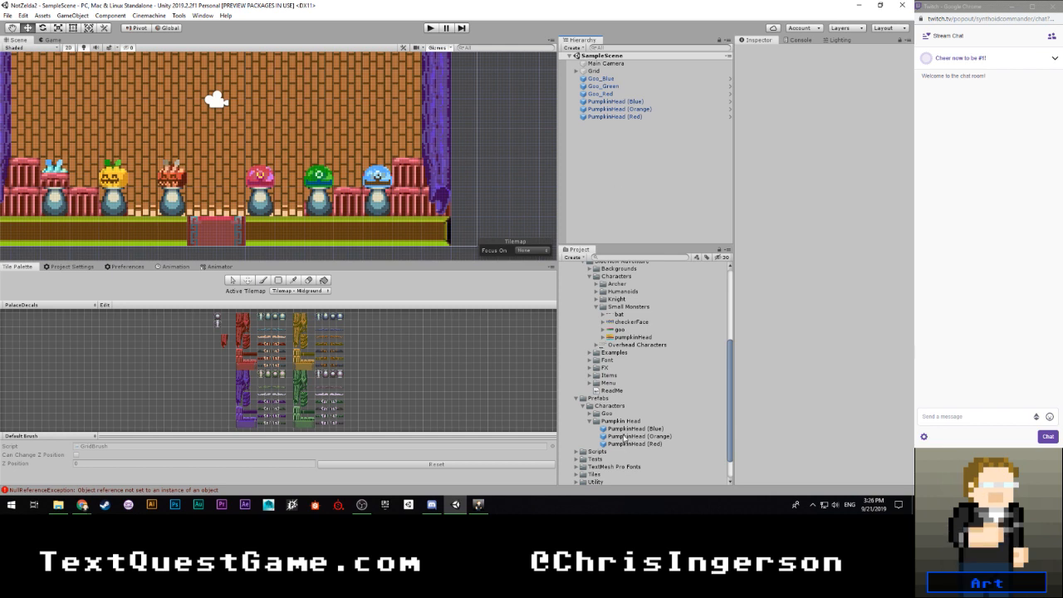
# - Collapse the Pumpkin Head prefab folder and the Goo and Pumpkin Head animation folders with their open colour subfolders
pyautogui.click(596, 421)
pyautogui.scroll(5, 621, 408)
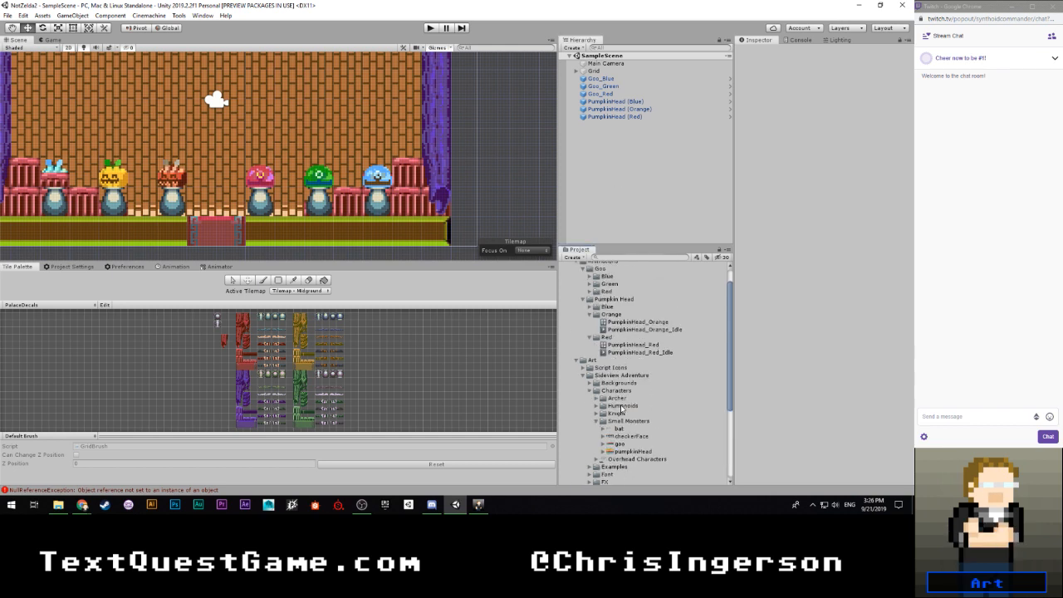
pyautogui.click(589, 314)
pyautogui.click(589, 322)
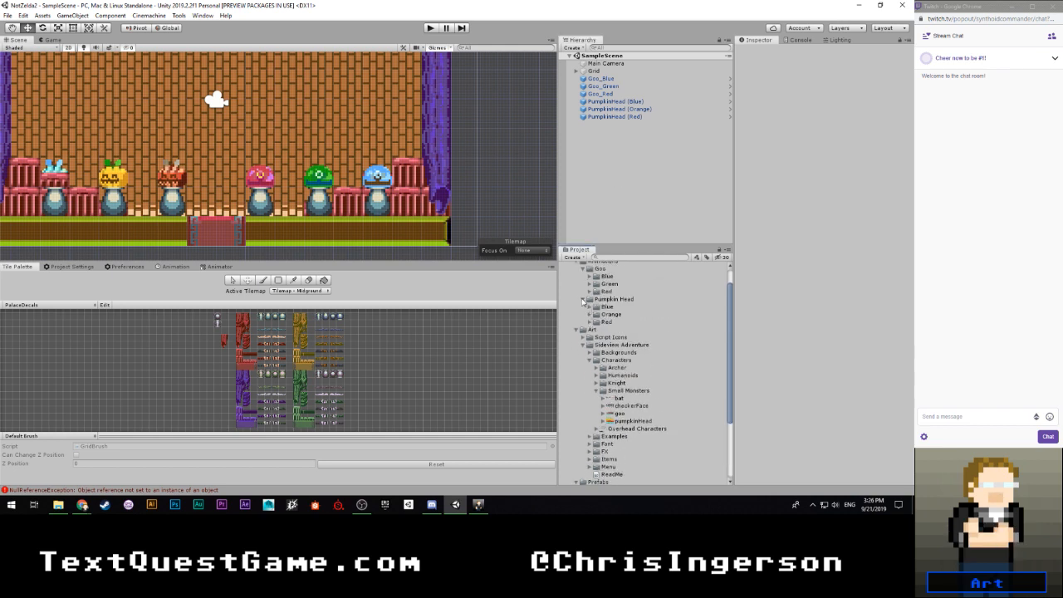
pyautogui.click(584, 299)
pyautogui.click(584, 269)
# - Examine the import settings and previews of the checkerFace and bat sprite sheets
pyautogui.click(628, 360)
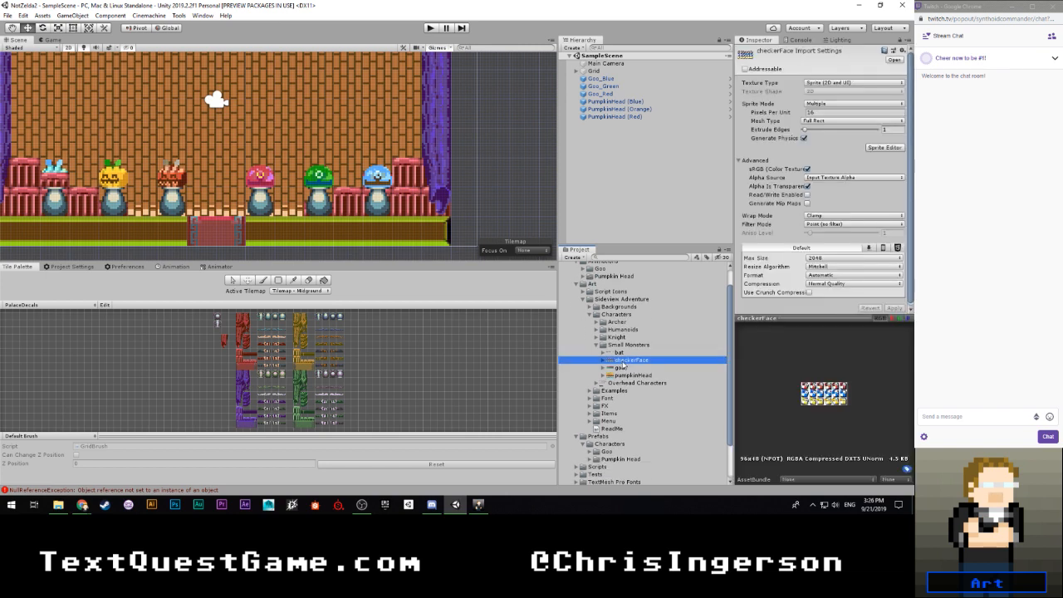
pyautogui.click(621, 353)
pyautogui.click(630, 361)
# - Clear the console's error messages and return to the checkerFace import settings
pyautogui.click(794, 40)
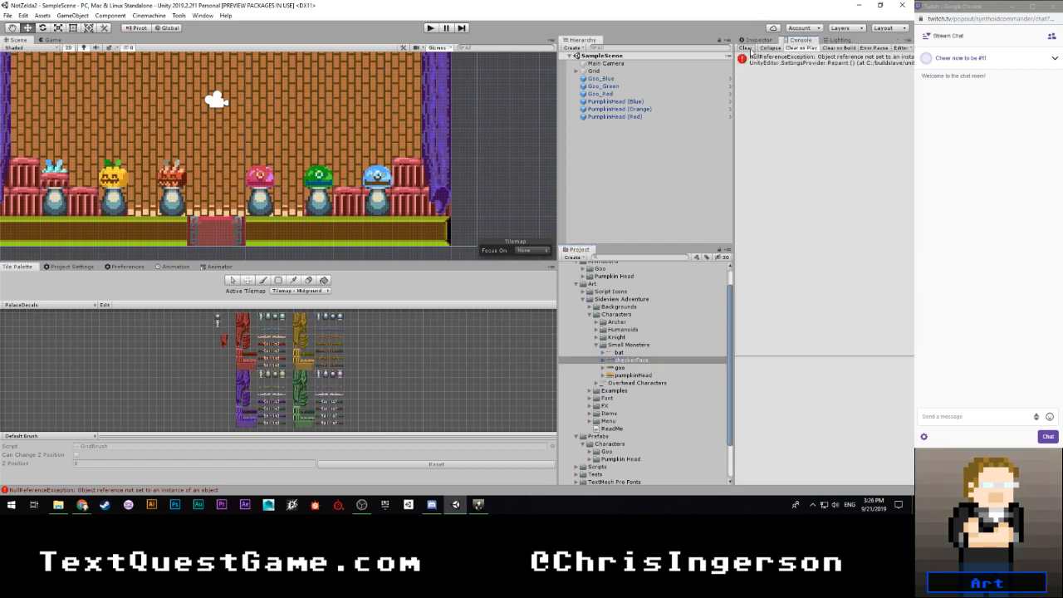
pyautogui.click(748, 48)
pyautogui.click(757, 40)
pyautogui.scroll(-2, 612, 367)
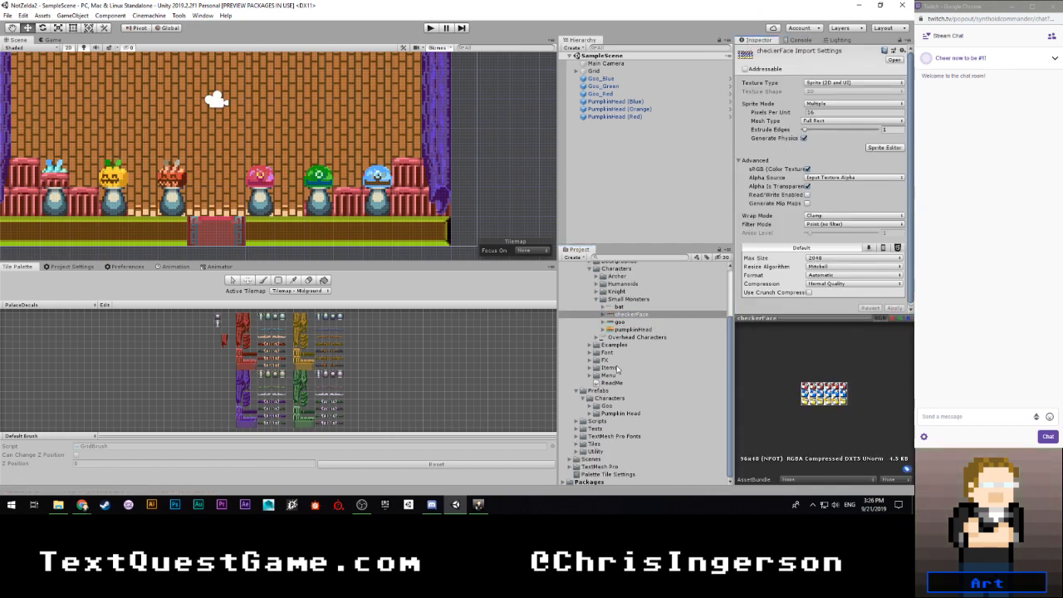
# - Examine the Overhead Characters sprite sheet in the Sprite Editor, in both colour and alpha view
pyautogui.click(615, 337)
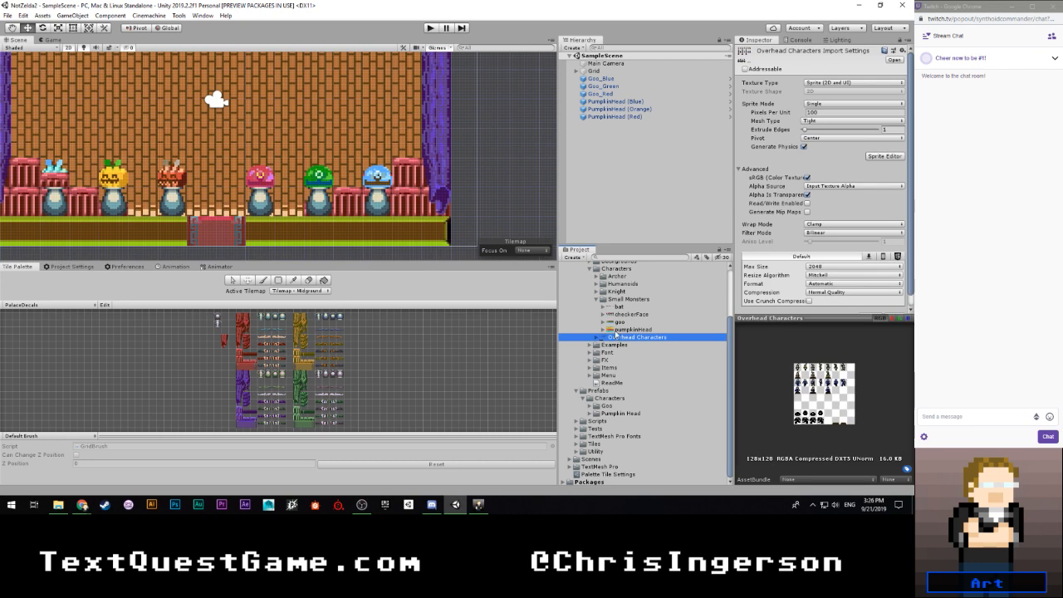
pyautogui.click(883, 156)
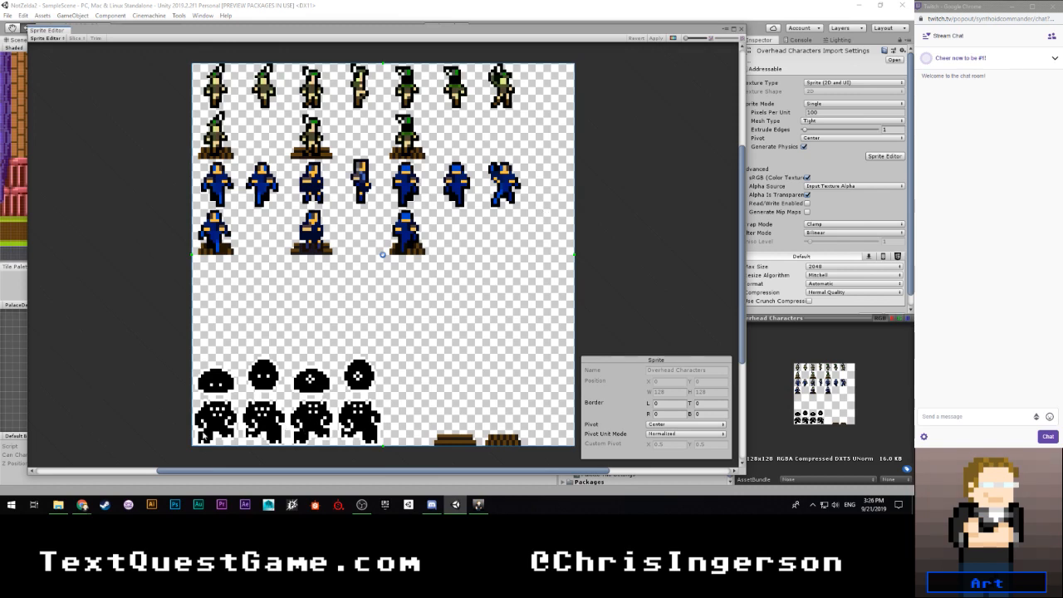
pyautogui.click(673, 38)
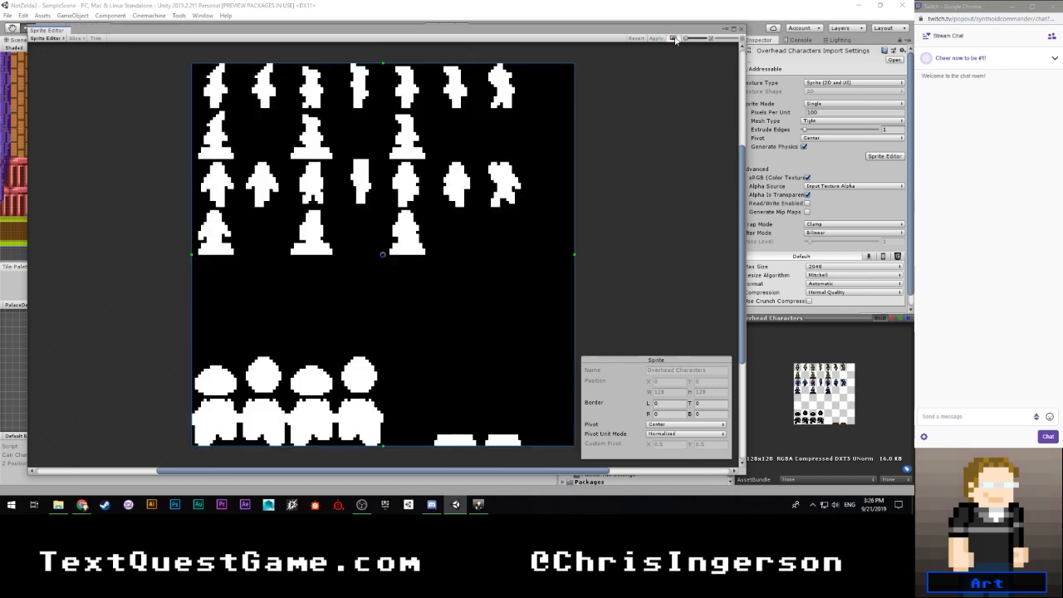
pyautogui.click(673, 38)
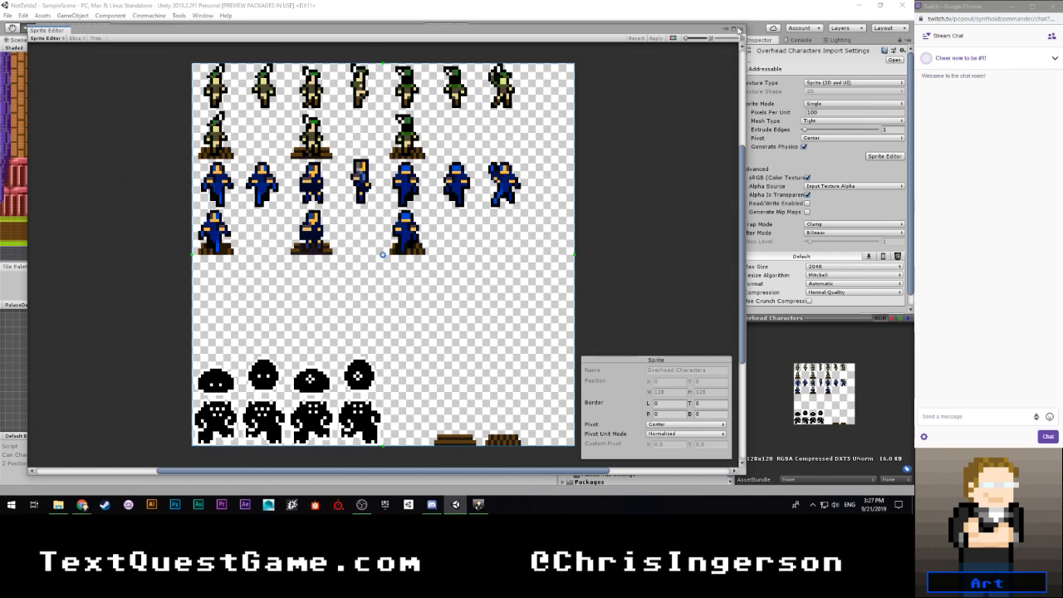
pyautogui.click(741, 31)
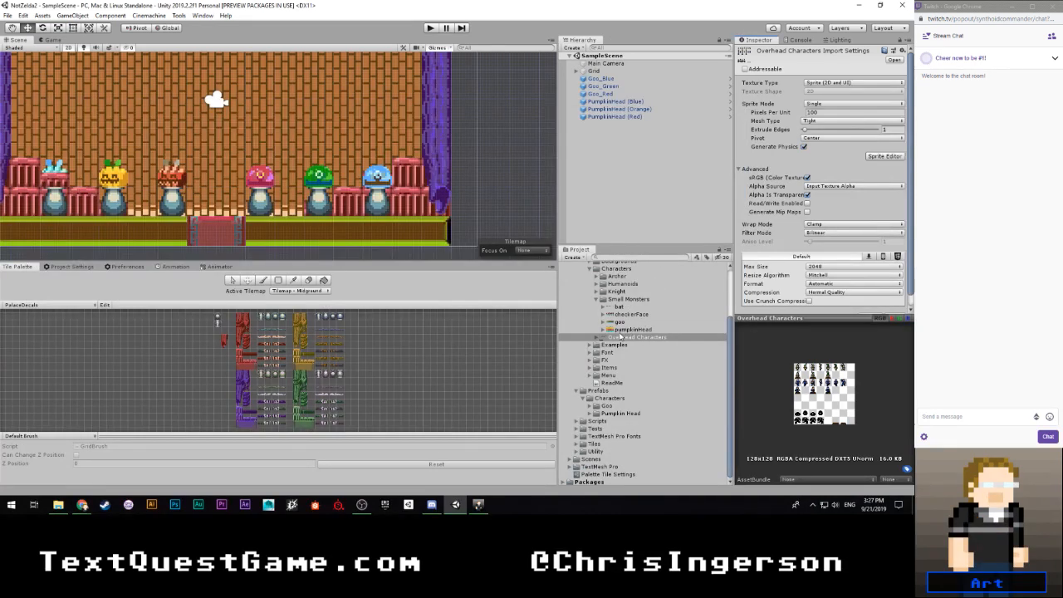
# - Expand the Scenes folder in the project and create a new empty scene
pyautogui.scroll(2, 623, 332)
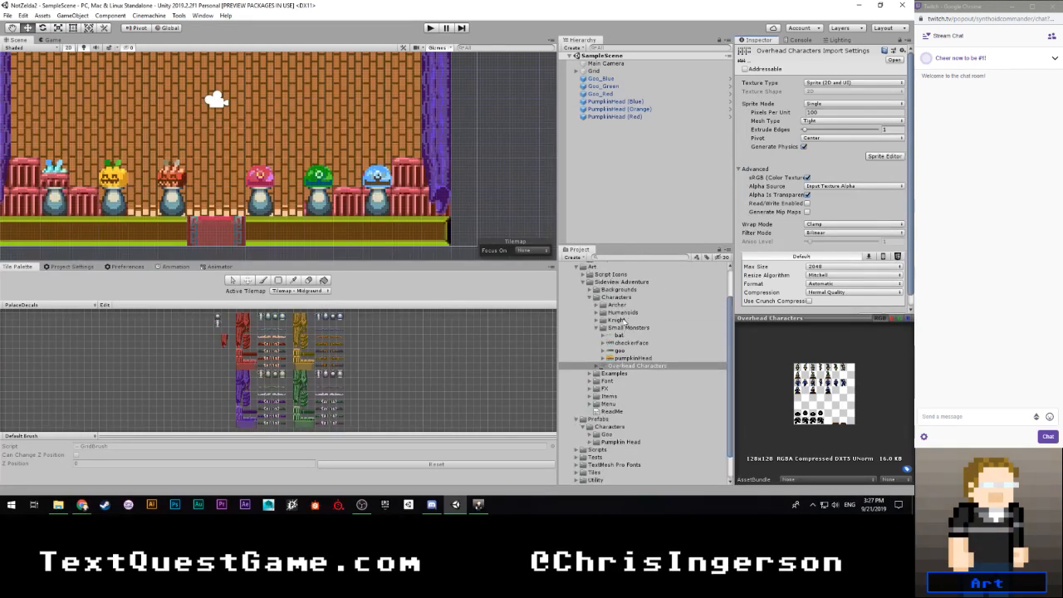
pyautogui.scroll(-2, 627, 335)
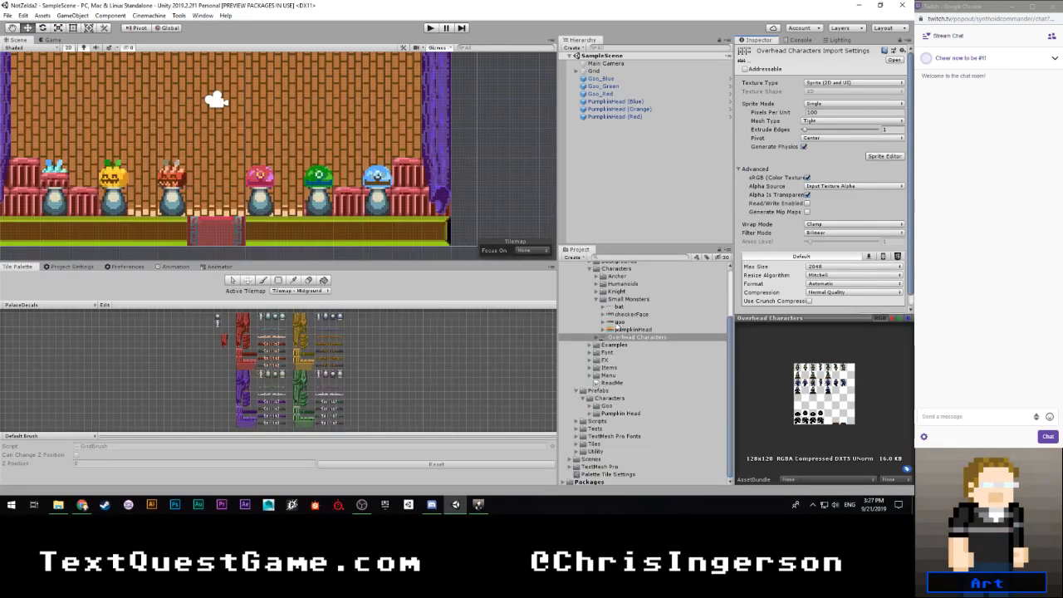
pyautogui.click(572, 459)
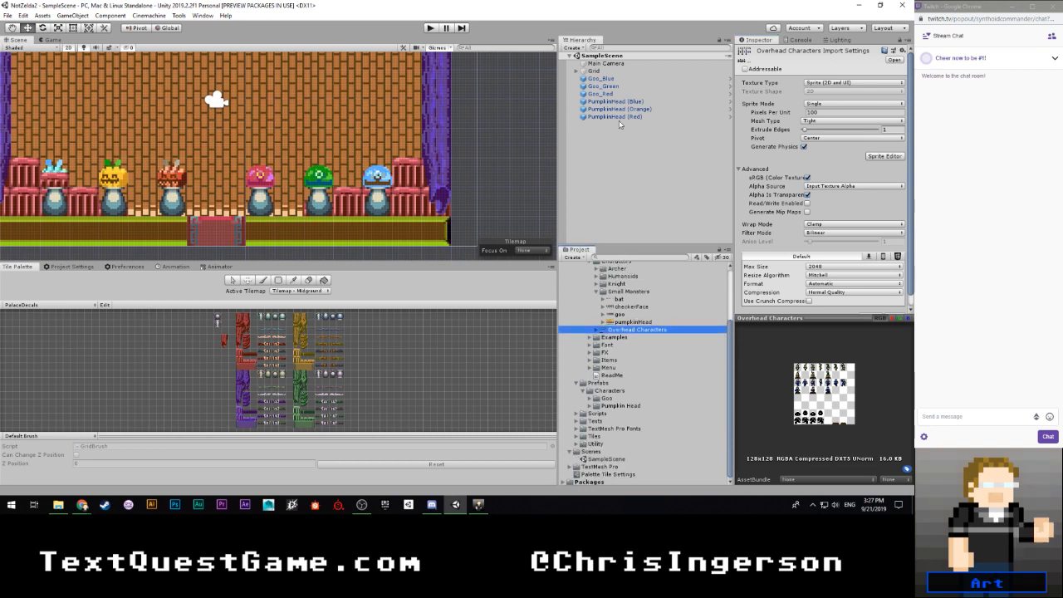
pyautogui.hotkey('ctrl', 'n')
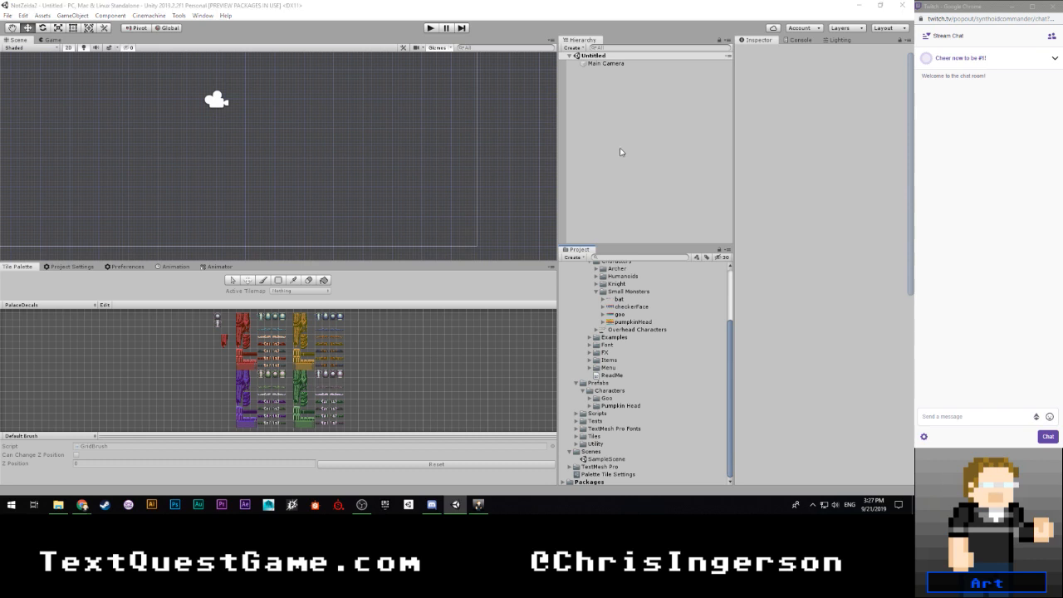
# - Save the new scene as Tilemap (Overhead) and move its file into the Scenes folder
pyautogui.hotkey('ctrl', 's')
pyautogui.moveTo(82, 504)
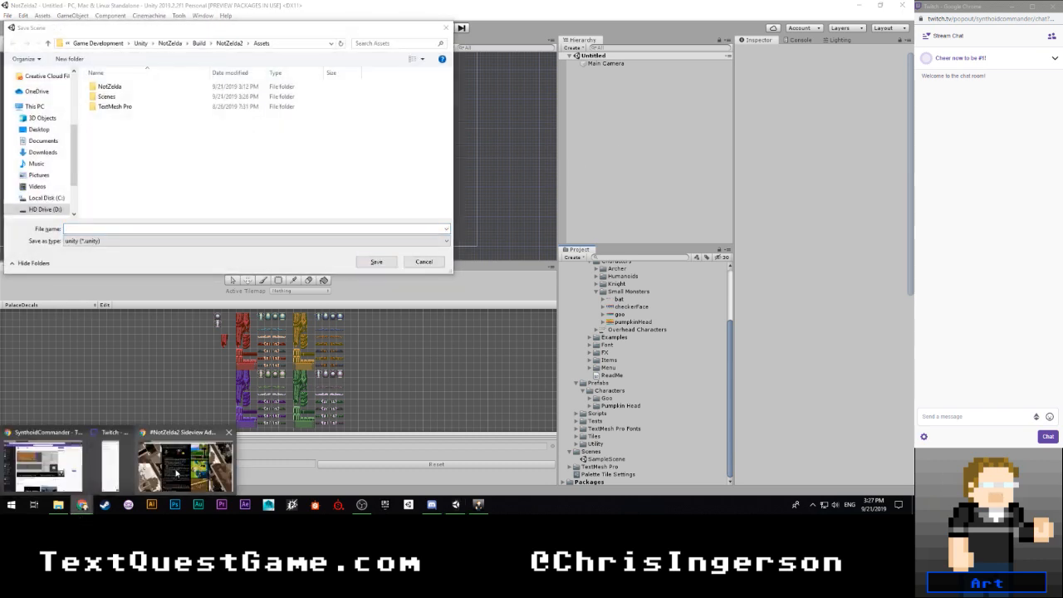
pyautogui.moveTo(176, 473)
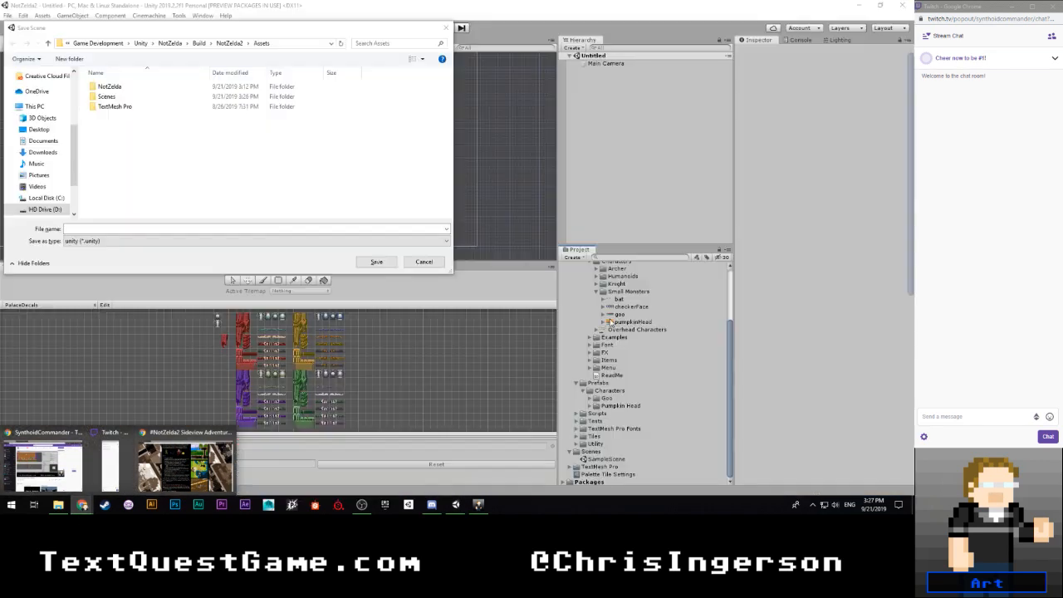
pyautogui.click(185, 226)
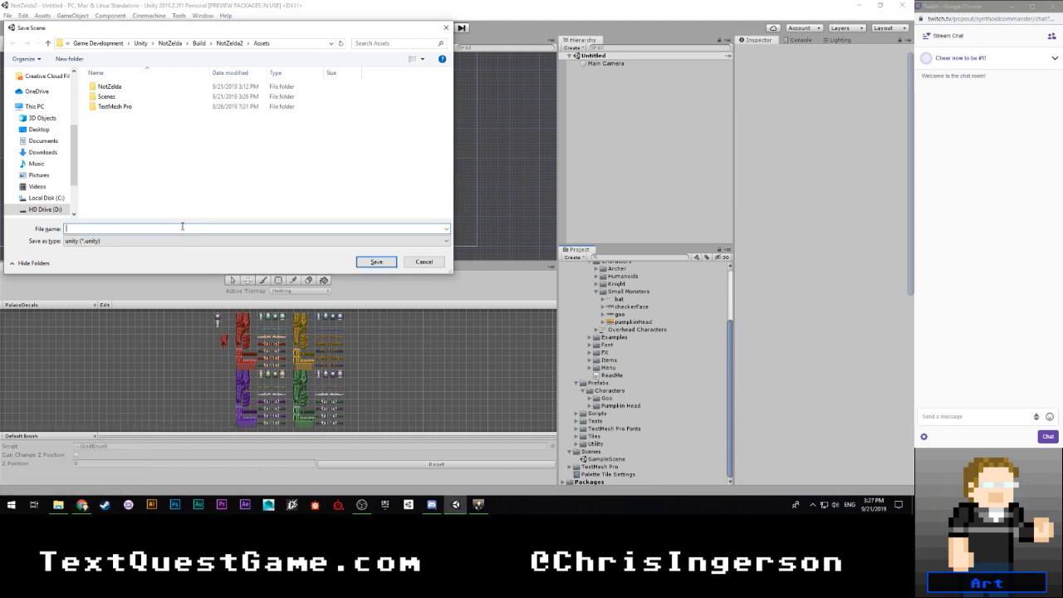
pyautogui.write('Tile')
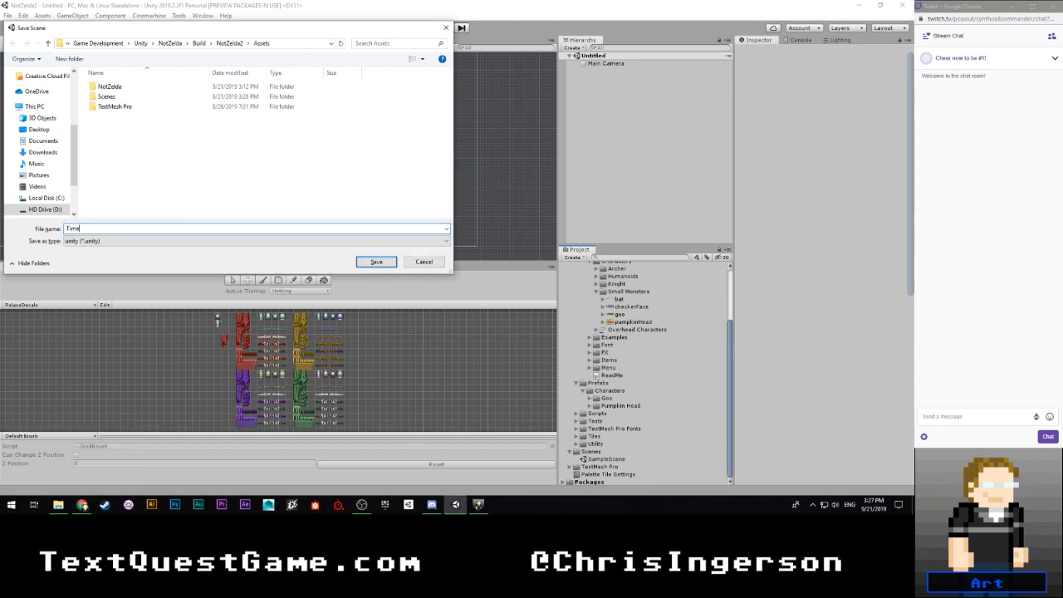
pyautogui.write('map (Overhea')
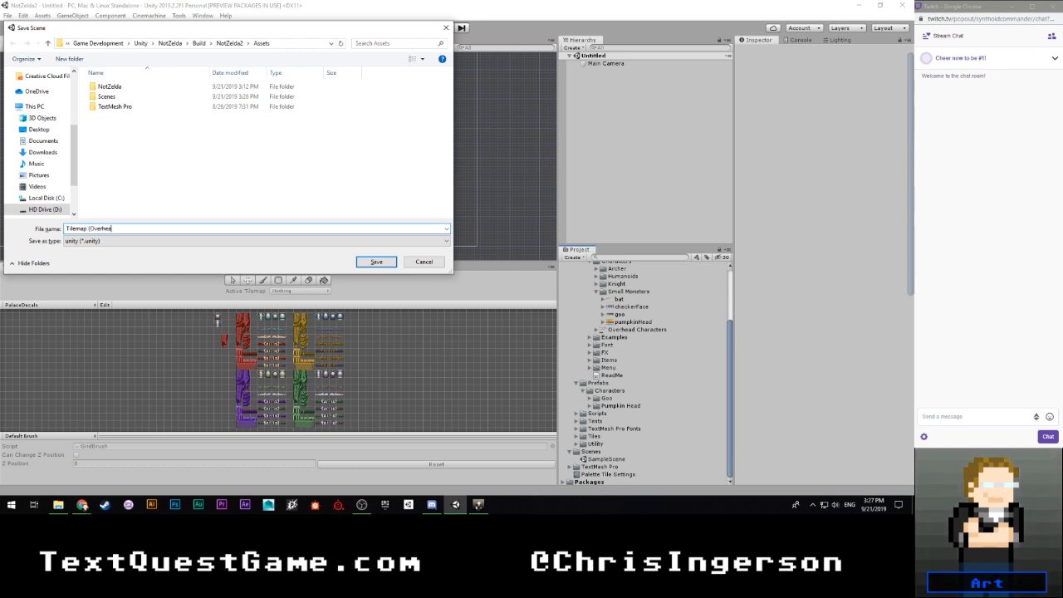
pyautogui.write('d)')
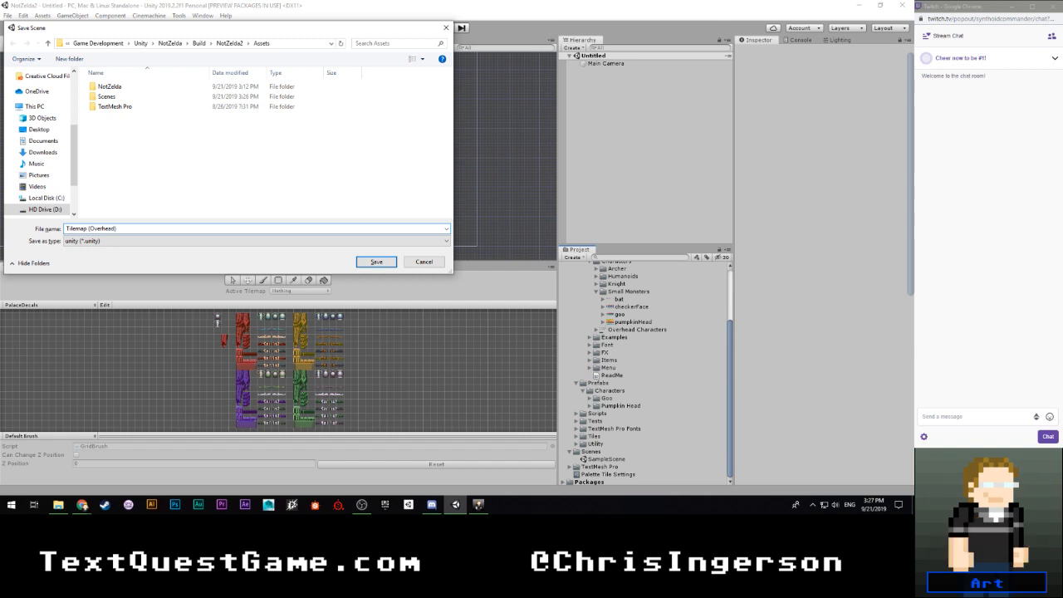
pyautogui.press('Return')
pyautogui.scroll(-1, 631, 420)
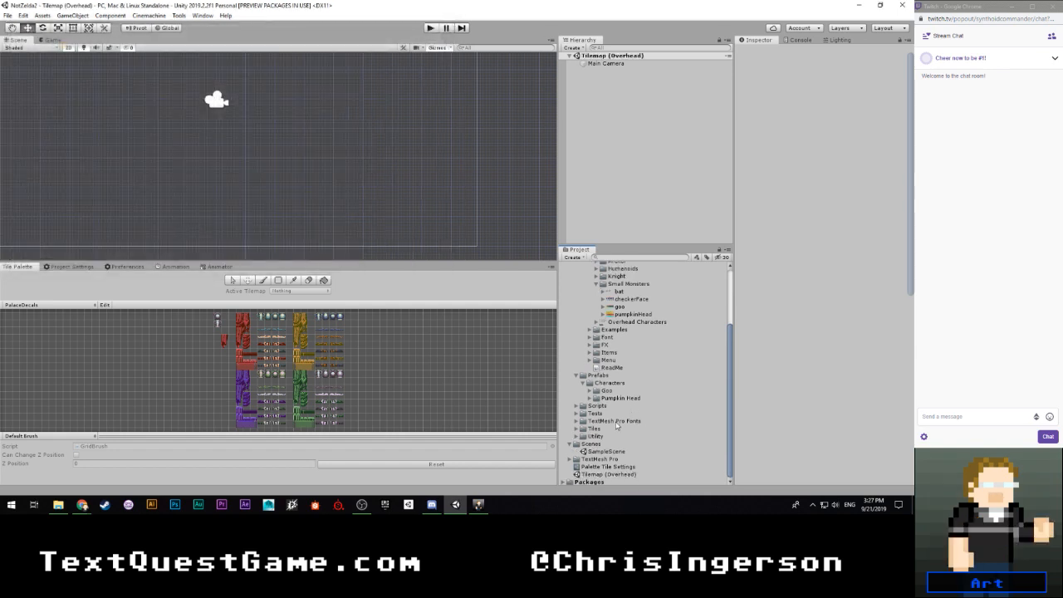
pyautogui.moveTo(606, 474); pyautogui.dragTo(603, 456)
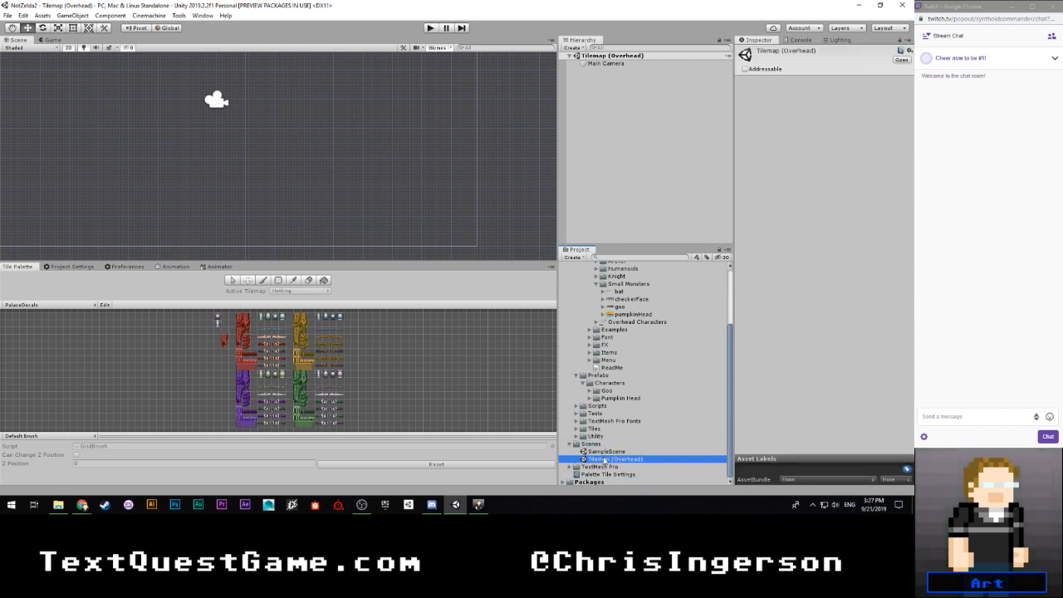
# - Add a 2D tilemap with its grid, name it Tilemap - Background, and set its Order in Layer to -5
pyautogui.rightClick(589, 117)
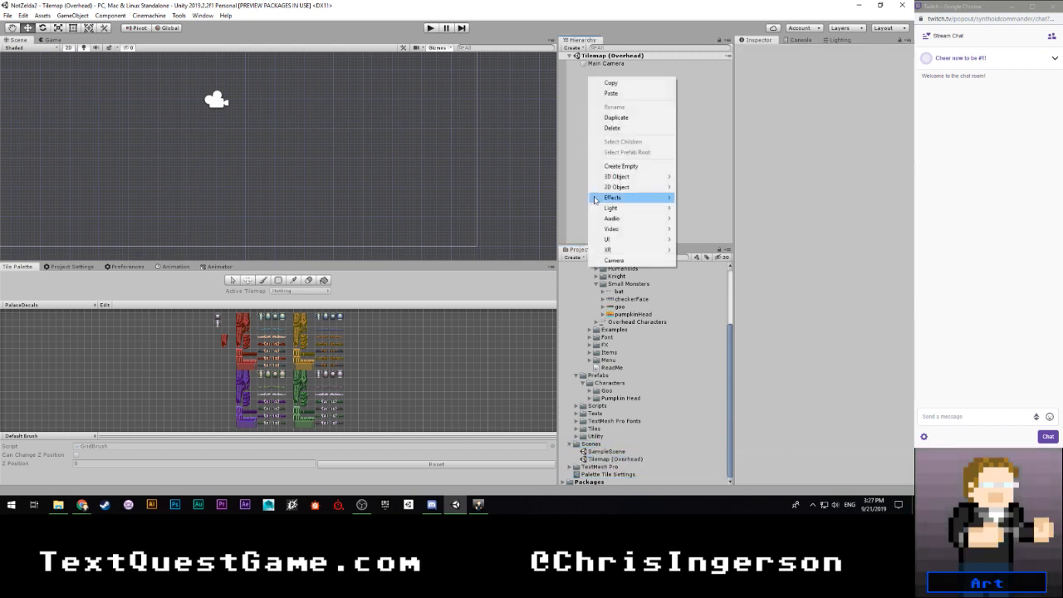
pyautogui.moveTo(639, 187)
pyautogui.click(702, 208)
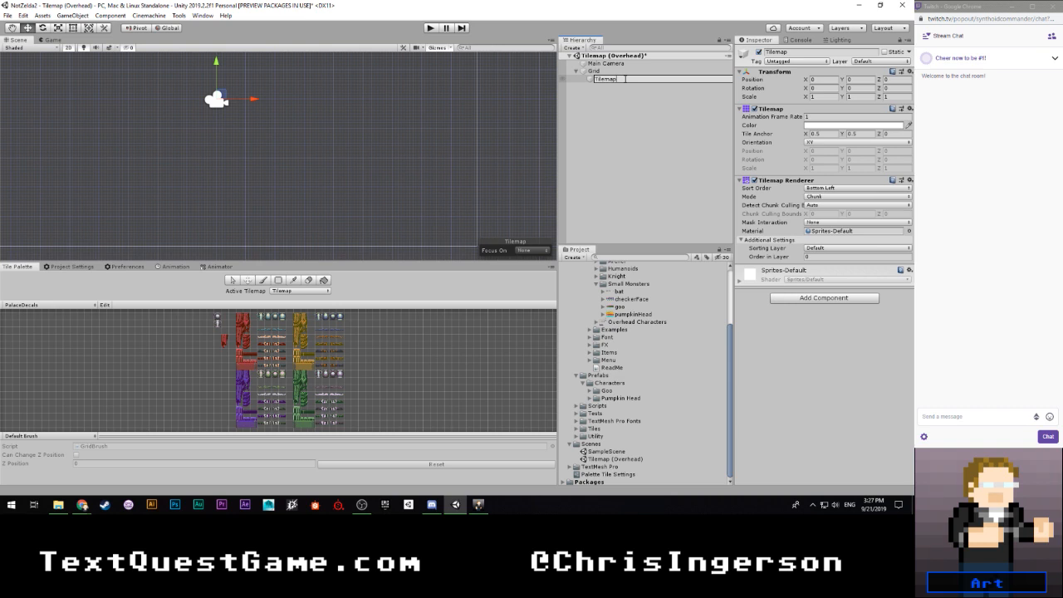
pyautogui.write('- ')
pyautogui.write('Babckground')
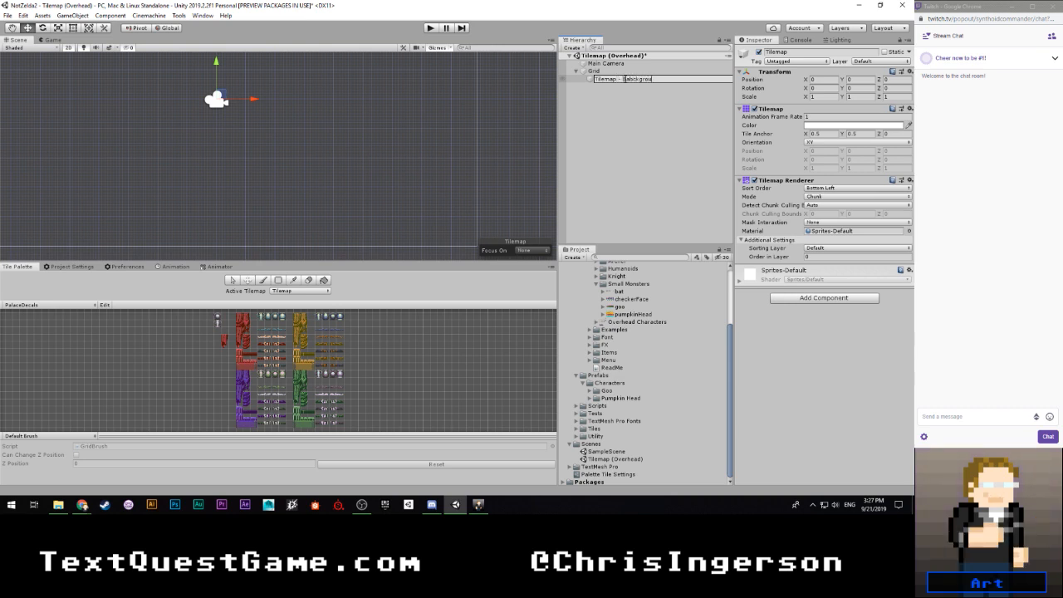
pyautogui.press('Return')
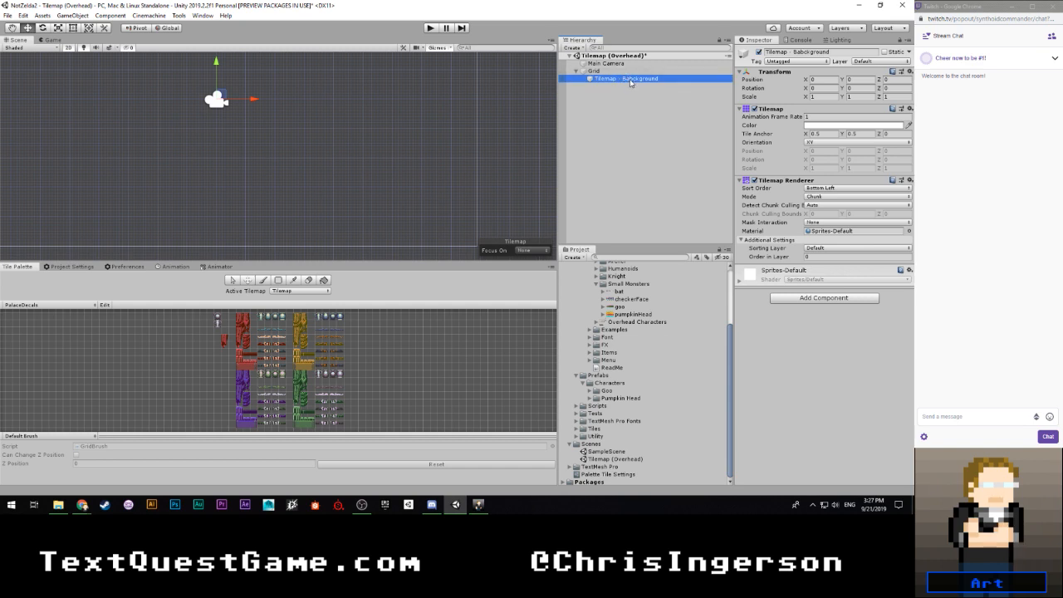
pyautogui.click(632, 79)
pyautogui.click(635, 80)
pyautogui.press('BackSpace')
pyautogui.press('Return')
pyautogui.click(826, 256)
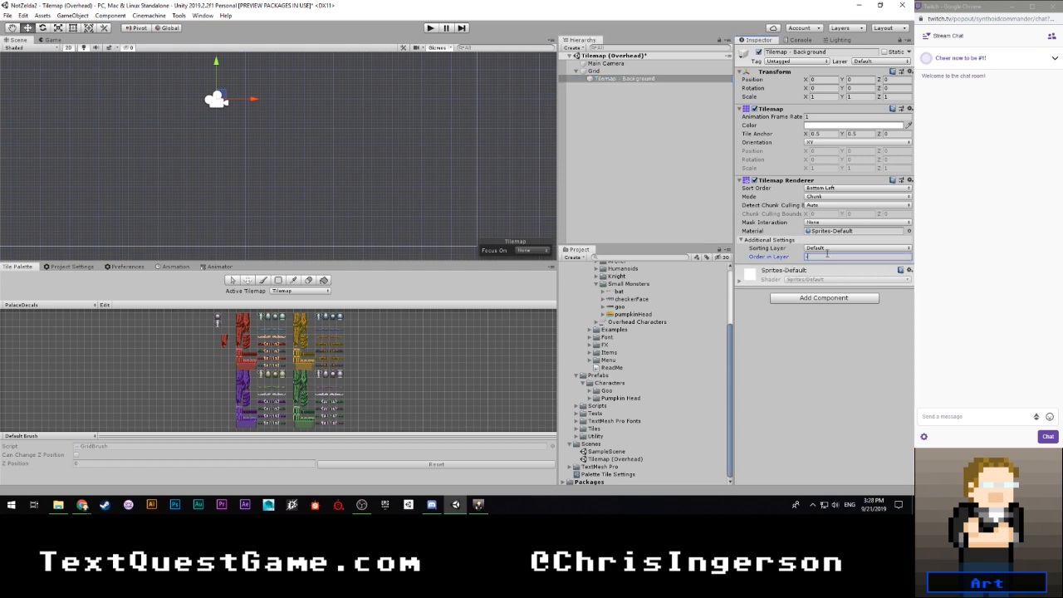
pyautogui.click(800, 341)
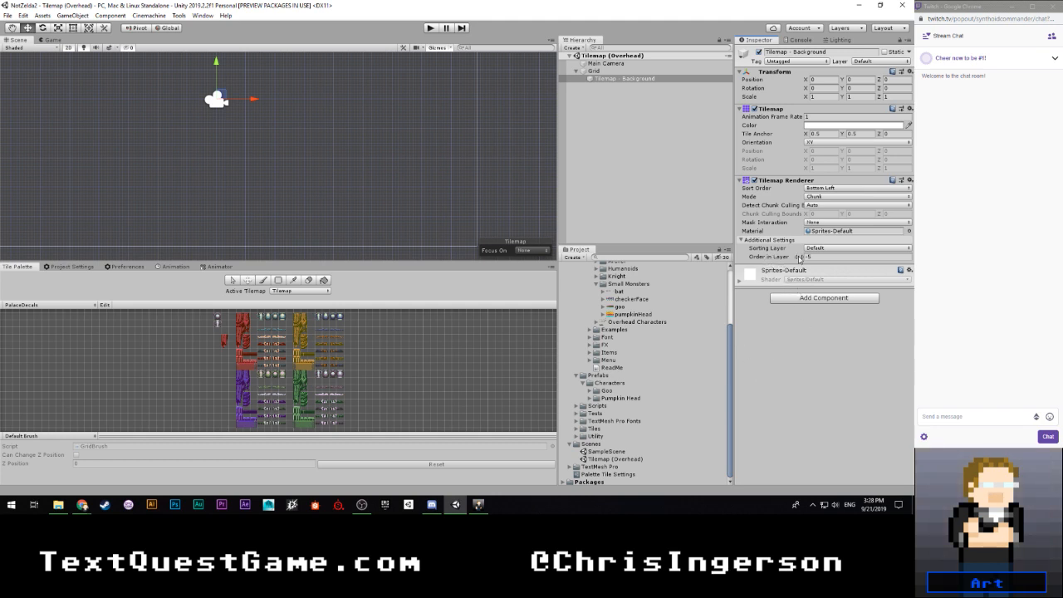
# - Add a second tilemap under the Grid object and name it Tilemap - Midground
pyautogui.rightClick(602, 71)
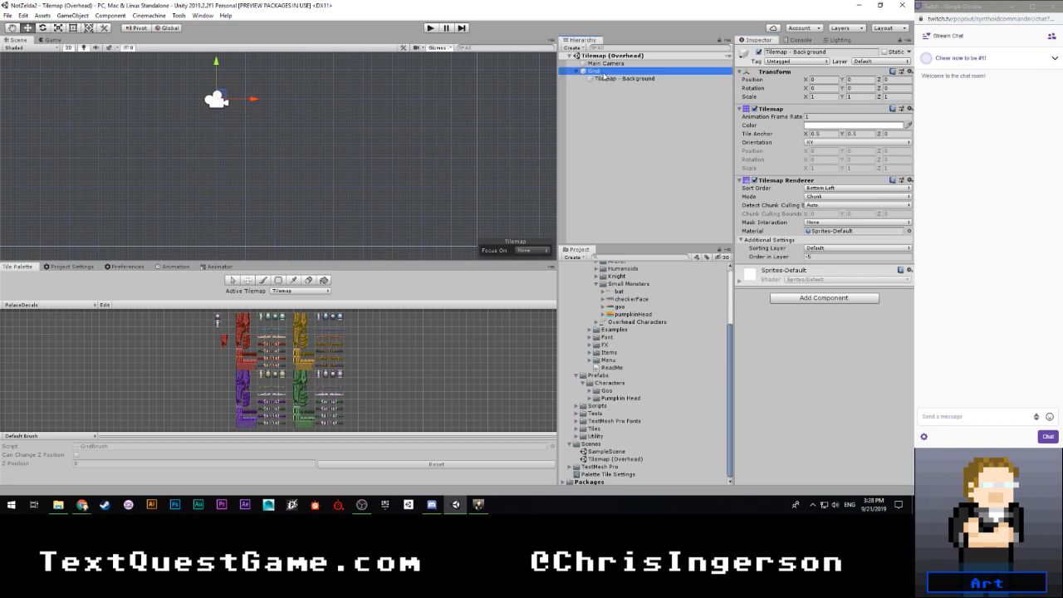
pyautogui.moveTo(640, 188)
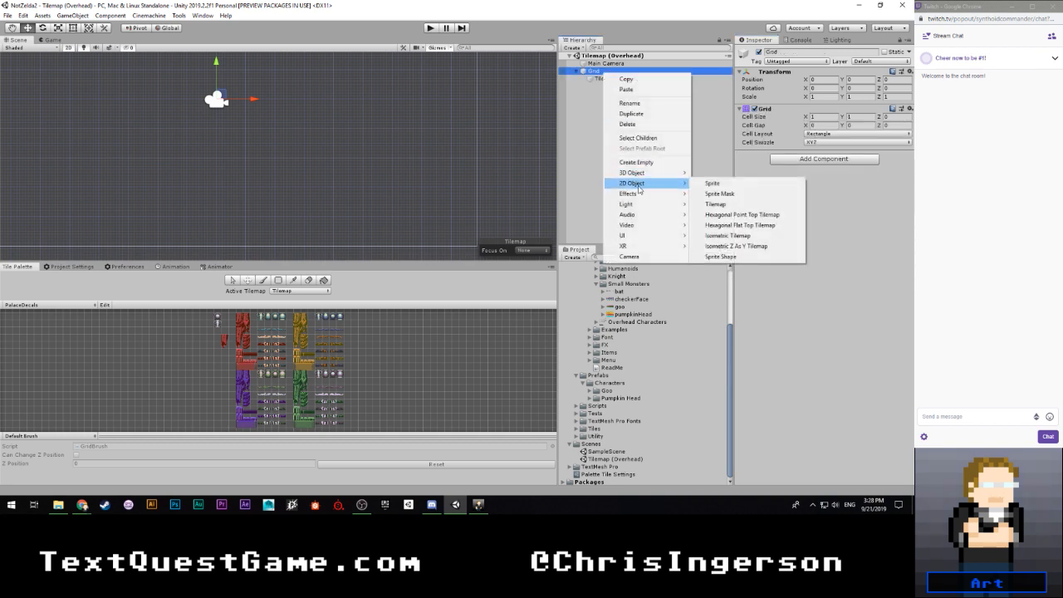
pyautogui.click(716, 204)
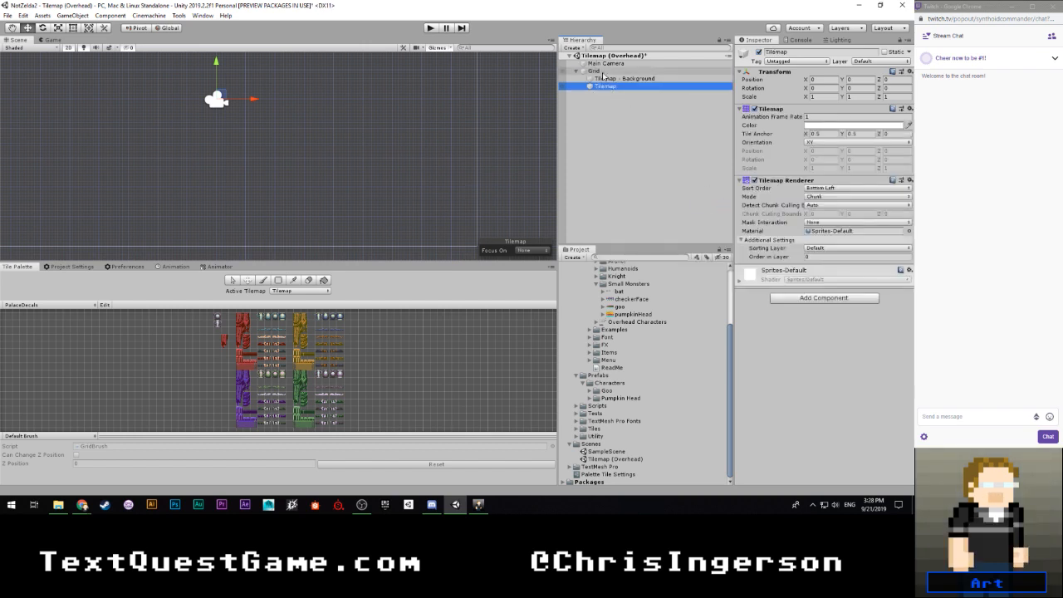
pyautogui.click(621, 89)
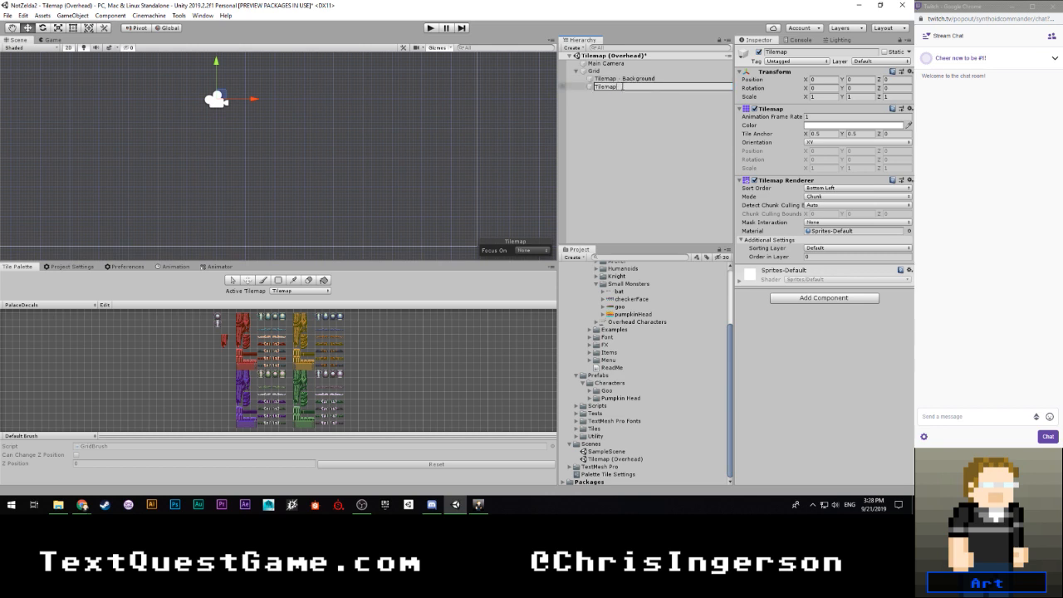
pyautogui.write('- Midground')
pyautogui.press('Return')
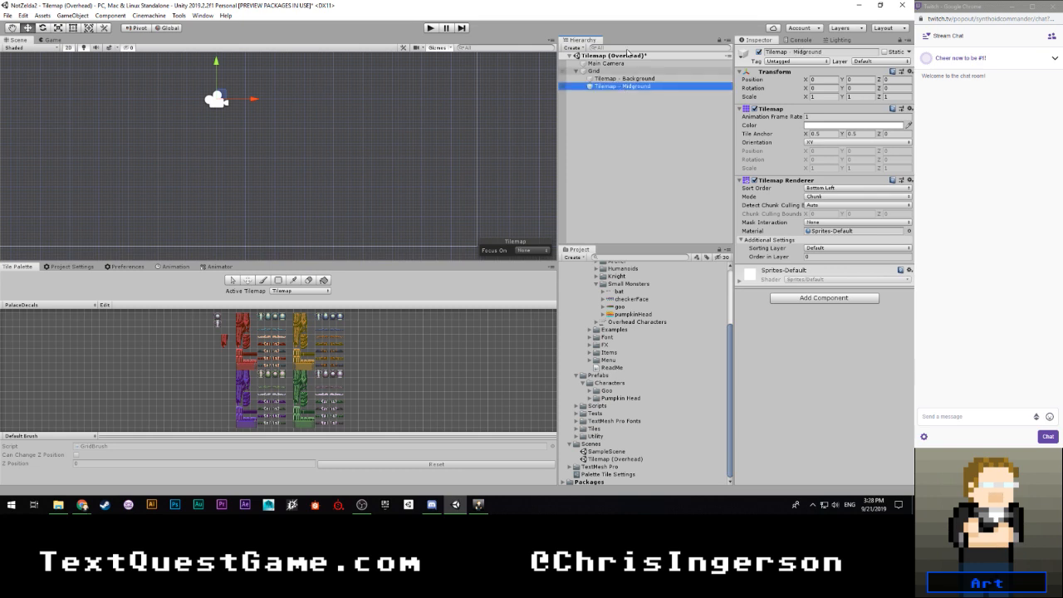
# - Add a third tilemap under Grid named Tilemap - Foreground and set its Order in Layer to 5
pyautogui.click(598, 71)
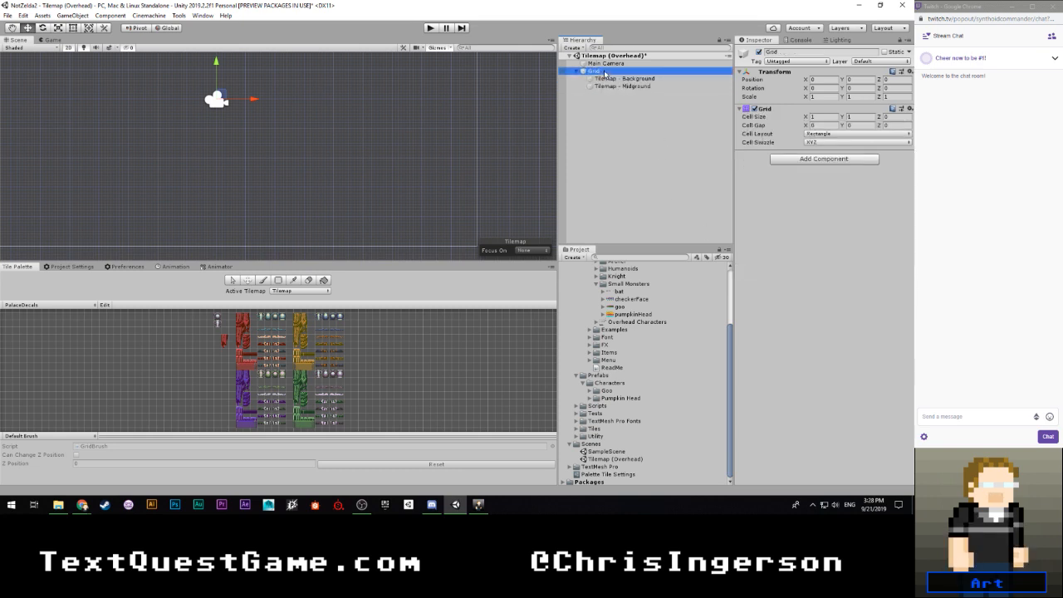
pyautogui.rightClick(604, 72)
pyautogui.moveTo(648, 181)
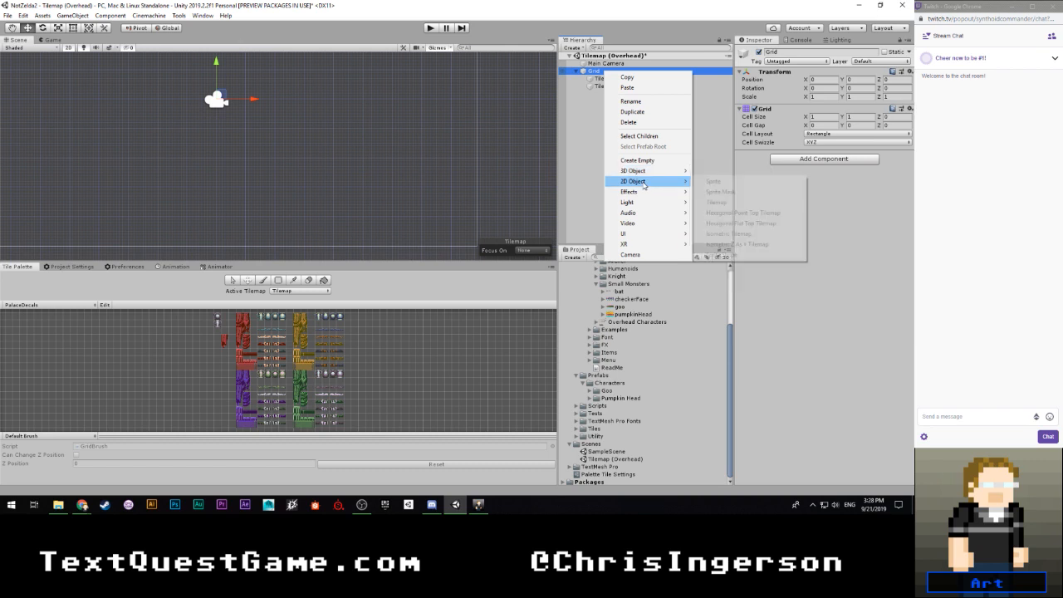
pyautogui.click(716, 202)
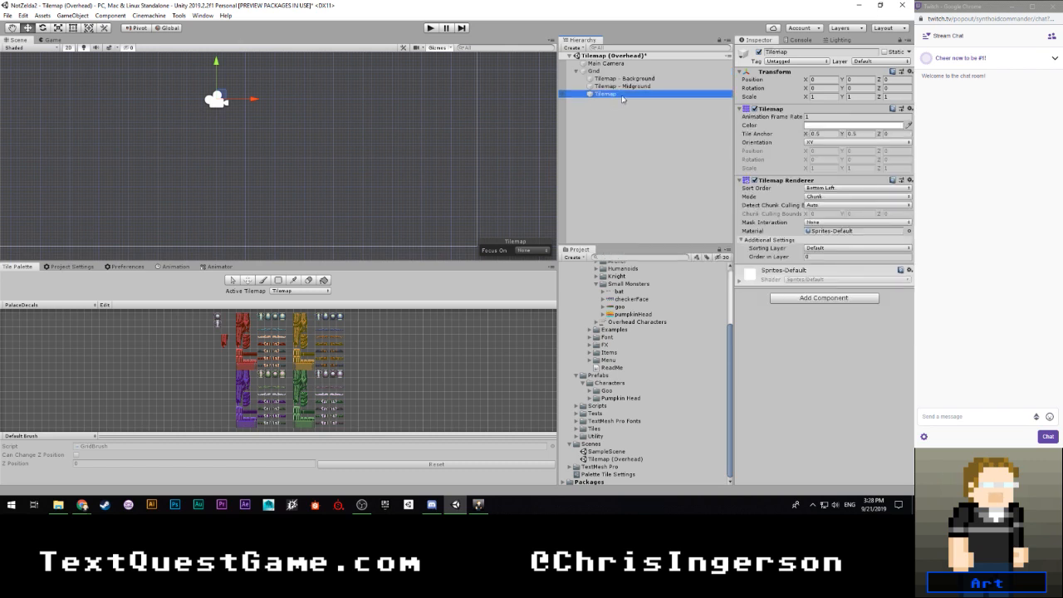
pyautogui.write('- ')
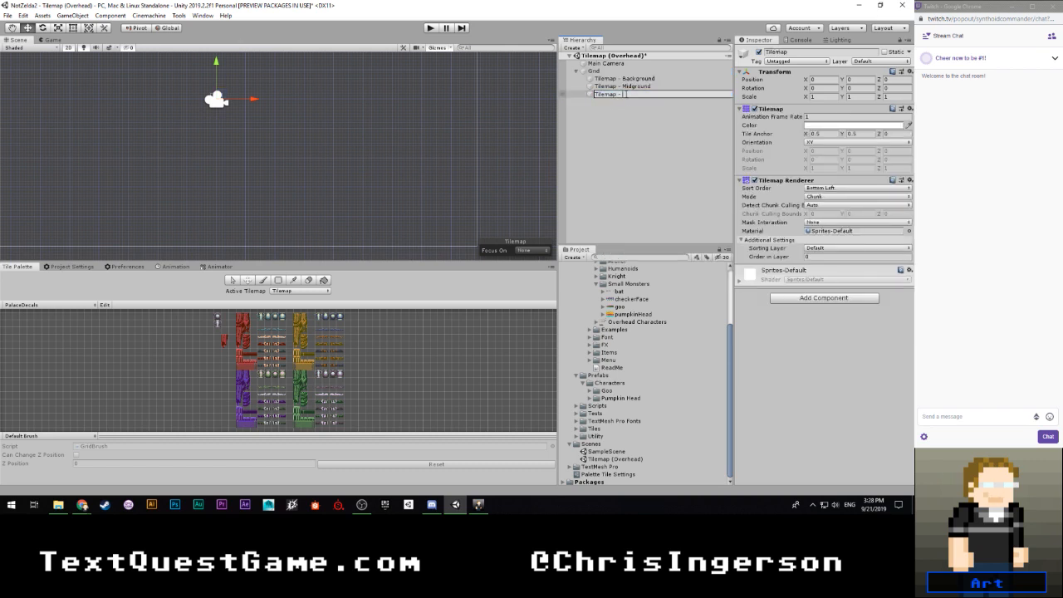
pyautogui.write('Foreground')
pyautogui.press('Return')
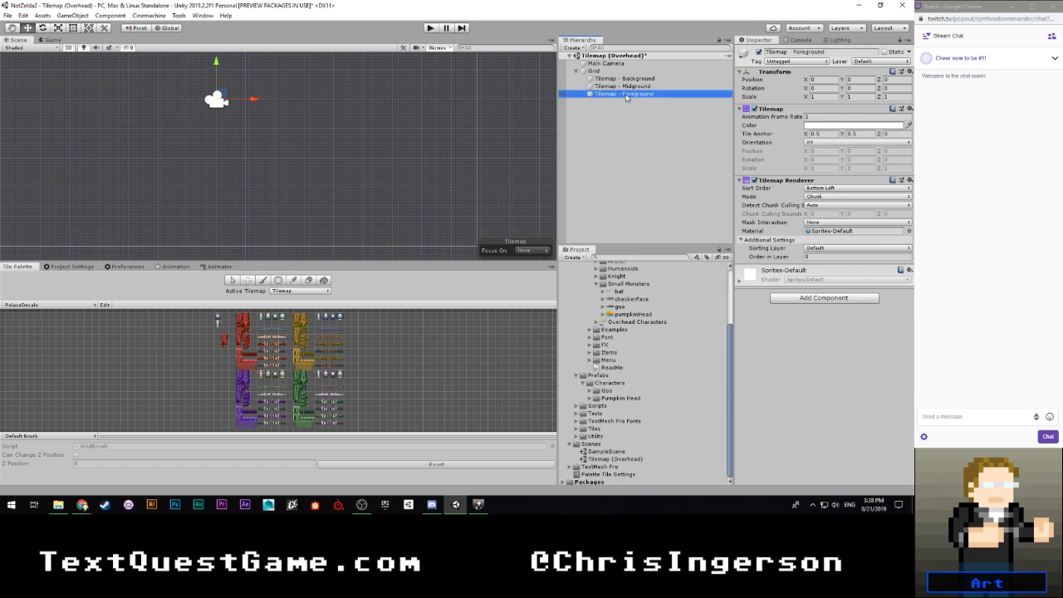
pyautogui.click(821, 256)
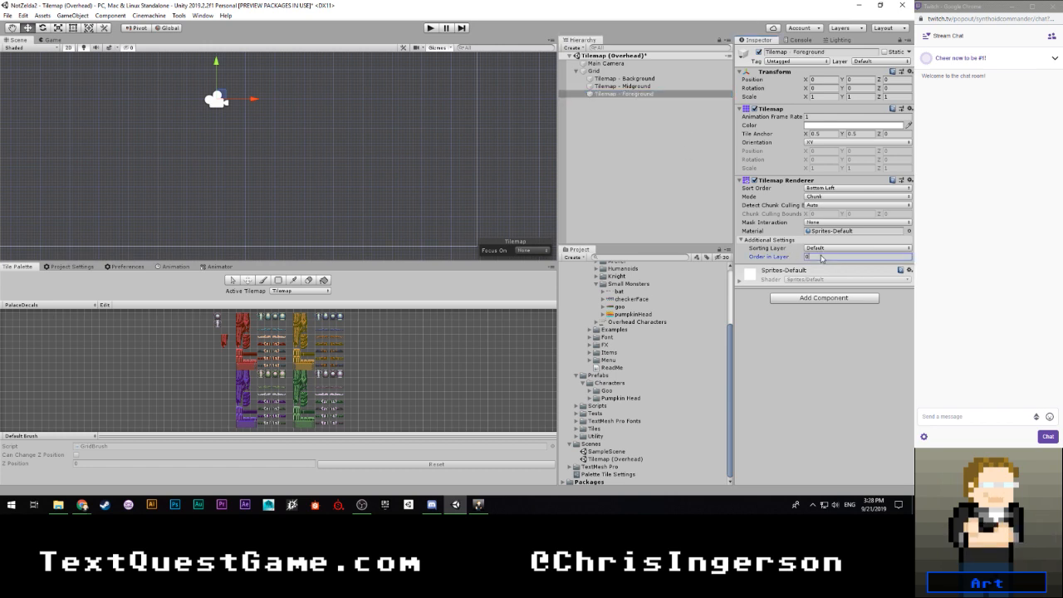
pyautogui.write('5')
# - Make Tilemap - Background the active tilemap for painting and save the scene
pyautogui.click(318, 292)
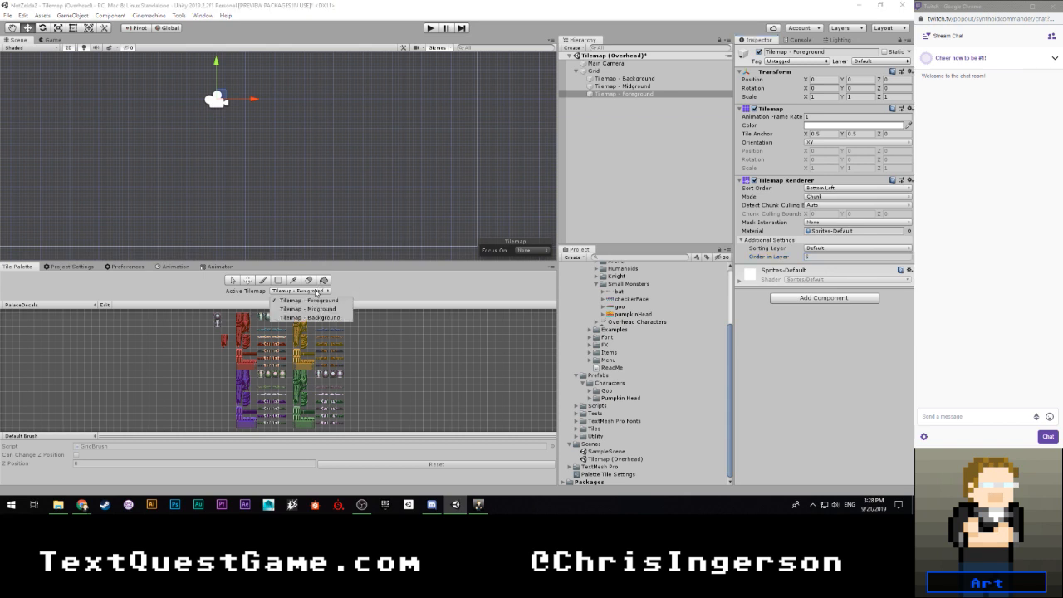
pyautogui.click(323, 318)
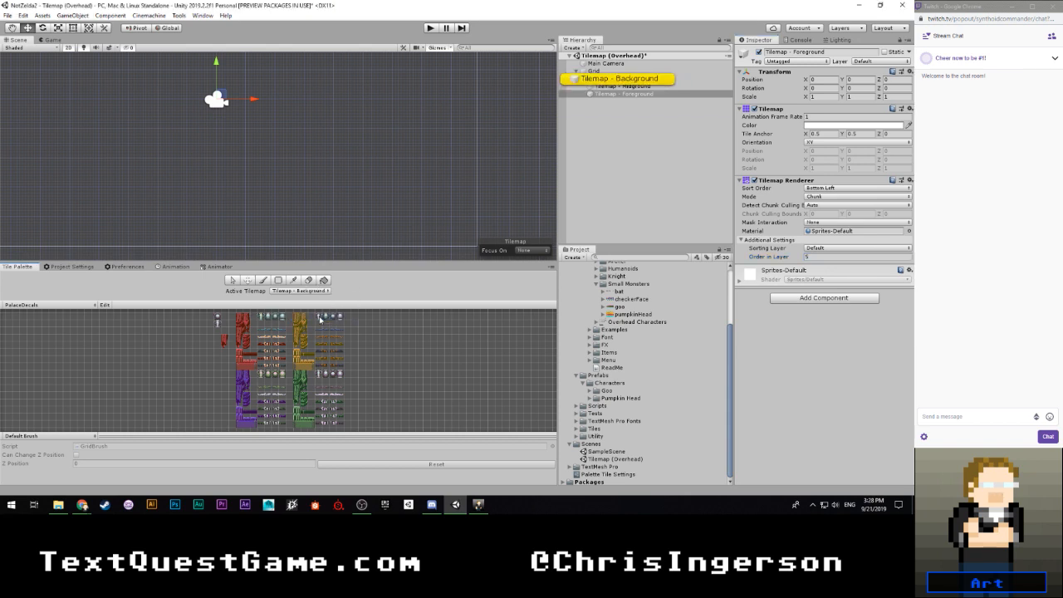
pyautogui.click(48, 305)
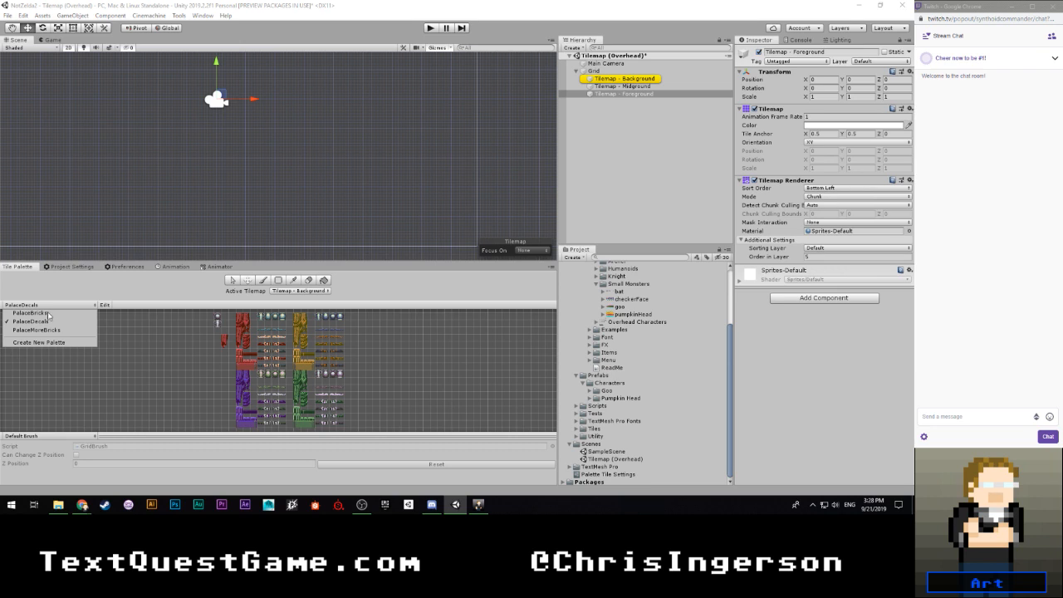
pyautogui.hotkey('ctrl', 's')
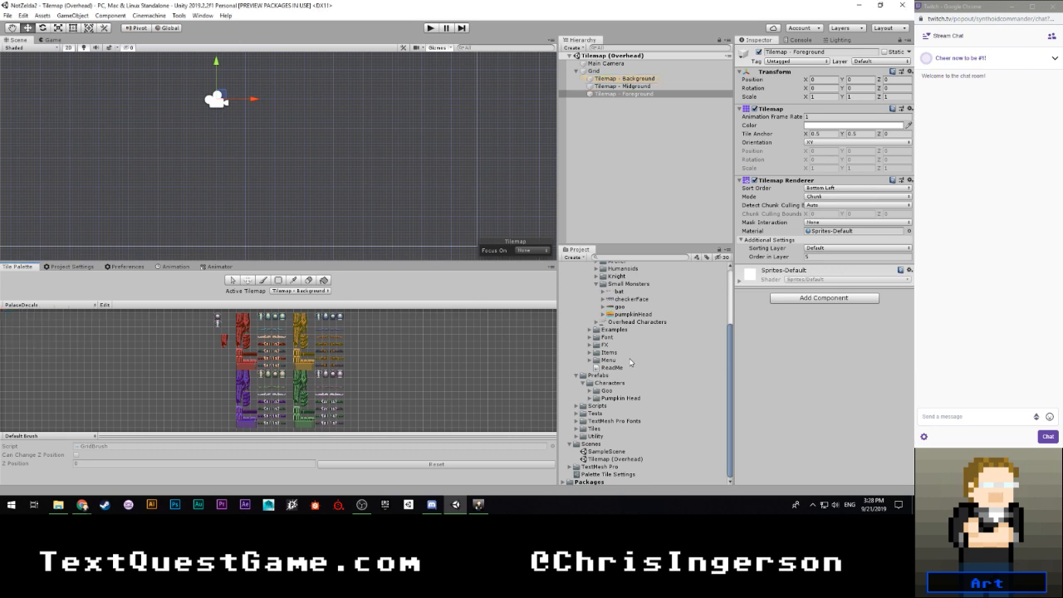
# - Collapse the unneeded project folders and select the grass sprite sheet in the Sideview Adventure art's Backgrounds > Overhead folder
pyautogui.click(577, 429)
pyautogui.click(590, 390)
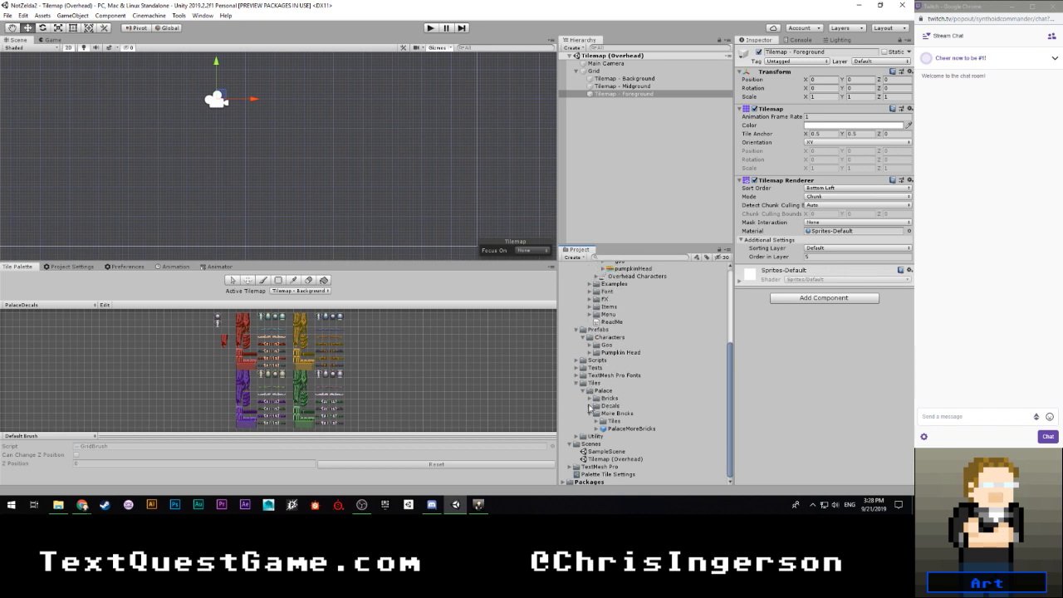
pyautogui.click(590, 413)
pyautogui.click(584, 406)
pyautogui.scroll(5, 611, 415)
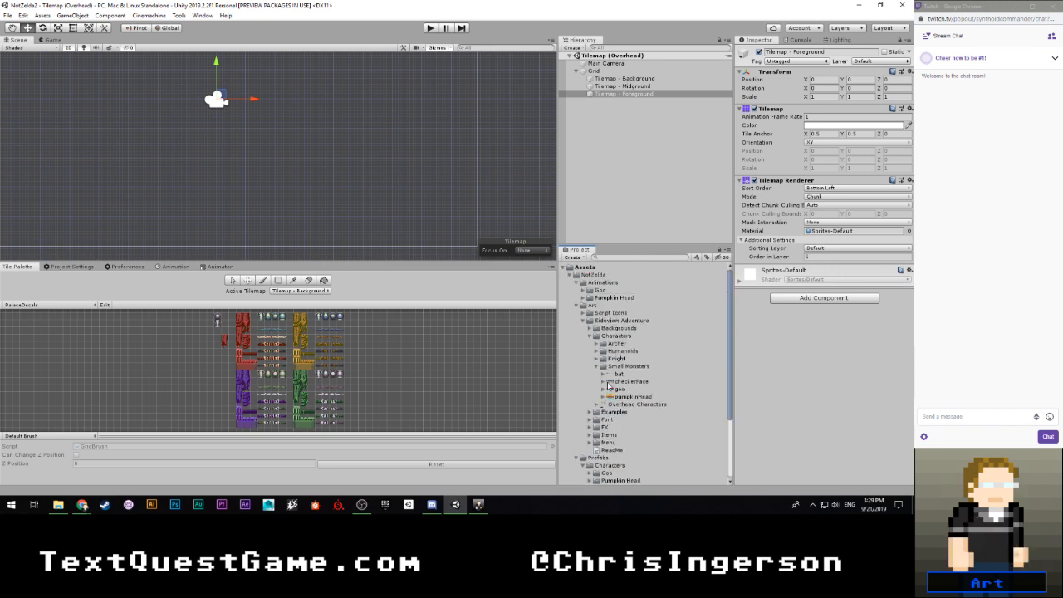
pyautogui.click(596, 365)
pyautogui.click(590, 337)
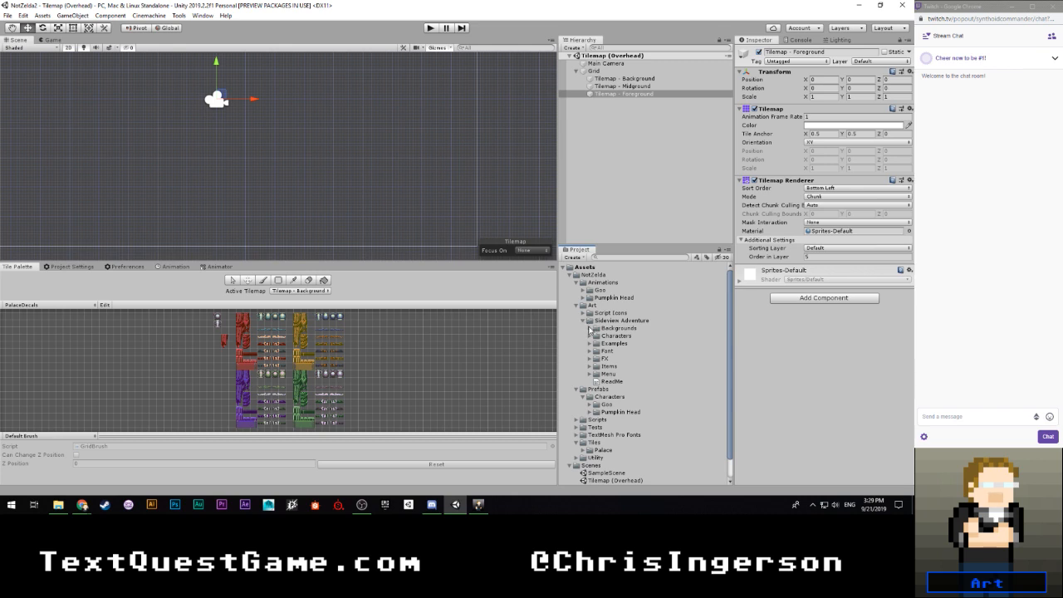
pyautogui.click(589, 328)
pyautogui.click(596, 336)
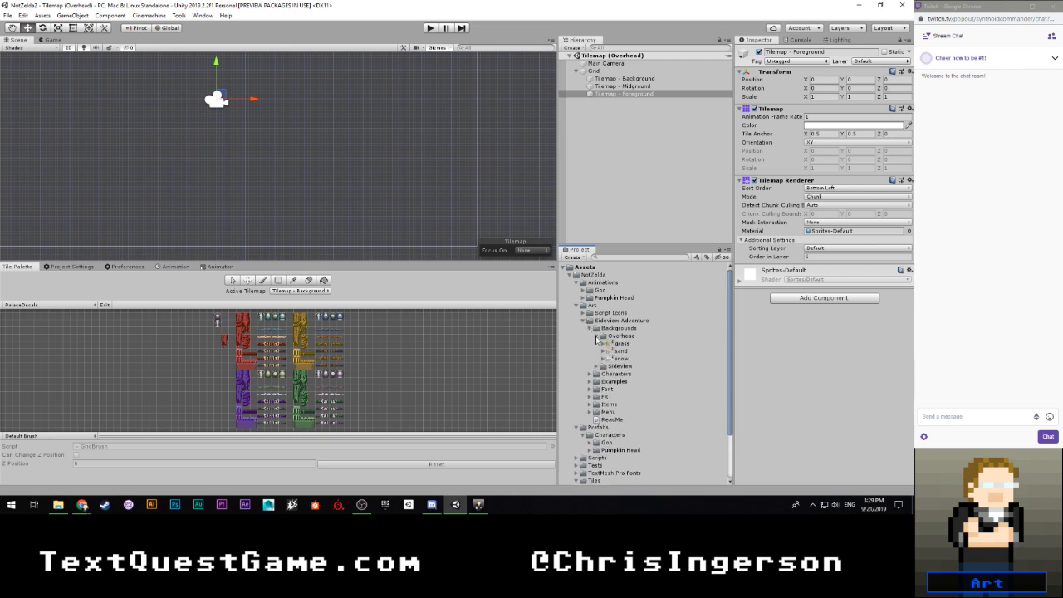
pyautogui.click(619, 343)
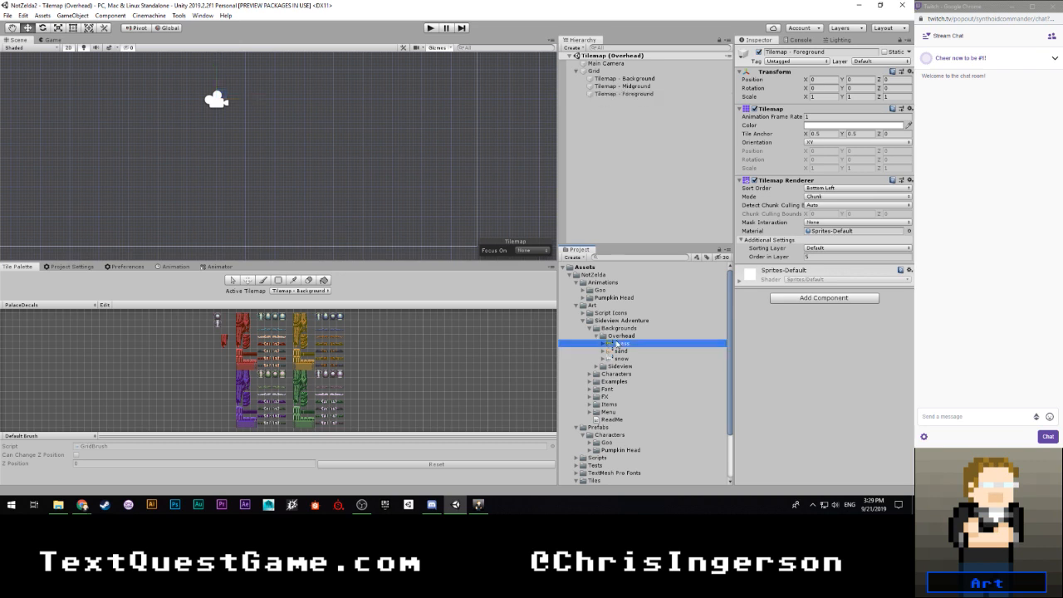
# - Open the Sleepy Owl Sprite Mapper and assign the grass sprite sheet as the texture to export
pyautogui.click(202, 15)
pyautogui.moveTo(215, 65)
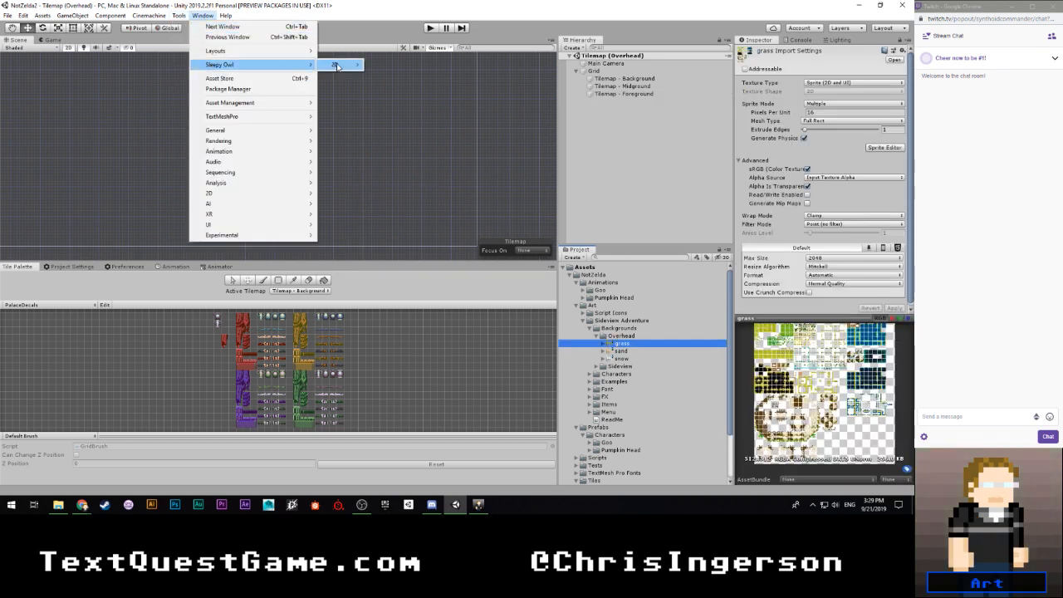
pyautogui.moveTo(336, 65)
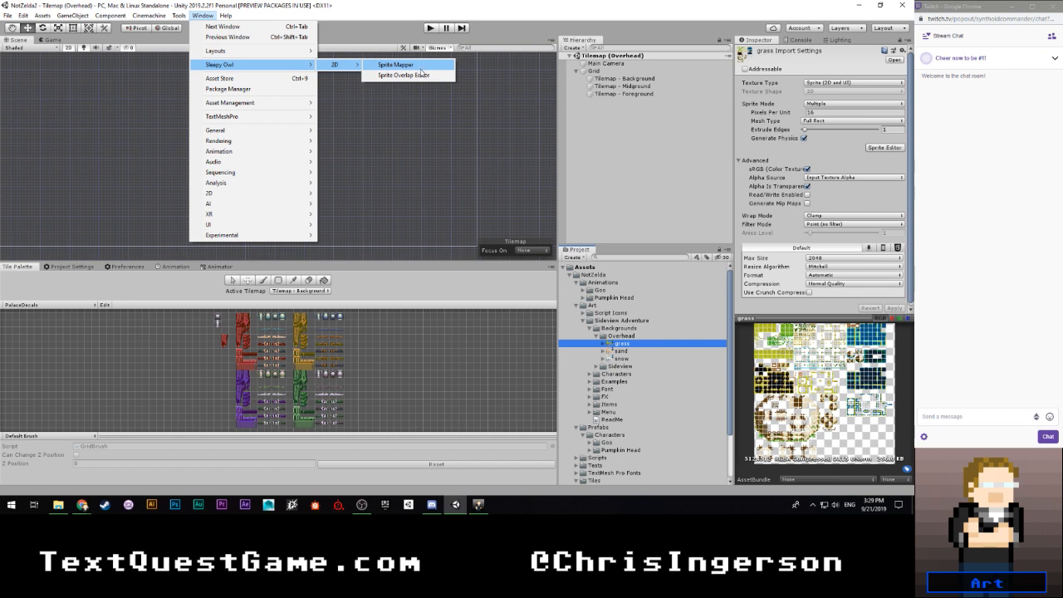
pyautogui.click(399, 65)
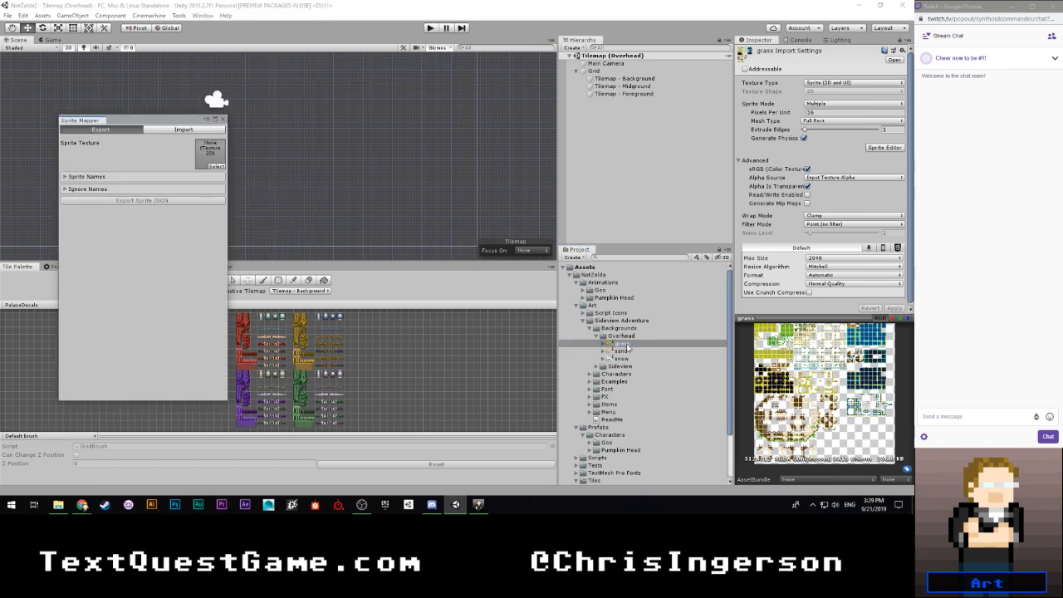
pyautogui.click(607, 344)
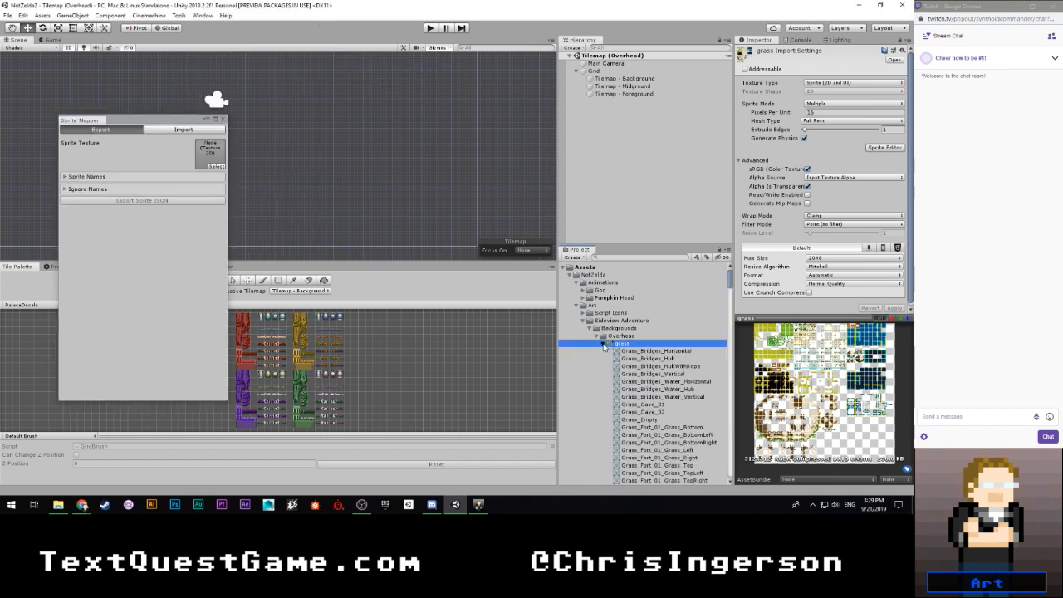
pyautogui.click(604, 344)
pyautogui.moveTo(623, 346); pyautogui.dragTo(200, 156)
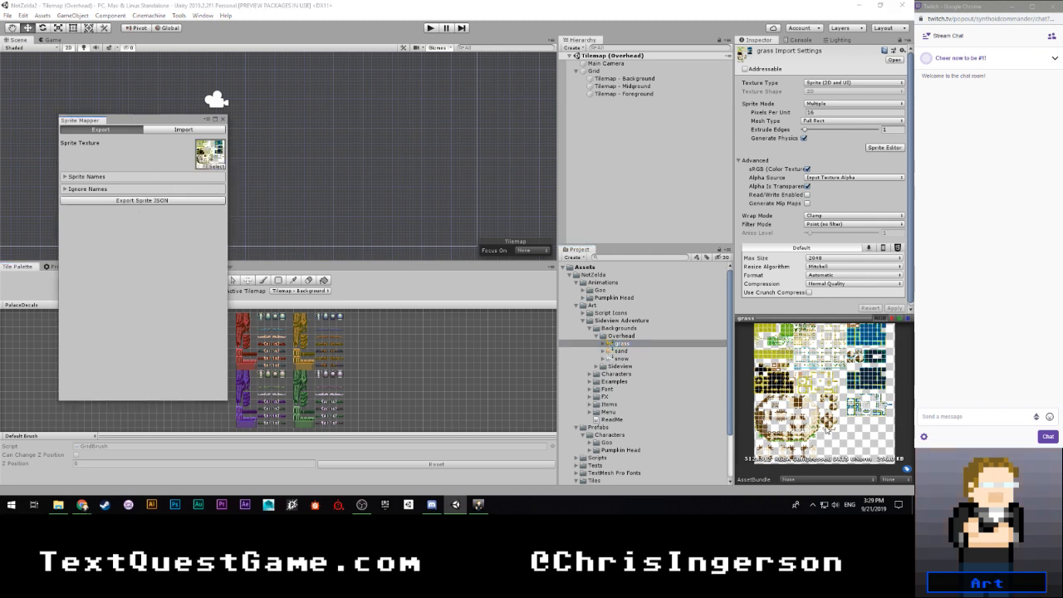
# - Add a single sprite name, Grass, and export the sprite JSON as grass_Sprites.json in the Assets folder
pyautogui.click(87, 177)
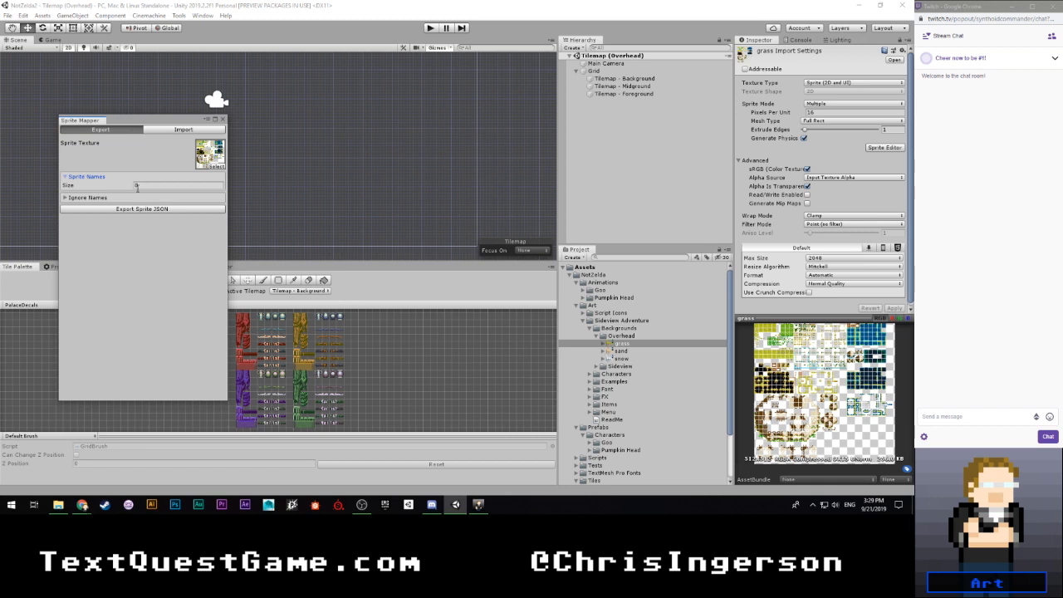
pyautogui.click(87, 198)
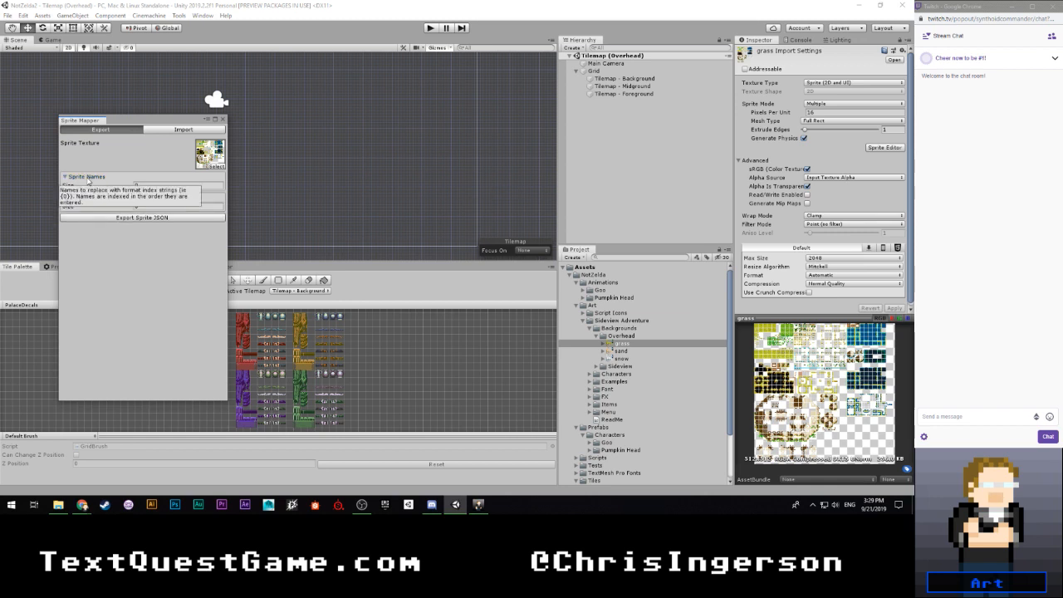
pyautogui.click(156, 186)
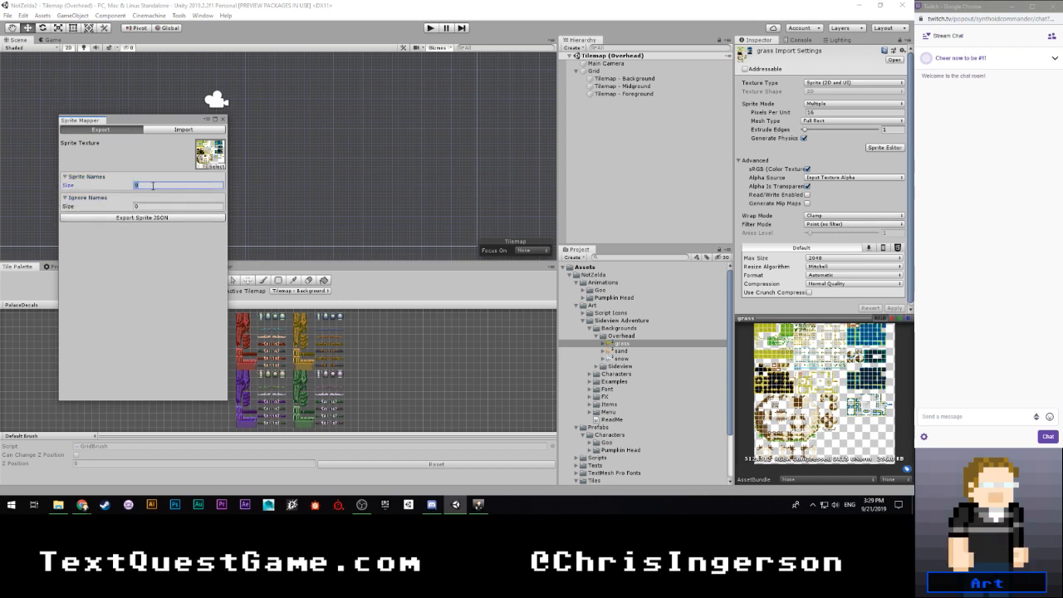
pyautogui.press('Return')
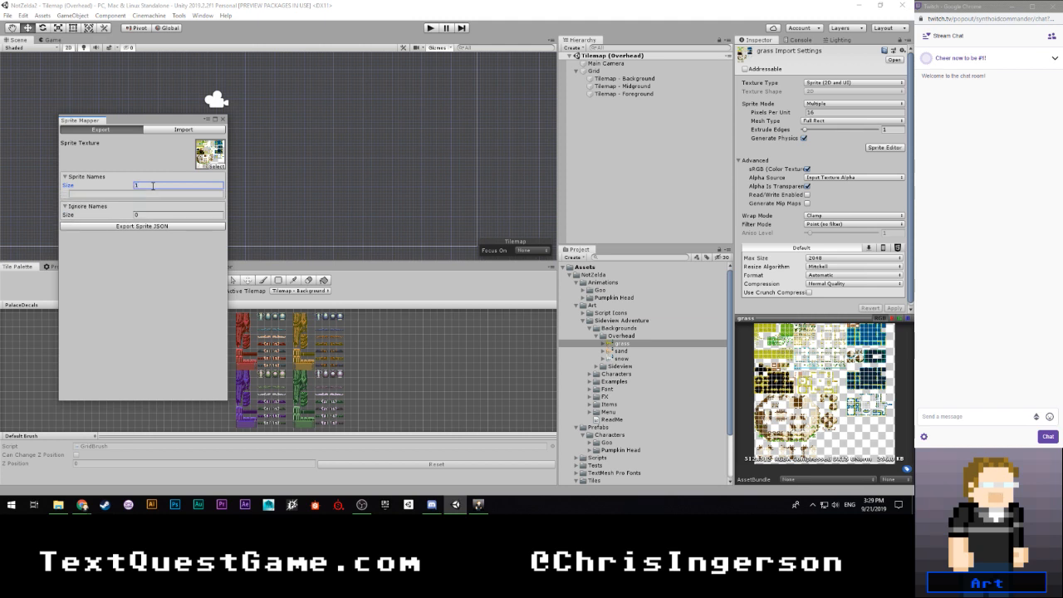
pyautogui.click(147, 195)
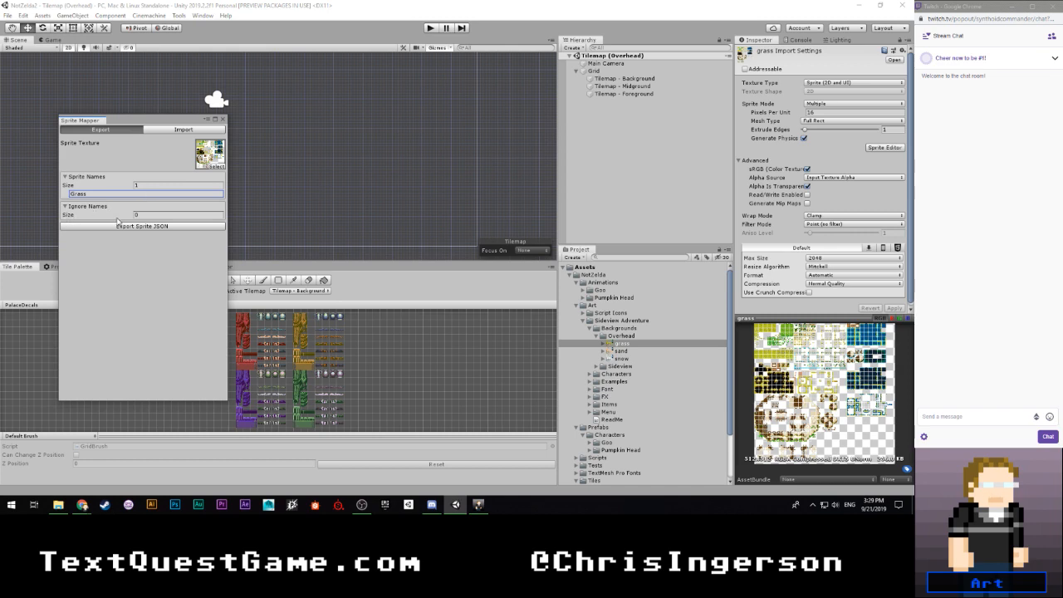
pyautogui.click(145, 226)
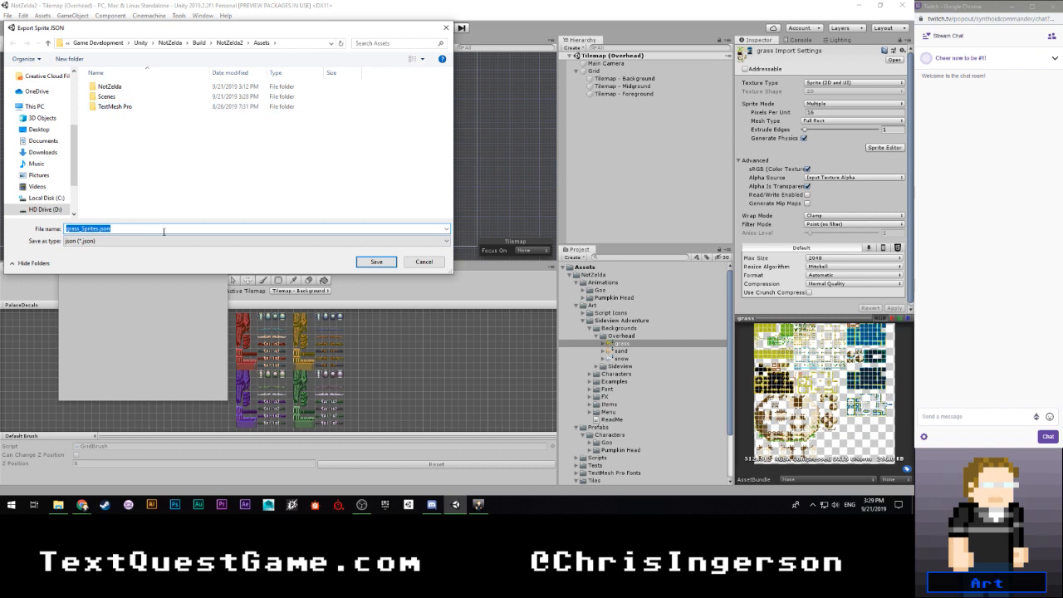
pyautogui.click(378, 263)
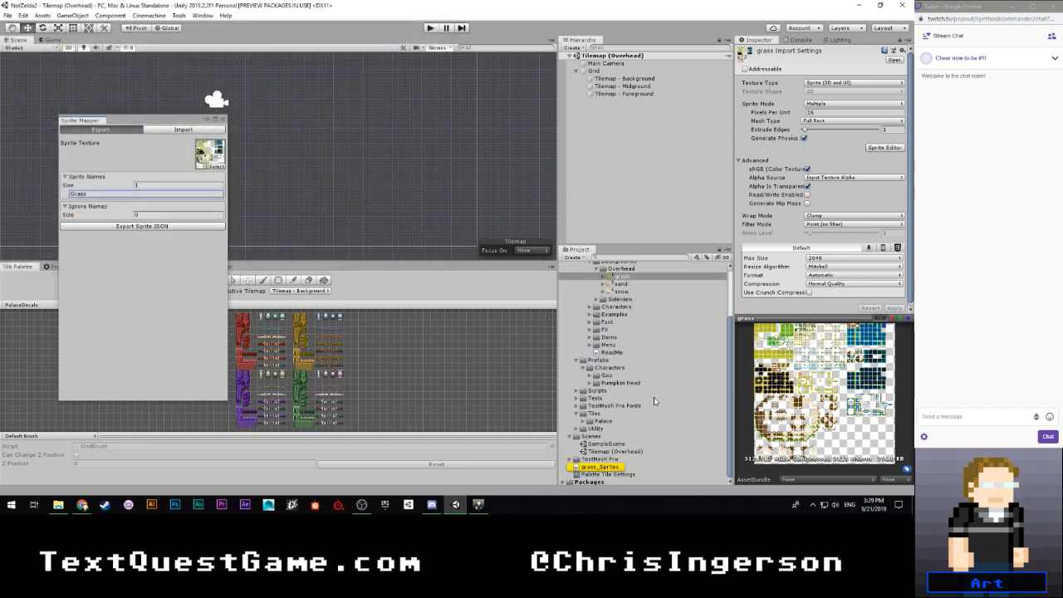
# - Switch the Sprite Mapper to importing and add a single replacement name, Sand
pyautogui.scroll(3, 654, 397)
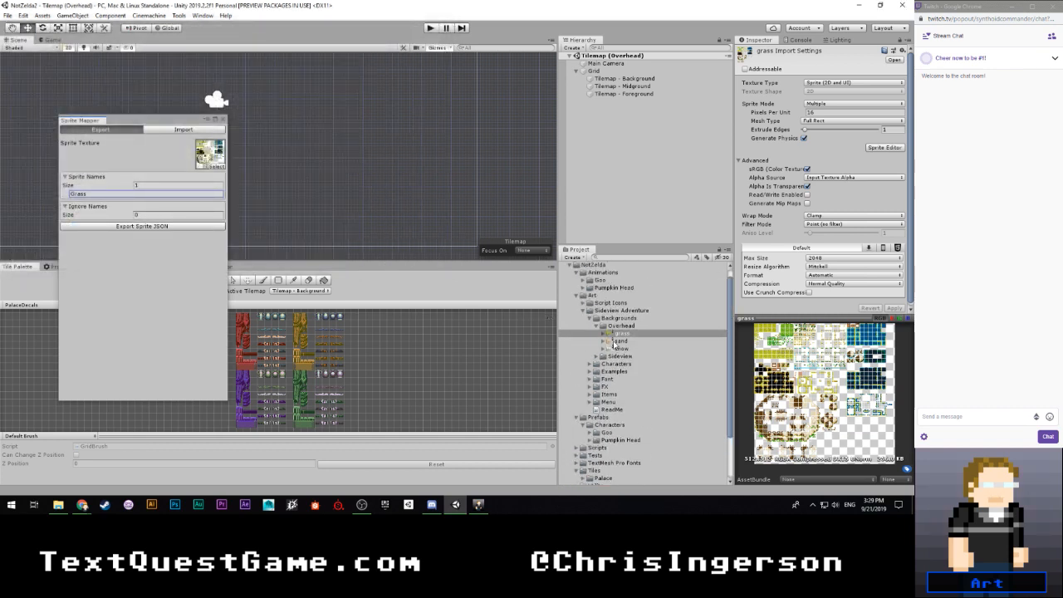
pyautogui.click(183, 130)
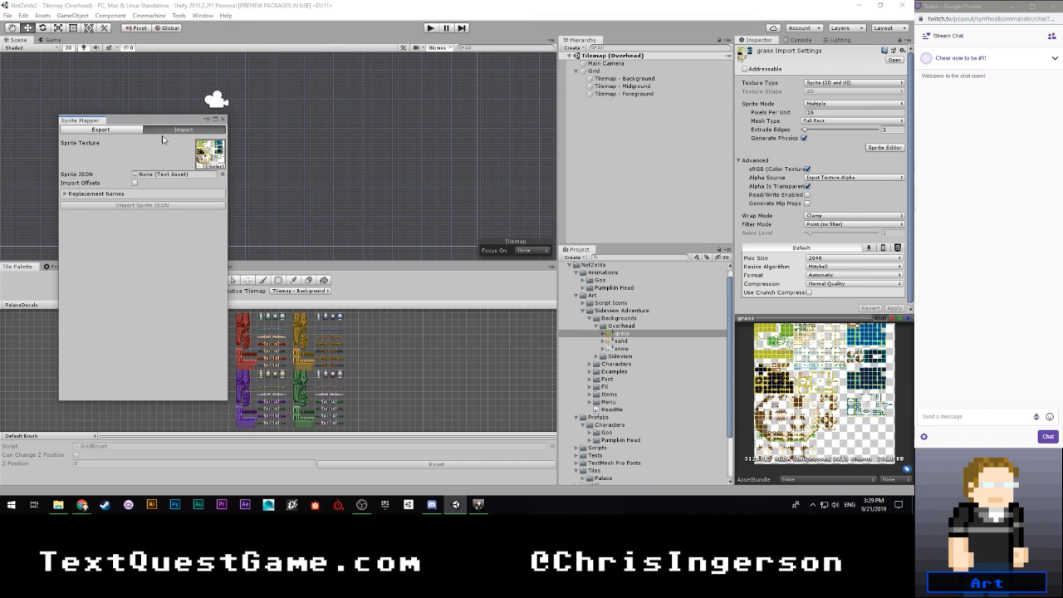
pyautogui.click(136, 195)
pyautogui.click(142, 202)
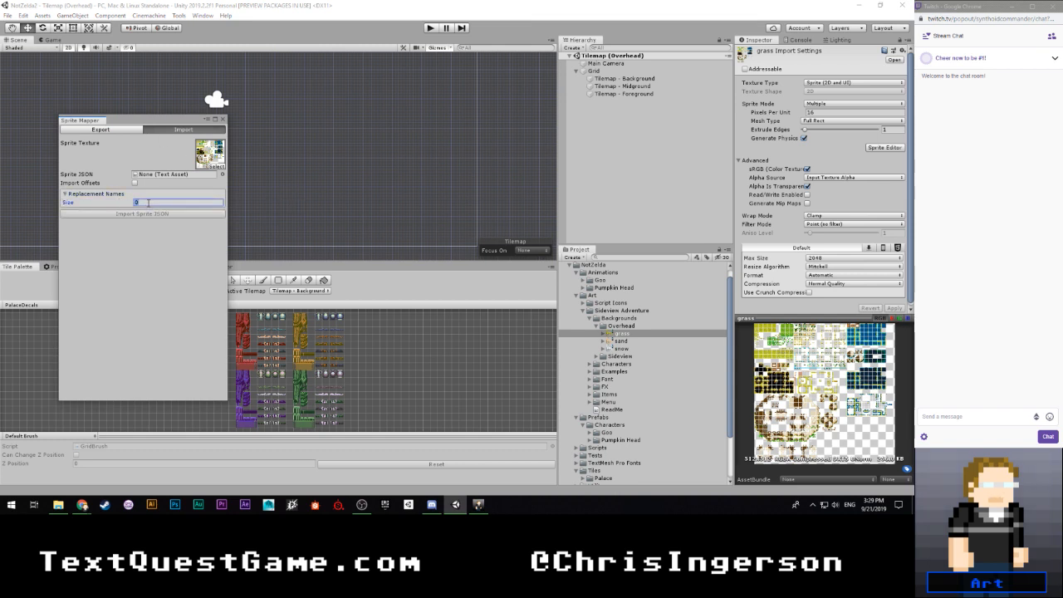
pyautogui.press('Return')
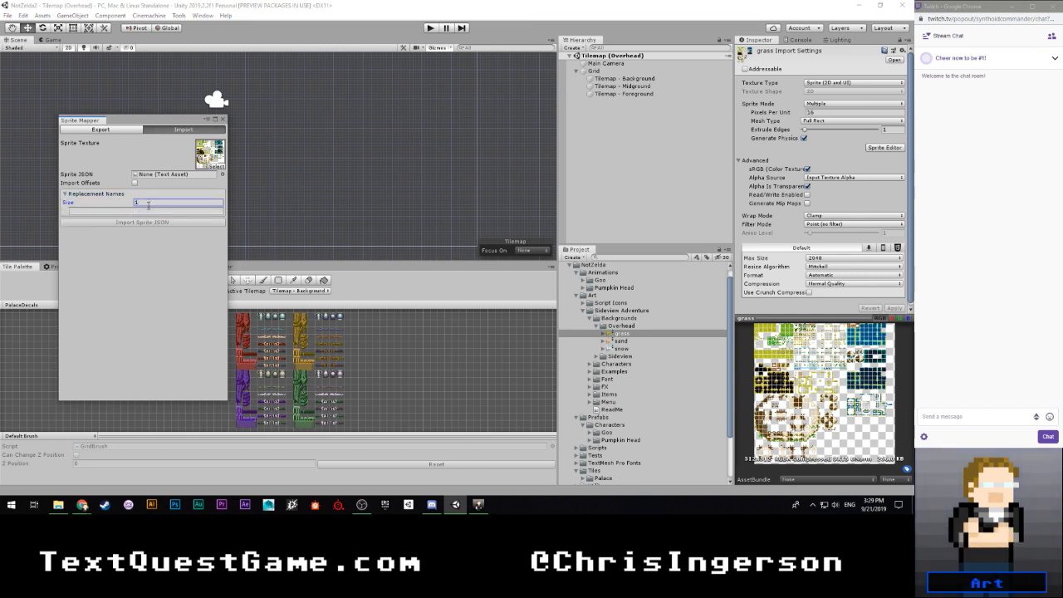
pyautogui.click(152, 212)
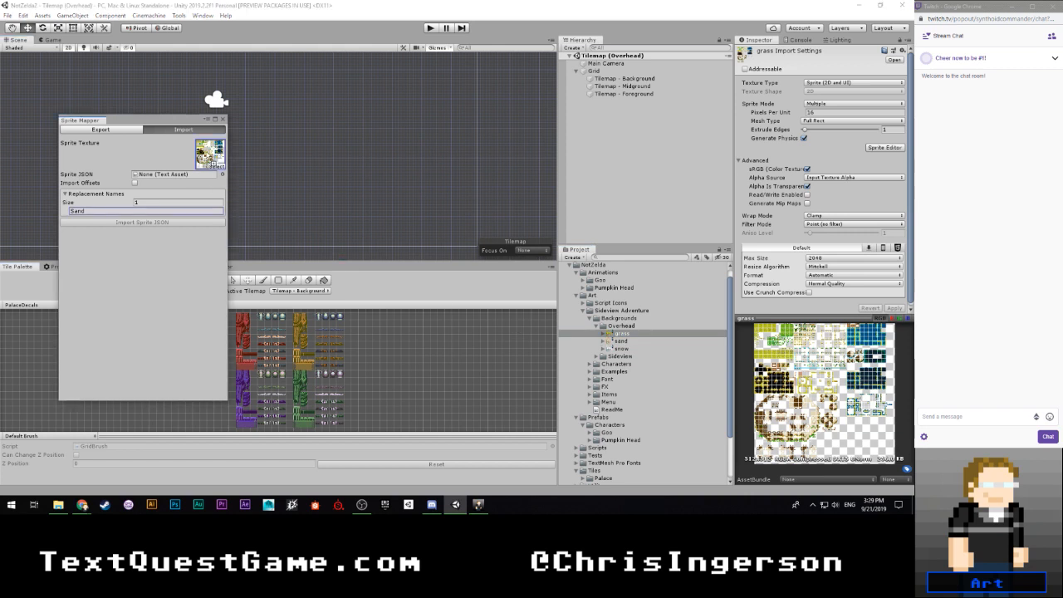
# - Assign the sand sprite sheet as the import's texture and grass_Sprites as its sprite JSON
pyautogui.scroll(-3, 631, 449)
pyautogui.scroll(-2, 618, 456)
pyautogui.moveTo(594, 467); pyautogui.dragTo(184, 177)
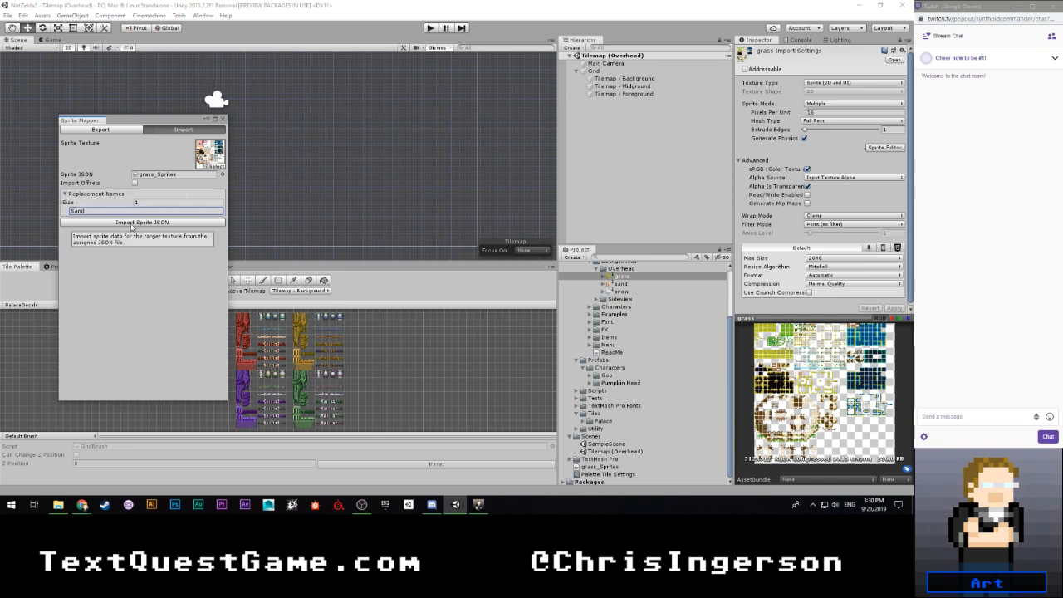
# - Examine the names of the existing sprites sliced from the sand sprite sheet
pyautogui.click(662, 285)
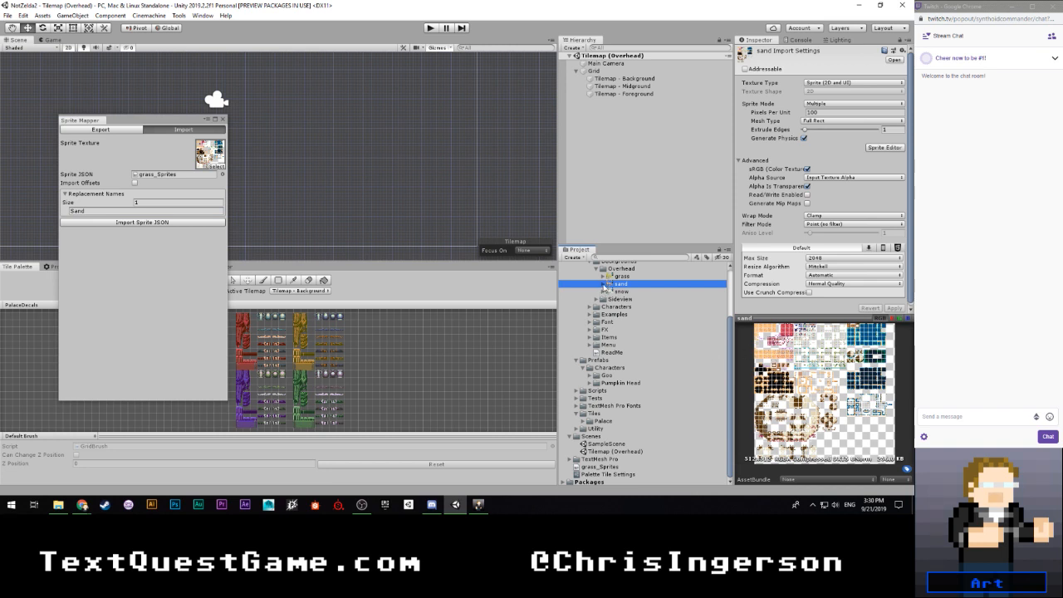
pyautogui.click(605, 284)
pyautogui.scroll(-15, 687, 349)
pyautogui.scroll(-15, 688, 349)
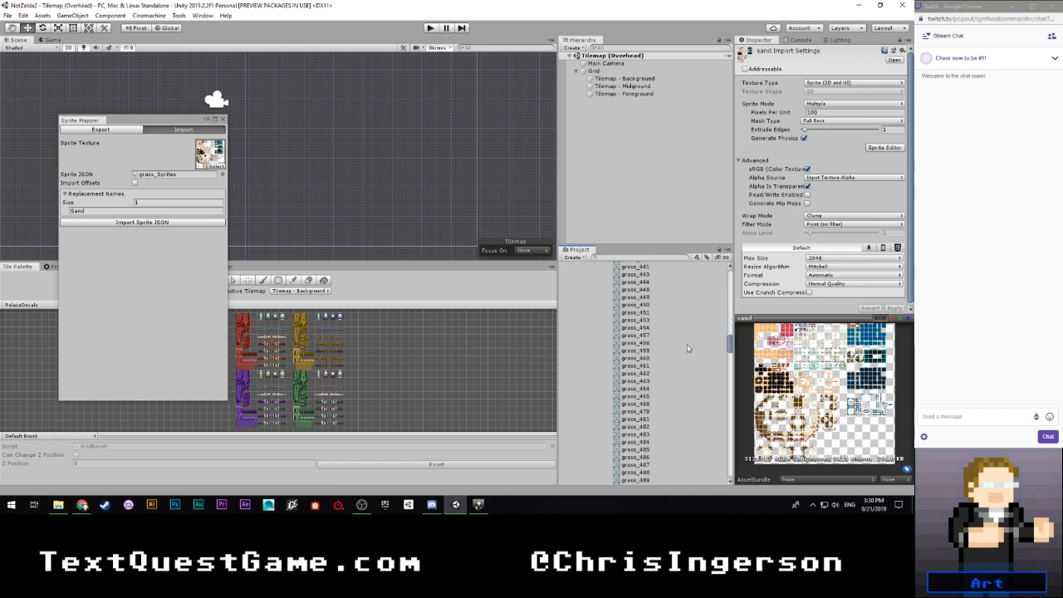
pyautogui.scroll(5, 685, 347)
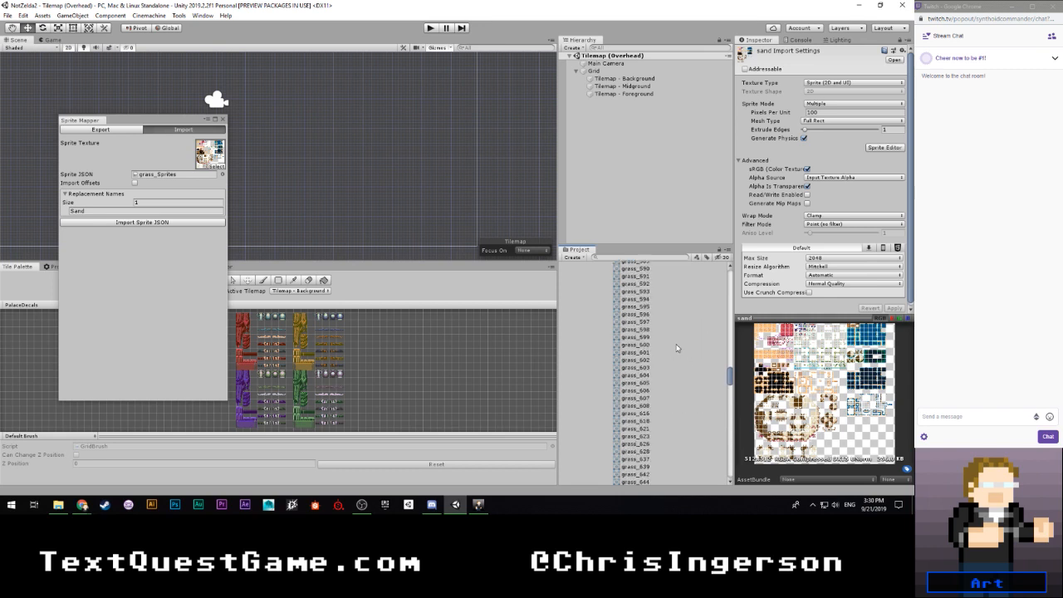
pyautogui.moveTo(730, 385); pyautogui.dragTo(723, 271)
pyautogui.click(604, 352)
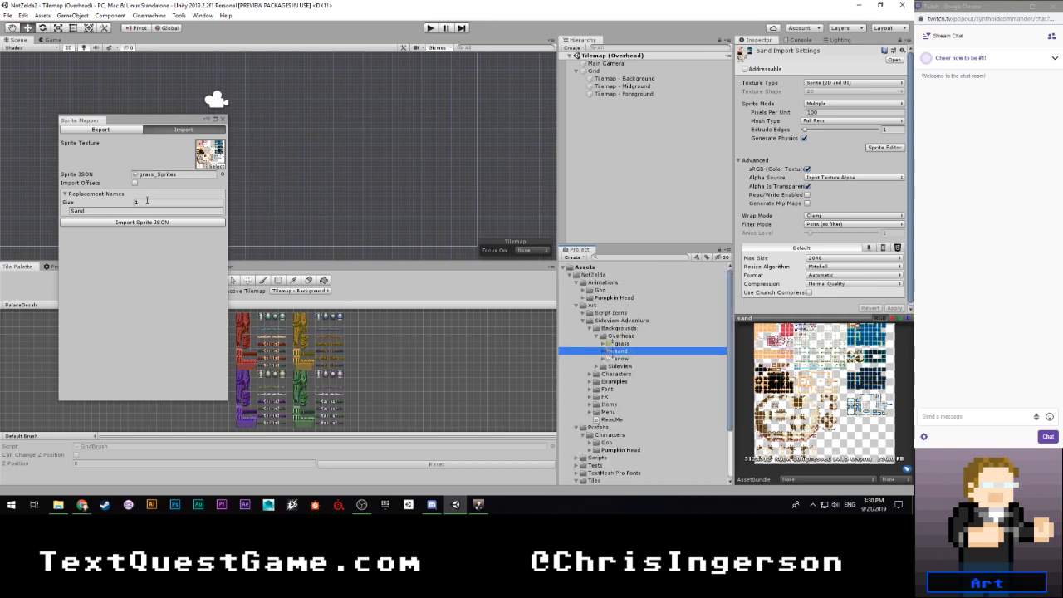
# - Import the grass_Sprites JSON onto the sand sprite sheet, overriding its existing settings, and check the new sprite names
pyautogui.click(133, 222)
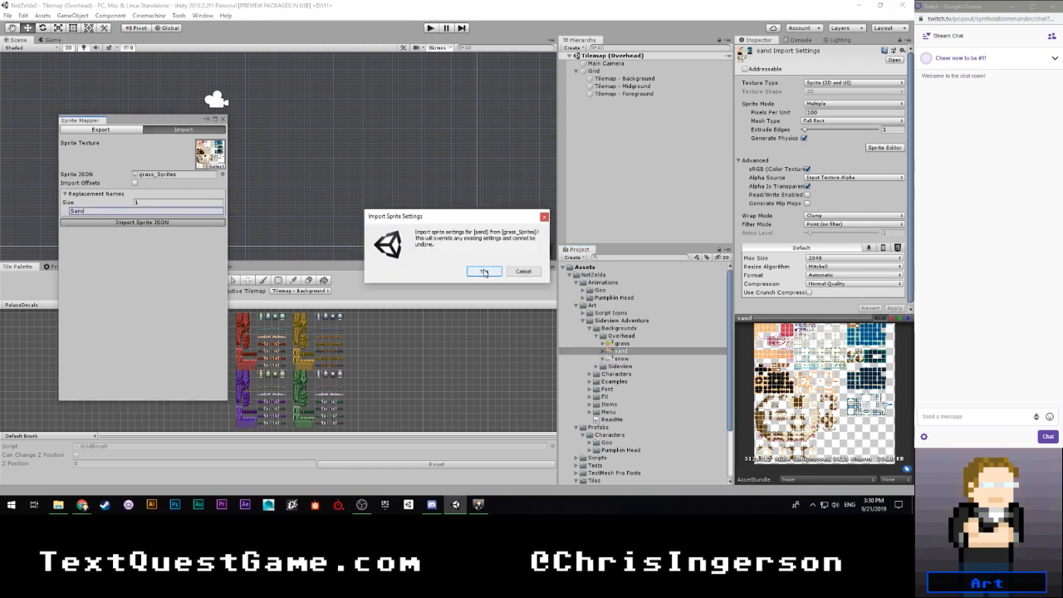
pyautogui.click(483, 272)
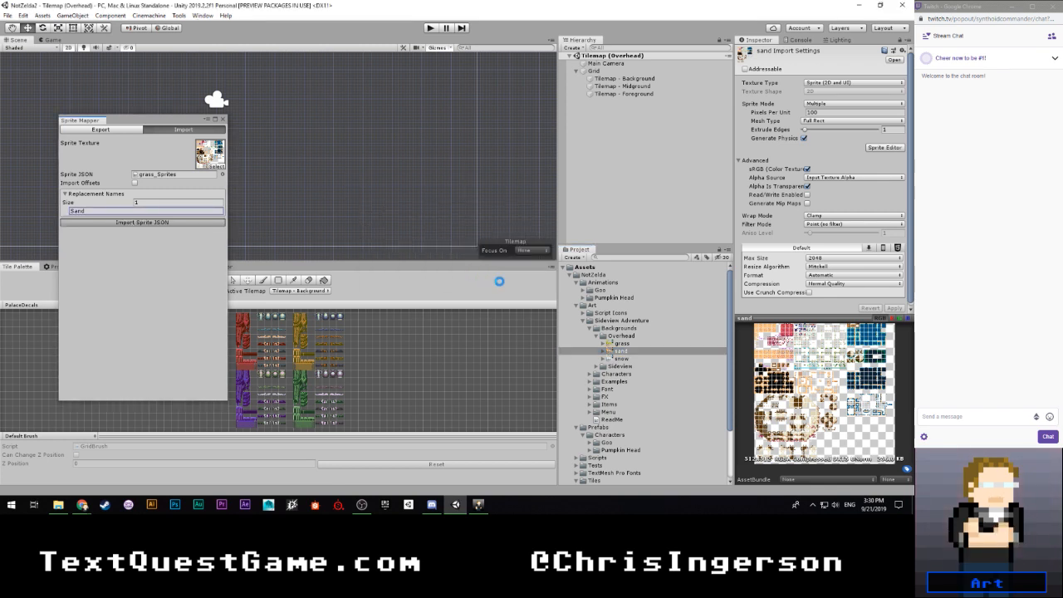
pyautogui.click(603, 351)
pyautogui.scroll(-10, 653, 360)
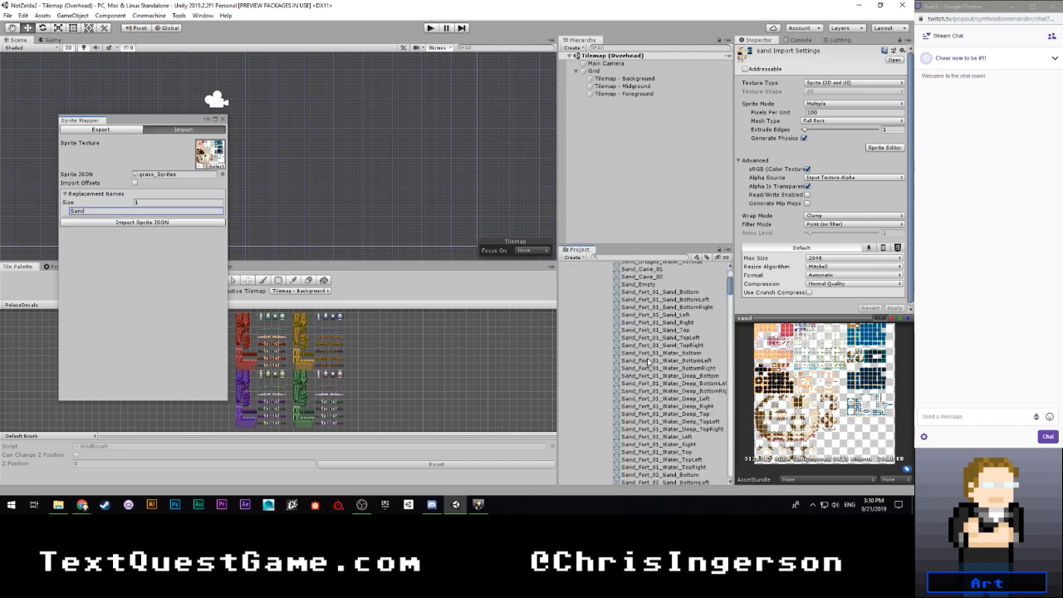
pyautogui.scroll(-10, 652, 359)
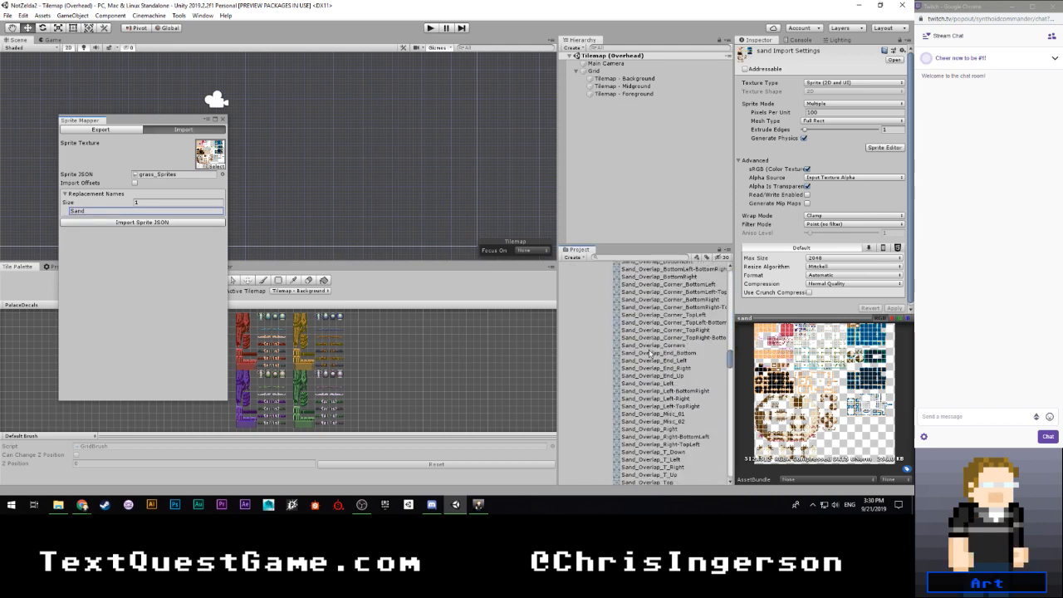
# - Collapse the sand sheet's sprite list, set its Pixels Per Unit to 16 and apply the change
pyautogui.scroll(10, 649, 352)
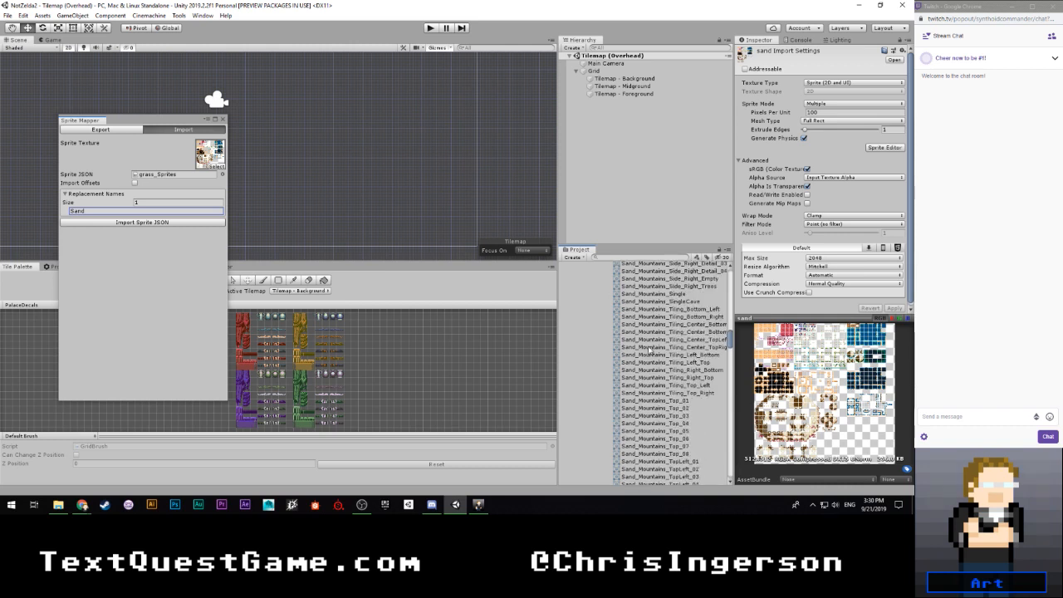
pyautogui.scroll(15, 651, 351)
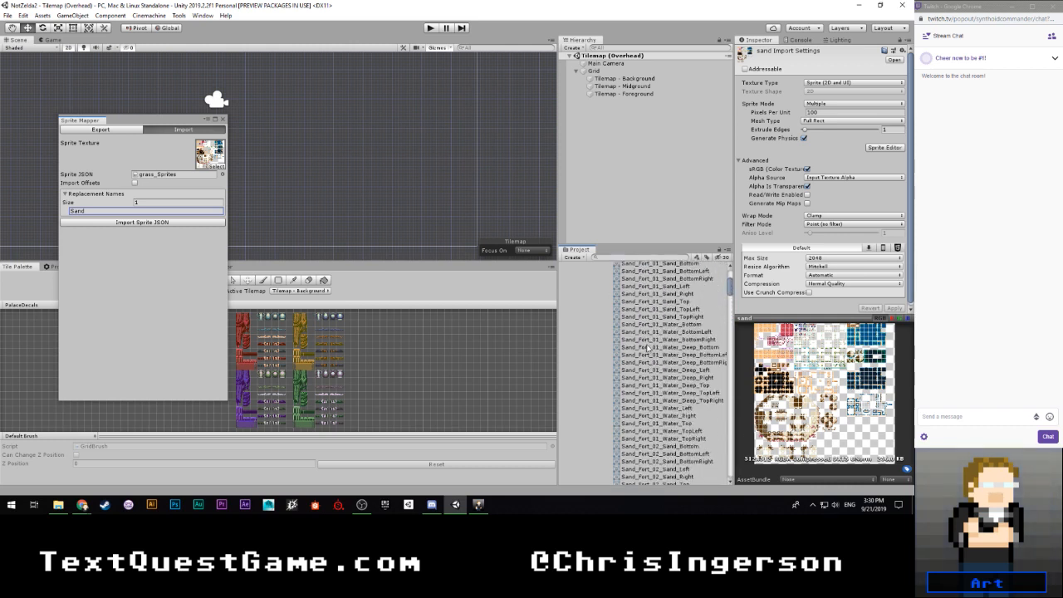
pyautogui.click(604, 351)
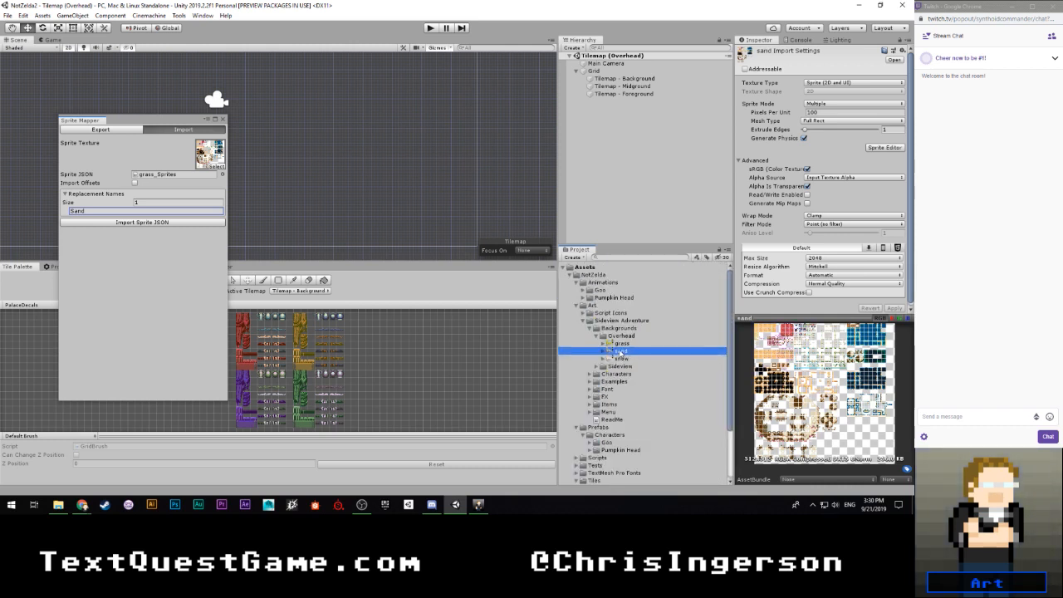
pyautogui.click(821, 112)
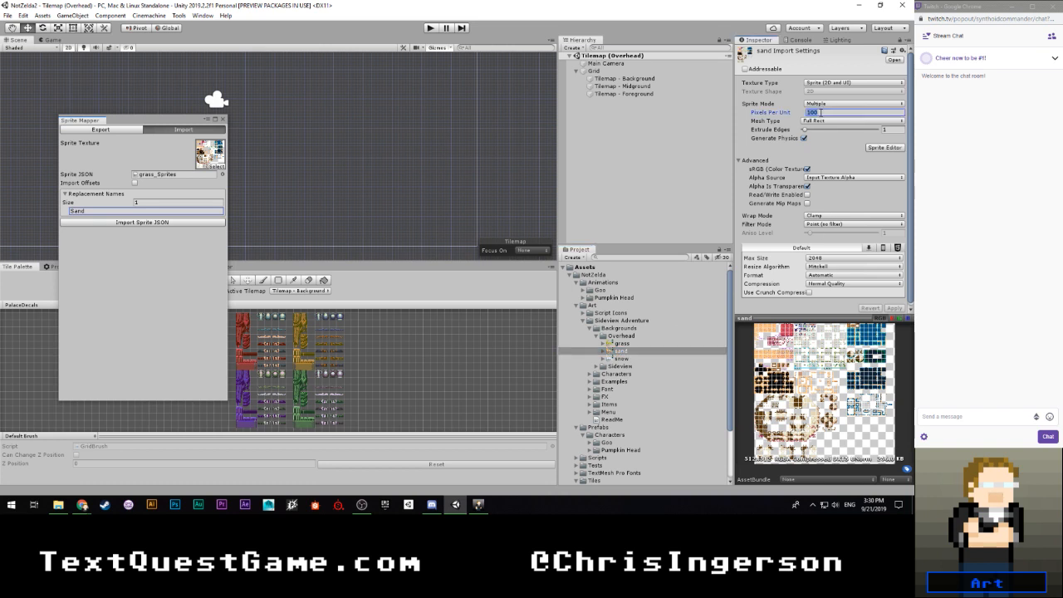
pyautogui.write('16')
pyautogui.click(894, 308)
pyautogui.click(627, 345)
pyautogui.click(628, 351)
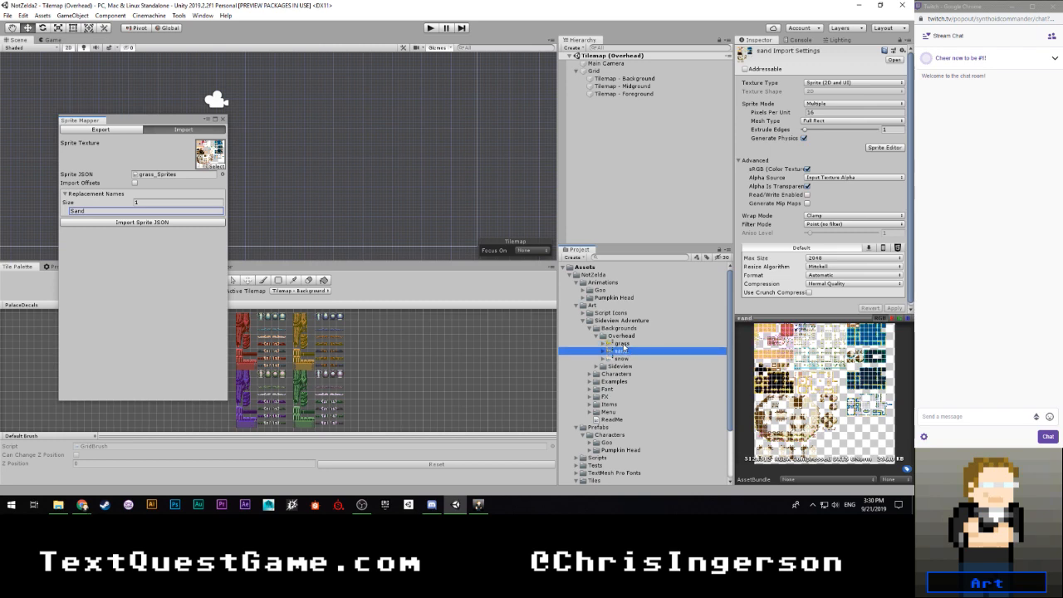
# - Open the sand sheet in the Sprite Editor and check the names of its path and overlap sprites
pyautogui.click(884, 150)
pyautogui.scroll(3, 275, 164)
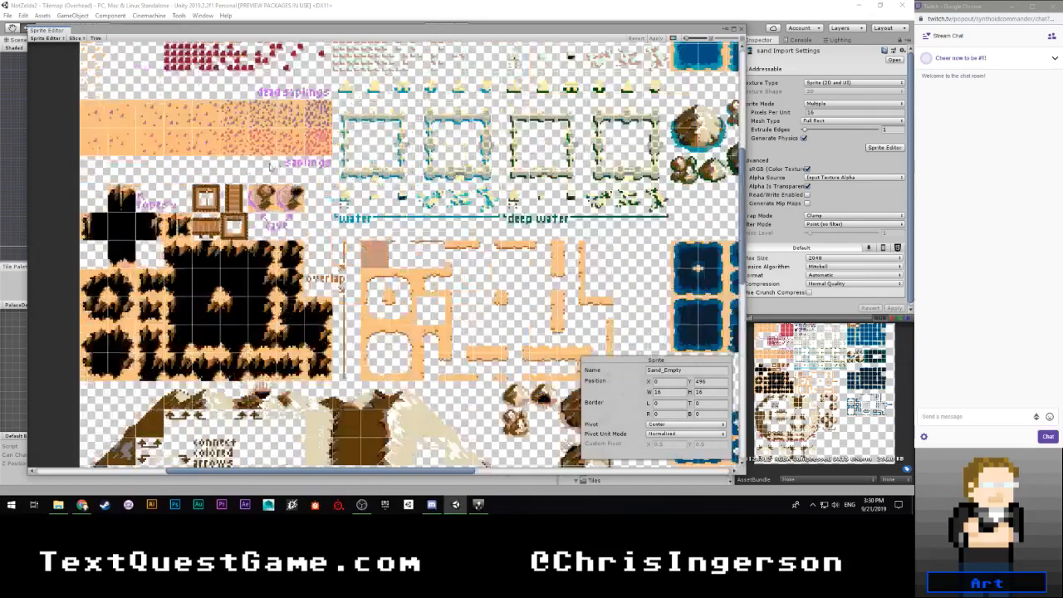
pyautogui.scroll(-2, 265, 199)
pyautogui.scroll(-1, 293, 251)
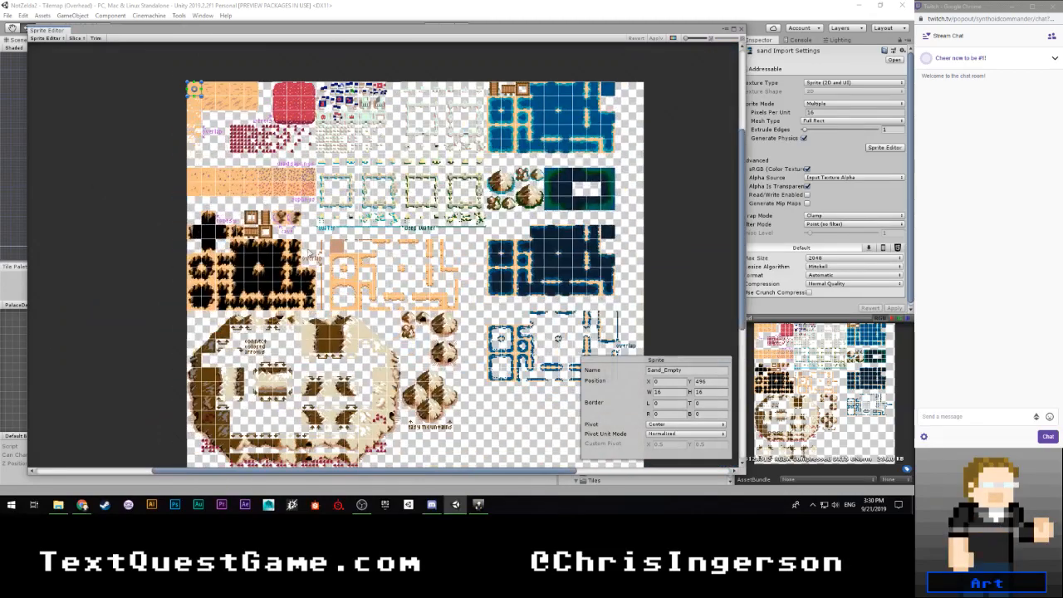
pyautogui.moveTo(341, 307); pyautogui.dragTo(303, 191, button='middle')
pyautogui.scroll(4, 294, 174)
pyautogui.click(297, 114)
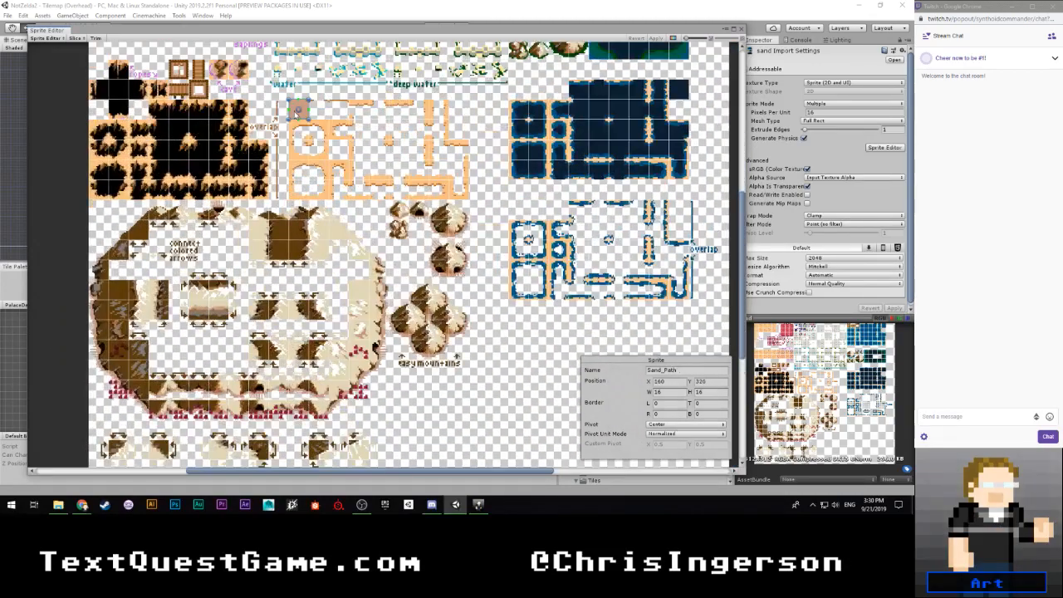
pyautogui.click(299, 138)
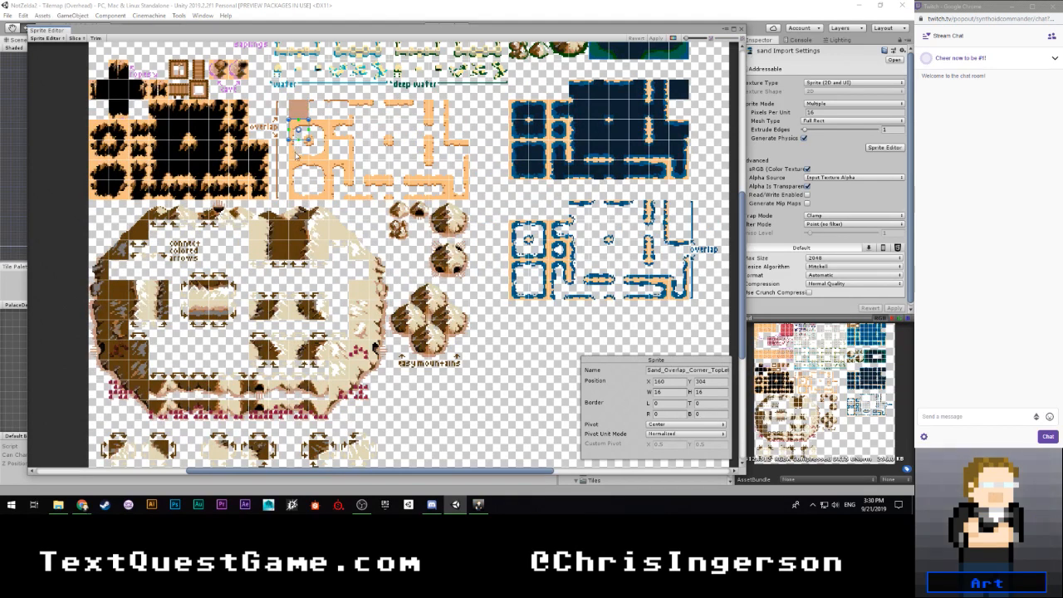
pyautogui.click(297, 153)
# - Inspect the slicing and naming of the sand sheet's mountain and cliff tiles
pyautogui.click(219, 287)
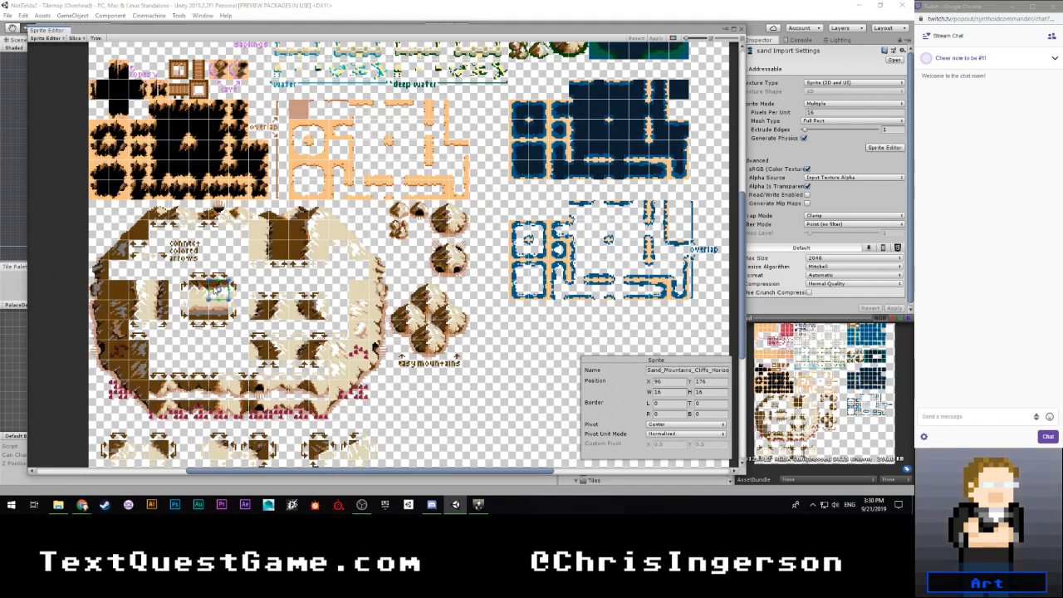
pyautogui.click(257, 284)
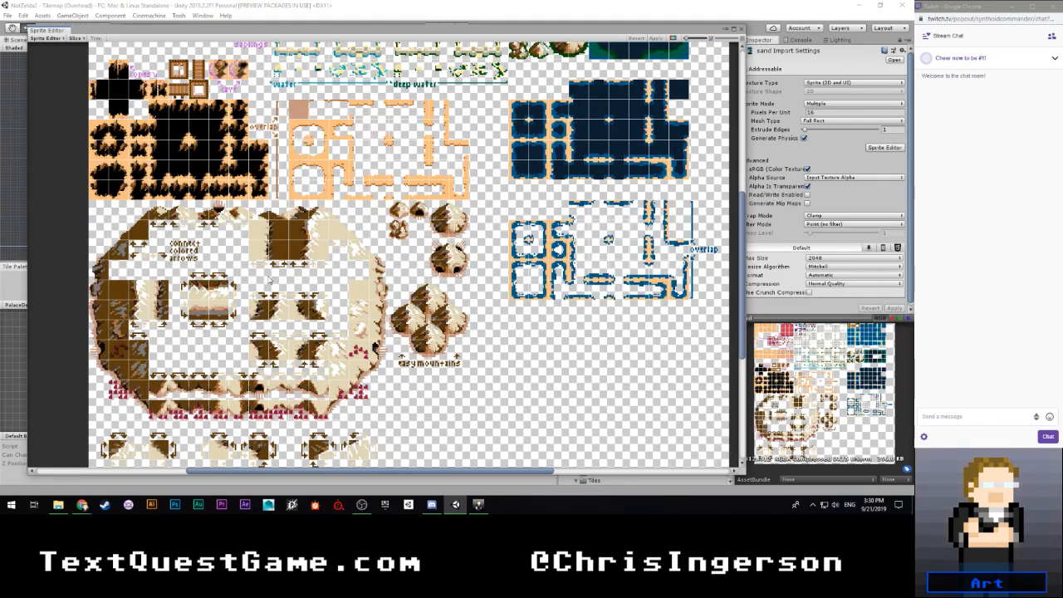
pyautogui.scroll(4, 268, 281)
pyautogui.scroll(2, 239, 247)
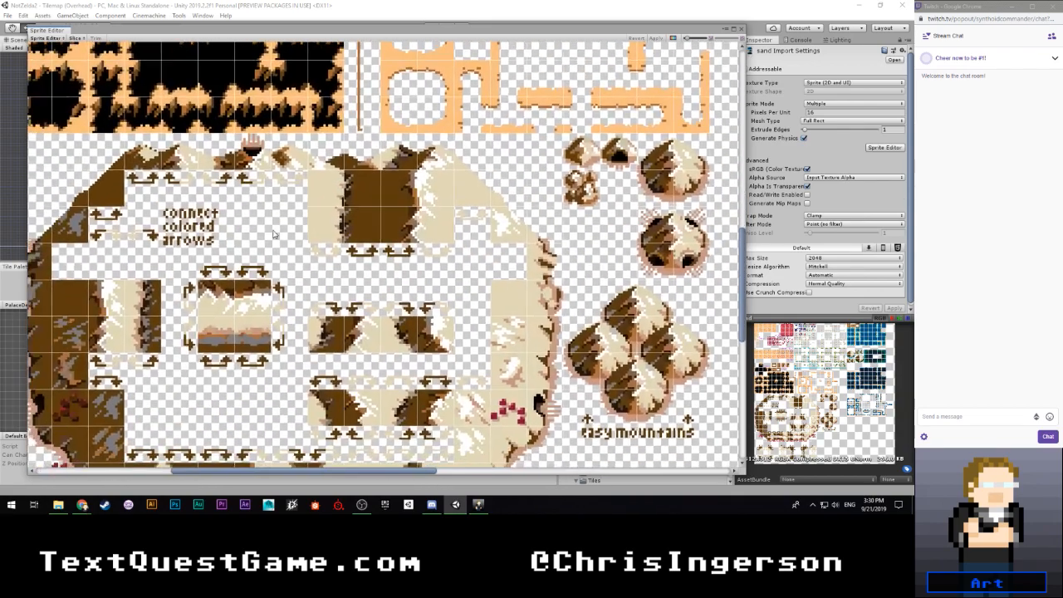
pyautogui.scroll(-3, 274, 235)
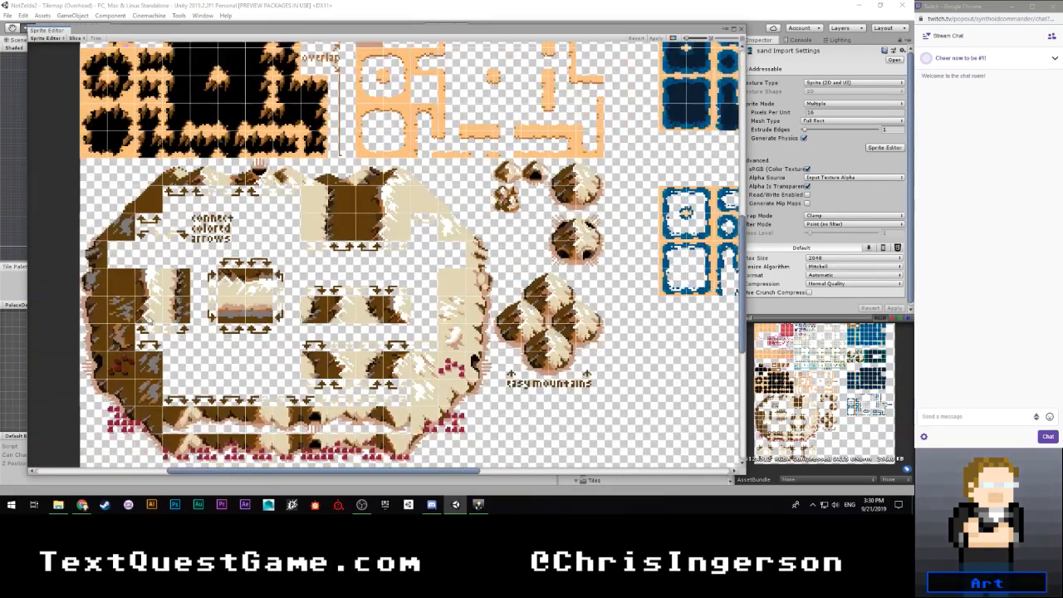
pyautogui.scroll(-3, 244, 278)
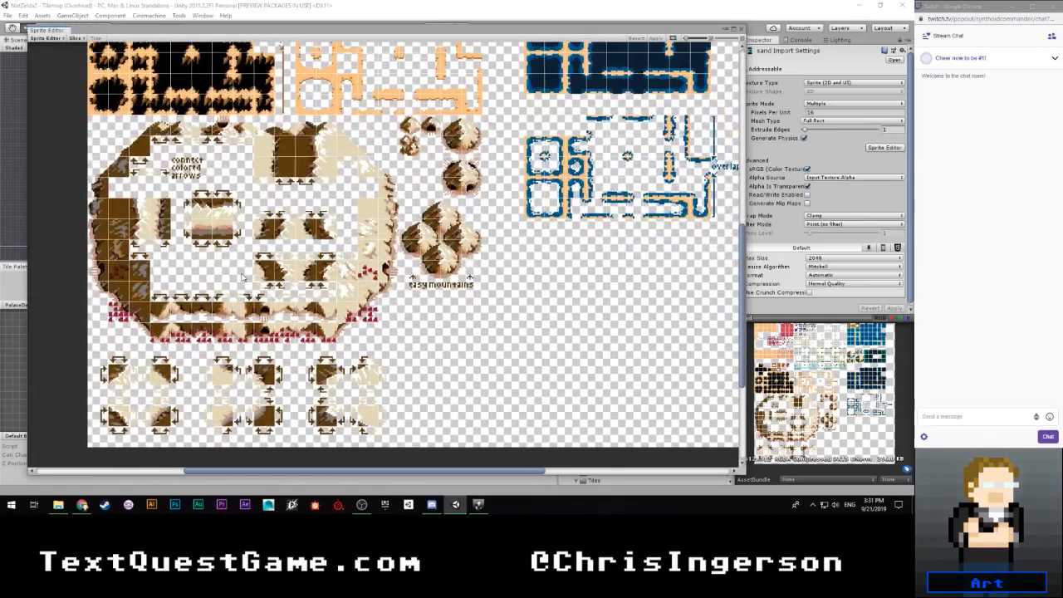
pyautogui.scroll(-3, 352, 271)
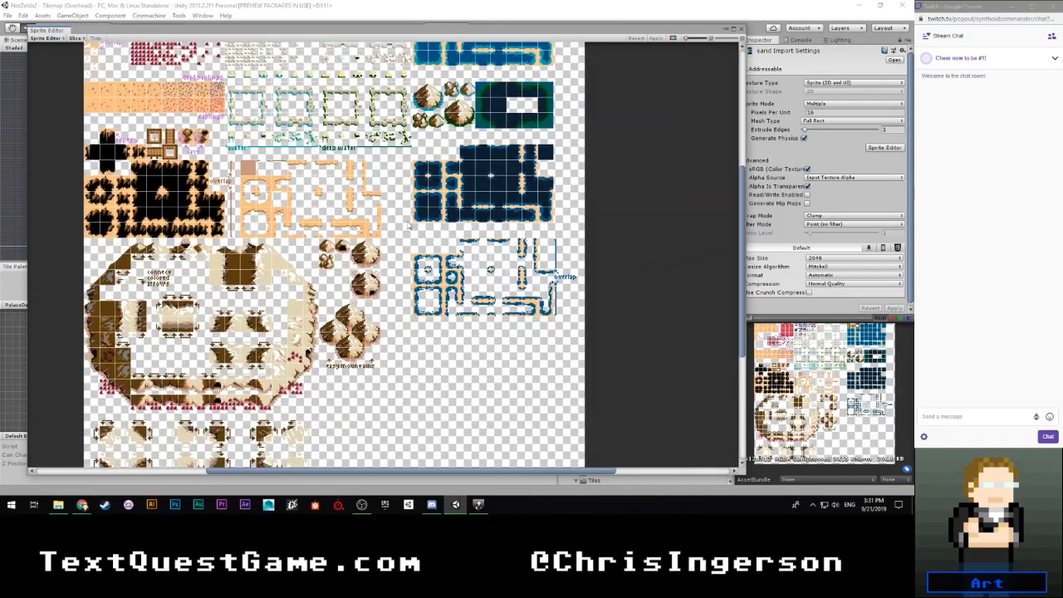
# - Check the sprite names of the deep-water mountains and the graveyard tiles on the sand sheet
pyautogui.scroll(3, 407, 237)
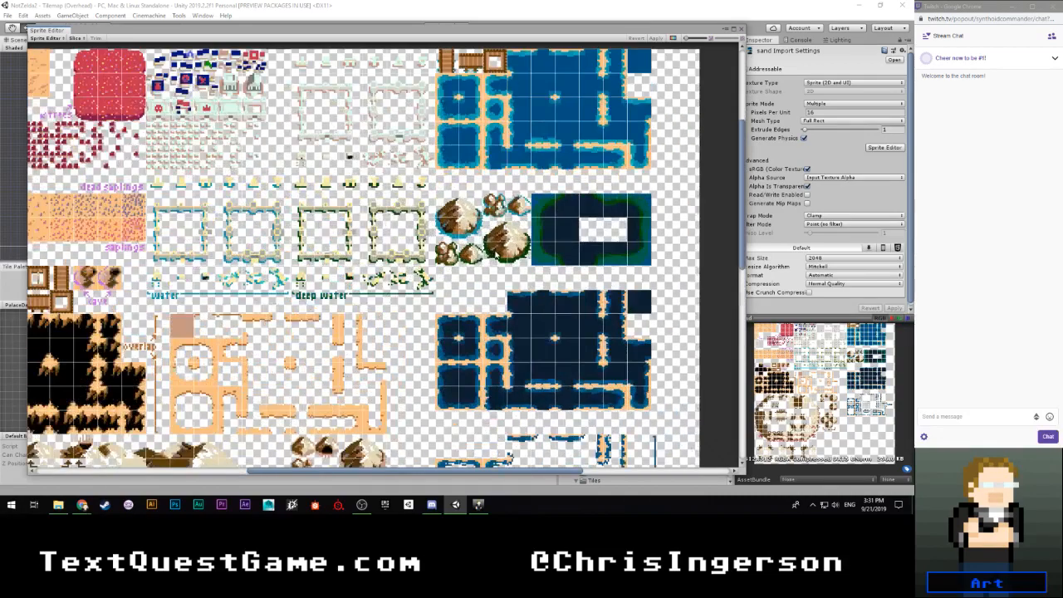
pyautogui.click(495, 254)
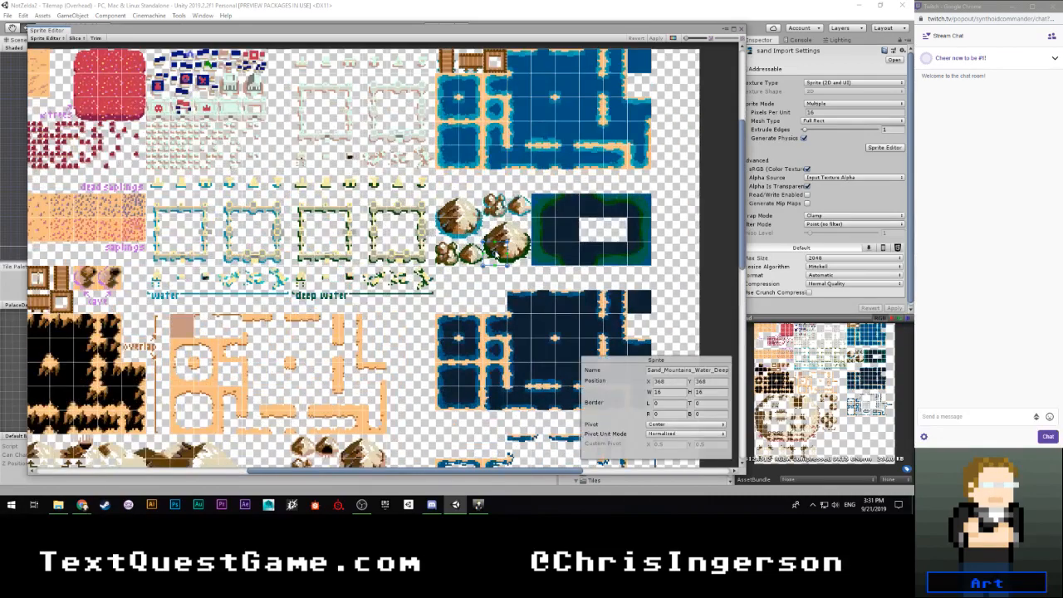
pyautogui.moveTo(497, 240); pyautogui.dragTo(497, 213)
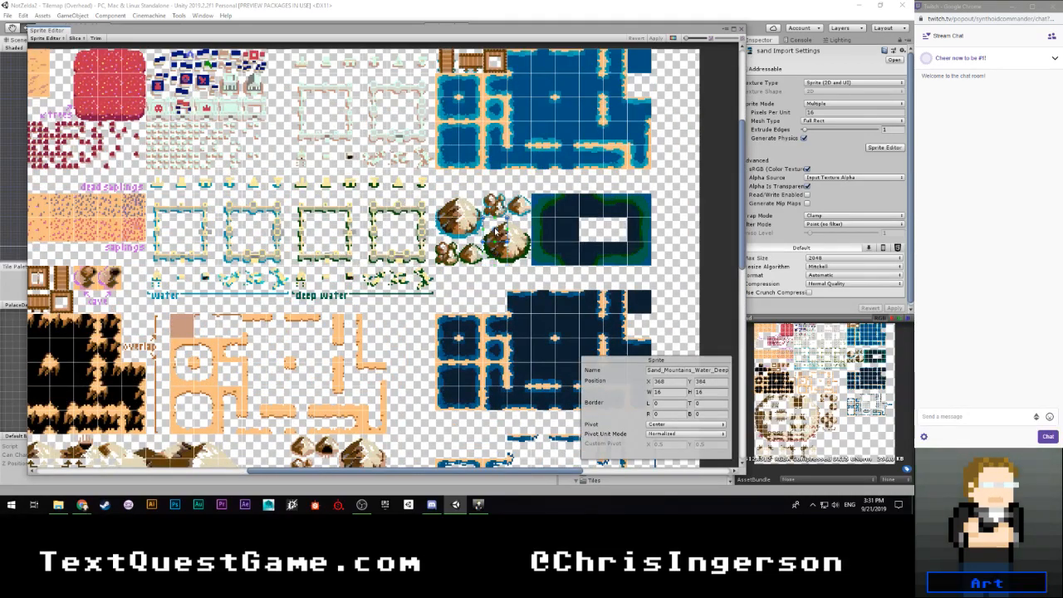
pyautogui.moveTo(260, 123); pyautogui.dragTo(273, 192, button='middle')
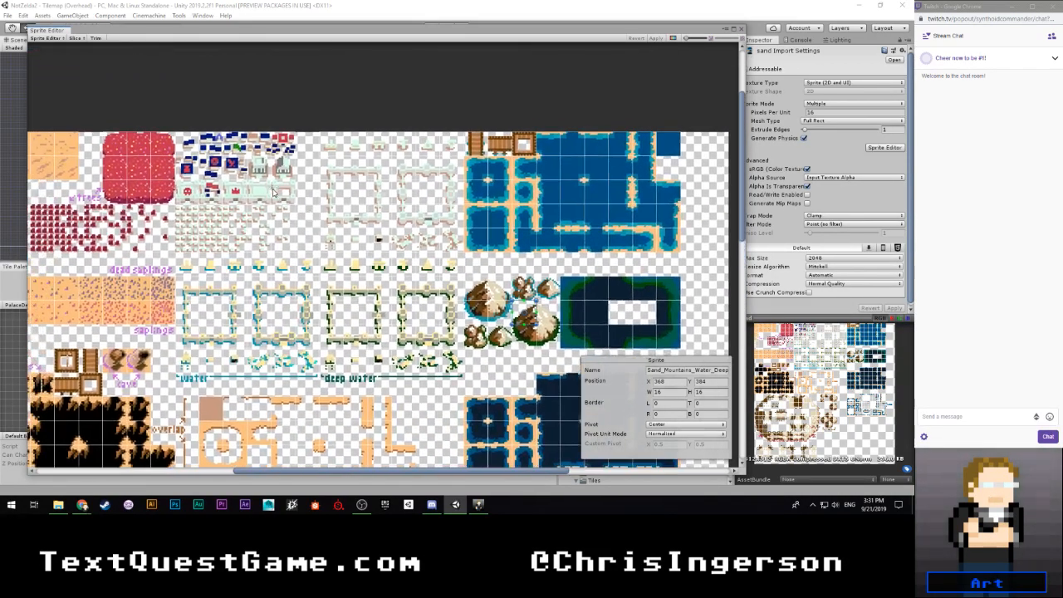
pyautogui.click(212, 220)
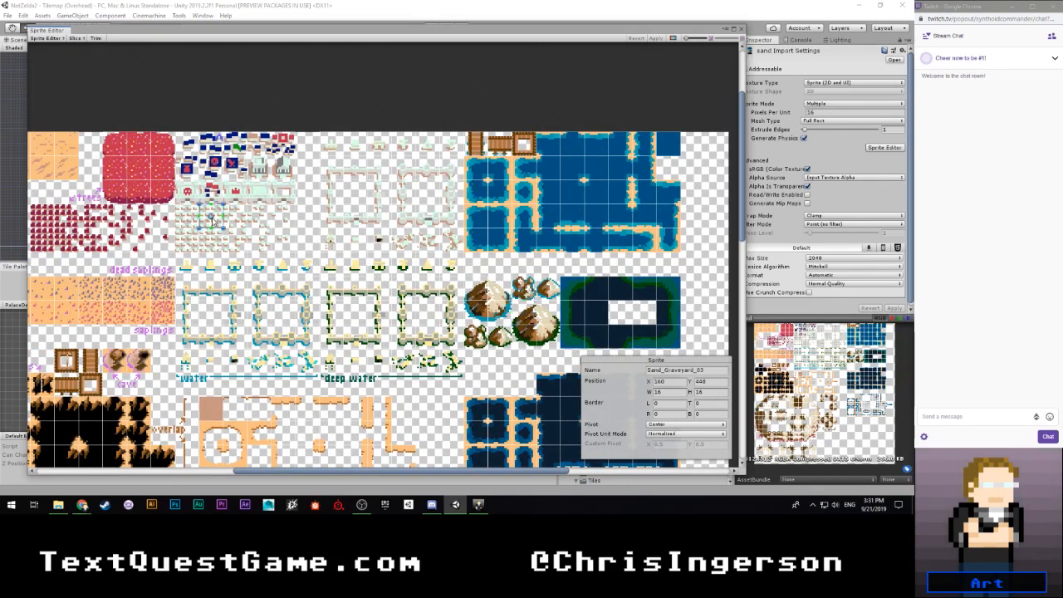
# - Check the names of the sand structures' gates and a shallow-water corner, look over the whole sheet, and close the Sprite Editor
pyautogui.click(379, 148)
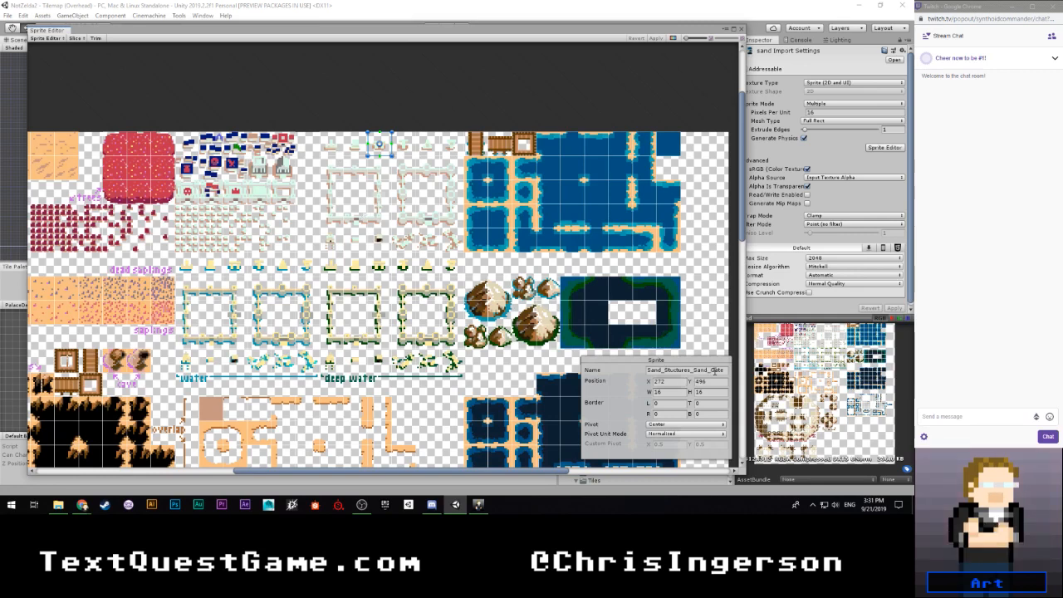
pyautogui.click(375, 270)
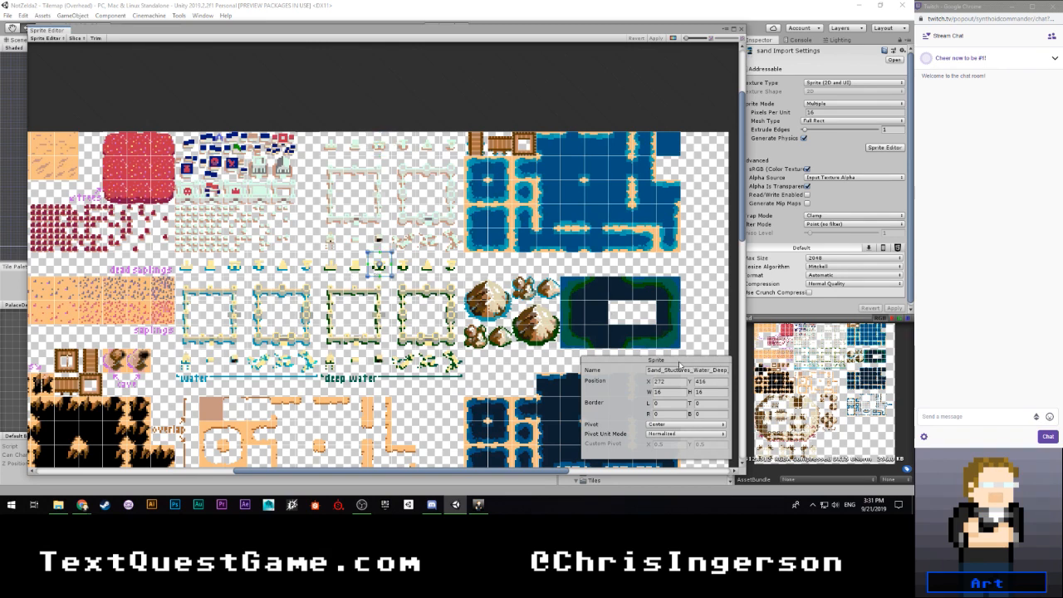
pyautogui.click(241, 272)
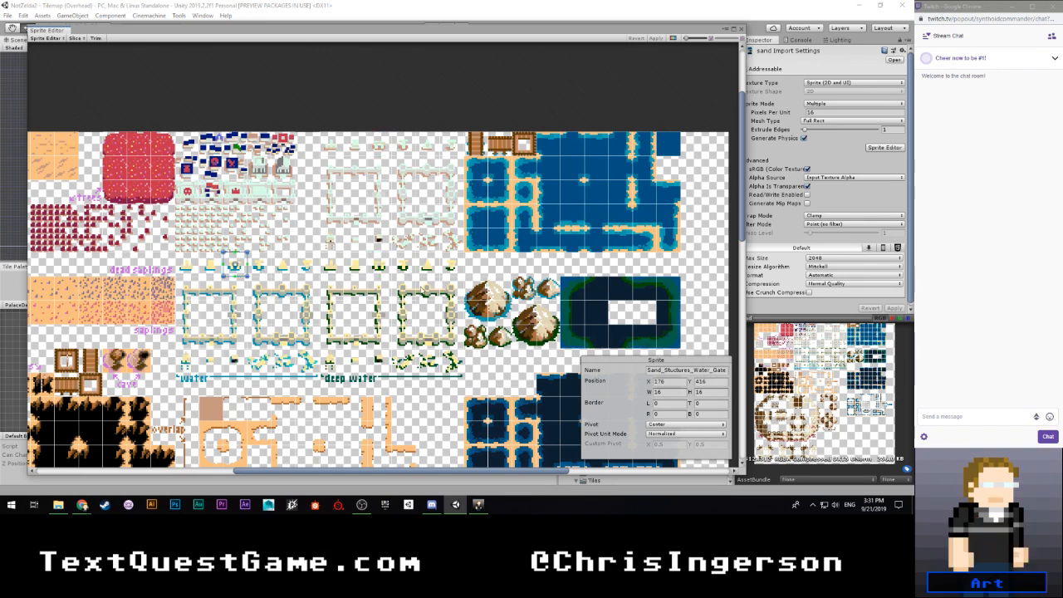
pyautogui.click(476, 247)
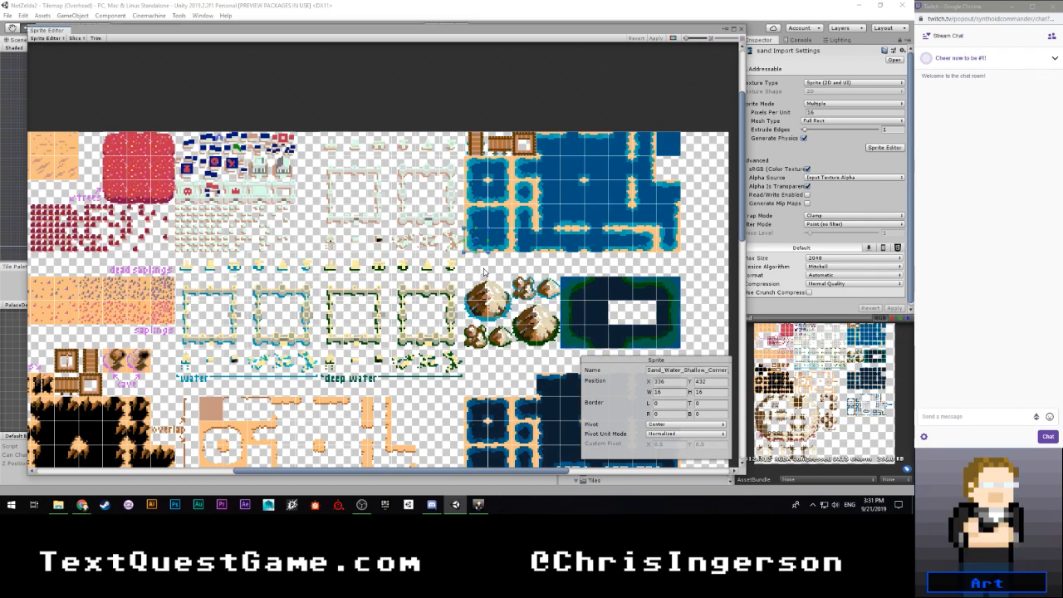
pyautogui.scroll(-2, 482, 276)
pyautogui.scroll(-5, 453, 394)
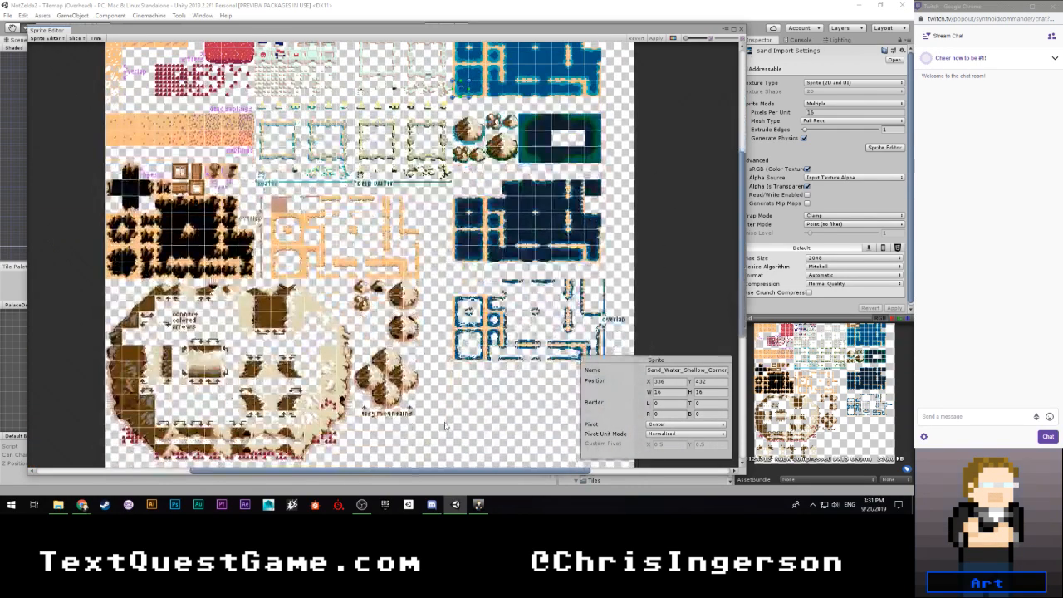
pyautogui.scroll(-1, 442, 270)
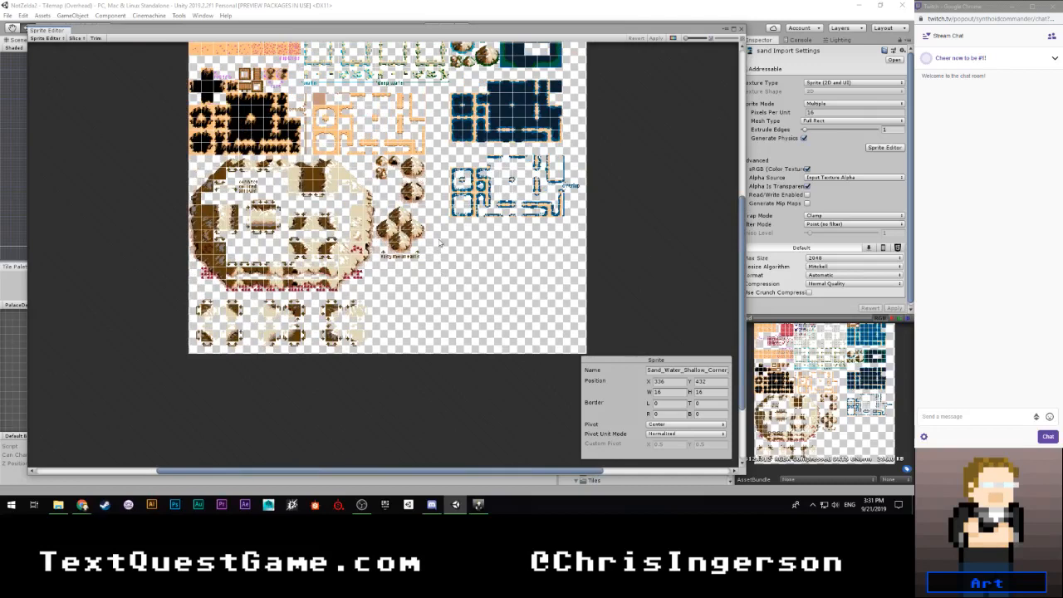
pyautogui.scroll(2, 444, 203)
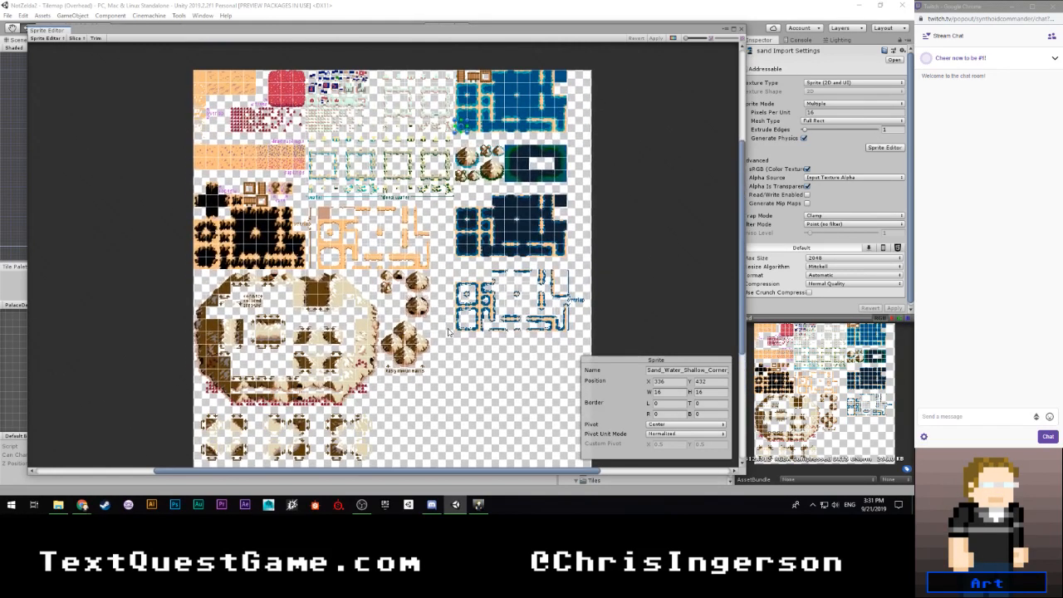
pyautogui.click(738, 30)
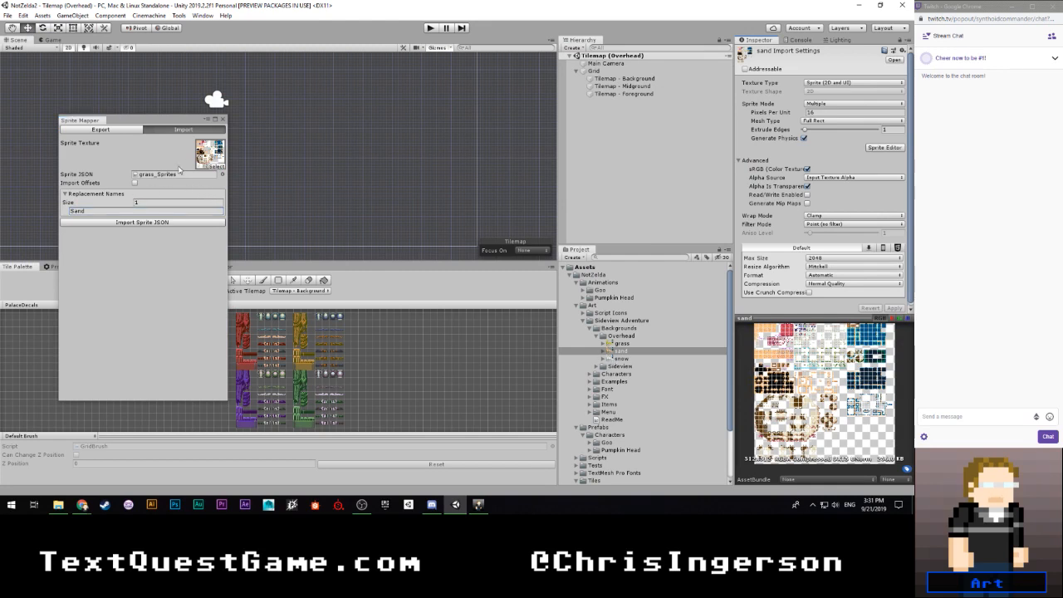
# - Assign the snow sheet as the Sprite Mapper's import texture and set the replacement name to Snow
pyautogui.moveTo(620, 359); pyautogui.dragTo(211, 160)
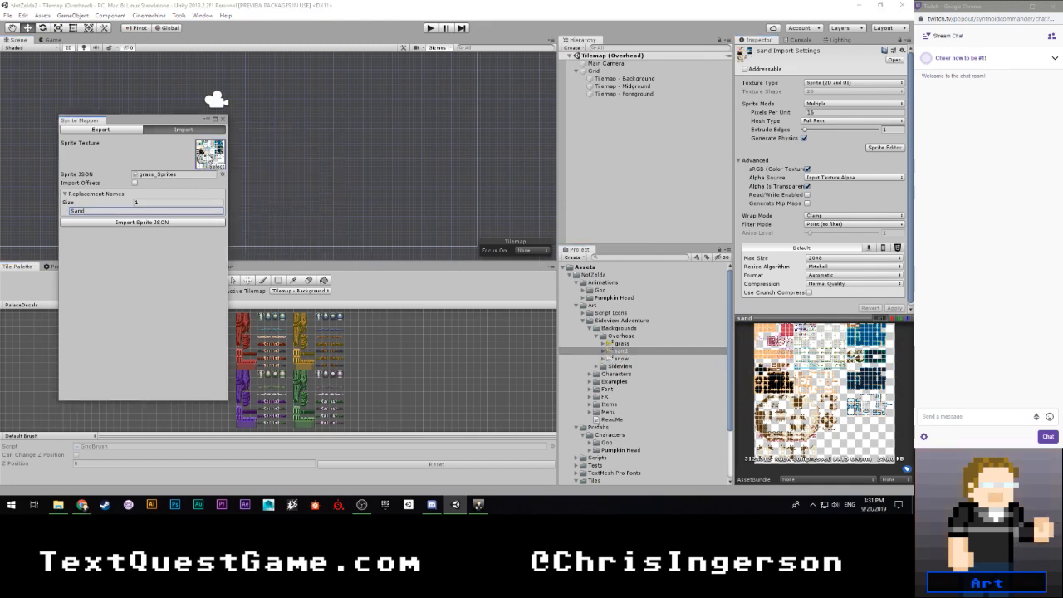
pyautogui.click(125, 212)
pyautogui.write('Snow')
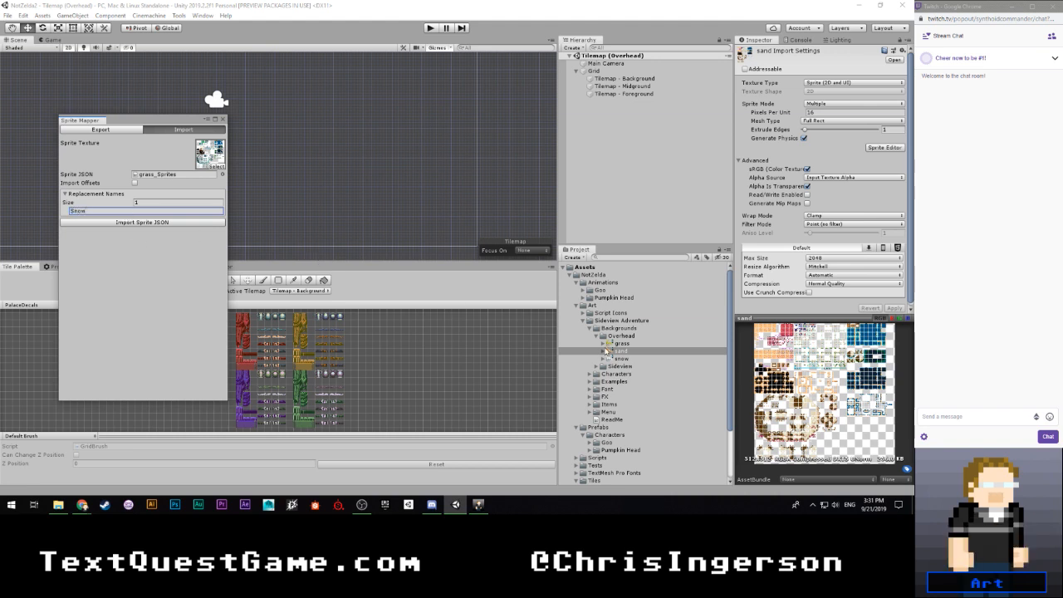
# - Set the snow sheet's Pixels Per Unit to 16 and apply the change
pyautogui.click(603, 358)
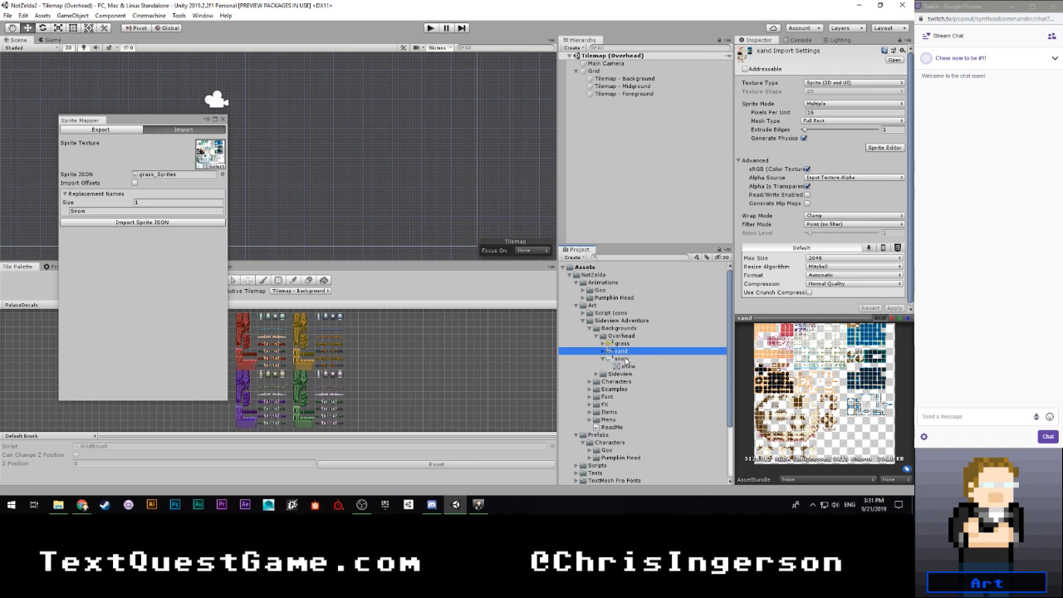
pyautogui.click(628, 359)
pyautogui.click(827, 112)
pyautogui.write('16')
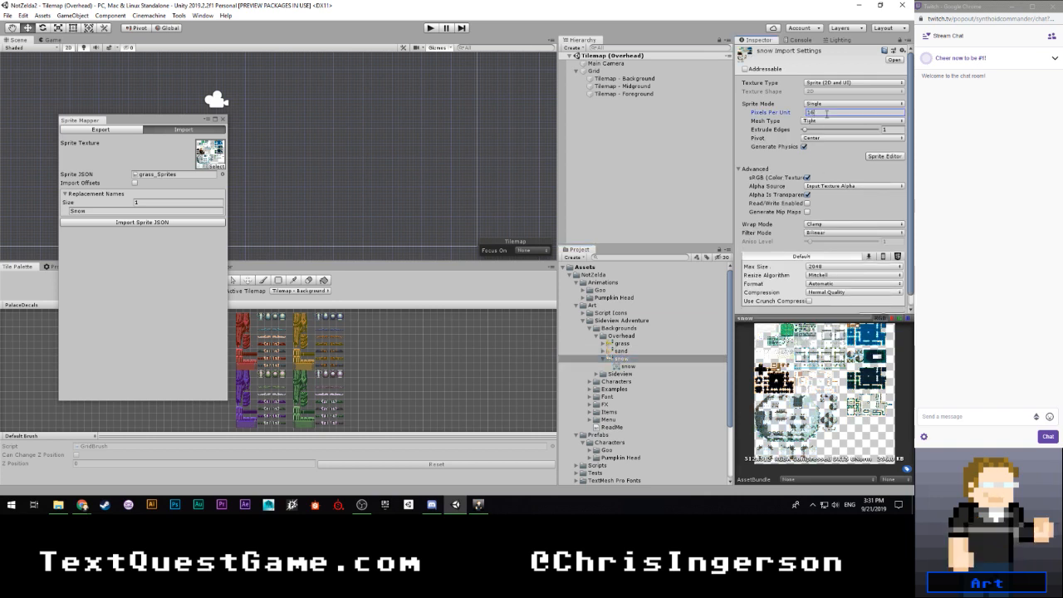
pyautogui.scroll(-1, 869, 268)
pyautogui.click(893, 306)
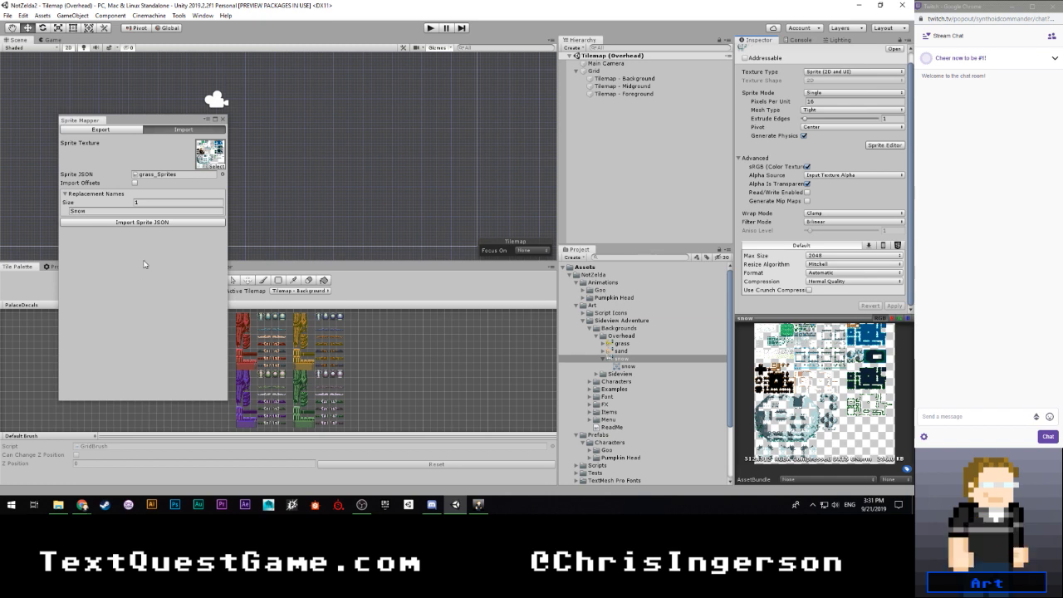
# - Import the grass_Sprites JSON onto the snow sheet and compare its import settings with those of the sand sheet
pyautogui.click(175, 222)
pyautogui.click(480, 271)
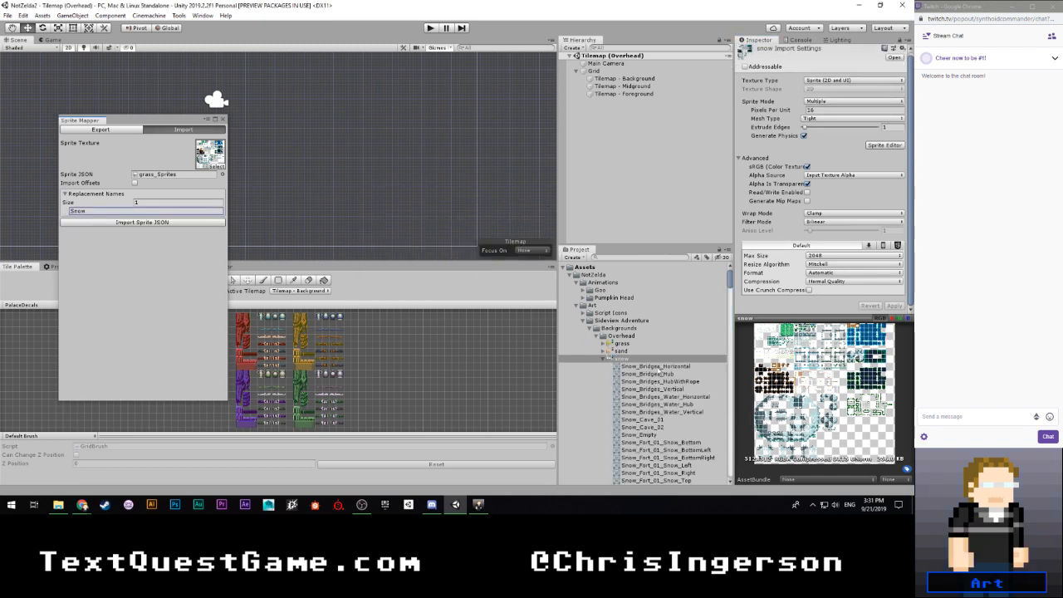
pyautogui.click(623, 351)
pyautogui.click(625, 359)
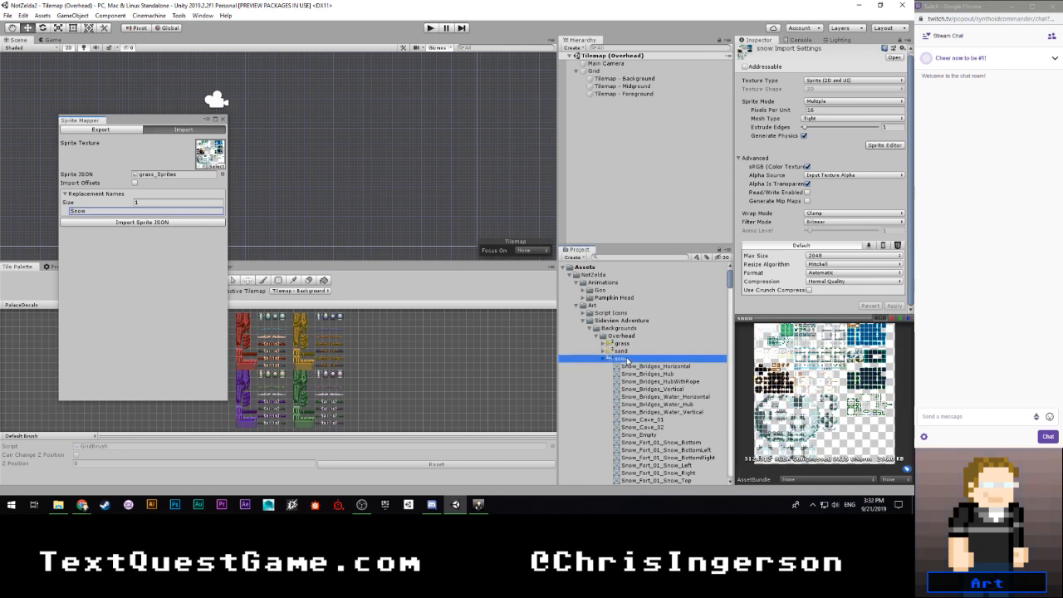
pyautogui.press('Up')
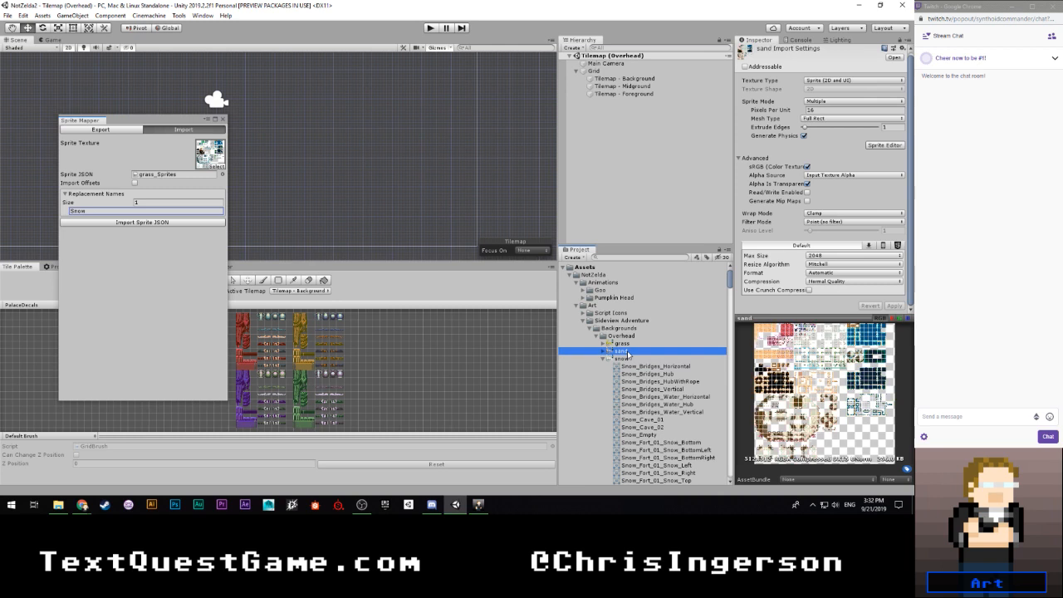
# - Set the snow sheet's Mesh Type to Full Rect and apply the change
pyautogui.press('Up')
pyautogui.click(632, 359)
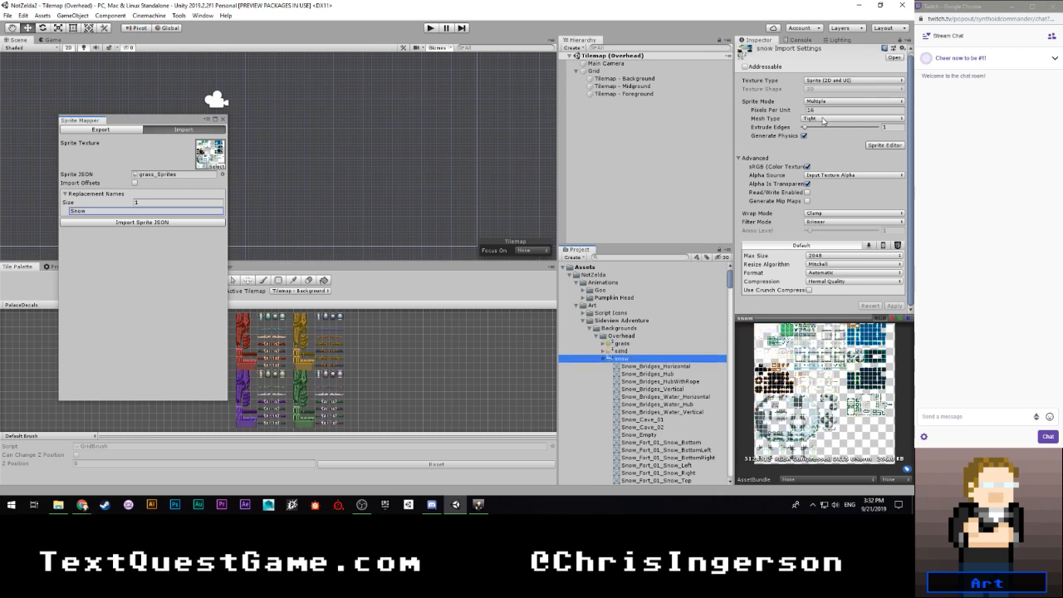
pyautogui.click(851, 119)
pyautogui.click(819, 129)
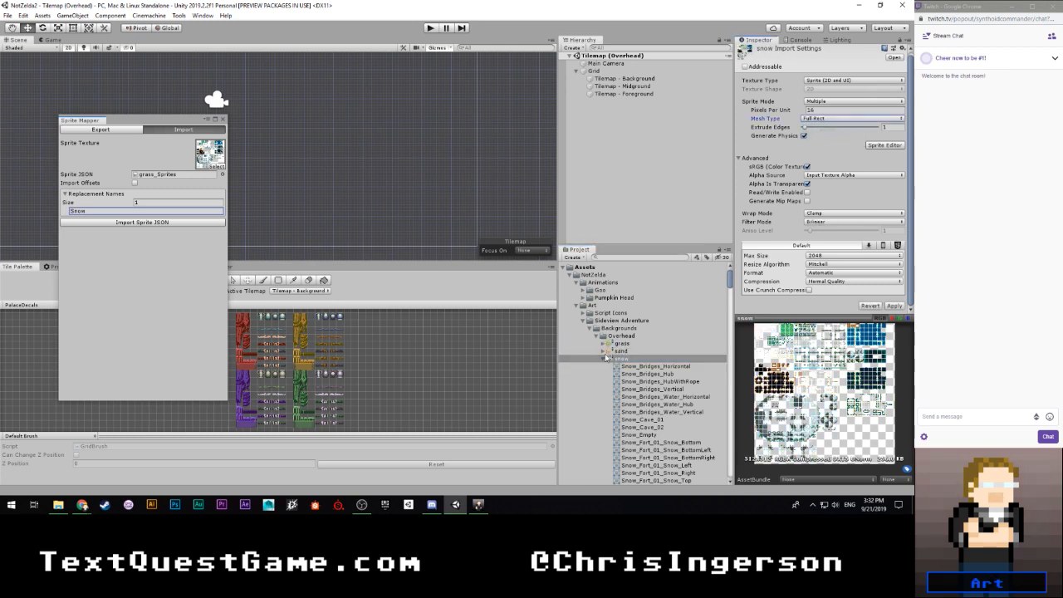
pyautogui.click(894, 306)
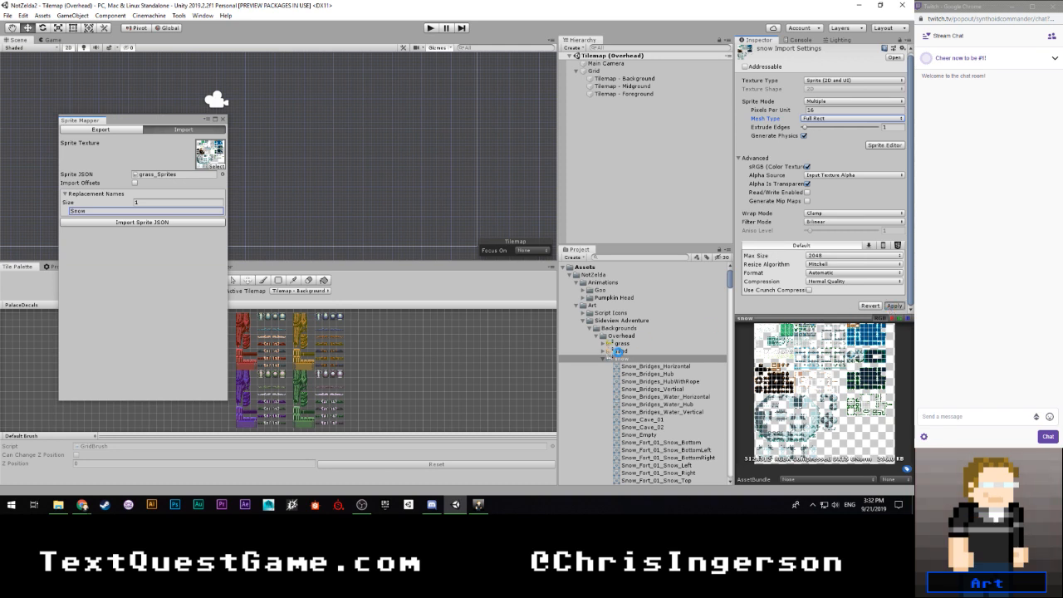
# - Set the snow sheet's Filter Mode to Point (no filter), apply it, and close the Sprite Mapper
pyautogui.click(618, 351)
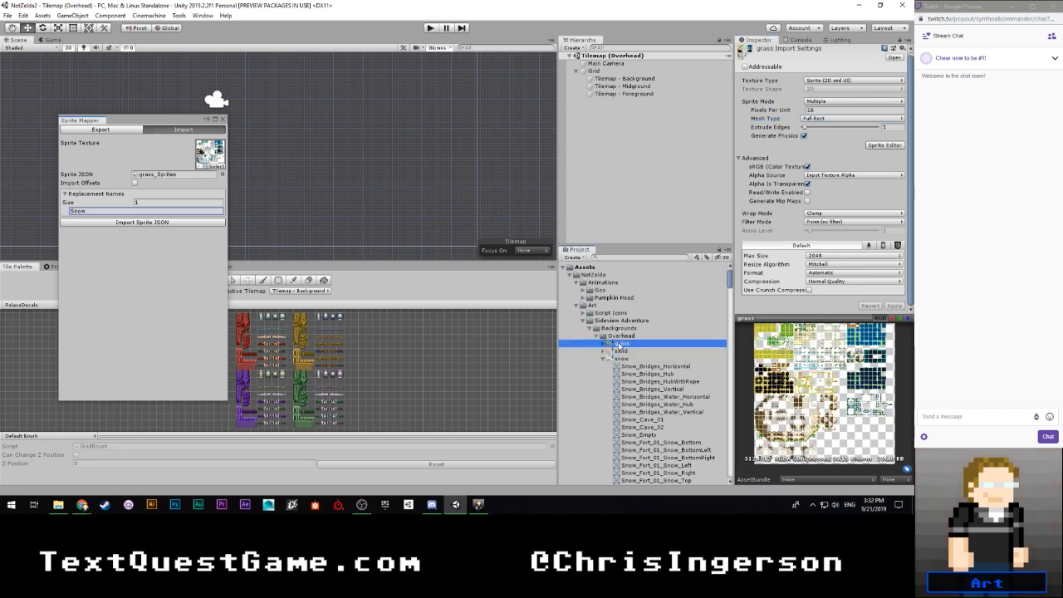
pyautogui.click(619, 358)
pyautogui.click(813, 223)
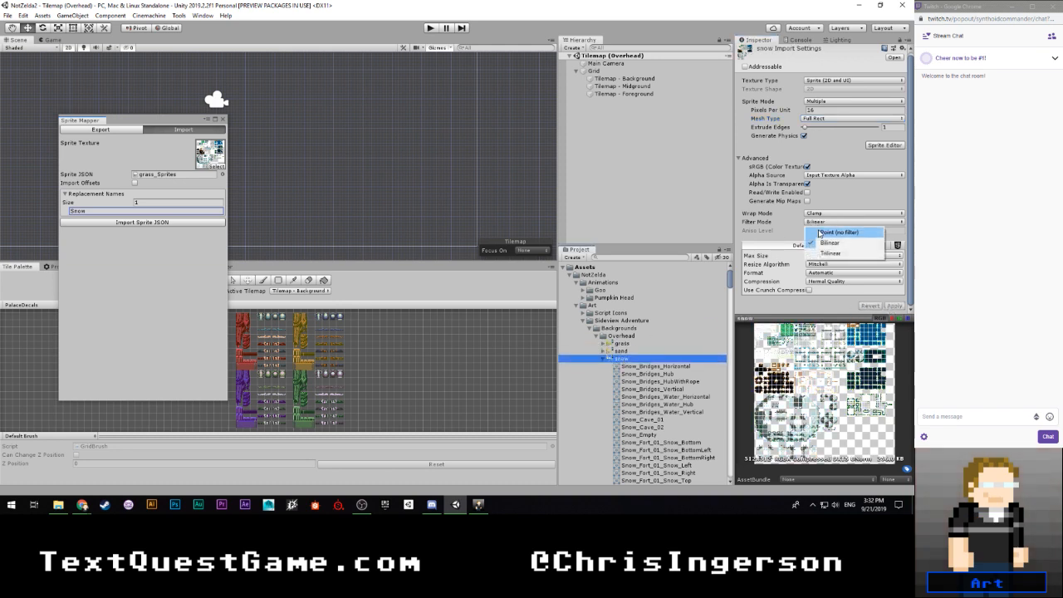
pyautogui.click(826, 231)
pyautogui.click(895, 306)
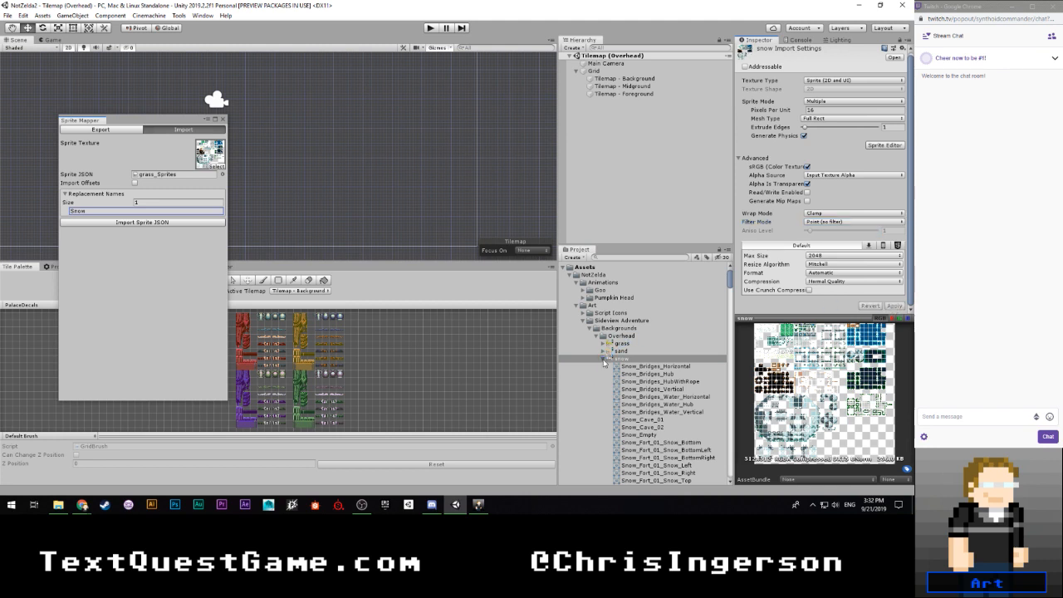
pyautogui.click(604, 358)
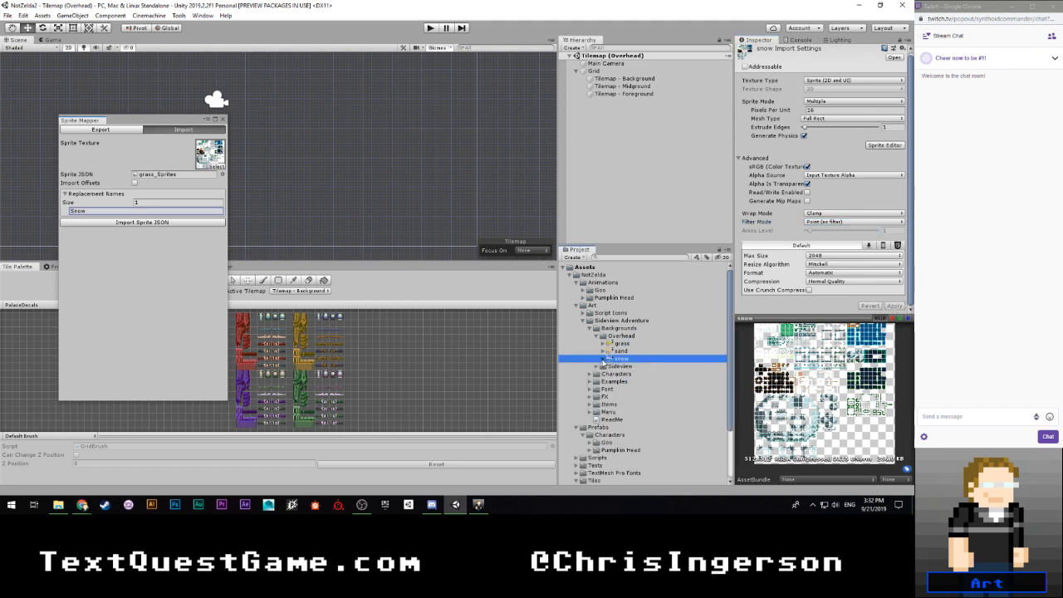
pyautogui.click(223, 120)
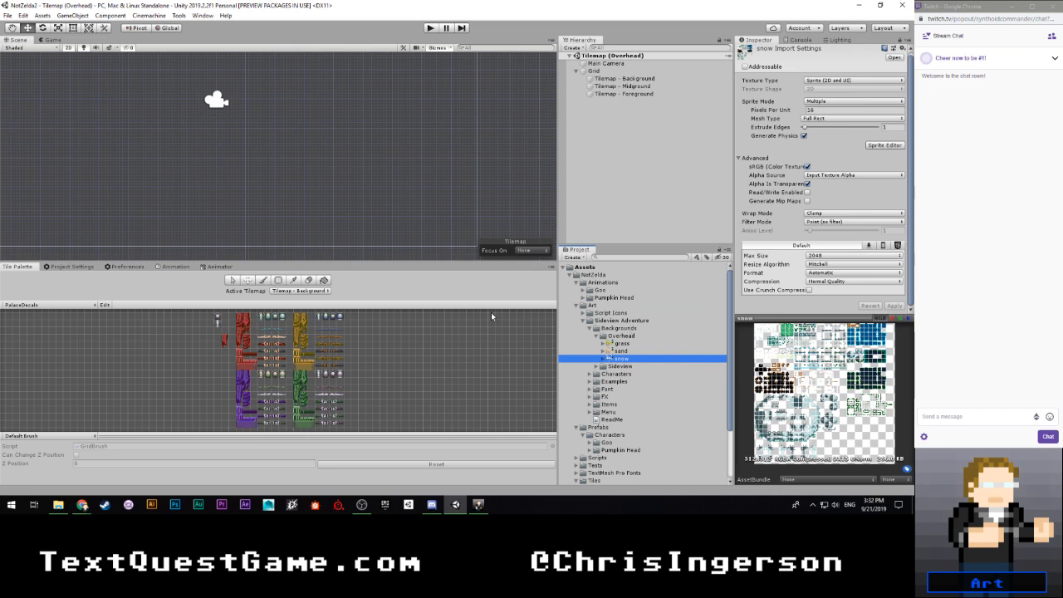
# - Create a folder named Overhead inside the project's Tiles folder
pyautogui.scroll(-3, 621, 359)
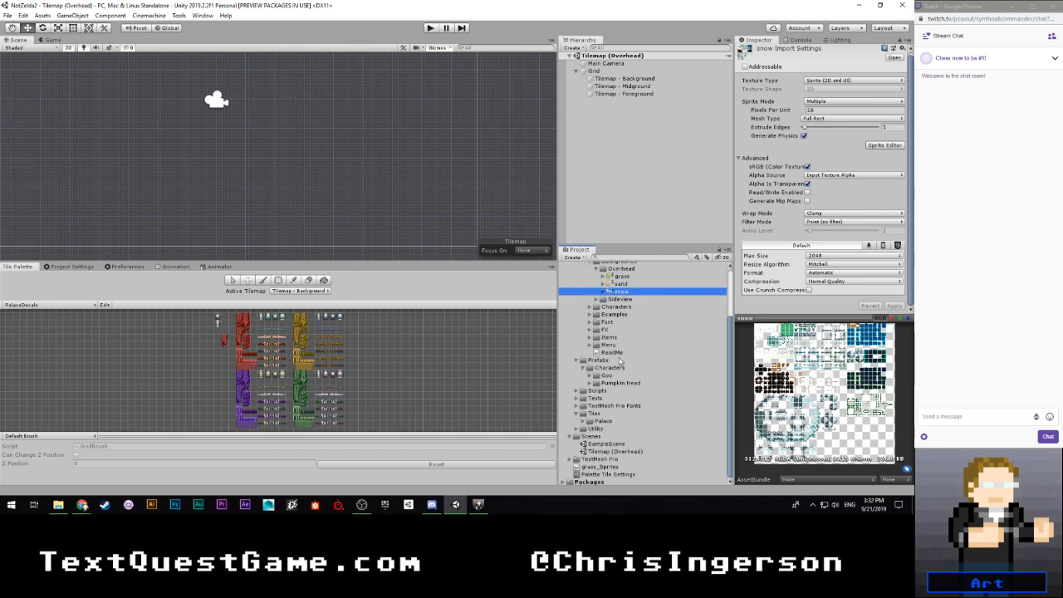
pyautogui.rightClick(595, 413)
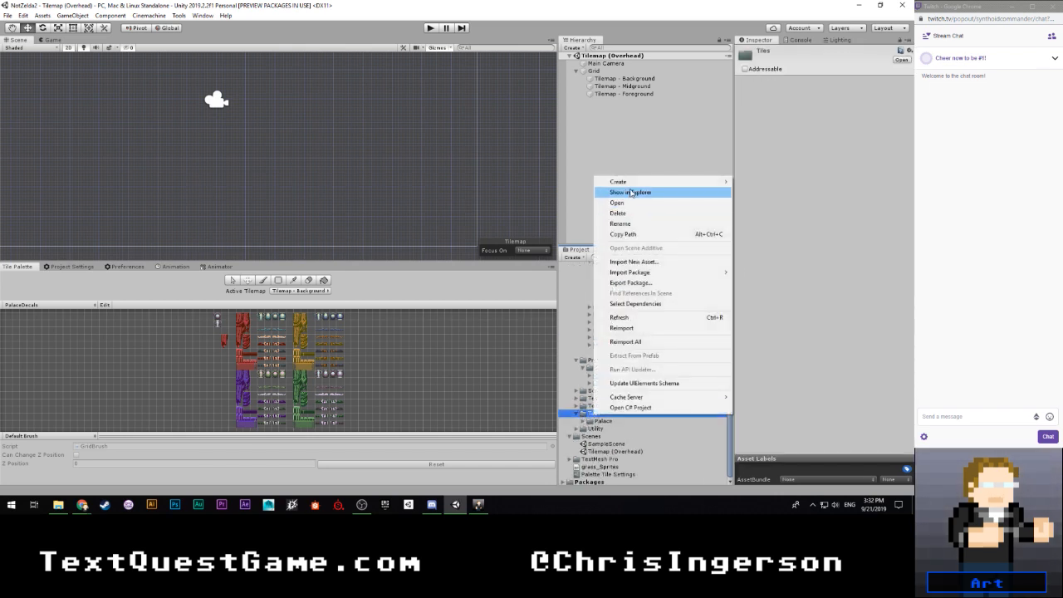
pyautogui.moveTo(631, 185)
pyautogui.click(785, 46)
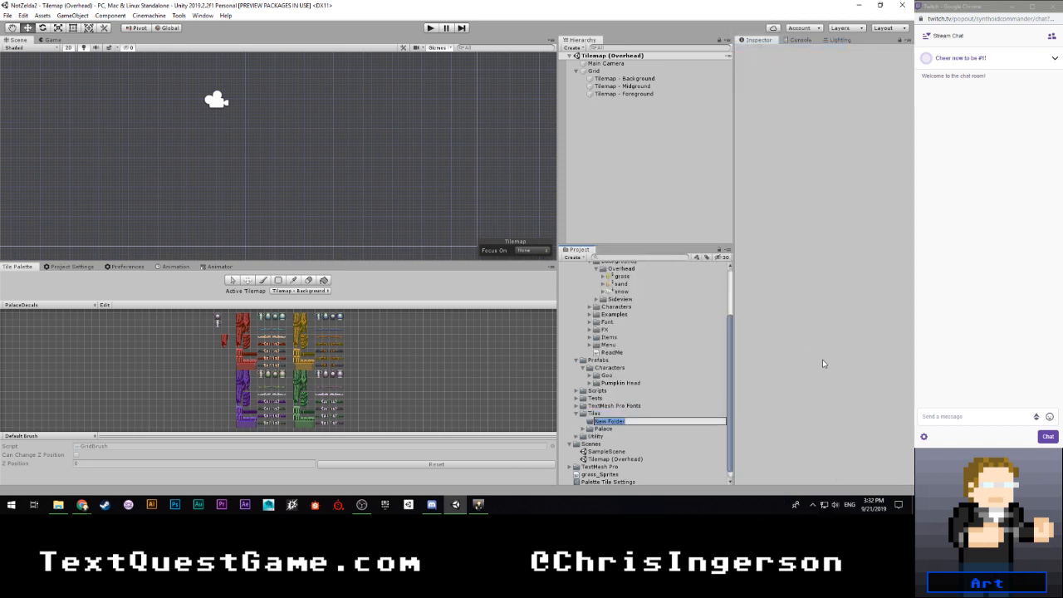
pyautogui.write('Over')
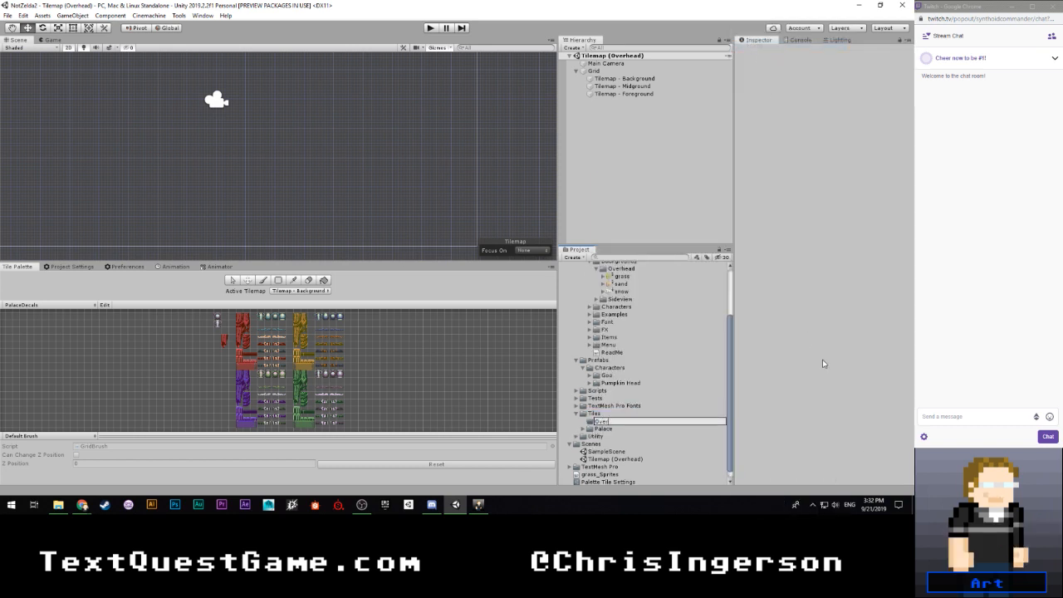
pyautogui.write('head')
pyautogui.press('Return')
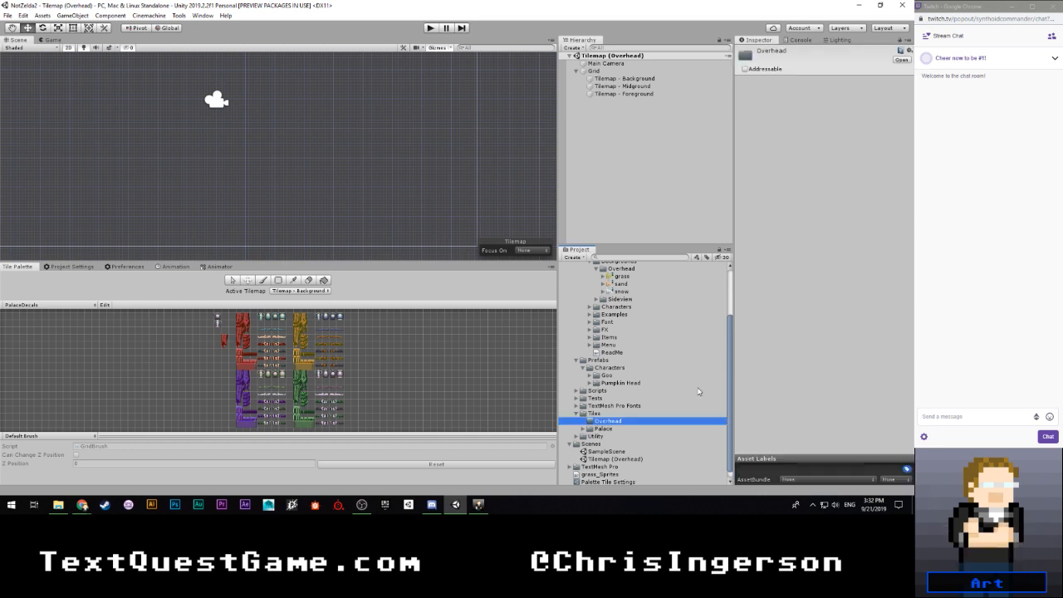
# - Create another folder inside the Tiles folder and name it Backgrounds
pyautogui.scroll(3, 705, 392)
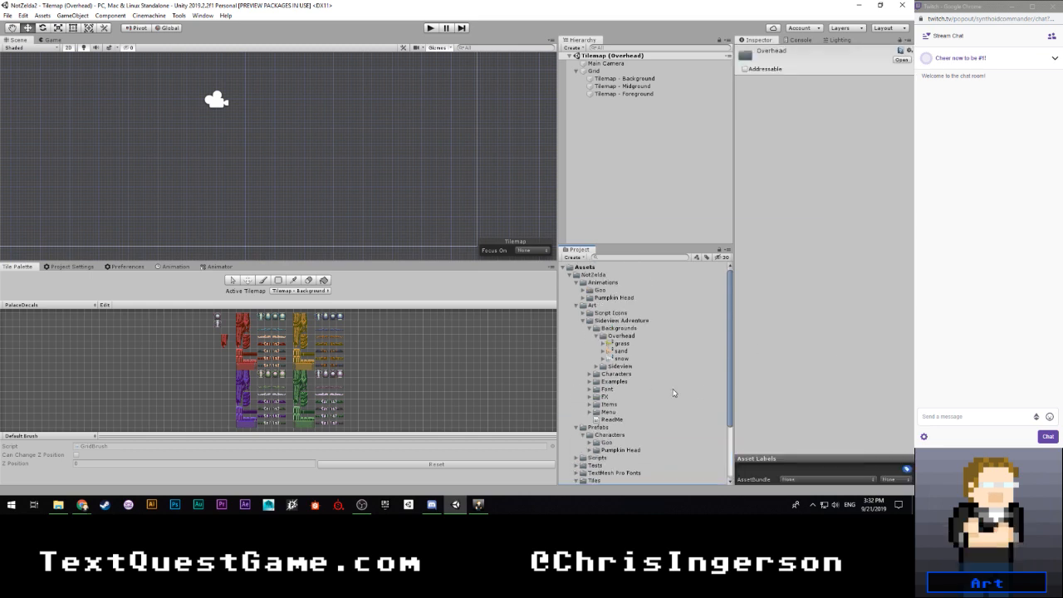
pyautogui.scroll(-3, 671, 387)
pyautogui.click(595, 406)
pyautogui.rightClick(595, 406)
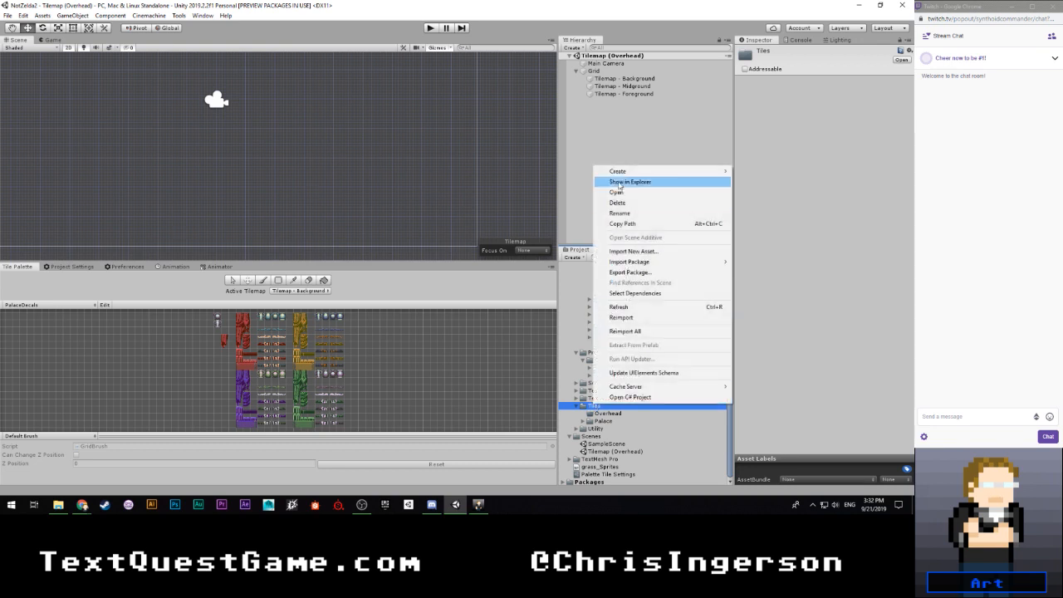
pyautogui.moveTo(626, 172)
pyautogui.click(749, 47)
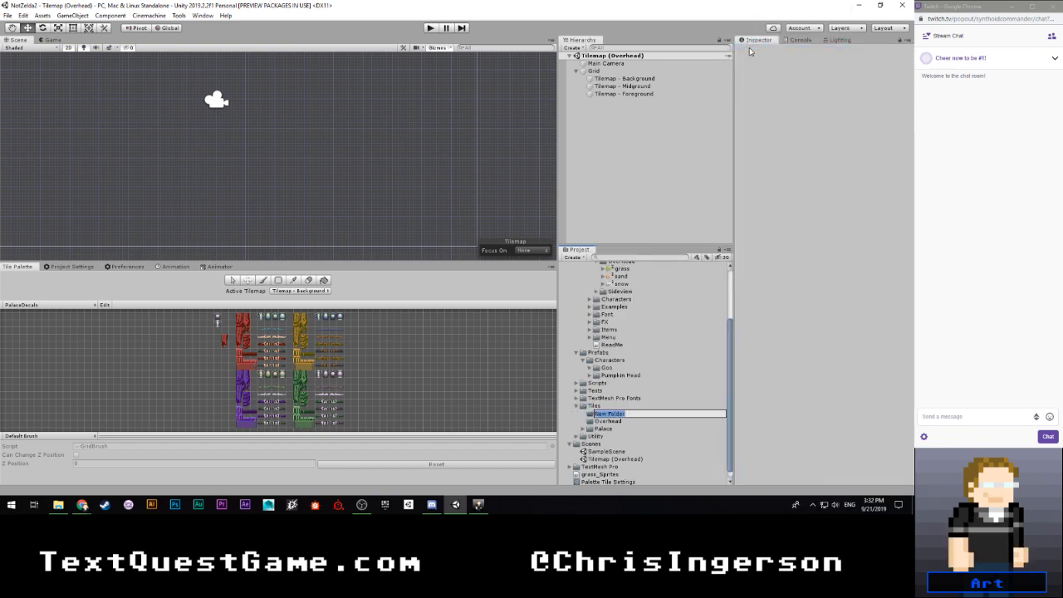
pyautogui.write('Background')
pyautogui.press('Return')
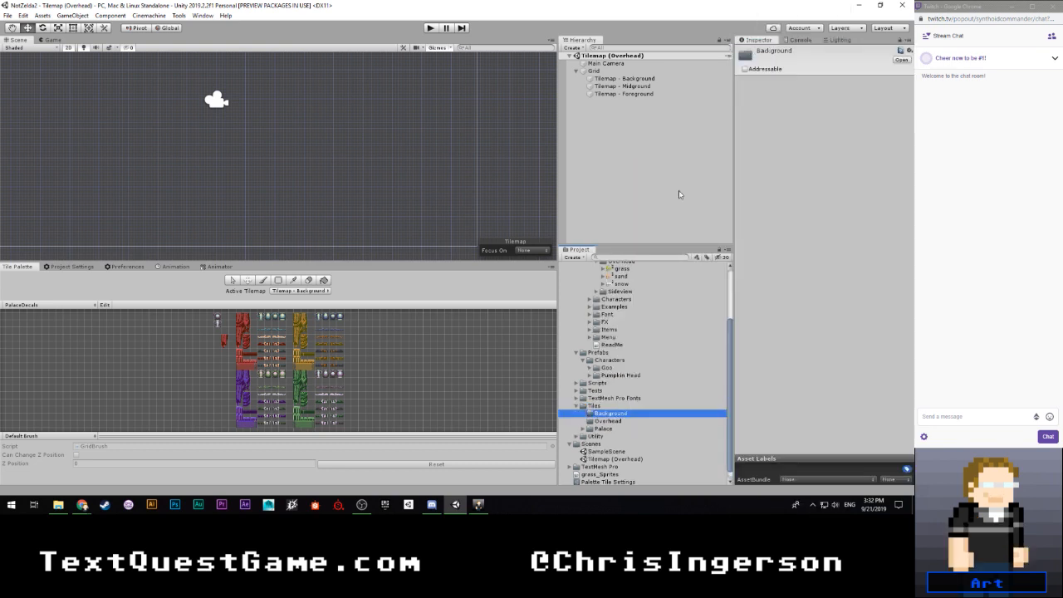
pyautogui.click(619, 415)
pyautogui.press('End')
pyautogui.write('s')
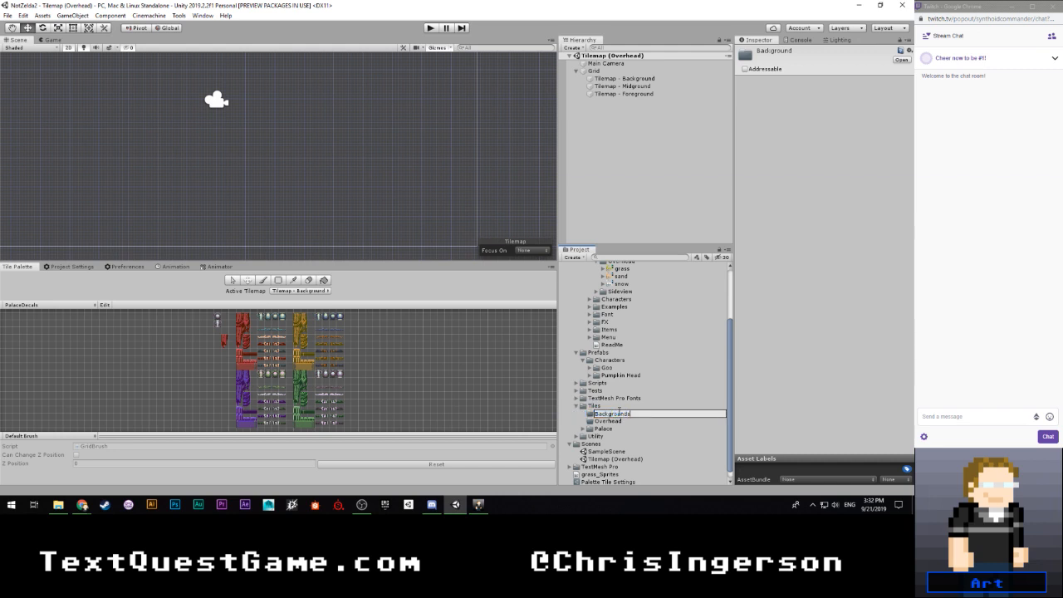
pyautogui.press('Return')
# - Move the Overhead tiles folder into the Backgrounds folder
pyautogui.moveTo(605, 423); pyautogui.dragTo(612, 414)
pyautogui.scroll(3, 625, 407)
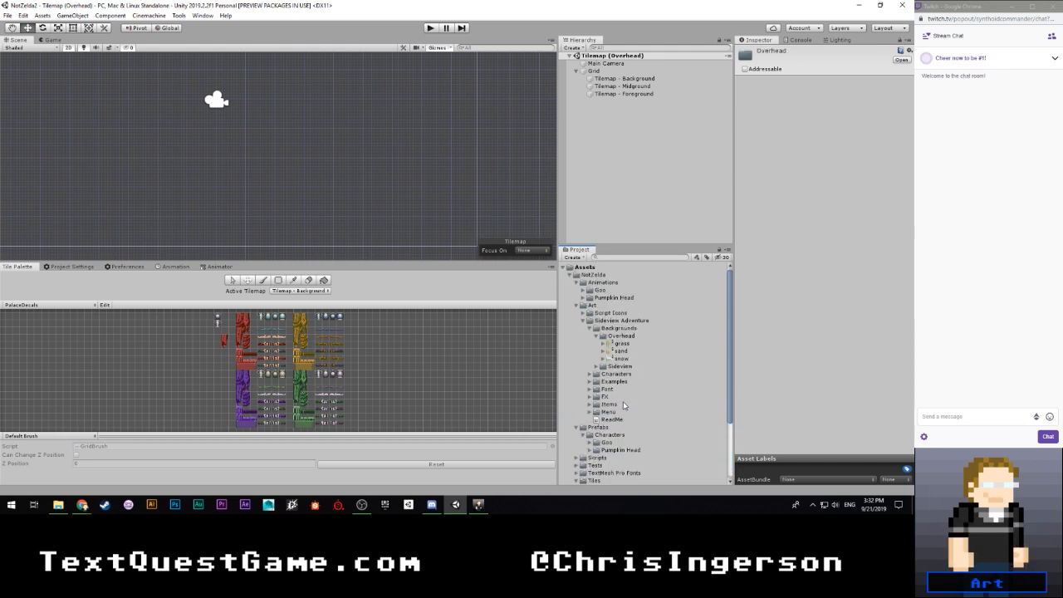
pyautogui.scroll(-3, 624, 406)
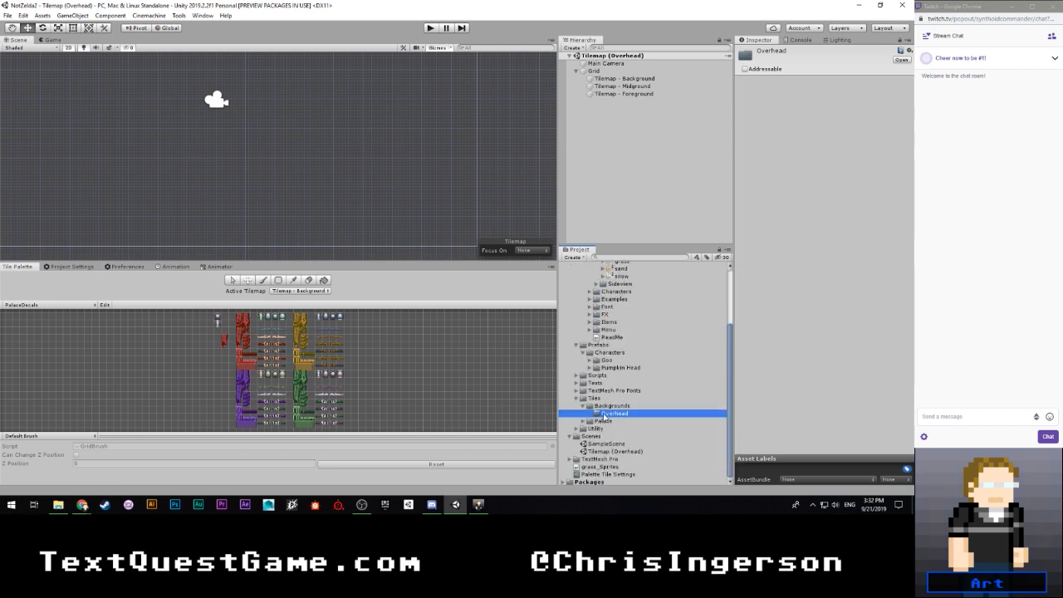
# - Start a new tile palette named Overhead (Grass) with a Rectangle grid and Automatic cell size
pyautogui.click(93, 305)
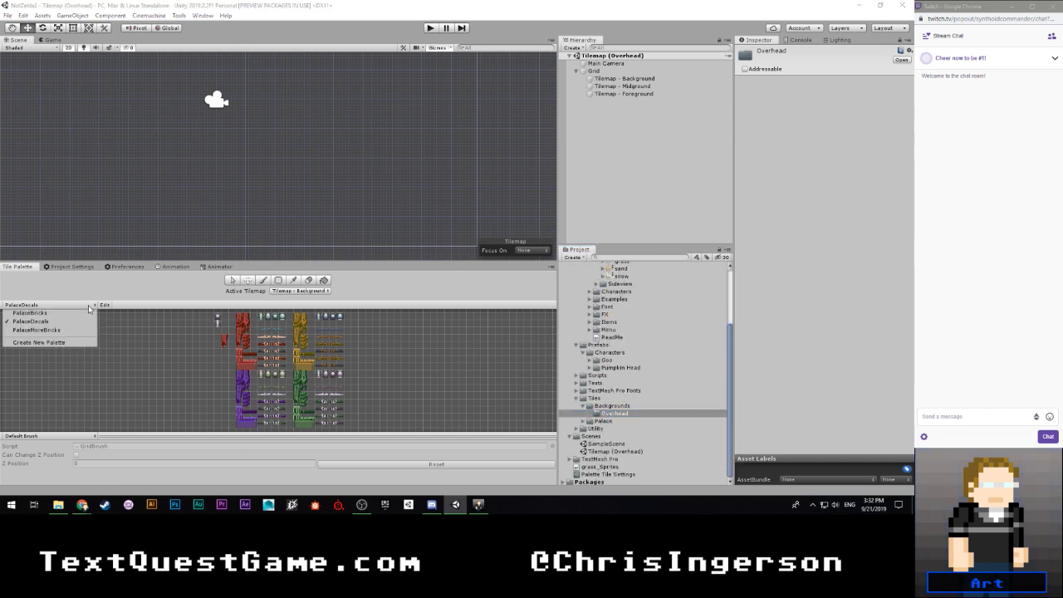
pyautogui.click(57, 342)
pyautogui.click(88, 327)
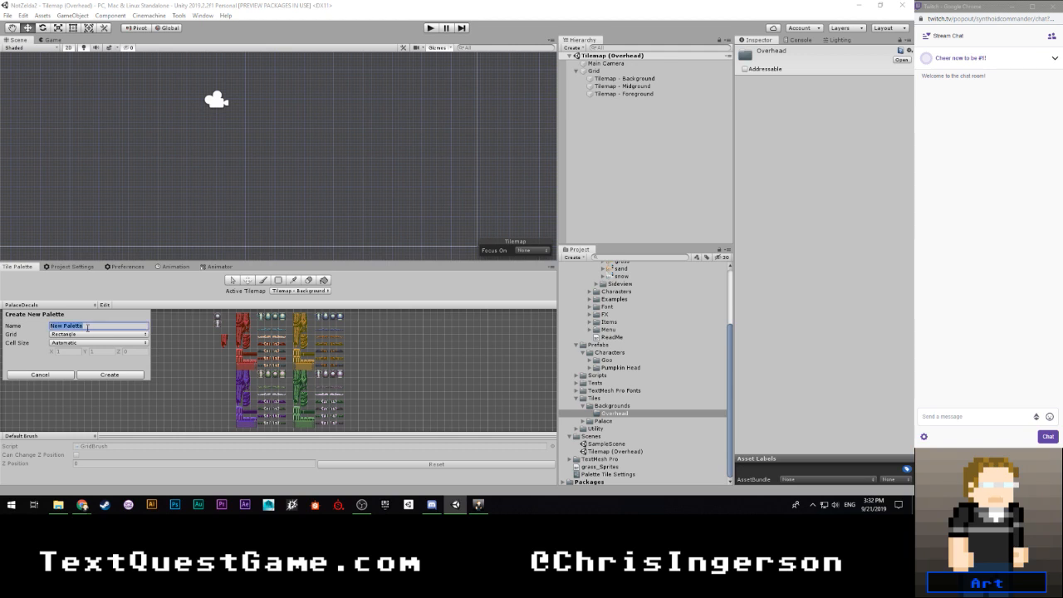
pyautogui.write('Grass')
pyautogui.press('BackSpace')
pyautogui.press('BackSpace')
pyautogui.press('BackSpace')
pyautogui.press('BackSpace')
pyautogui.write('Overhead')
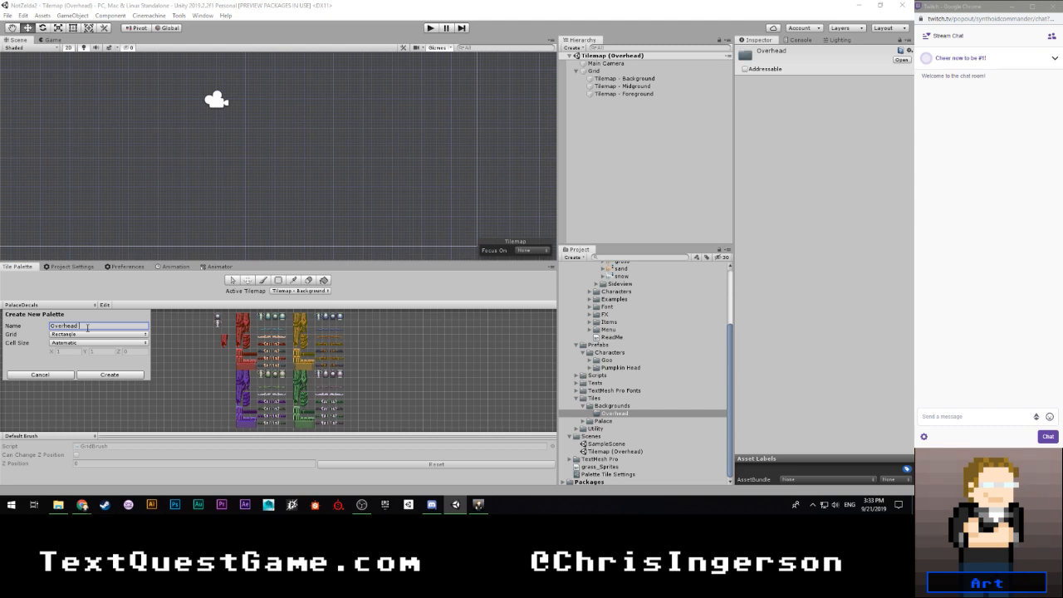
pyautogui.write('(Grass)')
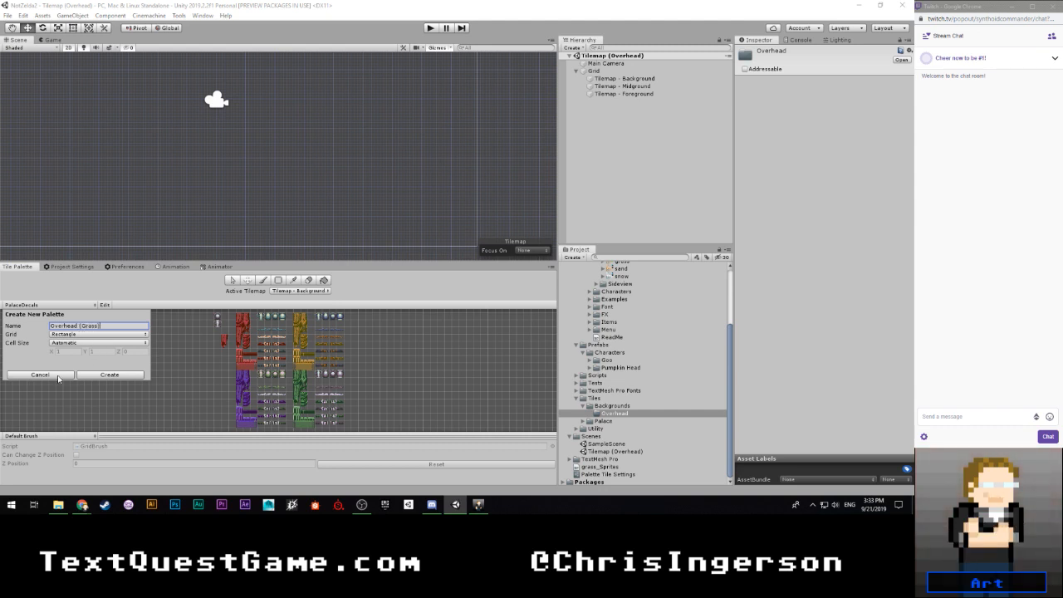
pyautogui.click(104, 376)
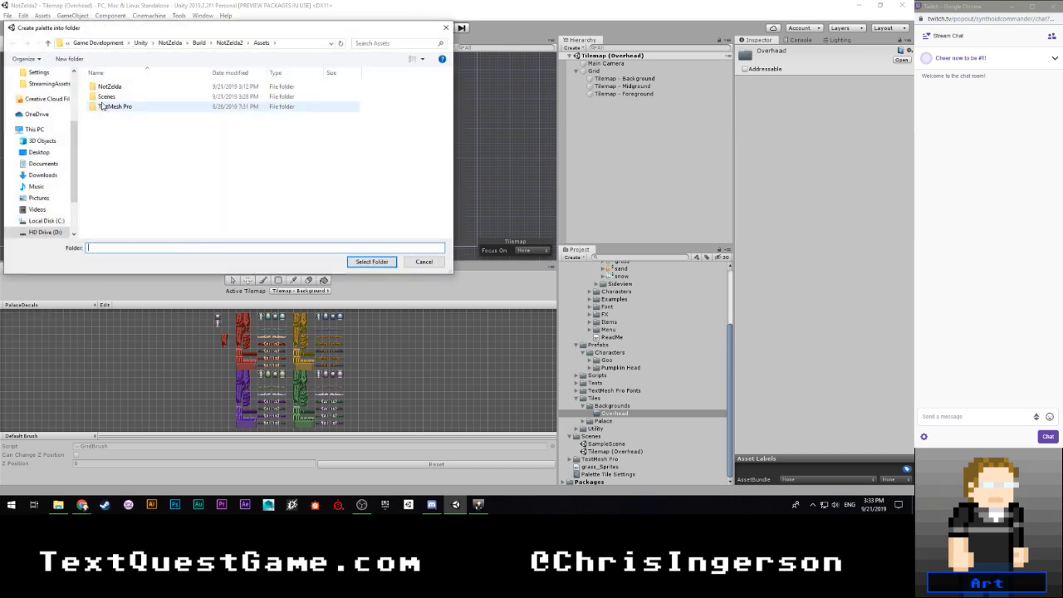
# - Create a Grass folder under NotZelda/Tiles/Backgrounds/Overhead and save the new palette in it
pyautogui.doubleClick(109, 86)
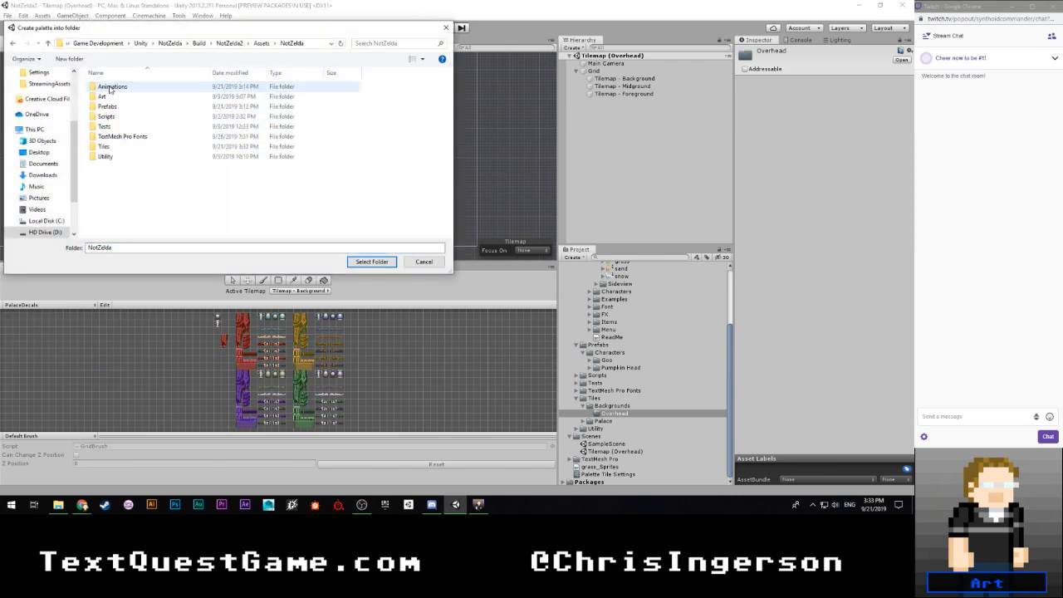
pyautogui.doubleClick(113, 149)
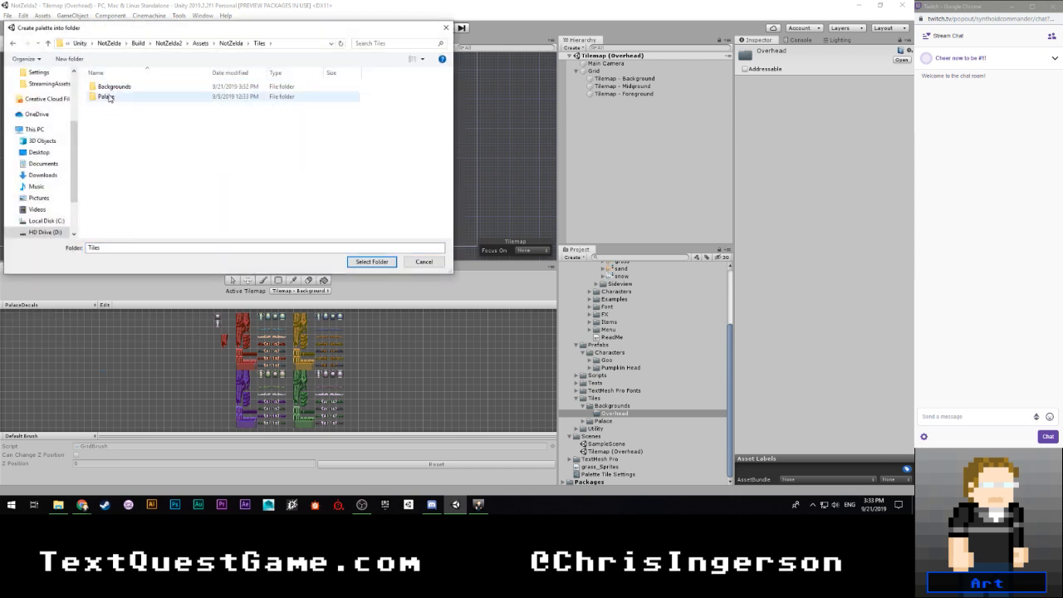
pyautogui.click(111, 88)
pyautogui.doubleClick(111, 89)
pyautogui.doubleClick(109, 89)
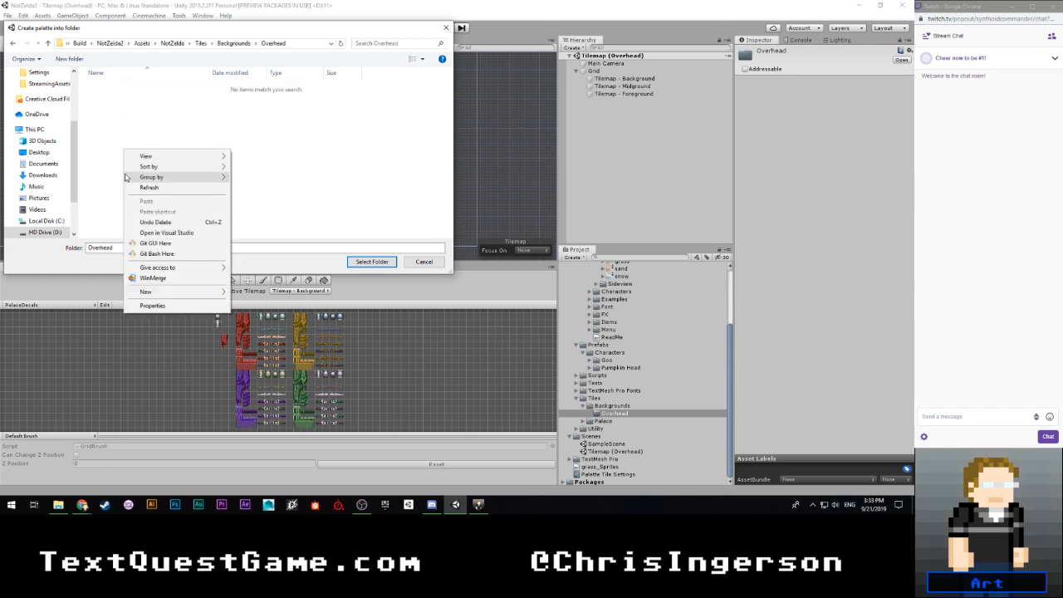
pyautogui.rightClick(124, 150)
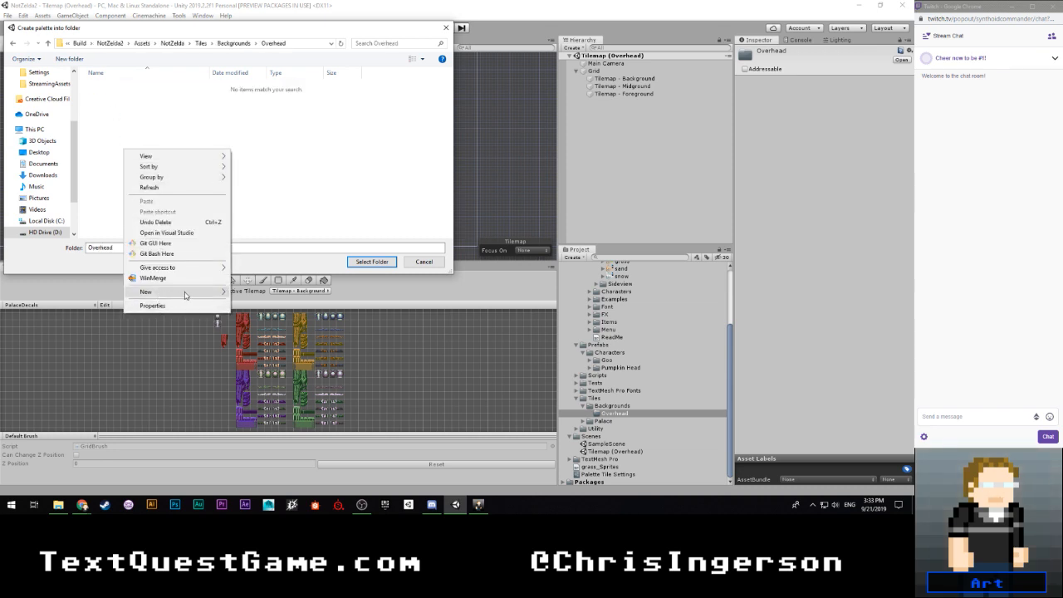
pyautogui.moveTo(158, 293)
pyautogui.click(250, 296)
pyautogui.write('Grass')
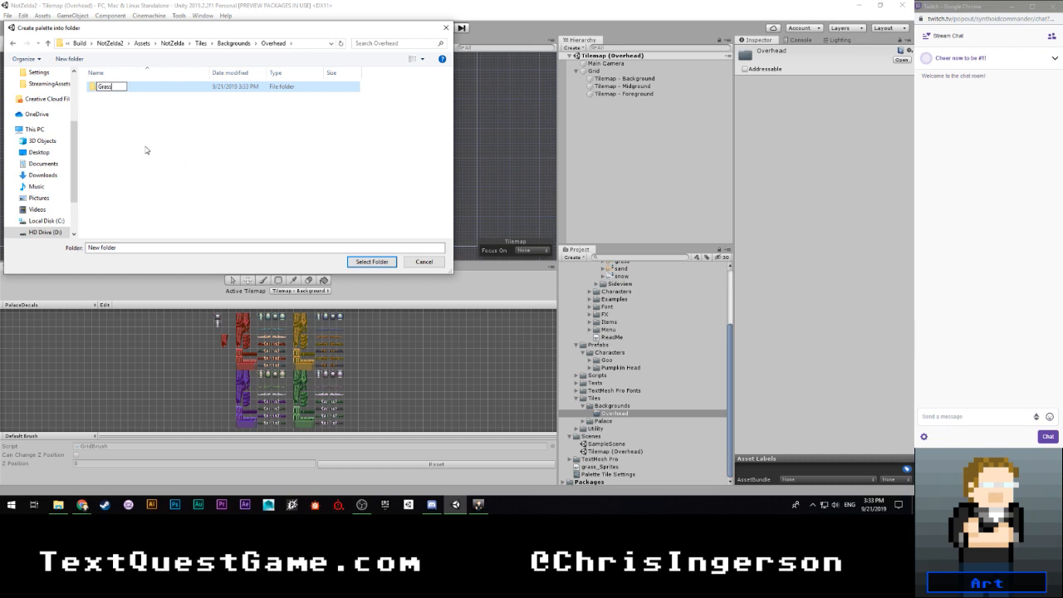
pyautogui.press('Return')
pyautogui.doubleClick(117, 88)
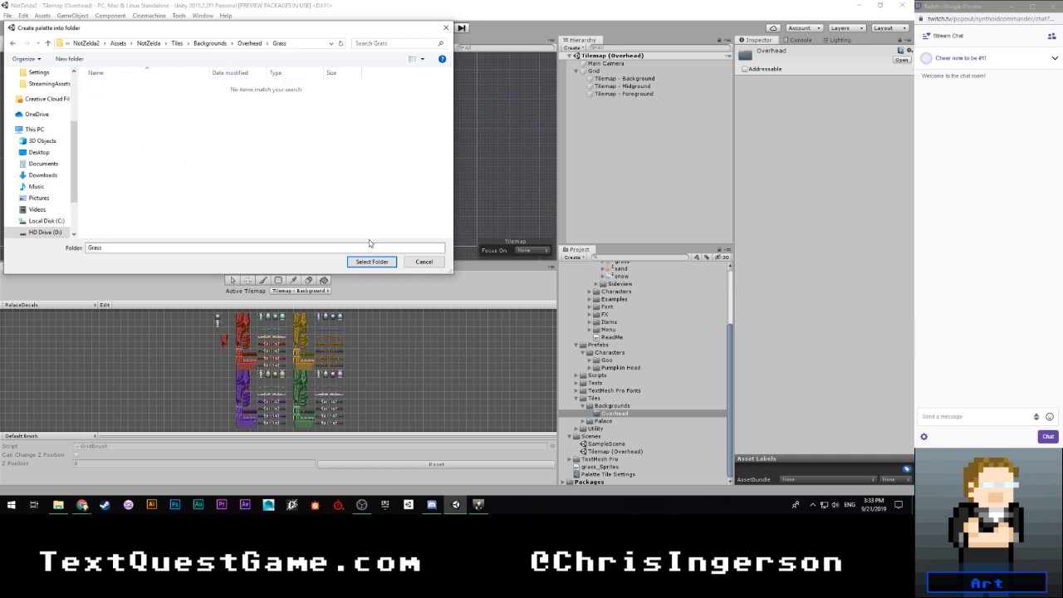
pyautogui.click(372, 262)
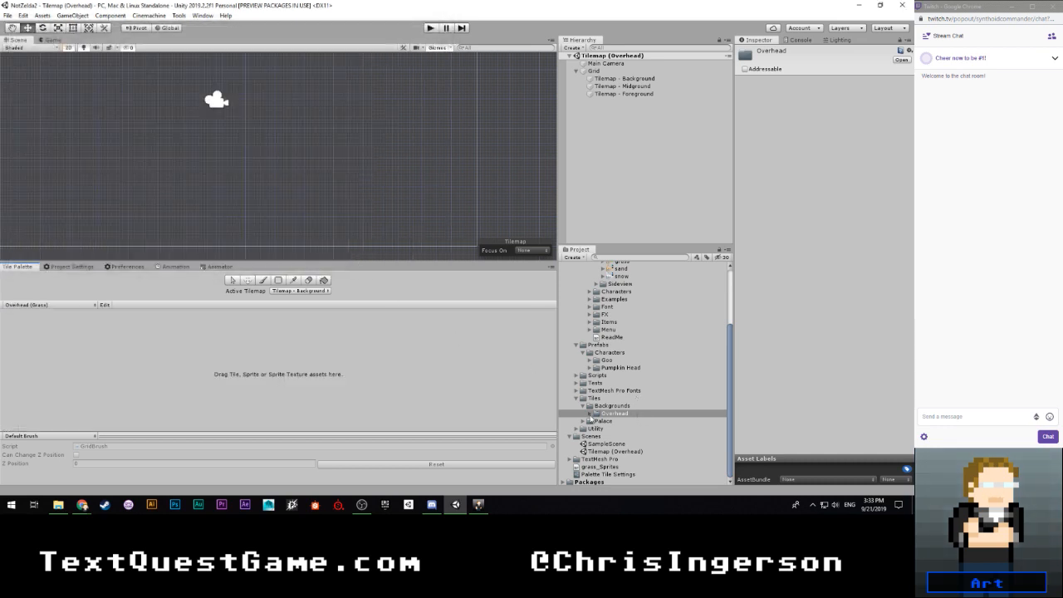
# - Create a folder named Tiles inside the Grass folder under Tiles/Backgrounds/Overhead
pyautogui.click(589, 413)
pyautogui.click(597, 421)
pyautogui.click(621, 429)
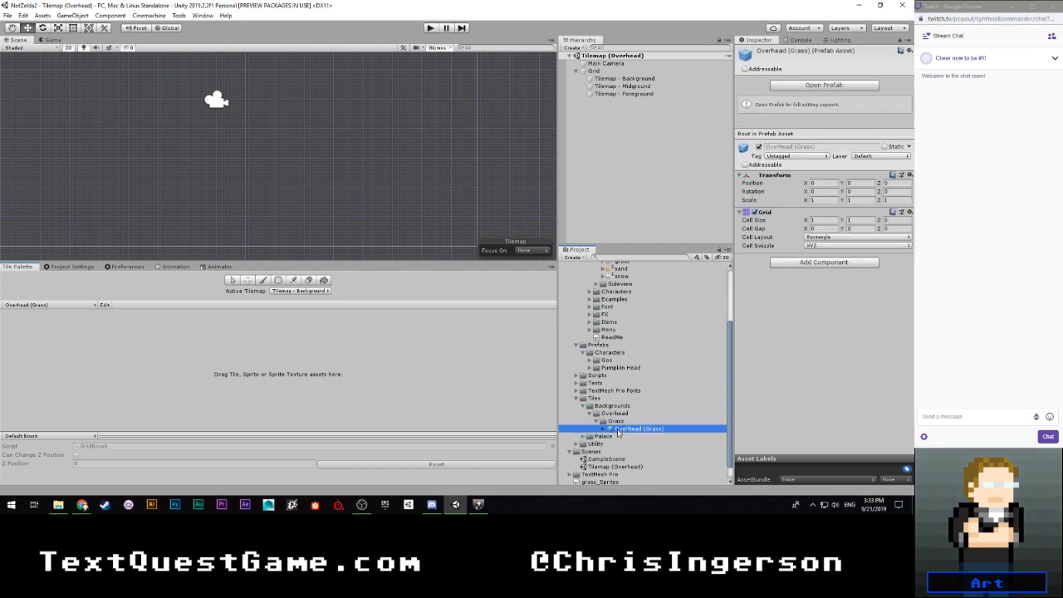
pyautogui.rightClick(612, 428)
pyautogui.moveTo(715, 190)
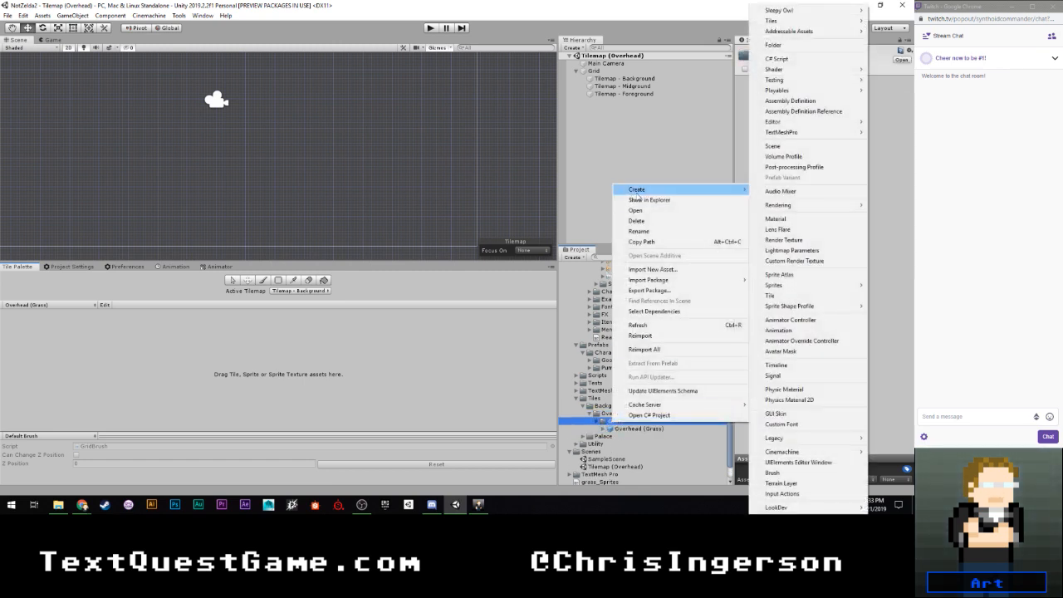
pyautogui.click(773, 45)
pyautogui.write('Tiles')
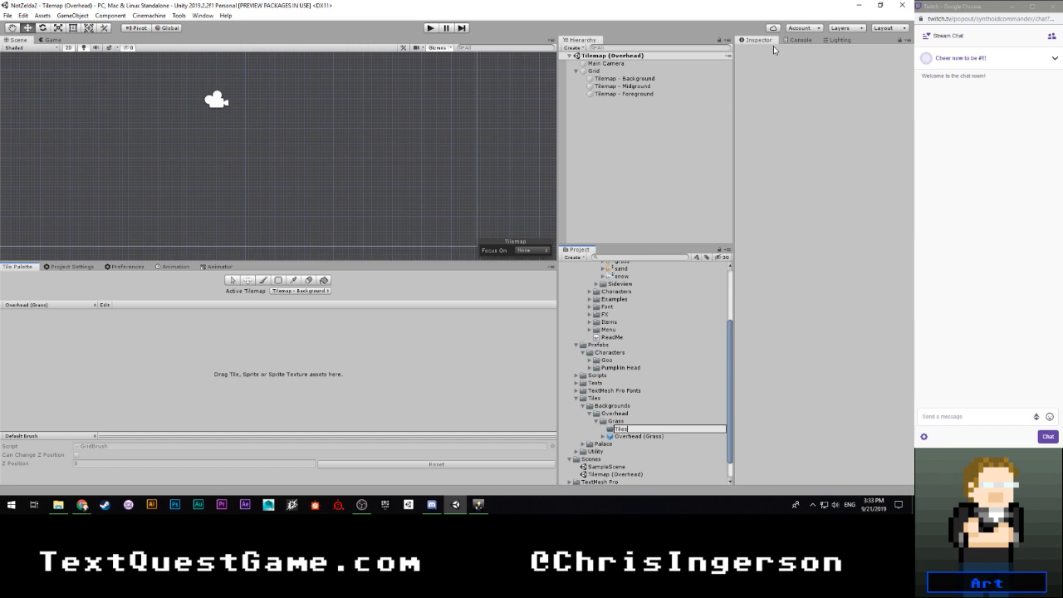
pyautogui.press('Return')
# - Add the grass sprite sheet to the Overhead (Grass) palette, generating its tiles into NotZelda/Tiles/Backgrounds/Overhead/Grass/Tiles
pyautogui.scroll(5, 616, 343)
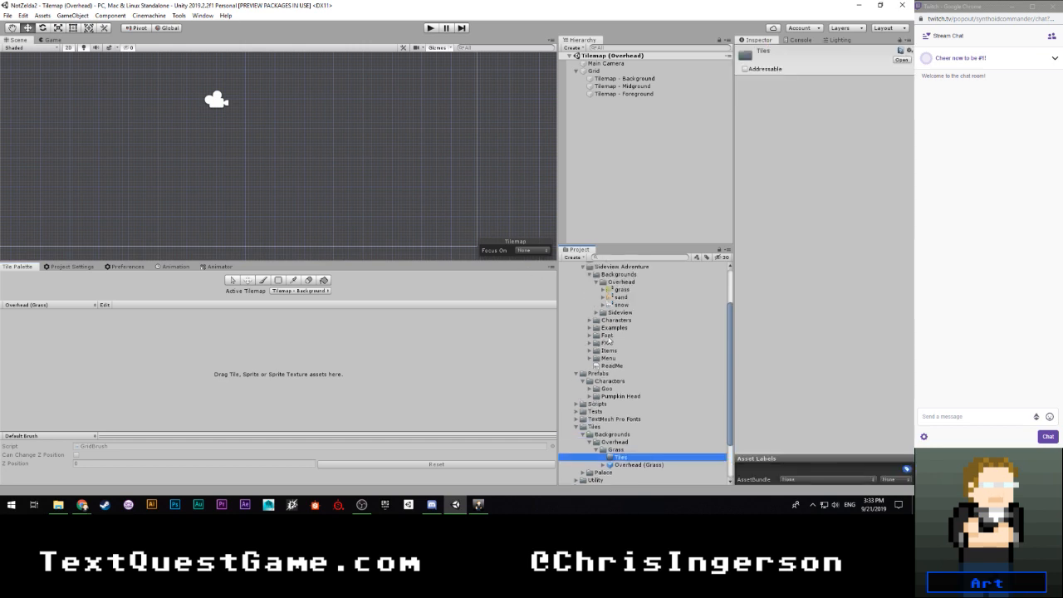
pyautogui.moveTo(620, 345); pyautogui.dragTo(285, 368)
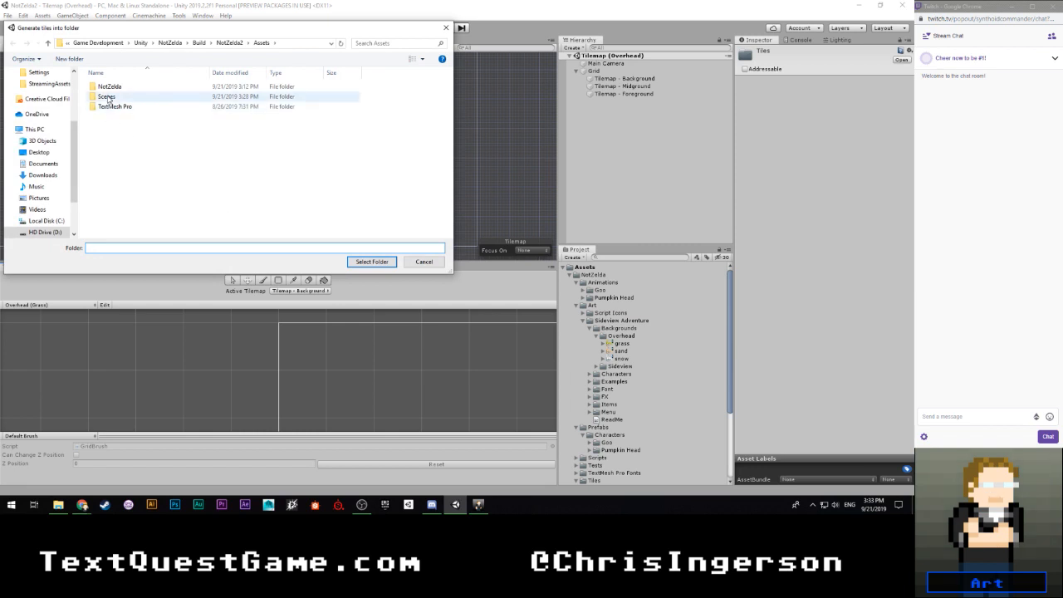
pyautogui.doubleClick(109, 86)
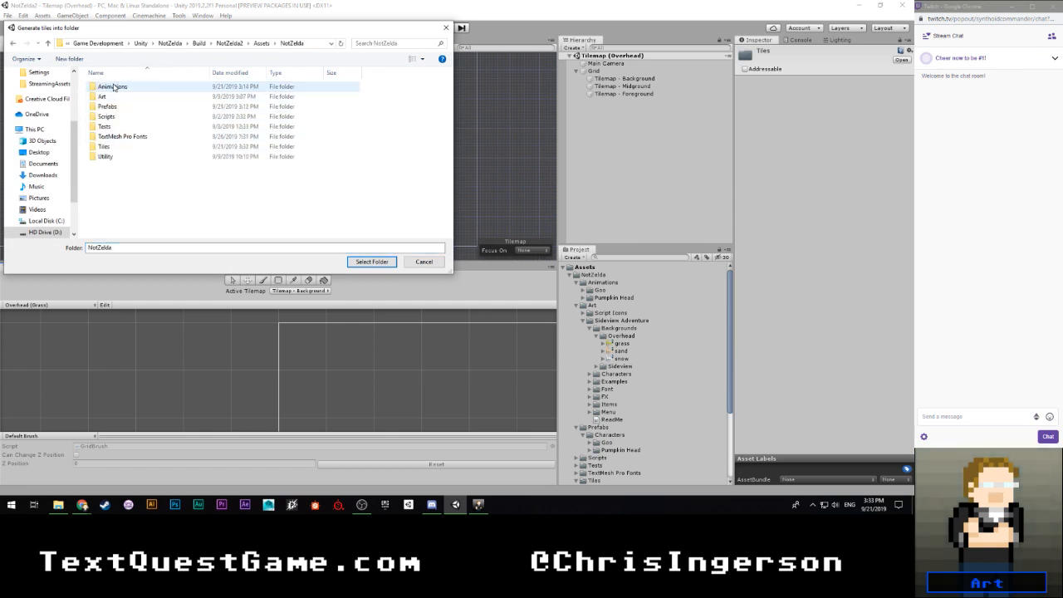
pyautogui.doubleClick(108, 156)
pyautogui.doubleClick(109, 87)
pyautogui.doubleClick(106, 87)
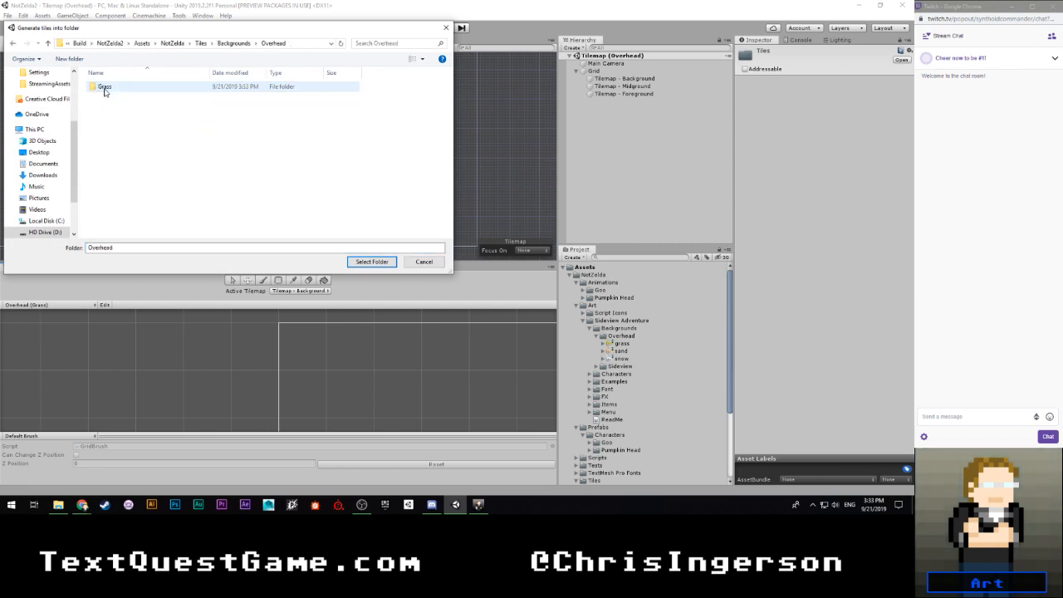
pyautogui.doubleClick(106, 86)
pyautogui.doubleClick(106, 86)
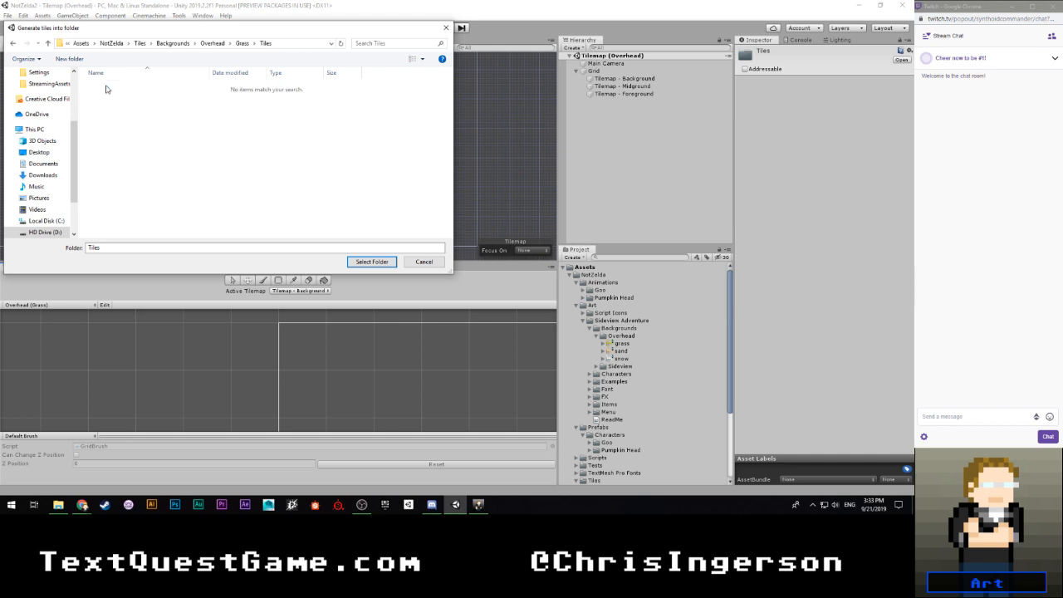
pyautogui.click(372, 262)
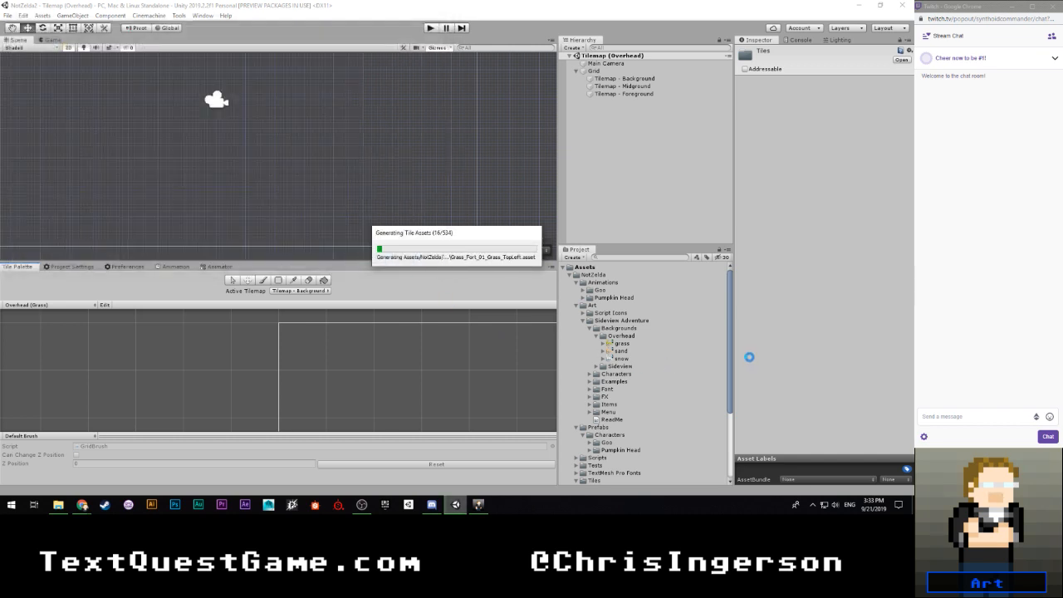
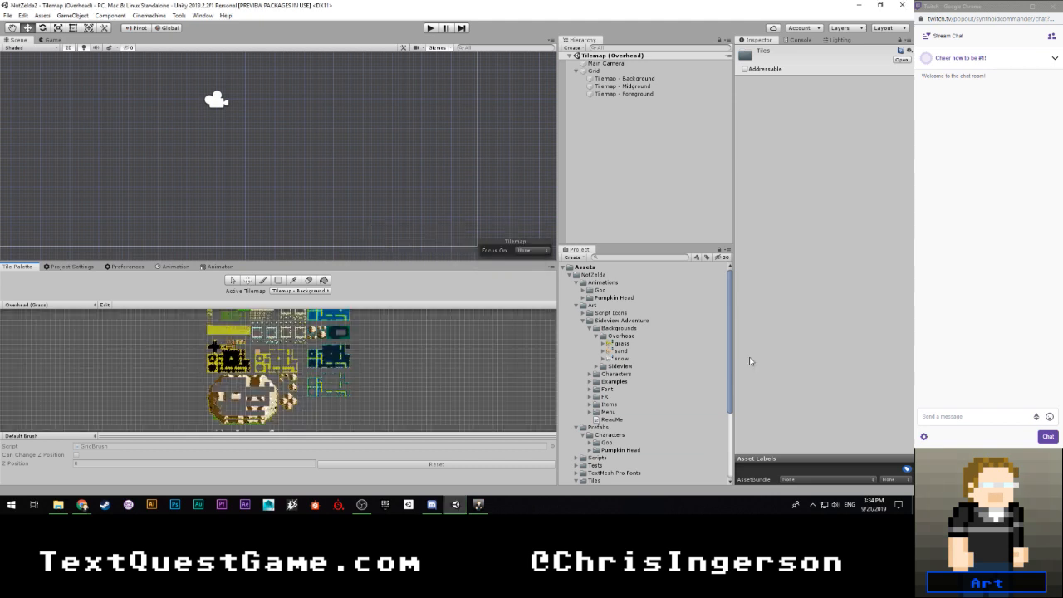
# - Look over the grass, water, fort and mountain tiles in the Overhead (Grass) palette
pyautogui.scroll(5, 293, 397)
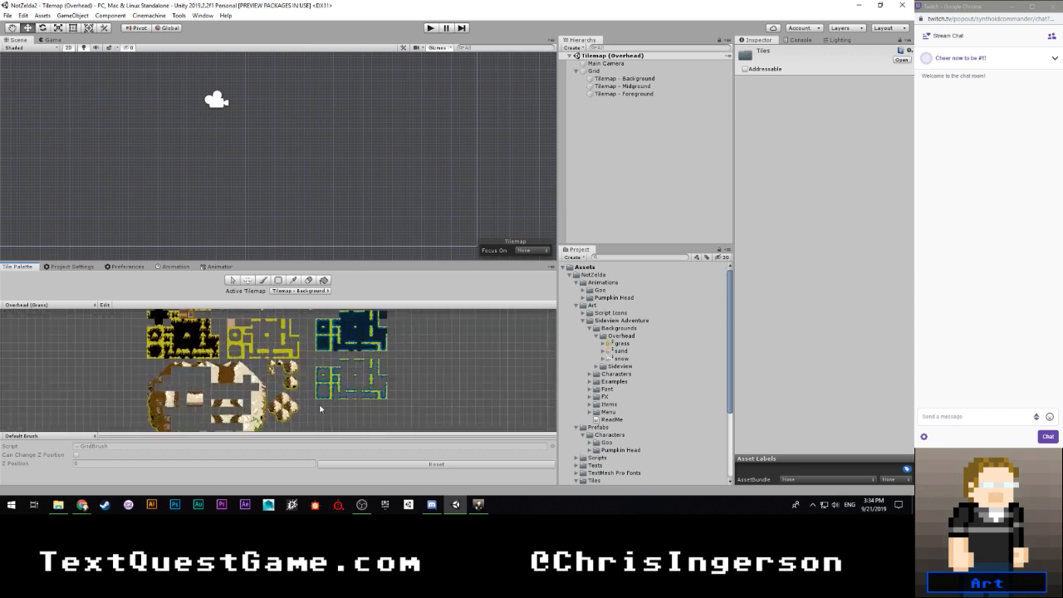
pyautogui.moveTo(320, 407); pyautogui.dragTo(323, 310, button='middle')
pyautogui.moveTo(305, 358)
pyautogui.mouseDown(button='middle')
pyautogui.moveTo(306, 416)
pyautogui.moveTo(314, 377)
pyautogui.mouseUp(button='middle')
pyautogui.scroll(-3, 313, 376)
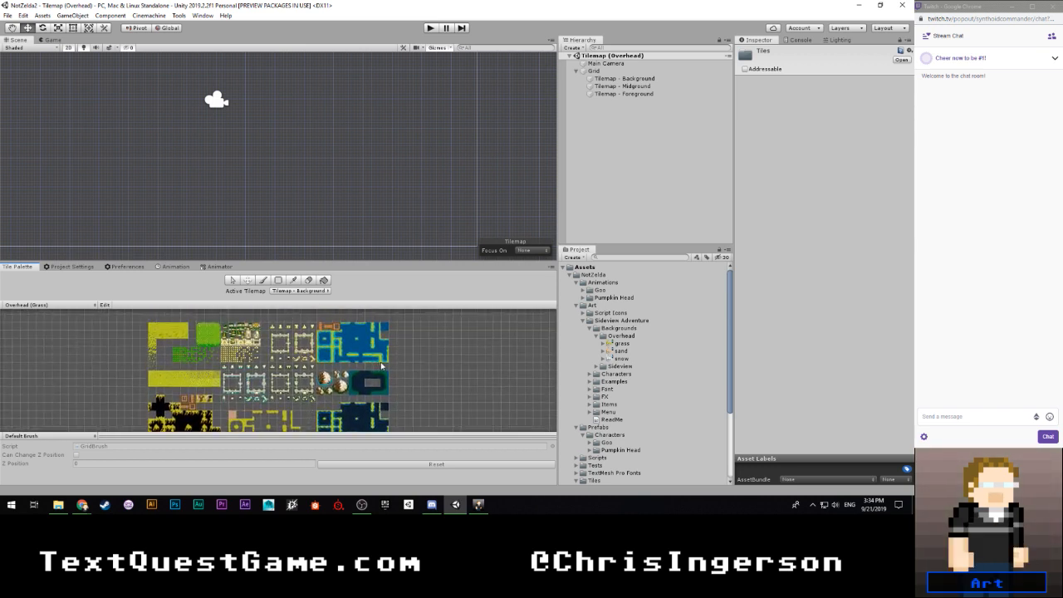
# - Open the Sleepy Owl section of the editor preferences to view its tile settings
pyautogui.click(202, 15)
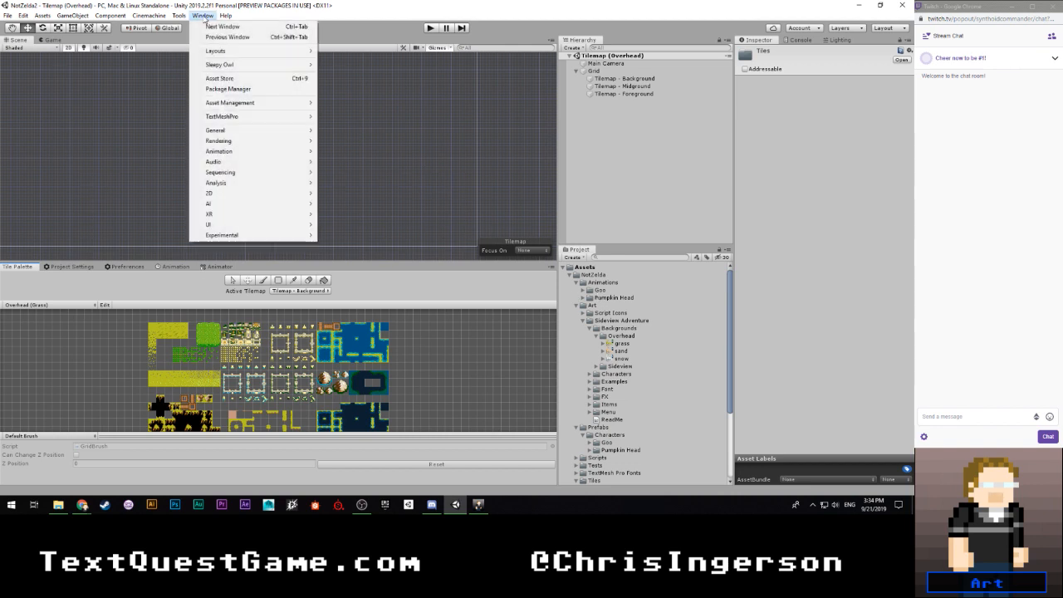
pyautogui.click(74, 16)
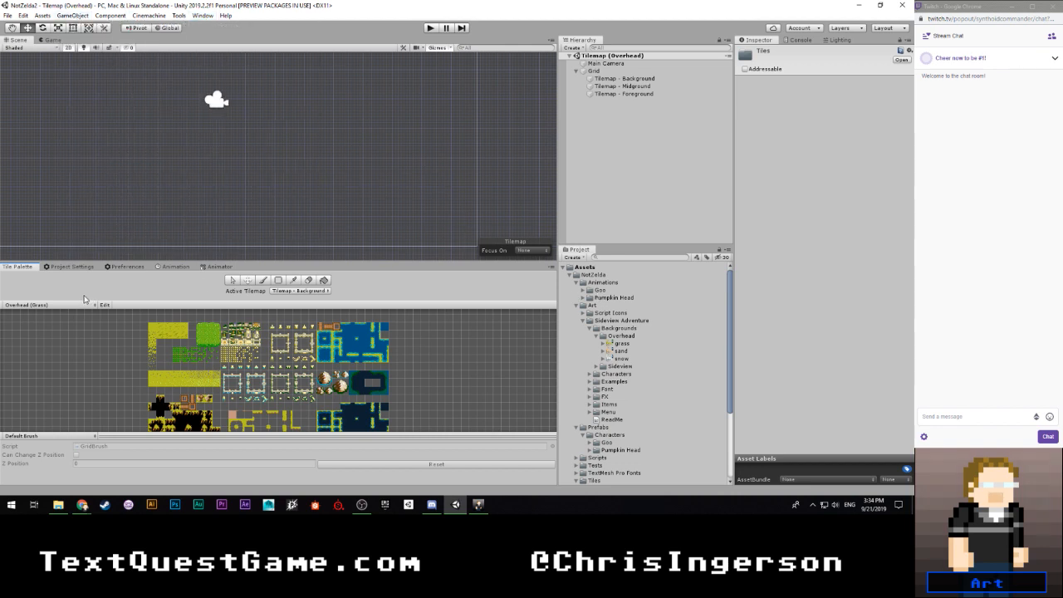
pyautogui.click(71, 267)
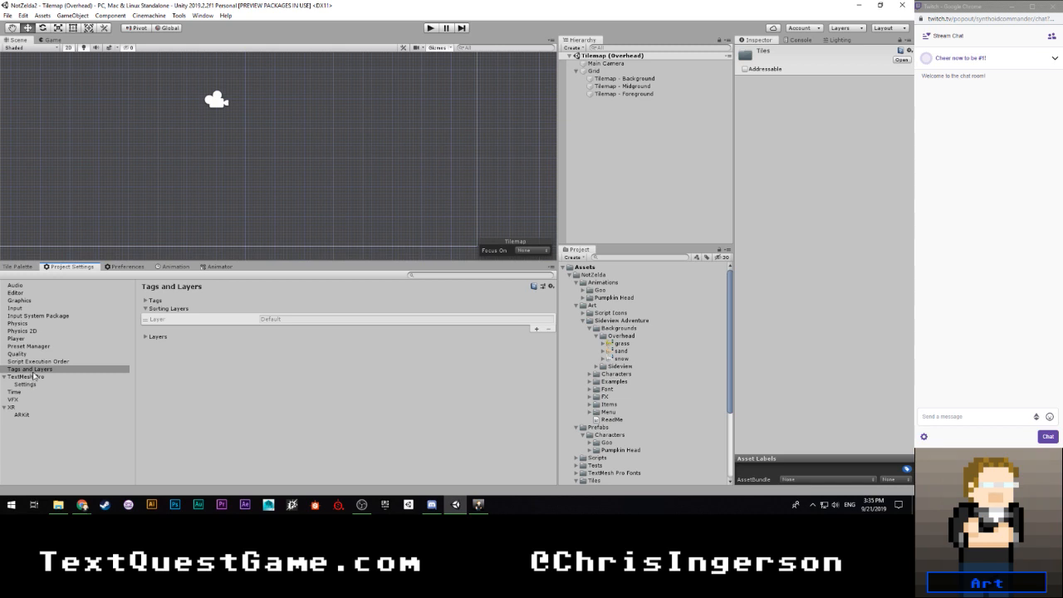
pyautogui.click(129, 267)
pyautogui.click(30, 385)
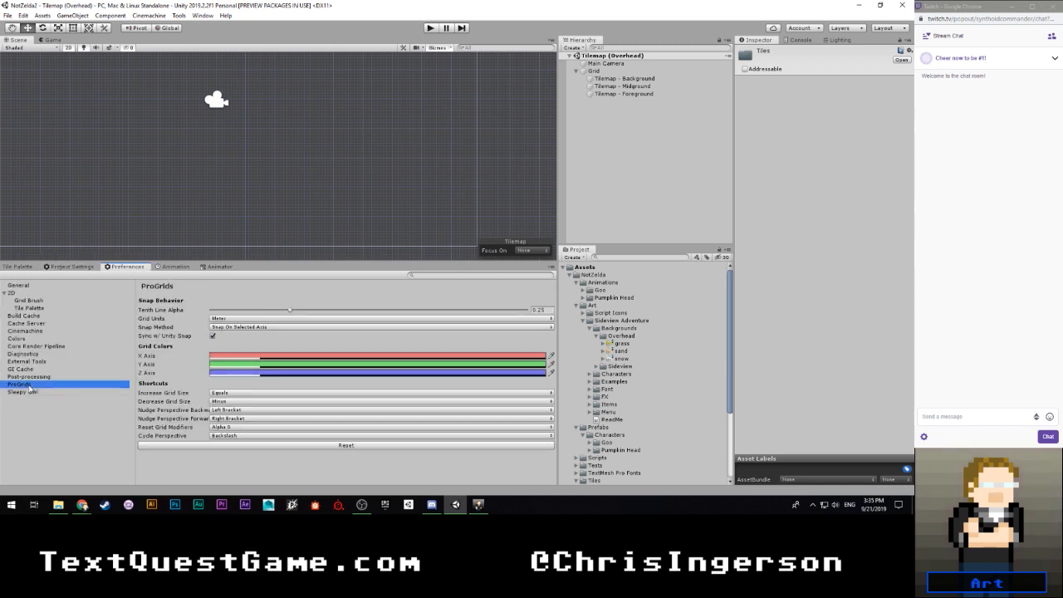
pyautogui.click(31, 392)
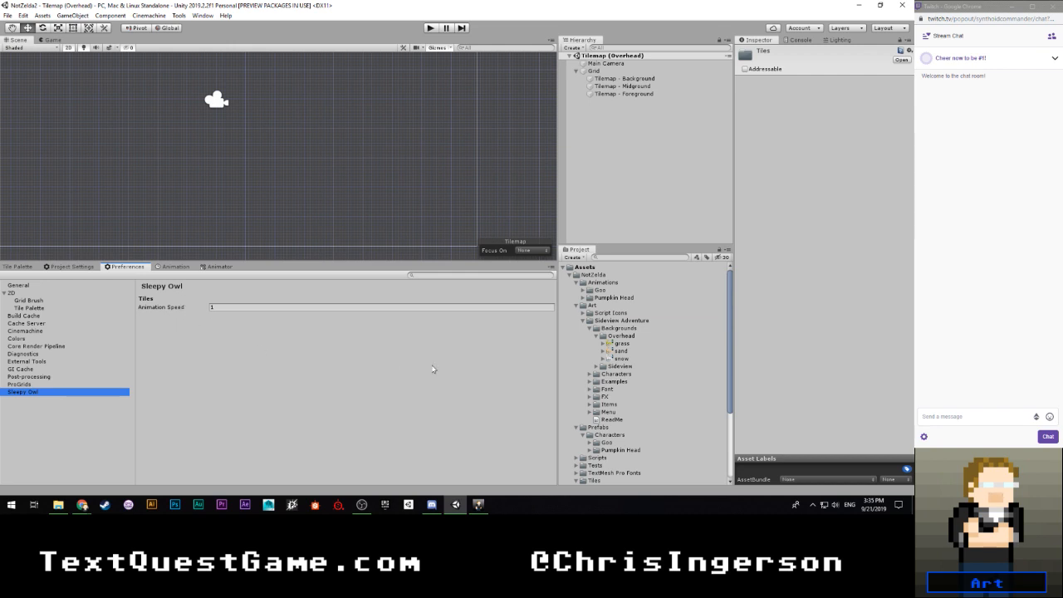
# - Preview the Animated Tile - Palace Curtain 07 asset in the Tests/Tiles/Animations folder
pyautogui.scroll(-3, 665, 424)
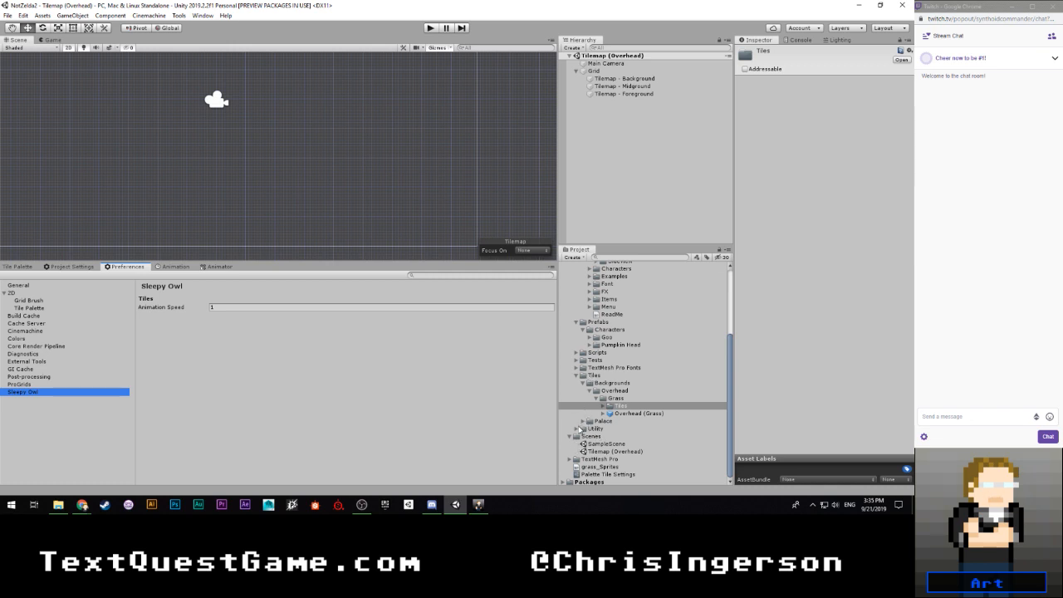
pyautogui.click(575, 360)
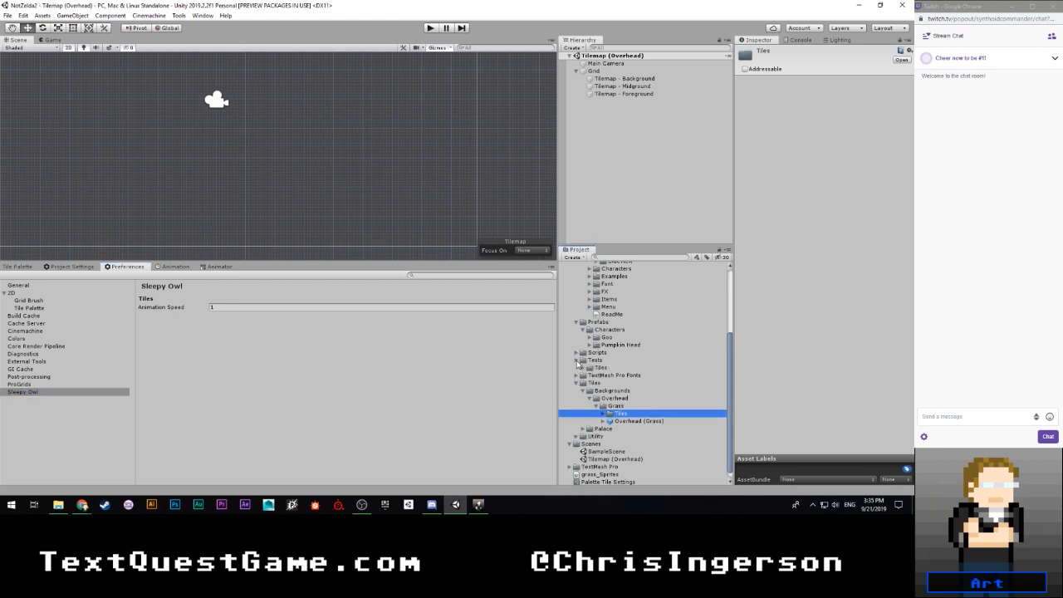
pyautogui.click(584, 367)
pyautogui.click(589, 375)
pyautogui.click(631, 383)
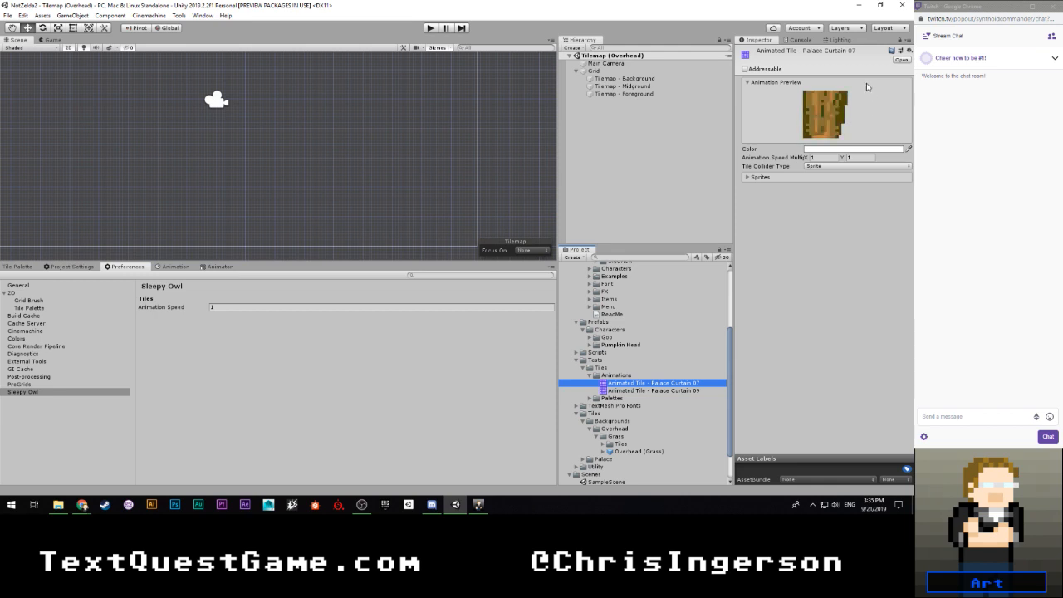
# - Try an Animation Speed of 8 for the animated tile preview and set it back to 1
pyautogui.click(235, 308)
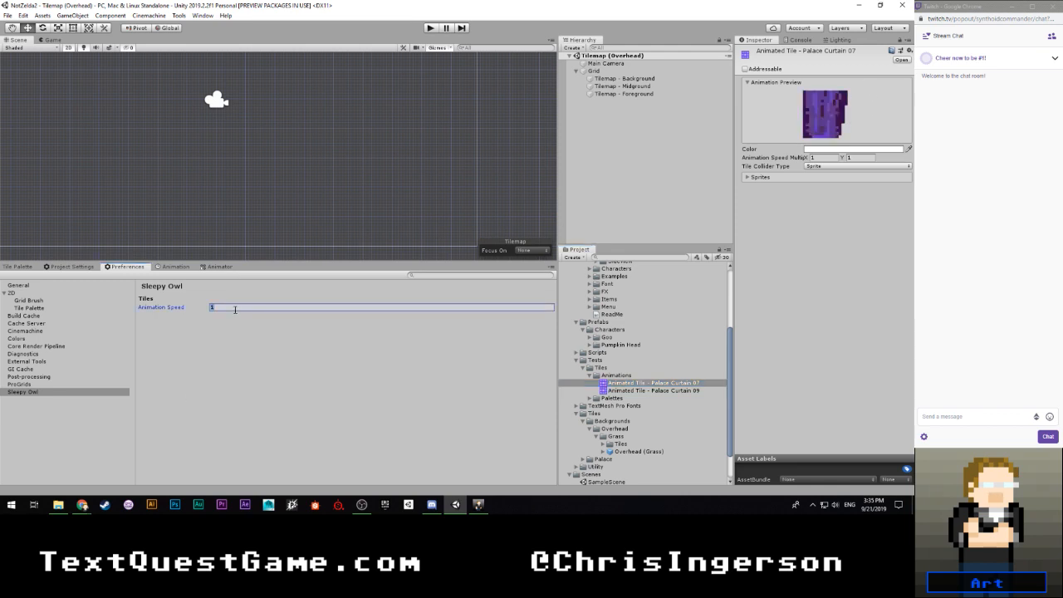
pyautogui.write('8')
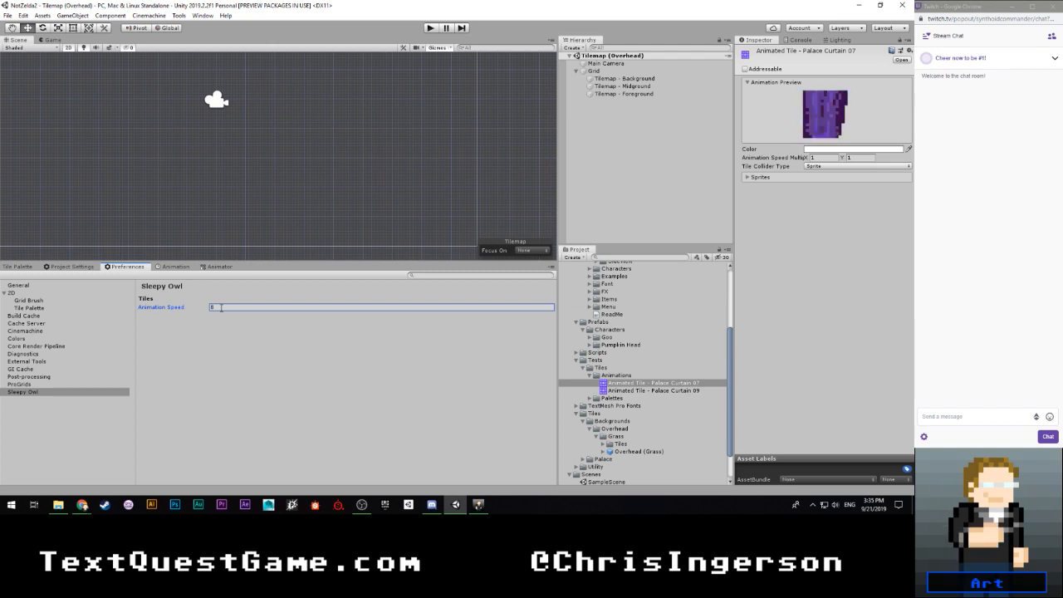
pyautogui.doubleClick(221, 308)
pyautogui.write('1')
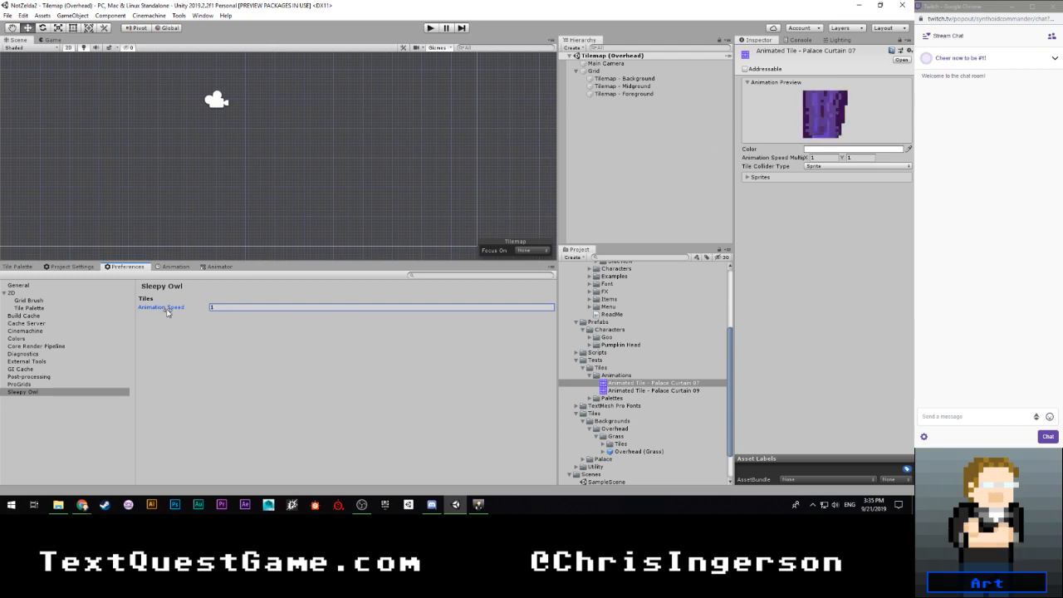
pyautogui.moveTo(167, 313)
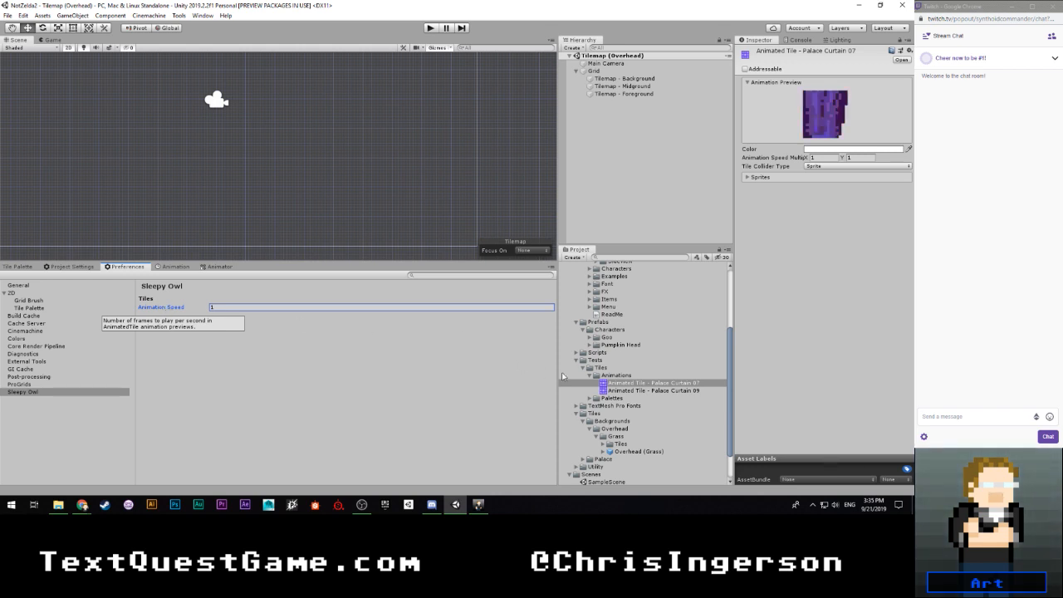
# - Open grass_Sprites in Visual Studio, examine its sprite name, pivot and rect entries, and close the file
pyautogui.scroll(-2, 614, 432)
pyautogui.click(595, 467)
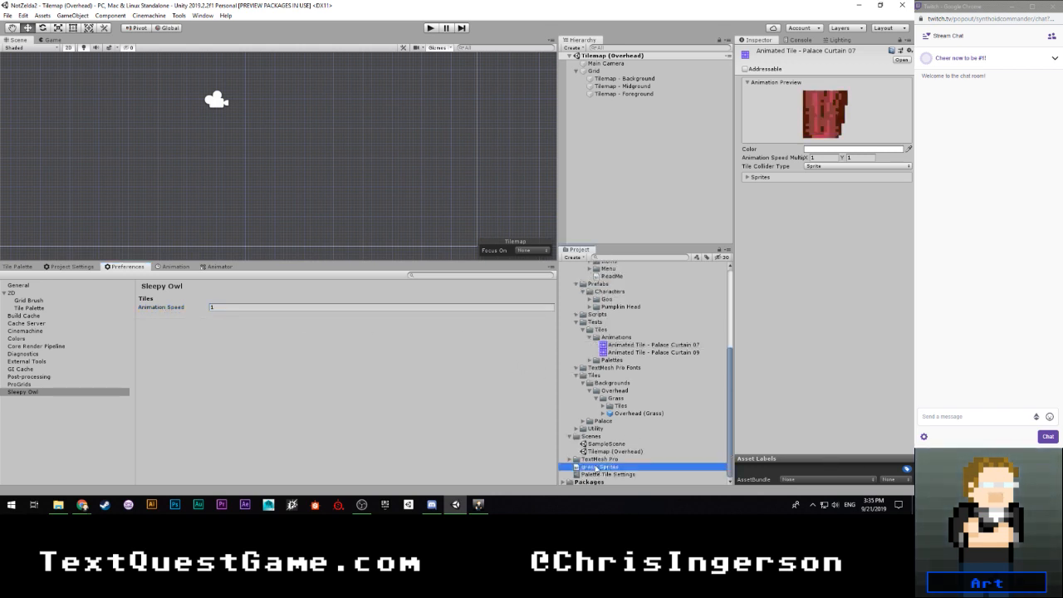
pyautogui.doubleClick(596, 468)
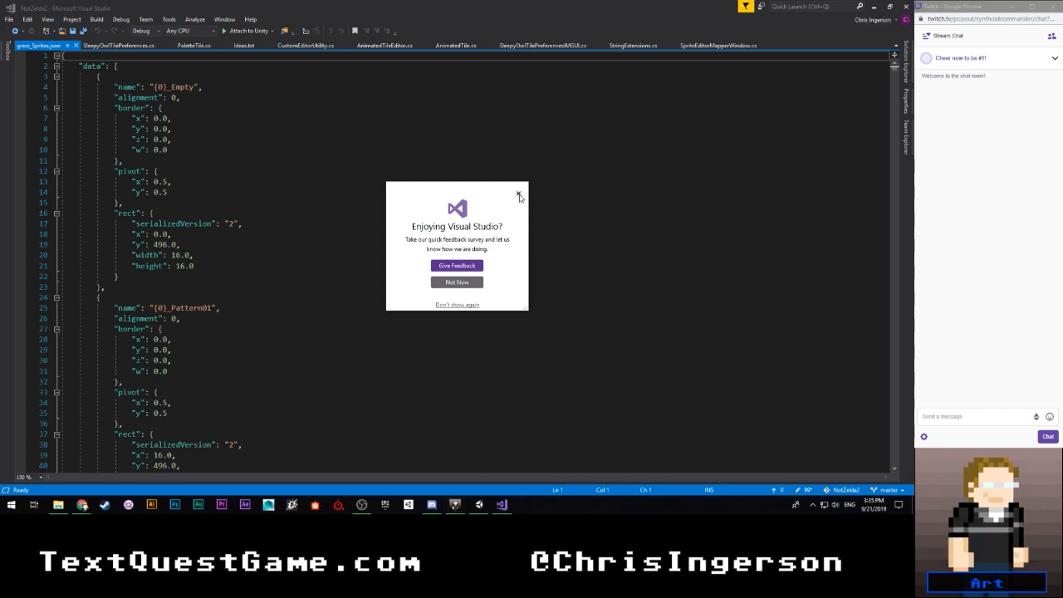
pyautogui.click(518, 195)
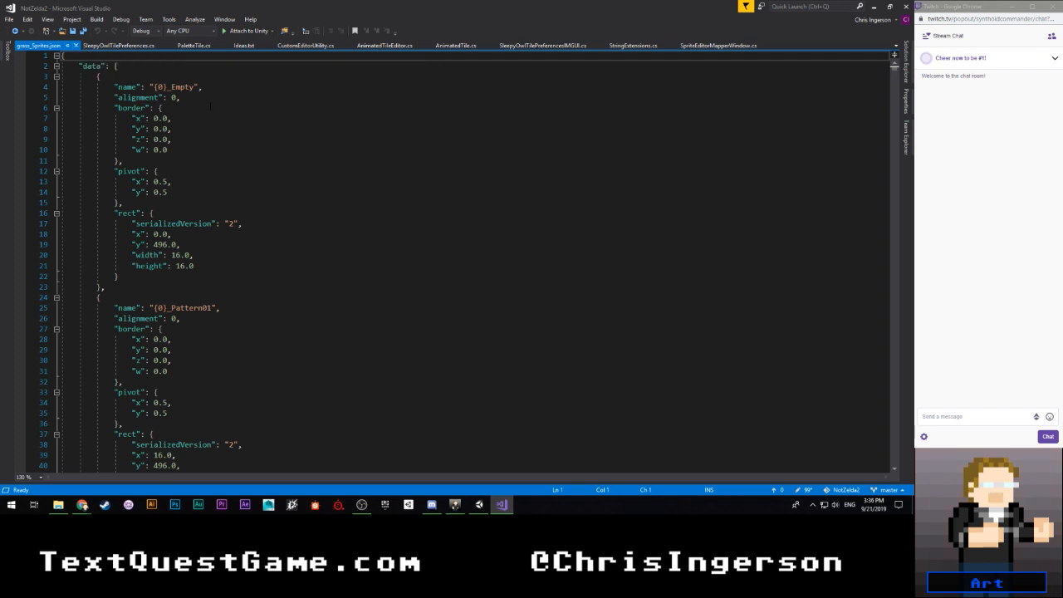
pyautogui.scroll(-7, 206, 104)
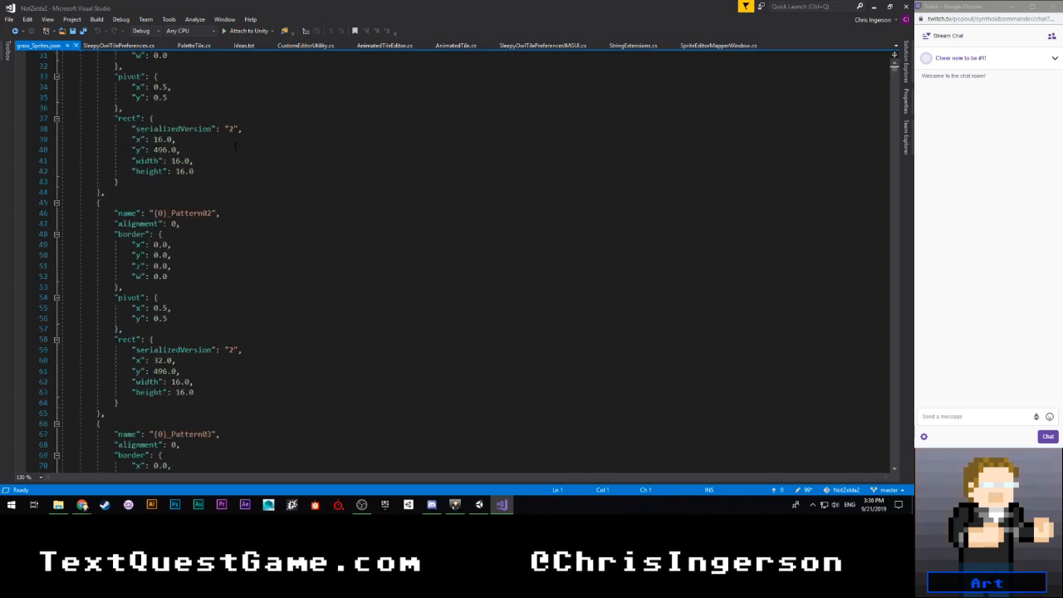
pyautogui.scroll(7, 235, 146)
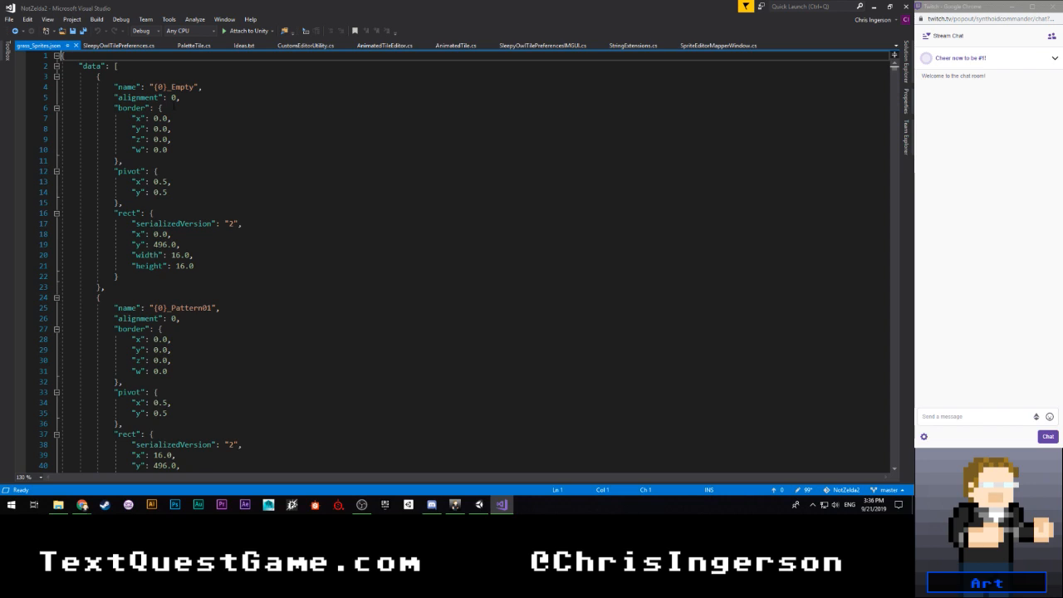
pyautogui.click(77, 45)
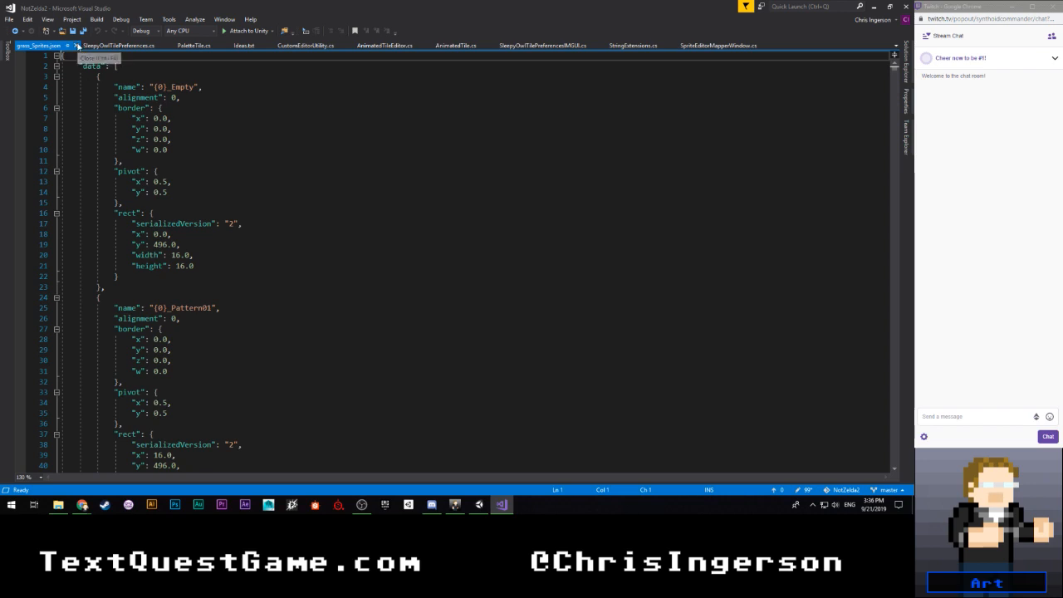
# - Switch back to Unity, reveal the grass_Sprites file in Explorer, and close the Explorer window
pyautogui.click(478, 506)
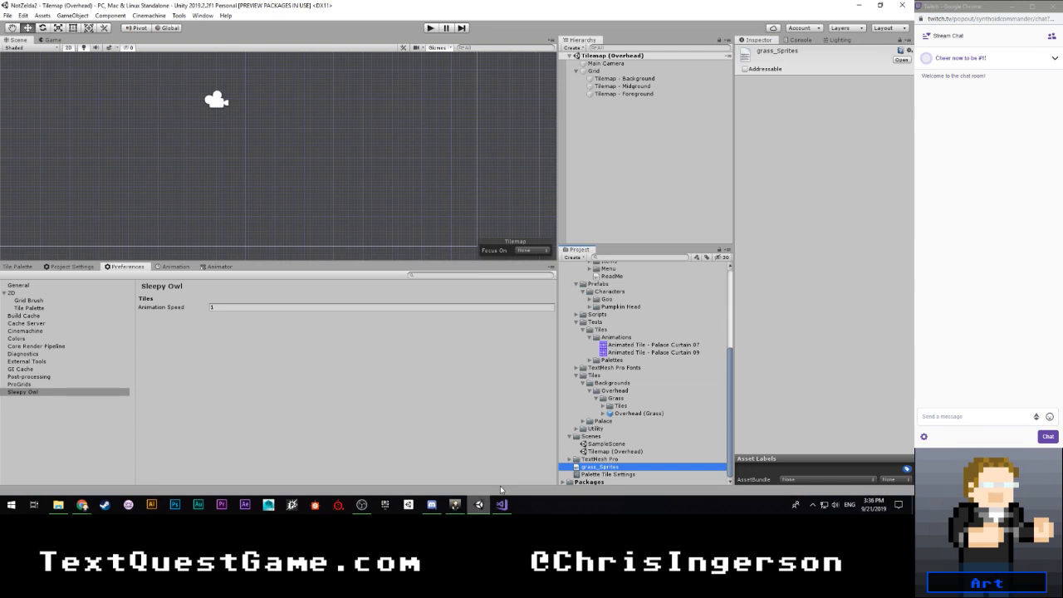
pyautogui.rightClick(592, 469)
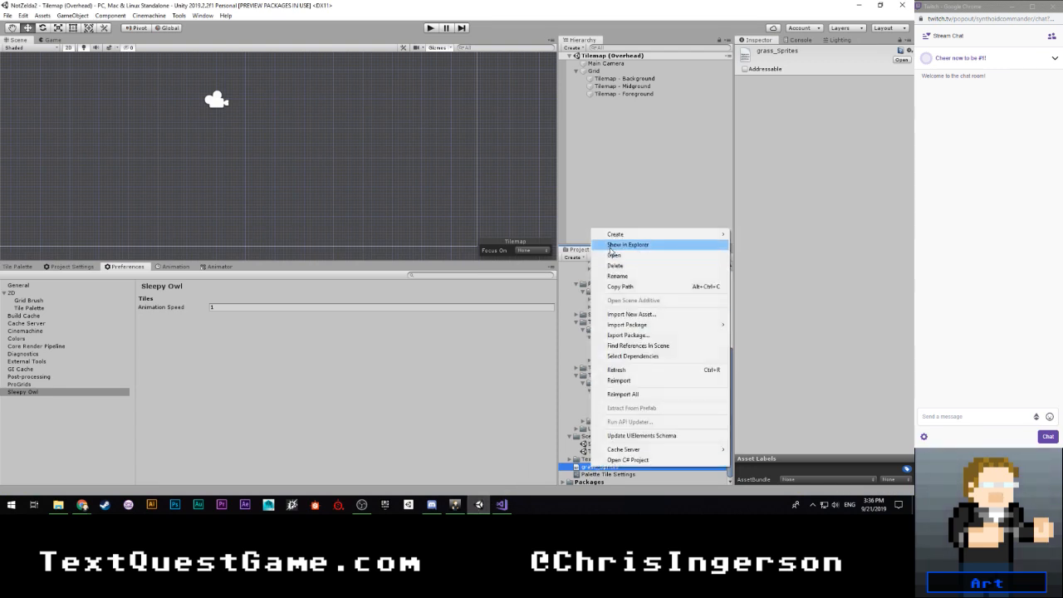
pyautogui.click(656, 243)
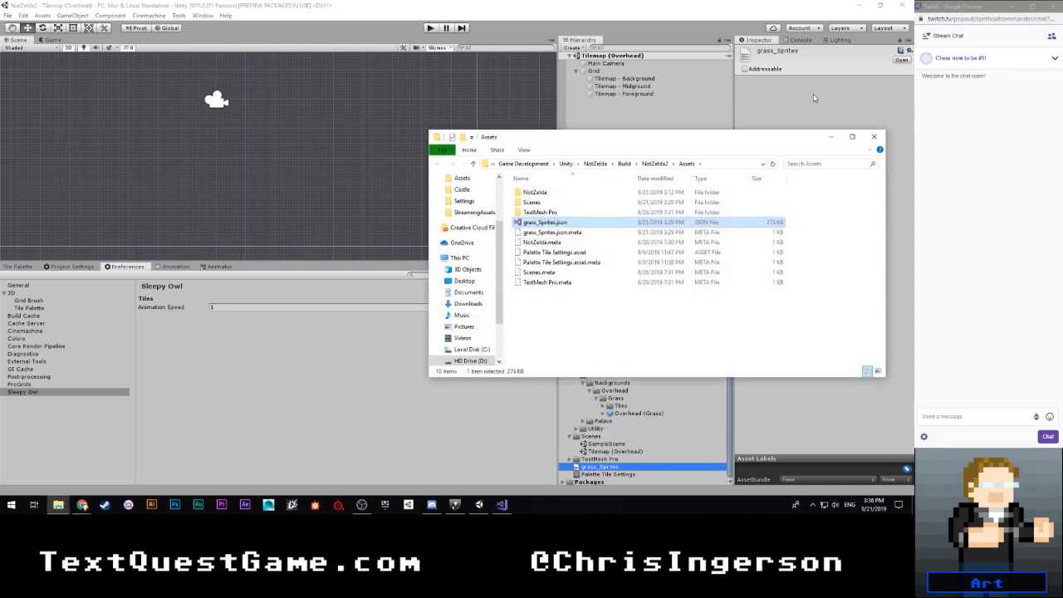
pyautogui.click(876, 137)
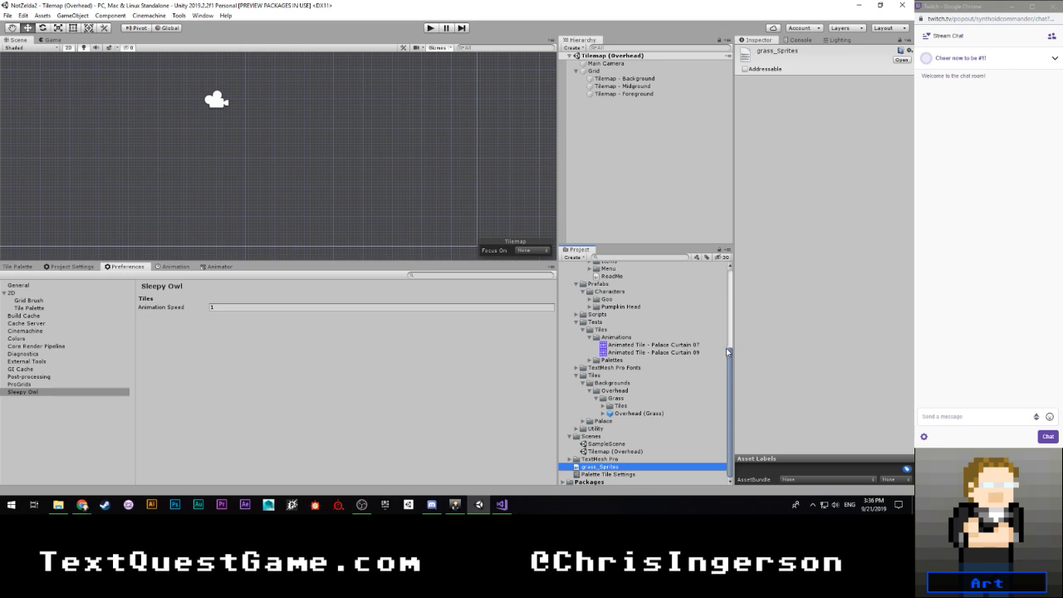
# - Bring back the Overhead (Grass) tile palette and inspect its tiles up close
pyautogui.click(601, 460)
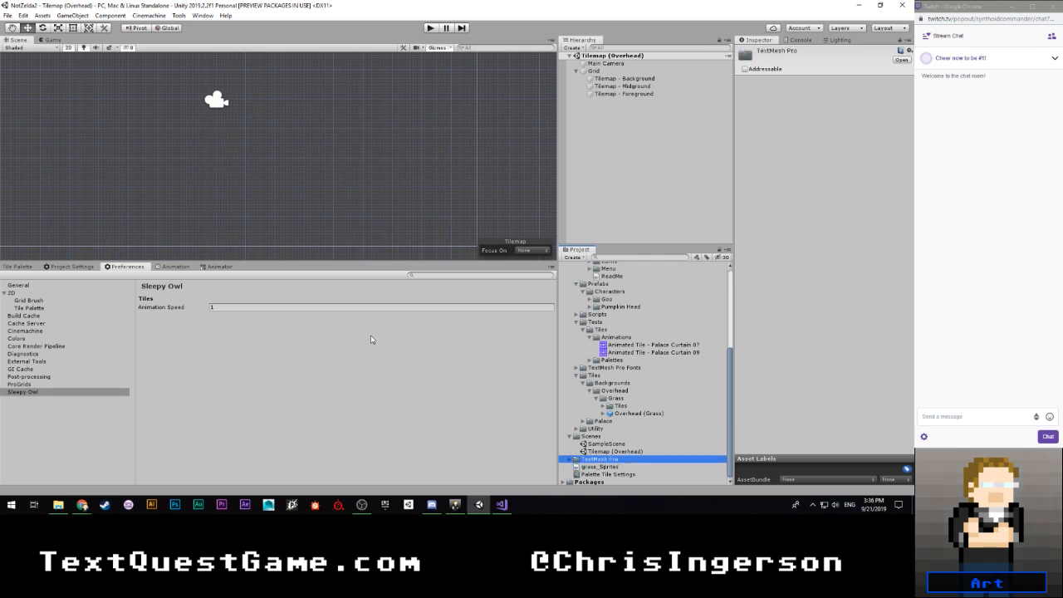
pyautogui.click(23, 268)
pyautogui.scroll(1, 178, 357)
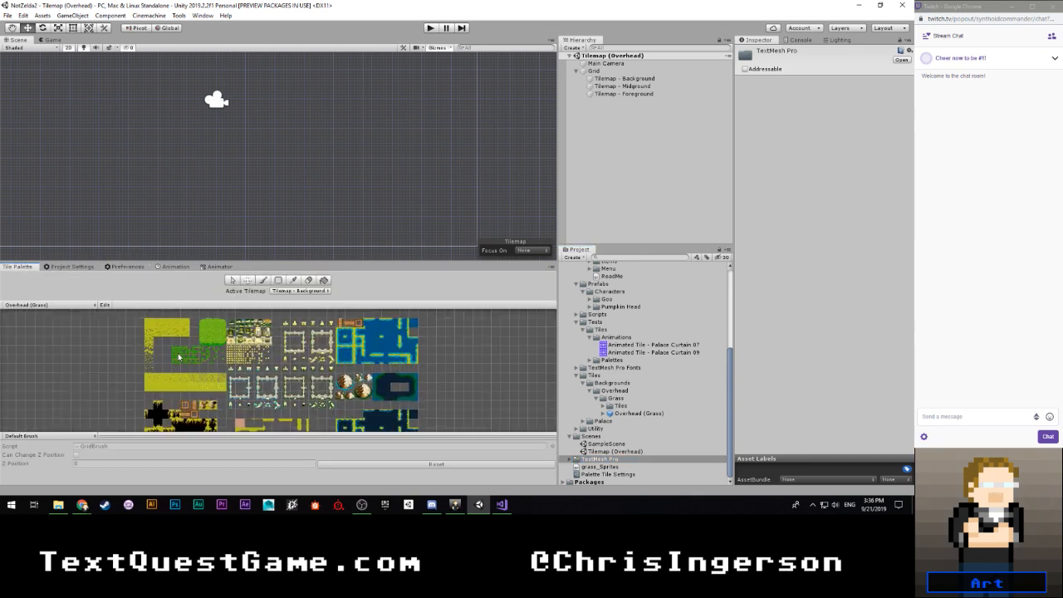
pyautogui.scroll(3, 178, 357)
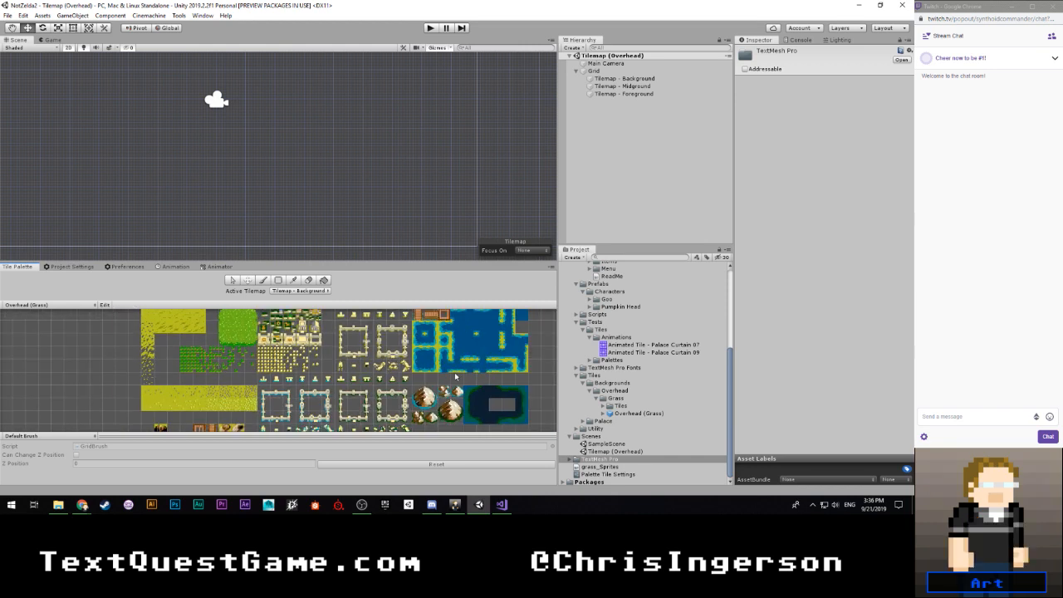
# - Examine the Overhead (Grass) prefab and the names of the tiles generated in the Grass/Tiles folder
pyautogui.click(615, 468)
pyautogui.scroll(3, 620, 434)
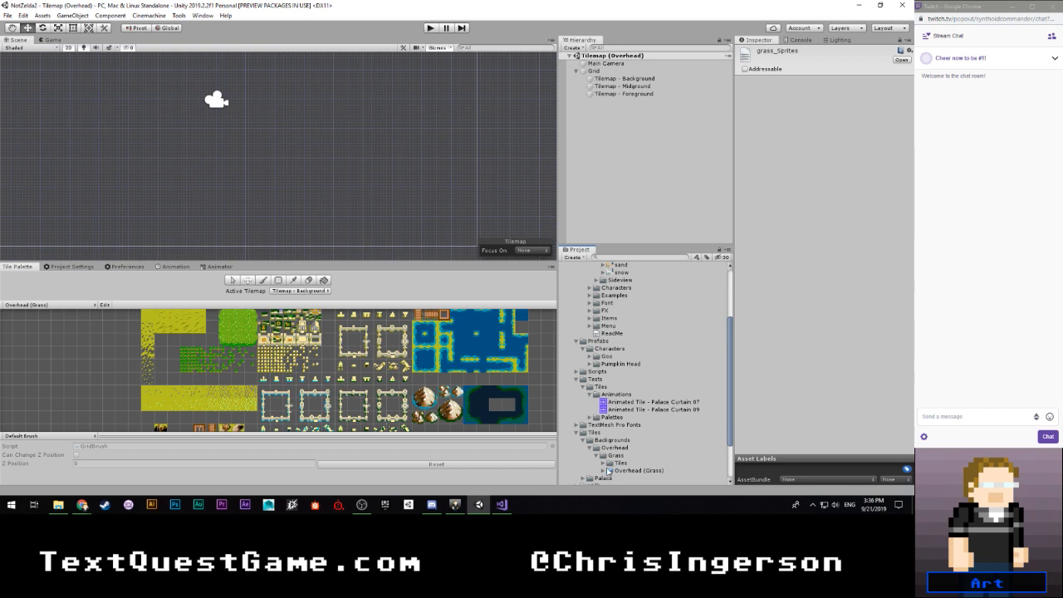
pyautogui.click(609, 471)
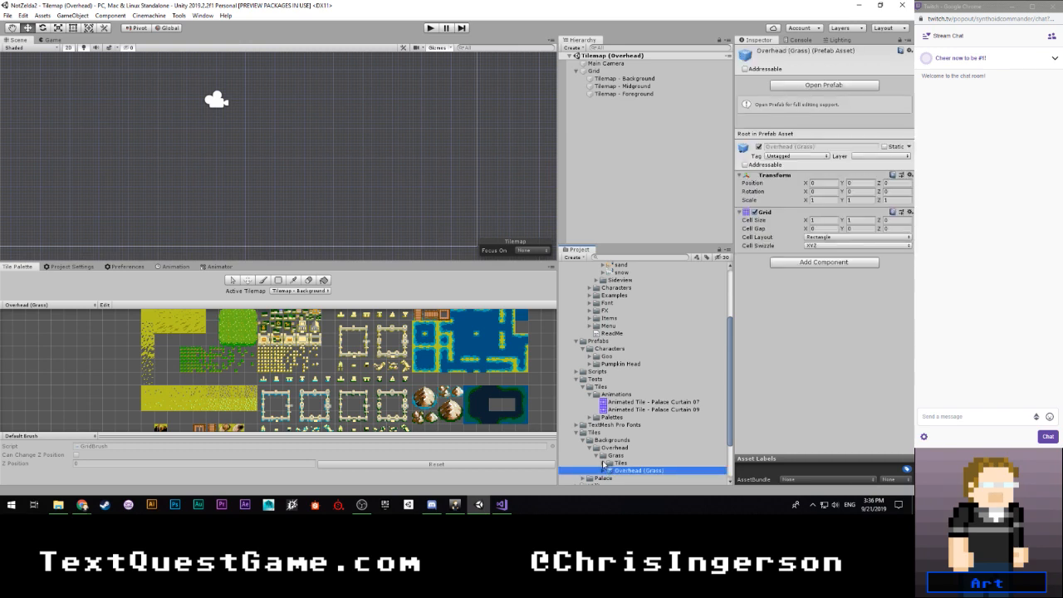
pyautogui.click(604, 463)
pyautogui.scroll(-15, 627, 456)
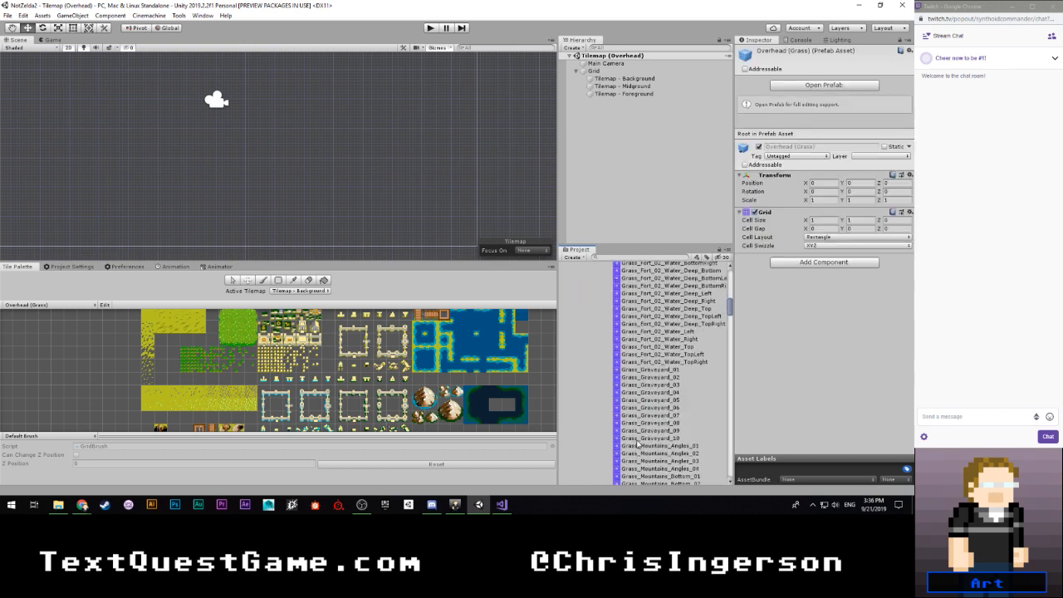
pyautogui.scroll(-12, 638, 446)
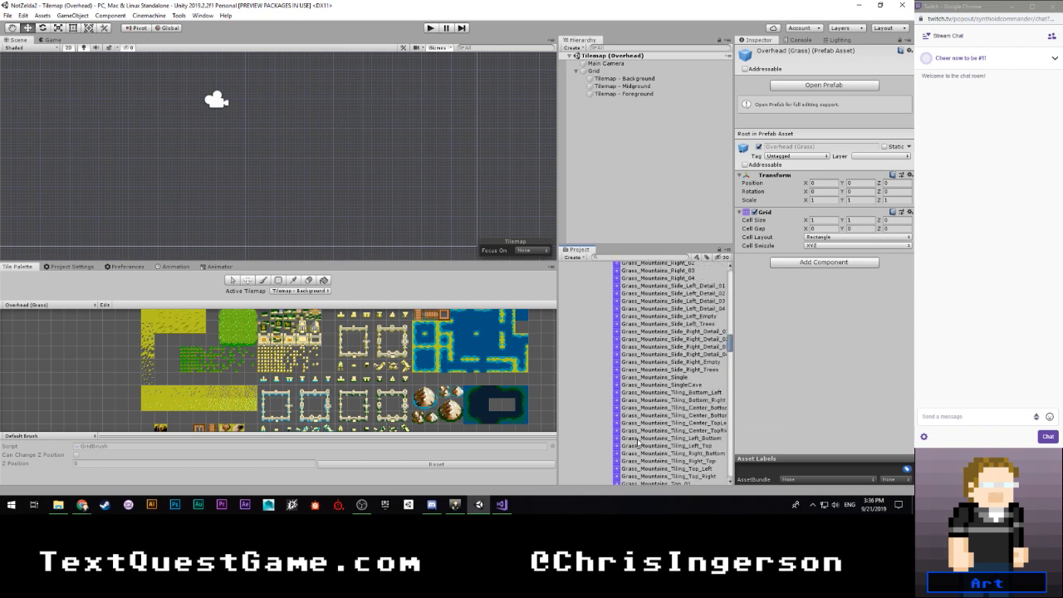
pyautogui.scroll(20, 638, 446)
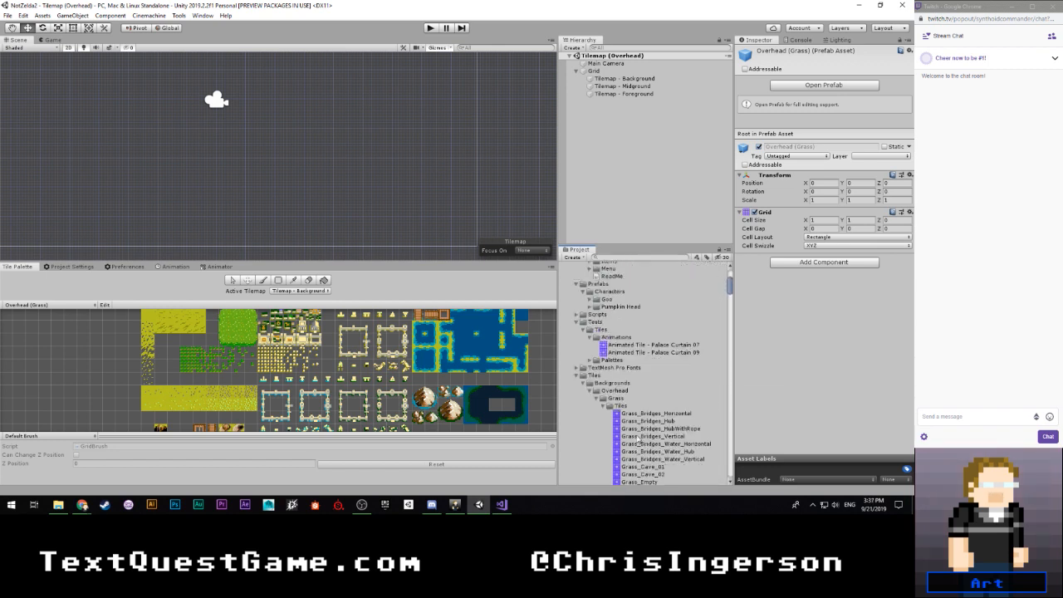
pyautogui.click(604, 405)
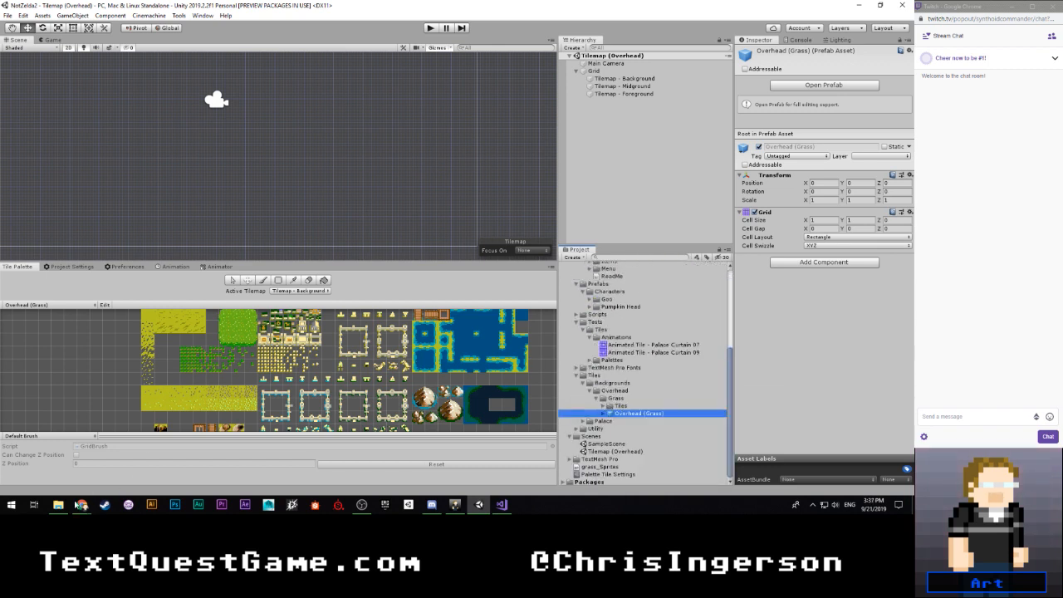
# - Switch to the #NotZelda2 Sideview Adventure page in Chrome and move its overhead map view off this screen
pyautogui.moveTo(82, 504)
pyautogui.click(184, 467)
pyautogui.click(594, 334)
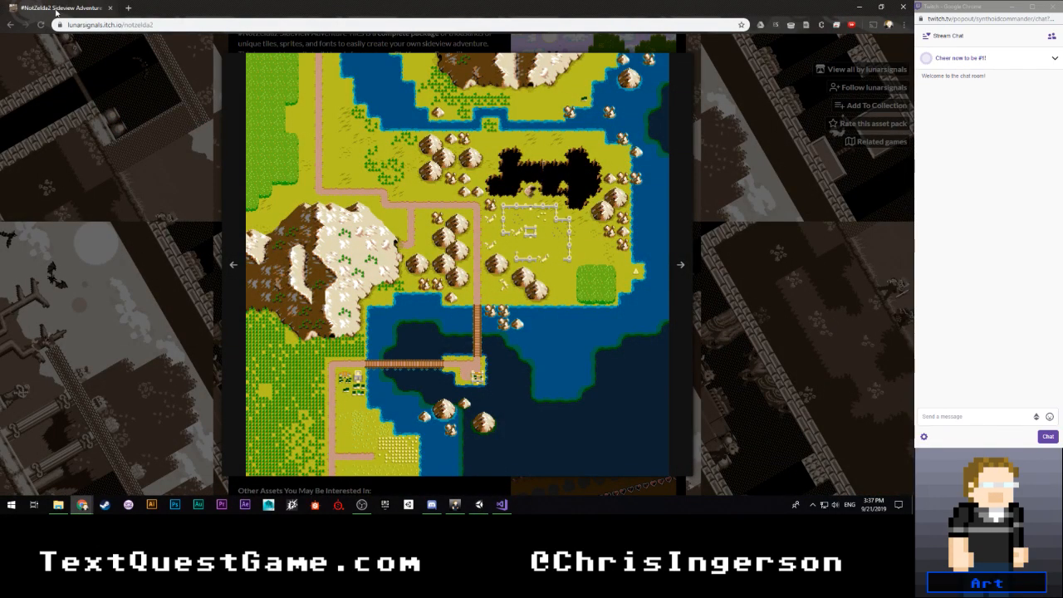
pyautogui.moveTo(56, 10); pyautogui.dragTo(0, 42)
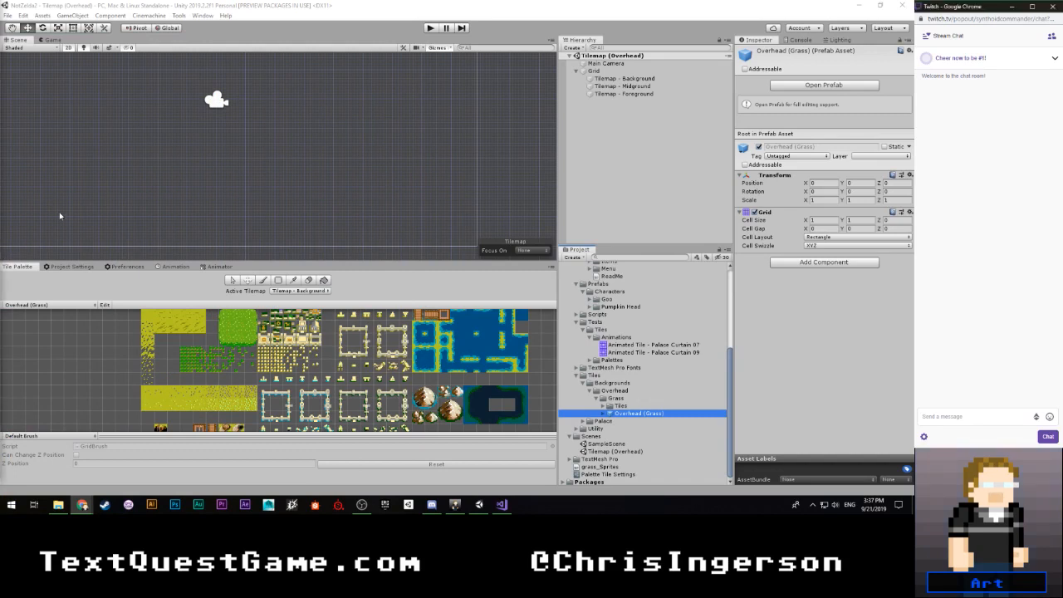
# - Select the Tilemap - Background object and load the brush with the pink path tile from the Overhead (Grass) palette
pyautogui.click(625, 79)
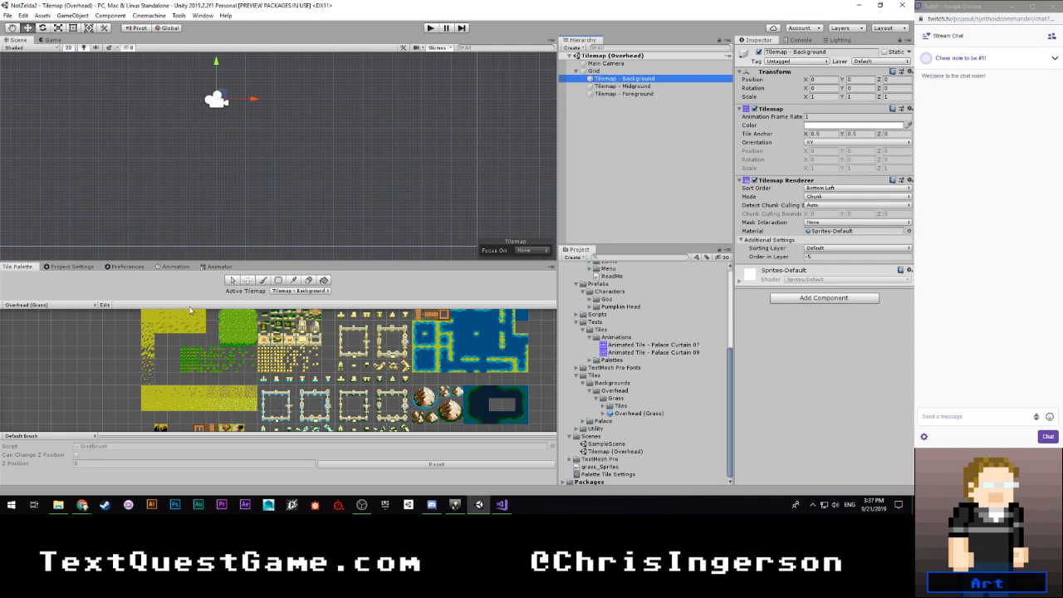
pyautogui.scroll(-1, 275, 360)
pyautogui.scroll(-3, 275, 363)
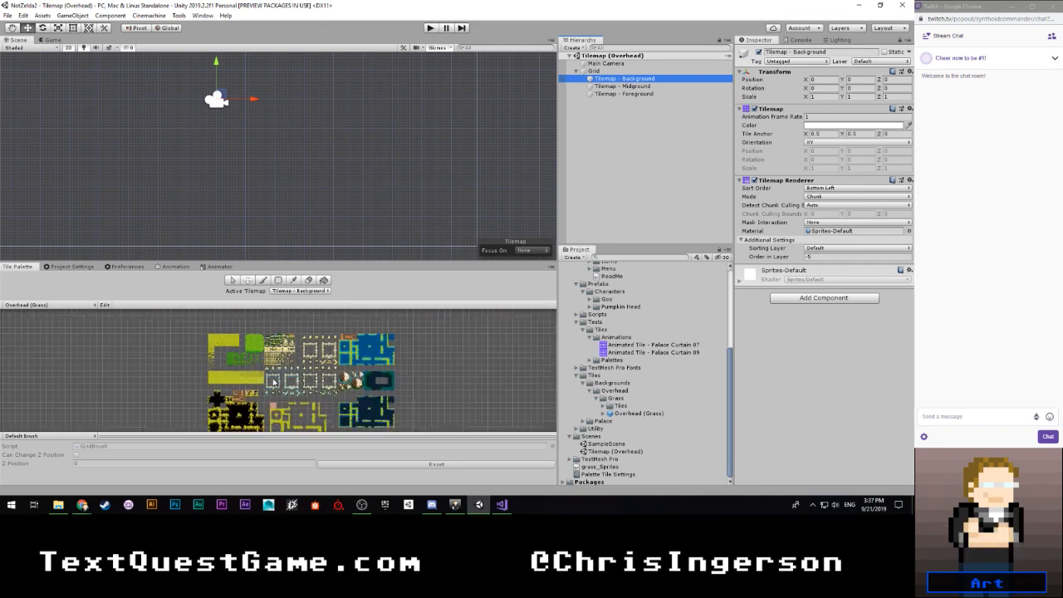
pyautogui.moveTo(298, 418); pyautogui.dragTo(277, 367, button='middle')
pyautogui.scroll(2, 301, 366)
pyautogui.scroll(2, 300, 366)
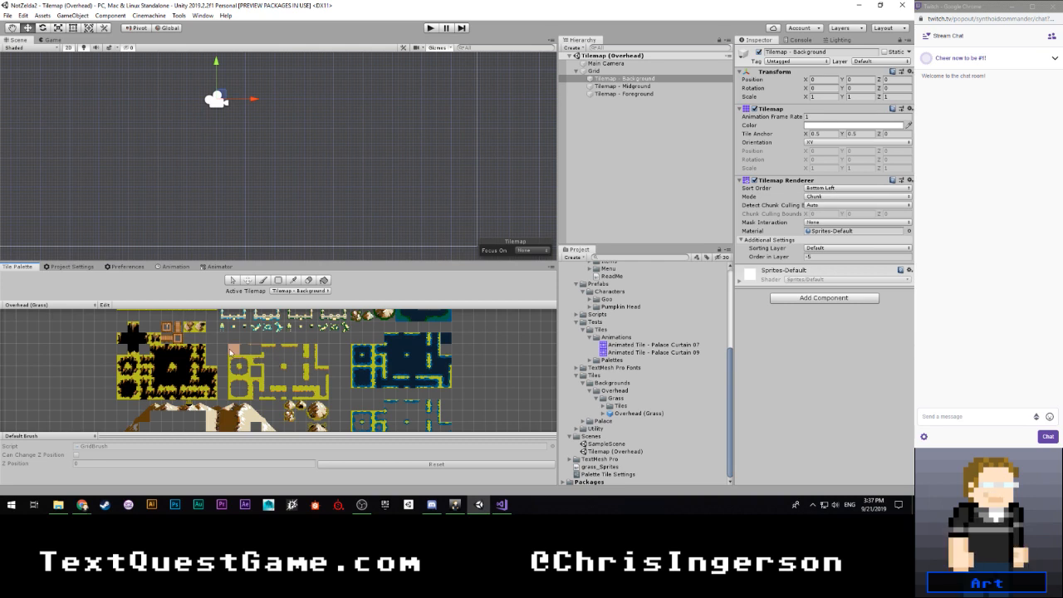
pyautogui.press('b')
pyautogui.scroll(-2, 233, 340)
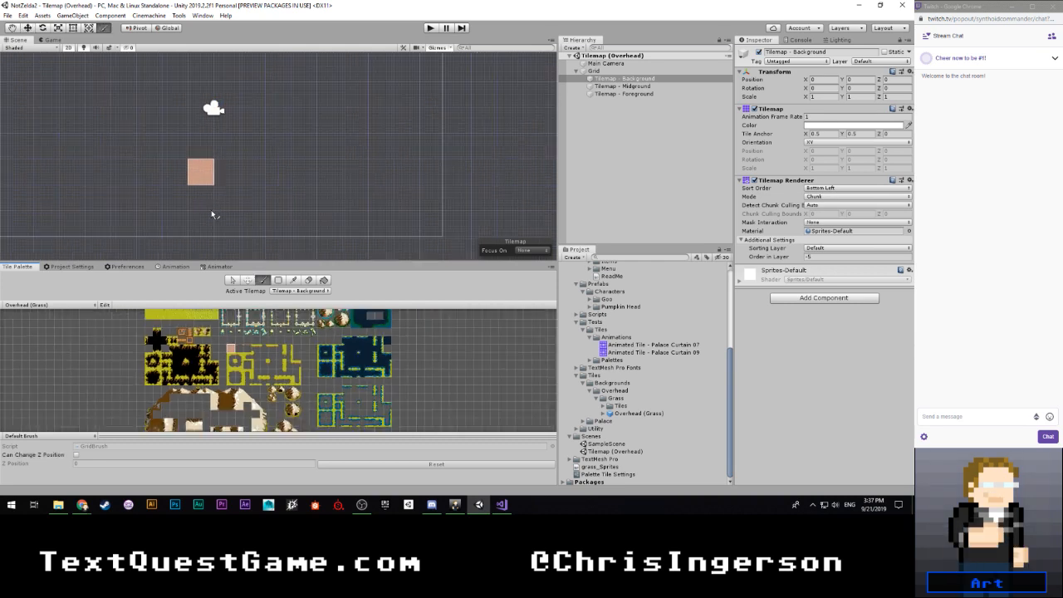
# - Frame the whole camera boundary in the Scene view, and study the overhead example map in Chrome before moving it off this screen again
pyautogui.scroll(-4, 213, 210)
pyautogui.scroll(5, 196, 206)
pyautogui.moveTo(200, 205); pyautogui.dragTo(253, 173, button='middle')
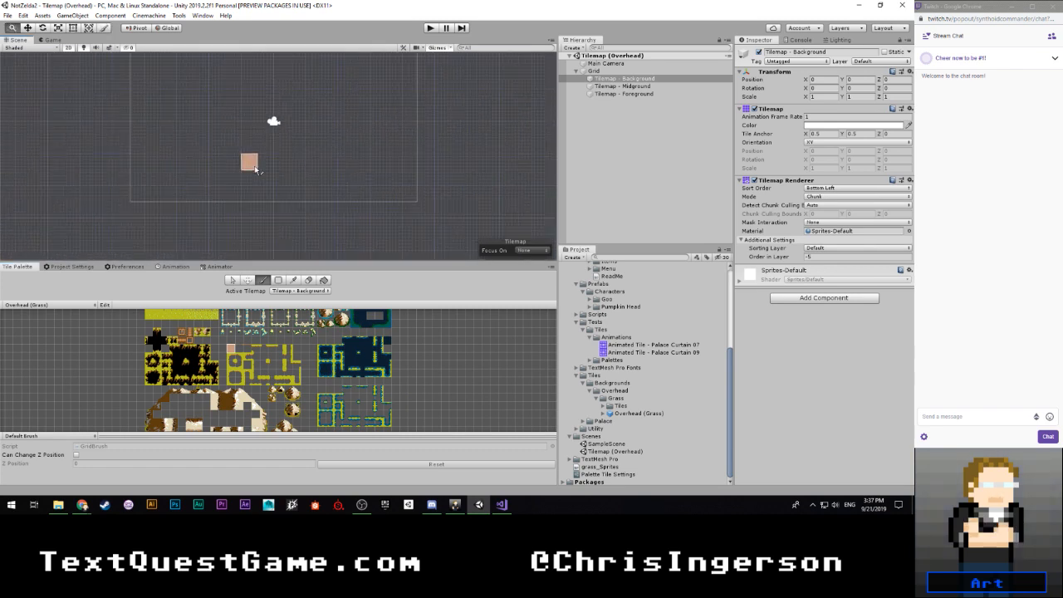
pyautogui.scroll(-4, 255, 174)
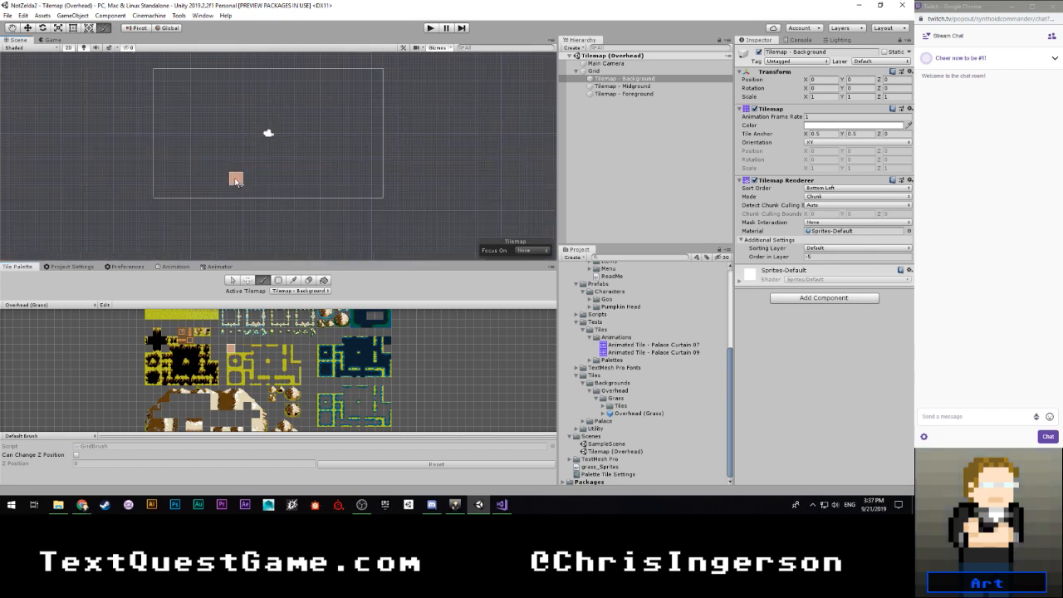
pyautogui.scroll(-4, 235, 184)
pyautogui.scroll(1, 218, 166)
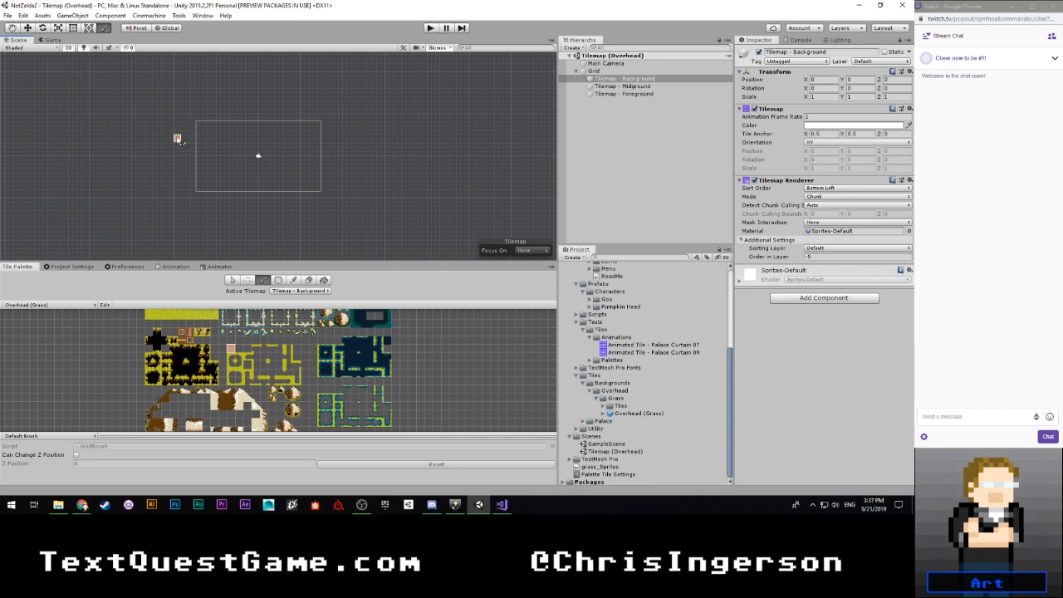
pyautogui.scroll(-2, 107, 347)
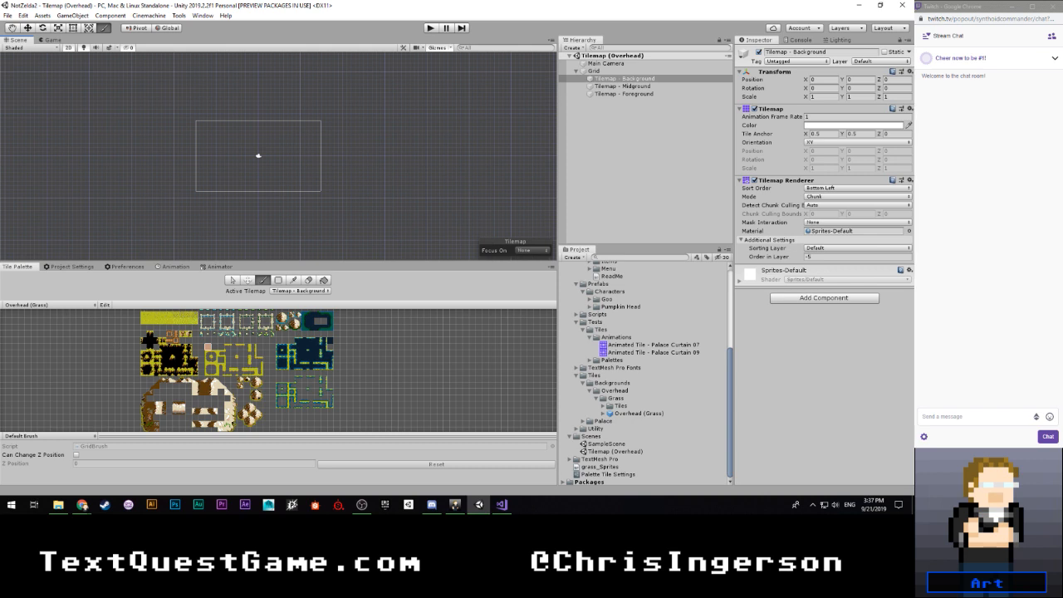
pyautogui.moveTo(0, 4); pyautogui.dragTo(266, 0)
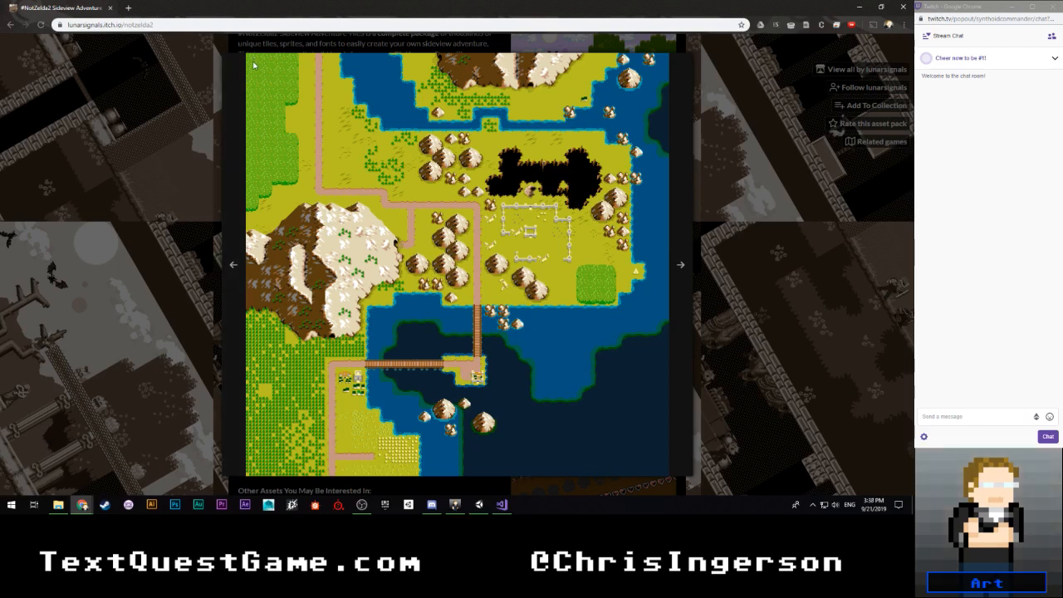
pyautogui.moveTo(92, 10); pyautogui.dragTo(0, 85)
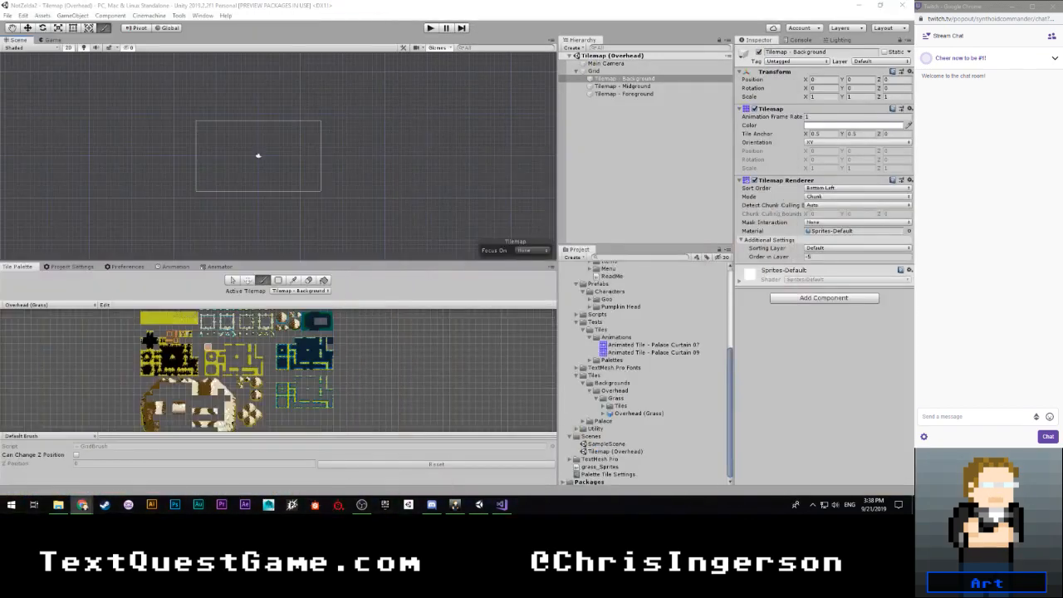
# - Paint a row of the dense green foliage's centre tile along the camera boundary's top edge, starting at its upper-left corner
pyautogui.scroll(5, 248, 365)
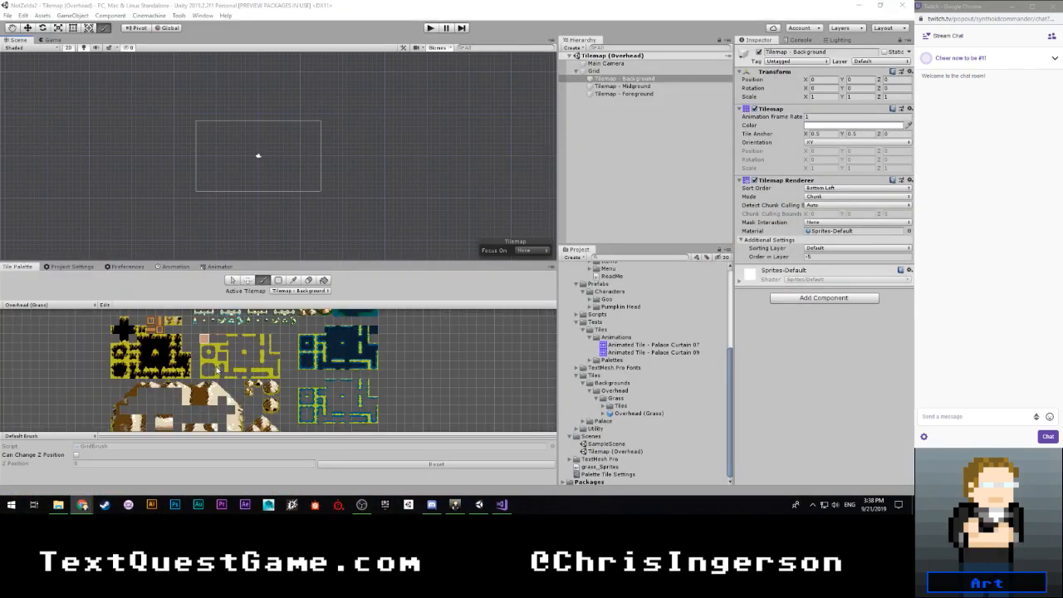
pyautogui.moveTo(117, 372); pyautogui.dragTo(153, 426, button='middle')
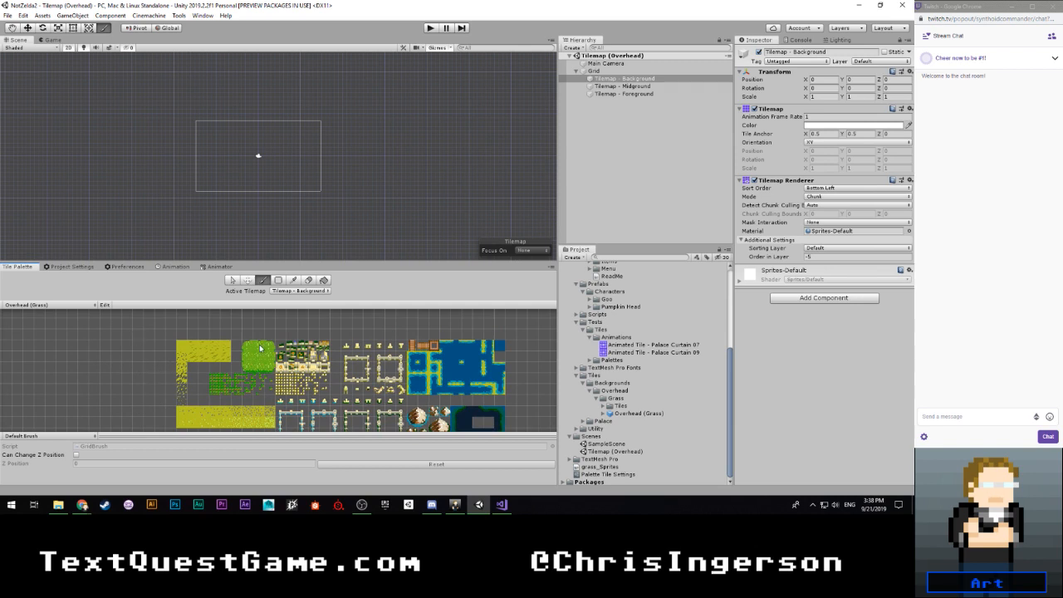
pyautogui.scroll(3, 258, 364)
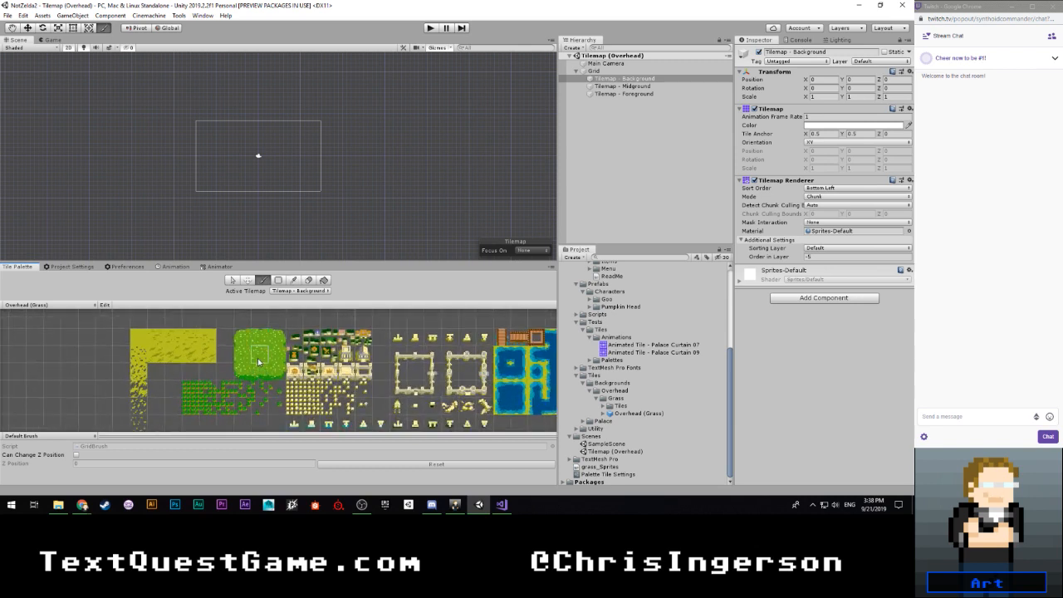
pyautogui.scroll(5, 204, 138)
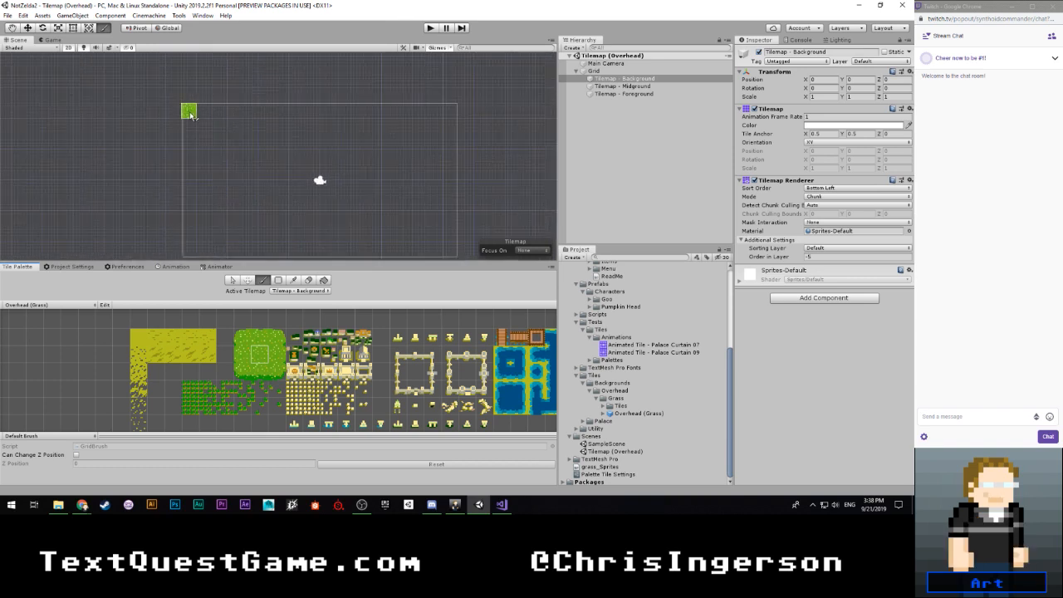
pyautogui.click(190, 114)
pyautogui.moveTo(190, 115); pyautogui.dragTo(237, 112)
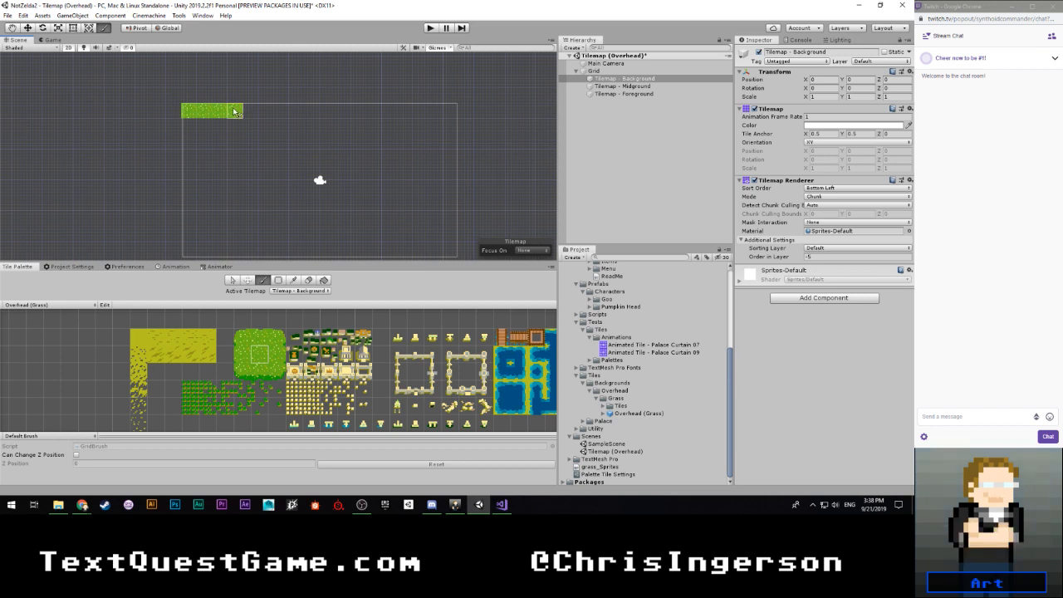
pyautogui.click(192, 127)
# - Paint the foliage's right edge down the fifth column, ending with the lower-right corner tile in the fourth row
pyautogui.click(277, 350)
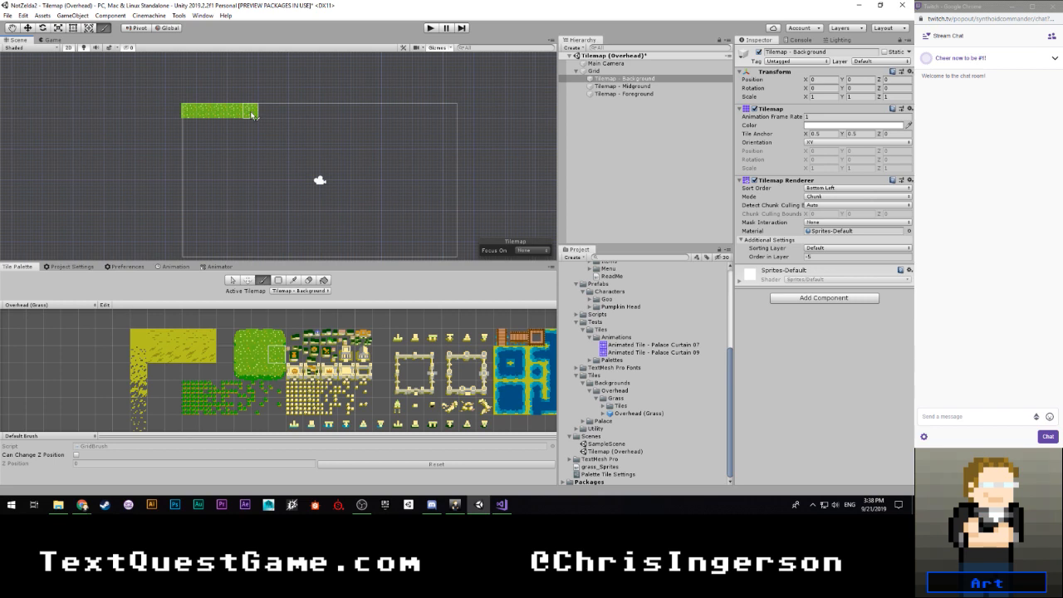
pyautogui.click(252, 115)
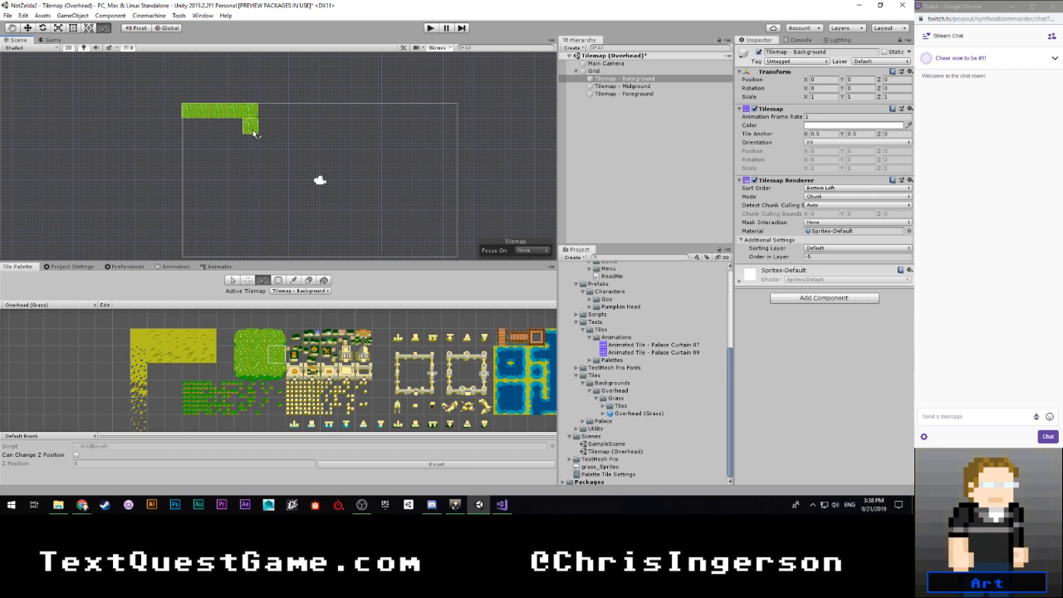
pyautogui.click(254, 131)
pyautogui.click(255, 146)
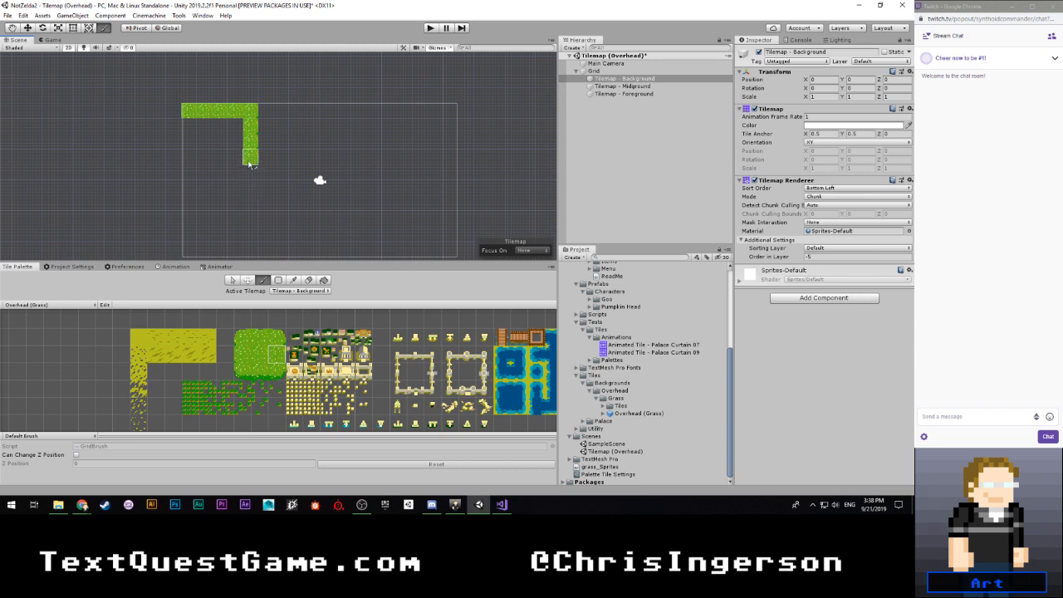
pyautogui.click(278, 372)
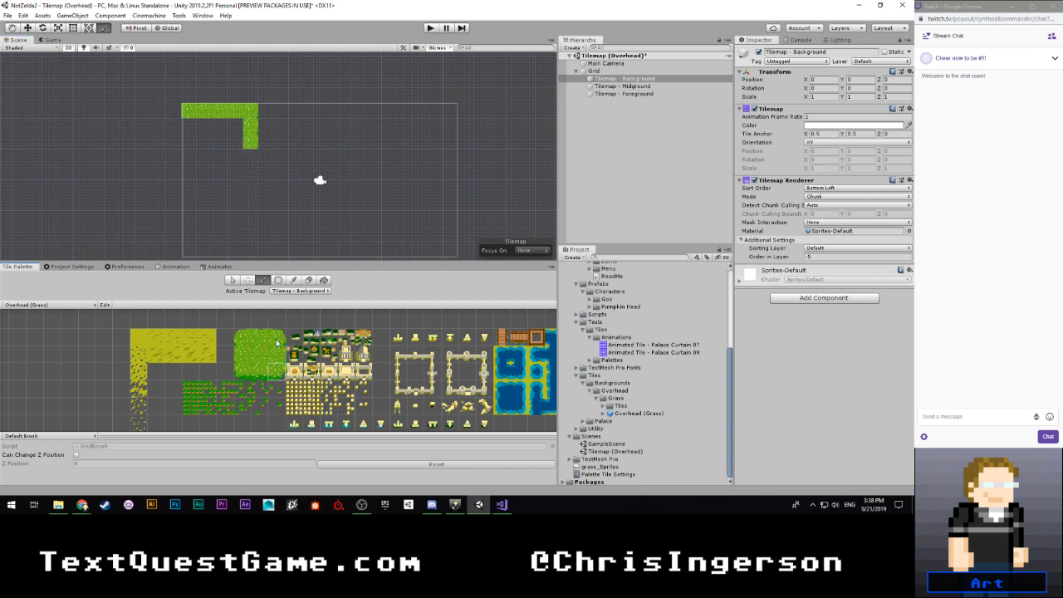
pyautogui.click(255, 159)
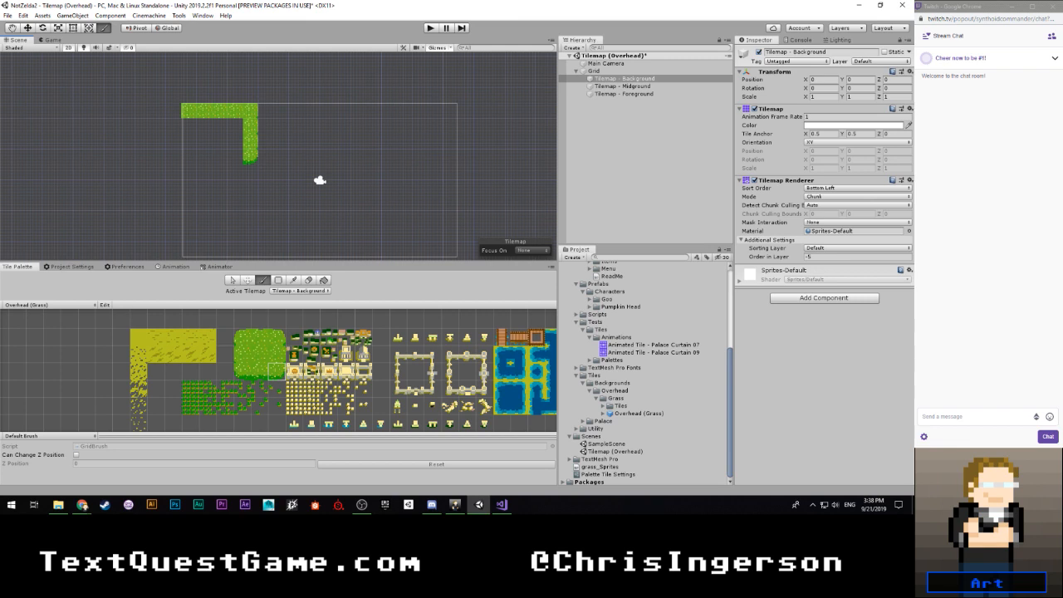
# - Move the foliage's right edge and lower corner to the fourth column, and erase the fifth column
pyautogui.click(235, 157)
pyautogui.press('d')
pyautogui.moveTo(250, 111)
pyautogui.mouseDown()
pyautogui.moveTo(255, 174)
pyautogui.moveTo(235, 110)
pyautogui.mouseUp()
pyautogui.click(279, 357)
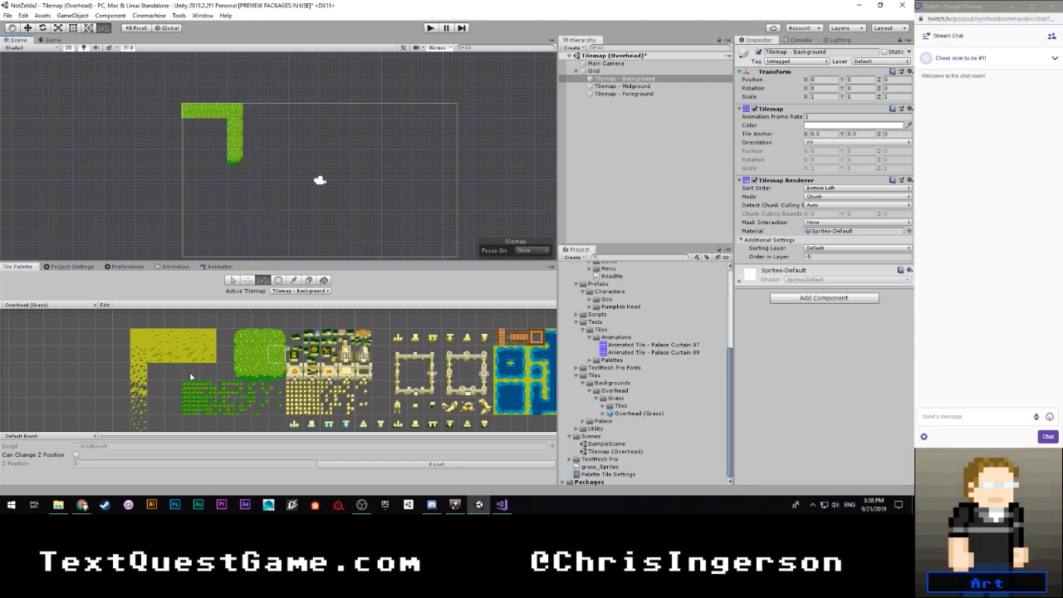
# - Fill the foliage interior with the centre tile and extend it three columns wide for two rows, plus one tile below
pyautogui.click(257, 349)
pyautogui.moveTo(190, 128)
pyautogui.mouseDown()
pyautogui.moveTo(220, 126)
pyautogui.moveTo(197, 152)
pyautogui.moveTo(190, 141)
pyautogui.mouseUp()
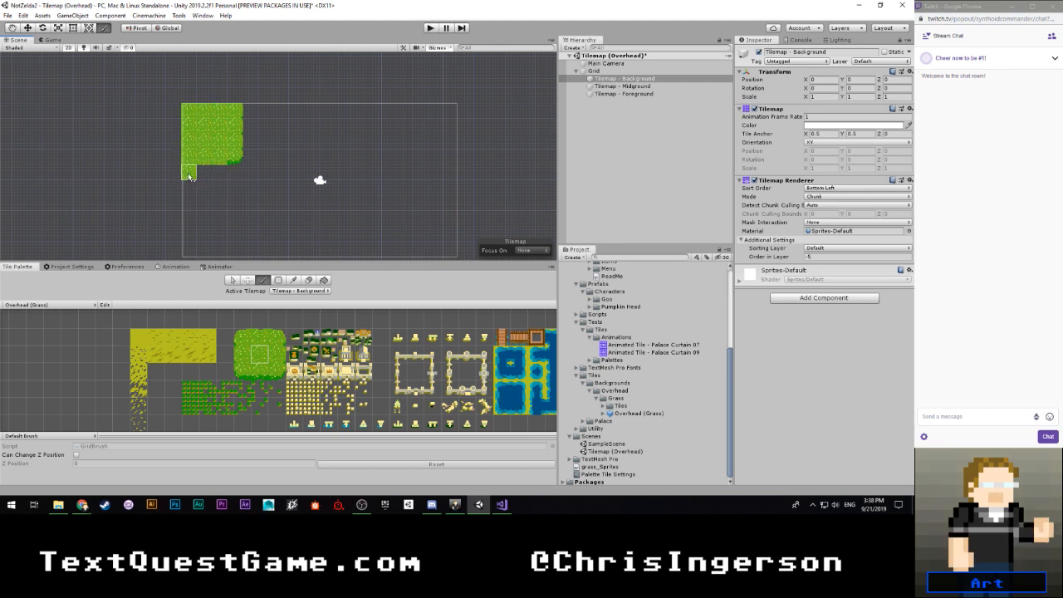
pyautogui.moveTo(188, 176)
pyautogui.mouseDown()
pyautogui.moveTo(190, 202)
pyautogui.moveTo(207, 171)
pyautogui.moveTo(221, 191)
pyautogui.mouseUp()
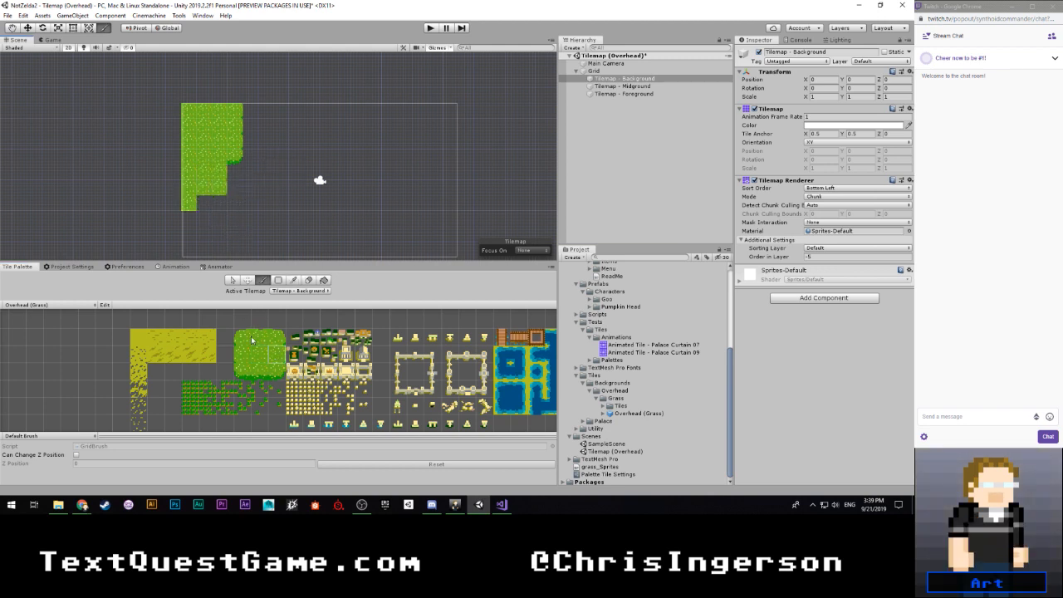
# - Paint a second four-tile foliage edge in the fourth column below the notch, with upper-right and lower-right corner tiles at its ends
pyautogui.click(275, 336)
pyautogui.click(235, 203)
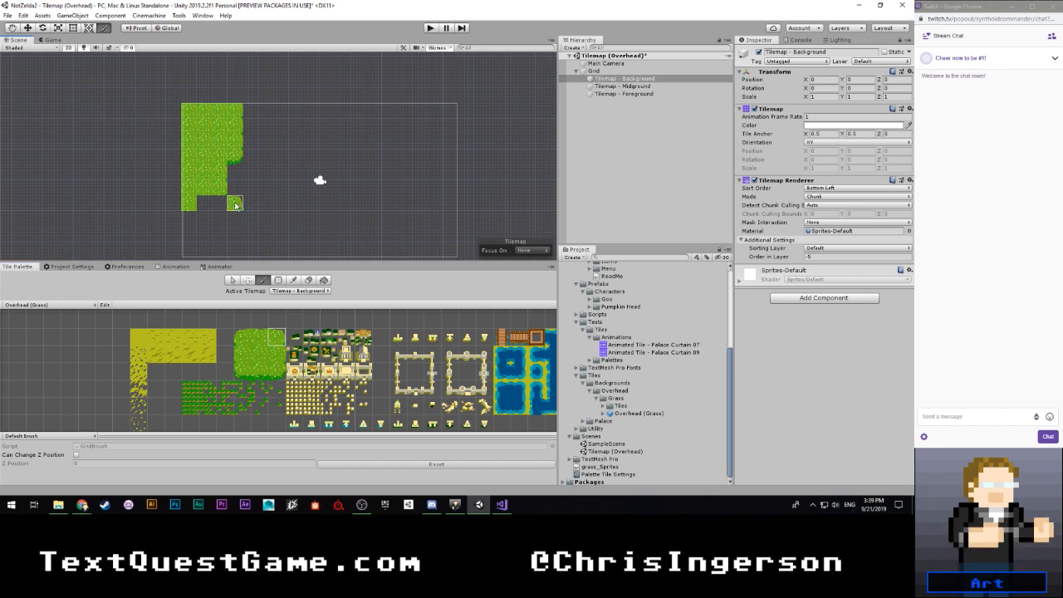
pyautogui.click(277, 354)
pyautogui.click(235, 219)
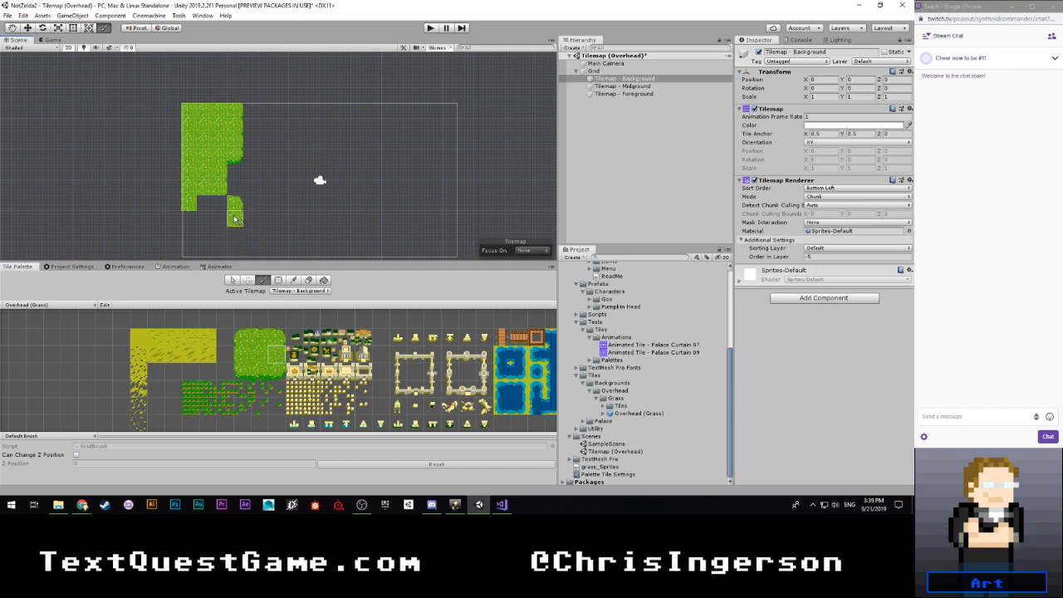
pyautogui.click(235, 235)
pyautogui.click(275, 374)
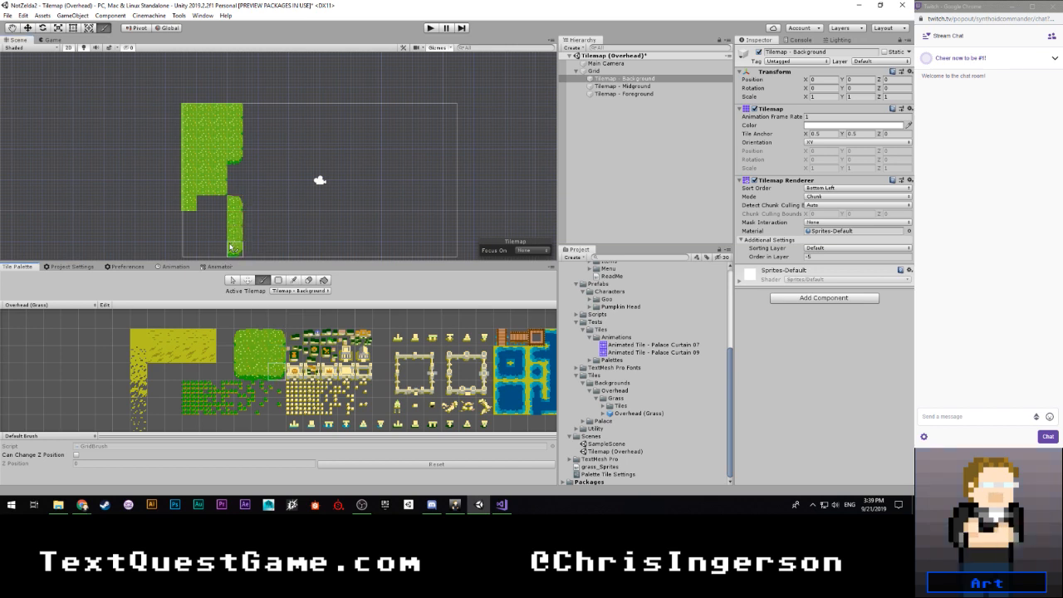
pyautogui.click(235, 249)
# - Paint the foliage's stepped lower border down to the first column, using the bottom edge tile and lower-right corner tiles
pyautogui.scroll(-1, 218, 218)
pyautogui.moveTo(207, 219)
pyautogui.mouseDown(button='middle')
pyautogui.moveTo(208, 184)
pyautogui.moveTo(193, 159)
pyautogui.mouseUp(button='middle')
pyautogui.scroll(1, 193, 182)
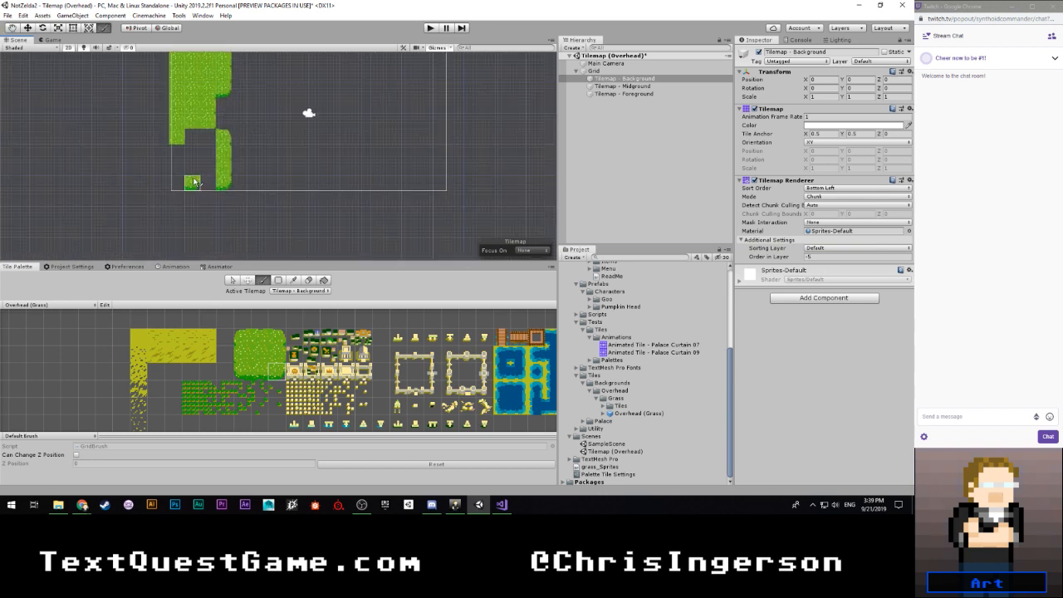
pyautogui.click(259, 371)
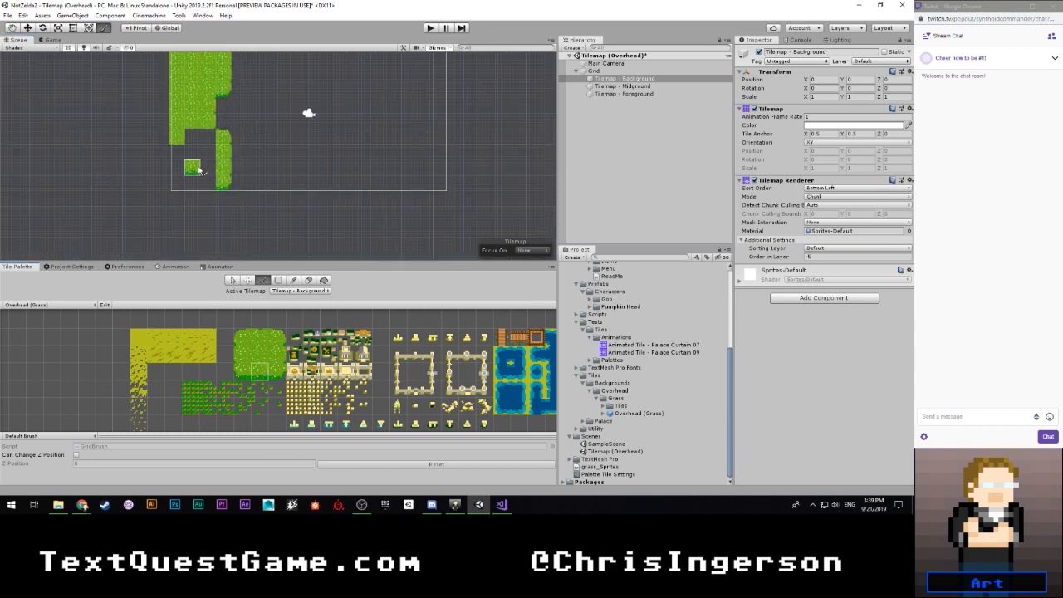
pyautogui.click(206, 184)
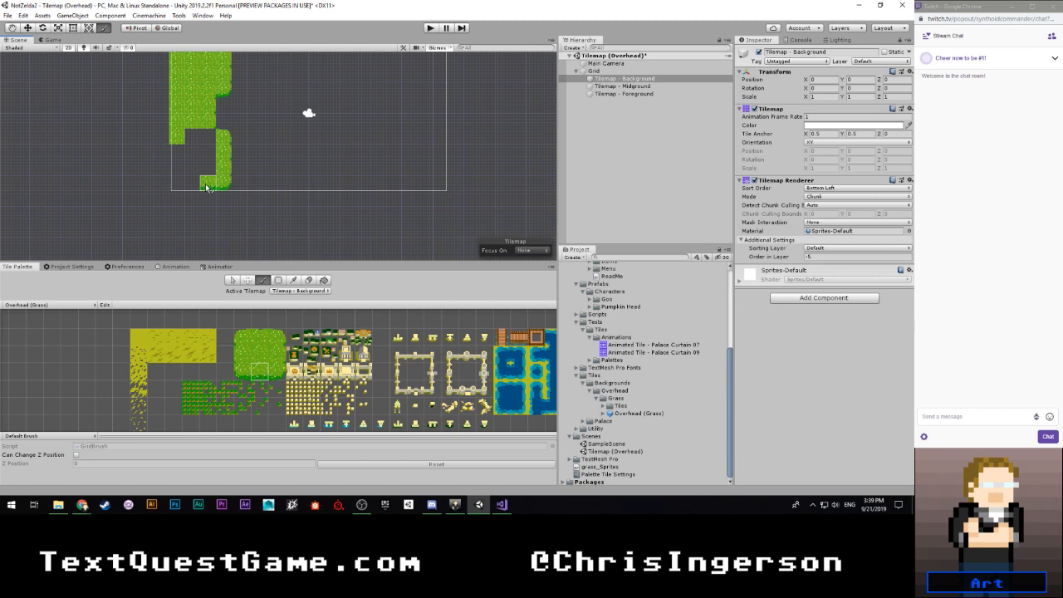
pyautogui.click(198, 188)
pyautogui.click(277, 373)
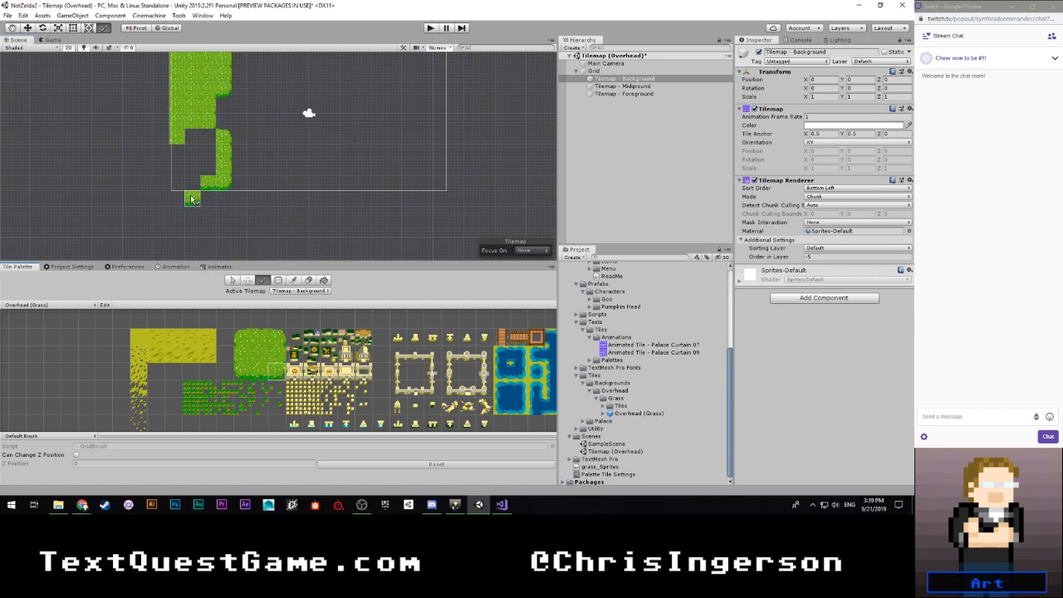
pyautogui.click(192, 199)
pyautogui.click(177, 213)
# - Fill the remaining gap inside the lower foliage area with the centre tile
pyautogui.click(256, 357)
pyautogui.moveTo(177, 208)
pyautogui.mouseDown()
pyautogui.moveTo(177, 133)
pyautogui.moveTo(193, 170)
pyautogui.moveTo(208, 166)
pyautogui.moveTo(209, 136)
pyautogui.mouseUp()
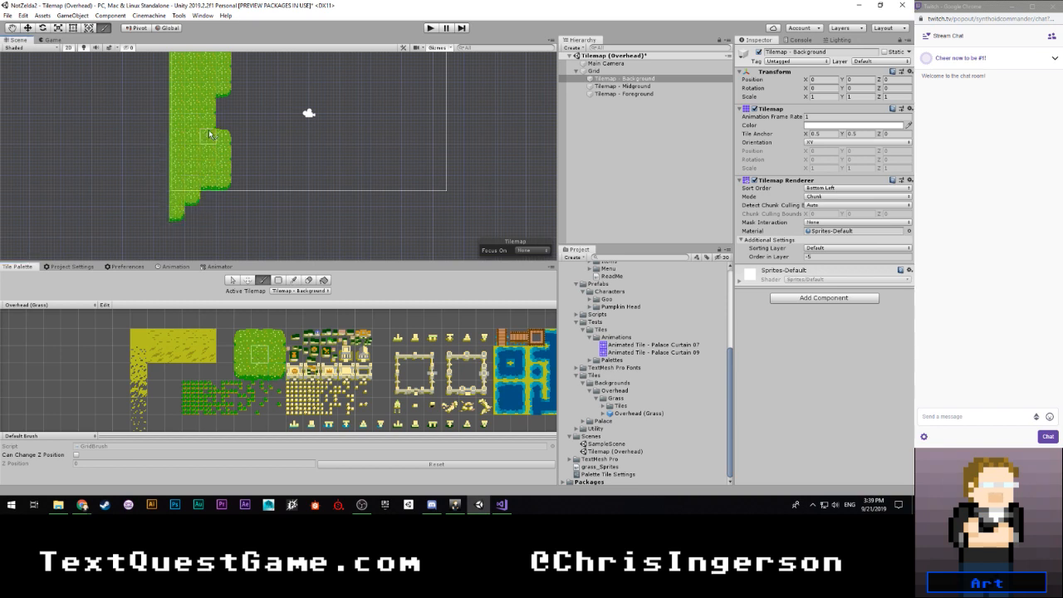
pyautogui.scroll(-1, 264, 117)
pyautogui.moveTo(264, 116); pyautogui.dragTo(229, 163, button='middle')
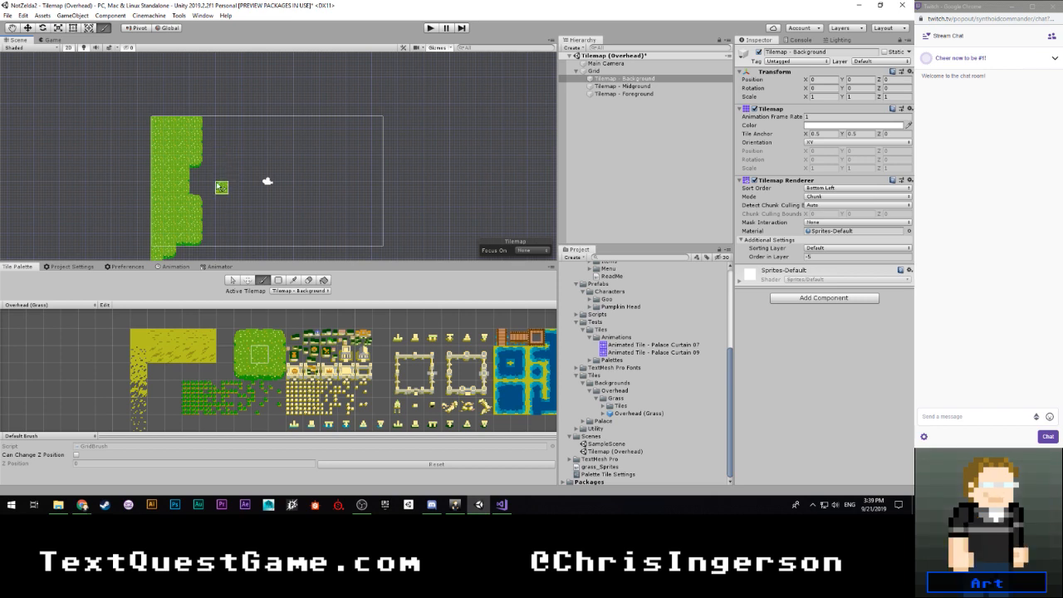
# - Place Tilemap - Background below Tilemap - Midground in the hierarchy and set its Order in Layer to 0
pyautogui.moveTo(633, 81); pyautogui.dragTo(634, 91)
pyautogui.click(838, 256)
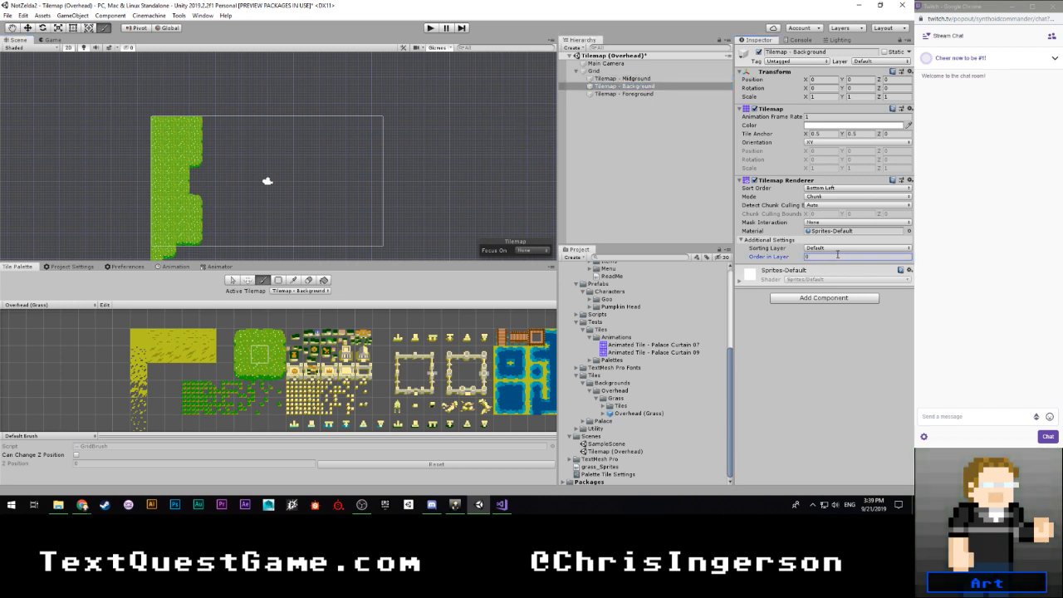
# - Rename the first tilemap under Grid, Tilemap - Midground, to Tilemap - Background
pyautogui.click(635, 79)
pyautogui.click(636, 81)
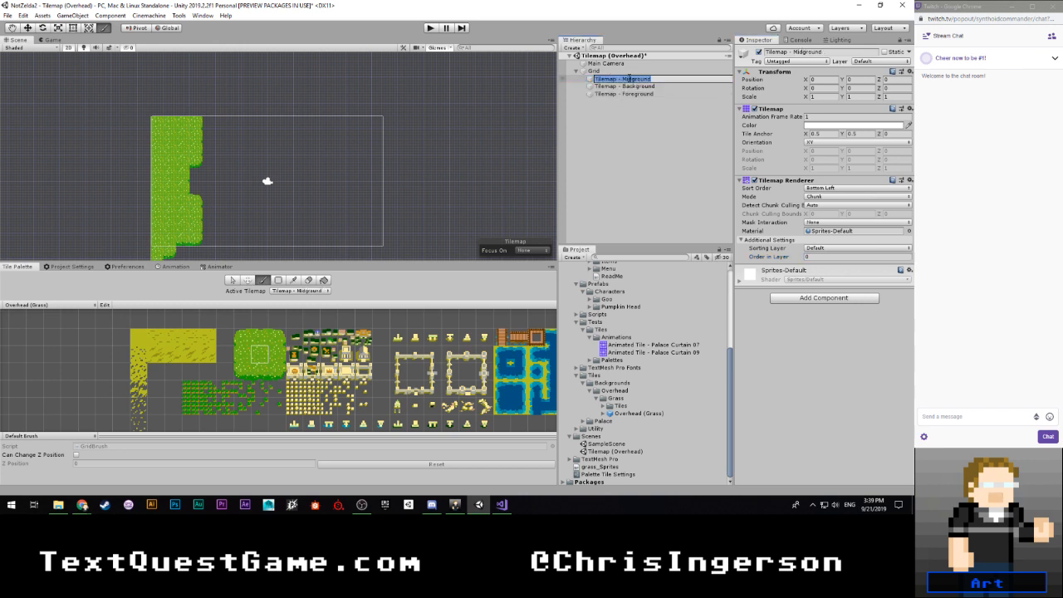
pyautogui.moveTo(633, 80); pyautogui.dragTo(624, 79)
pyautogui.write('Ba')
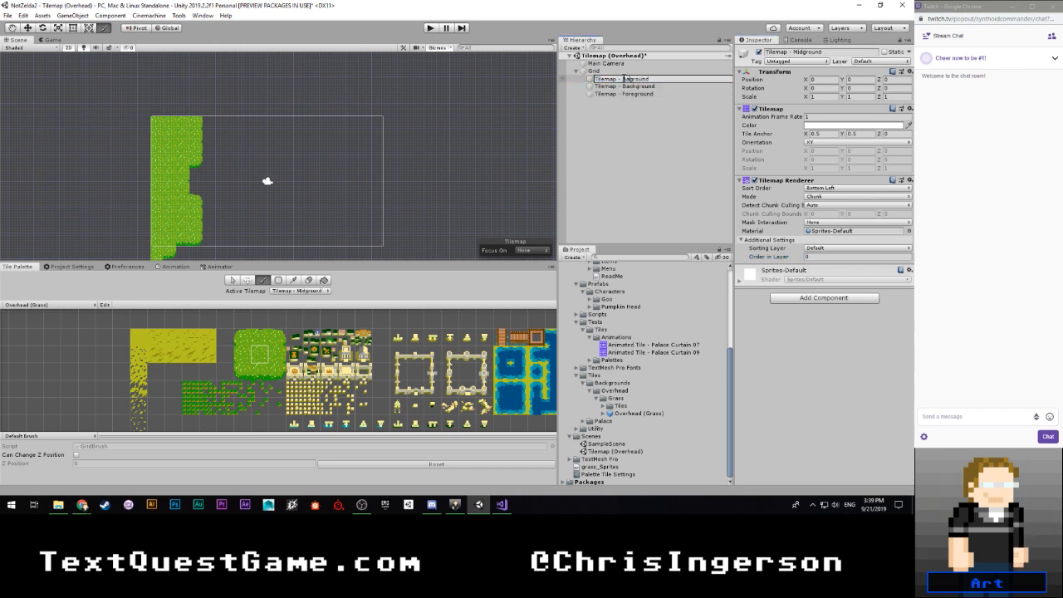
pyautogui.write('ck')
pyautogui.press('Return')
# - Rename the second tilemap under Grid to Tilemap - Midground
pyautogui.click(633, 86)
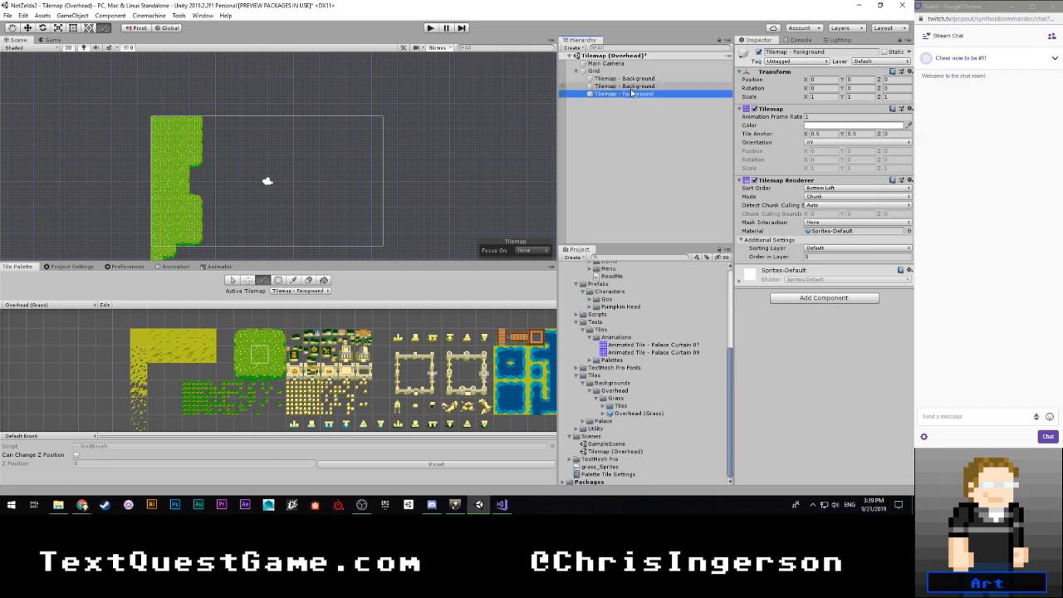
pyautogui.press('F2')
pyautogui.moveTo(636, 88); pyautogui.dragTo(623, 87)
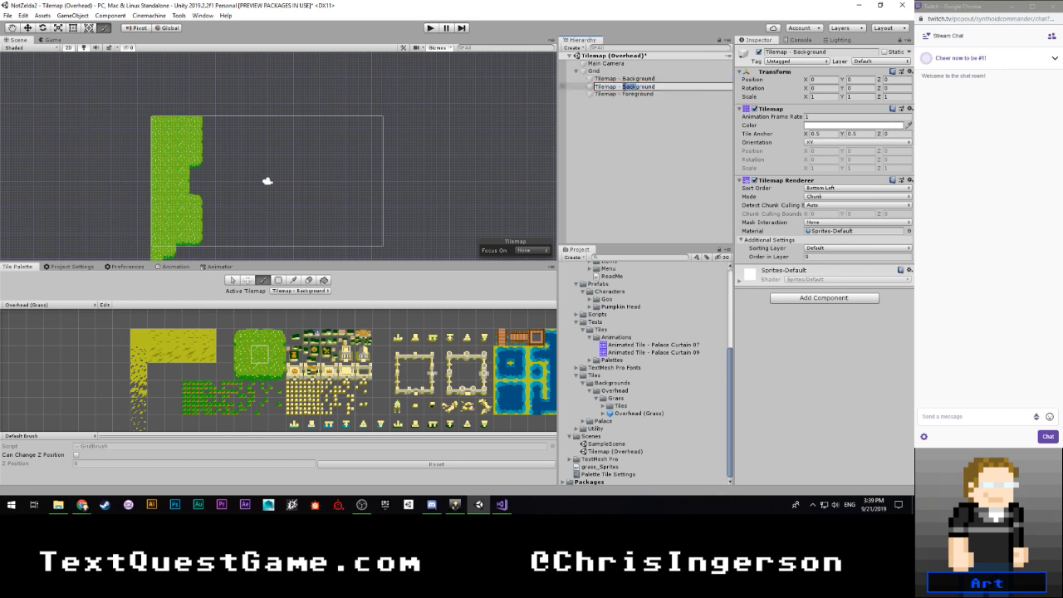
pyautogui.write('Mid')
pyautogui.press('Return')
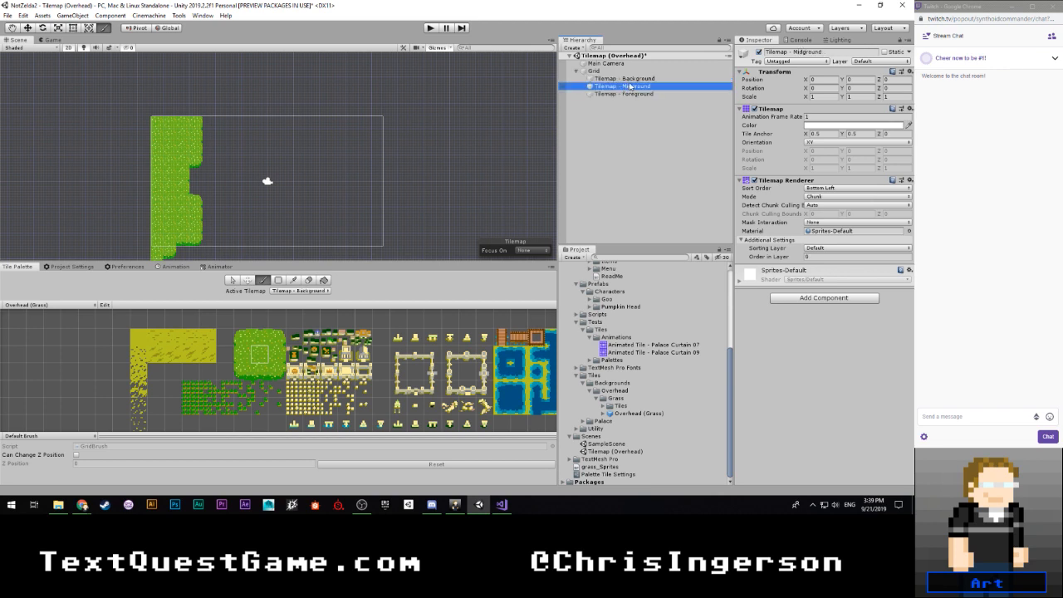
# - Set the Order in Layer of Tilemap - Background to -5, and select Tilemap - Midground
pyautogui.click(630, 78)
pyautogui.click(818, 256)
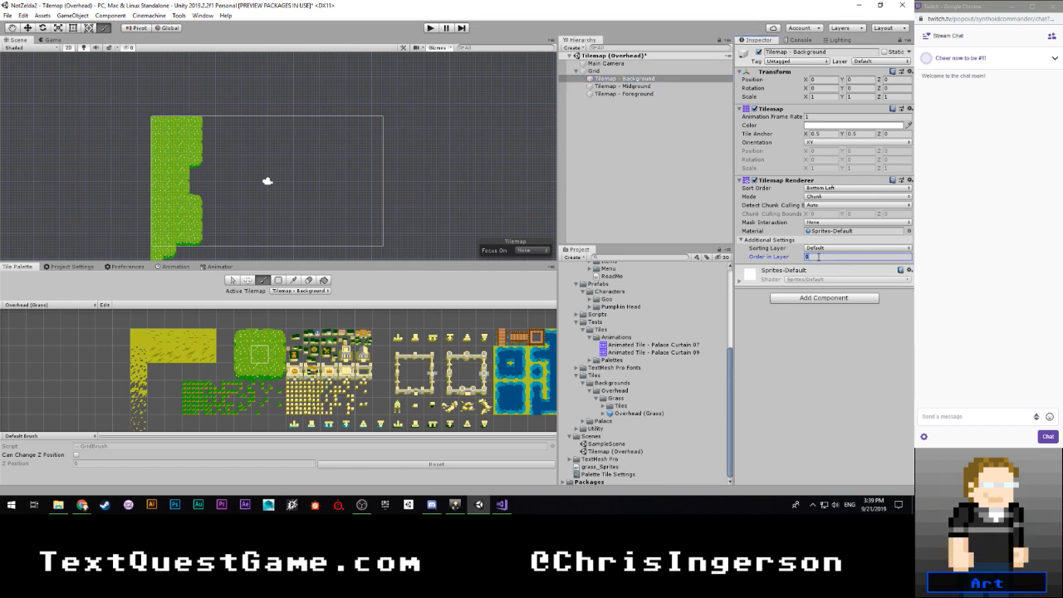
pyautogui.click(631, 80)
pyautogui.click(628, 86)
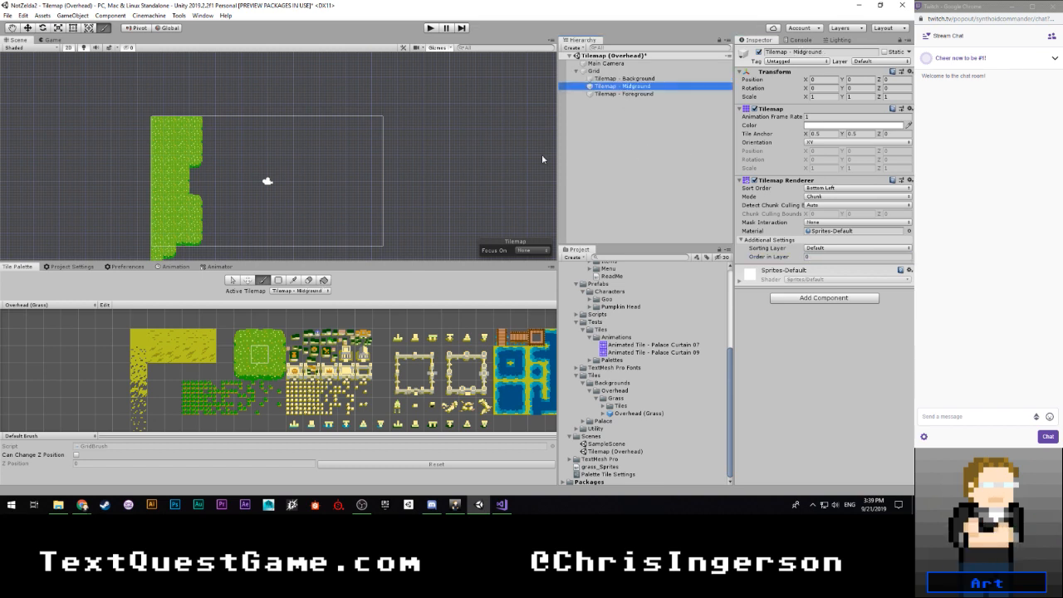
pyautogui.click(208, 201)
pyautogui.scroll(-1, 209, 201)
pyautogui.moveTo(265, 199)
pyautogui.mouseDown(button='middle')
pyautogui.moveTo(253, 151)
pyautogui.moveTo(270, 172)
pyautogui.mouseUp(button='middle')
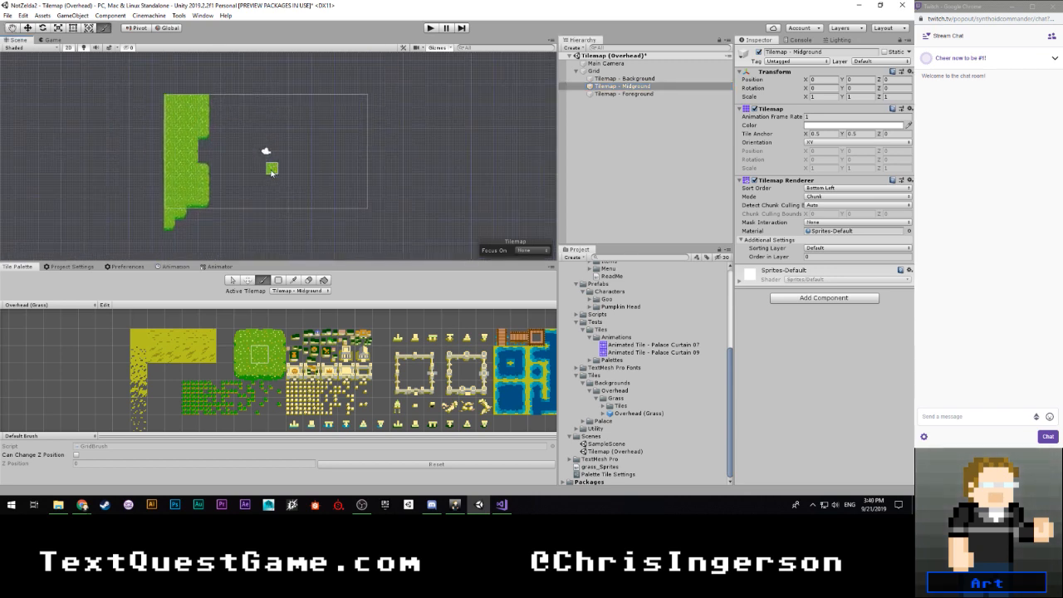
# - Create a new Tilemap object as a child of Grid
pyautogui.click(625, 71)
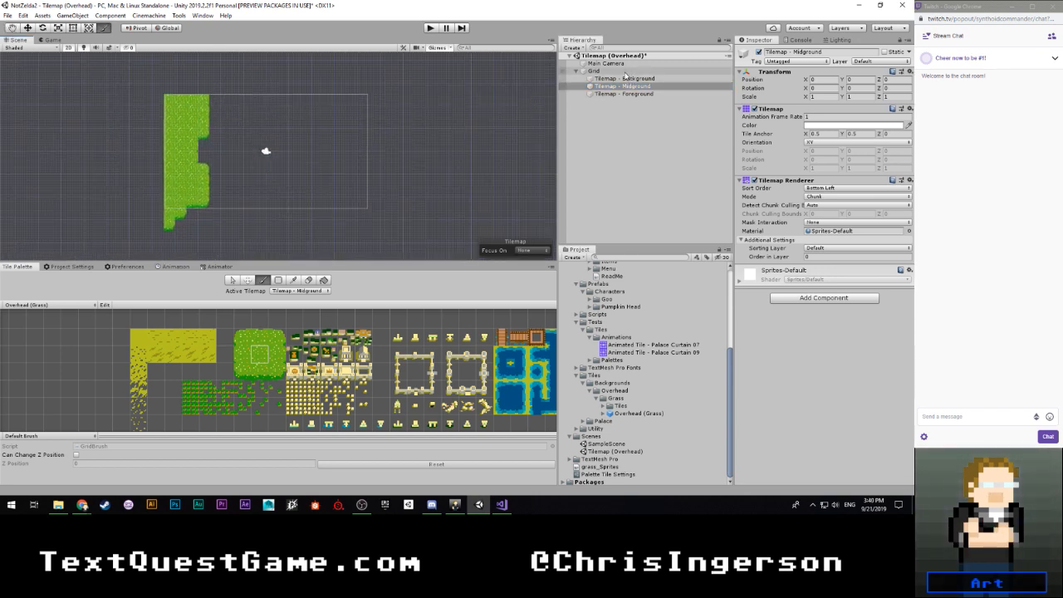
pyautogui.rightClick(625, 71)
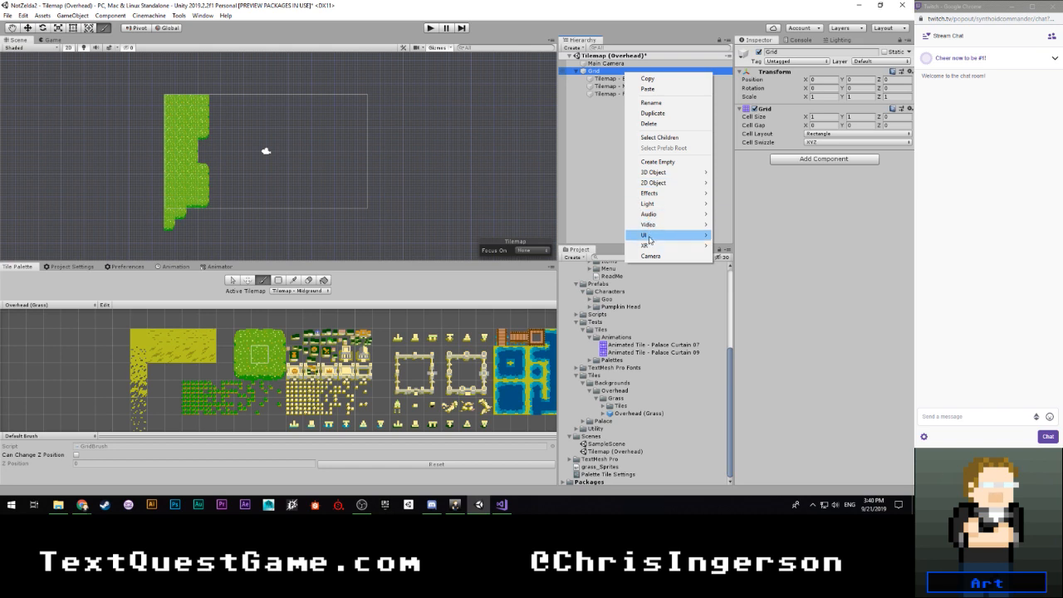
pyautogui.moveTo(649, 239)
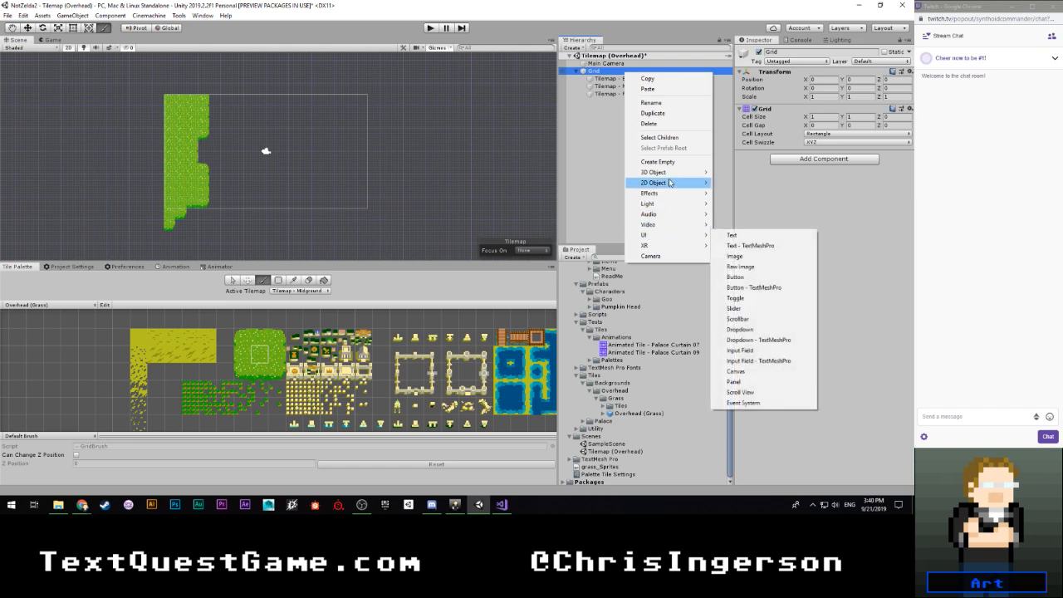
pyautogui.moveTo(671, 183)
pyautogui.click(737, 203)
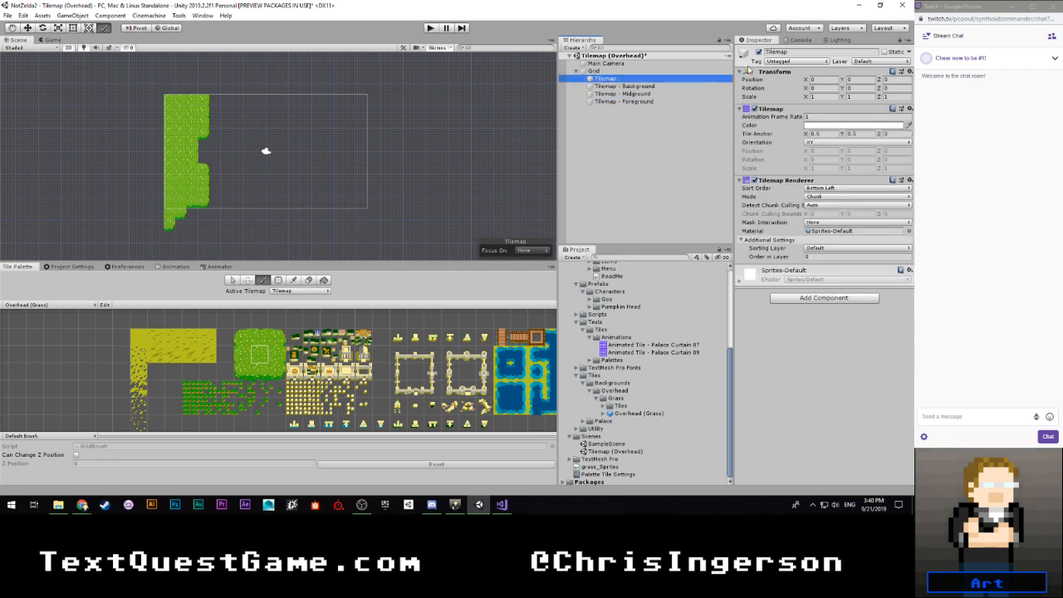
# - Rename the new tilemap Tilemap - Paths and set its Order in Layer to -10
pyautogui.click(641, 79)
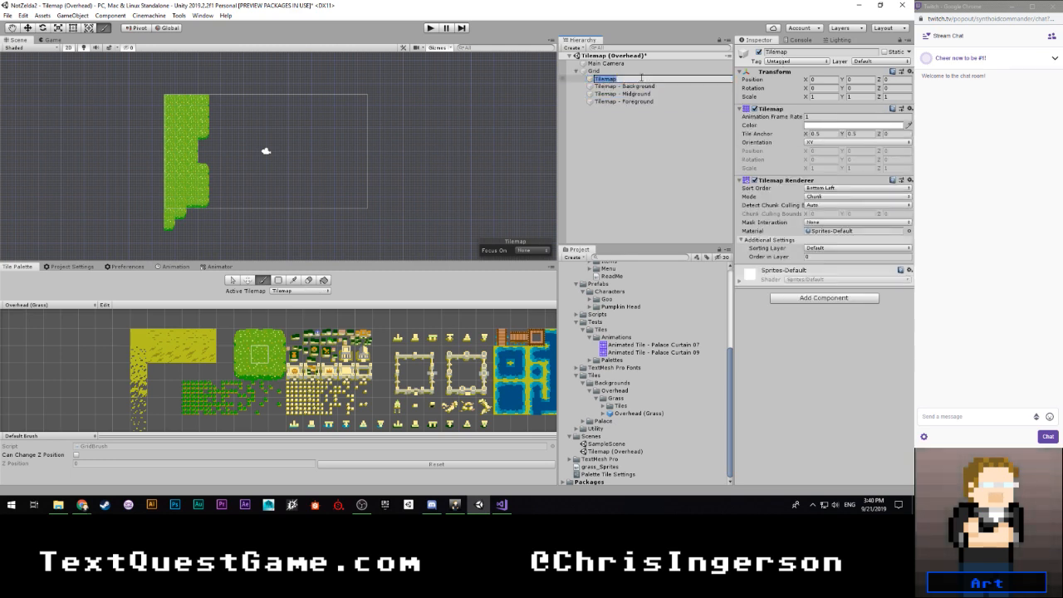
pyautogui.click(641, 78)
pyautogui.write('- Path')
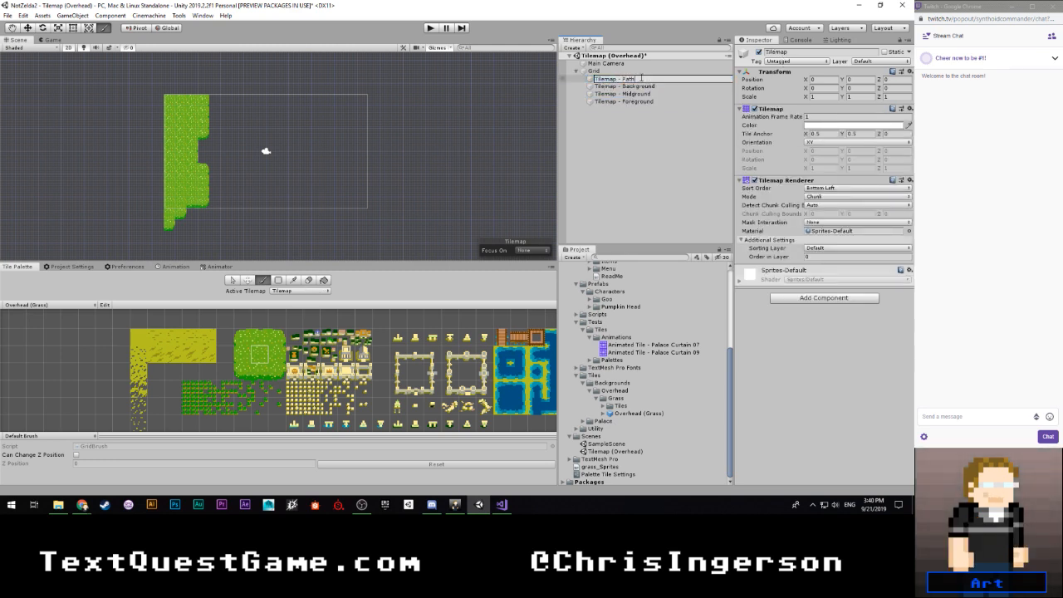
pyautogui.write('s')
pyautogui.press('Return')
pyautogui.click(815, 258)
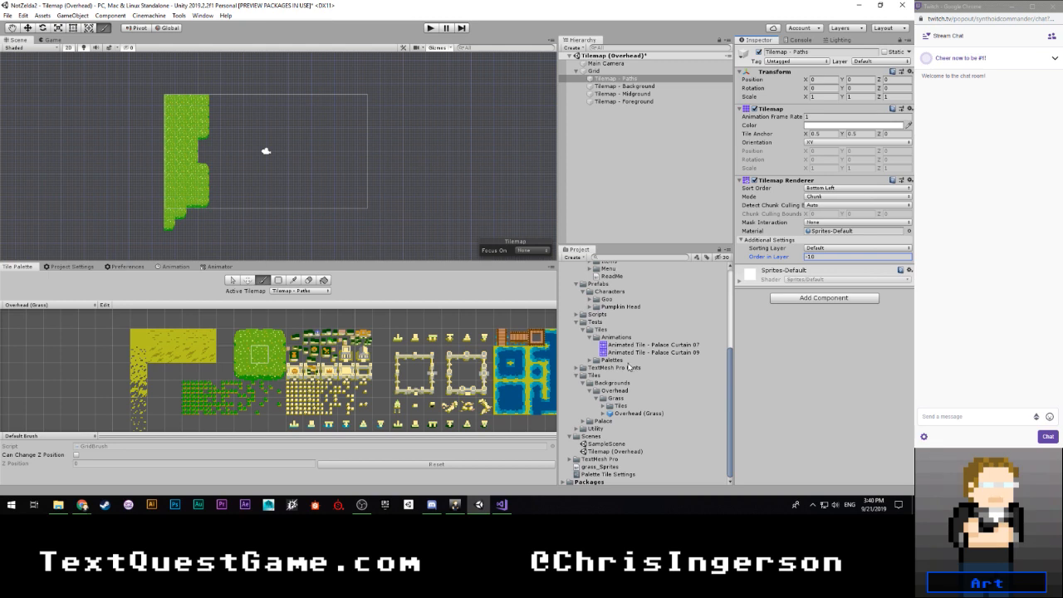
# - Paint the plain yellow ground tile on Tilemap - Background down the foliage's fourth column and through its two-tile notch
pyautogui.click(299, 290)
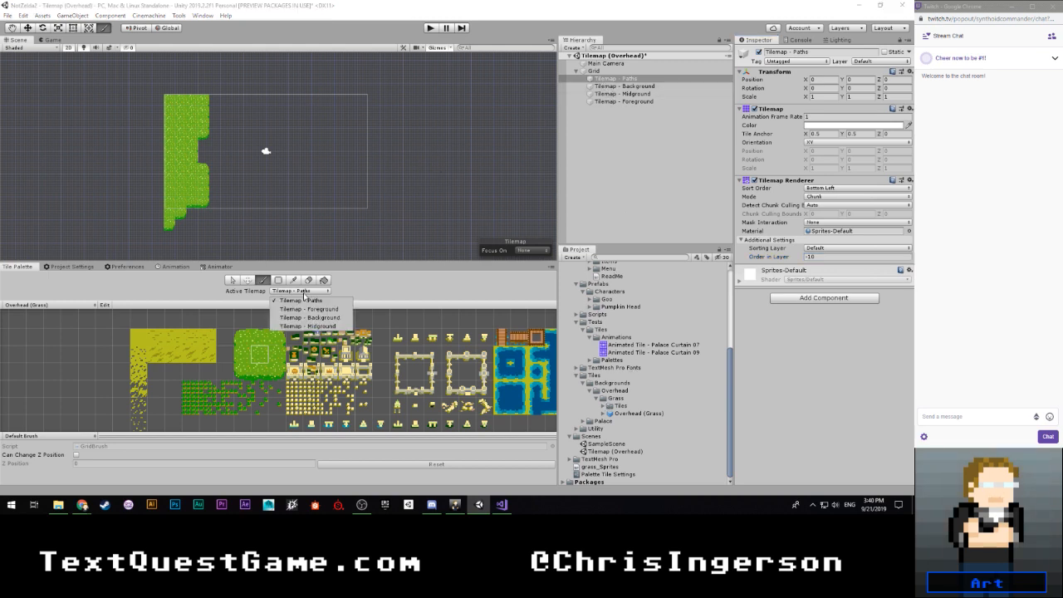
pyautogui.click(314, 300)
pyautogui.click(324, 292)
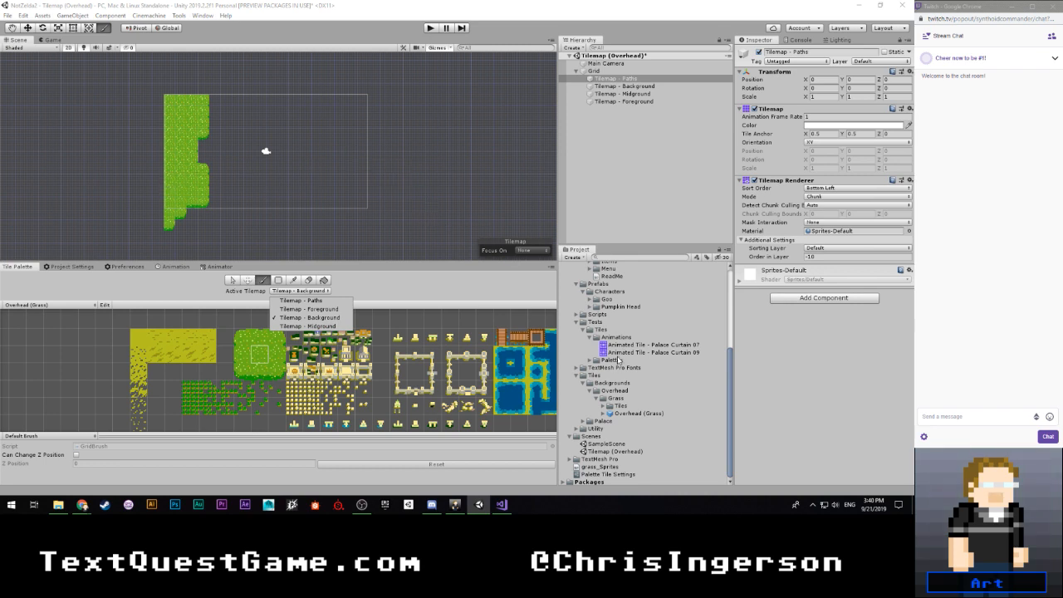
pyautogui.scroll(5, 618, 372)
pyautogui.scroll(-4, 242, 367)
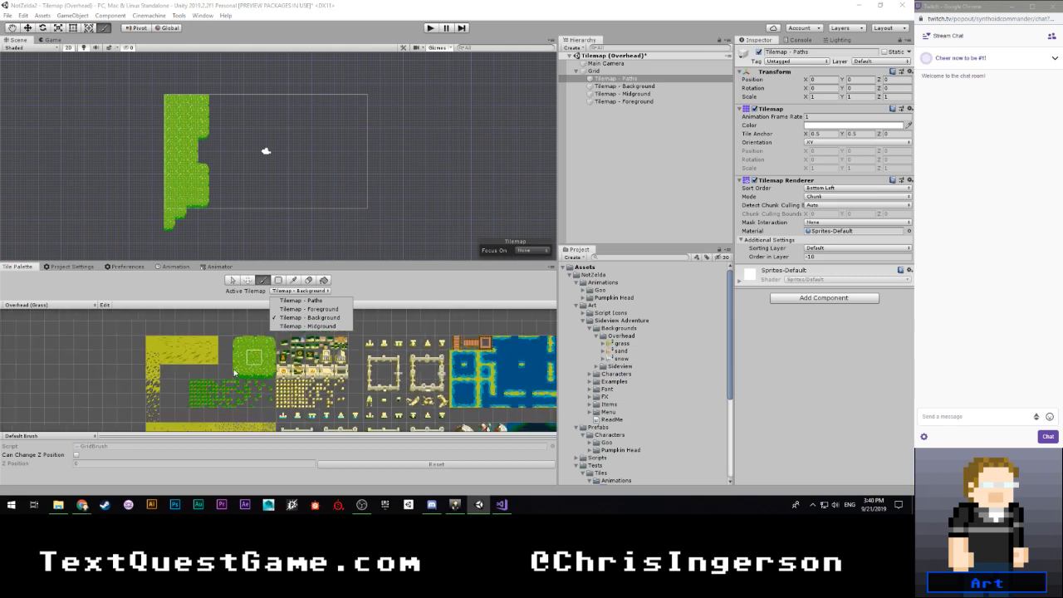
pyautogui.scroll(3, 185, 378)
pyautogui.scroll(-3, 184, 390)
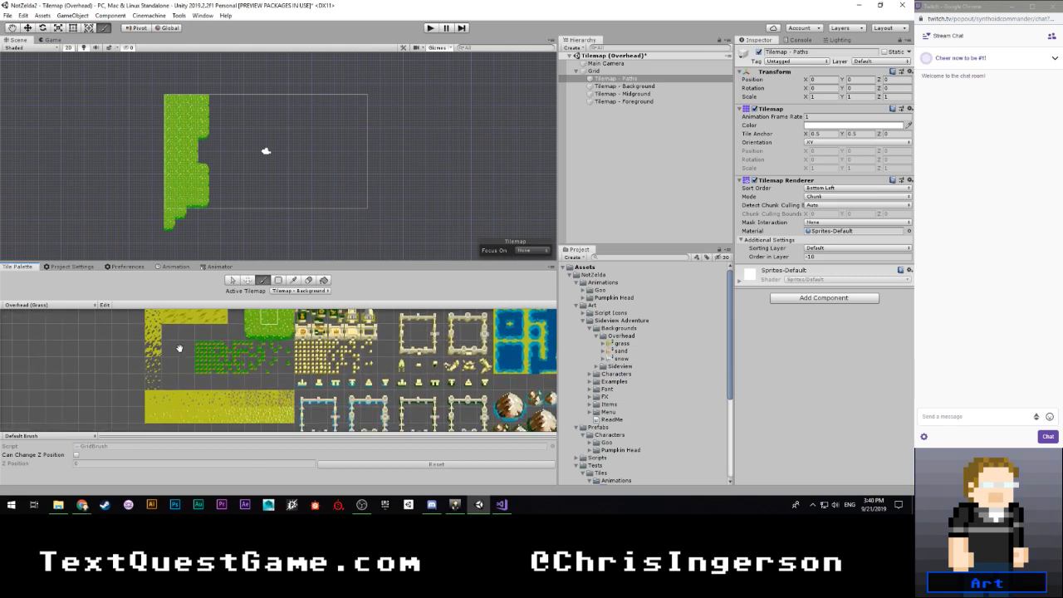
pyautogui.scroll(3, 185, 390)
pyautogui.click(158, 344)
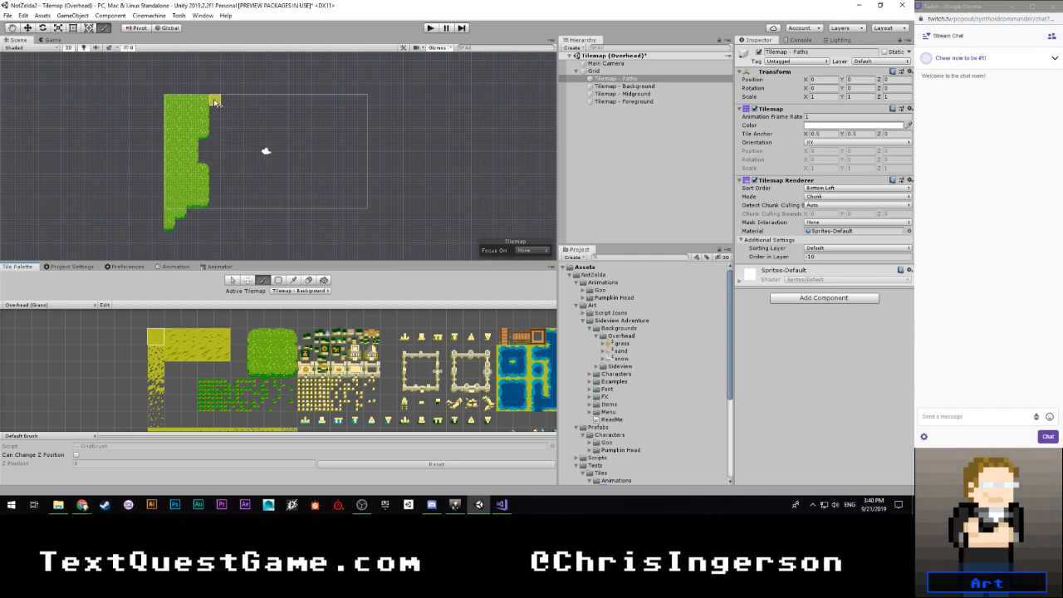
pyautogui.scroll(2, 216, 114)
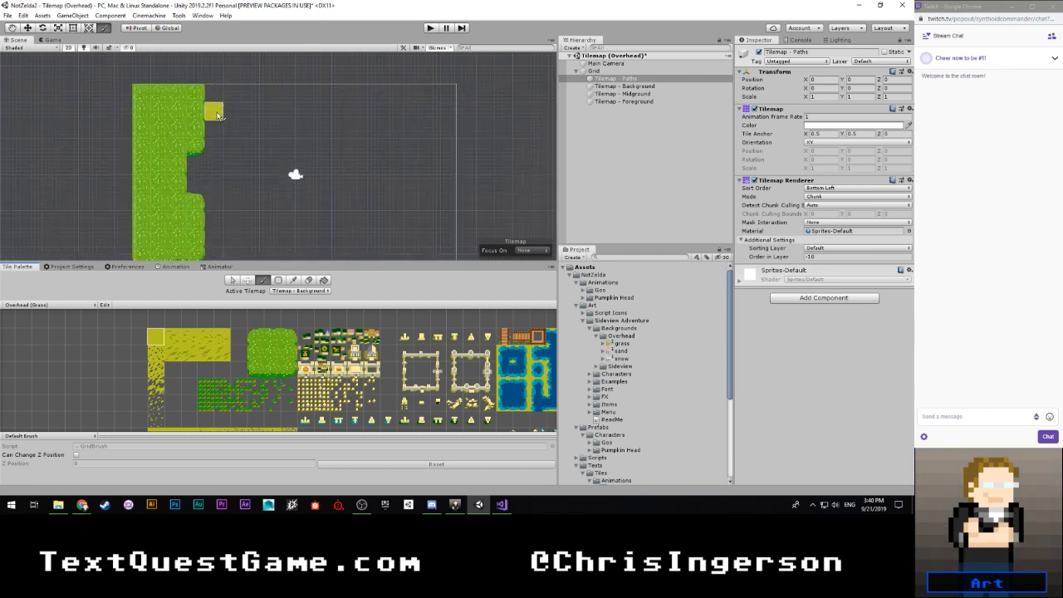
pyautogui.click(621, 85)
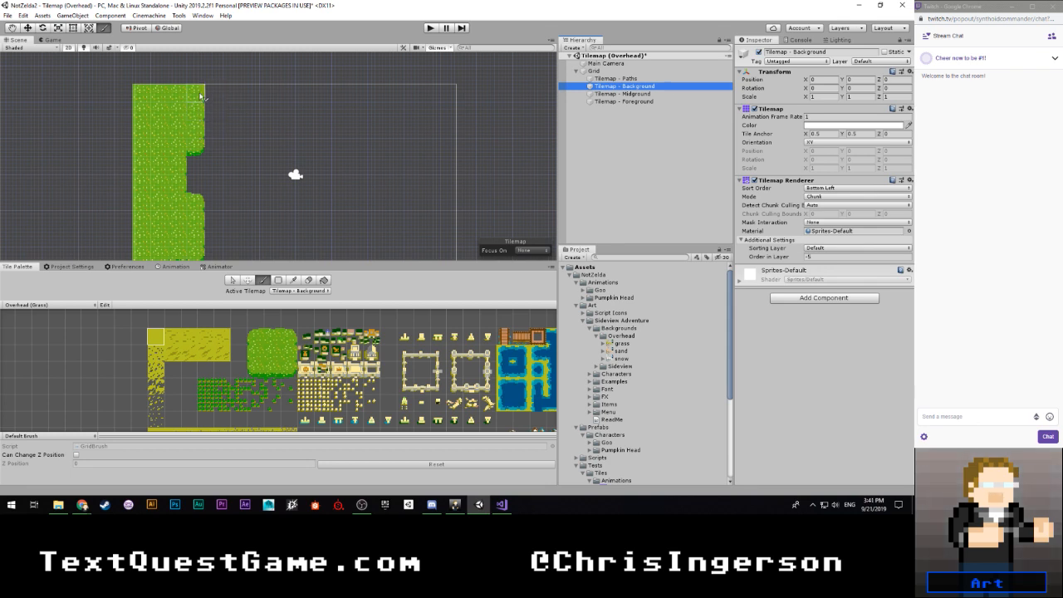
pyautogui.moveTo(199, 96)
pyautogui.mouseDown()
pyautogui.moveTo(198, 184)
pyautogui.moveTo(196, 175)
pyautogui.mouseUp()
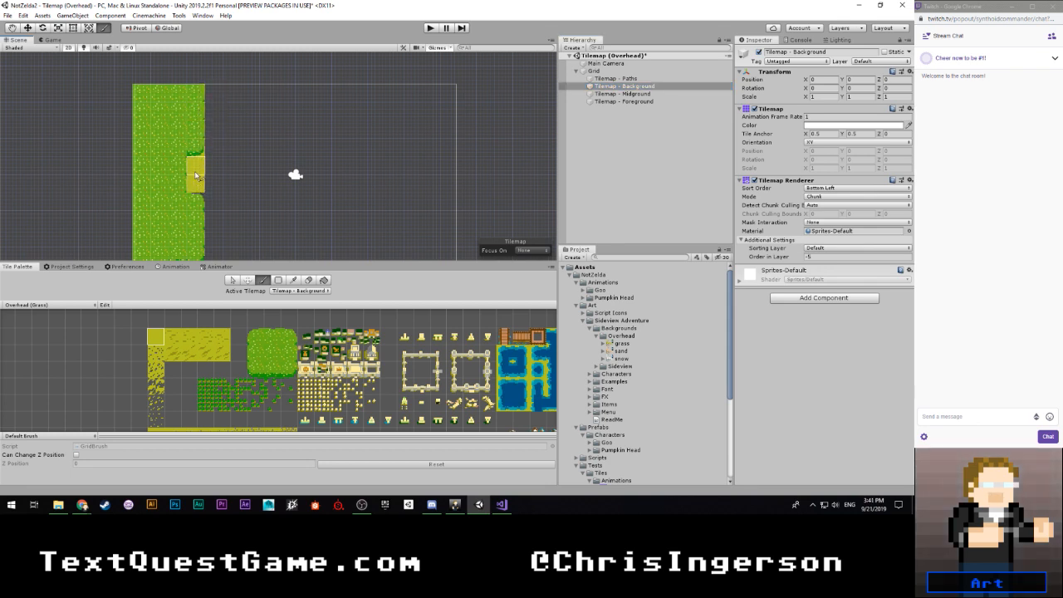
pyautogui.scroll(-2, 203, 166)
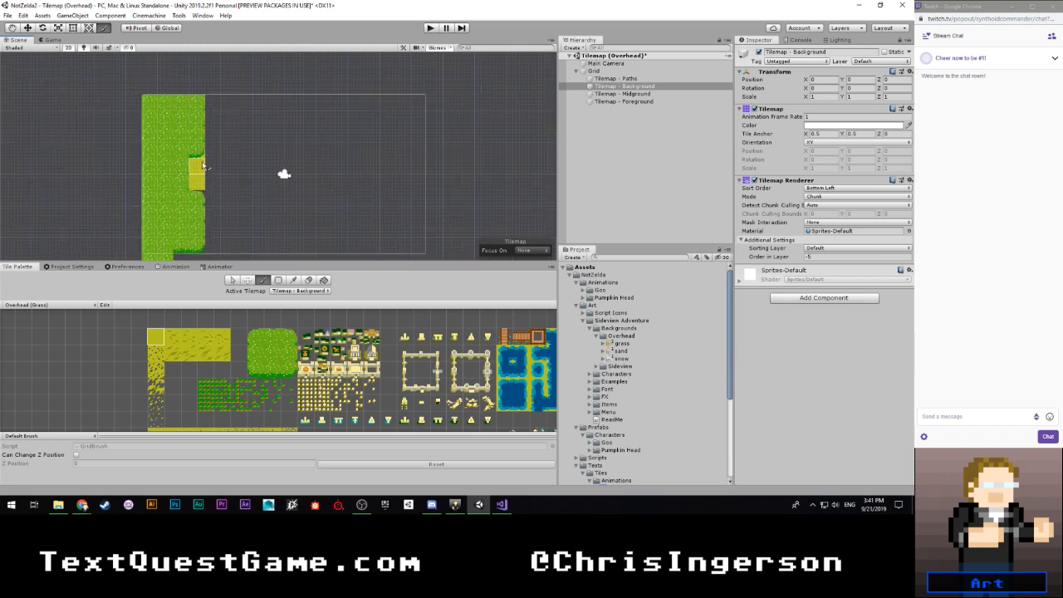
# - Fill the area under the foliage's stepped lower border with plain yellow ground, squaring it off across four columns
pyautogui.moveTo(203, 166); pyautogui.dragTo(200, 94, button='middle')
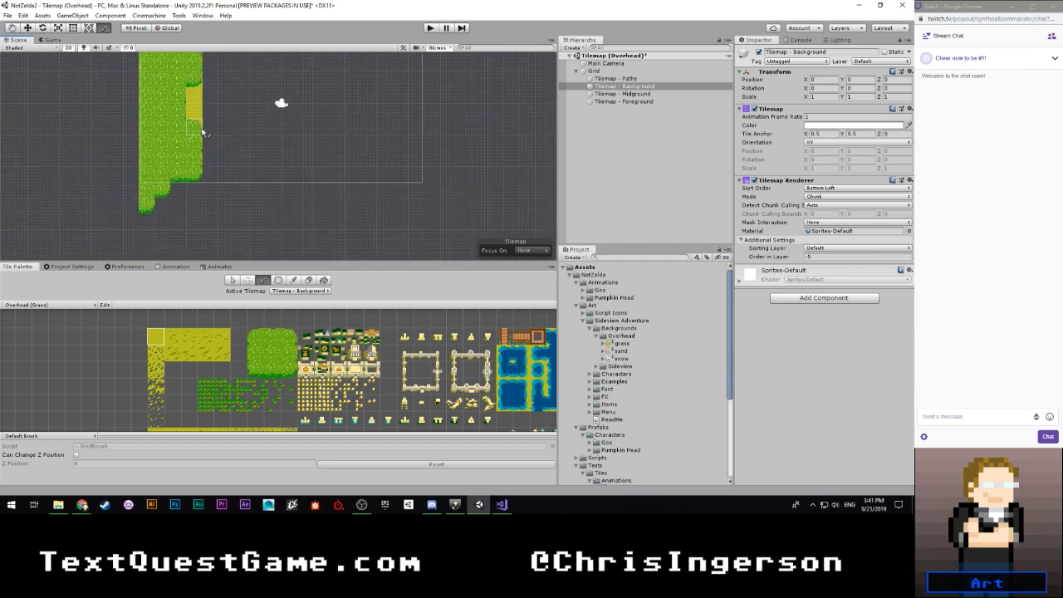
pyautogui.click(194, 191)
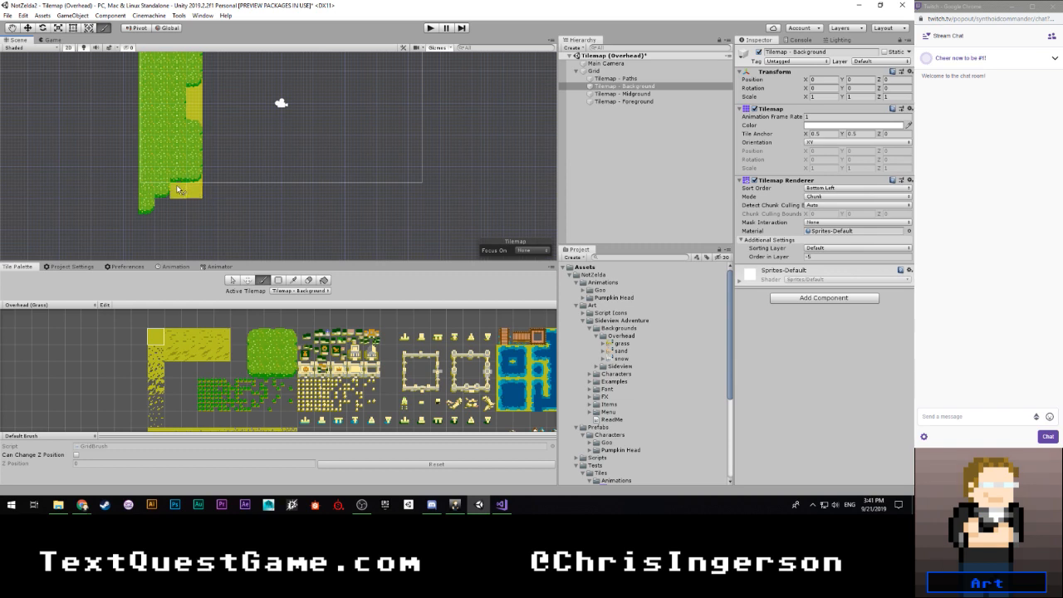
pyautogui.click(177, 191)
pyautogui.click(166, 192)
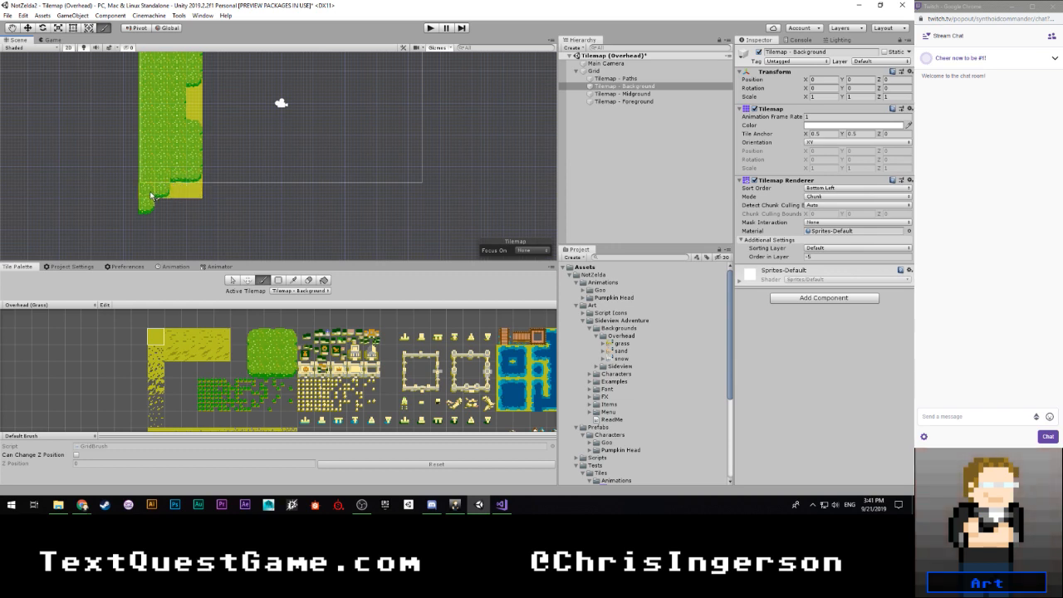
pyautogui.click(149, 206)
pyautogui.moveTo(160, 206)
pyautogui.mouseDown()
pyautogui.moveTo(194, 206)
pyautogui.moveTo(169, 221)
pyautogui.moveTo(192, 222)
pyautogui.mouseUp()
pyautogui.scroll(-1, 179, 201)
pyautogui.scroll(-2, 198, 189)
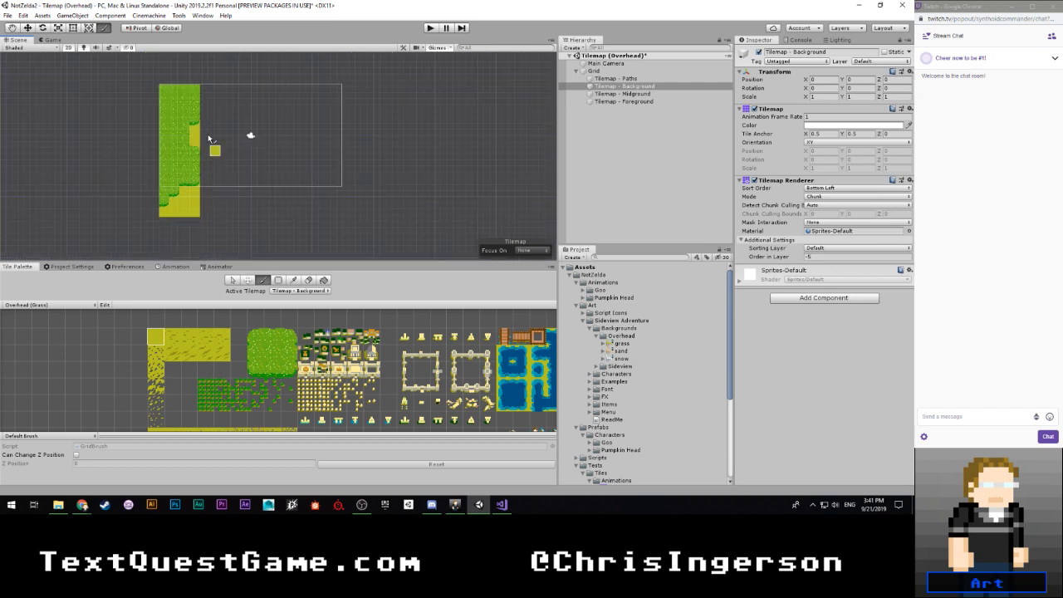
# - Paint a one-tile-wide column of plain yellow ground in the fifth column, starting at the map's top edge
pyautogui.click(205, 122)
pyautogui.scroll(3, 206, 127)
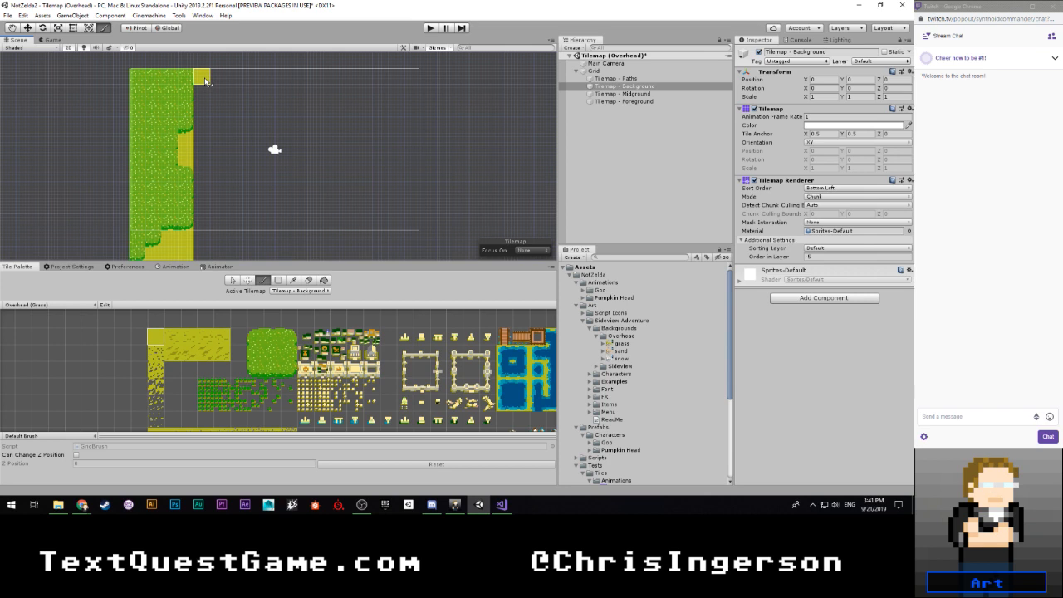
pyautogui.moveTo(348, 368); pyautogui.dragTo(314, 307, button='middle')
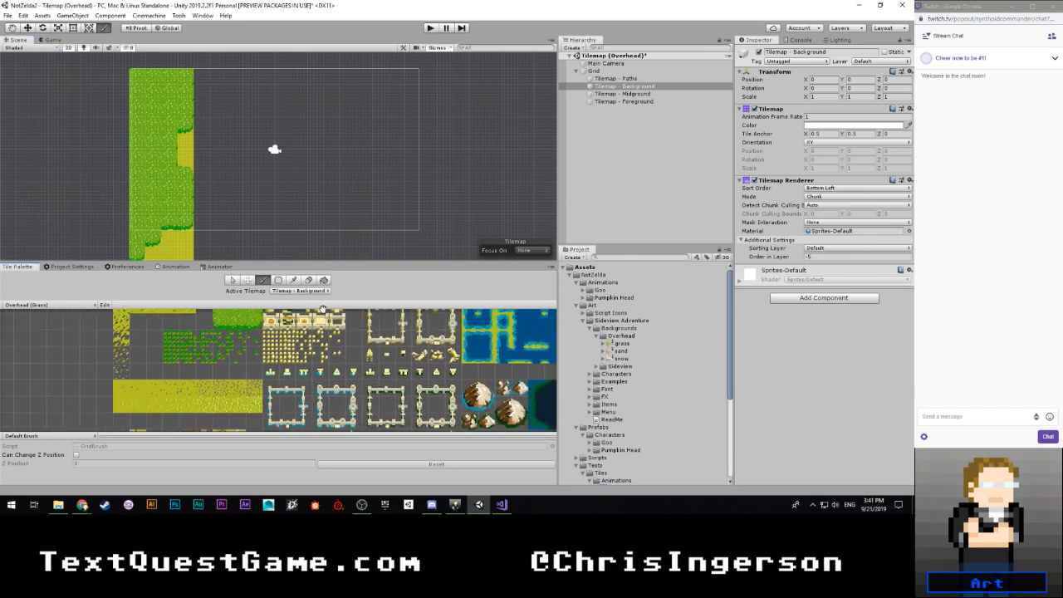
pyautogui.moveTo(369, 412); pyautogui.dragTo(290, 315, button='middle')
pyautogui.moveTo(278, 373)
pyautogui.mouseDown(button='middle')
pyautogui.moveTo(297, 339)
pyautogui.moveTo(281, 371)
pyautogui.mouseUp(button='middle')
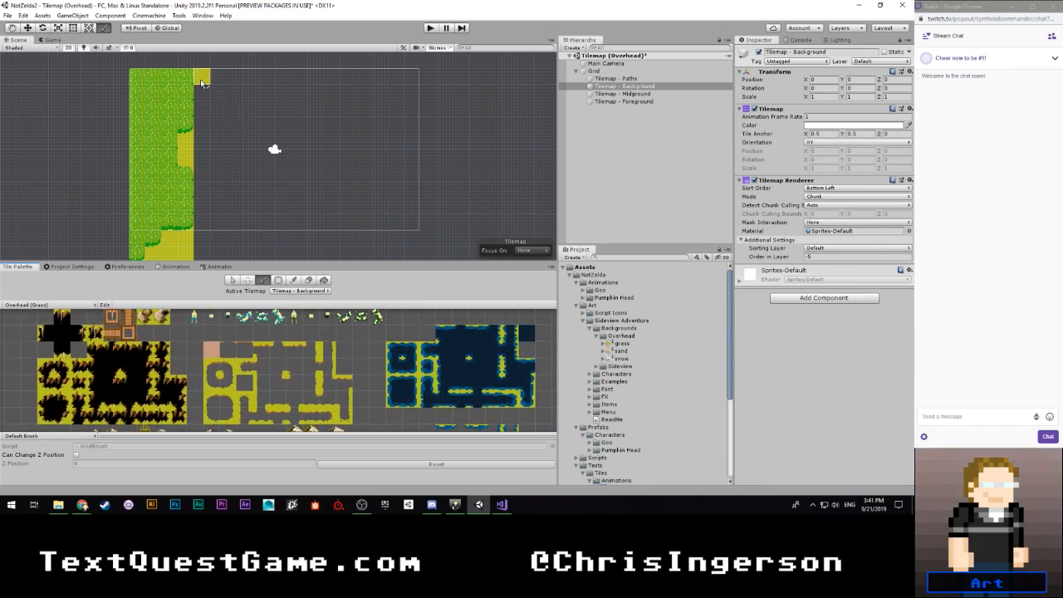
pyautogui.moveTo(202, 81); pyautogui.dragTo(205, 244)
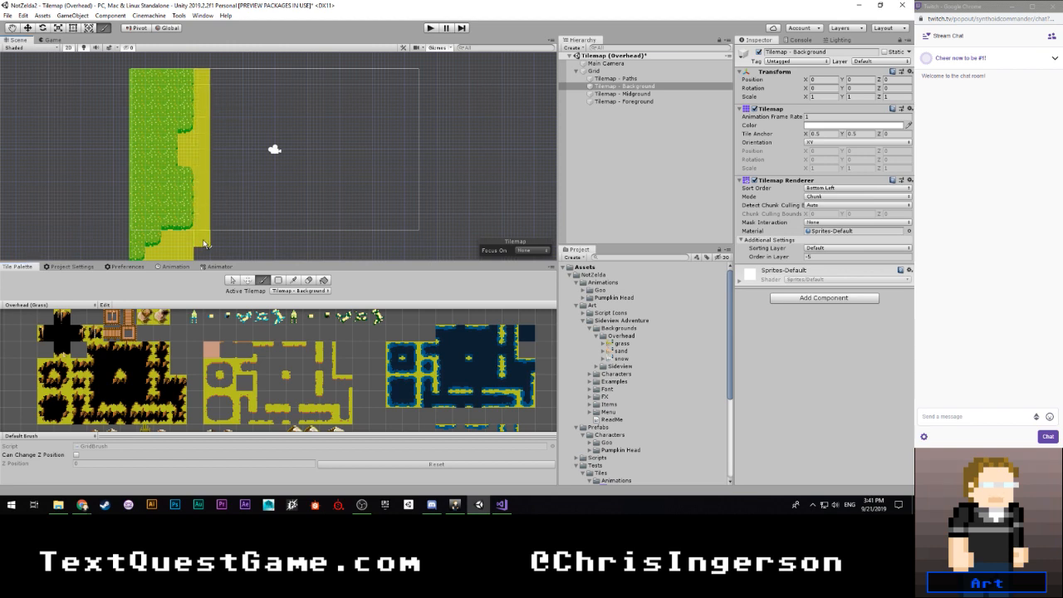
pyautogui.moveTo(205, 243); pyautogui.dragTo(202, 173, button='middle')
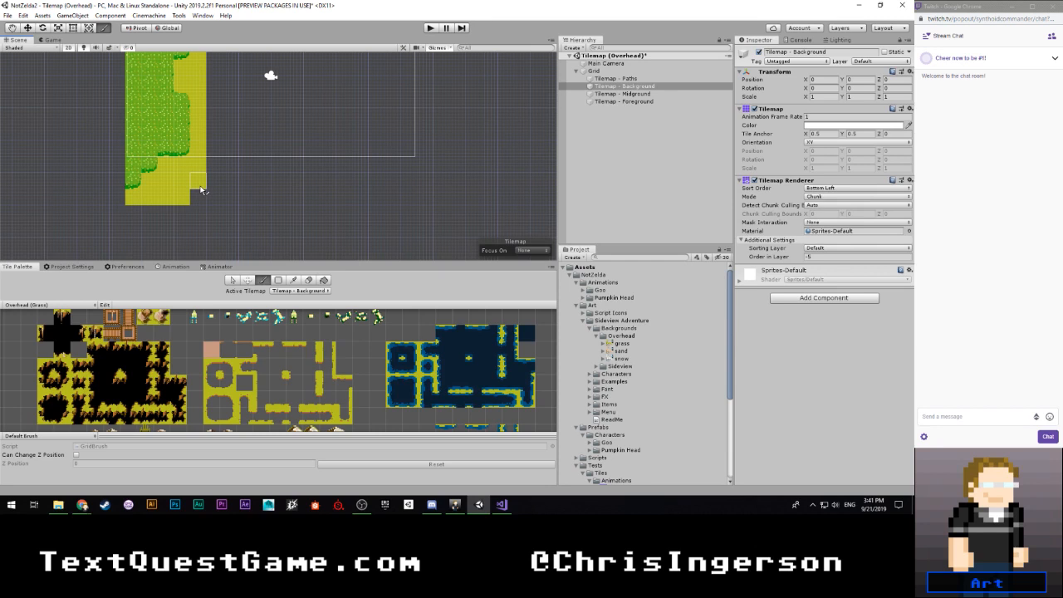
# - Paint the vertical path tile with grass edges down the column beside the plain yellow ground, starting at the map's top edge
pyautogui.moveTo(222, 111); pyautogui.dragTo(166, 212, button='middle')
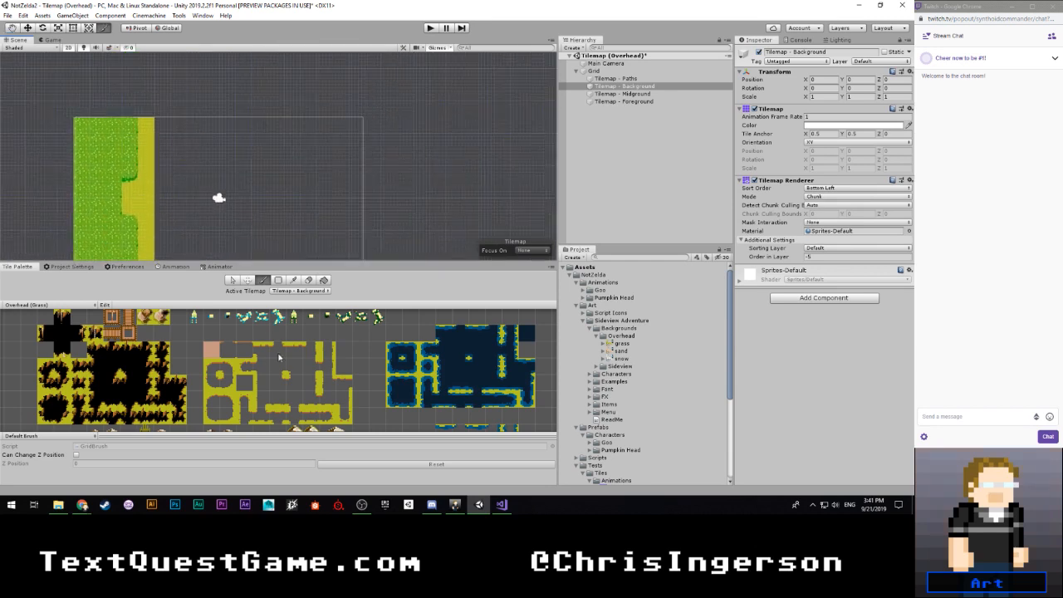
pyautogui.click(328, 355)
pyautogui.moveTo(167, 124); pyautogui.dragTo(168, 254)
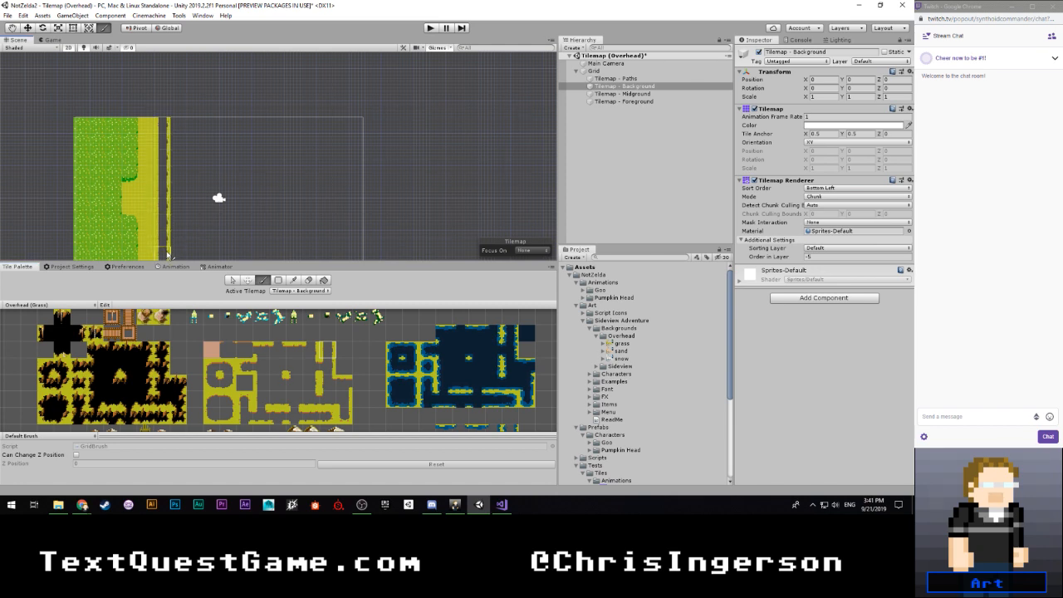
pyautogui.moveTo(171, 249); pyautogui.dragTo(171, 141, button='middle')
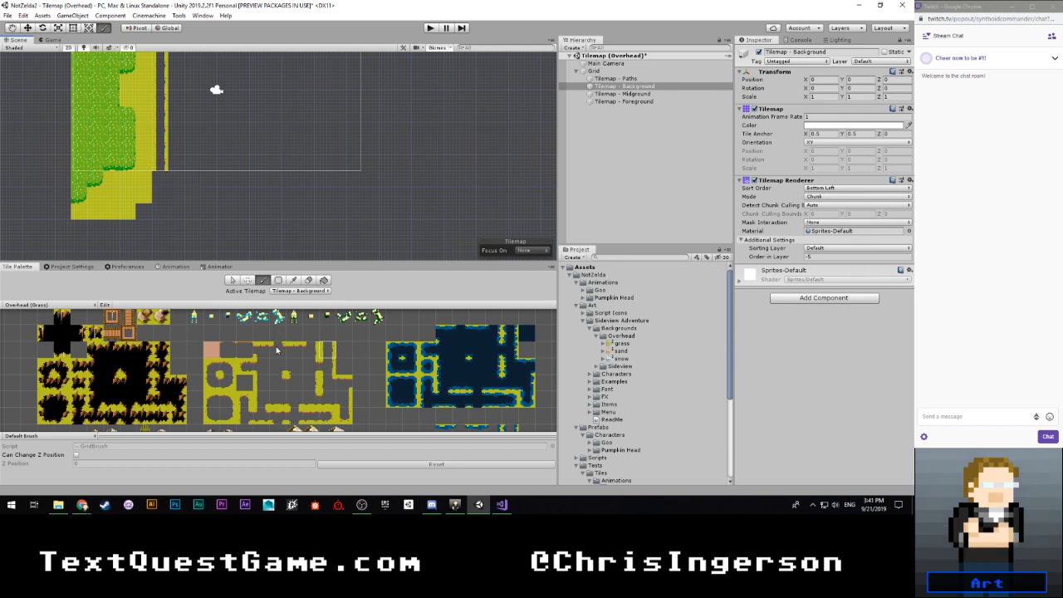
# - Look through the grass palette's path tiles and check the path's route on the asset pack's example map
pyautogui.moveTo(299, 402)
pyautogui.mouseDown(button='middle')
pyautogui.moveTo(304, 372)
pyautogui.moveTo(303, 387)
pyautogui.mouseUp(button='middle')
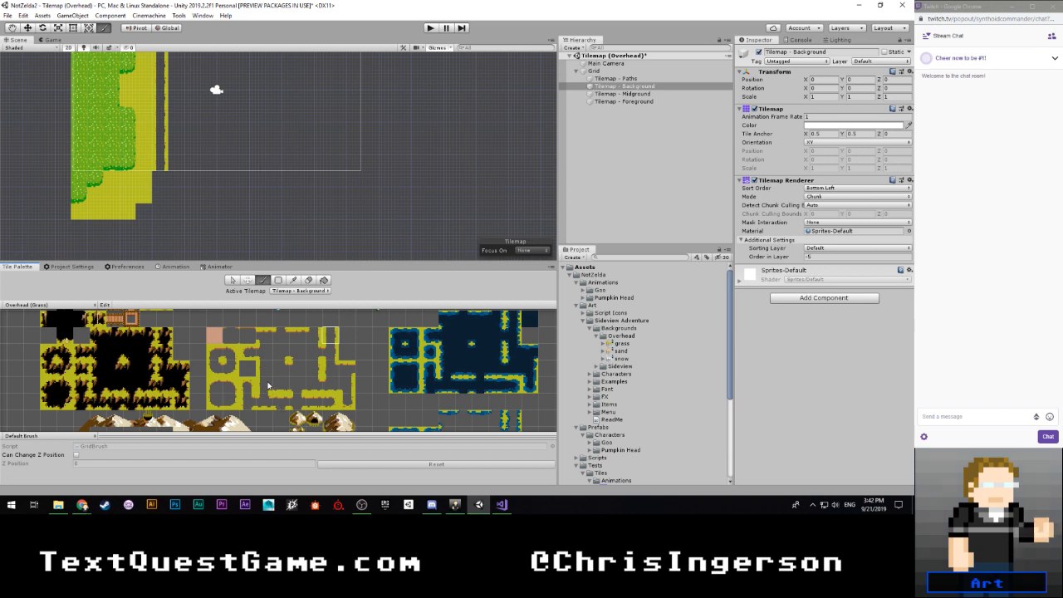
pyautogui.scroll(-5, 282, 378)
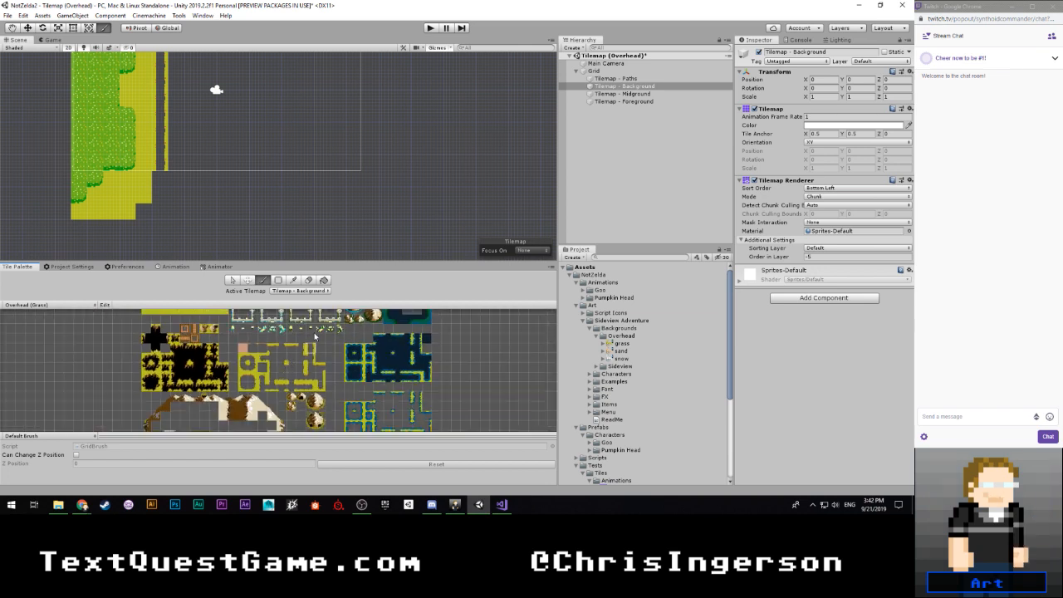
pyautogui.moveTo(317, 403); pyautogui.dragTo(259, 411, button='middle')
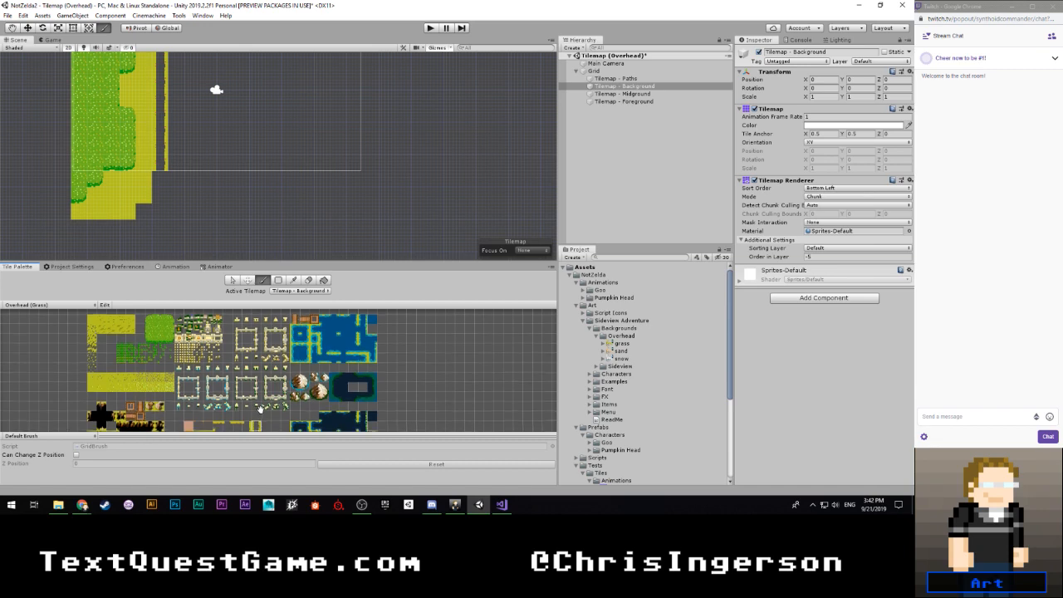
pyautogui.scroll(4, 259, 412)
pyautogui.scroll(2, 263, 408)
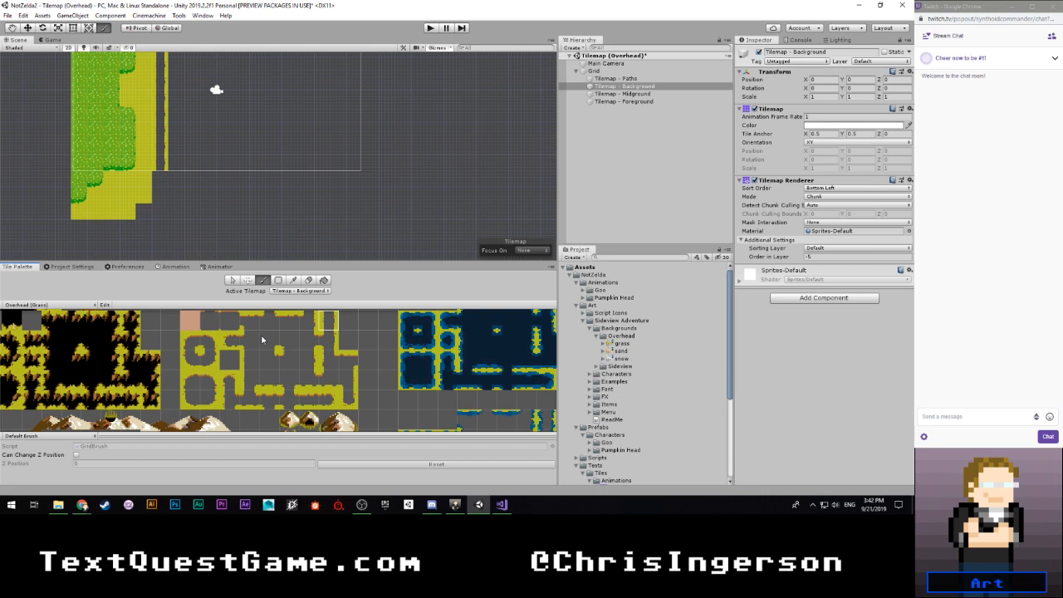
pyautogui.moveTo(262, 341)
pyautogui.mouseDown(button='middle')
pyautogui.moveTo(261, 370)
pyautogui.moveTo(242, 340)
pyautogui.mouseUp(button='middle')
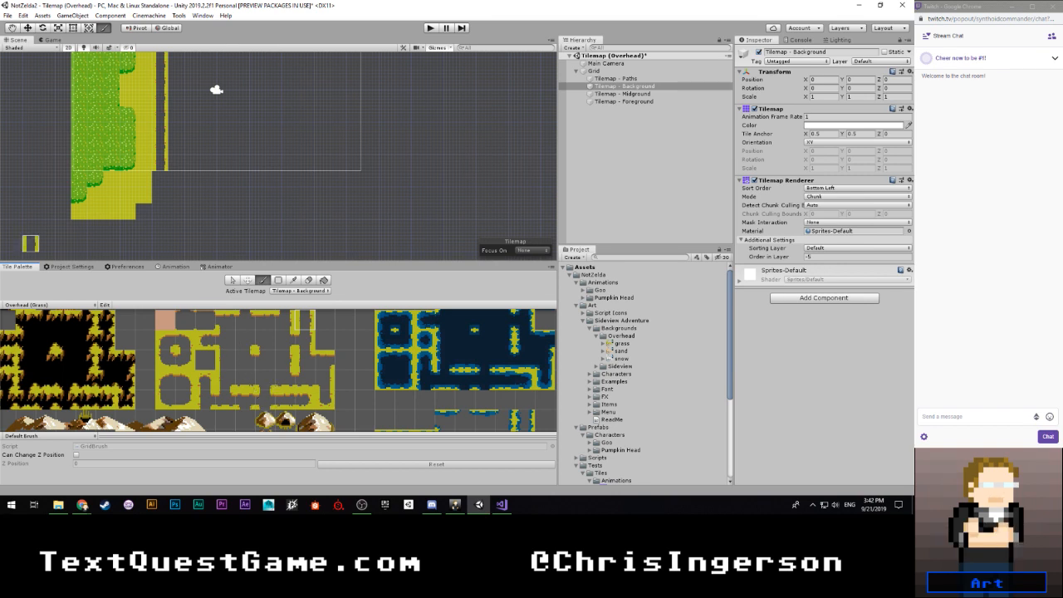
pyautogui.moveTo(0, 17); pyautogui.dragTo(251, 2)
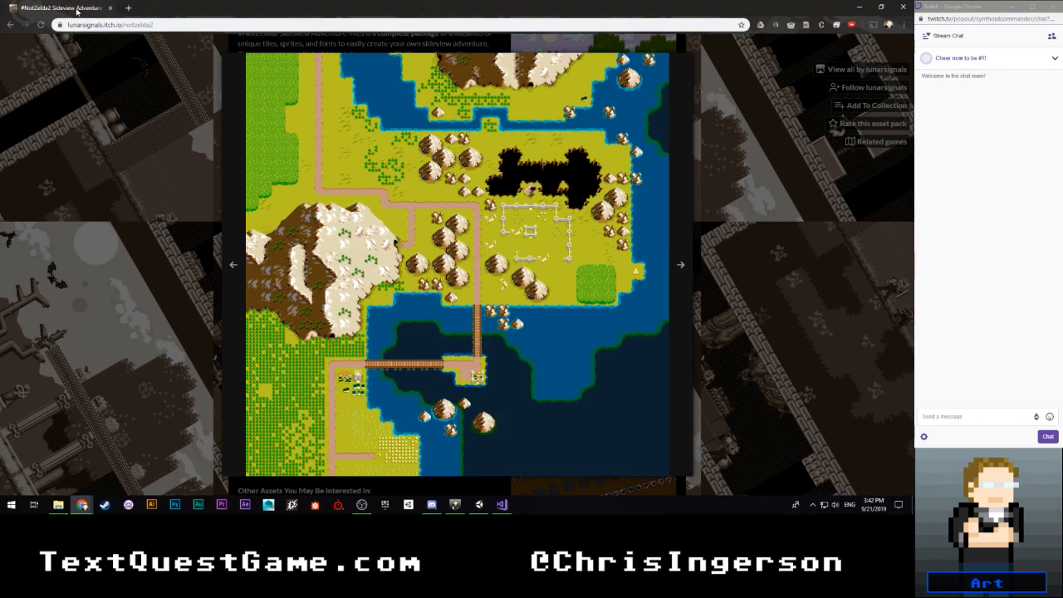
pyautogui.moveTo(75, 11); pyautogui.dragTo(0, 125)
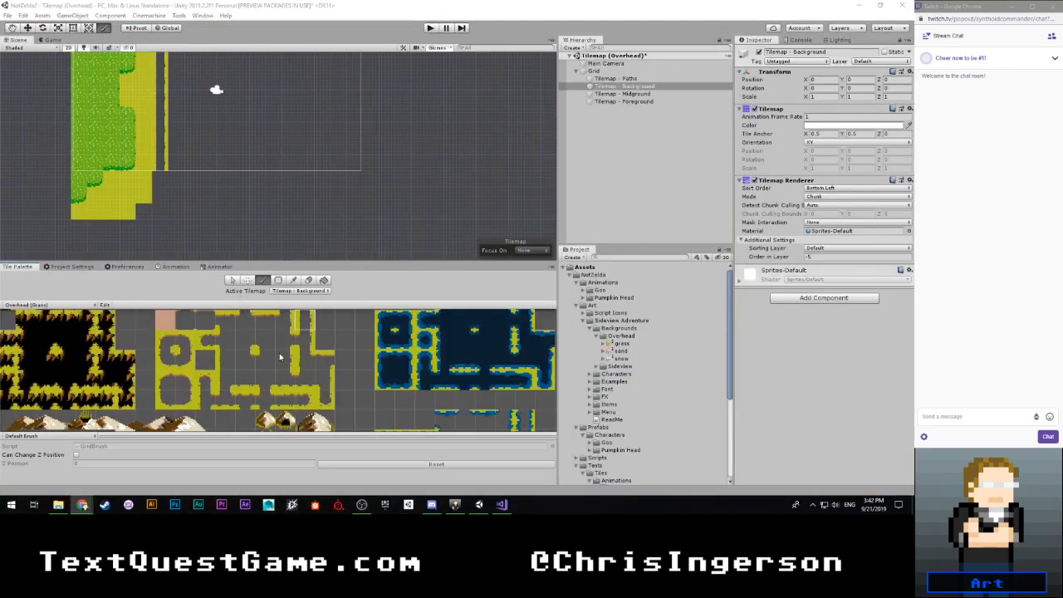
# - Place the lower-left path corner tile directly beneath the vertical path so that it turns right
pyautogui.scroll(2, 236, 394)
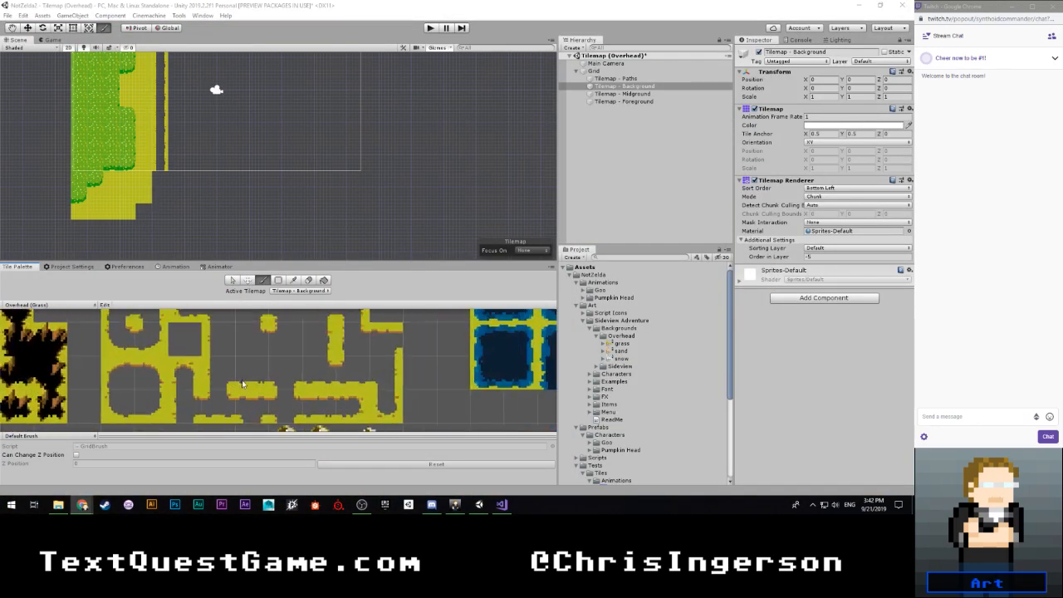
pyautogui.scroll(-3, 239, 388)
pyautogui.moveTo(249, 362); pyautogui.dragTo(210, 404, button='middle')
pyautogui.moveTo(306, 373); pyautogui.dragTo(313, 334, button='middle')
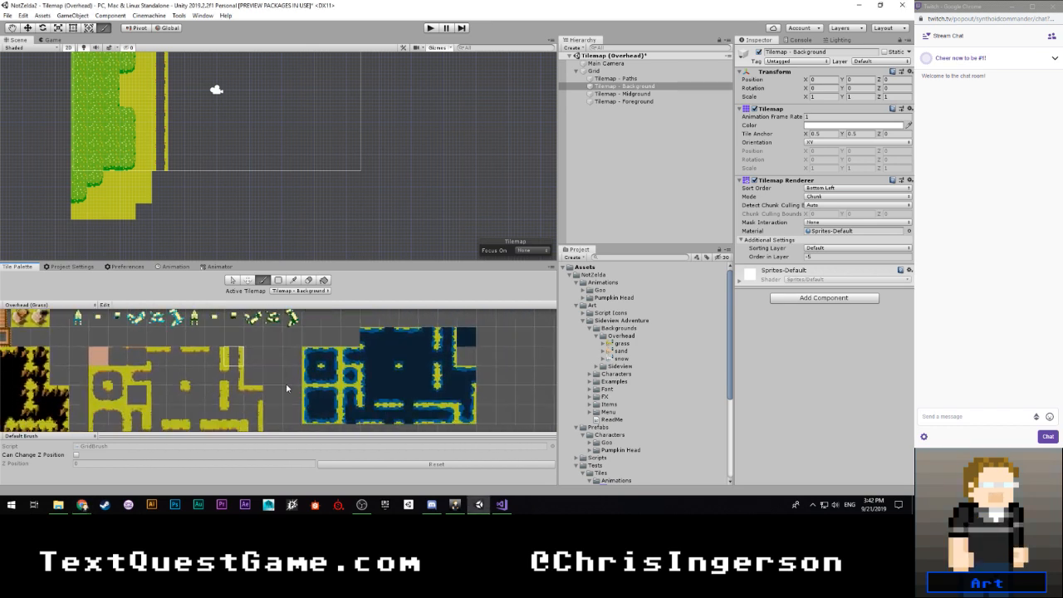
pyautogui.scroll(2, 286, 383)
pyautogui.moveTo(289, 386); pyautogui.dragTo(300, 362, button='middle')
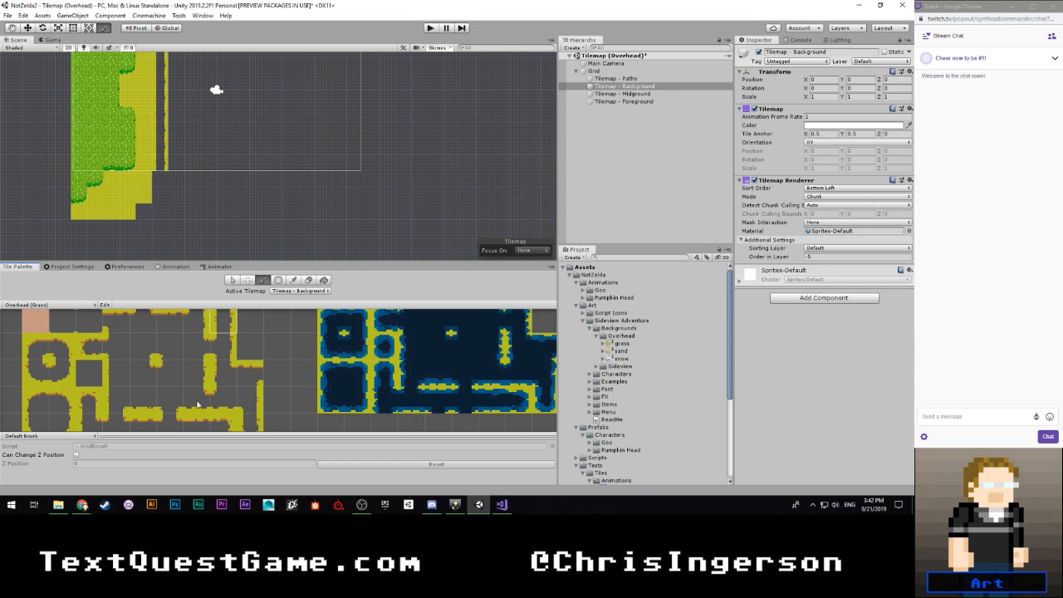
pyautogui.click(39, 376)
pyautogui.scroll(2, 170, 179)
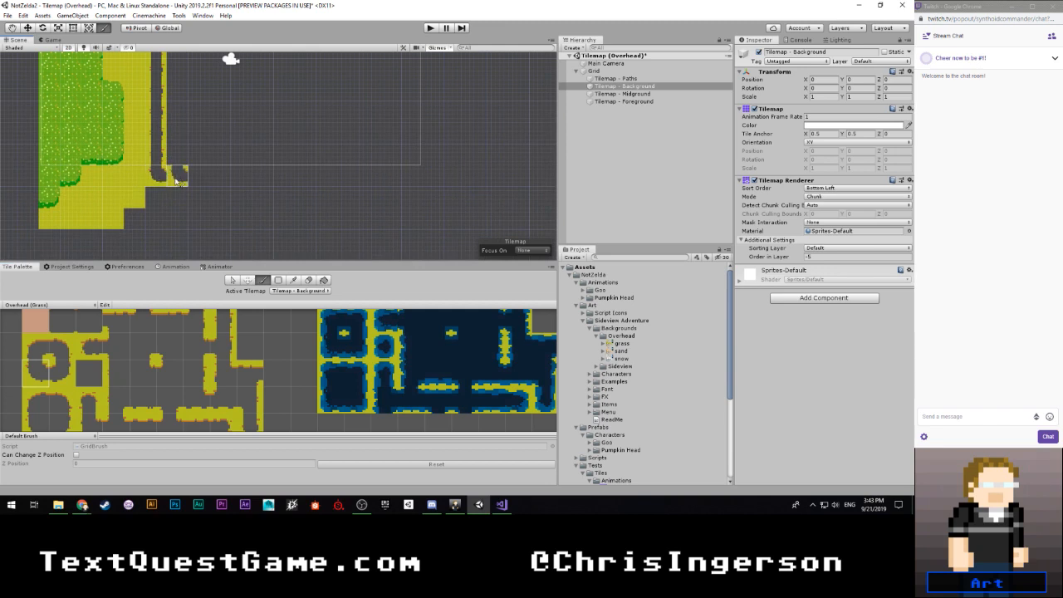
pyautogui.scroll(-2, 97, 344)
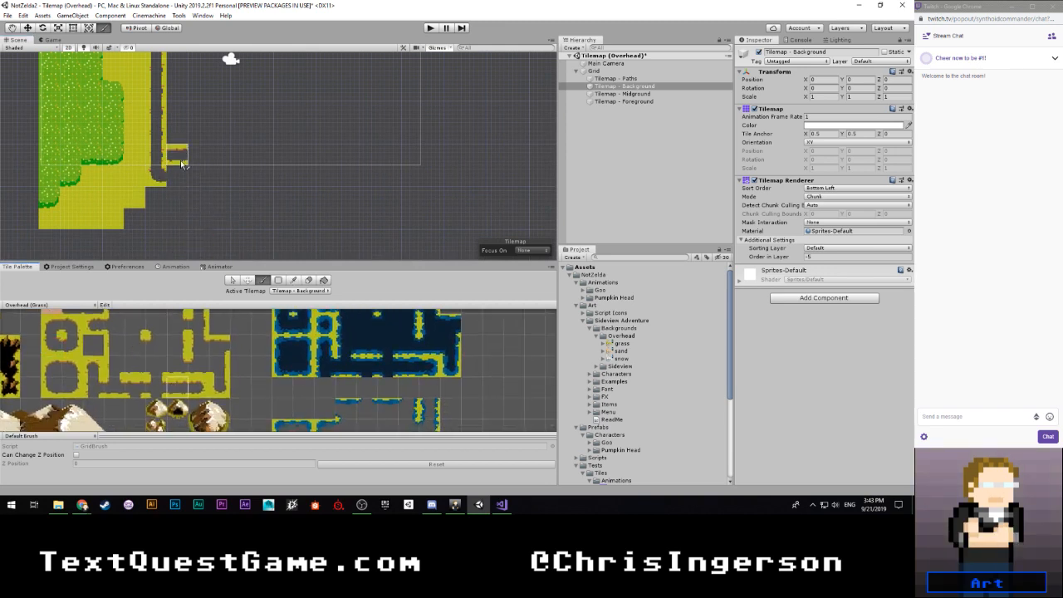
pyautogui.scroll(3, 183, 164)
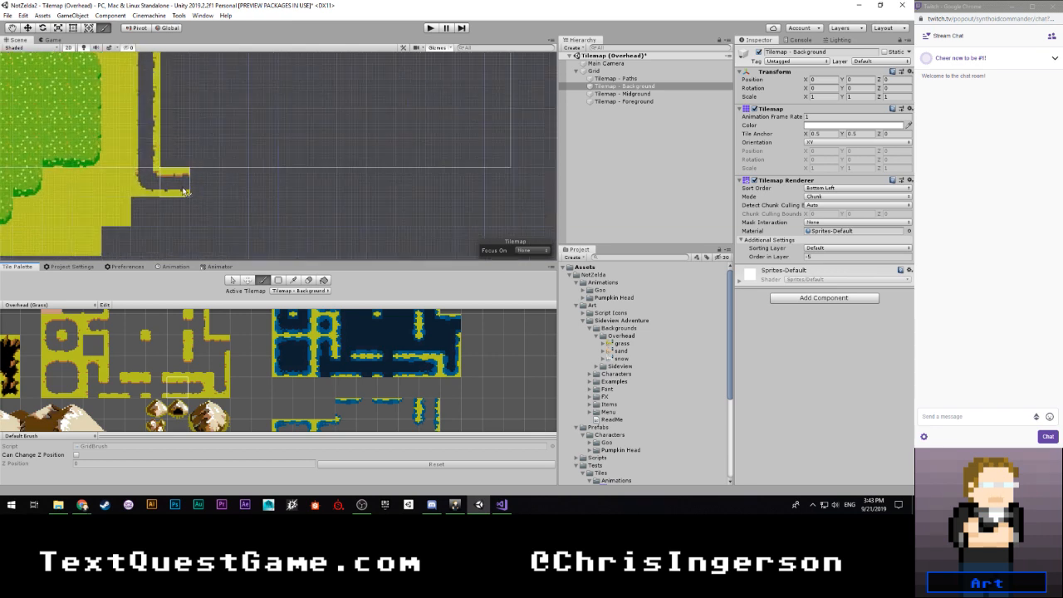
# - Paint a column of plain yellow ground along the path's right side, from the map's top edge to just above the corner
pyautogui.scroll(-4, 184, 192)
pyautogui.scroll(2, 196, 174)
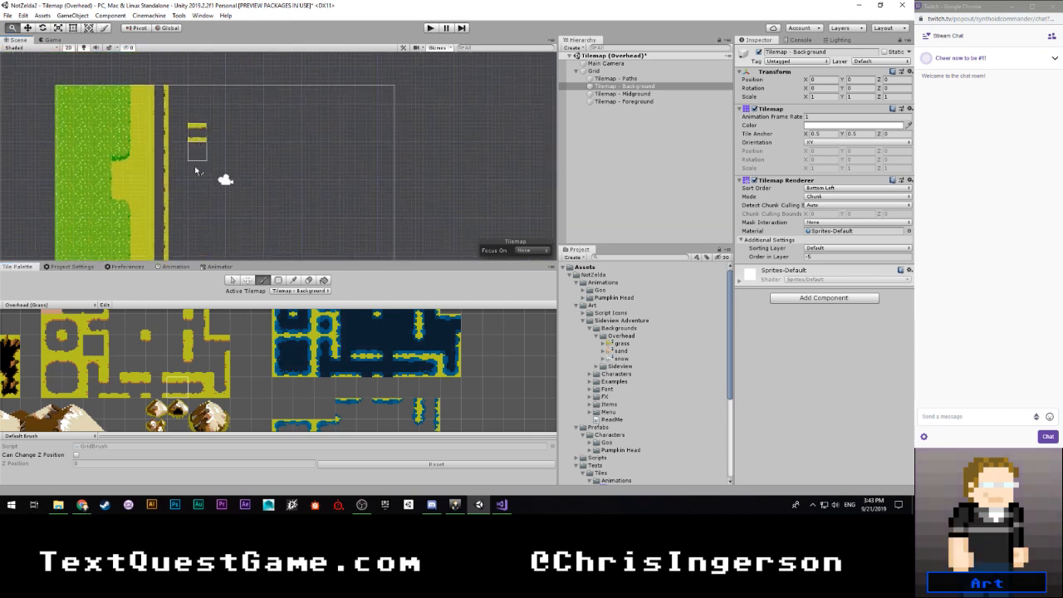
pyautogui.scroll(2, 196, 188)
pyautogui.scroll(-3, 200, 366)
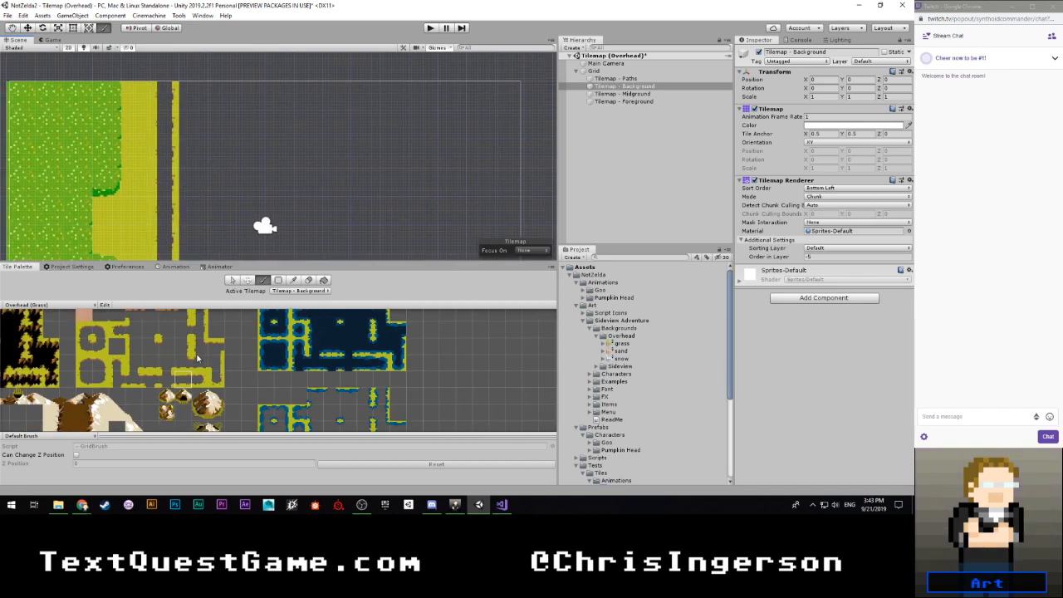
pyautogui.scroll(5, 199, 366)
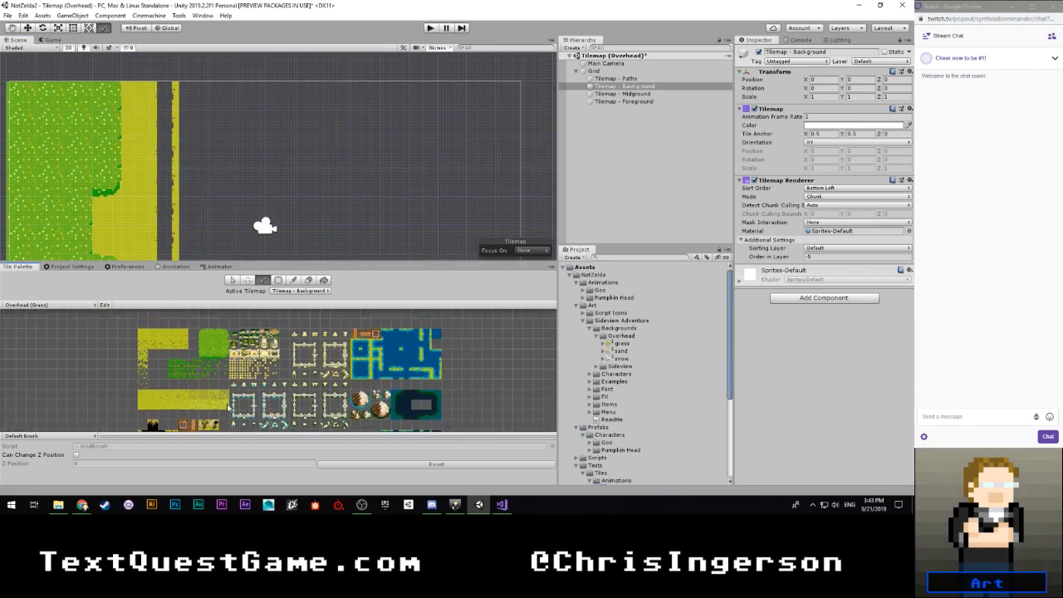
pyautogui.scroll(1, 175, 370)
pyautogui.moveTo(131, 338); pyautogui.dragTo(160, 375, button='middle')
pyautogui.click(142, 345)
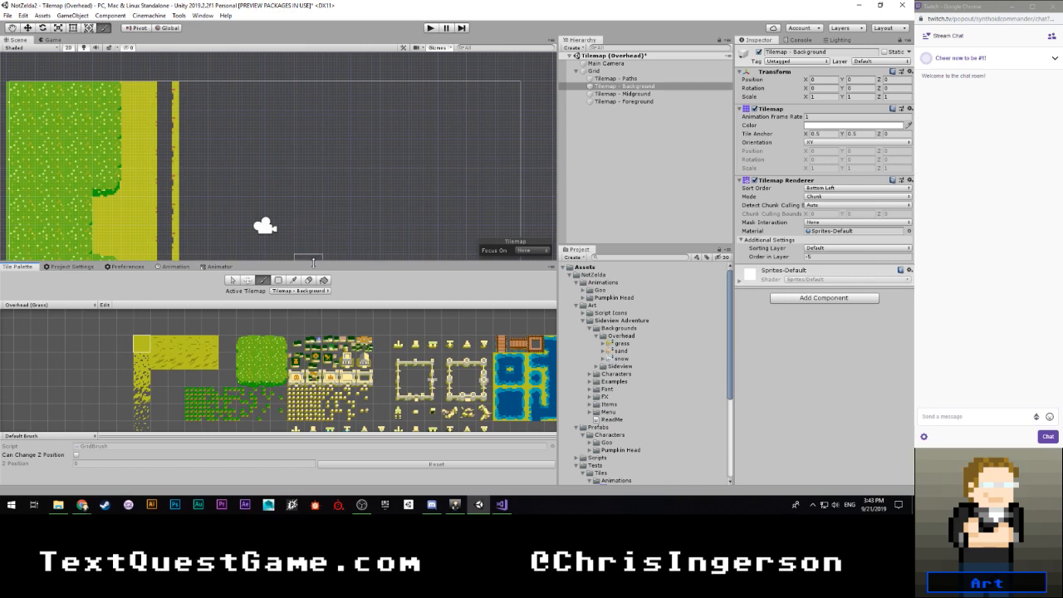
pyautogui.scroll(-5, 231, 207)
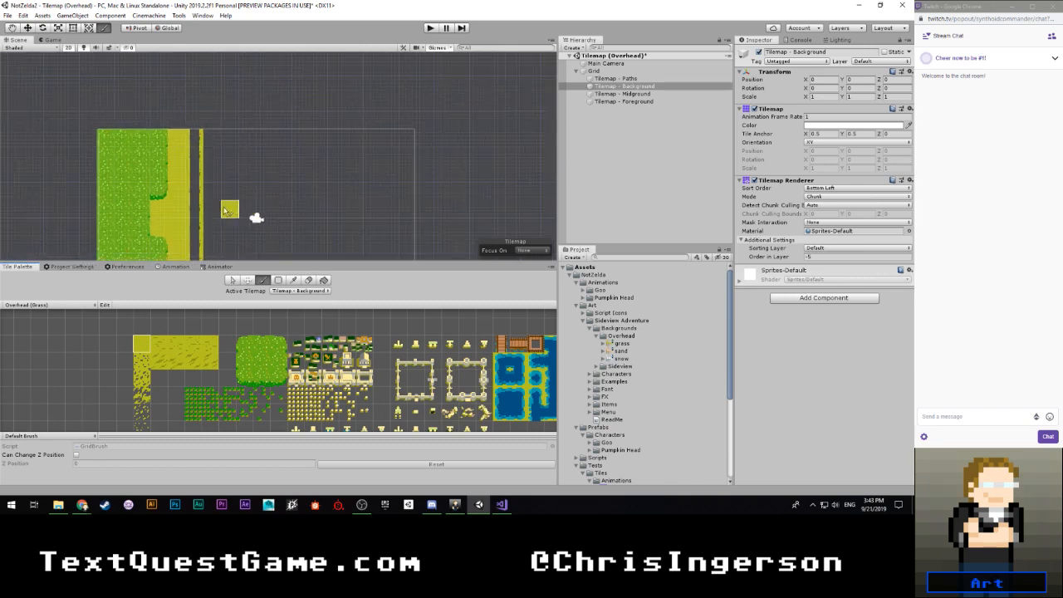
pyautogui.scroll(-2, 231, 167)
pyautogui.moveTo(255, 170); pyautogui.dragTo(197, 160, button='middle')
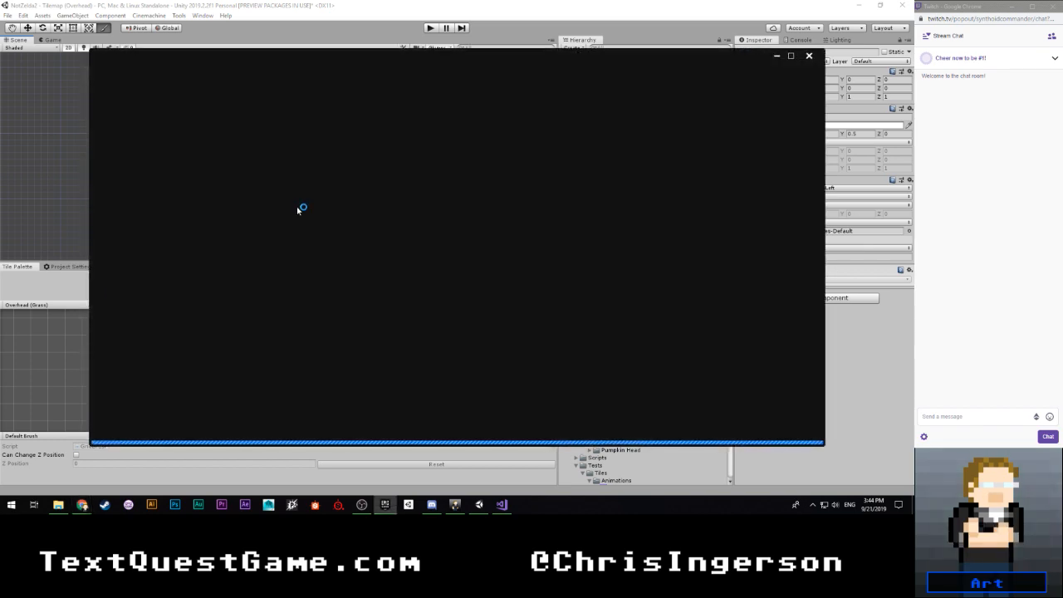
pyautogui.click(806, 59)
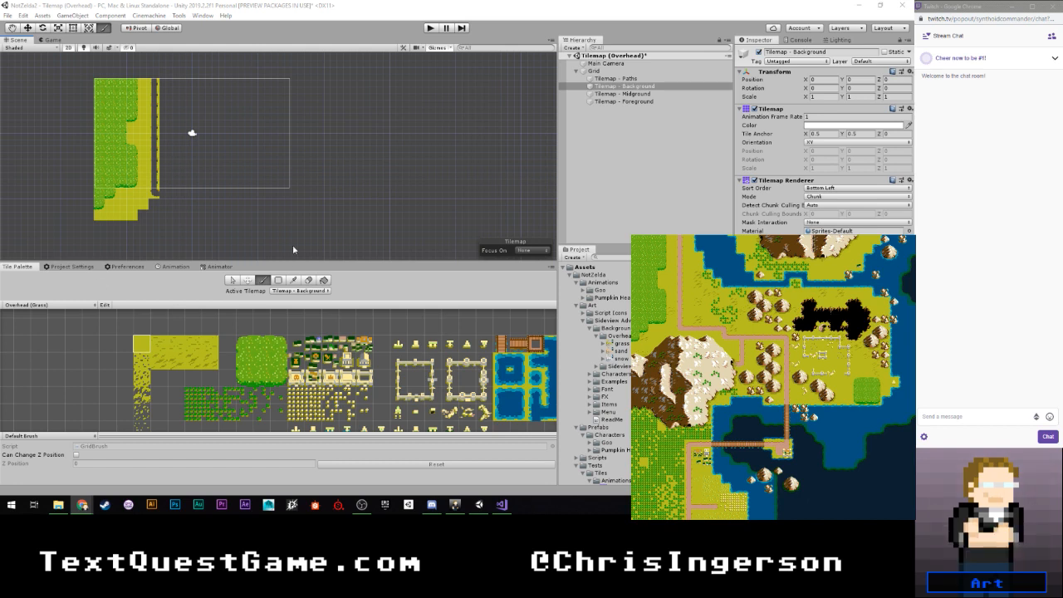
pyautogui.scroll(4, 173, 123)
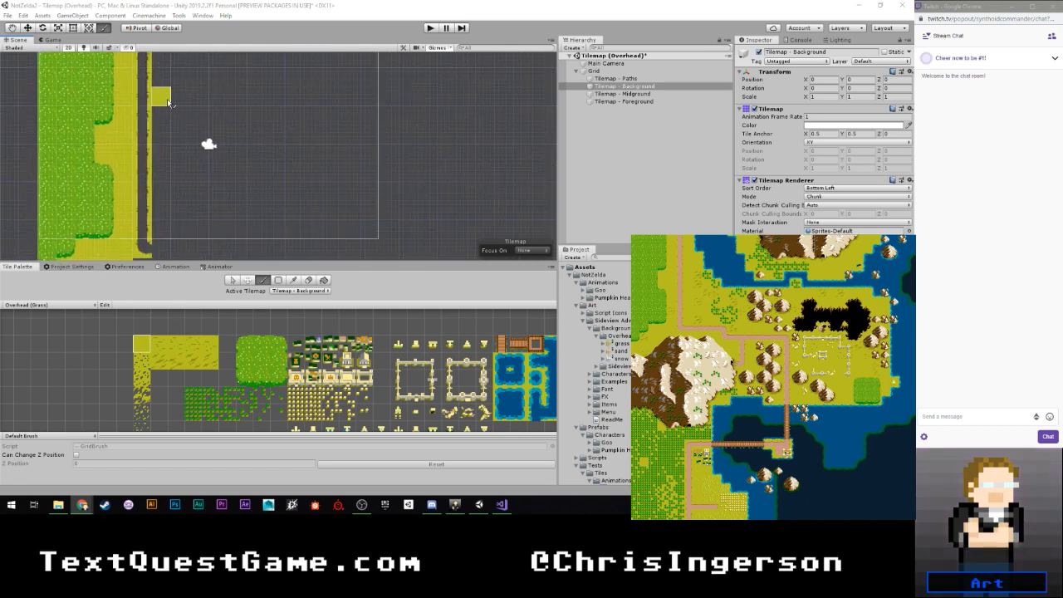
pyautogui.moveTo(198, 130); pyautogui.dragTo(198, 136, button='middle')
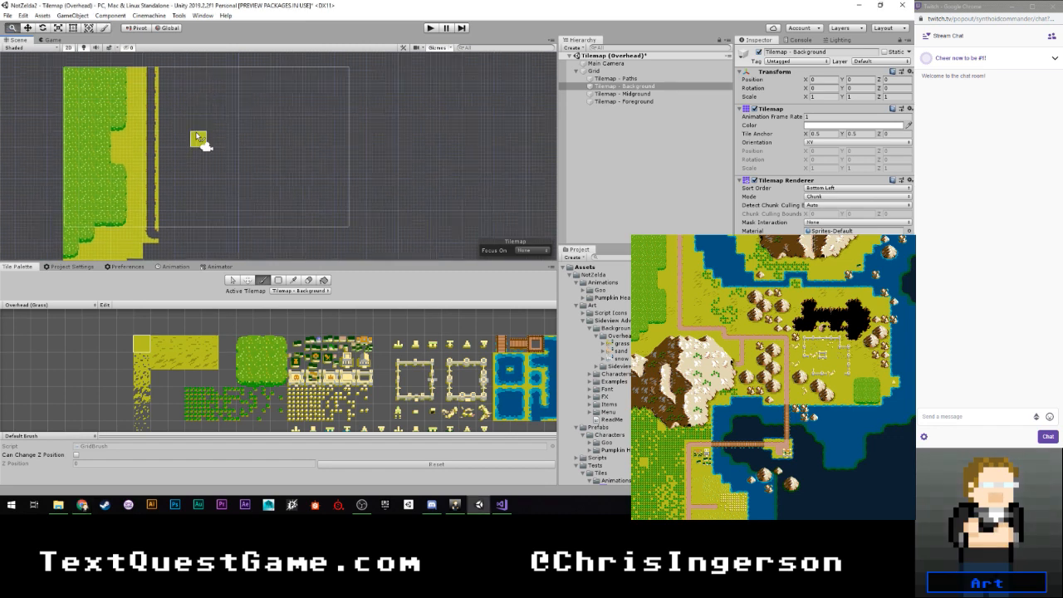
pyautogui.click(166, 77)
pyautogui.moveTo(165, 79); pyautogui.dragTo(165, 219)
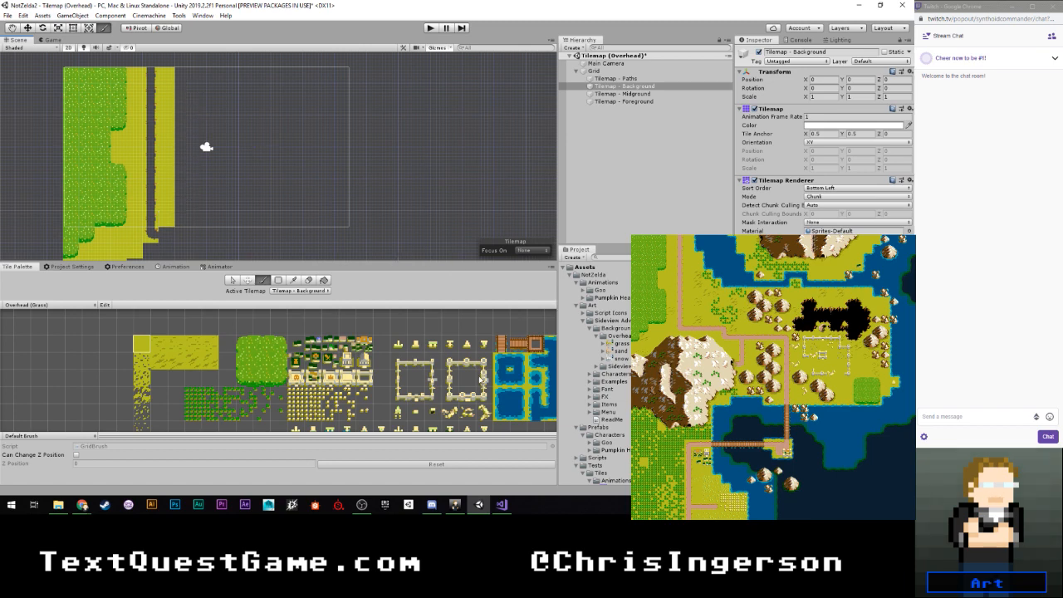
# - Start the water's left shoreline beside the new ground at the map's top edge, with a left-shore tile and a lower-left corner tile beneath it
pyautogui.scroll(1, 481, 382)
pyautogui.moveTo(489, 389); pyautogui.dragTo(336, 322, button='middle')
pyautogui.scroll(-2, 380, 354)
pyautogui.moveTo(393, 372); pyautogui.dragTo(351, 370, button='middle')
pyautogui.scroll(-3, 352, 371)
pyautogui.moveTo(342, 312); pyautogui.dragTo(309, 339, button='middle')
pyautogui.scroll(2, 348, 345)
pyautogui.scroll(2, 359, 389)
pyautogui.scroll(2, 322, 372)
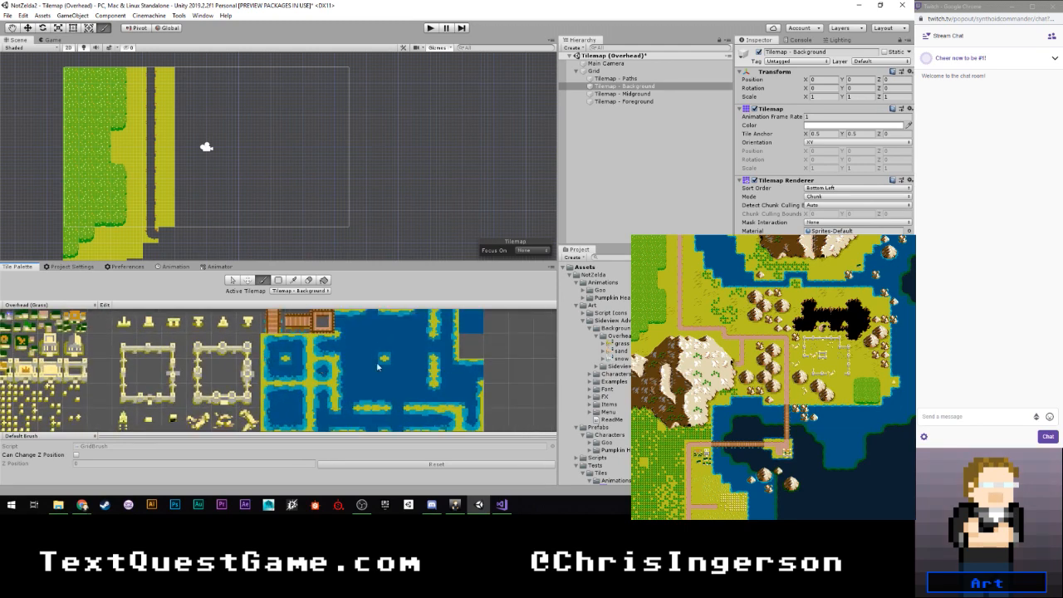
pyautogui.scroll(-1, 378, 366)
pyautogui.moveTo(353, 372); pyautogui.dragTo(336, 358, button='middle')
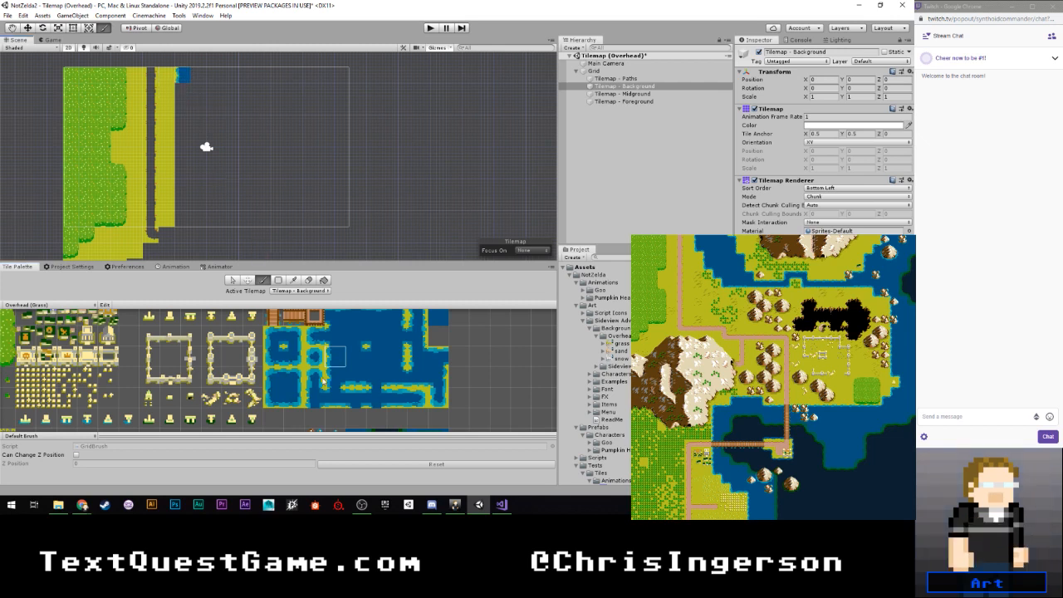
pyautogui.click(274, 398)
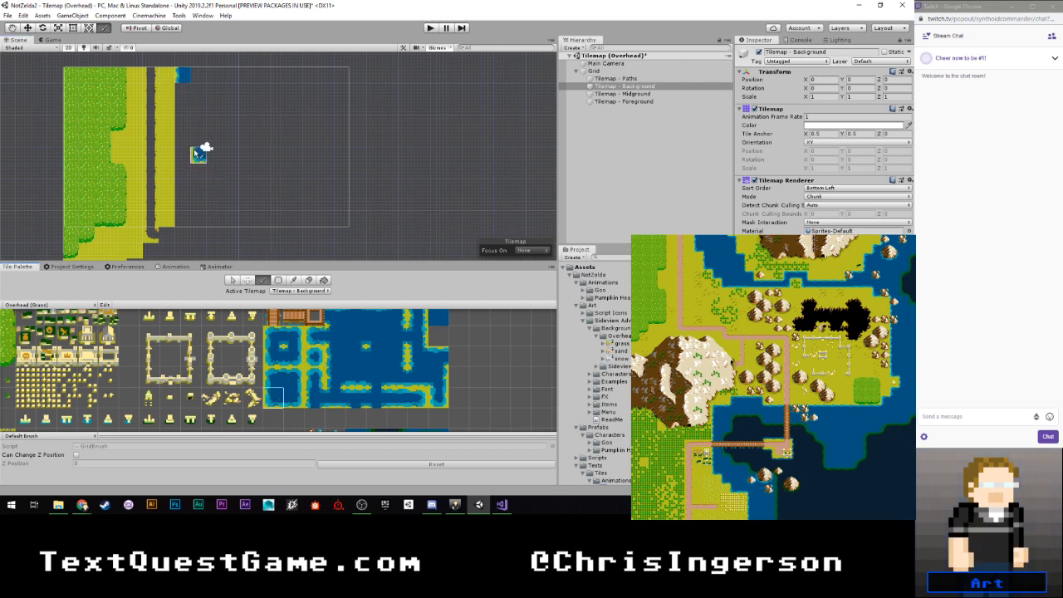
pyautogui.click(182, 94)
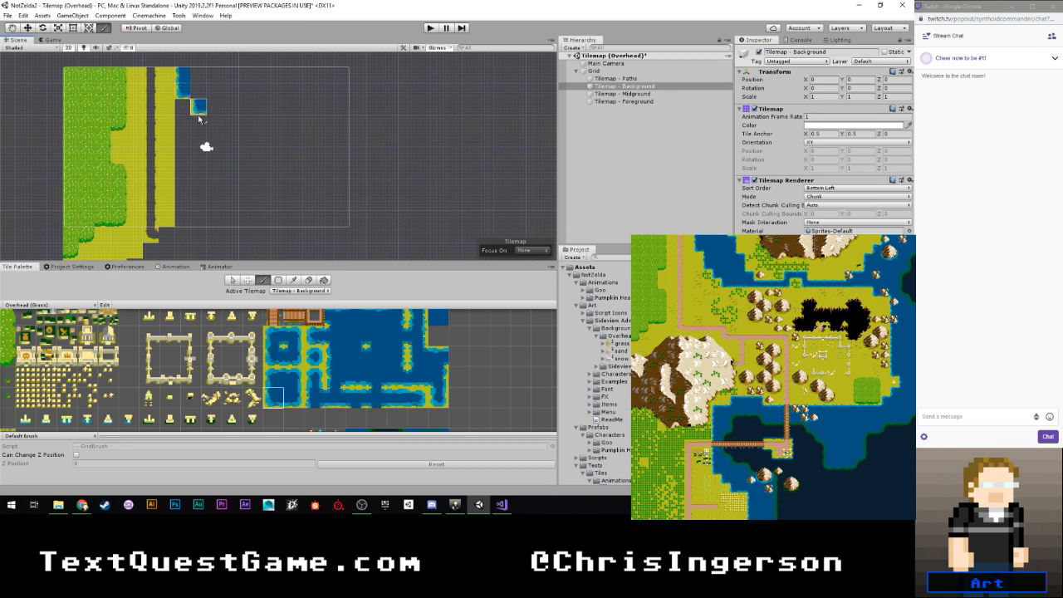
# - Extend the shoreline with three lower-left water corner tiles stepping diagonally down to the right, and a left-shore tile above the first
pyautogui.click(199, 125)
pyautogui.click(215, 141)
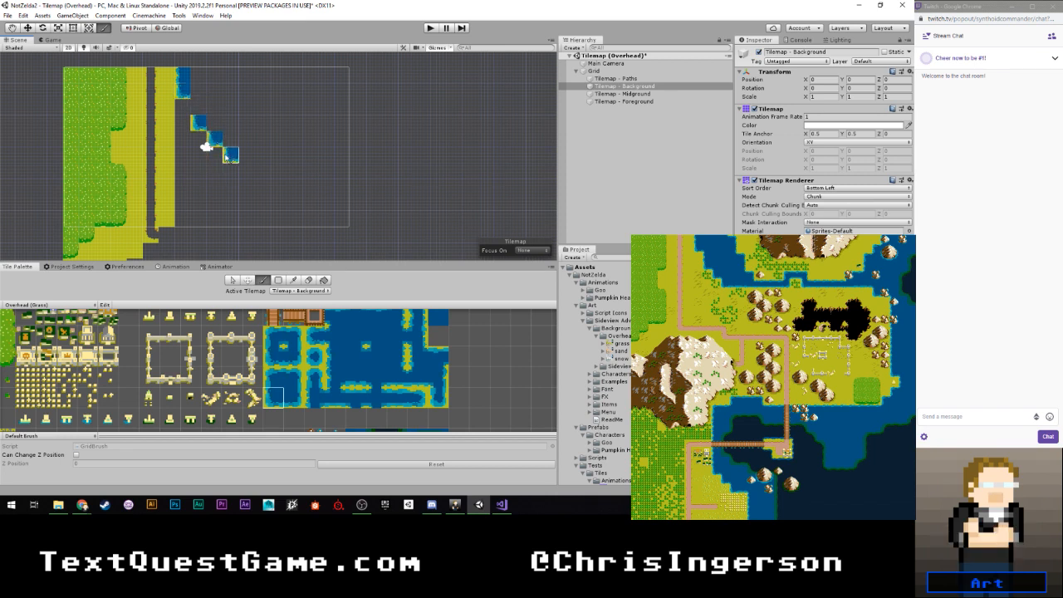
pyautogui.click(233, 158)
pyautogui.click(335, 360)
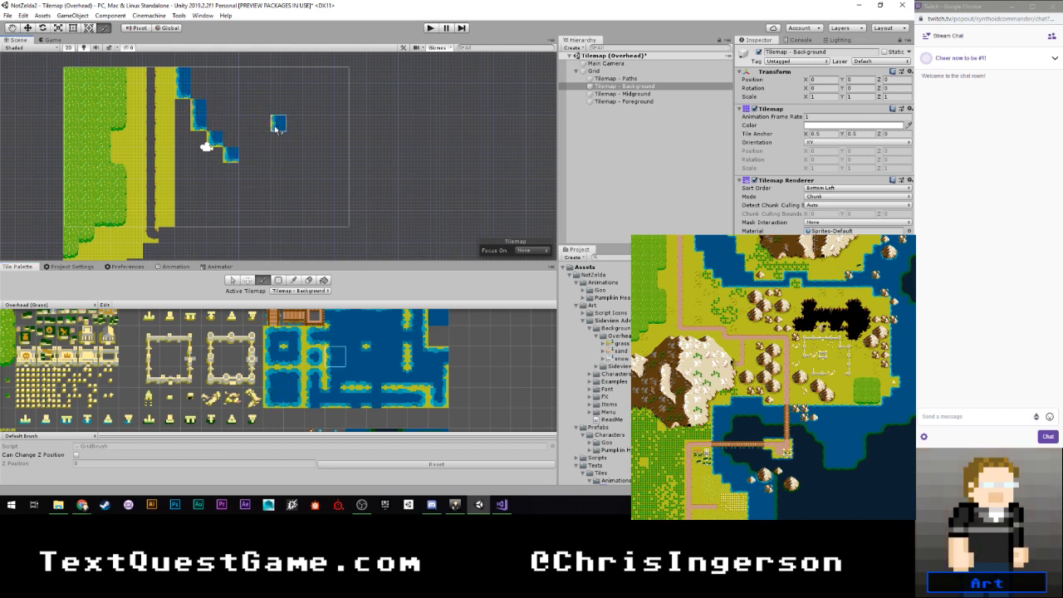
# - Place inner-corner water tiles with land at their lower left in the notches of the stepped left shoreline
pyautogui.click(377, 336)
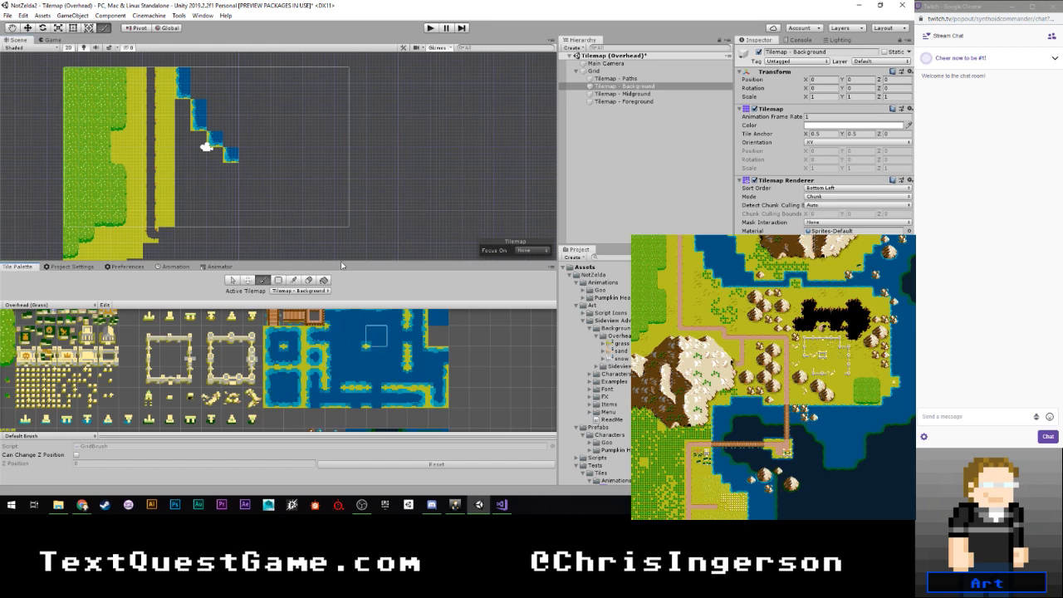
pyautogui.click(251, 157)
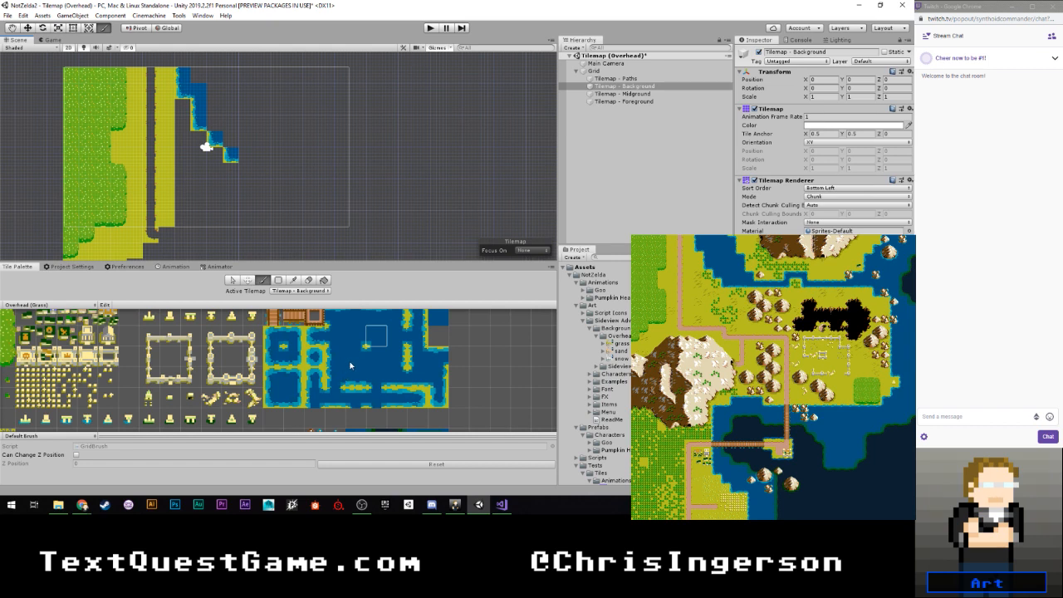
pyautogui.click(355, 336)
pyautogui.moveTo(413, 337); pyautogui.dragTo(411, 366, button='middle')
pyautogui.click(435, 345)
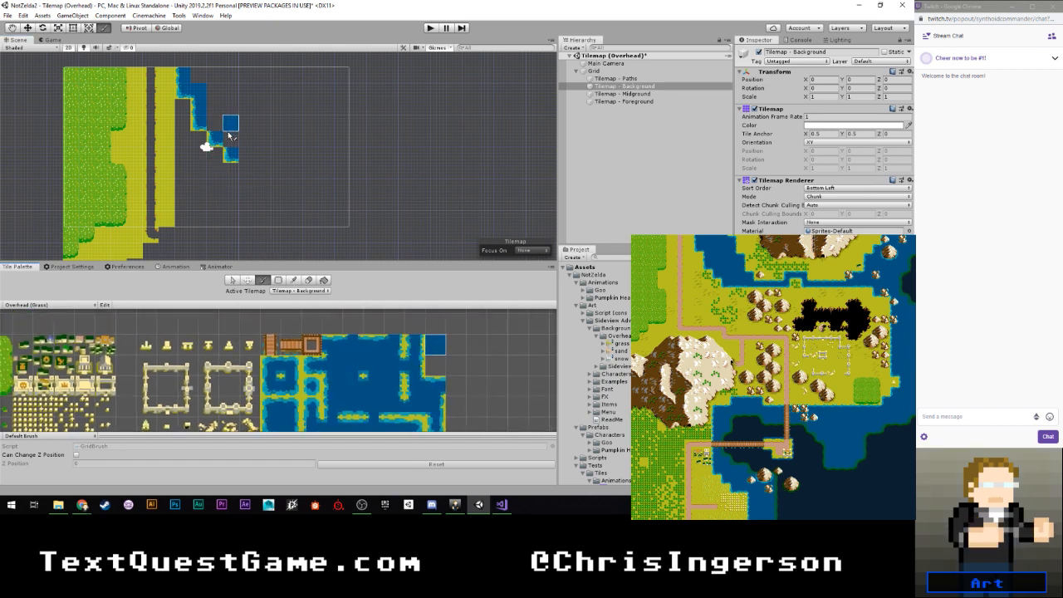
pyautogui.click(371, 366)
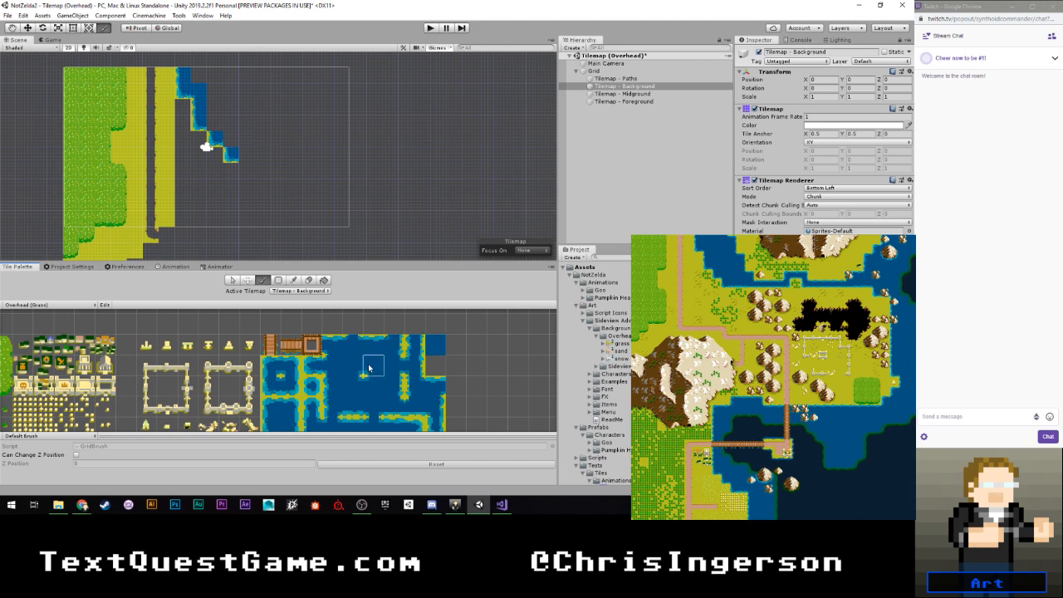
pyautogui.click(231, 138)
pyautogui.click(219, 125)
# - Fill the area right of the stepped left shoreline with plain water, up toward the map's top edge
pyautogui.click(437, 346)
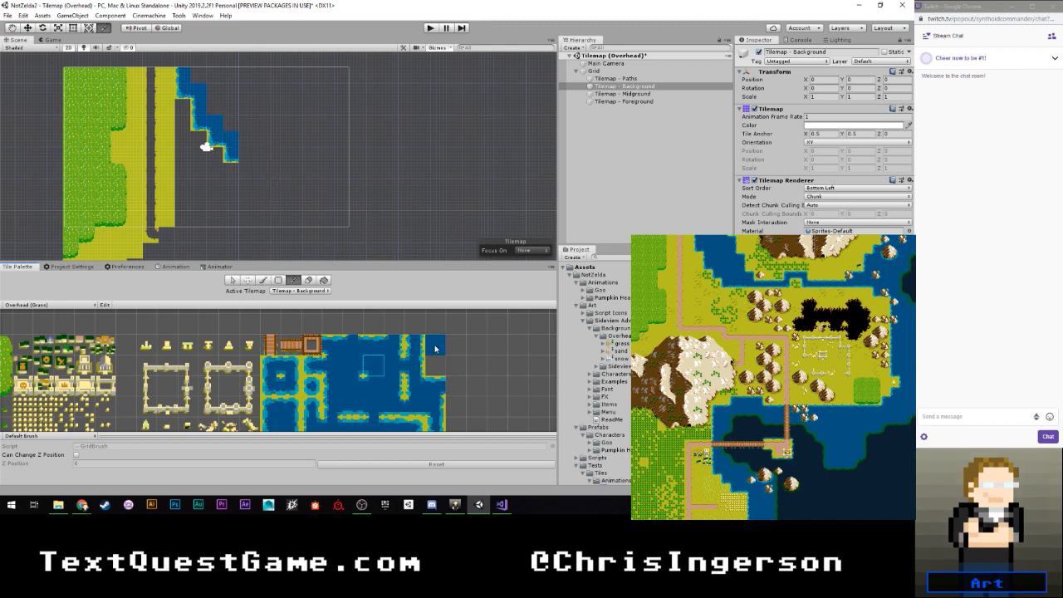
pyautogui.moveTo(230, 124)
pyautogui.mouseDown()
pyautogui.moveTo(224, 87)
pyautogui.moveTo(215, 95)
pyautogui.moveTo(197, 74)
pyautogui.moveTo(213, 75)
pyautogui.mouseUp()
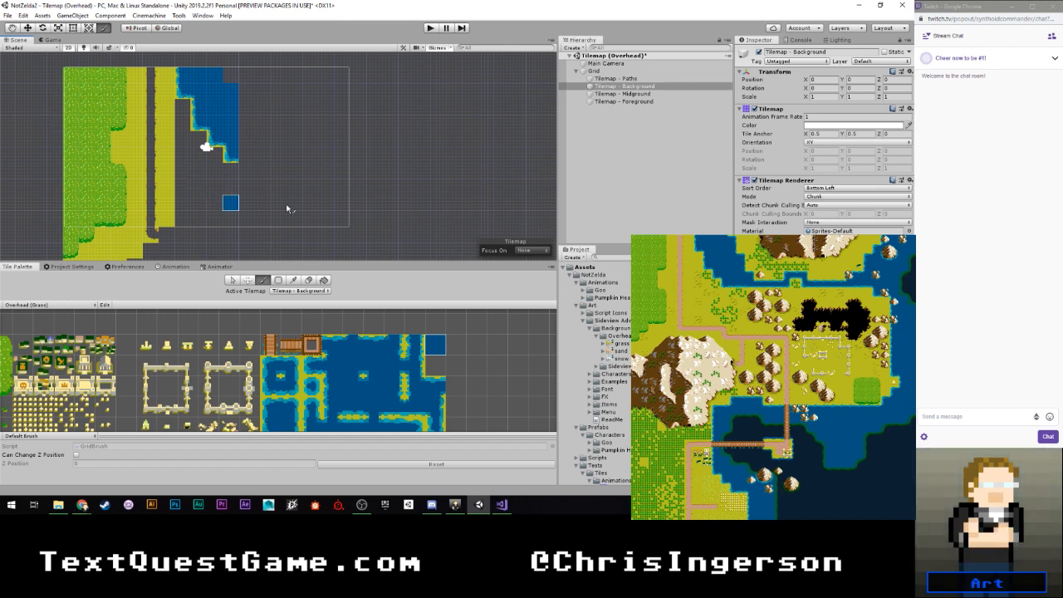
# - Place a top-shore water tile and an upper-right corner tile beside it along the map's top edge
pyautogui.scroll(-1, 397, 363)
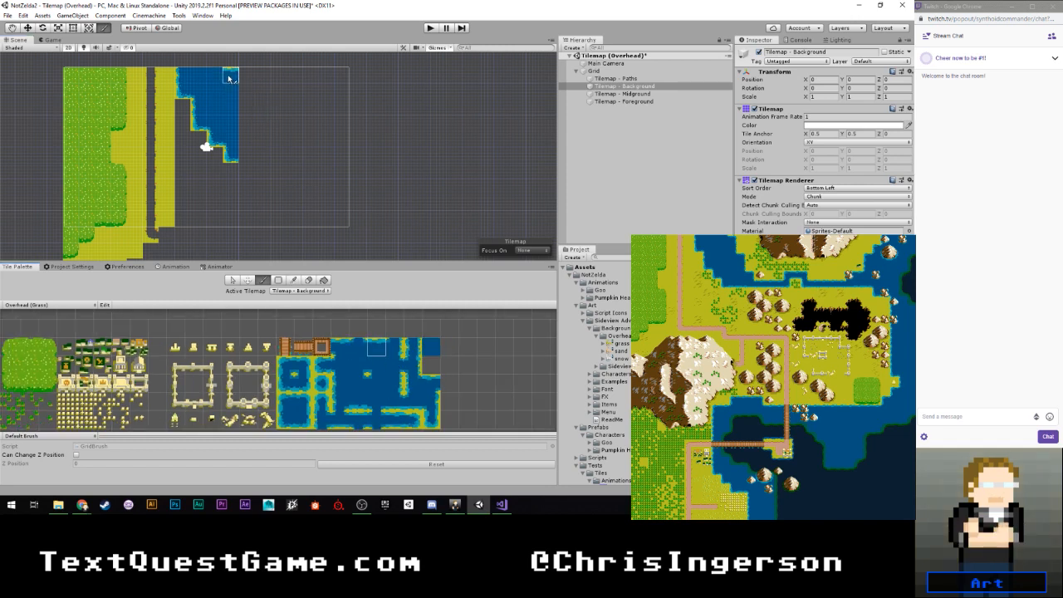
pyautogui.click(357, 384)
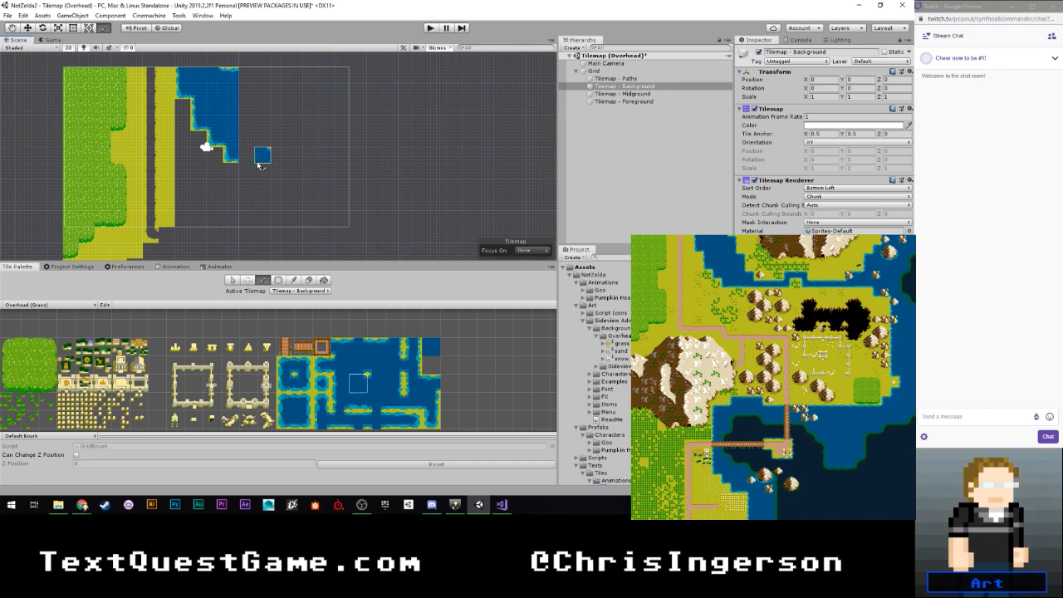
pyautogui.click(323, 384)
pyautogui.click(304, 403)
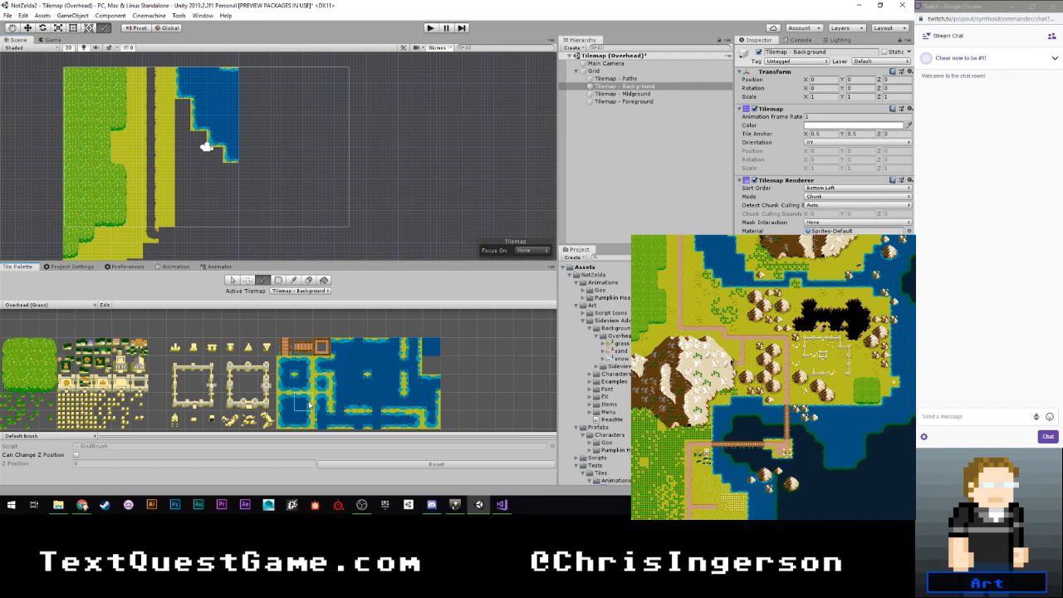
pyautogui.click(248, 76)
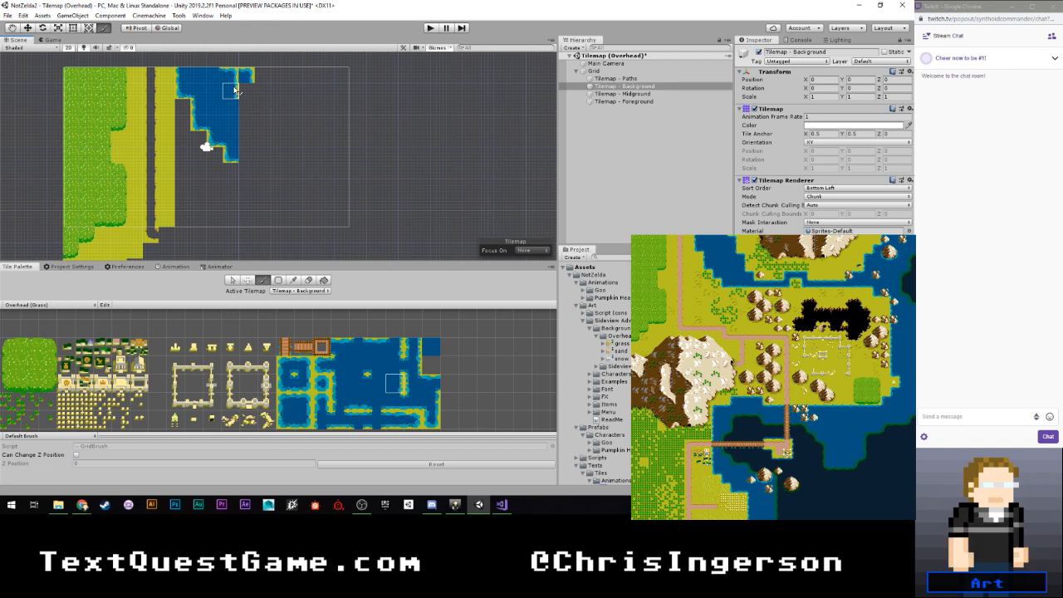
# - Place two more upper-right water corner tiles below the first, stepping down to the right to outline the river's right shore
pyautogui.click(363, 382)
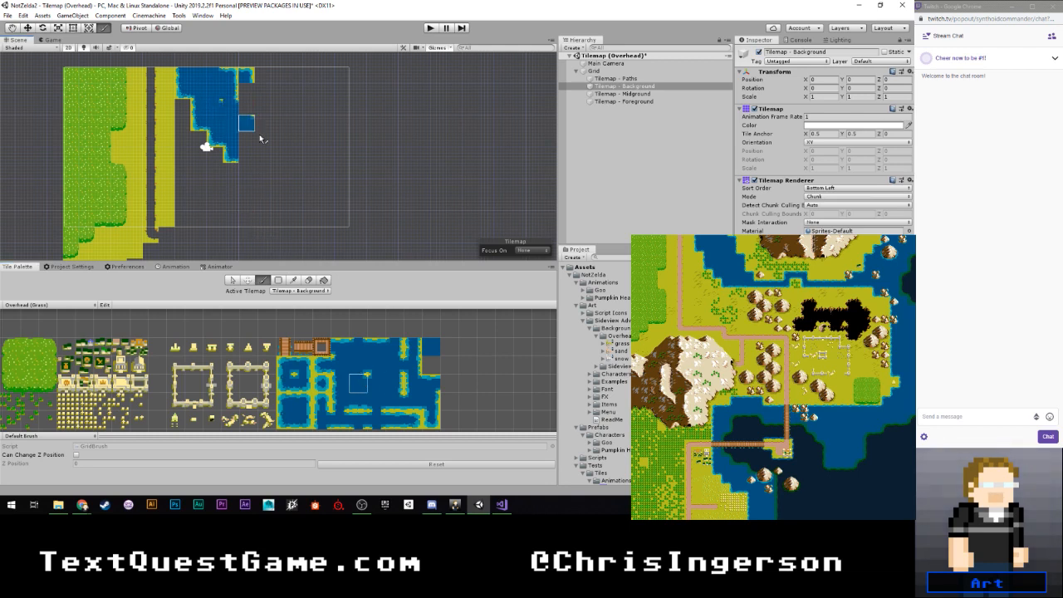
pyautogui.click(431, 349)
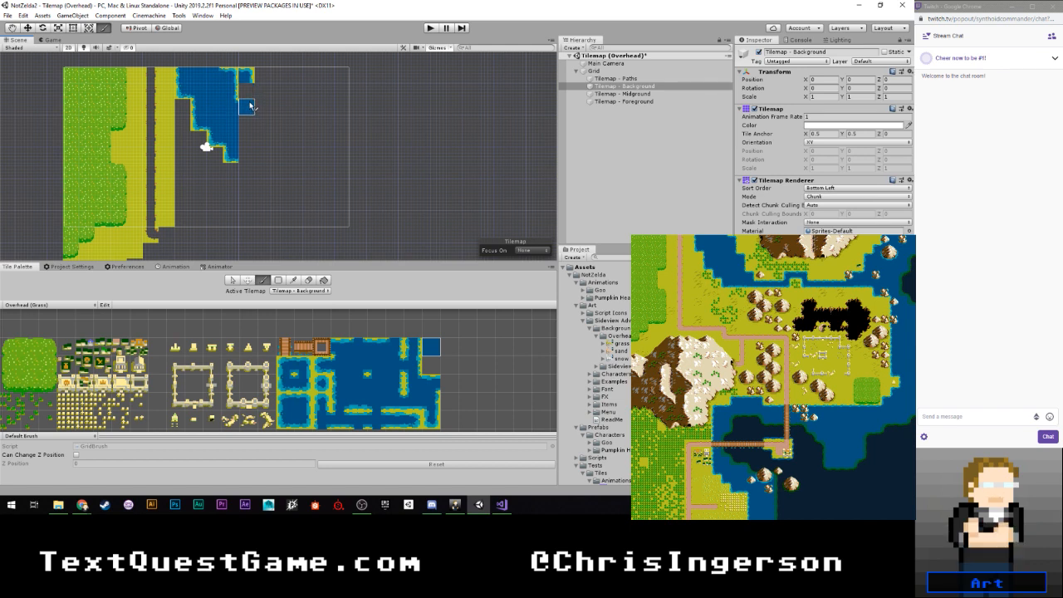
pyautogui.click(358, 383)
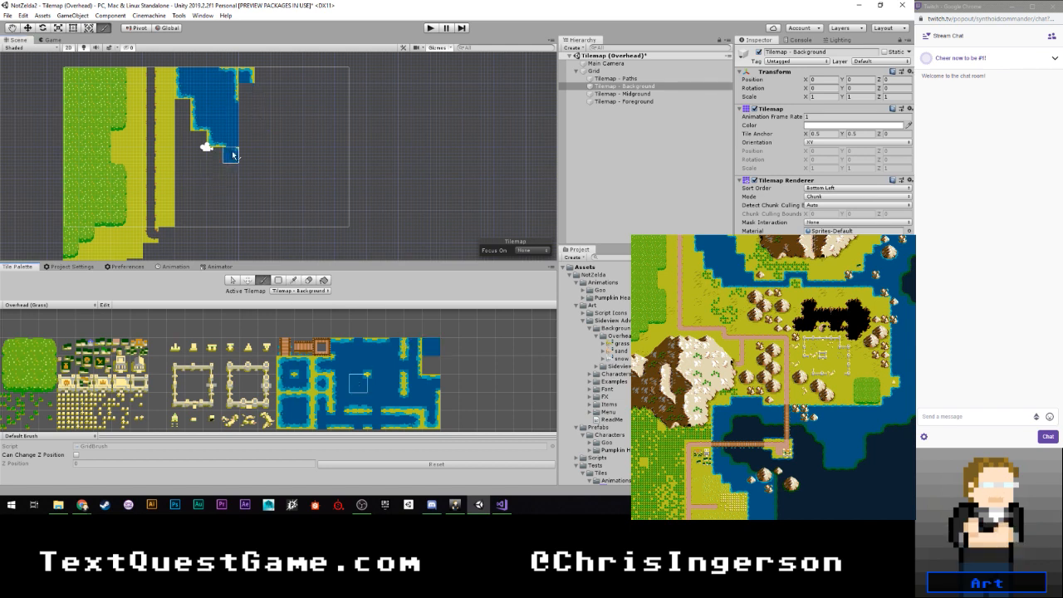
pyautogui.moveTo(234, 156)
pyautogui.mouseDown()
pyautogui.moveTo(232, 108)
pyautogui.moveTo(241, 109)
pyautogui.mouseUp()
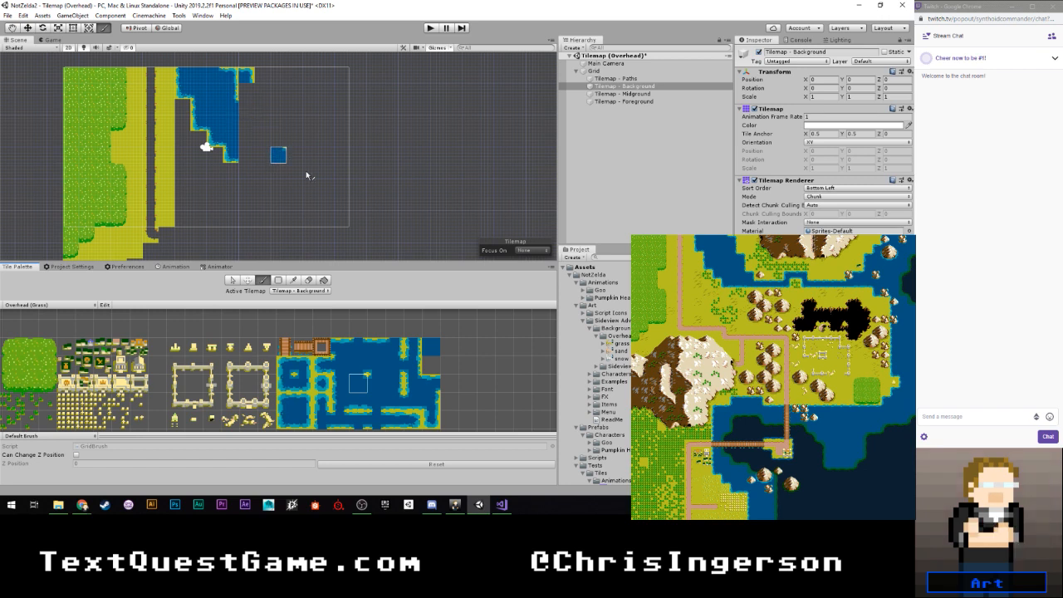
pyautogui.scroll(-1, 390, 375)
pyautogui.scroll(2, 390, 376)
pyautogui.moveTo(373, 390); pyautogui.dragTo(364, 361, button='middle')
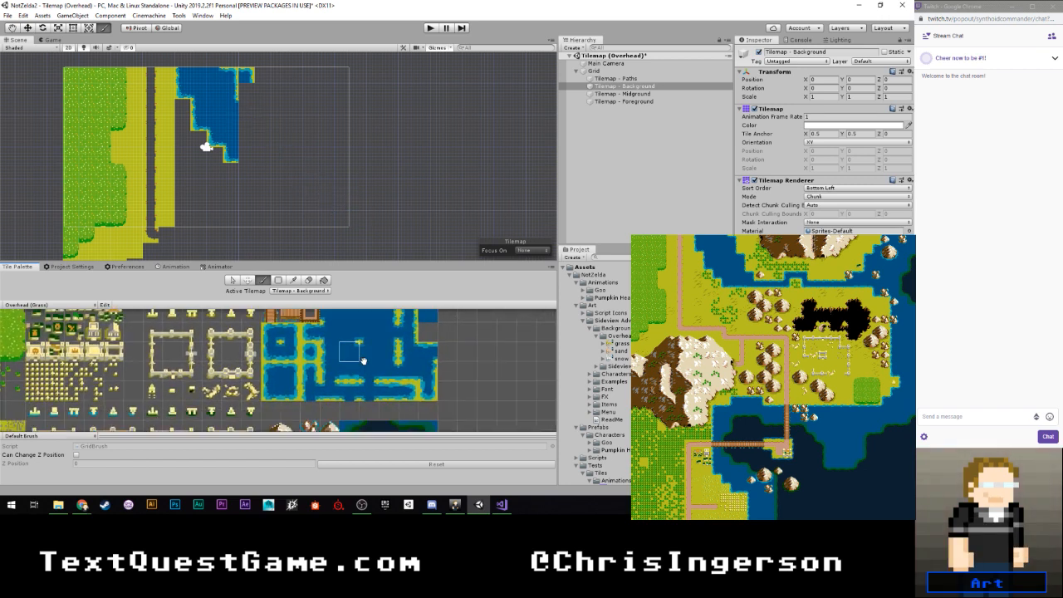
pyautogui.click(287, 372)
pyautogui.click(245, 108)
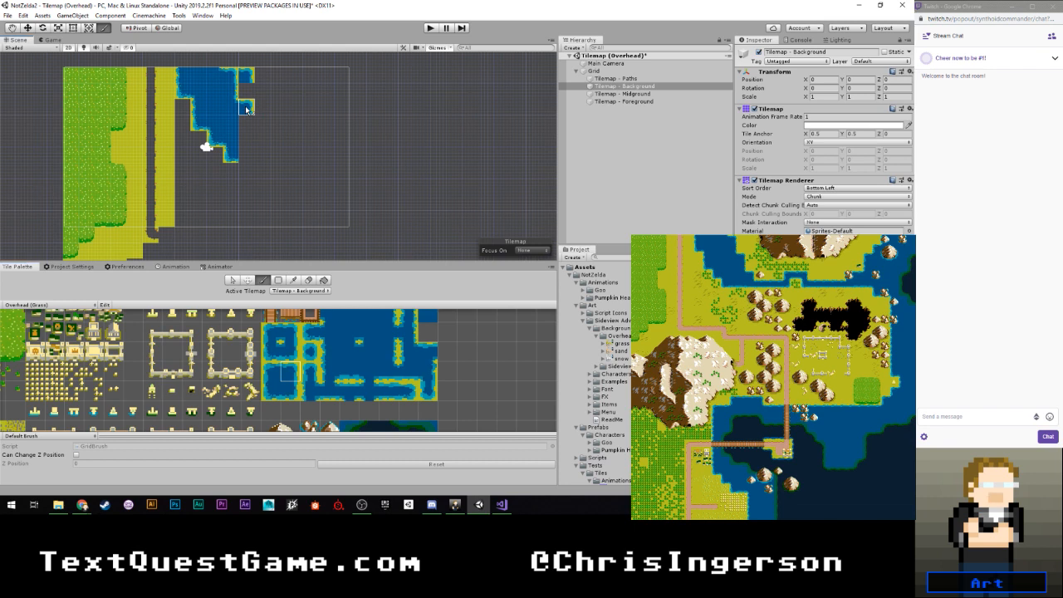
pyautogui.click(262, 138)
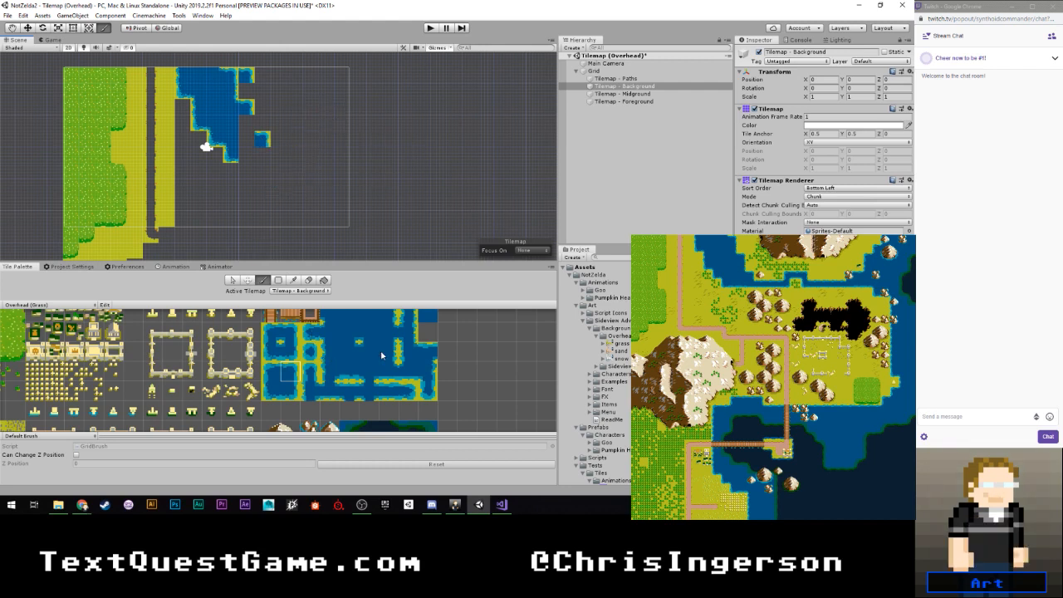
# - Connect the two lower right-shore corners with a right-shore tile and an inner-corner tile with land at its upper right
pyautogui.click(389, 352)
pyautogui.click(247, 139)
pyautogui.click(358, 344)
pyautogui.click(251, 148)
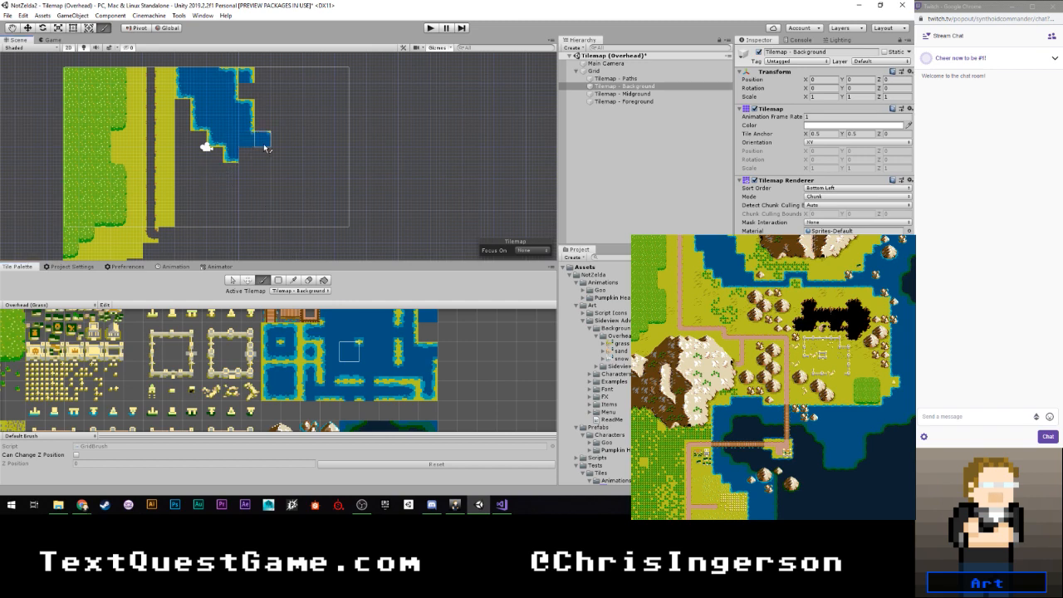
# - Paint plain yellow ground along the river's right shore, from the map's top edge down to its lowest upper-right corner
pyautogui.scroll(-3, 268, 137)
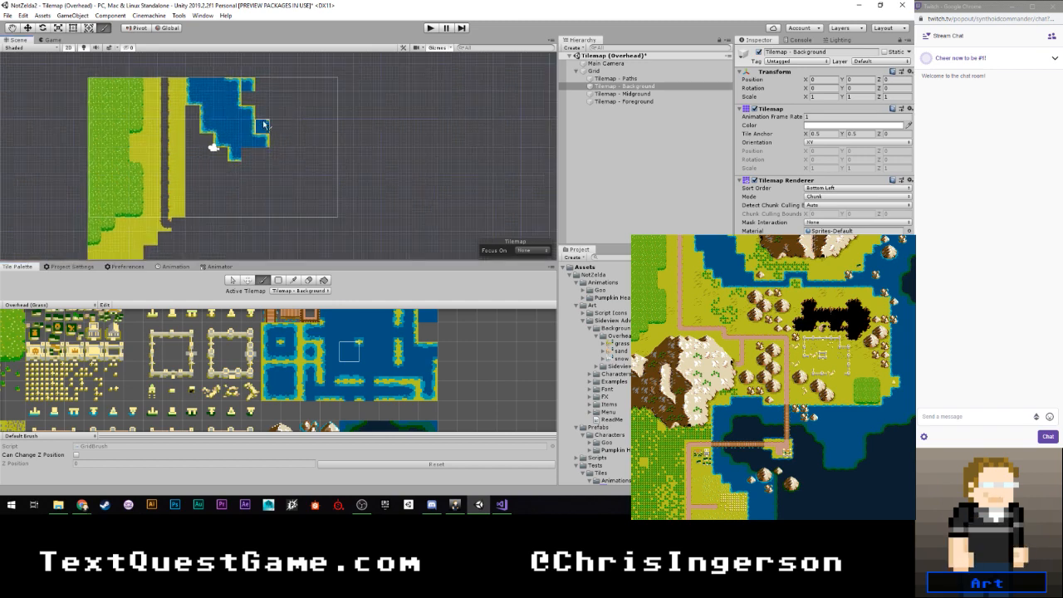
pyautogui.moveTo(267, 123); pyautogui.dragTo(270, 159, button='middle')
pyautogui.scroll(-3, 279, 349)
pyautogui.scroll(-3, 279, 349)
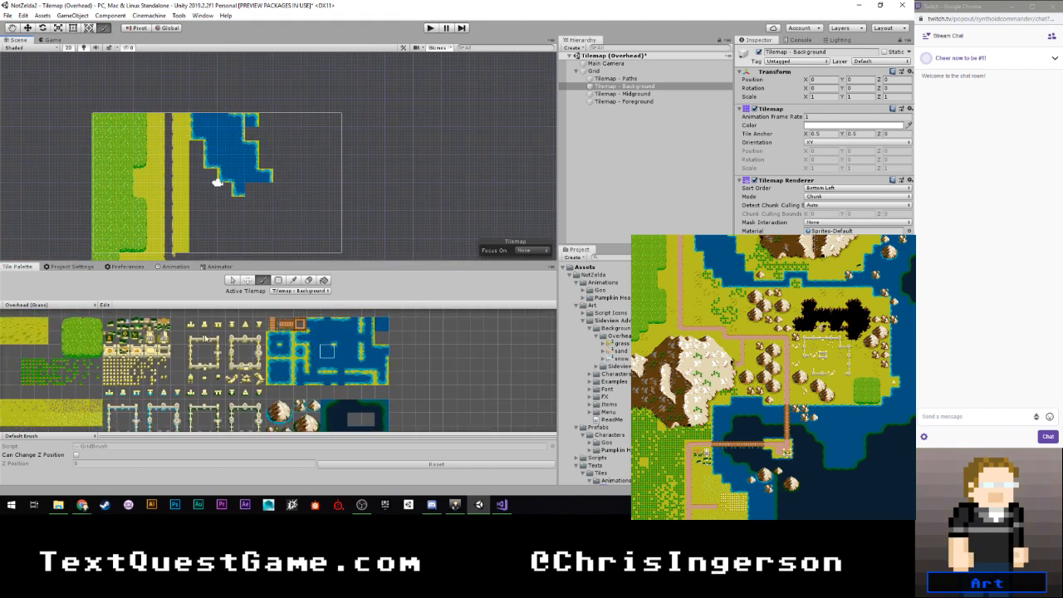
pyautogui.click(100, 330)
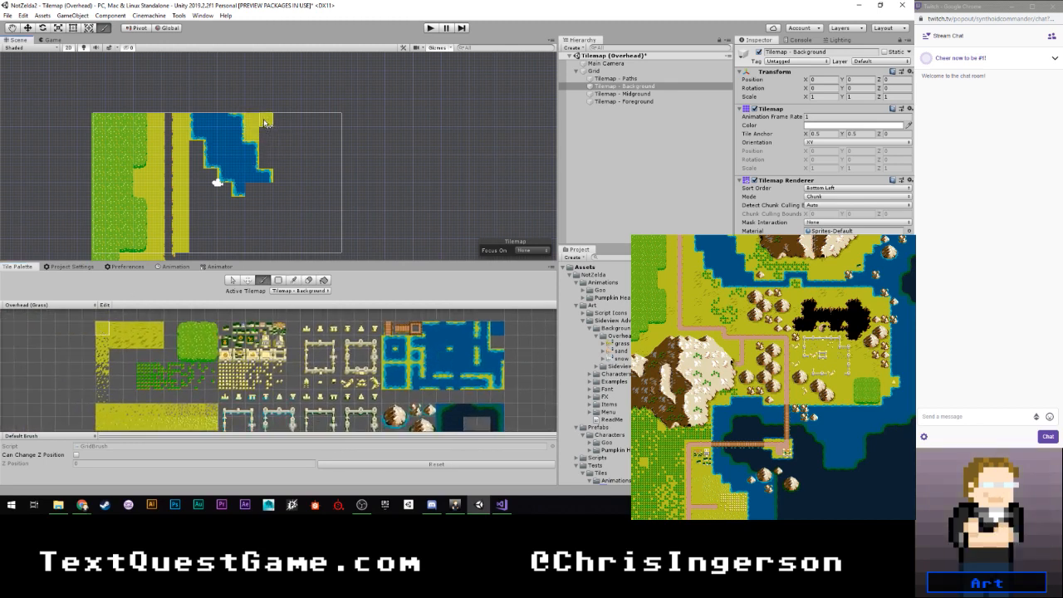
pyautogui.moveTo(264, 123); pyautogui.dragTo(266, 162)
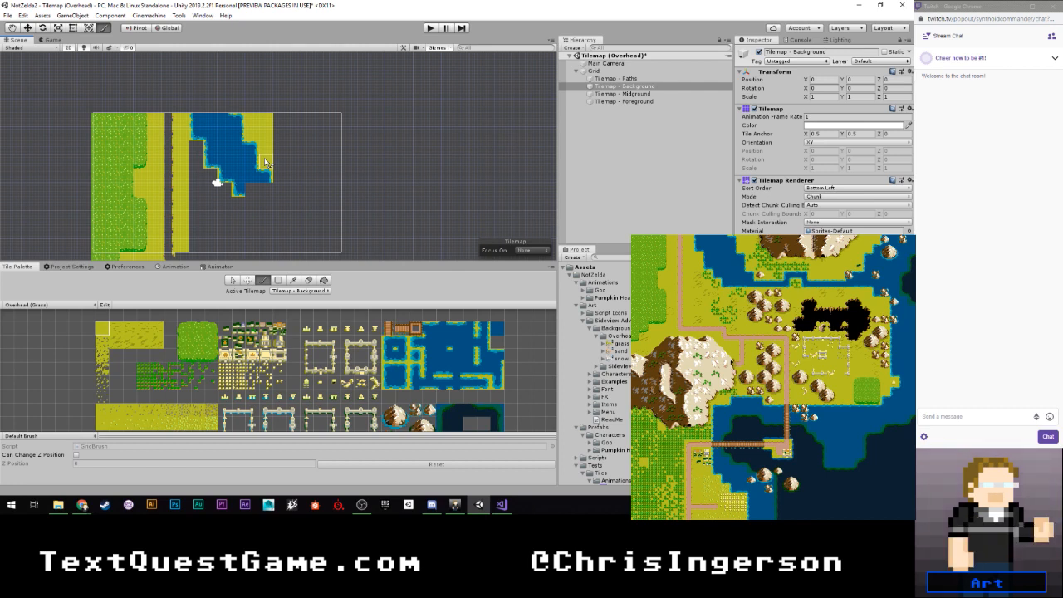
pyautogui.scroll(-5, 283, 161)
pyautogui.moveTo(269, 208)
pyautogui.mouseDown(button='middle')
pyautogui.moveTo(278, 124)
pyautogui.moveTo(266, 178)
pyautogui.mouseUp(button='middle')
pyautogui.scroll(-4, 277, 123)
pyautogui.scroll(5, 264, 176)
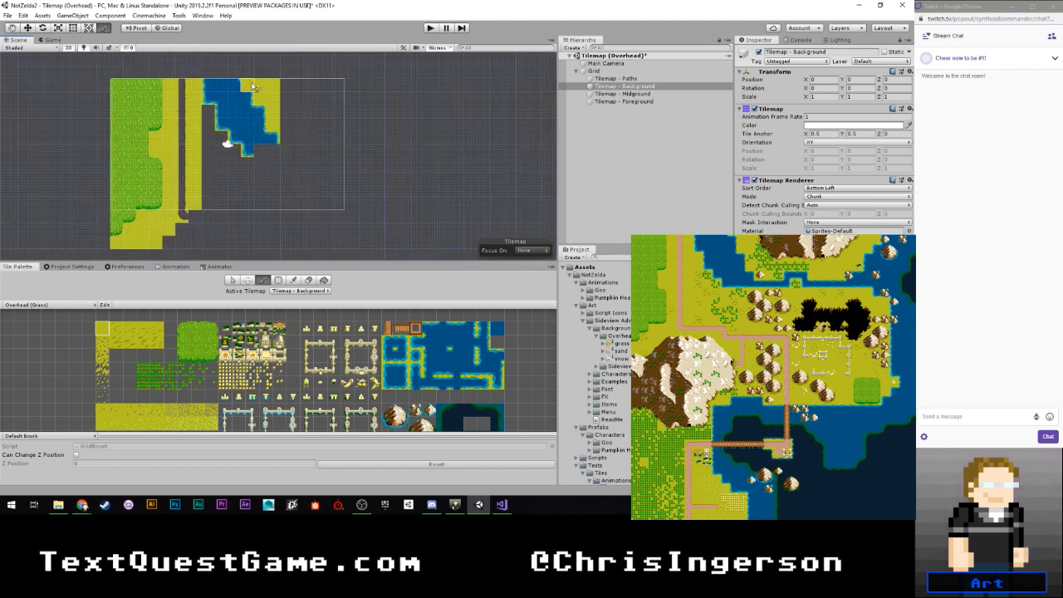
pyautogui.moveTo(253, 86); pyautogui.dragTo(275, 123)
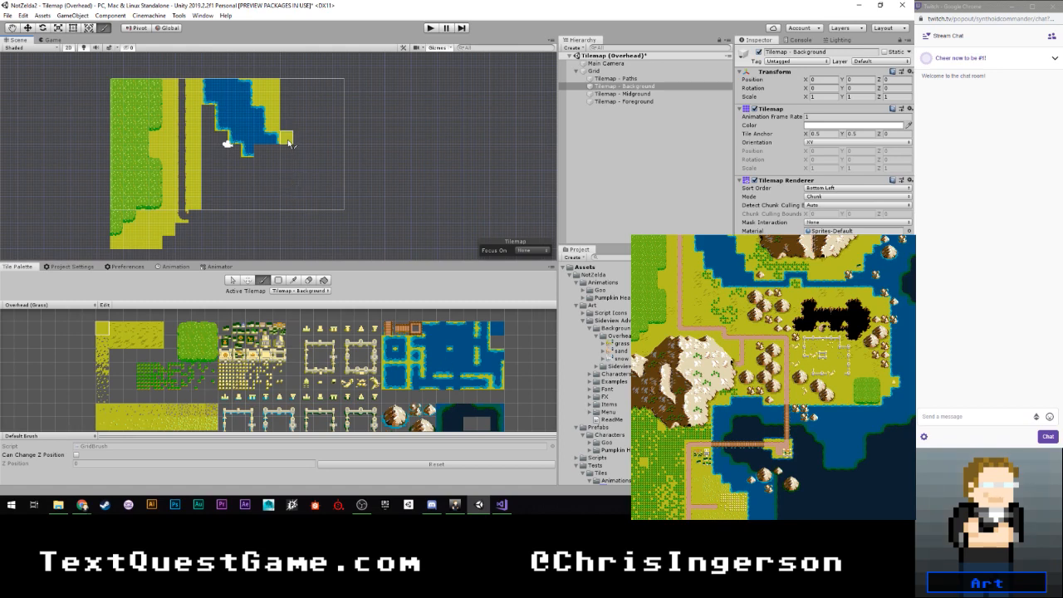
# - Place a top-shore water tile beneath the lowest yellow ground tile and an inner-corner tile with upper-right land to its left
pyautogui.scroll(4, 287, 154)
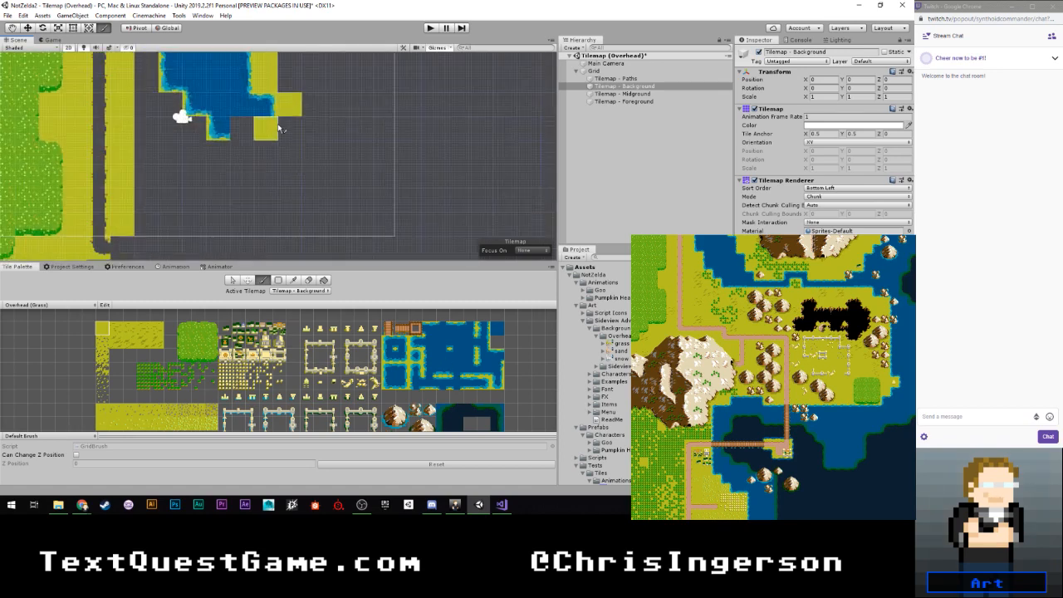
pyautogui.scroll(5, 448, 369)
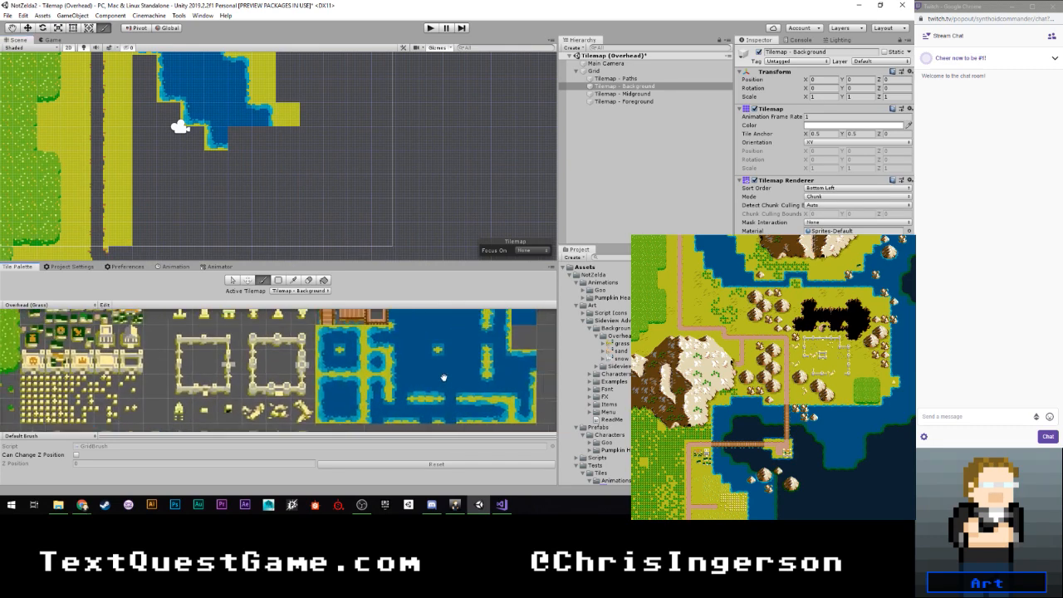
pyautogui.moveTo(444, 365)
pyautogui.mouseDown(button='middle')
pyautogui.moveTo(407, 368)
pyautogui.moveTo(400, 385)
pyautogui.mouseUp(button='middle')
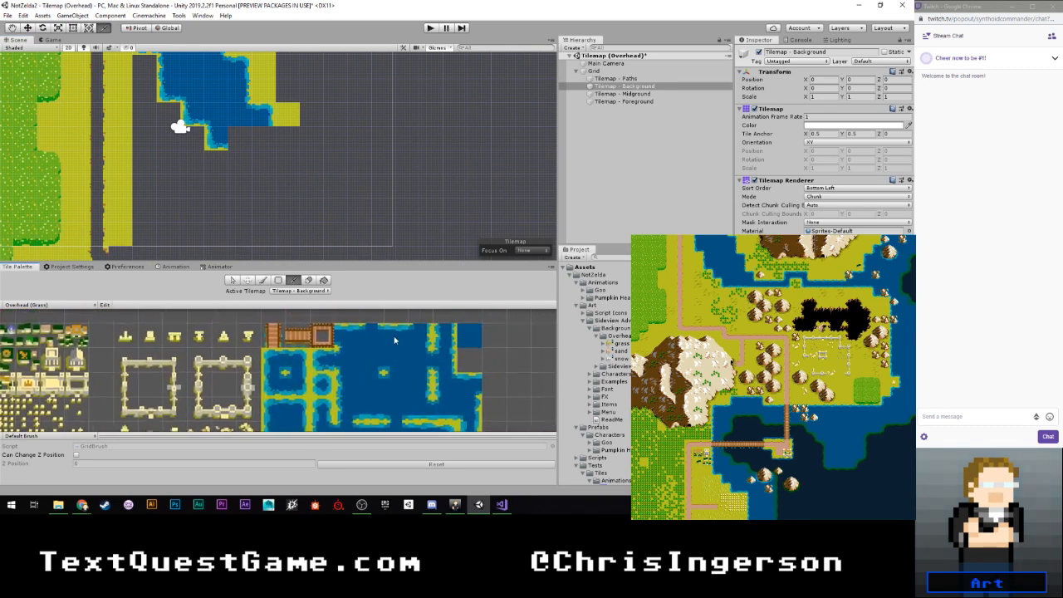
pyautogui.click(396, 337)
pyautogui.click(288, 140)
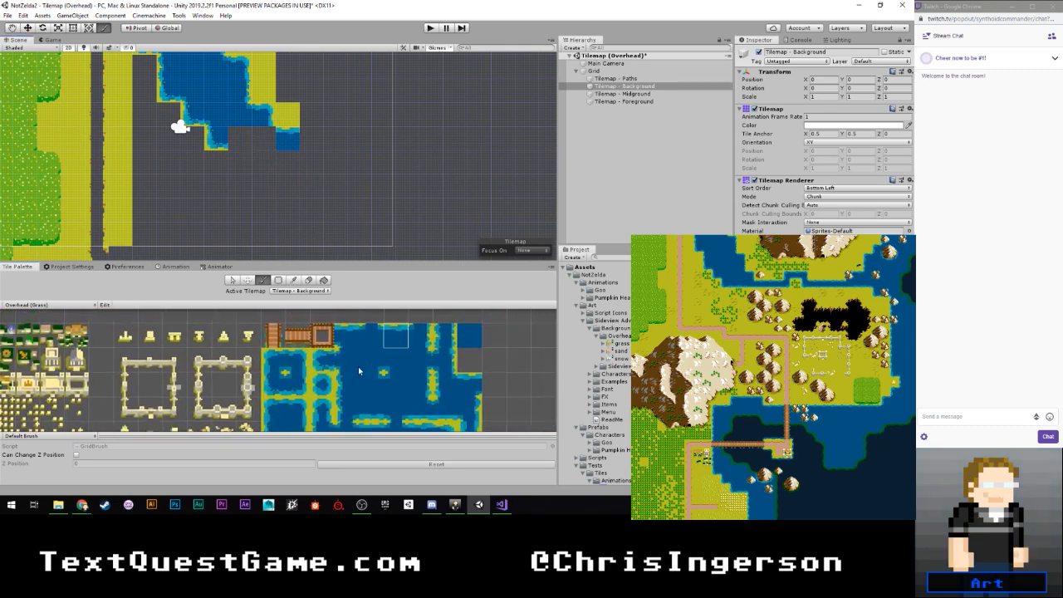
pyautogui.click(372, 371)
pyautogui.click(260, 144)
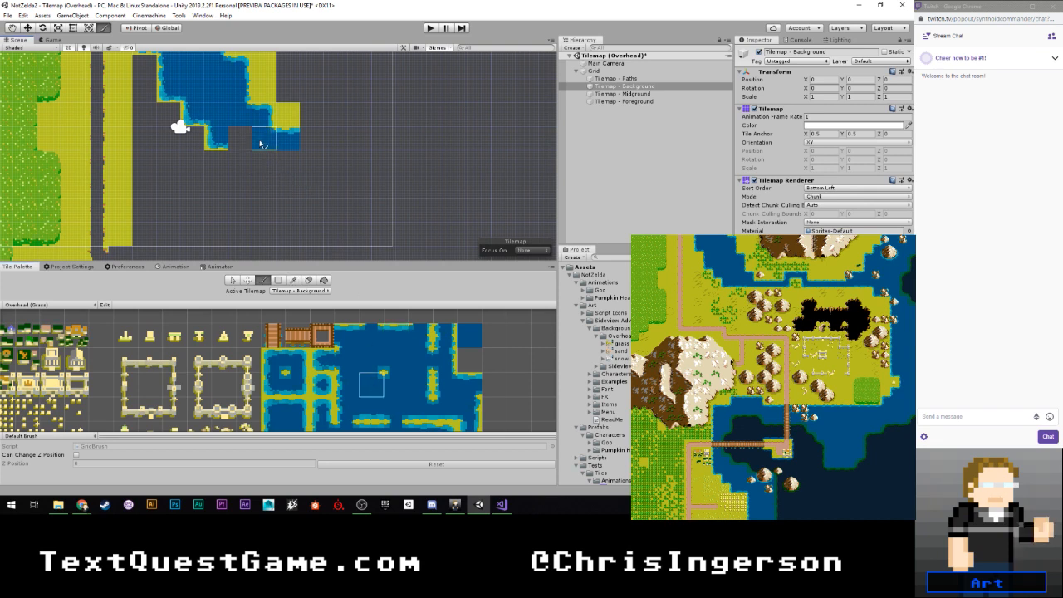
# - Replace the top-shore tile beneath the yellow ground with a narrow horizontal channel tile that has shore above and below
pyautogui.scroll(-1, 375, 386)
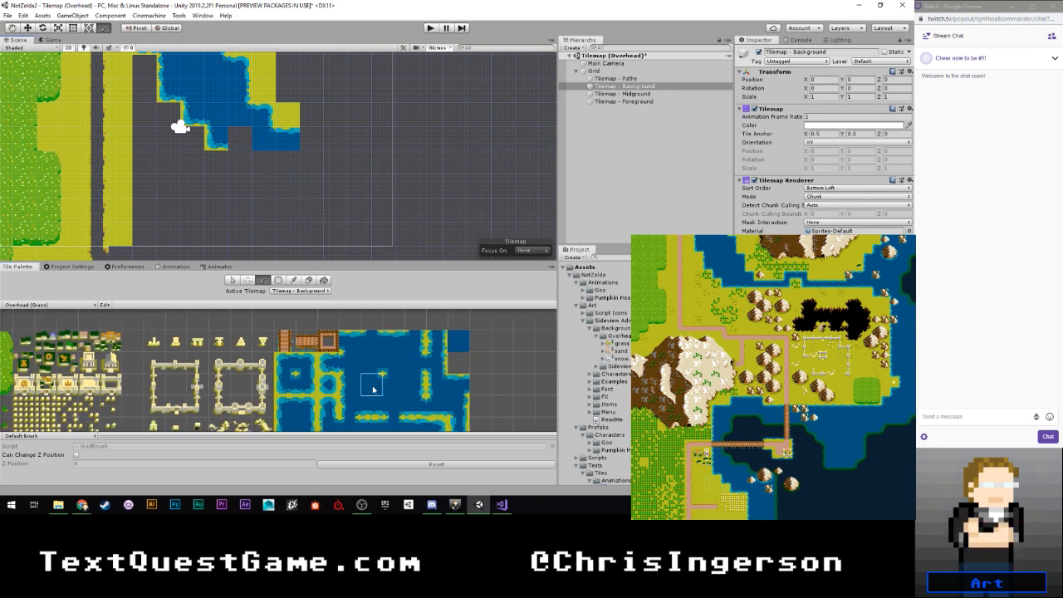
pyautogui.moveTo(375, 385); pyautogui.dragTo(363, 319, button='middle')
pyautogui.click(404, 362)
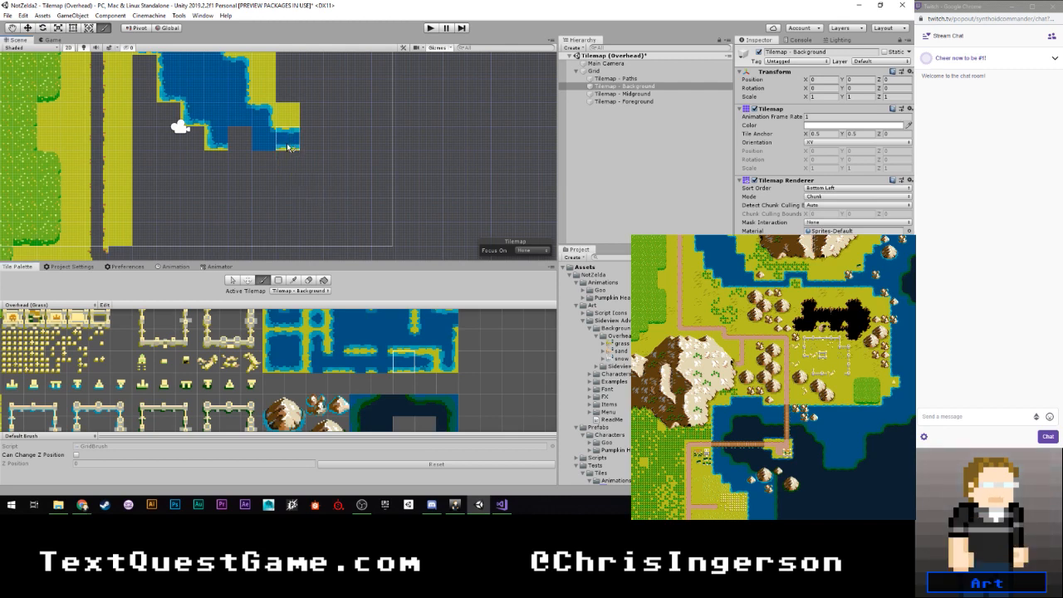
# - Fill the gap in the river's lower edge and complete a continuous bottom shore up to the narrow channel tile
pyautogui.scroll(3, 343, 357)
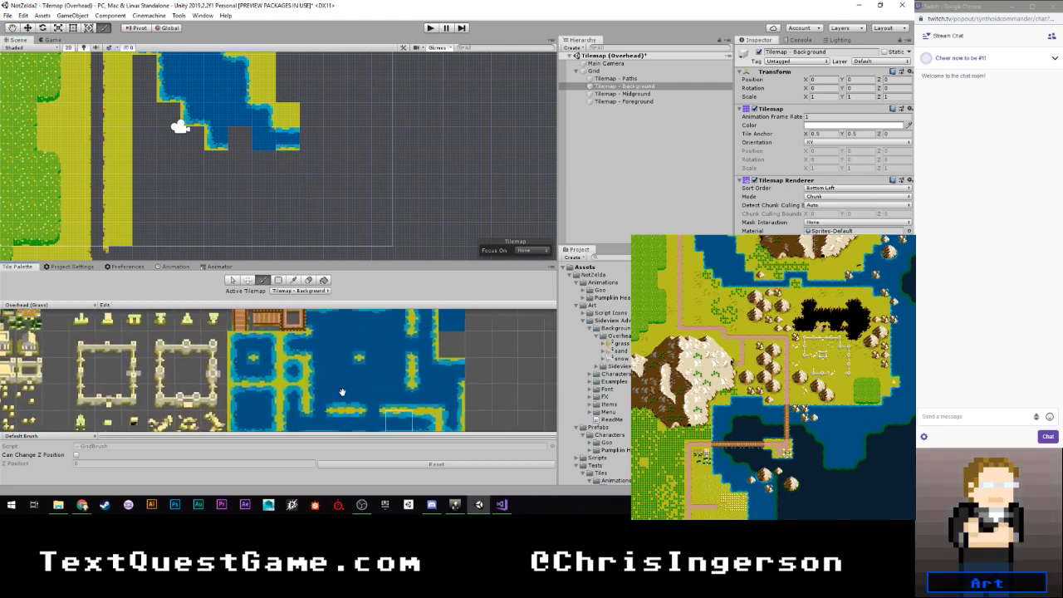
pyautogui.scroll(-3, 341, 399)
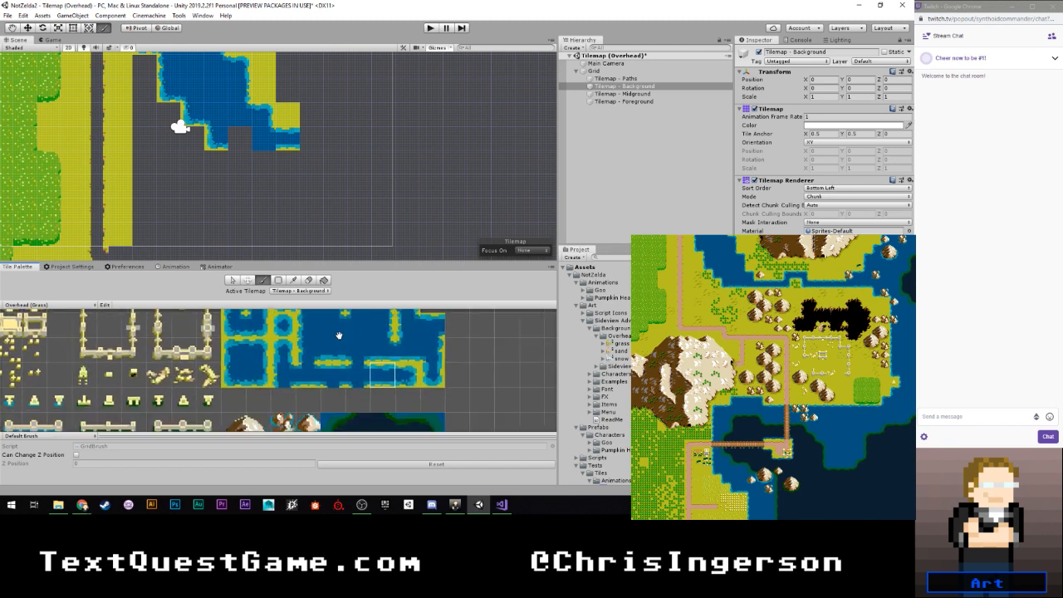
pyautogui.click(310, 380)
pyautogui.moveTo(360, 350); pyautogui.dragTo(376, 406, button='middle')
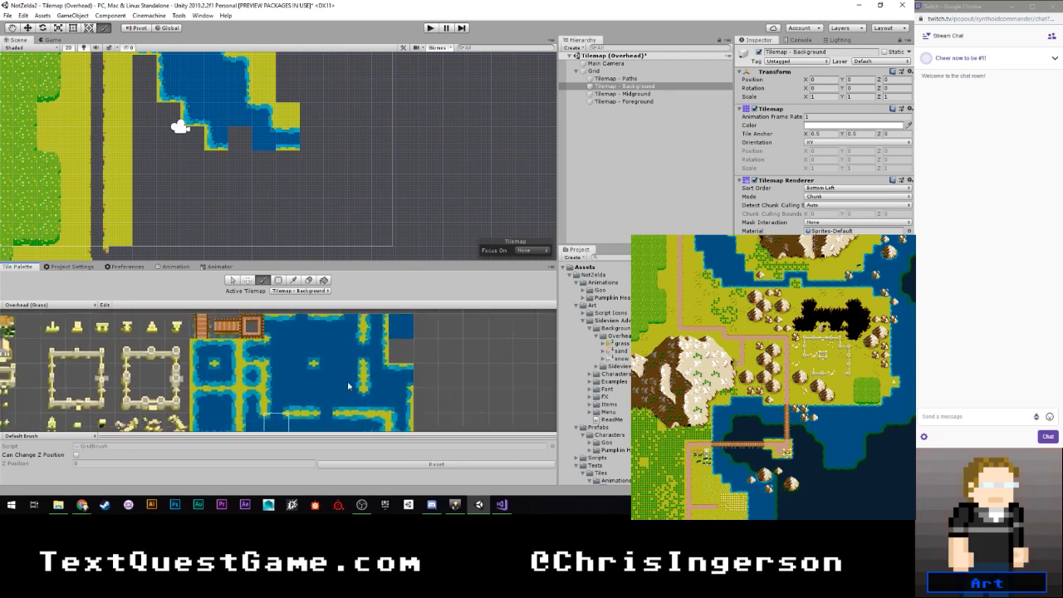
pyautogui.scroll(2, 349, 385)
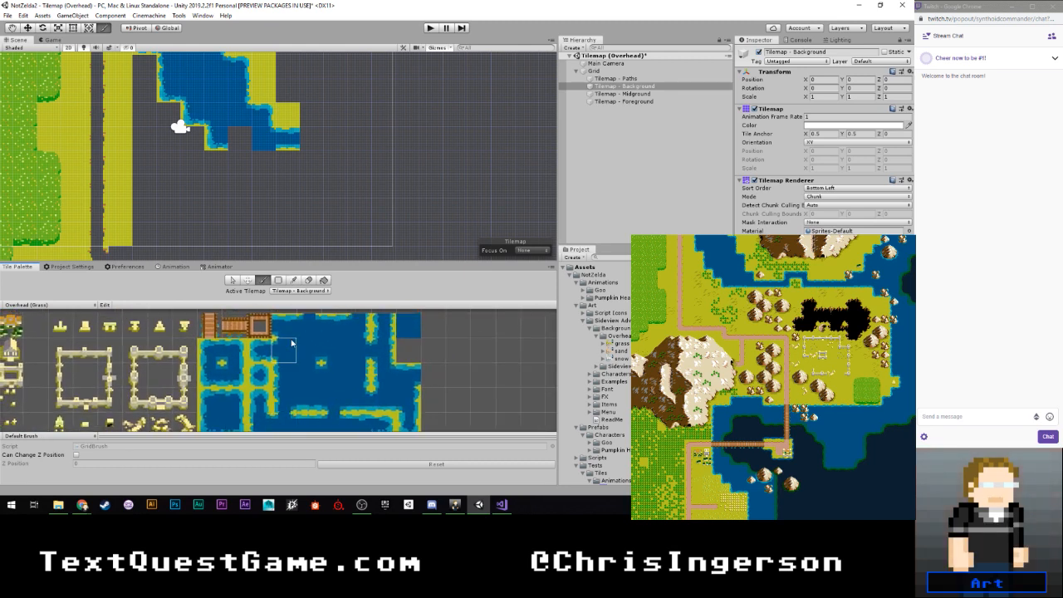
pyautogui.scroll(-1, 296, 370)
pyautogui.moveTo(296, 381); pyautogui.dragTo(297, 361, button='middle')
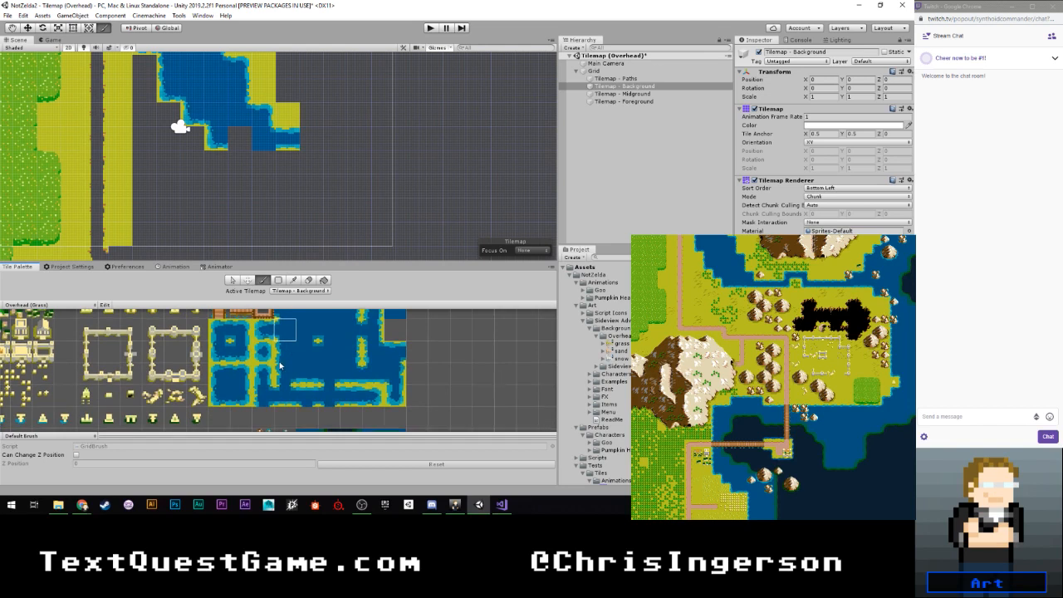
pyautogui.click(222, 351)
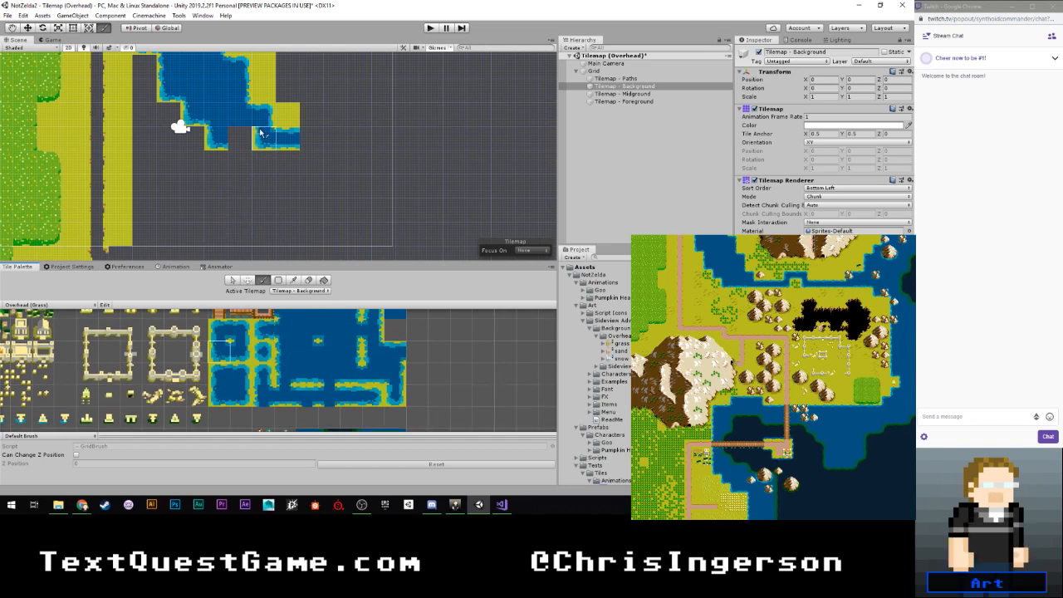
pyautogui.click(287, 398)
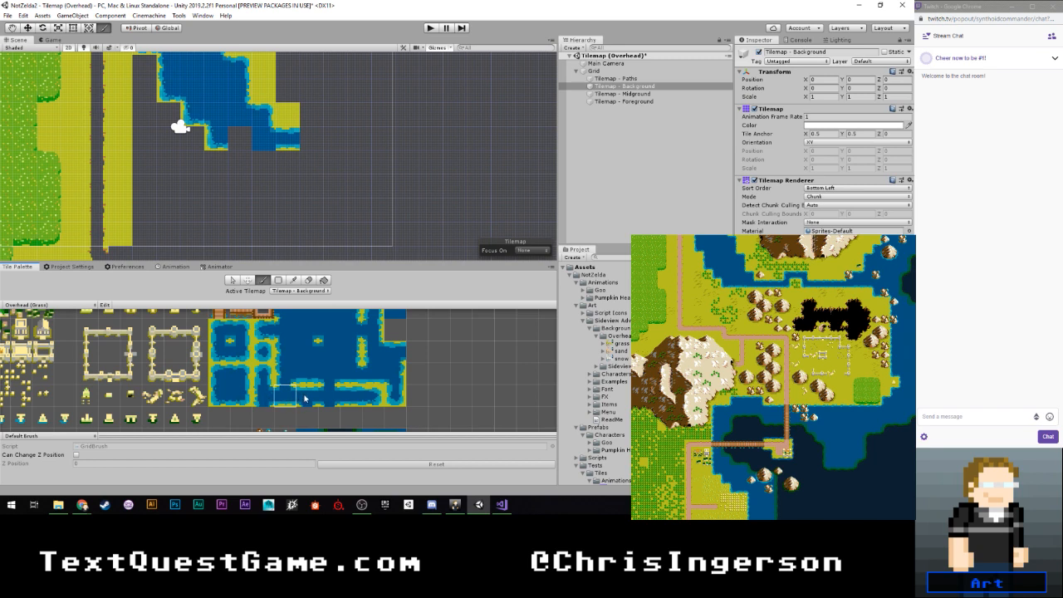
pyautogui.click(327, 397)
pyautogui.click(350, 375)
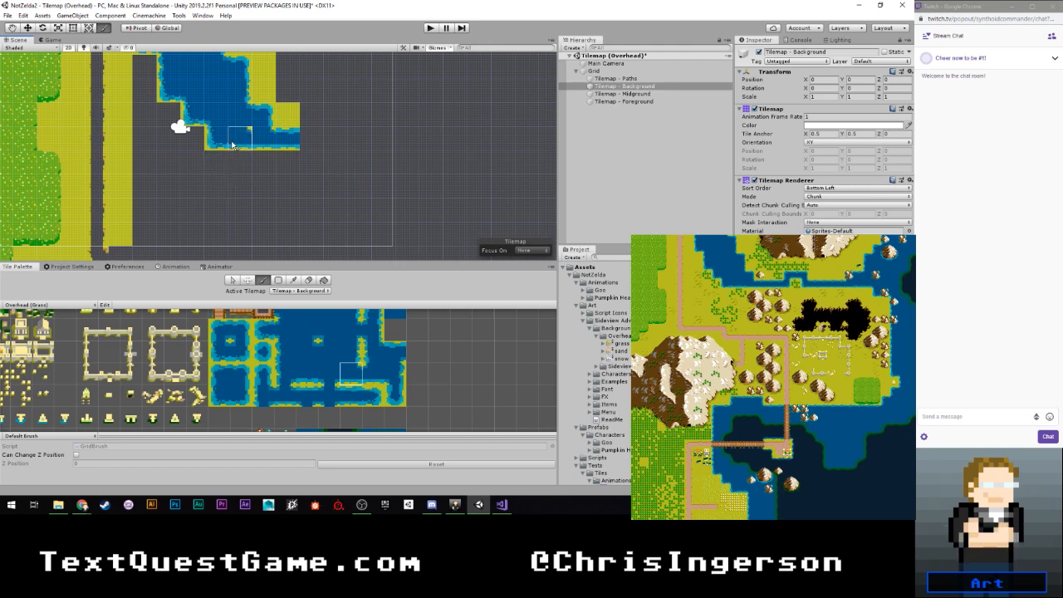
pyautogui.click(314, 376)
pyautogui.click(240, 139)
# - Widen the plain yellow ground to the right of the vertical path by one column, down to the path's bend
pyautogui.keyDown('alt'); pyautogui.moveTo(294, 151); pyautogui.dragTo(298, 245, button='middle'); pyautogui.keyUp('alt')
pyautogui.keyDown('alt'); pyautogui.moveTo(297, 245); pyautogui.dragTo(246, 193, button='right'); pyautogui.keyUp('alt')
pyautogui.keyDown('alt'); pyautogui.moveTo(246, 193); pyautogui.dragTo(259, 175, button='middle'); pyautogui.keyUp('alt')
pyautogui.scroll(-1, 254, 175)
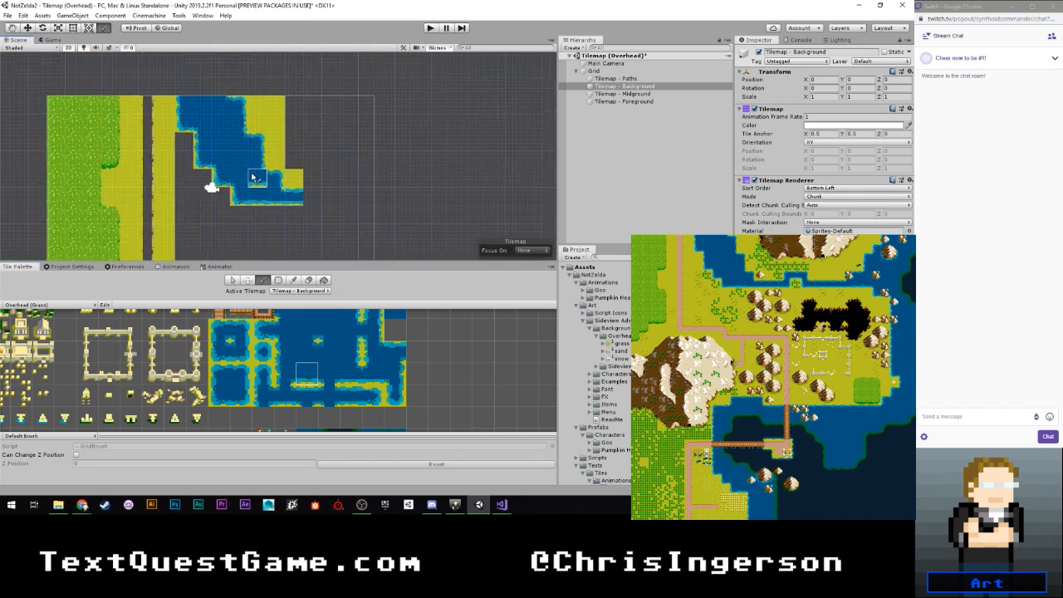
pyautogui.scroll(-4, 253, 177)
pyautogui.scroll(-1, 240, 180)
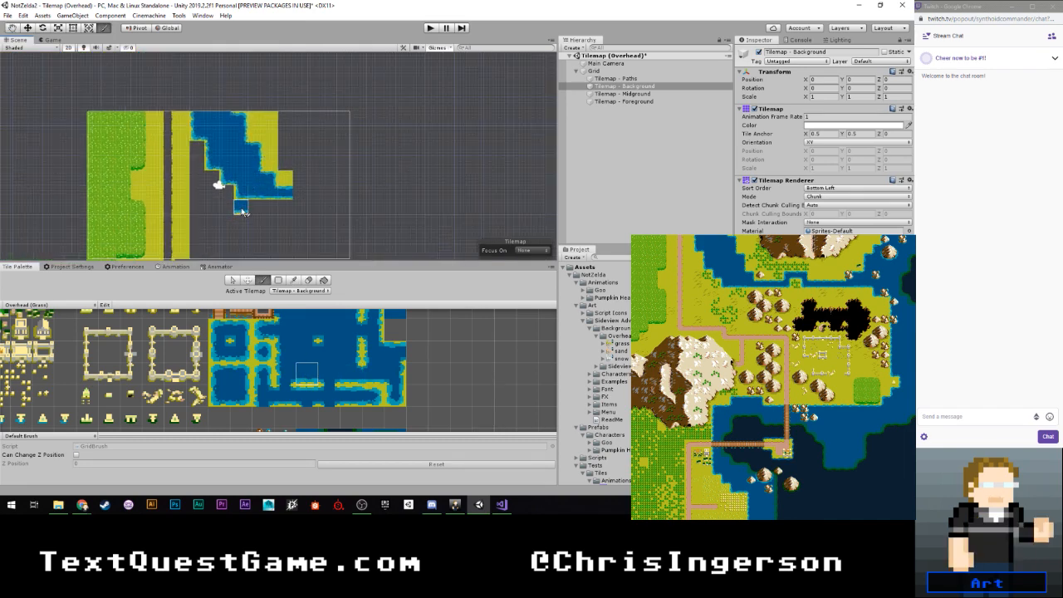
pyautogui.moveTo(243, 214)
pyautogui.mouseDown(button='middle')
pyautogui.moveTo(243, 189)
pyautogui.moveTo(210, 205)
pyautogui.mouseUp(button='middle')
pyautogui.scroll(2, 222, 157)
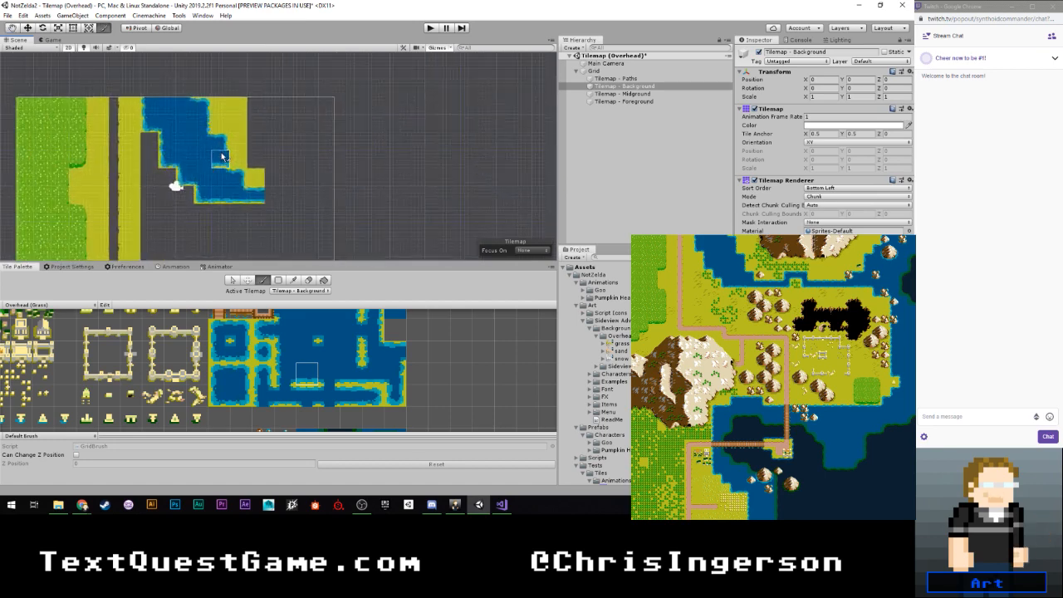
pyautogui.scroll(-3, 222, 157)
pyautogui.moveTo(252, 159)
pyautogui.mouseDown(button='middle')
pyautogui.moveTo(212, 156)
pyautogui.moveTo(187, 125)
pyautogui.moveTo(208, 110)
pyautogui.mouseUp(button='middle')
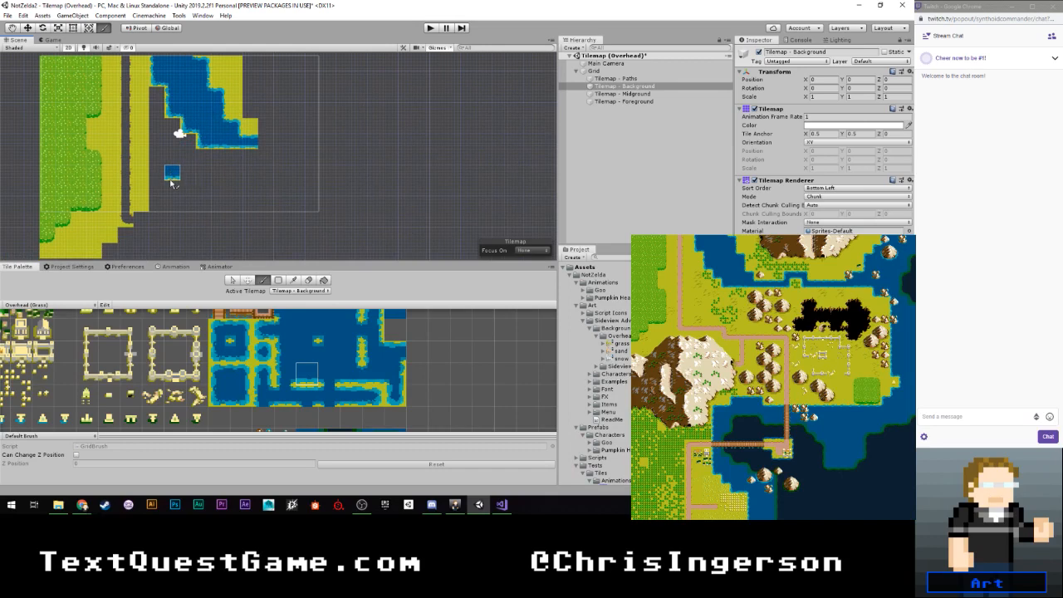
pyautogui.scroll(-1, 155, 316)
pyautogui.scroll(-4, 154, 316)
pyautogui.moveTo(154, 315); pyautogui.dragTo(288, 338, button='middle')
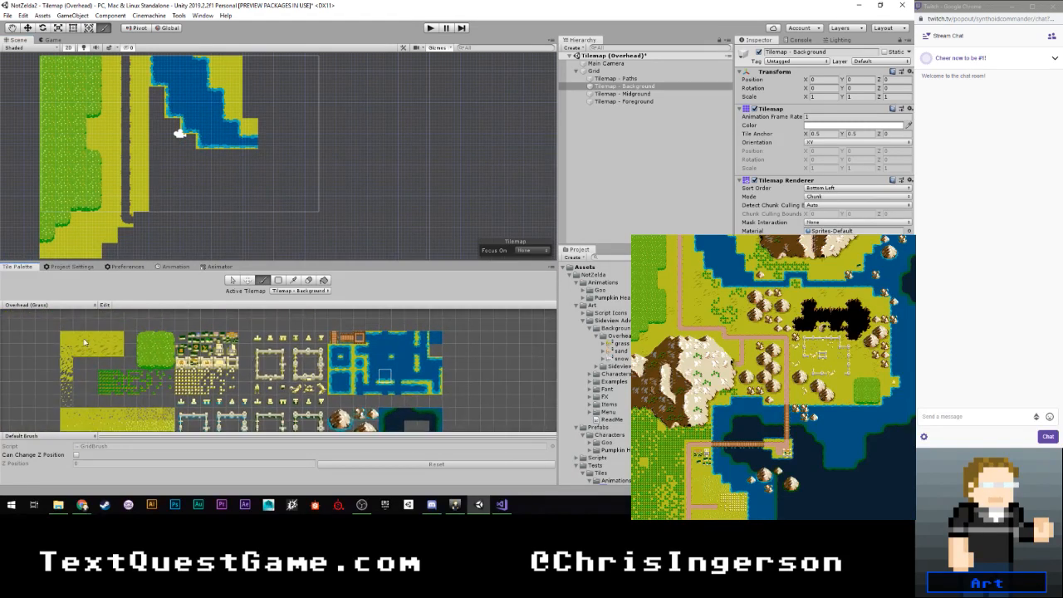
pyautogui.click(68, 339)
pyautogui.moveTo(157, 91)
pyautogui.mouseDown()
pyautogui.moveTo(158, 207)
pyautogui.moveTo(175, 205)
pyautogui.mouseUp()
# - Paint horizontal path tiles with grass edges above and below to the right from the path's lower bend
pyautogui.moveTo(175, 208); pyautogui.dragTo(180, 159, button='middle')
pyautogui.scroll(-1, 239, 420)
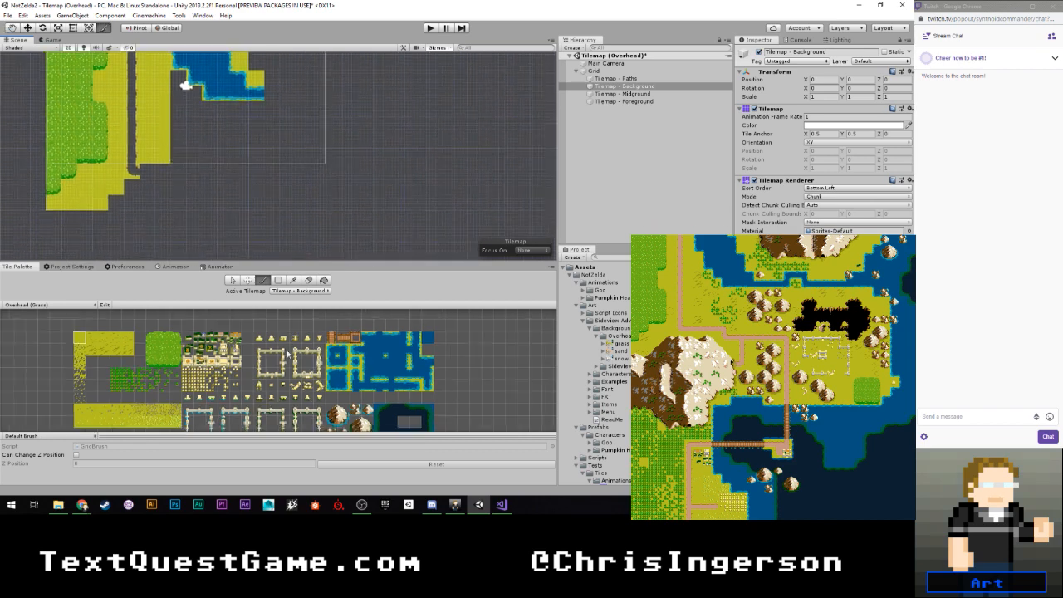
pyautogui.moveTo(239, 424); pyautogui.dragTo(263, 297, button='middle')
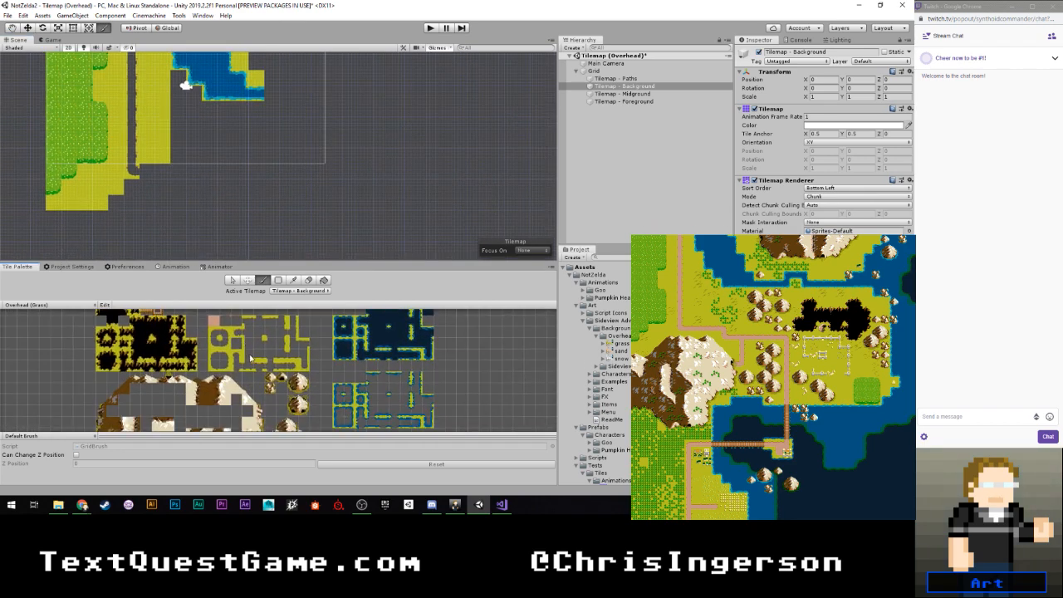
pyautogui.scroll(5, 271, 360)
pyautogui.click(309, 383)
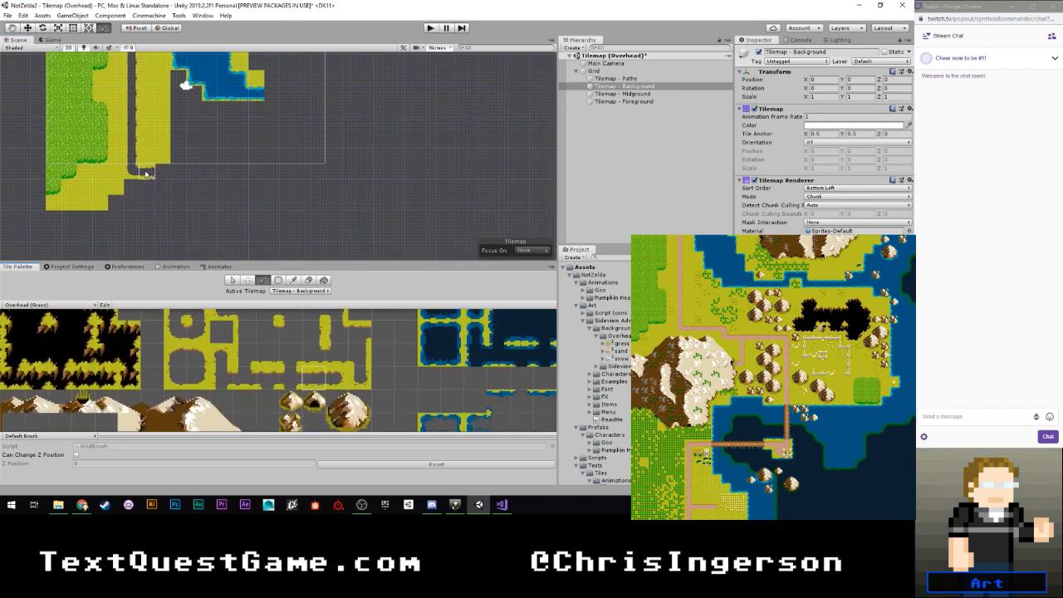
pyautogui.moveTo(146, 173); pyautogui.dragTo(211, 175)
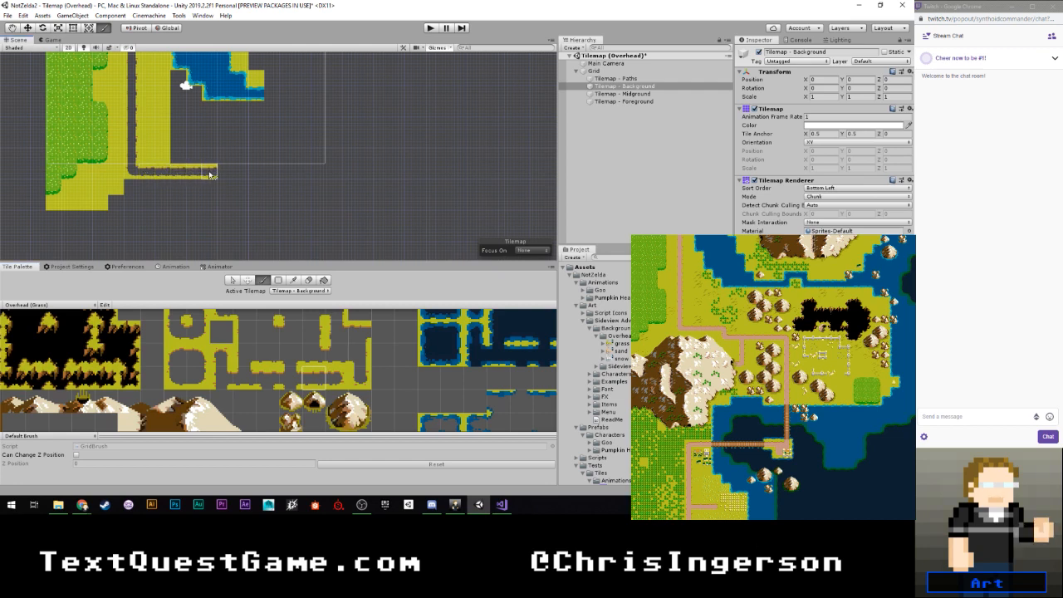
# - End the horizontal path with an upper-right corner tile and place a lower-left corner tile directly beneath it
pyautogui.scroll(1, 211, 358)
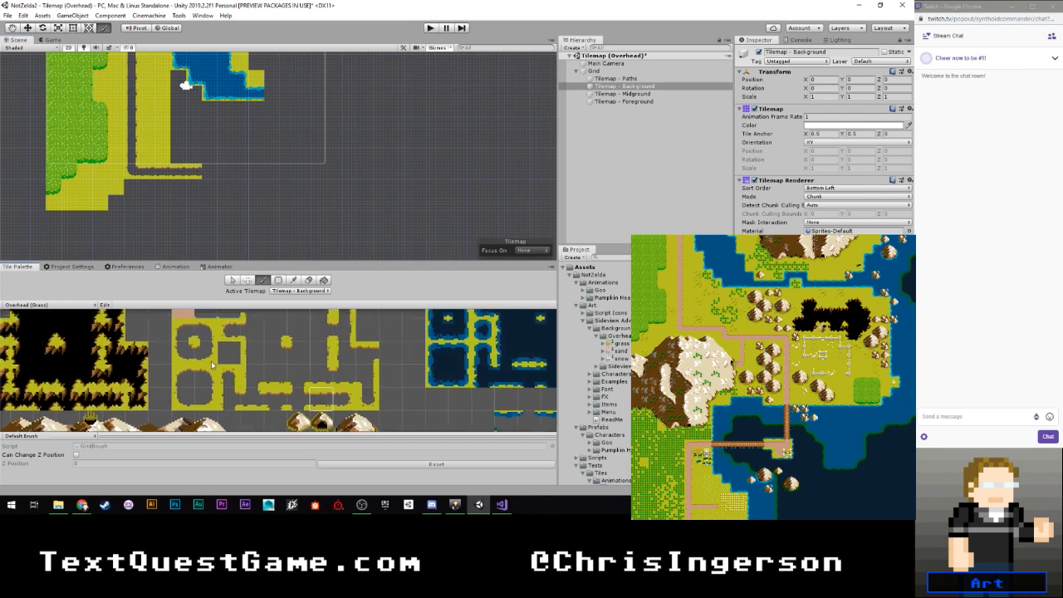
pyautogui.click(206, 333)
pyautogui.click(208, 174)
pyautogui.click(191, 357)
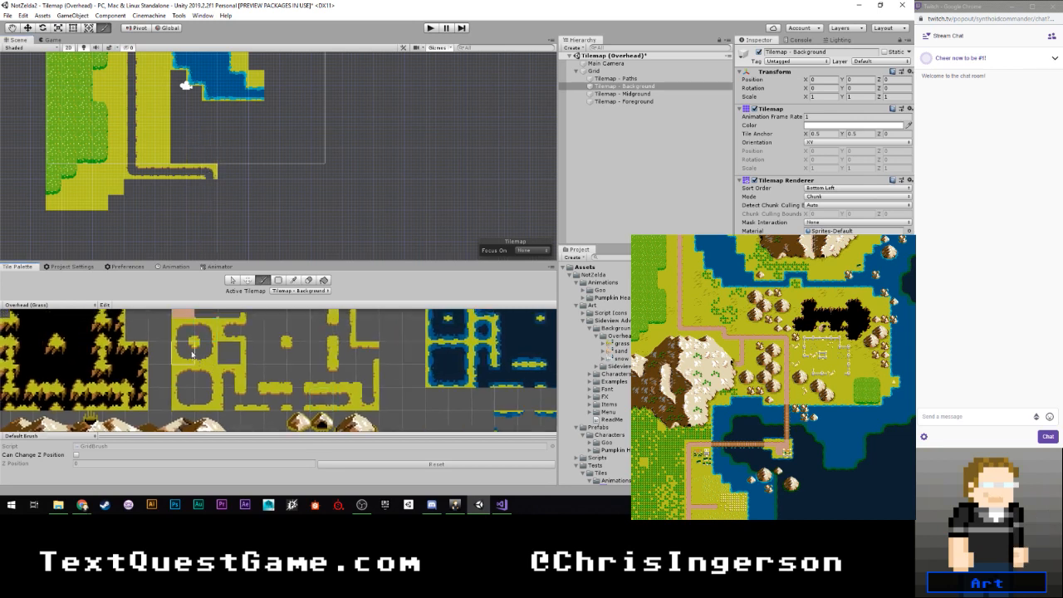
pyautogui.click(210, 189)
# - Continue the lowered path to the right with horizontal tiles, using a tile open at the bottom for a downward branch
pyautogui.click(320, 400)
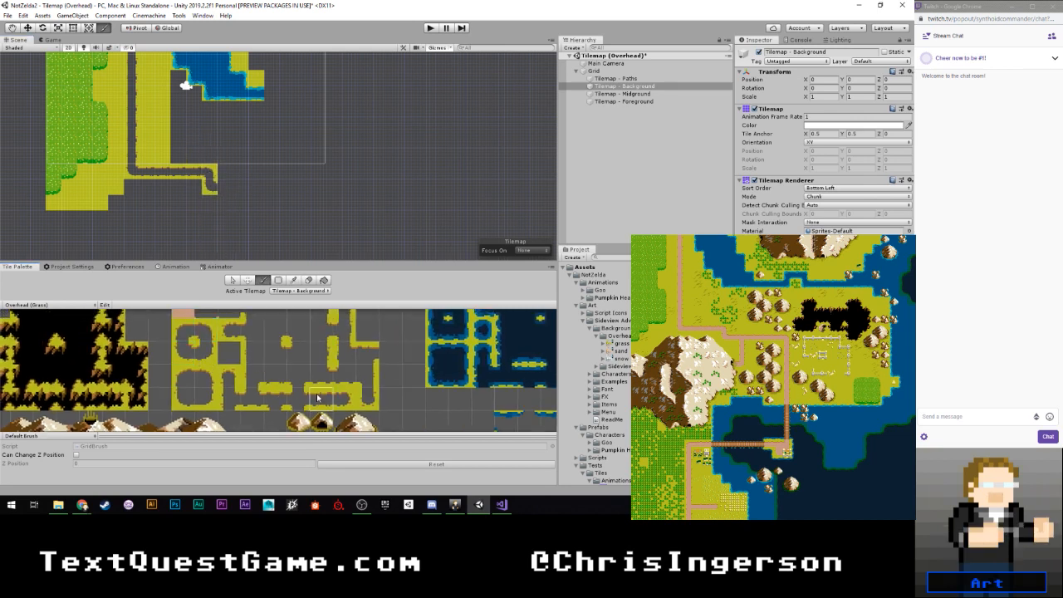
pyautogui.click(224, 188)
pyautogui.click(275, 398)
pyautogui.click(242, 189)
pyautogui.click(259, 189)
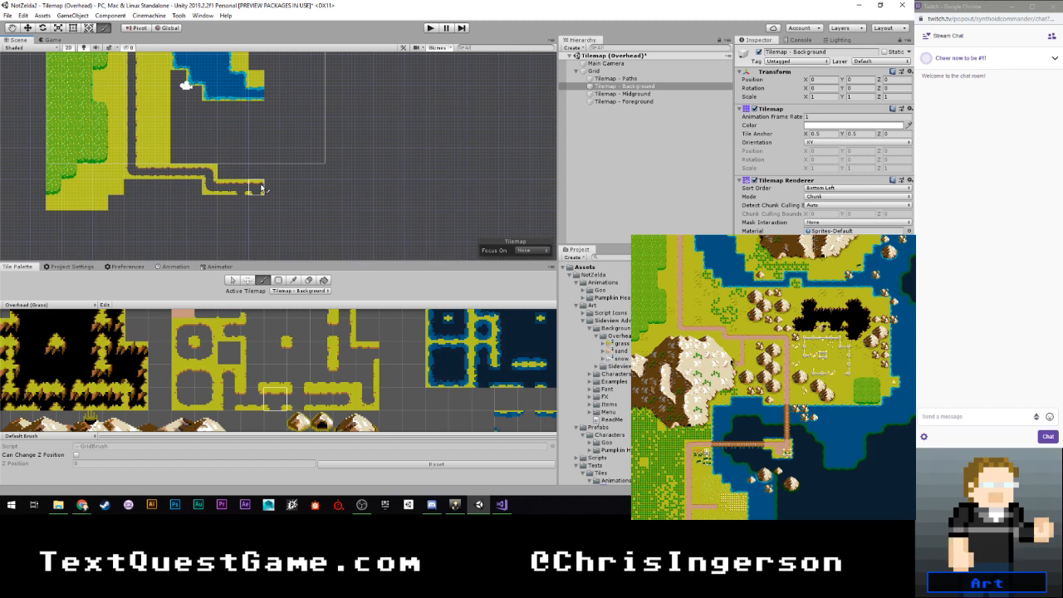
pyautogui.keyDown('ctrl'); pyautogui.click(254, 190); pyautogui.keyUp('ctrl')
pyautogui.moveTo(263, 191); pyautogui.dragTo(290, 191)
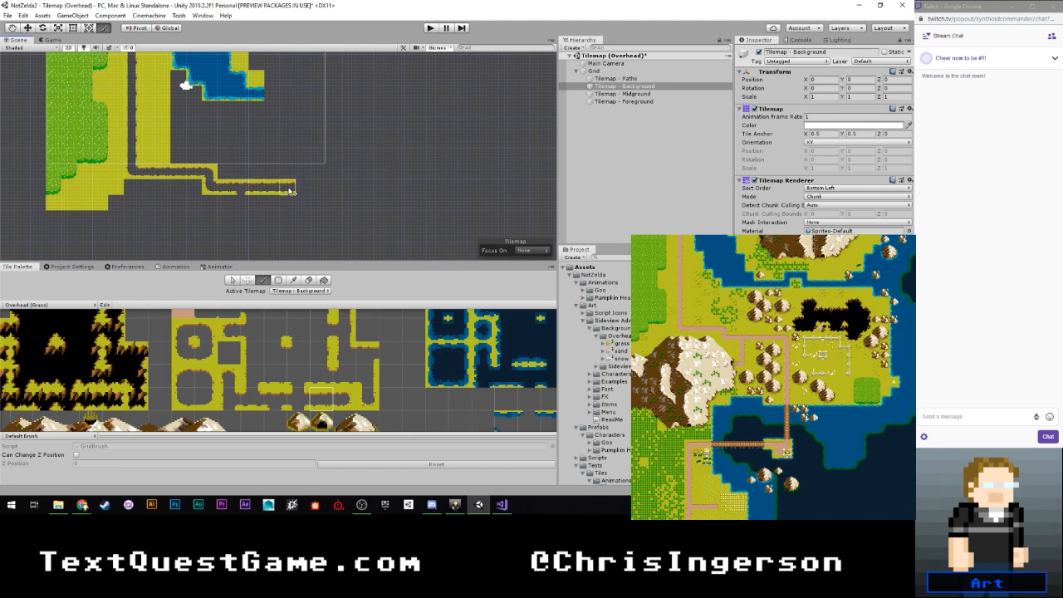
# - Paint a row of four plain yellow ground tiles beneath the lower path, to the right of the branch opening
pyautogui.scroll(-6, 222, 361)
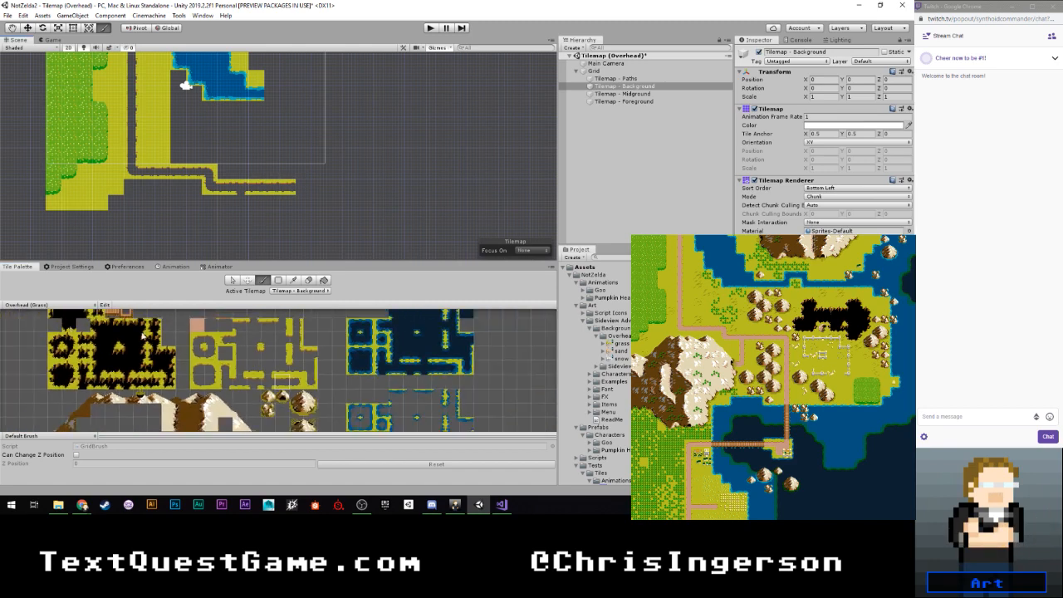
pyautogui.scroll(4, 154, 376)
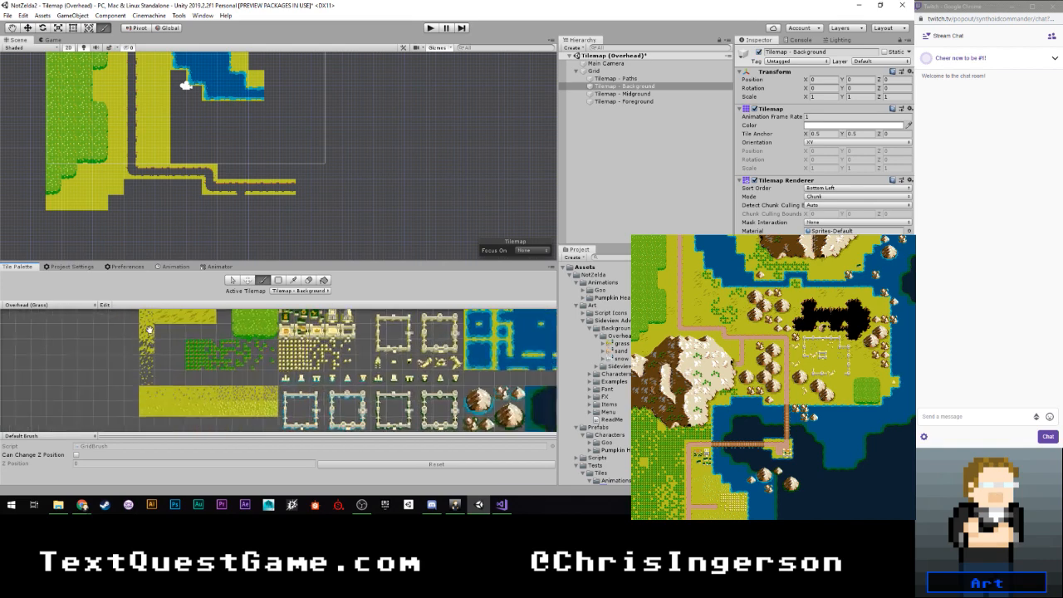
pyautogui.click(162, 331)
pyautogui.click(255, 204)
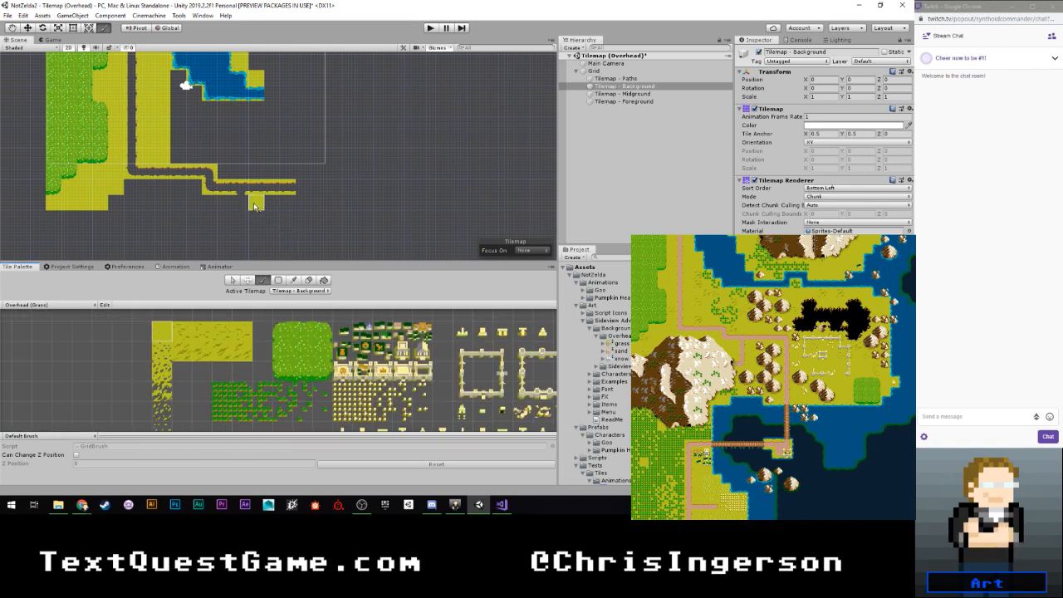
pyautogui.moveTo(256, 204); pyautogui.dragTo(303, 206)
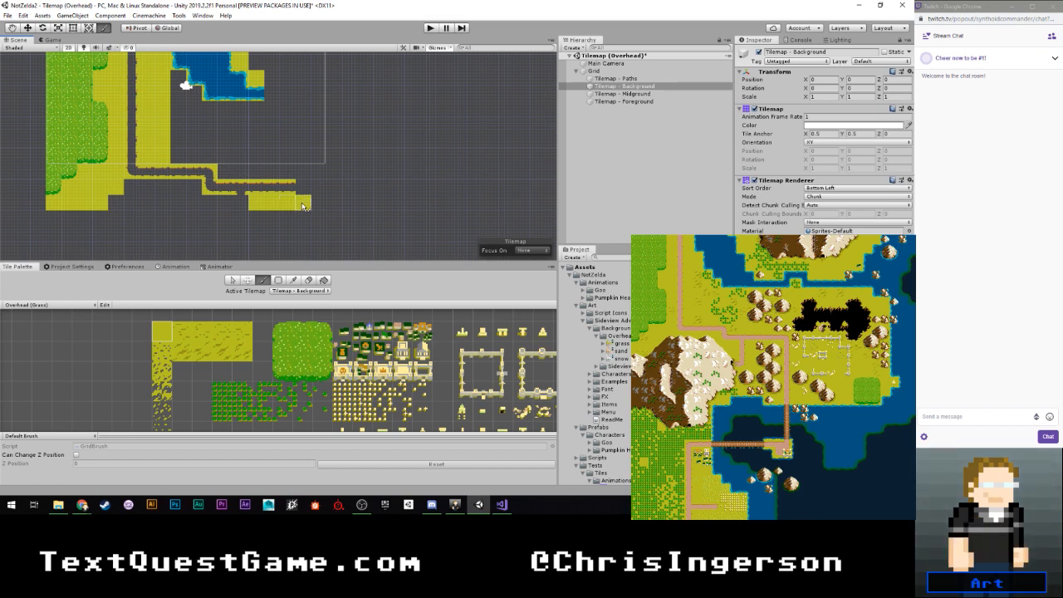
# - Extend the lower path one horizontal tile to the right and finish it with an upper-right corner tile
pyautogui.scroll(-2, 237, 357)
pyautogui.moveTo(289, 408); pyautogui.dragTo(271, 365, button='middle')
pyautogui.click(325, 392)
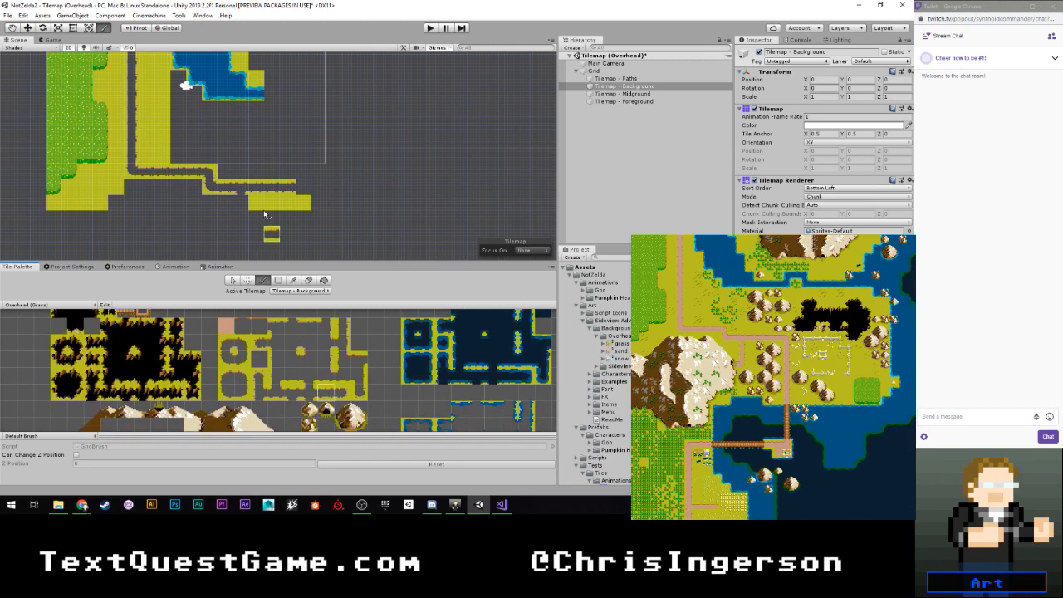
pyautogui.click(302, 189)
pyautogui.click(241, 345)
pyautogui.click(319, 191)
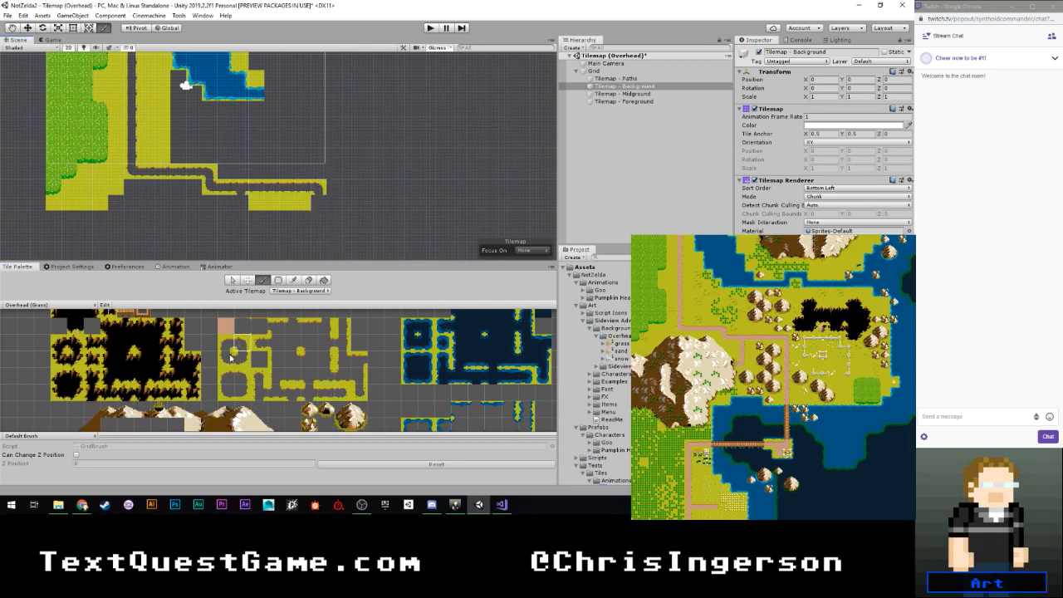
# - Run vertical path tiles three cells down from the lower path's upper-right corner
pyautogui.click(259, 392)
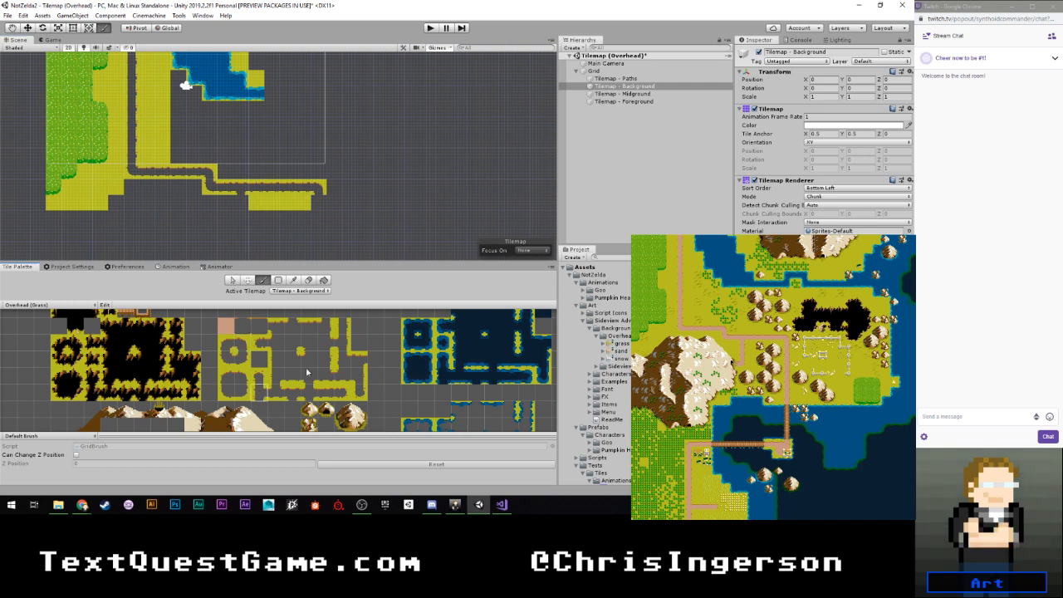
pyautogui.click(346, 333)
pyautogui.moveTo(322, 204); pyautogui.dragTo(322, 236)
# - Paint a vertical branch down from the path opening and turn its lower end left with a corner and a horizontal tile
pyautogui.scroll(-3, 266, 238)
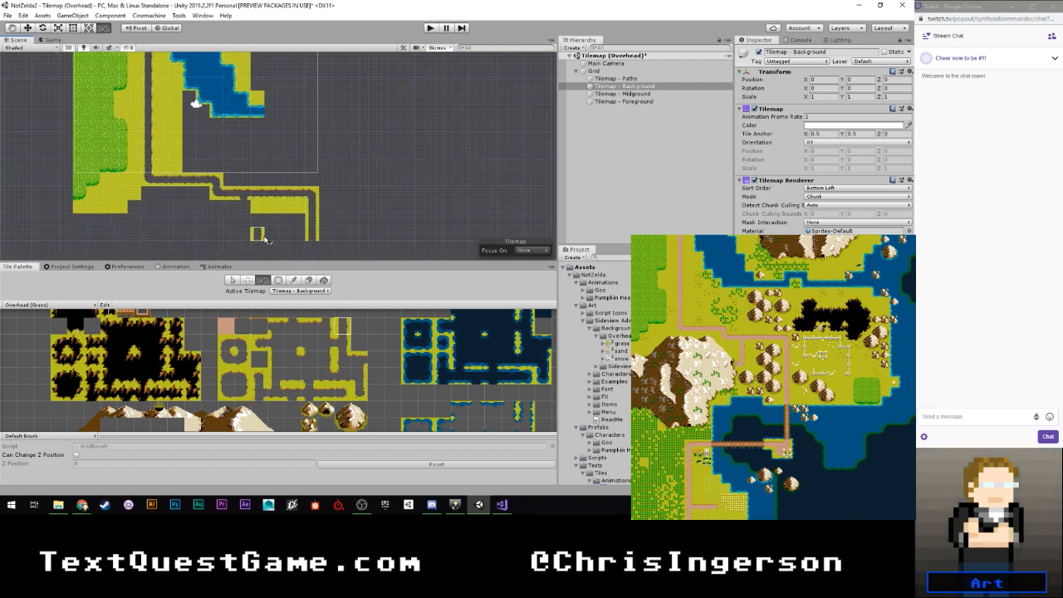
pyautogui.moveTo(258, 222); pyautogui.dragTo(268, 182, button='middle')
pyautogui.moveTo(256, 168); pyautogui.dragTo(256, 196)
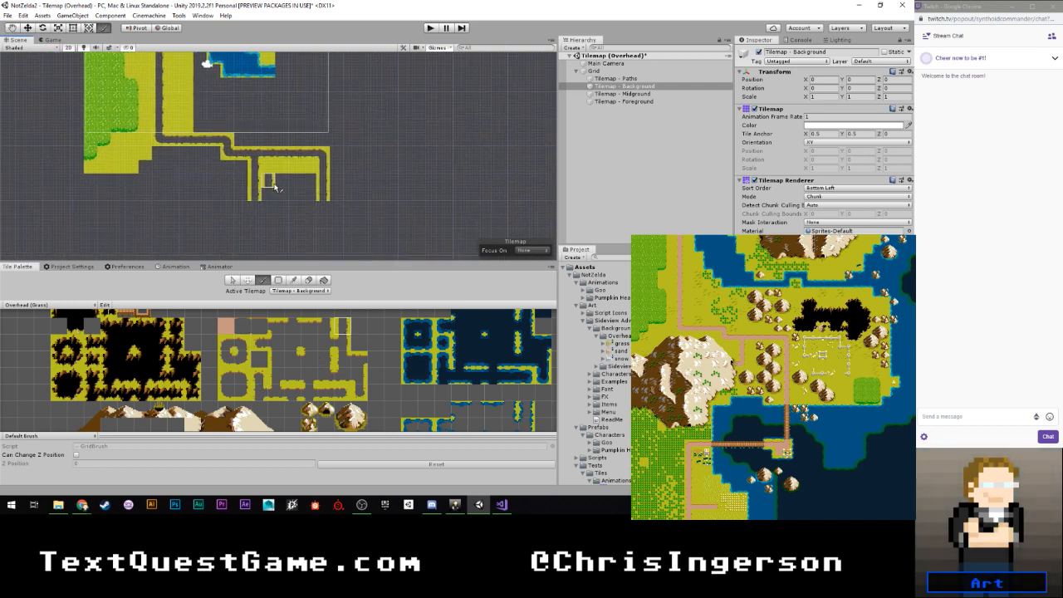
pyautogui.click(242, 355)
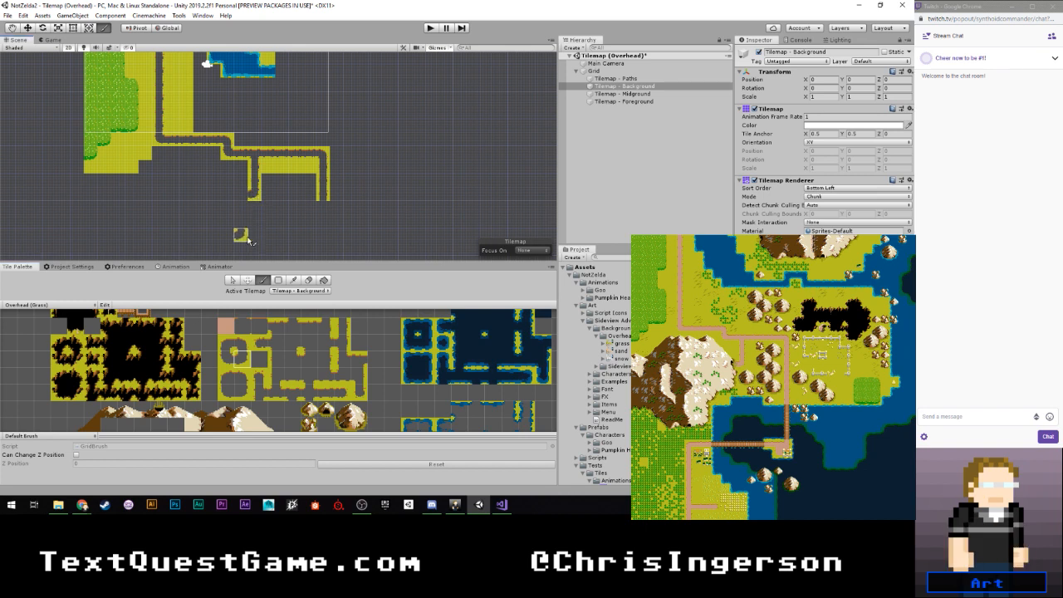
pyautogui.click(328, 393)
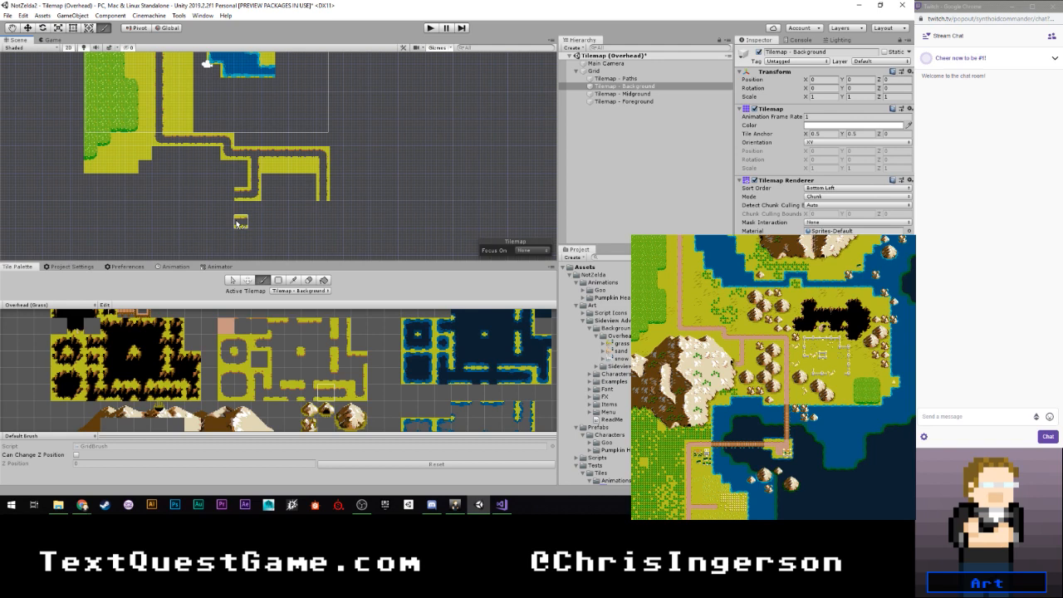
# - Switch the active tilemap to Tilemap - Paths
pyautogui.scroll(-7, 239, 221)
pyautogui.moveTo(307, 126)
pyautogui.mouseDown(button='middle')
pyautogui.moveTo(324, 207)
pyautogui.moveTo(309, 123)
pyautogui.mouseUp(button='middle')
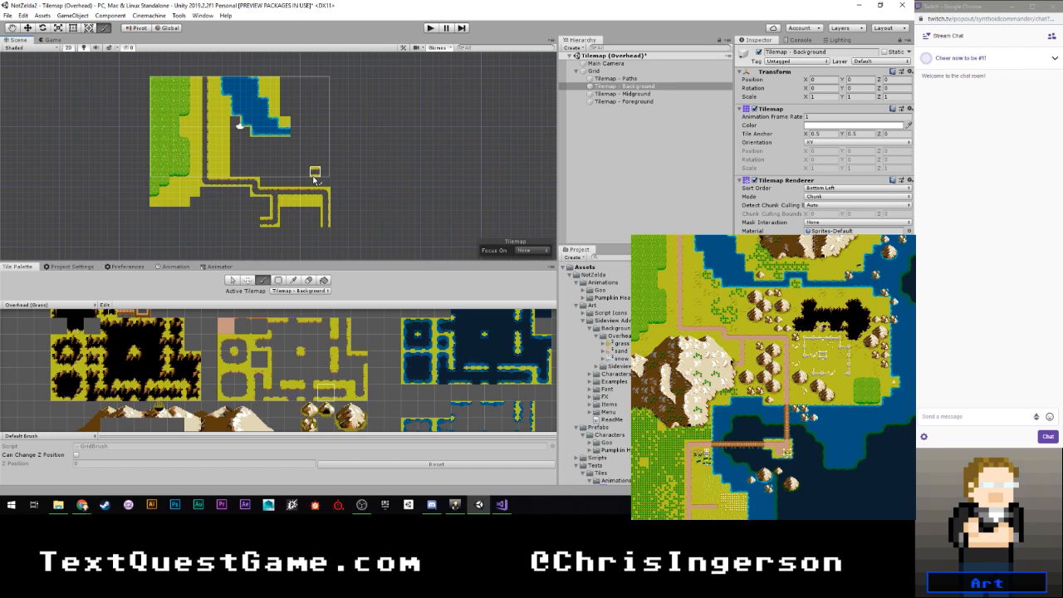
pyautogui.scroll(2, 417, 158)
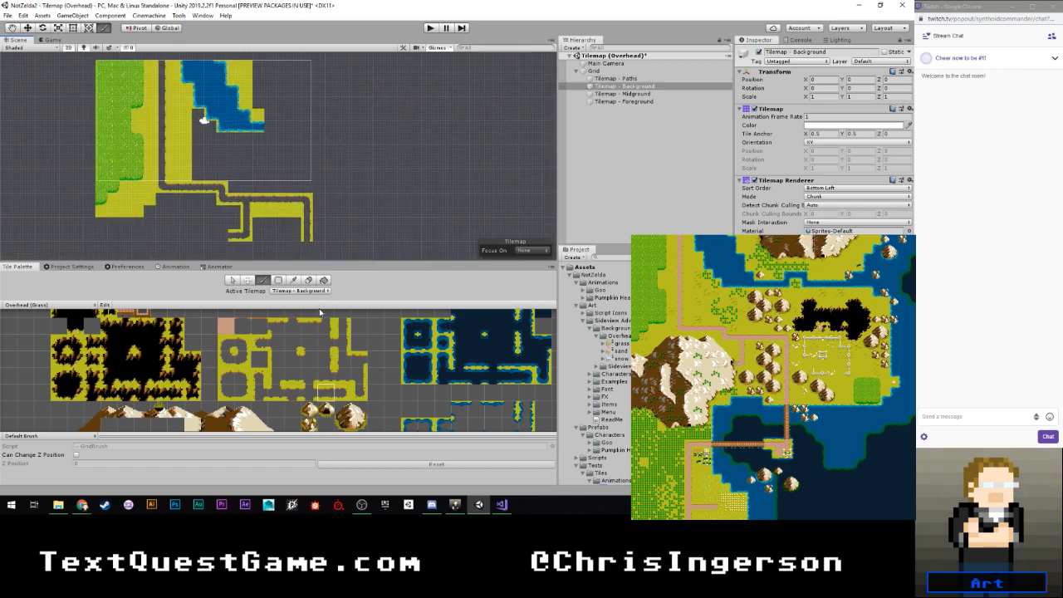
pyautogui.click(291, 292)
pyautogui.click(292, 304)
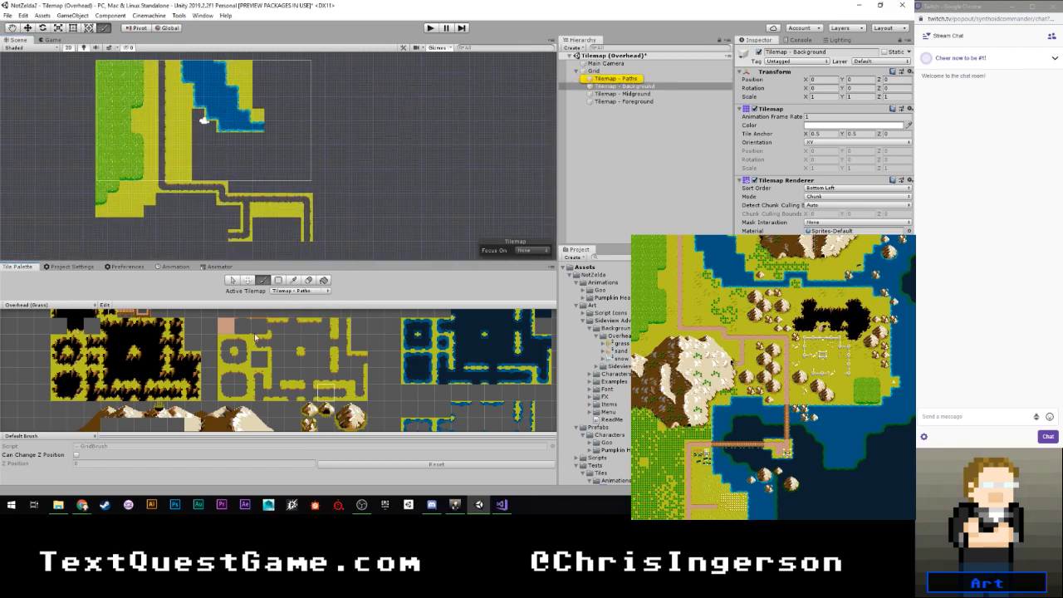
# - Fill the path network with the plain dirt tile on Tilemap - Paths, from the vertical path's top through both lower branches
pyautogui.click(616, 79)
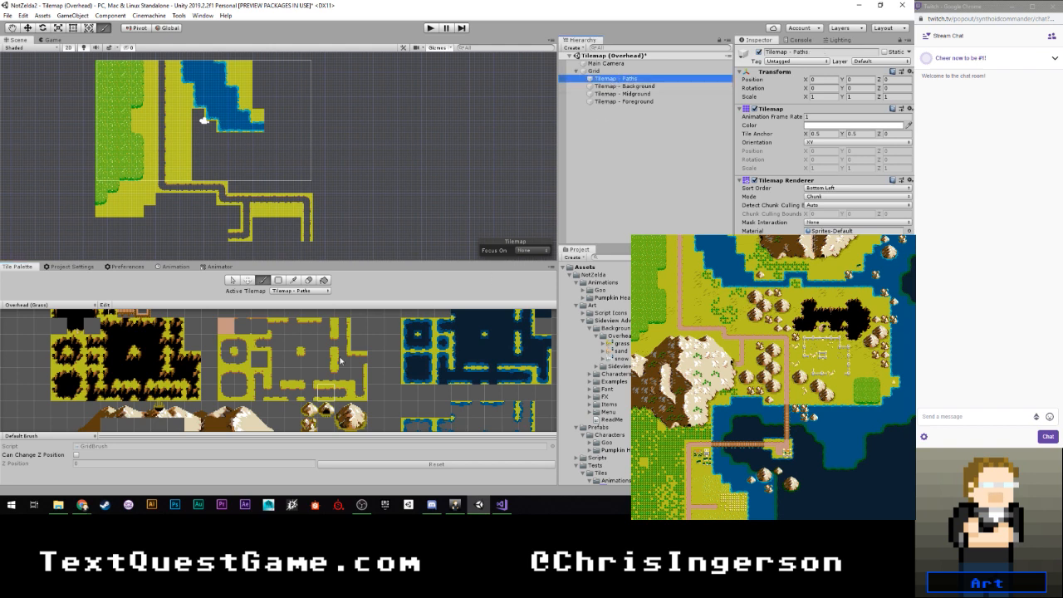
pyautogui.scroll(-1, 230, 357)
pyautogui.click(226, 327)
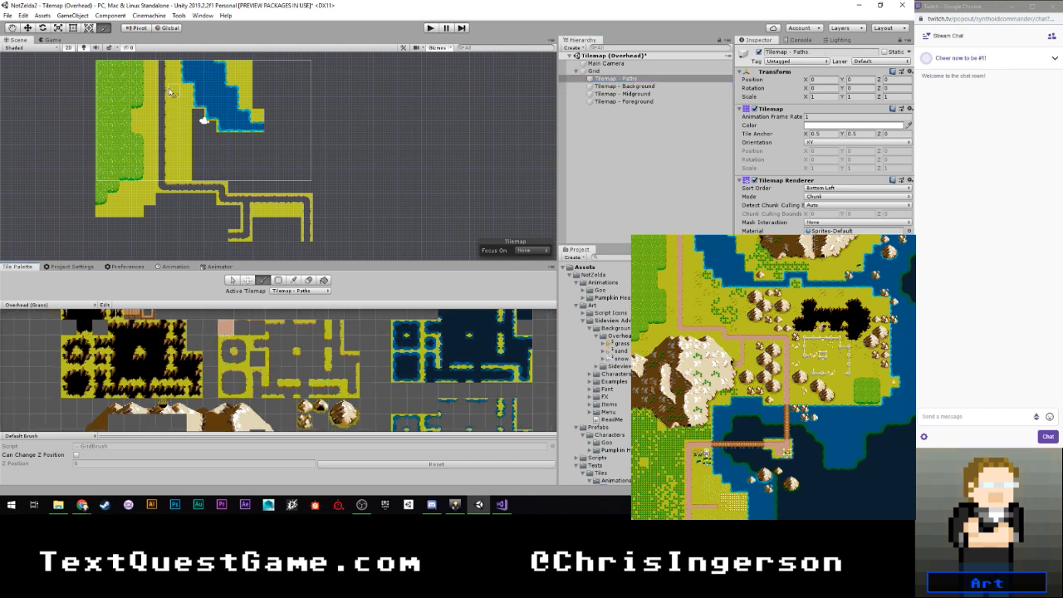
pyautogui.scroll(1, 170, 91)
pyautogui.scroll(1, 167, 88)
pyautogui.moveTo(163, 83)
pyautogui.mouseDown(button='middle')
pyautogui.moveTo(160, 118)
pyautogui.moveTo(159, 94)
pyautogui.mouseUp(button='middle')
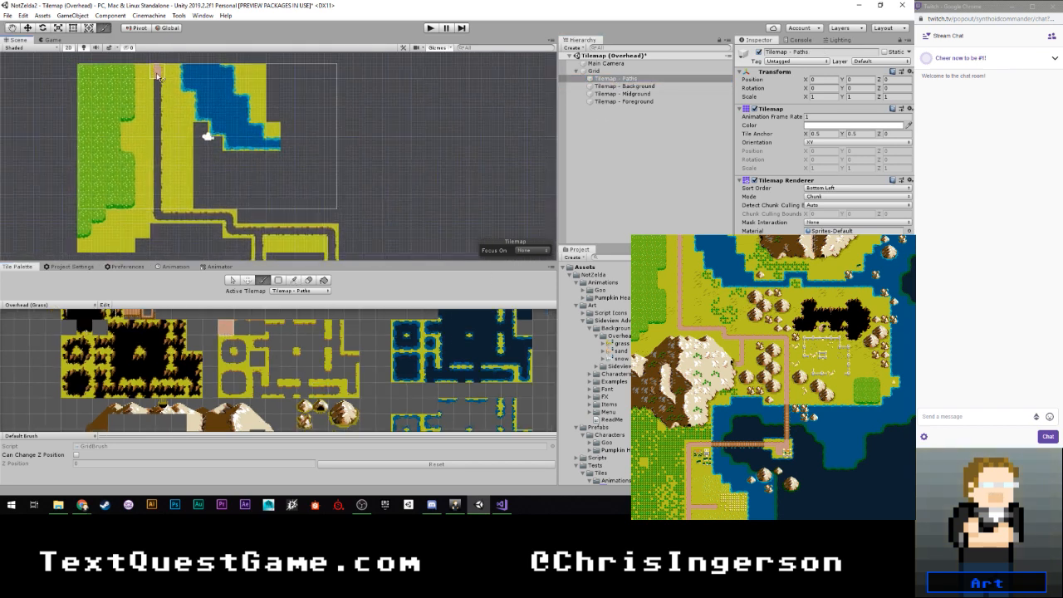
pyautogui.moveTo(158, 72)
pyautogui.mouseDown()
pyautogui.moveTo(158, 207)
pyautogui.moveTo(263, 235)
pyautogui.mouseUp()
pyautogui.moveTo(262, 235); pyautogui.dragTo(263, 157, button='middle')
pyautogui.moveTo(263, 158)
pyautogui.mouseDown()
pyautogui.moveTo(249, 198)
pyautogui.moveTo(274, 155)
pyautogui.moveTo(332, 154)
pyautogui.moveTo(332, 195)
pyautogui.moveTo(331, 160)
pyautogui.mouseUp()
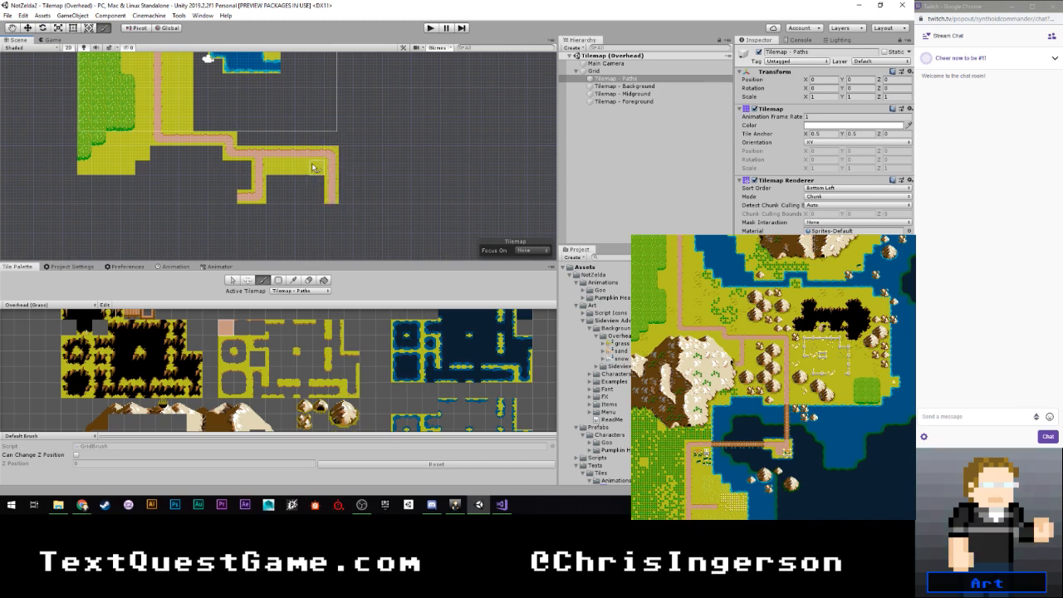
# - Switch the active tilemap to Tilemap - Midground for placing the small mountain tiles
pyautogui.scroll(-4, 405, 162)
pyautogui.moveTo(355, 99)
pyautogui.mouseDown(button='middle')
pyautogui.moveTo(353, 175)
pyautogui.moveTo(373, 142)
pyautogui.mouseUp(button='middle')
pyautogui.scroll(-2, 382, 179)
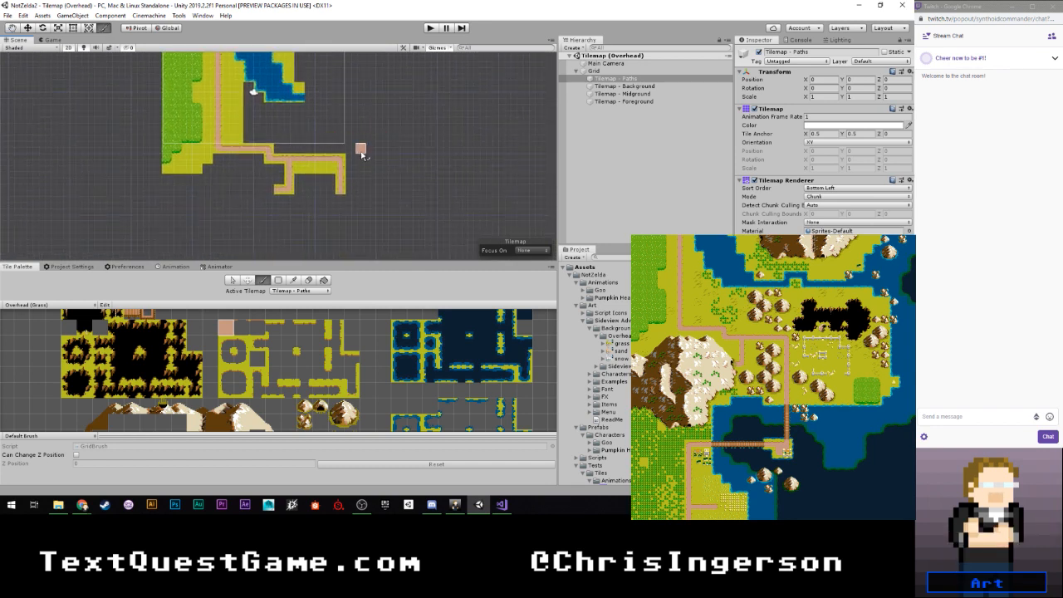
pyautogui.scroll(-1, 363, 155)
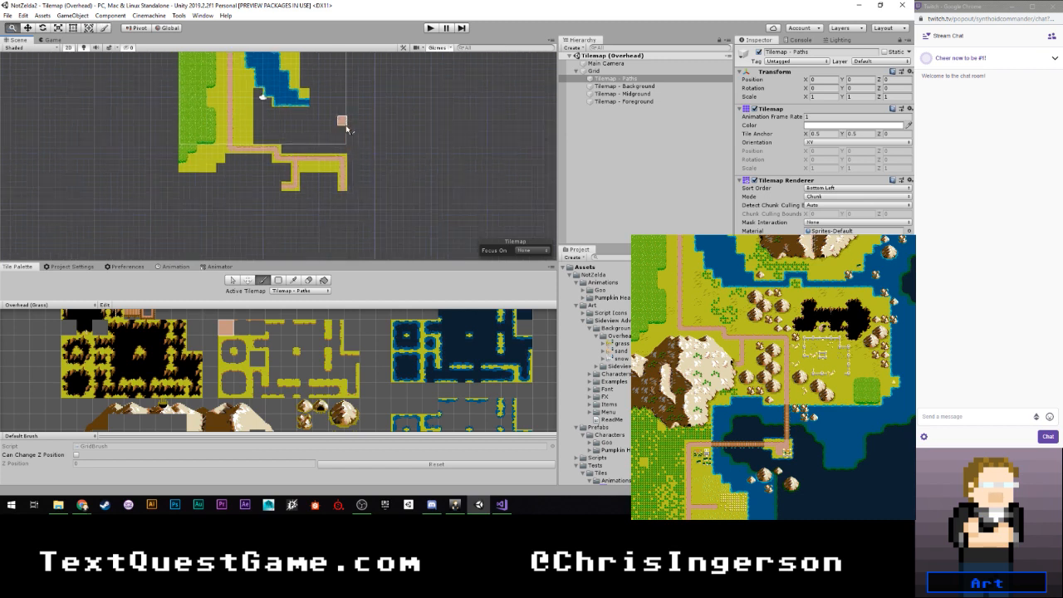
pyautogui.moveTo(340, 119); pyautogui.dragTo(333, 171, button='middle')
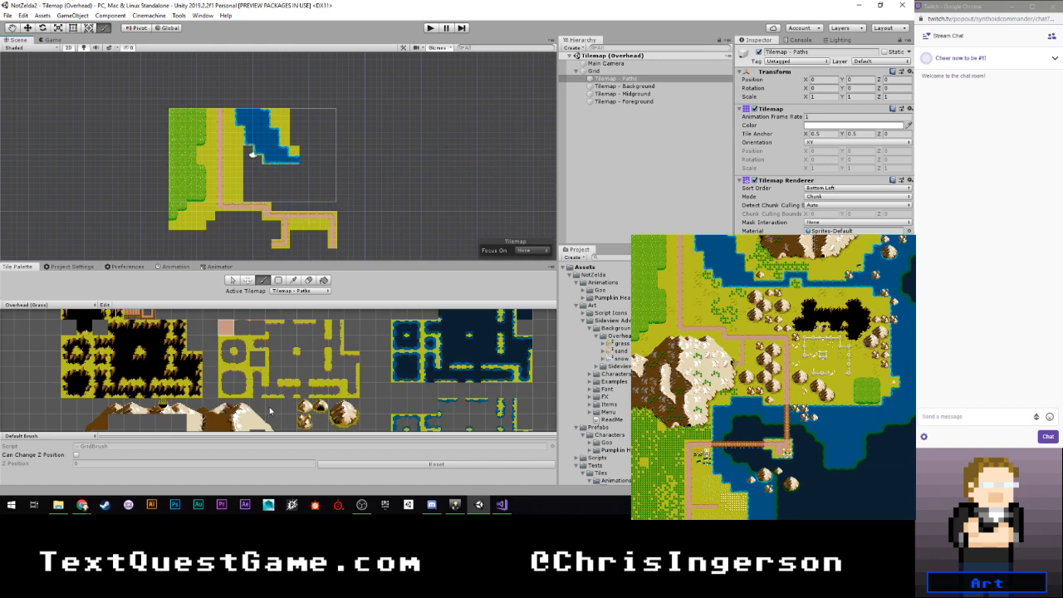
pyautogui.scroll(-2, 277, 383)
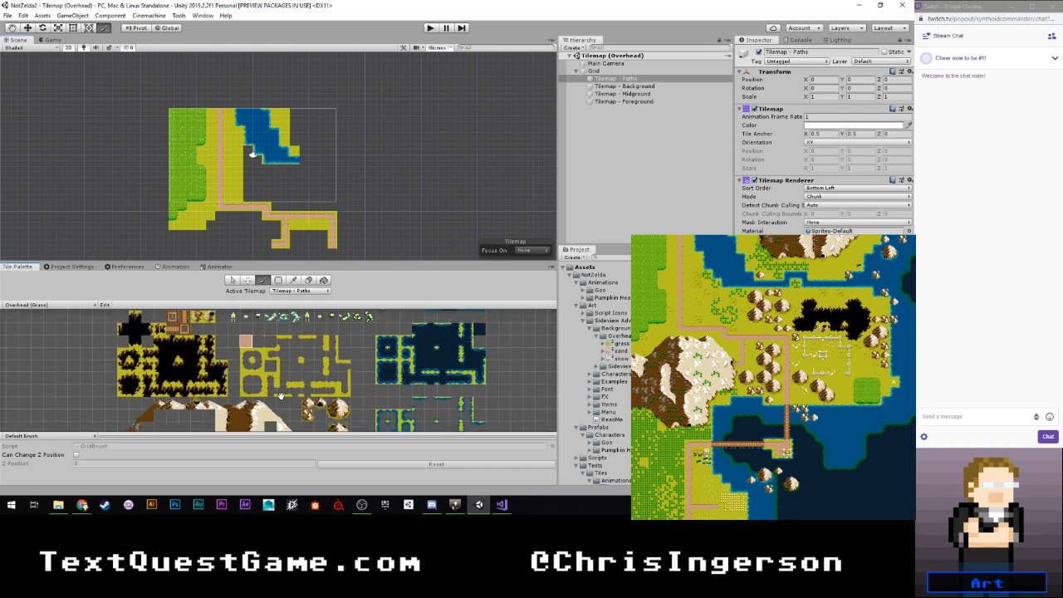
pyautogui.moveTo(291, 389); pyautogui.dragTo(286, 316, button='middle')
pyautogui.scroll(2, 302, 374)
pyautogui.scroll(1, 302, 374)
pyautogui.scroll(2, 335, 312)
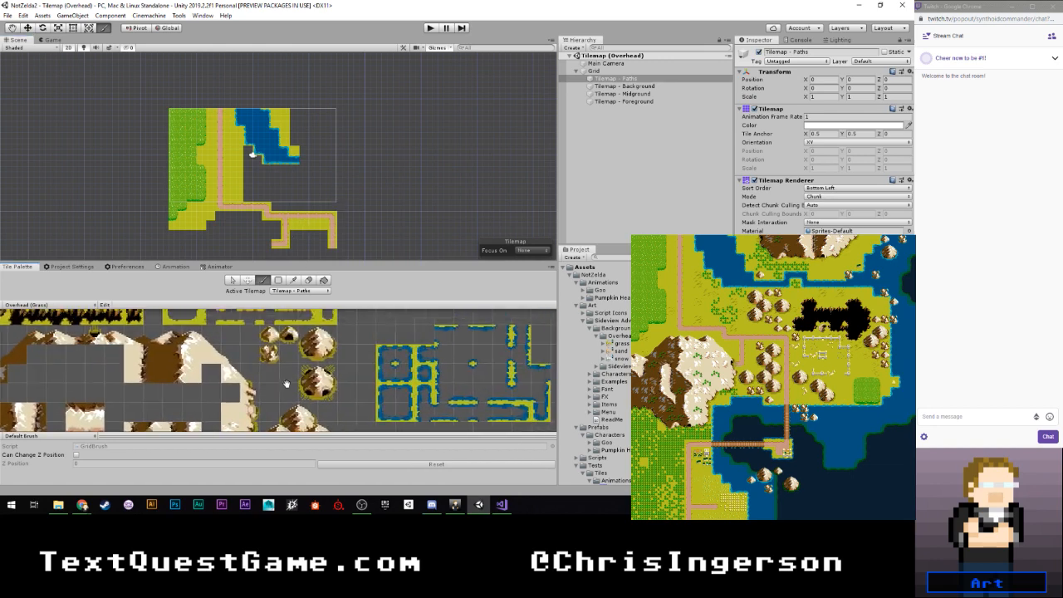
pyautogui.scroll(5, 283, 191)
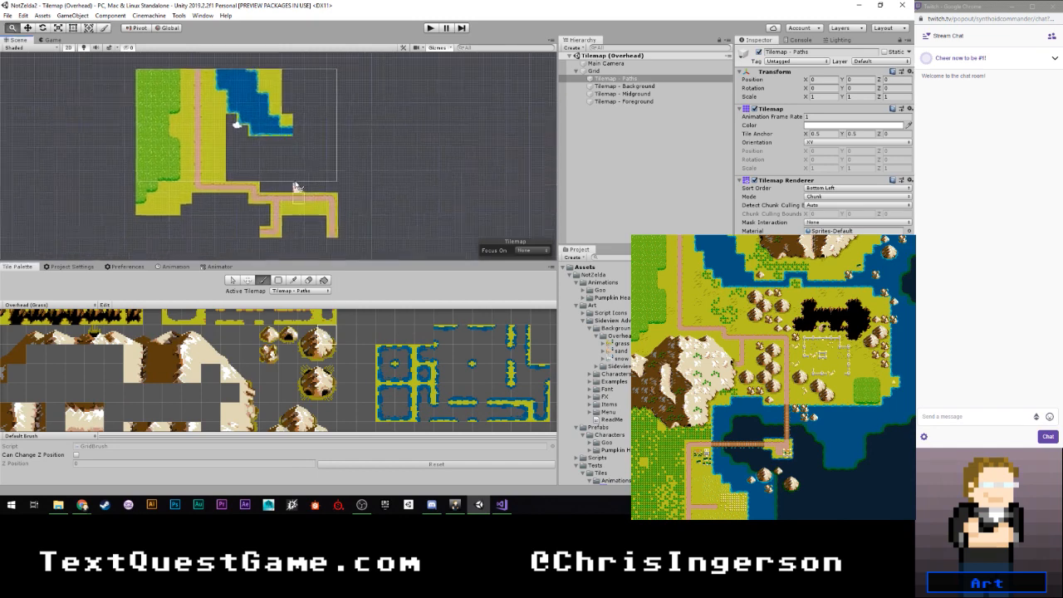
pyautogui.click(299, 291)
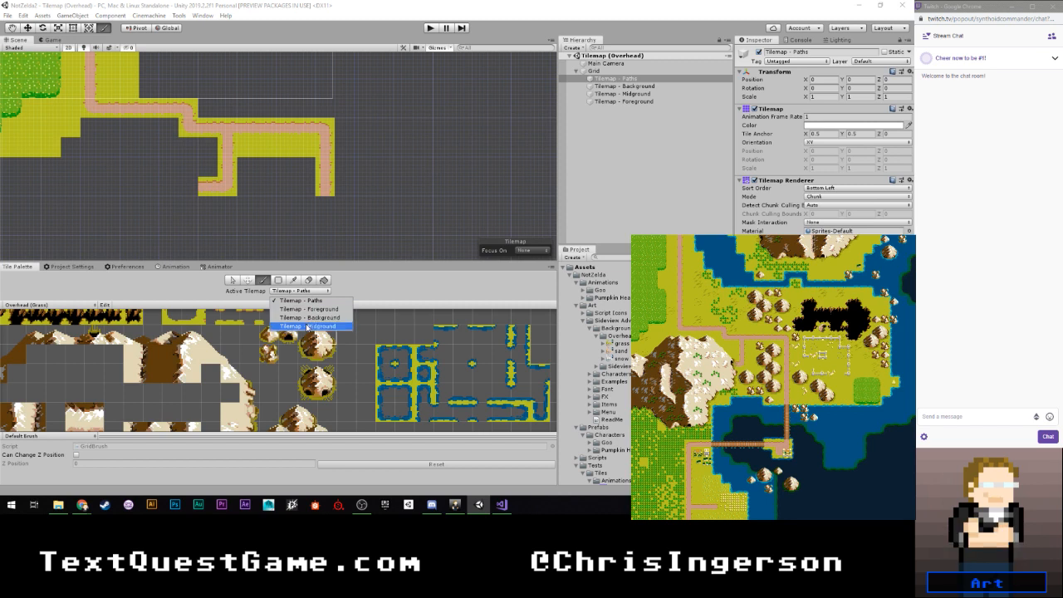
pyautogui.click(308, 327)
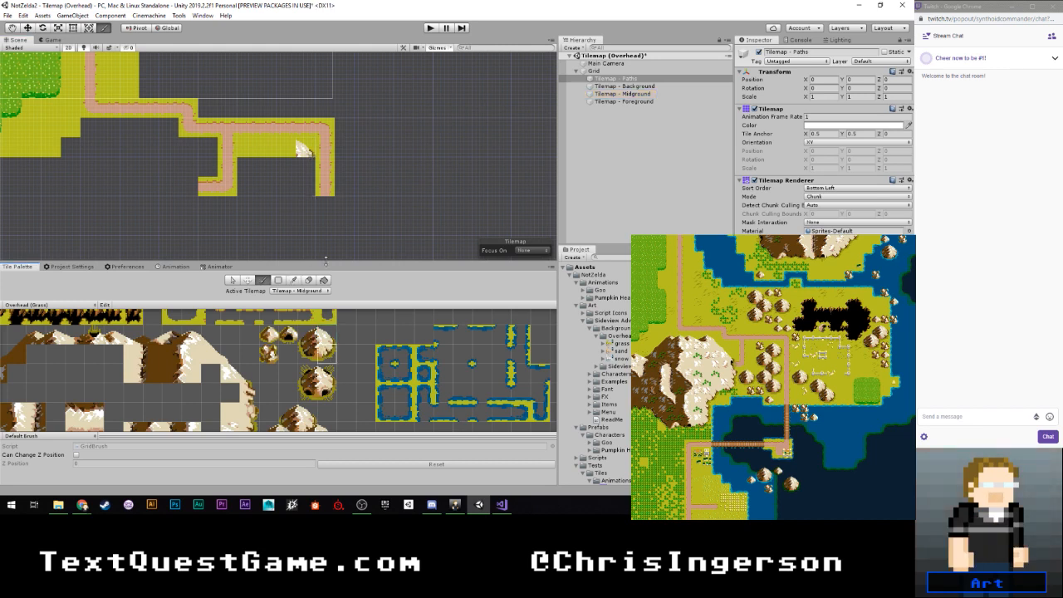
# - Paint a small rounded mountain between the two lower path branches, with an overlap tile at its lower-left corner
pyautogui.click(307, 169)
pyautogui.scroll(4, 281, 394)
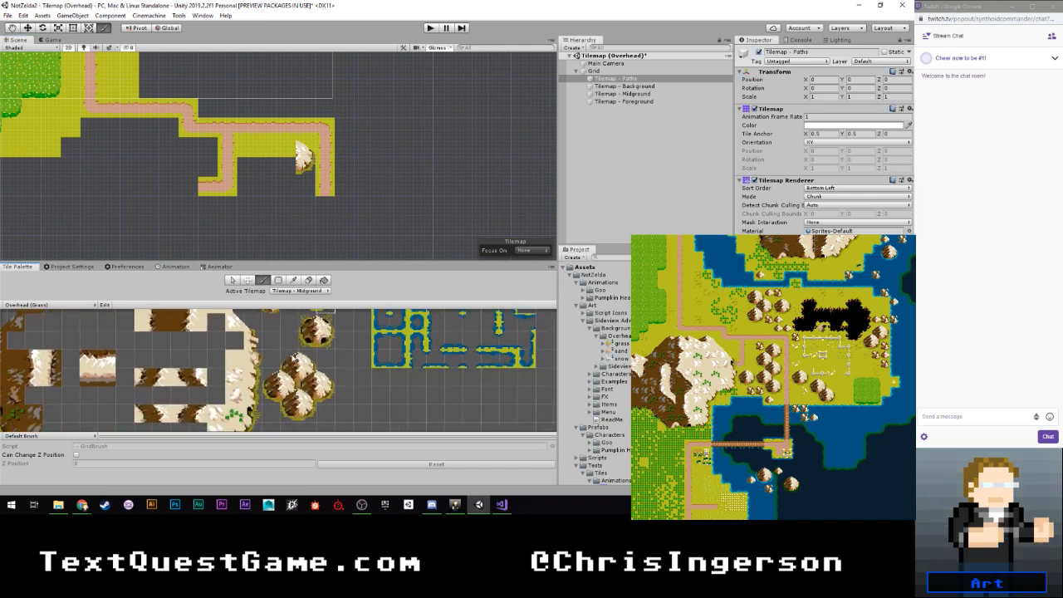
pyautogui.click(292, 358)
pyautogui.click(288, 149)
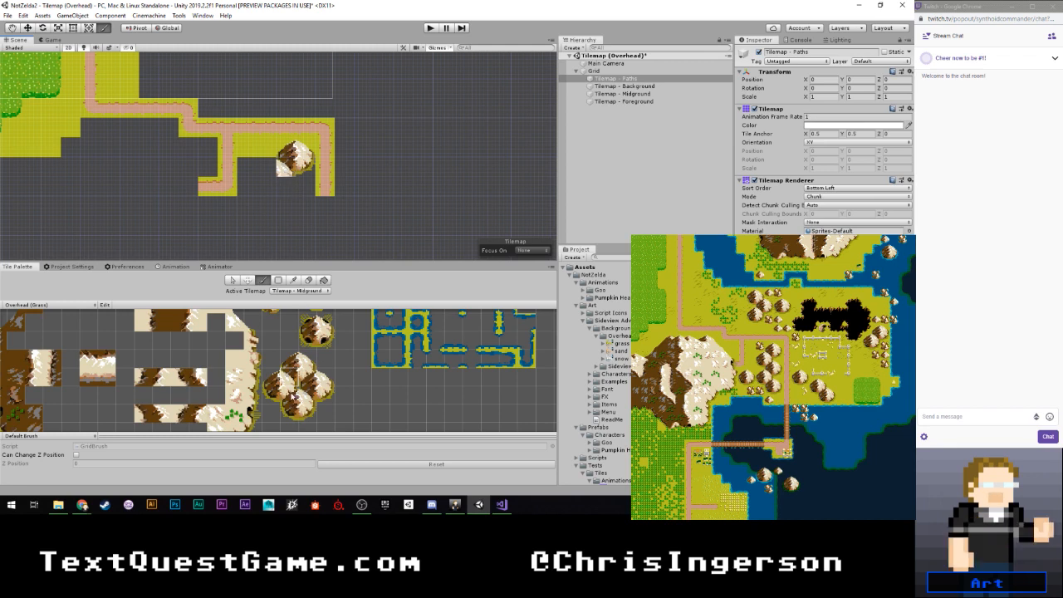
# - Paint a second small mountain diagonally below and left of the first, with an overlap tile at its lower-right corner
pyautogui.click(292, 397)
pyautogui.click(286, 187)
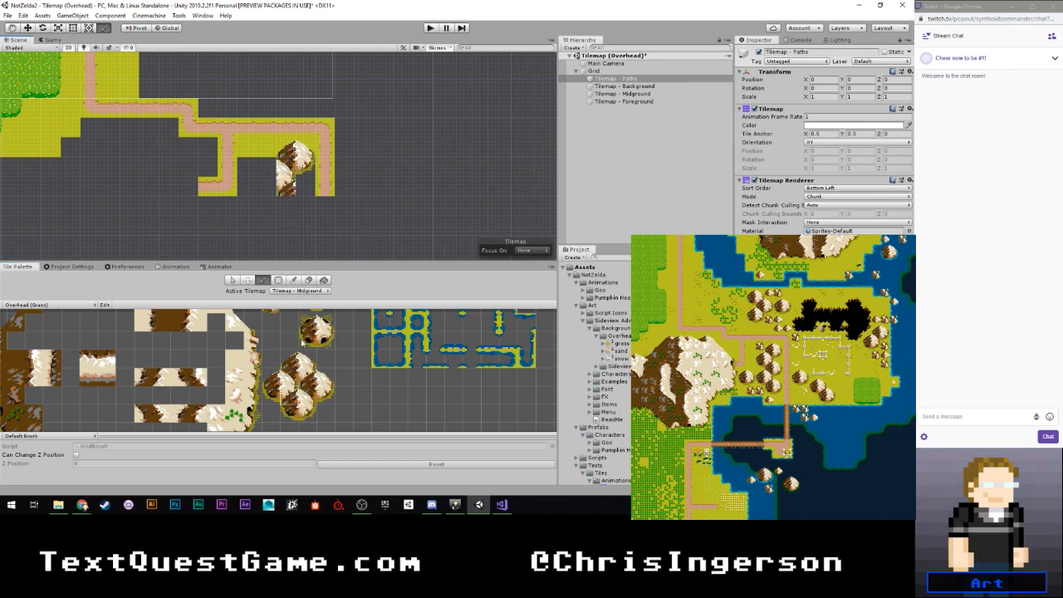
pyautogui.moveTo(285, 334); pyautogui.dragTo(283, 375, button='middle')
pyautogui.scroll(-1, 281, 373)
pyautogui.click(306, 347)
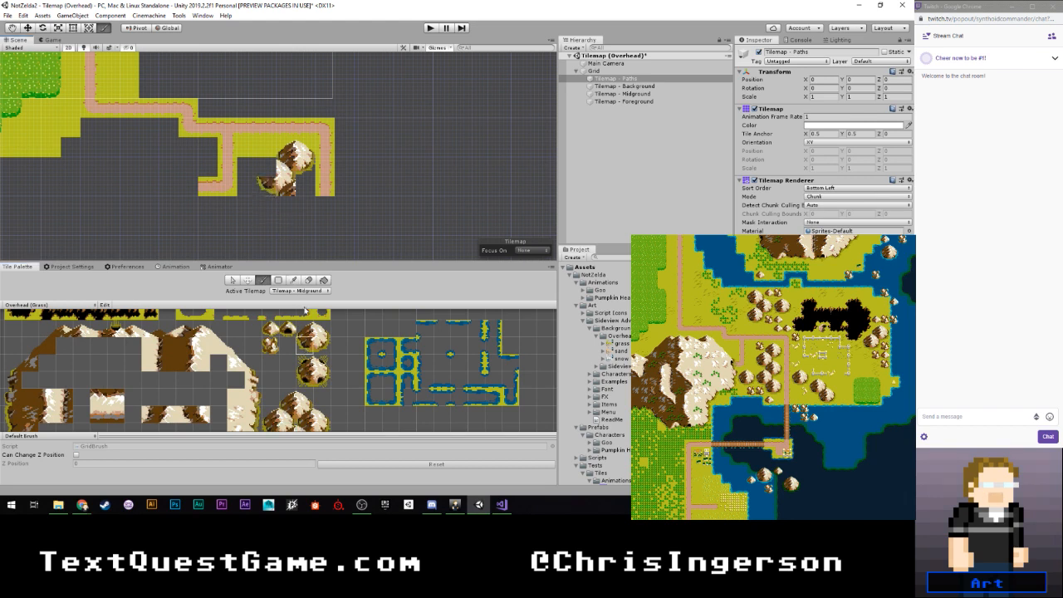
pyautogui.click(268, 169)
pyautogui.moveTo(306, 395); pyautogui.dragTo(296, 338, button='middle')
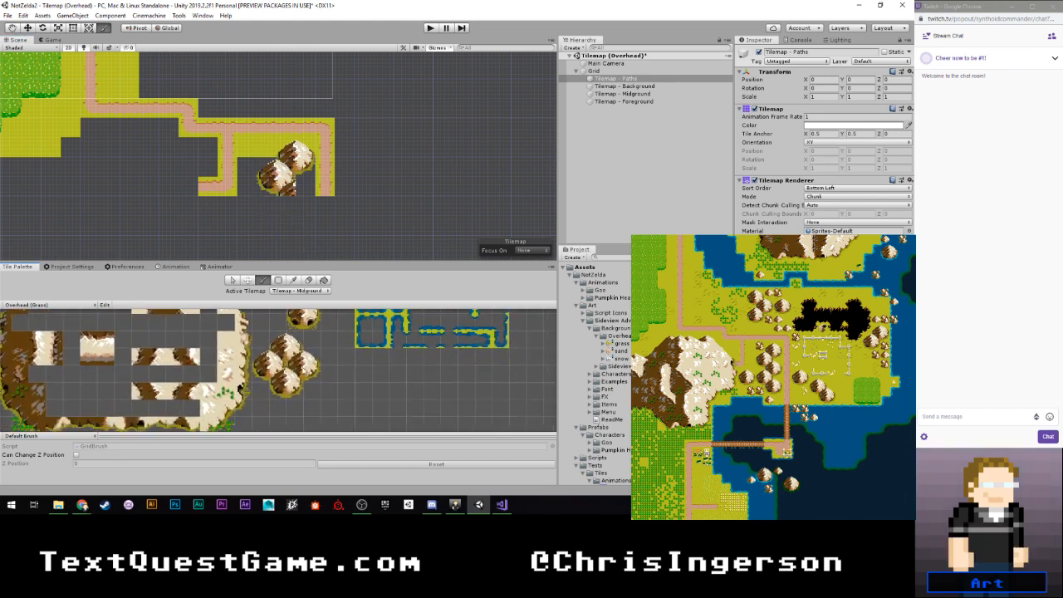
# - Paint a third small mountain diagonally below and right of the second, with an overlap tile at its lower-left corner
pyautogui.click(299, 365)
pyautogui.click(303, 190)
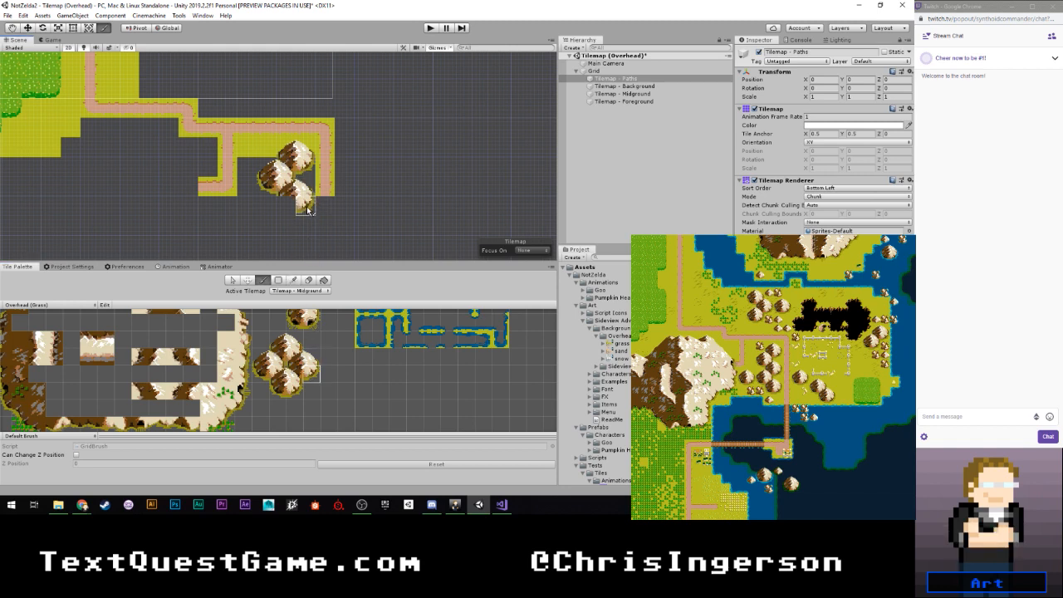
pyautogui.click(291, 376)
pyautogui.click(292, 203)
# - Continue the zigzag mountain chain with a fourth mountain below-left of the third and a fifth below-right of that
pyautogui.click(291, 387)
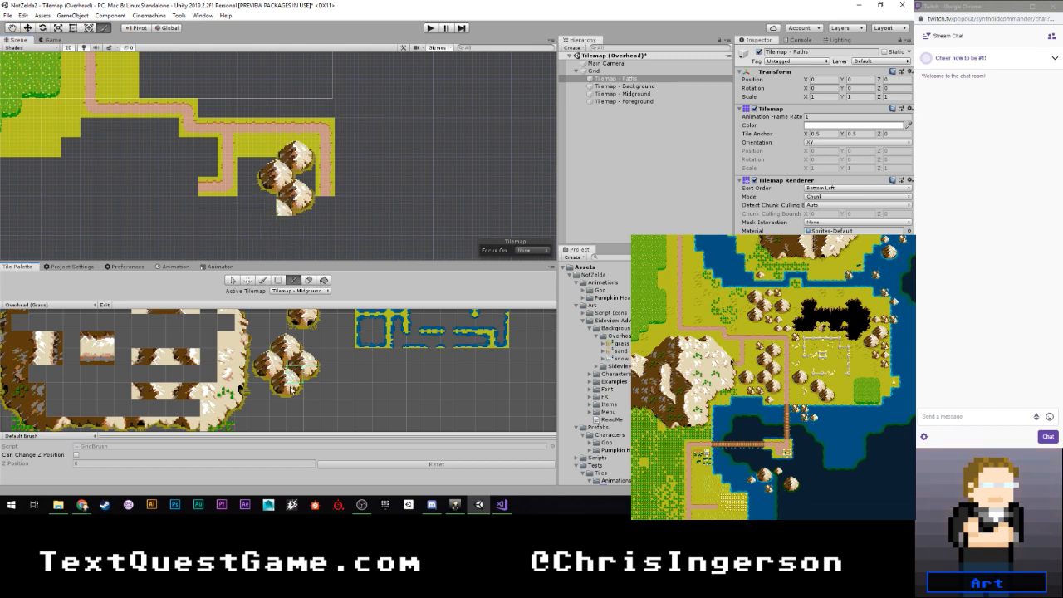
pyautogui.click(291, 388)
pyautogui.click(286, 225)
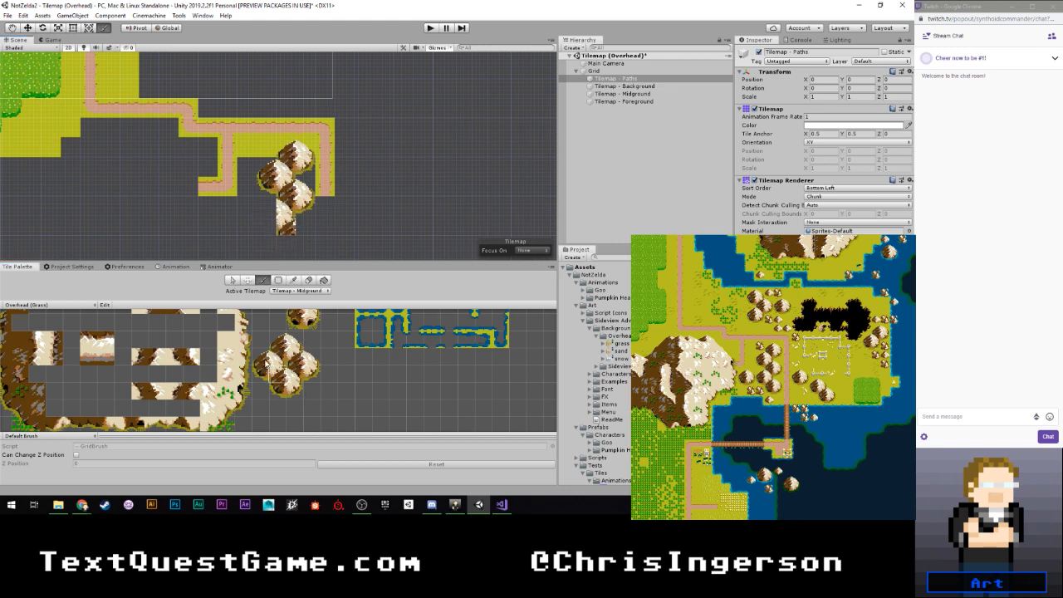
pyautogui.click(264, 364)
pyautogui.click(265, 207)
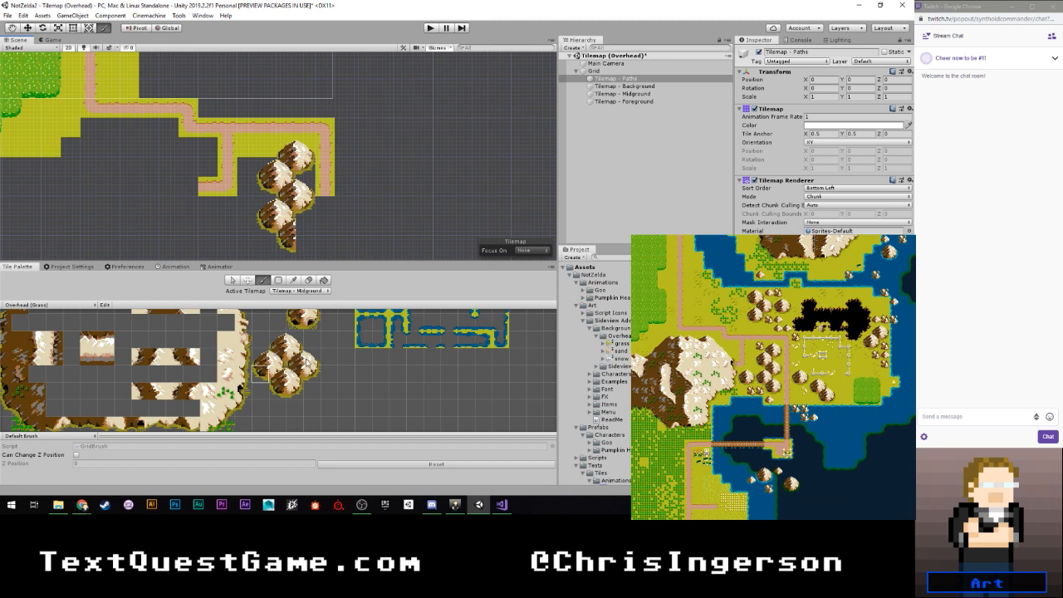
pyautogui.click(309, 362)
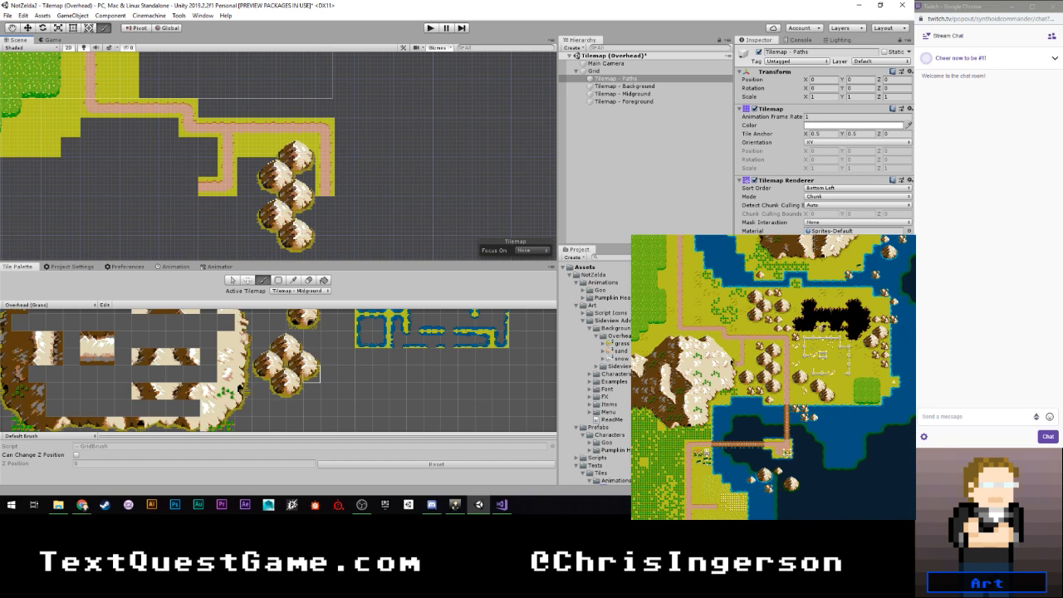
pyautogui.hotkey('alt', 'Tab')
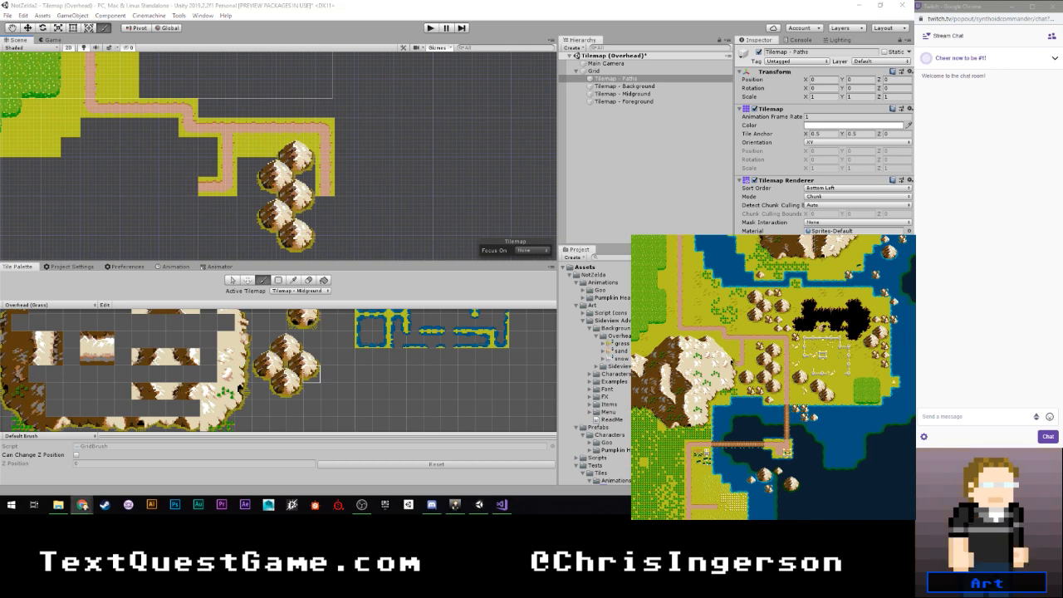
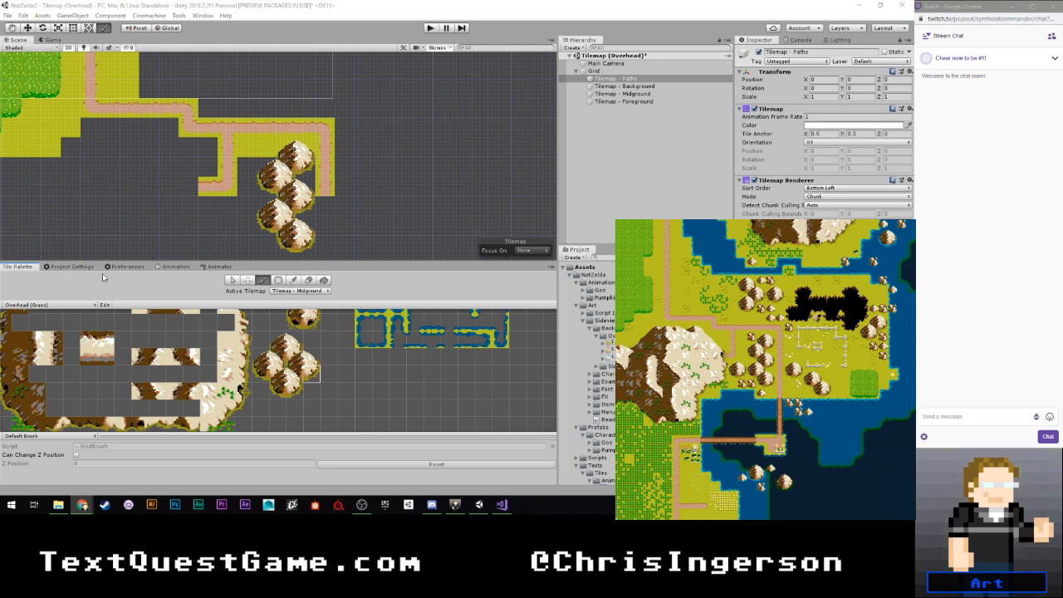
# - Place one small rock tile beside the topmost mountain of the zigzag chain and two adjacent rock tiles below-left of the chain
pyautogui.click(208, 187)
pyautogui.click(214, 203)
pyautogui.scroll(-2, 317, 342)
pyautogui.scroll(4, 317, 343)
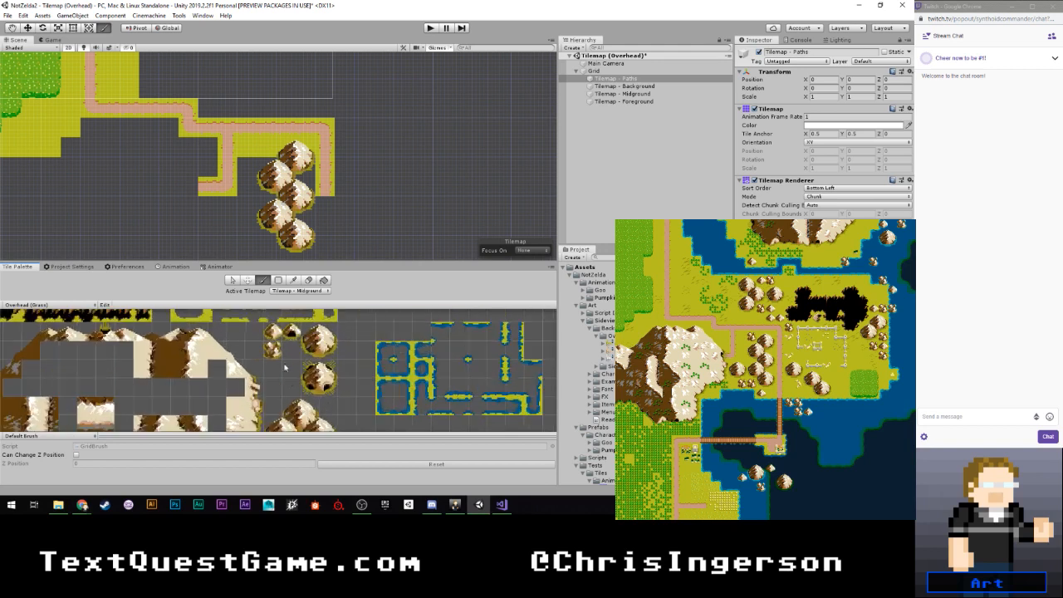
pyautogui.click(273, 364)
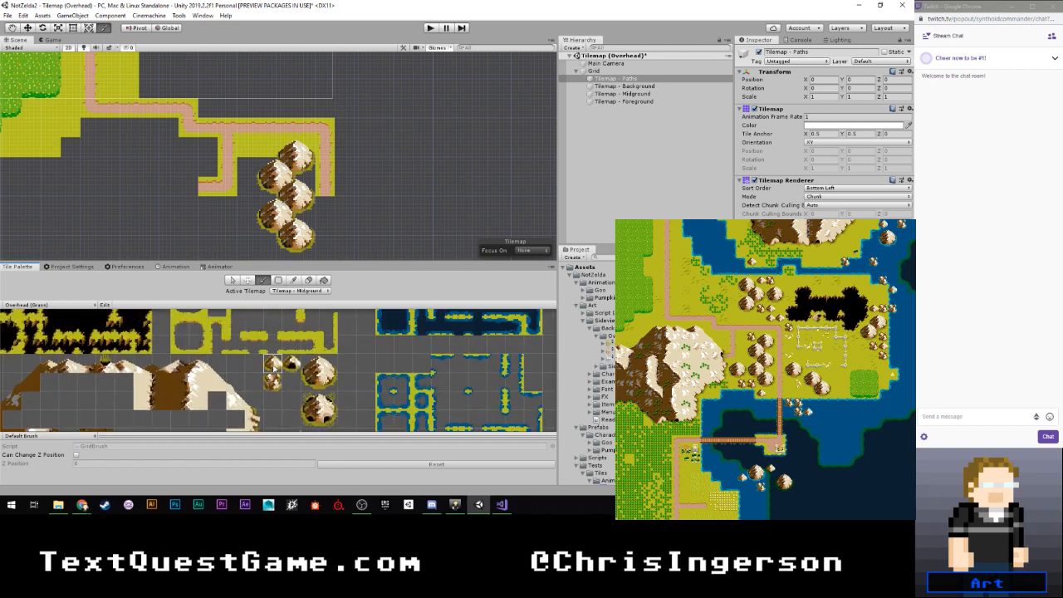
pyautogui.click(274, 382)
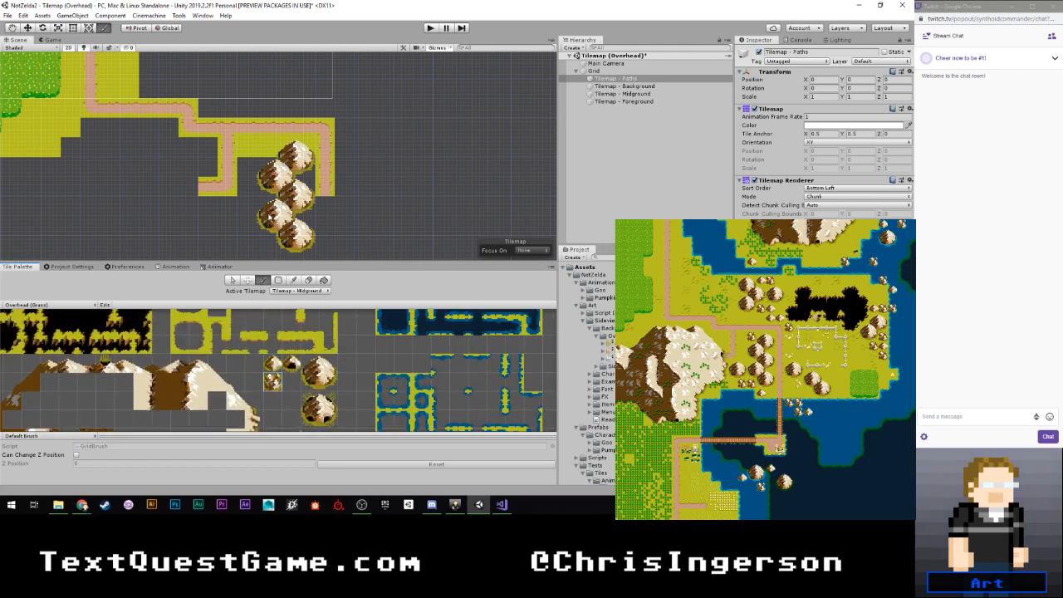
pyautogui.click(263, 148)
pyautogui.moveTo(252, 248); pyautogui.dragTo(245, 195, button='middle')
pyautogui.click(254, 195)
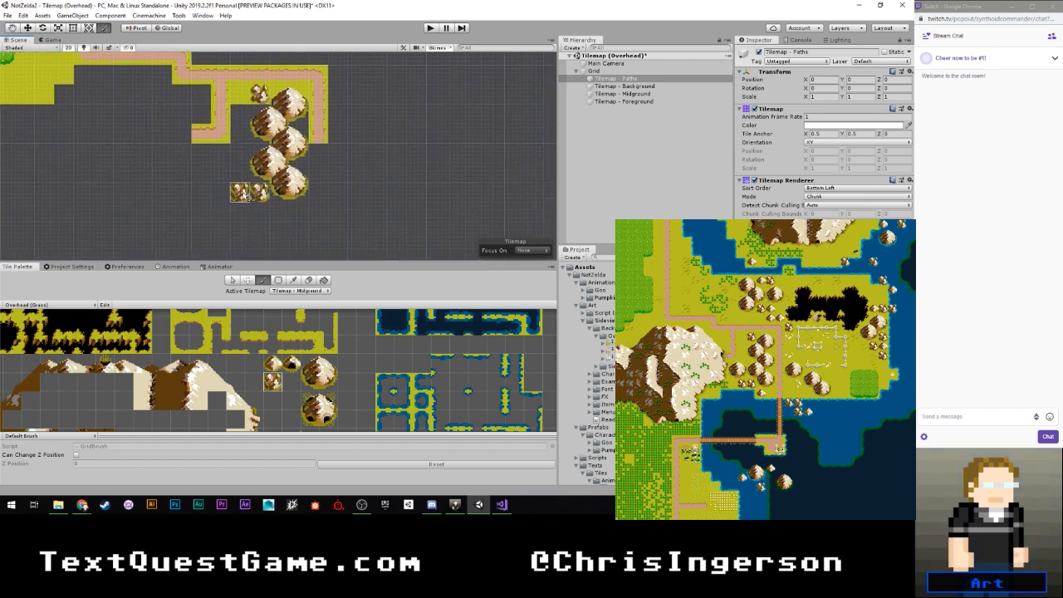
# - Paint a small rounded mountain left of the chain's fourth mountain, and a single small peak tile below the chain's lower end
pyautogui.click(314, 367)
pyautogui.click(222, 157)
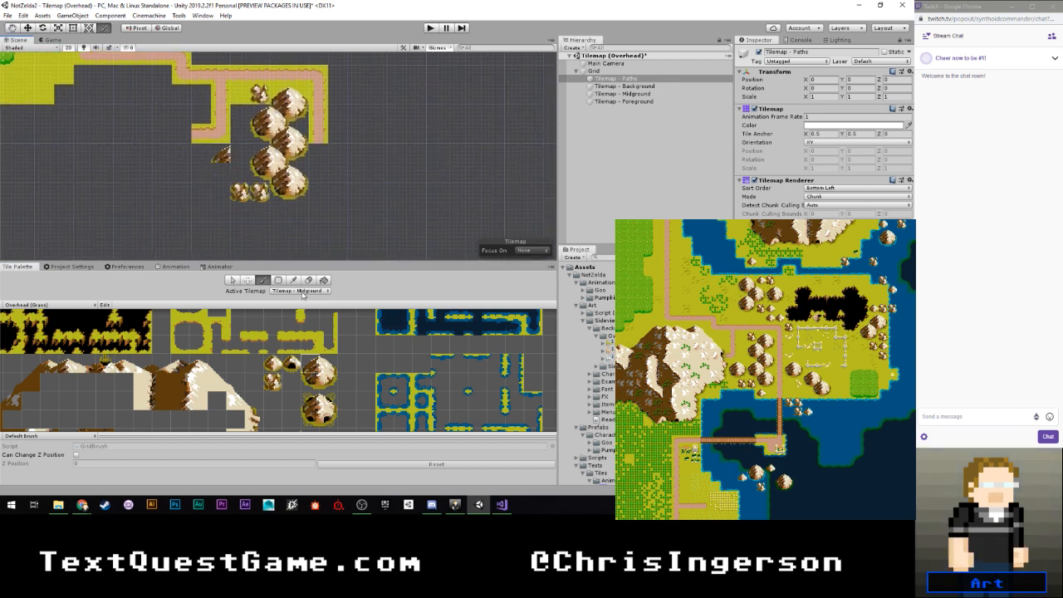
pyautogui.moveTo(306, 358); pyautogui.dragTo(333, 371)
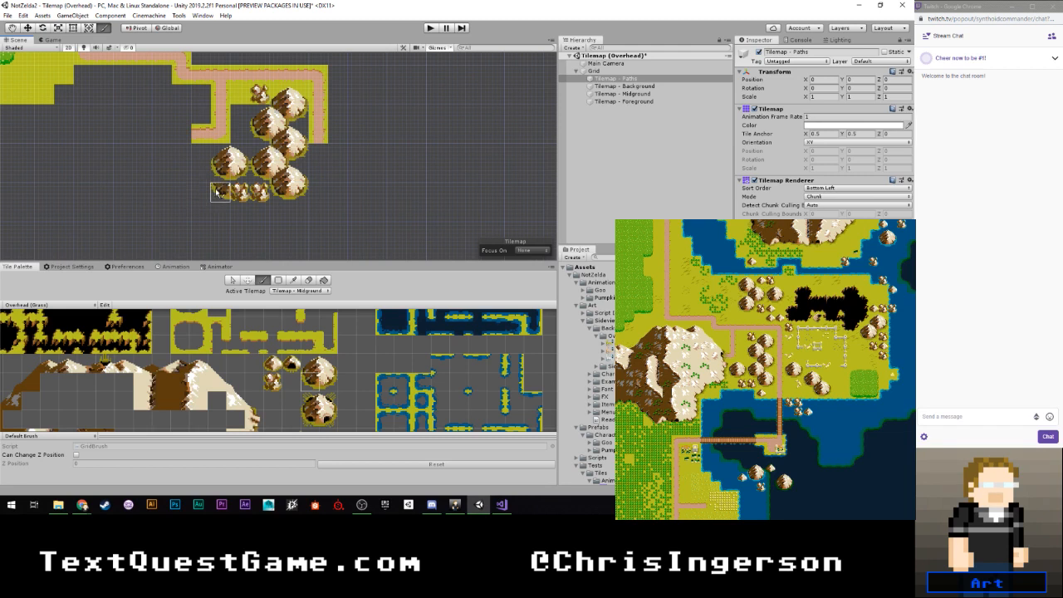
pyautogui.click(273, 364)
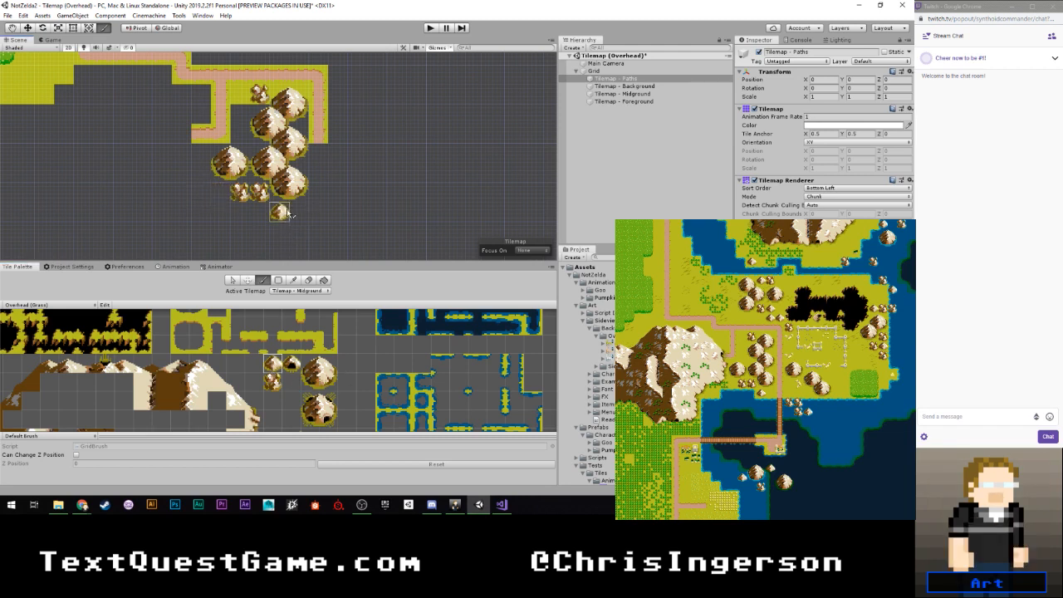
pyautogui.click(285, 209)
# - Paint a separate small rounded mountain to the right of the mountain chain, just beyond the right path branch
pyautogui.click(314, 364)
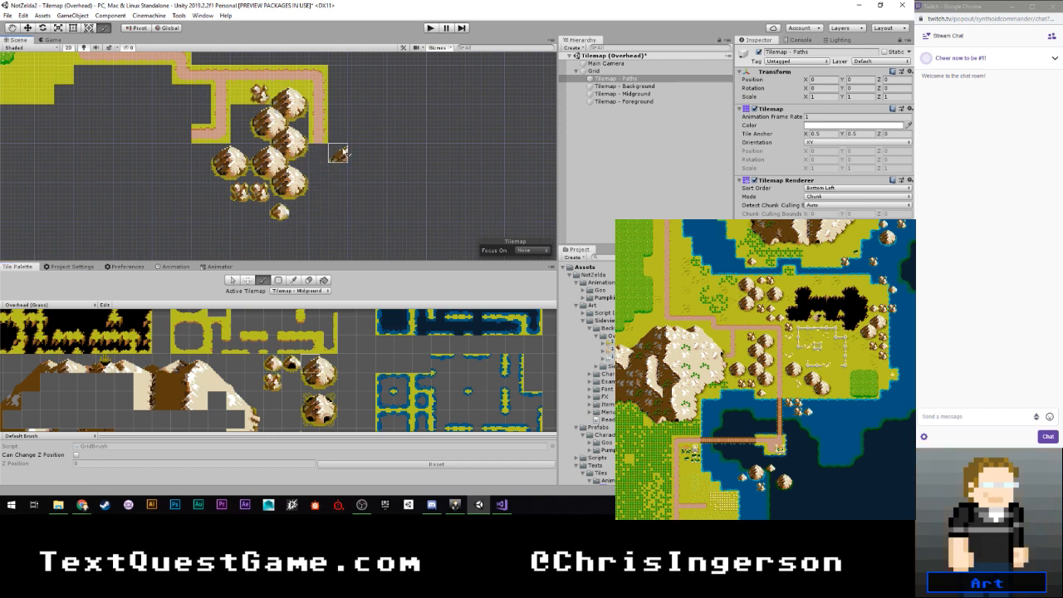
pyautogui.click(342, 153)
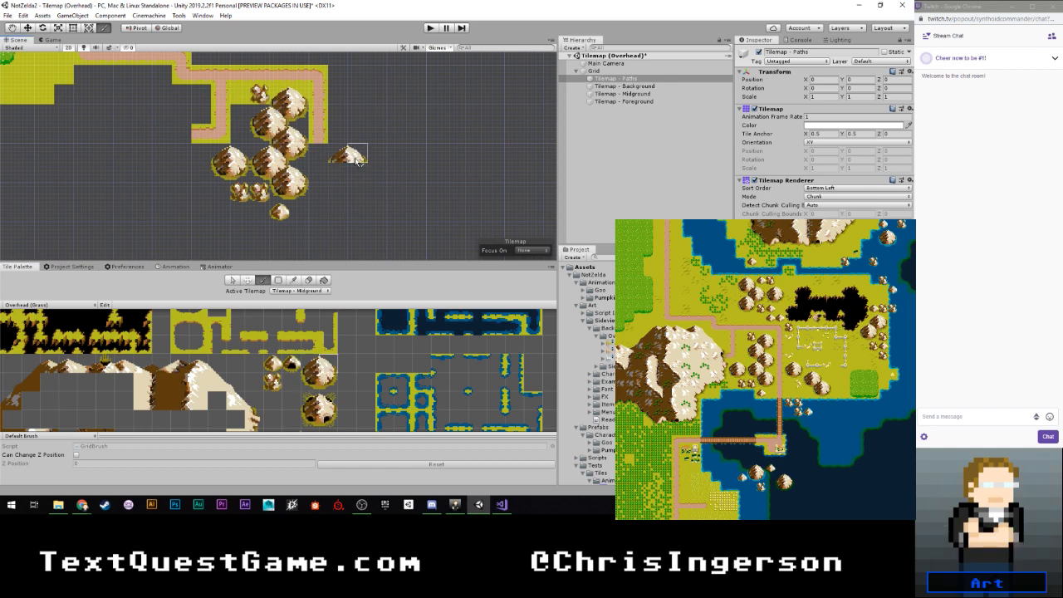
pyautogui.click(312, 382)
pyautogui.click(340, 175)
pyautogui.click(329, 382)
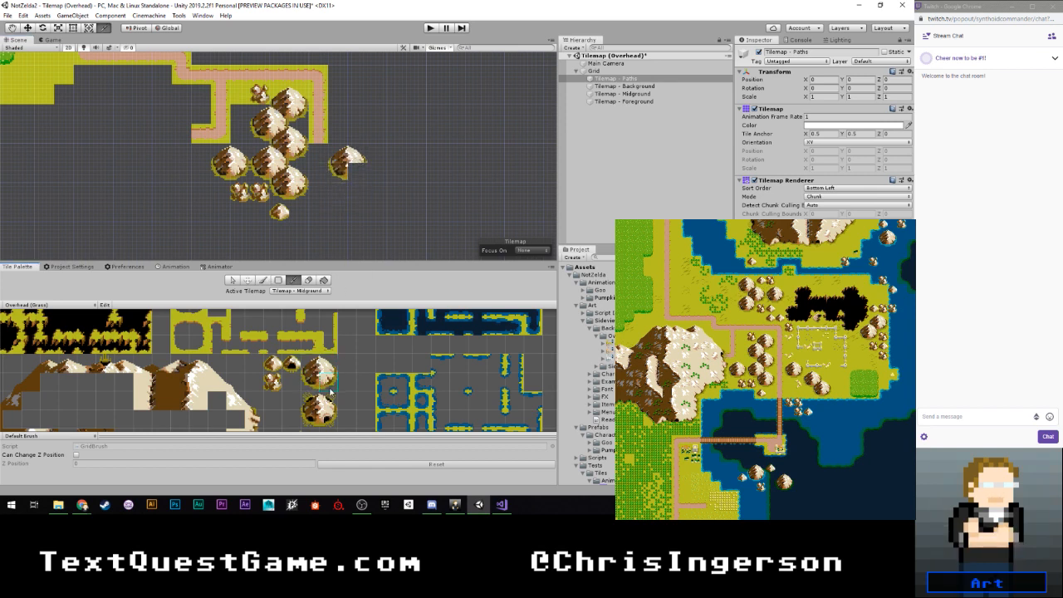
pyautogui.click(358, 181)
pyautogui.moveTo(358, 181)
pyautogui.mouseDown(button='middle')
pyautogui.moveTo(336, 165)
pyautogui.moveTo(308, 174)
pyautogui.mouseUp(button='middle')
pyautogui.moveTo(313, 389); pyautogui.dragTo(294, 330, button='middle')
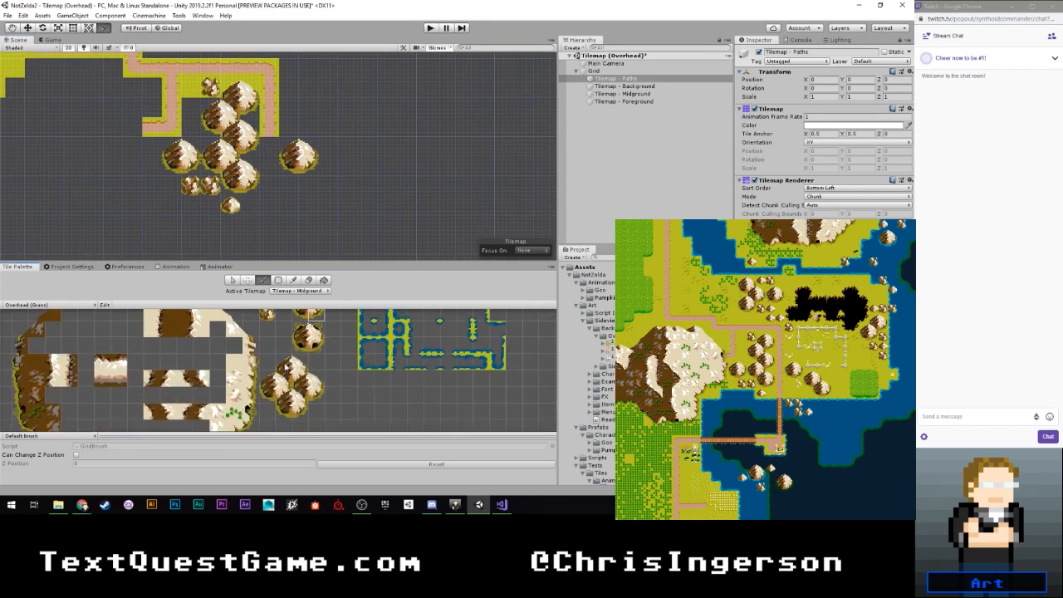
pyautogui.click(285, 363)
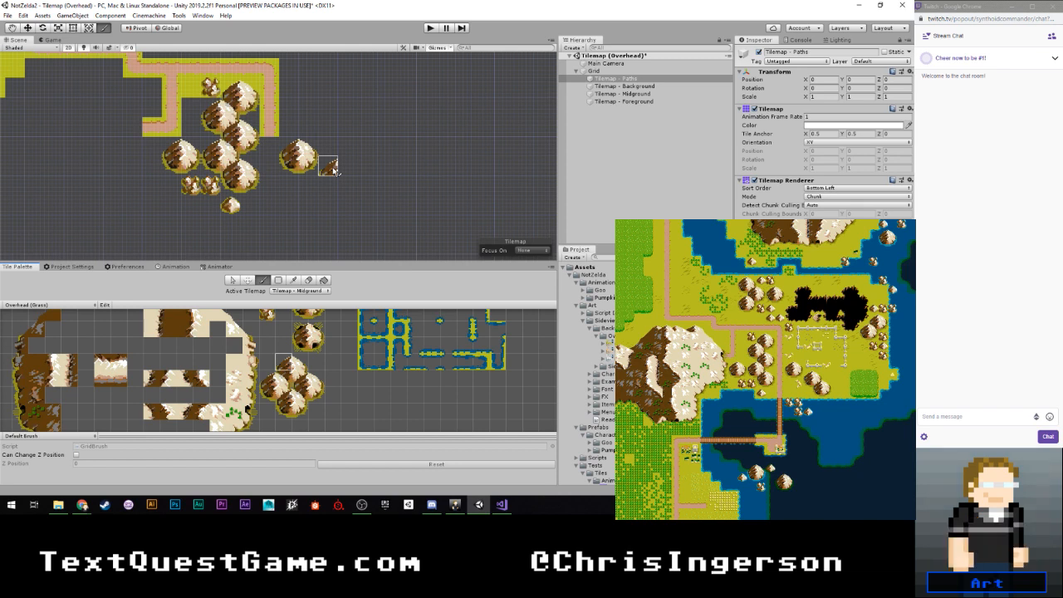
pyautogui.scroll(-3, 349, 162)
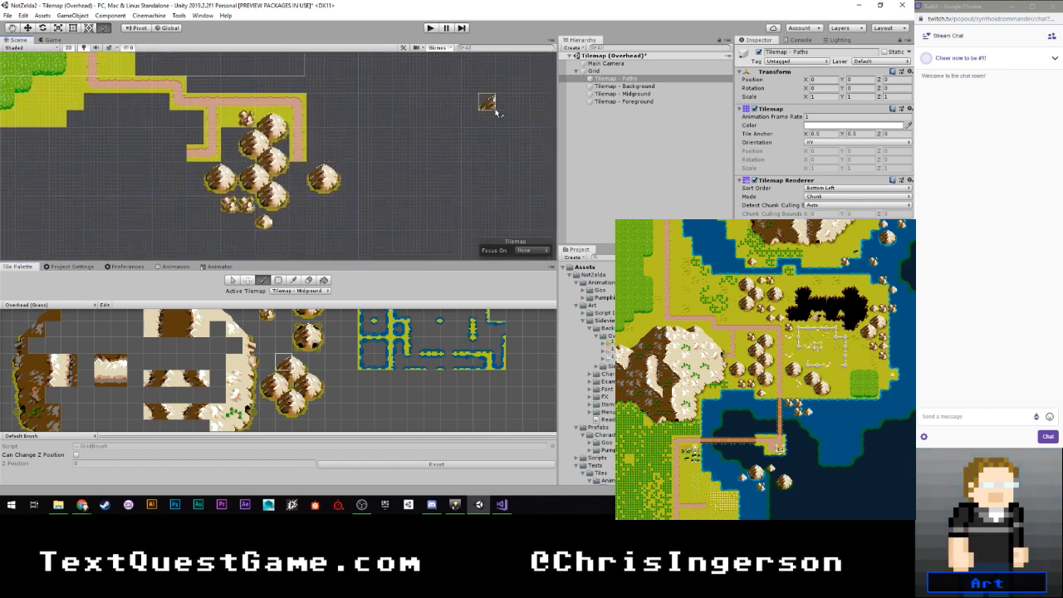
# - Make Tilemap - Background the active tilemap and extend the right path branch's paired grass borders downward by four tiles
pyautogui.click(301, 291)
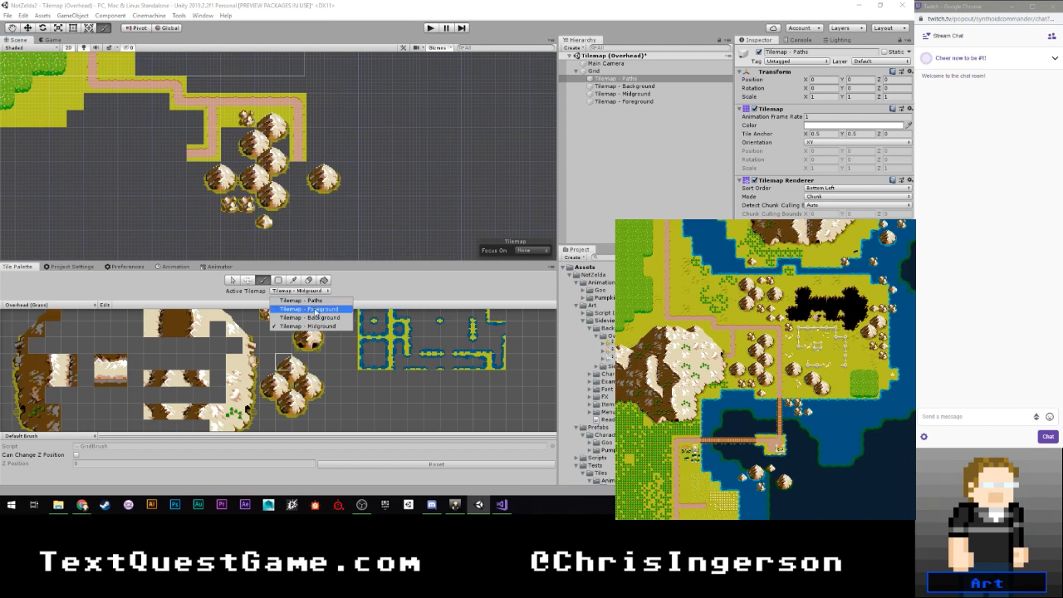
pyautogui.click(316, 313)
pyautogui.click(300, 290)
pyautogui.click(320, 308)
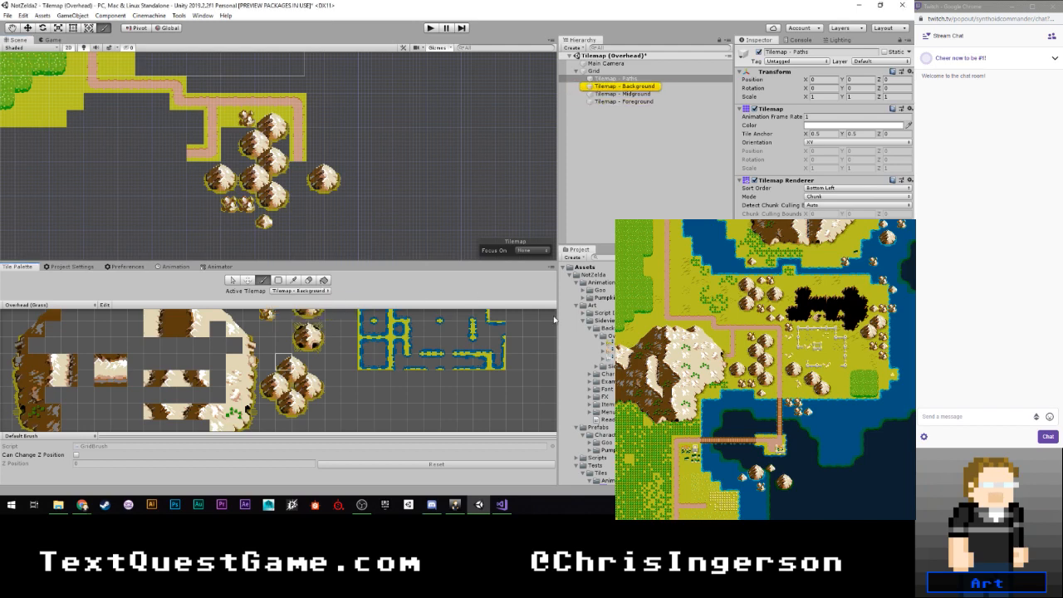
pyautogui.scroll(-8, 338, 361)
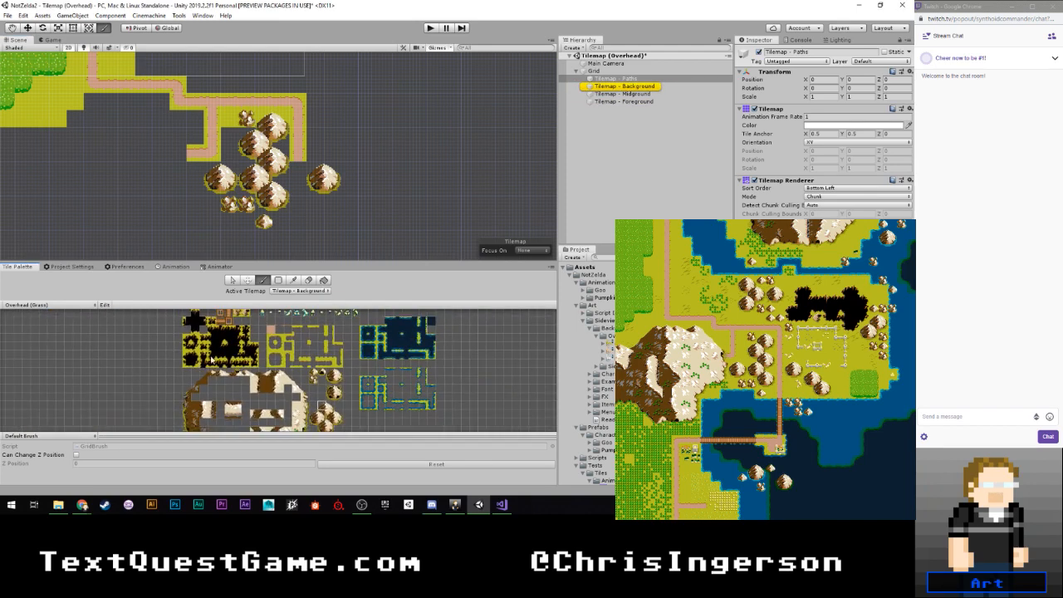
pyautogui.scroll(2, 223, 365)
pyautogui.moveTo(285, 374); pyautogui.dragTo(275, 318, button='middle')
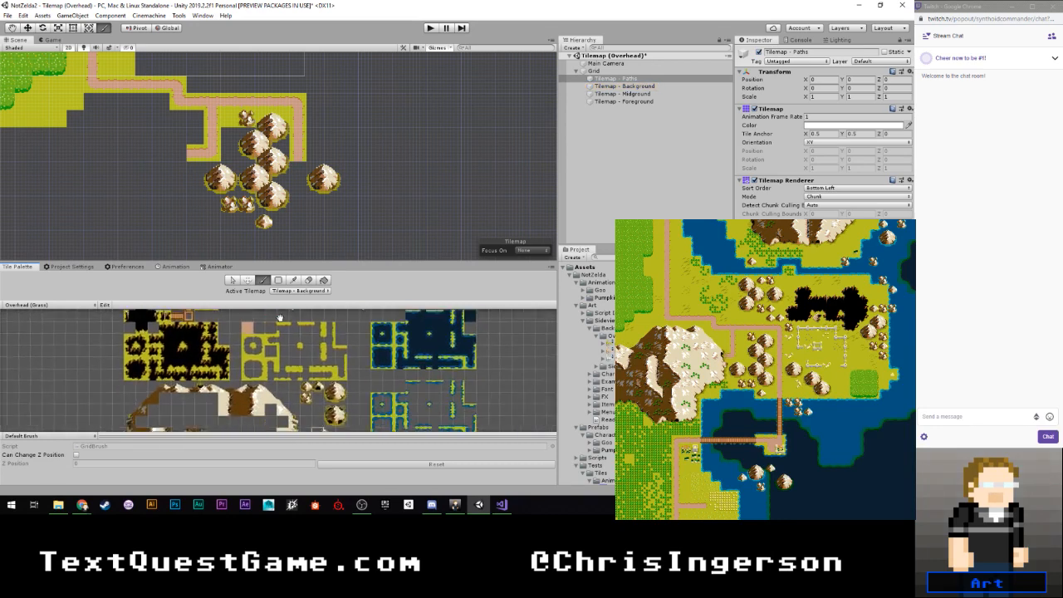
pyautogui.scroll(3, 320, 362)
pyautogui.moveTo(330, 337); pyautogui.dragTo(332, 374, button='middle')
pyautogui.click(331, 351)
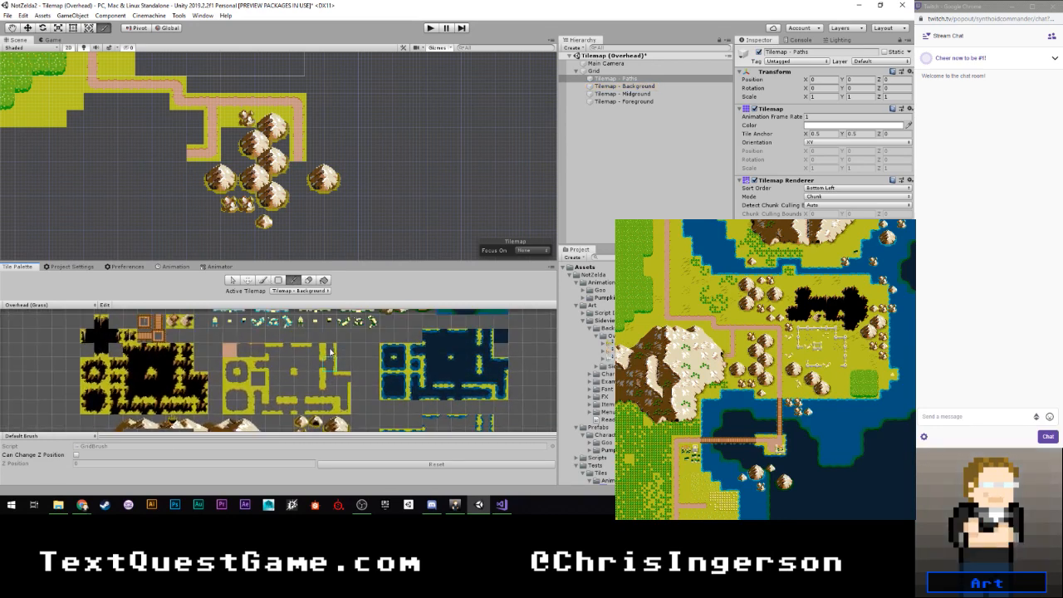
pyautogui.moveTo(298, 170); pyautogui.dragTo(301, 223)
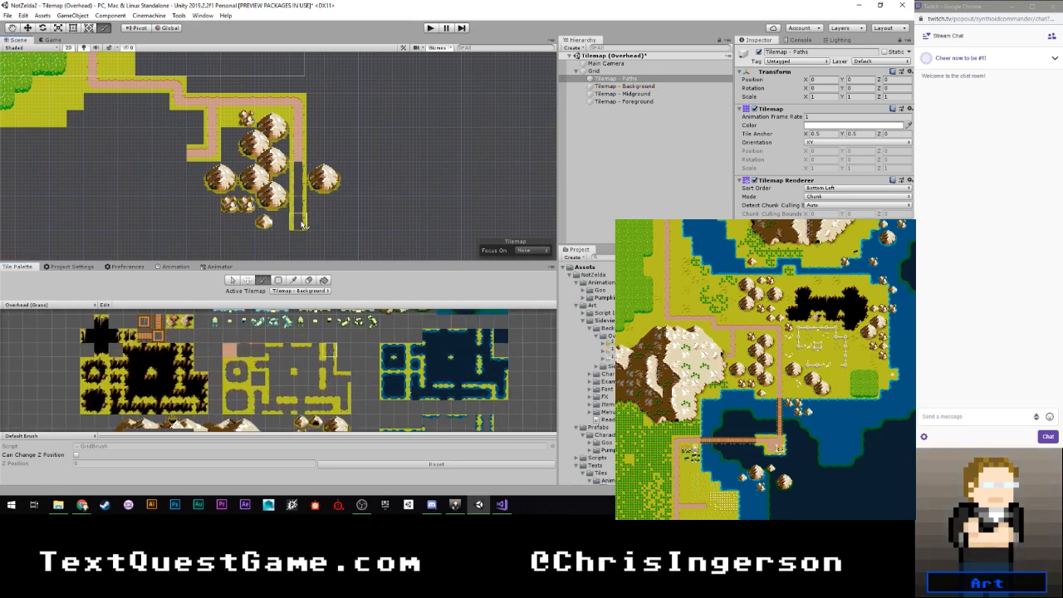
# - Fill plain grass behind the mountain chain, the left mountain and the rocks, ending in a two-by-two patch at the lower left
pyautogui.scroll(2, 277, 228)
pyautogui.moveTo(277, 228); pyautogui.dragTo(267, 187, button='middle')
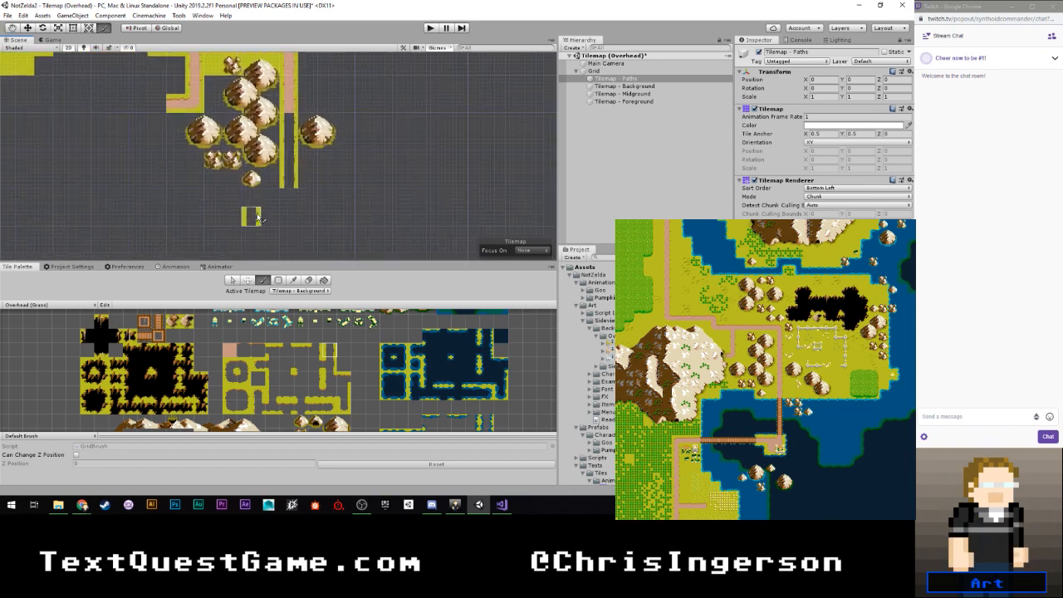
pyautogui.moveTo(142, 315); pyautogui.dragTo(175, 407, button='middle')
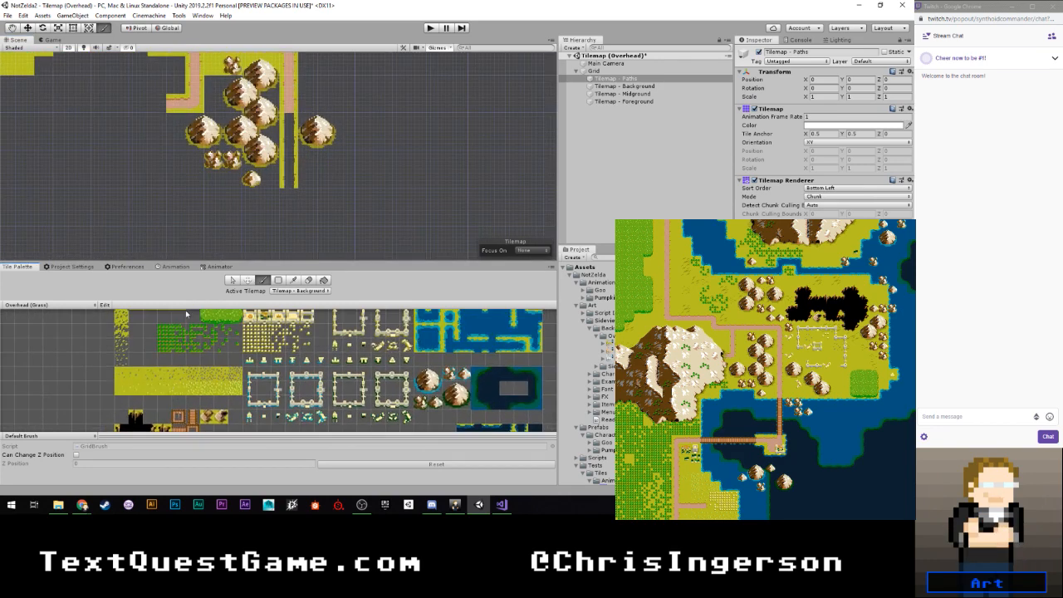
pyautogui.scroll(-2, 151, 344)
pyautogui.moveTo(149, 342); pyautogui.dragTo(161, 377, button='middle')
pyautogui.scroll(3, 271, 186)
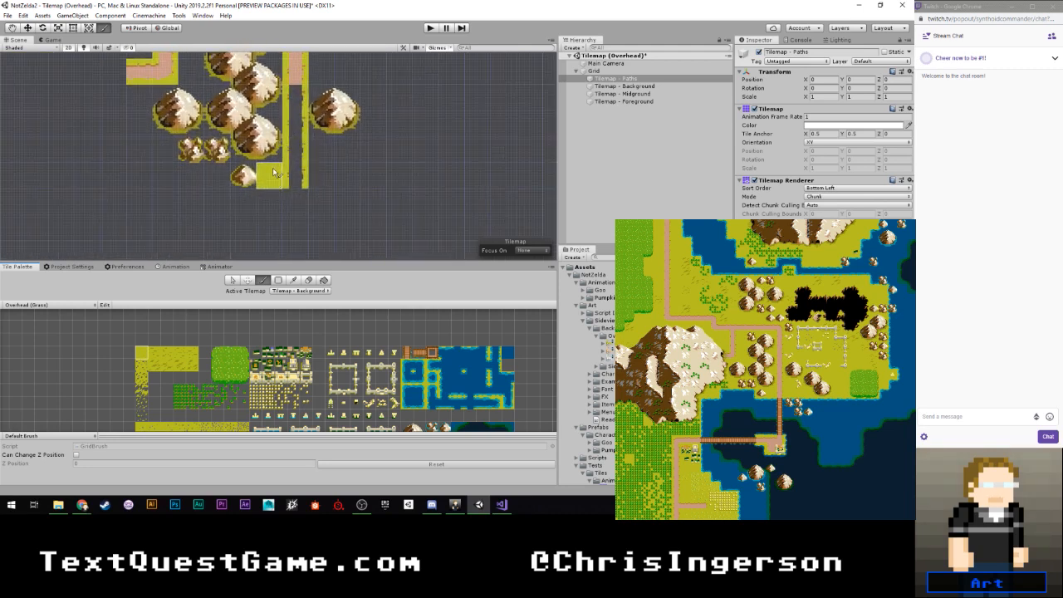
pyautogui.moveTo(270, 176)
pyautogui.mouseDown()
pyautogui.moveTo(242, 177)
pyautogui.moveTo(234, 134)
pyautogui.moveTo(263, 121)
pyautogui.mouseUp()
pyautogui.moveTo(263, 120)
pyautogui.mouseDown(button='middle')
pyautogui.moveTo(253, 215)
pyautogui.moveTo(261, 167)
pyautogui.mouseUp(button='middle')
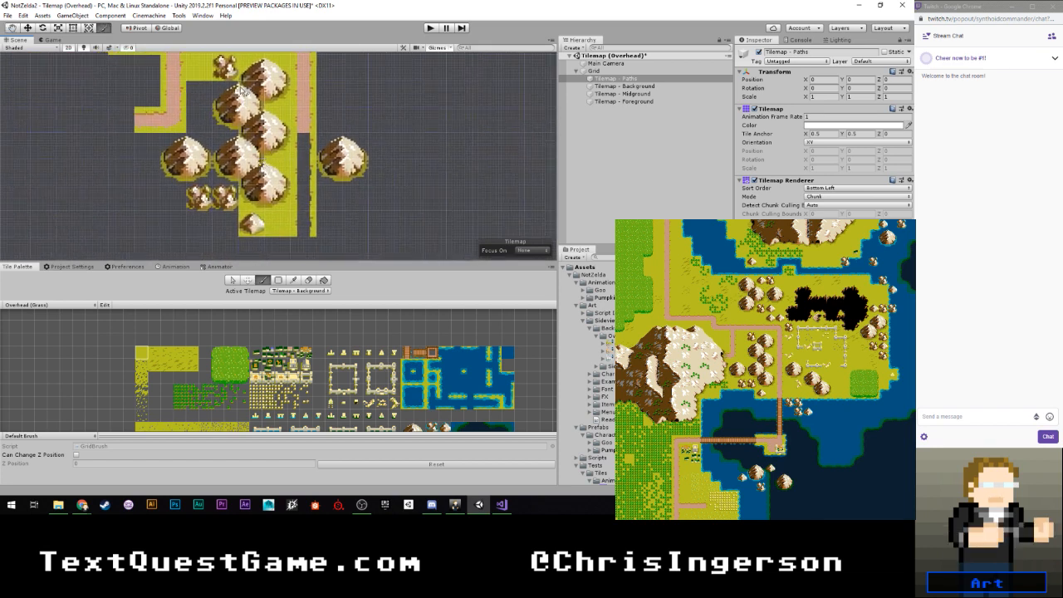
pyautogui.moveTo(236, 88)
pyautogui.mouseDown()
pyautogui.moveTo(200, 95)
pyautogui.moveTo(228, 140)
pyautogui.moveTo(155, 143)
pyautogui.mouseUp()
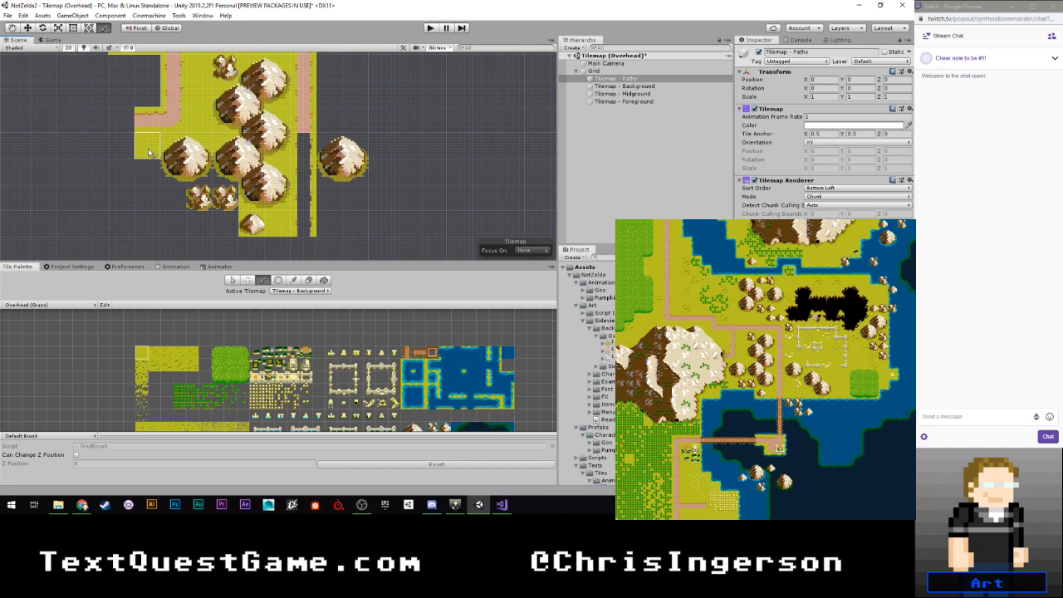
pyautogui.moveTo(152, 171)
pyautogui.mouseDown()
pyautogui.moveTo(226, 172)
pyautogui.moveTo(207, 195)
pyautogui.moveTo(122, 197)
pyautogui.moveTo(117, 214)
pyautogui.moveTo(90, 213)
pyautogui.mouseUp()
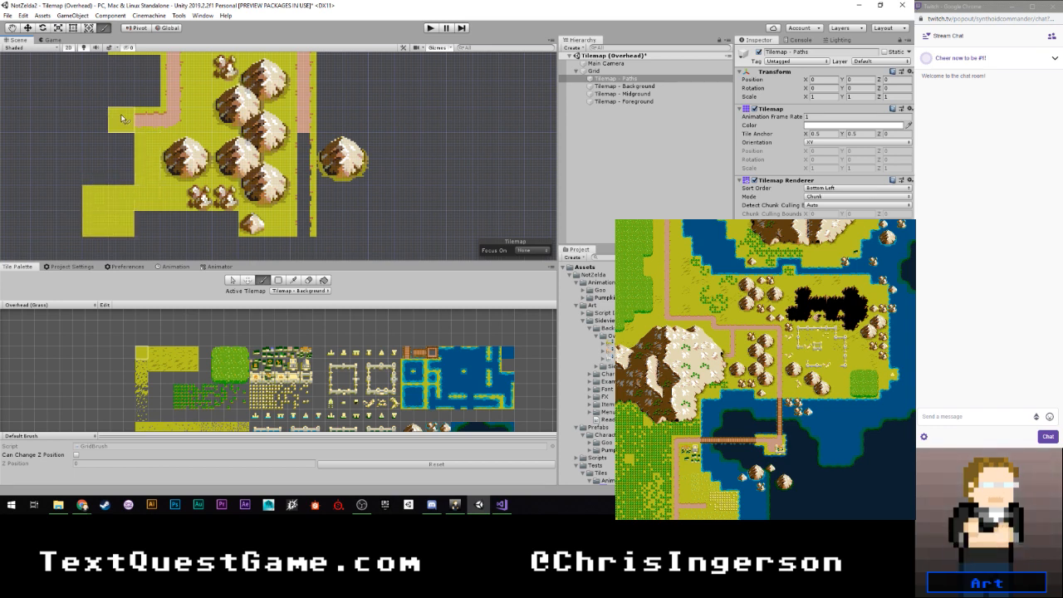
# - Fill the gap below the upper horizontal path with plain grass, reaching one tile beside the end of the left path branch
pyautogui.scroll(-8, 212, 157)
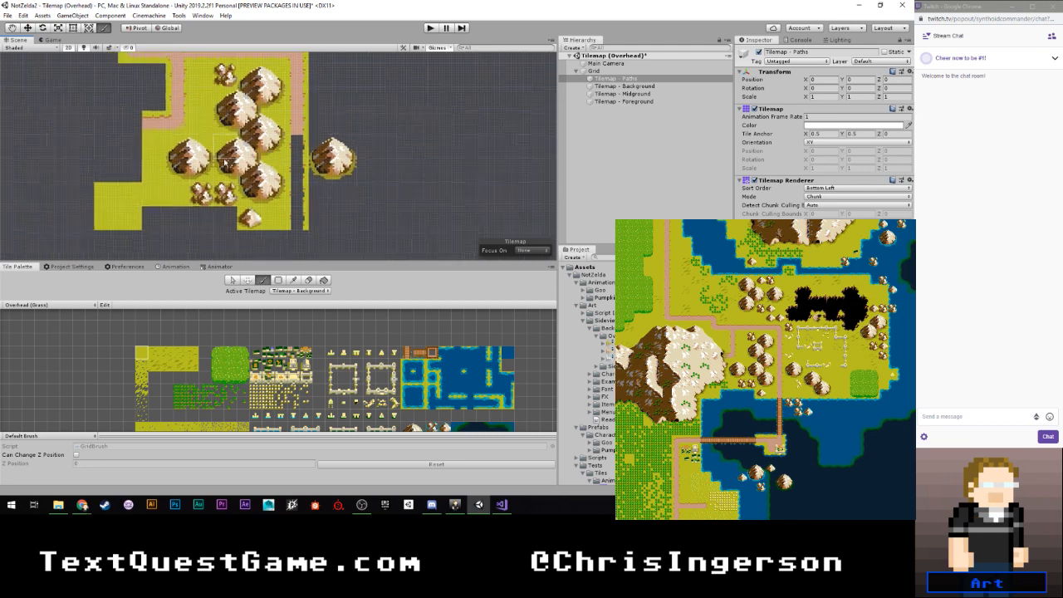
pyautogui.moveTo(184, 107); pyautogui.dragTo(214, 167, button='middle')
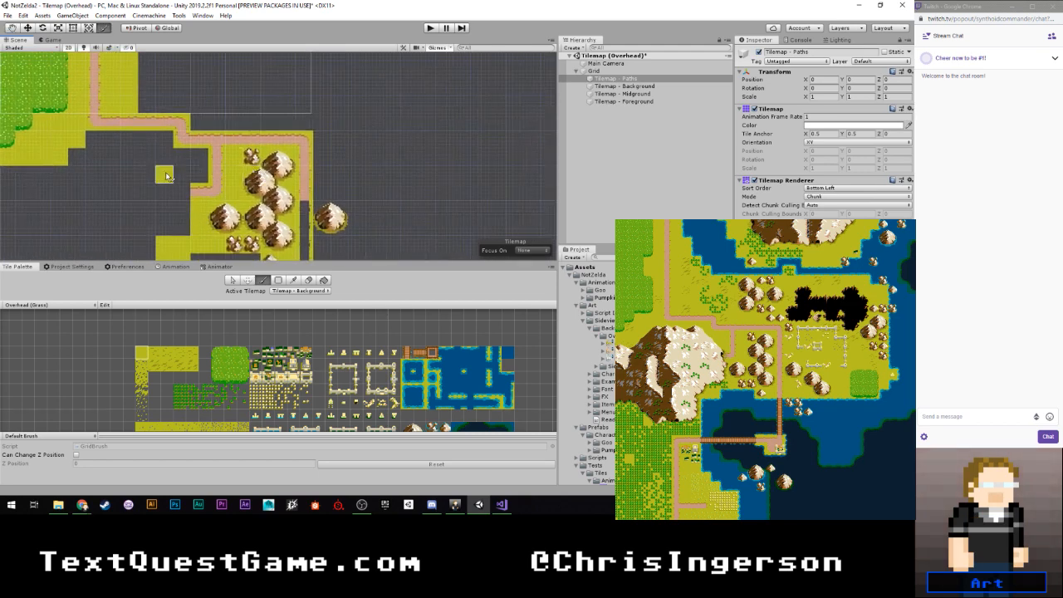
pyautogui.scroll(2, 164, 164)
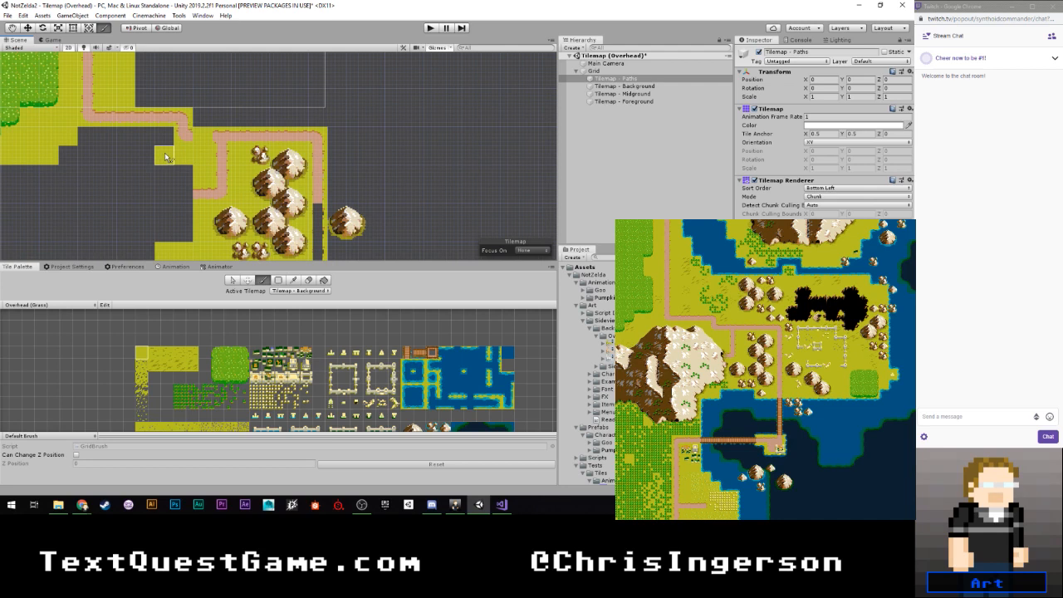
pyautogui.moveTo(203, 159)
pyautogui.mouseDown()
pyautogui.moveTo(67, 136)
pyautogui.moveTo(141, 146)
pyautogui.mouseUp()
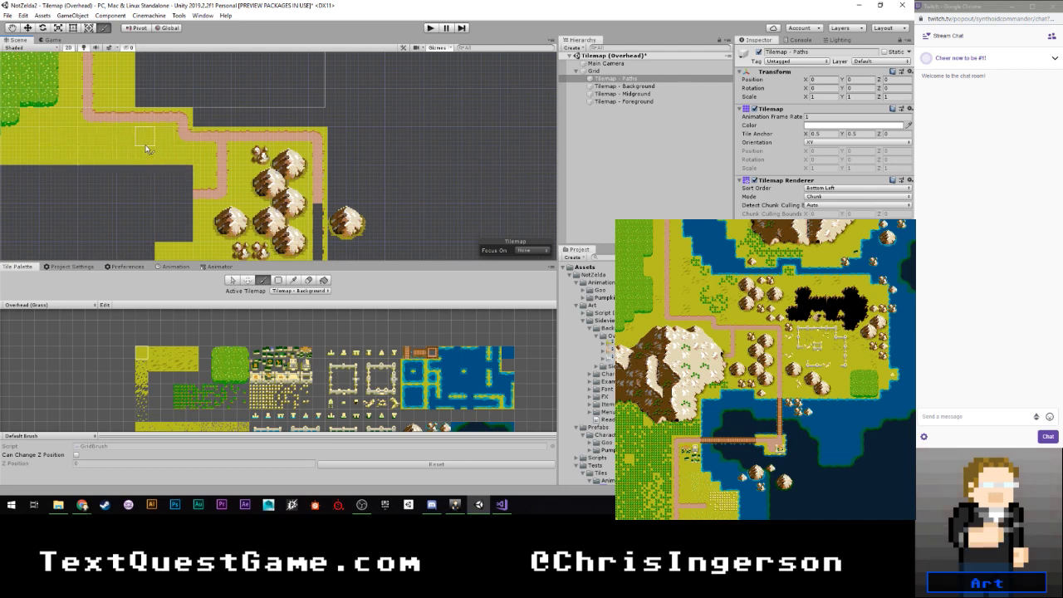
pyautogui.scroll(-3, 134, 149)
pyautogui.moveTo(133, 187); pyautogui.dragTo(168, 125, button='middle')
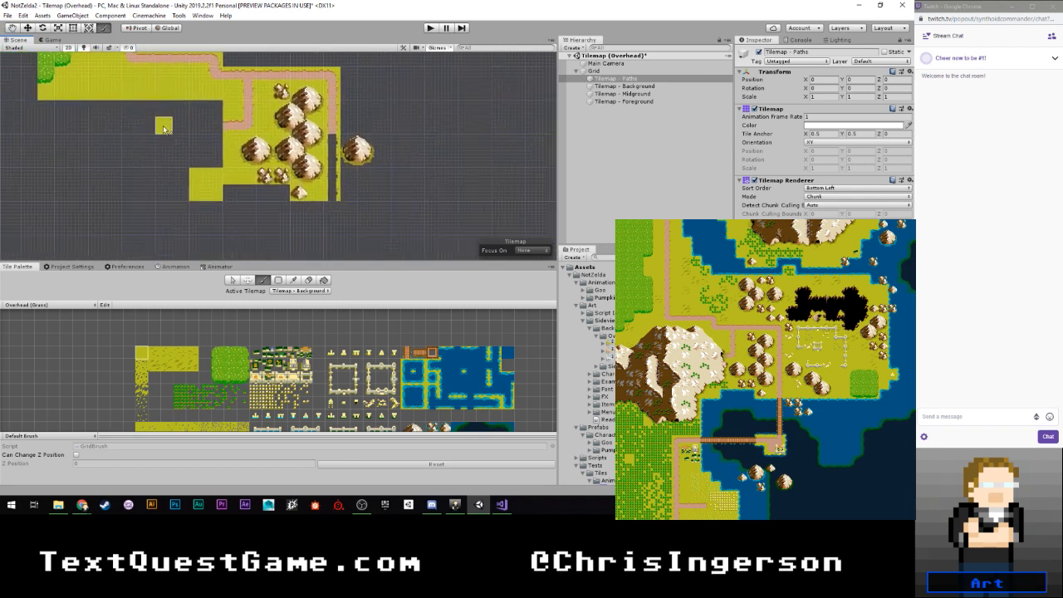
pyautogui.scroll(1, 172, 143)
pyautogui.scroll(1, 172, 146)
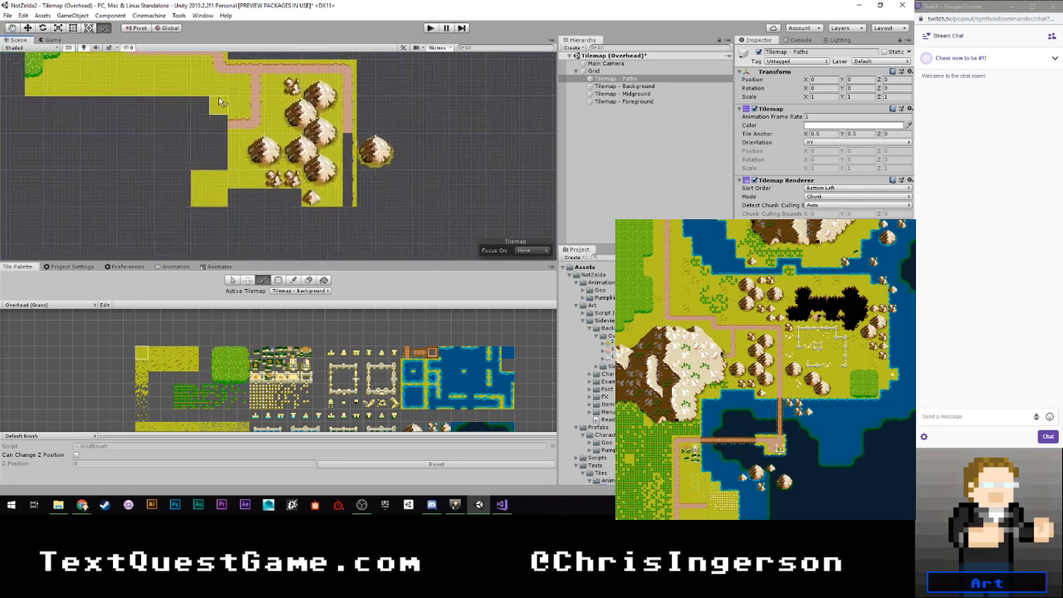
pyautogui.scroll(-1, 201, 143)
pyautogui.moveTo(255, 151)
pyautogui.mouseDown(button='middle')
pyautogui.moveTo(183, 157)
pyautogui.moveTo(225, 169)
pyautogui.moveTo(194, 116)
pyautogui.moveTo(164, 114)
pyautogui.mouseUp(button='middle')
pyautogui.scroll(-1, 166, 185)
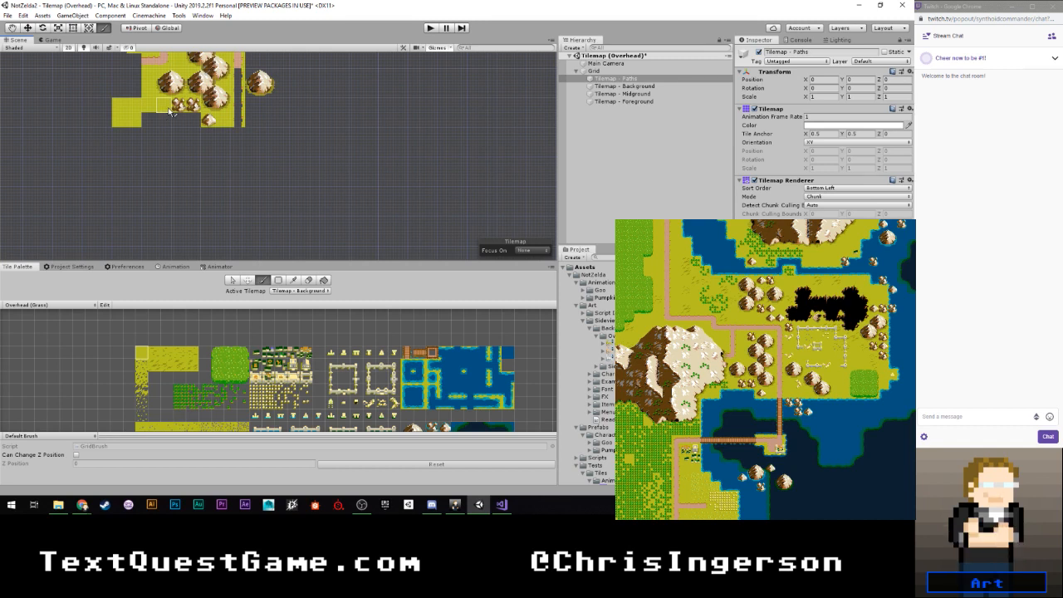
# - Fill a plain grass strip along the right side of the right path branch, behind the lone mountain and up to the path corner
pyautogui.moveTo(254, 93)
pyautogui.mouseDown(button='middle')
pyautogui.moveTo(246, 115)
pyautogui.moveTo(193, 164)
pyautogui.mouseUp(button='middle')
pyautogui.scroll(2, 195, 184)
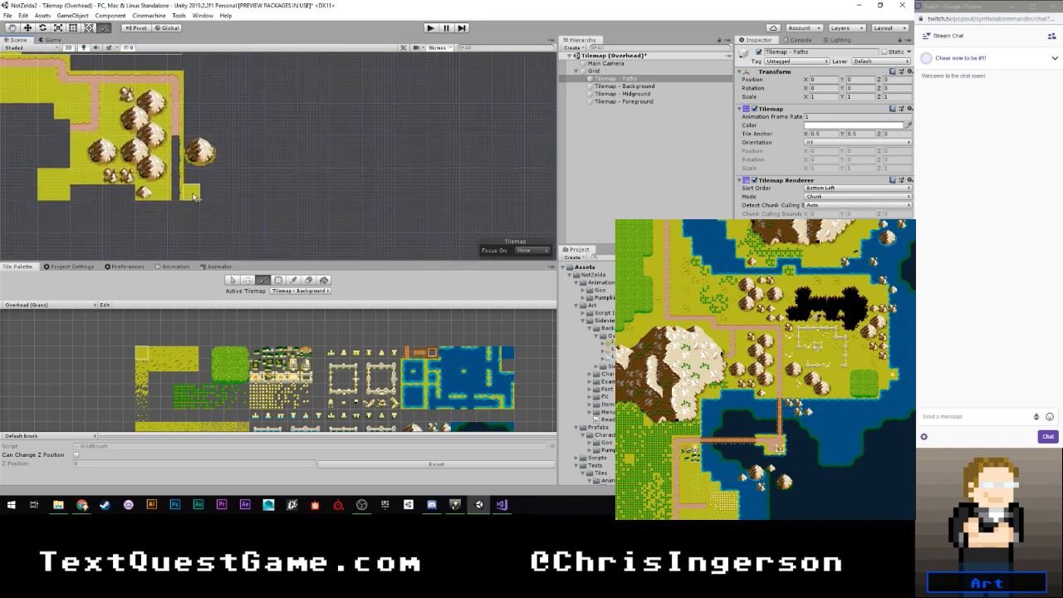
pyautogui.moveTo(199, 197)
pyautogui.mouseDown()
pyautogui.moveTo(245, 193)
pyautogui.moveTo(208, 170)
pyautogui.moveTo(191, 127)
pyautogui.moveTo(201, 179)
pyautogui.moveTo(206, 126)
pyautogui.moveTo(192, 81)
pyautogui.moveTo(196, 112)
pyautogui.mouseUp()
pyautogui.moveTo(207, 105); pyautogui.dragTo(224, 185, button='middle')
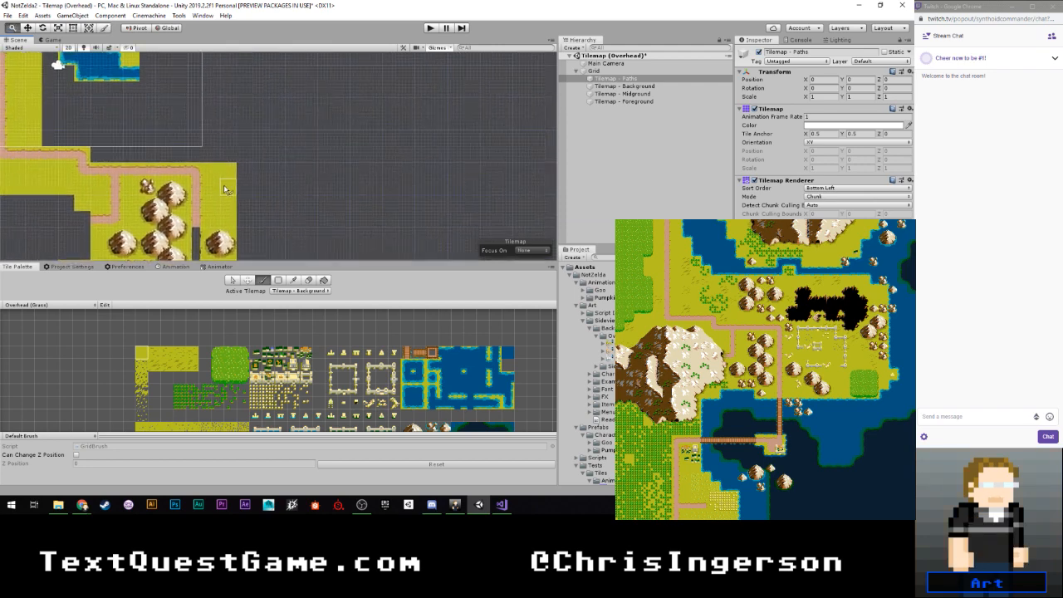
pyautogui.scroll(4, 223, 180)
pyautogui.moveTo(199, 141); pyautogui.dragTo(322, 208, button='middle')
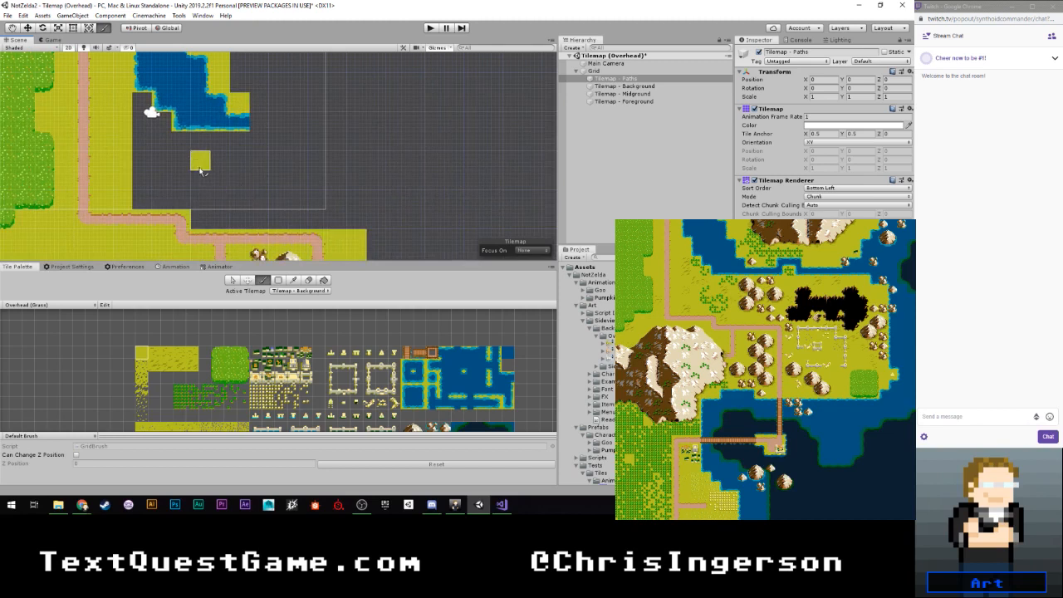
pyautogui.scroll(-2, 208, 167)
pyautogui.moveTo(218, 163); pyautogui.dragTo(181, 176, button='middle')
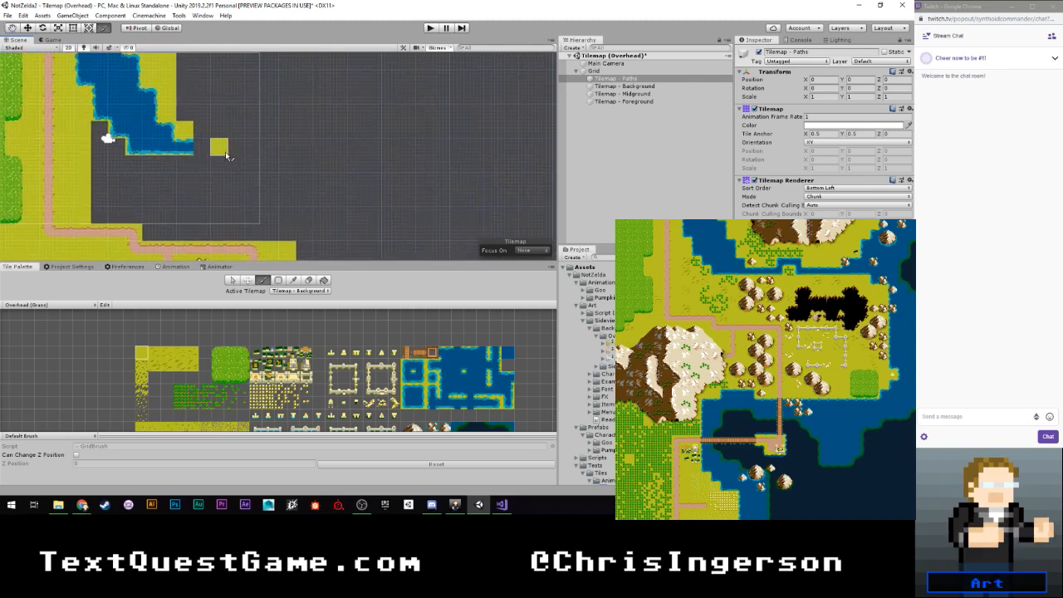
# - Make Tilemap - Midground the active tilemap and place a small mountain on the grass tile inside the river's lower right bend
pyautogui.scroll(3, 214, 181)
pyautogui.moveTo(214, 132); pyautogui.dragTo(211, 178, button='middle')
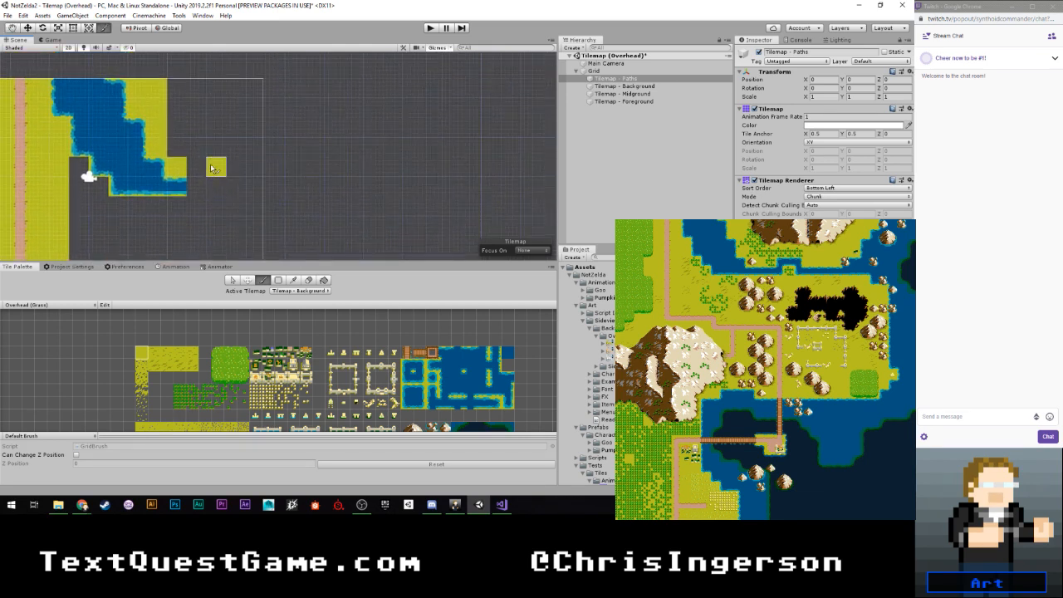
pyautogui.scroll(-2, 367, 365)
pyautogui.click(308, 291)
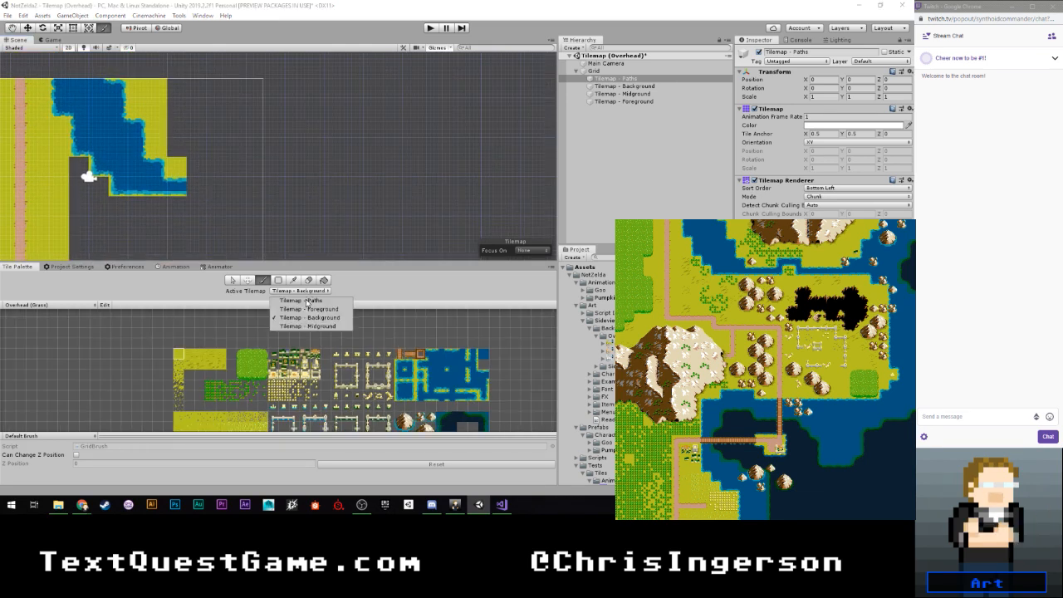
pyautogui.click(308, 317)
pyautogui.scroll(5, 336, 382)
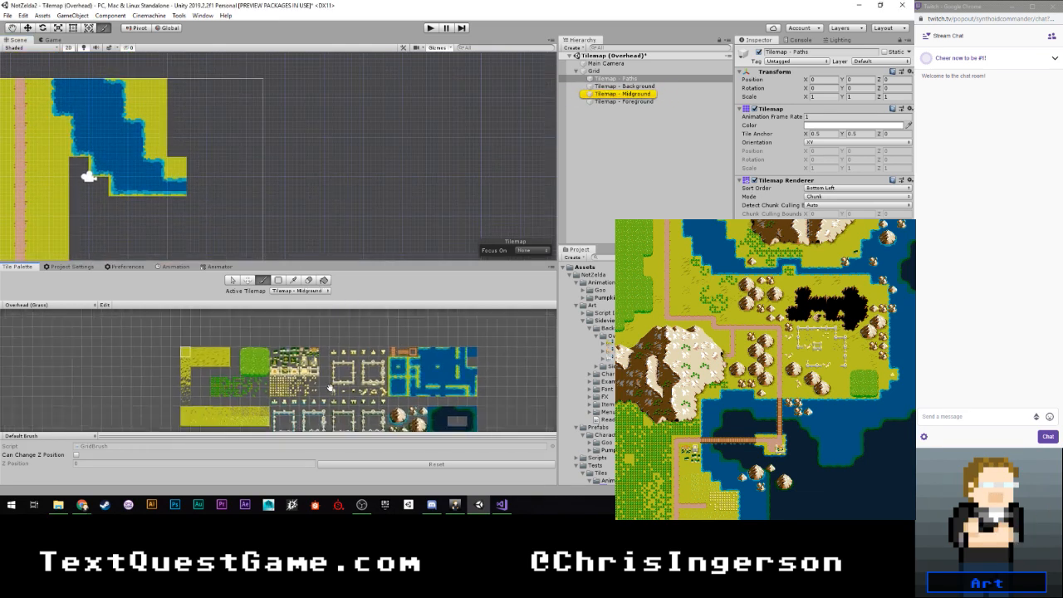
pyautogui.moveTo(331, 383); pyautogui.dragTo(314, 326, button='middle')
pyautogui.scroll(1, 314, 326)
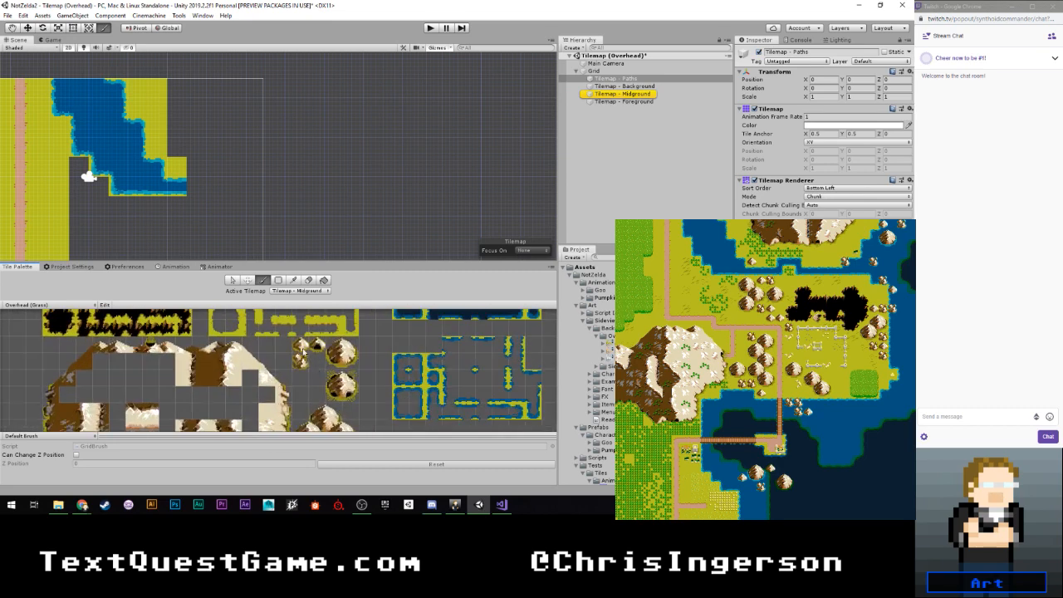
pyautogui.moveTo(152, 156); pyautogui.dragTo(172, 181, button='middle')
pyautogui.click(205, 196)
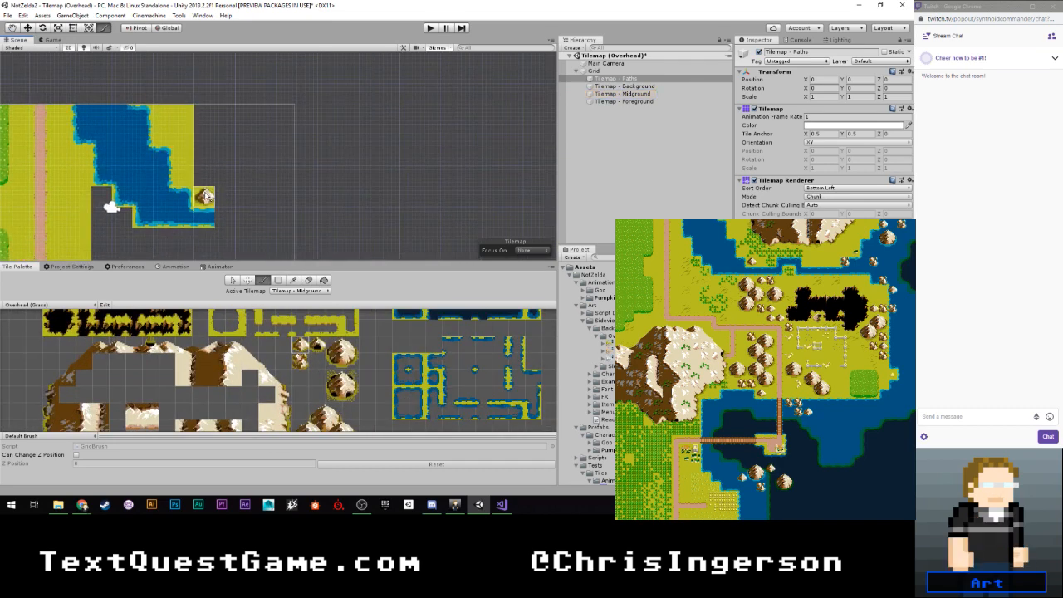
# - Start a mountain chain below the river bend with the top mountain's right side, the right-hand mountain and the joining tiles between them
pyautogui.moveTo(265, 219); pyautogui.dragTo(226, 128, button='middle')
pyautogui.keyDown('alt'); pyautogui.moveTo(197, 167); pyautogui.dragTo(193, 161, button='right'); pyautogui.keyUp('alt')
pyautogui.scroll(1, 194, 161)
pyautogui.moveTo(193, 161)
pyautogui.mouseDown(button='middle')
pyautogui.moveTo(202, 128)
pyautogui.moveTo(196, 139)
pyautogui.moveTo(173, 127)
pyautogui.moveTo(209, 124)
pyautogui.mouseUp(button='middle')
pyautogui.scroll(3, 168, 133)
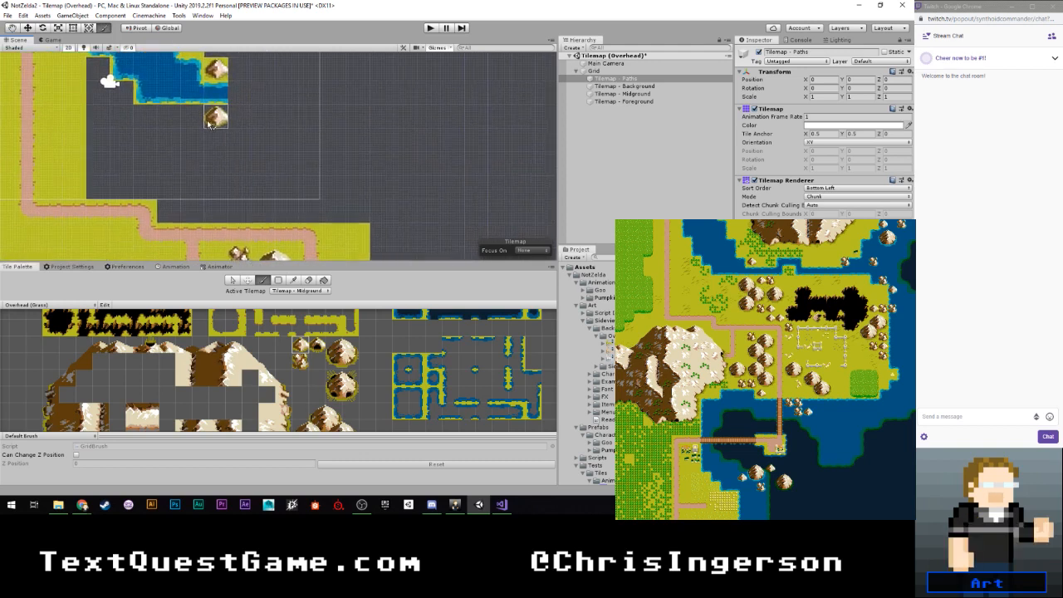
pyautogui.scroll(-1, 342, 387)
pyautogui.moveTo(342, 387); pyautogui.dragTo(325, 325, button='middle')
pyautogui.click(318, 346)
pyautogui.scroll(2, 194, 124)
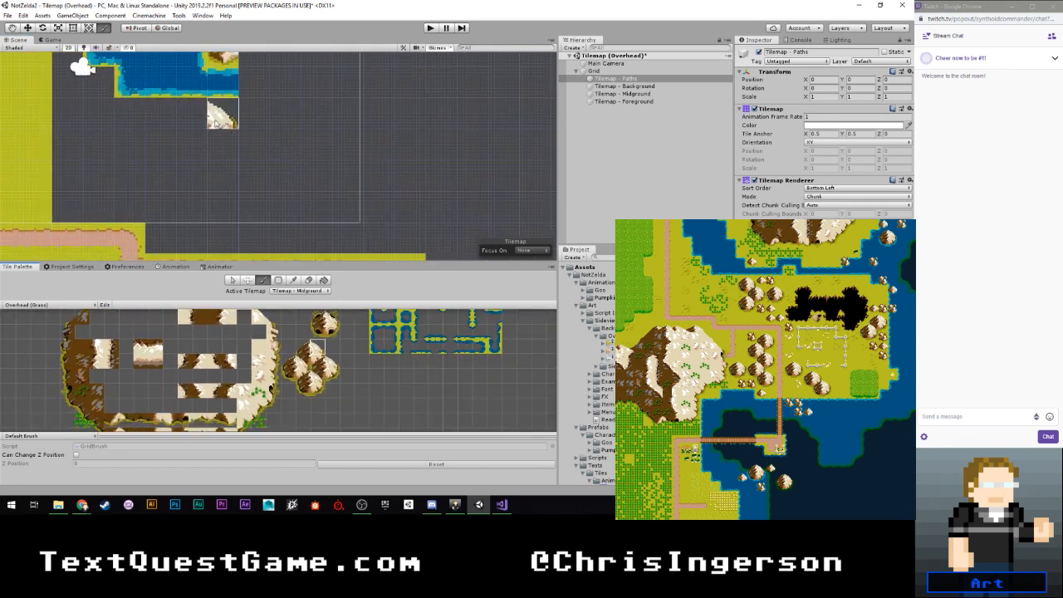
pyautogui.click(215, 123)
pyautogui.click(318, 359)
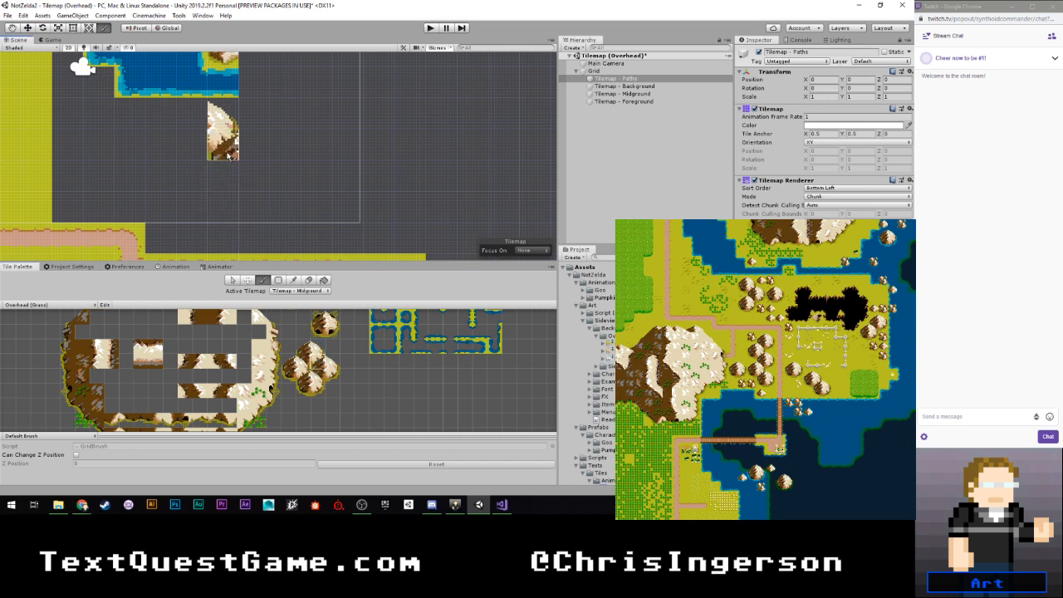
pyautogui.click(332, 364)
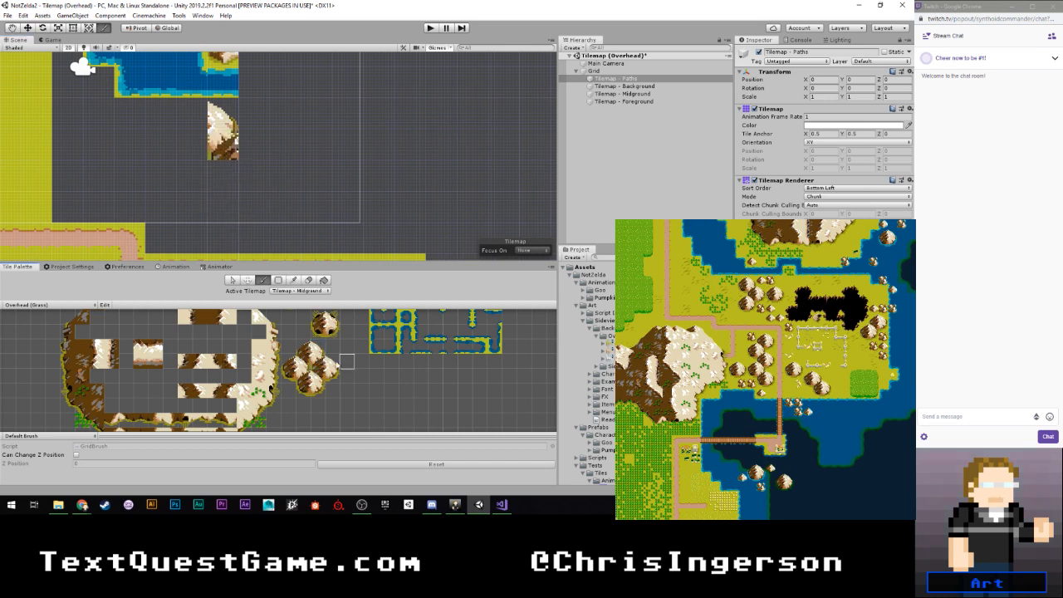
pyautogui.click(255, 150)
pyautogui.click(314, 375)
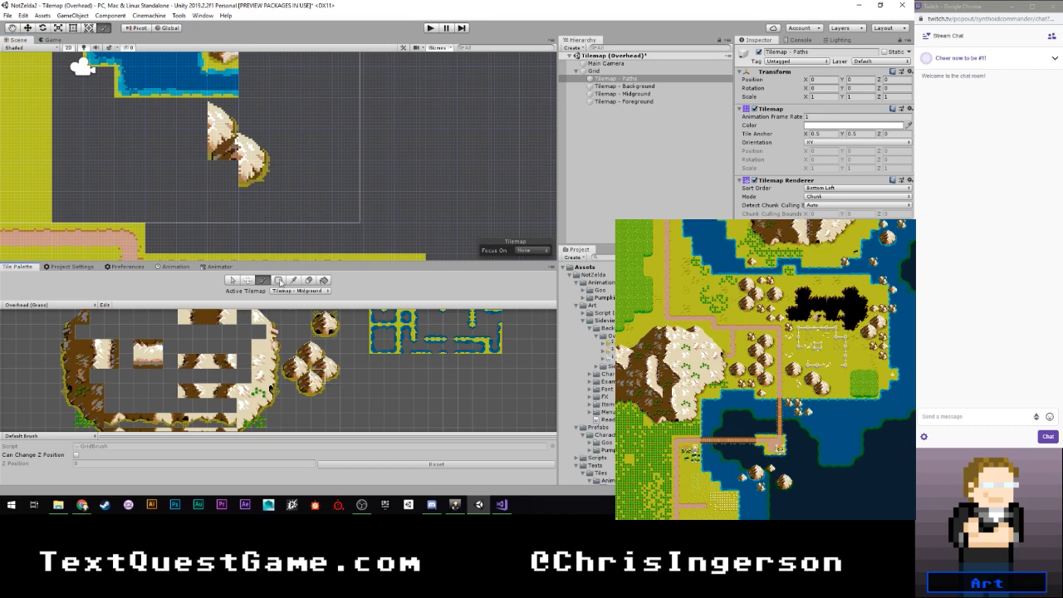
pyautogui.click(228, 173)
# - Complete the chain's lower mountain with its base and left side, and add the left half of the top mountain
pyautogui.click(315, 391)
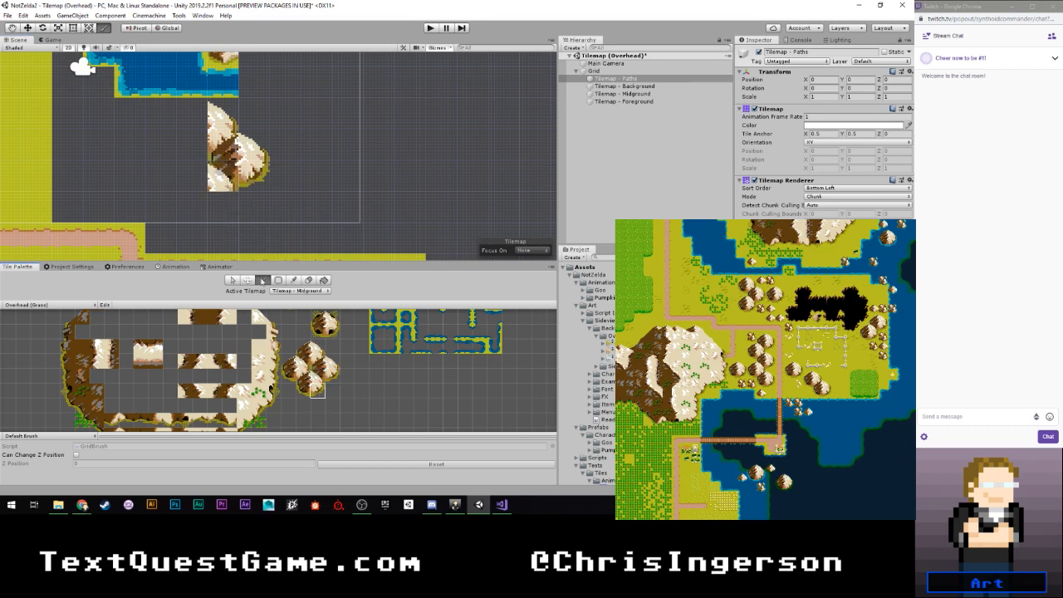
pyautogui.click(231, 206)
pyautogui.click(304, 388)
pyautogui.click(200, 206)
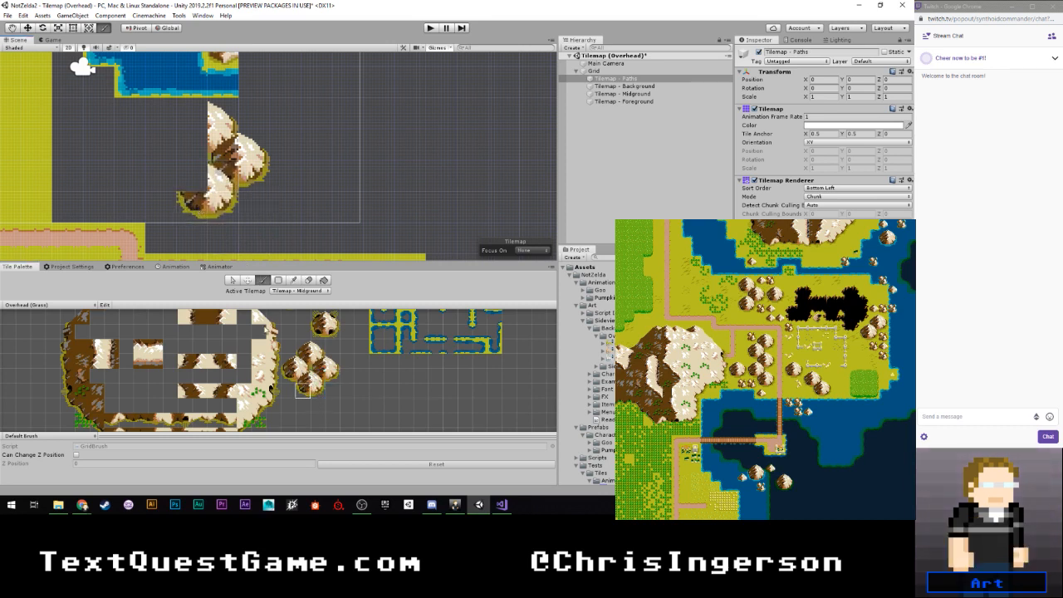
pyautogui.moveTo(303, 318); pyautogui.dragTo(301, 389, button='middle')
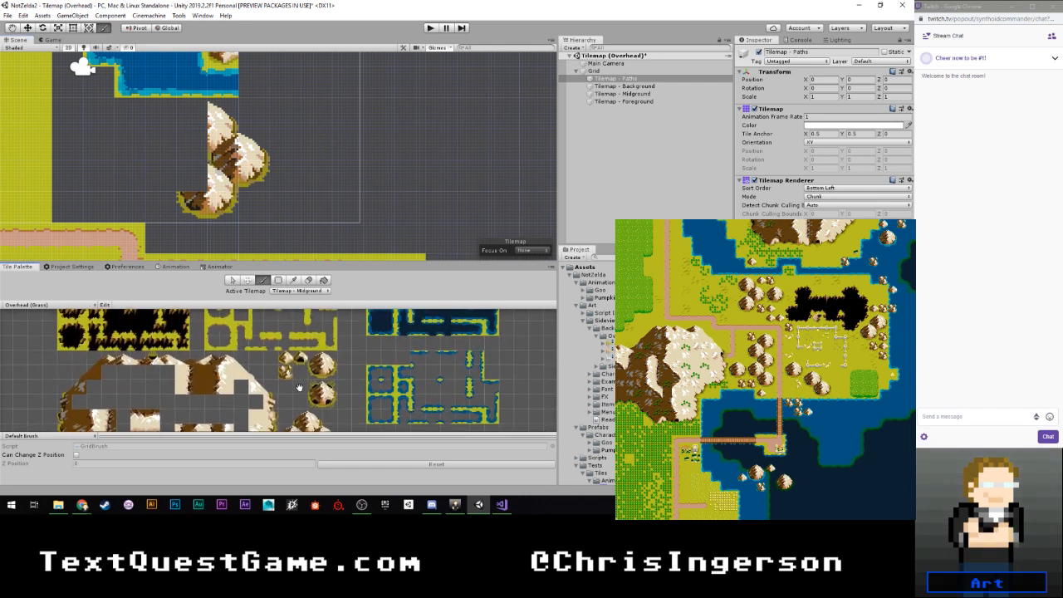
pyautogui.click(316, 360)
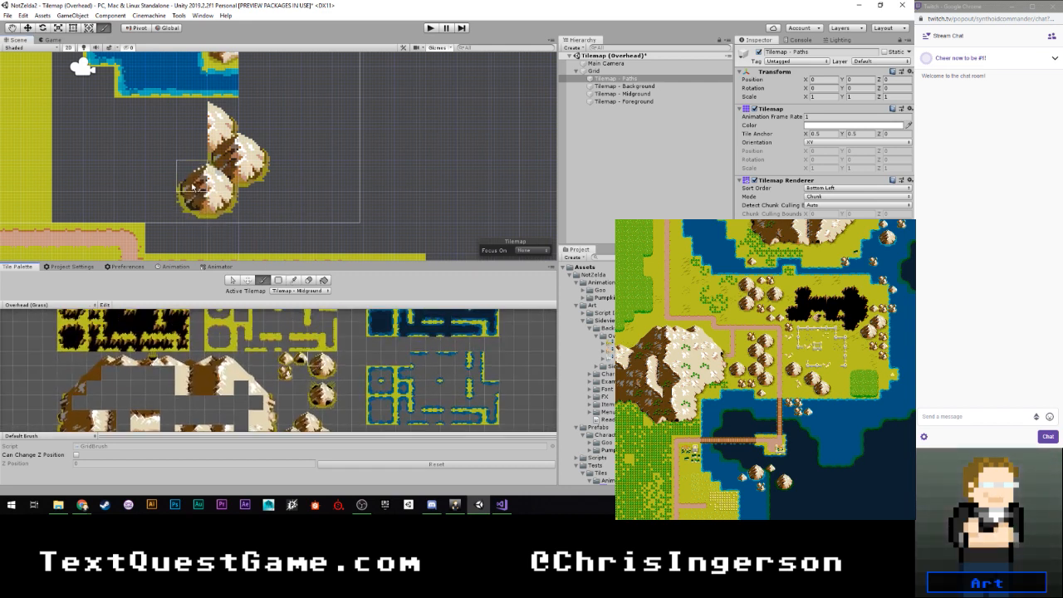
pyautogui.click(193, 187)
pyautogui.click(198, 120)
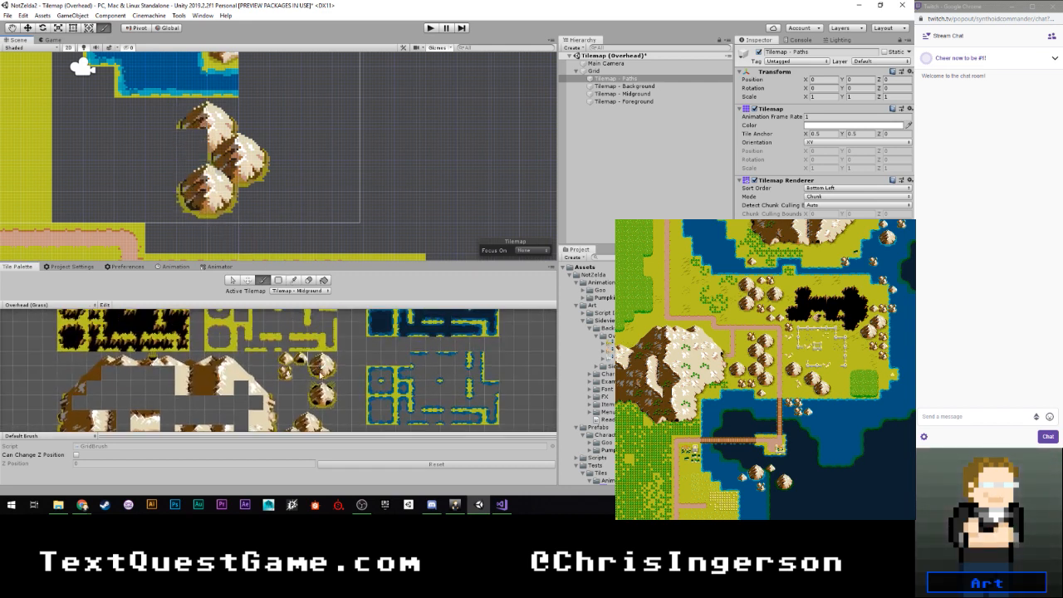
pyautogui.click(317, 374)
pyautogui.click(193, 145)
# - Place a small mountain and a rock cluster right of the chain's top mountain, and another rock cluster beside its lower mountain
pyautogui.keyDown('alt'); pyautogui.moveTo(255, 183); pyautogui.dragTo(246, 182, button='right'); pyautogui.keyUp('alt')
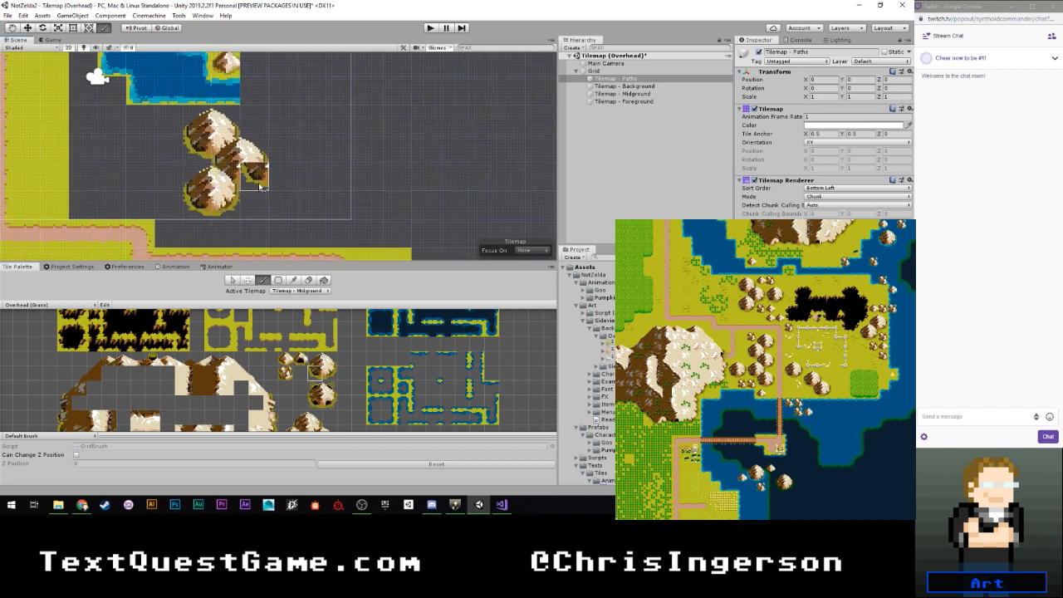
pyautogui.keyDown('alt'); pyautogui.moveTo(246, 183); pyautogui.dragTo(249, 135, button='middle'); pyautogui.keyUp('alt')
pyautogui.keyDown('alt'); pyautogui.moveTo(250, 136); pyautogui.dragTo(273, 137, button='right'); pyautogui.keyUp('alt')
pyautogui.moveTo(274, 138); pyautogui.dragTo(269, 110, button='middle')
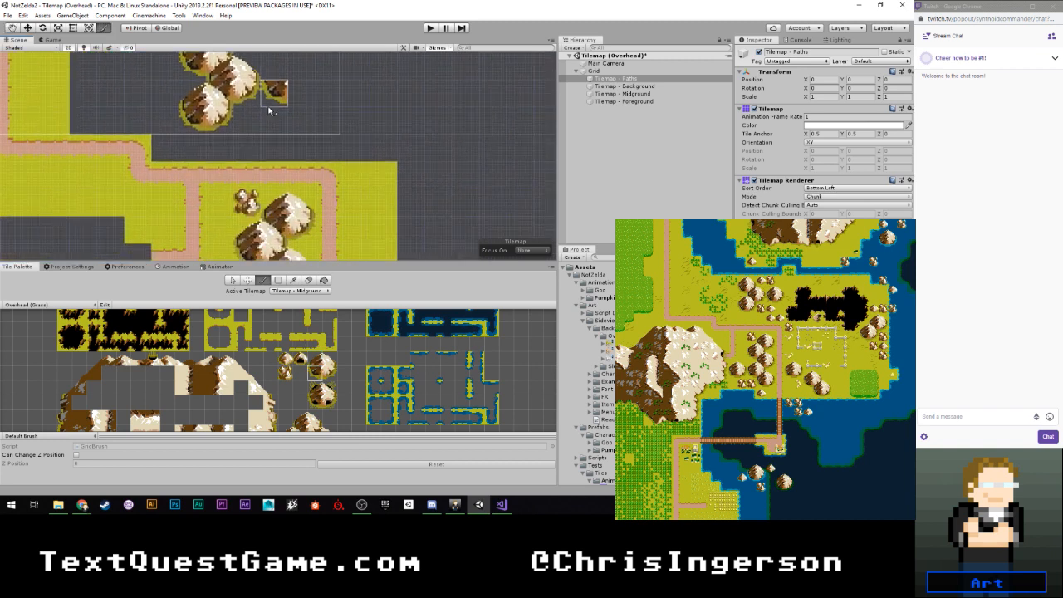
pyautogui.keyDown('alt'); pyautogui.moveTo(270, 112); pyautogui.dragTo(272, 85, button='right'); pyautogui.keyUp('alt')
pyautogui.keyDown('alt'); pyautogui.moveTo(272, 85); pyautogui.dragTo(260, 178, button='middle'); pyautogui.keyUp('alt')
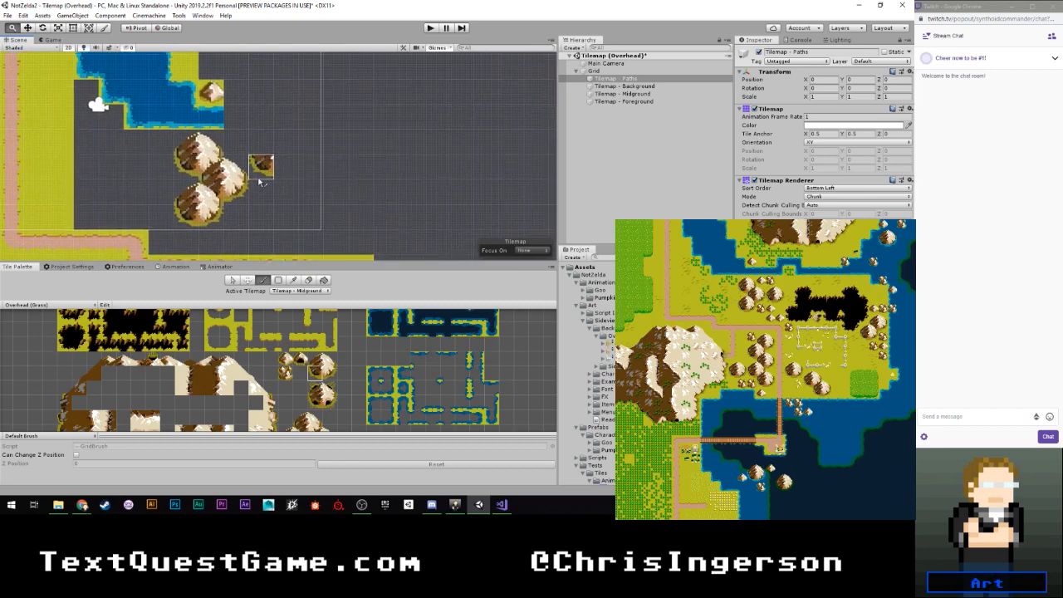
pyautogui.keyDown('alt'); pyautogui.moveTo(260, 178); pyautogui.dragTo(258, 179, button='right'); pyautogui.keyUp('alt')
pyautogui.moveTo(260, 181); pyautogui.dragTo(247, 198, button='middle')
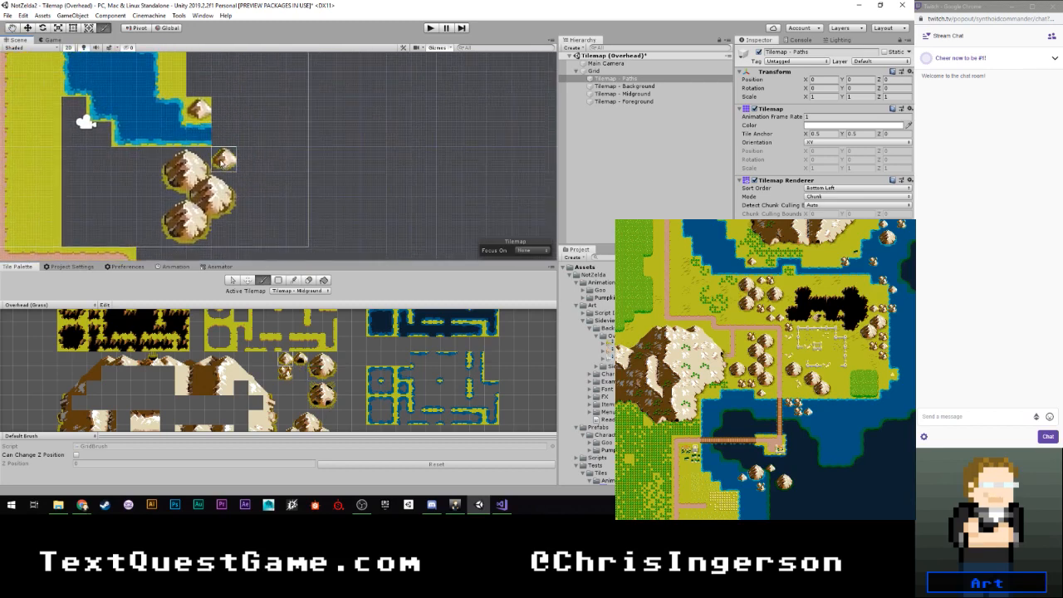
pyautogui.click(285, 373)
pyautogui.click(223, 159)
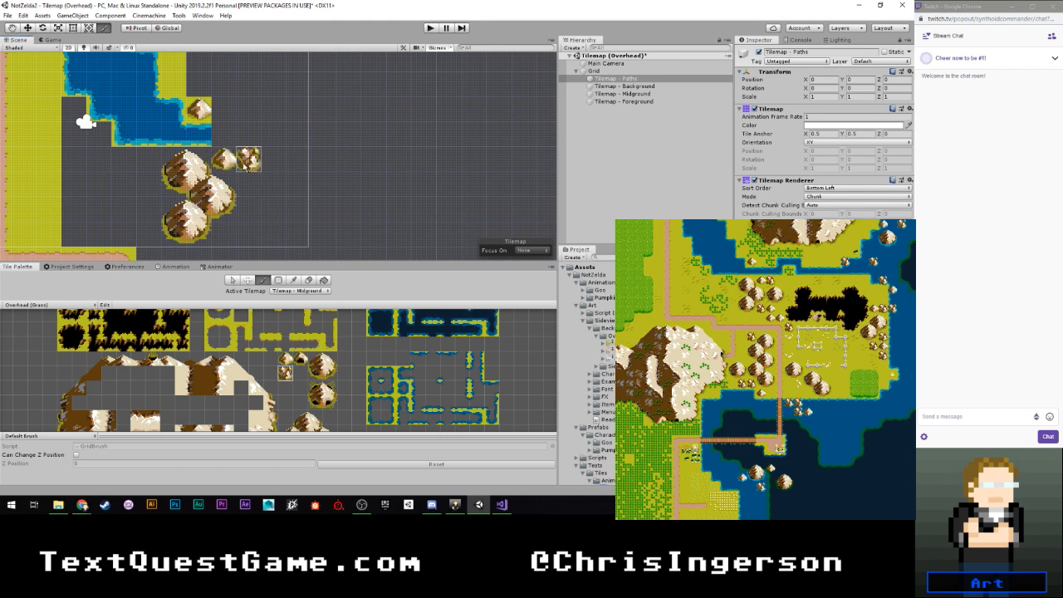
pyautogui.click(246, 170)
pyautogui.click(221, 238)
# - Place three small mountains stepping down from the lower rock cluster toward the path, and a rock cluster outside the path's right corner
pyautogui.moveTo(270, 253); pyautogui.dragTo(253, 211, button='middle')
pyautogui.click(285, 360)
pyautogui.moveTo(230, 193); pyautogui.dragTo(257, 217)
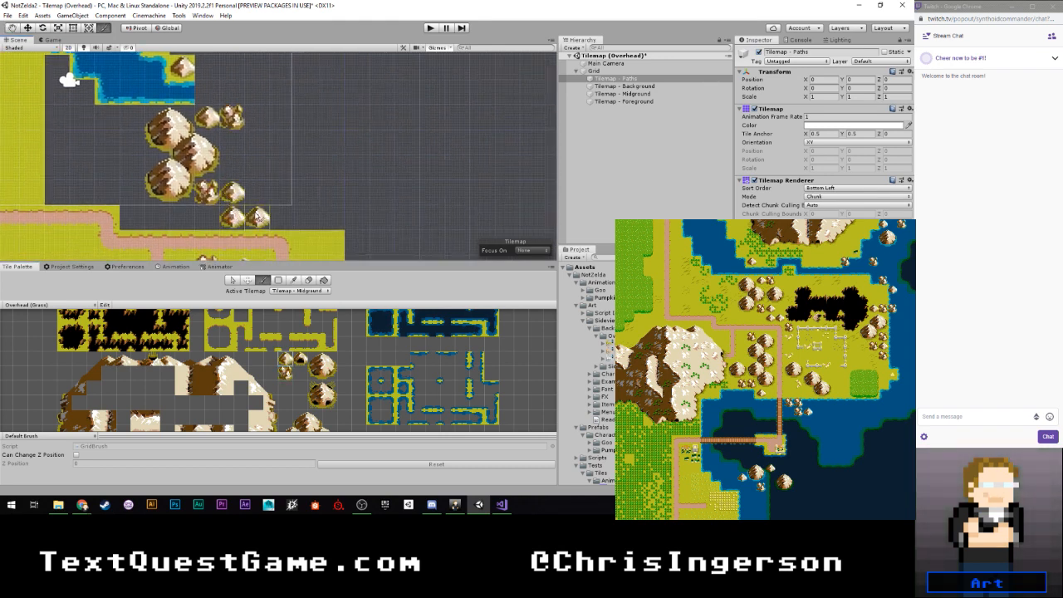
pyautogui.click(287, 374)
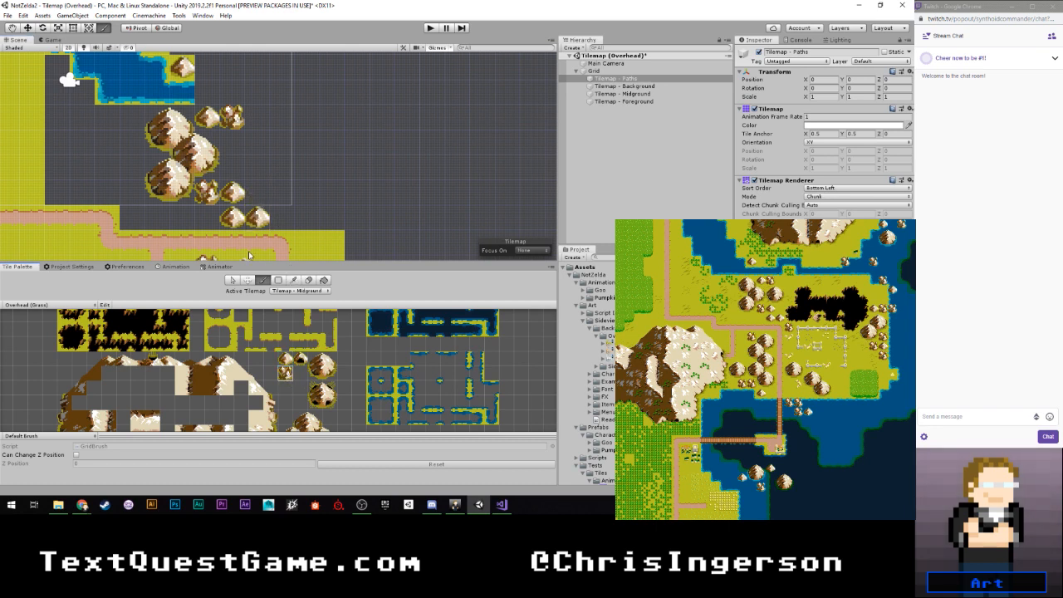
pyautogui.moveTo(306, 218); pyautogui.dragTo(288, 158, button='middle')
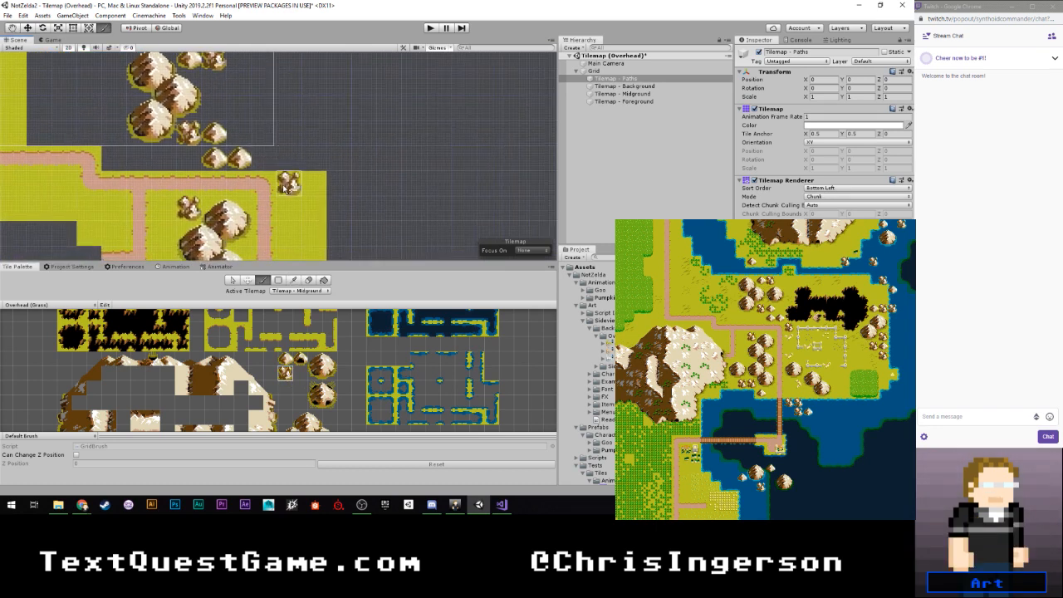
pyautogui.click(285, 187)
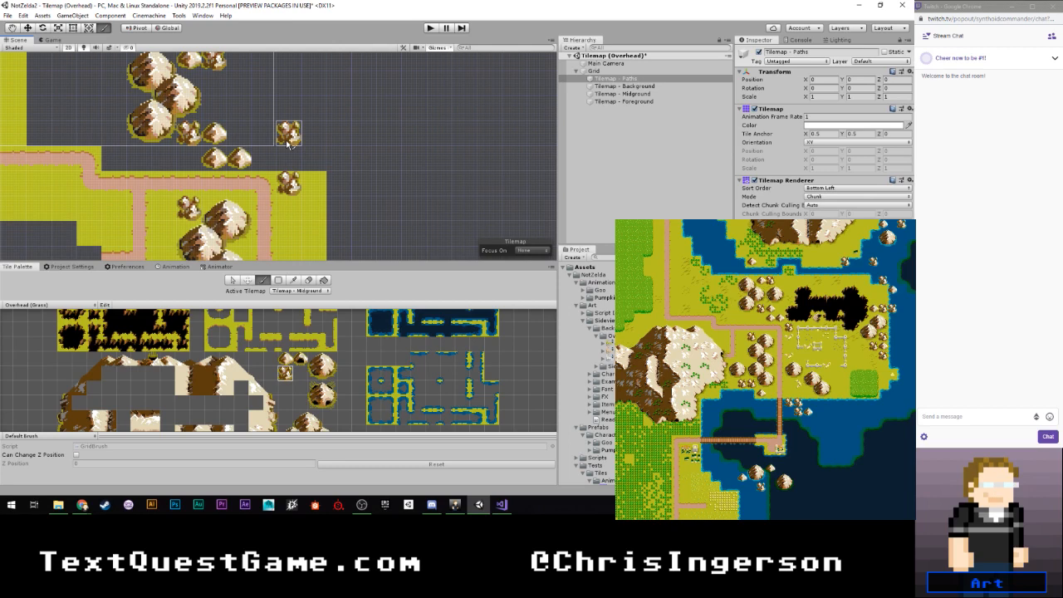
pyautogui.moveTo(289, 133); pyautogui.dragTo(290, 193, button='middle')
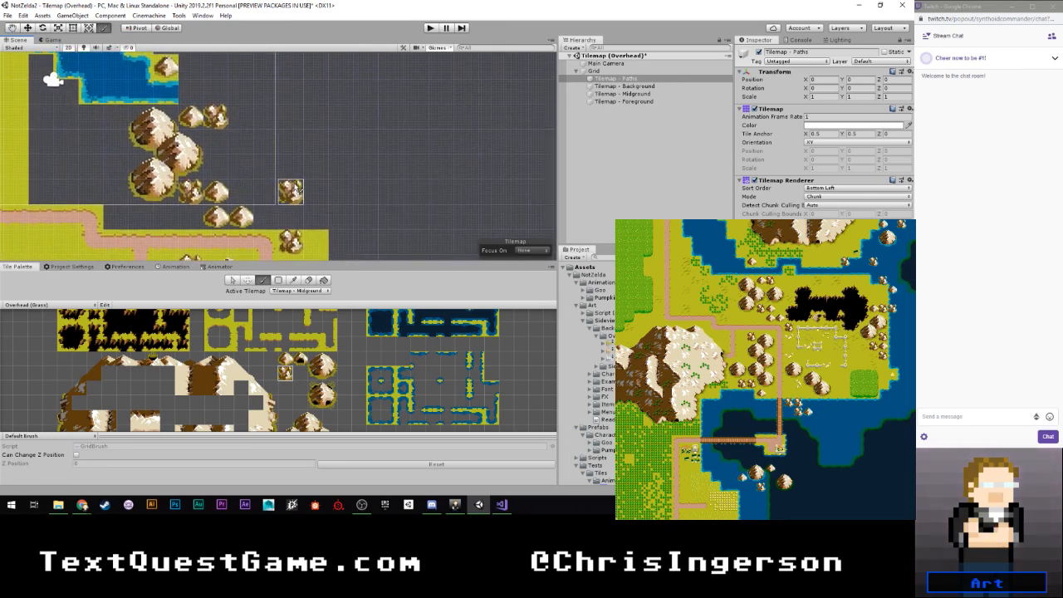
# - Examine the grass palette's mountain, cave, fence and water tile groups for further rock tiles
pyautogui.scroll(-1, 293, 374)
pyautogui.scroll(-3, 293, 374)
pyautogui.moveTo(319, 397); pyautogui.dragTo(327, 487, button='middle')
pyautogui.moveTo(332, 347); pyautogui.dragTo(267, 407, button='middle')
pyautogui.moveTo(271, 335); pyautogui.dragTo(247, 336, button='middle')
pyautogui.moveTo(250, 385); pyautogui.dragTo(255, 336, button='middle')
pyautogui.moveTo(242, 421); pyautogui.dragTo(250, 356, button='middle')
pyautogui.scroll(2, 250, 357)
pyautogui.scroll(2, 245, 347)
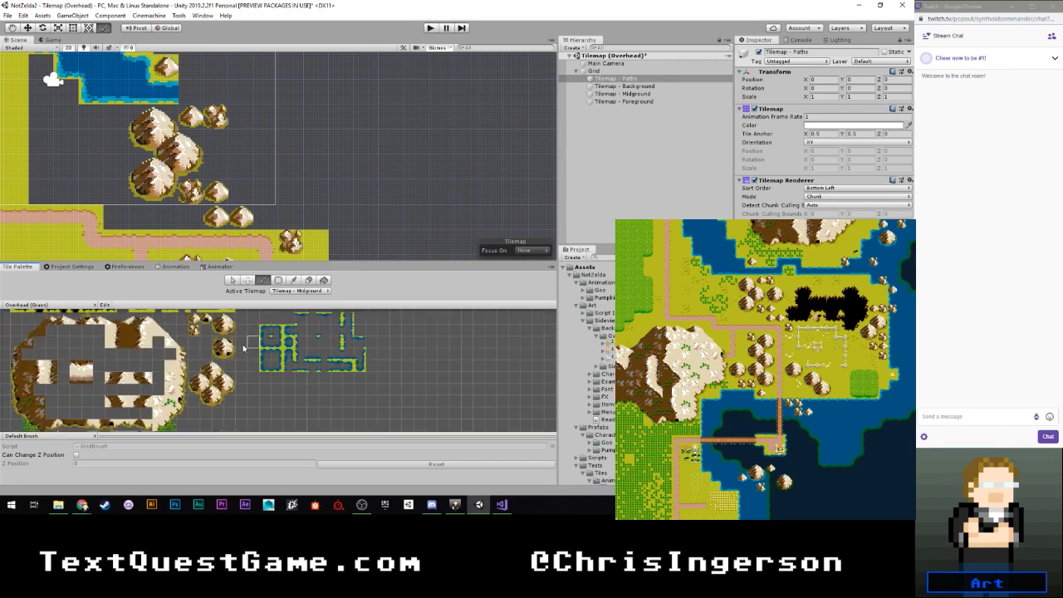
pyautogui.scroll(2, 243, 342)
pyautogui.scroll(-8, 206, 378)
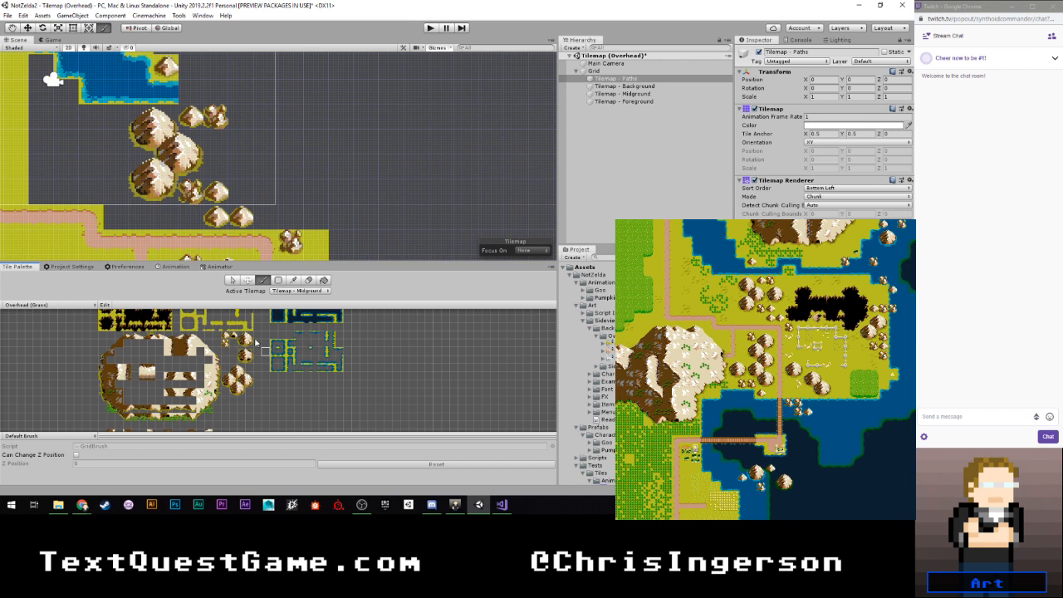
pyautogui.scroll(-3, 233, 350)
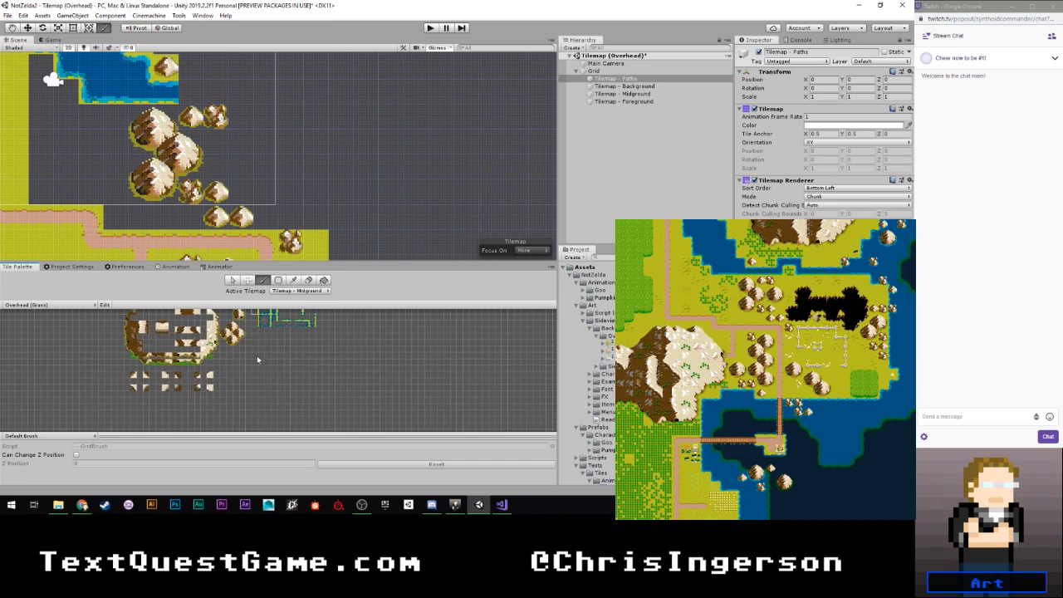
pyautogui.scroll(-4, 256, 356)
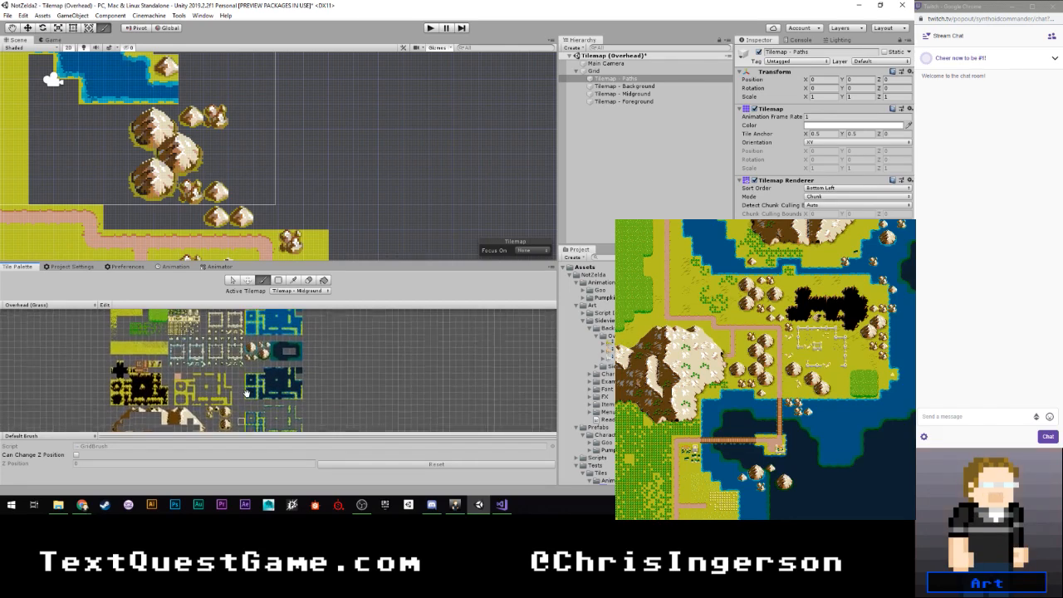
pyautogui.scroll(1, 247, 395)
pyautogui.scroll(5, 251, 408)
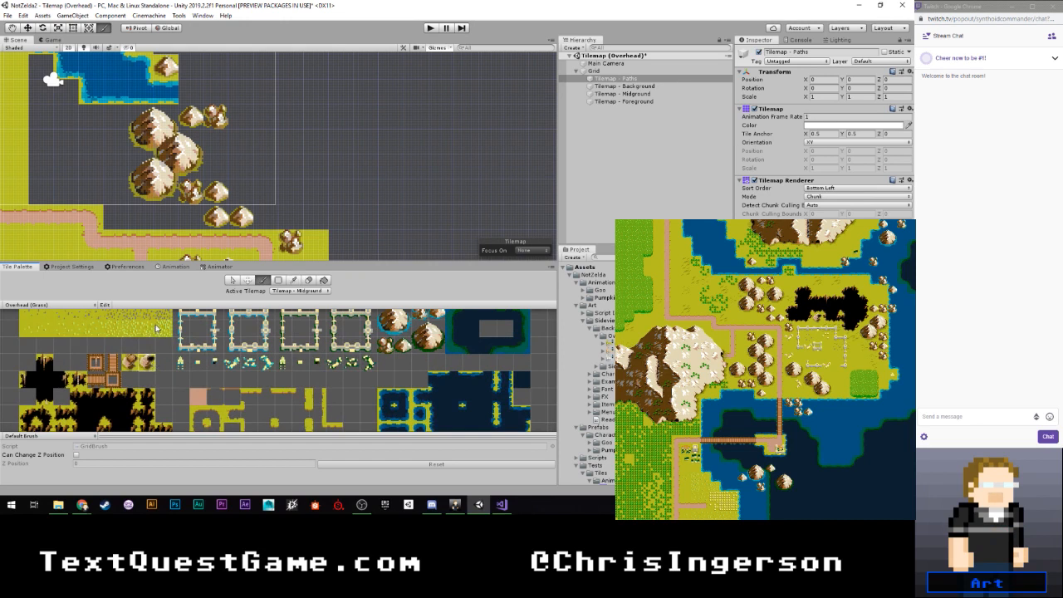
pyautogui.moveTo(243, 239); pyautogui.dragTo(244, 150, button='middle')
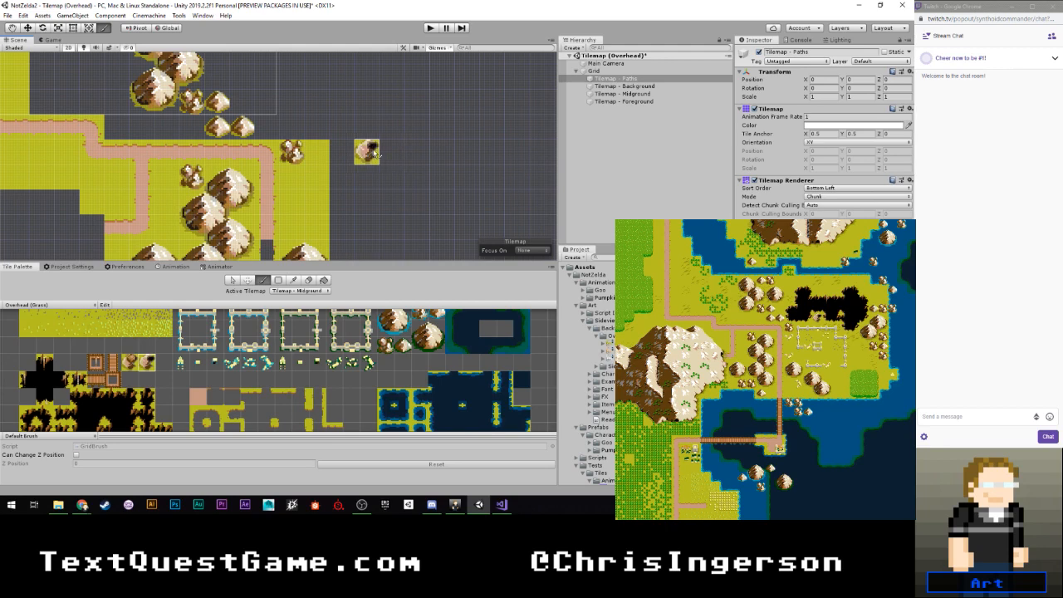
pyautogui.scroll(-3, 373, 129)
pyautogui.moveTo(331, 97); pyautogui.dragTo(348, 234, button='middle')
pyautogui.keyDown('alt'); pyautogui.moveTo(349, 233); pyautogui.dragTo(277, 176, button='right'); pyautogui.keyUp('alt')
pyautogui.moveTo(278, 176); pyautogui.dragTo(262, 136, button='middle')
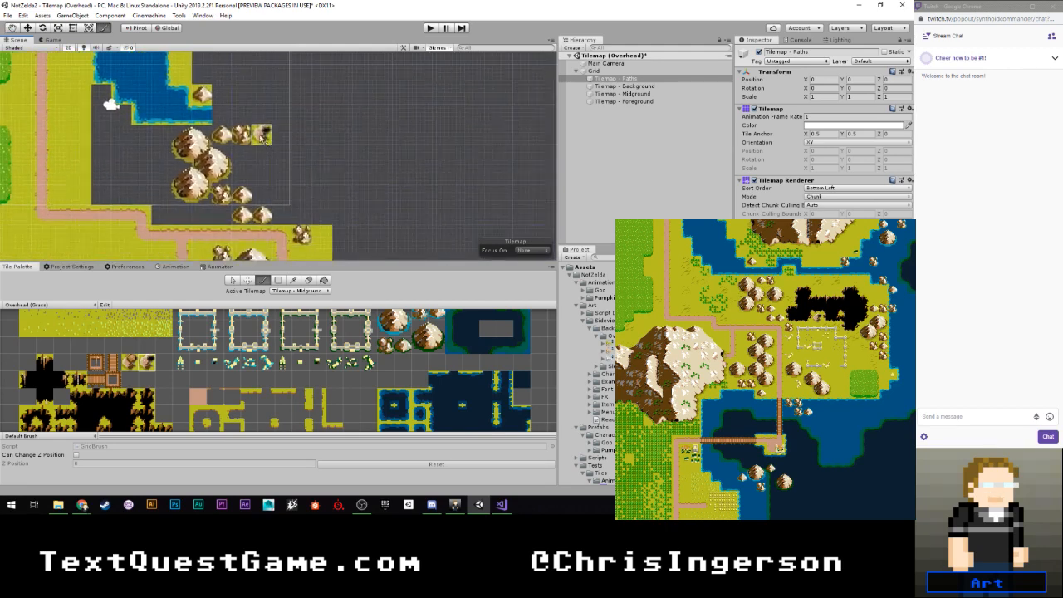
# - Paint plain grass on Tilemap - Background around the mountain chain and rocks, filling the gap between the river and the path
pyautogui.moveTo(148, 348); pyautogui.dragTo(224, 390, button='middle')
pyautogui.click(300, 291)
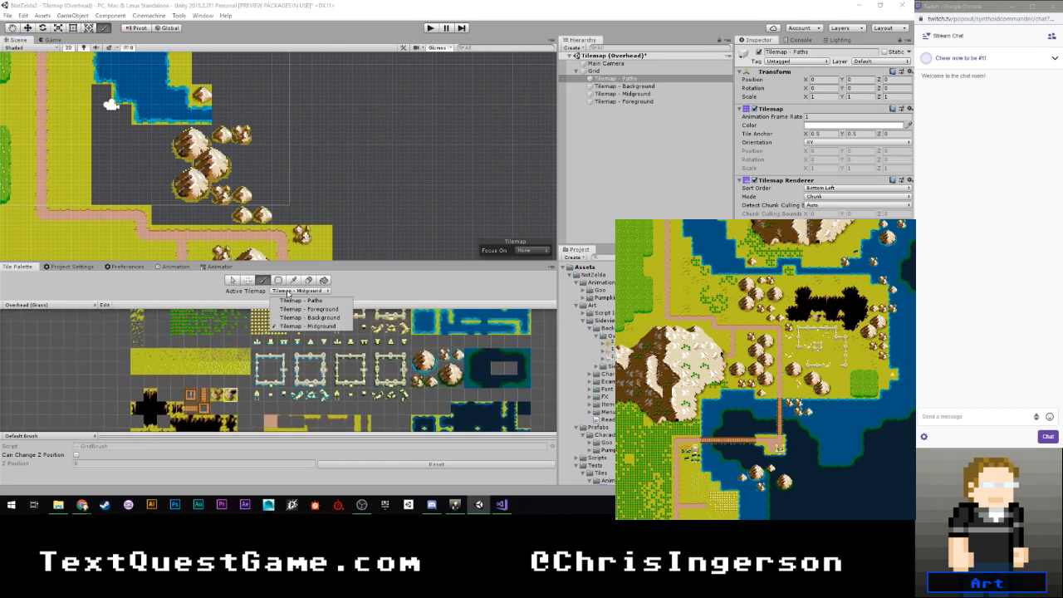
pyautogui.click(298, 319)
pyautogui.scroll(-2, 153, 355)
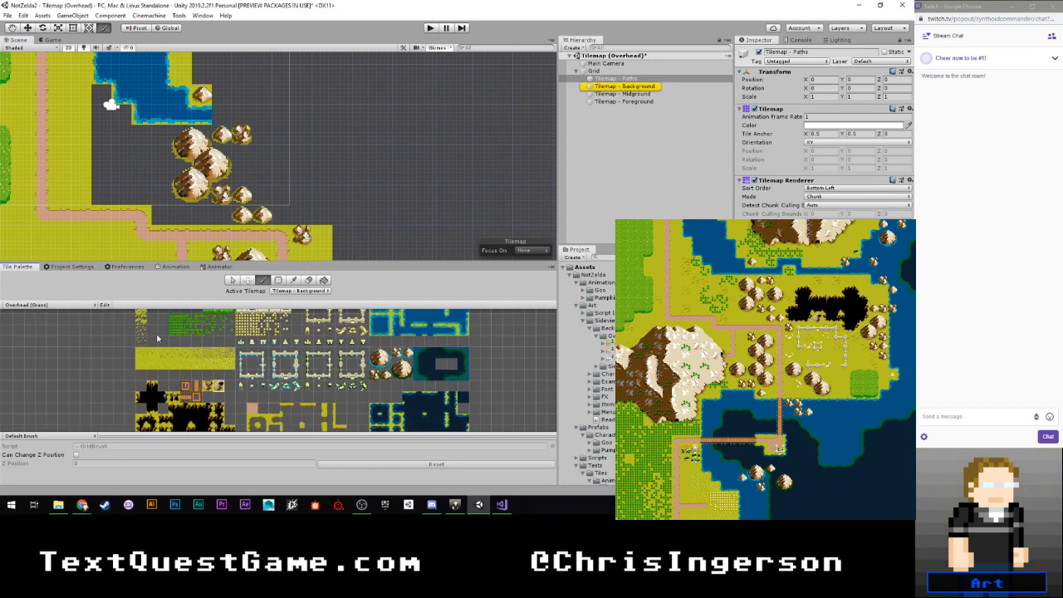
pyautogui.click(144, 325)
pyautogui.scroll(1, 141, 195)
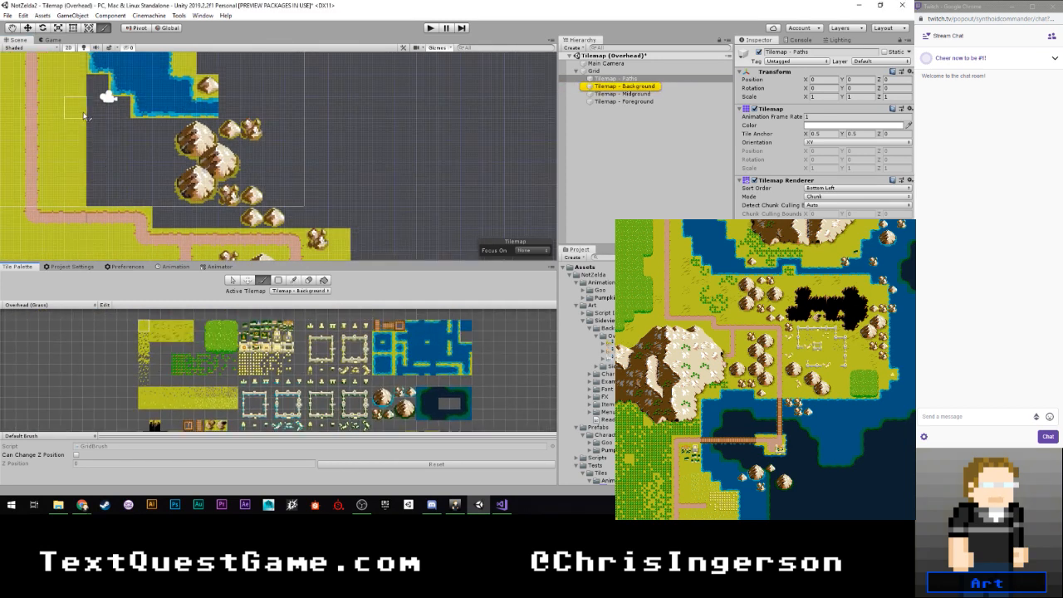
pyautogui.moveTo(97, 93)
pyautogui.mouseDown()
pyautogui.moveTo(99, 198)
pyautogui.moveTo(121, 104)
pyautogui.moveTo(143, 203)
pyautogui.moveTo(166, 143)
pyautogui.moveTo(194, 129)
pyautogui.moveTo(273, 146)
pyautogui.moveTo(184, 158)
pyautogui.moveTo(297, 178)
pyautogui.moveTo(166, 200)
pyautogui.moveTo(203, 219)
pyautogui.moveTo(291, 183)
pyautogui.moveTo(289, 133)
pyautogui.mouseUp()
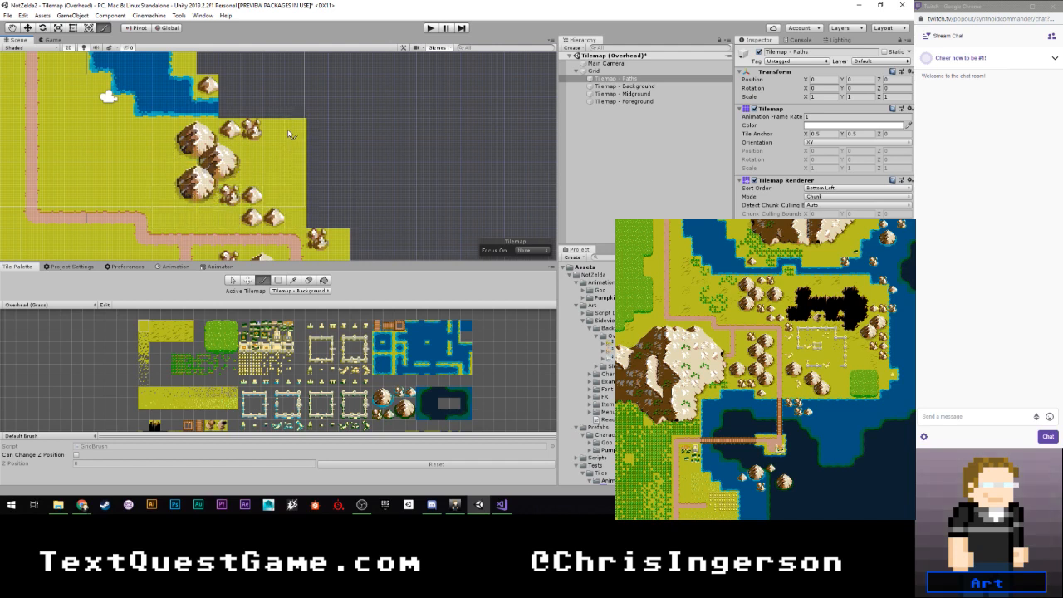
# - Pick a black cave-edge tile from the grass palette and check where the cave belongs relative to the mountains, river and path
pyautogui.scroll(-3, 295, 133)
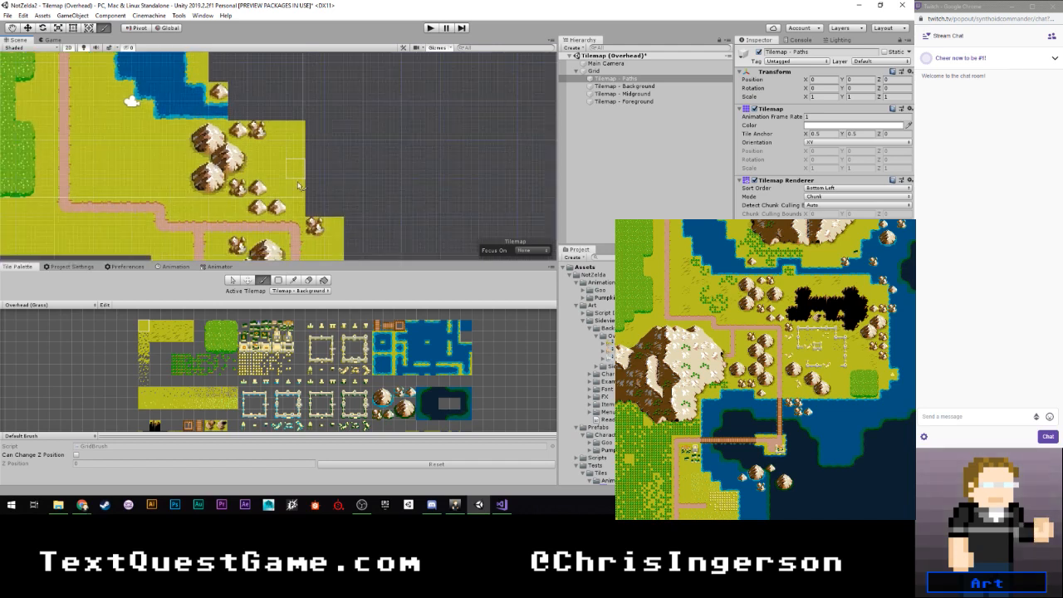
pyautogui.moveTo(300, 188); pyautogui.dragTo(277, 147, button='middle')
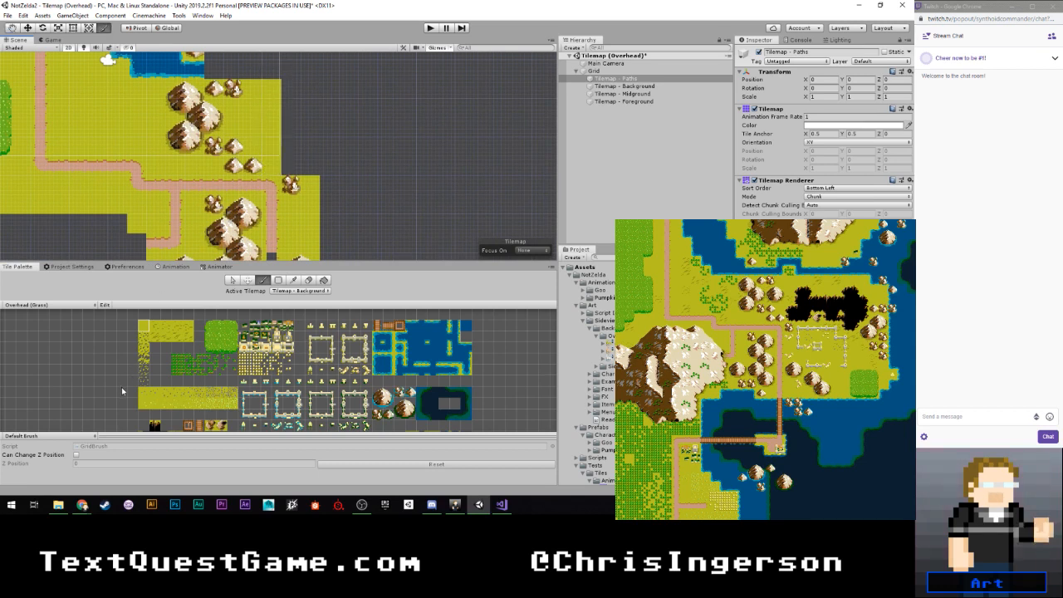
pyautogui.scroll(5, 121, 387)
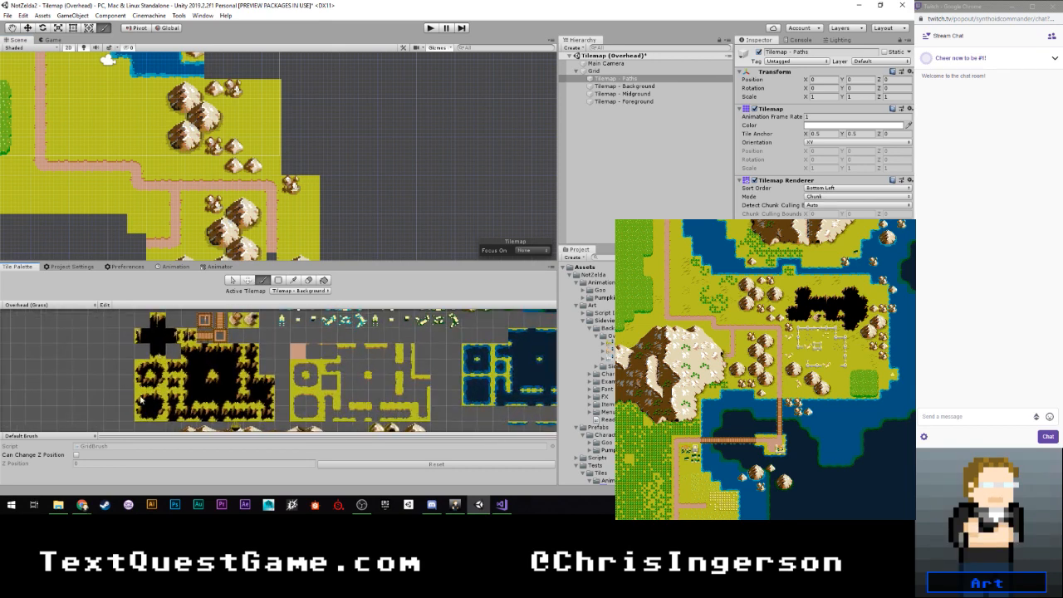
pyautogui.click(142, 412)
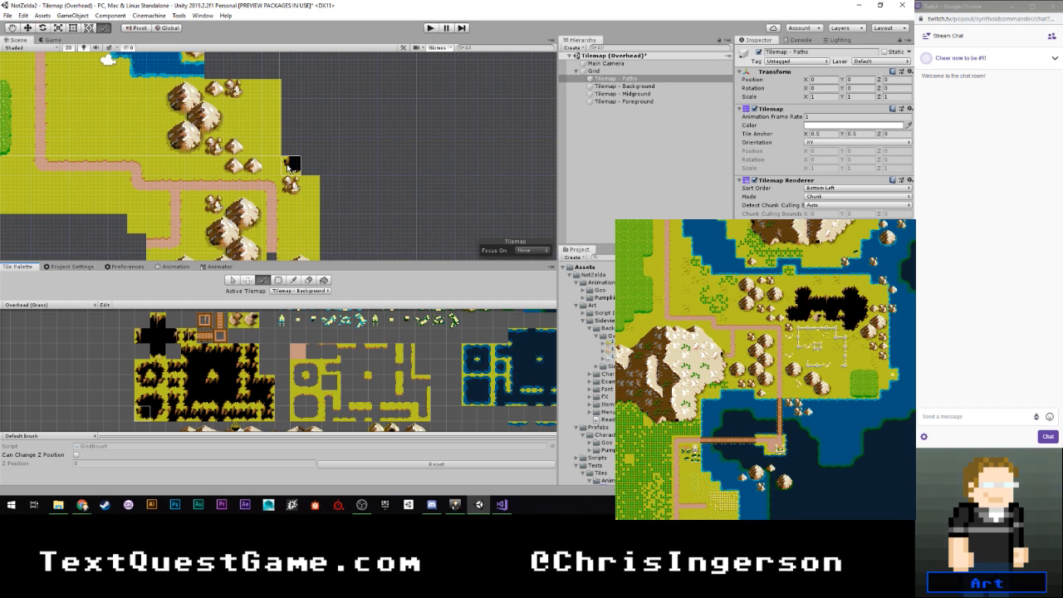
pyautogui.scroll(-2, 287, 168)
pyautogui.moveTo(289, 133)
pyautogui.mouseDown(button='middle')
pyautogui.moveTo(290, 116)
pyautogui.moveTo(291, 206)
pyautogui.mouseUp(button='middle')
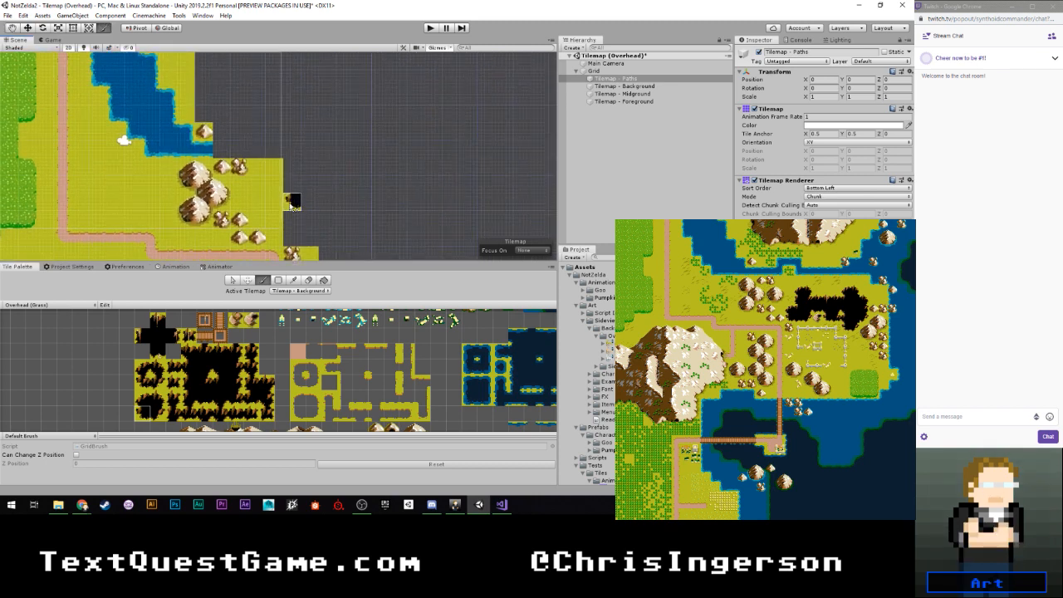
pyautogui.scroll(-1, 291, 205)
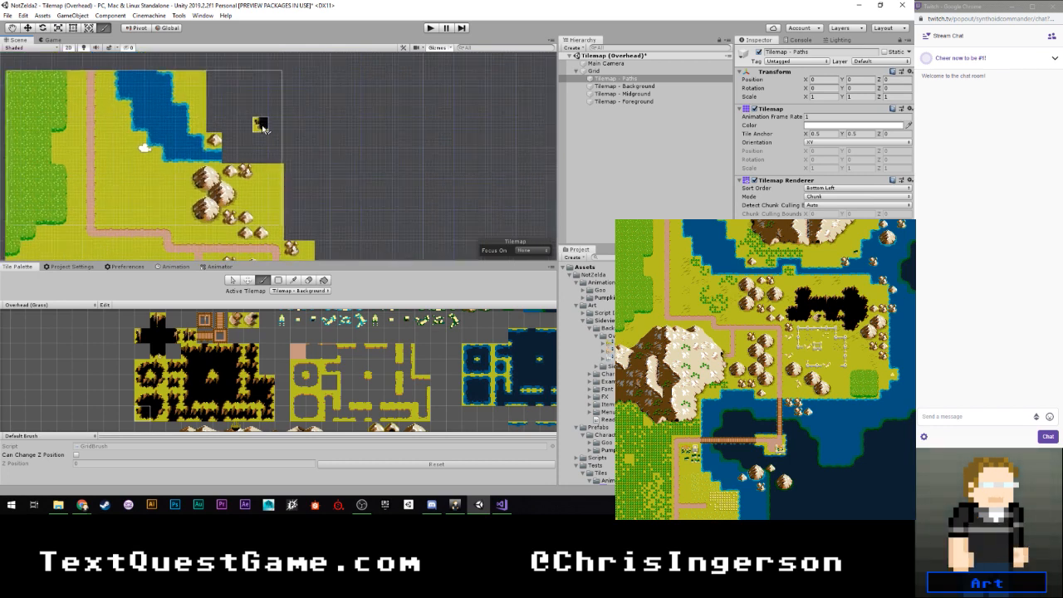
pyautogui.moveTo(247, 118); pyautogui.dragTo(244, 129, button='middle')
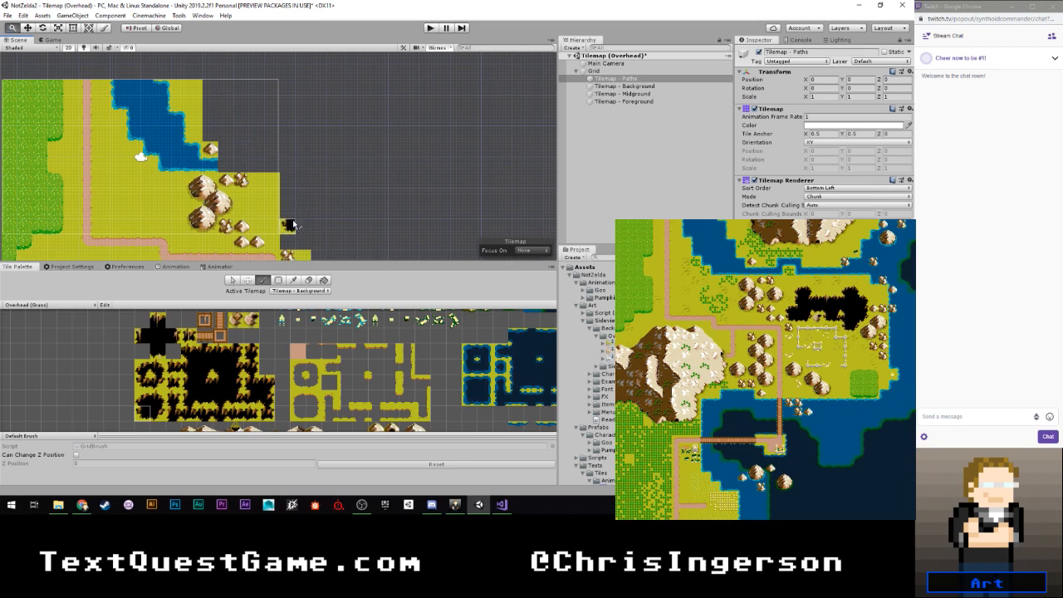
pyautogui.moveTo(293, 231); pyautogui.dragTo(278, 131, button='middle')
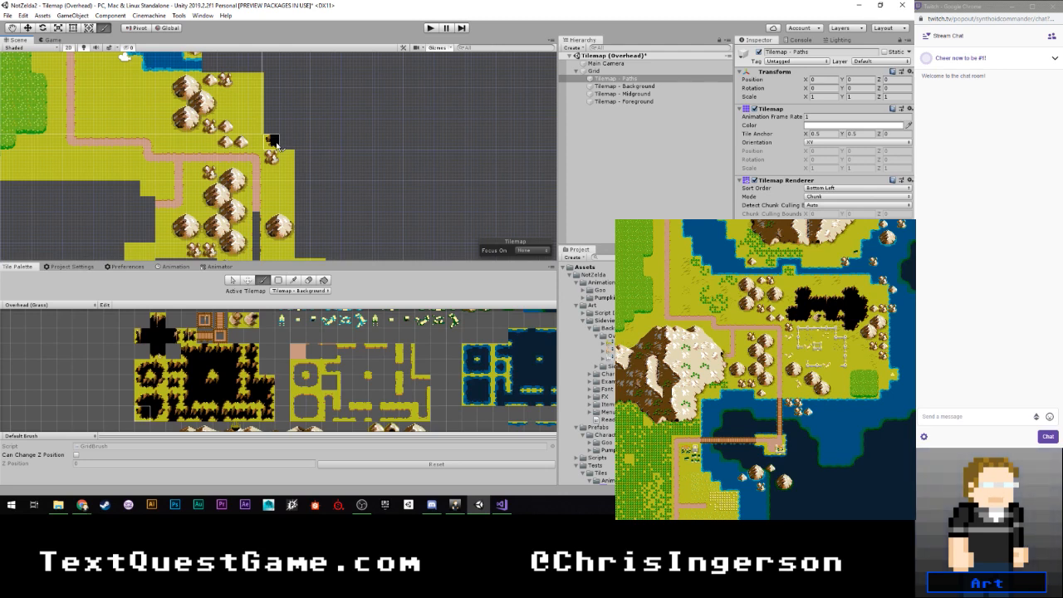
pyautogui.moveTo(279, 105); pyautogui.dragTo(279, 167, button='middle')
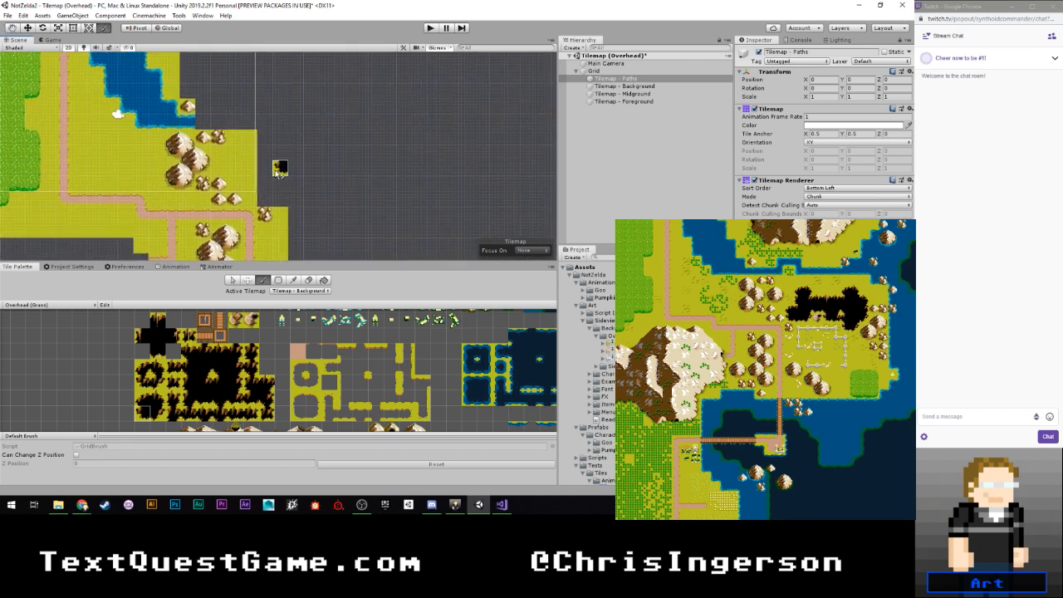
pyautogui.scroll(-3, 275, 173)
pyautogui.moveTo(276, 125)
pyautogui.mouseDown(button='middle')
pyautogui.moveTo(277, 164)
pyautogui.moveTo(279, 133)
pyautogui.mouseUp(button='middle')
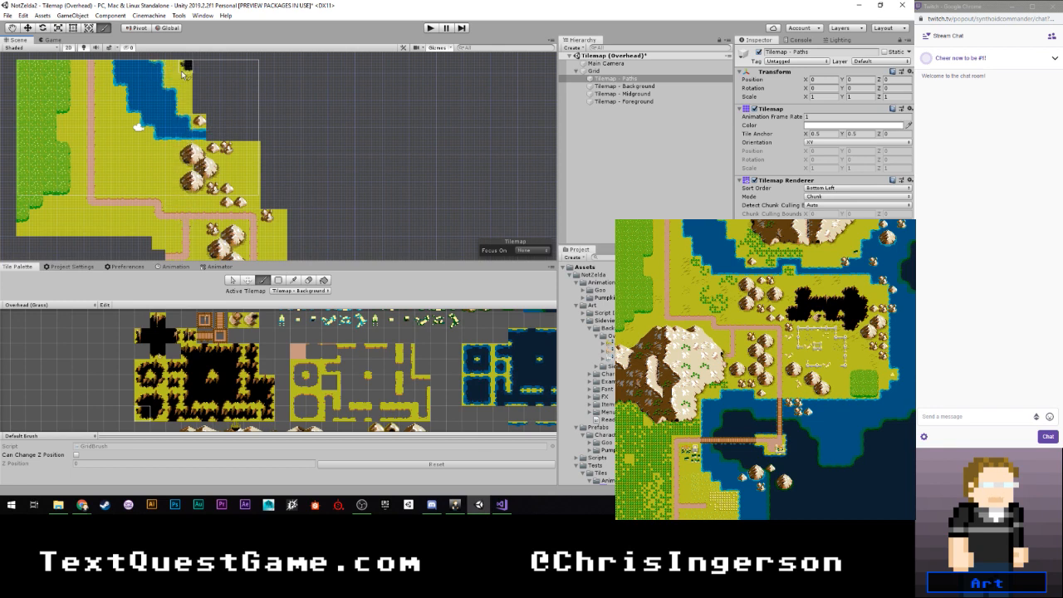
pyautogui.scroll(7, 264, 193)
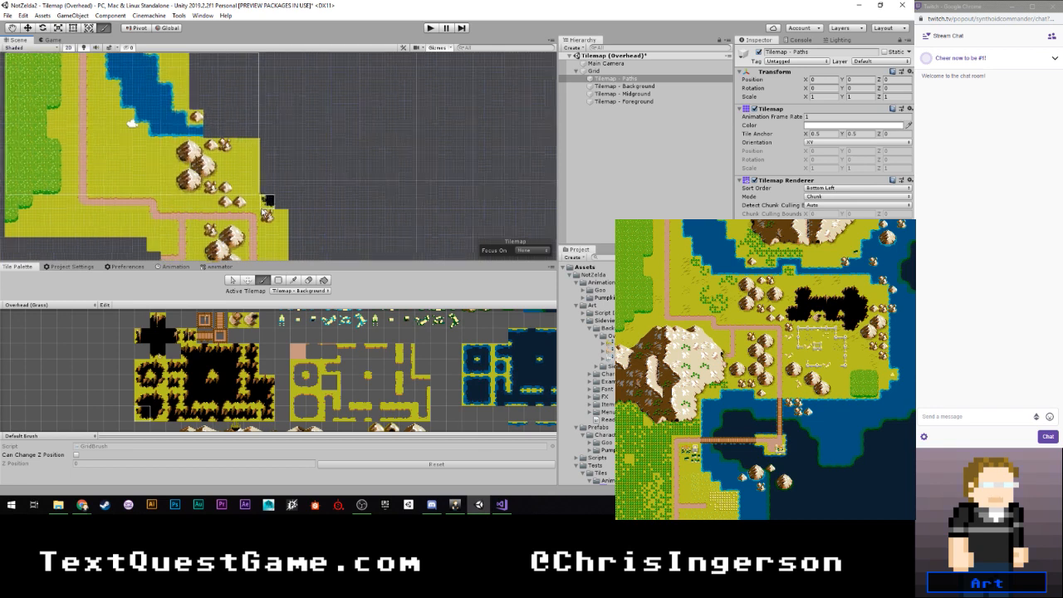
pyautogui.scroll(-4, 264, 166)
pyautogui.scroll(3, 262, 170)
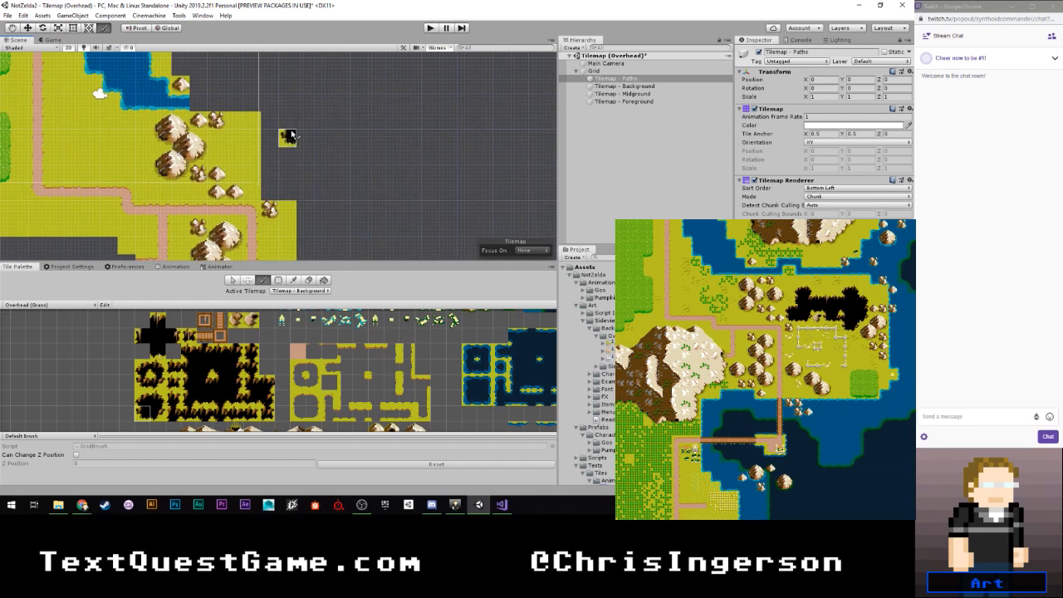
# - Try to move the placed mountain chain tiles to another position with the tile palette's Move tool
pyautogui.click(248, 281)
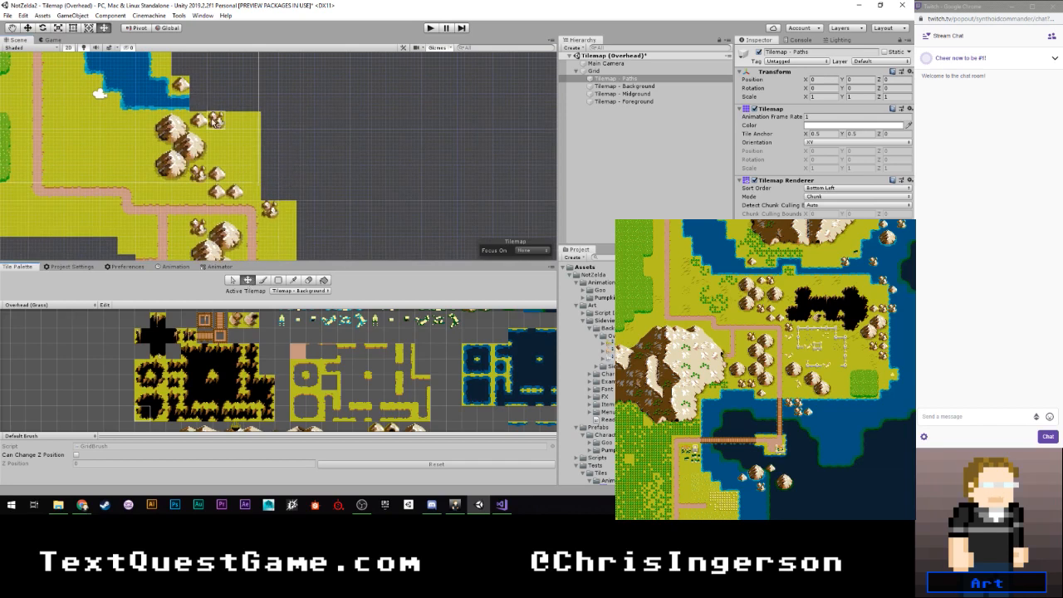
pyautogui.moveTo(158, 114); pyautogui.dragTo(238, 194)
pyautogui.click(171, 126)
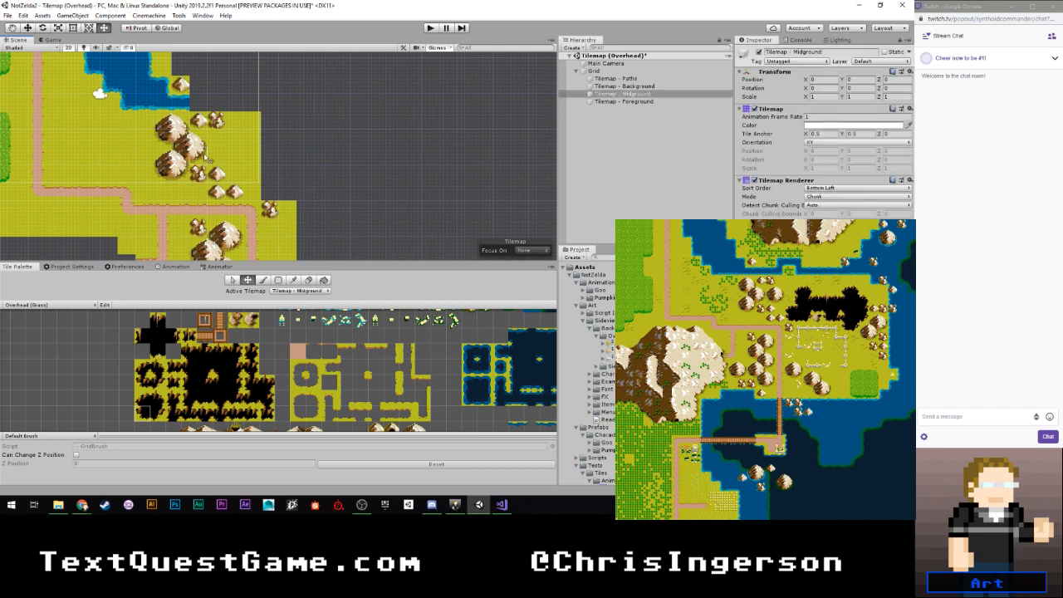
pyautogui.click(167, 125)
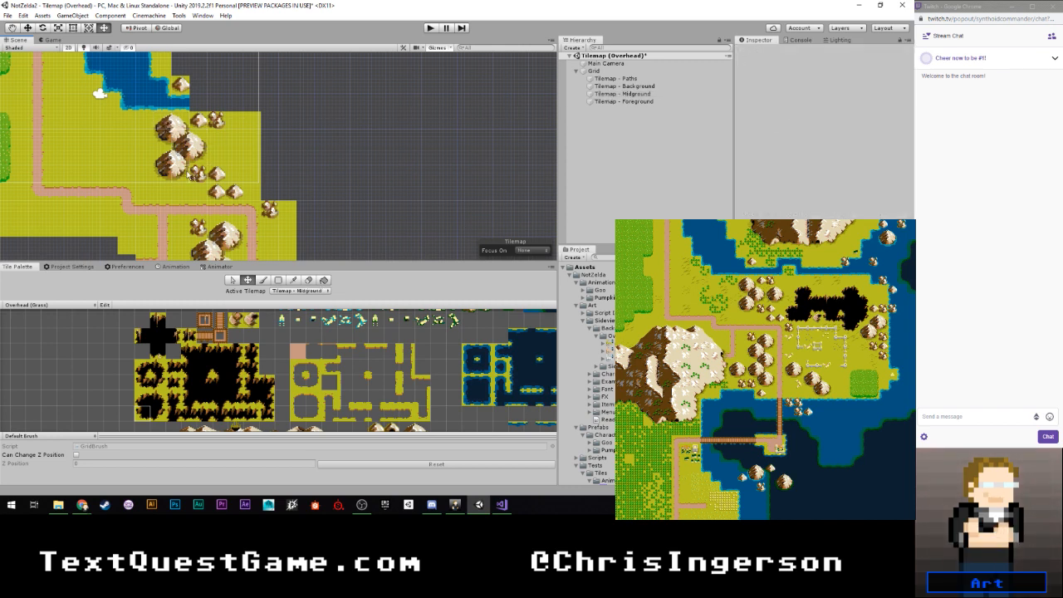
pyautogui.click(165, 125)
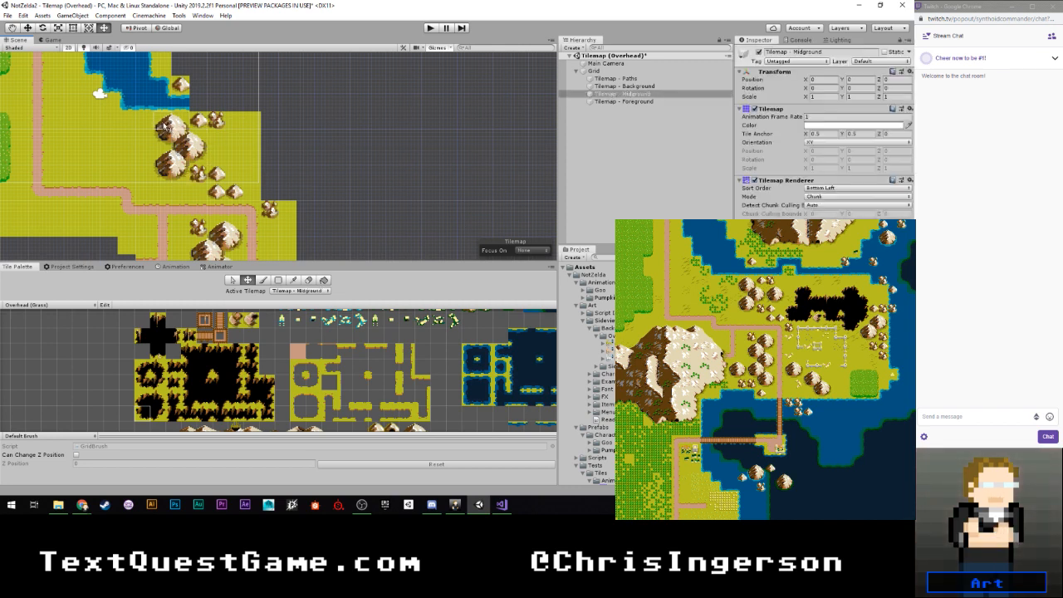
pyautogui.press('Right')
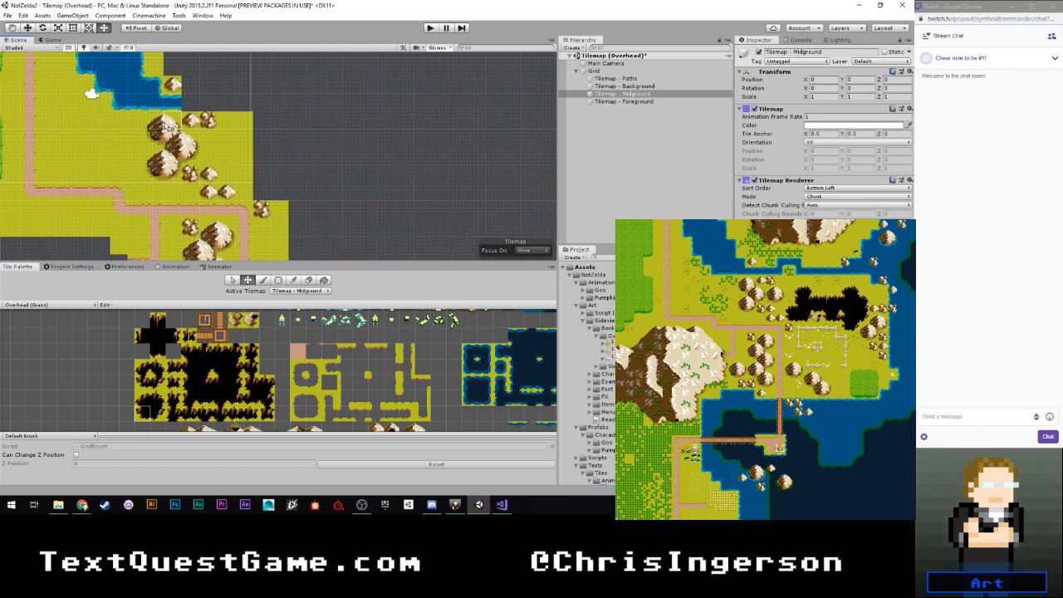
pyautogui.press('Left')
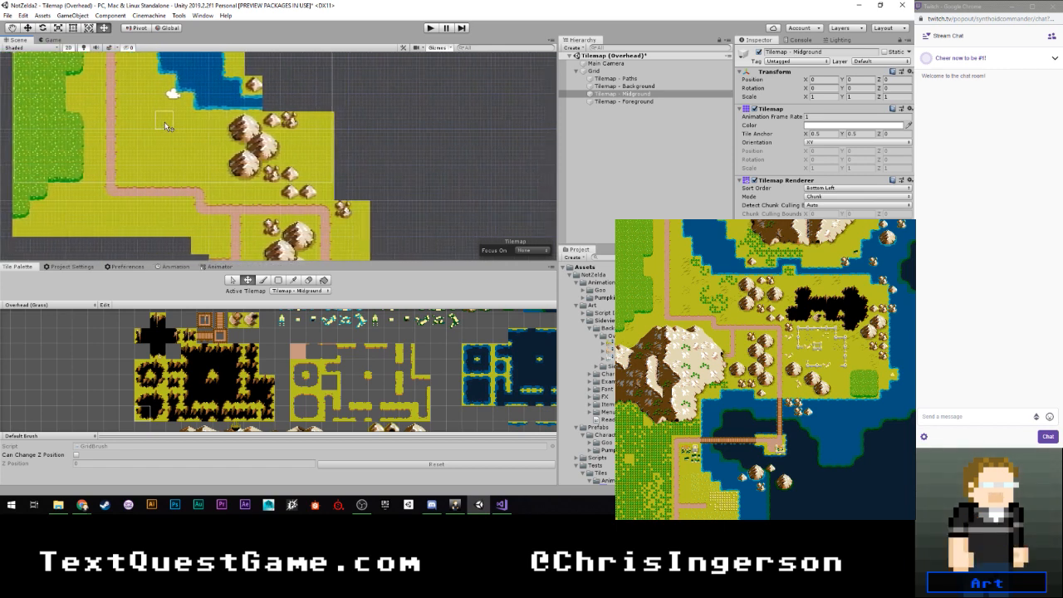
pyautogui.click(241, 124)
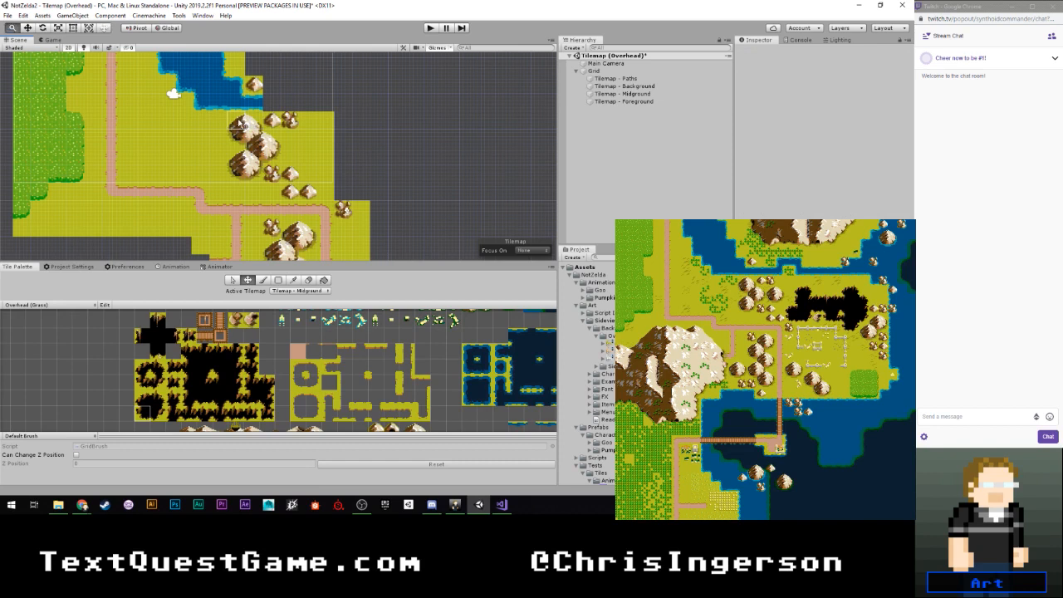
pyautogui.moveTo(239, 124); pyautogui.dragTo(240, 120, button='middle')
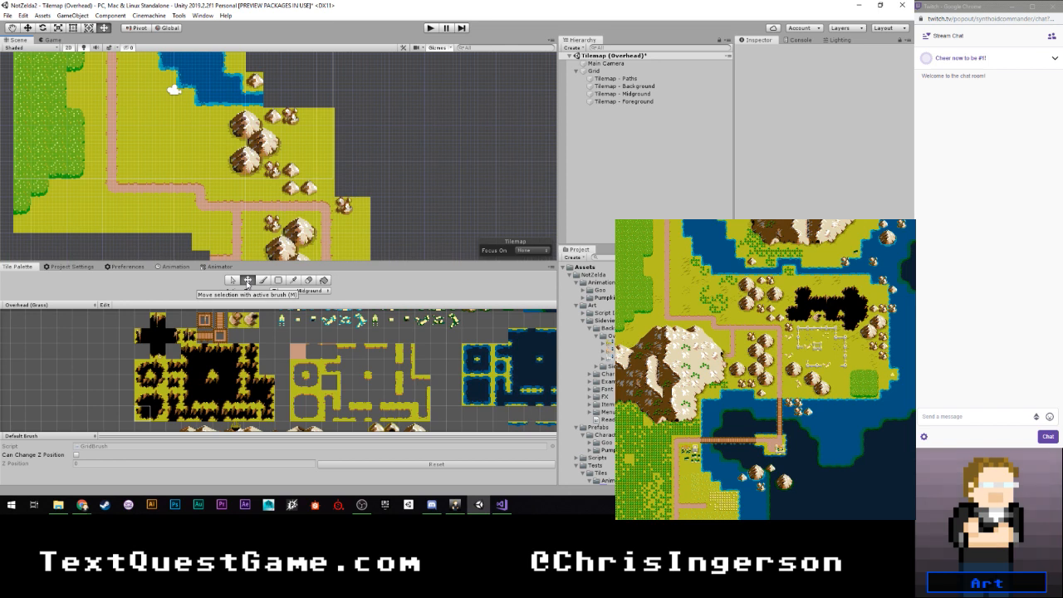
pyautogui.click(293, 120)
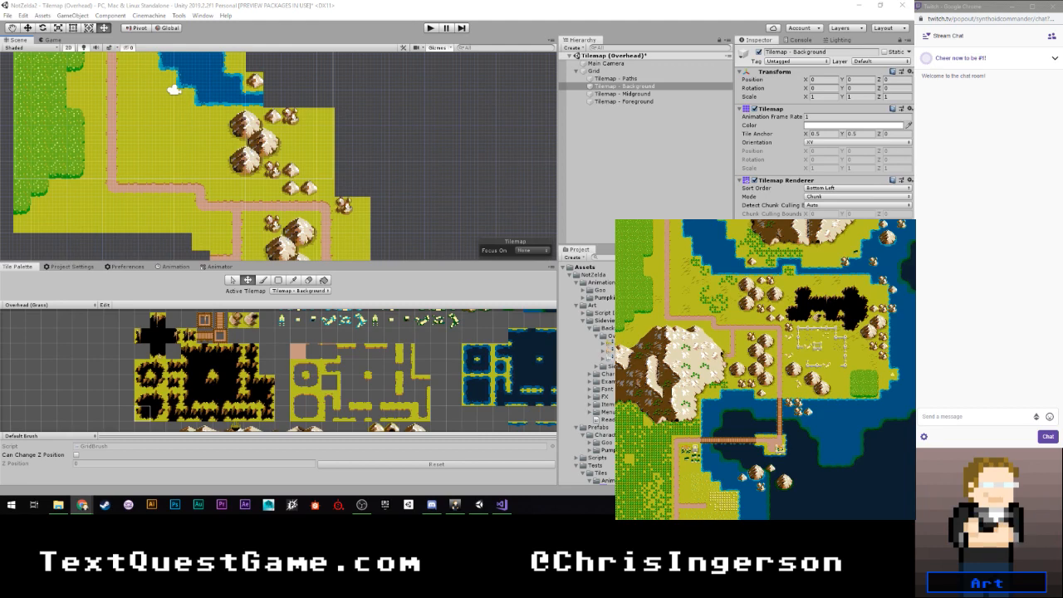
# - Switch to Chrome and search Google for "unity tilemap move tool"
pyautogui.moveTo(0, 58); pyautogui.dragTo(238, 5)
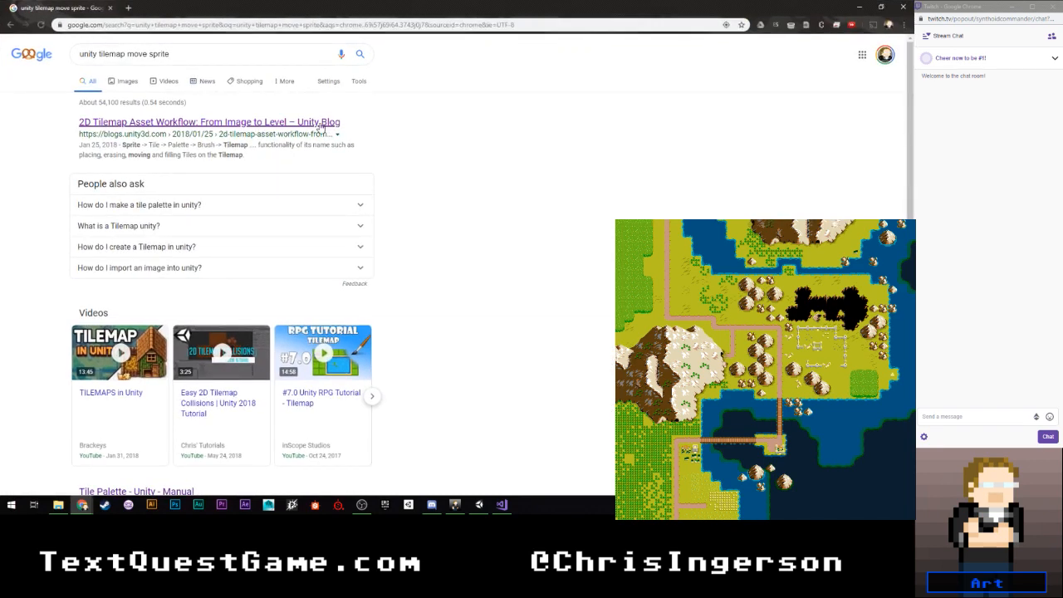
pyautogui.scroll(-4, 407, 130)
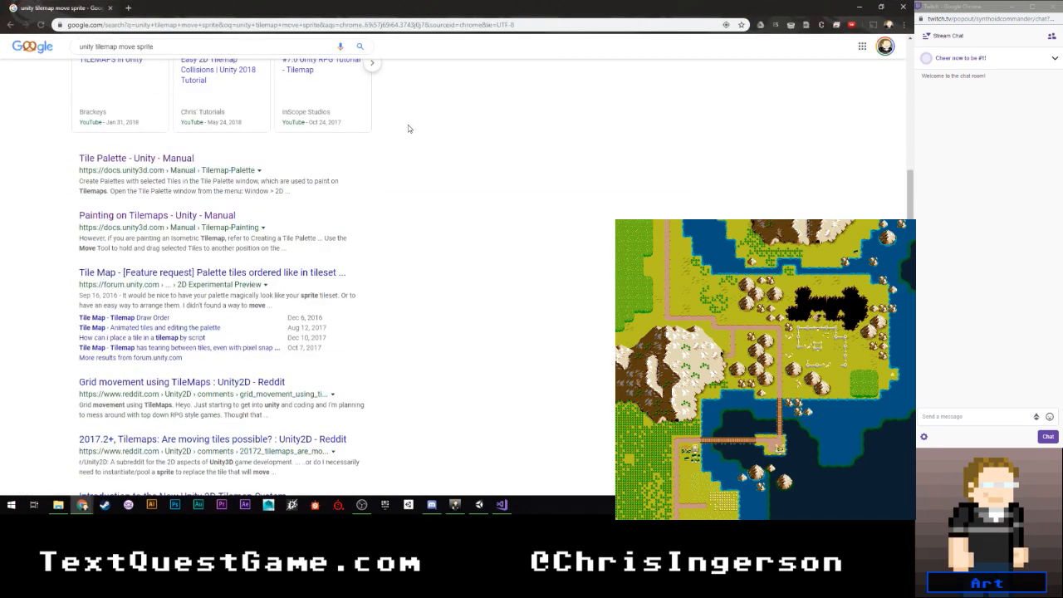
pyautogui.scroll(4, 364, 157)
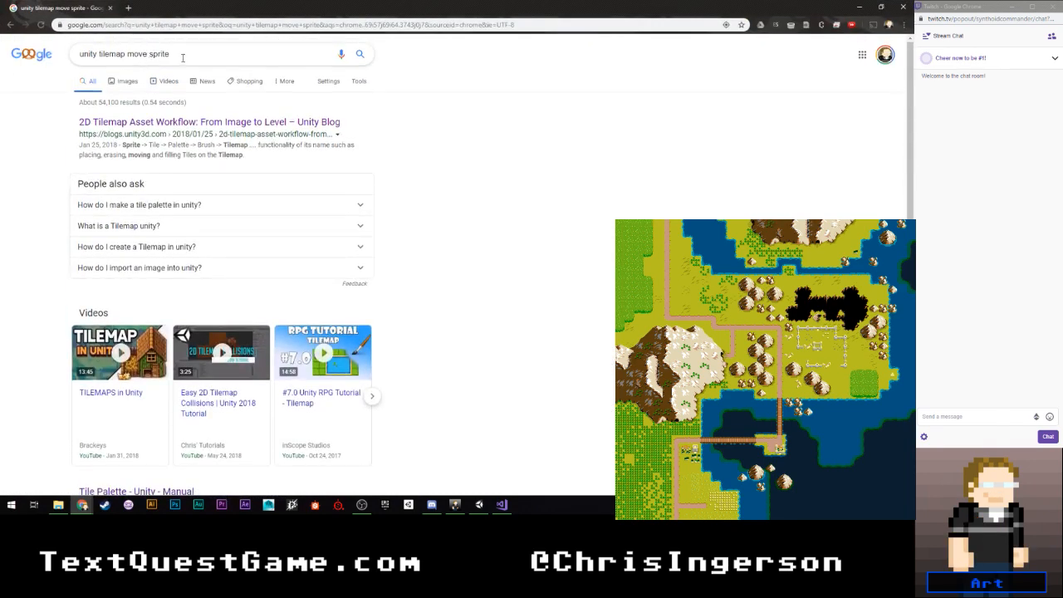
pyautogui.click(183, 59)
pyautogui.press('BackSpace')
pyautogui.press('BackSpace')
pyautogui.press('BackSpace')
pyautogui.press('BackSpace')
pyautogui.press('BackSpace')
pyautogui.press('BackSpace')
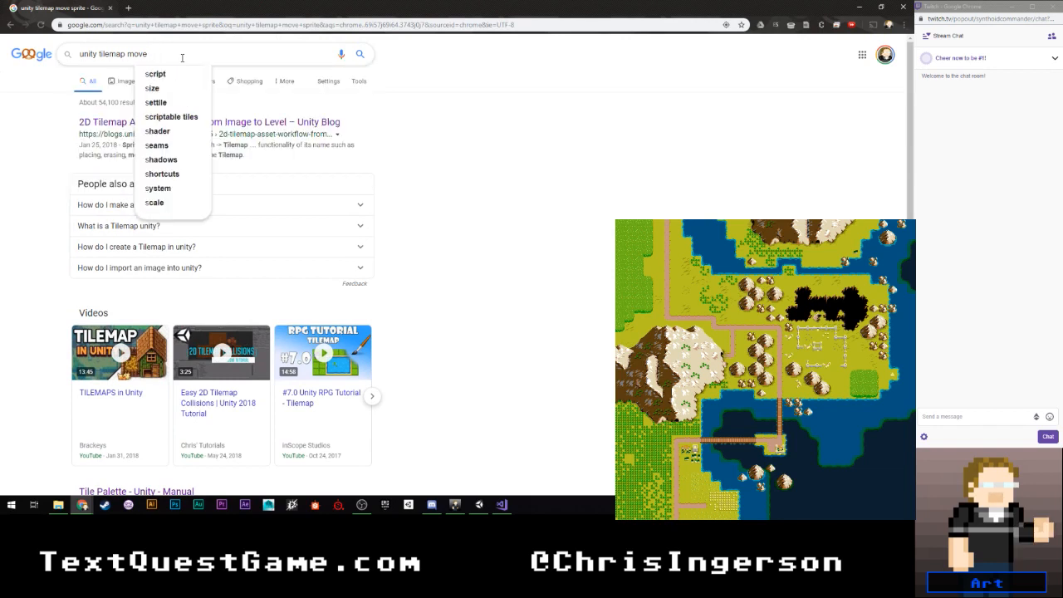
pyautogui.write('tool')
pyautogui.press('Return')
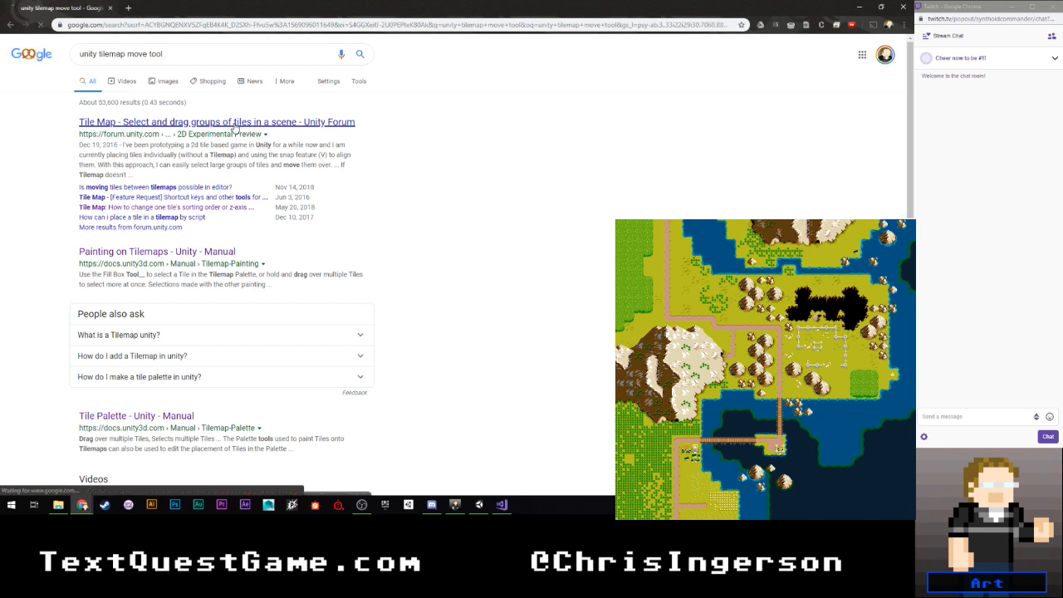
# - Read the Unity Forum thread "Select and drag groups of tiles in a scene" for ways to move placed tiles, and return to Unity
pyautogui.click(234, 124)
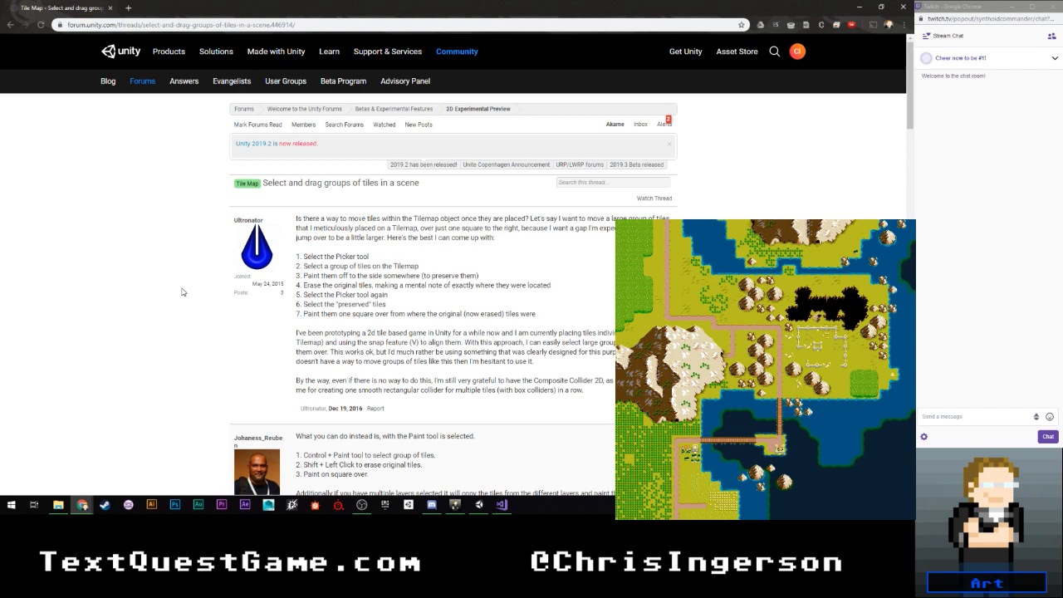
pyautogui.scroll(-3, 182, 291)
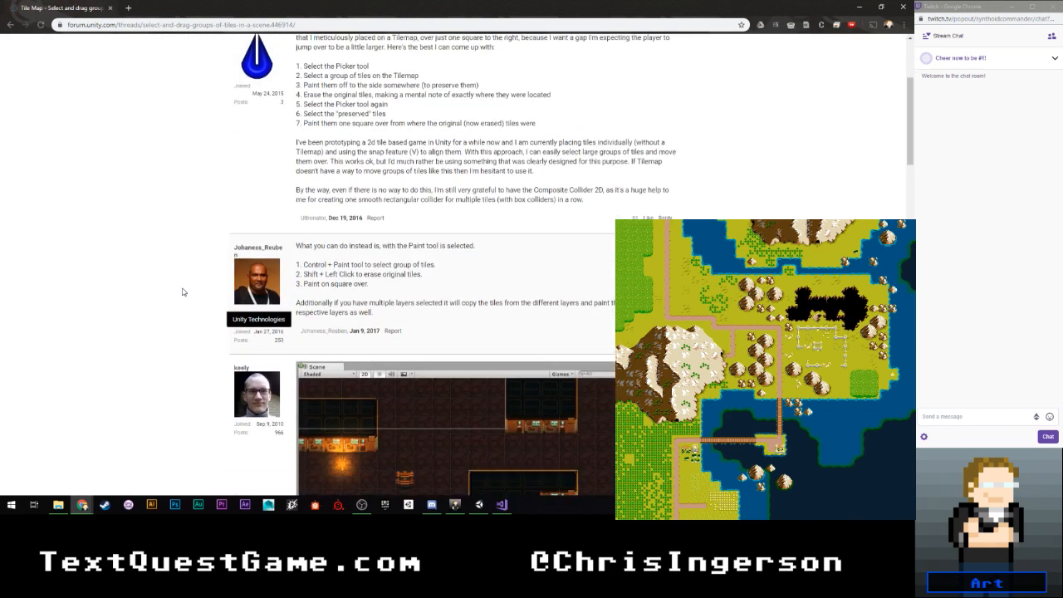
pyautogui.scroll(-1, 183, 291)
pyautogui.scroll(-1, 183, 292)
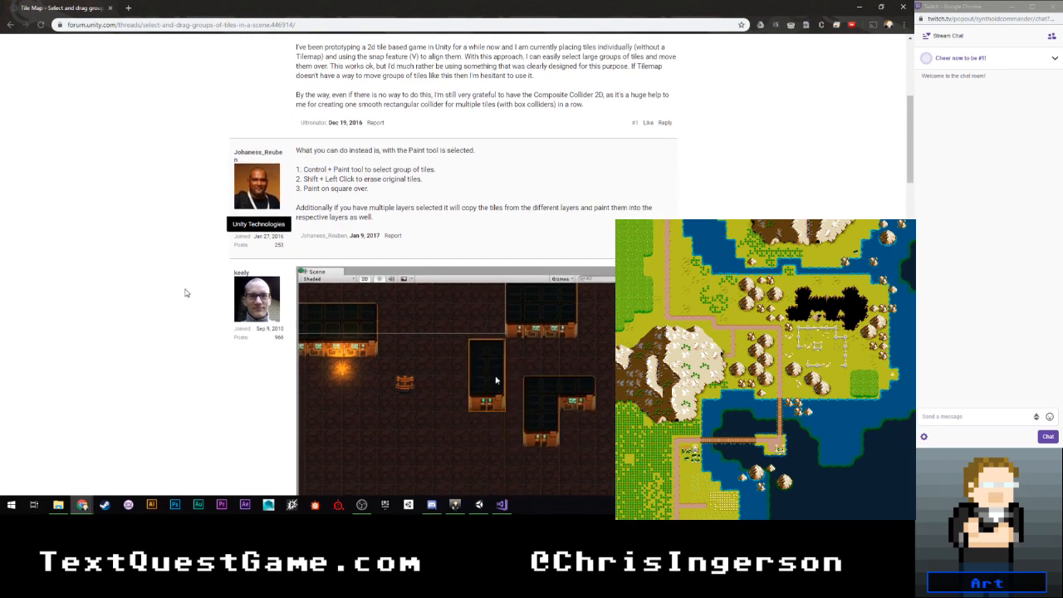
pyautogui.scroll(-4, 374, 314)
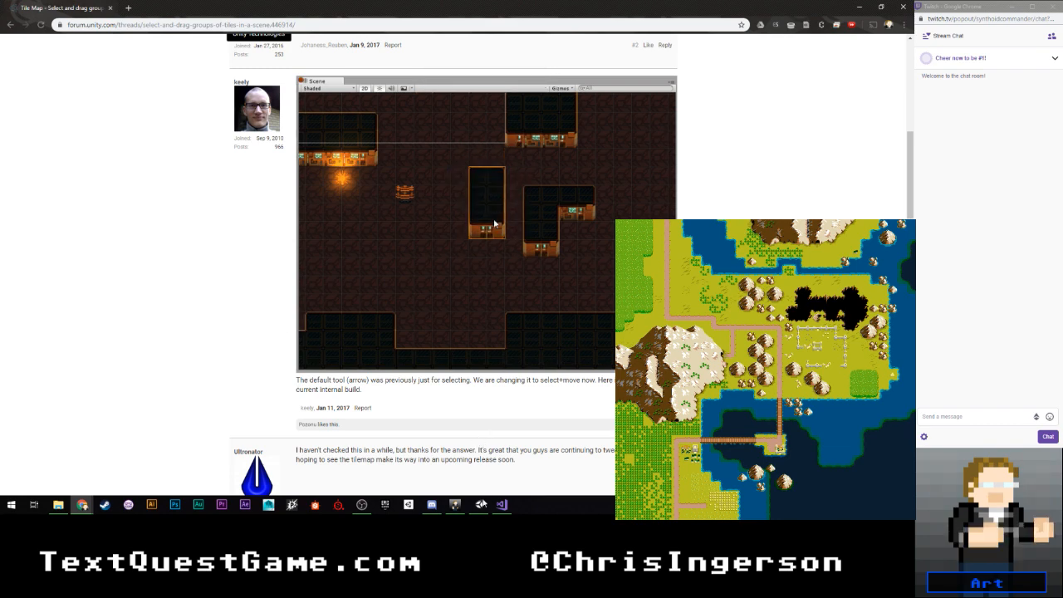
pyautogui.click(479, 504)
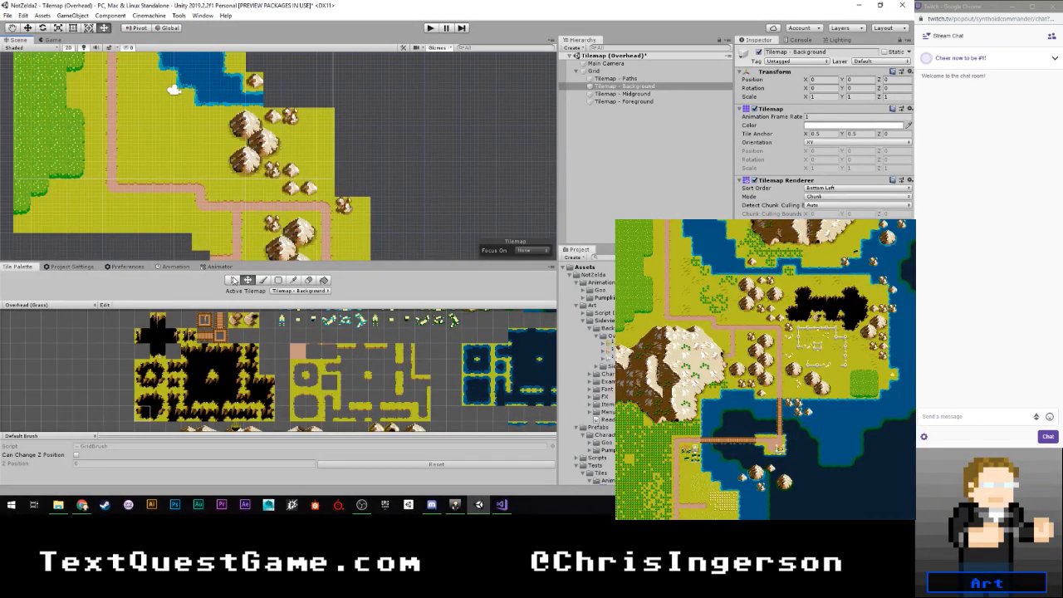
# - Make Tilemap - Midground the active tilemap and select the 5 by 5 block around the mountain chain for moving
pyautogui.click(233, 280)
pyautogui.scroll(2, 253, 116)
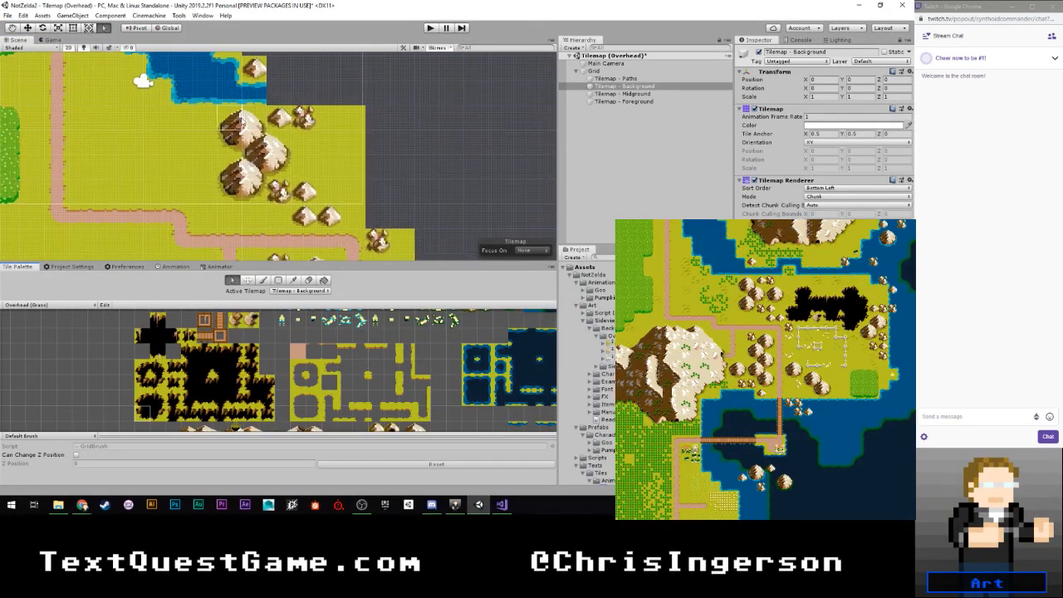
pyautogui.click(243, 122)
pyautogui.click(246, 127)
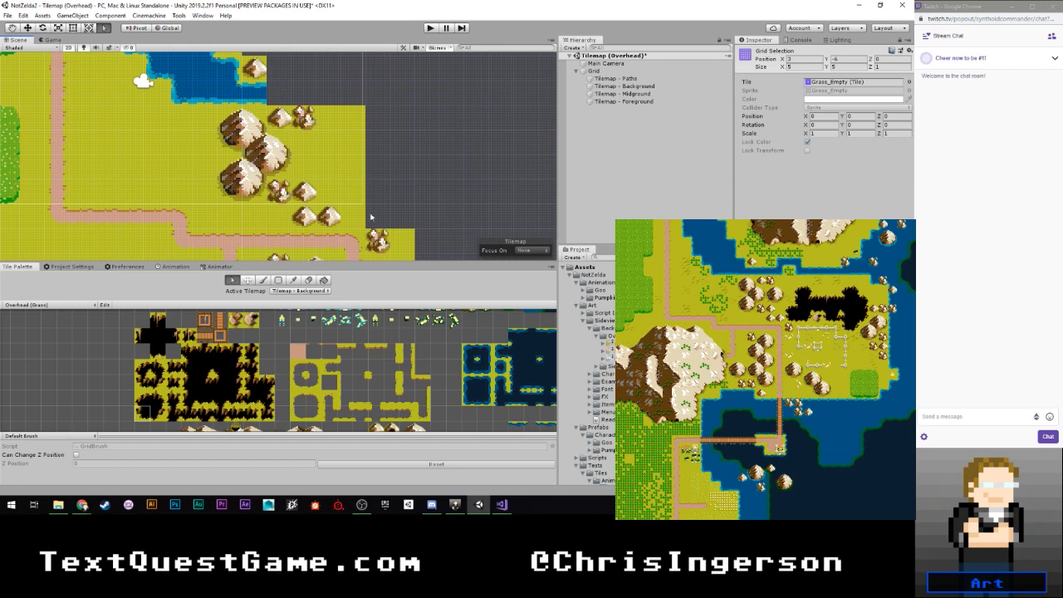
pyautogui.click(402, 143)
pyautogui.click(300, 290)
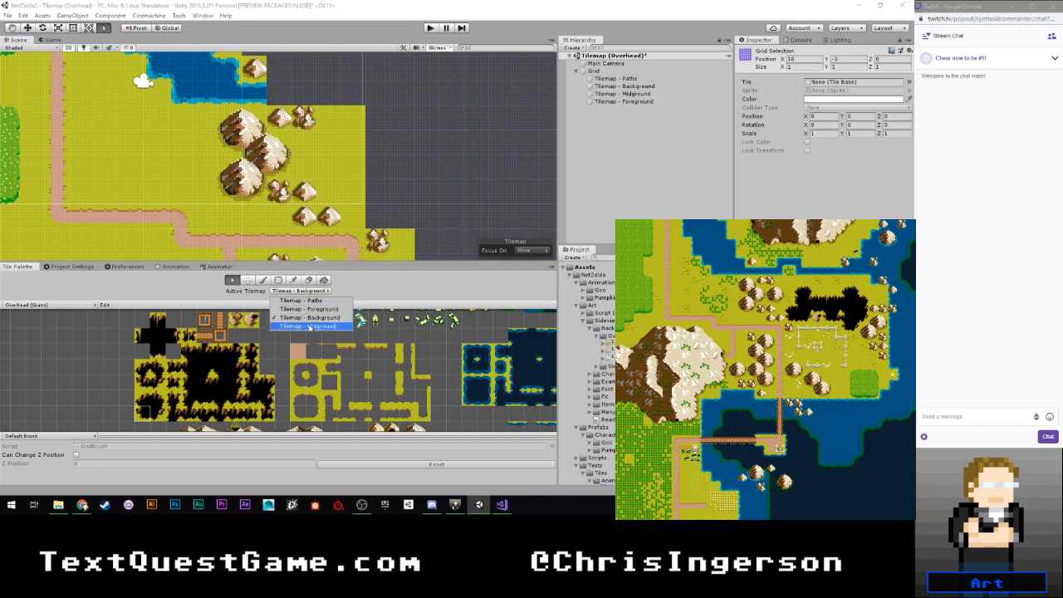
pyautogui.click(309, 326)
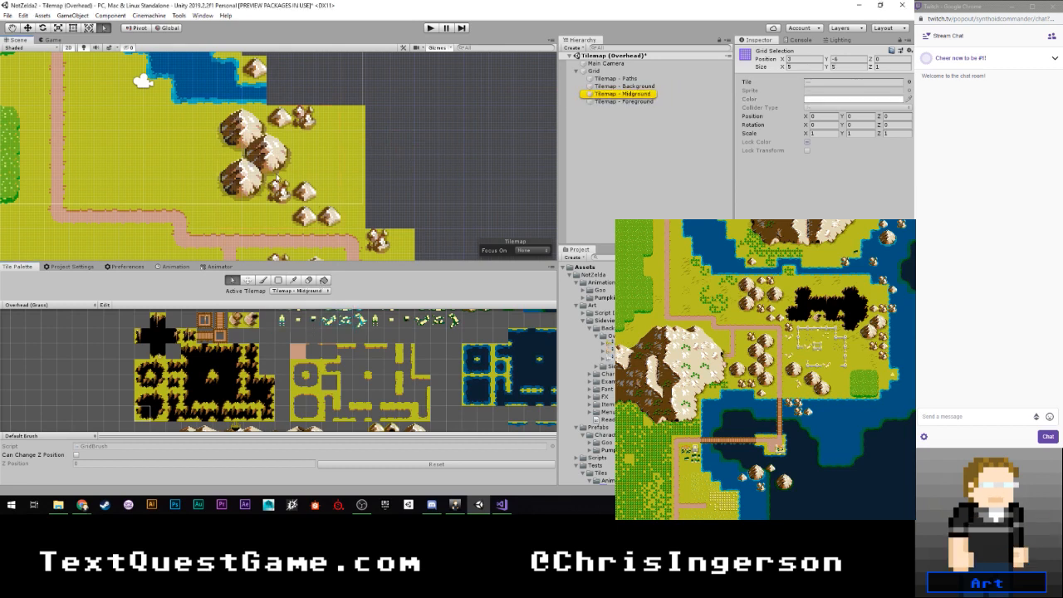
pyautogui.moveTo(263, 150); pyautogui.dragTo(280, 157)
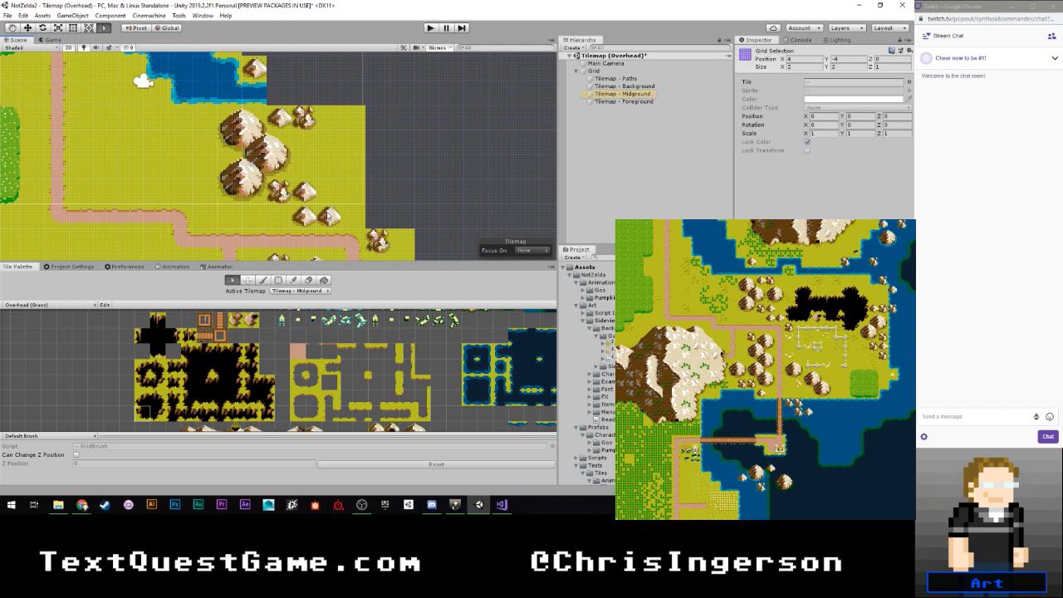
pyautogui.click(247, 280)
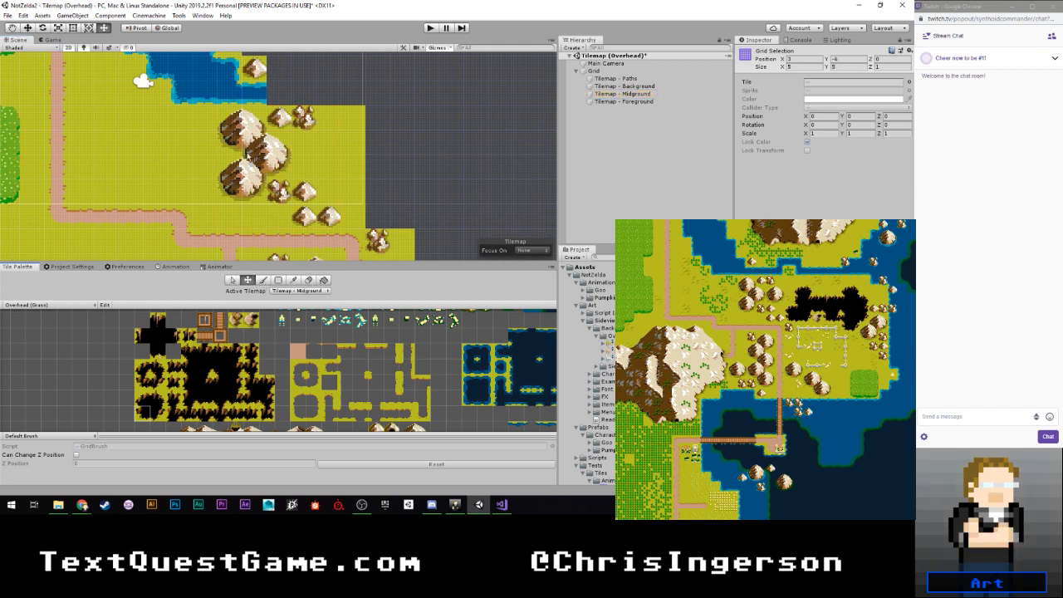
# - Move the single mountain tile beside the river one cell to the right on the midground tilemap
pyautogui.scroll(-3, 366, 133)
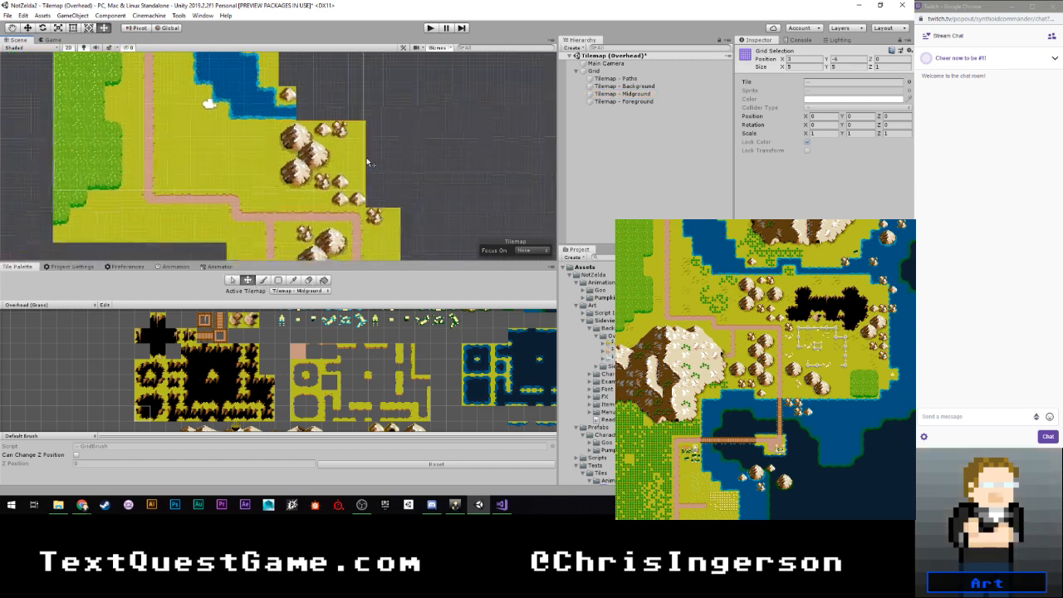
pyautogui.moveTo(366, 97); pyautogui.dragTo(343, 137, button='middle')
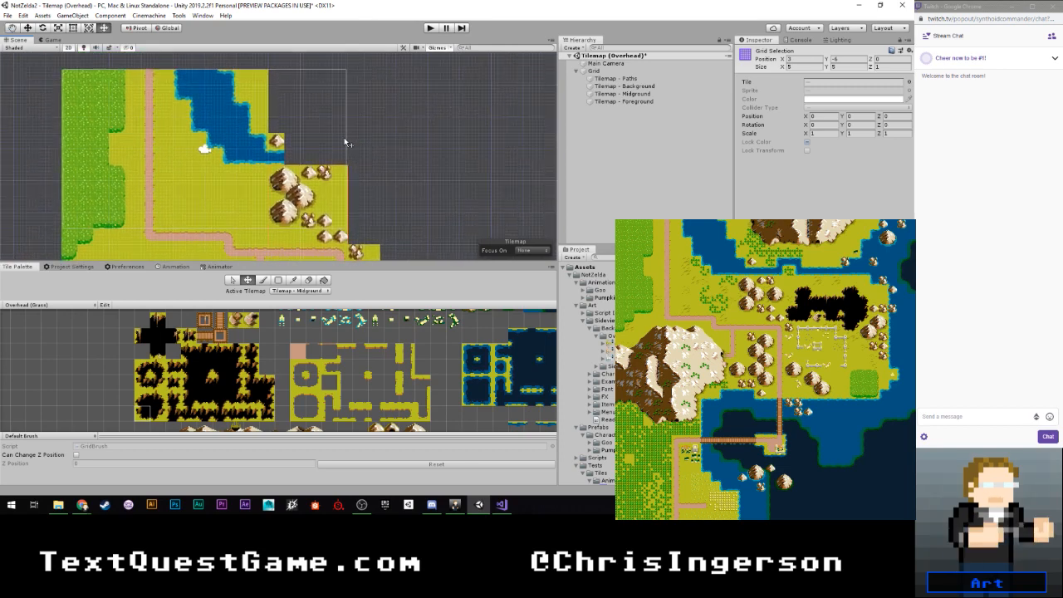
pyautogui.scroll(1, 344, 137)
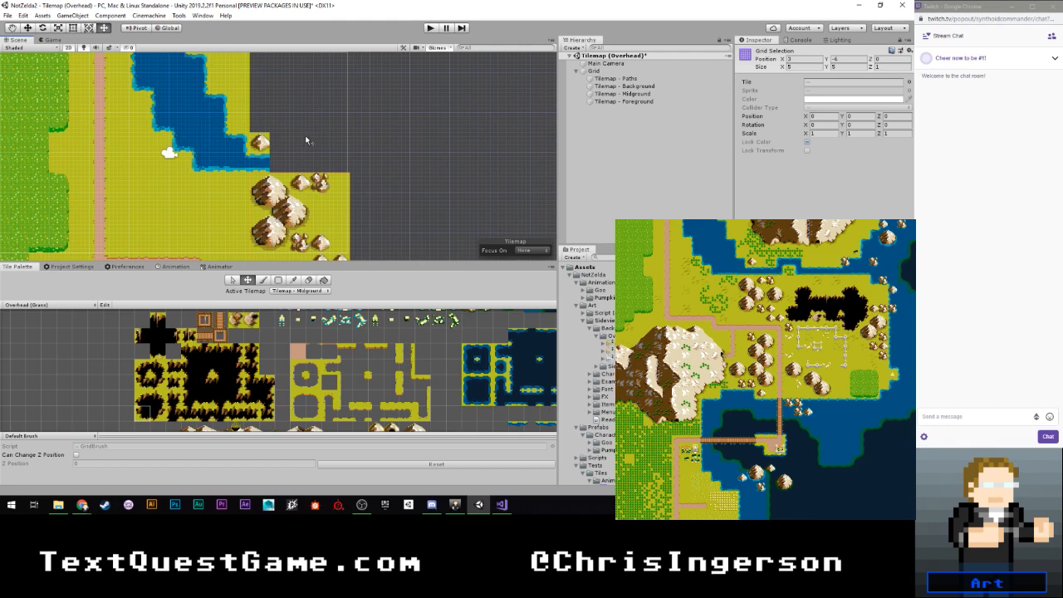
pyautogui.moveTo(304, 138); pyautogui.dragTo(283, 164, button='middle')
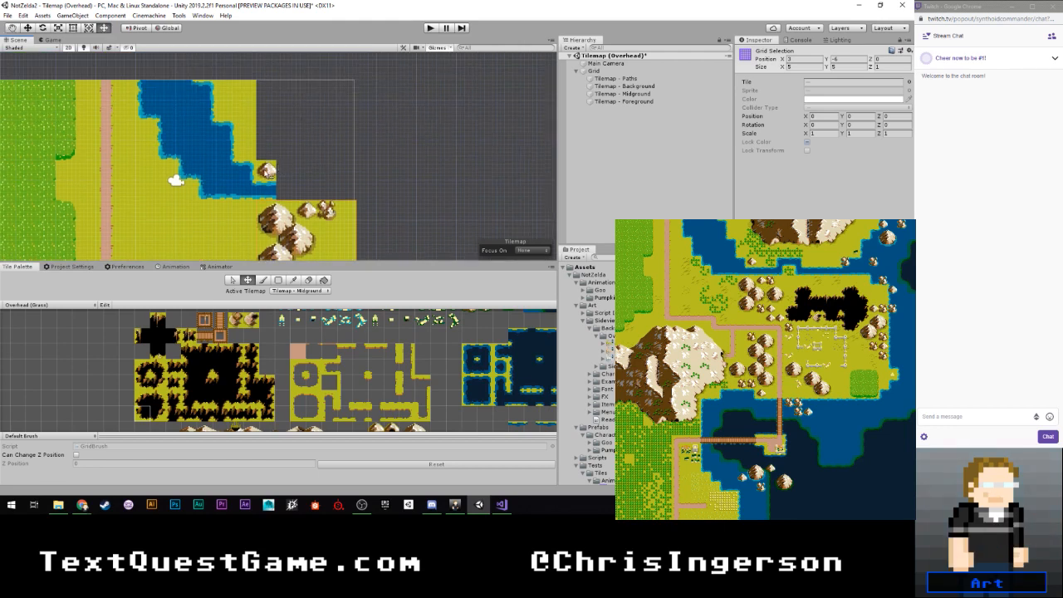
pyautogui.click(267, 172)
pyautogui.click(268, 172)
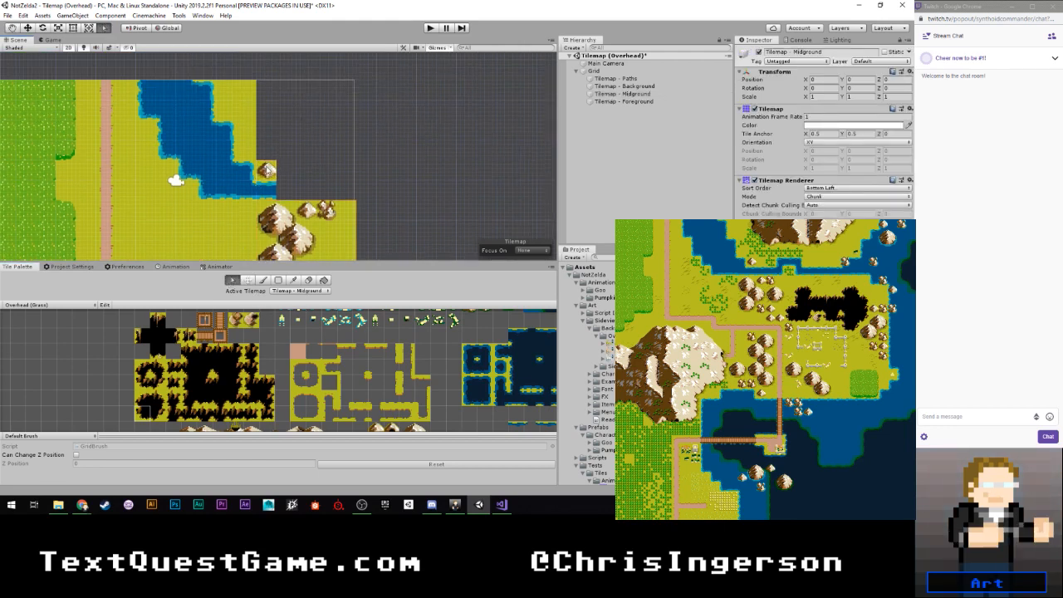
pyautogui.moveTo(267, 171); pyautogui.dragTo(283, 176)
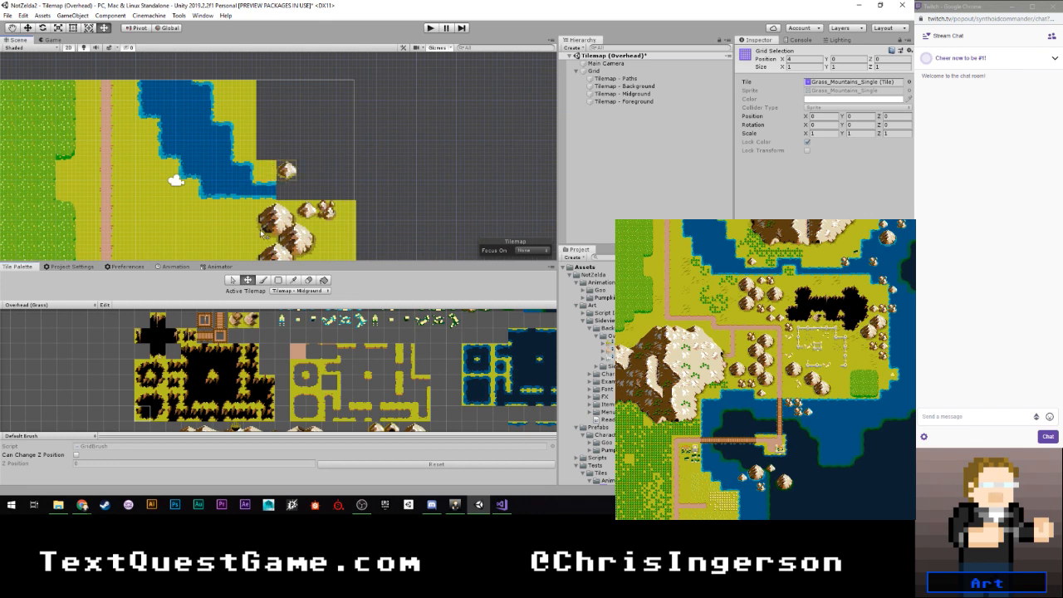
# - Try to move the 3 by 6 block at the river's east side one cell to the right with Tilemap - Midground active
pyautogui.click(233, 280)
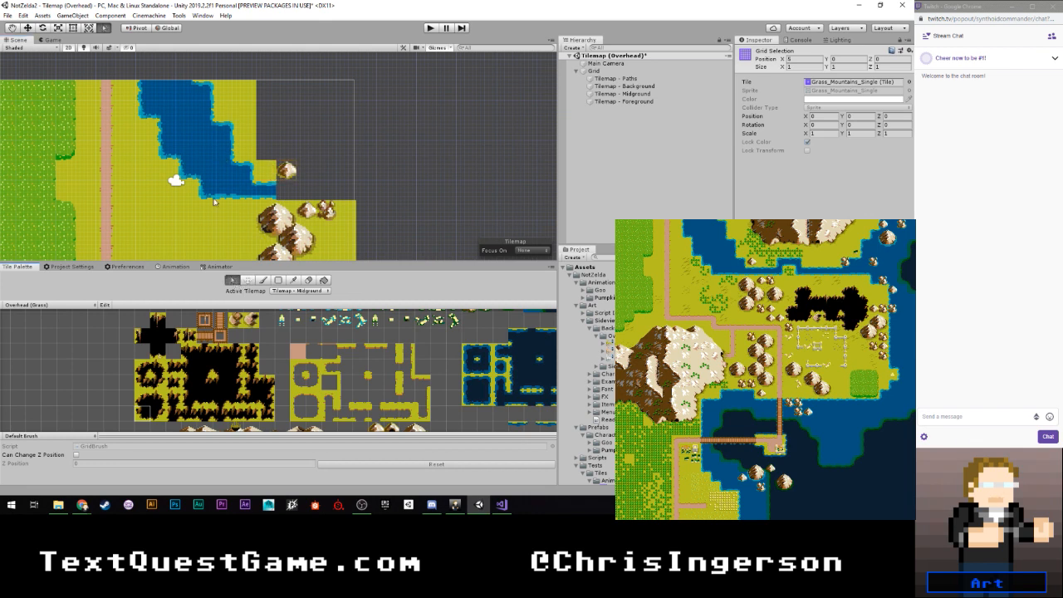
pyautogui.click(297, 291)
pyautogui.click(301, 307)
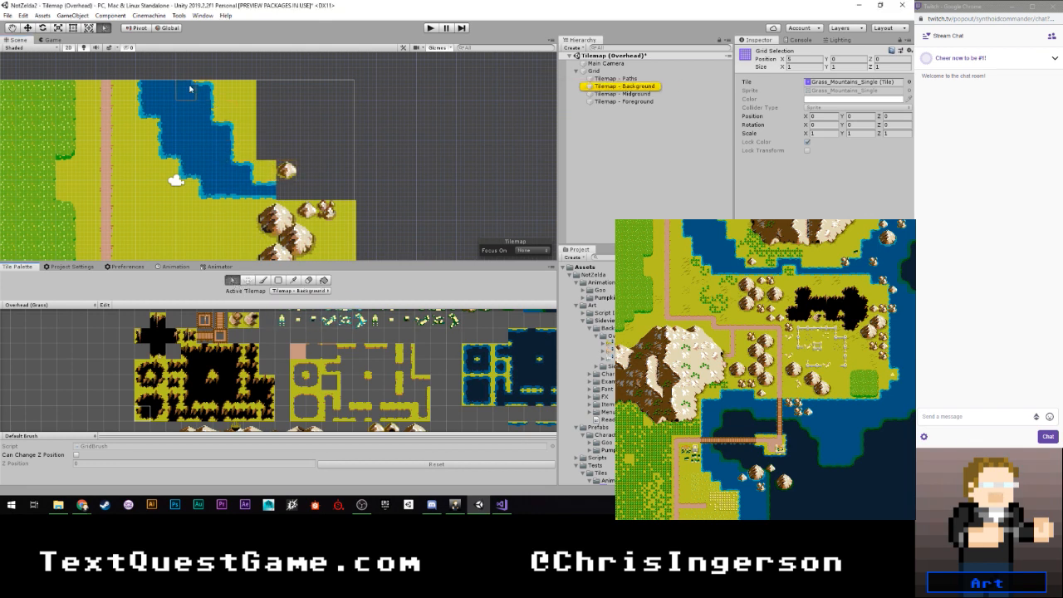
pyautogui.moveTo(190, 89); pyautogui.dragTo(267, 170)
pyautogui.hotkey('ctrl', 'z')
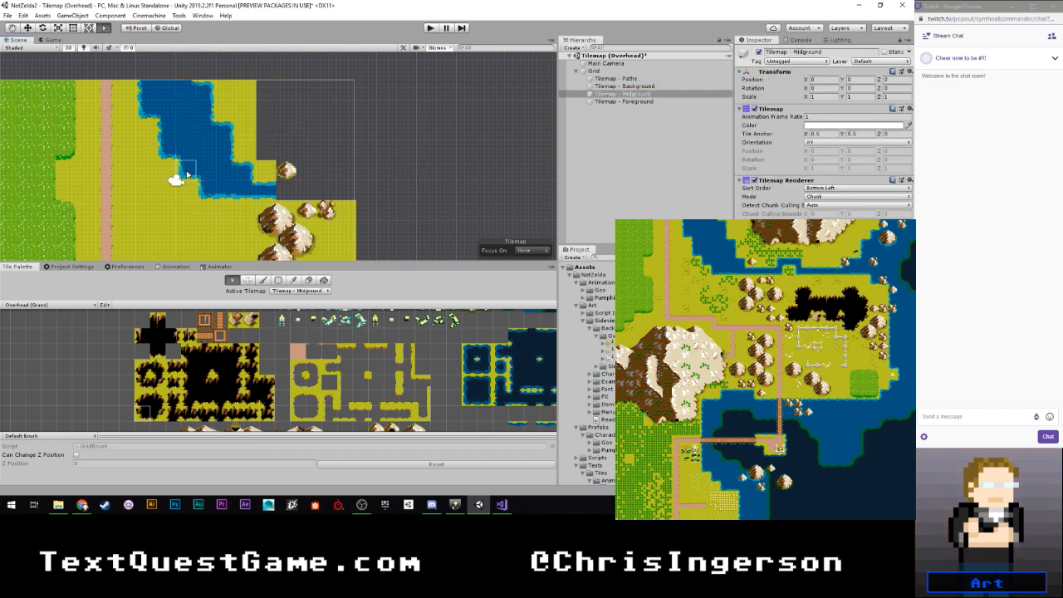
pyautogui.click(193, 91)
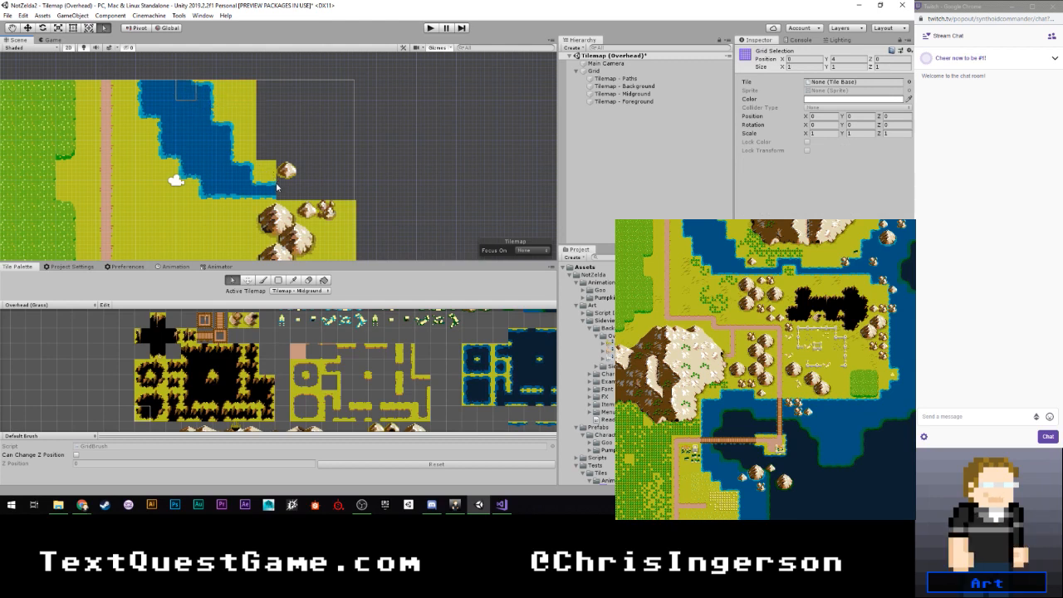
pyautogui.moveTo(268, 191); pyautogui.dragTo(225, 97)
pyautogui.click(248, 279)
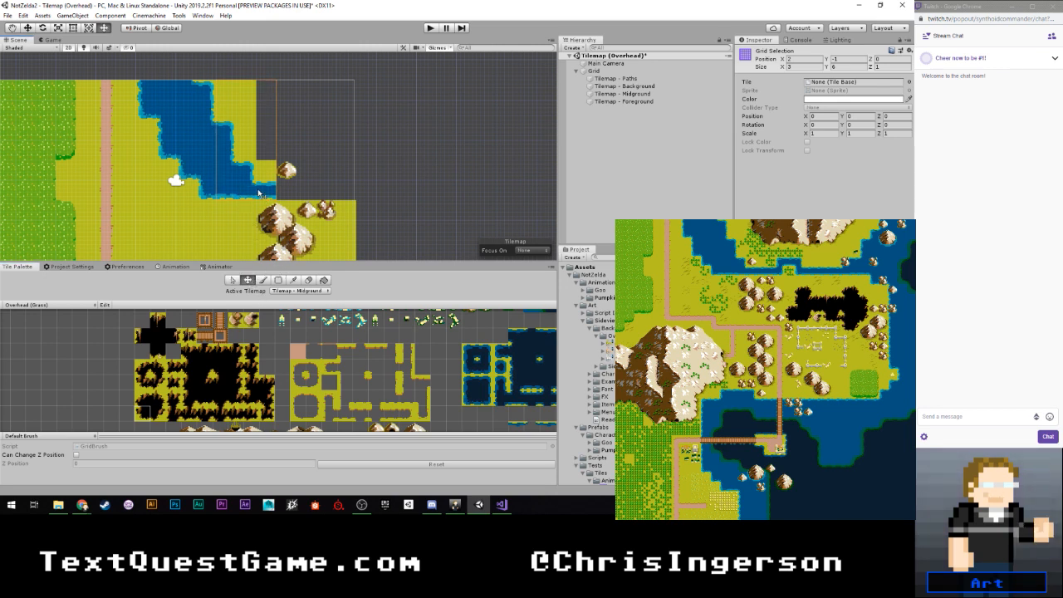
pyautogui.moveTo(260, 193)
pyautogui.mouseDown()
pyautogui.moveTo(247, 191)
pyautogui.moveTo(266, 192)
pyautogui.mouseUp()
pyautogui.click(324, 157)
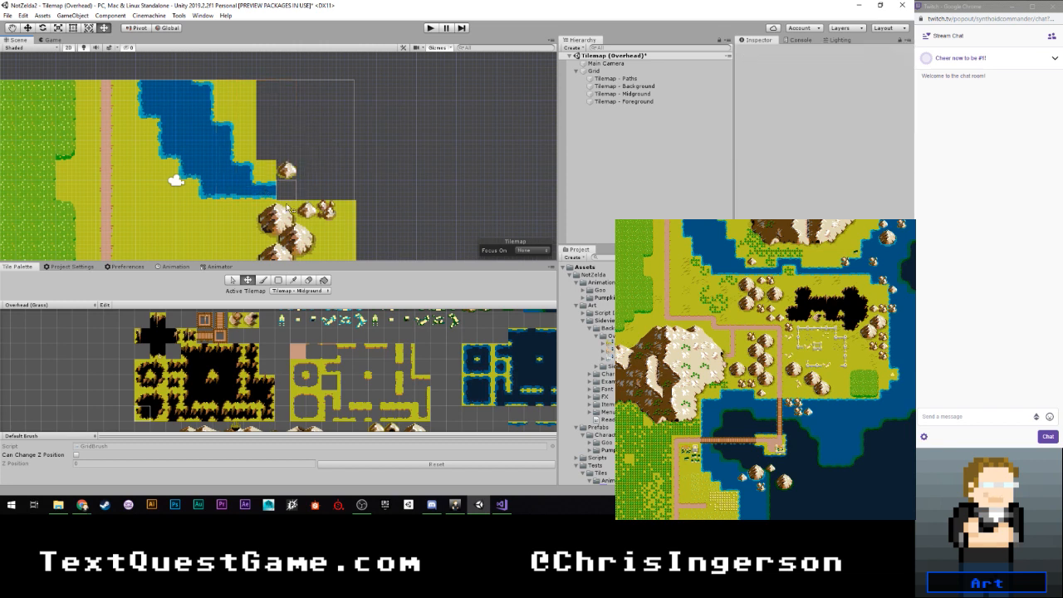
# - On Tilemap - Background, move the 3 by 6 block covering the river's east bank one cell to the right
pyautogui.click(233, 281)
pyautogui.click(301, 291)
pyautogui.click(299, 311)
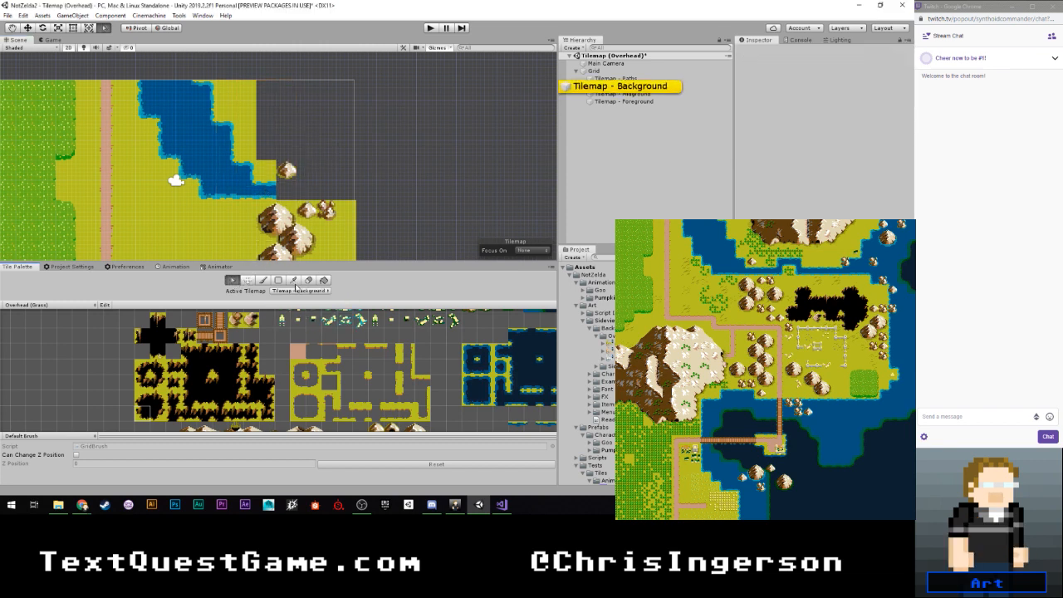
pyautogui.moveTo(216, 124); pyautogui.dragTo(273, 186)
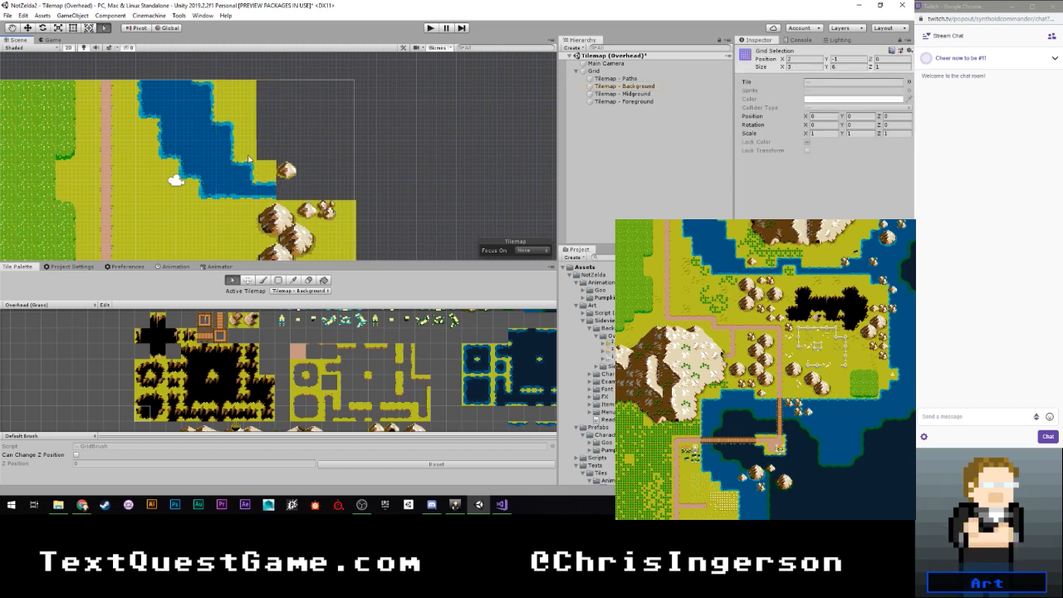
pyautogui.moveTo(199, 88); pyautogui.dragTo(277, 170)
pyautogui.click(249, 282)
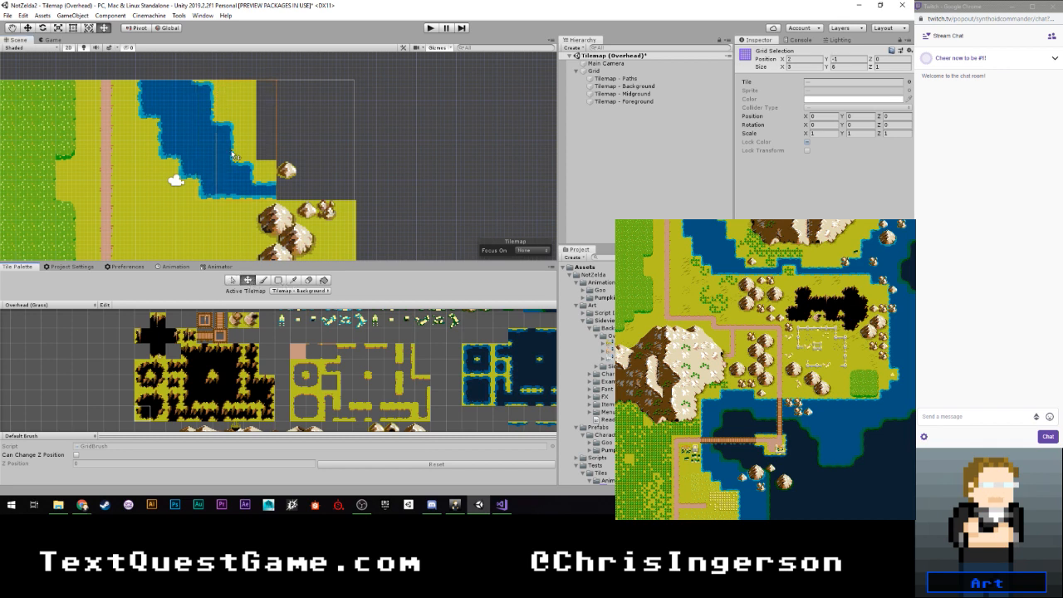
pyautogui.moveTo(233, 130); pyautogui.dragTo(244, 129)
pyautogui.click(317, 98)
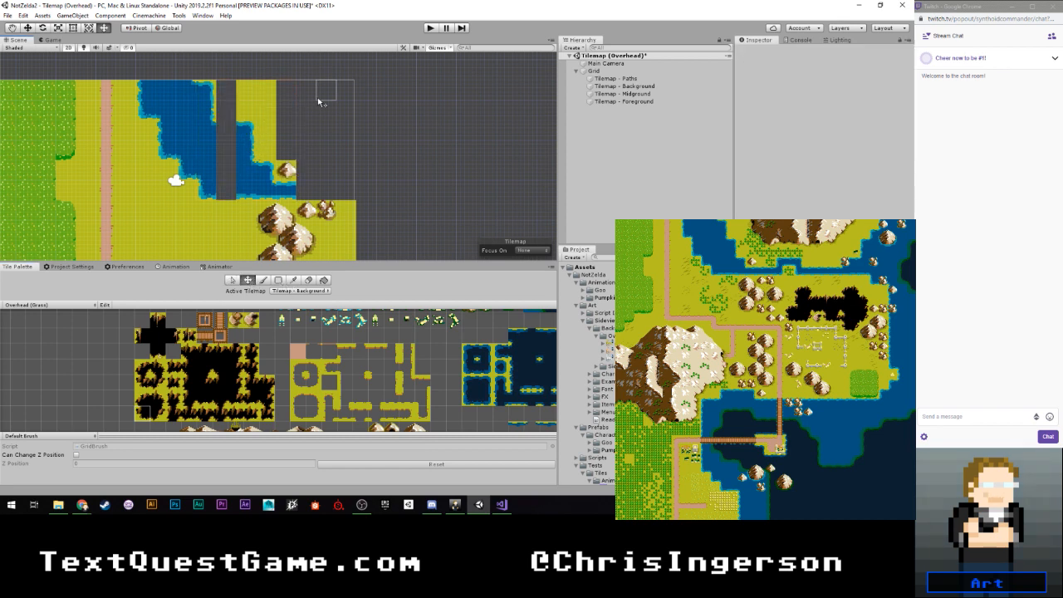
# - Move the 2 by 3 block at the river's upper east bank one cell to the right on the background tilemap
pyautogui.click(236, 282)
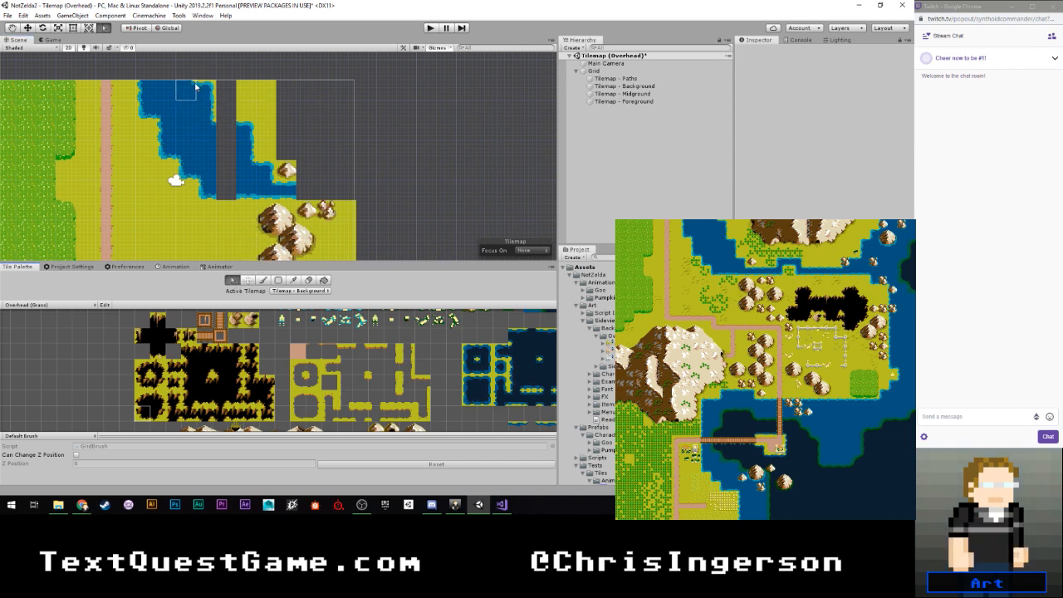
pyautogui.moveTo(184, 88); pyautogui.dragTo(204, 103)
pyautogui.click(247, 280)
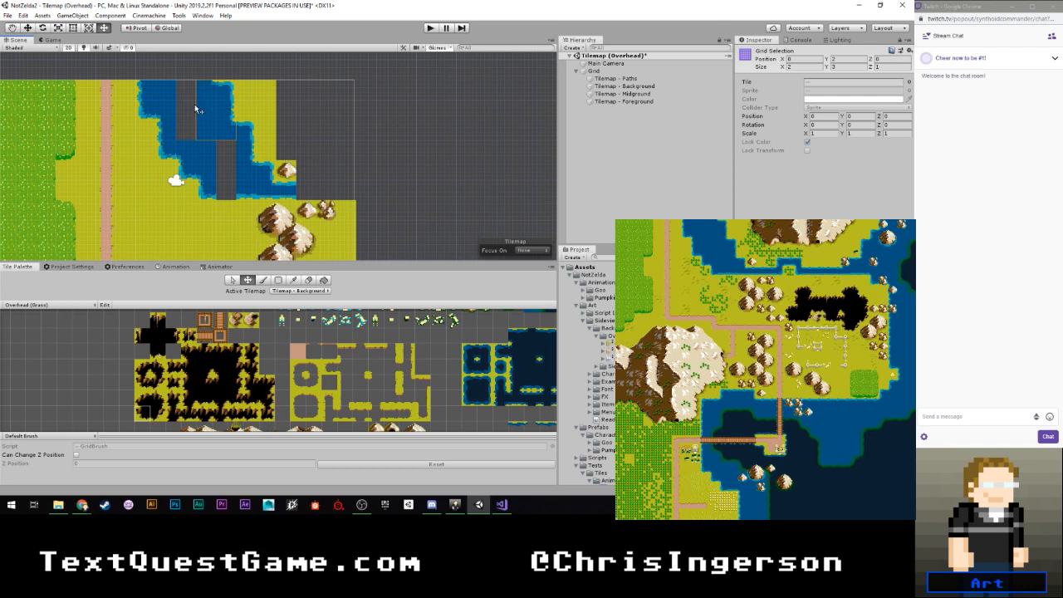
pyautogui.click(195, 105)
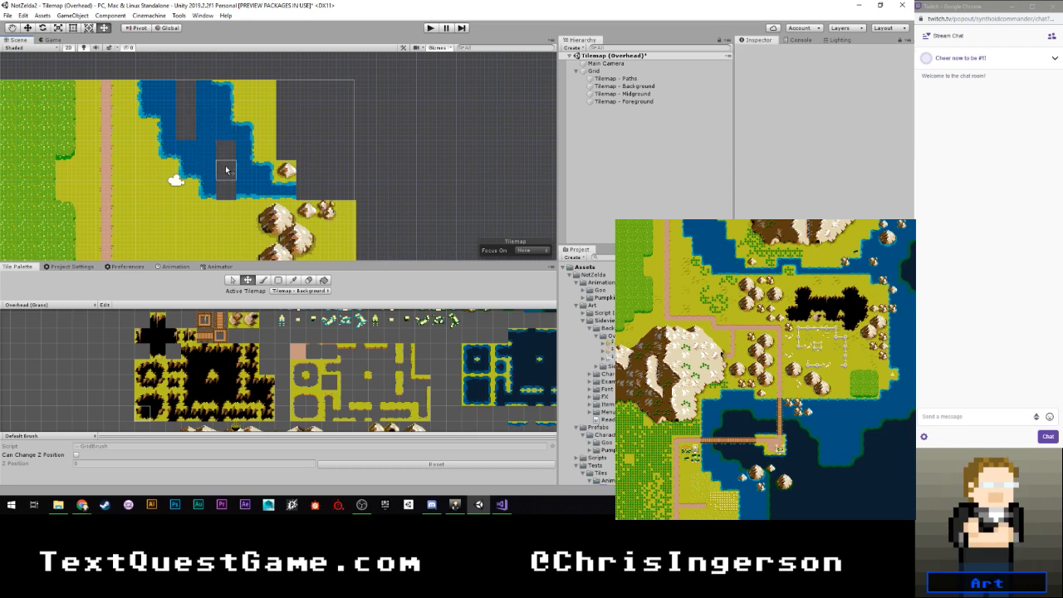
# - Paint the missing cell in the river's southern bank with the bottom-shore water tile from the grass palette
pyautogui.click(263, 282)
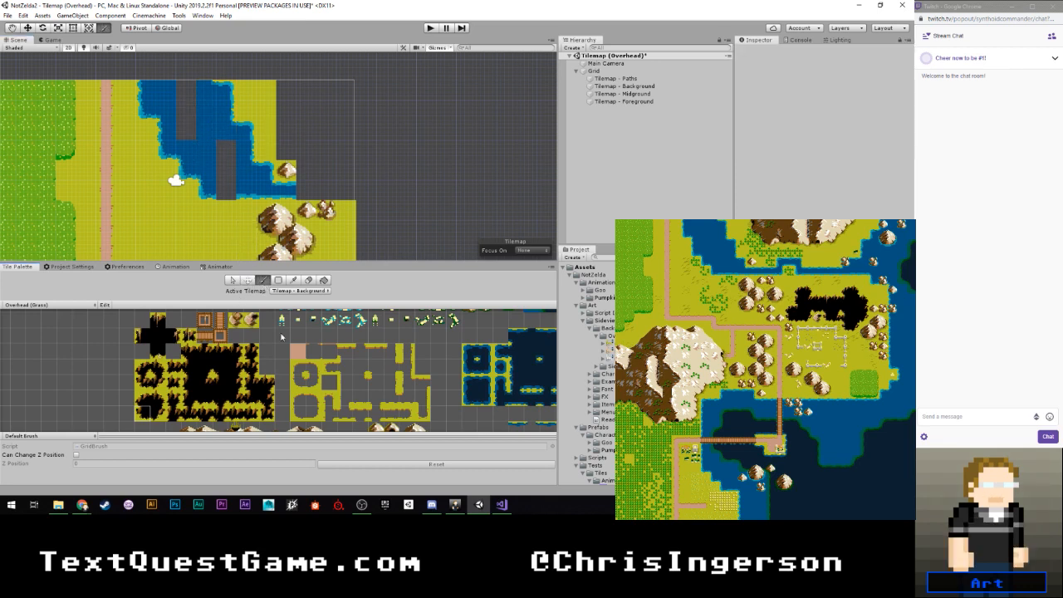
pyautogui.scroll(-3, 390, 345)
pyautogui.moveTo(448, 317); pyautogui.dragTo(351, 391, button='middle')
pyautogui.scroll(3, 351, 392)
pyautogui.moveTo(363, 336); pyautogui.dragTo(372, 387, button='middle')
pyautogui.scroll(4, 355, 381)
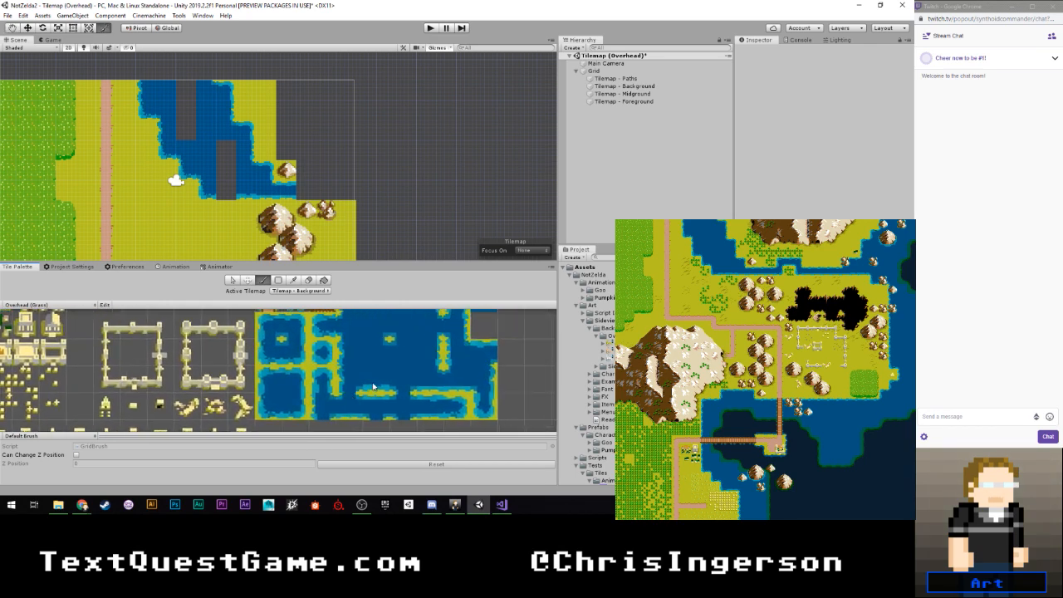
pyautogui.click(373, 385)
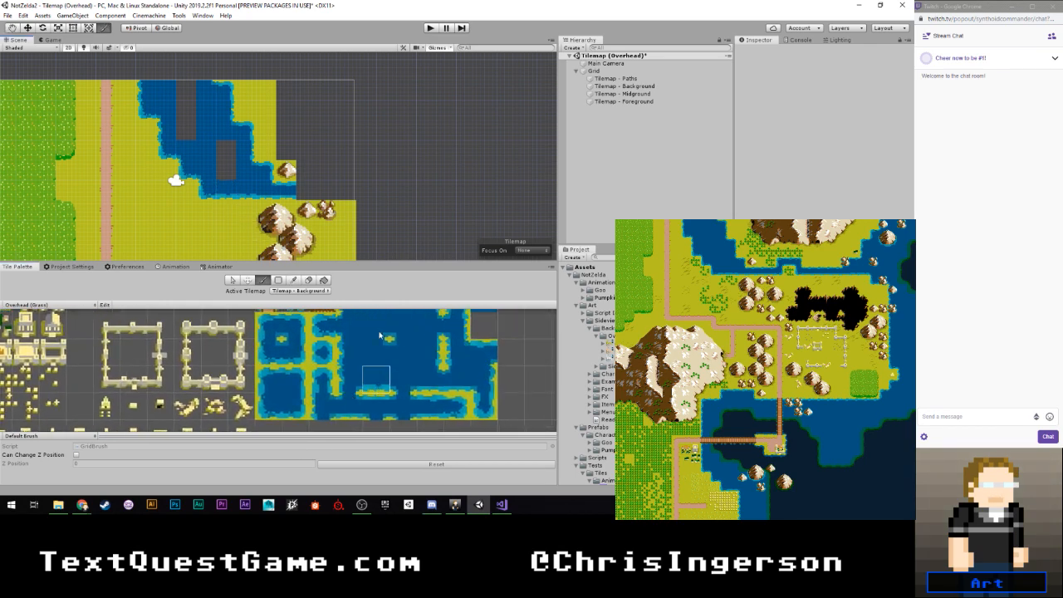
# - Fill the remaining gaps inside the river with the plain water tile
pyautogui.scroll(-2, 420, 341)
pyautogui.moveTo(461, 320); pyautogui.dragTo(435, 367, button='middle')
pyautogui.click(451, 358)
pyautogui.moveTo(223, 173)
pyautogui.mouseDown()
pyautogui.moveTo(226, 153)
pyautogui.moveTo(191, 98)
pyautogui.mouseUp()
# - Extend the river's lower end two cells east with the narrow horizontal channel tile, just above the small mountains
pyautogui.moveTo(309, 196); pyautogui.dragTo(274, 167, button='middle')
pyautogui.scroll(1, 291, 214)
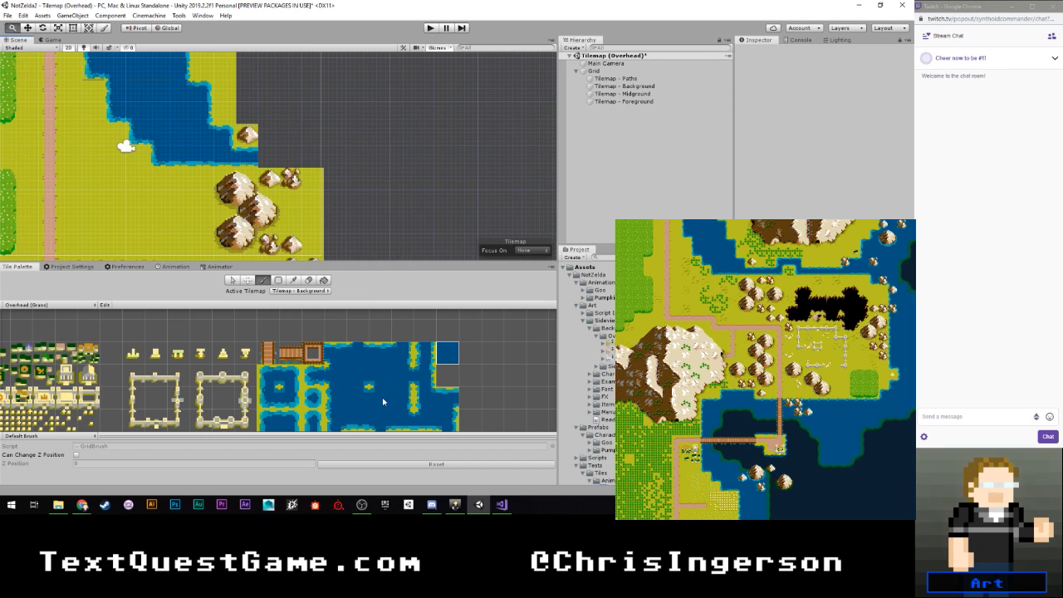
pyautogui.moveTo(383, 402); pyautogui.dragTo(379, 348, button='middle')
pyautogui.click(400, 368)
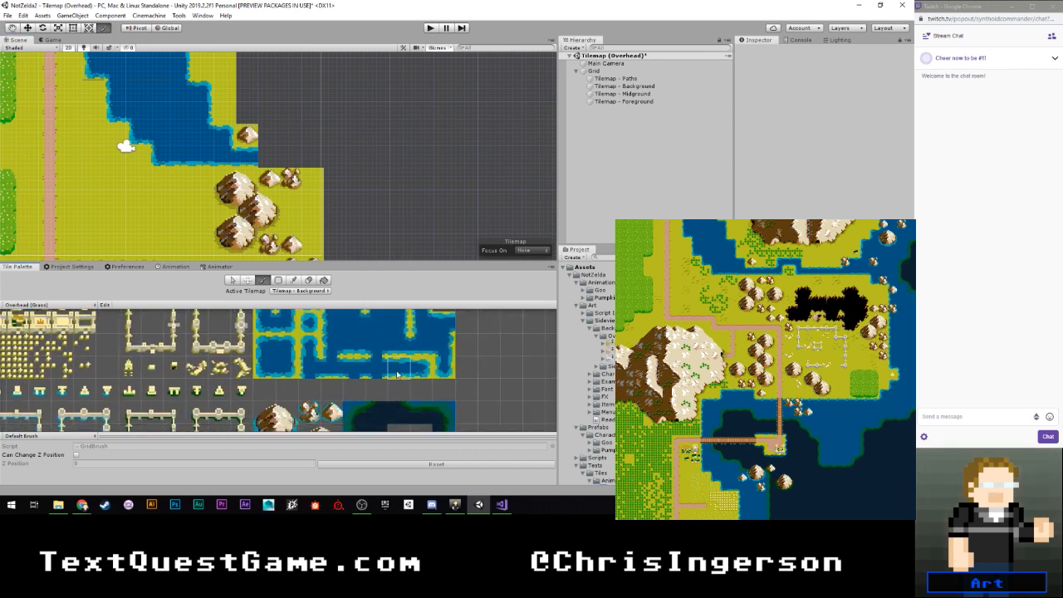
pyautogui.click(291, 157)
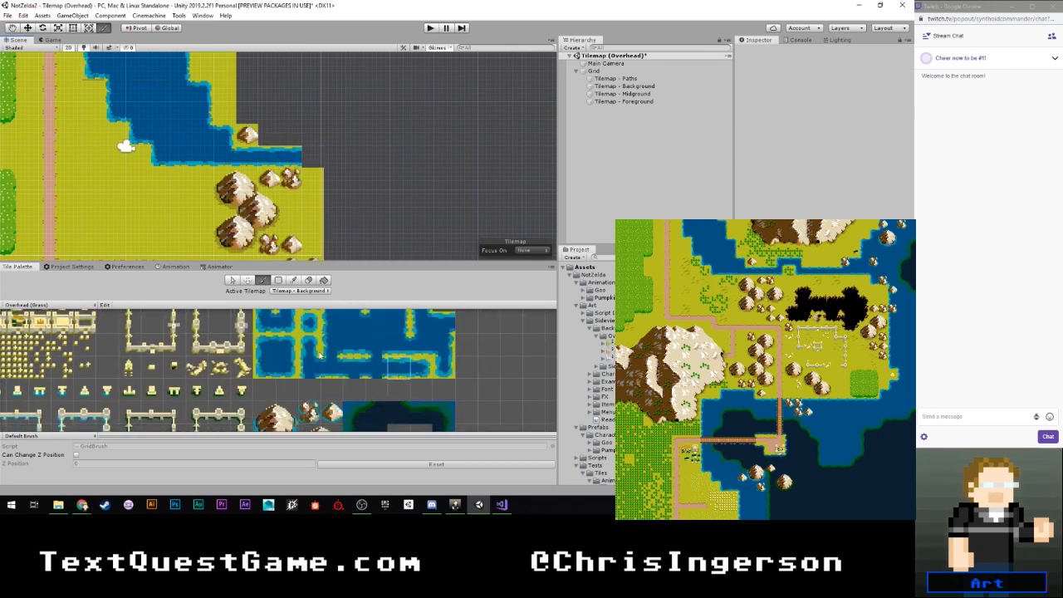
# - Turn the narrow channel up one row with a bottom-right corner water tile and a top-left corner tile above it
pyautogui.moveTo(318, 330); pyautogui.dragTo(324, 376, button='middle')
pyautogui.click(289, 366)
pyautogui.click(310, 158)
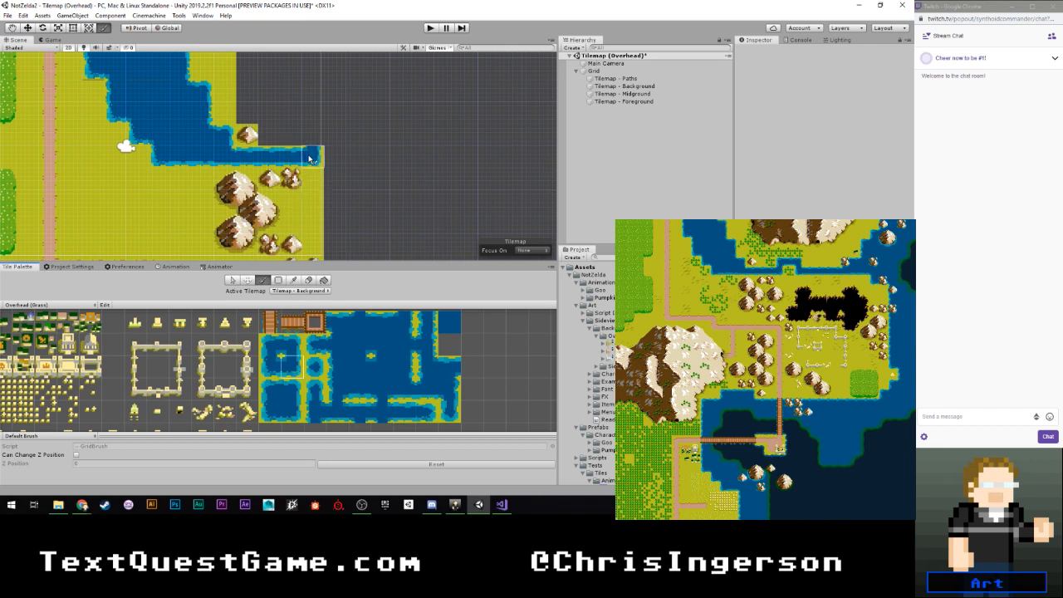
pyautogui.click(271, 346)
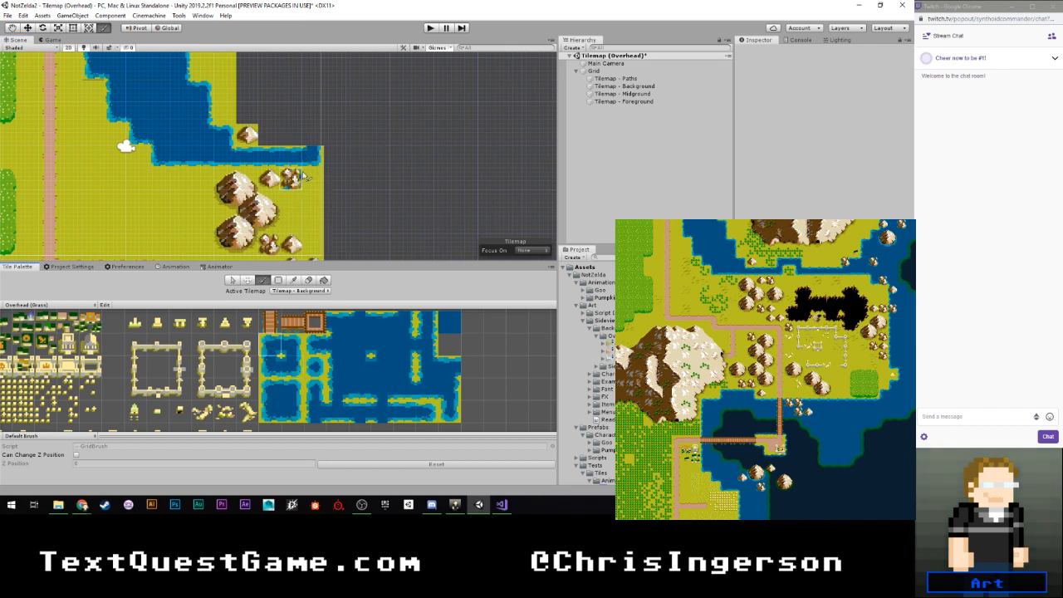
pyautogui.click(313, 135)
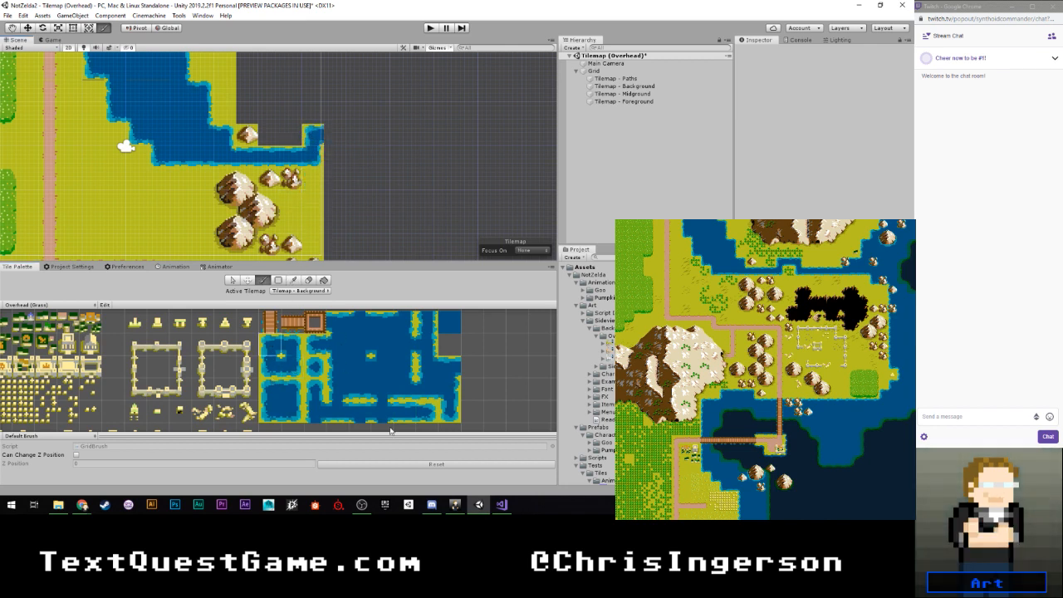
# - Continue the channel east with a horizontal tile, then turn it back down one row with top-right and bottom-left corner tiles
pyautogui.click(406, 412)
pyautogui.click(336, 135)
pyautogui.click(291, 344)
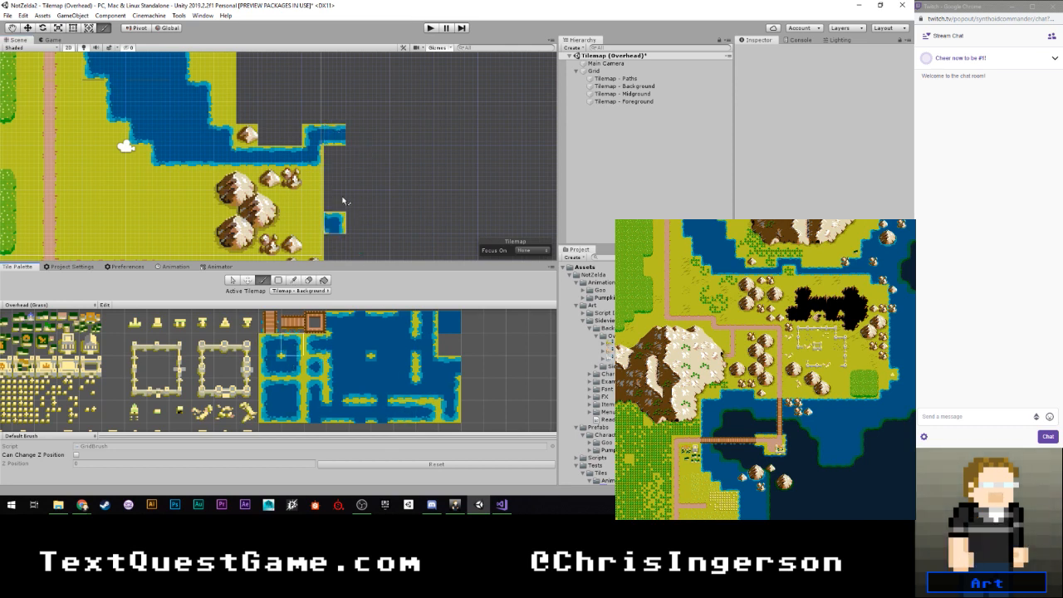
pyautogui.click(357, 135)
pyautogui.click(269, 356)
pyautogui.click(358, 158)
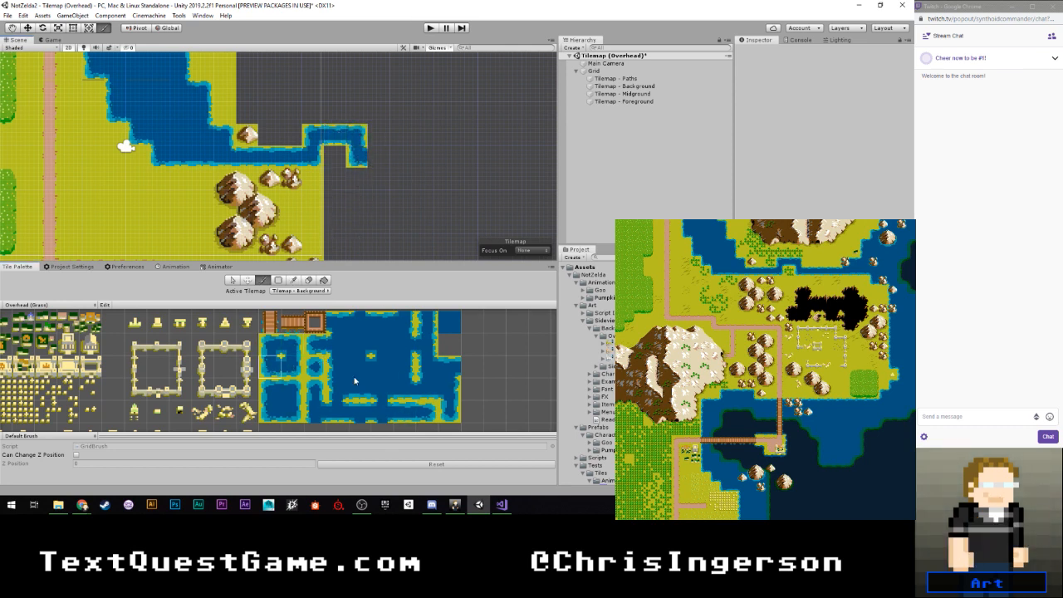
# - Extend the narrow channel five cells east with the horizontal channel tile
pyautogui.click(404, 412)
pyautogui.click(378, 157)
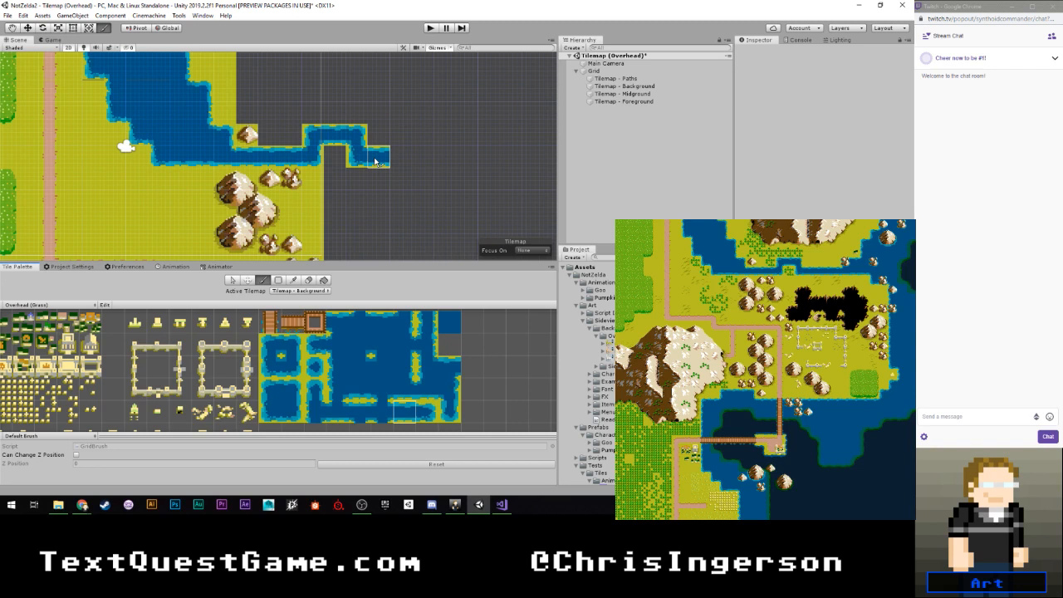
pyautogui.moveTo(376, 162); pyautogui.dragTo(472, 158)
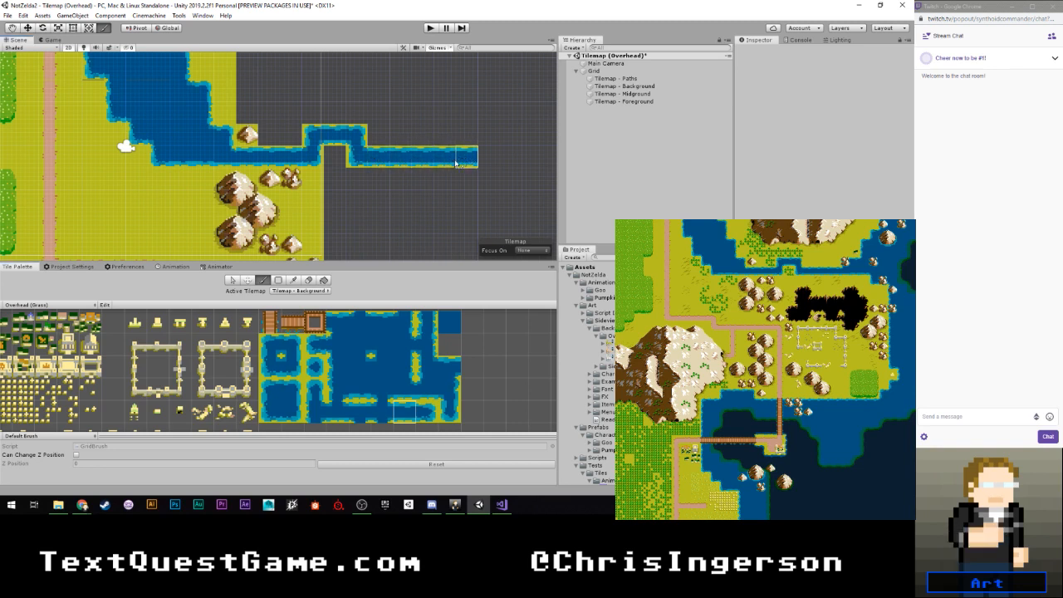
# - Fill the empty area between the river and the channel with the Grass_Empty tile, and erase its upper-right corner into a stepped edge
pyautogui.scroll(-1, 422, 177)
pyautogui.scroll(-4, 422, 177)
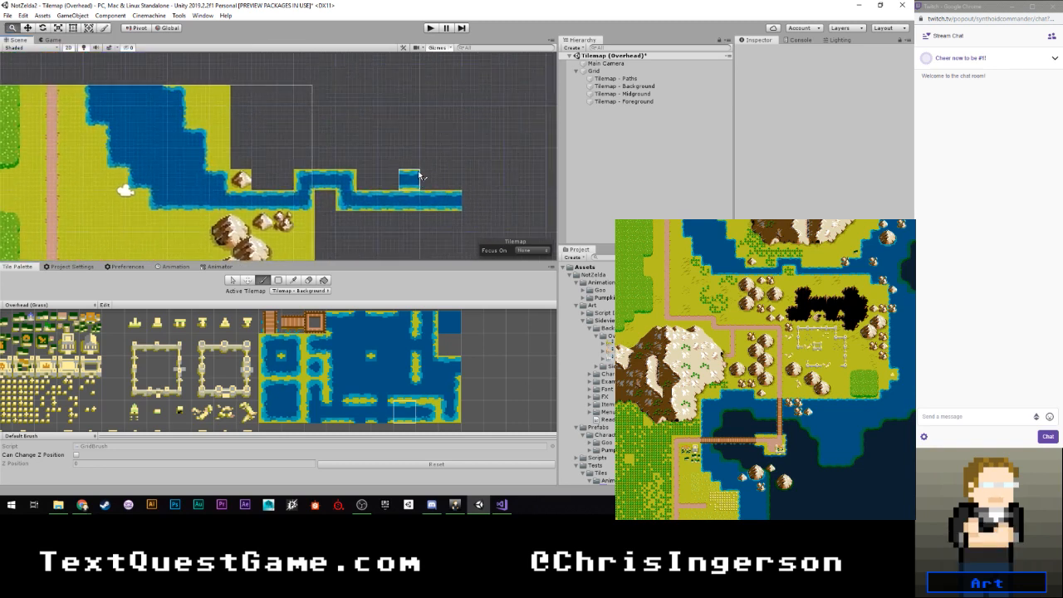
pyautogui.moveTo(391, 146)
pyautogui.mouseDown(button='middle')
pyautogui.moveTo(387, 158)
pyautogui.moveTo(356, 148)
pyautogui.mouseUp(button='middle')
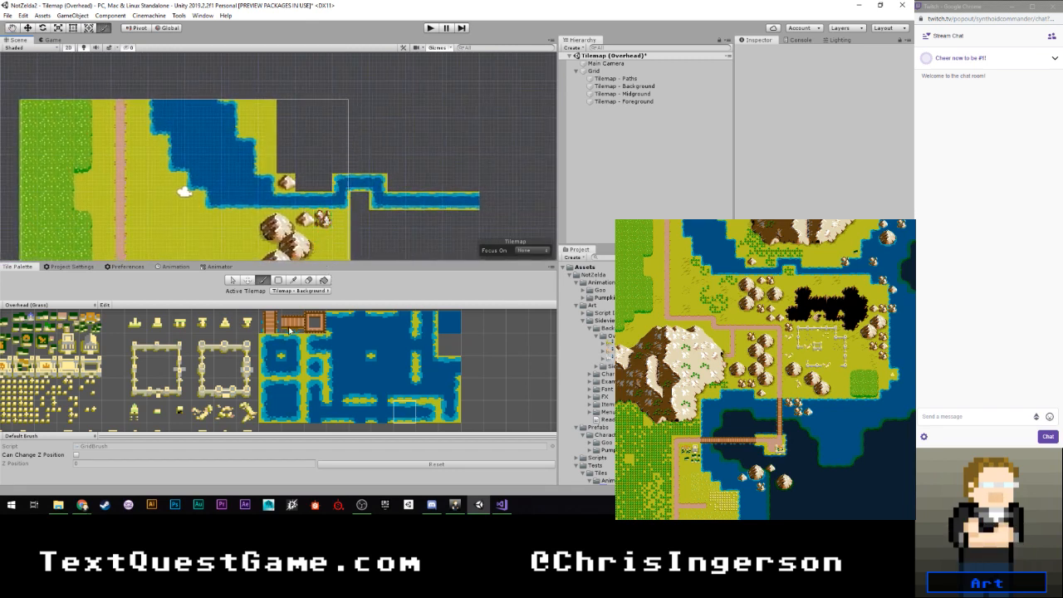
pyautogui.scroll(-3, 192, 360)
pyautogui.moveTo(192, 360); pyautogui.dragTo(329, 368, button='middle')
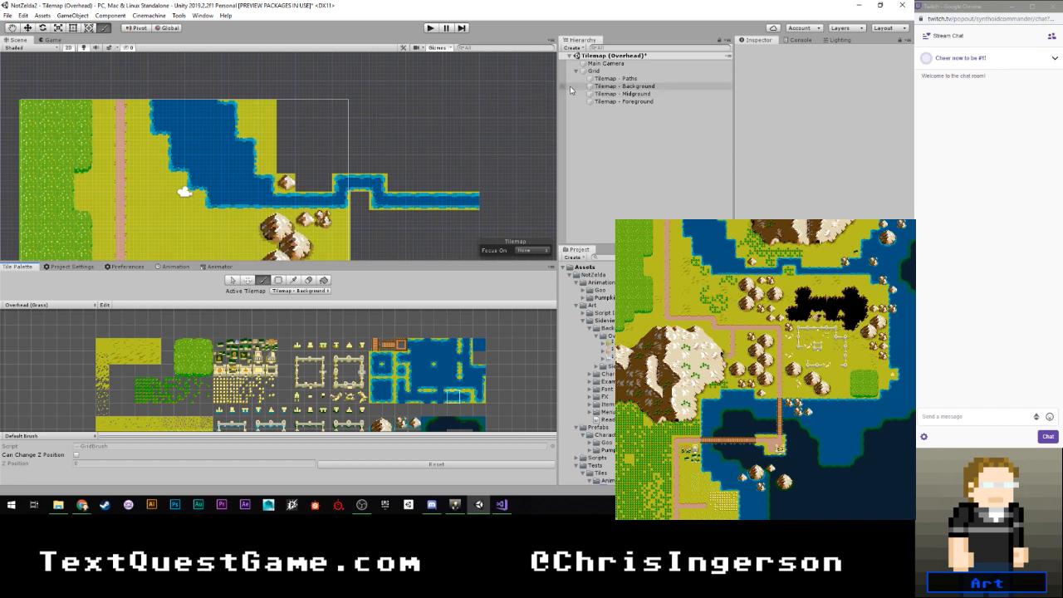
pyautogui.click(233, 280)
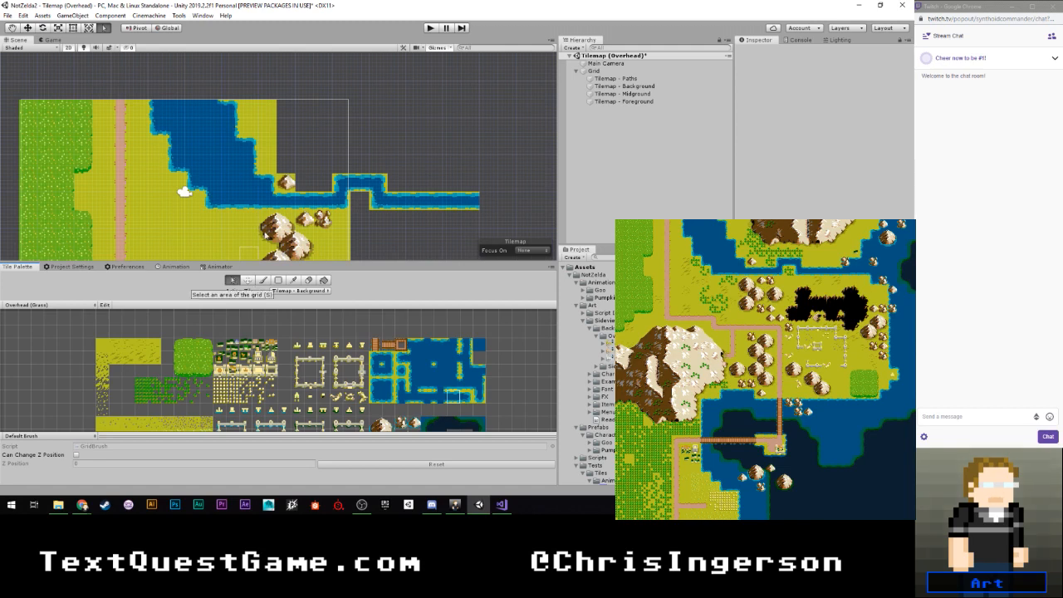
pyautogui.scroll(3, 258, 193)
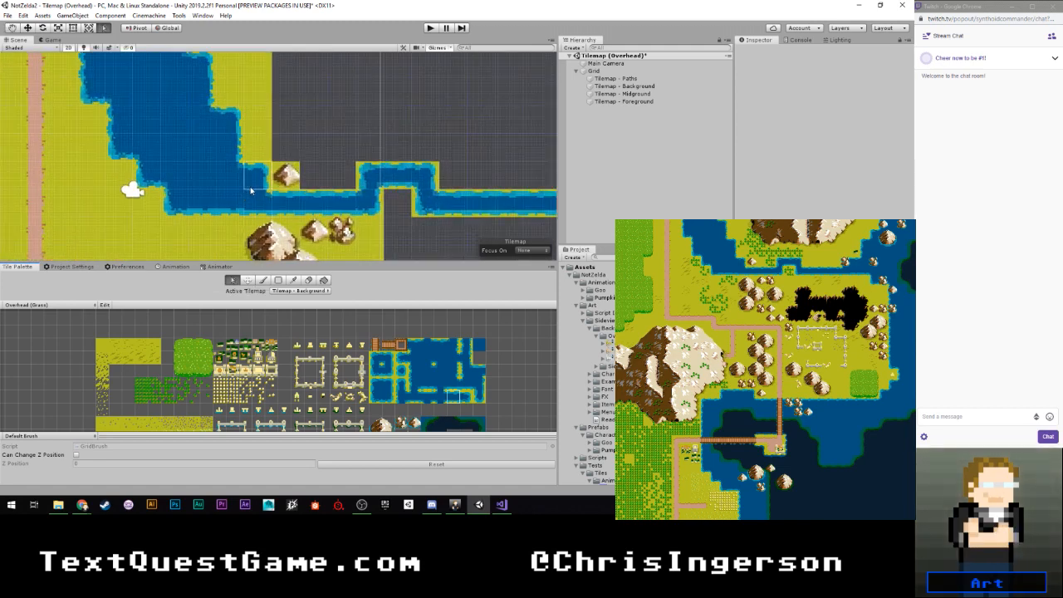
pyautogui.click(98, 344)
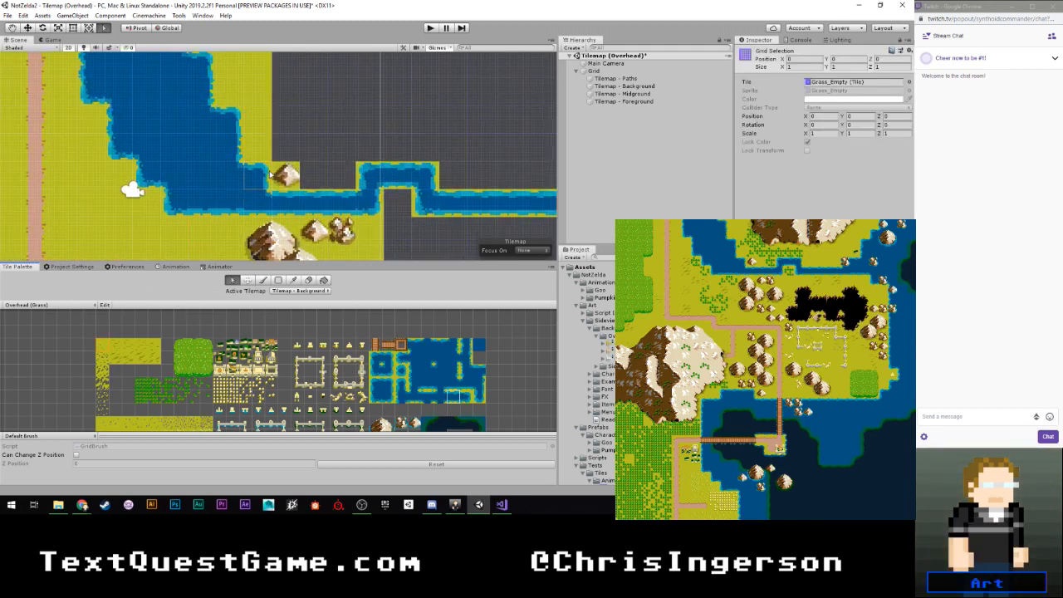
pyautogui.scroll(-4, 270, 171)
pyautogui.moveTo(299, 124); pyautogui.dragTo(268, 128, button='middle')
pyautogui.click(263, 280)
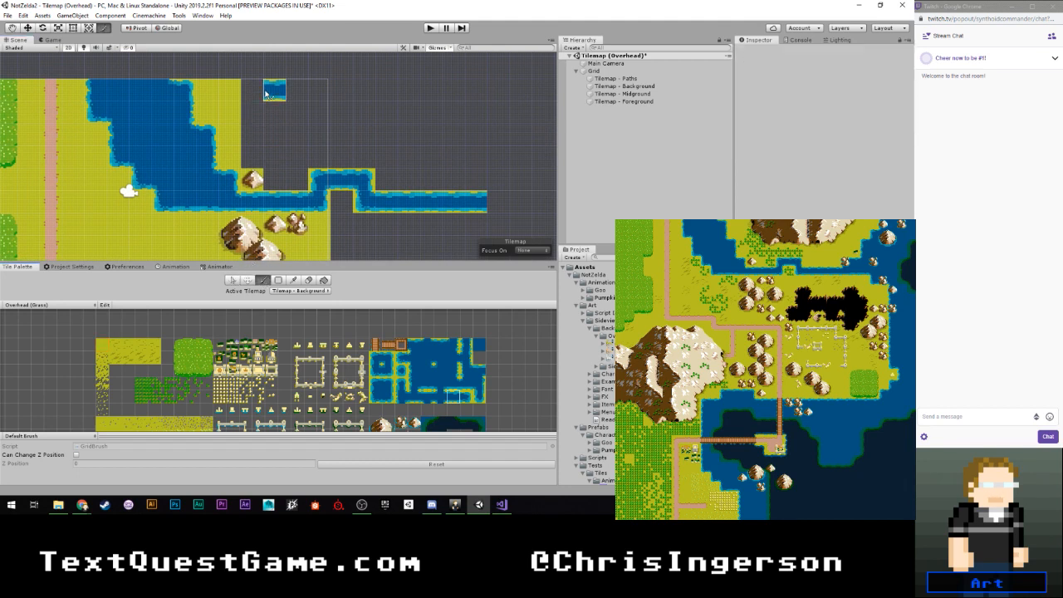
pyautogui.moveTo(254, 91)
pyautogui.mouseDown()
pyautogui.moveTo(274, 157)
pyautogui.moveTo(298, 171)
pyautogui.moveTo(313, 88)
pyautogui.moveTo(278, 123)
pyautogui.mouseUp()
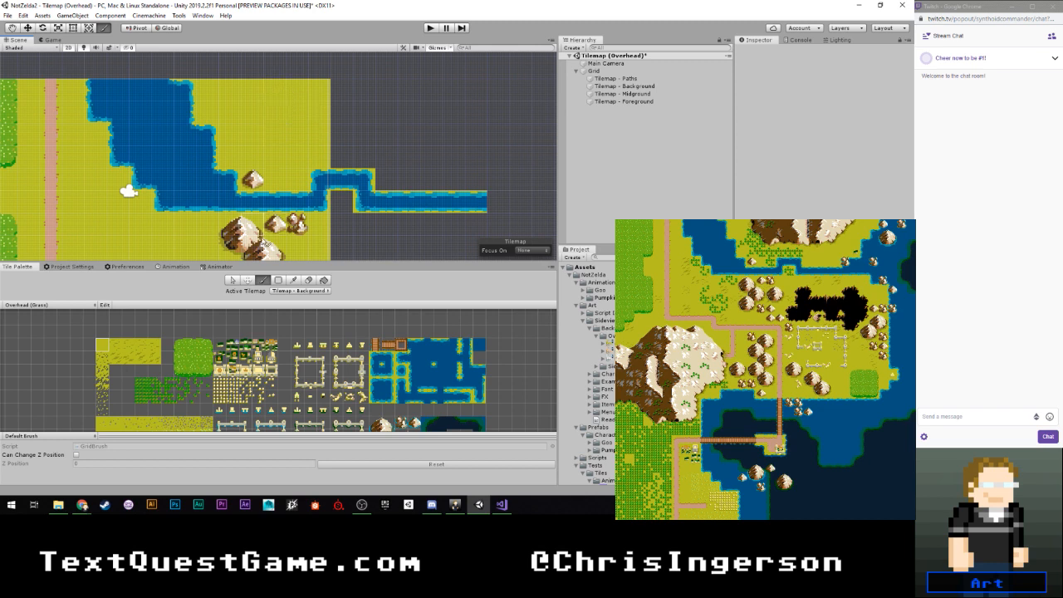
pyautogui.press('d')
pyautogui.moveTo(283, 109)
pyautogui.mouseDown()
pyautogui.moveTo(328, 83)
pyautogui.moveTo(305, 105)
pyautogui.mouseUp()
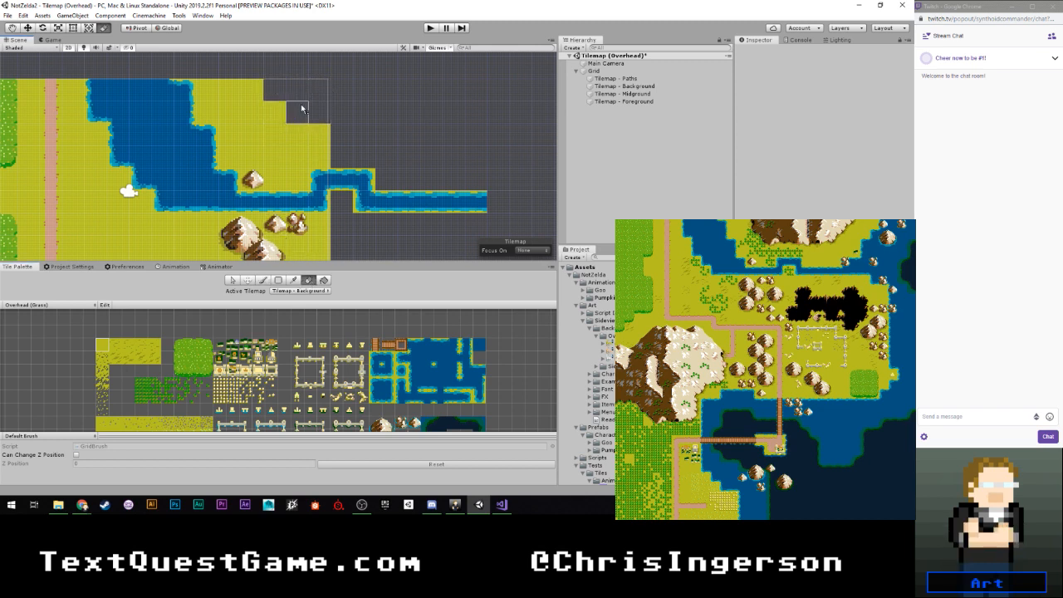
# - Extend the plain grass east above the channel in descending steps, ending in a single row along the channel's east end
pyautogui.click(264, 280)
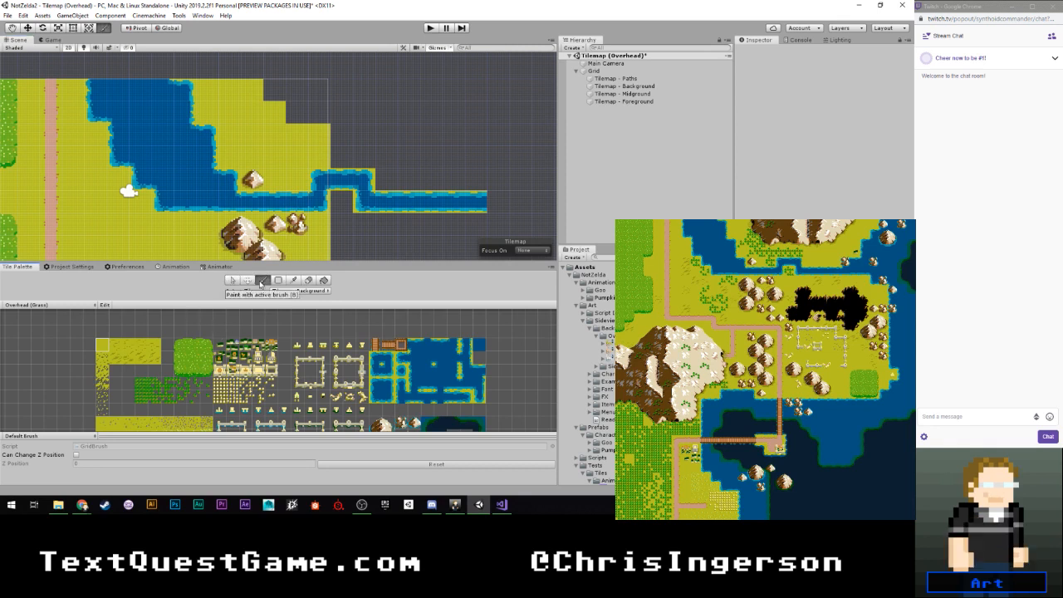
pyautogui.click(342, 135)
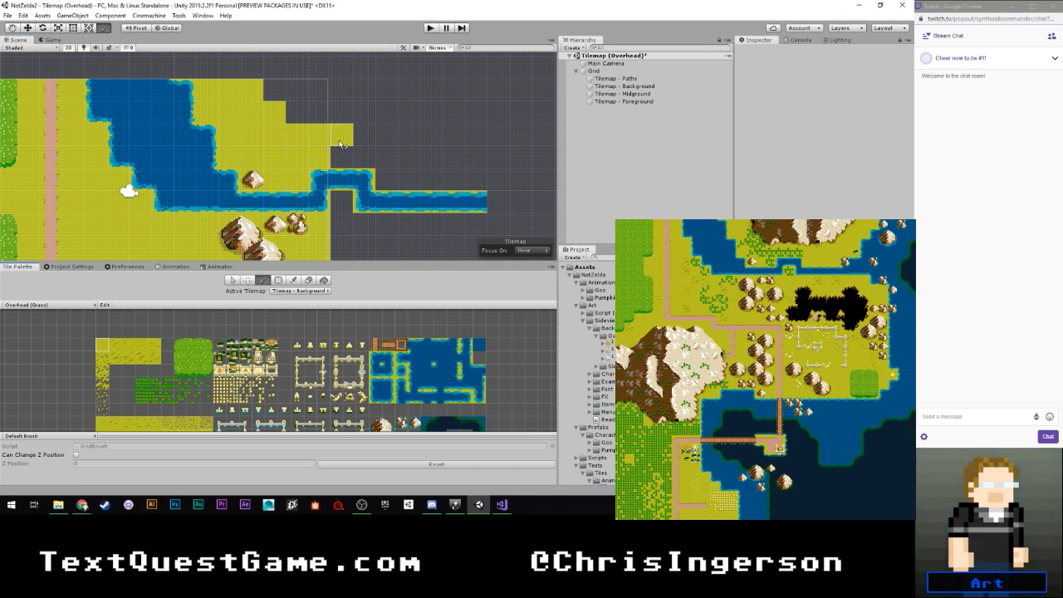
pyautogui.moveTo(364, 137)
pyautogui.mouseDown()
pyautogui.moveTo(380, 141)
pyautogui.moveTo(385, 158)
pyautogui.mouseUp()
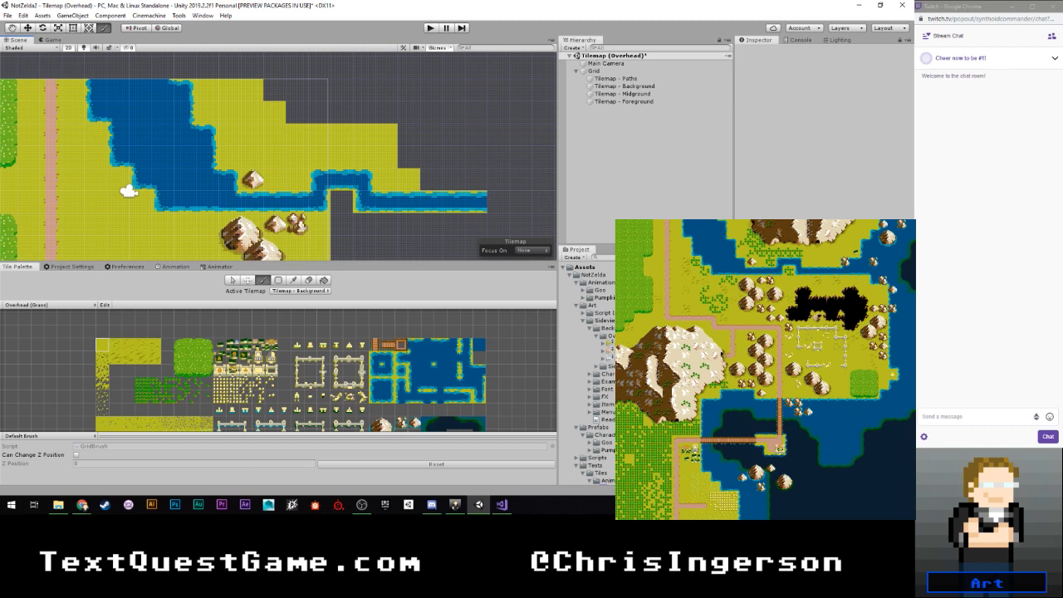
pyautogui.click(370, 197)
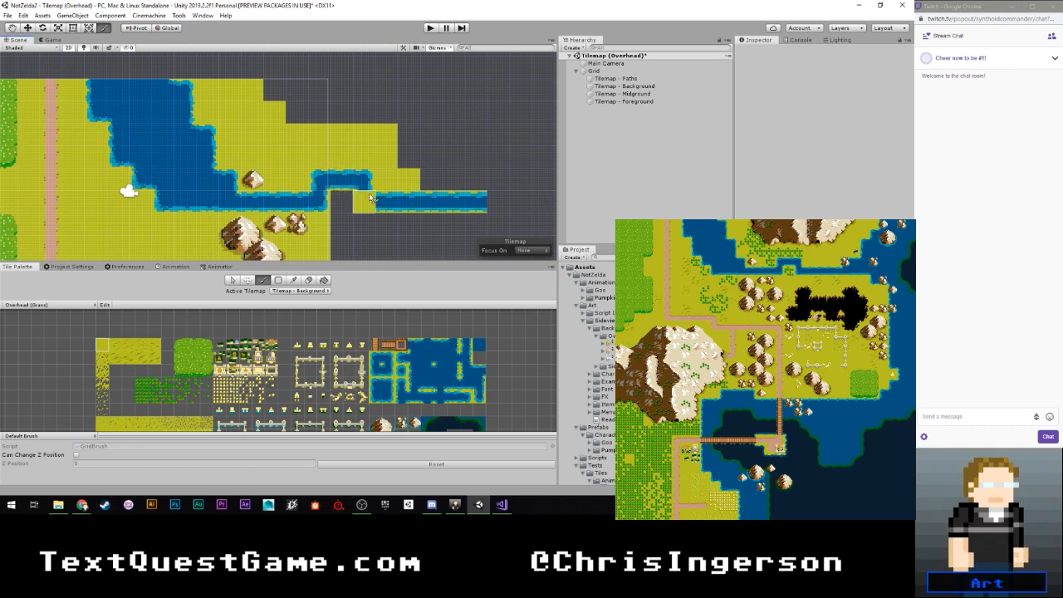
pyautogui.moveTo(383, 182)
pyautogui.mouseDown()
pyautogui.moveTo(453, 183)
pyautogui.moveTo(432, 186)
pyautogui.mouseUp()
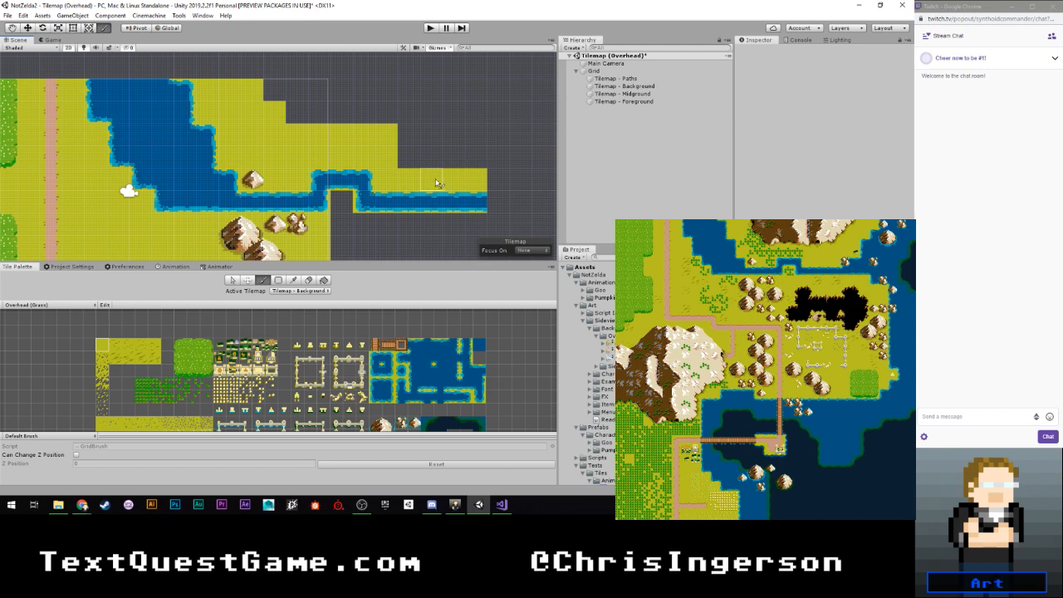
# - Place a top-left corner water tile past the east end of the grass row and an inner-corner water tile directly below it
pyautogui.moveTo(472, 171); pyautogui.dragTo(365, 171, button='middle')
pyautogui.scroll(1, 391, 183)
pyautogui.scroll(1, 463, 353)
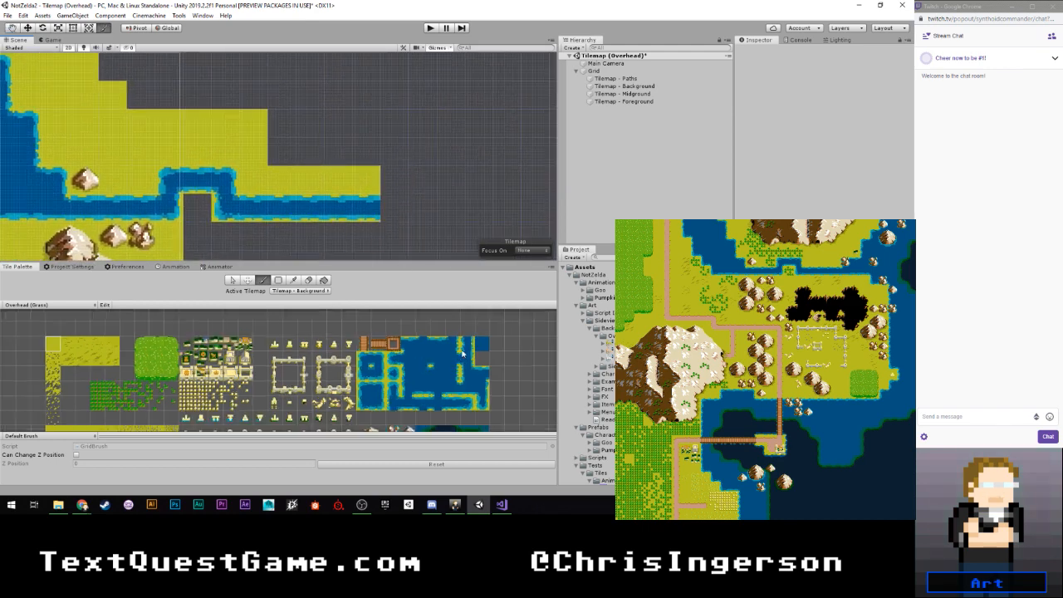
pyautogui.scroll(3, 463, 353)
pyautogui.moveTo(463, 353); pyautogui.dragTo(472, 337, button='middle')
pyautogui.press('i')
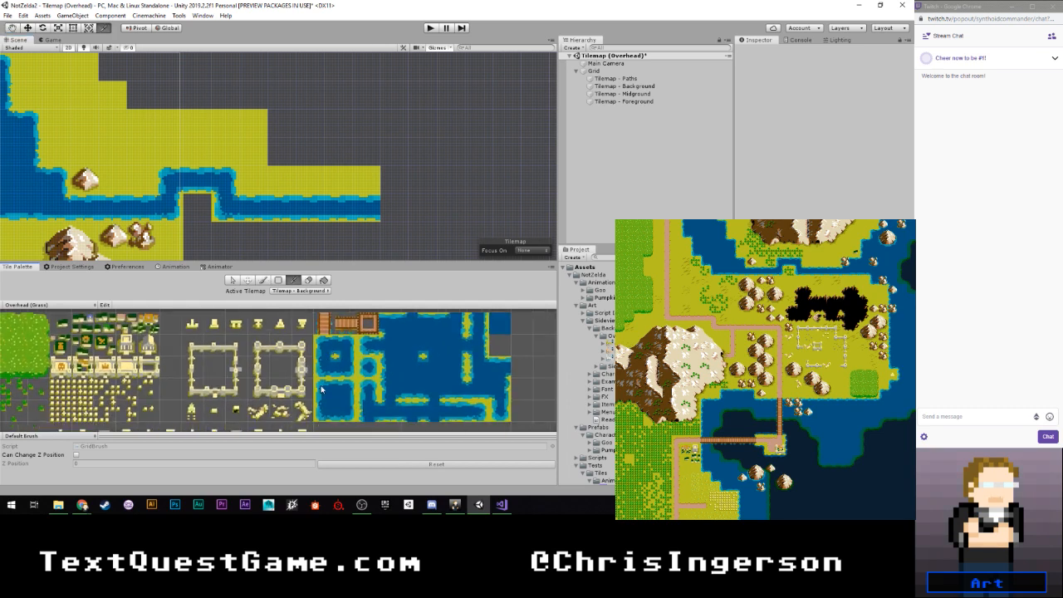
pyautogui.click(322, 388)
pyautogui.click(395, 181)
pyautogui.press('i')
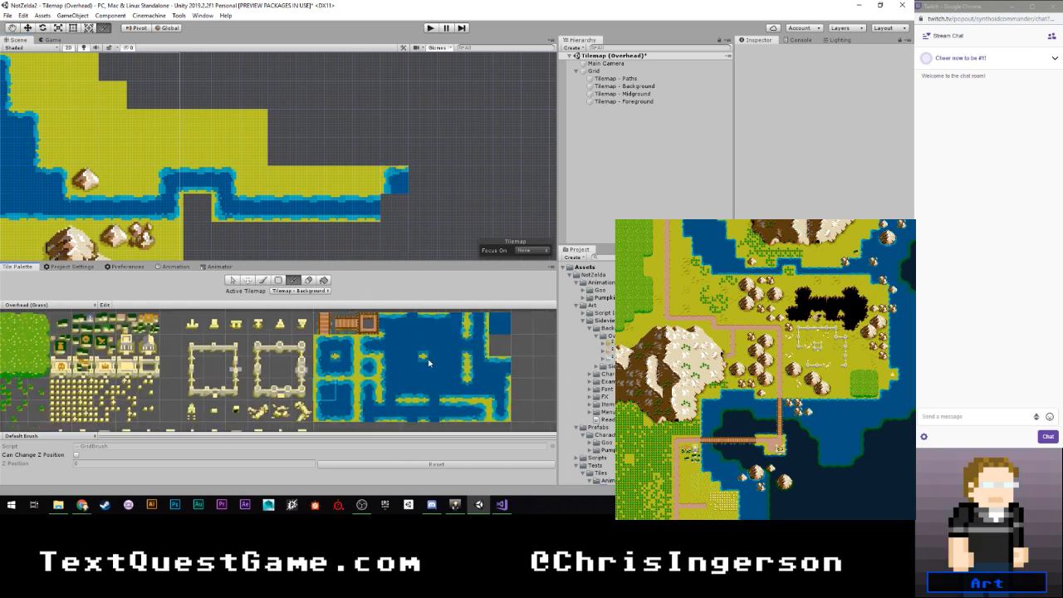
pyautogui.press('b')
pyautogui.click(390, 207)
pyautogui.click(433, 374)
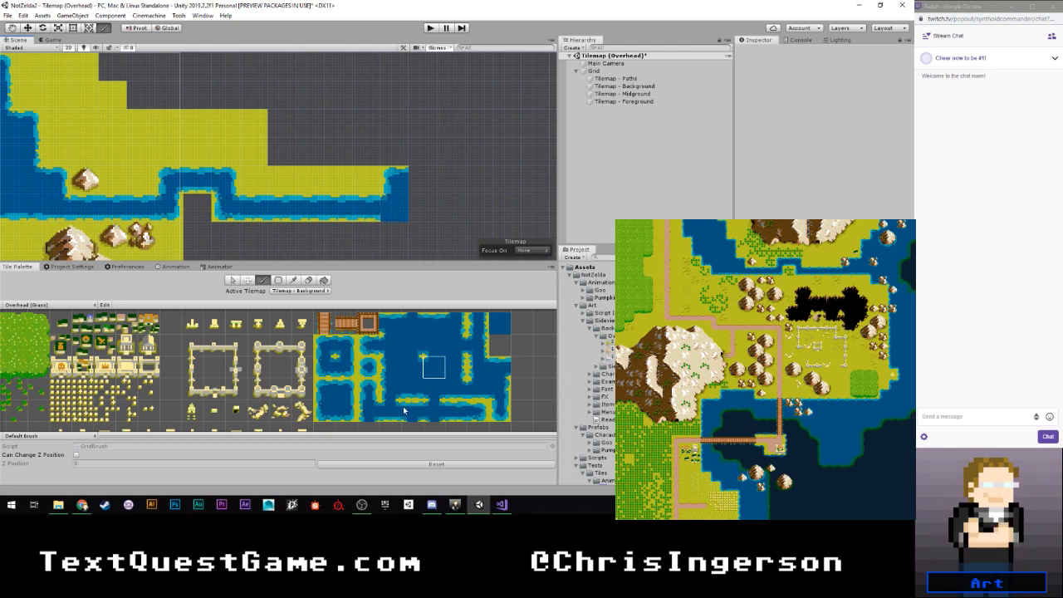
# - Replace the channel's end cell with a bottom-edge tile notched at its top-left, and continue the bottom shoreline two cells east
pyautogui.click(390, 346)
pyautogui.click(478, 387)
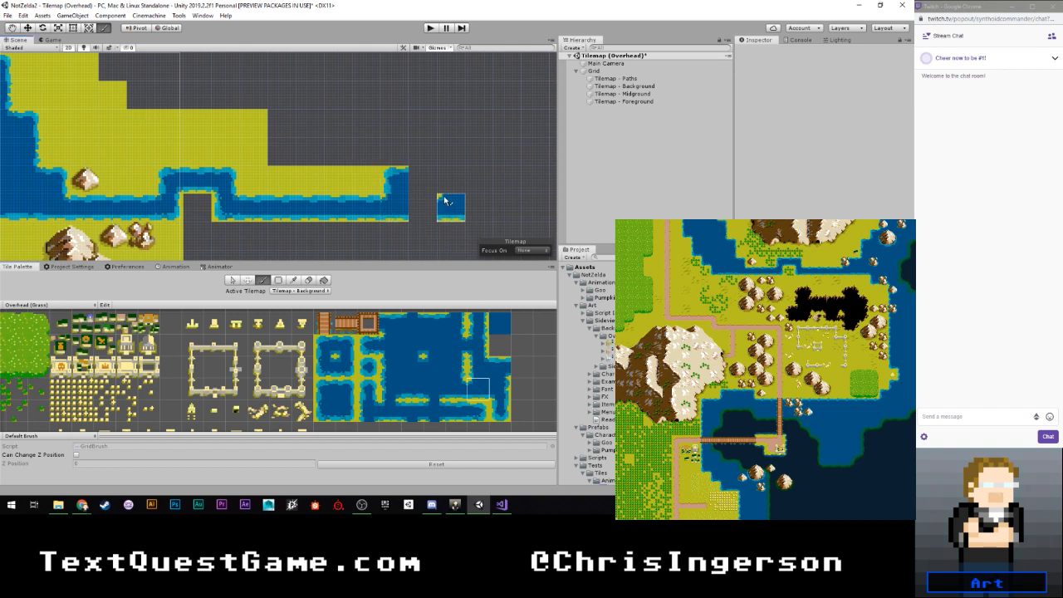
pyautogui.click(452, 390)
pyautogui.click(406, 397)
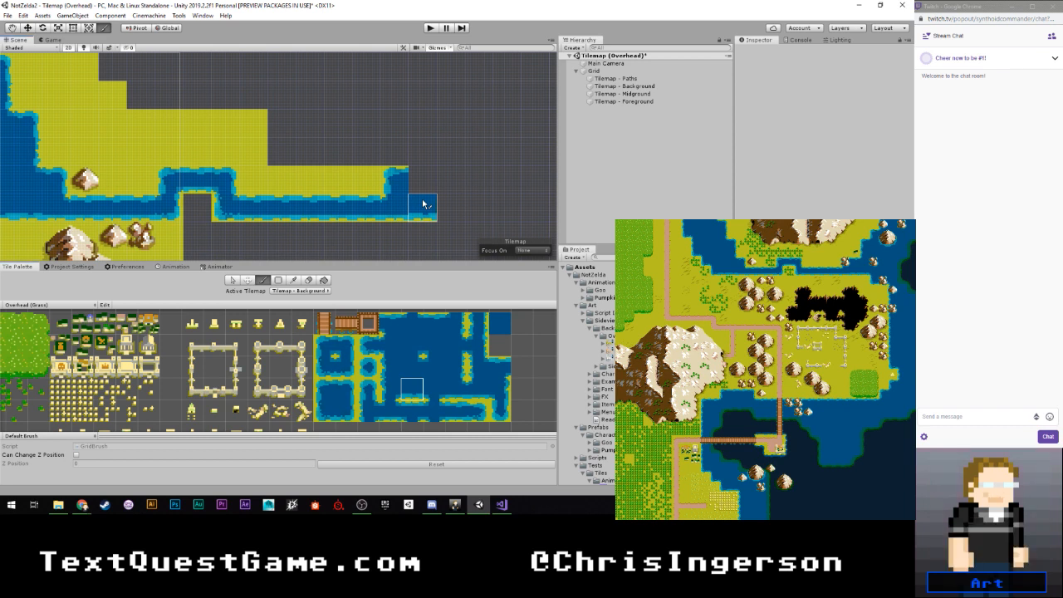
pyautogui.click(423, 204)
pyautogui.click(449, 207)
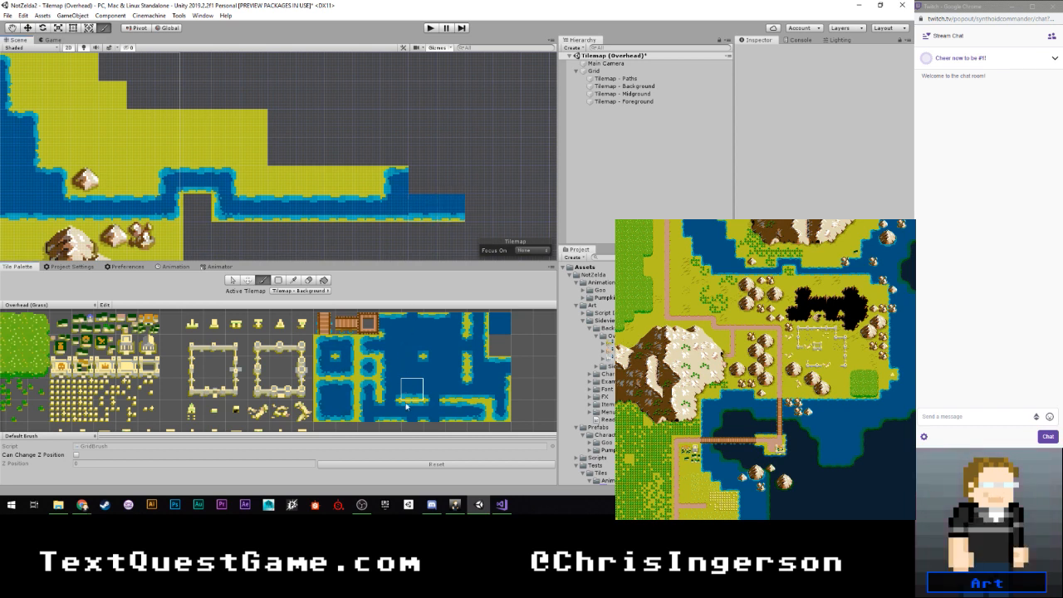
# - Widen the channel's east end with a top-edge and an inner-corner water tile, and run the left-edge tile two cells up
pyautogui.click(424, 330)
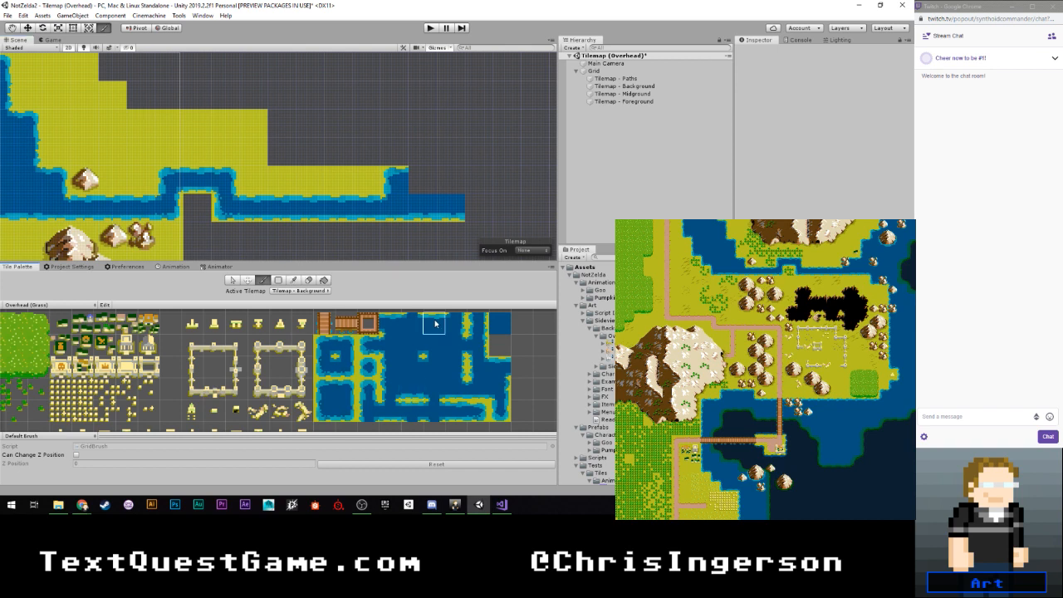
pyautogui.click(424, 187)
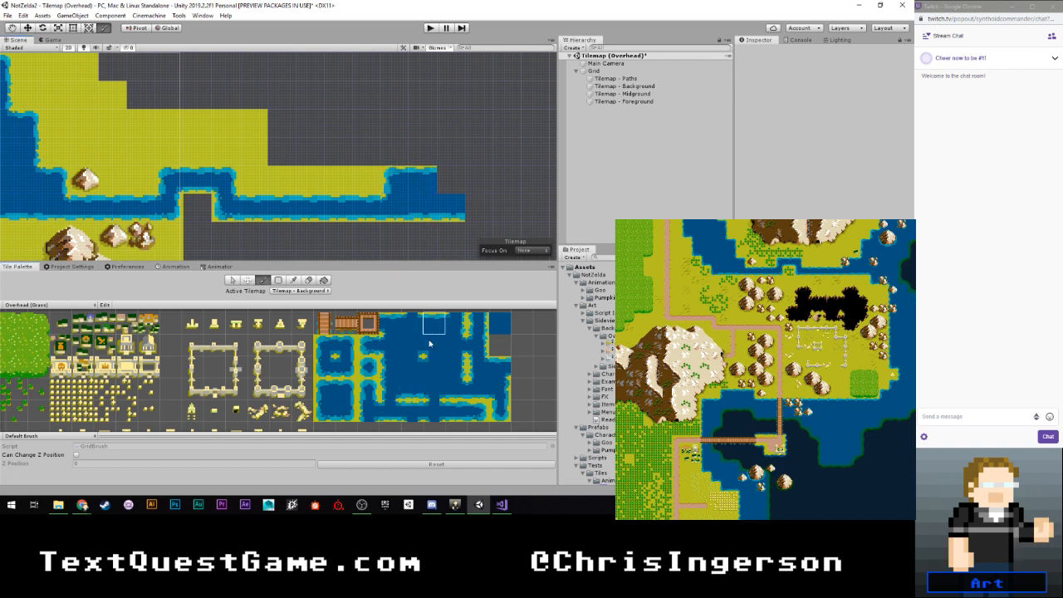
pyautogui.click(430, 371)
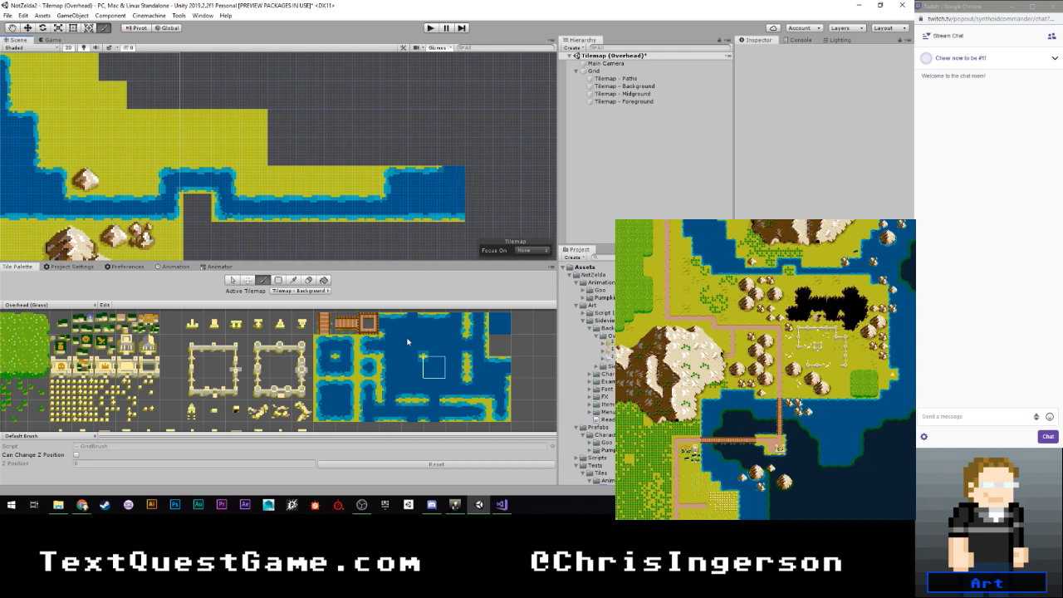
pyautogui.click(391, 368)
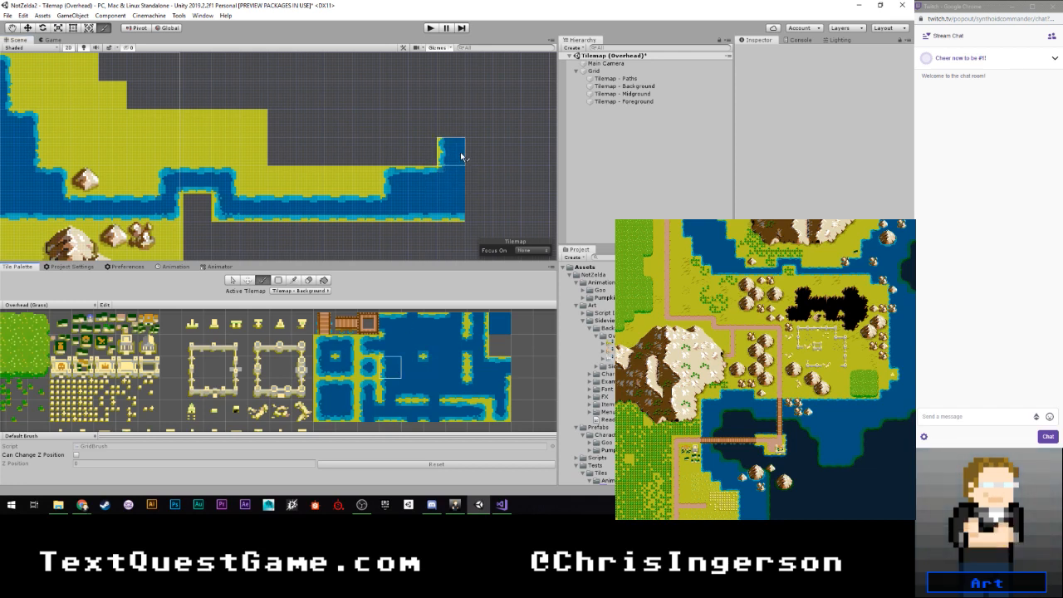
pyautogui.moveTo(461, 156); pyautogui.dragTo(460, 134)
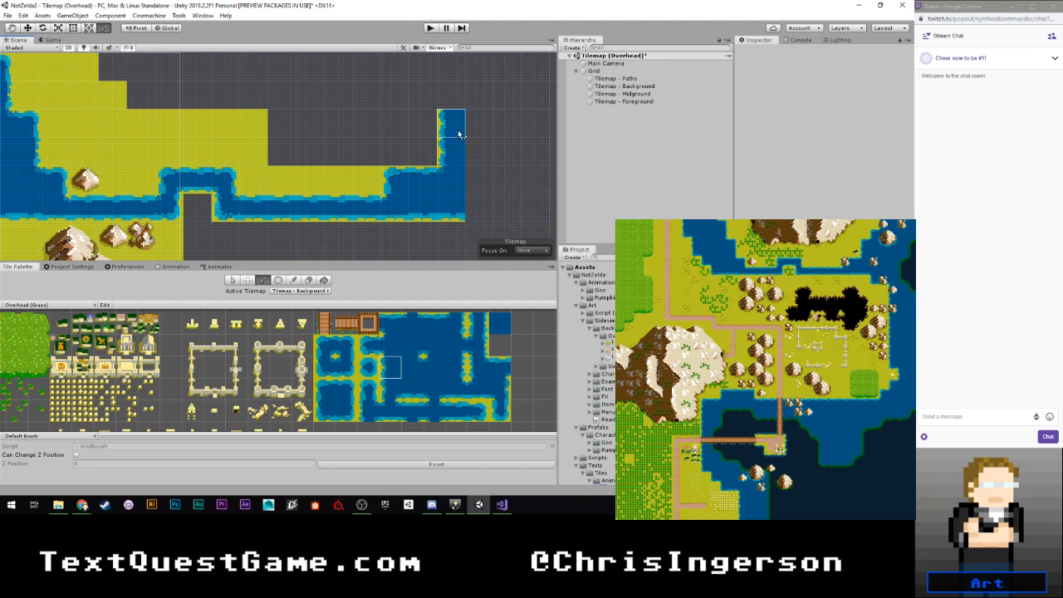
# - Step the left shoreline up and east with two diagonal top-left corner tiles, followed by a left-edge tile diagonally above them
pyautogui.click(321, 395)
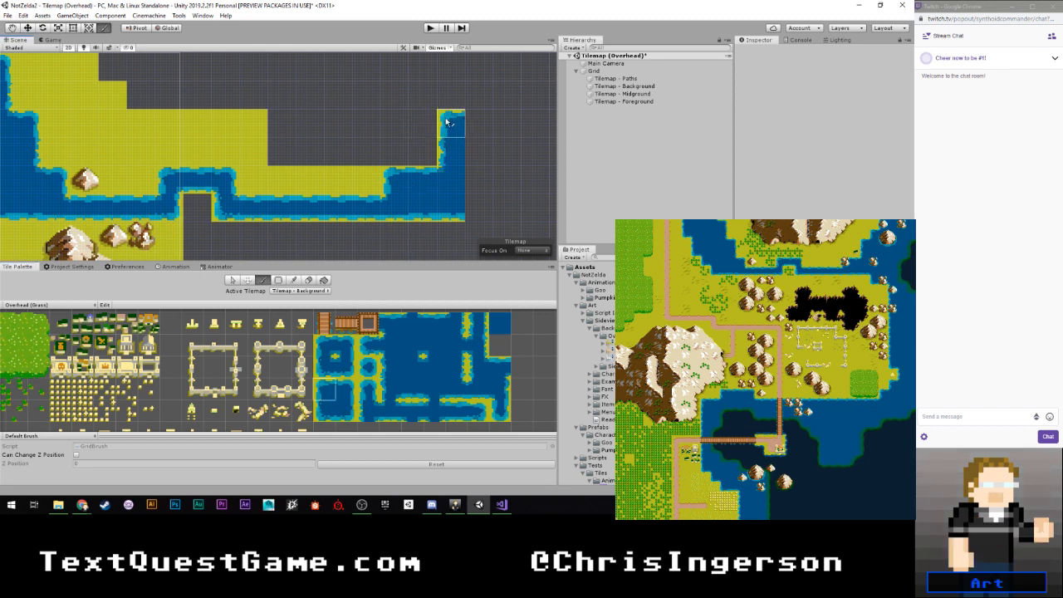
pyautogui.click(446, 123)
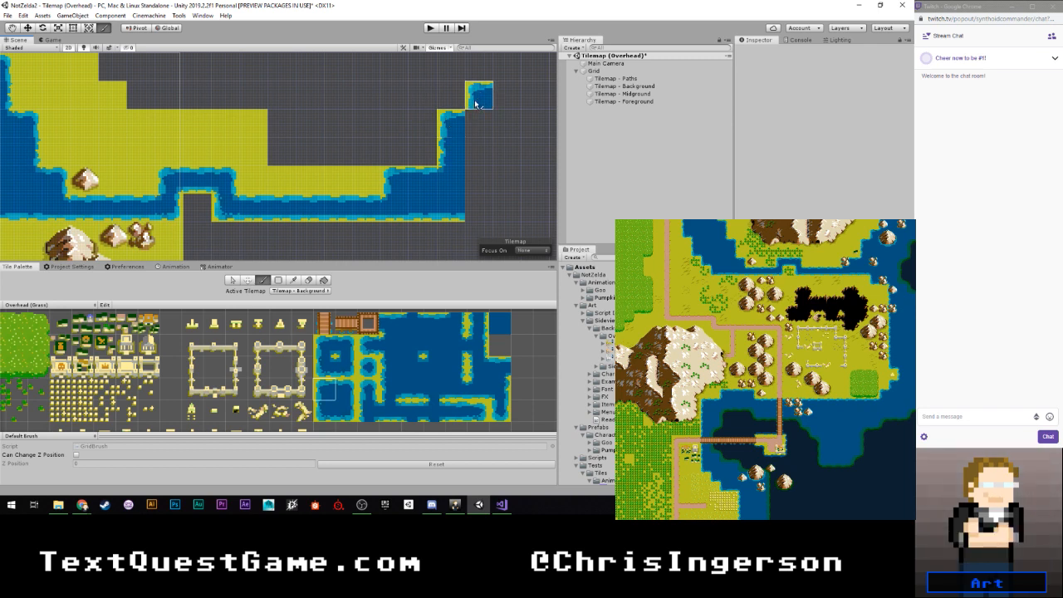
pyautogui.click(475, 103)
pyautogui.click(392, 369)
pyautogui.click(509, 73)
# - Fill the cells below the upper corner tile and the last left-edge tile with the inner-corner water tile
pyautogui.click(433, 367)
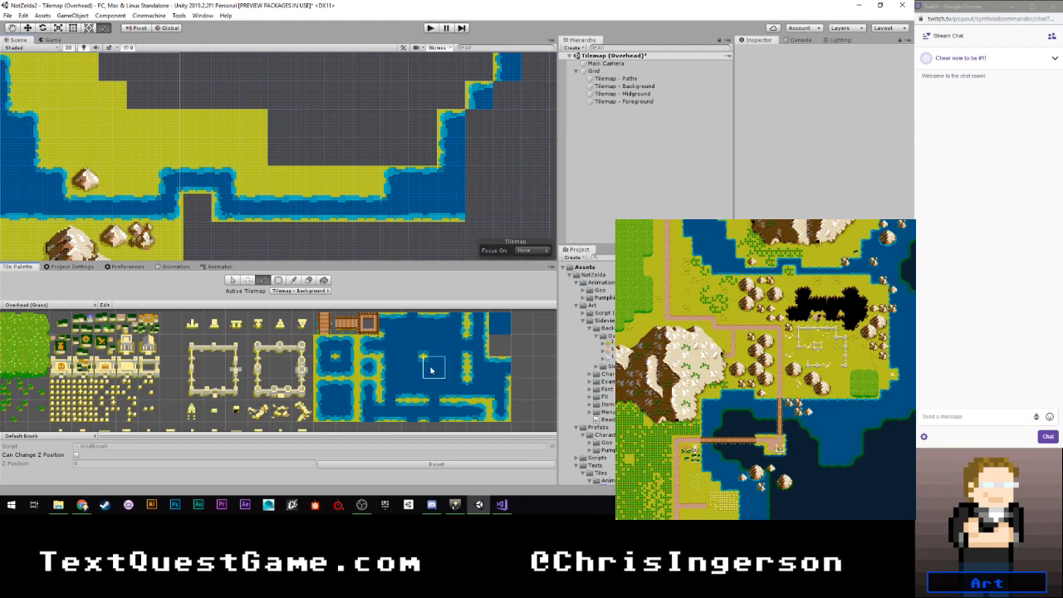
pyautogui.click(480, 123)
pyautogui.click(503, 100)
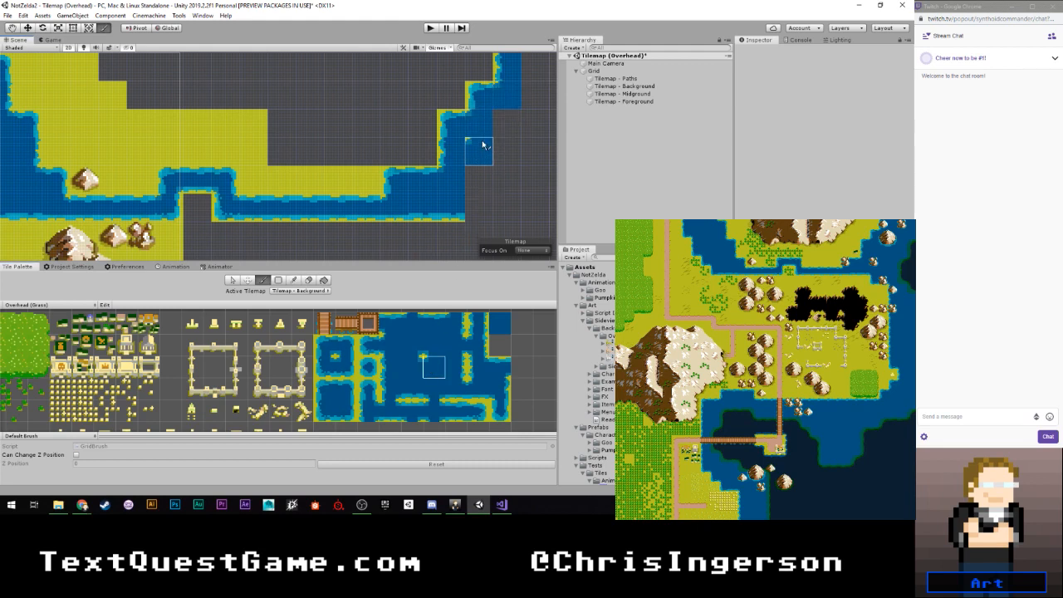
pyautogui.moveTo(486, 136)
pyautogui.mouseDown(button='middle')
pyautogui.moveTo(411, 175)
pyautogui.moveTo(396, 151)
pyautogui.mouseUp(button='middle')
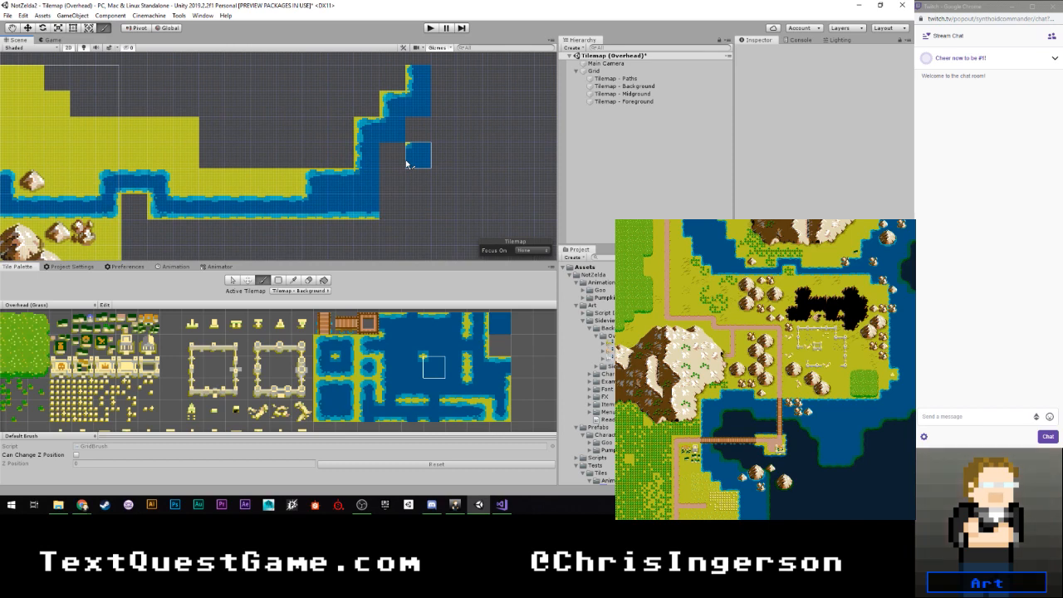
pyautogui.scroll(-5, 404, 166)
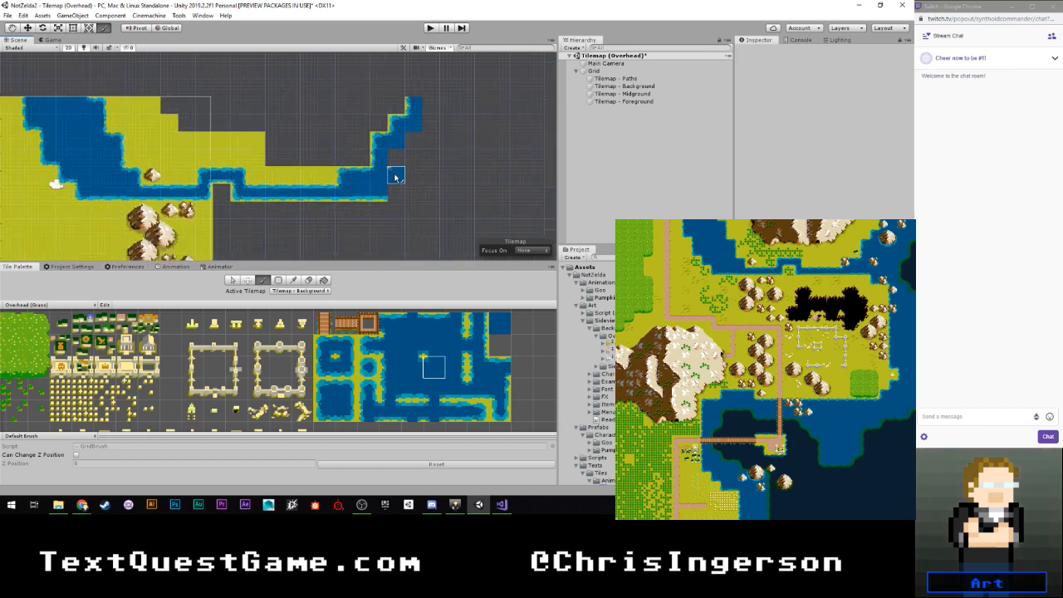
pyautogui.moveTo(400, 192)
pyautogui.mouseDown(button='middle')
pyautogui.moveTo(421, 141)
pyautogui.moveTo(389, 201)
pyautogui.mouseUp(button='middle')
pyautogui.scroll(-2, 414, 160)
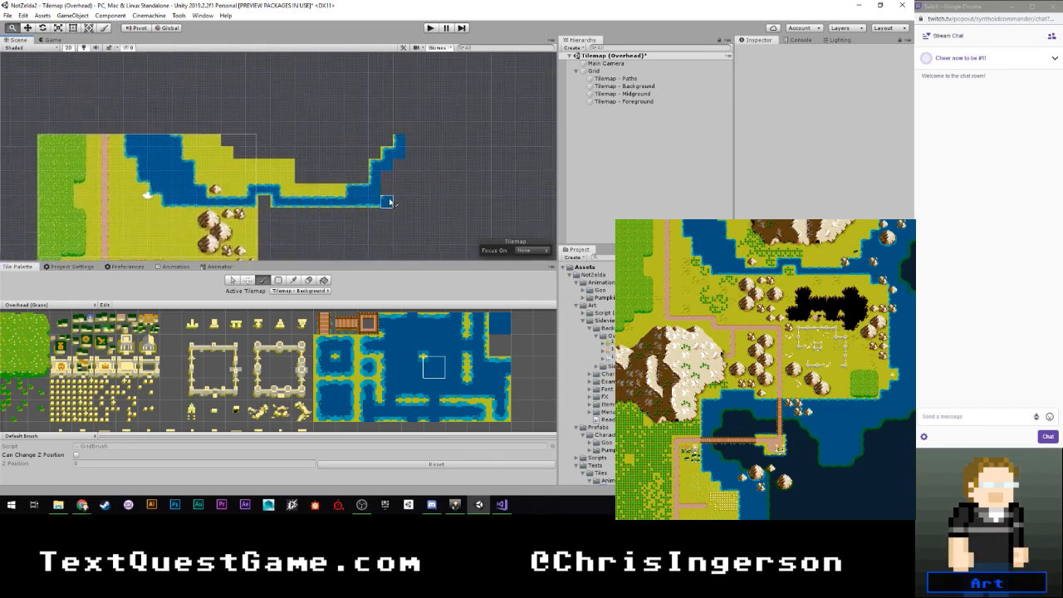
pyautogui.scroll(3, 394, 198)
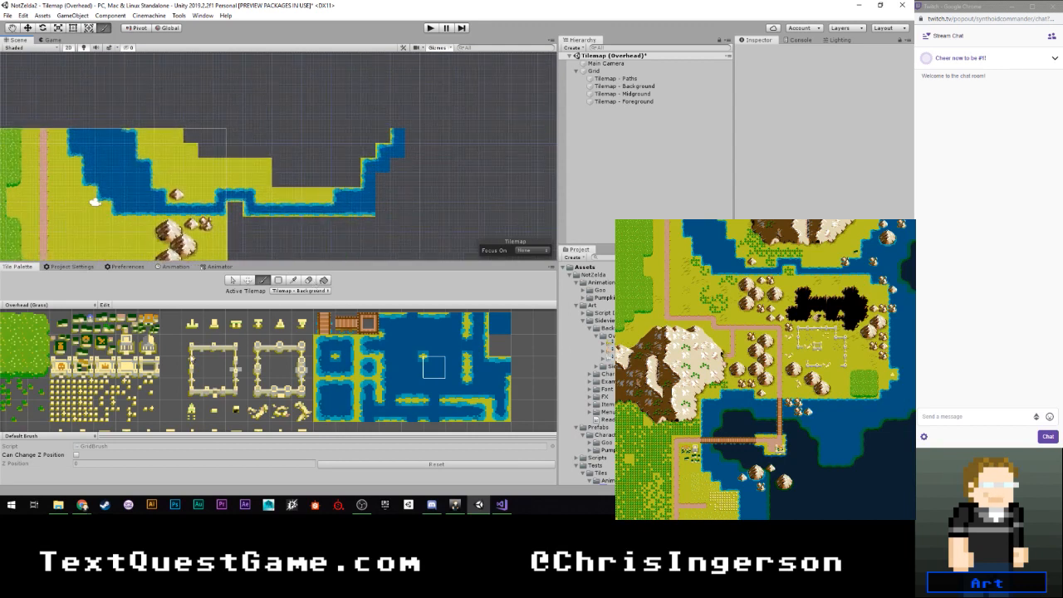
# - Fill the area north of the channel with plain grass as far as the eastern shoreline, stepping the grass's upper edge
pyautogui.moveTo(193, 359); pyautogui.dragTo(386, 366, button='middle')
pyautogui.click(49, 344)
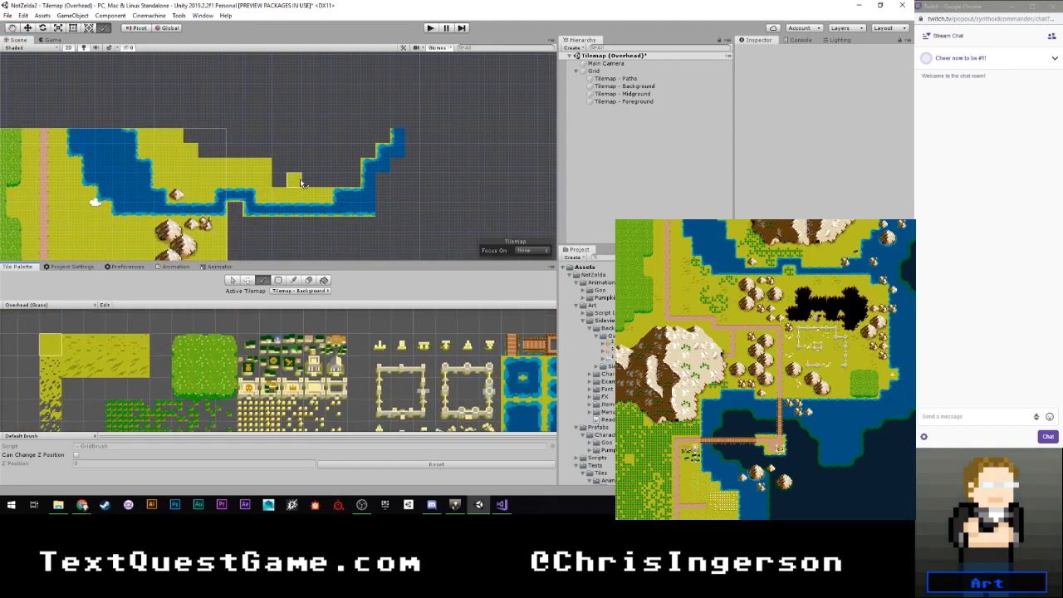
pyautogui.moveTo(340, 180)
pyautogui.mouseDown()
pyautogui.moveTo(354, 176)
pyautogui.moveTo(339, 165)
pyautogui.moveTo(326, 180)
pyautogui.moveTo(280, 180)
pyautogui.moveTo(358, 166)
pyautogui.moveTo(368, 149)
pyautogui.moveTo(336, 150)
pyautogui.moveTo(365, 135)
pyautogui.moveTo(379, 140)
pyautogui.mouseUp()
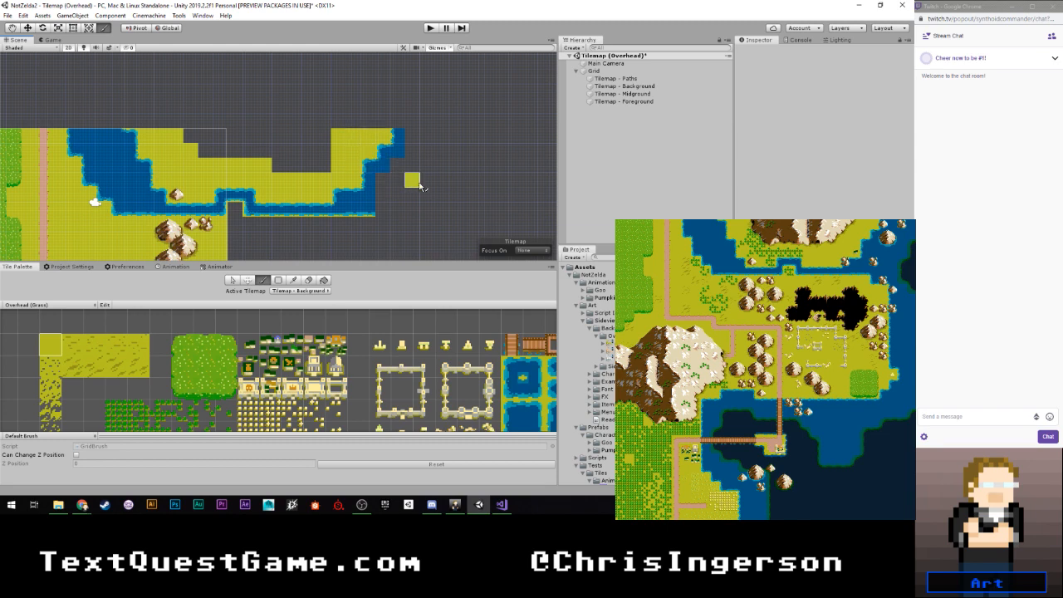
pyautogui.scroll(-1, 310, 197)
pyautogui.scroll(-1, 310, 197)
pyautogui.moveTo(309, 197); pyautogui.dragTo(433, 190, button='middle')
pyautogui.scroll(3, 438, 189)
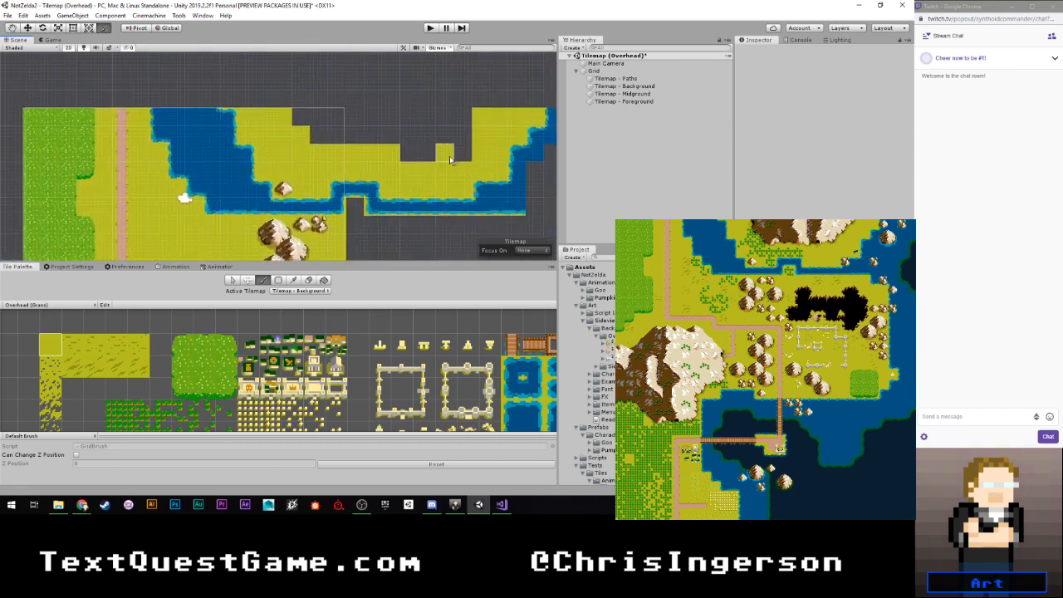
pyautogui.moveTo(476, 153); pyautogui.dragTo(443, 169)
pyautogui.click(461, 135)
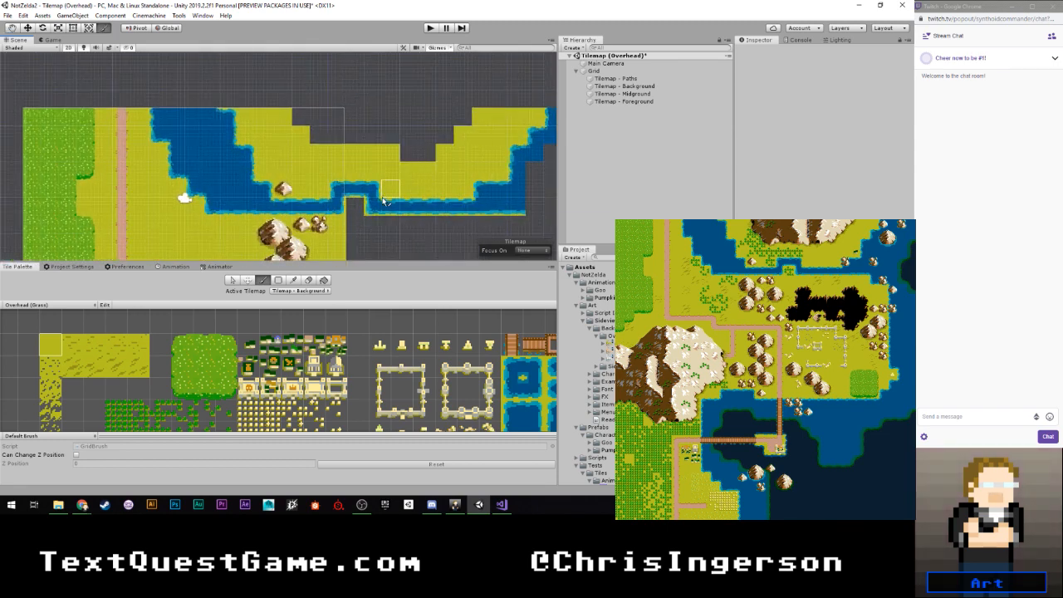
# - Continue the southern shoreline past the channel's east end with a bottom-left corner tile one row lower and a bottom-edge tile beside it
pyautogui.scroll(-1, 422, 179)
pyautogui.moveTo(422, 180); pyautogui.dragTo(287, 165, button='middle')
pyautogui.moveTo(387, 162); pyautogui.dragTo(308, 158, button='middle')
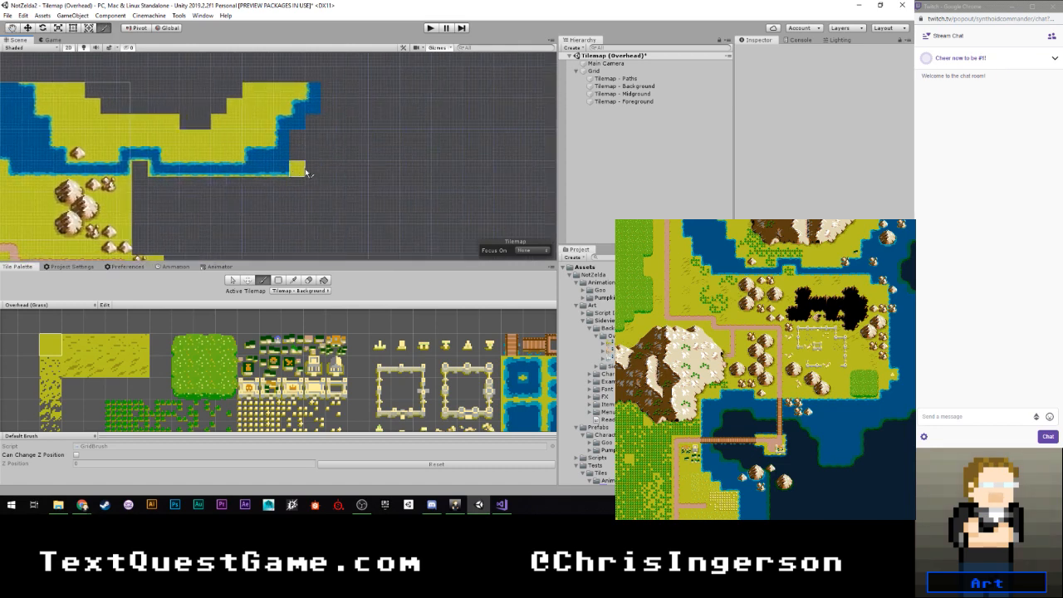
pyautogui.scroll(4, 303, 170)
pyautogui.moveTo(268, 186); pyautogui.dragTo(302, 167, button='middle')
pyautogui.scroll(3, 301, 163)
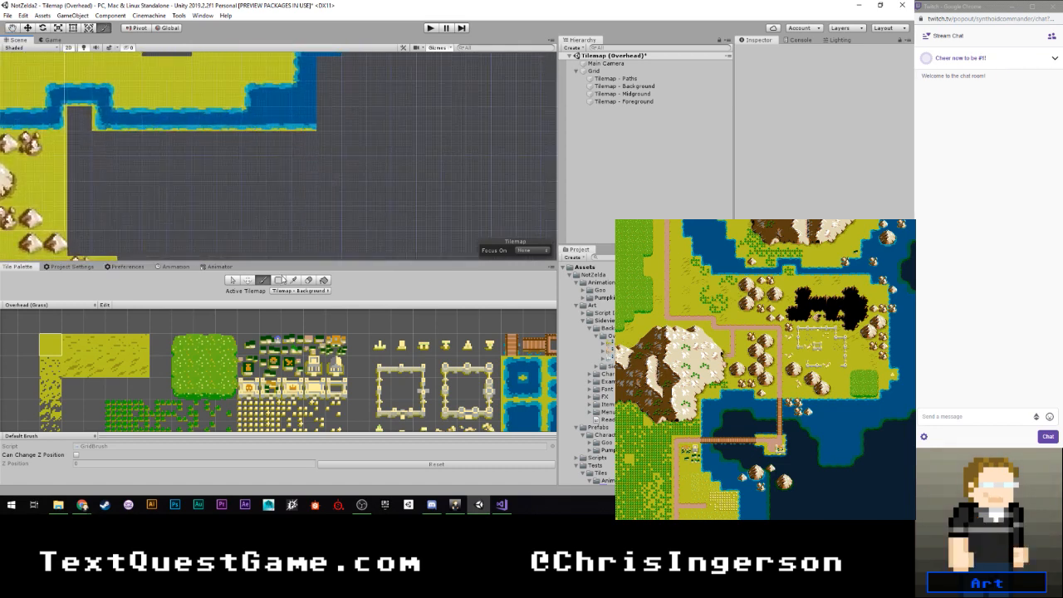
pyautogui.scroll(-1, 274, 343)
pyautogui.moveTo(279, 347); pyautogui.dragTo(79, 345, button='middle')
pyautogui.scroll(-1, 307, 203)
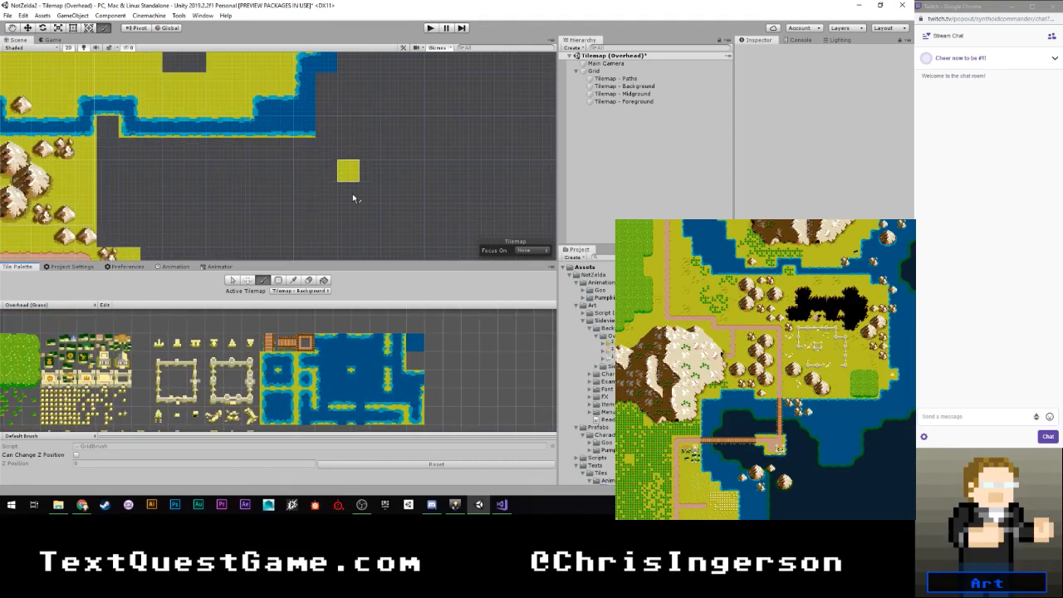
pyautogui.moveTo(337, 389); pyautogui.dragTo(354, 365, button='middle')
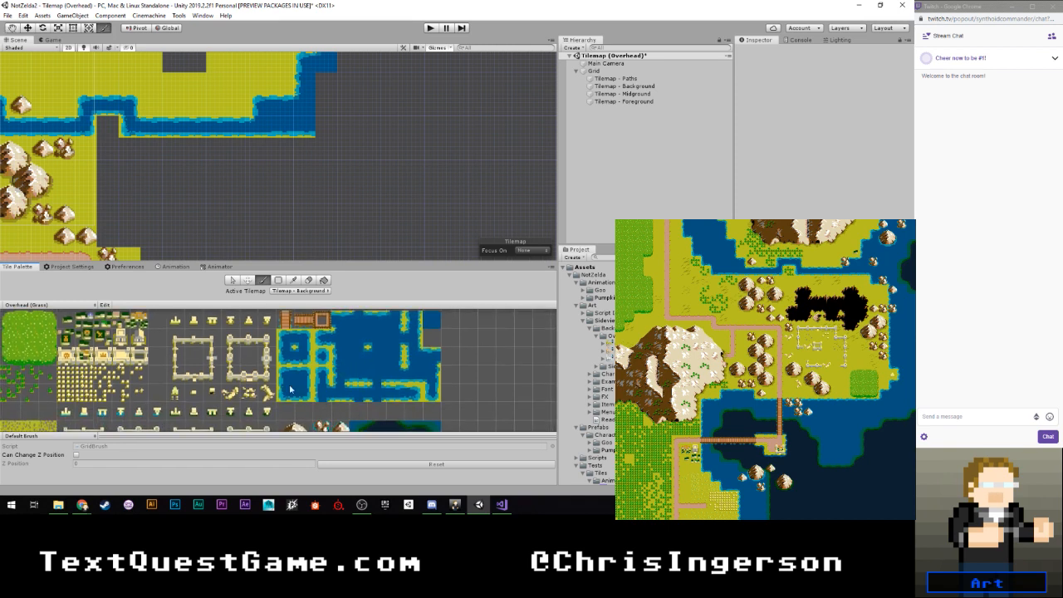
pyautogui.click(288, 390)
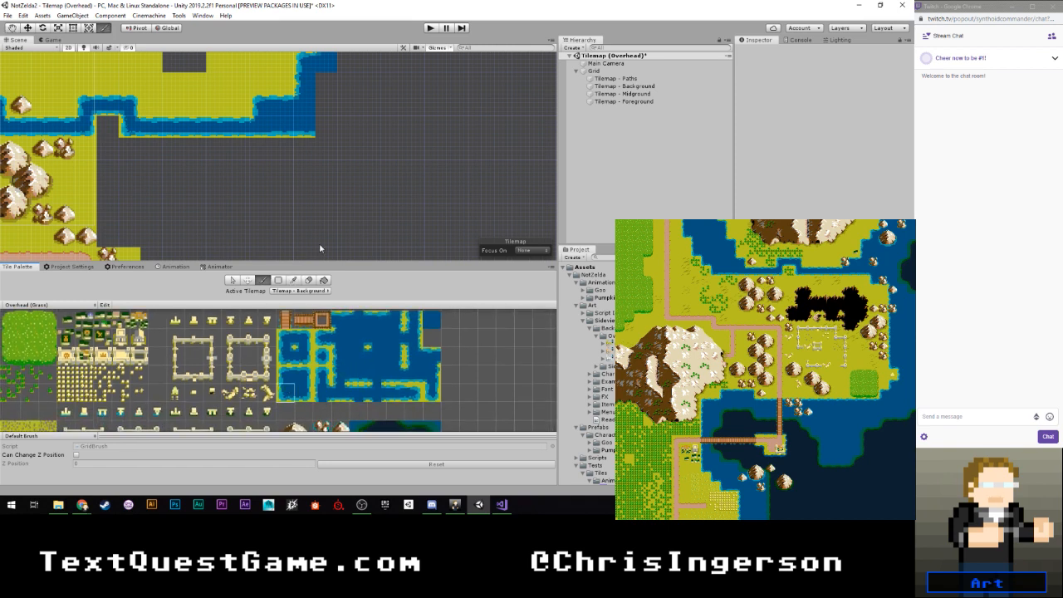
pyautogui.click(321, 150)
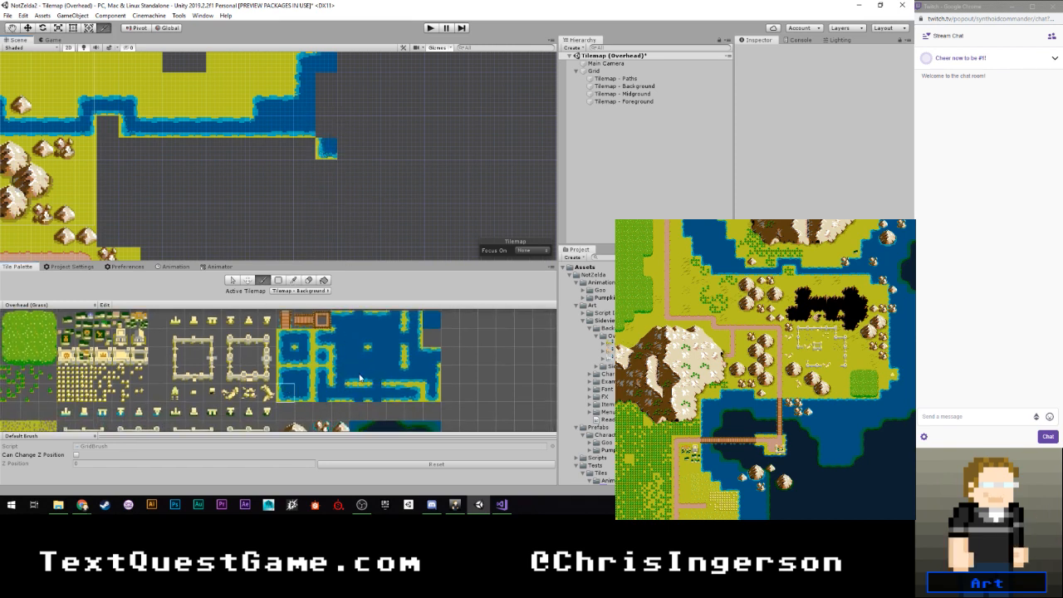
pyautogui.click(360, 378)
pyautogui.click(349, 148)
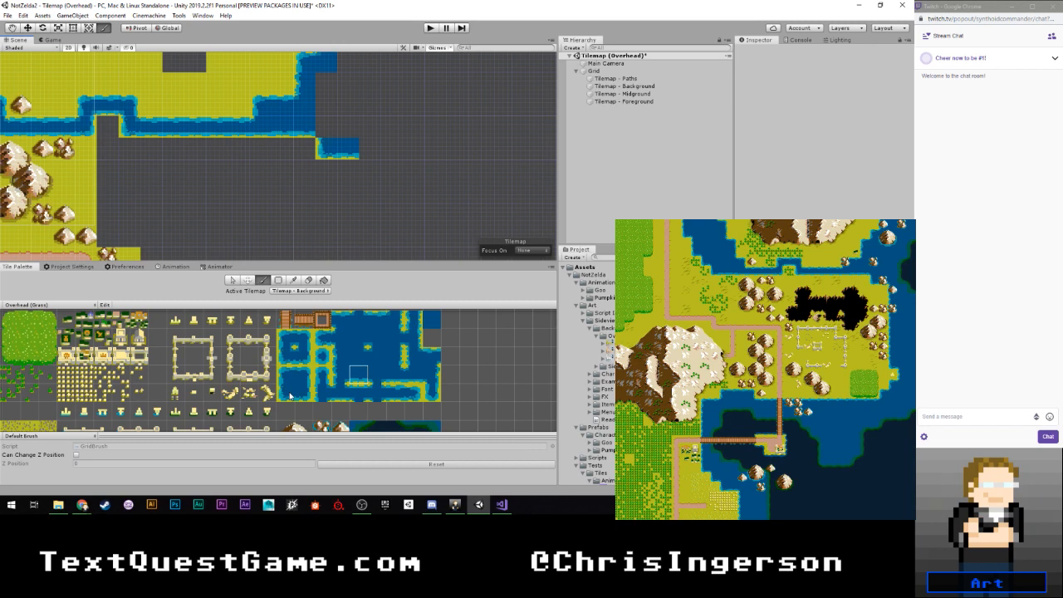
# - Place inner-corner water tiles at both bends of the stepped shoreline, and run the left-edge tile three cells down from the outer bend
pyautogui.click(376, 337)
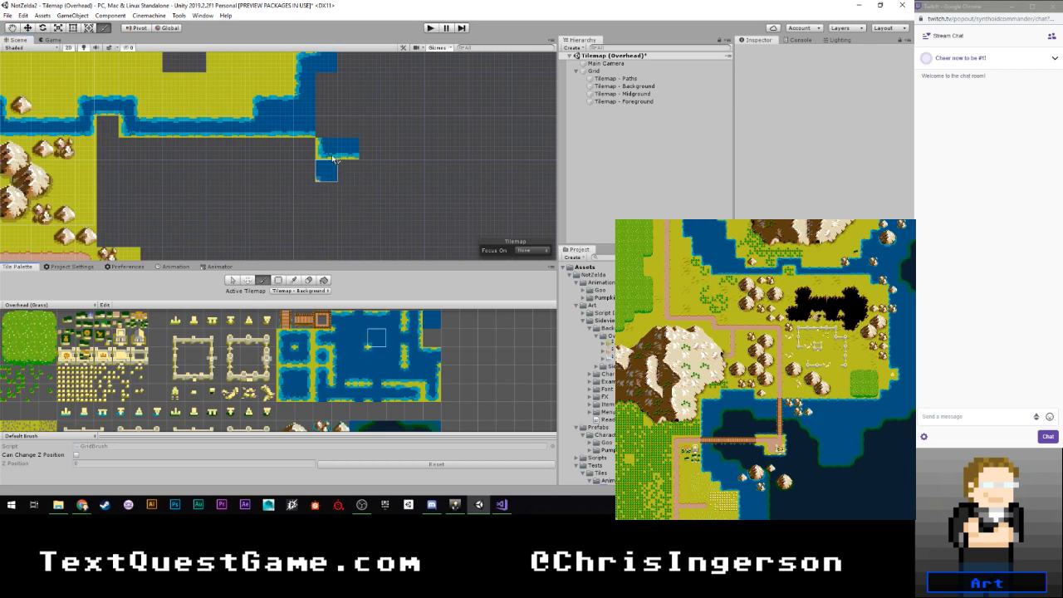
pyautogui.click(380, 150)
pyautogui.click(341, 356)
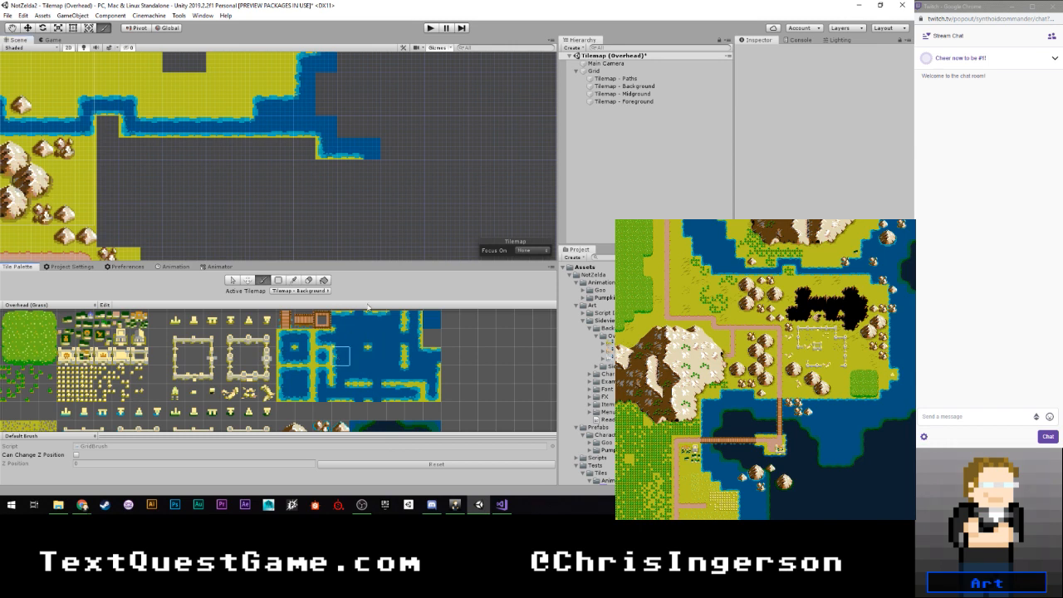
pyautogui.click(373, 178)
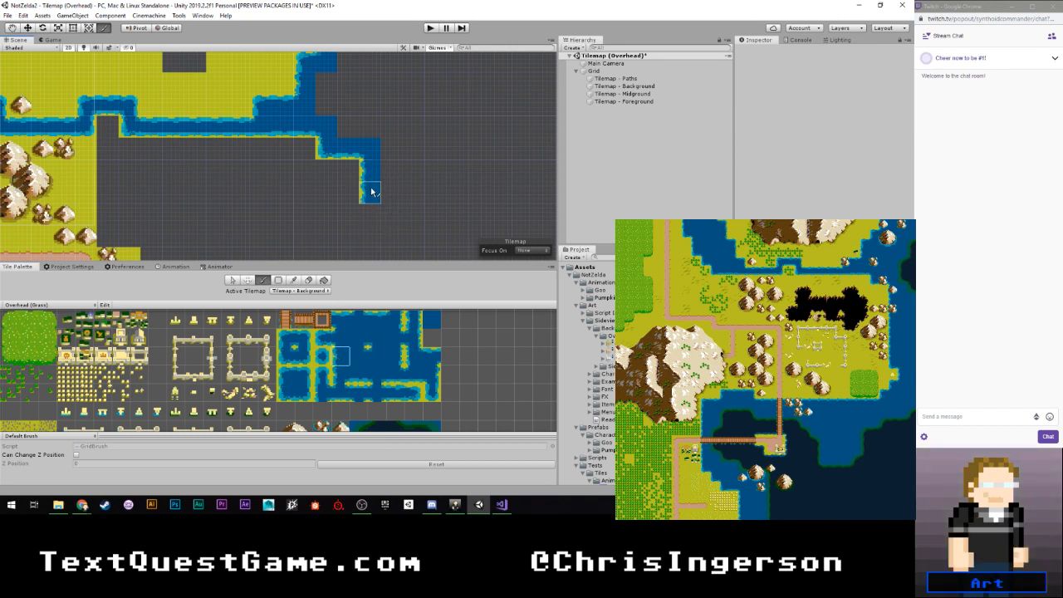
pyautogui.click(371, 192)
pyautogui.click(369, 213)
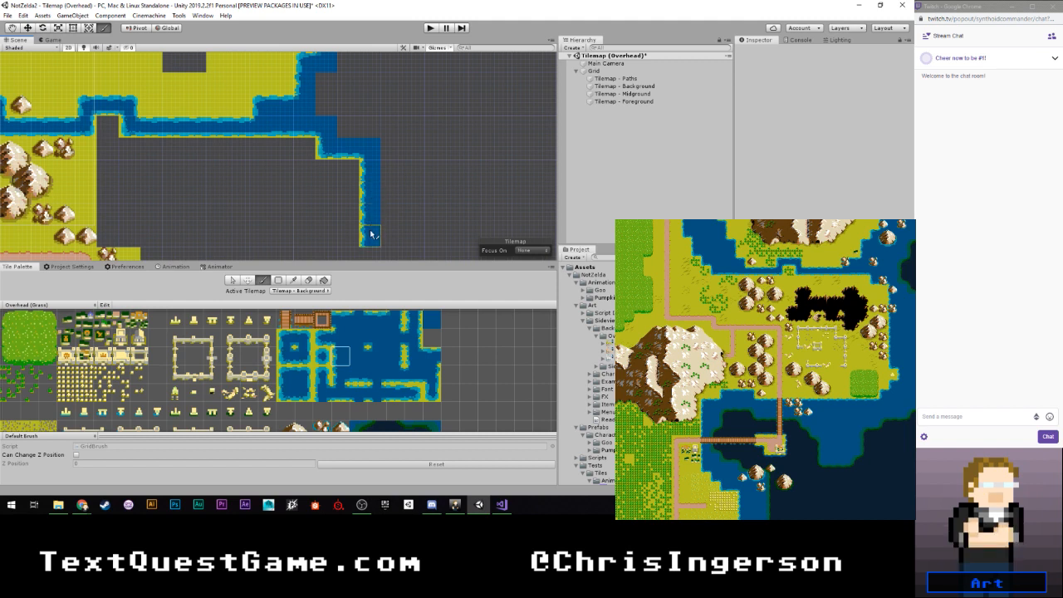
# - Paint a ten-cell row of top-edge water tiles east from below the vertical path, and erase the cell above the row's east end
pyautogui.moveTo(373, 248); pyautogui.dragTo(363, 140, button='middle')
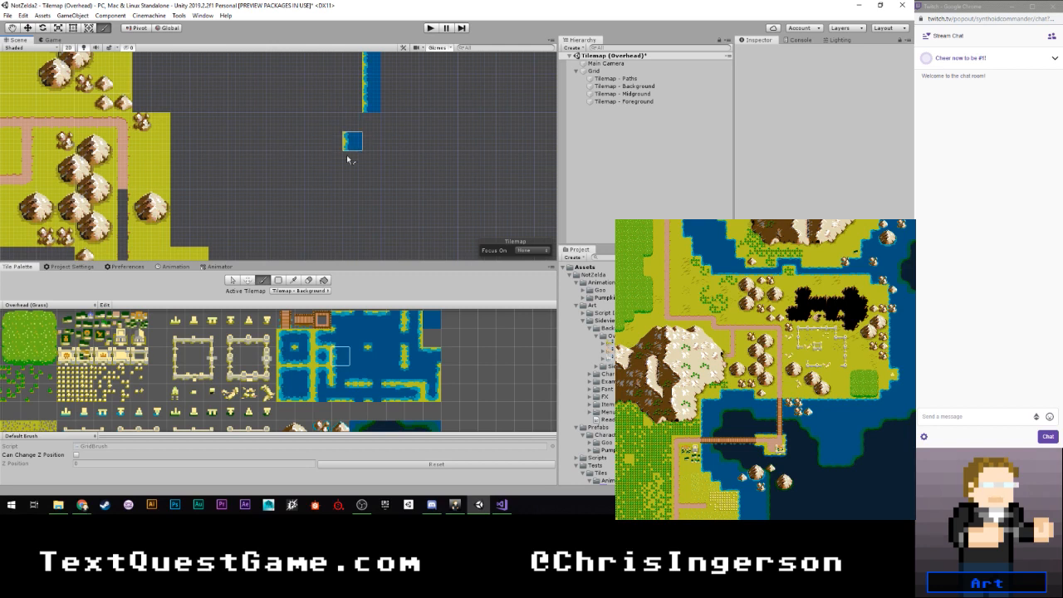
pyautogui.moveTo(322, 182); pyautogui.dragTo(379, 104, button='middle')
pyautogui.moveTo(237, 178)
pyautogui.mouseDown(button='middle')
pyautogui.moveTo(276, 154)
pyautogui.moveTo(268, 165)
pyautogui.mouseUp(button='middle')
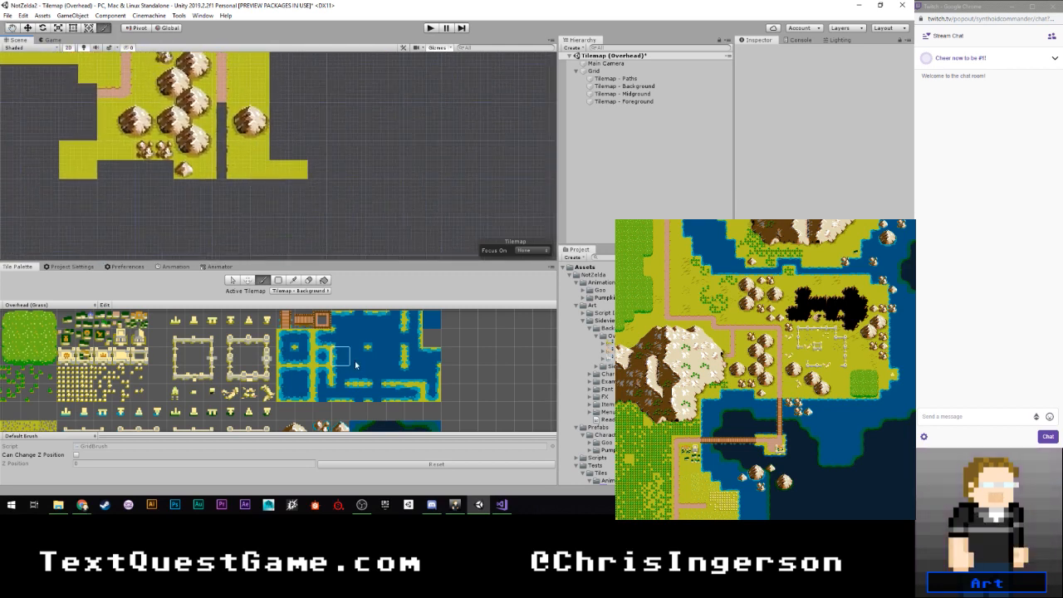
pyautogui.scroll(-1, 390, 386)
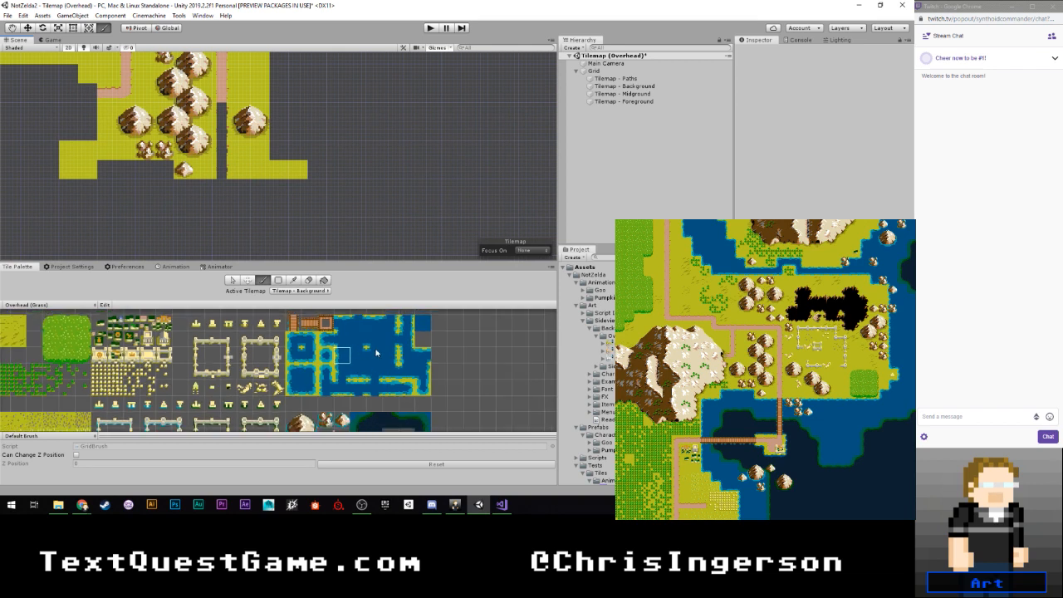
pyautogui.click(374, 323)
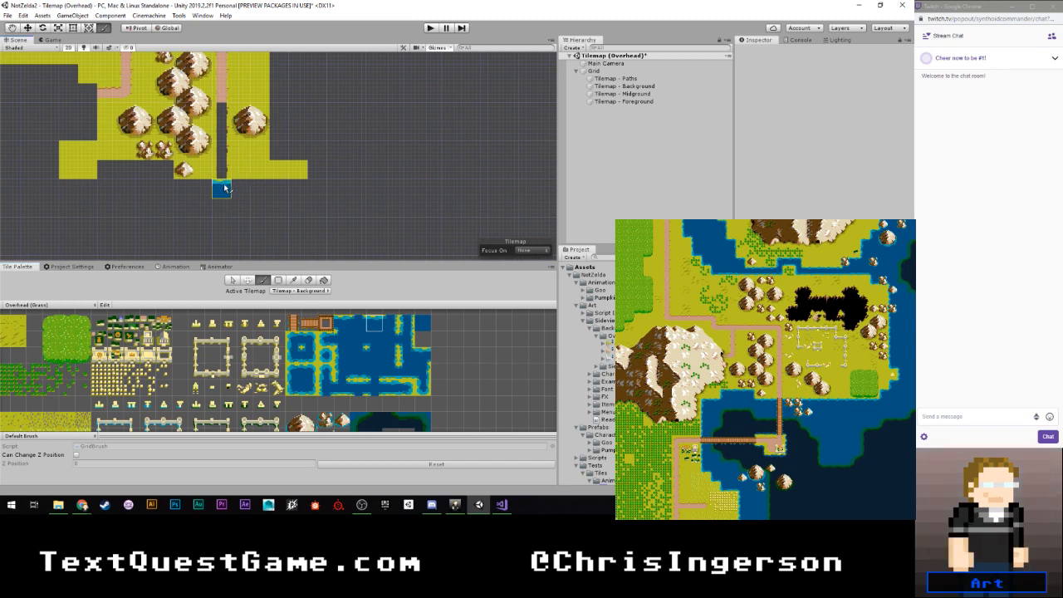
pyautogui.moveTo(223, 189); pyautogui.dragTo(401, 183)
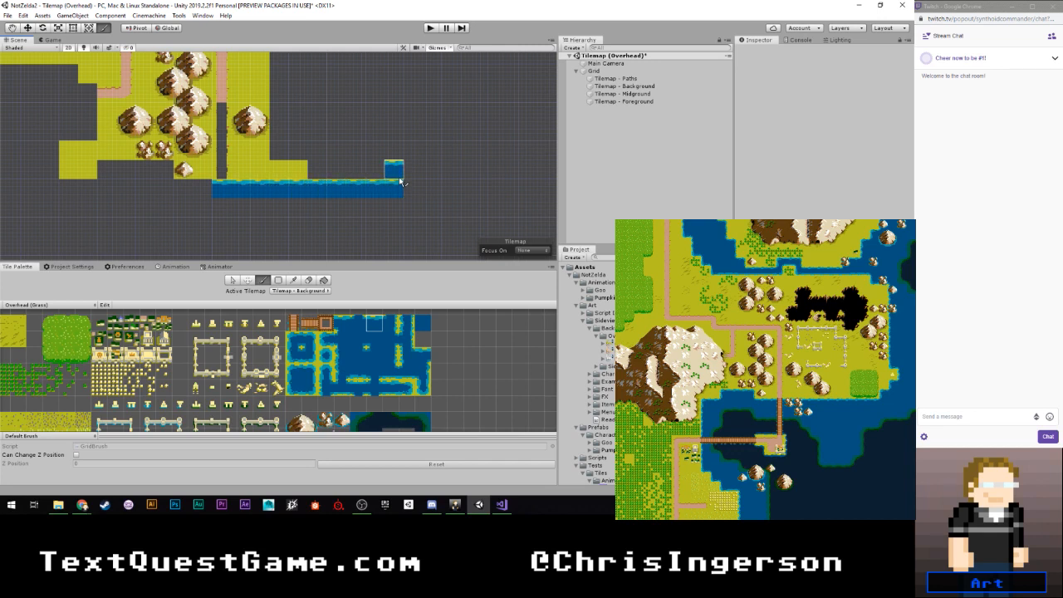
pyautogui.press('d')
pyautogui.click(394, 170)
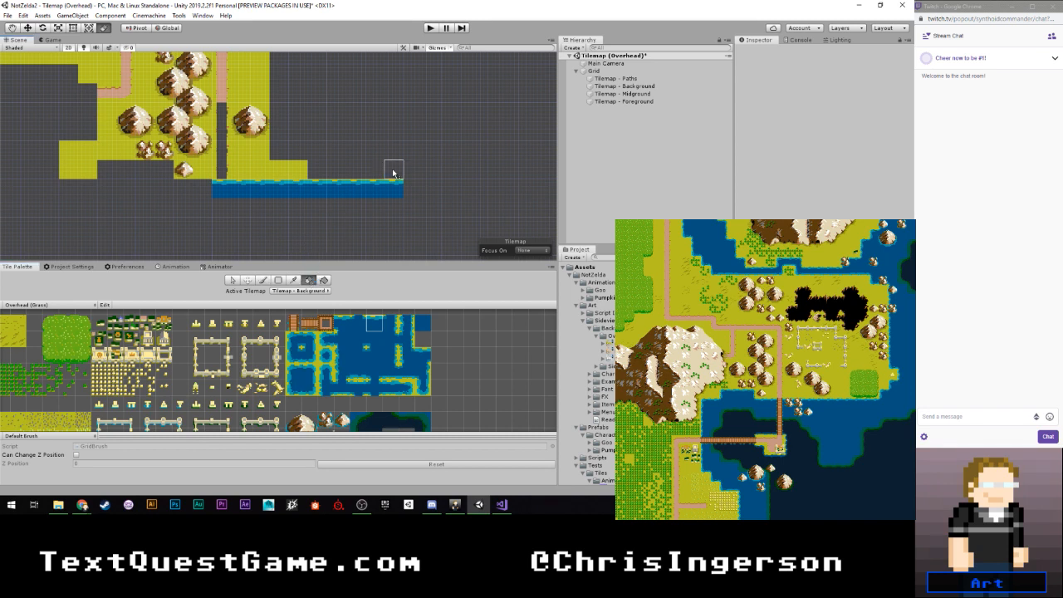
# - Extend the eastern shoreline's left-edge column five cells further down toward the southern water row
pyautogui.scroll(-2, 329, 161)
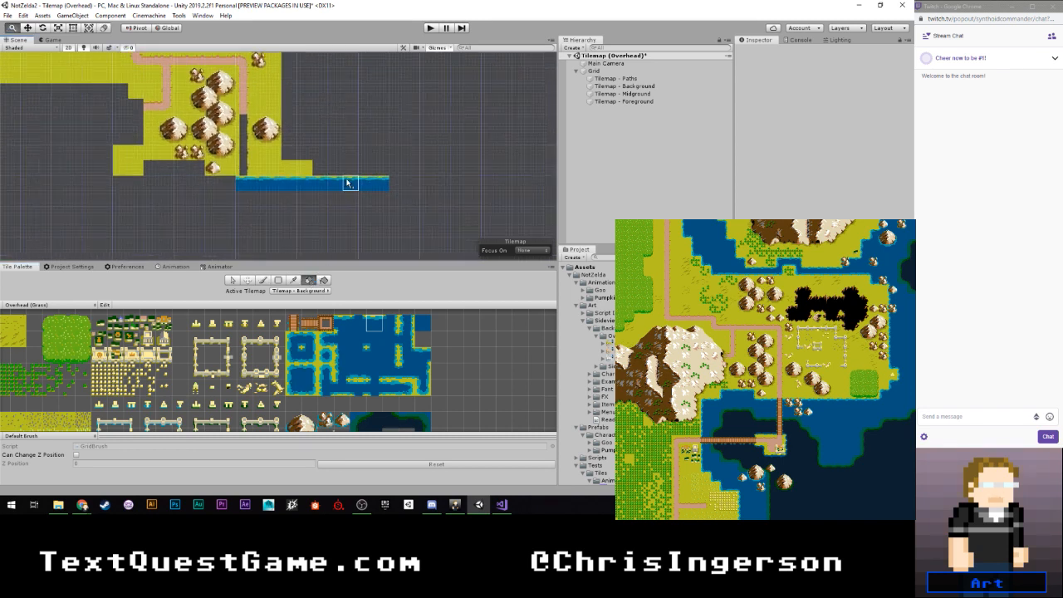
pyautogui.moveTo(349, 182); pyautogui.dragTo(308, 164, button='middle')
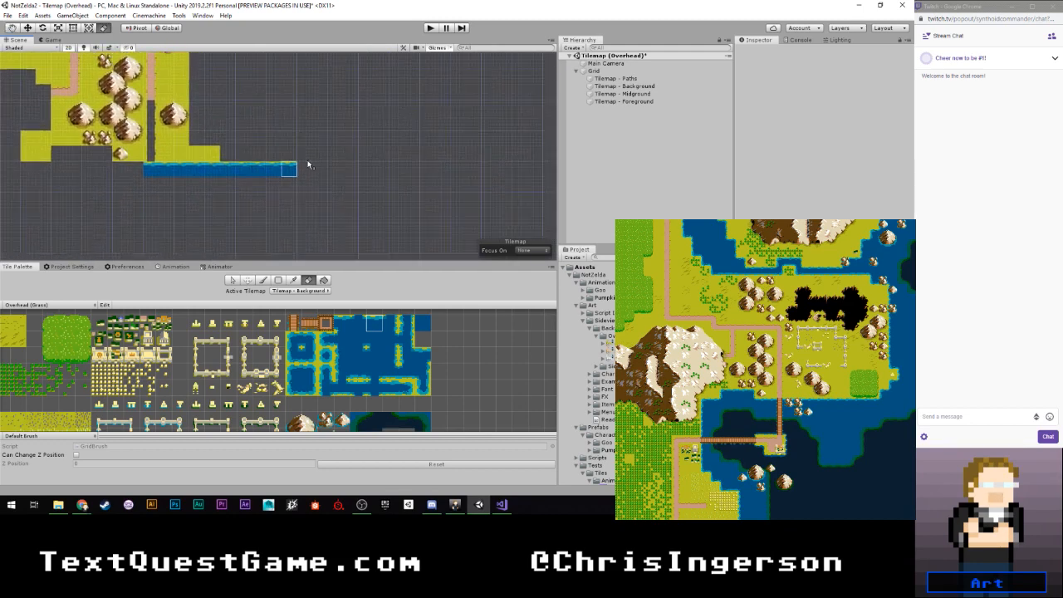
pyautogui.scroll(-8, 308, 165)
pyautogui.moveTo(327, 121); pyautogui.dragTo(300, 155, button='middle')
pyautogui.scroll(6, 300, 155)
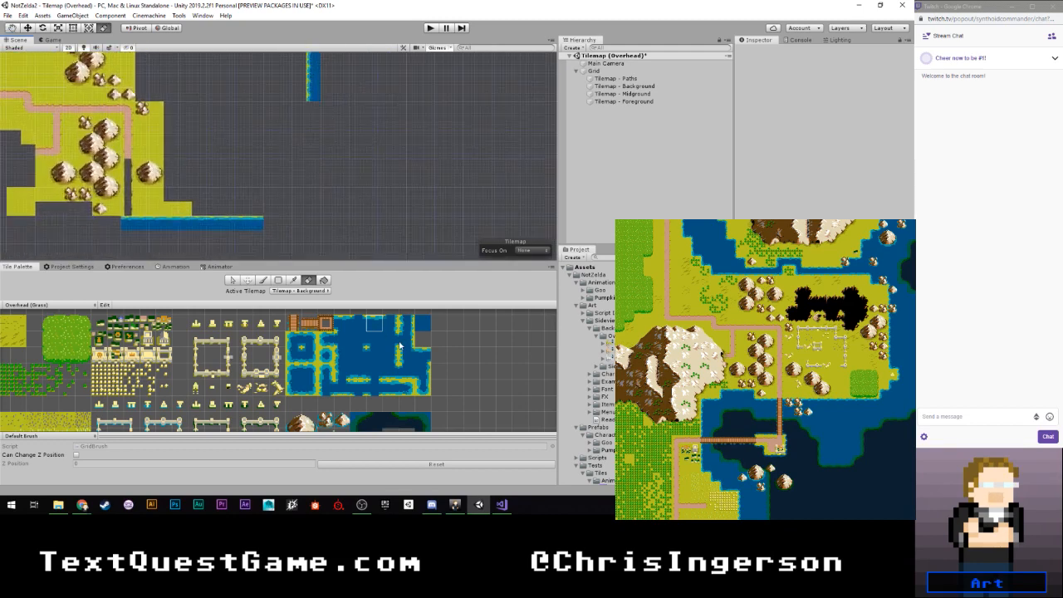
pyautogui.click(341, 355)
pyautogui.click(313, 109)
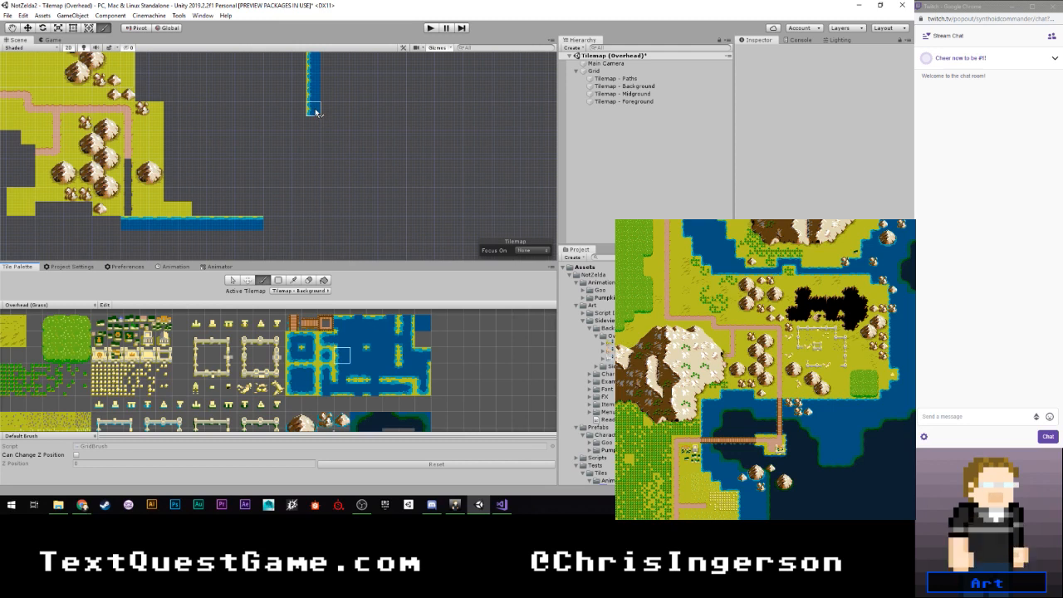
pyautogui.moveTo(316, 112); pyautogui.dragTo(313, 171)
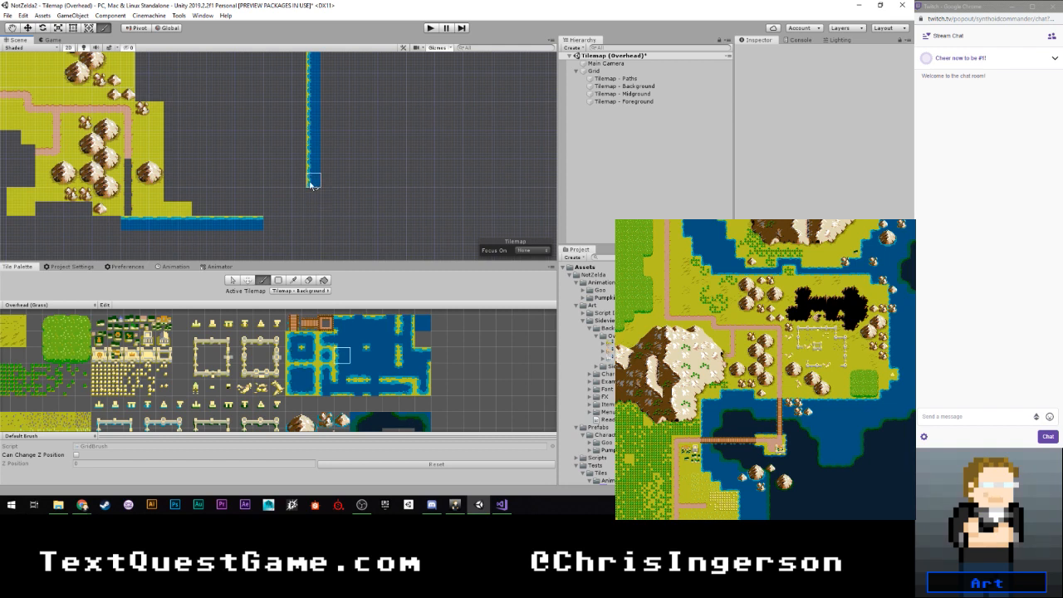
# - End the eastern column with a bottom-left corner tile below a left-edge tile, and place another left-edge tile diagonally below to the east
pyautogui.click(294, 387)
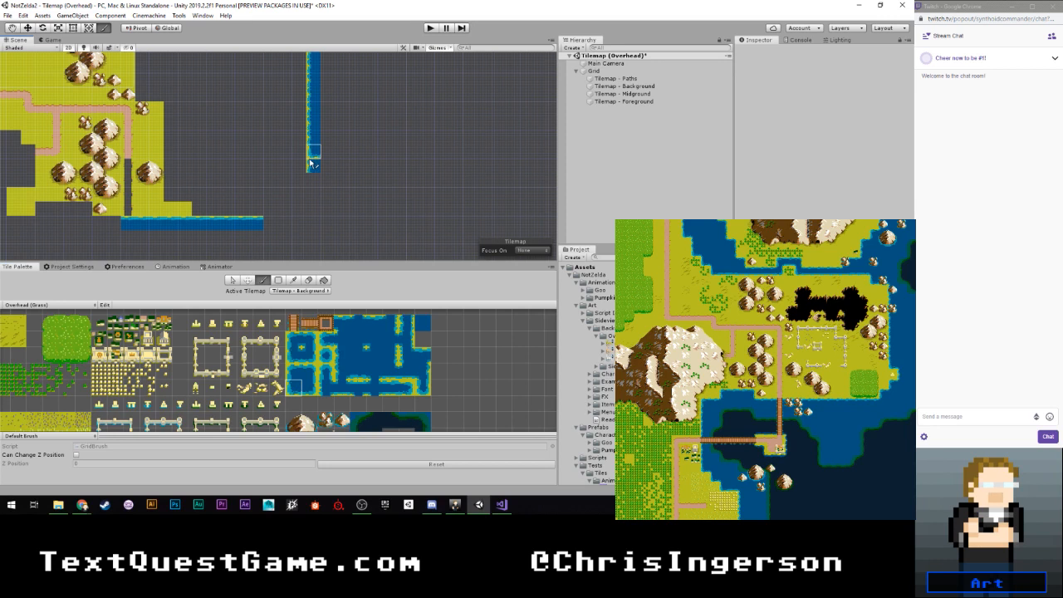
pyautogui.moveTo(312, 156); pyautogui.dragTo(312, 166)
pyautogui.click(342, 358)
pyautogui.click(315, 152)
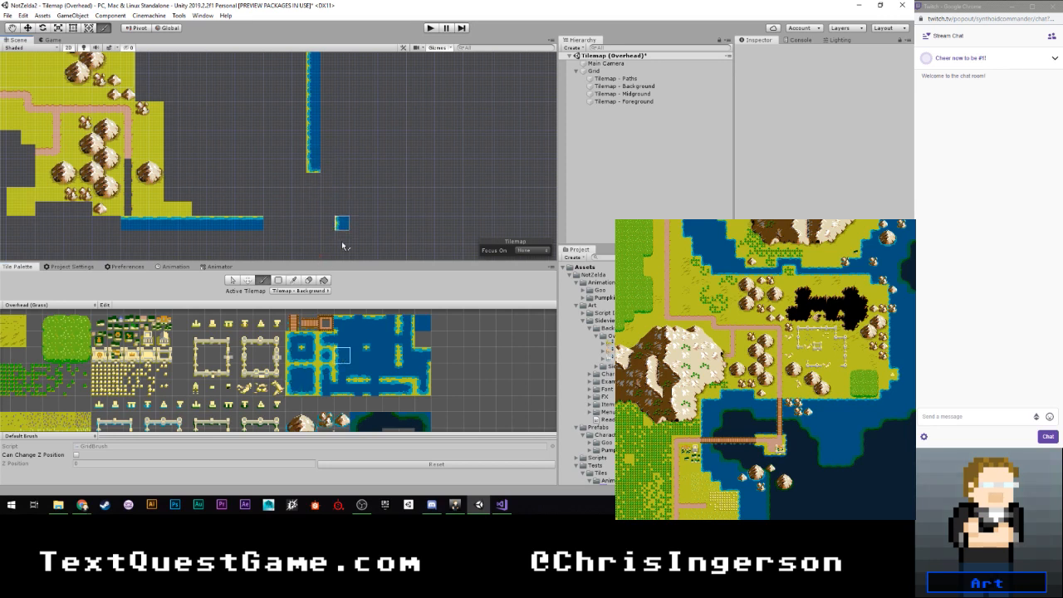
pyautogui.click(328, 180)
# - Step the shoreline down and west with two diagonal top-left corner tiles, and extend the southern top-edge row two cells to meet them
pyautogui.click(296, 375)
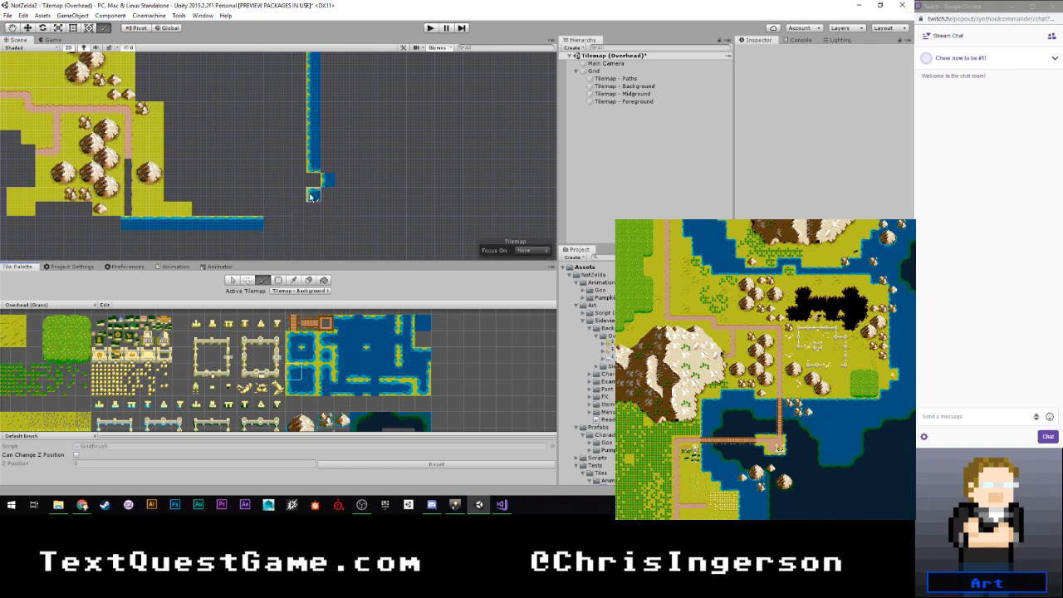
pyautogui.click(311, 197)
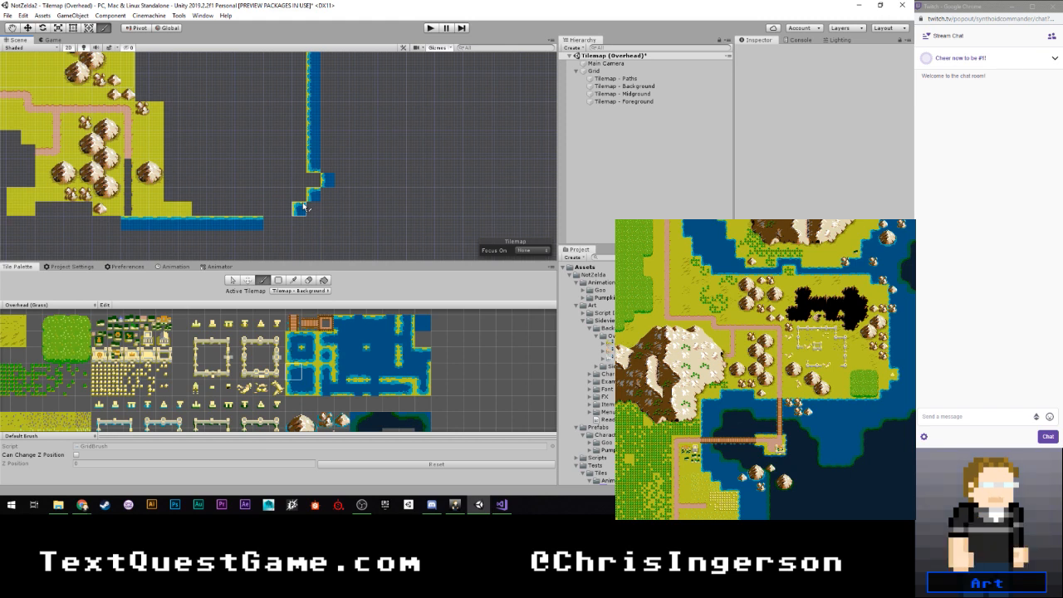
pyautogui.click(304, 206)
pyautogui.click(374, 324)
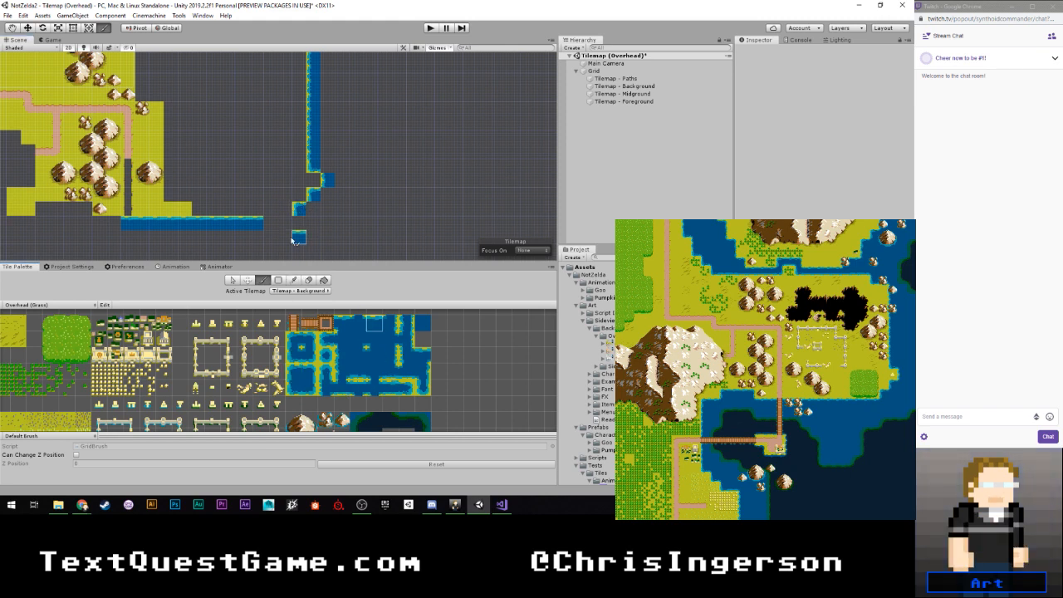
pyautogui.moveTo(269, 222); pyautogui.dragTo(285, 223)
# - Fill the cells along the southeast diagonal and beside the eastern column's bottom corner with matching inner-corner water tiles
pyautogui.click(375, 356)
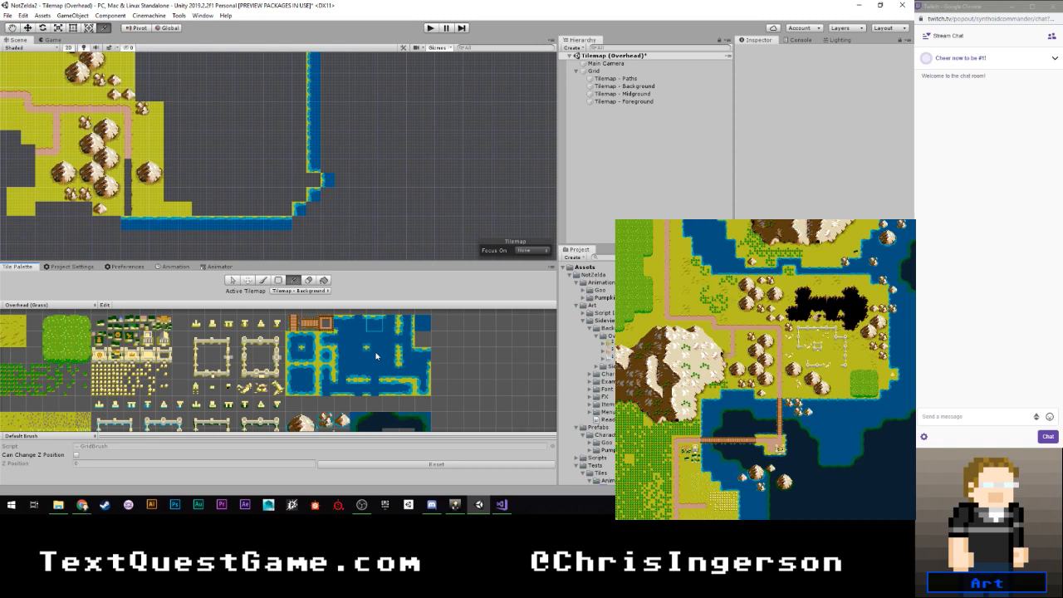
pyautogui.click(299, 222)
pyautogui.click(328, 193)
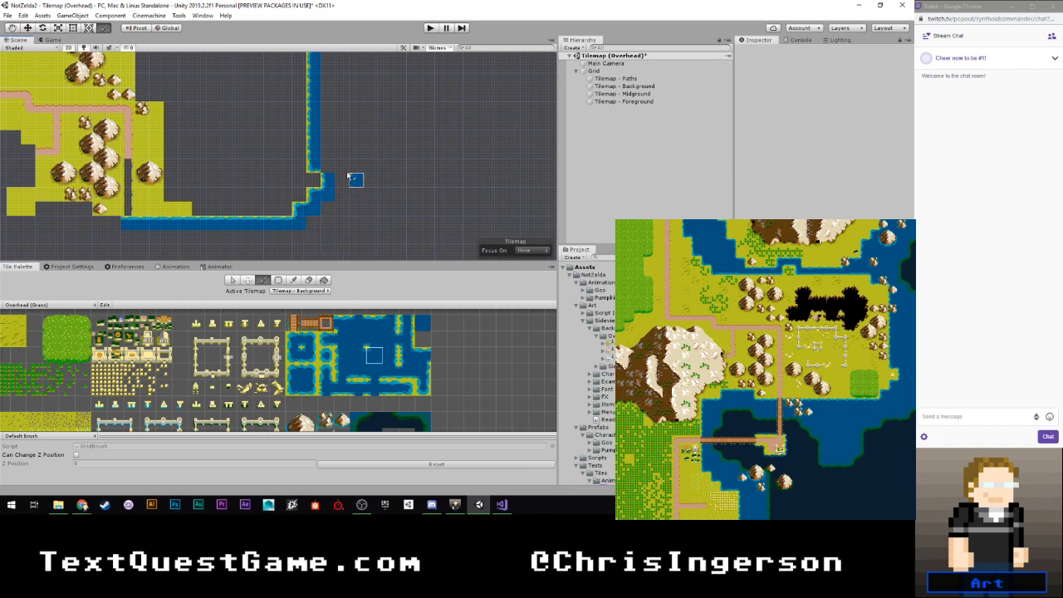
pyautogui.click(374, 339)
pyautogui.moveTo(344, 119); pyautogui.dragTo(347, 239, button='middle')
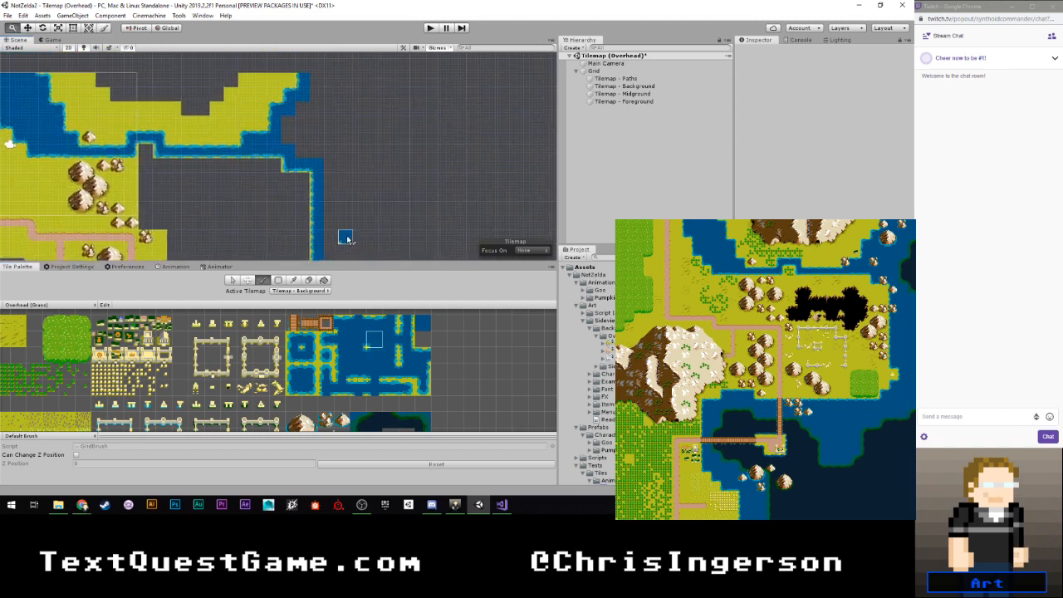
pyautogui.scroll(-5, 345, 195)
pyautogui.moveTo(345, 195); pyautogui.dragTo(342, 127, button='middle')
pyautogui.scroll(-3, 311, 181)
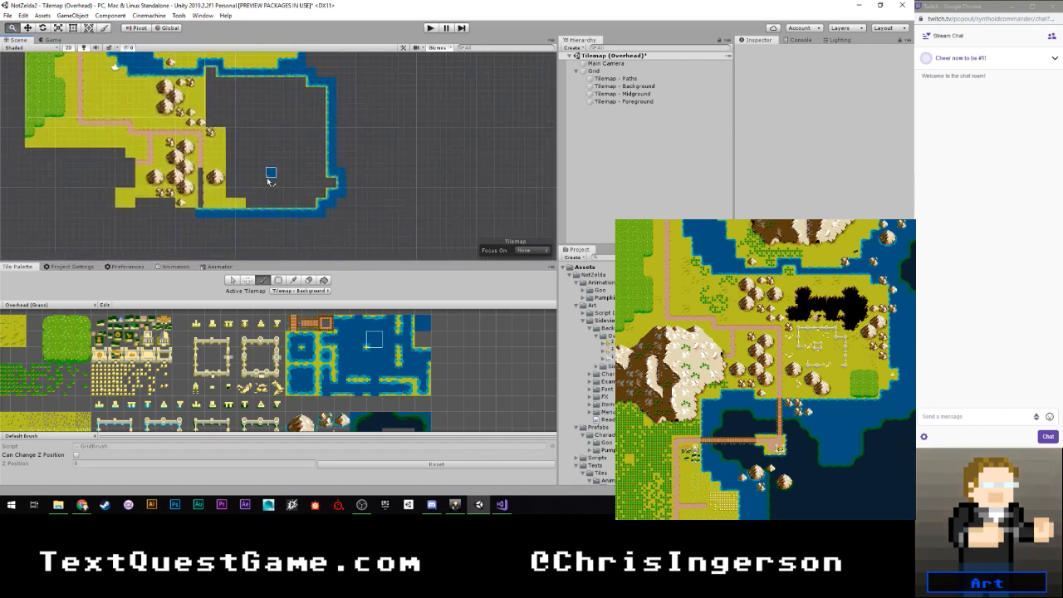
pyautogui.scroll(4, 268, 181)
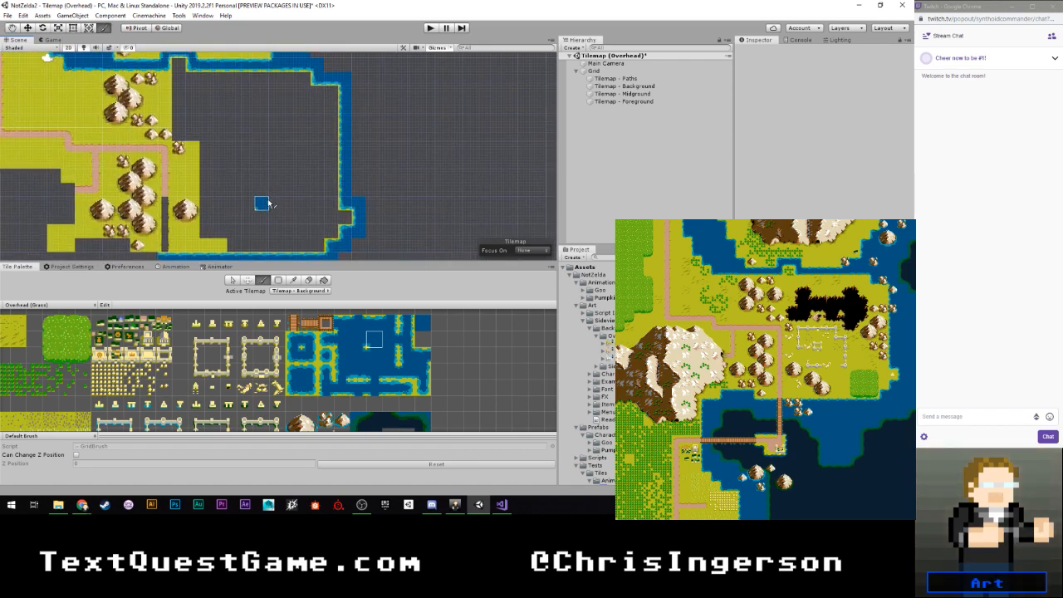
# - Paint plain water beside the bulge in the eastern shoreline, and extend the northern water row a few cells east
pyautogui.scroll(-3, 205, 209)
pyautogui.moveTo(205, 210)
pyautogui.mouseDown(button='middle')
pyautogui.moveTo(240, 164)
pyautogui.moveTo(329, 228)
pyautogui.moveTo(319, 238)
pyautogui.mouseUp(button='middle')
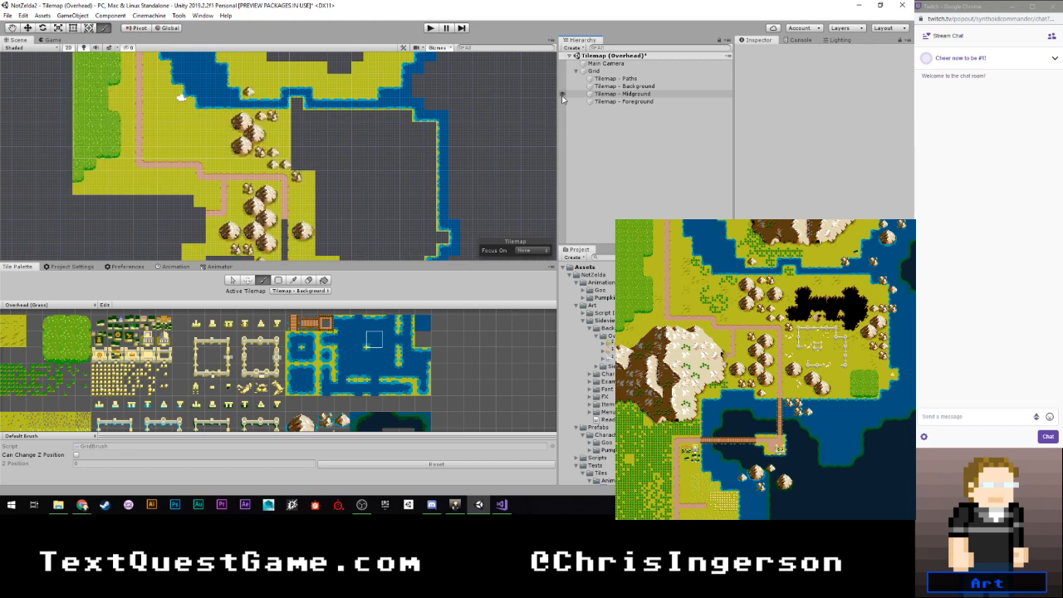
pyautogui.scroll(-2, 370, 215)
pyautogui.moveTo(369, 214); pyautogui.dragTo(297, 168, button='middle')
pyautogui.scroll(4, 316, 153)
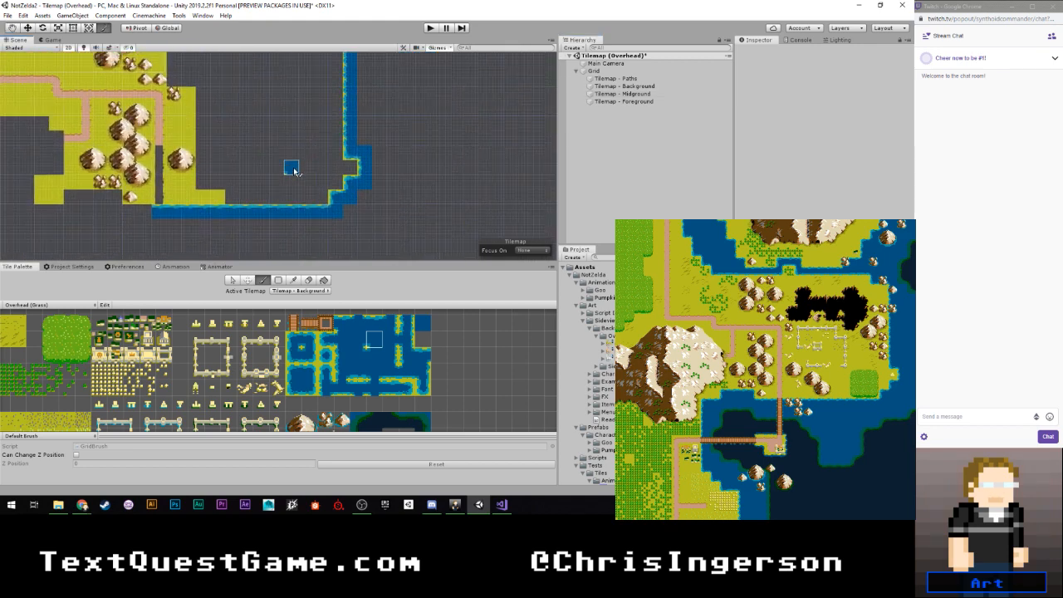
pyautogui.scroll(-3, 292, 169)
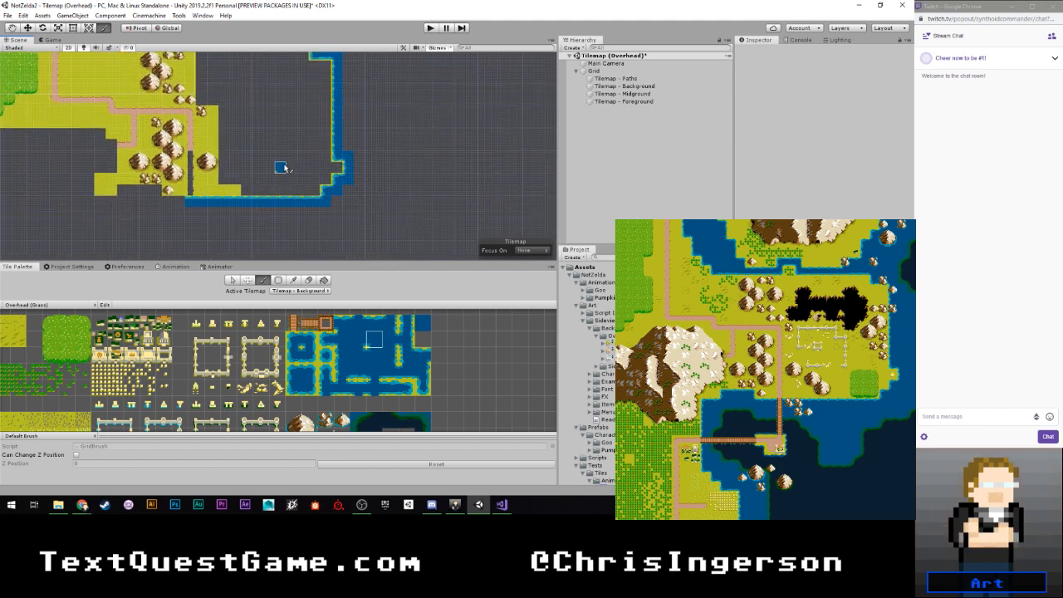
pyautogui.click(423, 322)
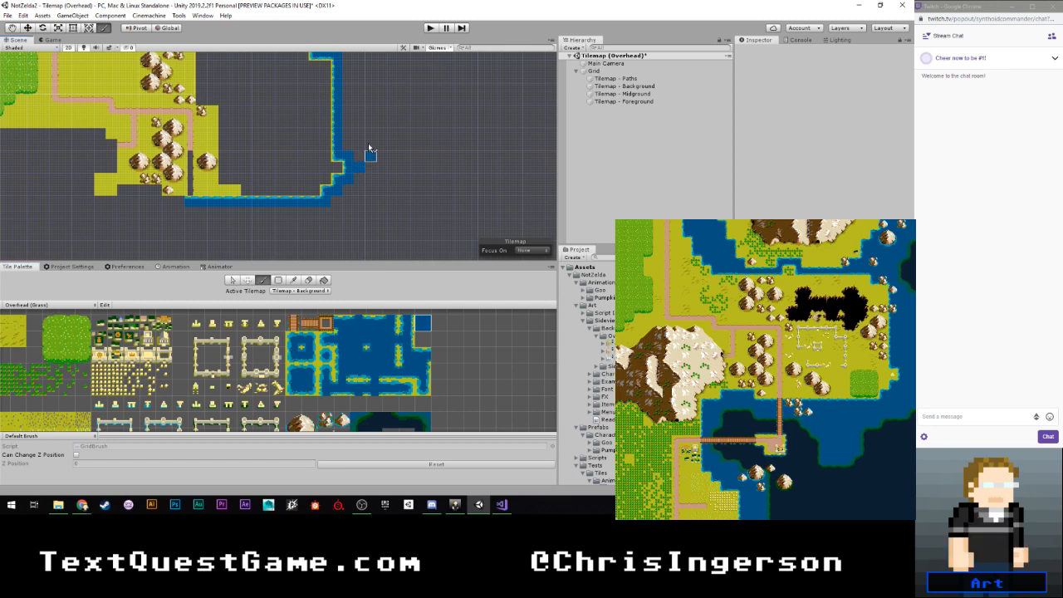
pyautogui.scroll(-1, 364, 166)
pyautogui.scroll(-1, 364, 166)
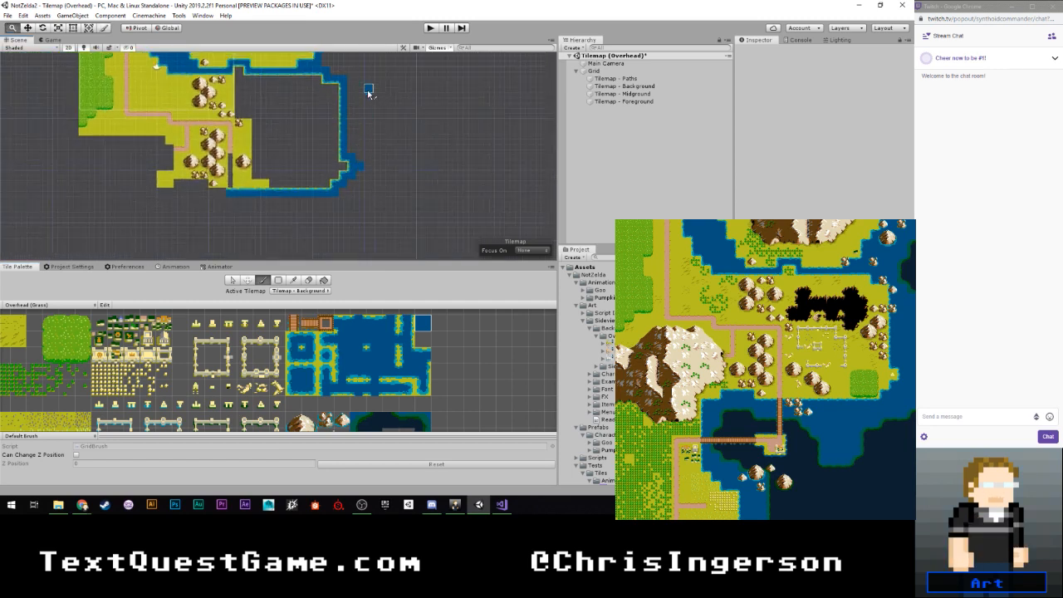
pyautogui.moveTo(368, 90); pyautogui.dragTo(363, 188, button='middle')
pyautogui.scroll(3, 355, 165)
pyautogui.scroll(1, 356, 166)
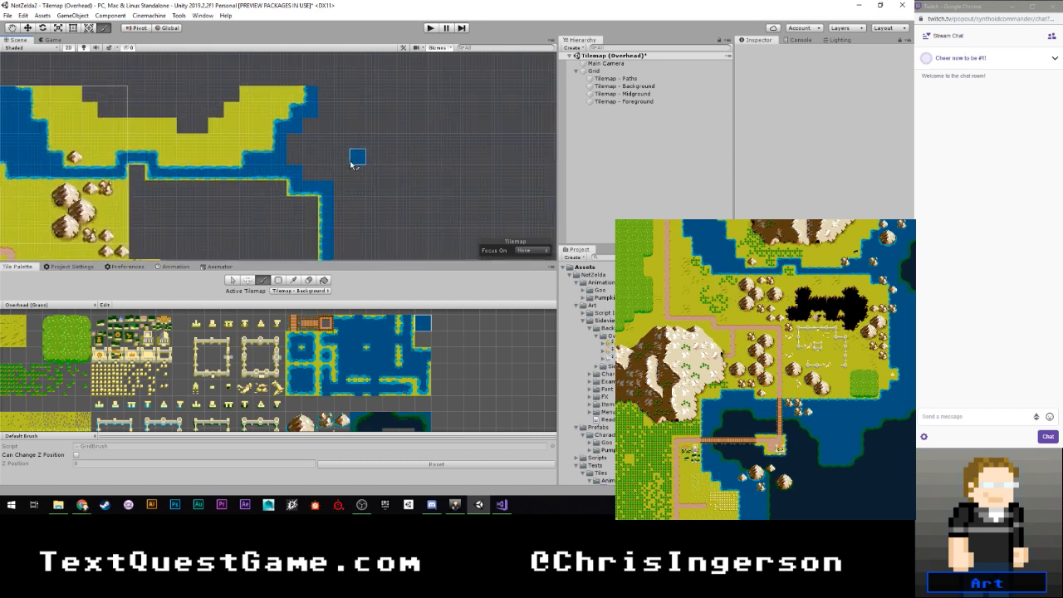
pyautogui.click(322, 96)
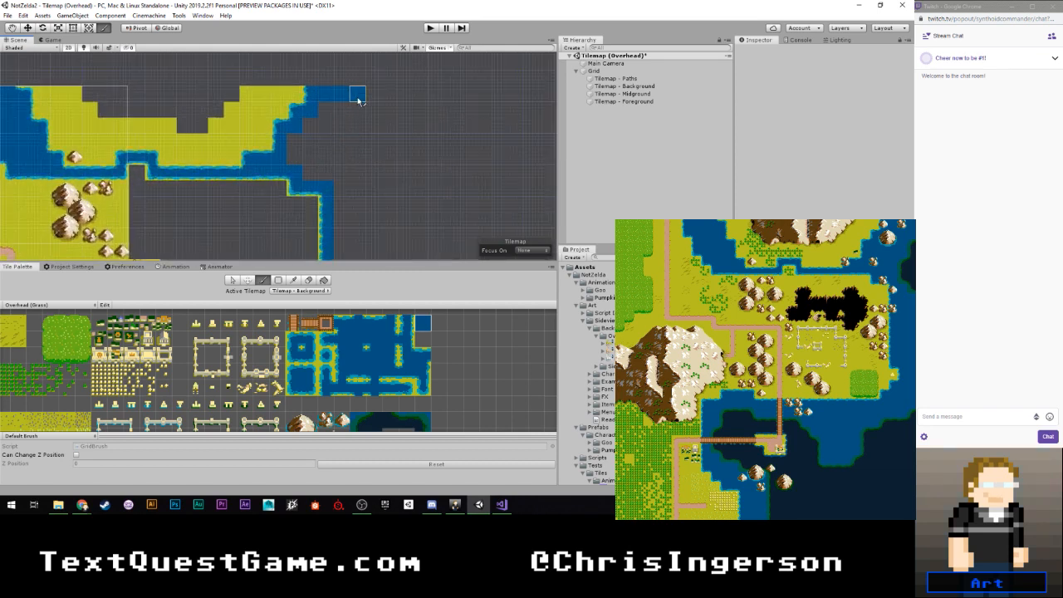
# - Fill the empty strip east of the shoreline with plain water from the northern row down to the southeast corner
pyautogui.scroll(-4, 349, 96)
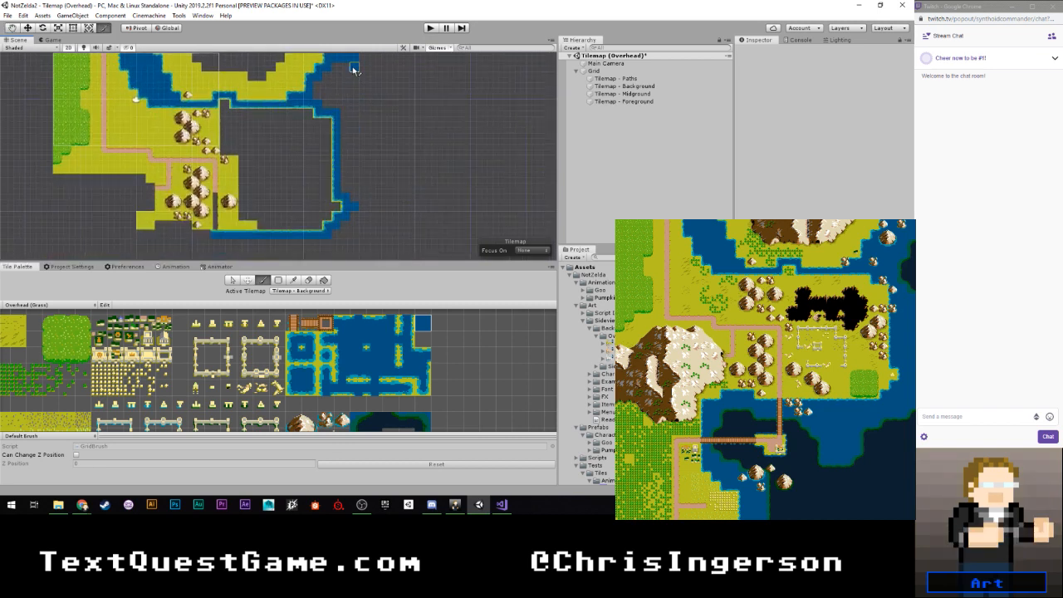
pyautogui.moveTo(353, 69); pyautogui.dragTo(355, 199)
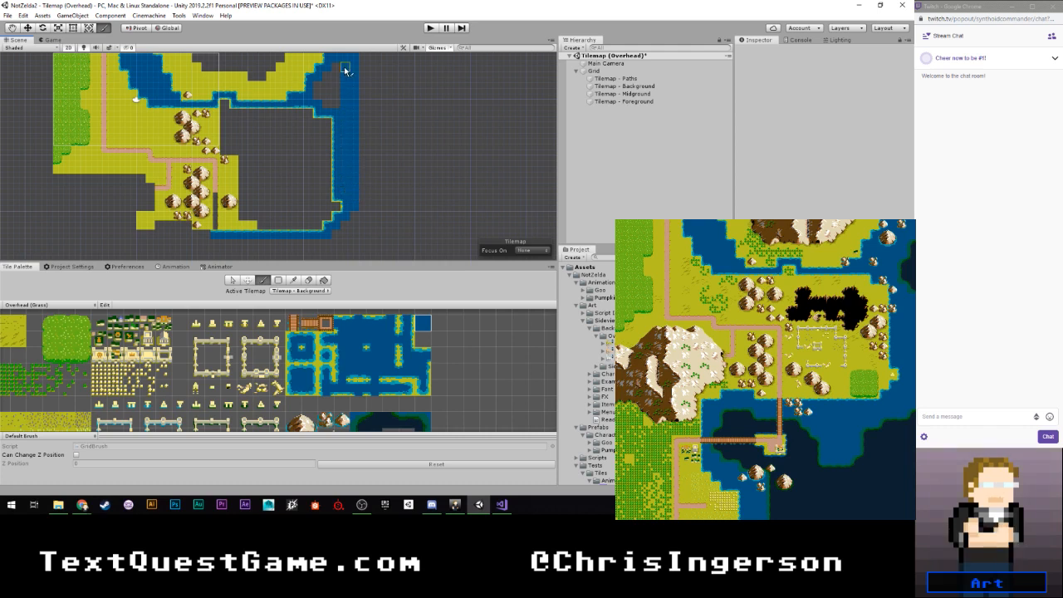
pyautogui.moveTo(346, 71)
pyautogui.mouseDown()
pyautogui.moveTo(336, 106)
pyautogui.moveTo(326, 82)
pyautogui.moveTo(319, 98)
pyautogui.mouseUp()
pyautogui.moveTo(354, 239)
pyautogui.mouseDown(button='middle')
pyautogui.moveTo(346, 178)
pyautogui.moveTo(352, 243)
pyautogui.mouseUp(button='middle')
pyautogui.click(336, 160)
# - Paint a one-cell-wide plain grass column south from the notch in the northern river, and erase its lowest cell
pyautogui.scroll(-6, 346, 172)
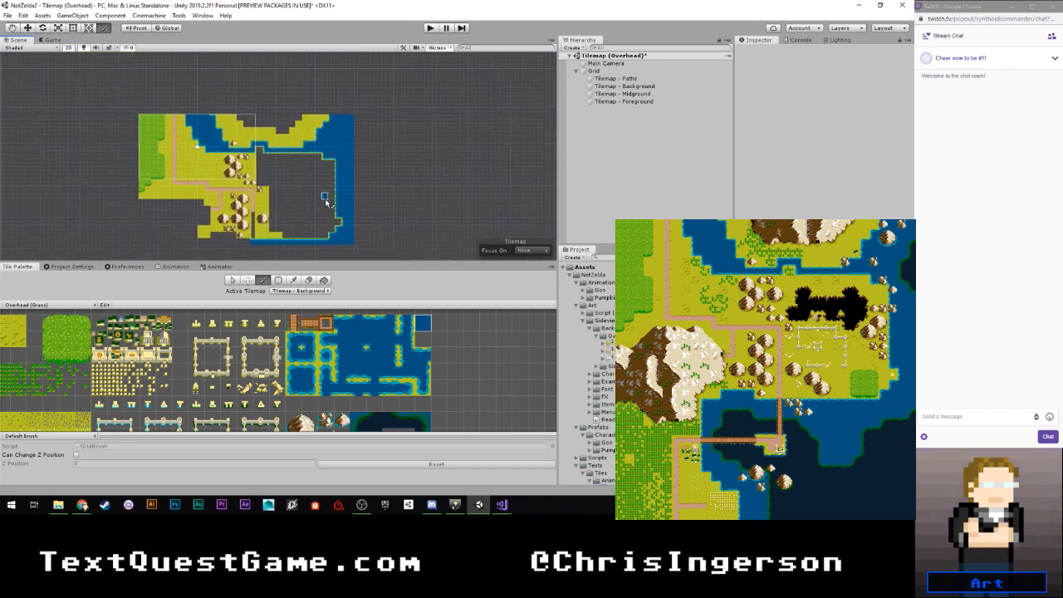
pyautogui.scroll(3, 320, 200)
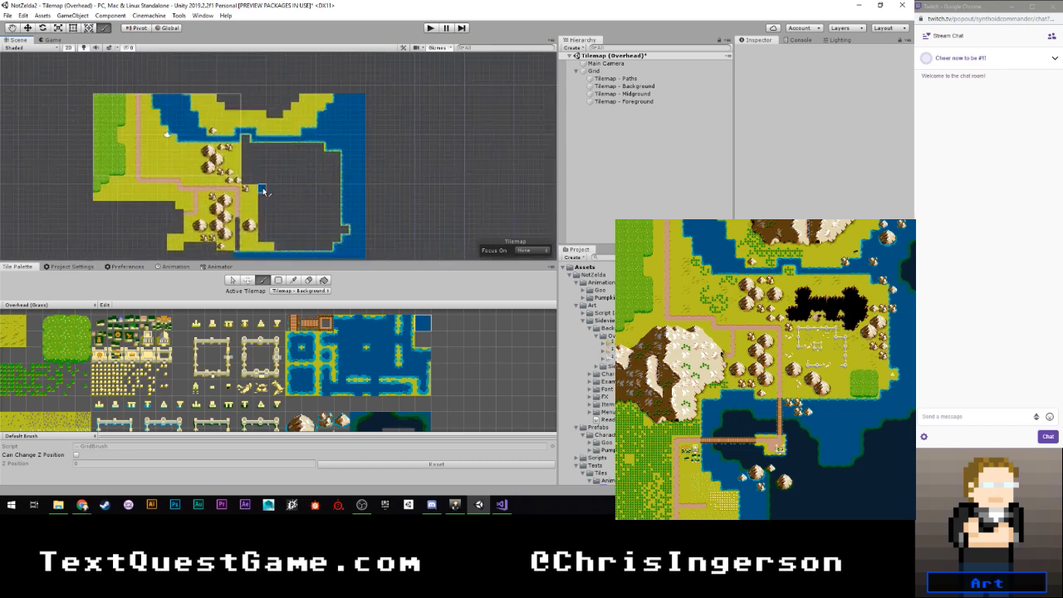
pyautogui.scroll(4, 265, 191)
pyautogui.moveTo(268, 152); pyautogui.dragTo(320, 155, button='middle')
pyautogui.scroll(4, 294, 165)
pyautogui.scroll(-5, 96, 345)
pyautogui.scroll(5, 95, 345)
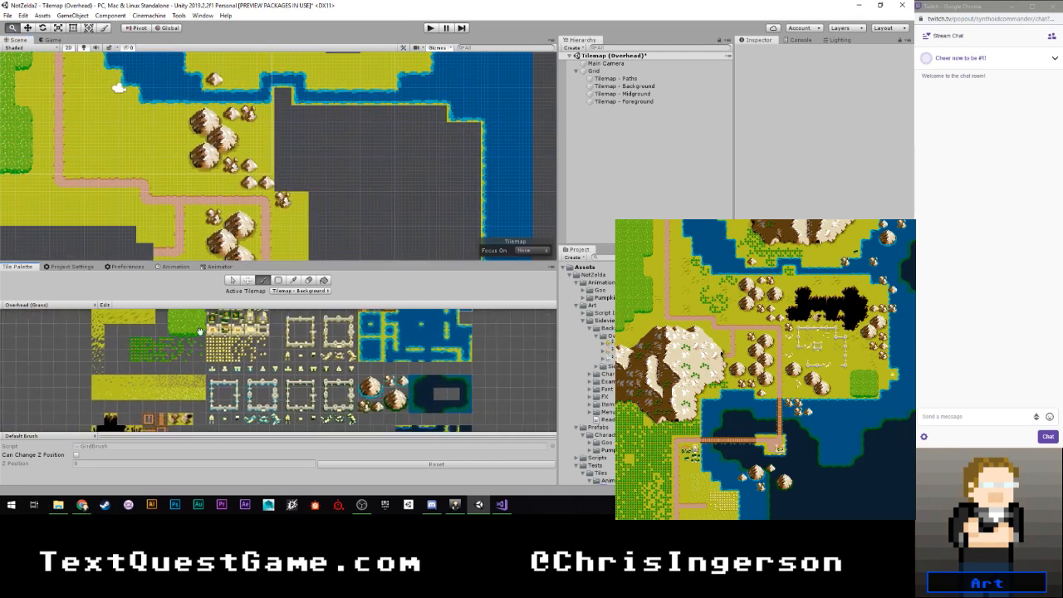
pyautogui.scroll(-4, 160, 356)
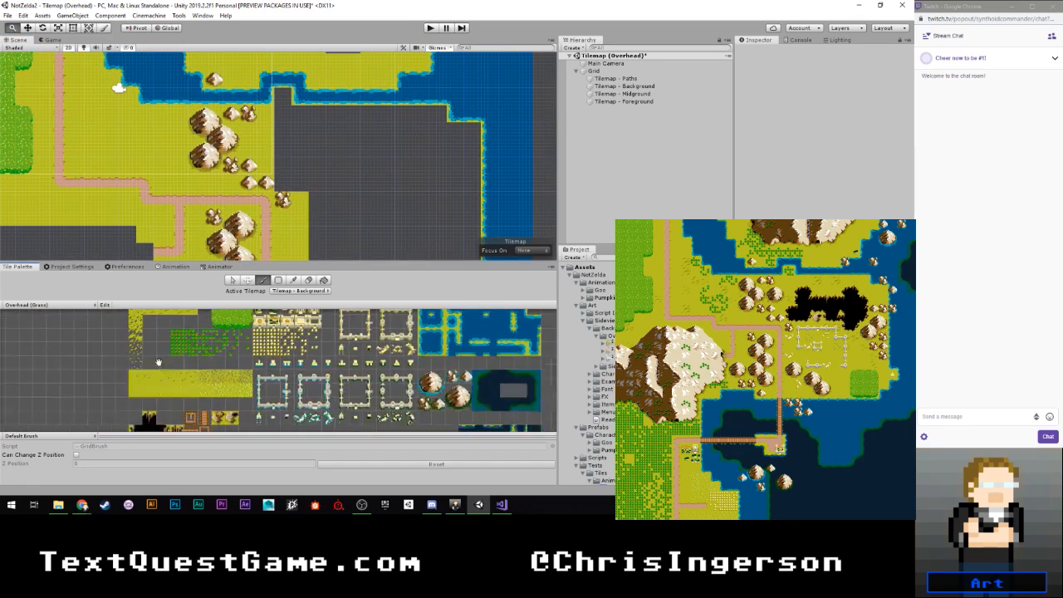
pyautogui.scroll(5, 178, 369)
pyautogui.scroll(2, 183, 372)
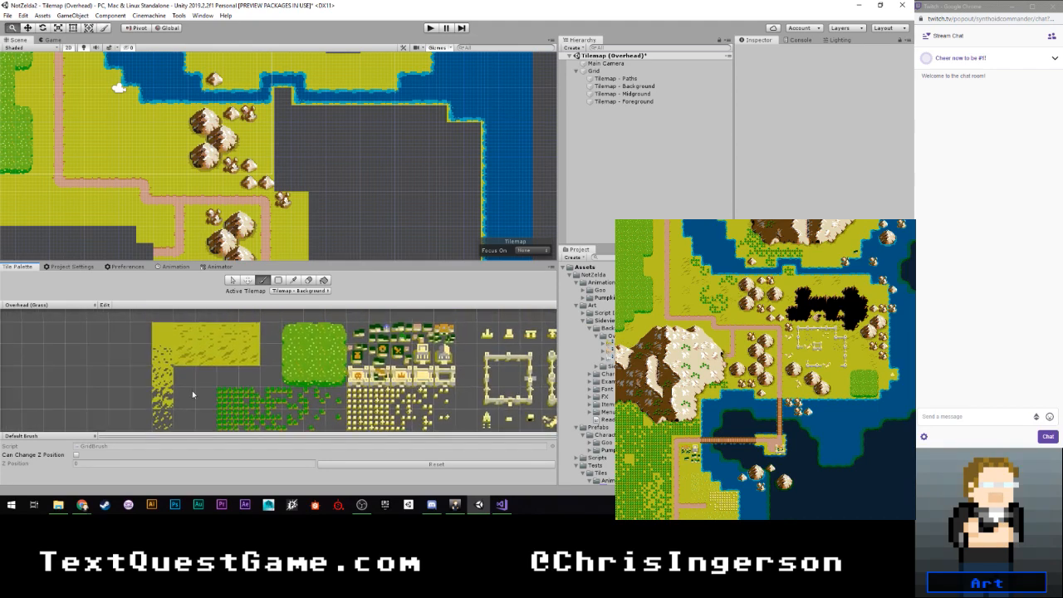
pyautogui.click(160, 332)
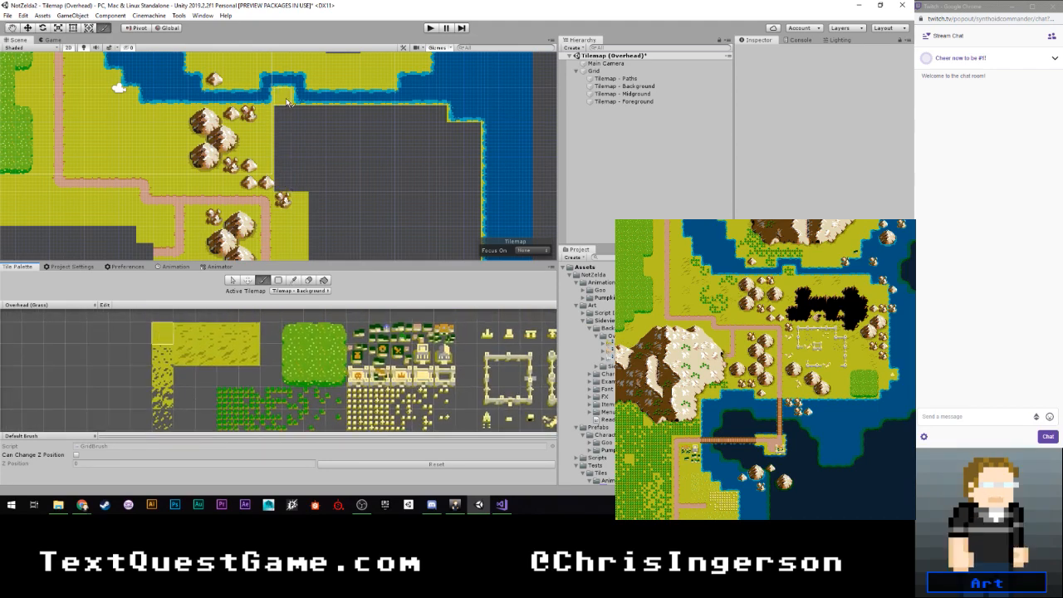
pyautogui.moveTo(286, 103); pyautogui.dragTo(285, 170)
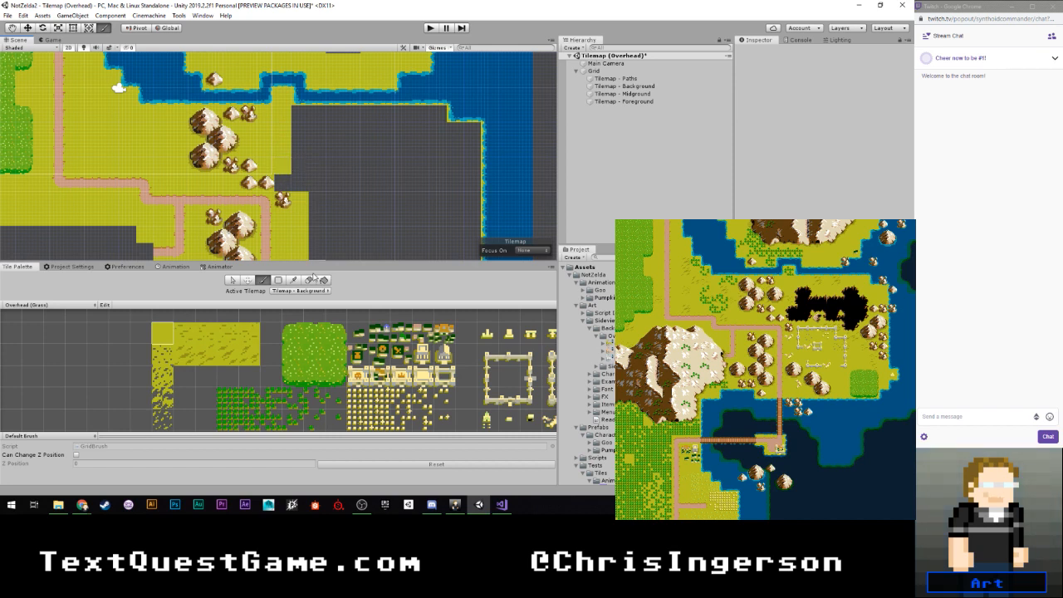
pyautogui.click(309, 280)
# - Start the black pit east of the small rocks by stacking a top-left corner tile on a bottom-left corner tile
pyautogui.scroll(-3, 343, 356)
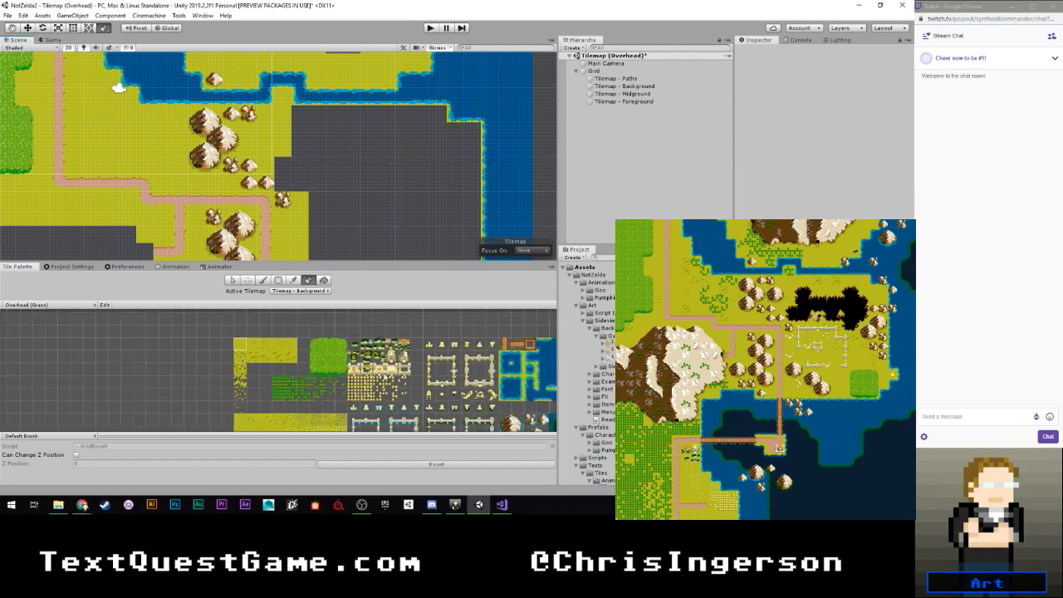
pyautogui.scroll(-3, 338, 337)
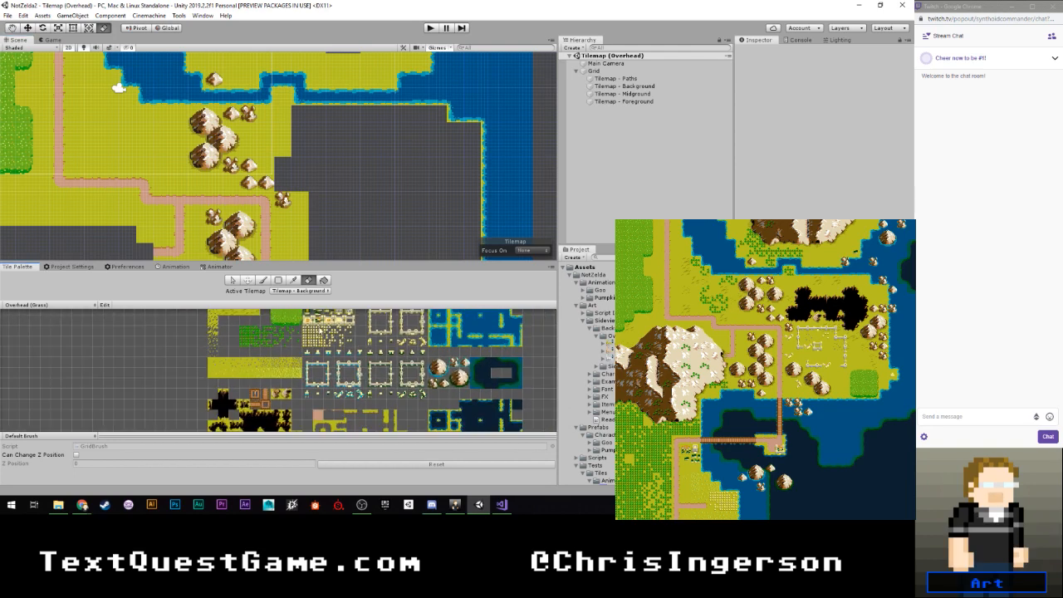
pyautogui.moveTo(301, 359); pyautogui.dragTo(296, 335, button='middle')
pyautogui.scroll(5, 203, 359)
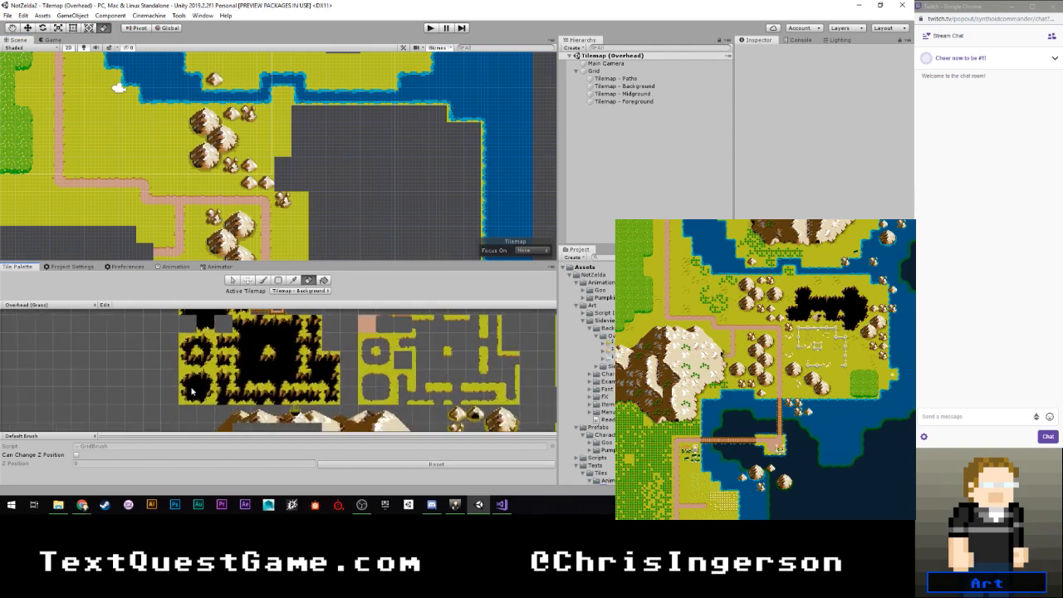
pyautogui.click(190, 393)
pyautogui.click(283, 182)
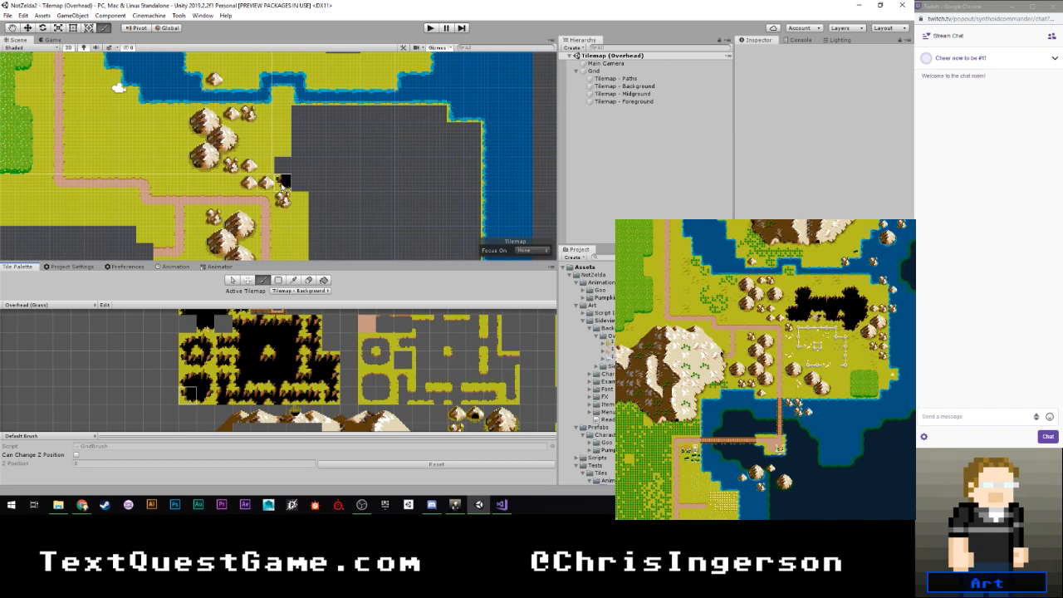
pyautogui.click(283, 184)
pyautogui.click(283, 170)
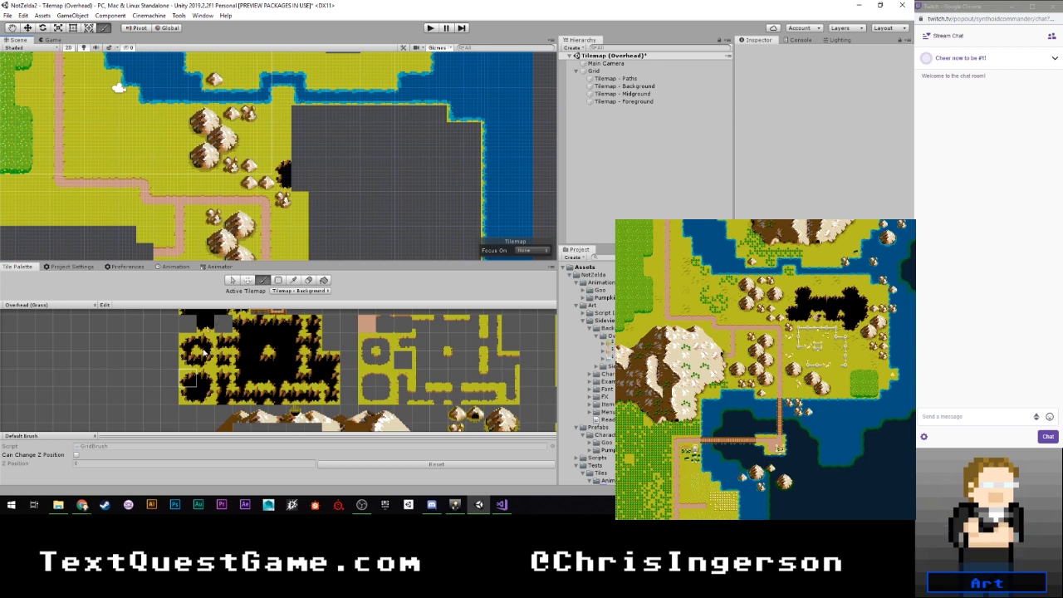
# - Extend the pit's upper row two cells east, covering it with plain black tiles
pyautogui.click(278, 325)
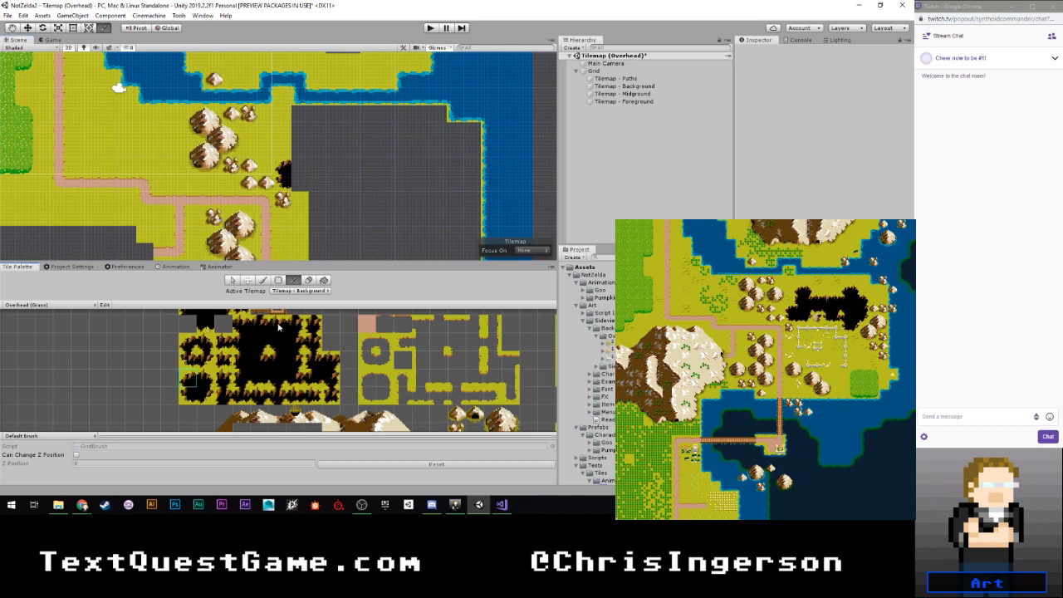
pyautogui.click(298, 171)
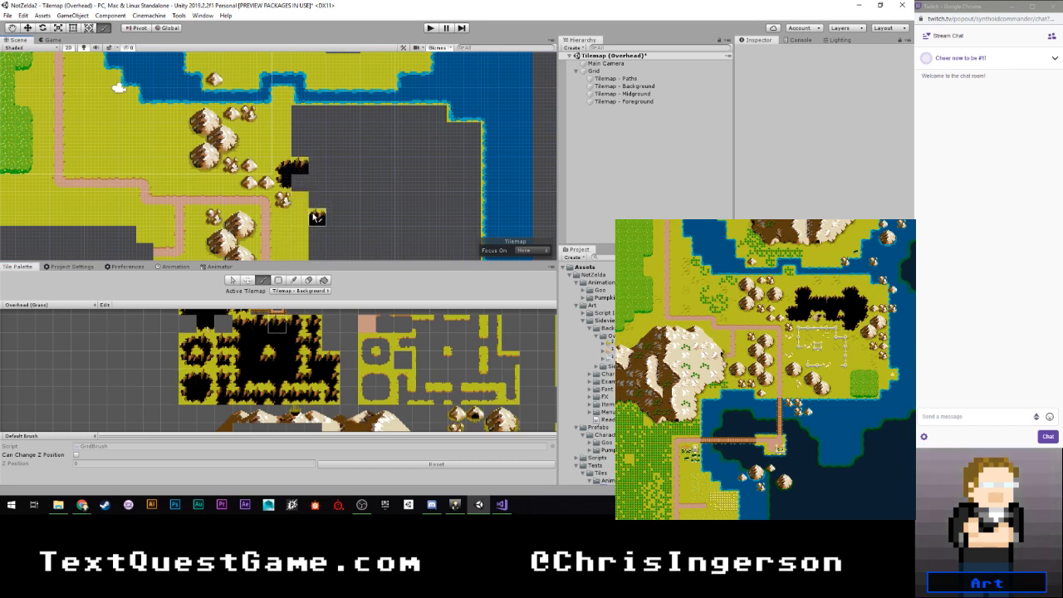
pyautogui.click(277, 359)
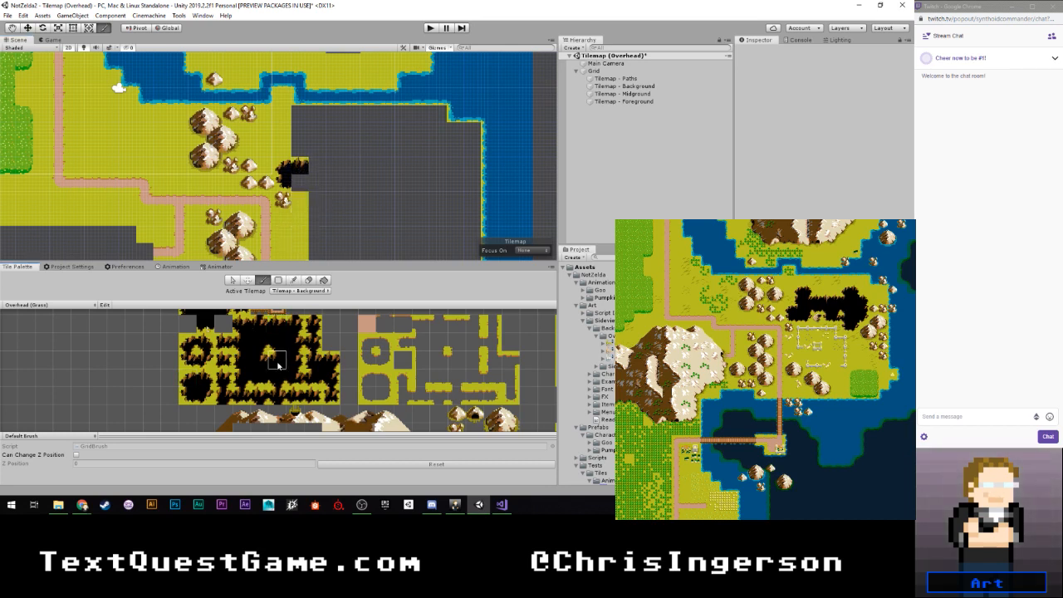
pyautogui.click(318, 168)
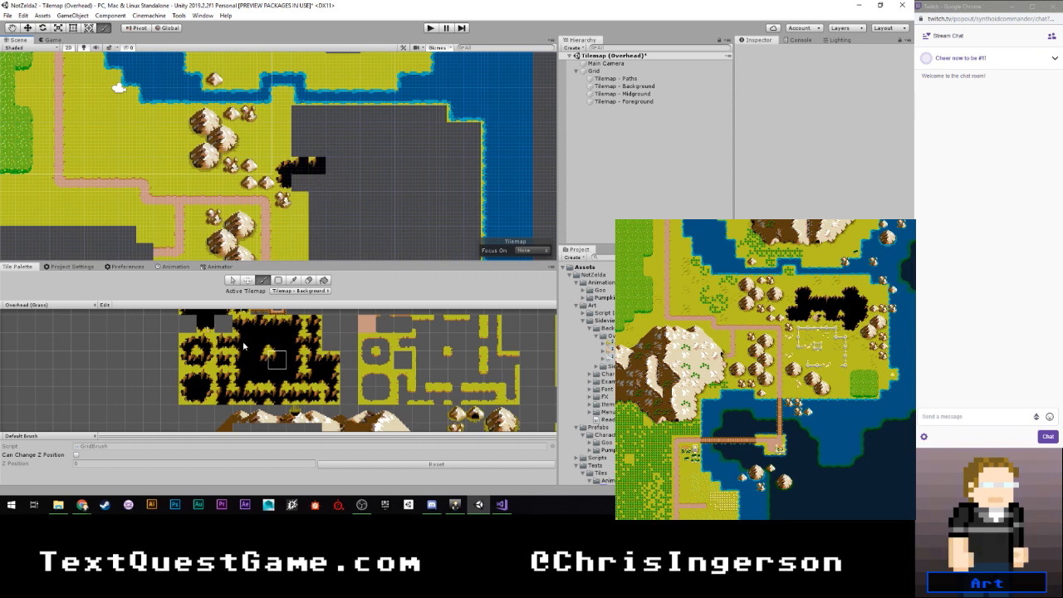
pyautogui.scroll(-1, 221, 326)
pyautogui.moveTo(221, 326); pyautogui.dragTo(225, 367, button='middle')
pyautogui.click(212, 350)
pyautogui.click(322, 165)
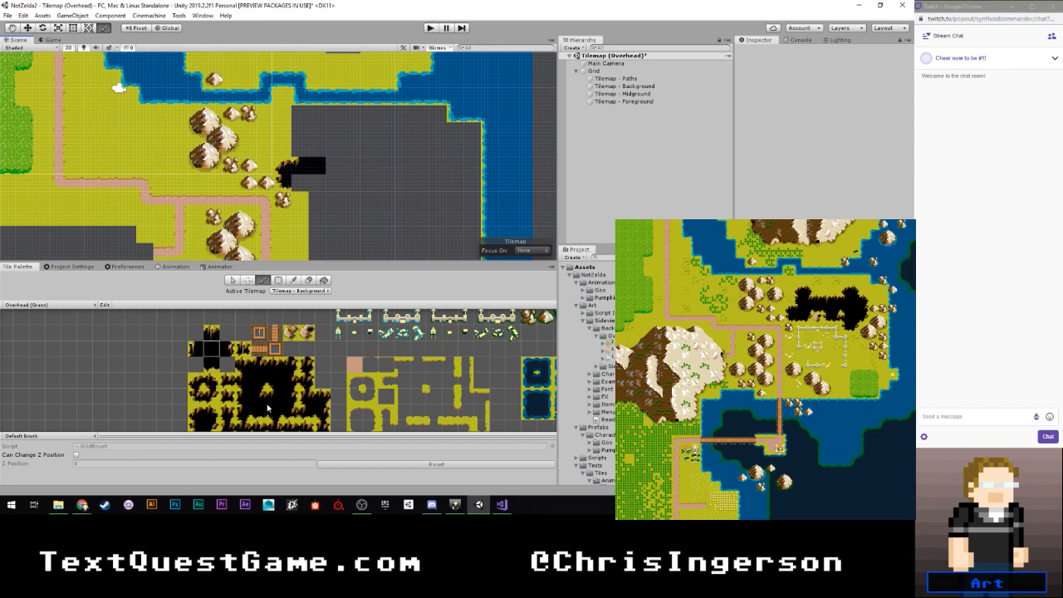
# - Complete the lower row of the pit's western lobe with a bottom-edge tile and a bottom-right corner tile
pyautogui.moveTo(267, 405); pyautogui.dragTo(266, 358, button='middle')
pyautogui.click(259, 368)
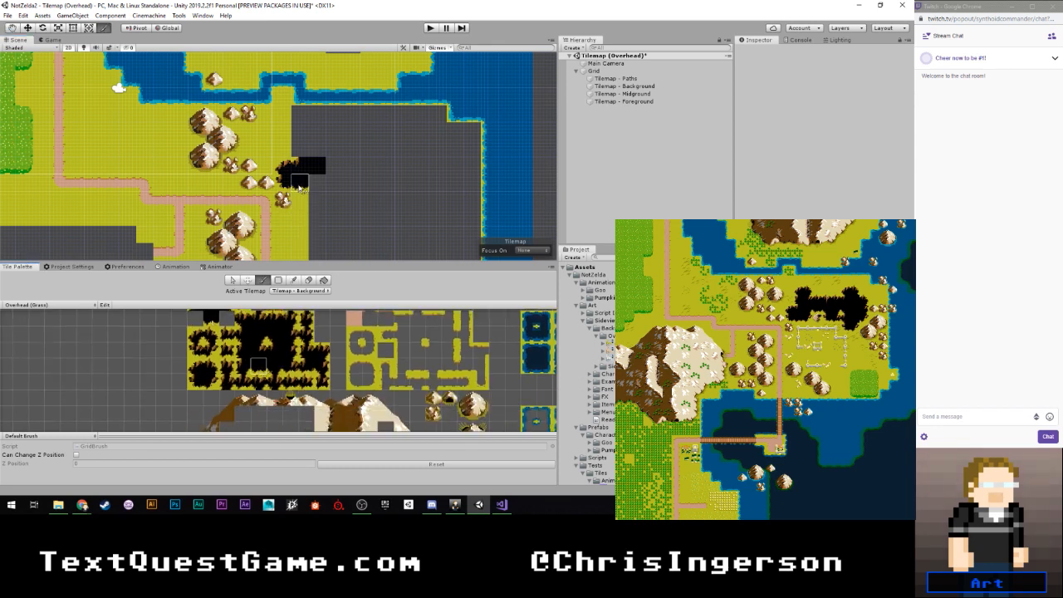
pyautogui.click(211, 381)
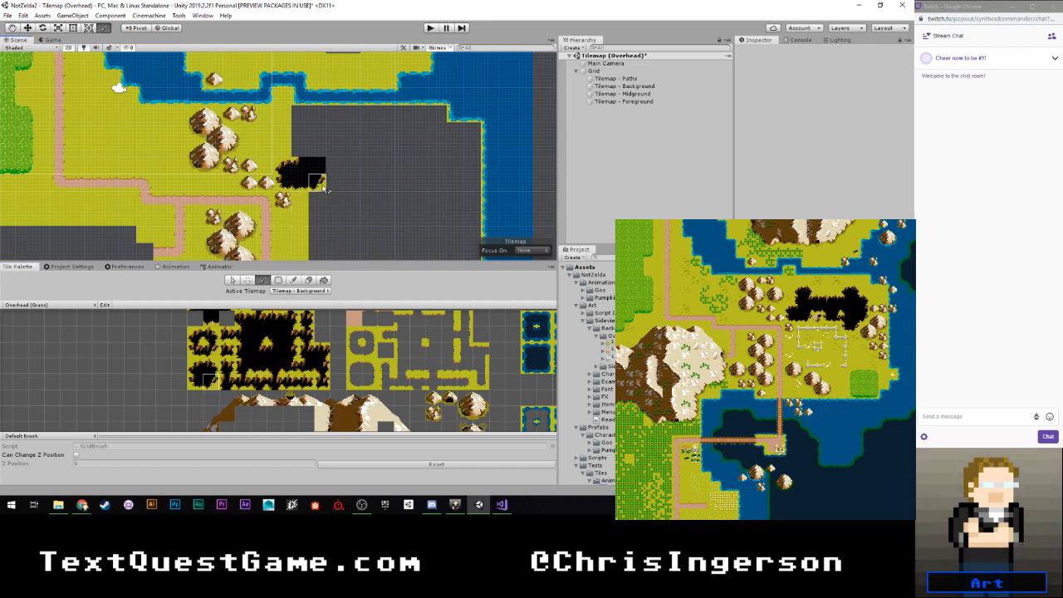
# - Extend the pit's upper row east with a bottom-edge tile flanked by matching inner-corner tiles
pyautogui.click(258, 366)
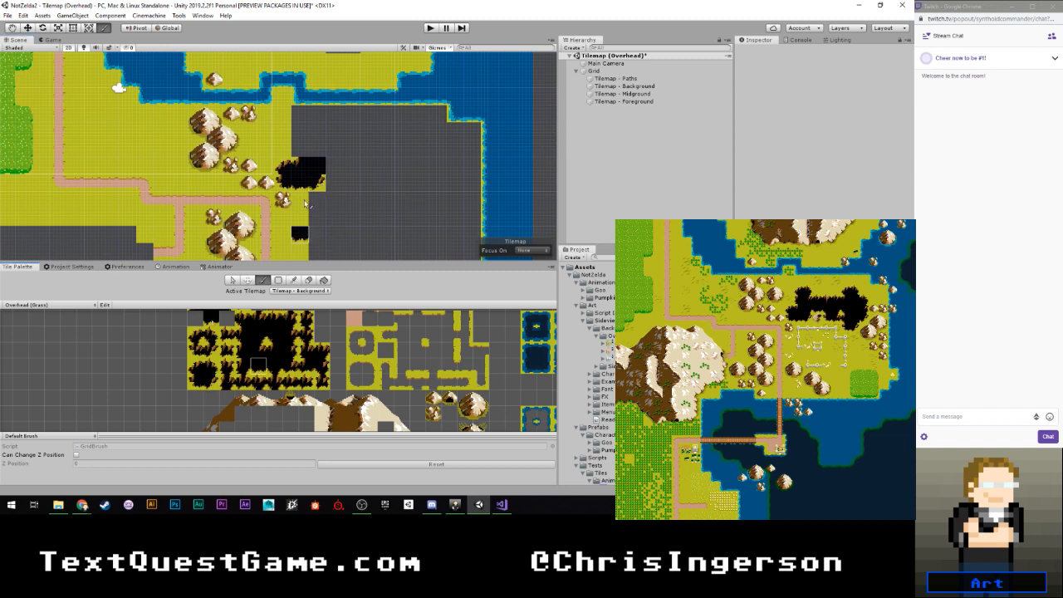
pyautogui.click(333, 165)
pyautogui.click(260, 335)
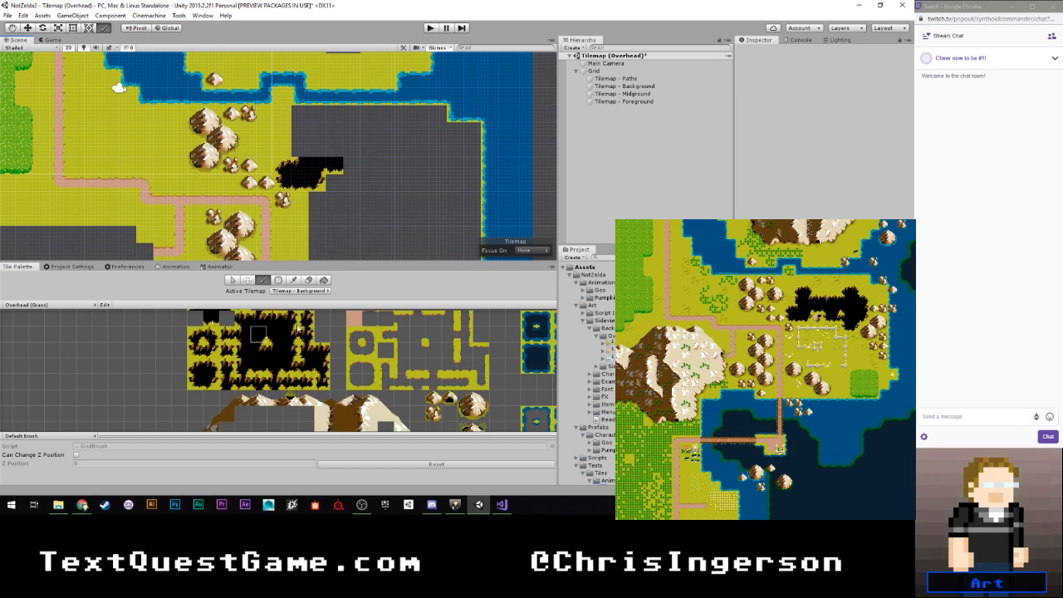
pyautogui.click(352, 166)
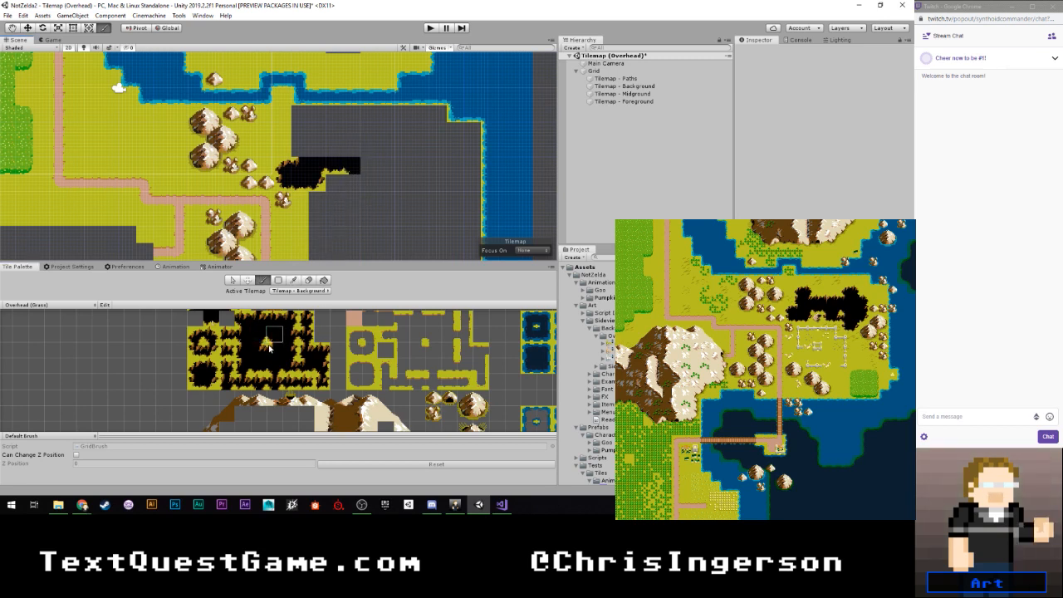
# - Form the lower row of the pit's second lobe with a bottom-left corner tile and a bottom-right corner tile beside it
pyautogui.click(198, 377)
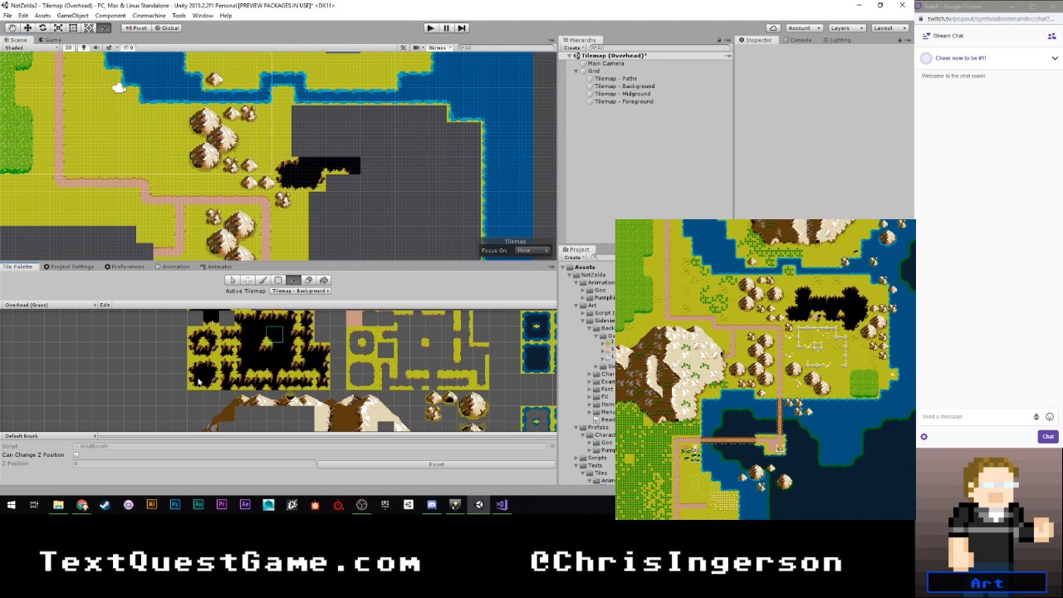
pyautogui.click(352, 183)
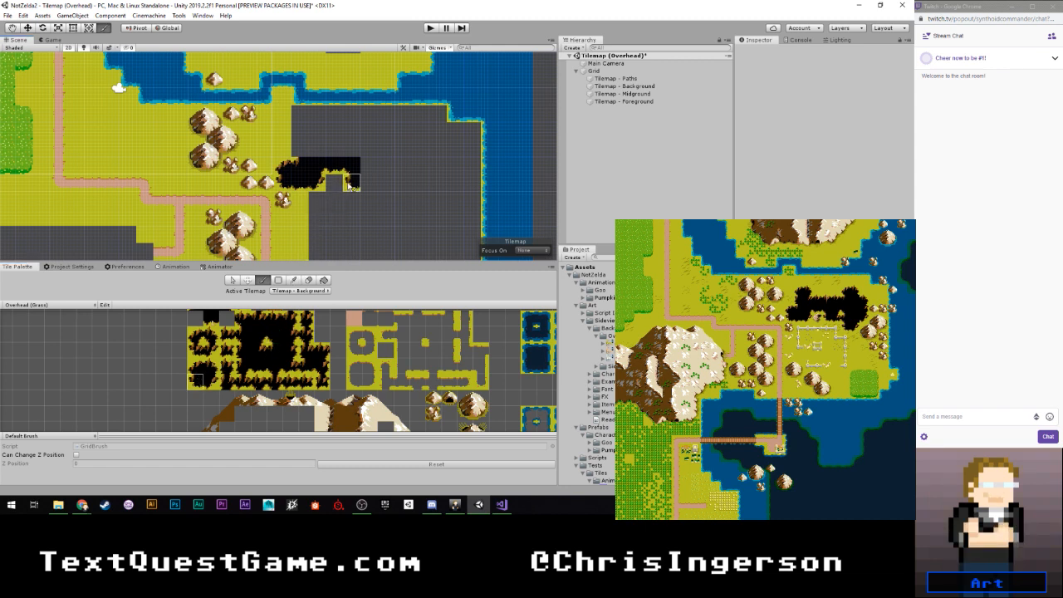
pyautogui.click(287, 366)
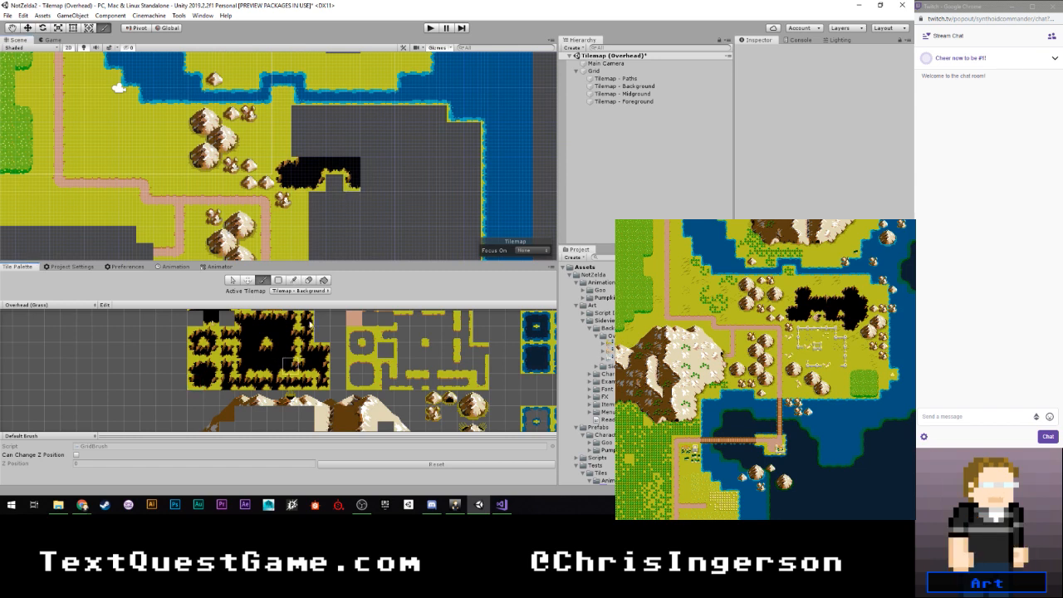
pyautogui.click(369, 182)
# - Extend the pit's upper row two cells east with a pair of facing inner-corner tiles above the second lobe's east side
pyautogui.click(259, 334)
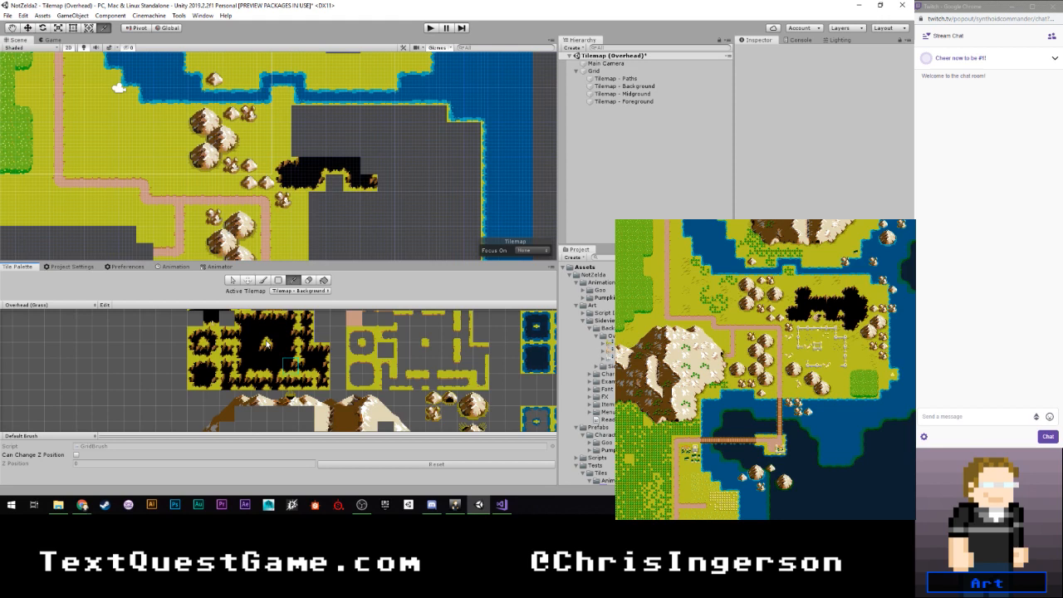
pyautogui.click(368, 165)
pyautogui.click(275, 334)
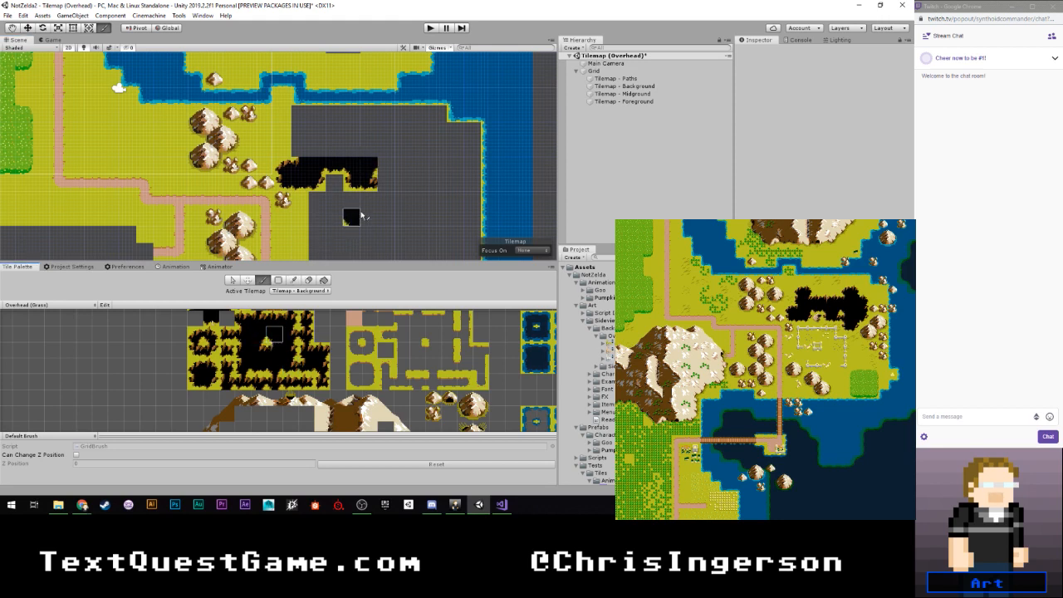
pyautogui.click(380, 170)
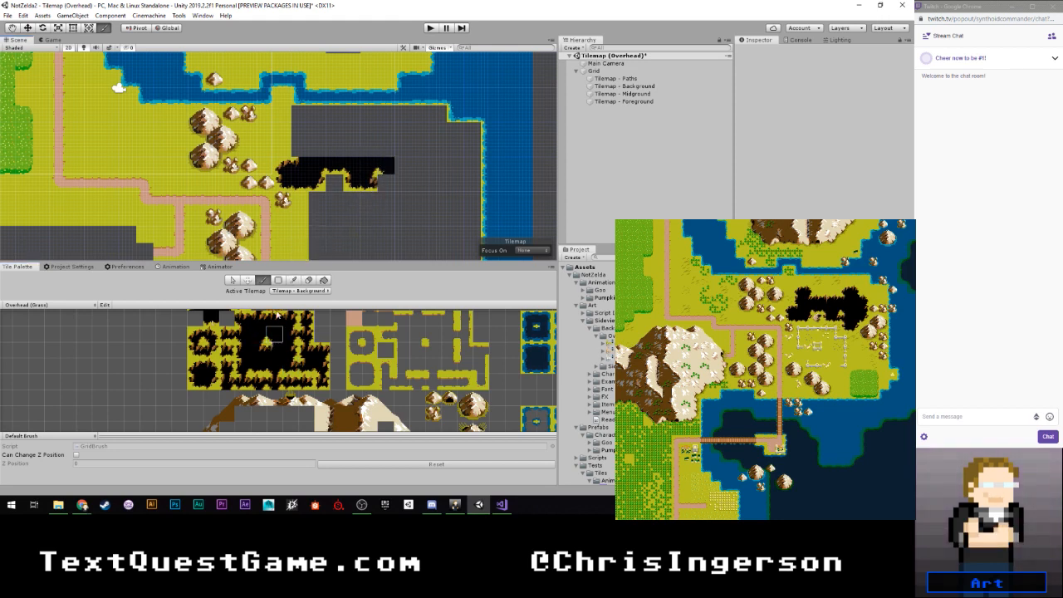
# - Form the eastern lobe's lower outline with a left-edge tile, bottom-left and bottom-right corner tiles, and a further bottom-right corner one cell up and east
pyautogui.click(246, 354)
pyautogui.click(245, 335)
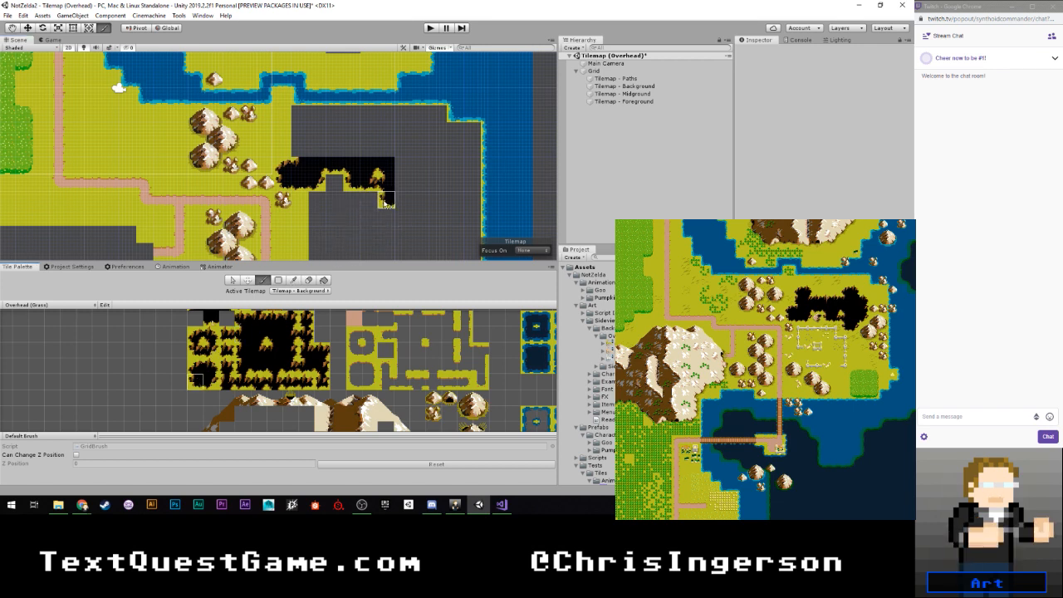
pyautogui.click(386, 204)
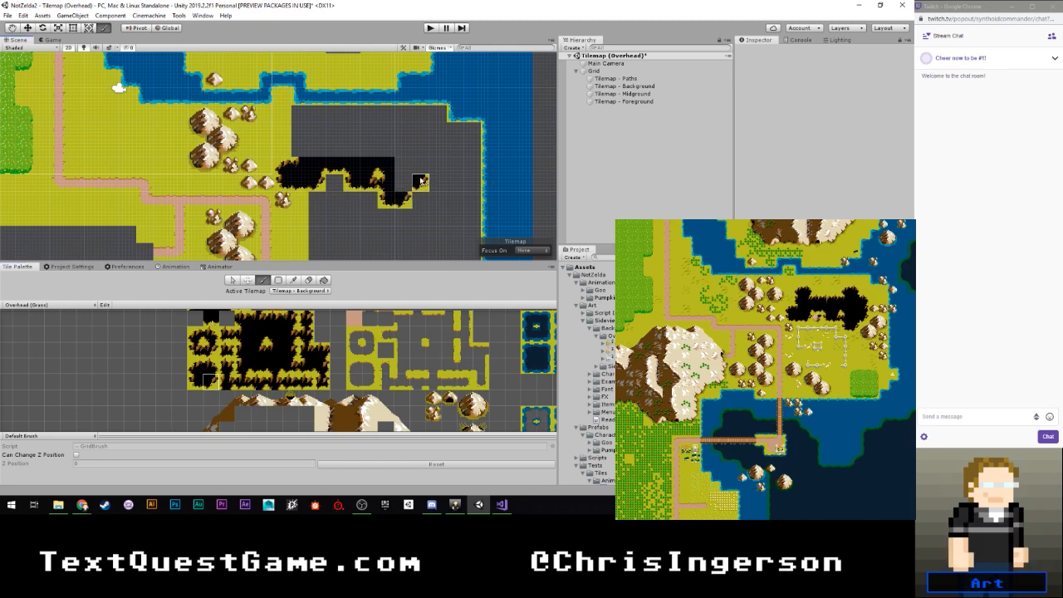
pyautogui.click(421, 180)
# - Build the eastern lobe's outer side upward with a right-edge tile and two stepped top-right corner tiles
pyautogui.click(290, 350)
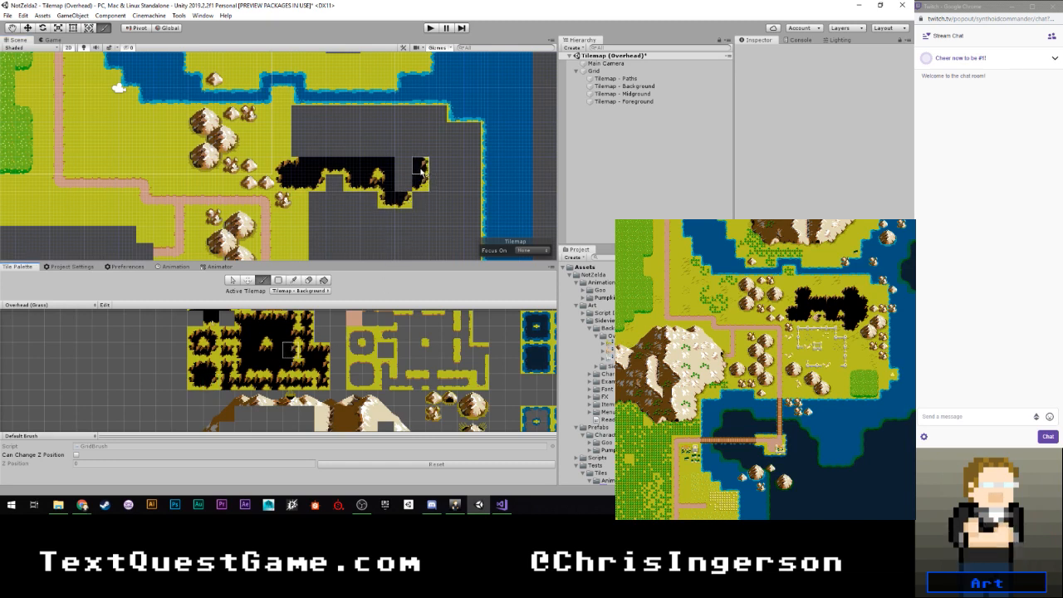
pyautogui.click(209, 367)
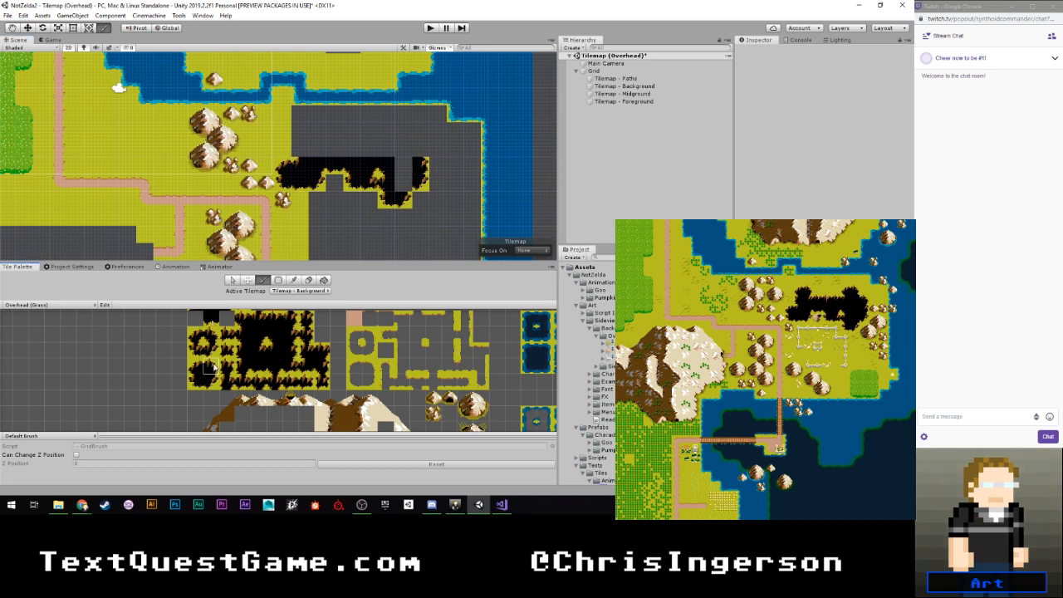
pyautogui.click(421, 148)
pyautogui.click(404, 131)
# - Cap the pit's western lobe with top-left and top-right corner tiles and place a left-edge tile beneath them
pyautogui.click(197, 369)
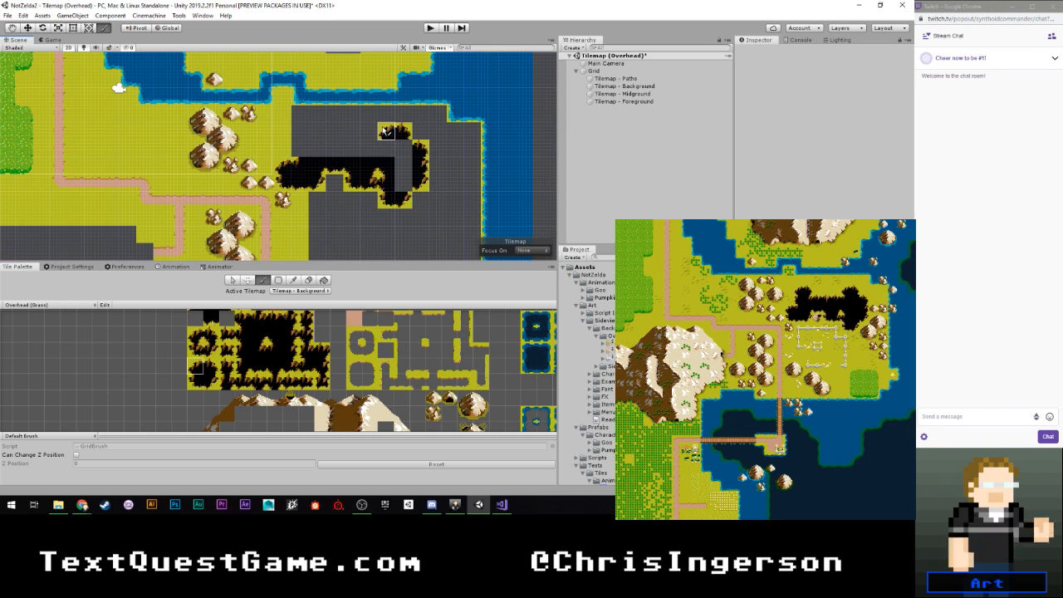
pyautogui.click(300, 131)
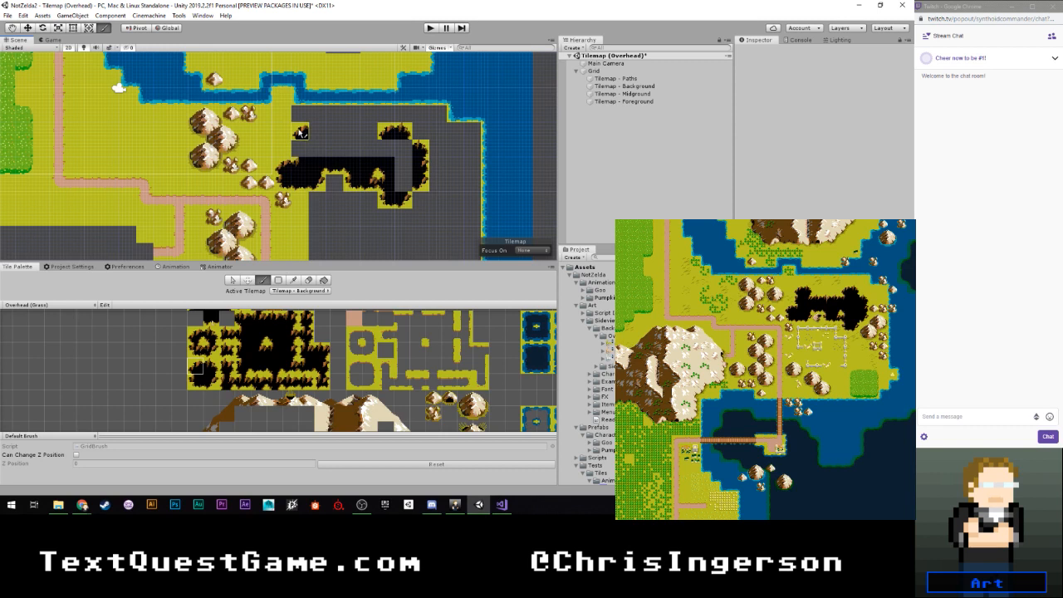
pyautogui.click(211, 366)
pyautogui.click(316, 132)
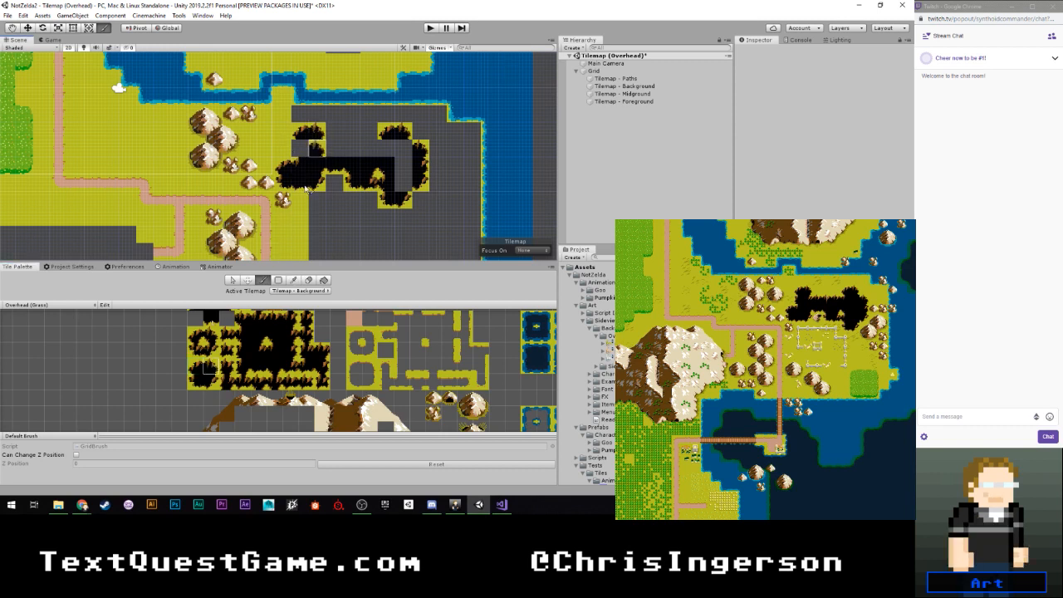
pyautogui.click(243, 350)
pyautogui.click(301, 149)
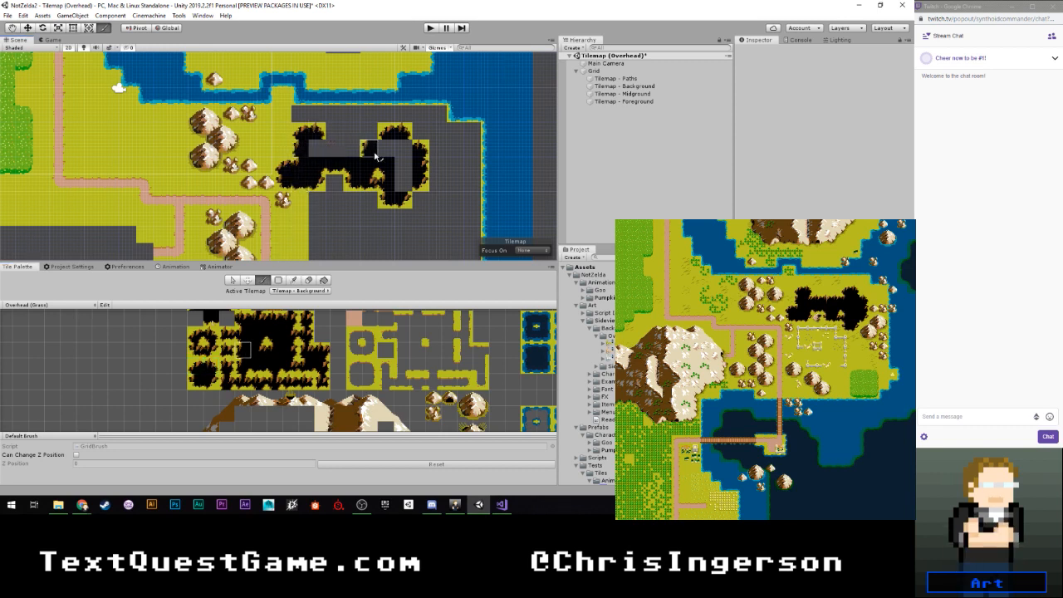
# - Join the pit's edges with matching inner-corner tiles inside the eastern lobe and at the western lobe's junction with the middle section
pyautogui.click(258, 334)
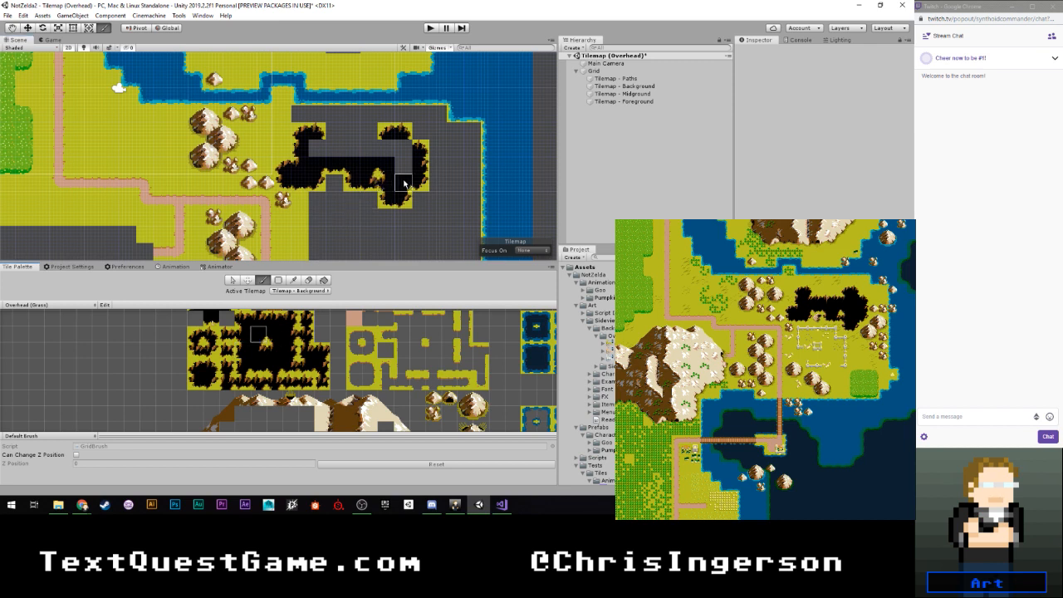
pyautogui.click(258, 349)
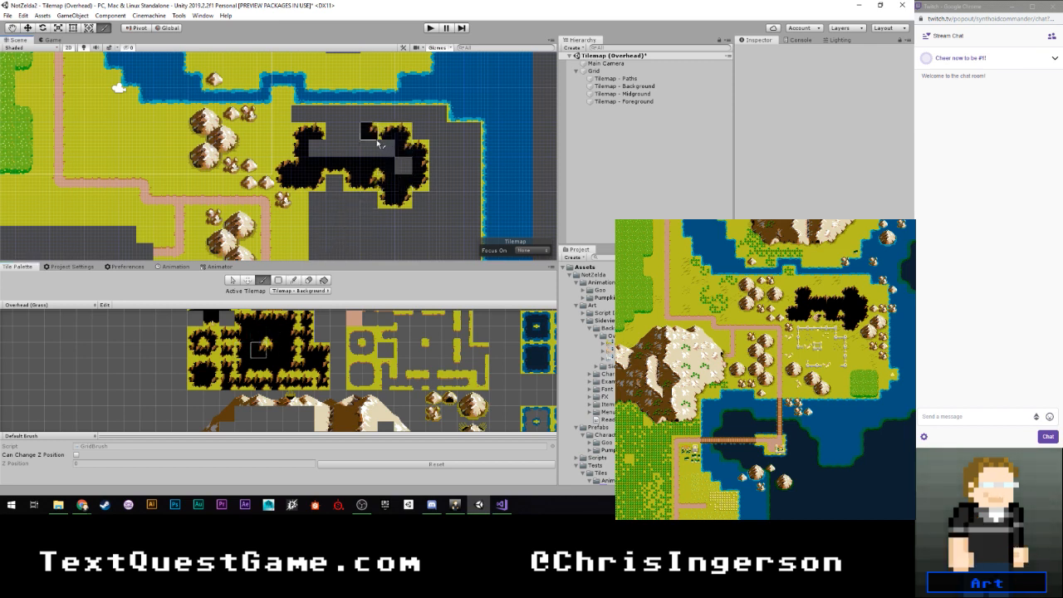
pyautogui.click(317, 150)
pyautogui.click(275, 349)
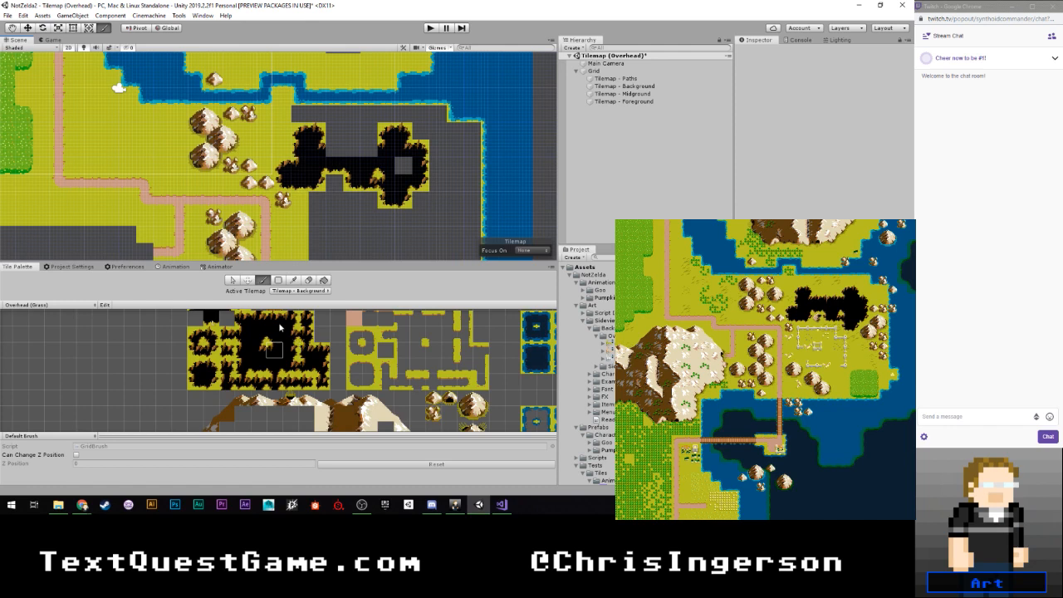
# - Paint top-edge tiles across the three open cells between the pit's western and eastern lobes
pyautogui.click(278, 321)
pyautogui.click(336, 153)
pyautogui.moveTo(334, 155); pyautogui.dragTo(371, 152)
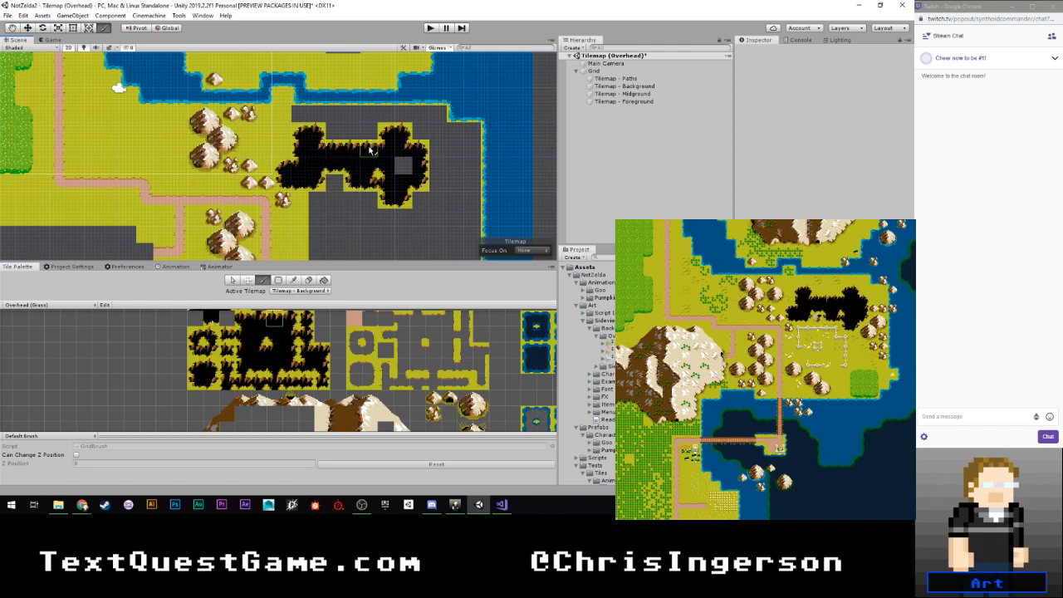
# - Fill the remaining empty cell inside the pit's eastern lobe with the plain black tile
pyautogui.scroll(-1, 236, 328)
pyautogui.moveTo(233, 329); pyautogui.dragTo(235, 347, button='middle')
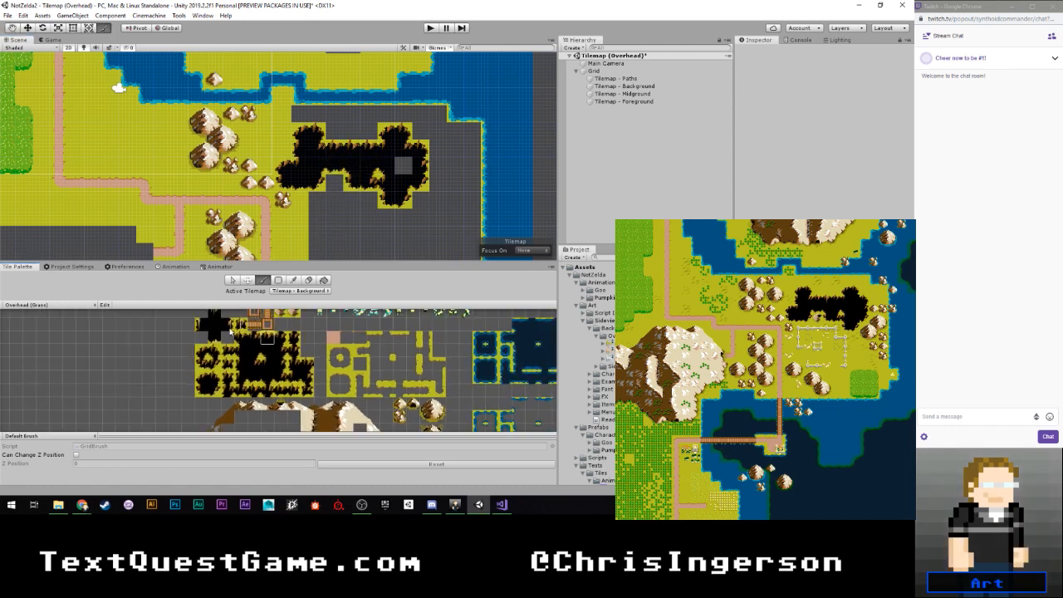
pyautogui.click(217, 325)
pyautogui.click(404, 166)
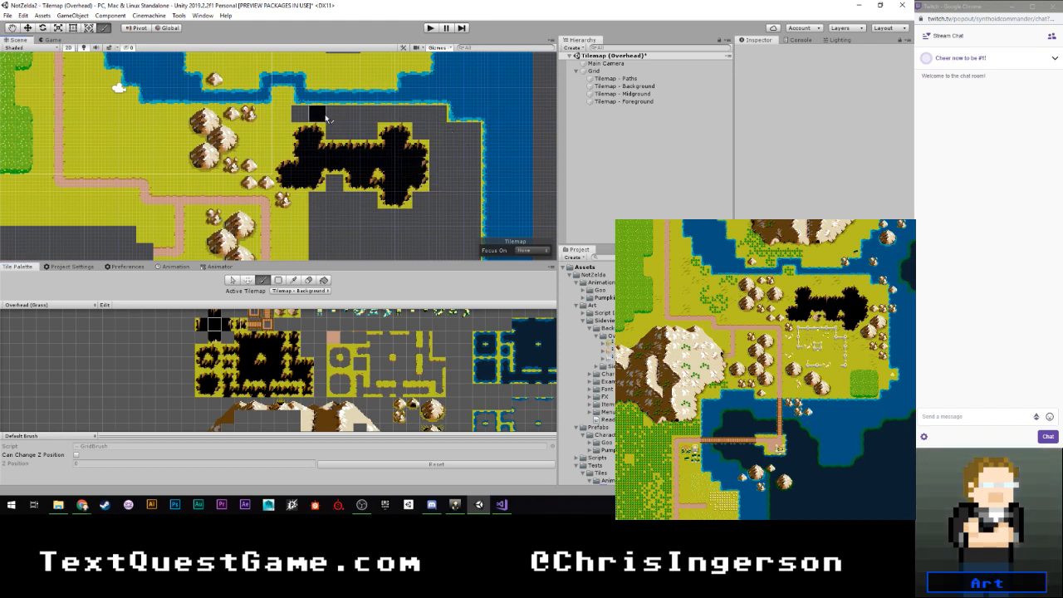
# - Find the plain grass ground tiles in the Overhead (Grass) palette
pyautogui.scroll(-5, 238, 329)
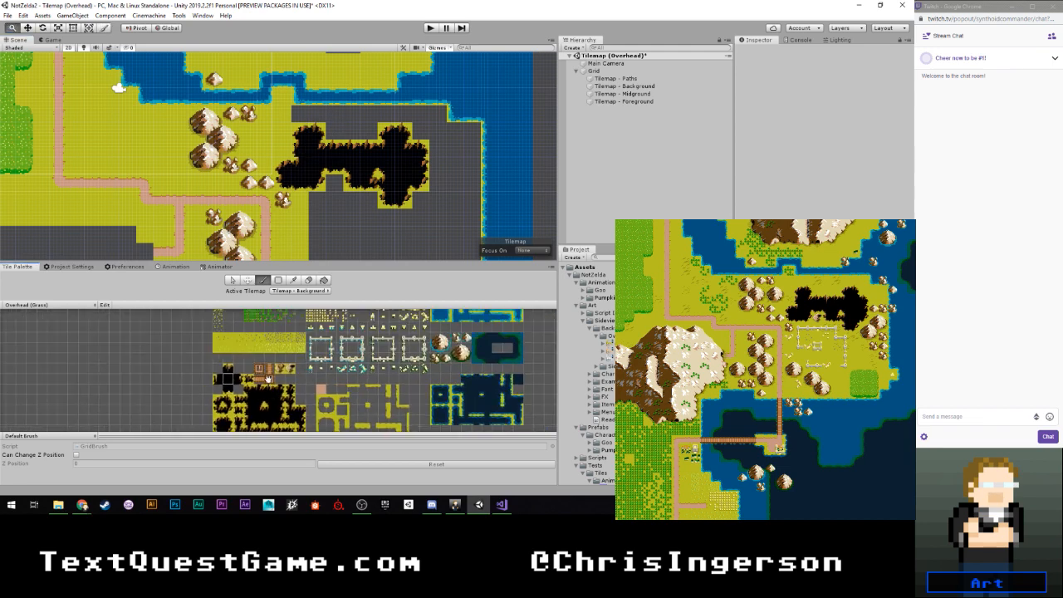
pyautogui.moveTo(239, 330); pyautogui.dragTo(221, 371, button='middle')
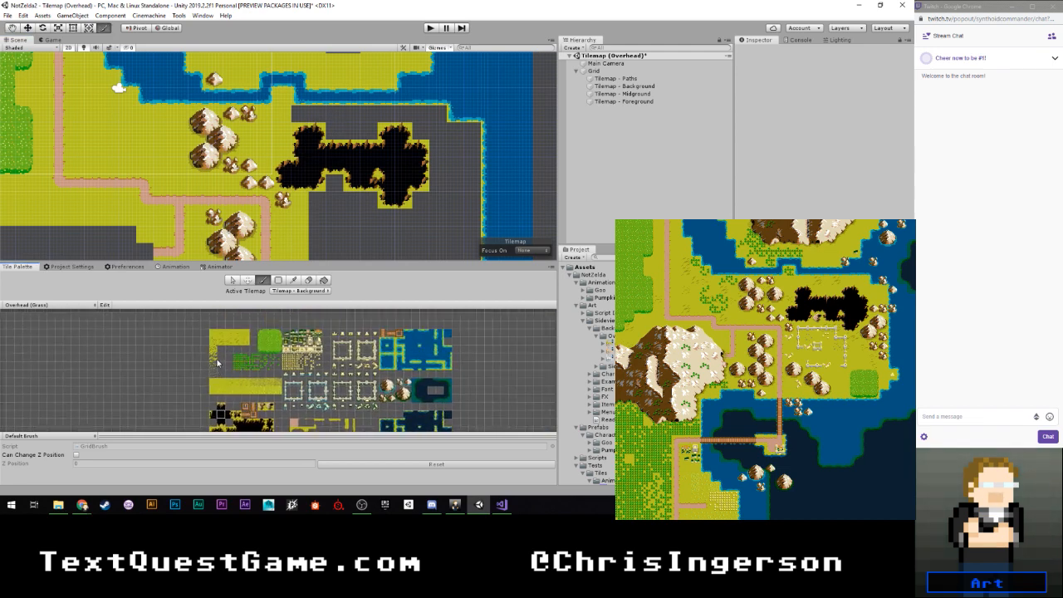
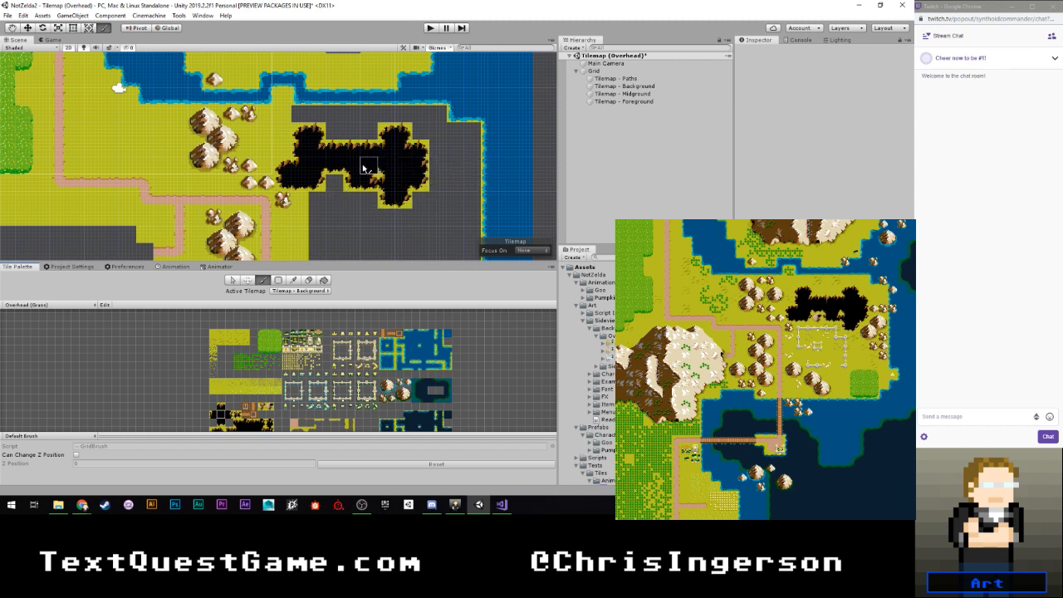
# - Examine the chasm, the unfilled ground around it and the nearby coastline for differences from the reference map
pyautogui.scroll(-6, 363, 168)
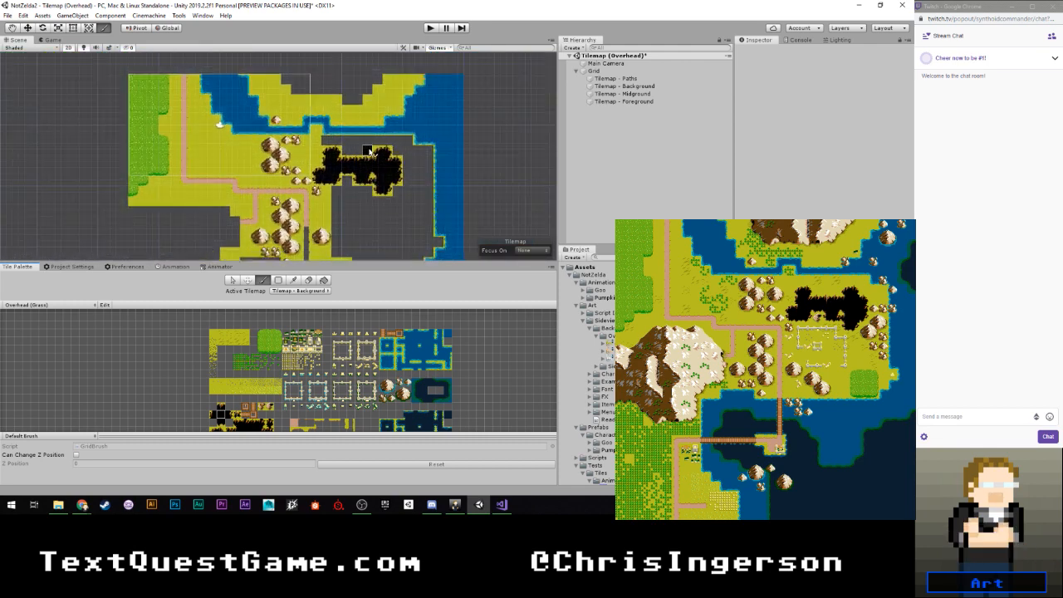
pyautogui.scroll(1, 368, 151)
pyautogui.scroll(3, 353, 158)
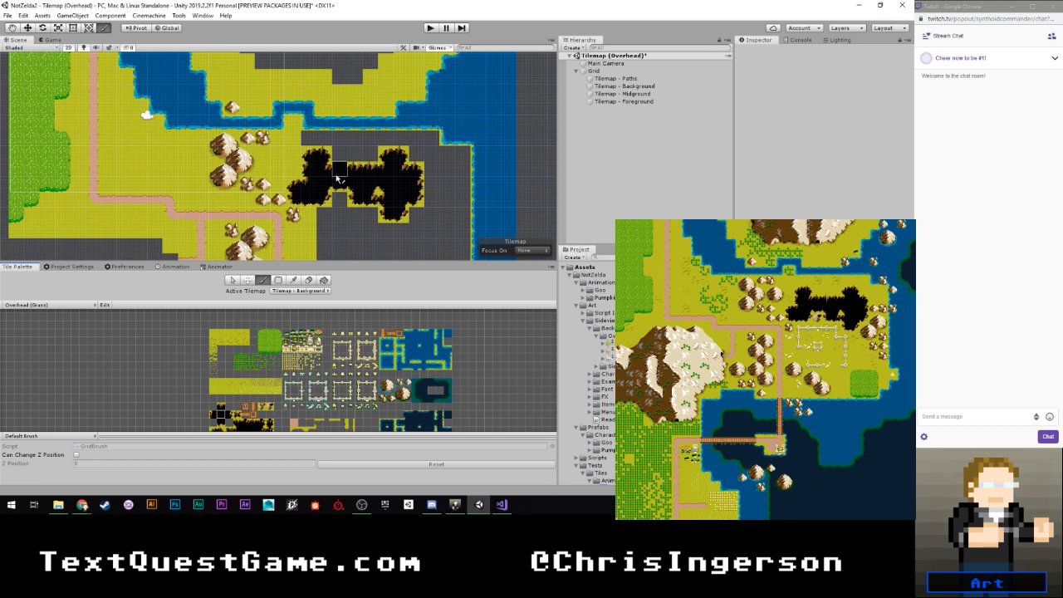
pyautogui.scroll(2, 339, 184)
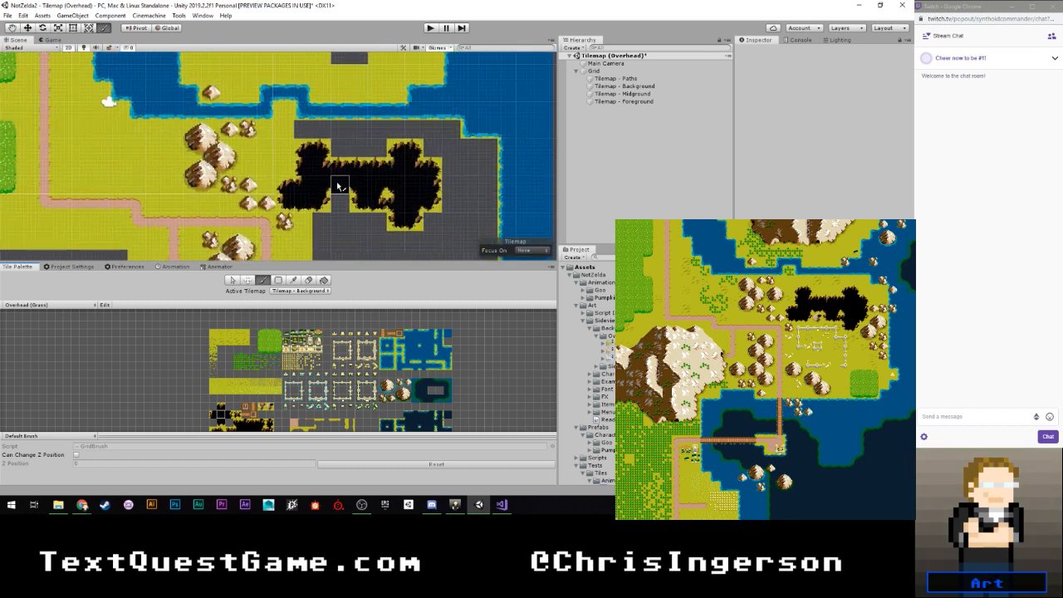
pyautogui.scroll(2, 349, 184)
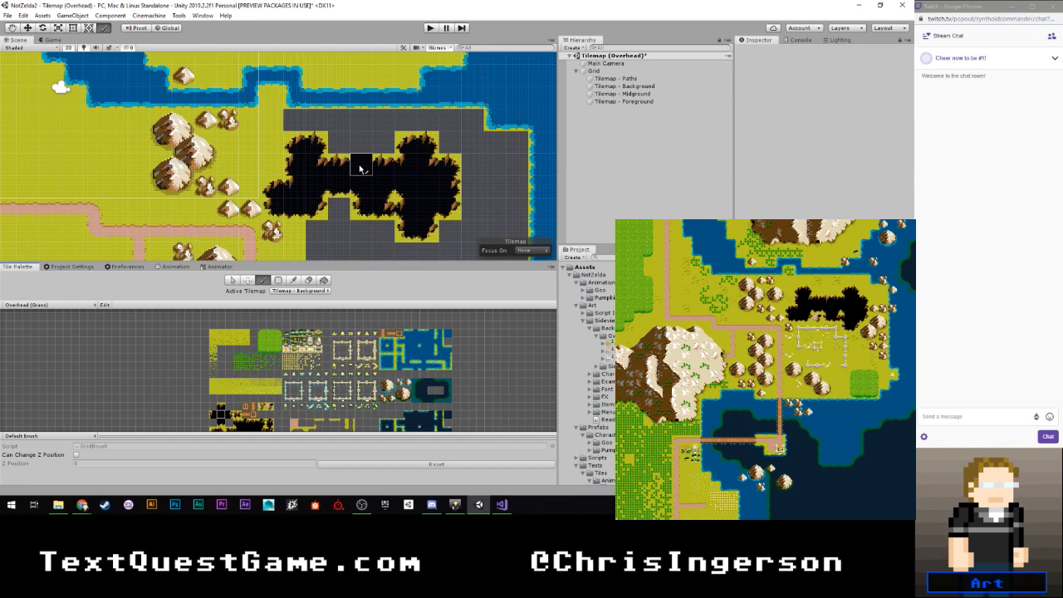
pyautogui.scroll(-4, 360, 168)
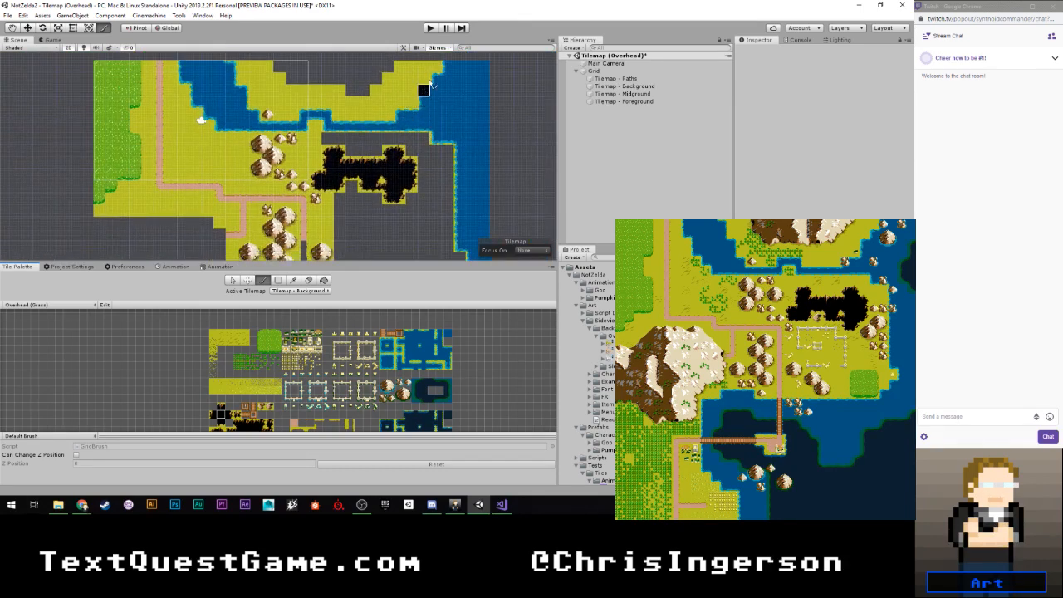
pyautogui.scroll(-3, 431, 112)
pyautogui.moveTo(428, 133)
pyautogui.mouseDown(button='middle')
pyautogui.moveTo(414, 121)
pyautogui.moveTo(386, 133)
pyautogui.mouseUp(button='middle')
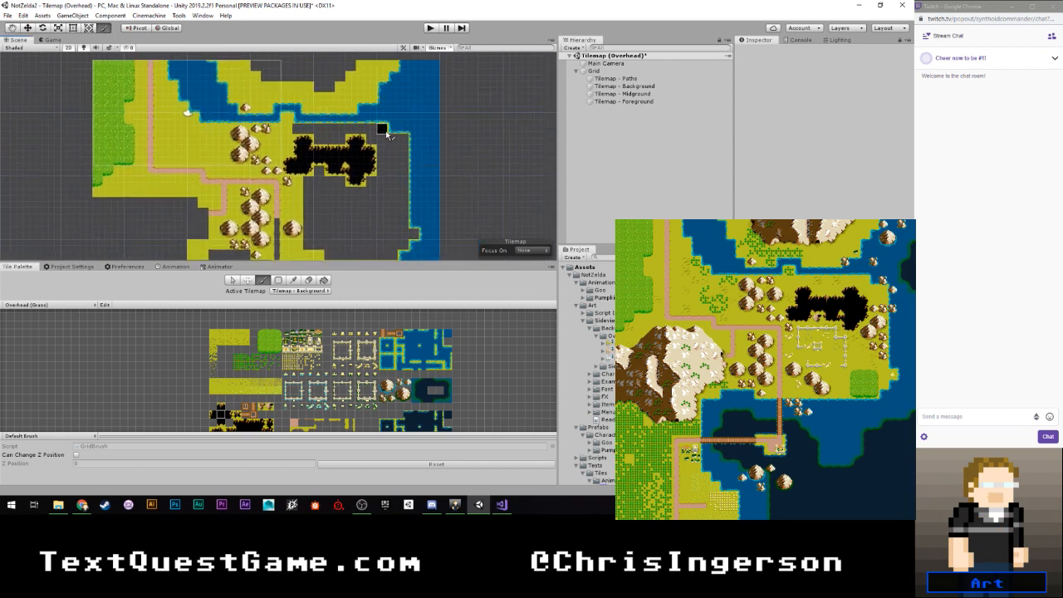
pyautogui.scroll(5, 387, 134)
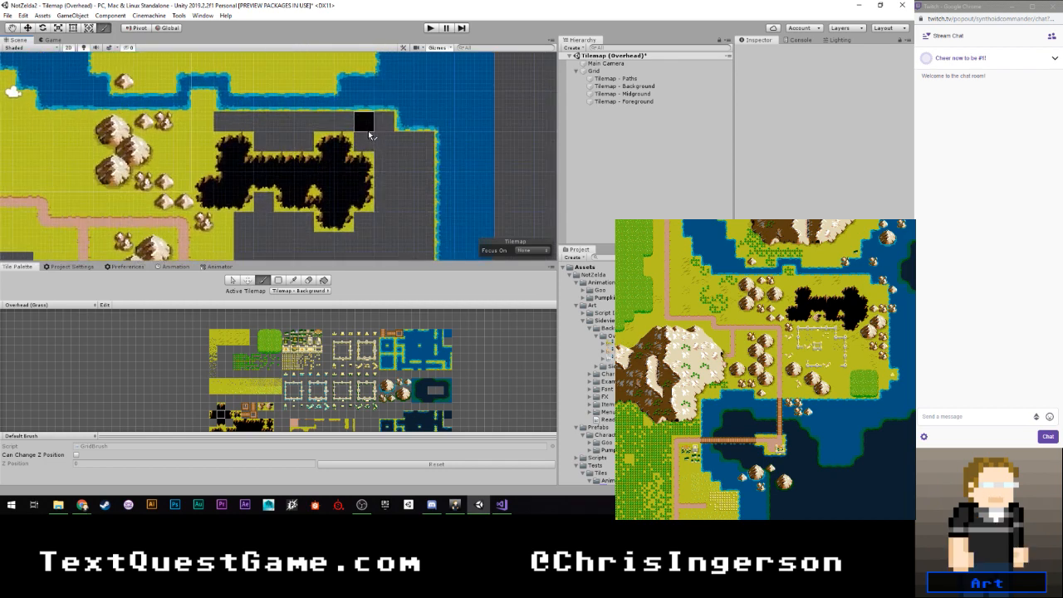
pyautogui.scroll(-3, 368, 132)
pyautogui.scroll(2, 325, 158)
pyautogui.scroll(-3, 326, 158)
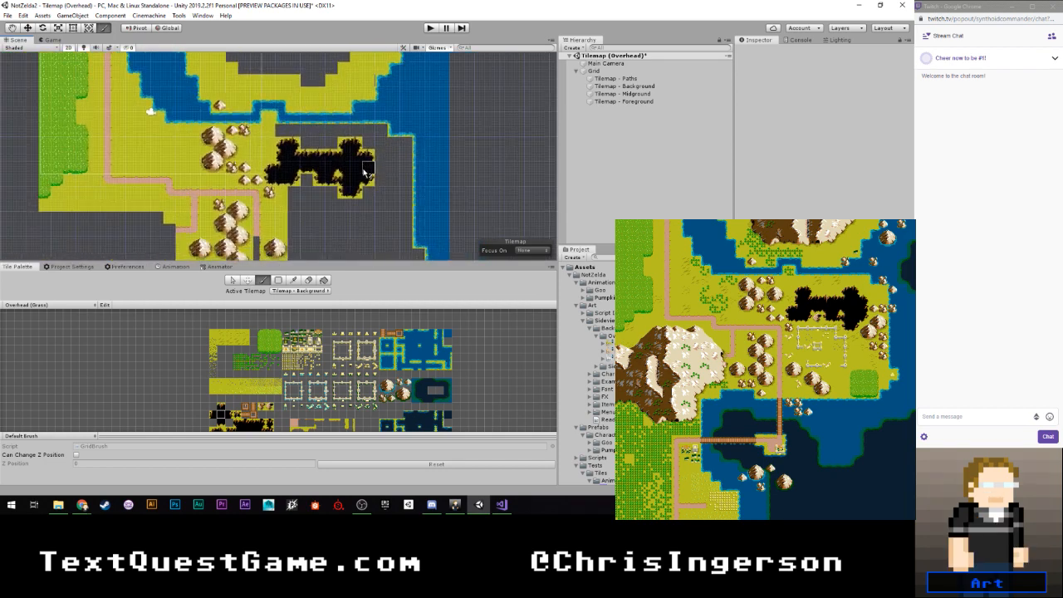
# - Erase the outermost column of ocean tiles along the map's east edge on the Background tilemap
pyautogui.scroll(-2, 357, 187)
pyautogui.keyDown('shift'); pyautogui.scroll(-3, 374, 195); pyautogui.keyUp('shift')
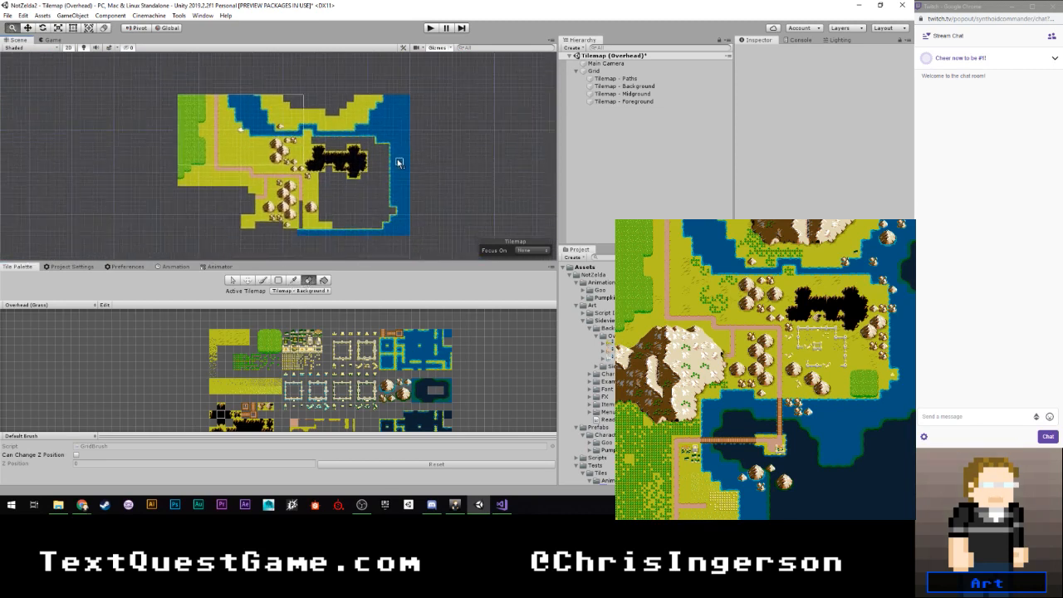
pyautogui.moveTo(399, 163); pyautogui.dragTo(393, 137, button='middle')
pyautogui.moveTo(402, 75); pyautogui.dragTo(403, 206)
# - Pick the dark chasm tile from the tile palette as the painting tile
pyautogui.scroll(2, 399, 179)
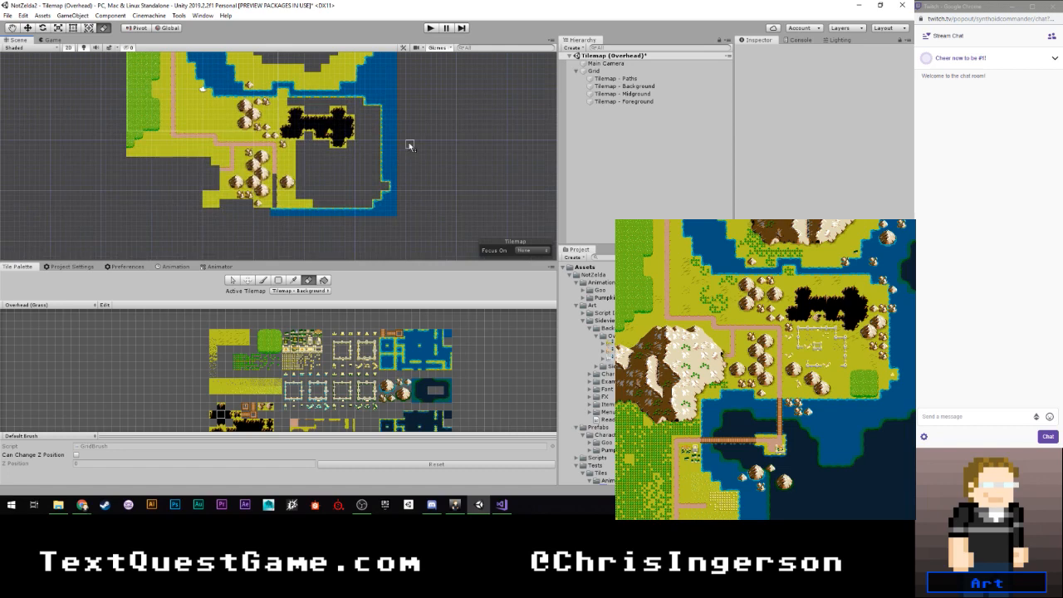
pyautogui.scroll(4, 401, 142)
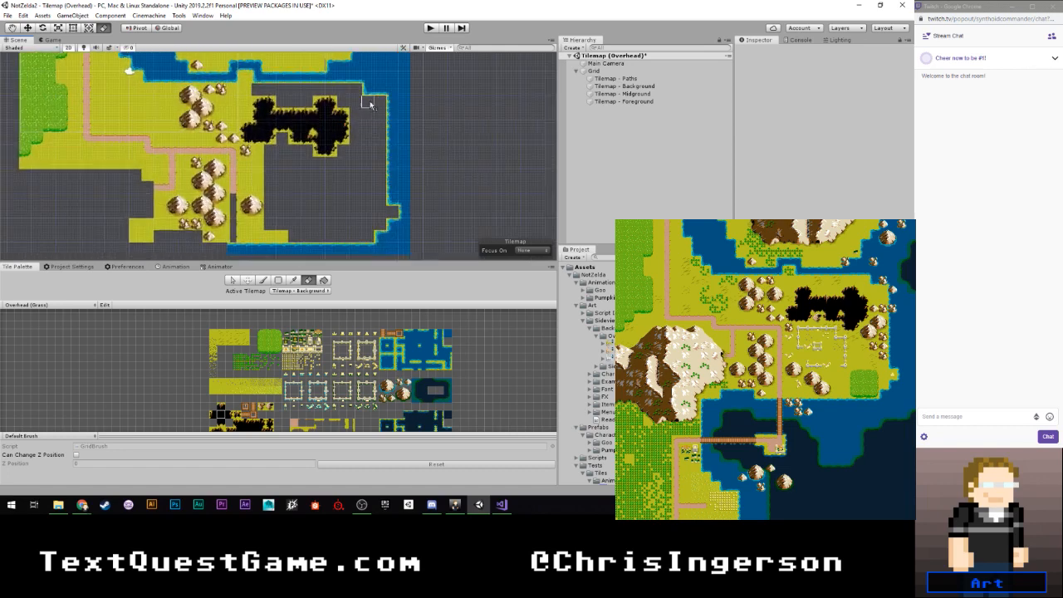
pyautogui.scroll(3, 382, 172)
pyautogui.scroll(3, 221, 420)
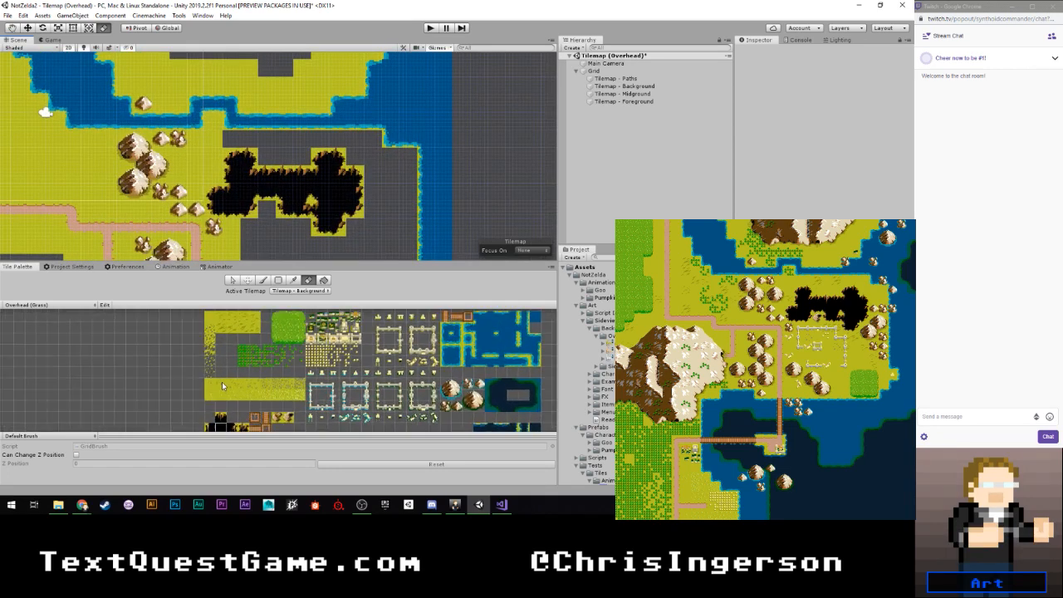
pyautogui.click(221, 419)
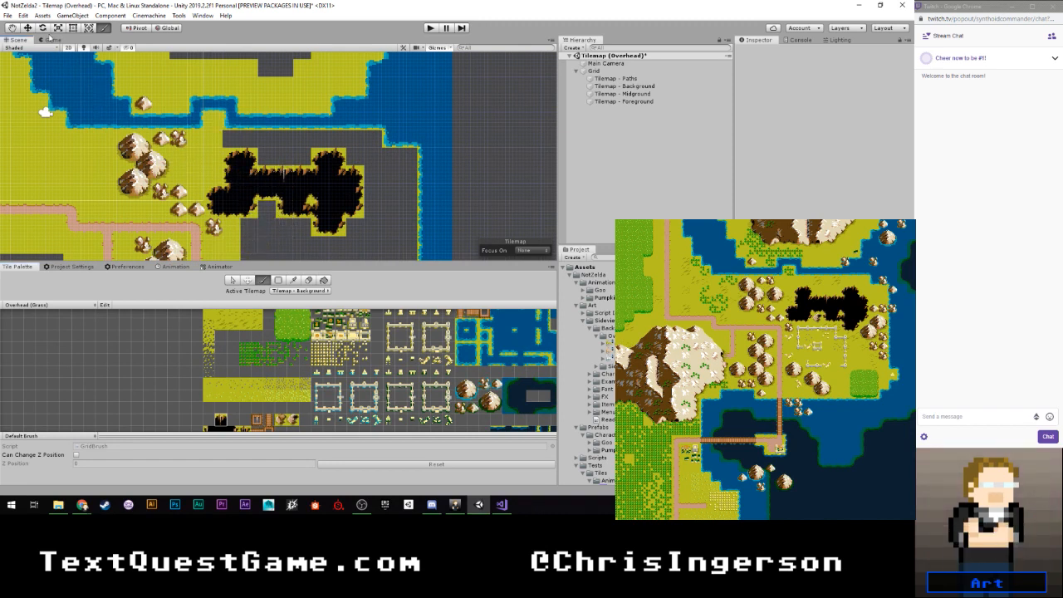
# - Select the 10 by 8 block of river and ocean tiles in the map's northeast corner and move it one tile west
pyautogui.click(233, 280)
pyautogui.scroll(-2, 380, 177)
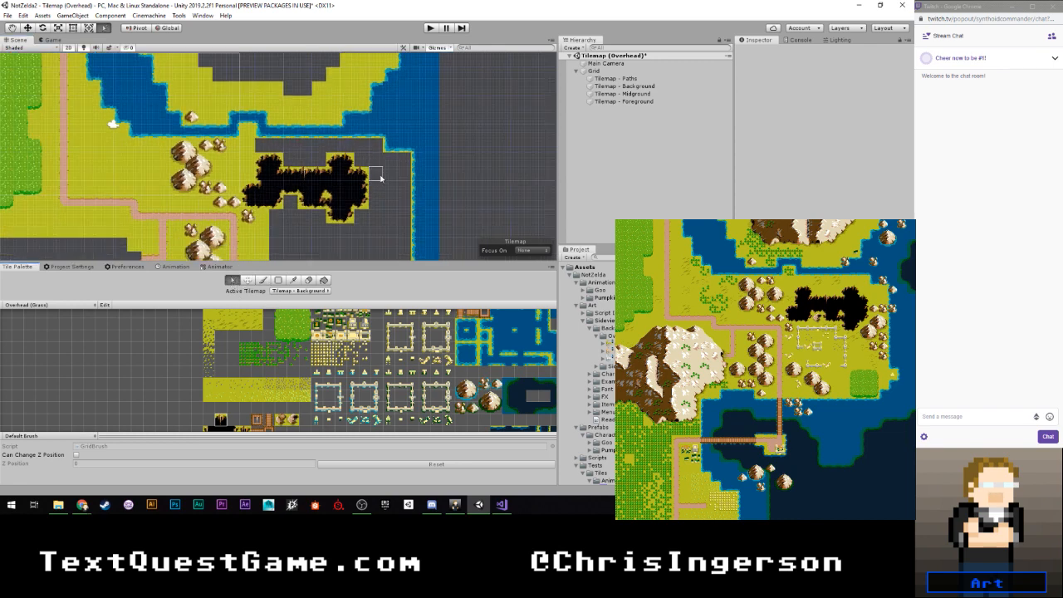
pyautogui.scroll(-1, 381, 177)
pyautogui.moveTo(377, 126); pyautogui.dragTo(347, 132, button='middle')
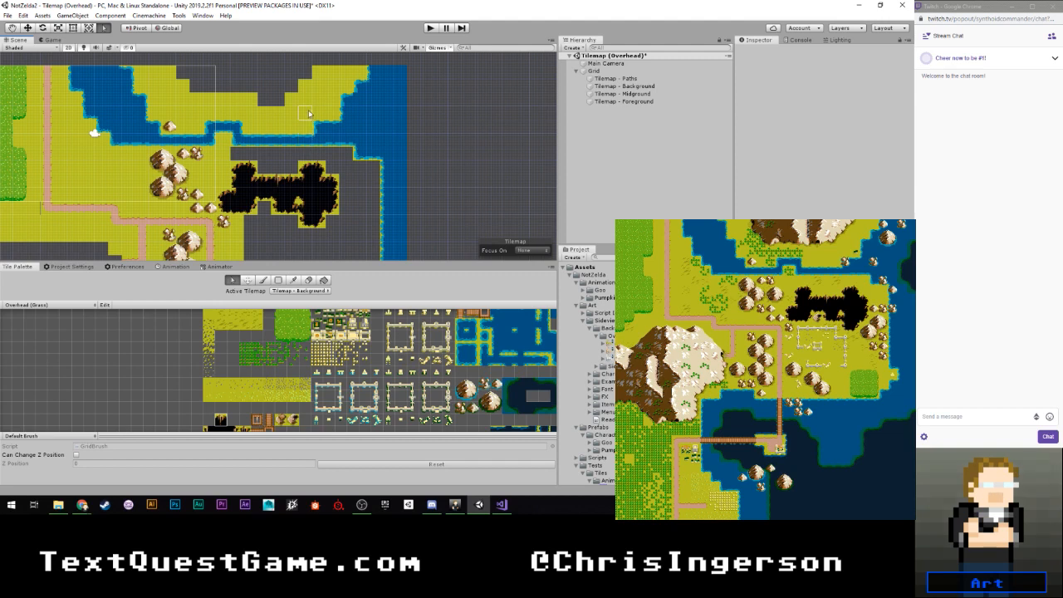
pyautogui.moveTo(291, 55); pyautogui.dragTo(409, 150)
pyautogui.press('m')
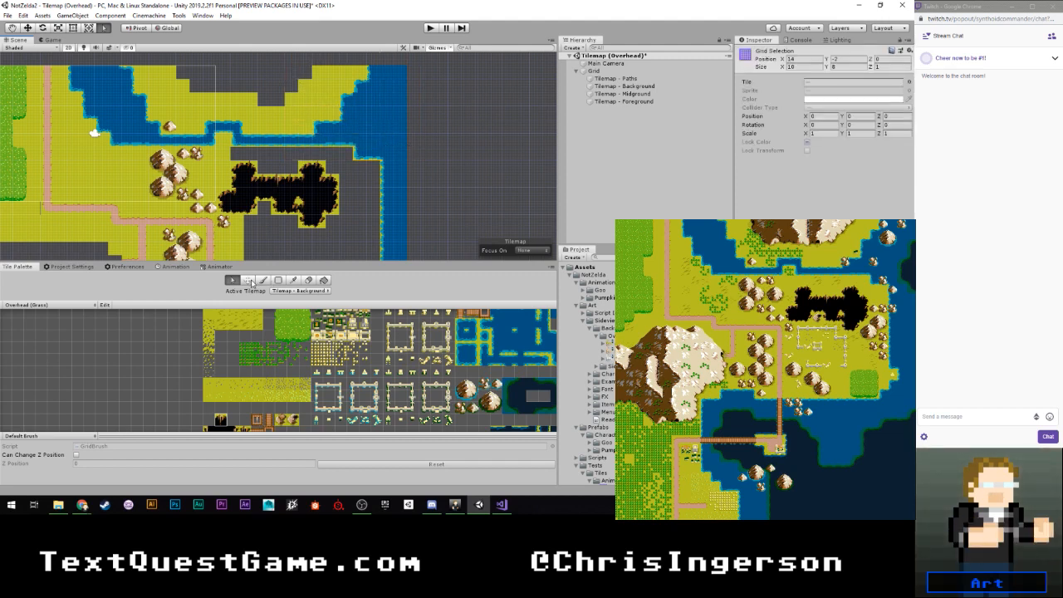
pyautogui.moveTo(356, 126); pyautogui.dragTo(351, 131)
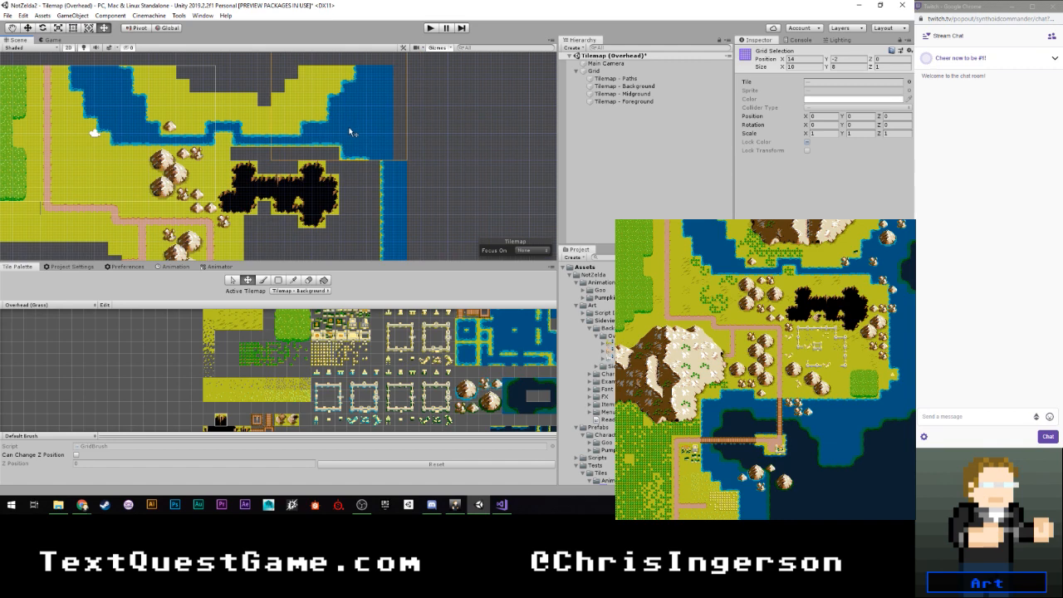
pyautogui.click(419, 174)
# - Select the 6 by 13 block of coastline tiles on the lower east side and move it one tile west
pyautogui.scroll(-2, 415, 182)
pyautogui.click(233, 281)
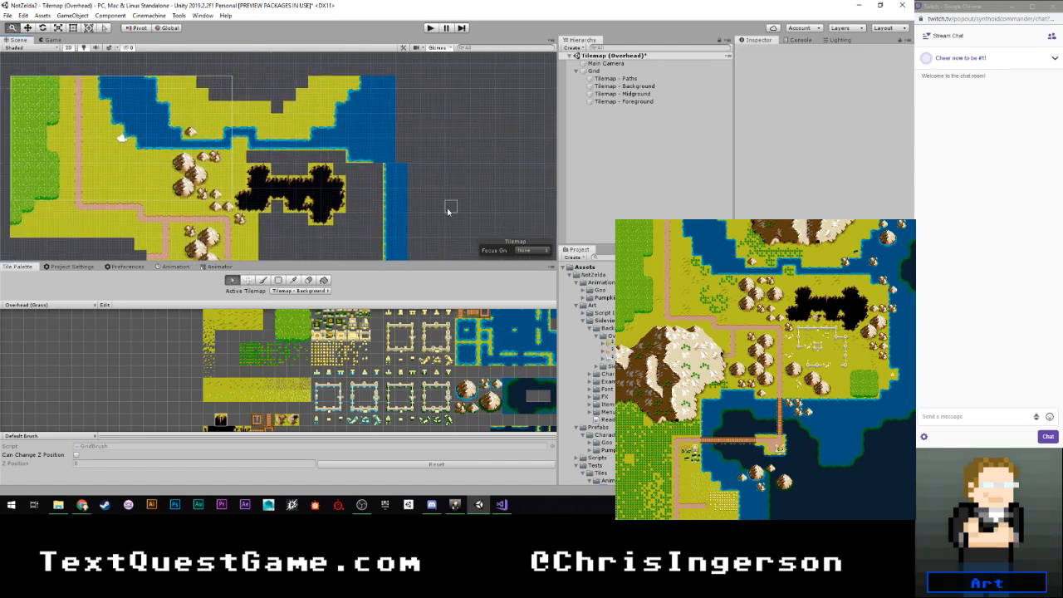
pyautogui.scroll(2, 403, 125)
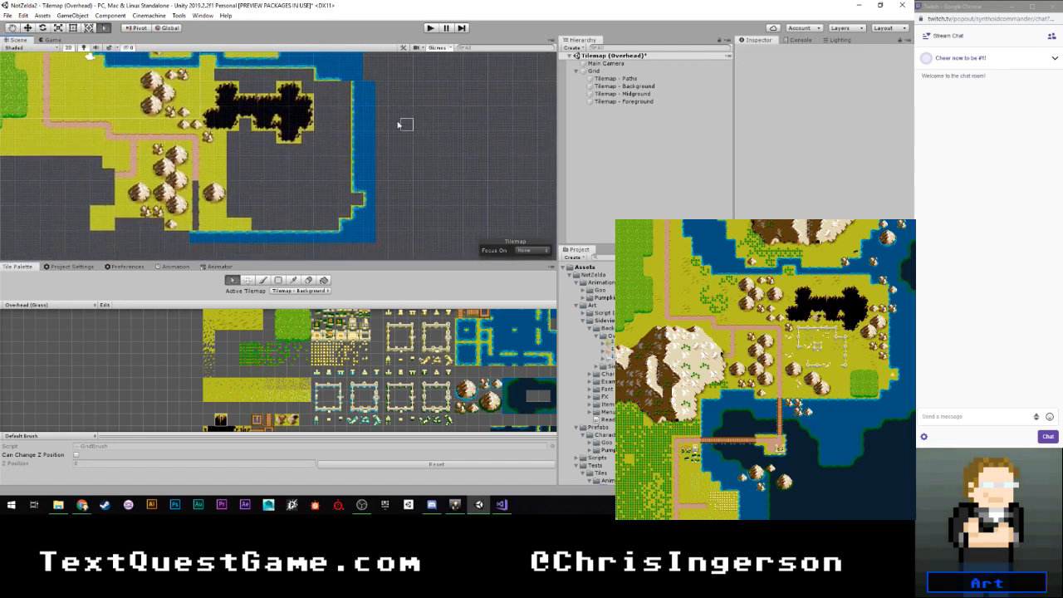
pyautogui.click(397, 241)
pyautogui.moveTo(397, 240); pyautogui.dragTo(331, 88)
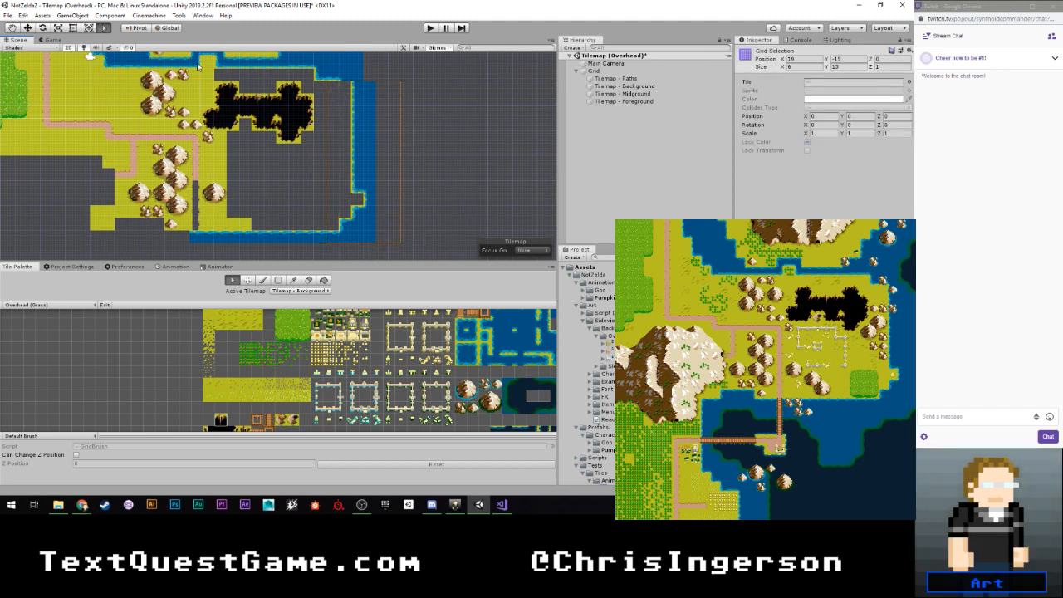
pyautogui.press('m')
pyautogui.moveTo(363, 139); pyautogui.dragTo(350, 140)
pyautogui.click(429, 139)
pyautogui.scroll(-4, 380, 148)
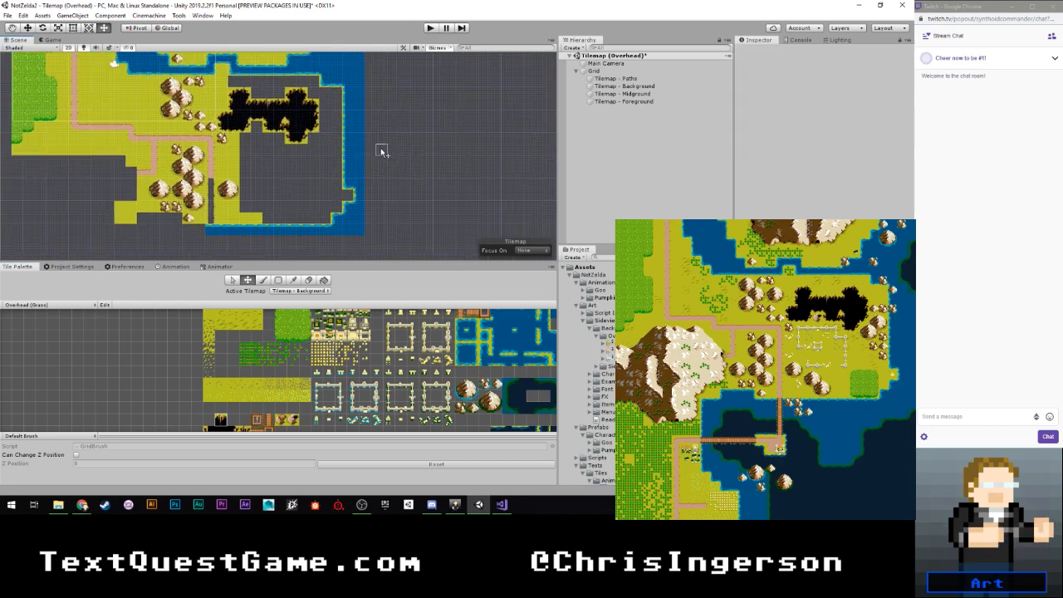
# - Pick the plain grass tile and paint it over the empty strips north and east of the chasm
pyautogui.moveTo(392, 114); pyautogui.dragTo(418, 178, button='middle')
pyautogui.scroll(10, 418, 171)
pyautogui.moveTo(341, 201); pyautogui.dragTo(348, 159, button='middle')
pyautogui.scroll(3, 349, 161)
pyautogui.moveTo(339, 115); pyautogui.dragTo(403, 163, button='middle')
pyautogui.press('b')
pyautogui.scroll(-2, 184, 321)
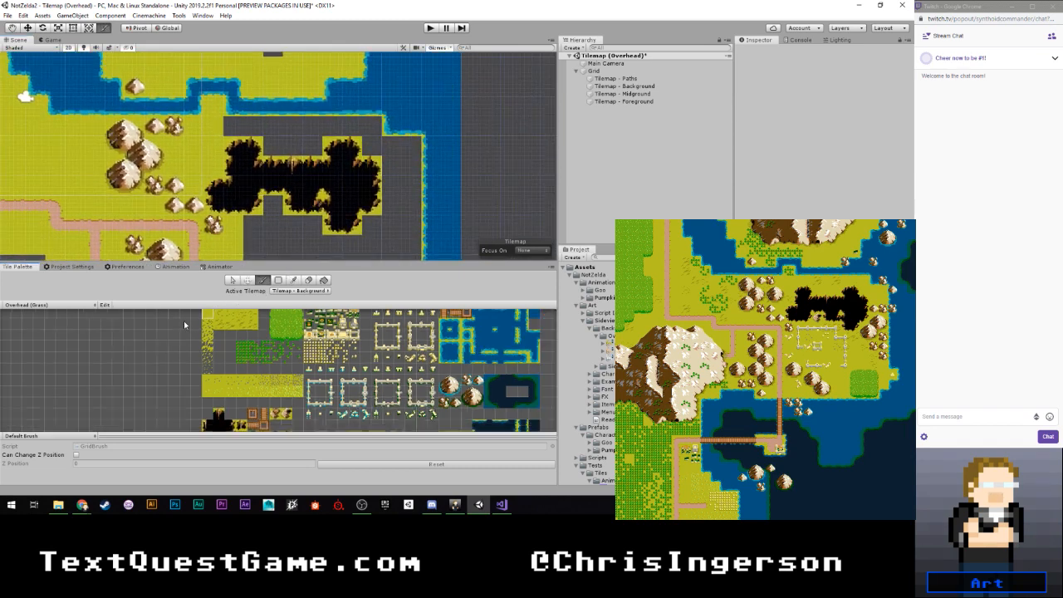
pyautogui.moveTo(277, 226); pyautogui.dragTo(292, 249, button='middle')
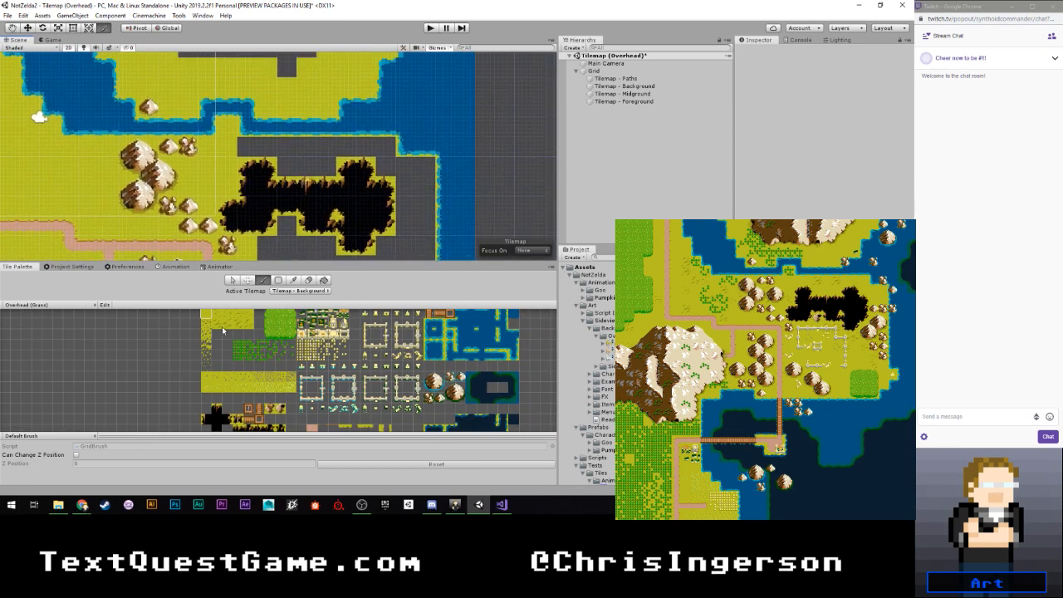
pyautogui.scroll(-2, 171, 354)
pyautogui.moveTo(171, 354); pyautogui.dragTo(174, 380, button='middle')
pyautogui.scroll(3, 272, 173)
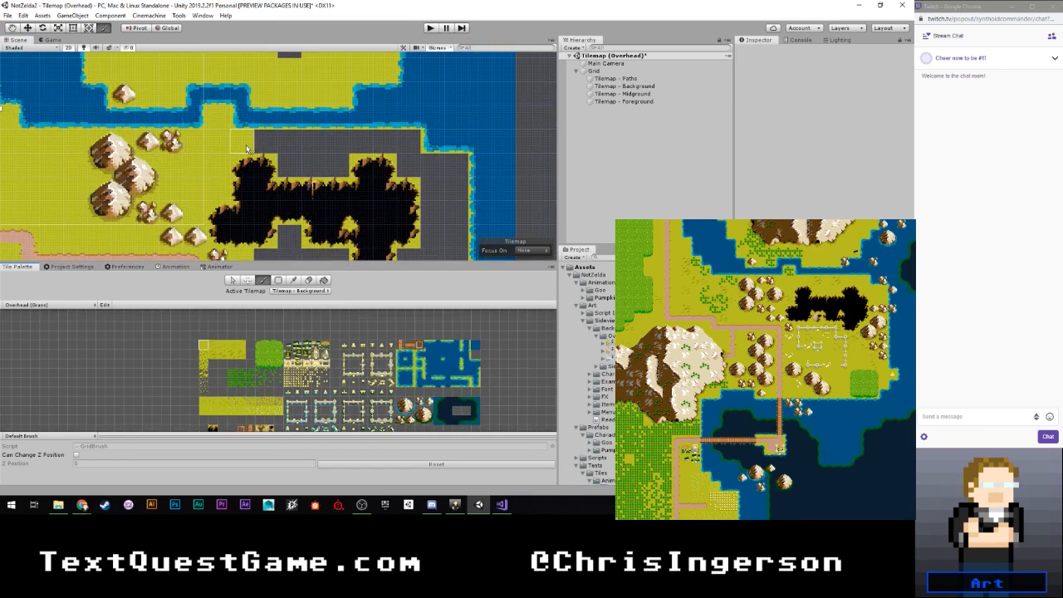
pyautogui.moveTo(245, 147)
pyautogui.mouseDown()
pyautogui.moveTo(403, 143)
pyautogui.moveTo(316, 163)
pyautogui.mouseUp()
pyautogui.scroll(-2, 407, 169)
pyautogui.moveTo(407, 169); pyautogui.dragTo(349, 122, button='middle')
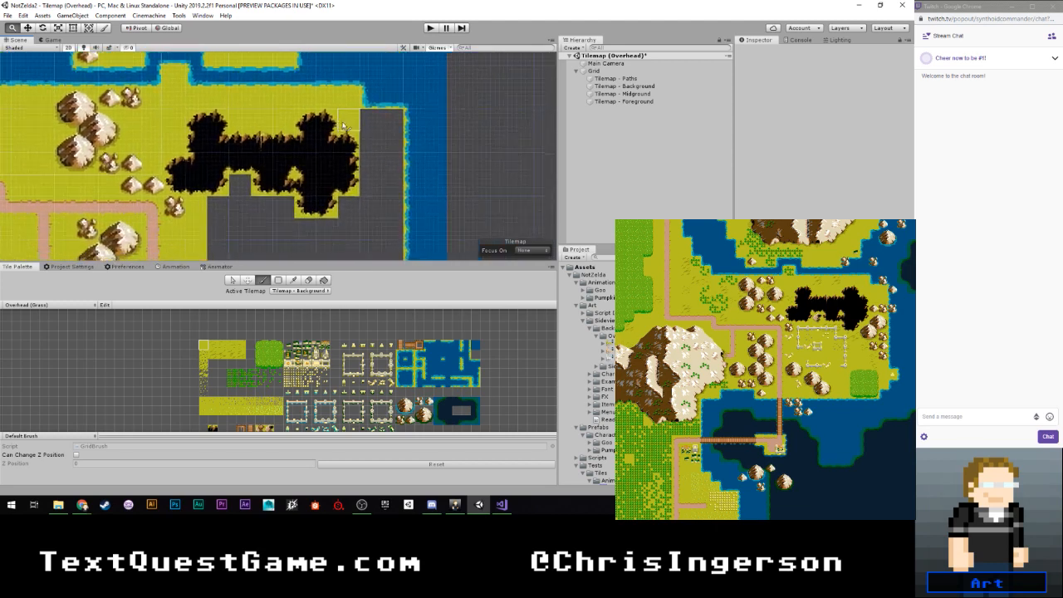
pyautogui.moveTo(385, 124)
pyautogui.mouseDown()
pyautogui.moveTo(357, 124)
pyautogui.moveTo(396, 146)
pyautogui.mouseUp()
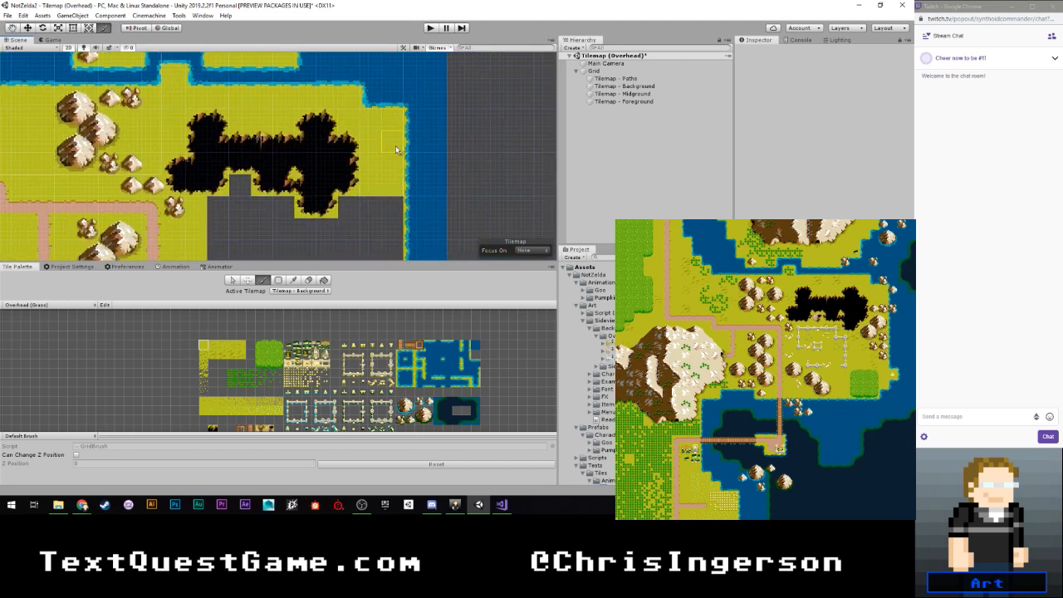
# - Fill the whole empty area south of the chasm, up to the east and south coastlines, with plain grass tiles
pyautogui.scroll(-5, 380, 199)
pyautogui.moveTo(385, 238); pyautogui.dragTo(357, 159, button='middle')
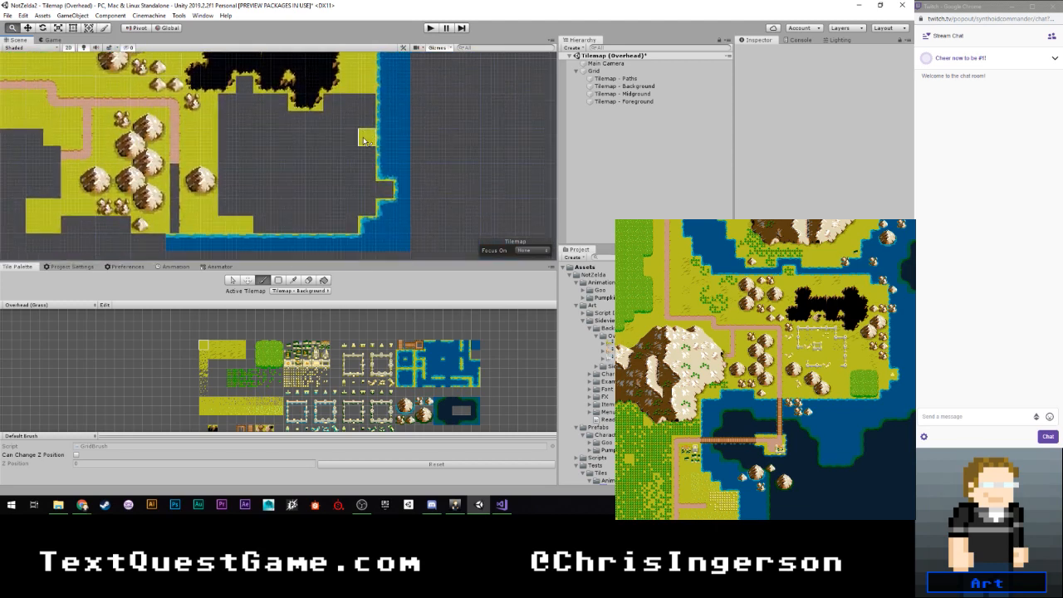
pyautogui.click(246, 95)
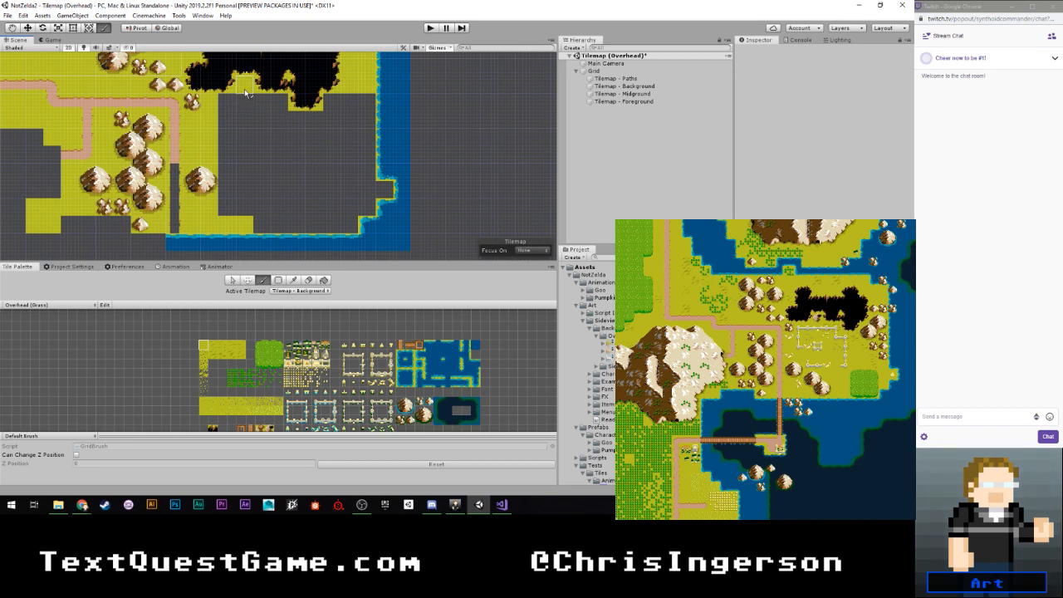
pyautogui.moveTo(247, 94)
pyautogui.mouseDown()
pyautogui.moveTo(229, 104)
pyautogui.moveTo(286, 104)
pyautogui.moveTo(226, 124)
pyautogui.moveTo(233, 212)
pyautogui.moveTo(263, 125)
pyautogui.moveTo(266, 223)
pyautogui.moveTo(336, 224)
pyautogui.moveTo(350, 206)
pyautogui.moveTo(366, 208)
pyautogui.moveTo(357, 190)
pyautogui.moveTo(274, 189)
pyautogui.mouseUp()
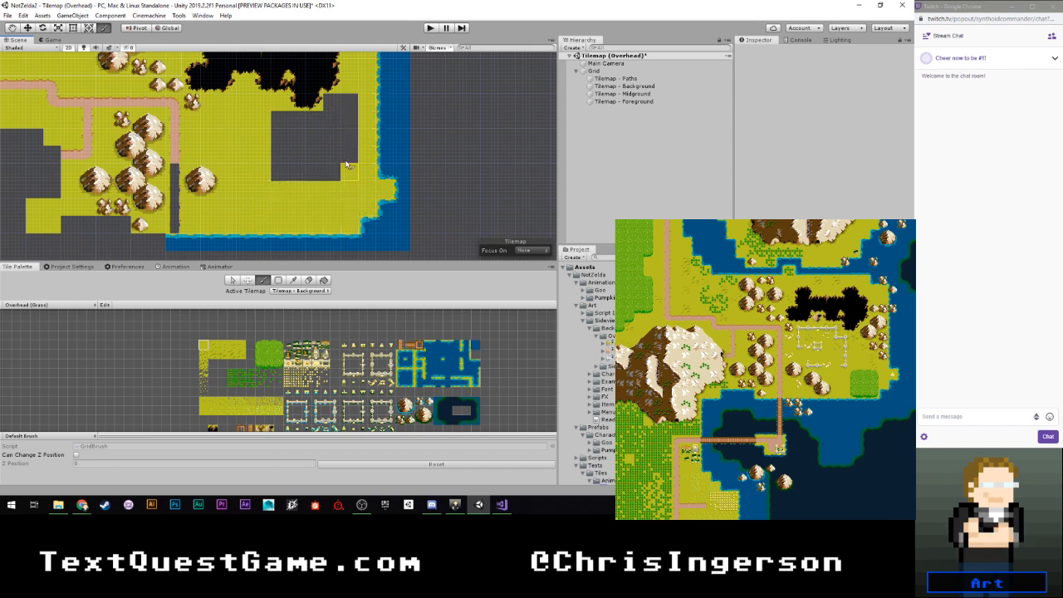
pyautogui.moveTo(348, 165)
pyautogui.mouseDown()
pyautogui.moveTo(331, 106)
pyautogui.moveTo(334, 176)
pyautogui.moveTo(280, 130)
pyautogui.mouseUp()
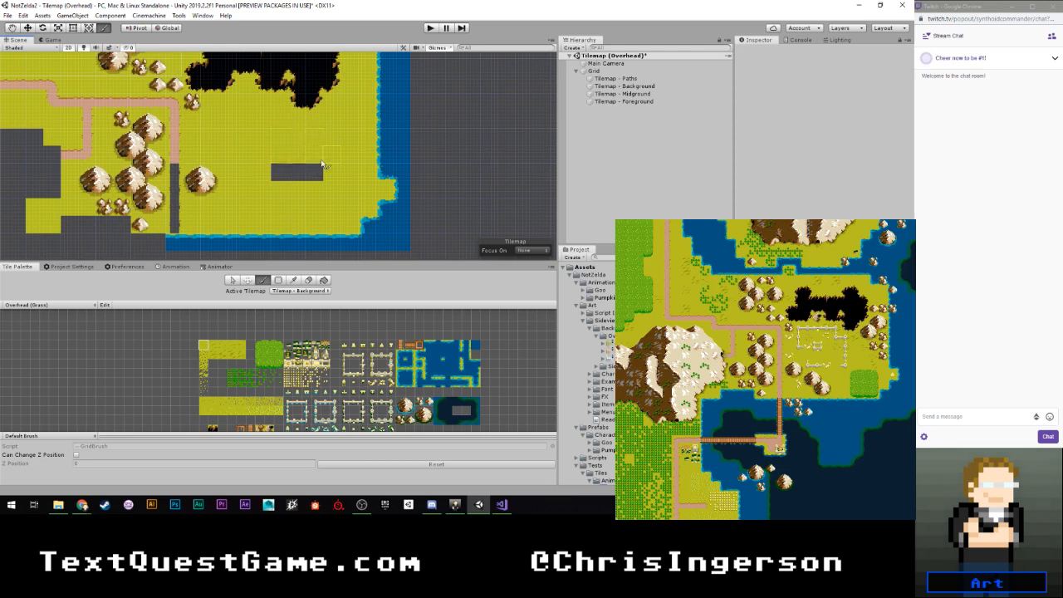
pyautogui.moveTo(323, 165); pyautogui.dragTo(273, 167)
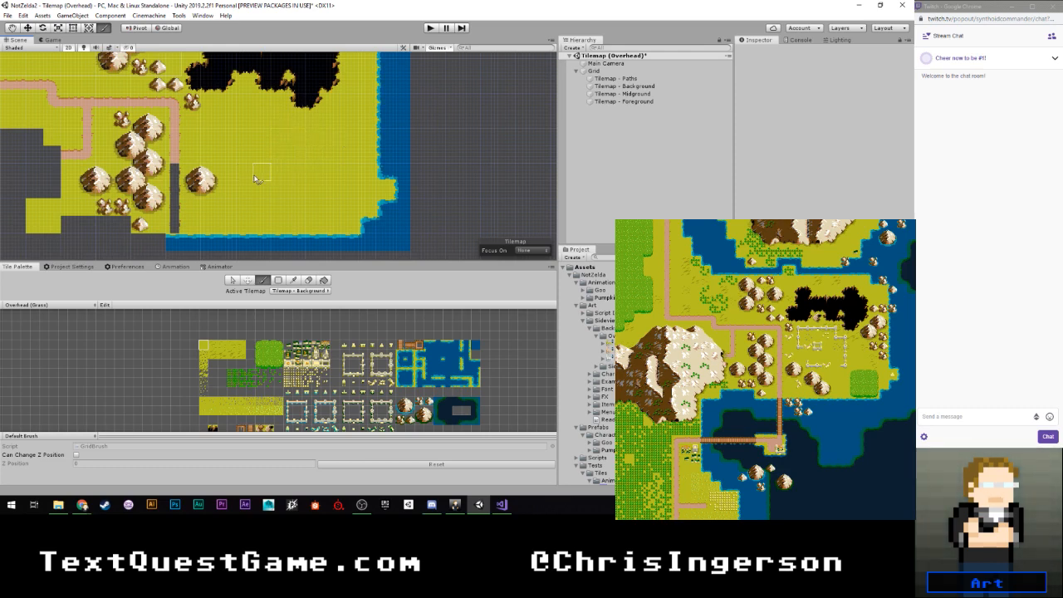
# - Pick the upper-left corner tile of the round-towered stone wall and make Tilemap - Midground the active tilemap
pyautogui.scroll(6, 310, 395)
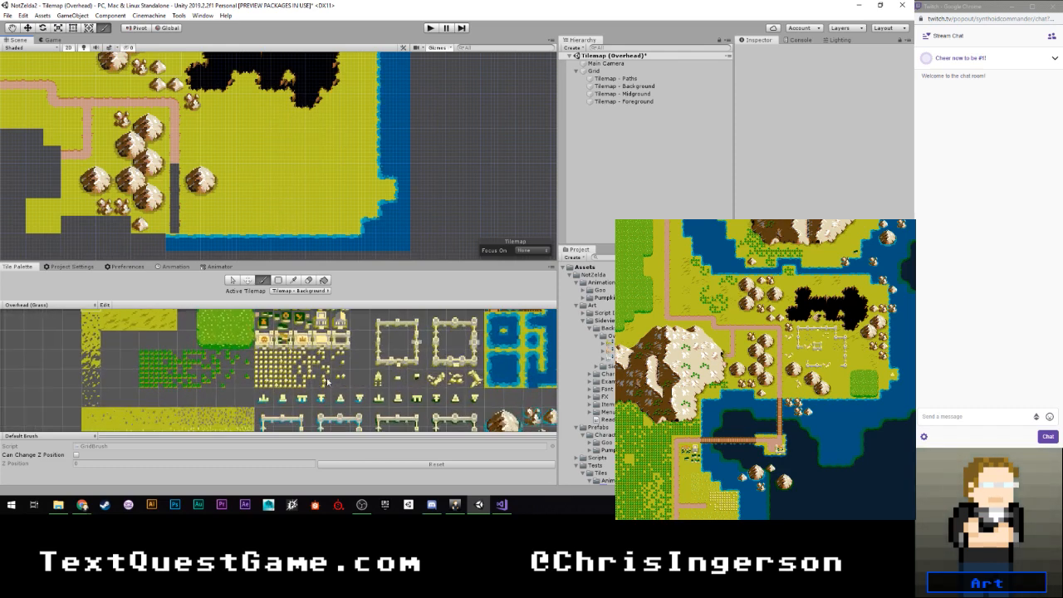
pyautogui.click(378, 340)
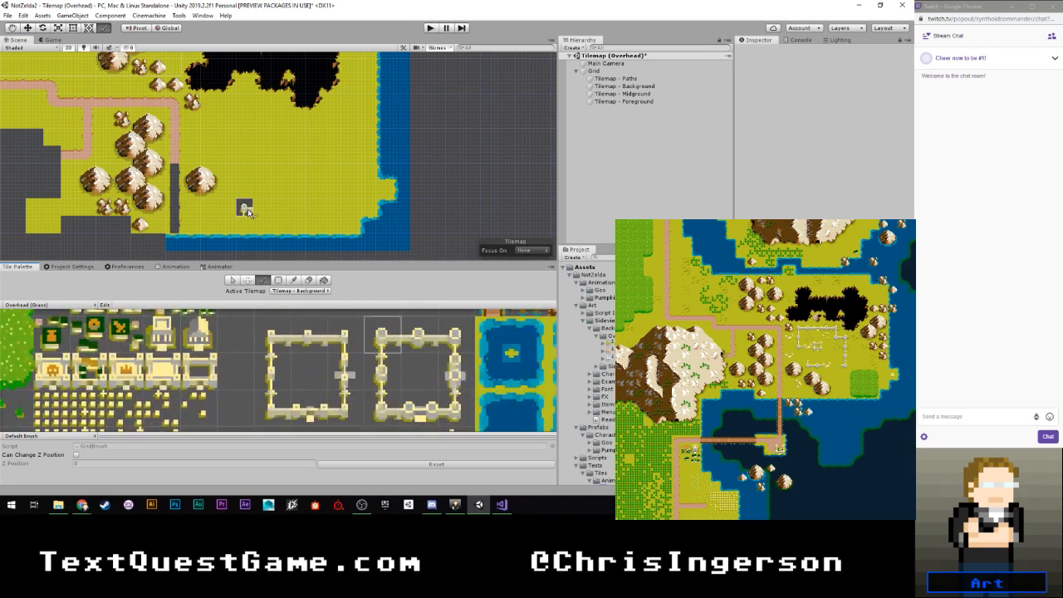
pyautogui.click(302, 291)
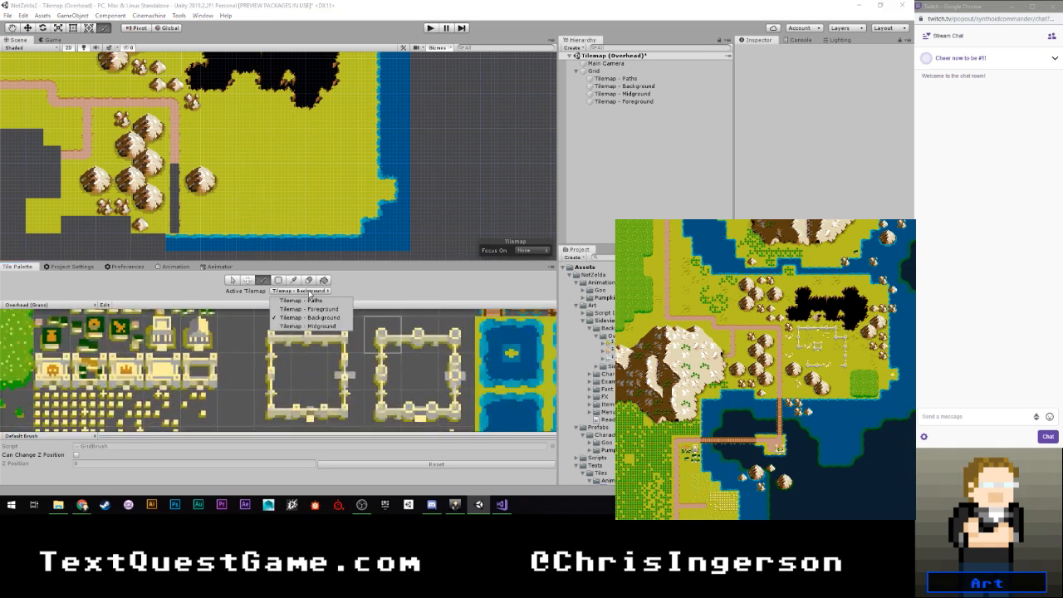
pyautogui.click(304, 316)
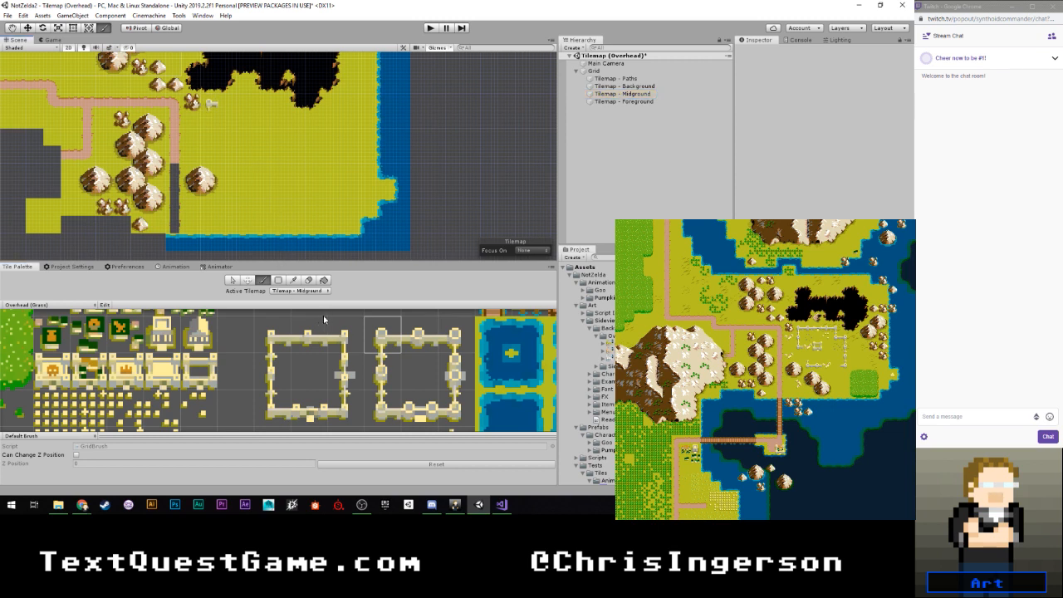
# - Extend the round-towered wall south from its upper-left corner with a side tower tile and a lower-left corner tile
pyautogui.click(383, 372)
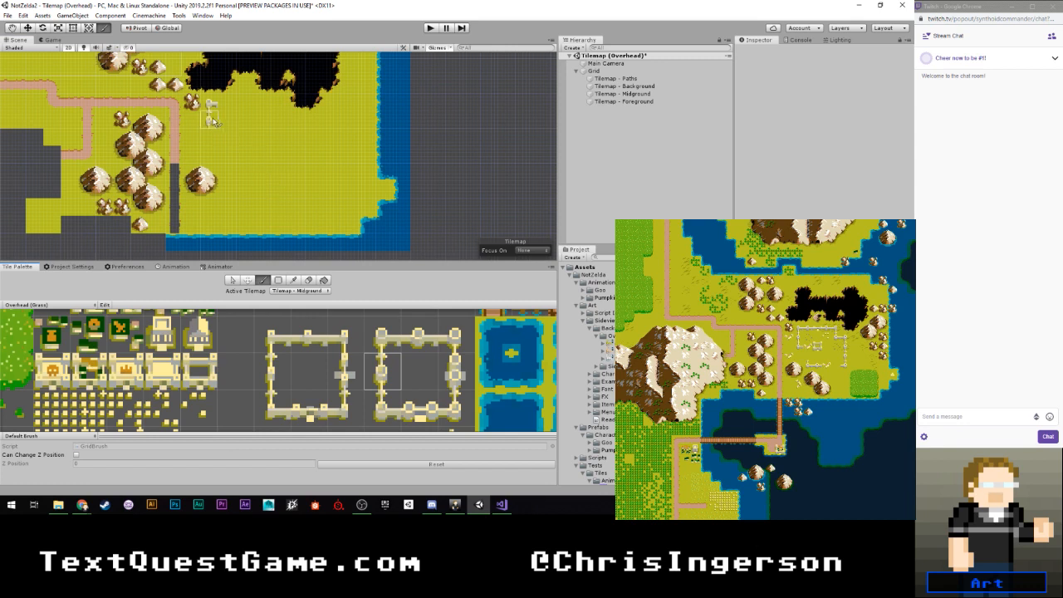
pyautogui.click(210, 121)
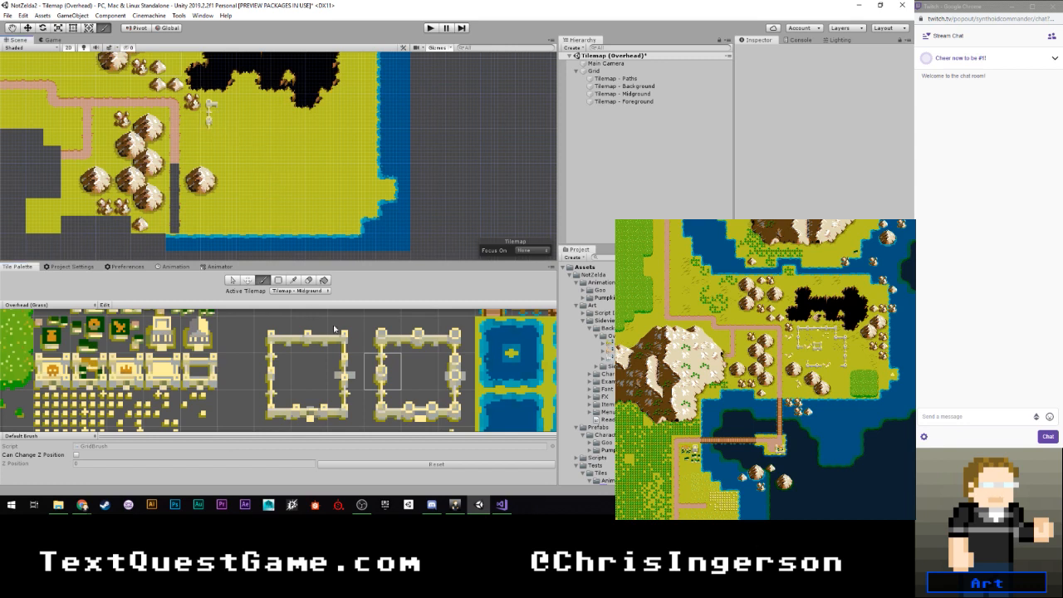
pyautogui.click(385, 419)
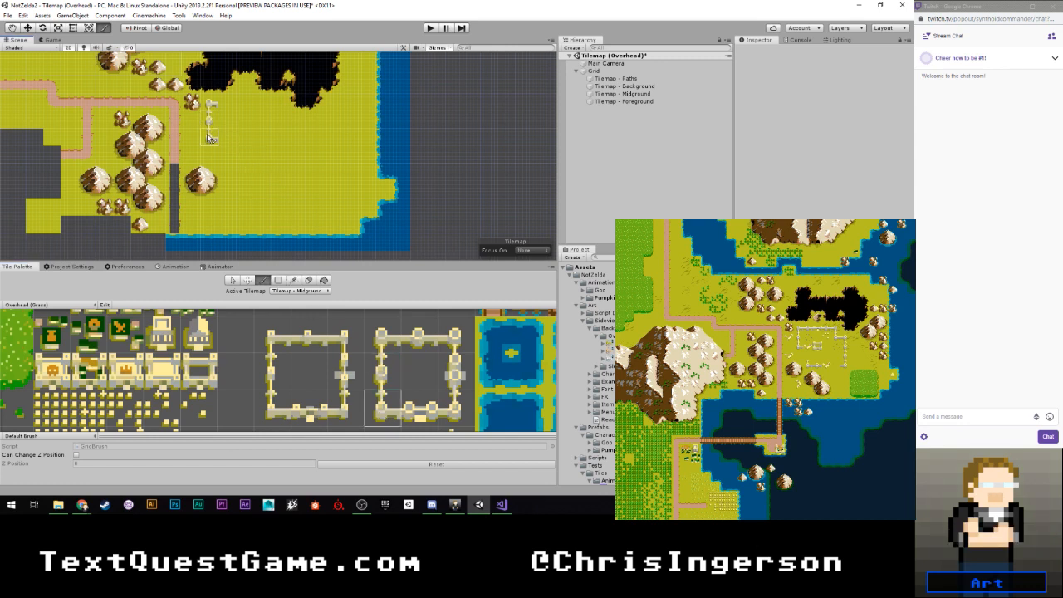
pyautogui.click(214, 133)
pyautogui.scroll(2, 218, 141)
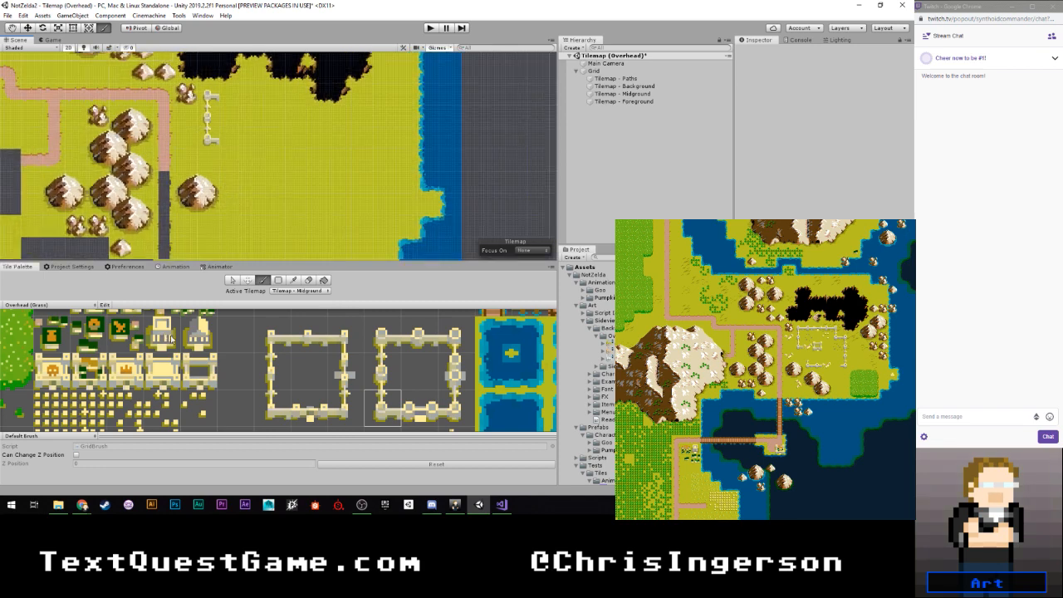
# - Scatter broken-wall tiles around the ruin: one east of the lower-left corner, two west of the wall and one south of the lone boulder
pyautogui.scroll(-2, 226, 355)
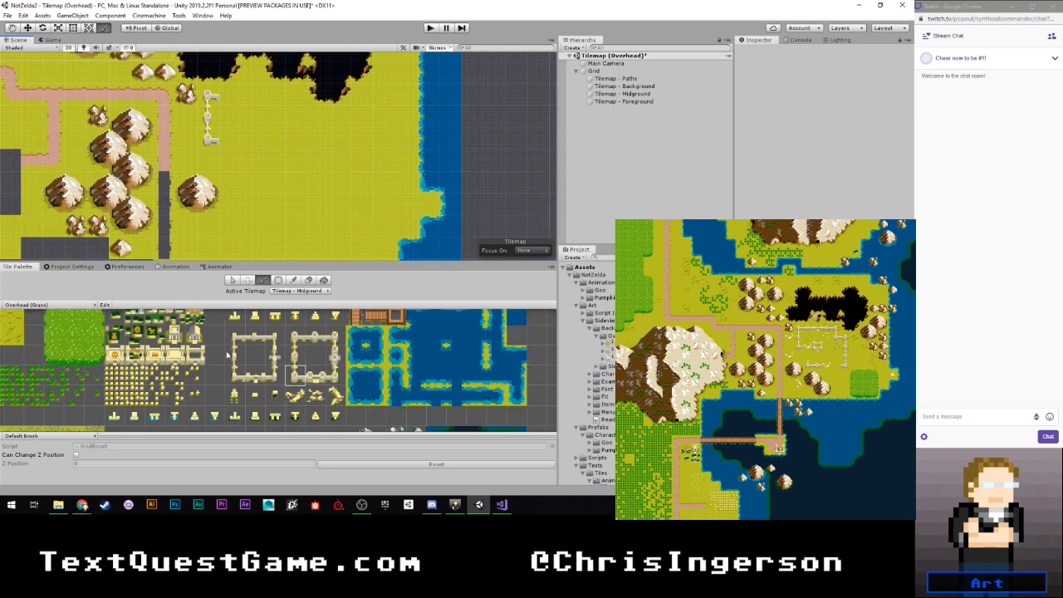
pyautogui.click(295, 396)
pyautogui.click(230, 136)
pyautogui.click(193, 123)
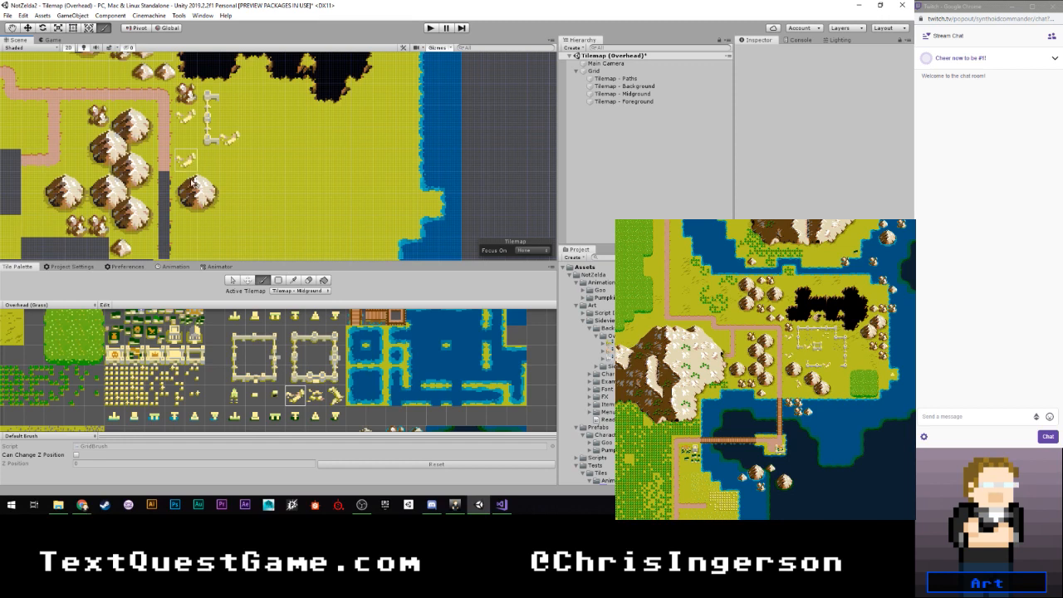
pyautogui.click(191, 170)
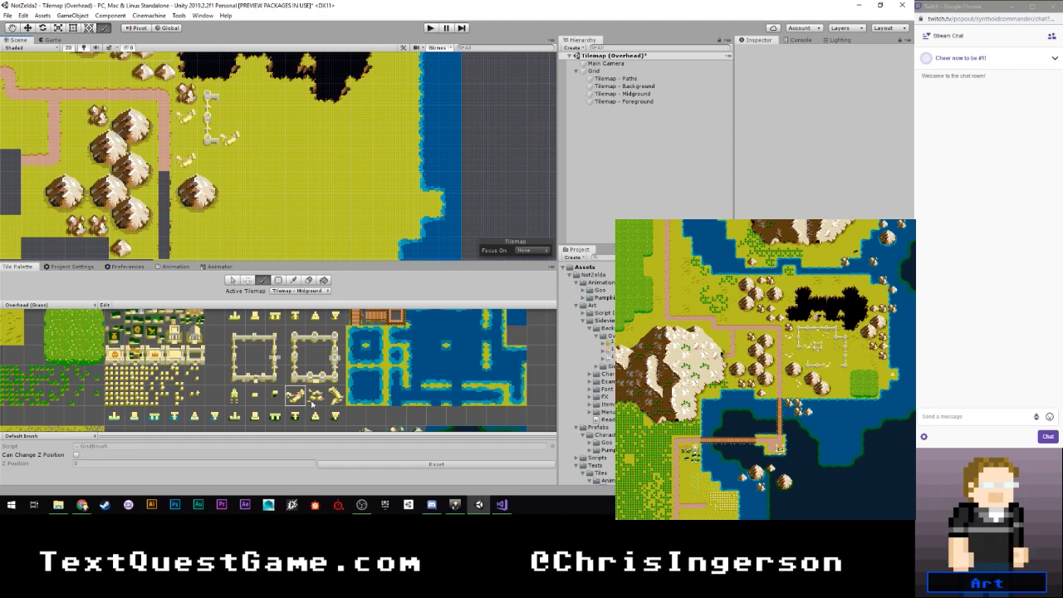
pyautogui.click(335, 396)
pyautogui.click(215, 230)
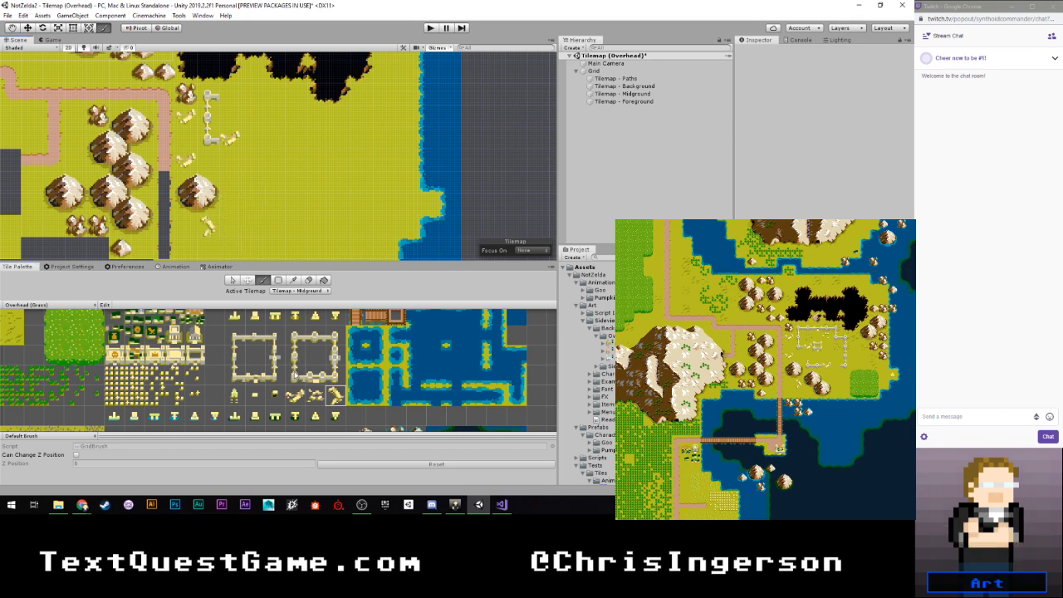
# - Build the ruin's south wall east of the lone boulder from a round-towered lower-left corner, a tower segment and a broken-wall end
pyautogui.click(295, 375)
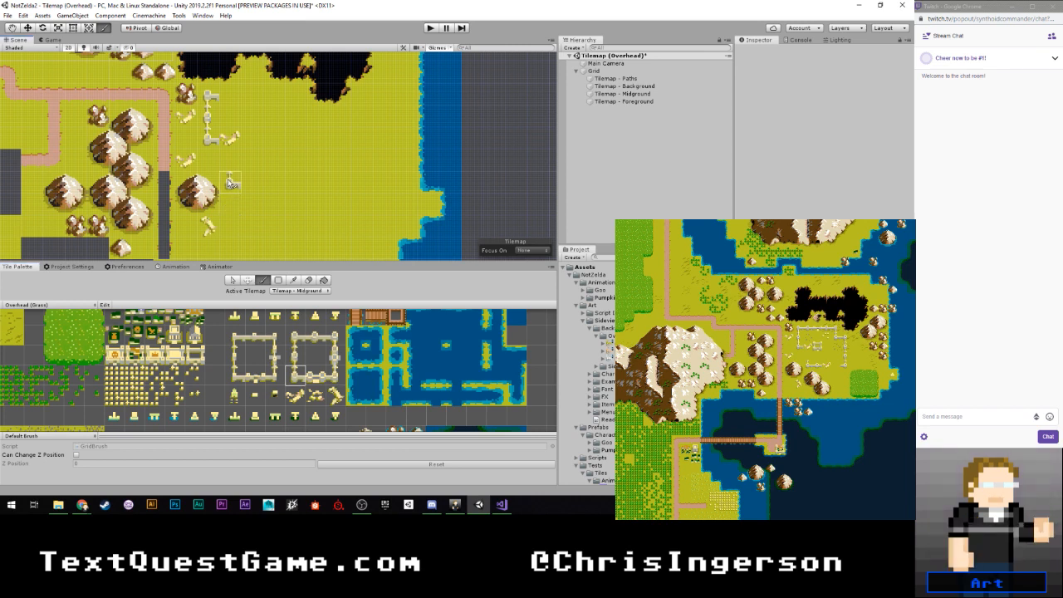
pyautogui.click(230, 183)
pyautogui.click(316, 376)
pyautogui.click(316, 337)
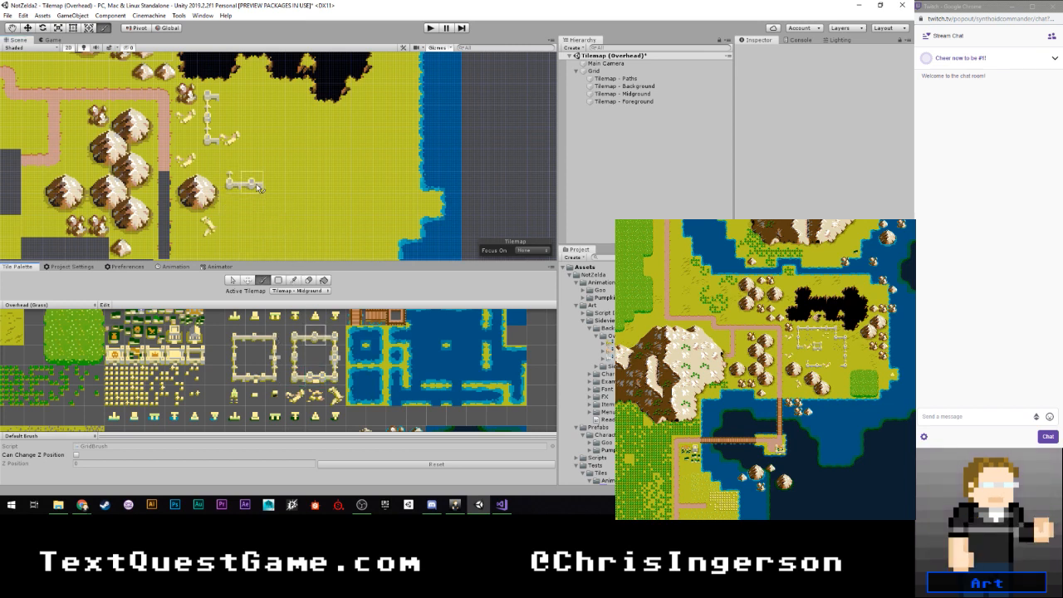
pyautogui.click(259, 188)
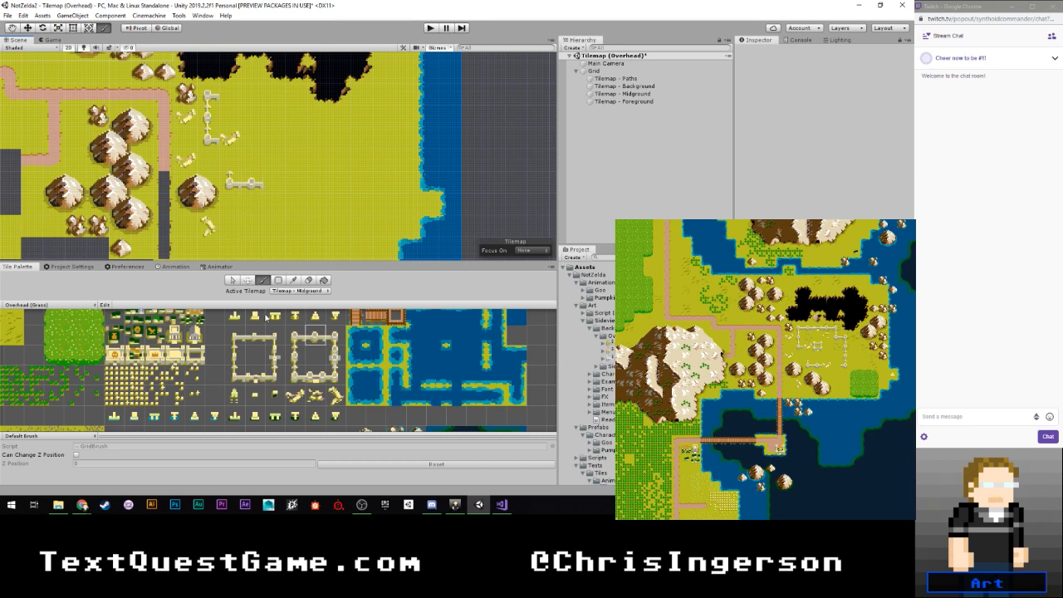
pyautogui.click(295, 395)
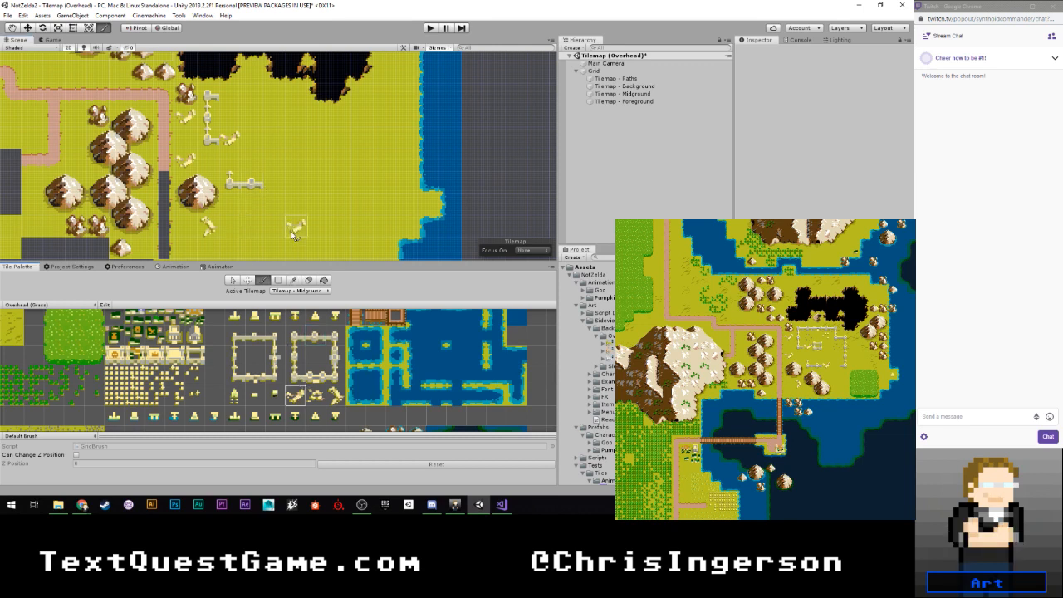
pyautogui.click(271, 186)
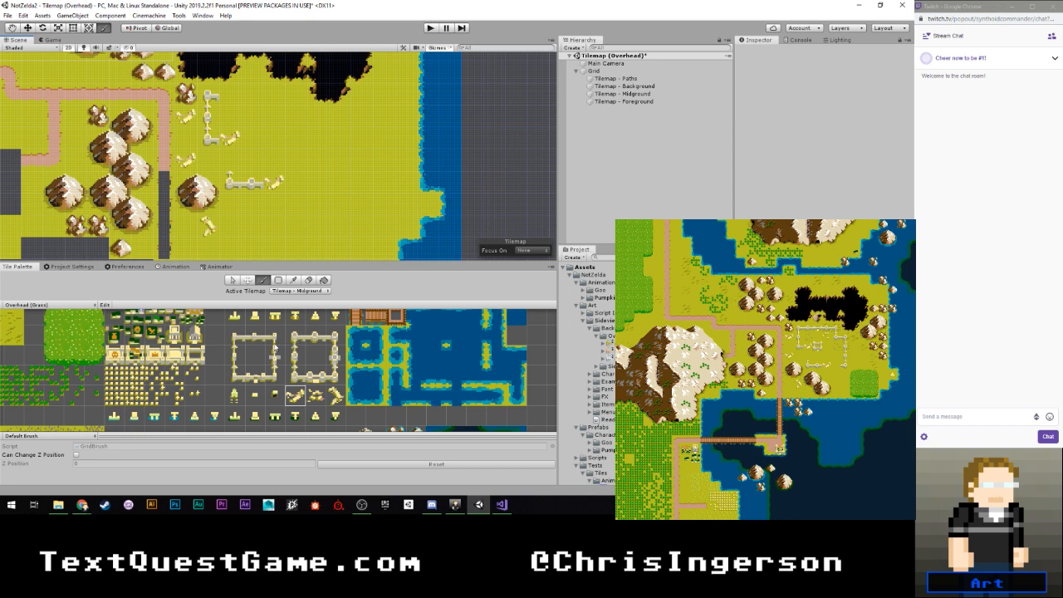
# - Place a small square-towered wall enclosure inside the ruin, just east of the broken wall tile
pyautogui.click(235, 335)
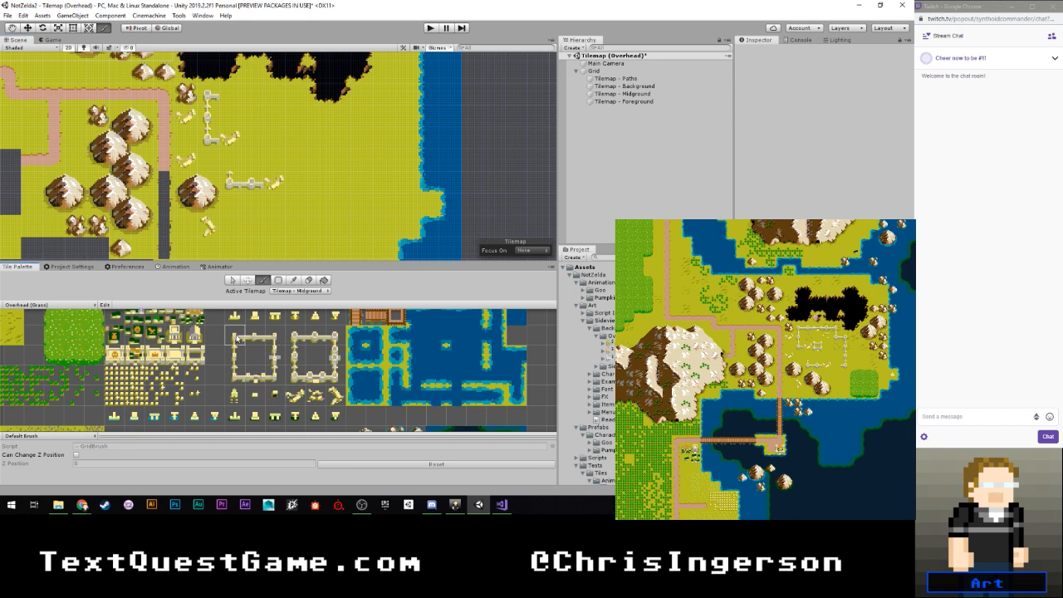
pyautogui.click(253, 139)
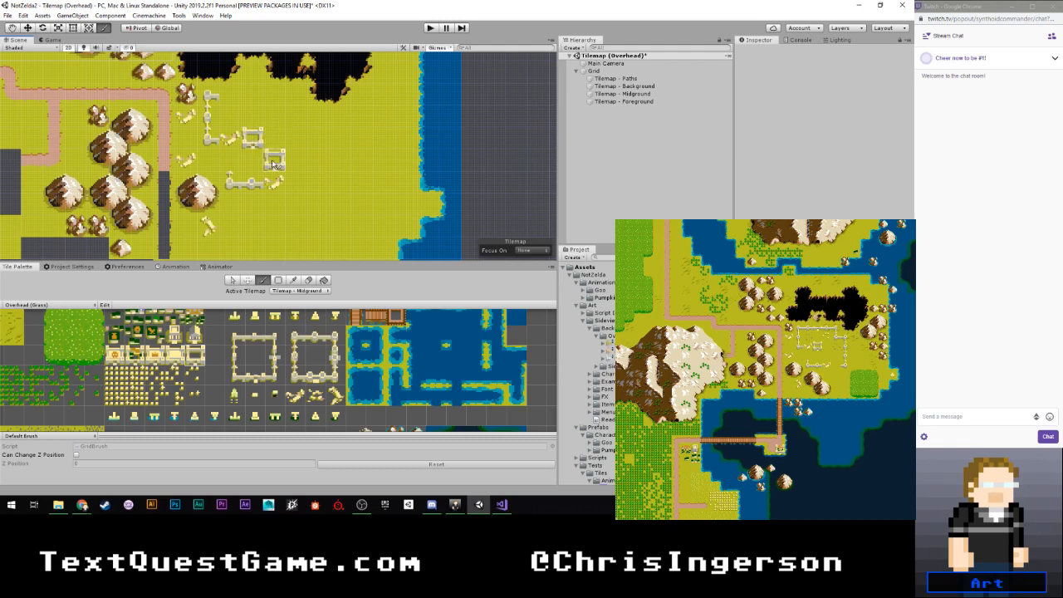
# - Complete the ruin's north wall with round tower segments around a square-towered gate segment and an upper-right corner tile
pyautogui.scroll(-4, 313, 350)
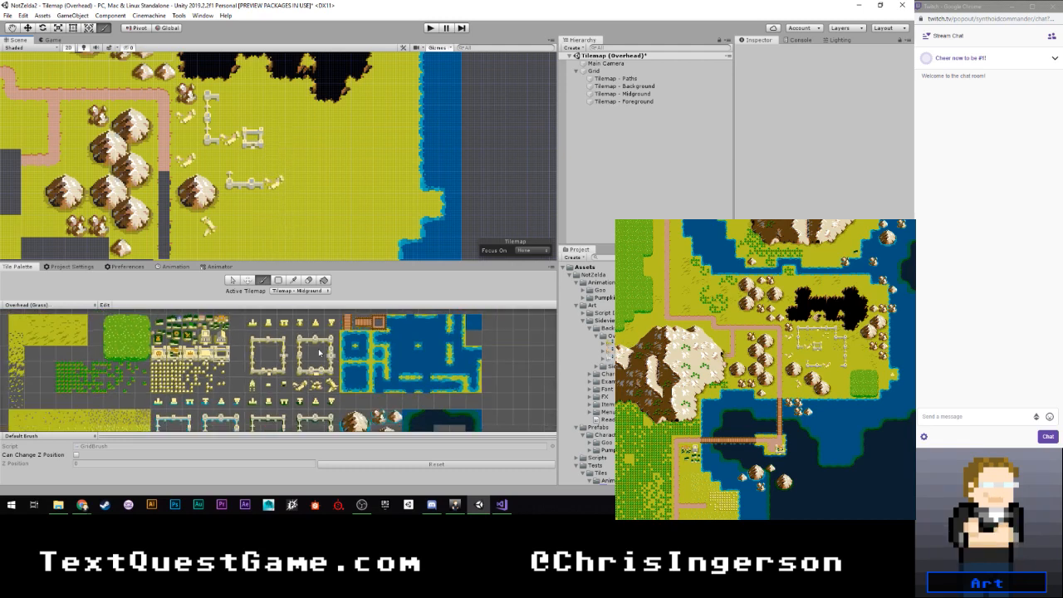
pyautogui.scroll(4, 280, 354)
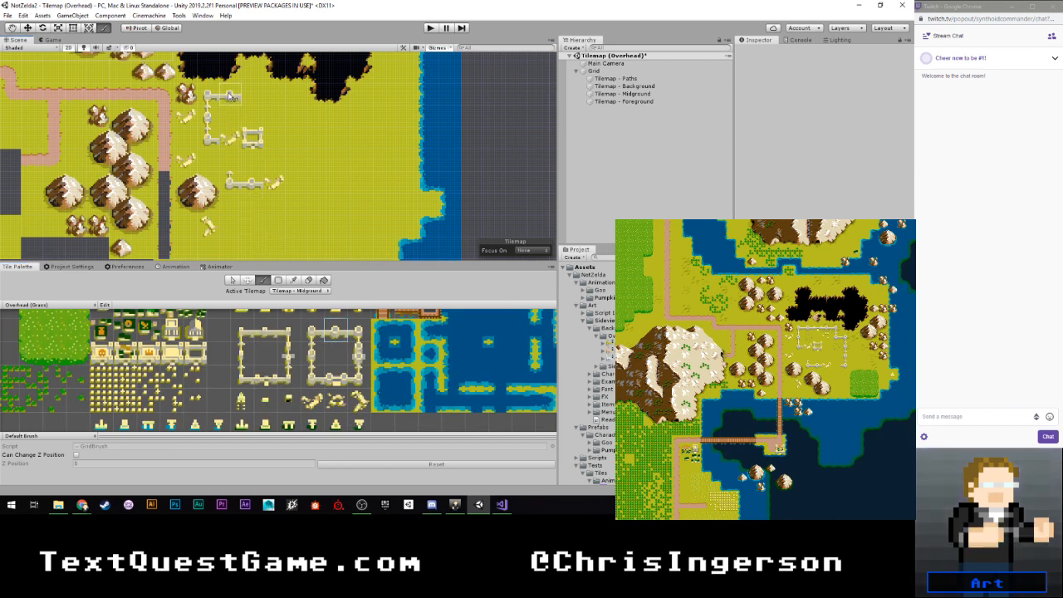
pyautogui.click(230, 96)
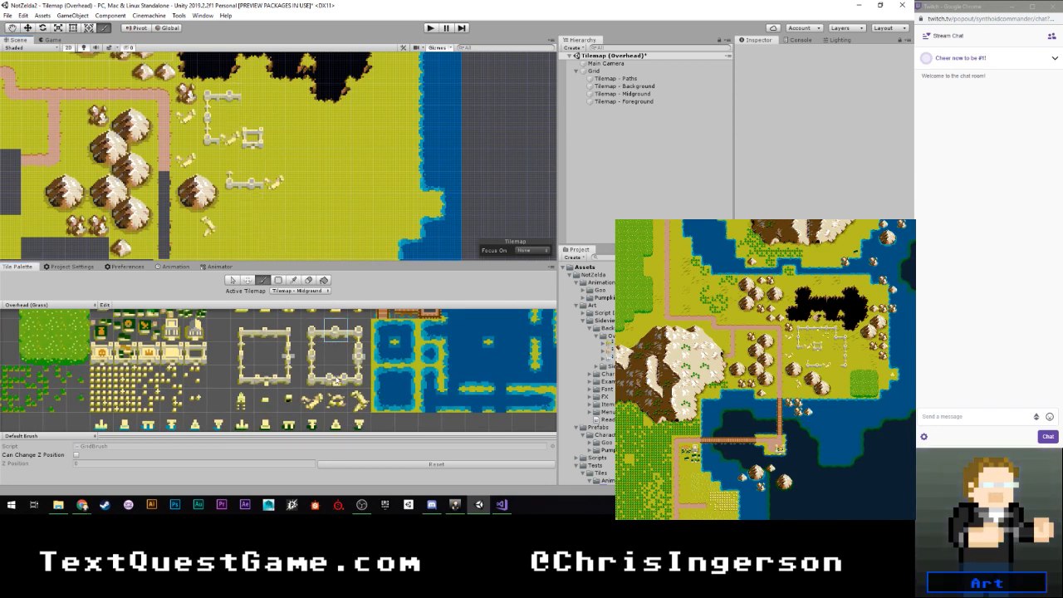
pyautogui.click(264, 379)
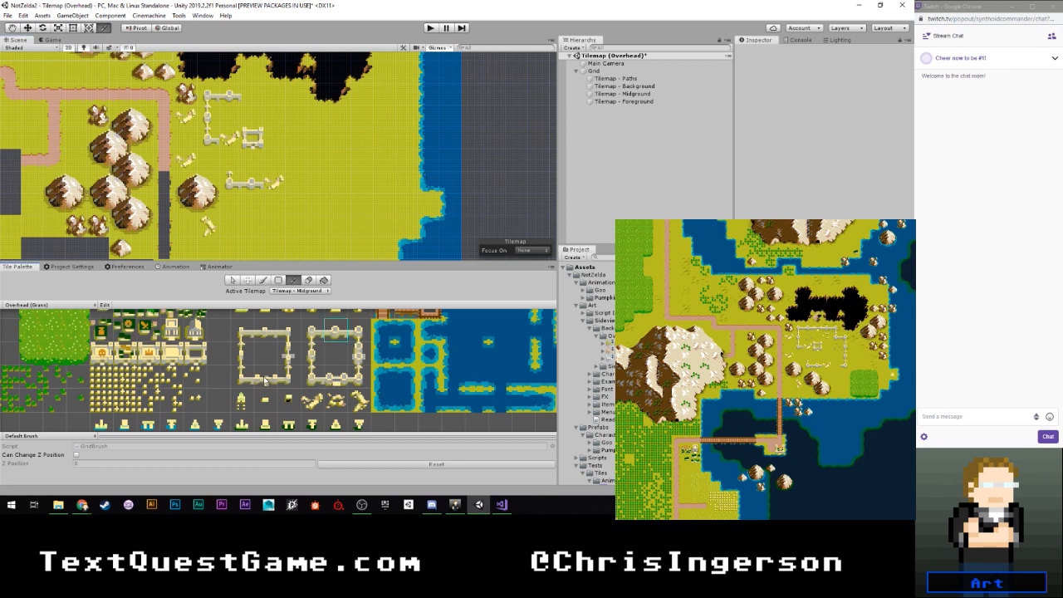
pyautogui.click(257, 97)
pyautogui.click(335, 325)
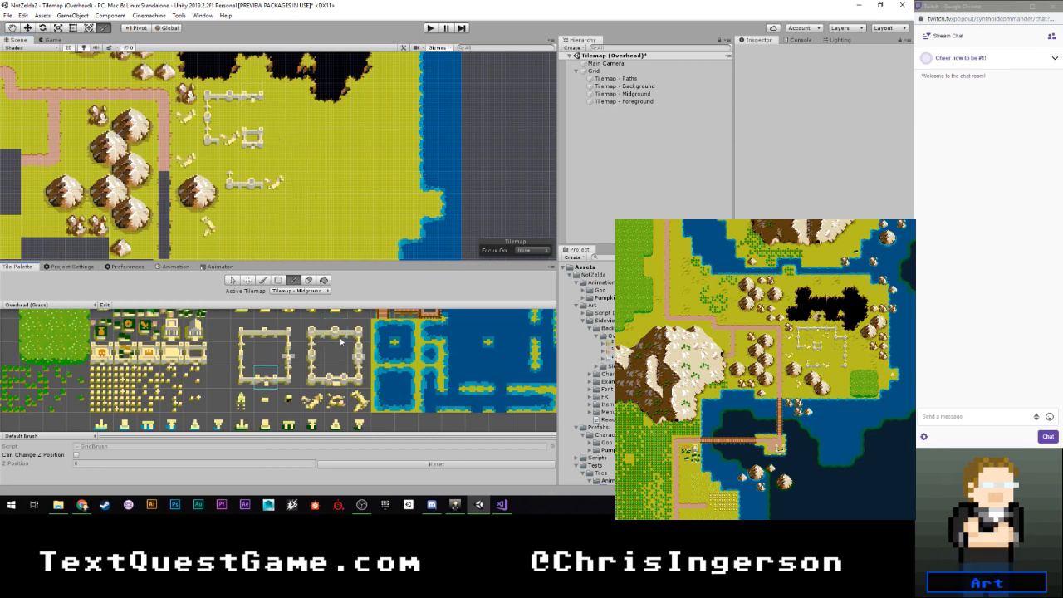
pyautogui.click(277, 98)
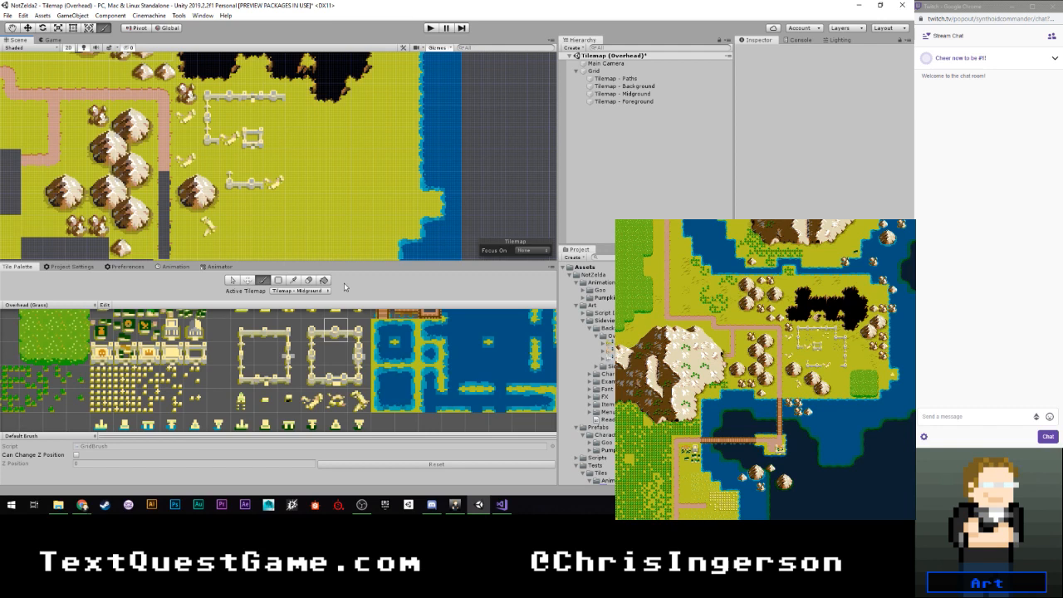
pyautogui.click(358, 330)
pyautogui.click(297, 98)
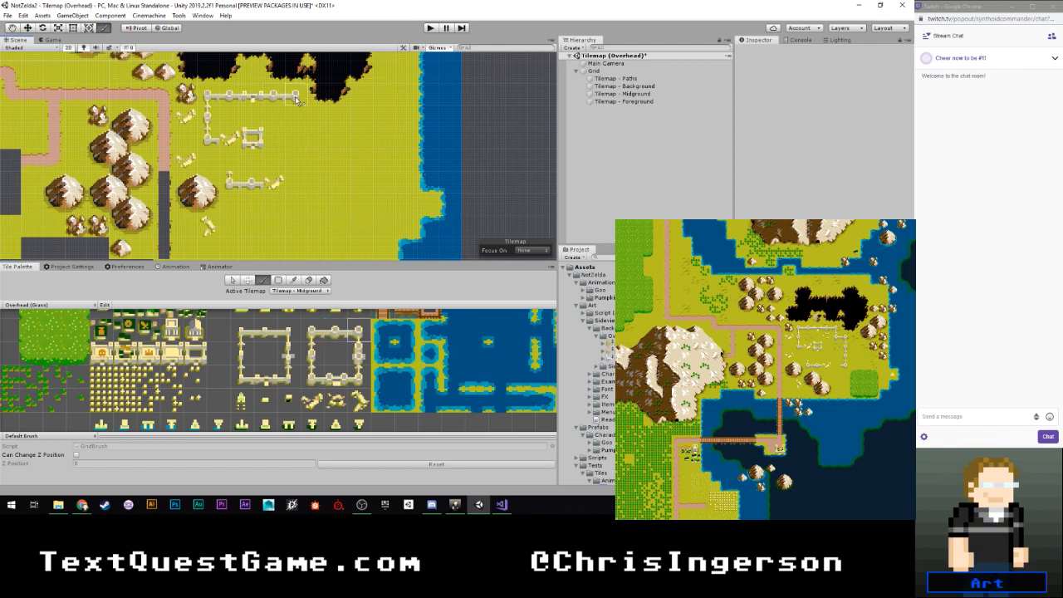
# - Build the ruin's stepped east wall with corner tiles and fill the stretch down to the lower-right corner with side tower tiles
pyautogui.click(313, 378)
pyautogui.click(296, 122)
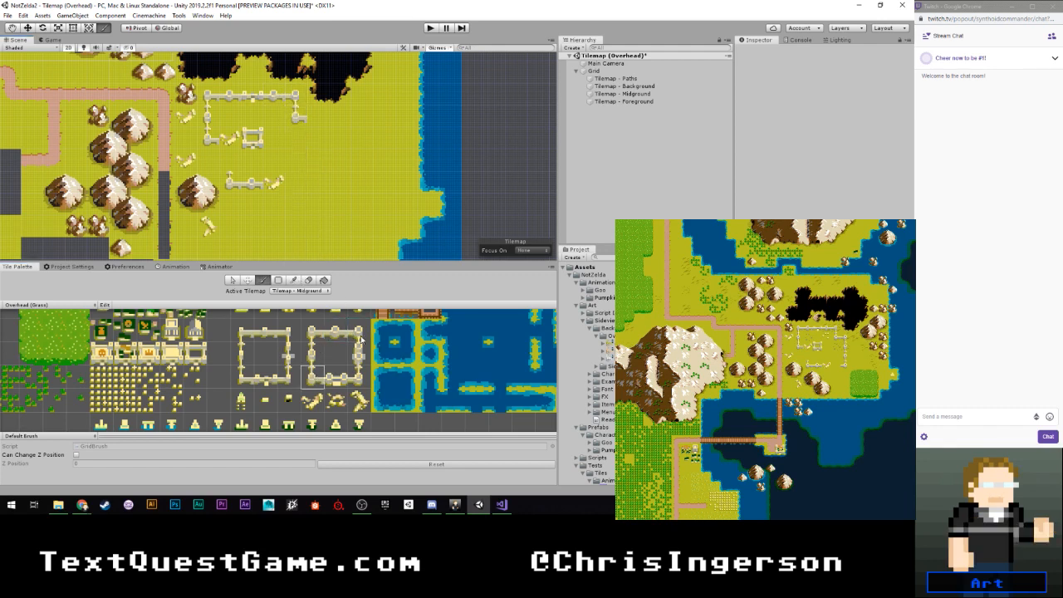
pyautogui.click(362, 337)
pyautogui.click(316, 122)
pyautogui.click(357, 378)
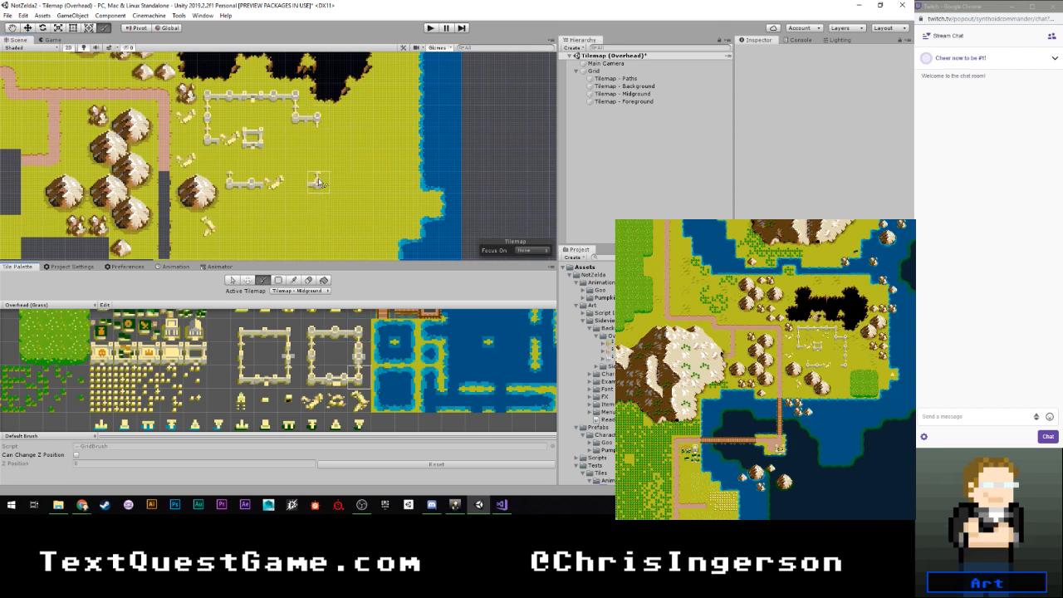
pyautogui.click(353, 358)
pyautogui.click(311, 358)
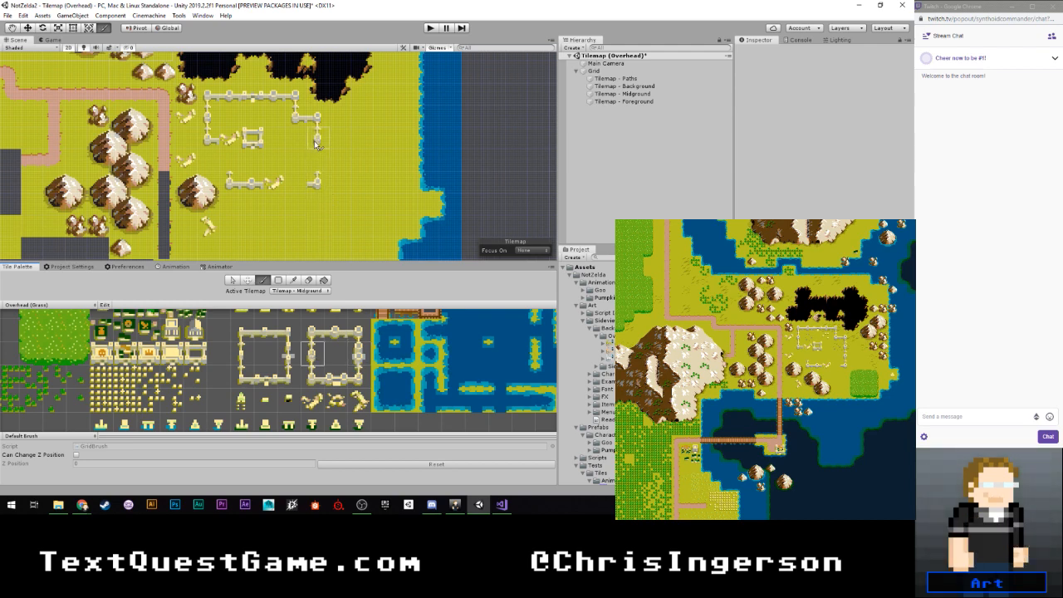
pyautogui.moveTo(316, 144); pyautogui.dragTo(317, 178)
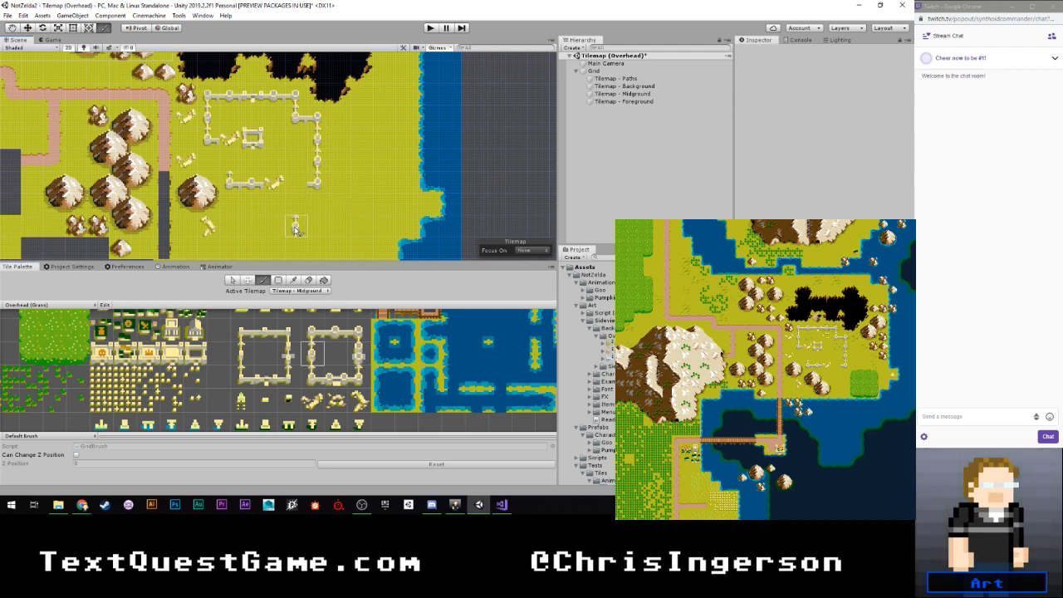
# - Pick the scattered small-stones tile and place it inside the ruin near the northeast corner
pyautogui.scroll(-1, 252, 202)
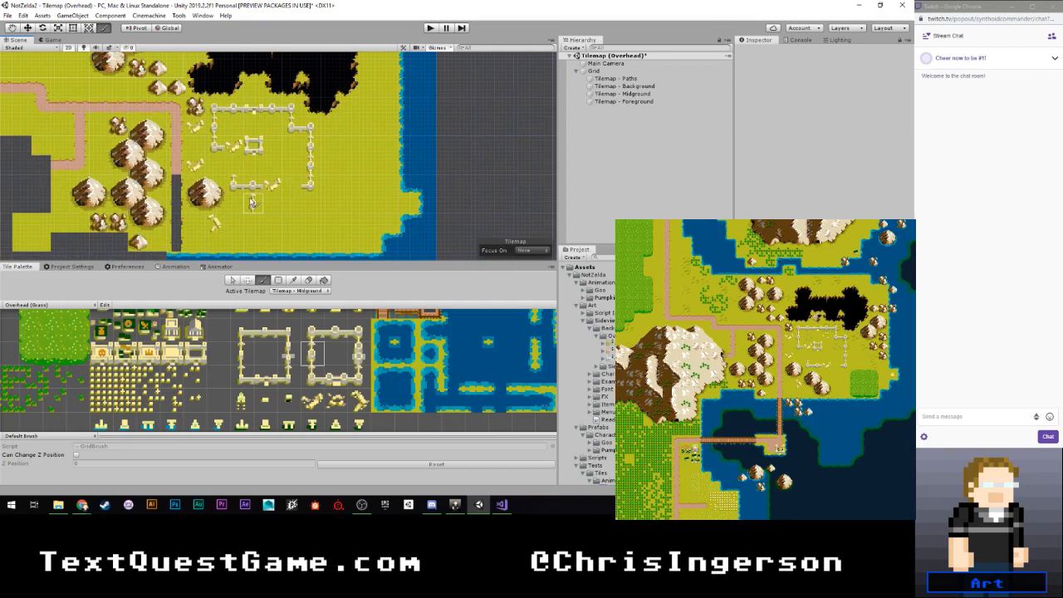
pyautogui.scroll(3, 251, 202)
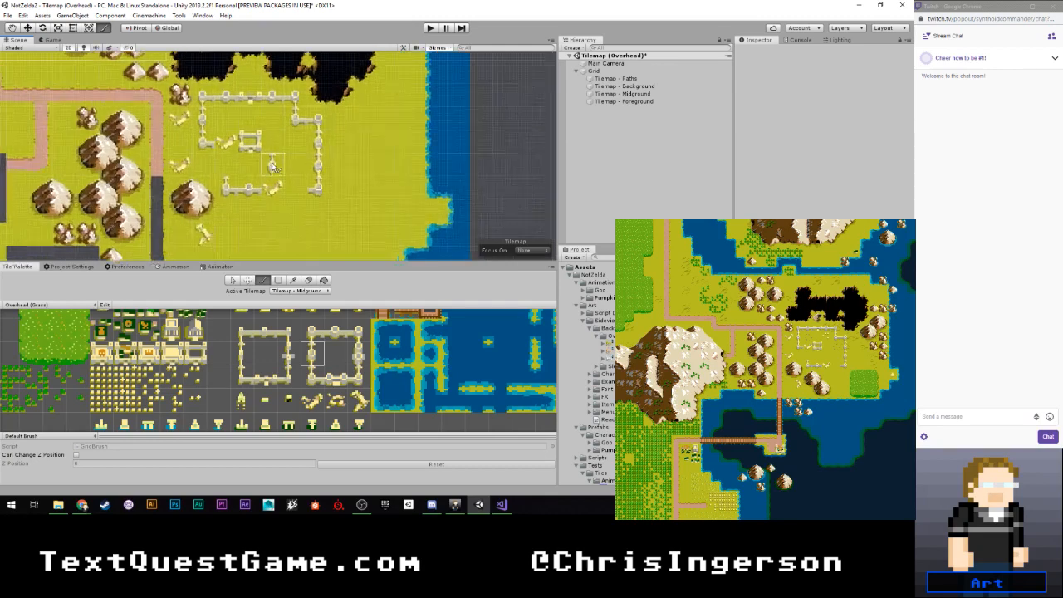
pyautogui.press('i')
pyautogui.click(191, 380)
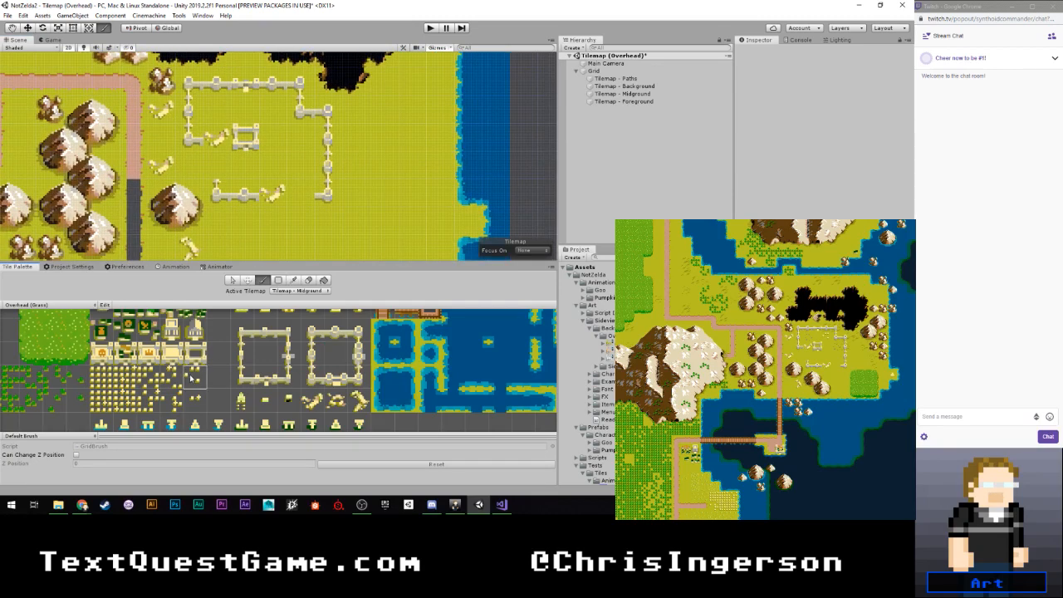
pyautogui.click(271, 114)
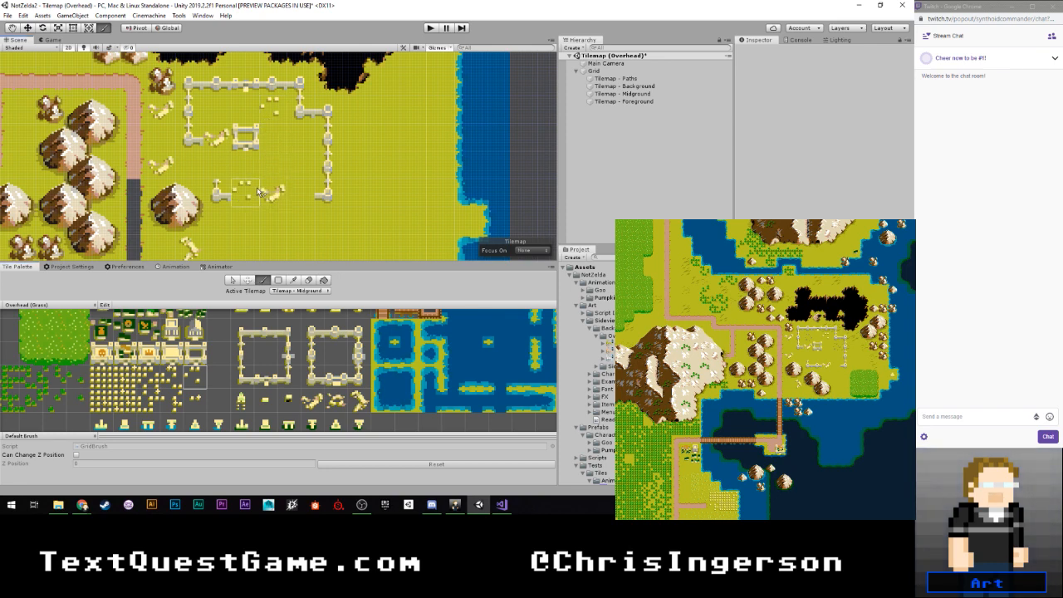
# - Add speckled grass tiles inside the ruin, a sparse one in the northwest part and a denser one by the east wall
pyautogui.scroll(-3, 143, 340)
pyautogui.moveTo(75, 339); pyautogui.dragTo(188, 365, button='middle')
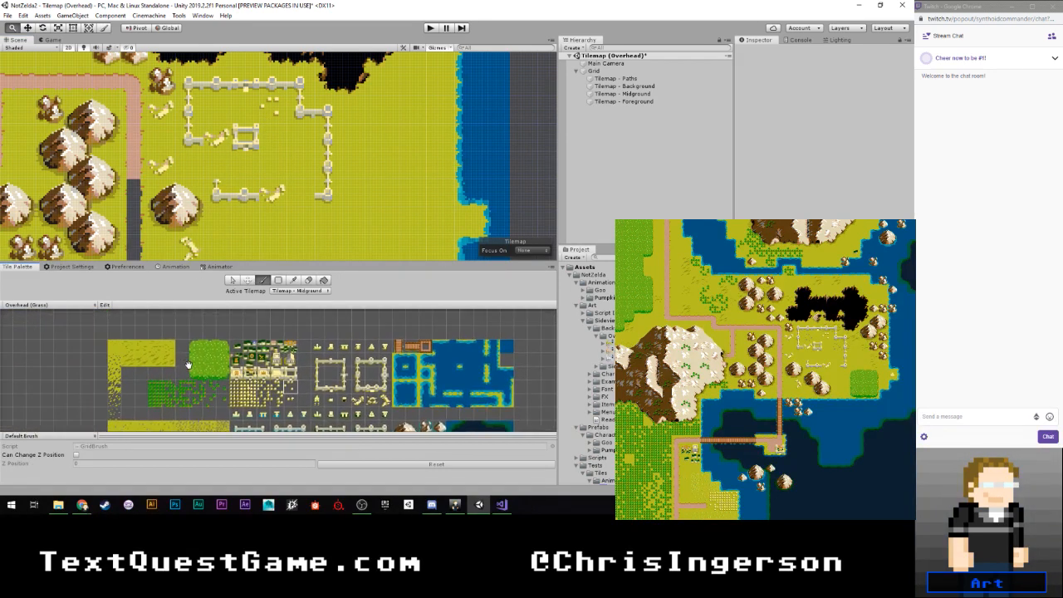
pyautogui.scroll(6, 189, 365)
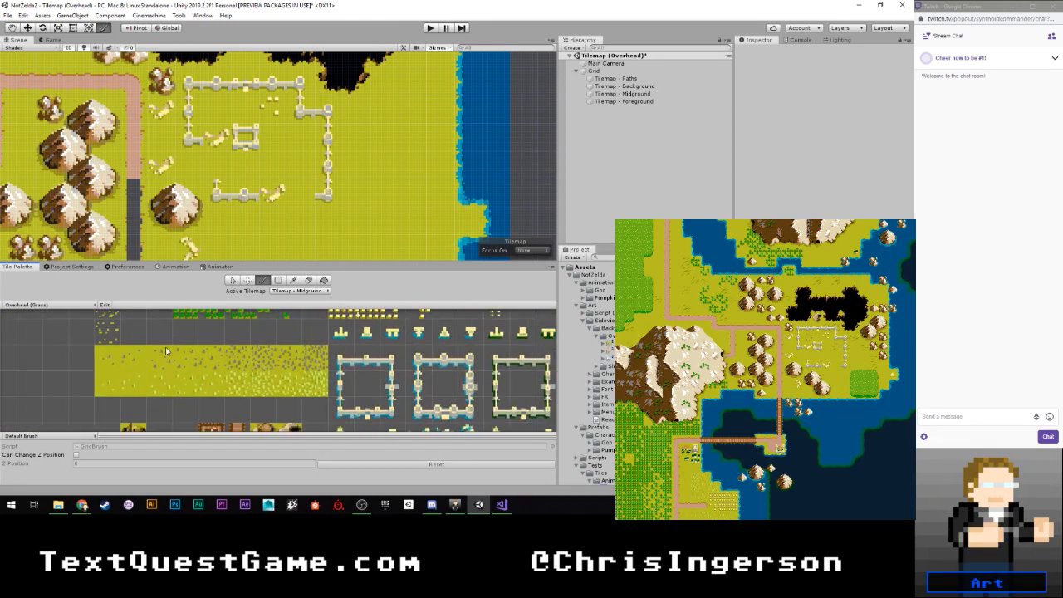
pyautogui.scroll(1, 128, 360)
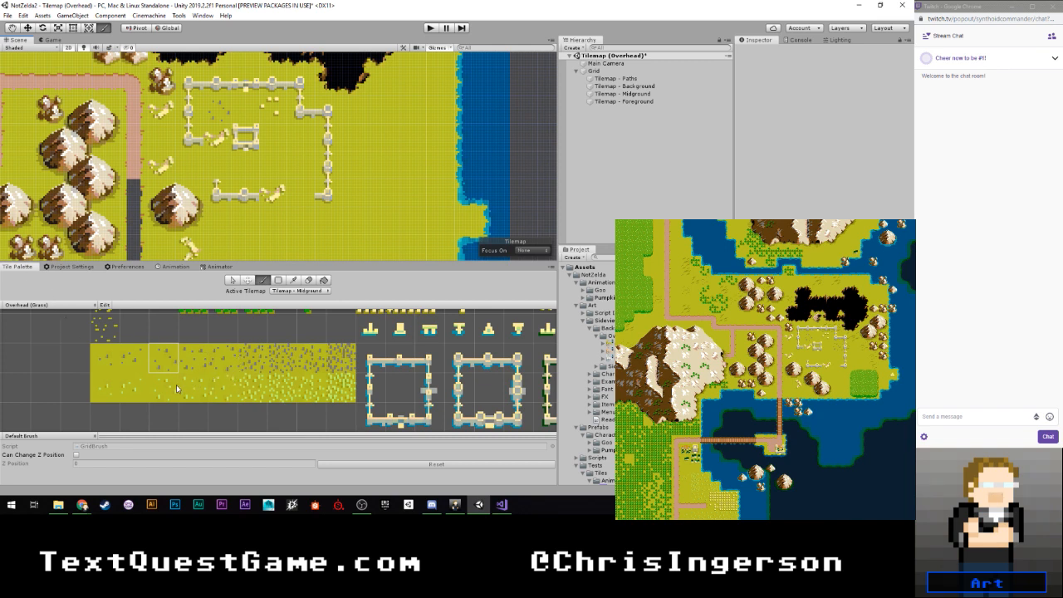
pyautogui.click(225, 369)
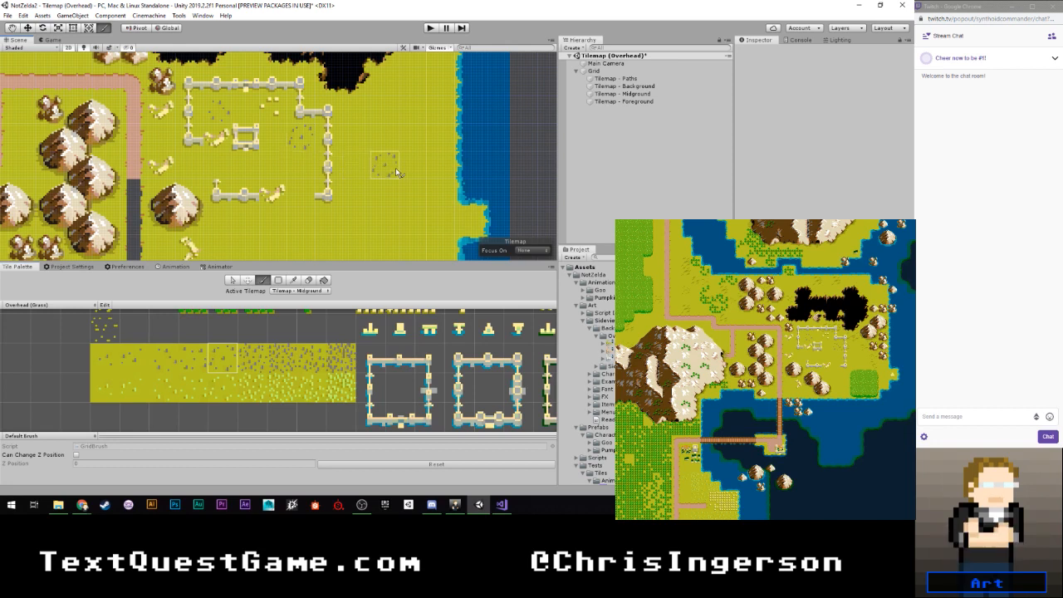
pyautogui.scroll(-4, 373, 129)
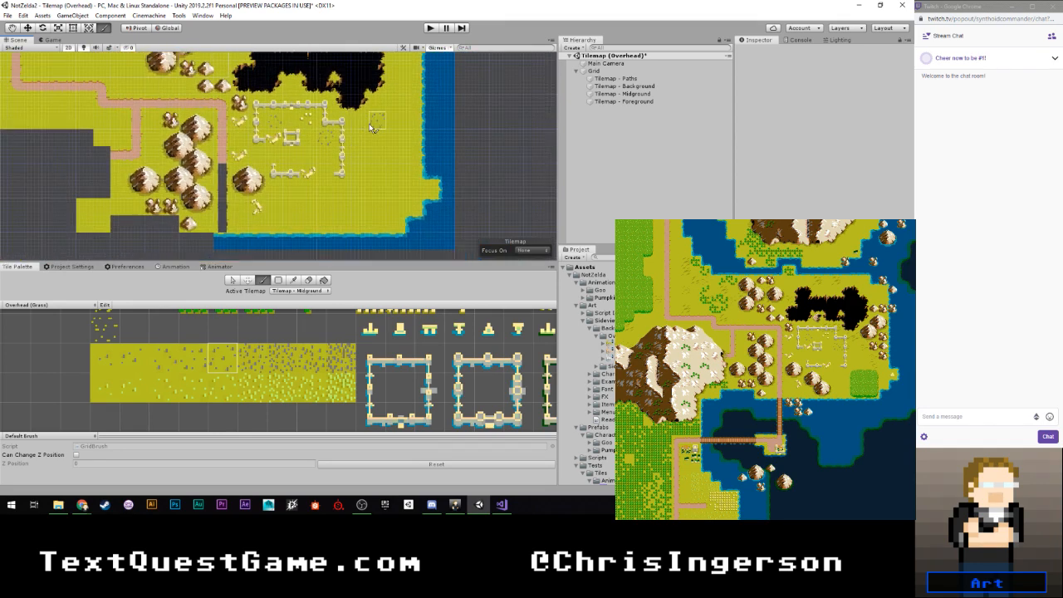
pyautogui.scroll(5, 372, 128)
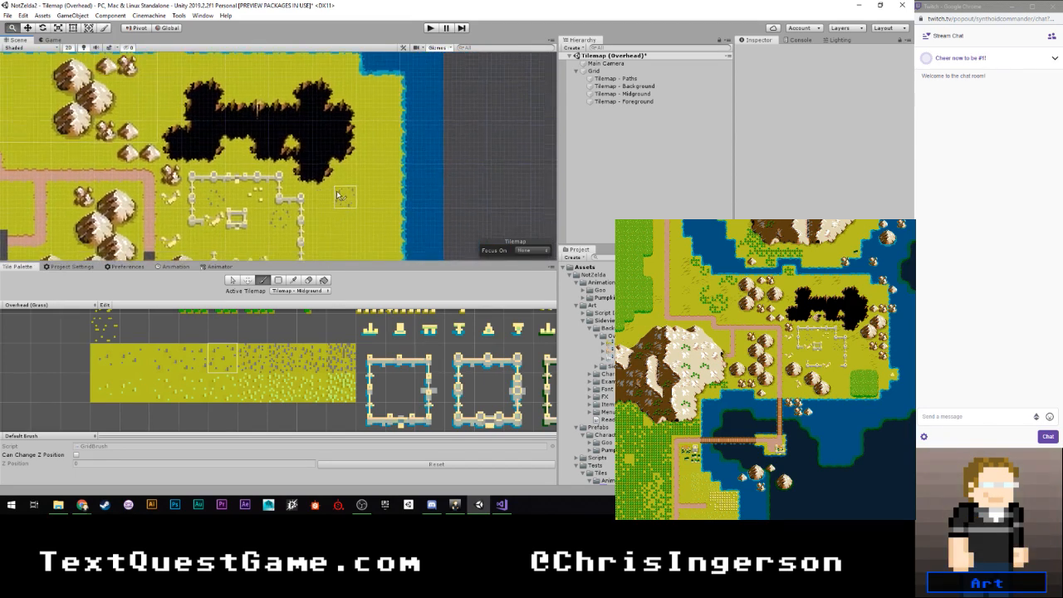
pyautogui.scroll(-3, 291, 358)
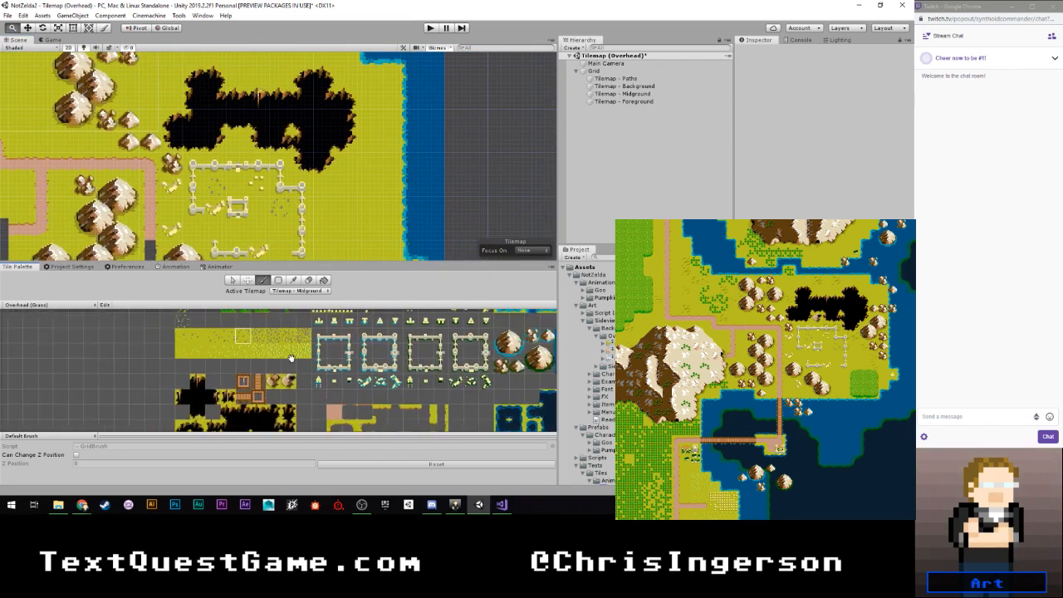
# - Place the rocky burrow mound tile in the notch at the chasm's southern edge and save the scene
pyautogui.moveTo(291, 358); pyautogui.dragTo(288, 351, button='middle')
pyautogui.click(287, 375)
pyautogui.click(238, 142)
pyautogui.scroll(-3, 340, 196)
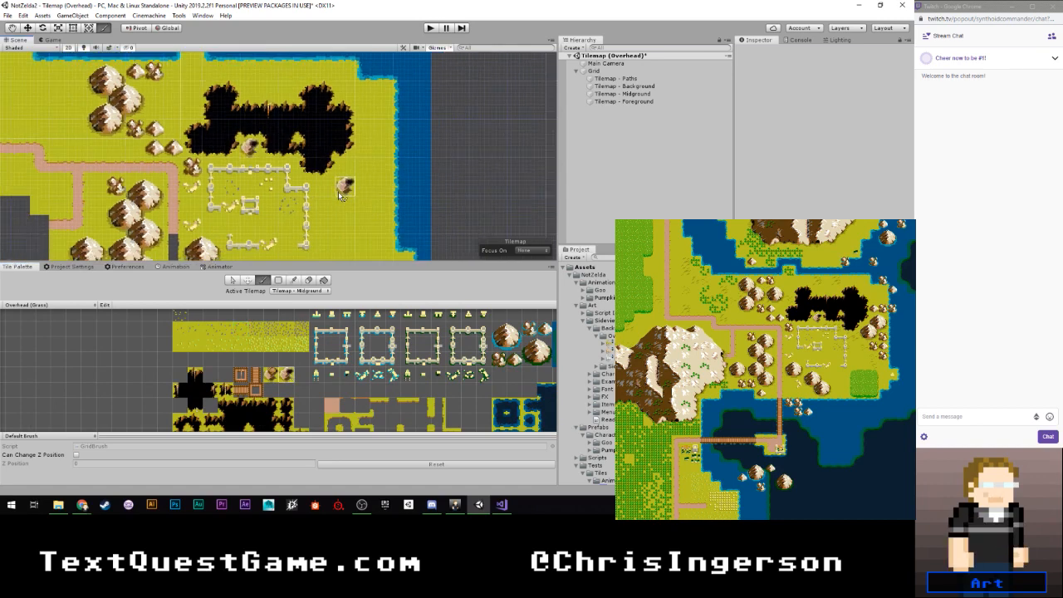
pyautogui.scroll(-4, 339, 194)
pyautogui.moveTo(329, 201); pyautogui.dragTo(366, 143, button='middle')
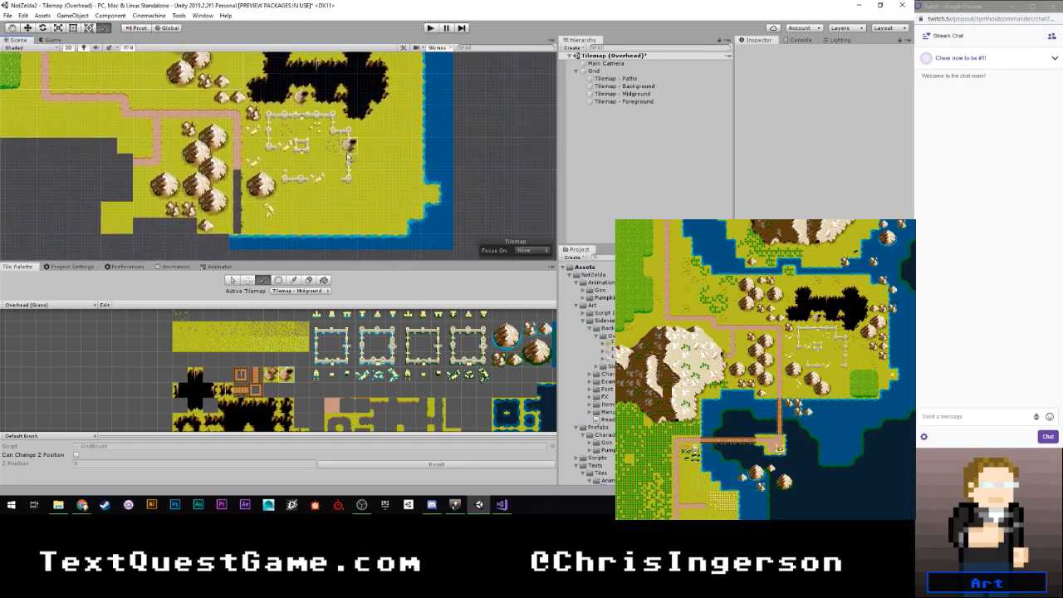
pyautogui.hotkey('ctrl', 's')
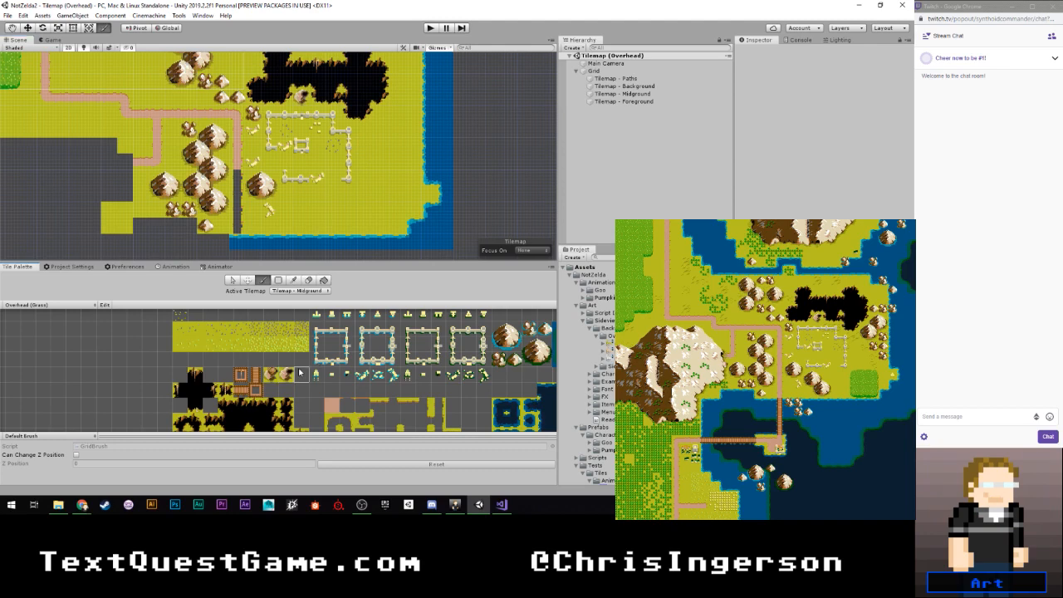
# - Pick the small pyramid-shaped structure tile and place it on the headland jutting out of the southeast coast
pyautogui.scroll(-3, 306, 203)
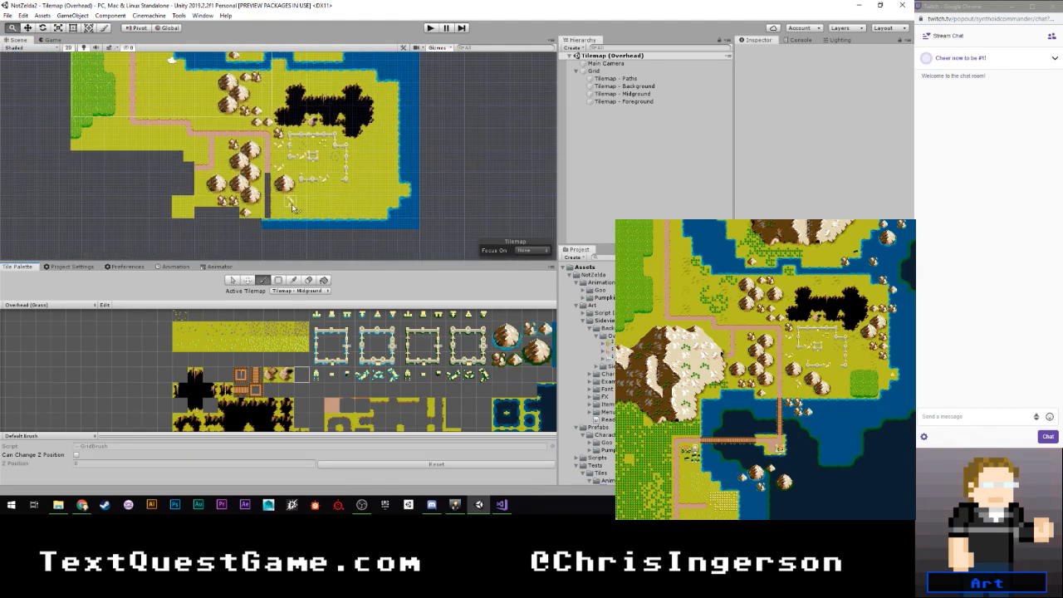
pyautogui.scroll(-1, 303, 209)
pyautogui.scroll(-6, 303, 208)
pyautogui.scroll(-3, 339, 175)
pyautogui.moveTo(357, 123); pyautogui.dragTo(367, 126, button='middle')
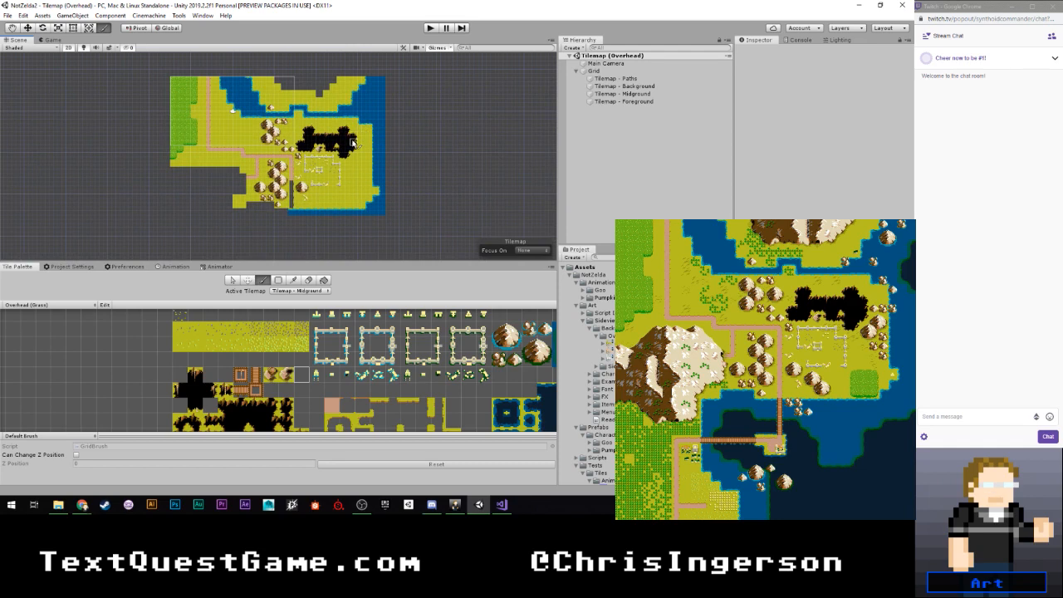
pyautogui.scroll(7, 347, 148)
pyautogui.scroll(-2, 359, 143)
pyautogui.moveTo(371, 140); pyautogui.dragTo(374, 155, button='middle')
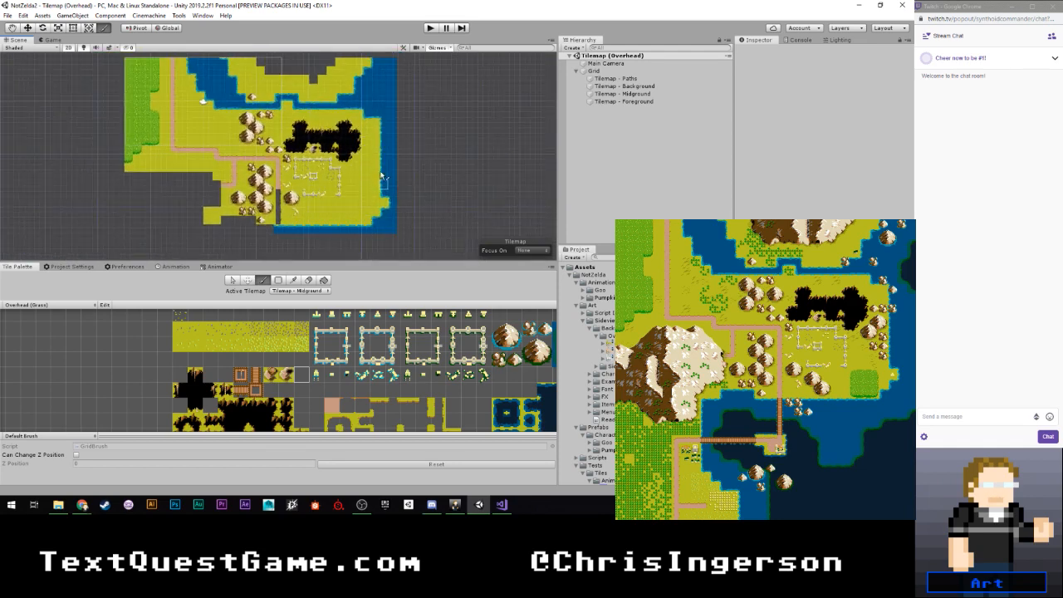
pyautogui.keyDown('alt'); pyautogui.moveTo(384, 179); pyautogui.dragTo(368, 184, button='right'); pyautogui.keyUp('alt')
pyautogui.scroll(5, 368, 184)
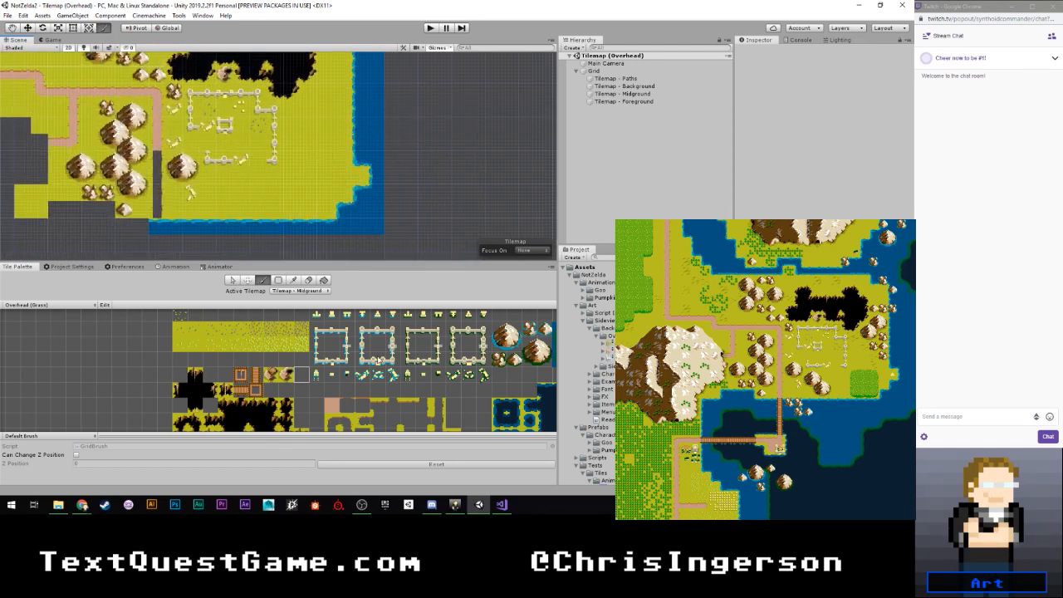
pyautogui.scroll(2, 392, 356)
pyautogui.scroll(2, 388, 357)
pyautogui.scroll(-5, 366, 349)
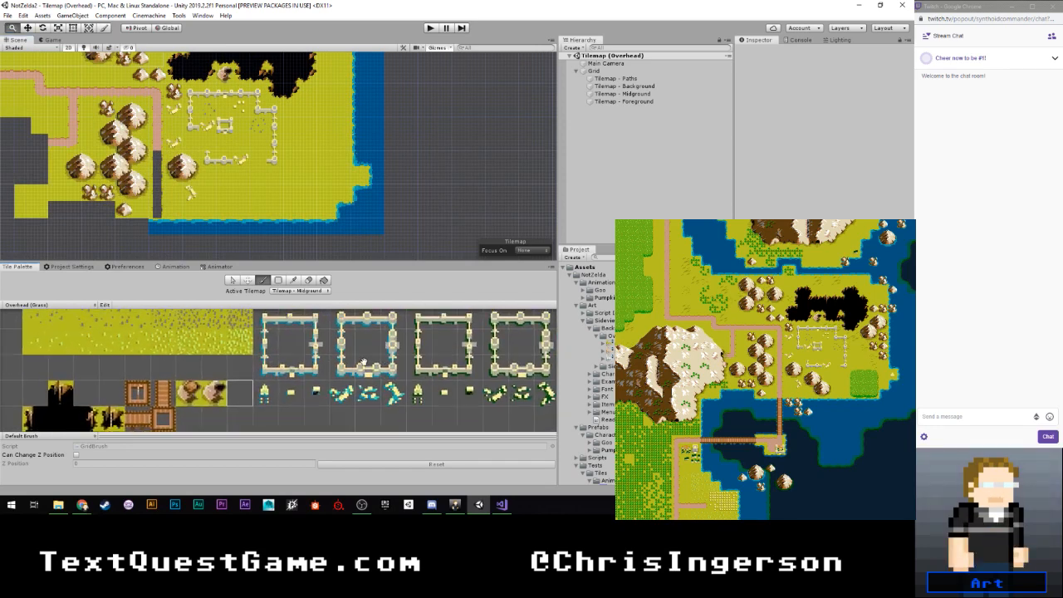
pyautogui.moveTo(328, 334); pyautogui.dragTo(252, 422, button='middle')
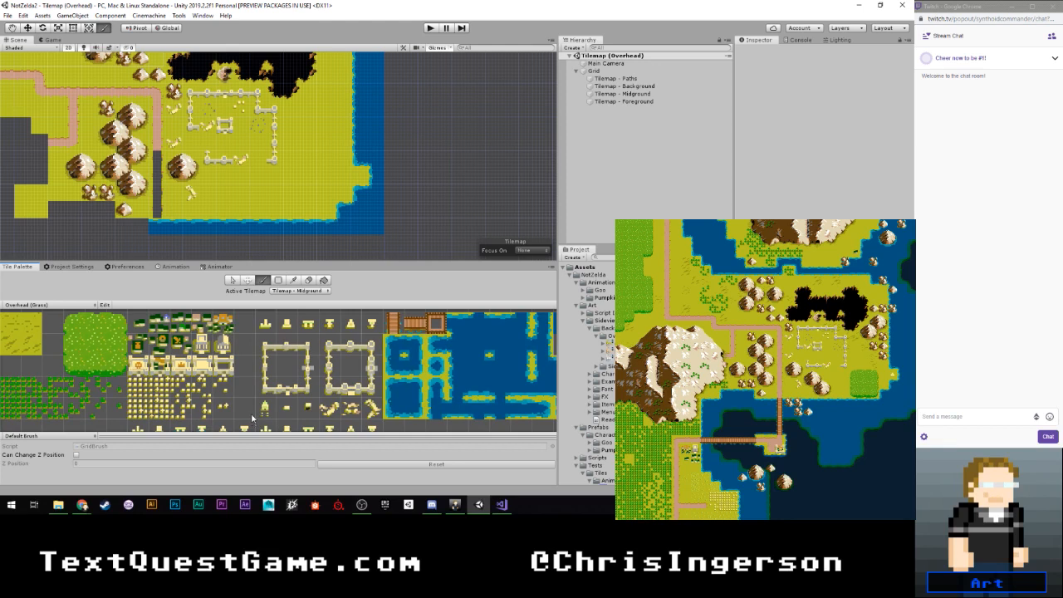
pyautogui.scroll(1, 333, 379)
pyautogui.click(352, 319)
pyautogui.click(359, 177)
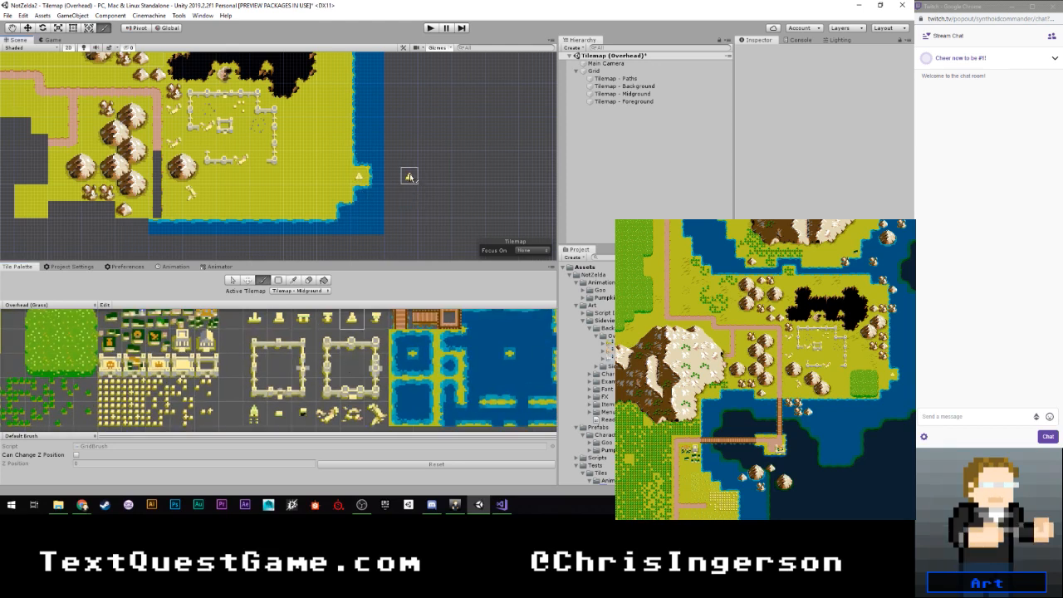
# - Build the east column of a square forest patch west of the pyramid from the dense green block's upper-right, right-edge and lower-right tiles
pyautogui.scroll(-3, 284, 326)
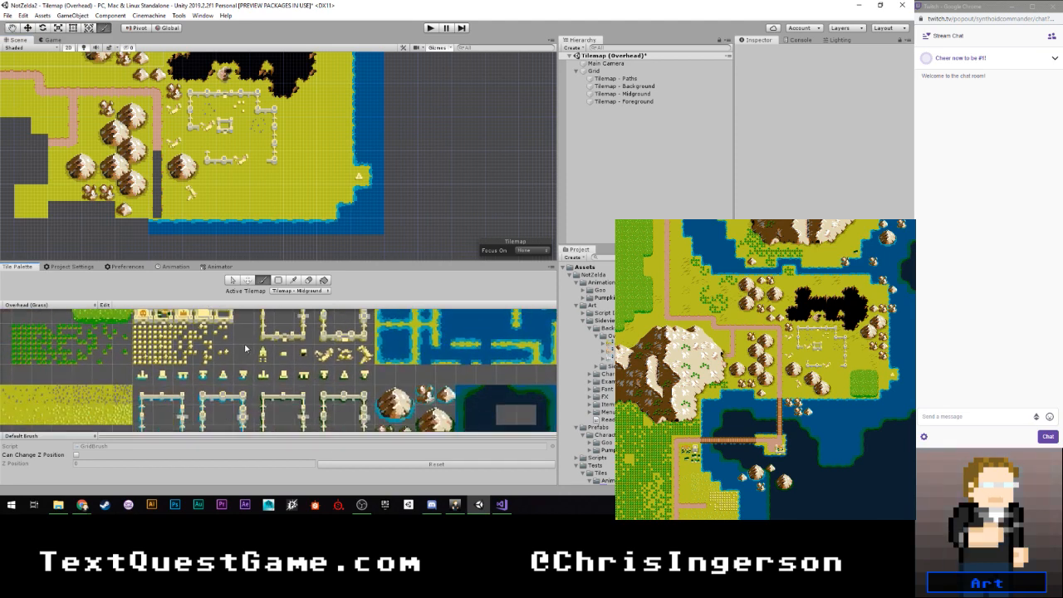
pyautogui.scroll(-3, 245, 349)
pyautogui.moveTo(151, 312); pyautogui.dragTo(174, 371, button='middle')
pyautogui.scroll(2, 173, 371)
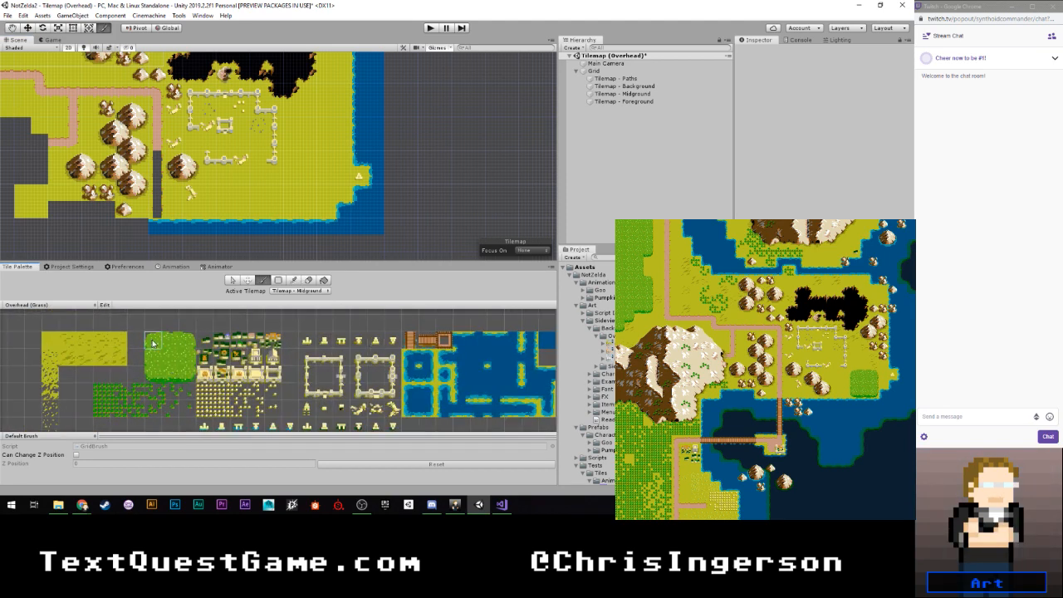
pyautogui.click(186, 341)
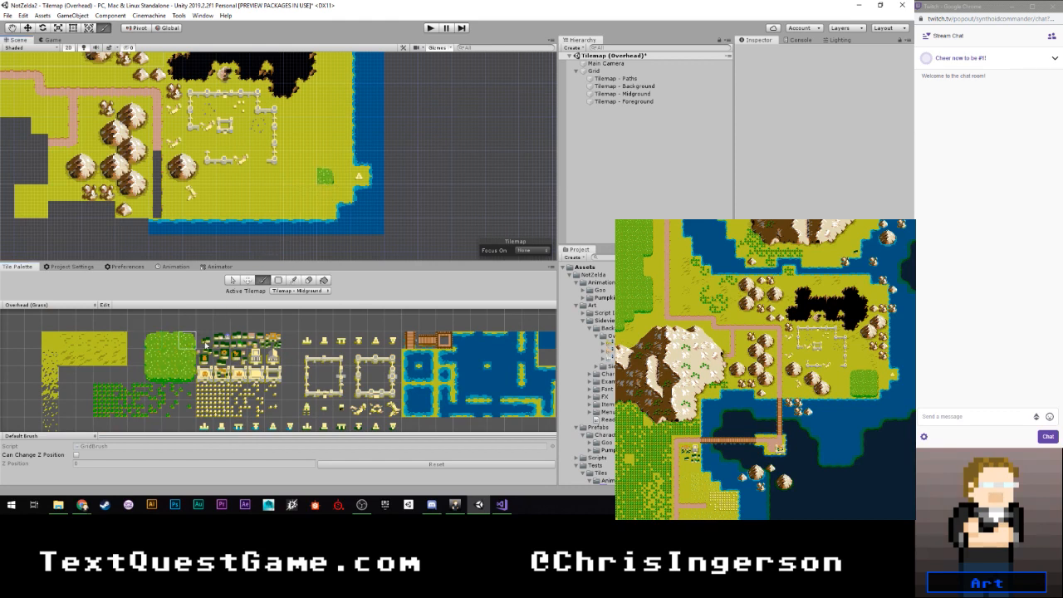
pyautogui.click(190, 356)
pyautogui.click(325, 194)
pyautogui.click(188, 372)
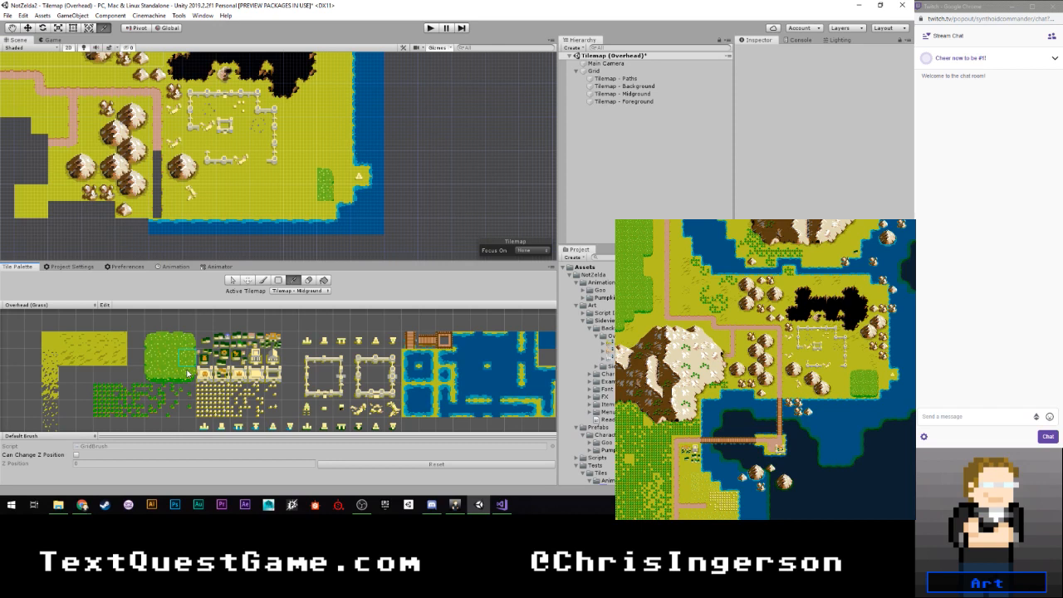
pyautogui.click(324, 212)
# - Add the forest patch's bottom edge, lower-left corner, left edge and upper-left corner tiles, leaving its middle column open above
pyautogui.click(174, 373)
pyautogui.click(309, 212)
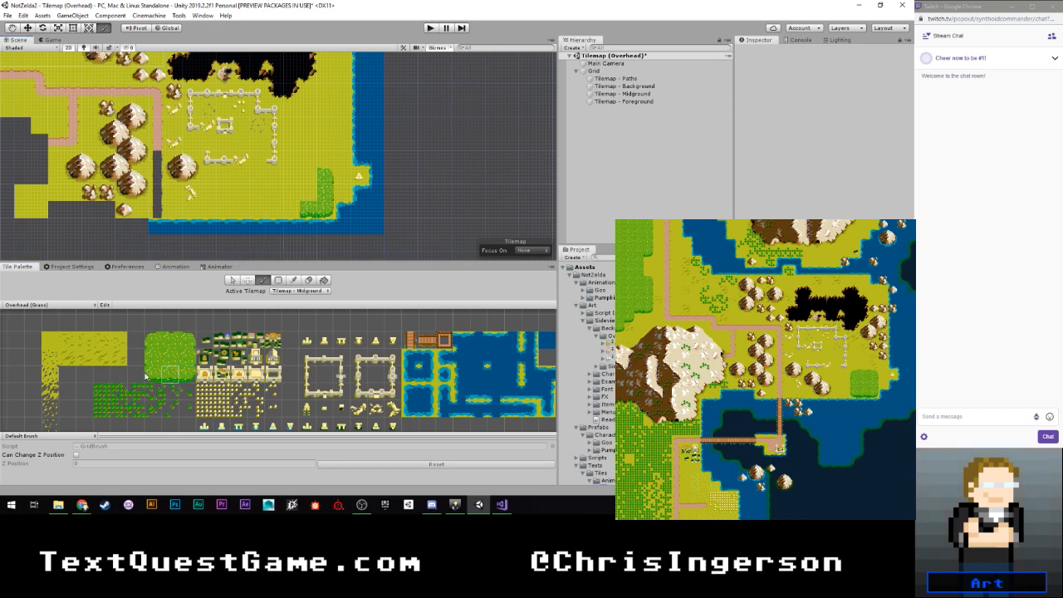
pyautogui.click(151, 374)
pyautogui.click(290, 210)
pyautogui.click(153, 357)
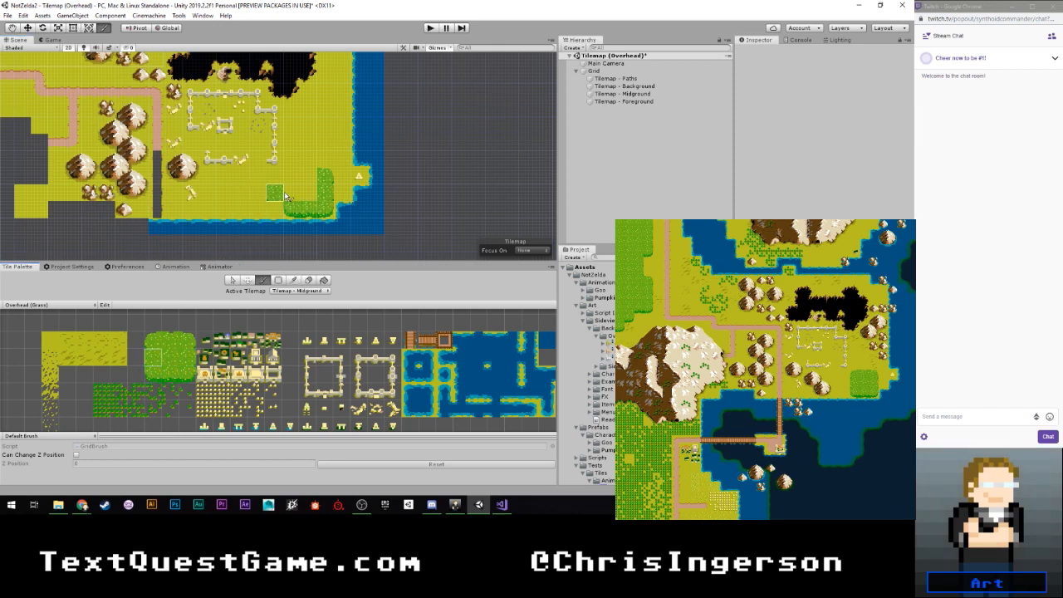
pyautogui.click(287, 196)
pyautogui.click(152, 340)
pyautogui.click(291, 177)
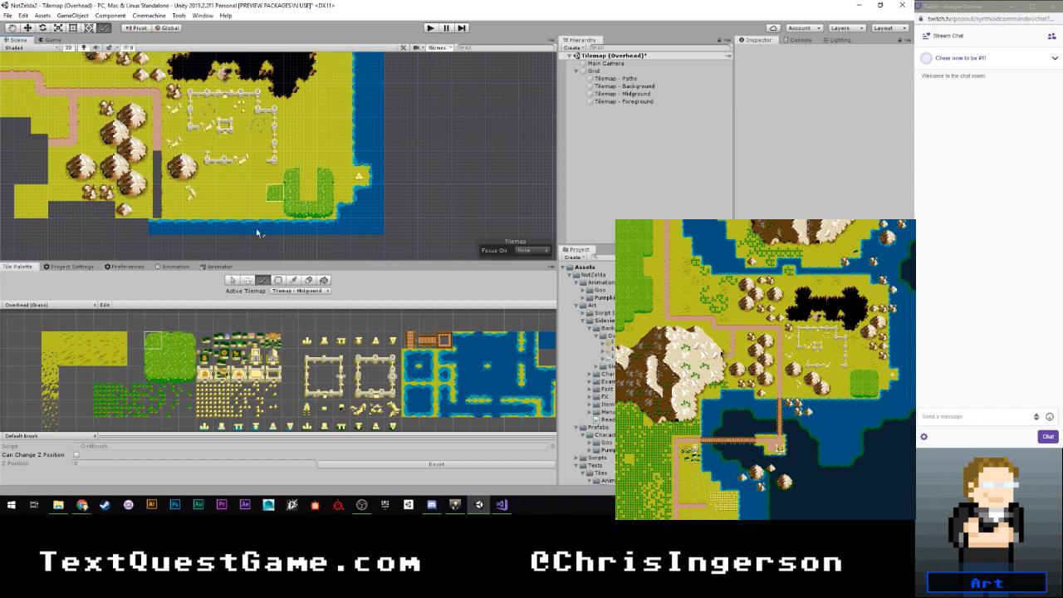
# - Close the forest patch with the top-edge tile and fill its centre, completing a 3 × 3 block
pyautogui.click(175, 345)
pyautogui.click(308, 178)
pyautogui.click(171, 359)
pyautogui.click(310, 194)
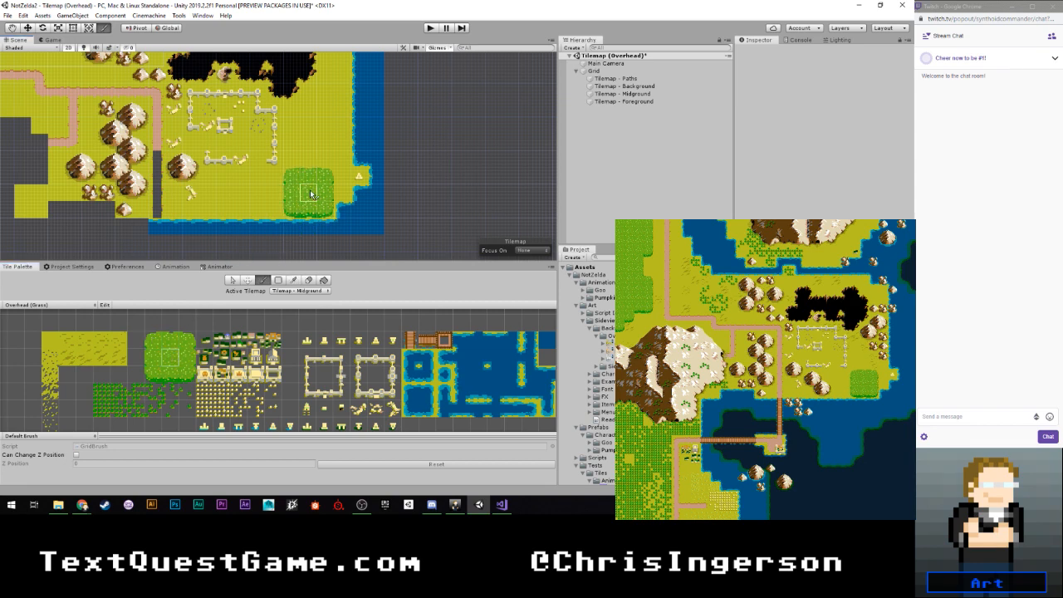
# - Start a large mountain just south of the ruin by placing its upper-left and upper-right peak tiles
pyautogui.scroll(-6, 389, 173)
pyautogui.moveTo(377, 127)
pyautogui.mouseDown(button='middle')
pyautogui.moveTo(366, 169)
pyautogui.moveTo(389, 169)
pyautogui.mouseUp(button='middle')
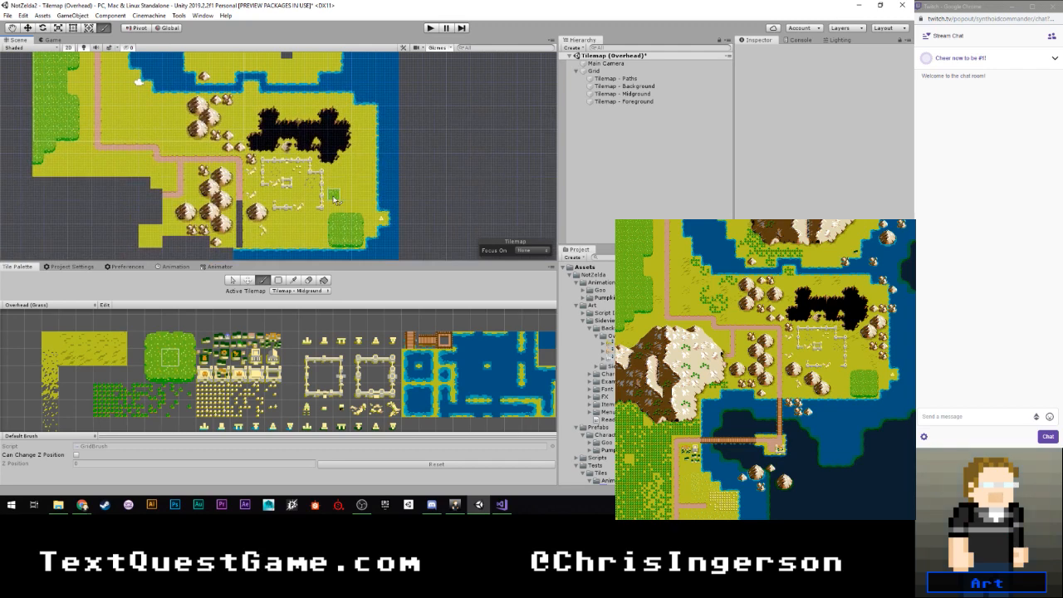
pyautogui.scroll(5, 283, 208)
pyautogui.scroll(-3, 264, 384)
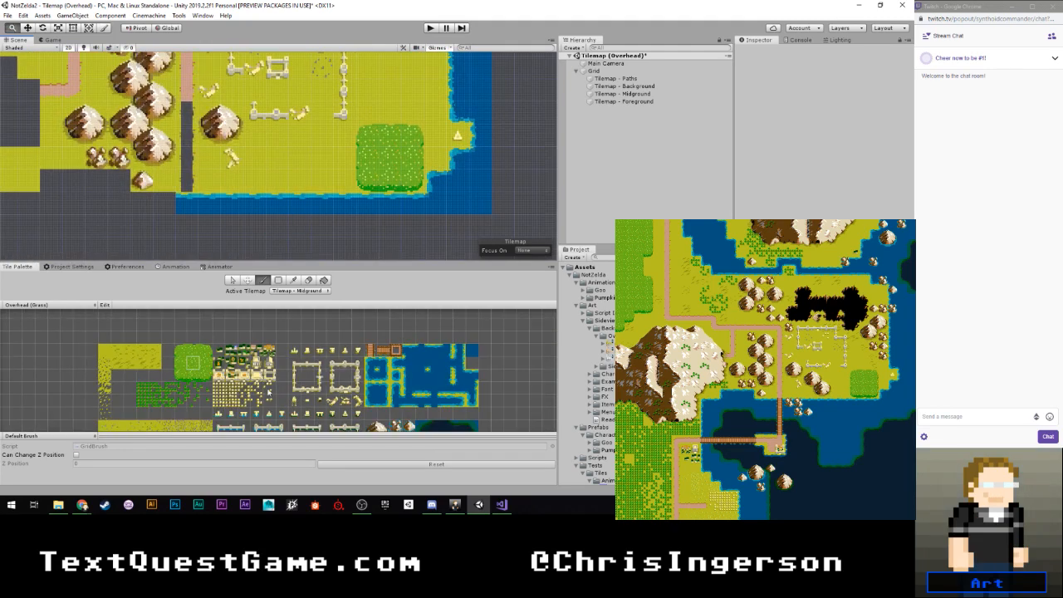
pyautogui.moveTo(245, 397)
pyautogui.mouseDown(button='middle')
pyautogui.moveTo(226, 330)
pyautogui.moveTo(222, 370)
pyautogui.moveTo(207, 363)
pyautogui.moveTo(209, 333)
pyautogui.mouseUp(button='middle')
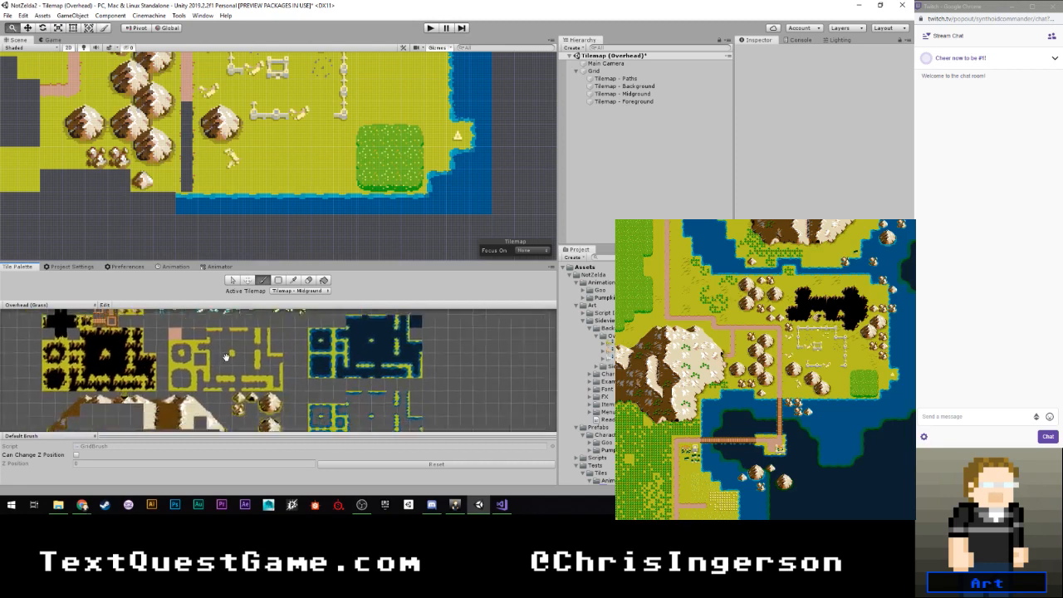
pyautogui.moveTo(200, 398)
pyautogui.mouseDown(button='middle')
pyautogui.moveTo(211, 336)
pyautogui.moveTo(214, 380)
pyautogui.moveTo(194, 334)
pyautogui.mouseUp(button='middle')
pyautogui.scroll(2, 212, 366)
pyautogui.scroll(3, 206, 339)
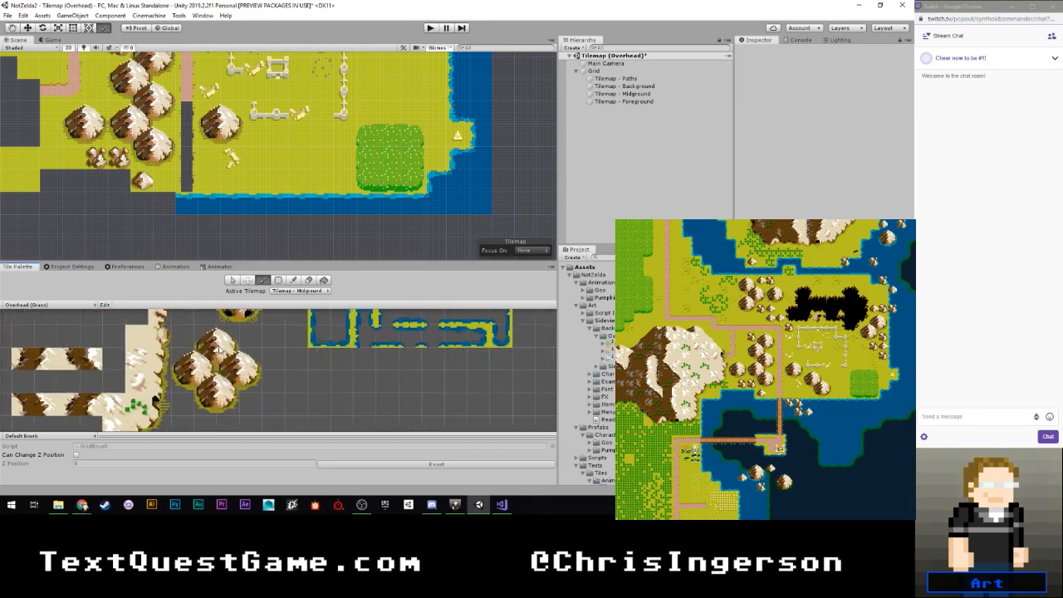
pyautogui.click(205, 337)
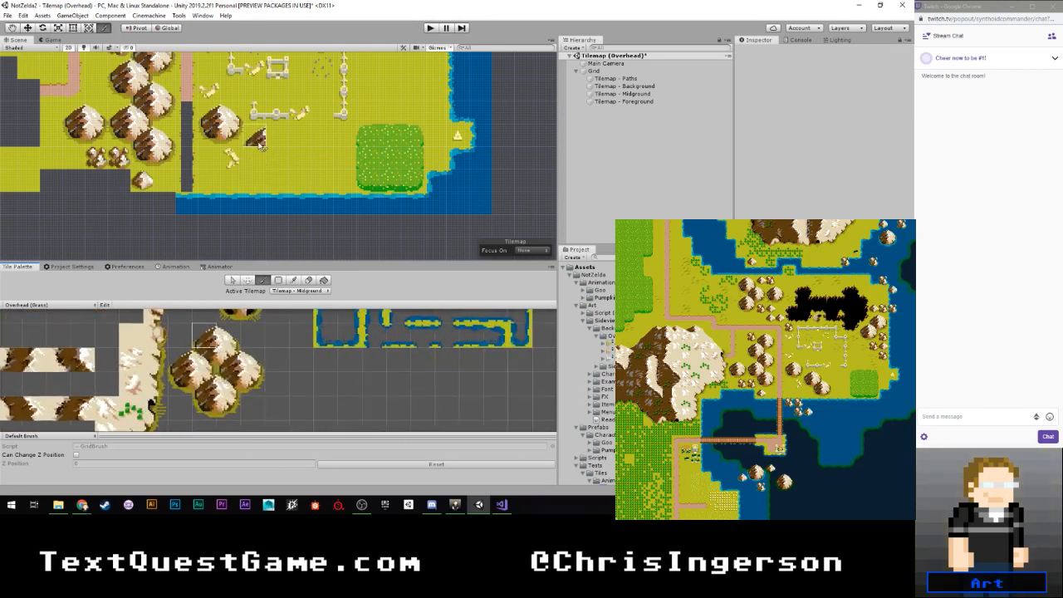
pyautogui.click(226, 340)
pyautogui.click(277, 135)
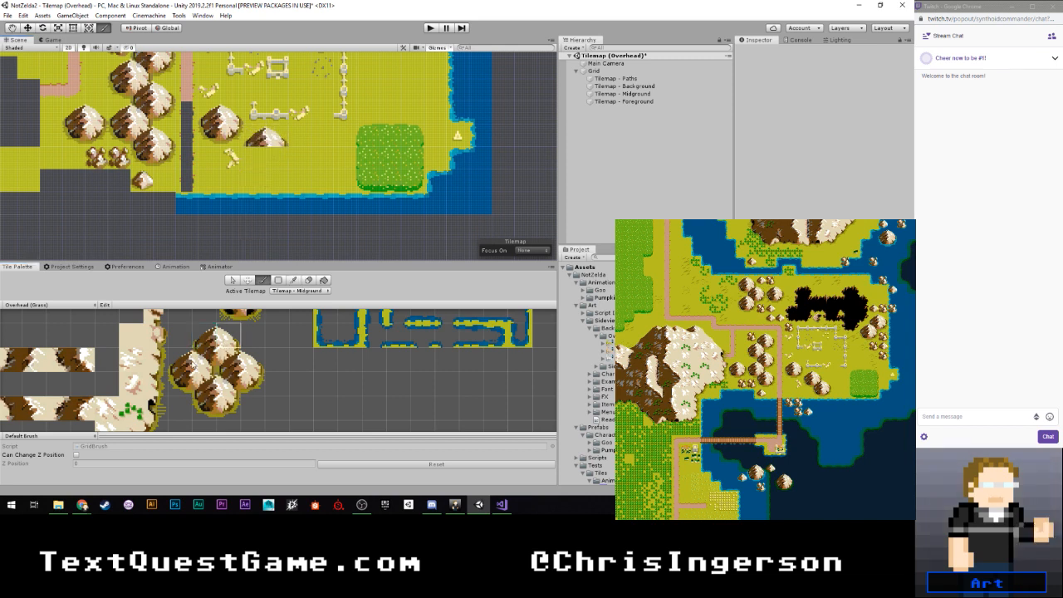
# - Complete the mountain south of the ruin and overlap a second large mountain onto its southeast side
pyautogui.scroll(-1, 266, 338)
pyautogui.moveTo(266, 337)
pyautogui.mouseDown(button='middle')
pyautogui.moveTo(256, 404)
pyautogui.moveTo(259, 333)
pyautogui.mouseUp(button='middle')
pyautogui.click(225, 344)
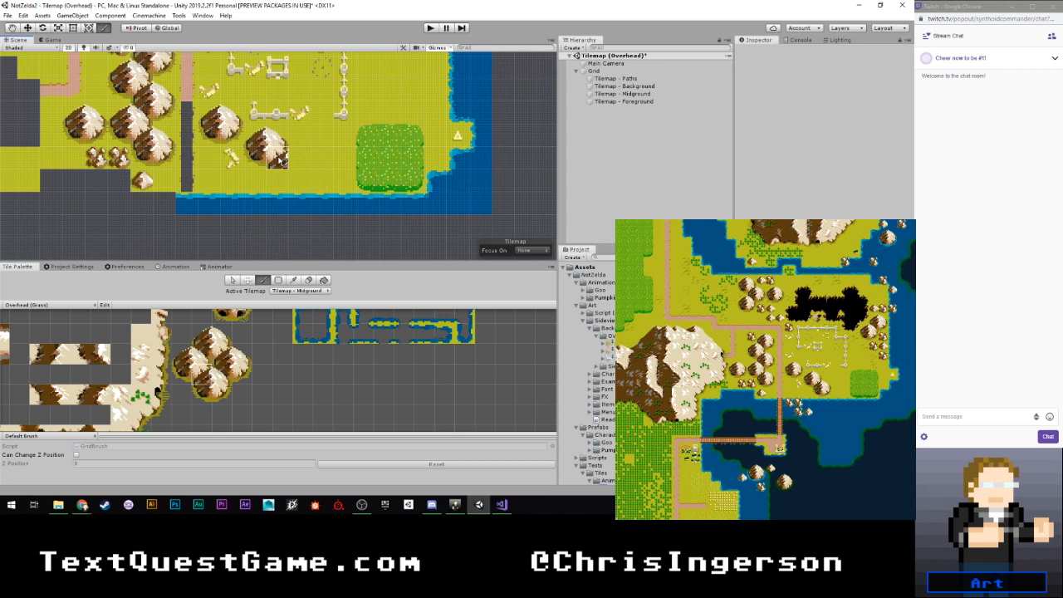
pyautogui.scroll(2, 228, 359)
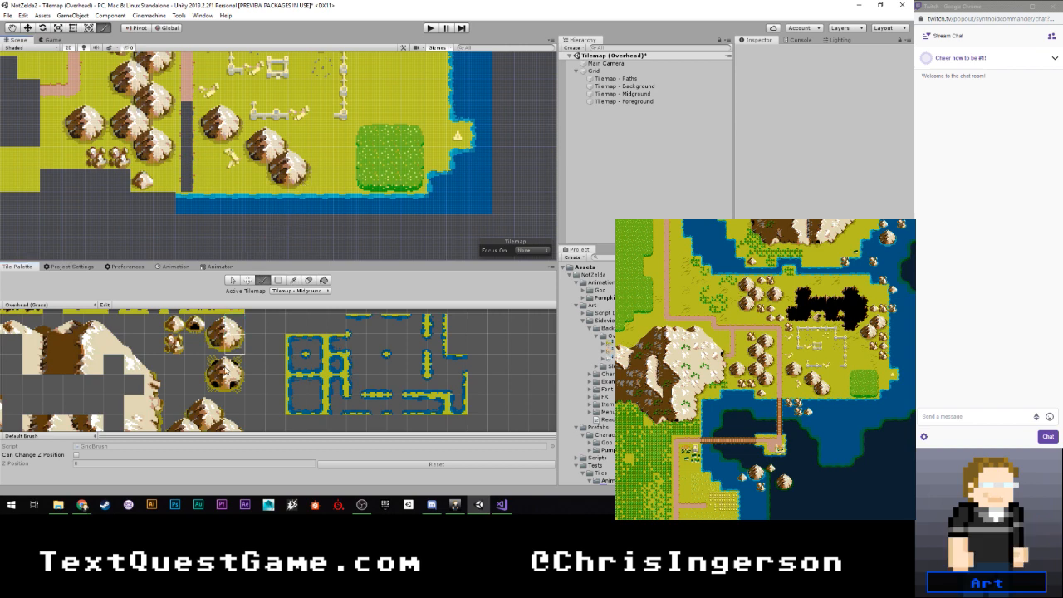
# - Pick the water-edged small rocks tile and place it on the northern landmass's southeast shore, above the river
pyautogui.scroll(-8, 278, 161)
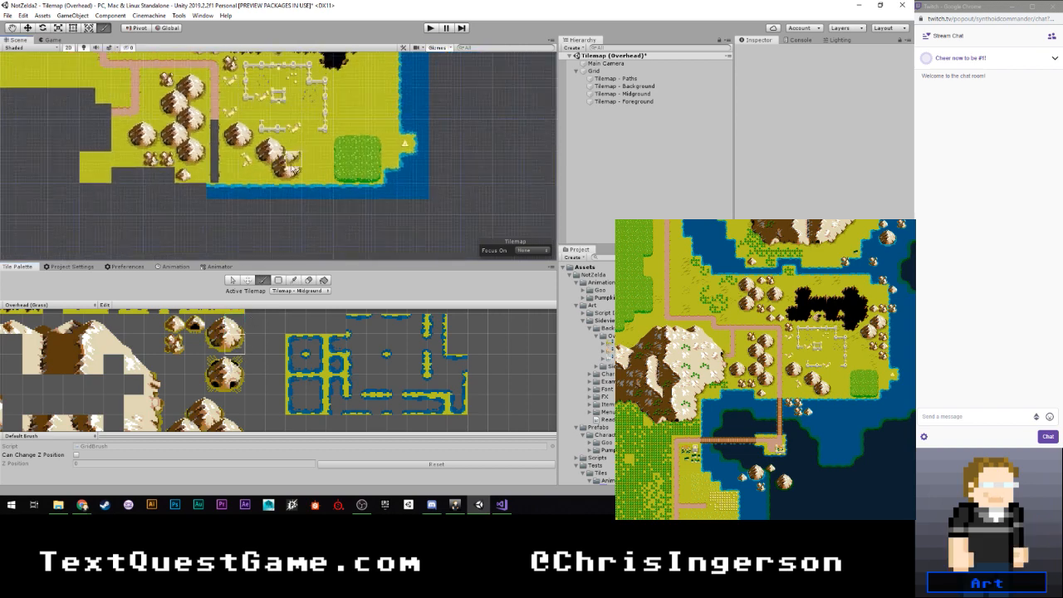
pyautogui.moveTo(278, 162); pyautogui.dragTo(247, 248, button='middle')
pyautogui.scroll(-4, 303, 191)
pyautogui.moveTo(315, 158); pyautogui.dragTo(316, 133, button='middle')
pyautogui.moveTo(277, 99); pyautogui.dragTo(256, 190, button='middle')
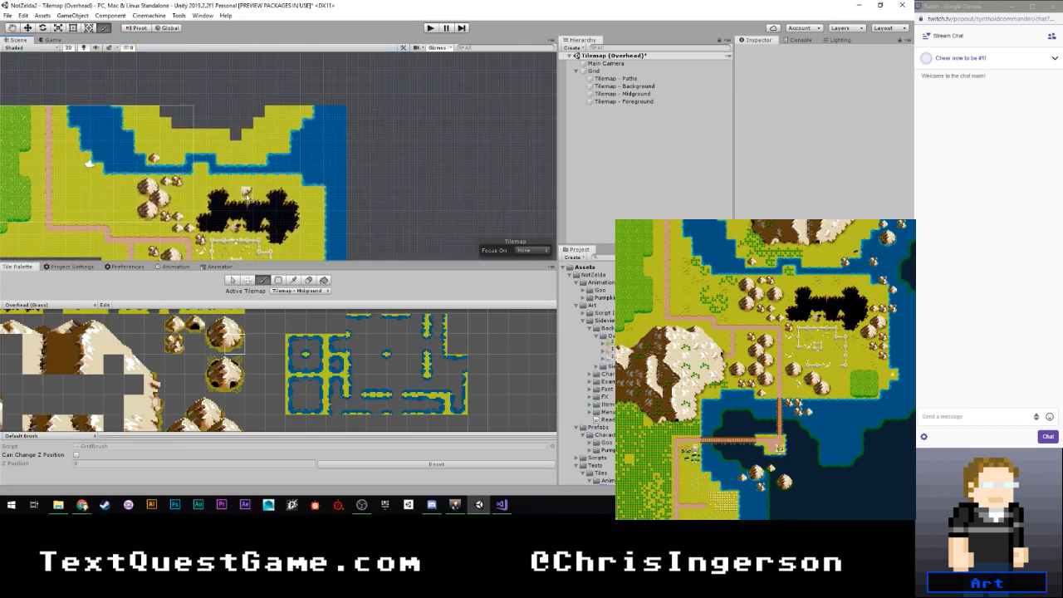
pyautogui.scroll(8, 268, 169)
pyautogui.moveTo(291, 136); pyautogui.dragTo(272, 165, button='middle')
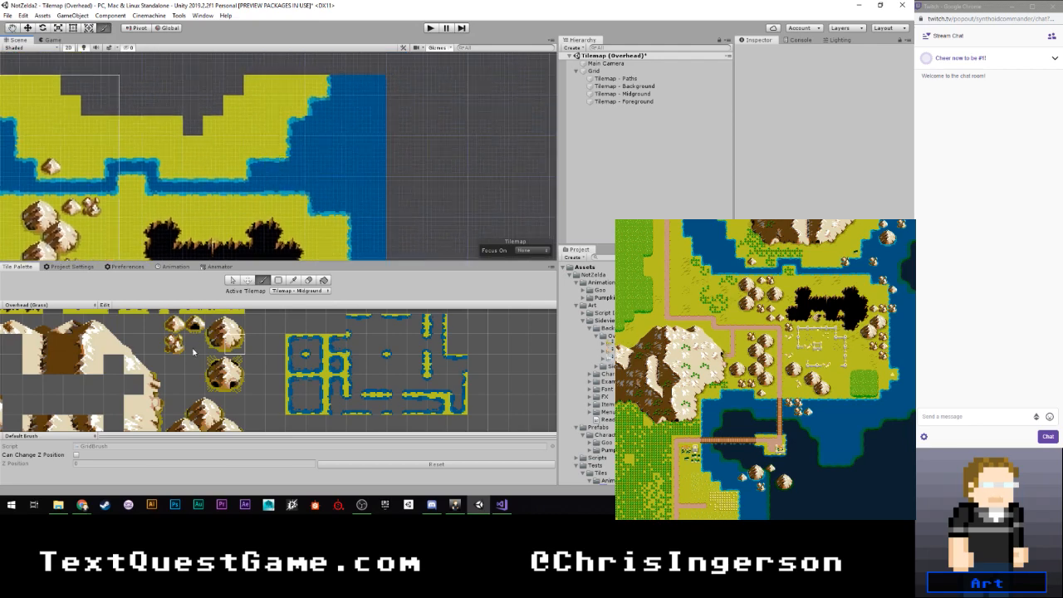
pyautogui.scroll(-3, 223, 354)
pyautogui.moveTo(279, 322); pyautogui.dragTo(201, 432, button='middle')
pyautogui.scroll(8, 252, 373)
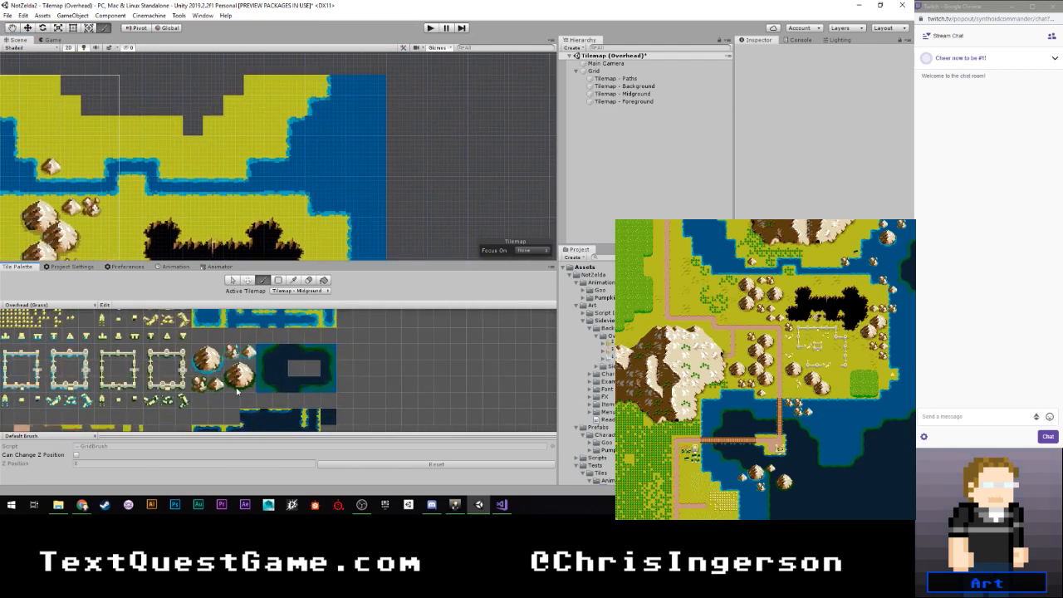
pyautogui.moveTo(221, 353); pyautogui.dragTo(242, 385, button='middle')
pyautogui.click(237, 367)
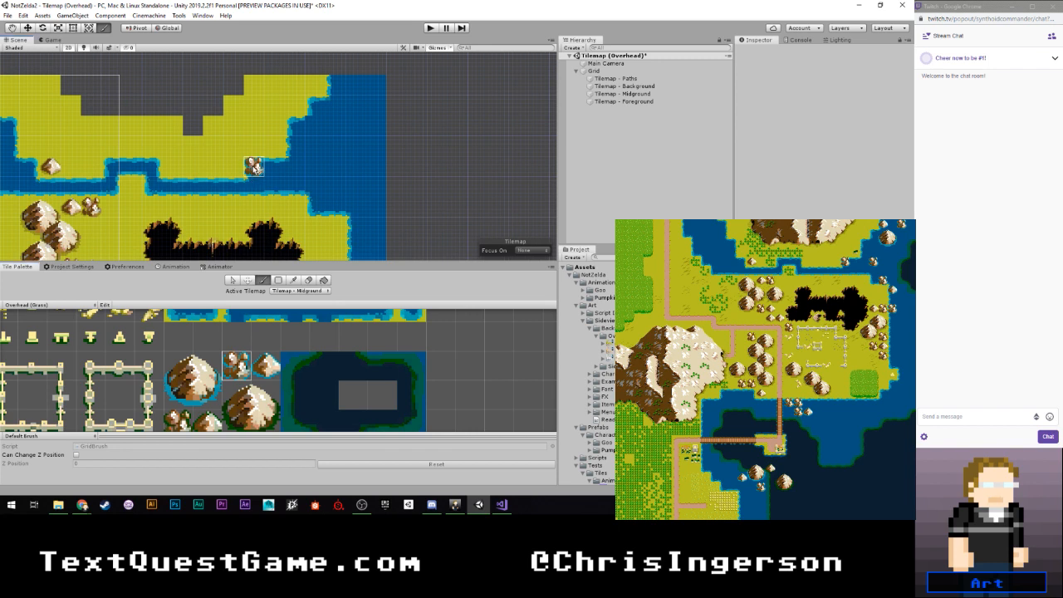
pyautogui.click(254, 167)
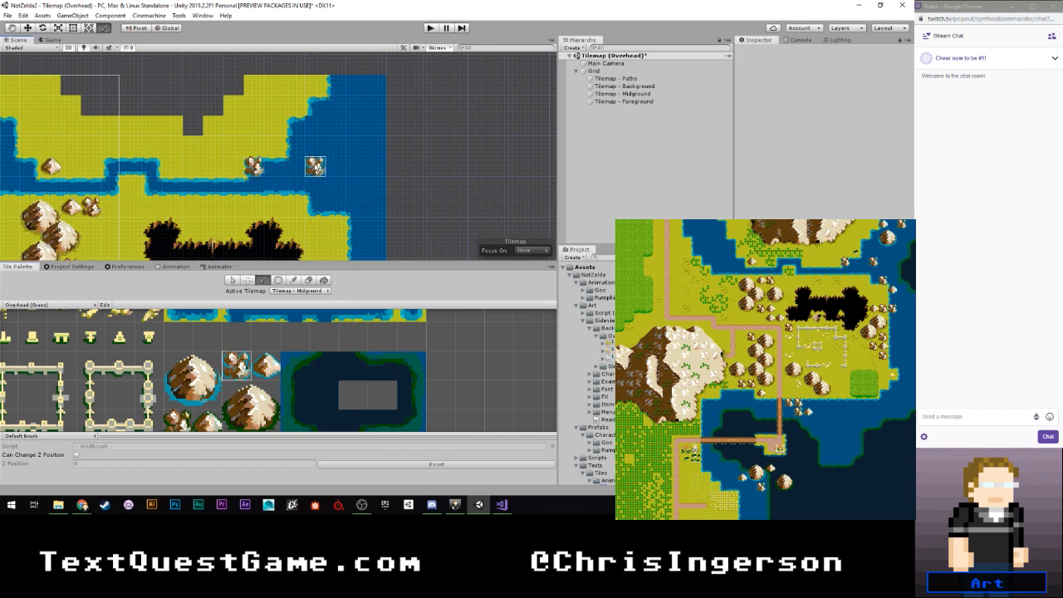
# - Place more water-edged rocks in the sea east of the river, on the coast northeast of the chasm, and in the sea's northeast corner
pyautogui.click(316, 167)
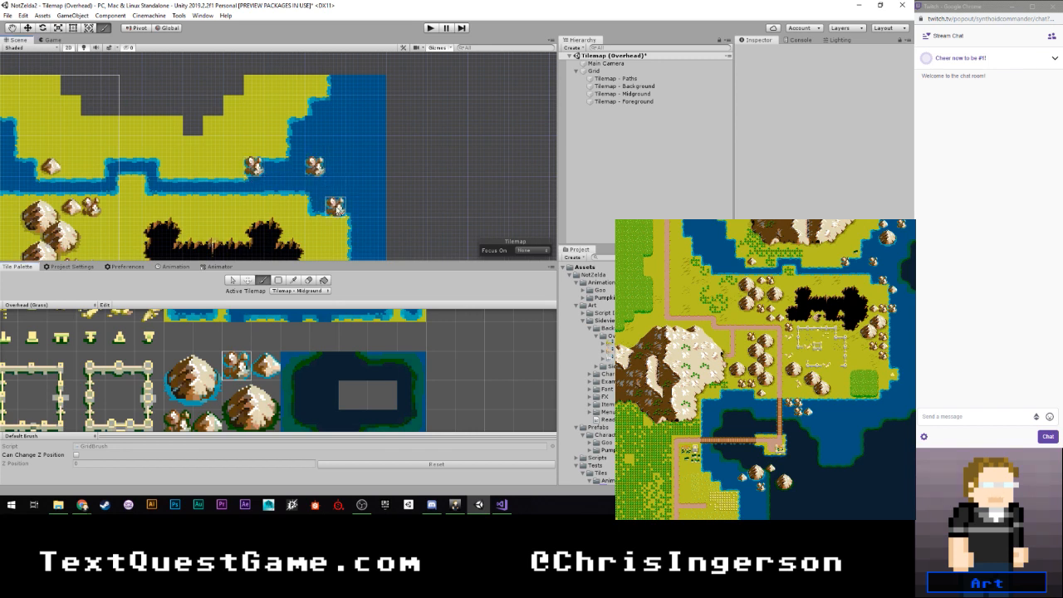
pyautogui.click(336, 207)
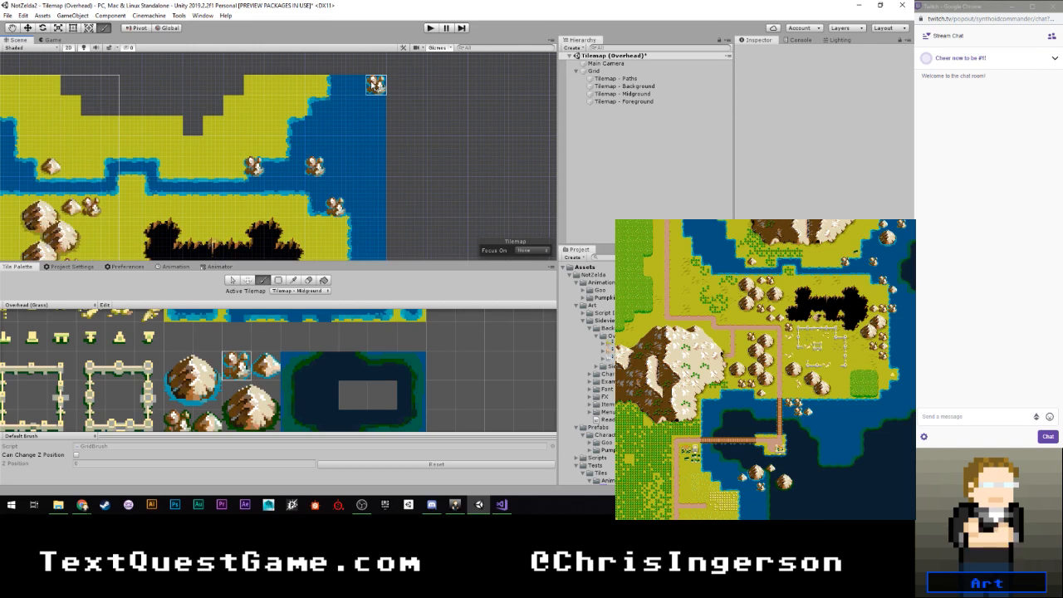
pyautogui.click(376, 85)
pyautogui.scroll(-3, 358, 170)
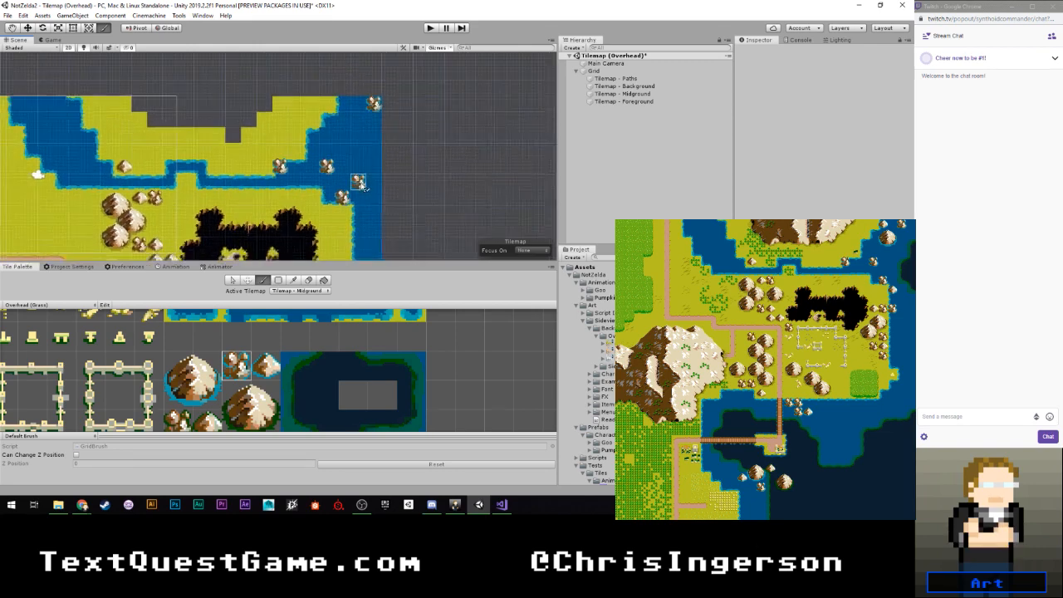
# - Switch the active tilemap to Background and paint another column of sea tiles down the map's eastern edge
pyautogui.click(301, 290)
pyautogui.click(304, 311)
pyautogui.scroll(-5, 304, 320)
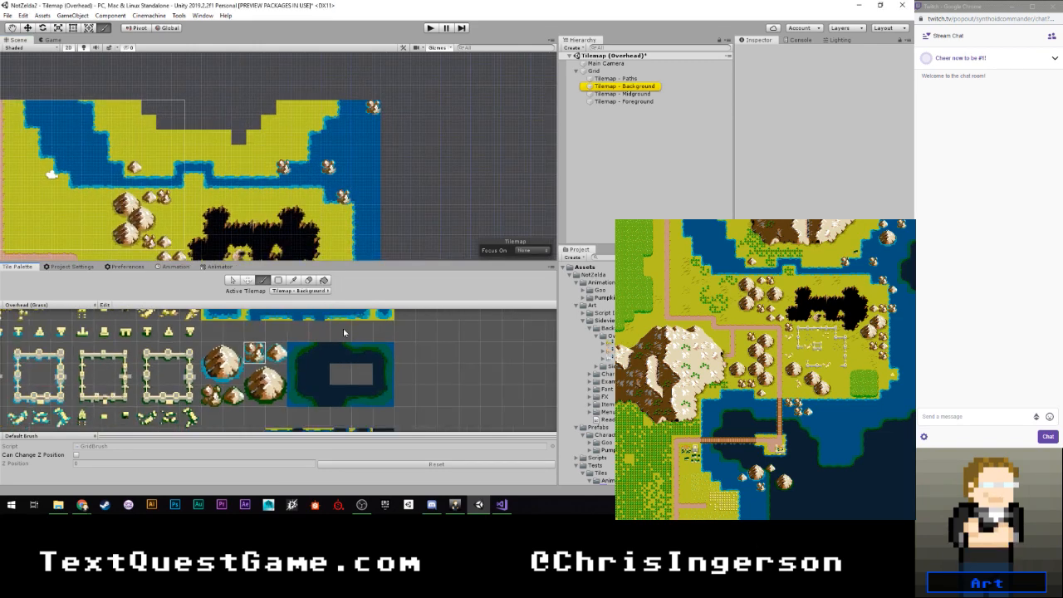
pyautogui.scroll(-4, 344, 171)
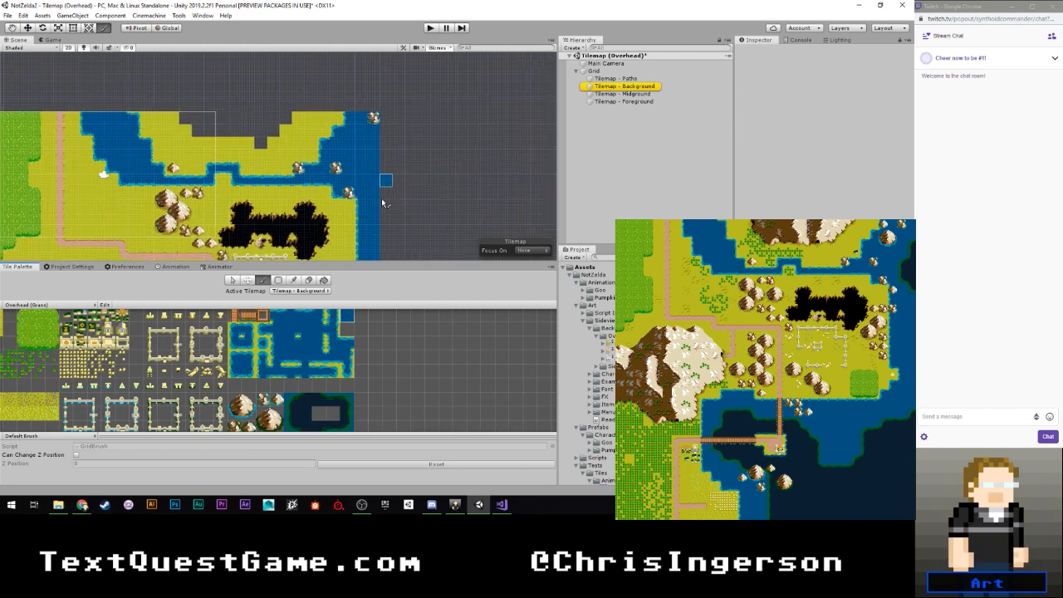
pyautogui.moveTo(335, 81); pyautogui.dragTo(333, 114, button='middle')
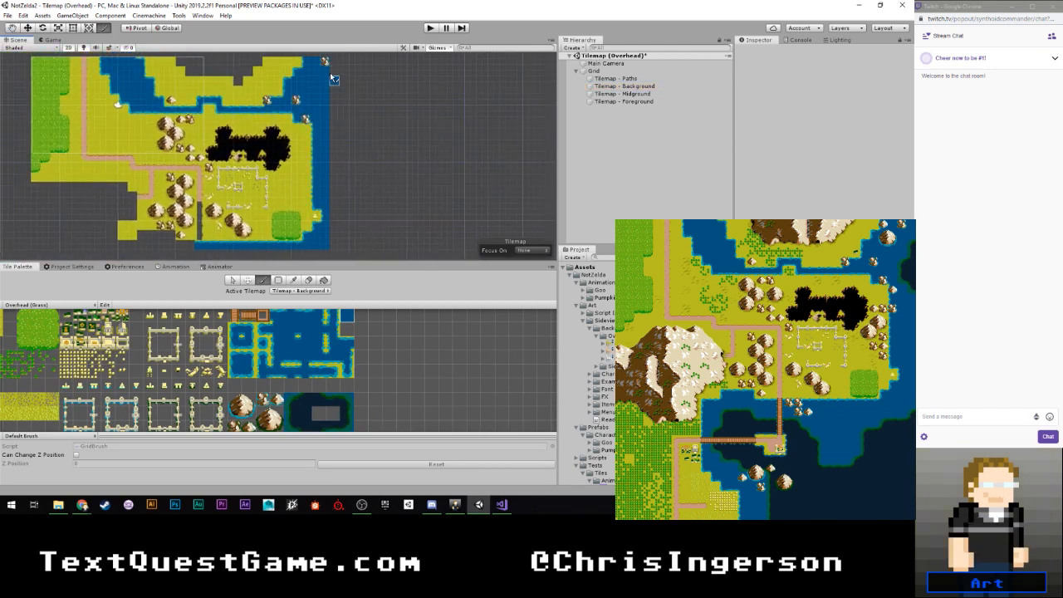
pyautogui.moveTo(332, 61); pyautogui.dragTo(336, 206)
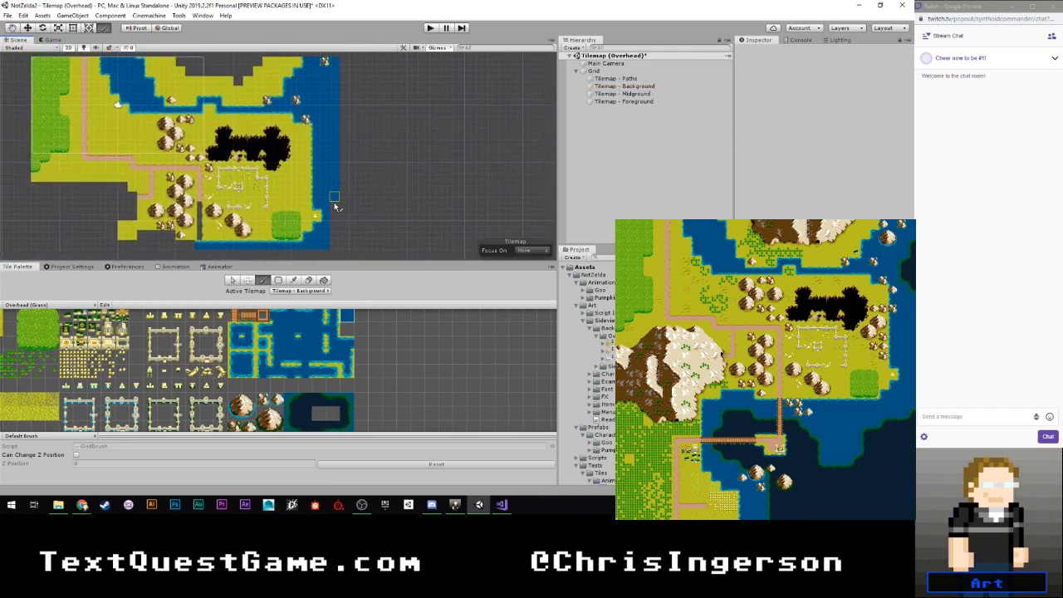
# - Switch the active tilemap to Midground and place a water-edged single rock on the northeast coast, beside the rocks in the sea's corner
pyautogui.scroll(3, 296, 340)
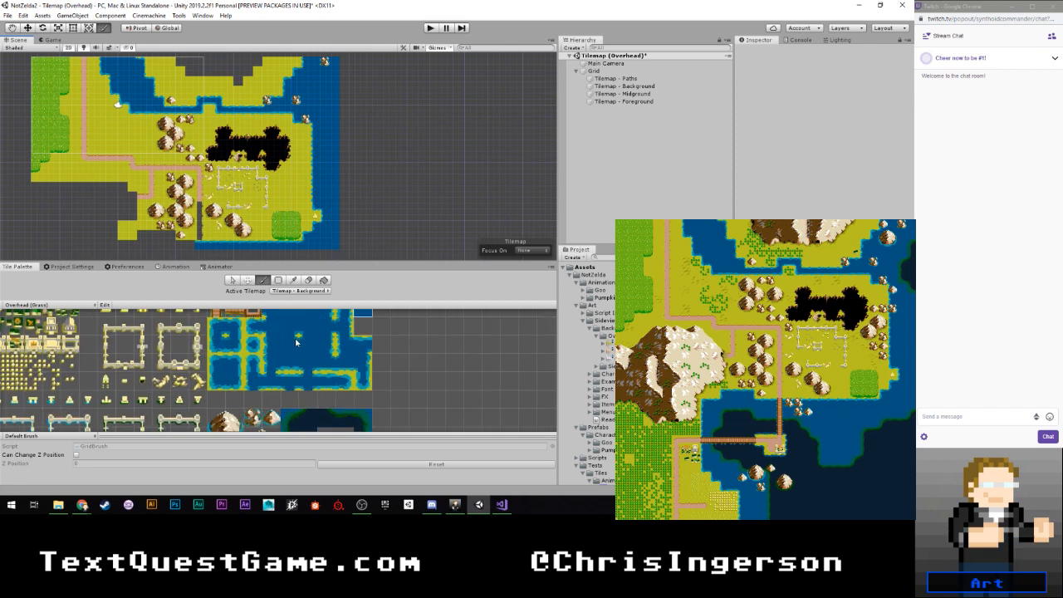
pyautogui.moveTo(270, 370); pyautogui.dragTo(285, 323, button='middle')
pyautogui.click(293, 291)
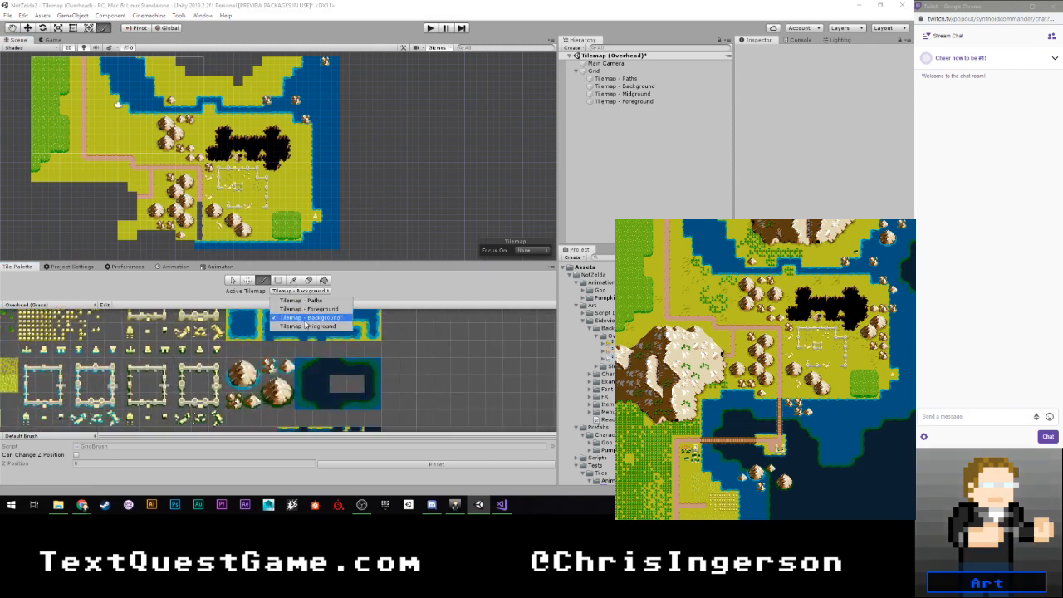
pyautogui.click(311, 316)
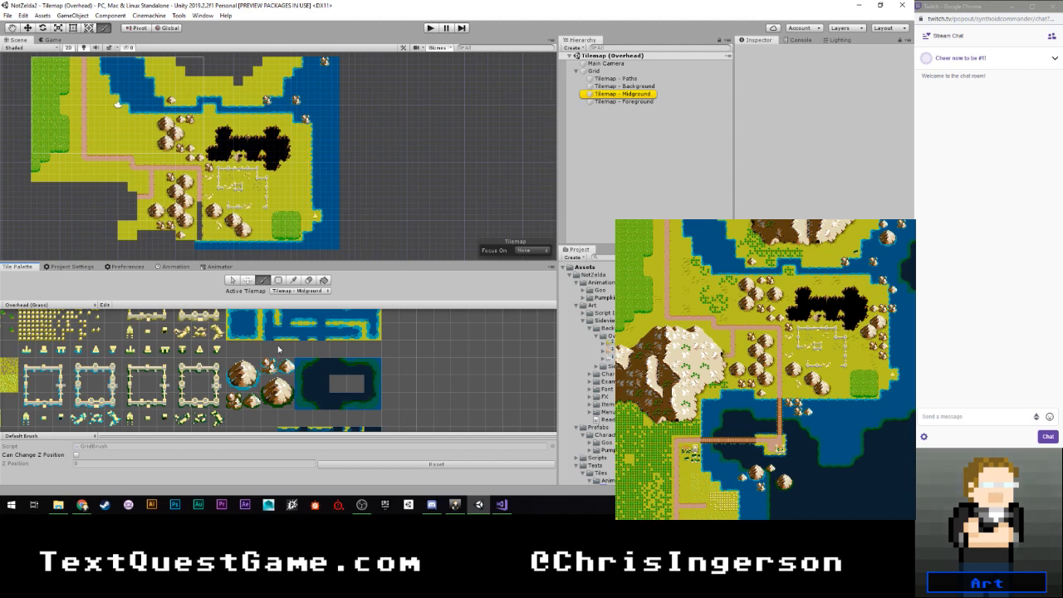
pyautogui.click(287, 366)
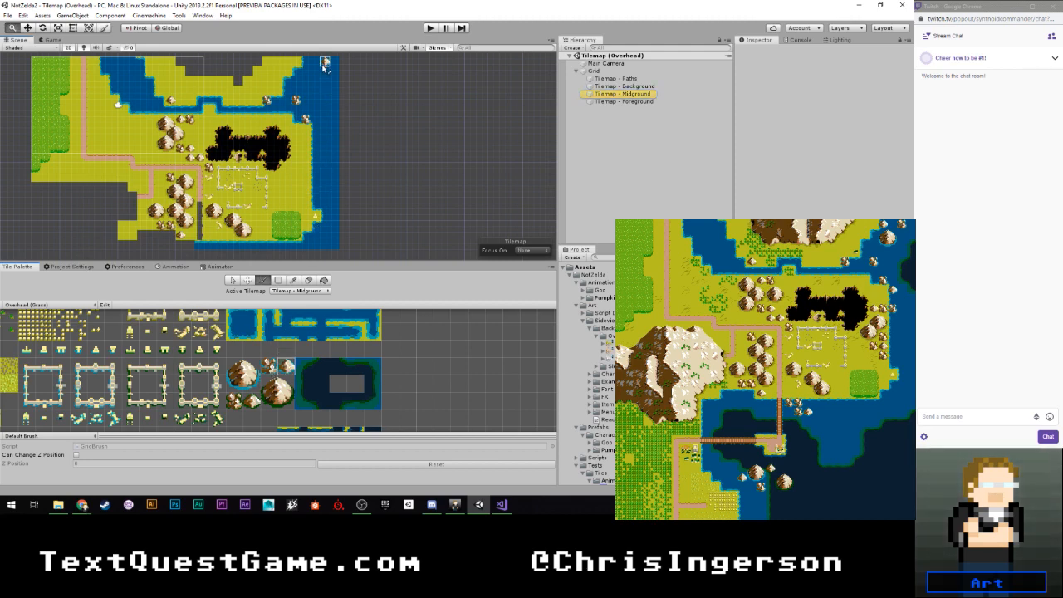
pyautogui.moveTo(326, 65); pyautogui.dragTo(331, 116, button='middle')
pyautogui.scroll(3, 331, 116)
pyautogui.click(309, 113)
pyautogui.scroll(2, 317, 124)
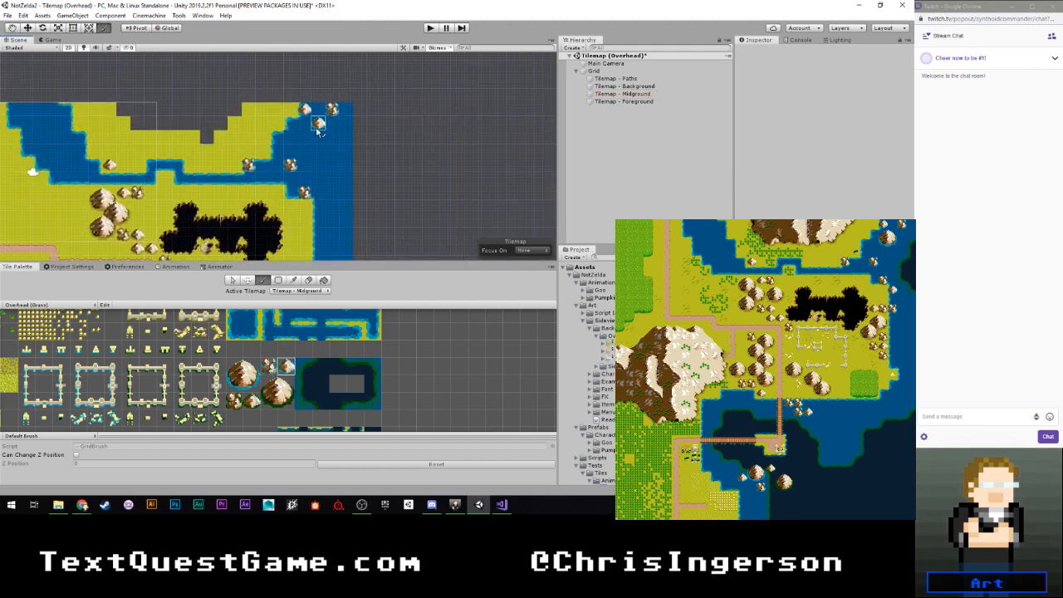
# - Place the single rock on the east coast northeast of the chasm and another just south of the southern shoreline
pyautogui.click(309, 211)
pyautogui.moveTo(312, 214); pyautogui.dragTo(301, 153, button='middle')
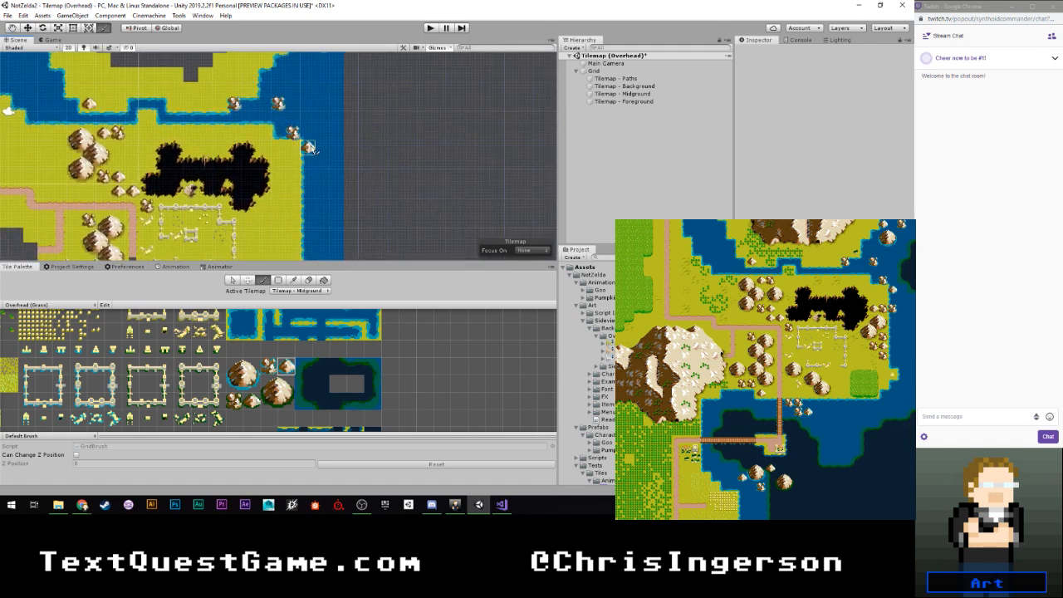
pyautogui.click(312, 152)
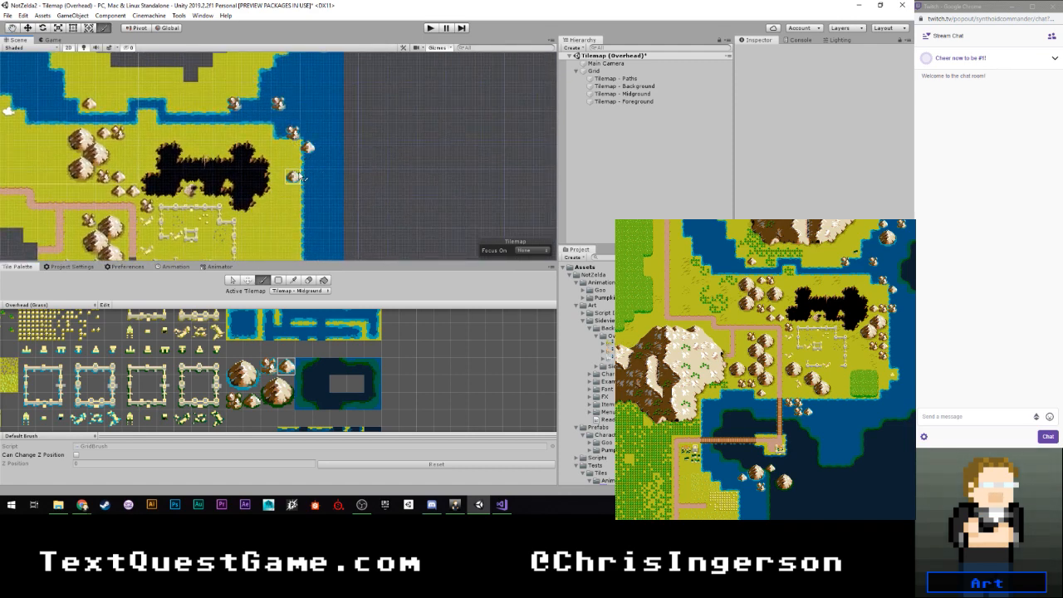
pyautogui.scroll(-1, 300, 176)
pyautogui.moveTo(204, 224); pyautogui.dragTo(209, 183, button='middle')
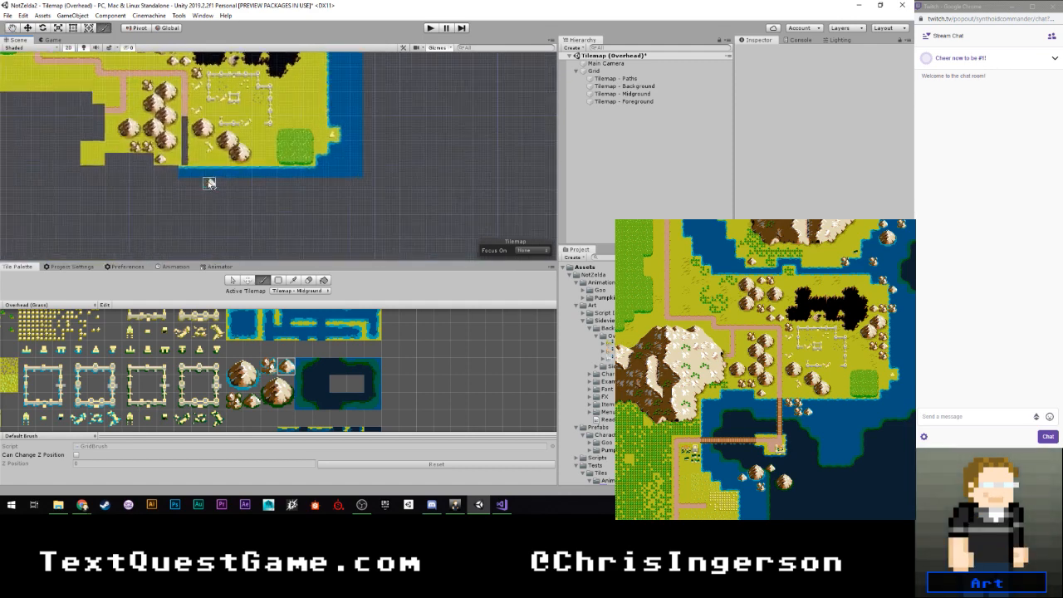
pyautogui.scroll(3, 210, 183)
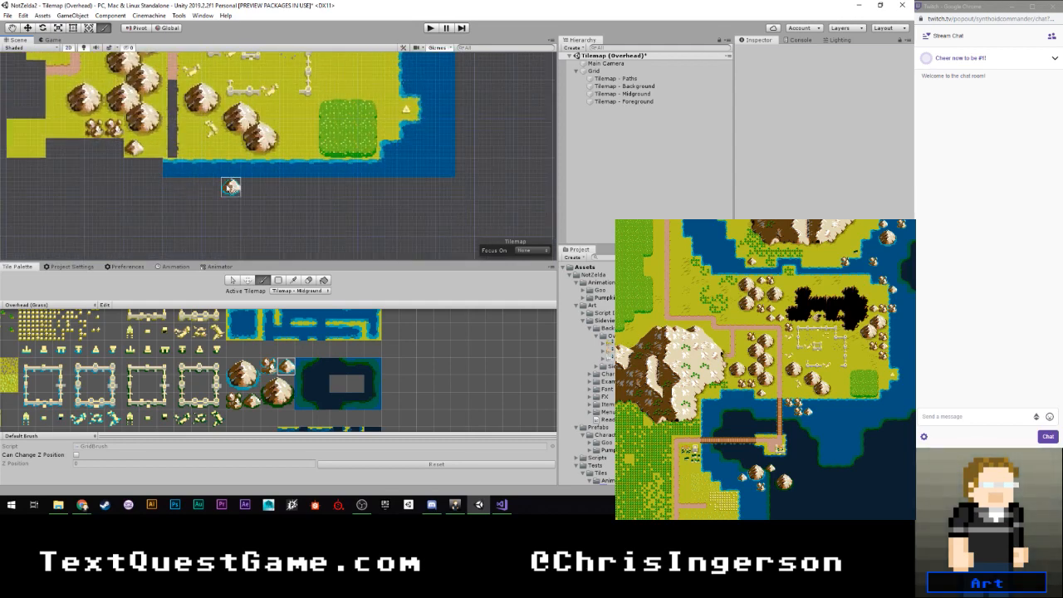
pyautogui.click(237, 188)
# - Pick the water-edged small rocks tile and place three clusters at the southern shoreline, beside the single rock
pyautogui.scroll(-5, 309, 187)
pyautogui.moveTo(366, 173); pyautogui.dragTo(312, 248, button='middle')
pyautogui.moveTo(329, 142)
pyautogui.mouseDown(button='middle')
pyautogui.moveTo(320, 170)
pyautogui.moveTo(317, 141)
pyautogui.mouseUp(button='middle')
pyautogui.click(268, 366)
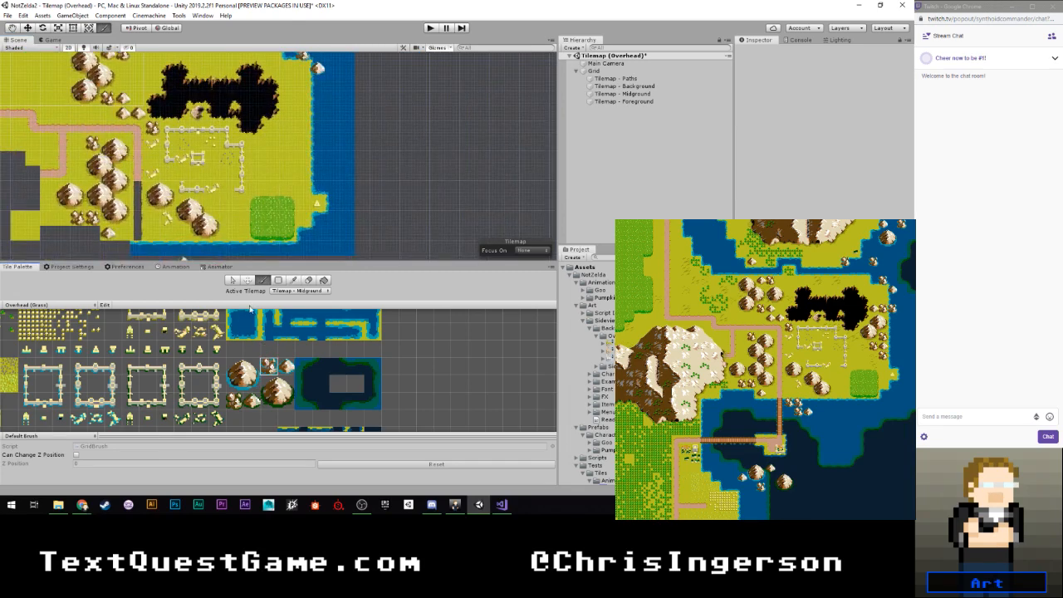
pyautogui.moveTo(198, 217); pyautogui.dragTo(212, 148, button='middle')
pyautogui.click(168, 179)
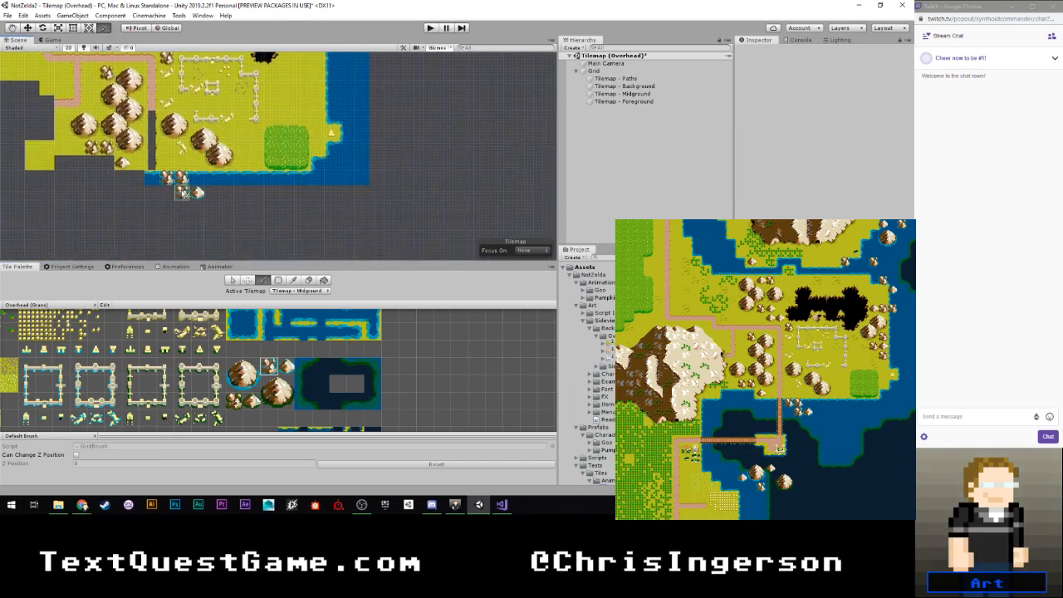
# - Place a cluster of water-edged small rocks on the east coast, directly east of the chasm
pyautogui.scroll(-3, 231, 162)
pyautogui.moveTo(327, 58); pyautogui.dragTo(285, 198, button='middle')
pyautogui.scroll(2, 283, 196)
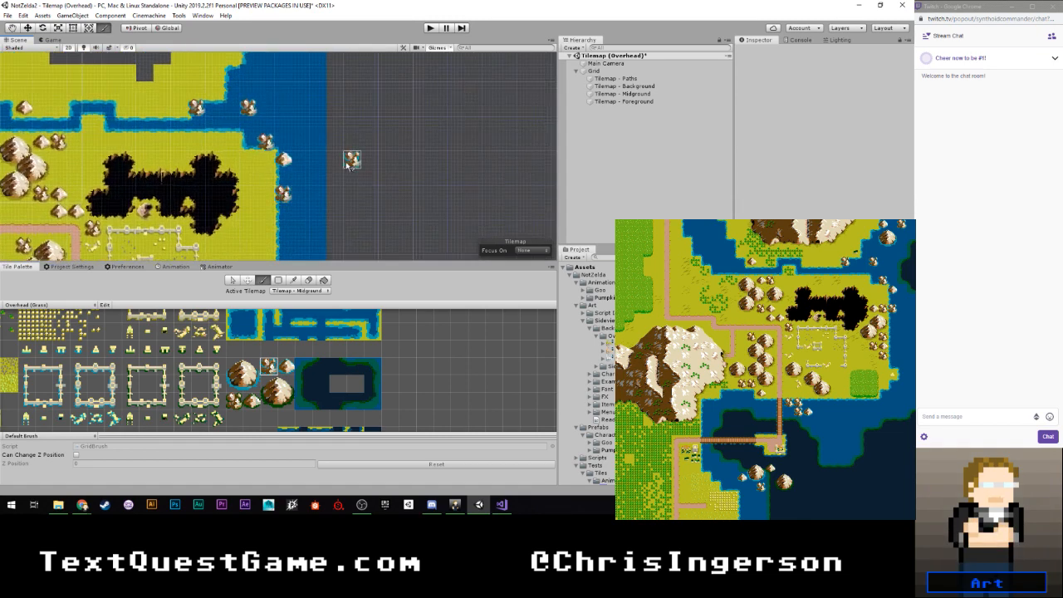
# - Build a large water-edged mountain from its tiles in the northeast sea, just below the coastal rocks
pyautogui.scroll(-2, 305, 125)
pyautogui.moveTo(305, 101)
pyautogui.mouseDown(button='middle')
pyautogui.moveTo(277, 219)
pyautogui.moveTo(276, 137)
pyautogui.mouseUp(button='middle')
pyautogui.scroll(2, 233, 355)
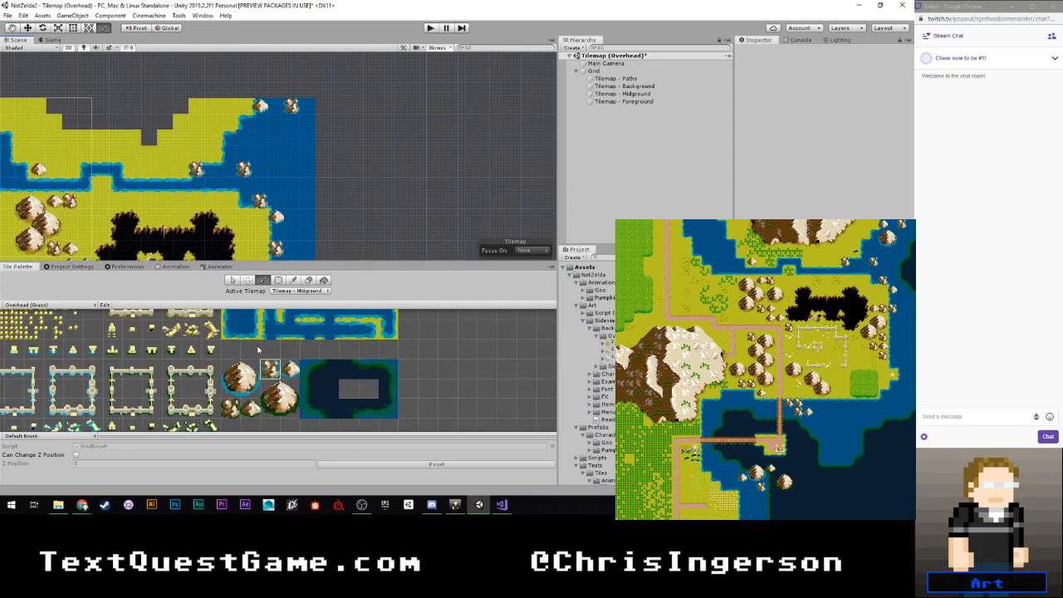
pyautogui.click(225, 377)
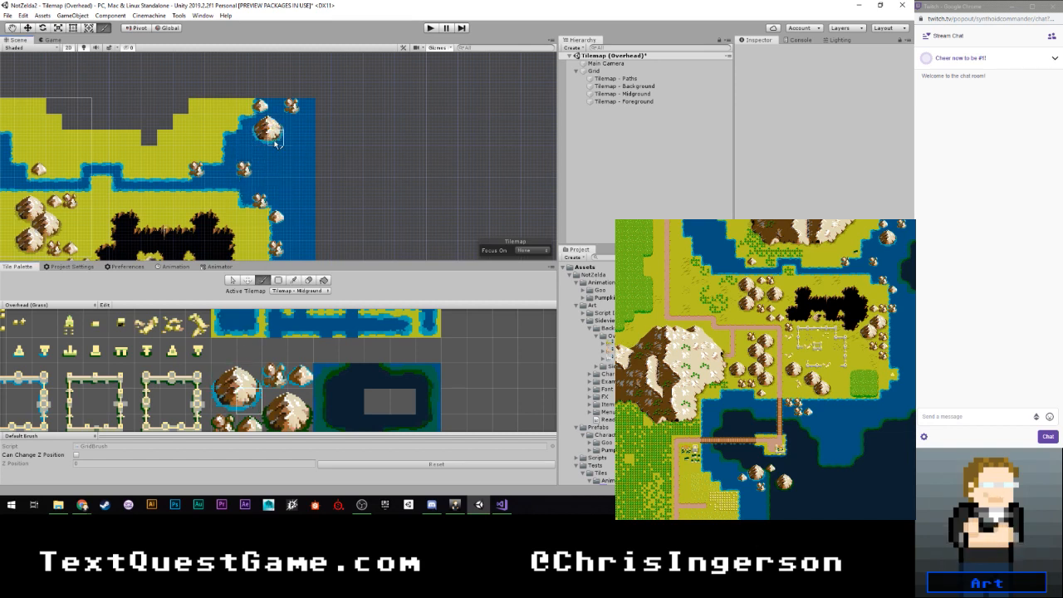
pyautogui.scroll(-1, 304, 185)
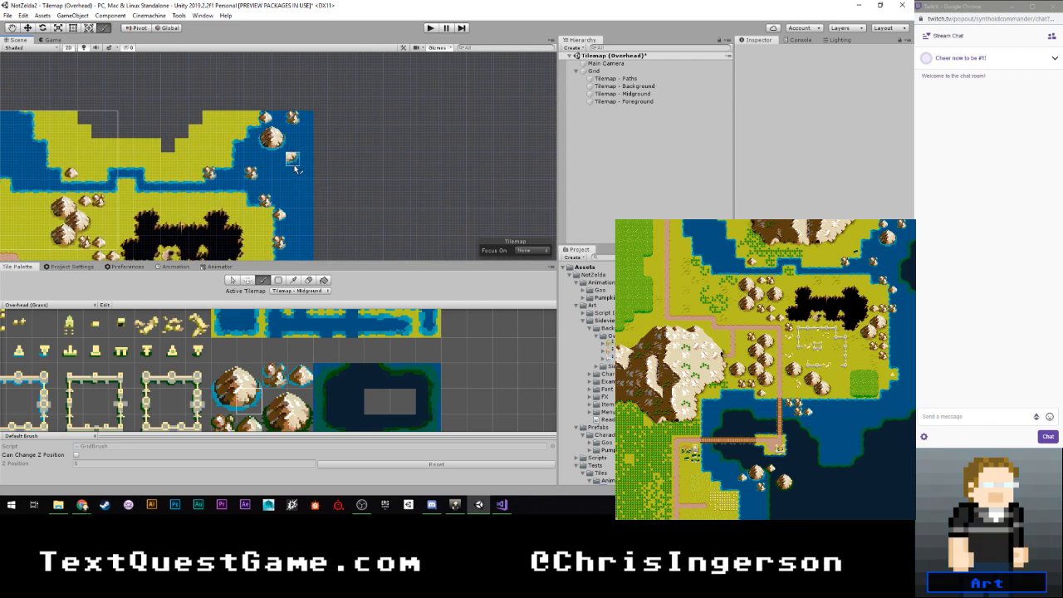
pyautogui.scroll(-2, 293, 166)
pyautogui.moveTo(294, 190); pyautogui.dragTo(297, 120, button='middle')
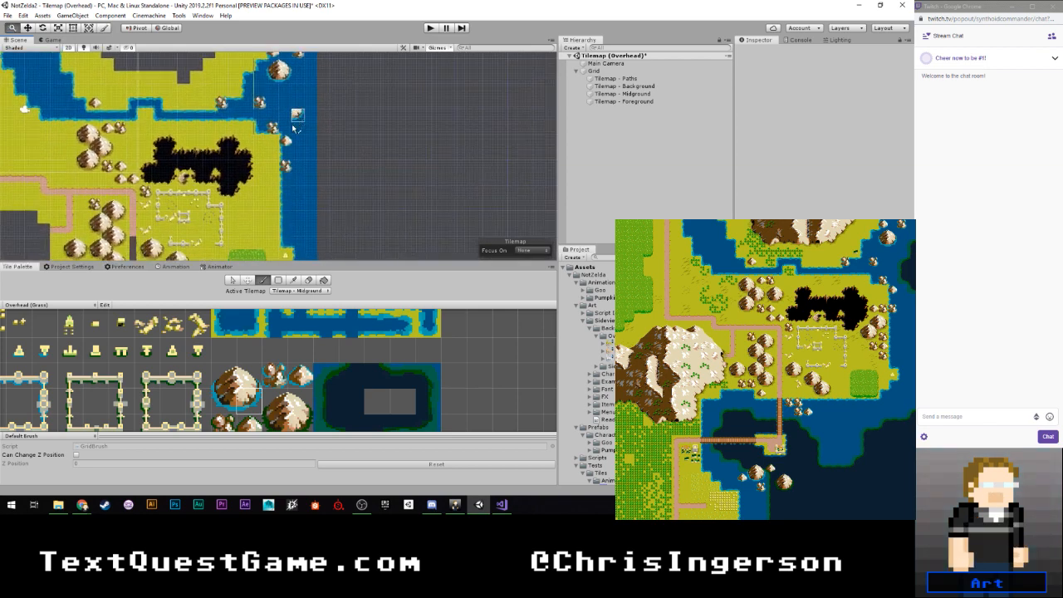
pyautogui.scroll(7, 290, 132)
pyautogui.scroll(-5, 291, 132)
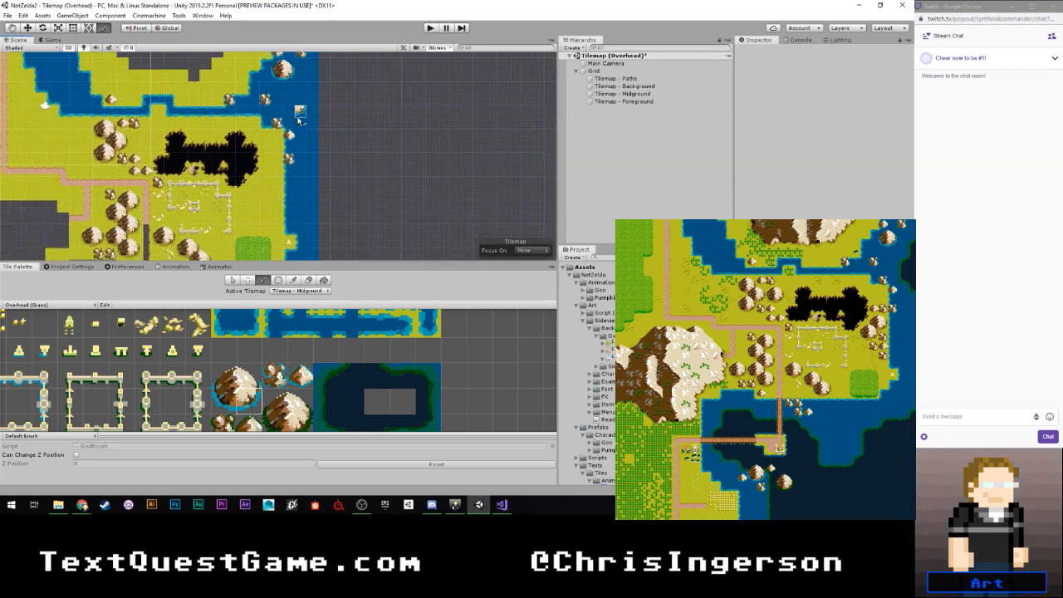
pyautogui.moveTo(318, 172)
pyautogui.mouseDown(button='middle')
pyautogui.moveTo(336, 108)
pyautogui.moveTo(325, 218)
pyautogui.mouseUp(button='middle')
pyautogui.scroll(3, 322, 208)
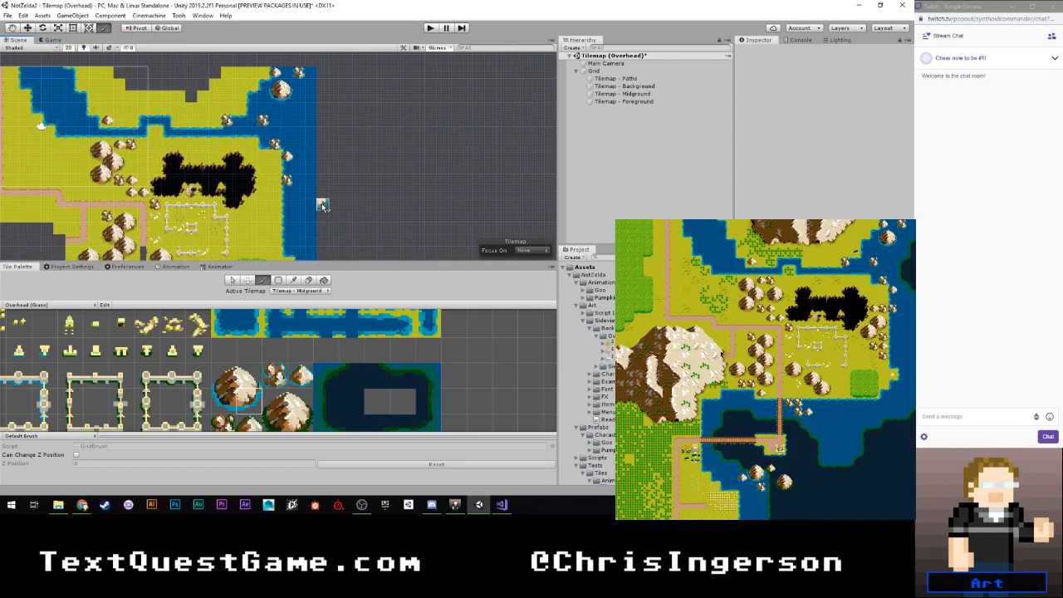
# - Start a deep-water patch at the eastern map edge, southeast of the sea mountain, with stepped upper-left corner and left edge tiles
pyautogui.moveTo(326, 394); pyautogui.dragTo(330, 354, button='middle')
pyautogui.click(325, 352)
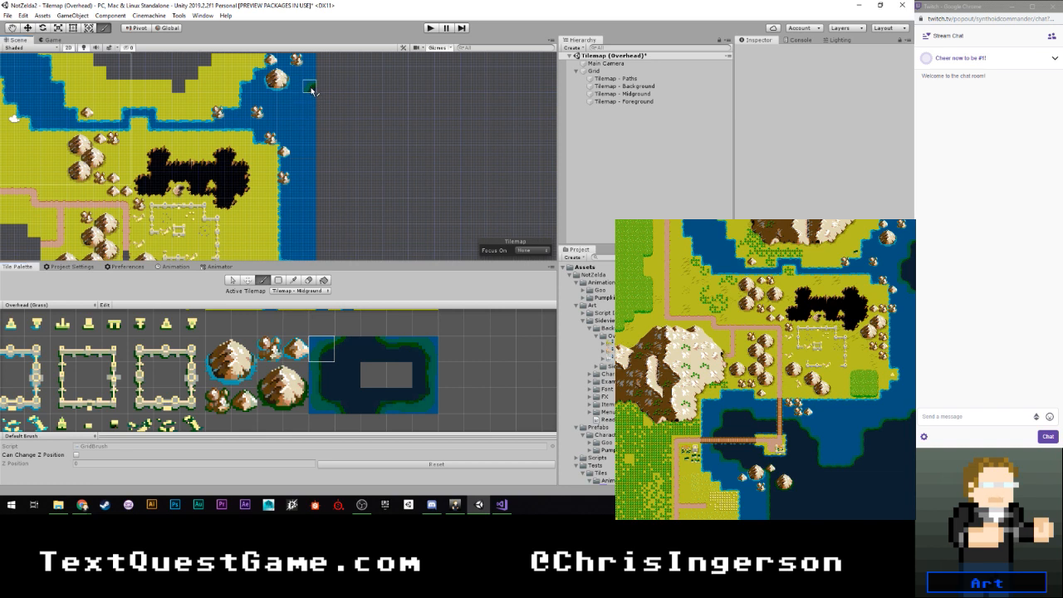
pyautogui.click(322, 380)
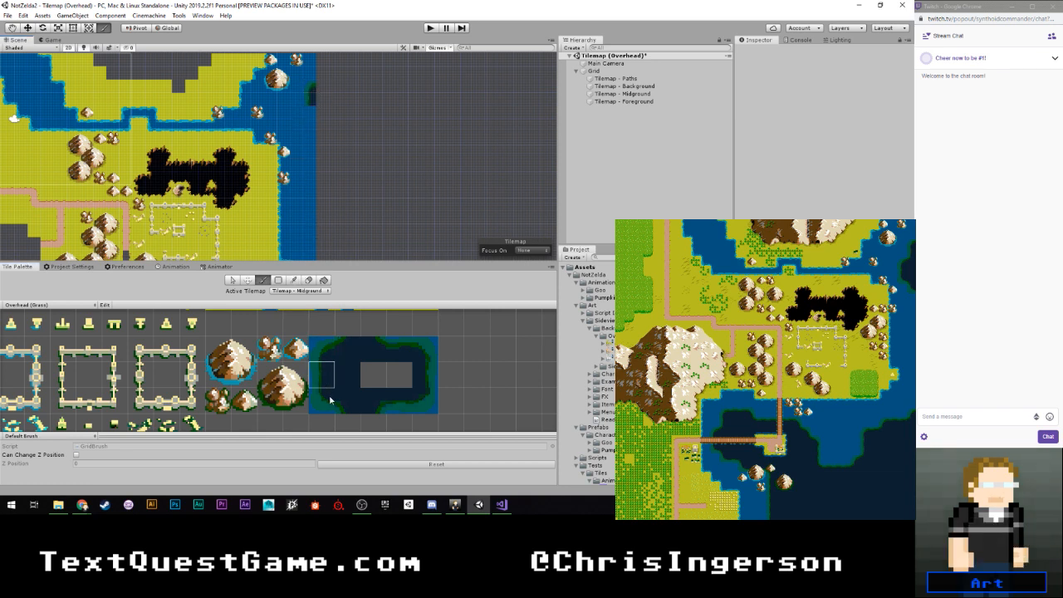
pyautogui.click(324, 352)
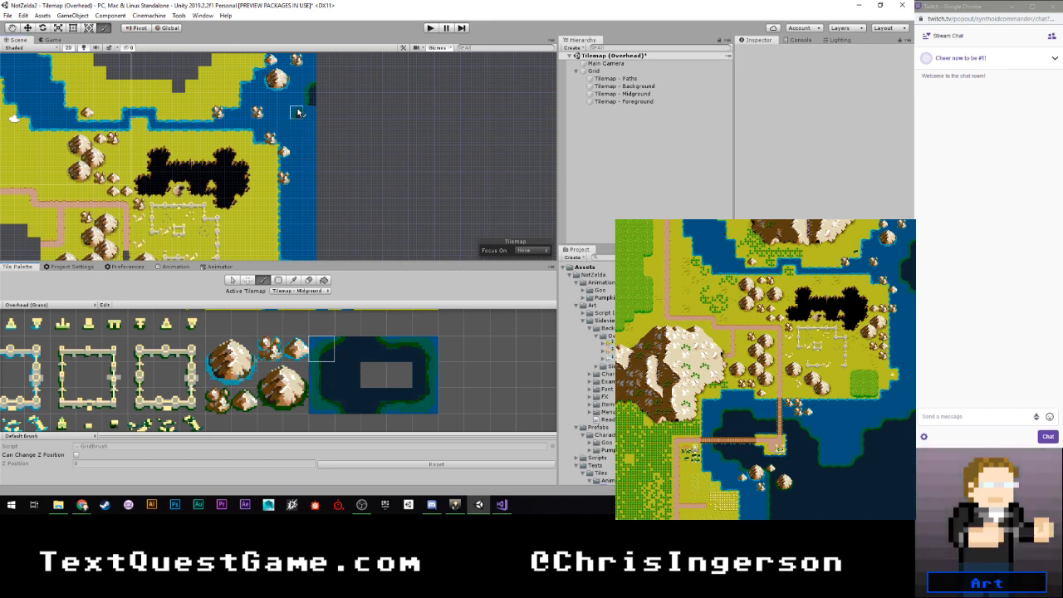
# - Complete the eastern deep-water patch with its left edge, lower-left corner and dark centre tiles
pyautogui.click(319, 366)
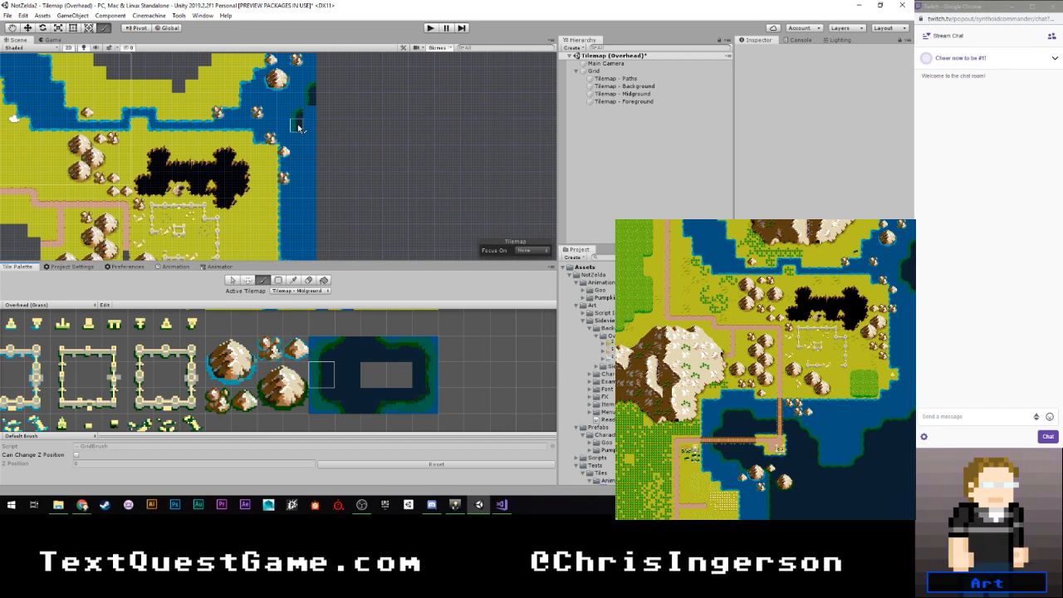
pyautogui.click(322, 398)
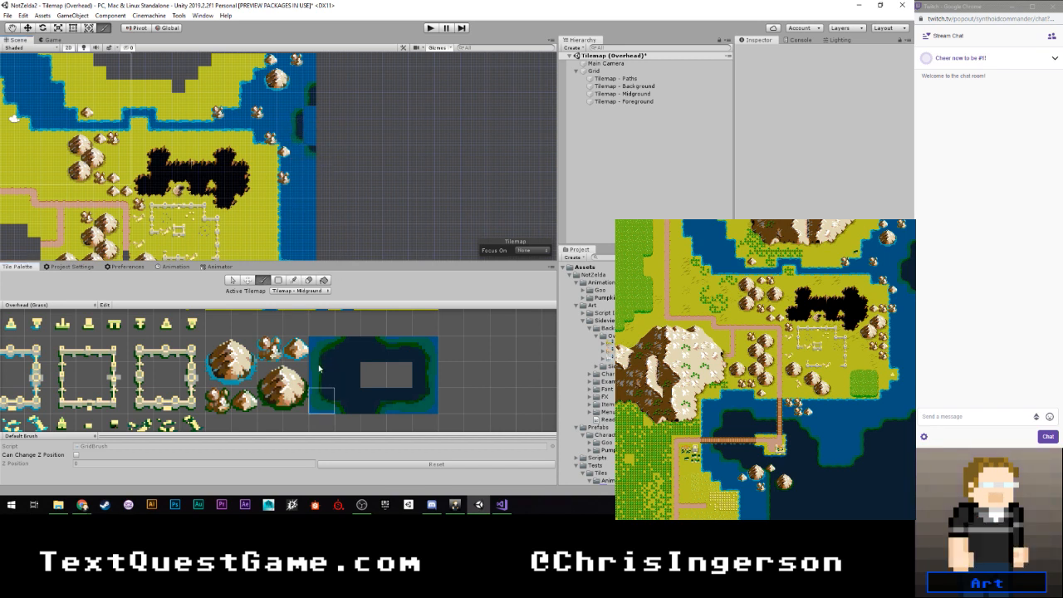
pyautogui.click(346, 402)
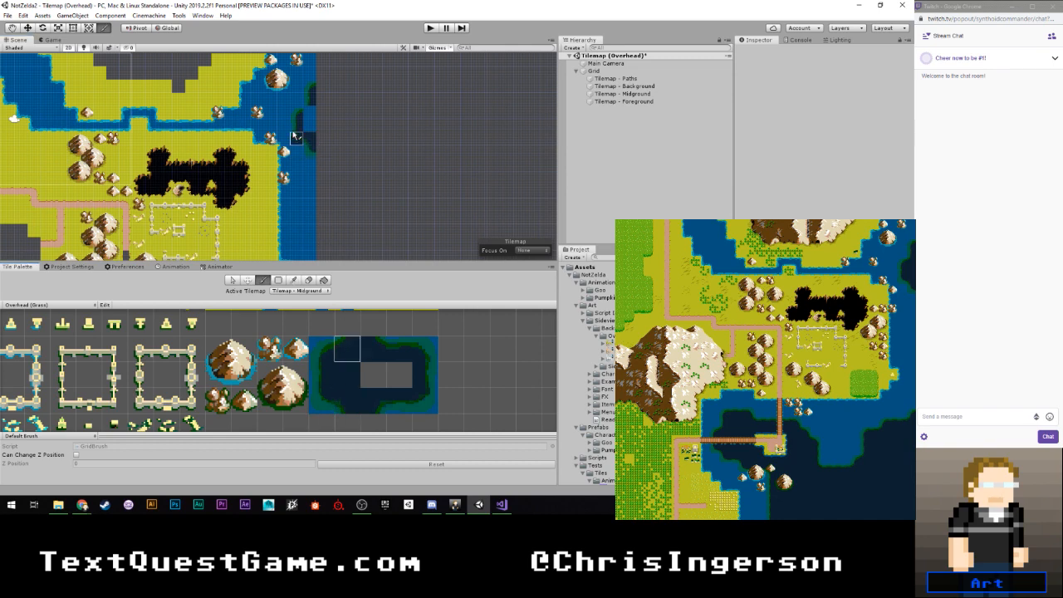
pyautogui.click(347, 374)
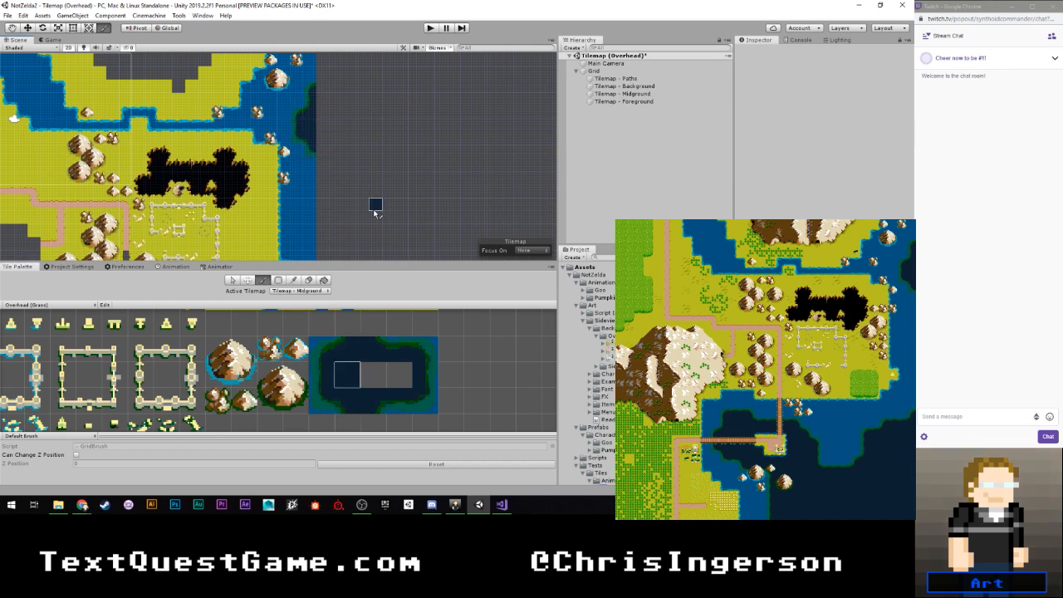
pyautogui.scroll(-4, 309, 127)
pyautogui.scroll(4, 361, 149)
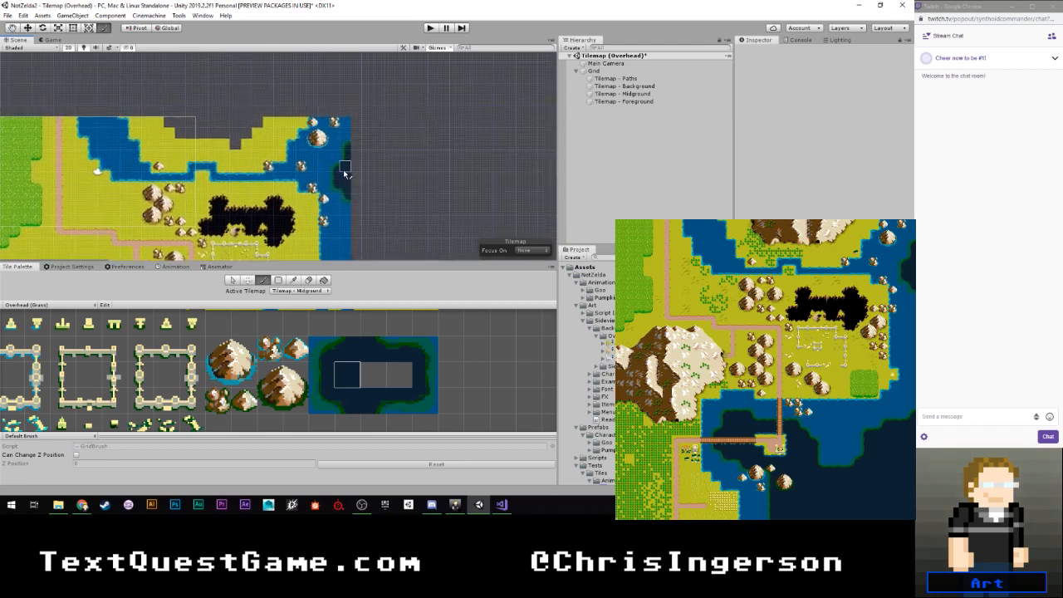
pyautogui.moveTo(327, 187)
pyautogui.mouseDown(button='middle')
pyautogui.moveTo(355, 110)
pyautogui.moveTo(356, 147)
pyautogui.moveTo(391, 135)
pyautogui.moveTo(356, 198)
pyautogui.mouseUp(button='middle')
pyautogui.scroll(-5, 356, 149)
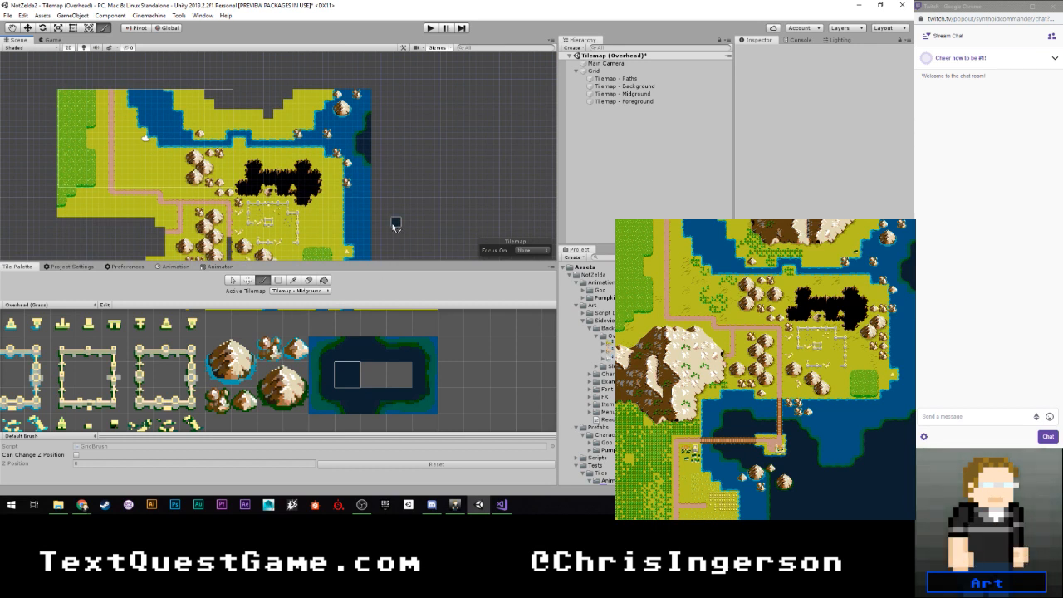
pyautogui.scroll(-4, 393, 227)
pyautogui.moveTo(387, 213); pyautogui.dragTo(384, 139, button='middle')
pyautogui.scroll(5, 384, 140)
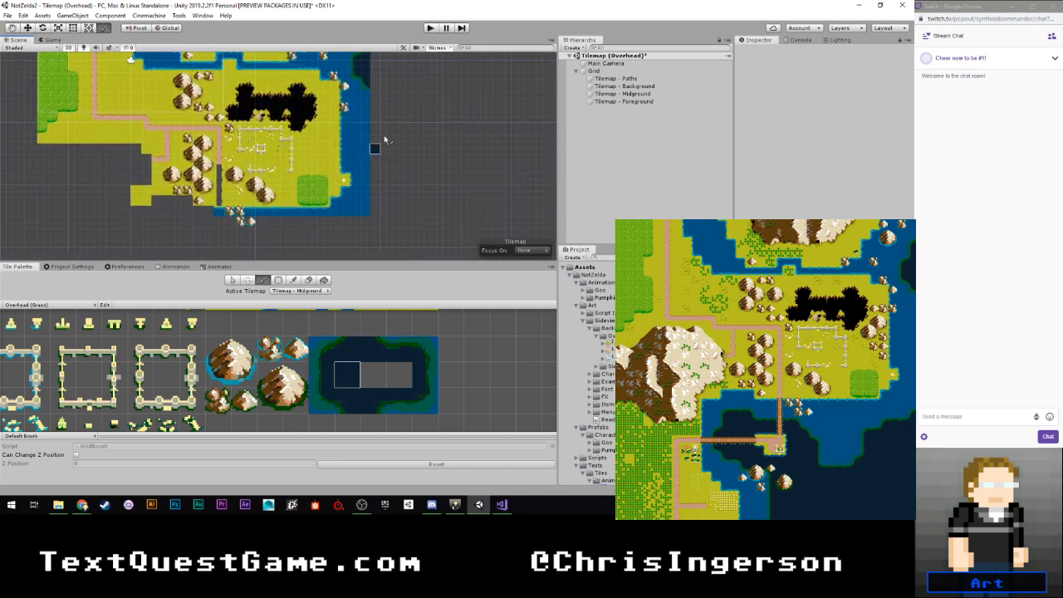
pyautogui.scroll(6, 383, 153)
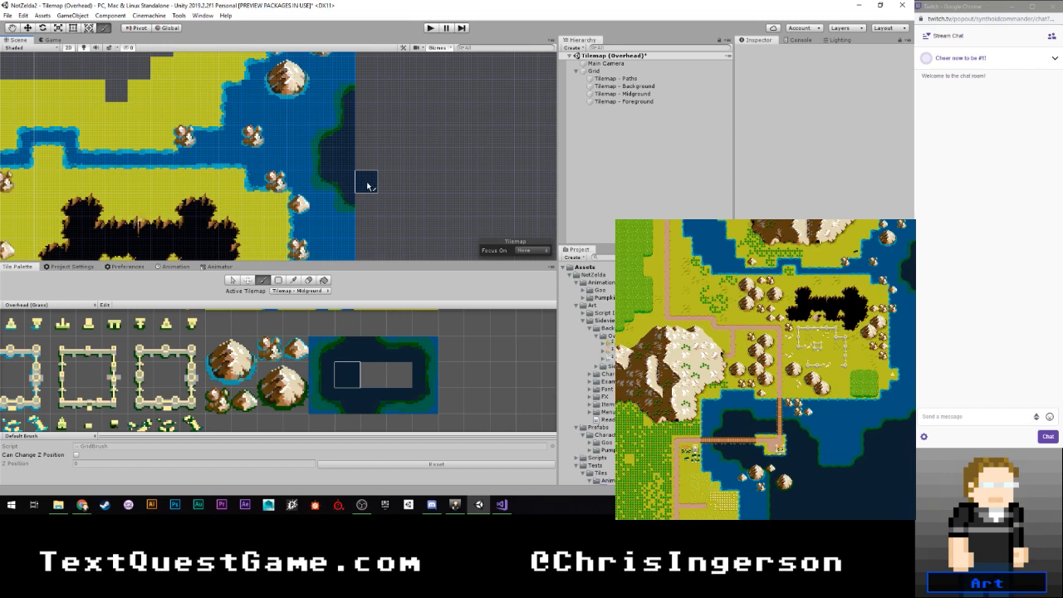
pyautogui.scroll(-2, 366, 188)
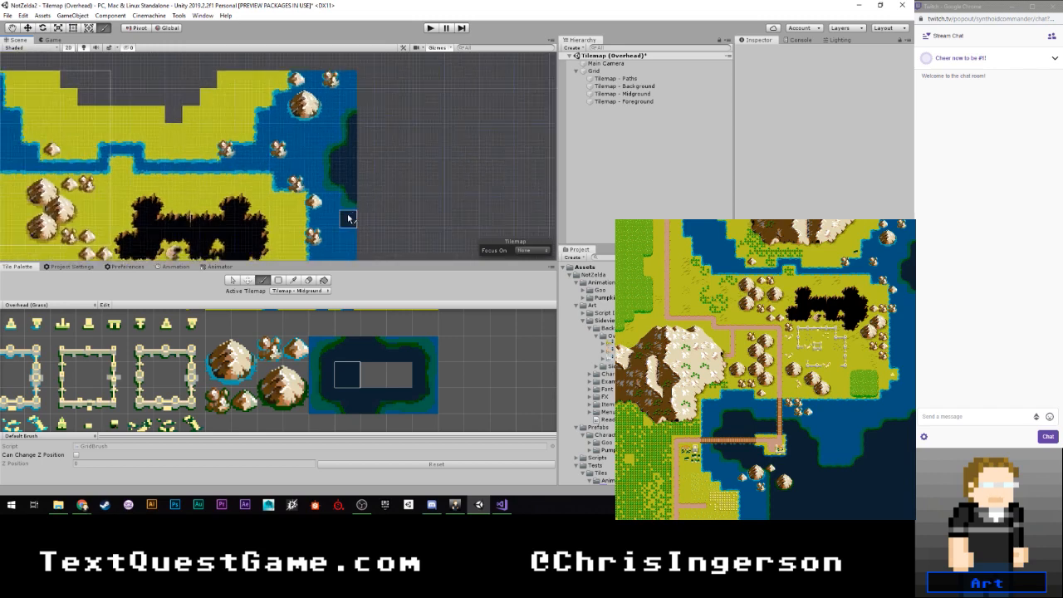
pyautogui.moveTo(348, 218); pyautogui.dragTo(346, 155, button='middle')
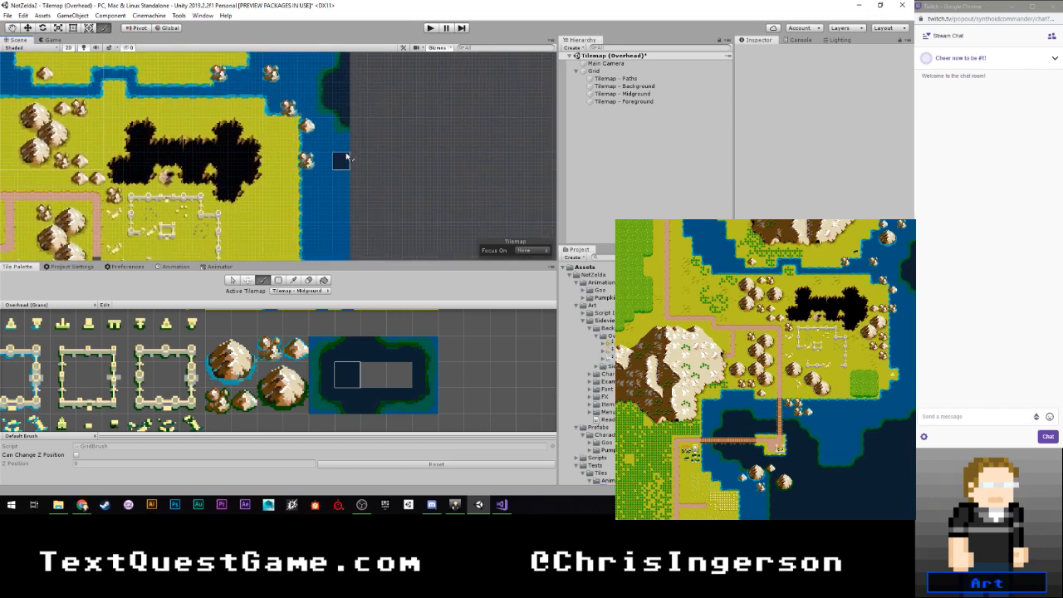
# - On Tilemap - Midground, build a large mountain from its four tiles on the grass between the western mountain cluster and the chasm
pyautogui.scroll(-1, 346, 159)
pyautogui.moveTo(322, 236); pyautogui.dragTo(313, 110, button='middle')
pyautogui.moveTo(306, 199); pyautogui.dragTo(284, 233, button='middle')
pyautogui.moveTo(313, 139); pyautogui.dragTo(294, 259, button='middle')
pyautogui.click(298, 291)
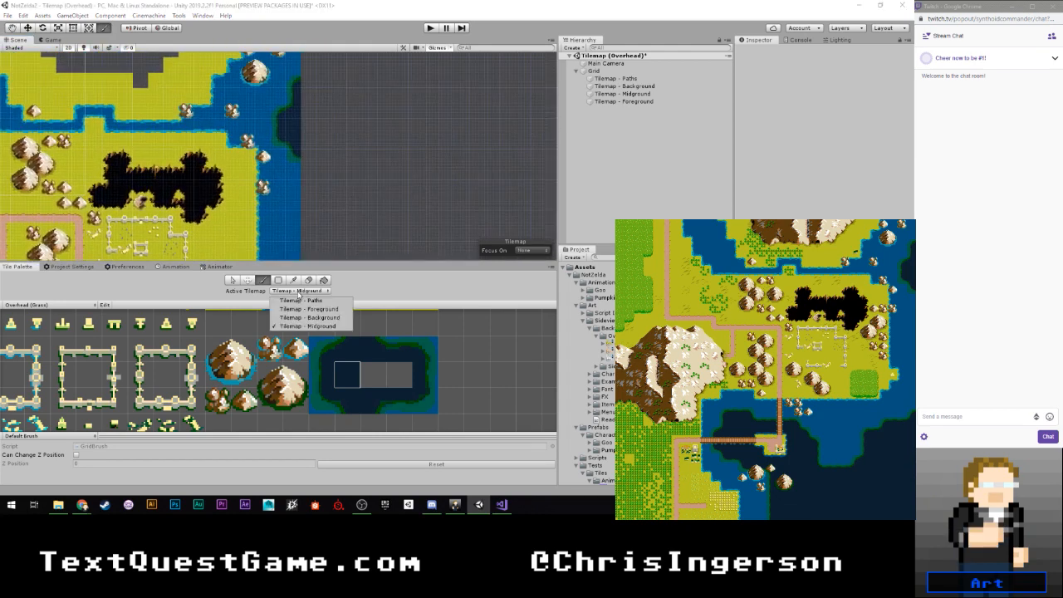
pyautogui.click(309, 314)
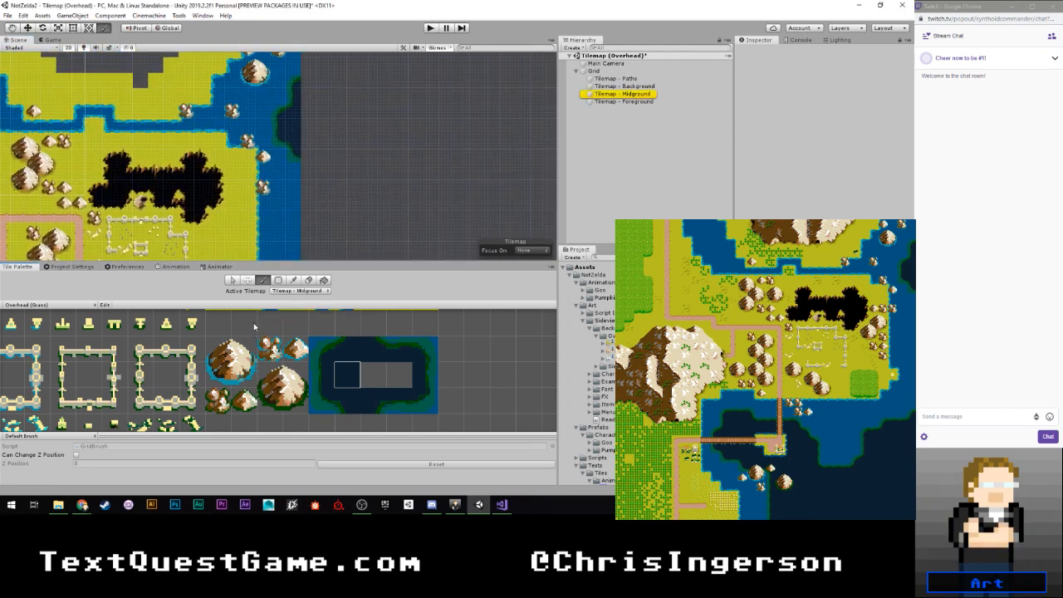
pyautogui.moveTo(209, 222); pyautogui.dragTo(309, 198, button='middle')
pyautogui.scroll(3, 308, 197)
pyautogui.moveTo(198, 150); pyautogui.dragTo(246, 196, button='middle')
pyautogui.scroll(4, 220, 197)
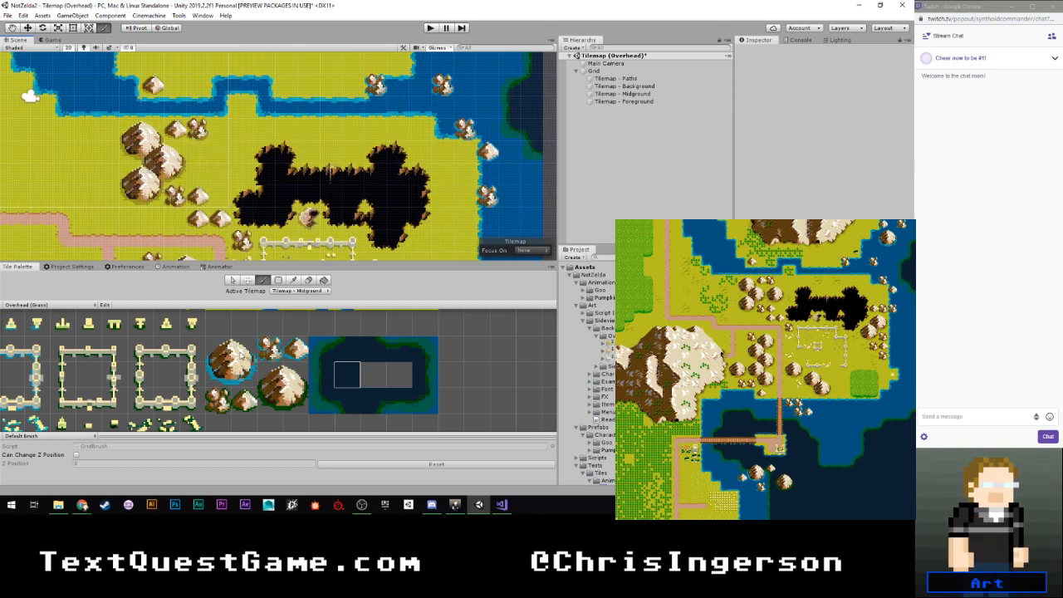
pyautogui.scroll(-3, 241, 356)
pyautogui.scroll(5, 241, 366)
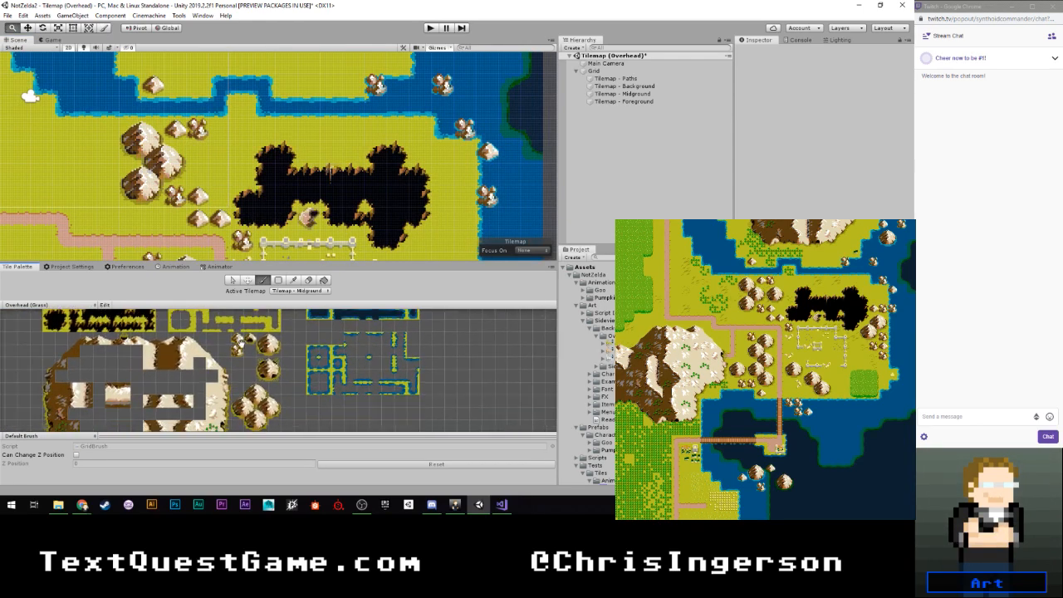
pyautogui.click(264, 333)
pyautogui.scroll(2, 204, 152)
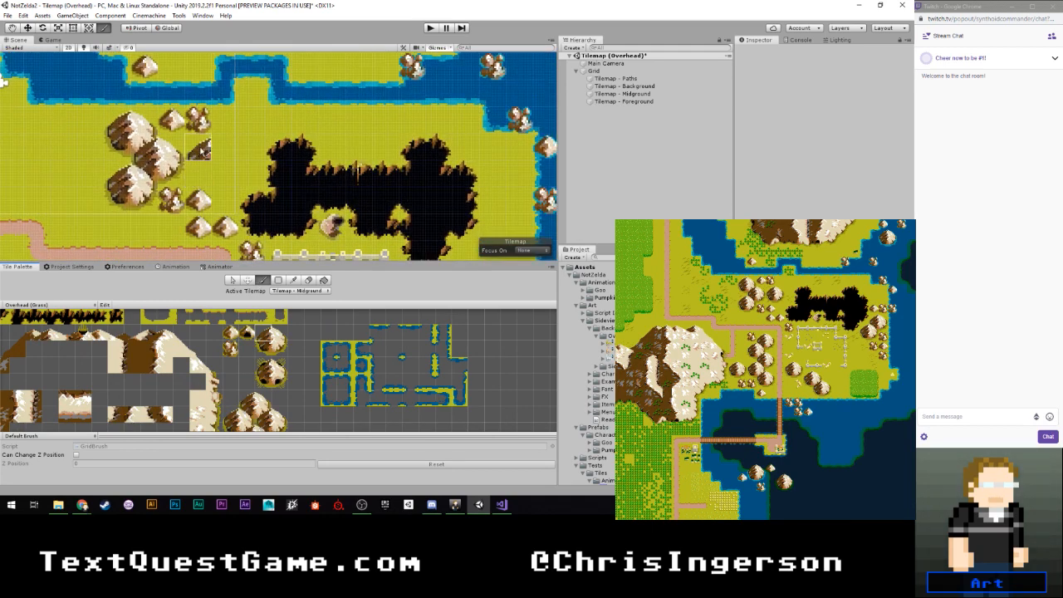
pyautogui.click(202, 150)
pyautogui.click(277, 335)
pyautogui.click(219, 147)
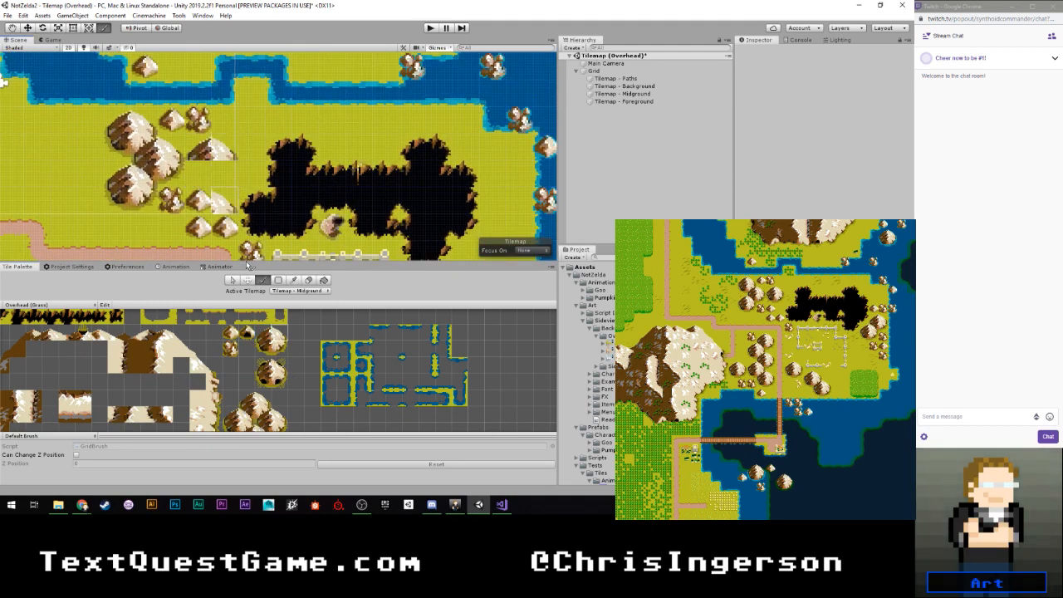
pyautogui.click(277, 351)
pyautogui.click(219, 172)
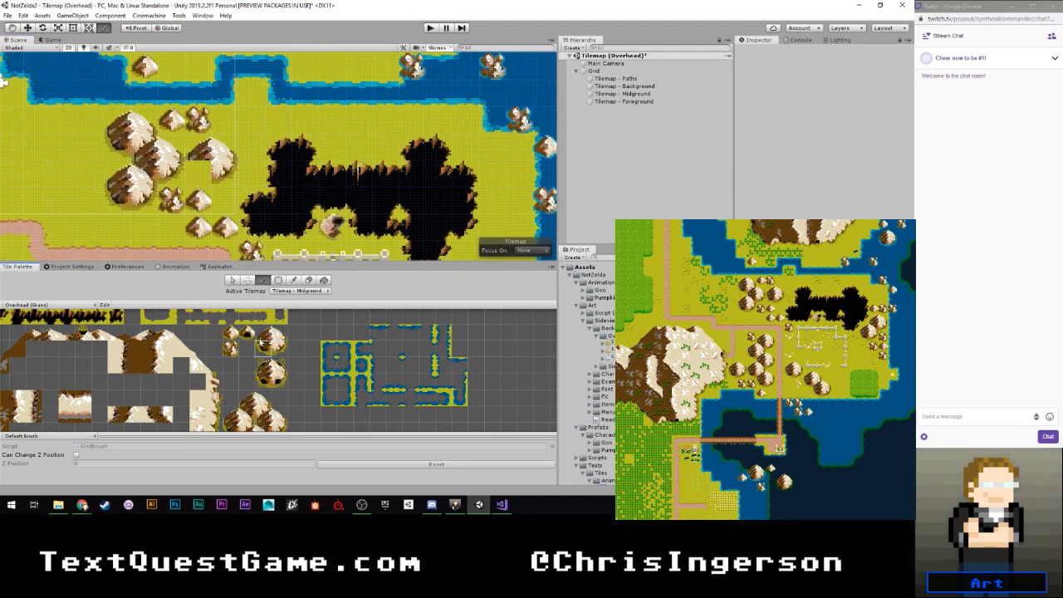
pyautogui.scroll(-2, 266, 172)
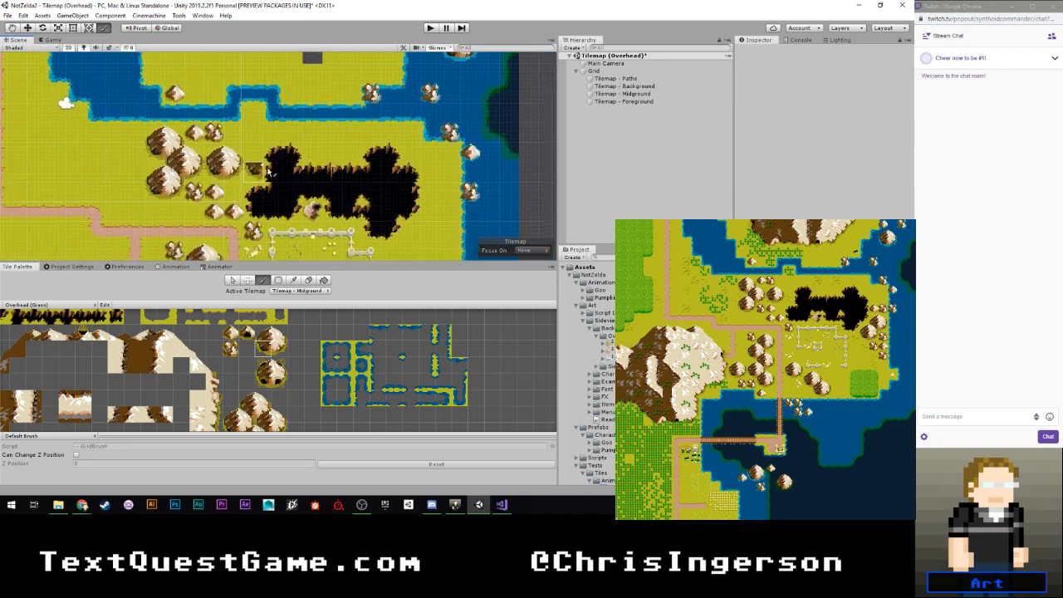
# - Build a large mountain between the chasm's southeast end and the east coast, using an overlapping-mountain tile for its lower-left quarter
pyautogui.moveTo(329, 193)
pyautogui.mouseDown(button='middle')
pyautogui.moveTo(243, 136)
pyautogui.moveTo(185, 167)
pyautogui.mouseUp(button='middle')
pyautogui.scroll(5, 252, 164)
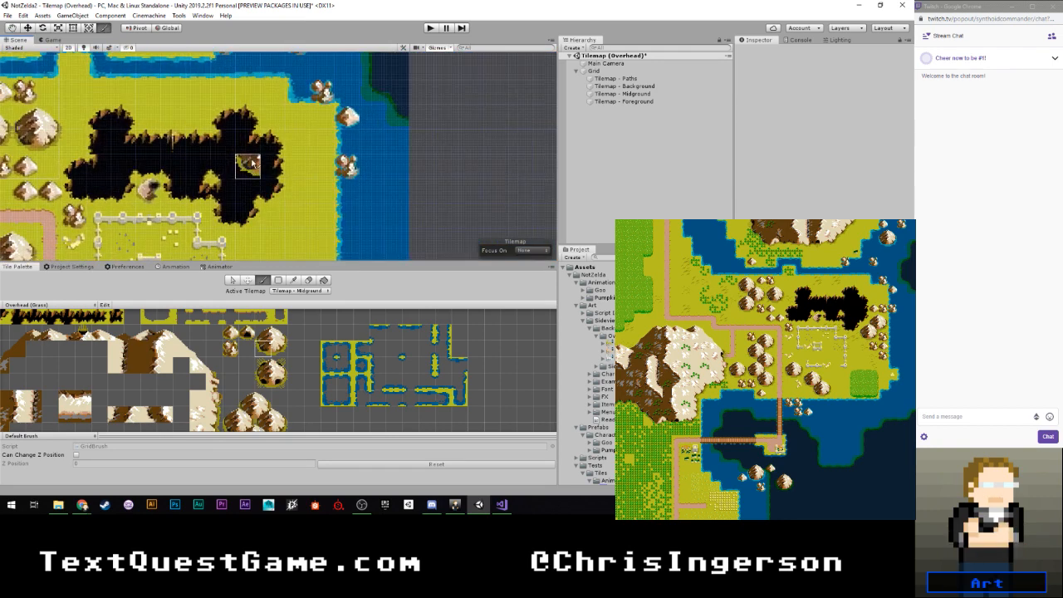
pyautogui.click(263, 339)
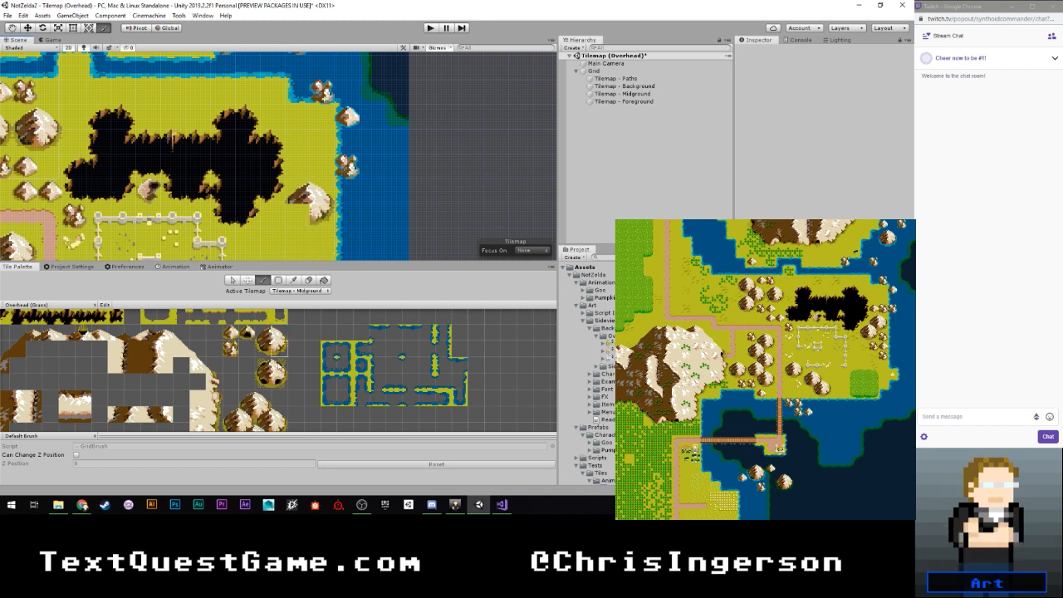
pyautogui.moveTo(276, 234); pyautogui.dragTo(283, 195, button='middle')
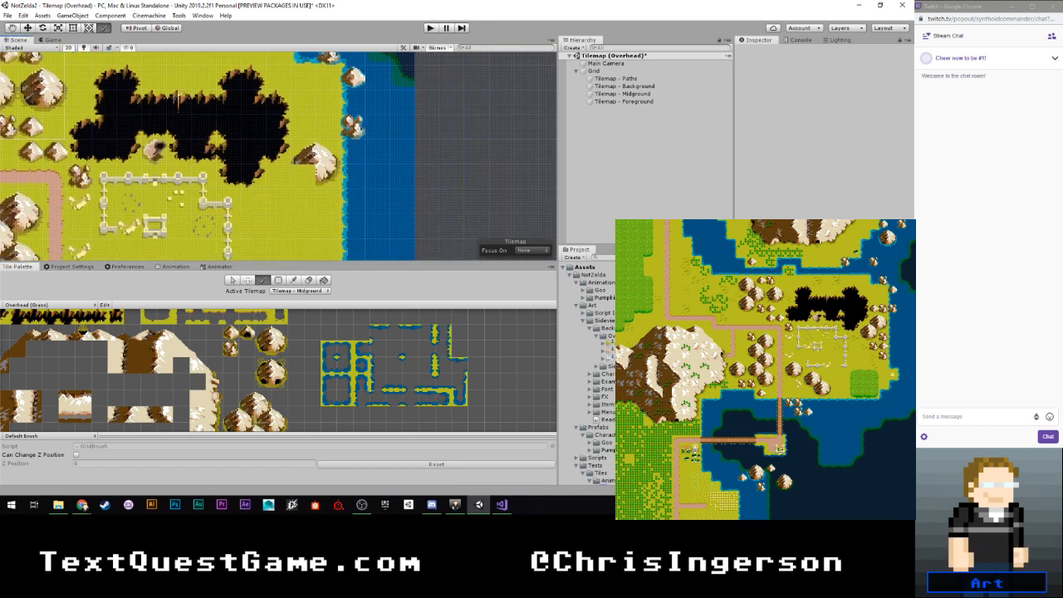
pyautogui.moveTo(262, 398); pyautogui.dragTo(249, 327, button='middle')
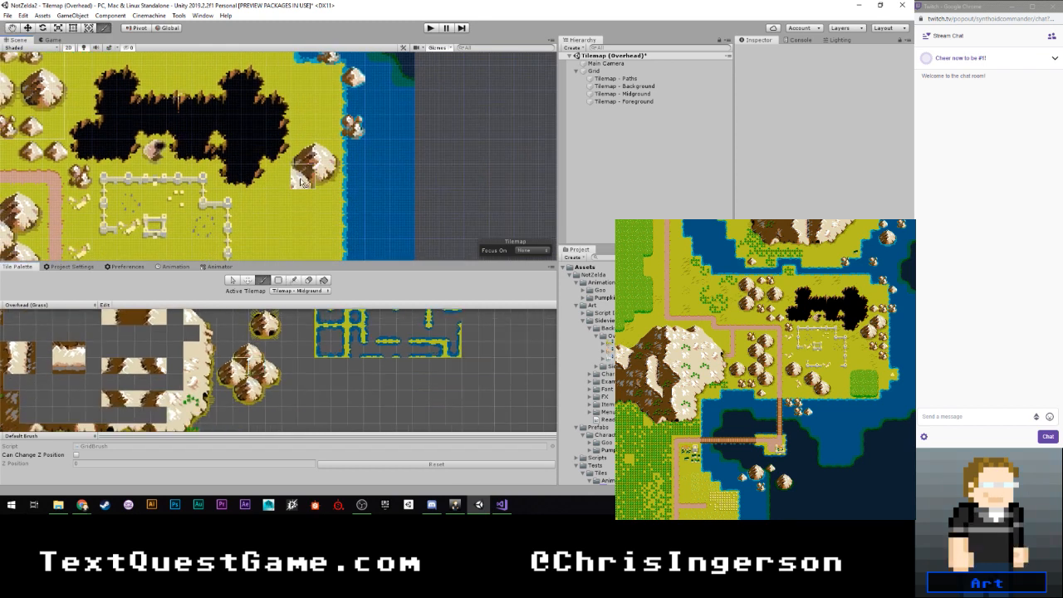
pyautogui.moveTo(259, 354); pyautogui.dragTo(254, 400, button='middle')
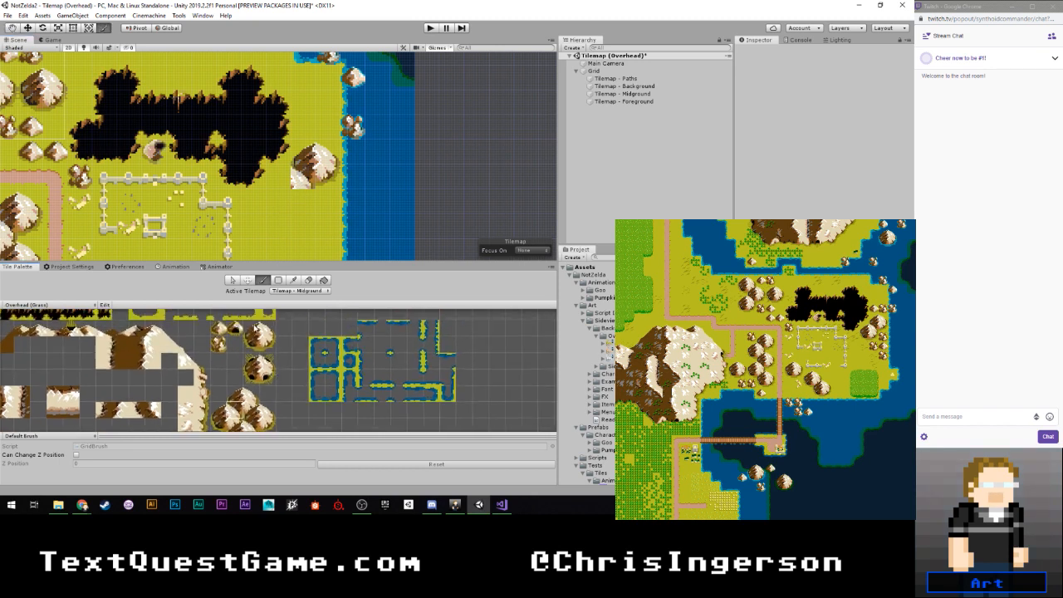
# - Complete a second large mountain overlapping the lower left of the one beside the east coast
pyautogui.click(279, 178)
pyautogui.click(253, 348)
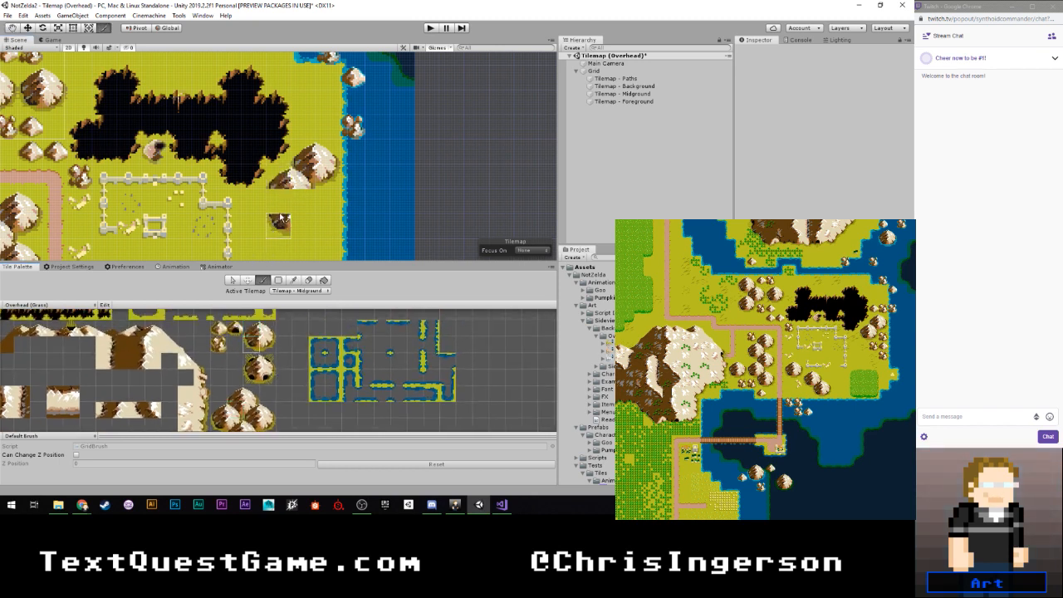
pyautogui.click(281, 204)
pyautogui.click(271, 344)
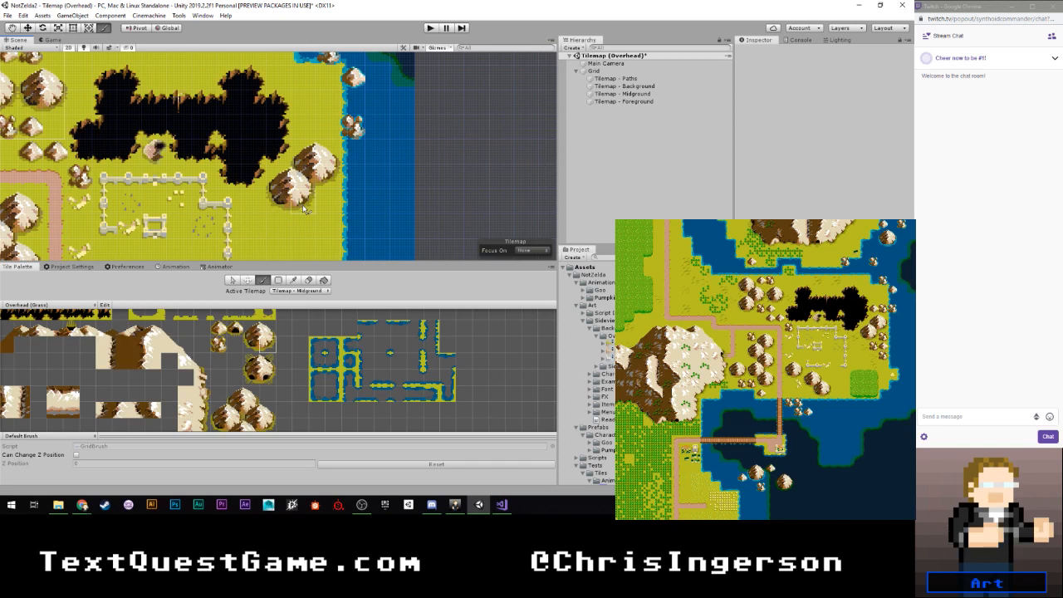
# - Scatter small rock clusters below the two east-coast mountains and more small rocks above them, east of the chasm
pyautogui.click(219, 344)
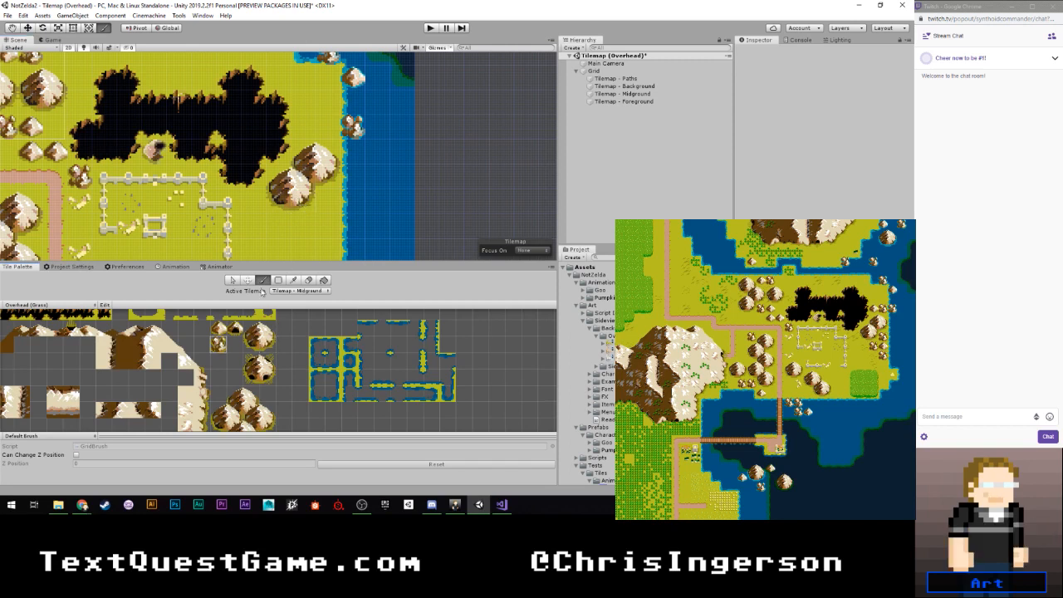
pyautogui.click(327, 201)
pyautogui.click(303, 226)
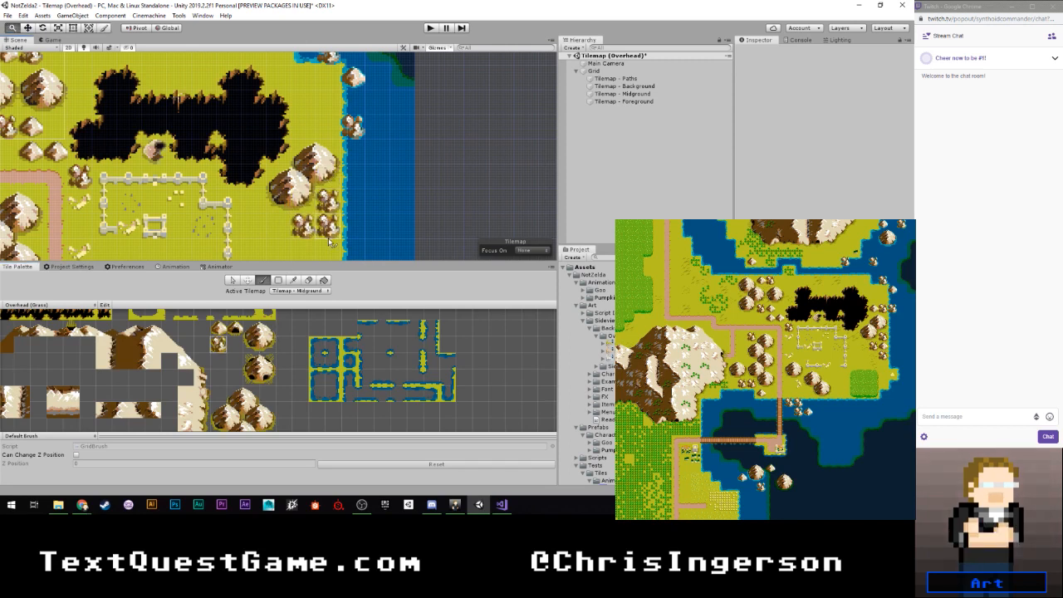
pyautogui.moveTo(327, 237); pyautogui.dragTo(327, 211, button='middle')
pyautogui.click(327, 223)
pyautogui.click(328, 200)
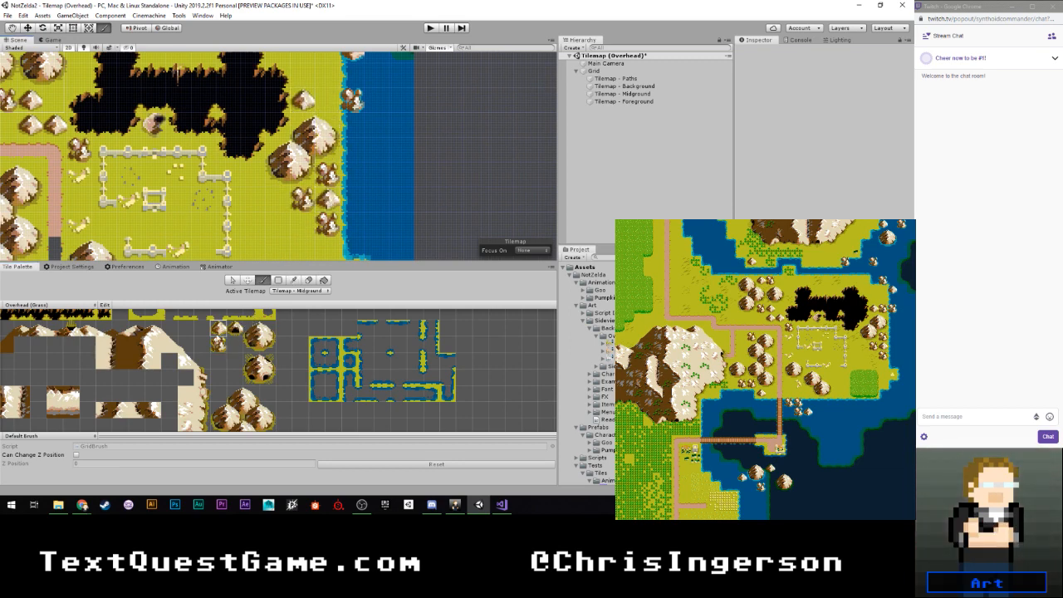
pyautogui.scroll(-1, 352, 184)
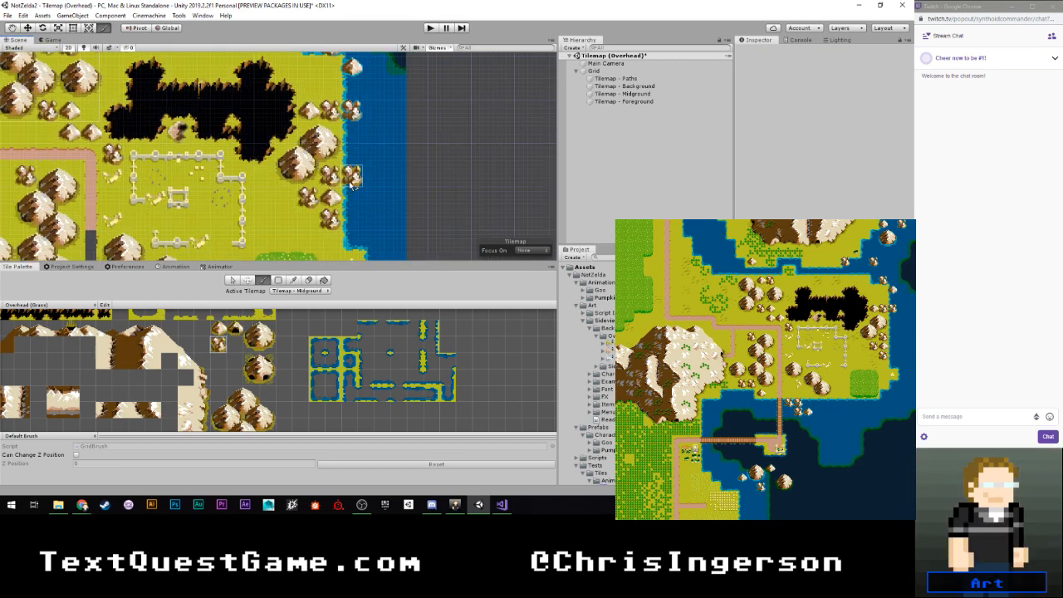
# - Examine the whole map against the reference, including its unpainted southwestern area and southern coast
pyautogui.scroll(-6, 353, 185)
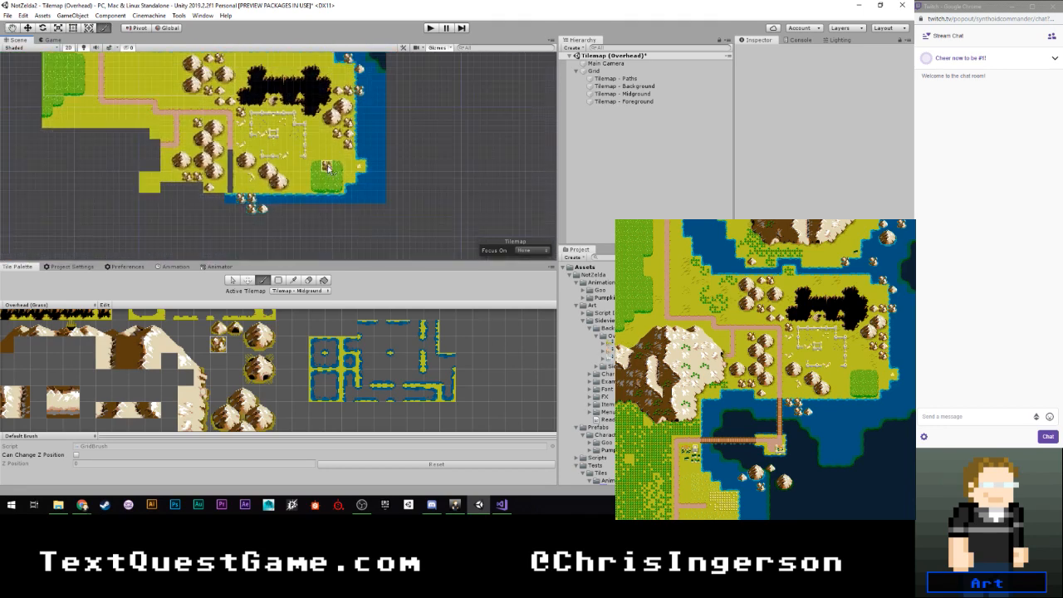
pyautogui.scroll(-9, 327, 169)
pyautogui.moveTo(319, 113); pyautogui.dragTo(357, 157, button='middle')
pyautogui.scroll(6, 357, 158)
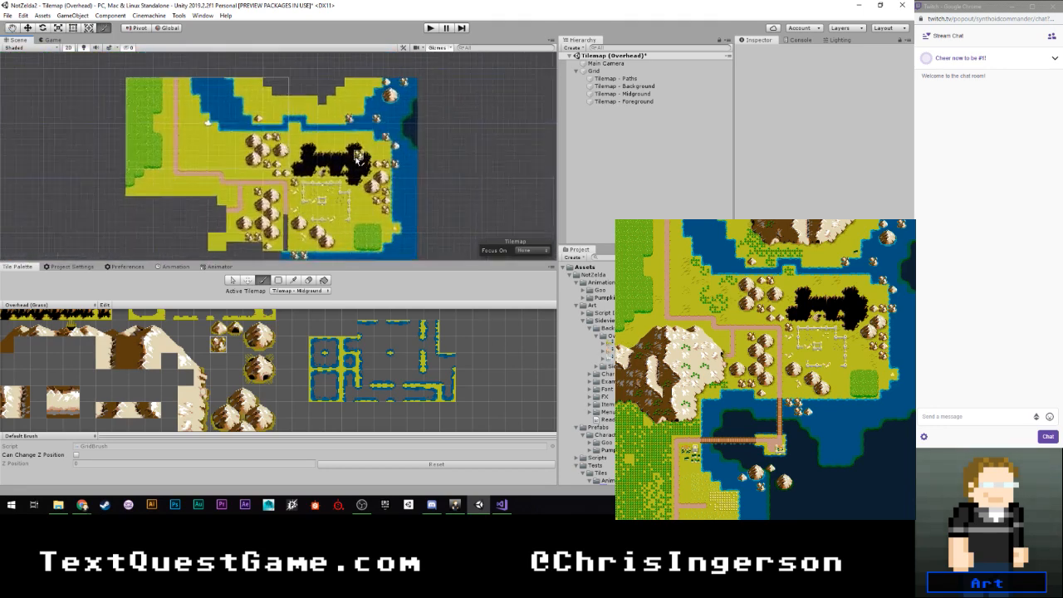
pyautogui.scroll(-1, 359, 159)
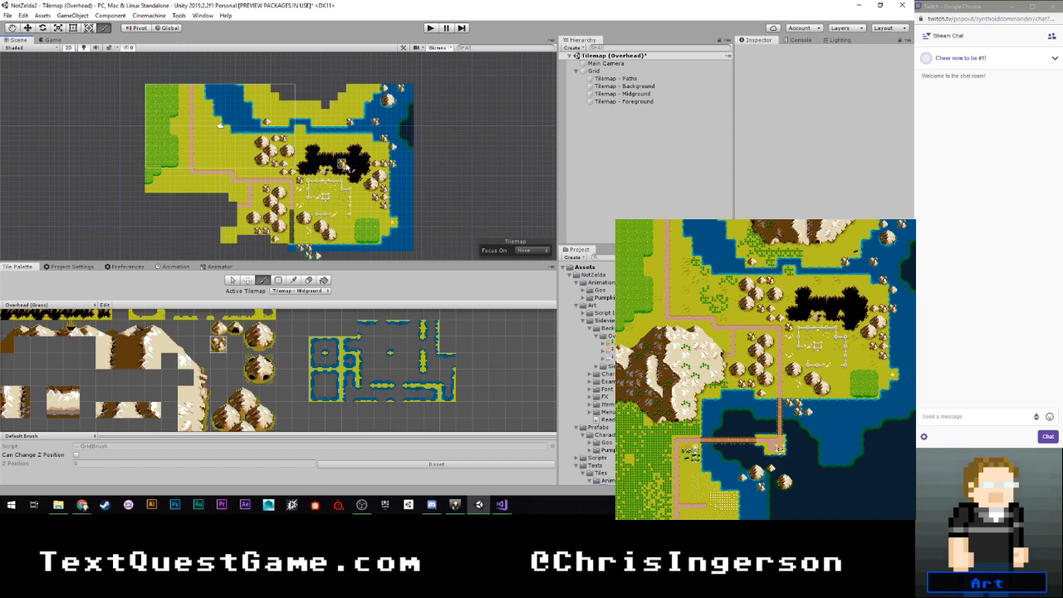
pyautogui.scroll(3, 245, 197)
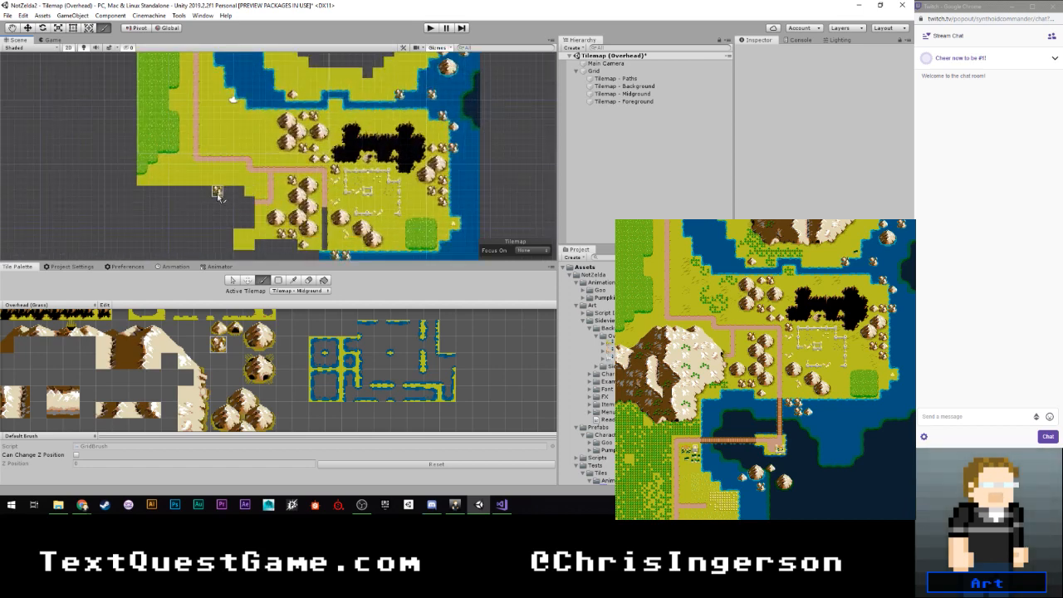
pyautogui.moveTo(230, 216); pyautogui.dragTo(177, 186, button='middle')
pyautogui.scroll(5, 237, 179)
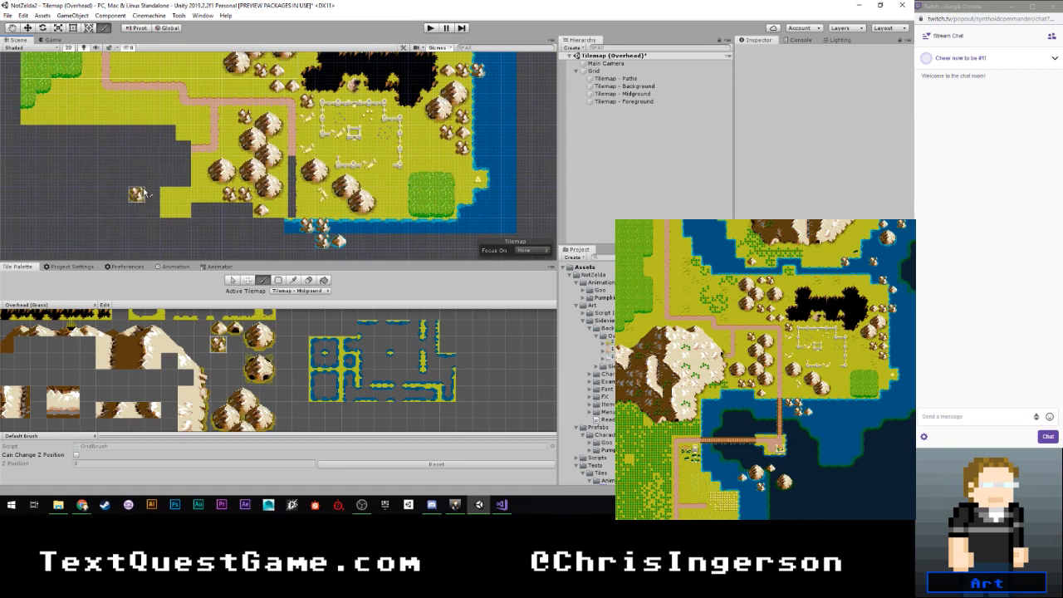
pyautogui.moveTo(145, 194); pyautogui.dragTo(168, 148, button='middle')
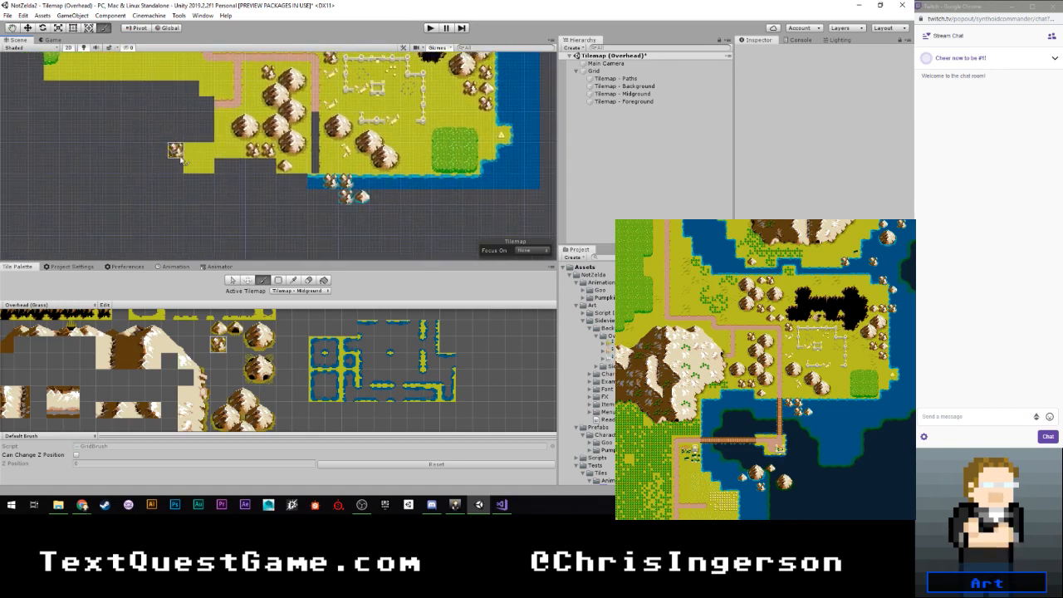
# - On Tilemap - Background, extend the southern coast two tiles west with water tiles that have a grass upper edge
pyautogui.click(298, 293)
pyautogui.click(296, 309)
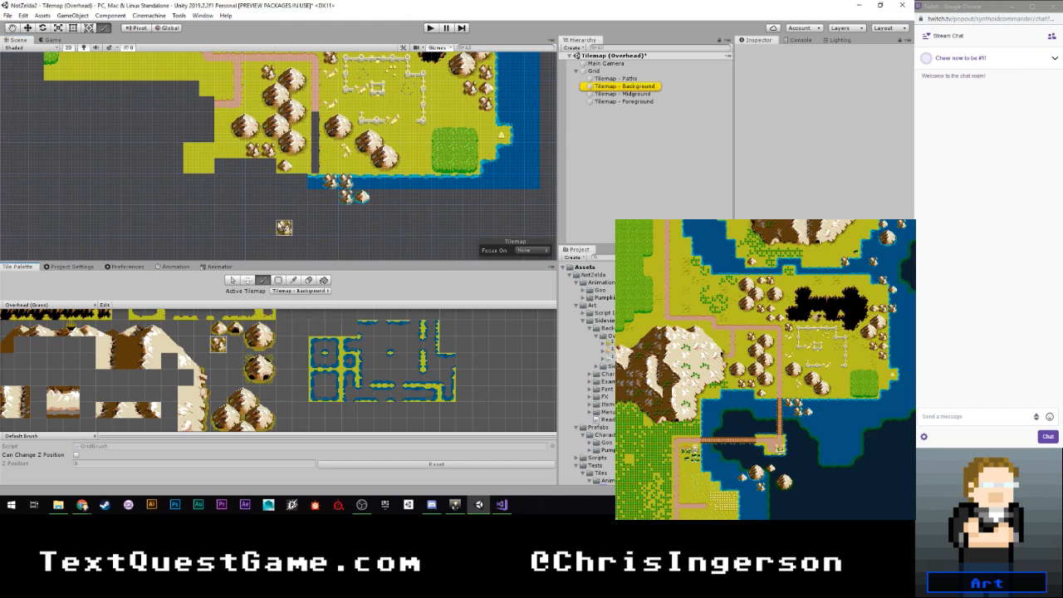
pyautogui.scroll(-5, 315, 359)
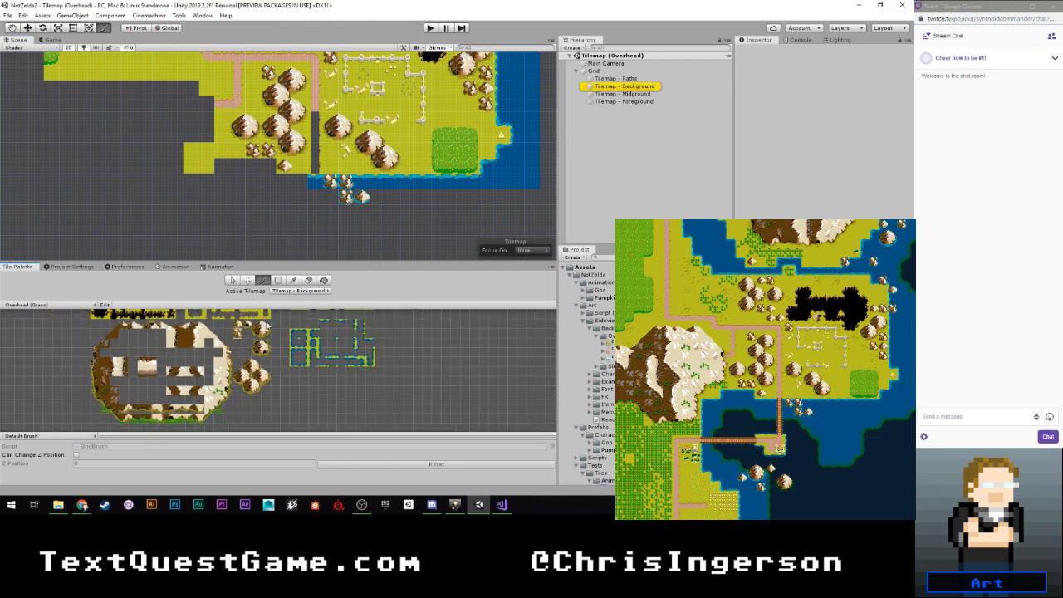
pyautogui.scroll(5, 337, 348)
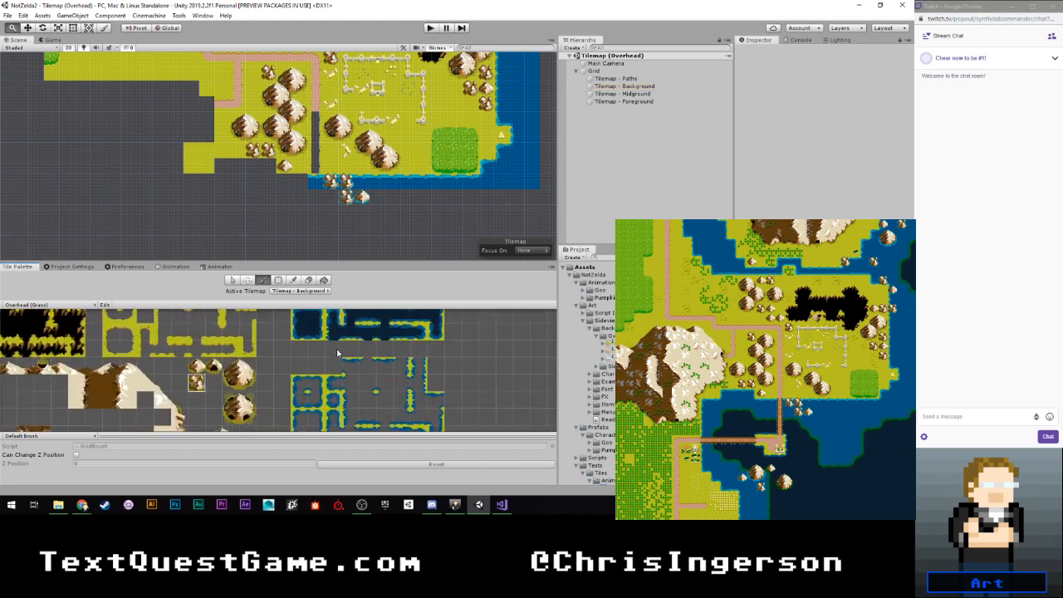
pyautogui.scroll(-1, 341, 347)
pyautogui.moveTo(345, 347); pyautogui.dragTo(350, 409, button='middle')
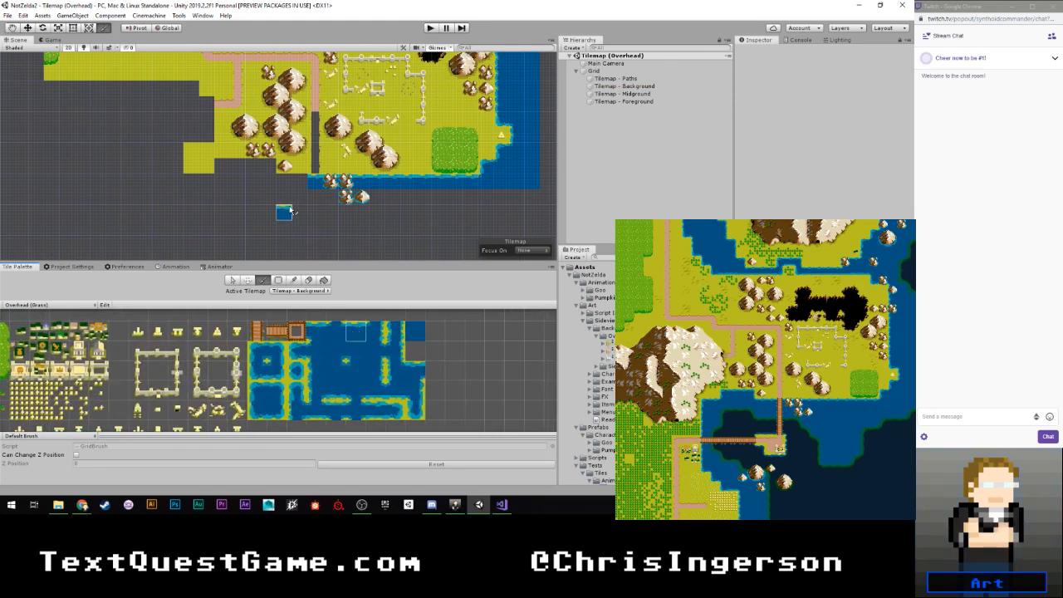
pyautogui.moveTo(304, 182); pyautogui.dragTo(278, 184)
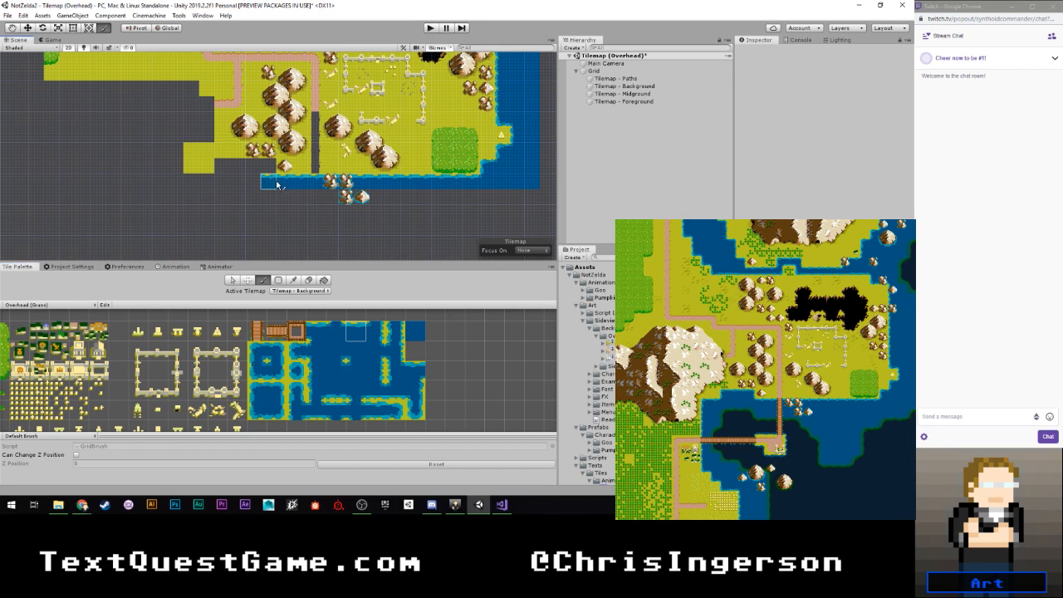
pyautogui.keyDown('shift'); pyautogui.click(267, 183); pyautogui.keyUp('shift')
# - Form a cove one row higher on the southern coast with right and left corner water tiles joined by upper-edge tiles
pyautogui.click(275, 390)
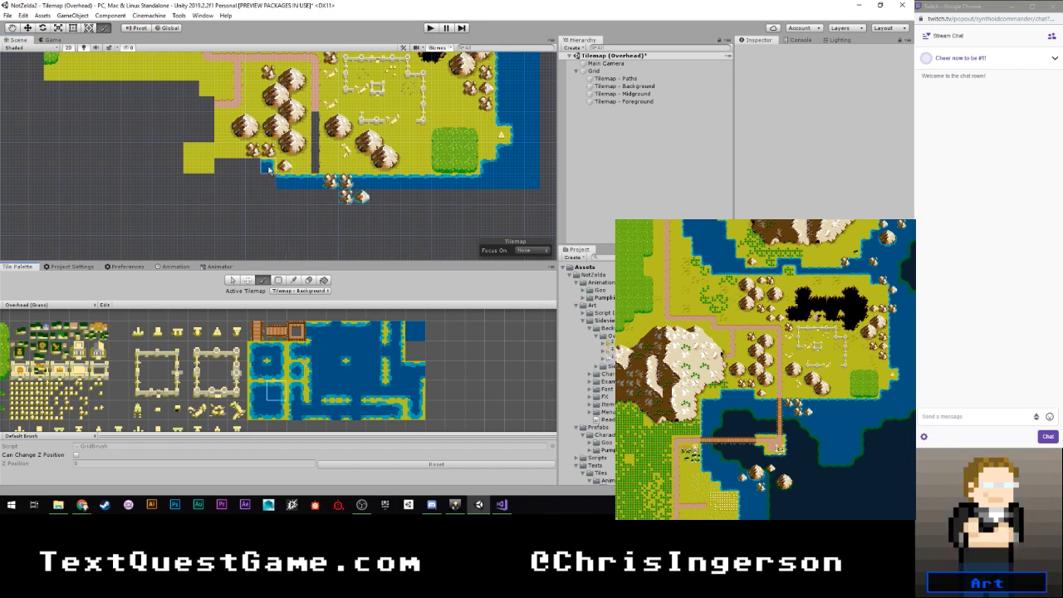
pyautogui.click(268, 169)
pyautogui.click(258, 391)
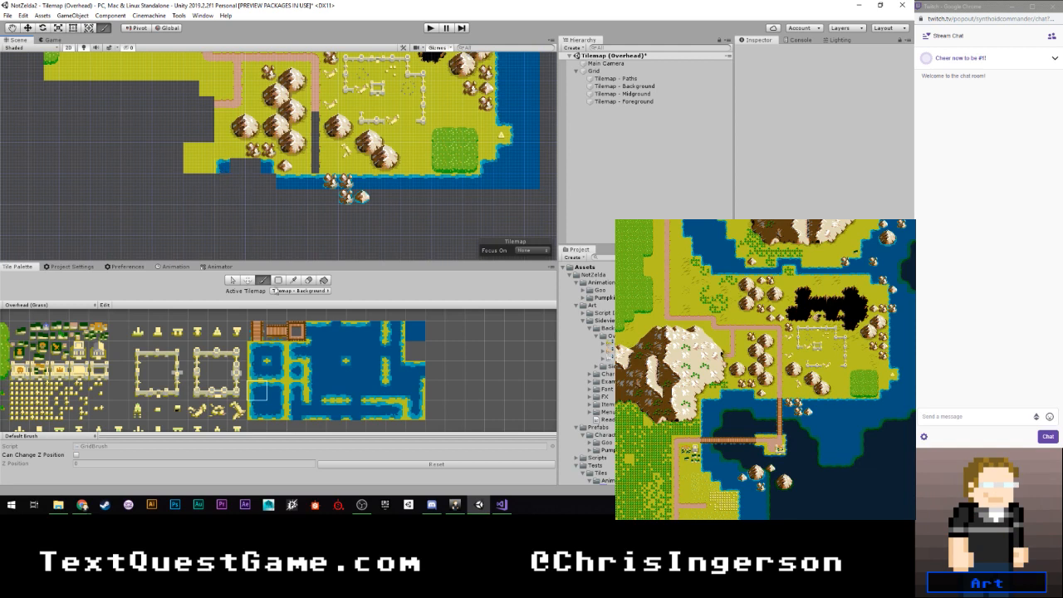
pyautogui.click(355, 333)
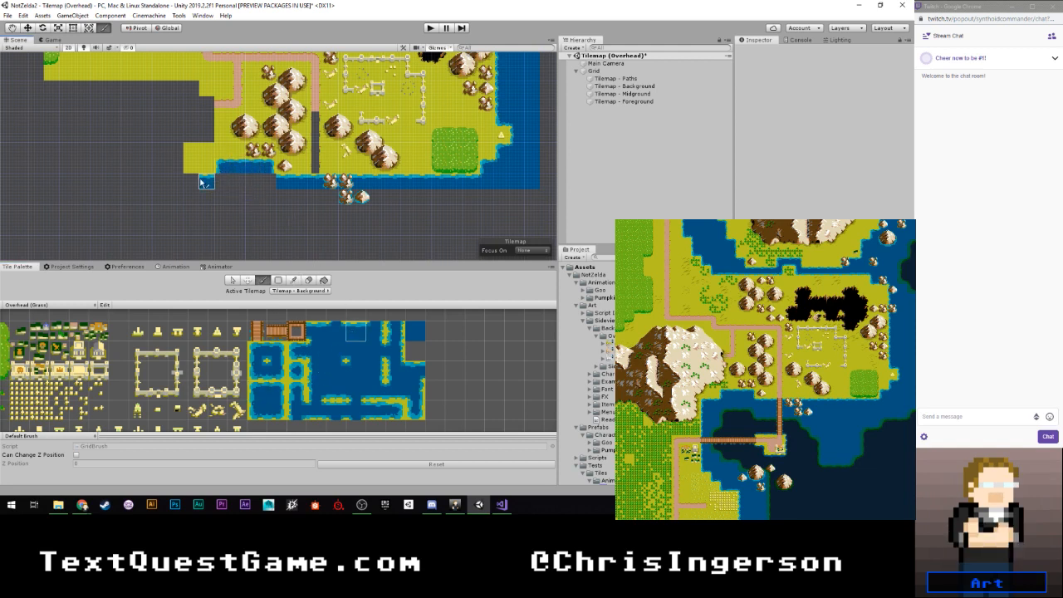
# - Close the cove's western edge with a corner water tile and fill the gap beneath the cove with plain water
pyautogui.click(259, 393)
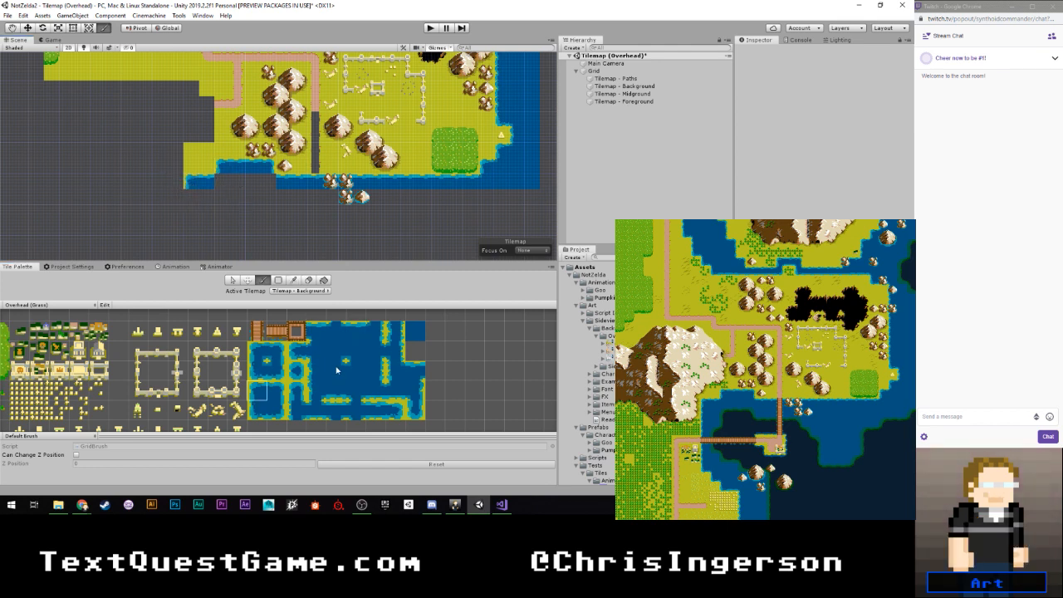
pyautogui.click(221, 182)
pyautogui.click(335, 371)
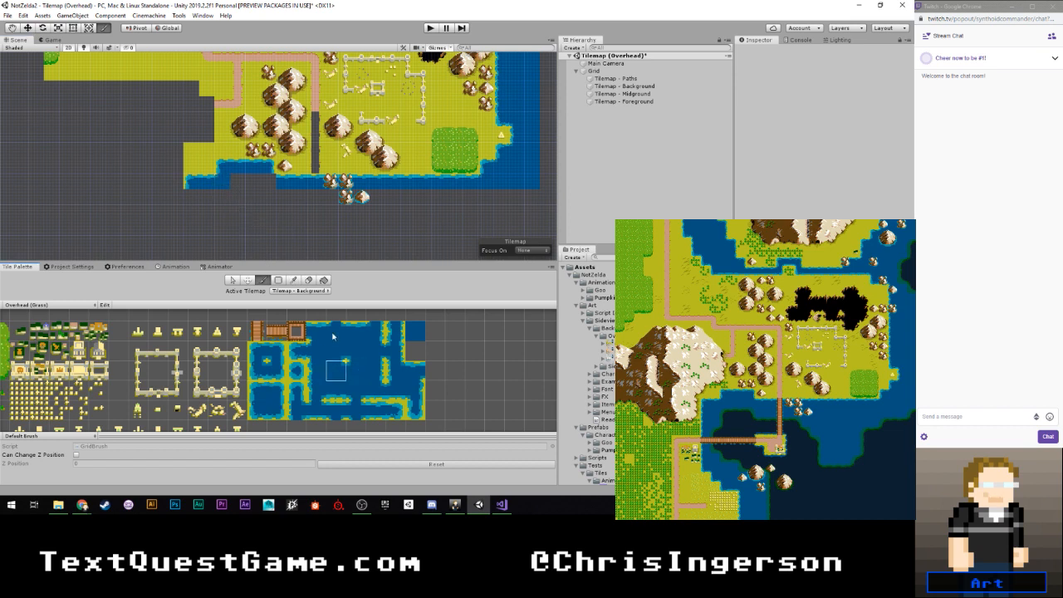
pyautogui.click(415, 332)
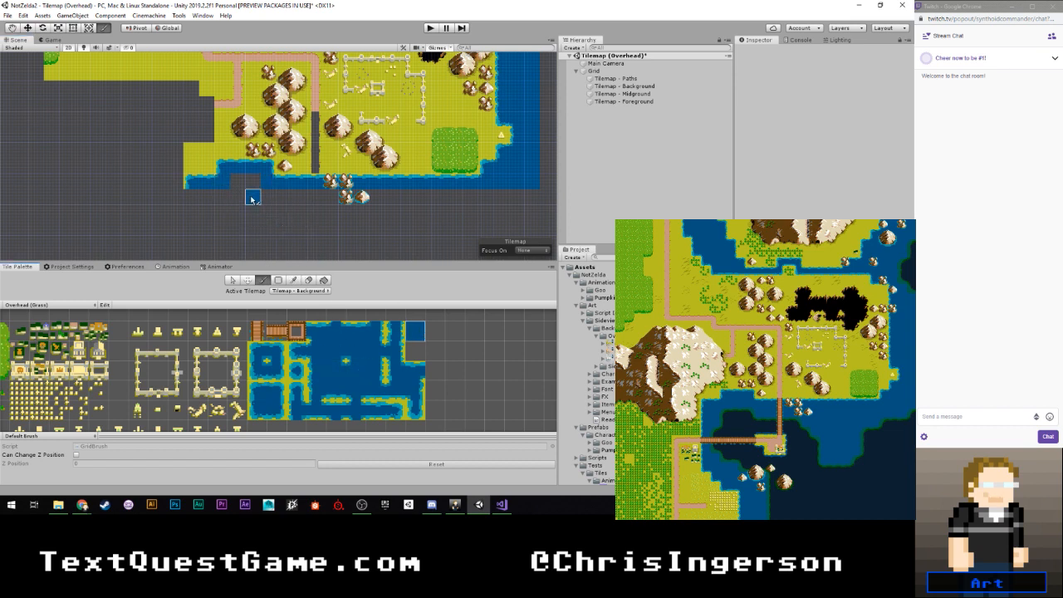
# - Compare the chasm surroundings, northern river and southern coast with the reference to find missing parts
pyautogui.scroll(-2, 280, 228)
pyautogui.moveTo(261, 217); pyautogui.dragTo(220, 236, button='middle')
pyautogui.scroll(-5, 249, 183)
pyautogui.moveTo(281, 162); pyautogui.dragTo(286, 199, button='middle')
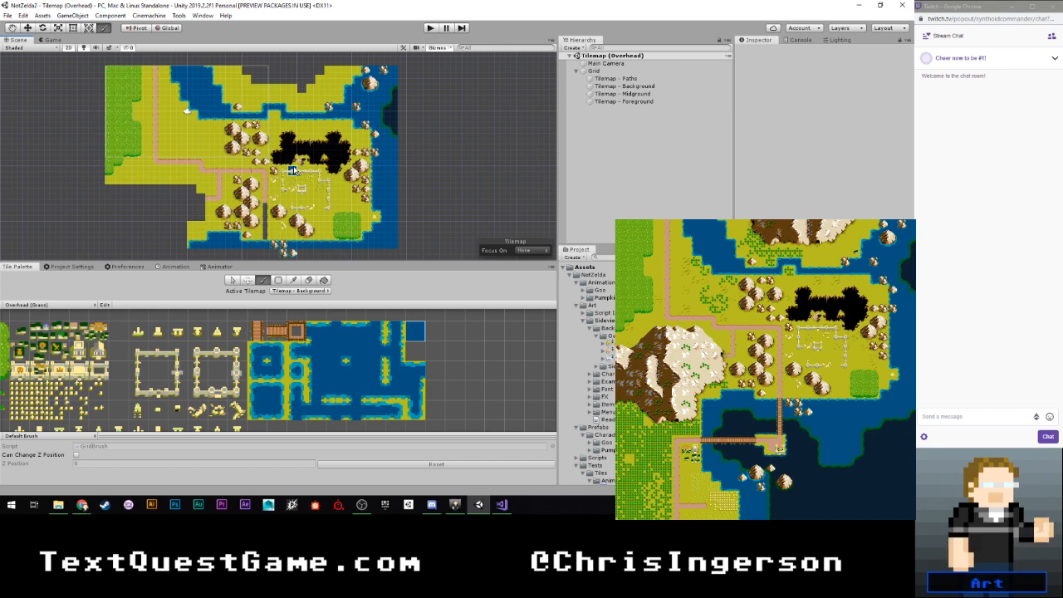
pyautogui.scroll(3, 318, 116)
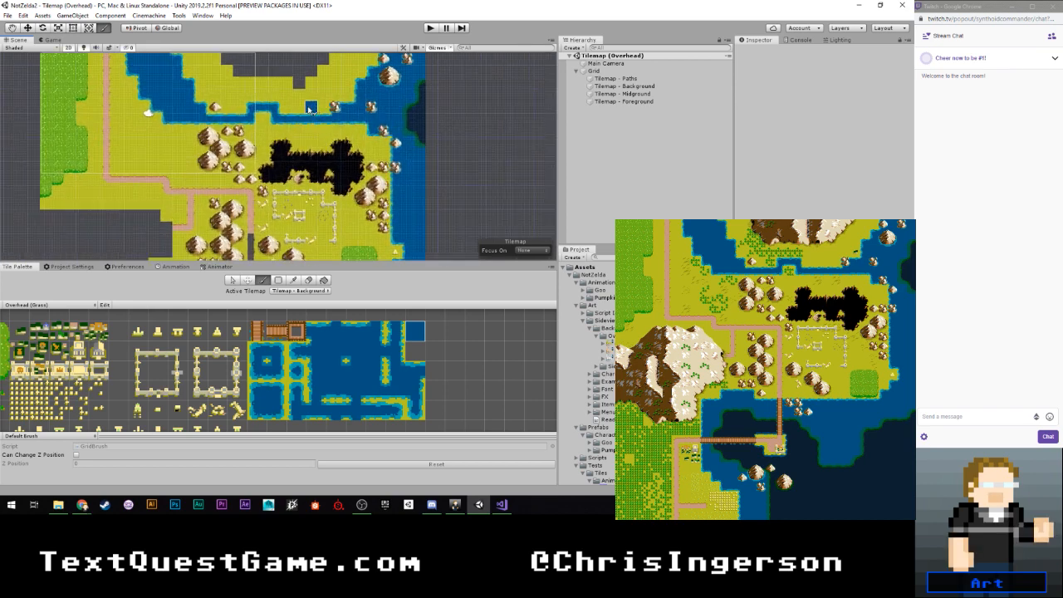
pyautogui.scroll(-3, 308, 123)
pyautogui.moveTo(248, 193); pyautogui.dragTo(276, 137, button='middle')
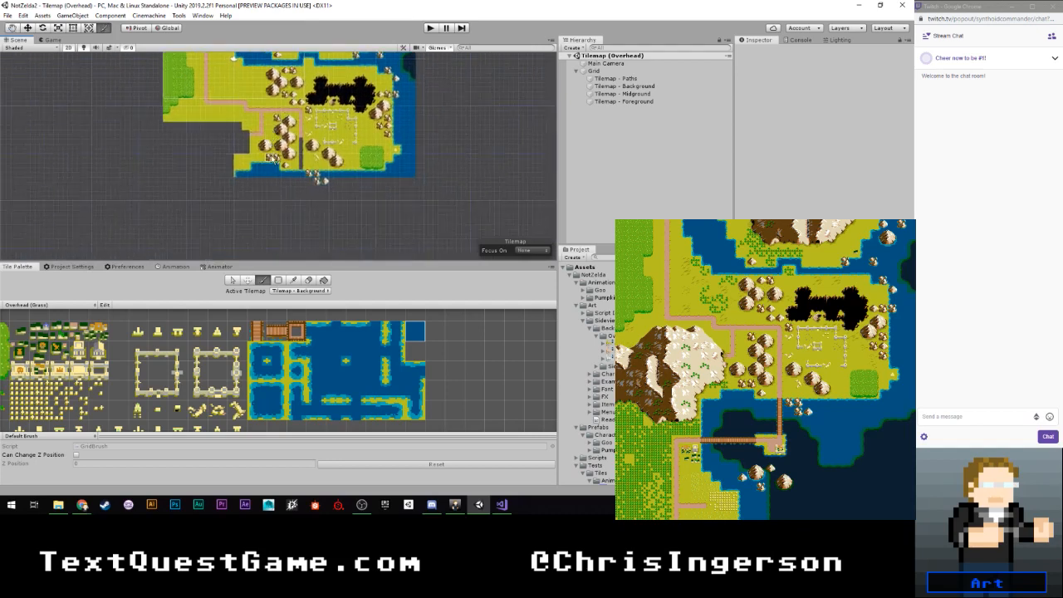
pyautogui.scroll(3, 285, 170)
pyautogui.scroll(4, 268, 152)
pyautogui.scroll(-5, 320, 152)
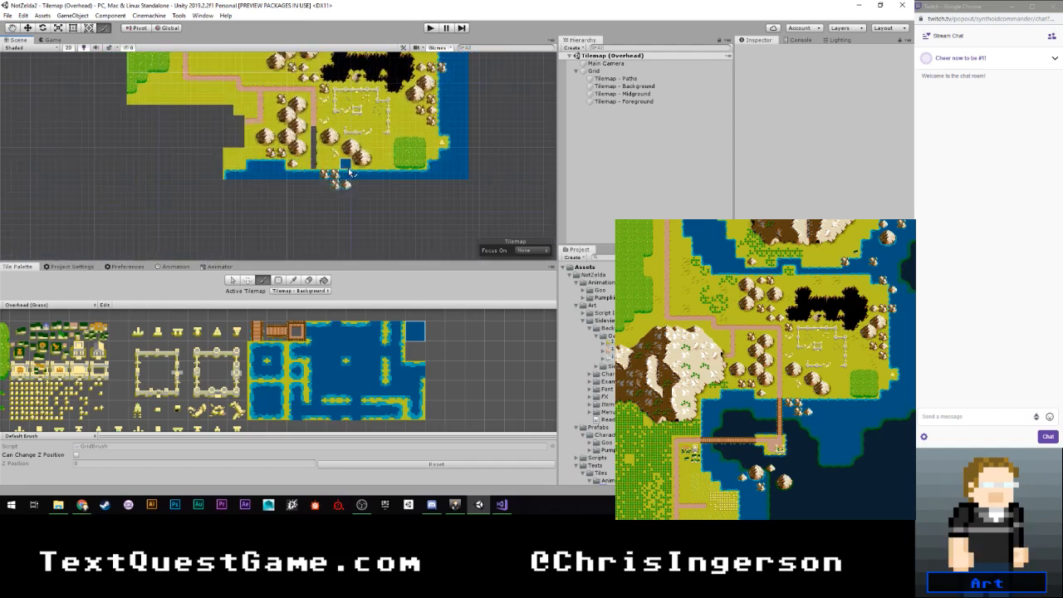
pyautogui.scroll(2, 360, 156)
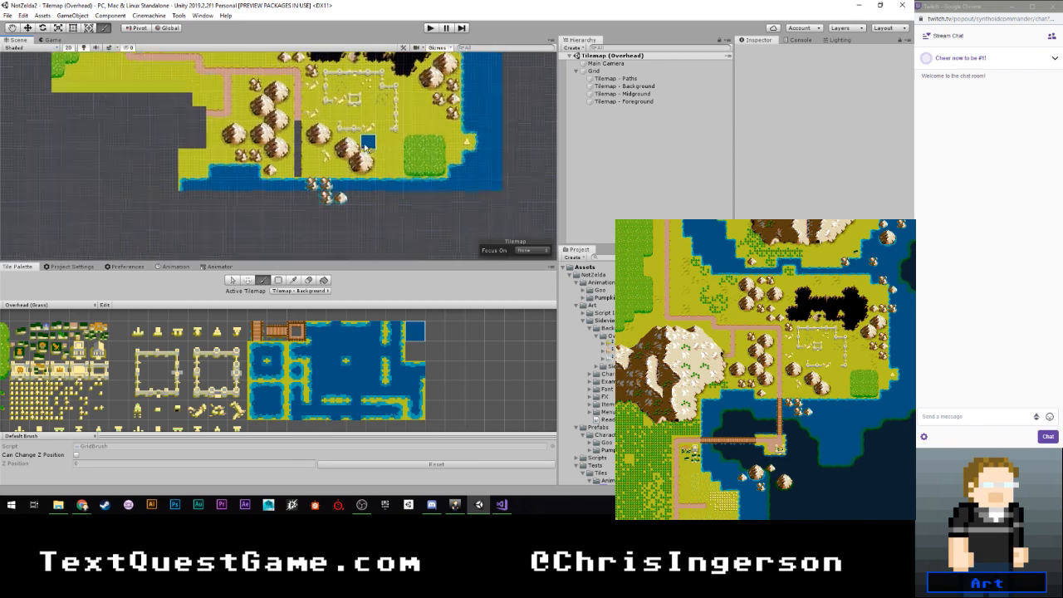
# - On Tilemap - Paths, fill the vertical gap in the road down to the southern coast with path tiles
pyautogui.click(301, 291)
pyautogui.click(295, 301)
pyautogui.moveTo(25, 312); pyautogui.dragTo(197, 312, button='middle')
pyautogui.scroll(-2, 248, 378)
pyautogui.moveTo(249, 378); pyautogui.dragTo(228, 324, button='middle')
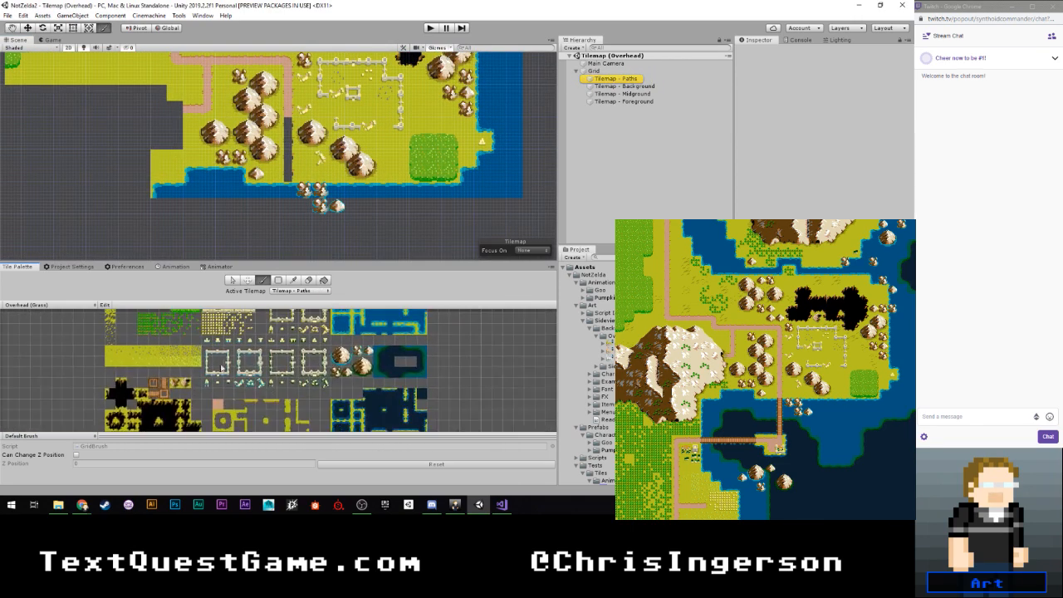
pyautogui.moveTo(288, 128); pyautogui.dragTo(291, 181)
pyautogui.moveTo(325, 150); pyautogui.dragTo(307, 220, button='middle')
# - On Tilemap - Midground, start the northern mountain with a brown western edge tile at the upper-left of the unpainted gap
pyautogui.click(299, 290)
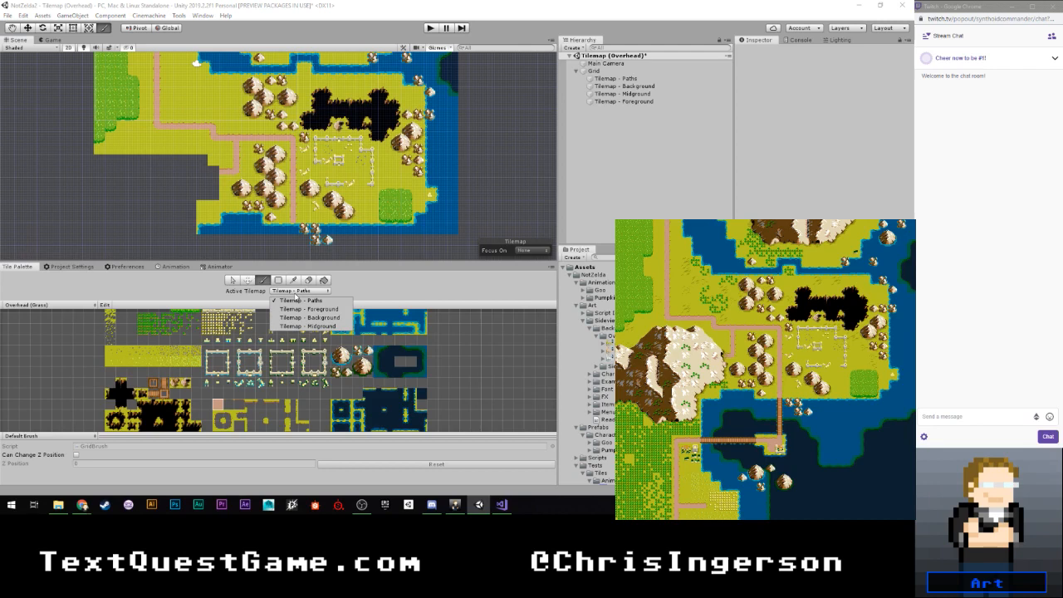
pyautogui.click(308, 326)
pyautogui.click(301, 290)
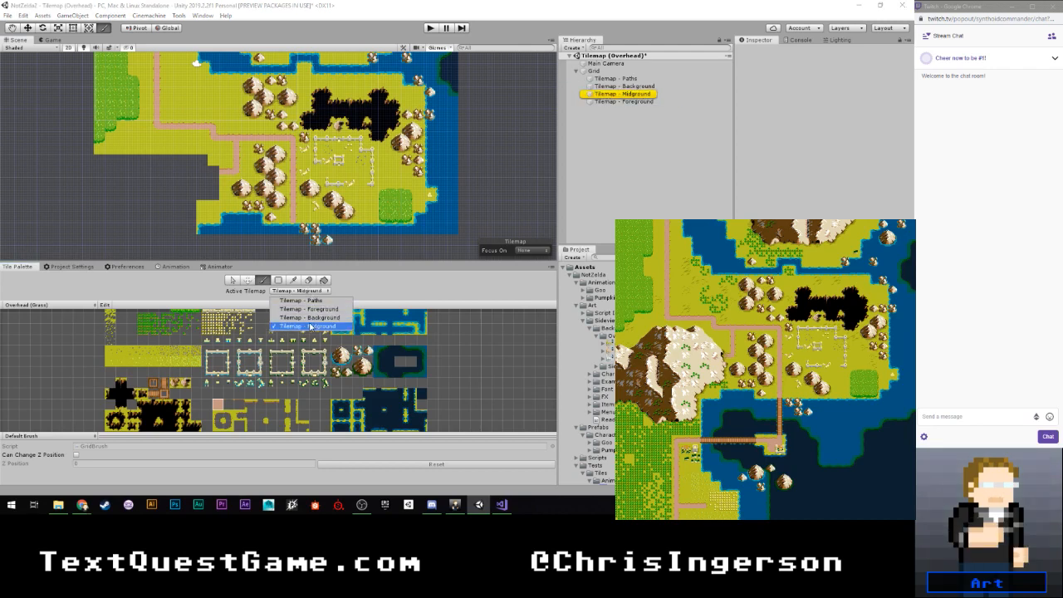
pyautogui.click(311, 325)
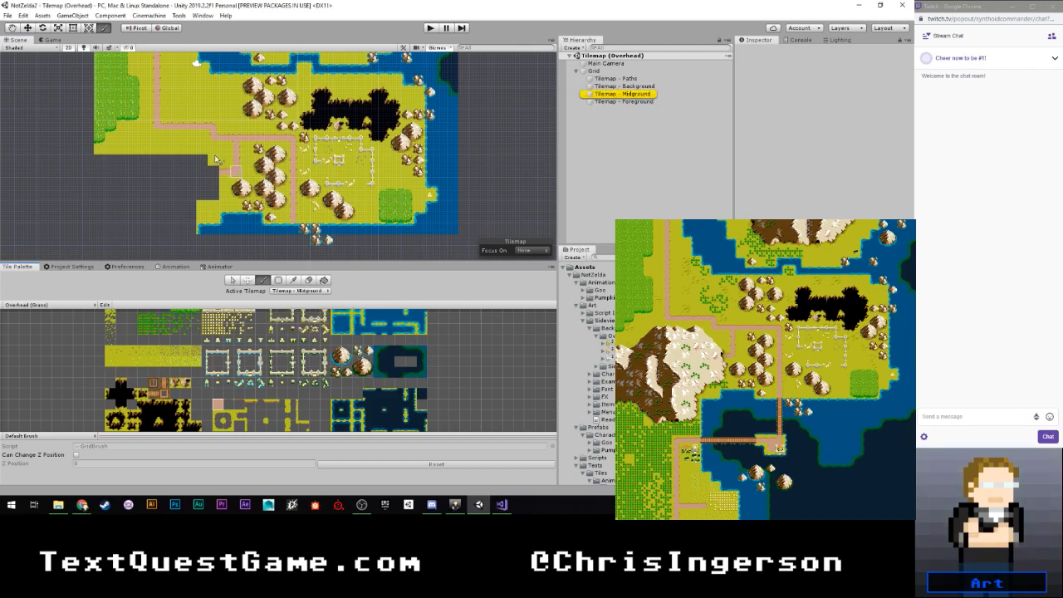
pyautogui.scroll(-1, 229, 167)
pyautogui.scroll(5, 228, 167)
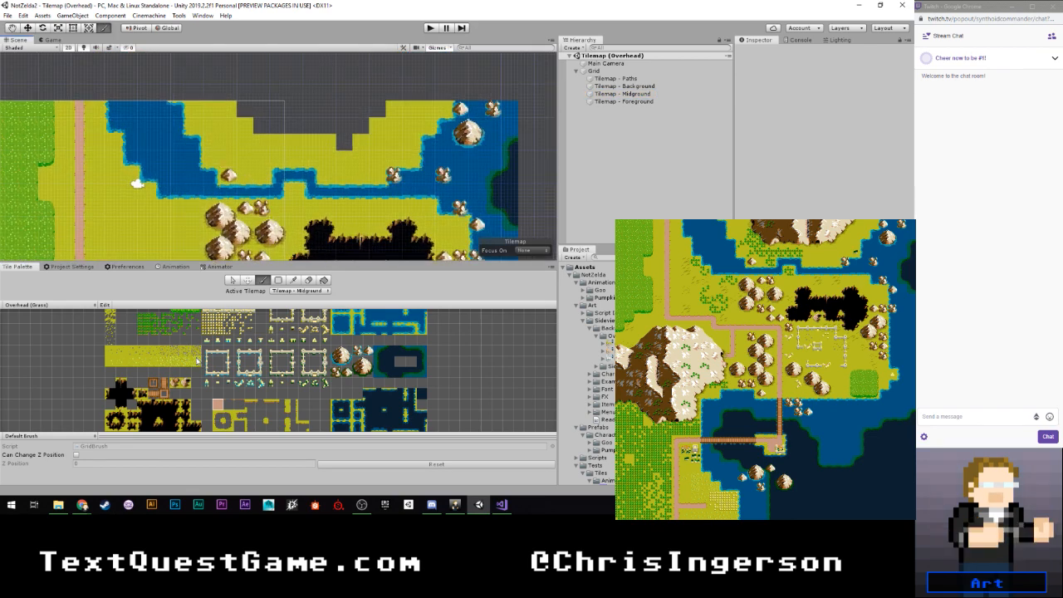
pyautogui.scroll(-3, 190, 348)
pyautogui.moveTo(207, 406); pyautogui.dragTo(202, 358, button='middle')
pyautogui.moveTo(201, 425); pyautogui.dragTo(226, 380, button='middle')
pyautogui.scroll(3, 227, 379)
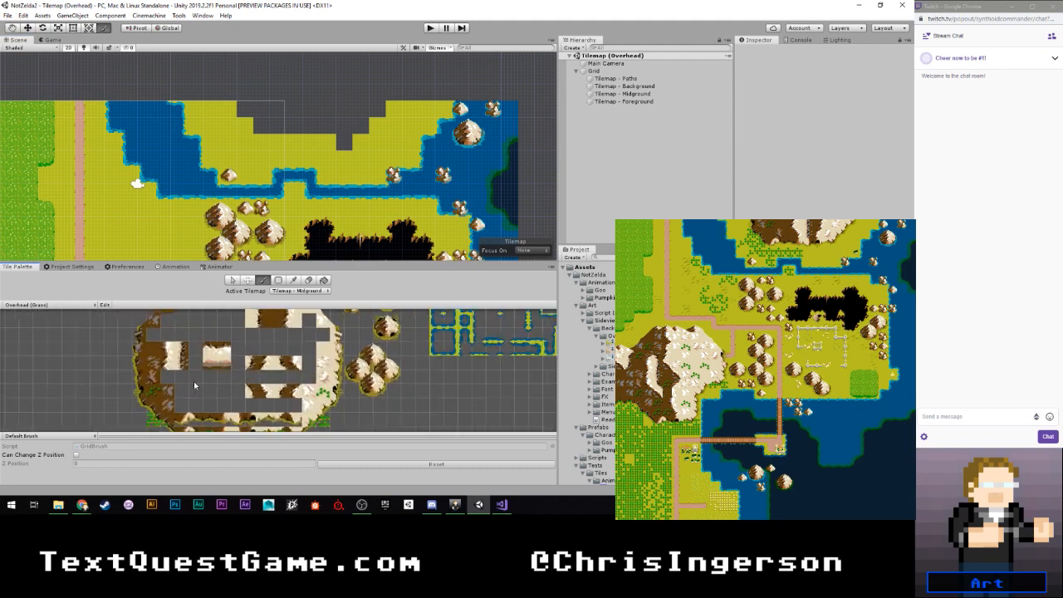
pyautogui.click(136, 392)
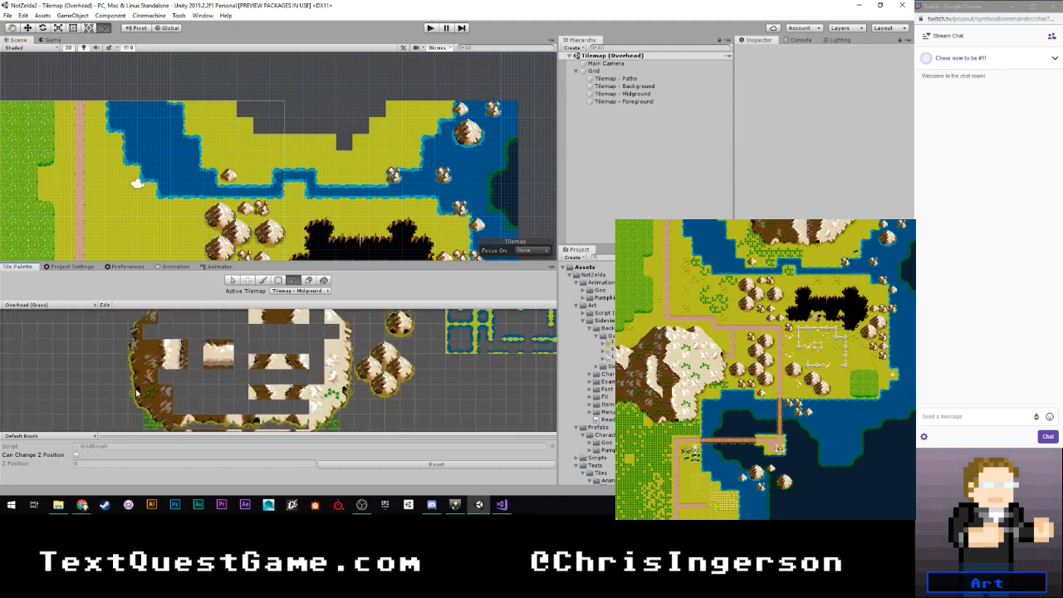
pyautogui.click(233, 108)
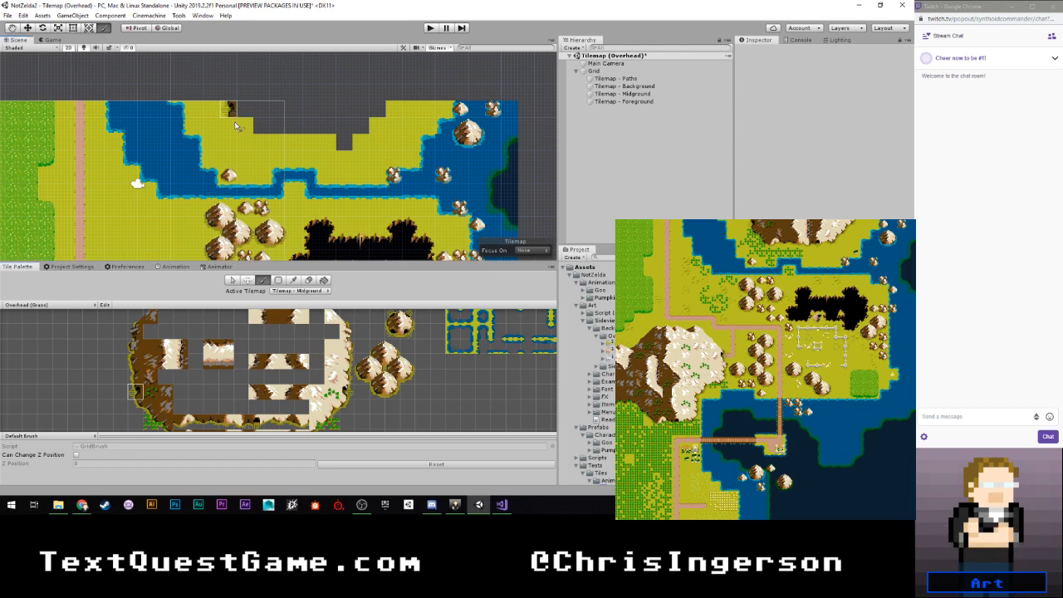
# - Step the northern mountain's southwestern edge diagonally down with brown slope tiles and bushy foot tiles
pyautogui.moveTo(166, 392); pyautogui.dragTo(181, 342, button='middle')
pyautogui.scroll(4, 181, 343)
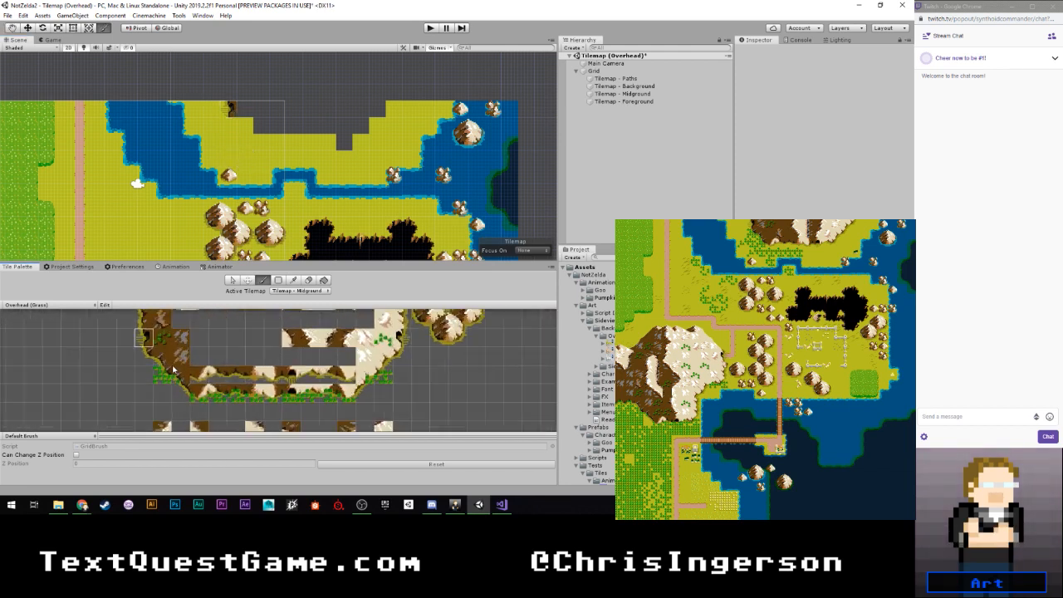
pyautogui.click(162, 376)
pyautogui.click(180, 375)
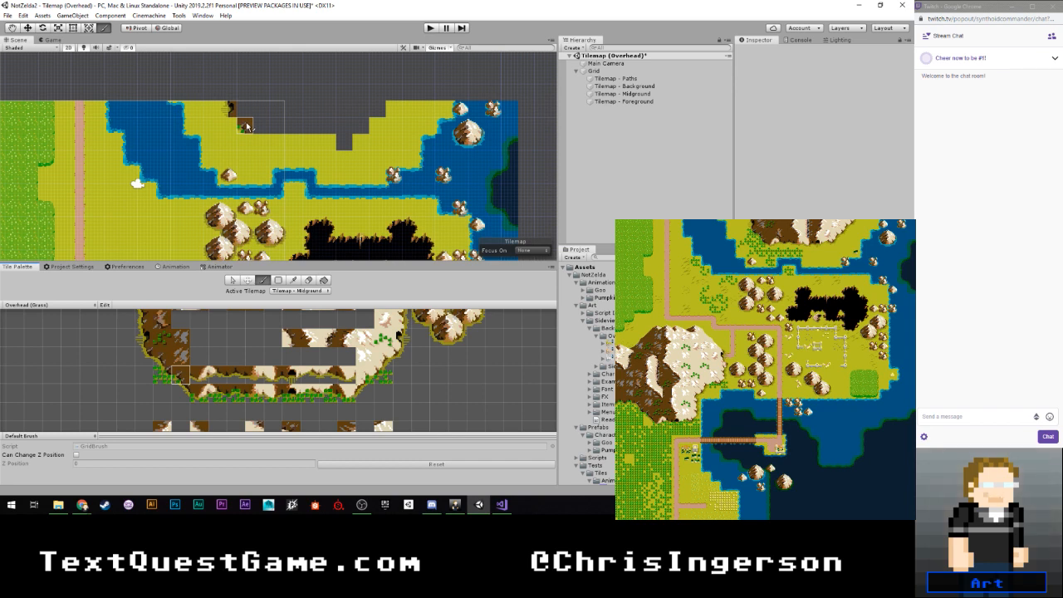
pyautogui.click(162, 375)
pyautogui.click(233, 127)
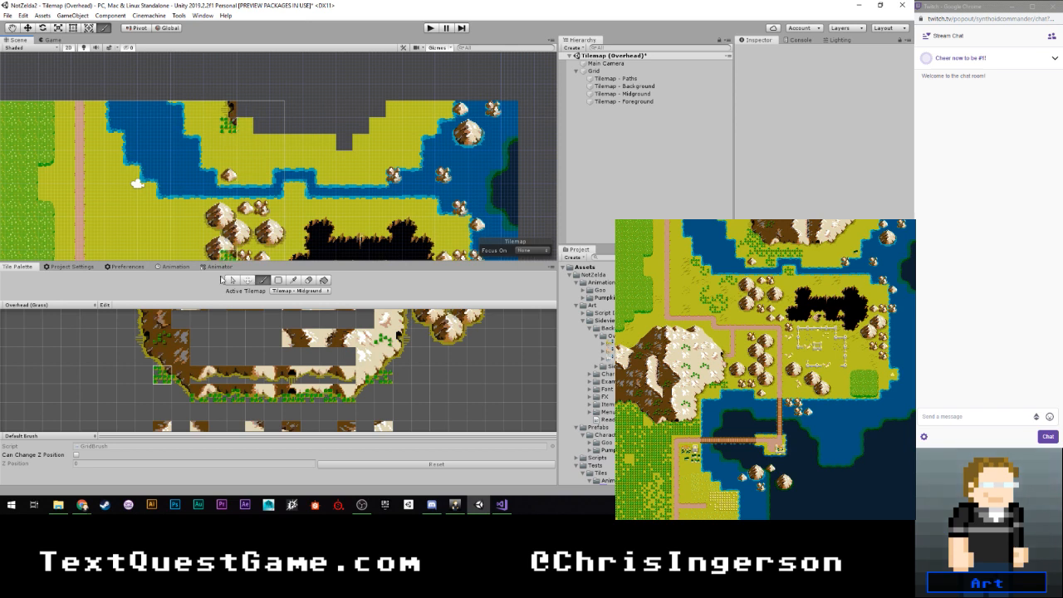
pyautogui.click(179, 375)
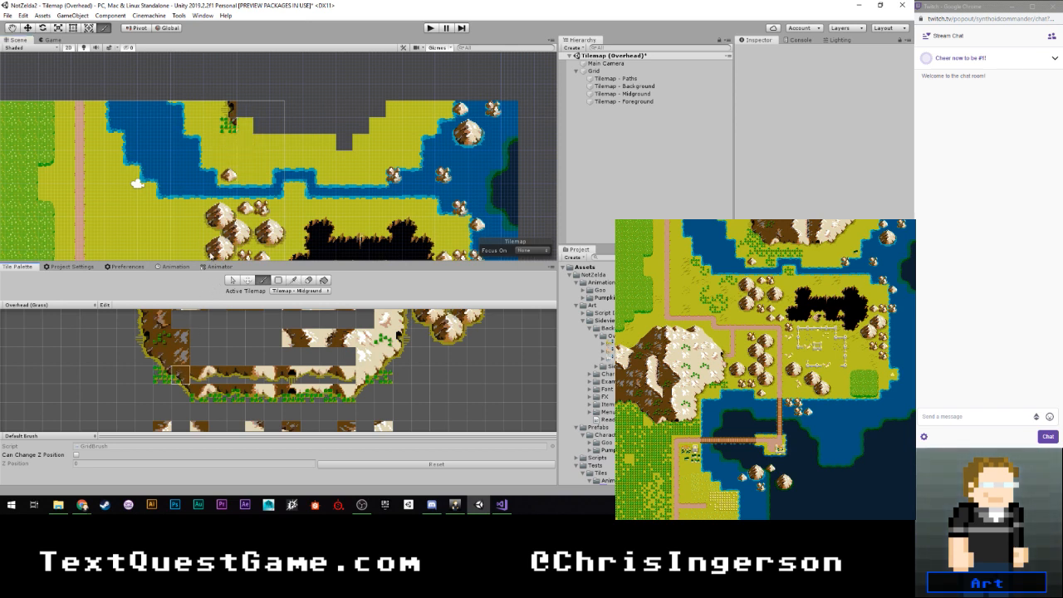
pyautogui.click(248, 127)
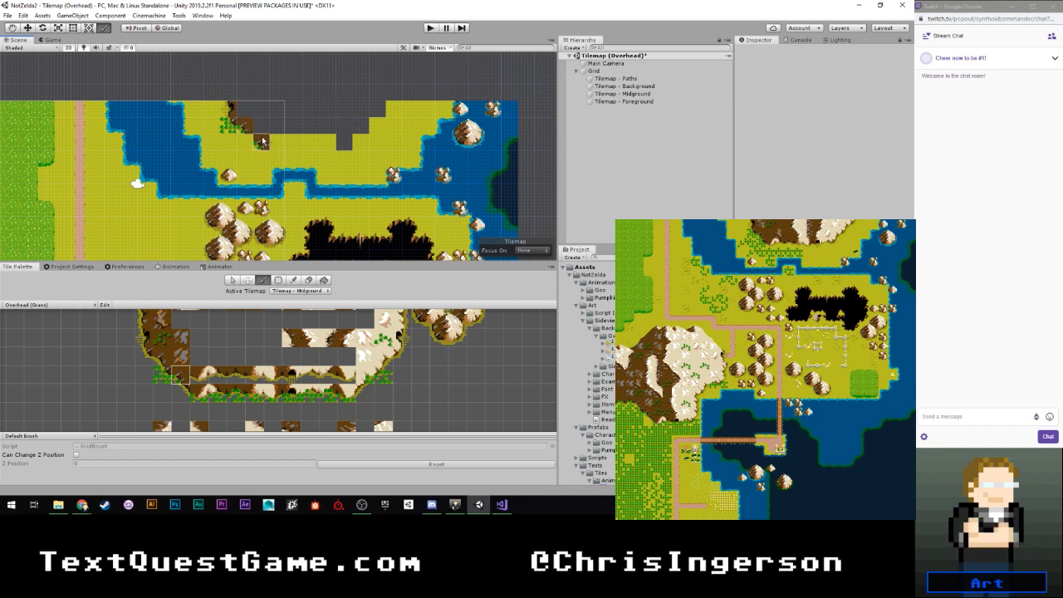
pyautogui.click(164, 374)
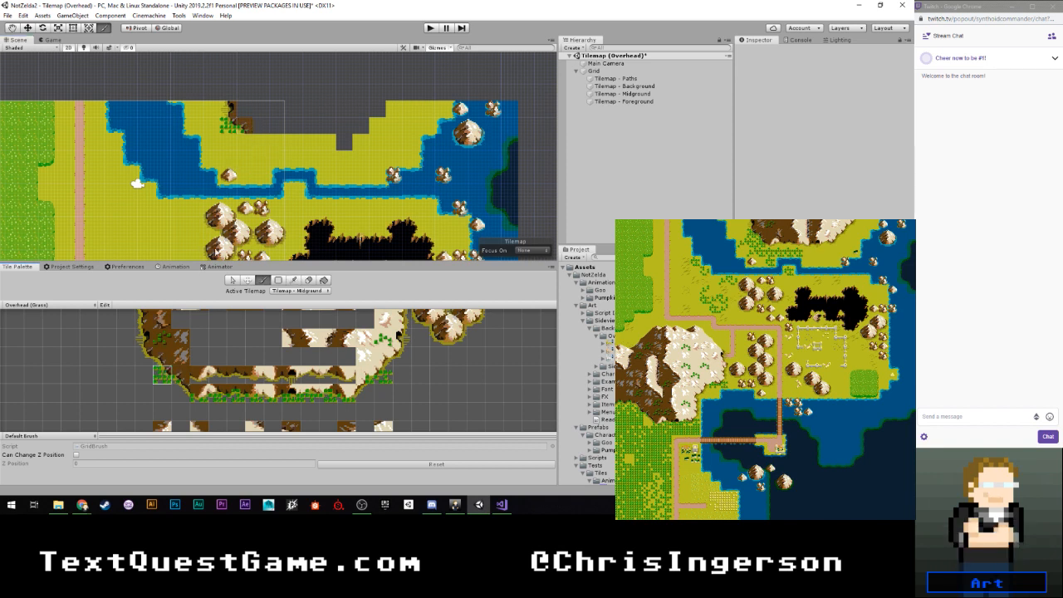
pyautogui.click(249, 145)
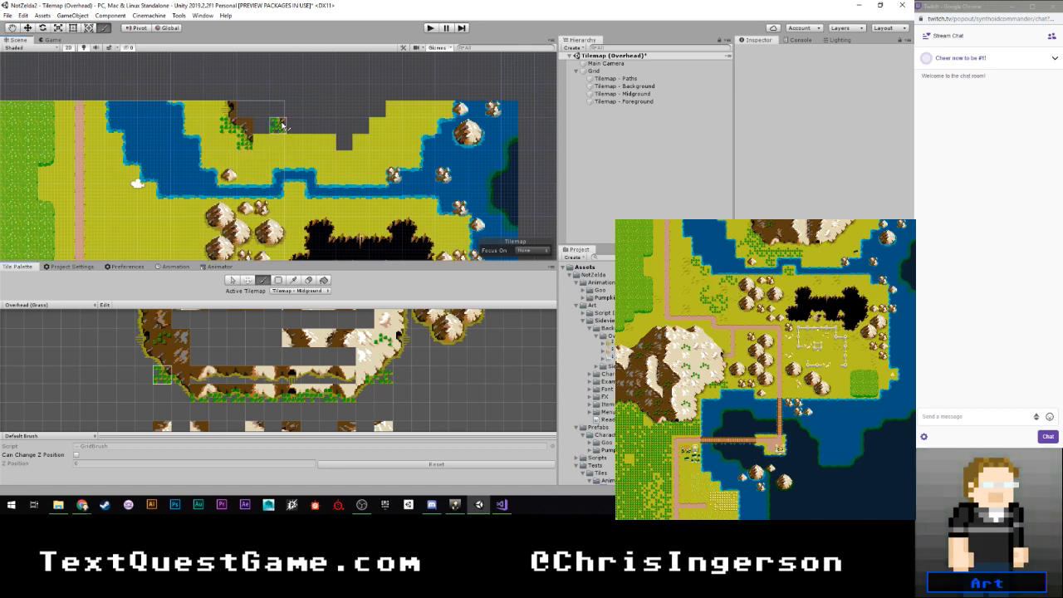
# - Begin the northern mountain's southern edge with rocky base tiles running east from the diagonal slope
pyautogui.click(201, 394)
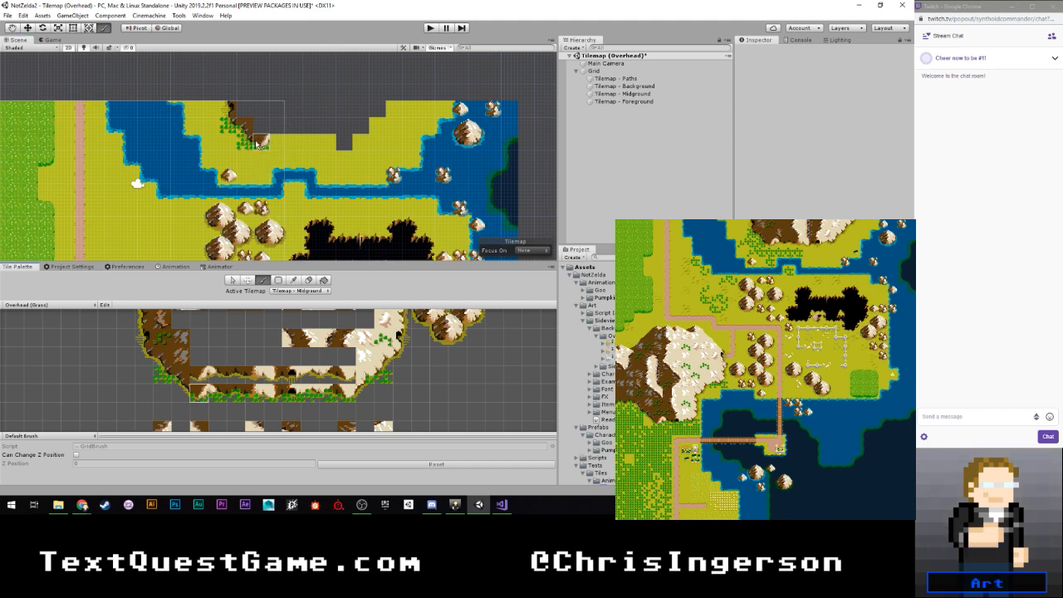
pyautogui.click(266, 147)
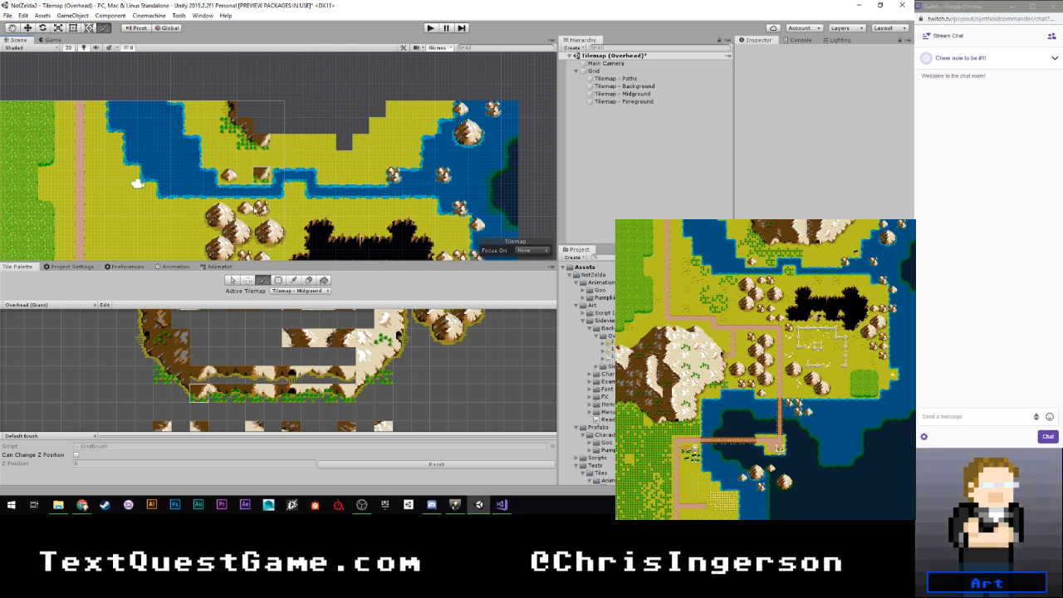
pyautogui.click(201, 375)
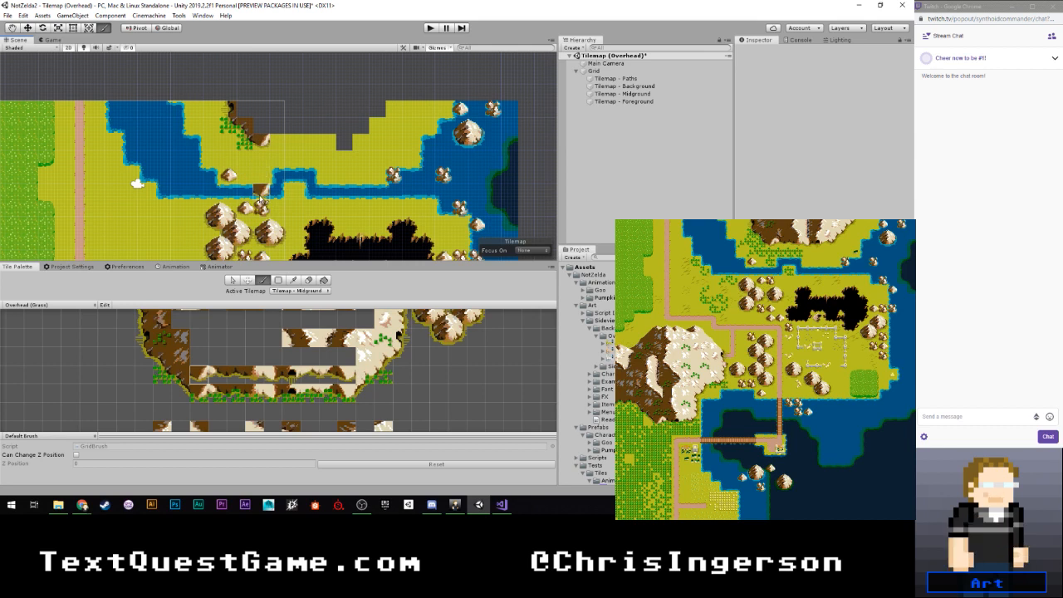
pyautogui.click(234, 375)
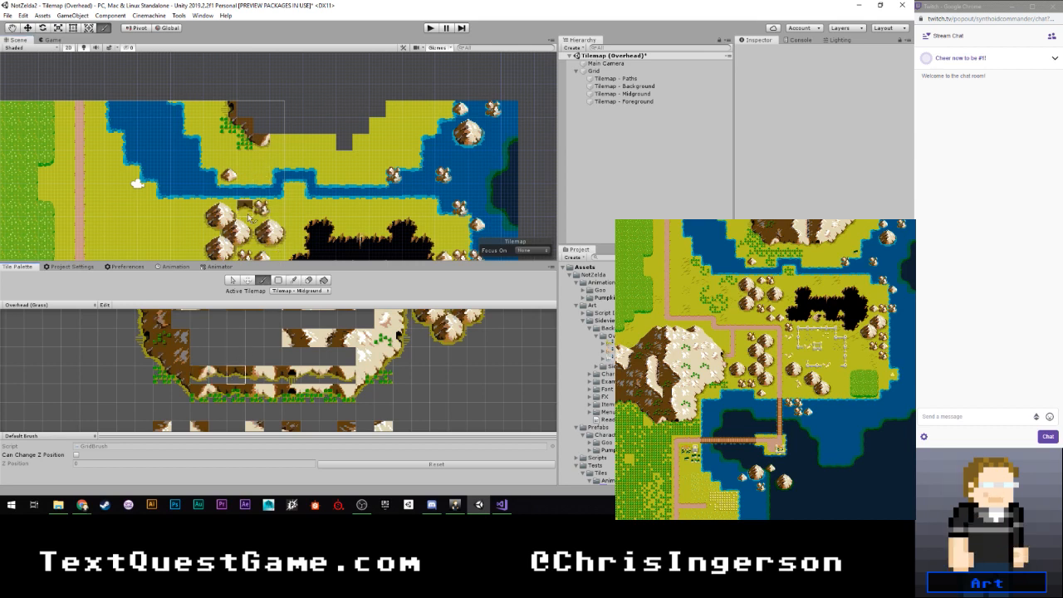
pyautogui.click(221, 374)
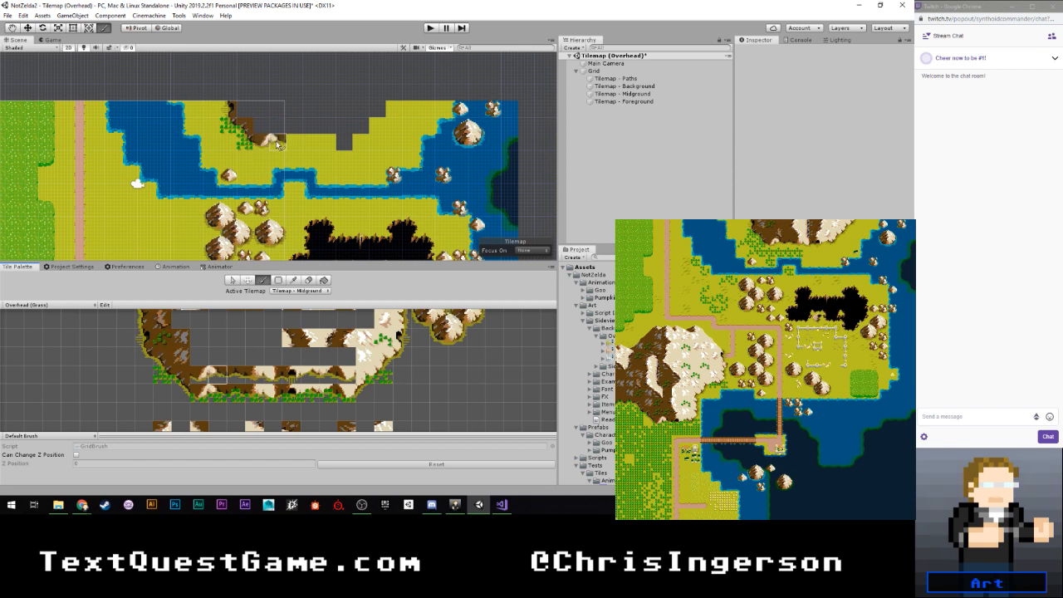
pyautogui.click(236, 375)
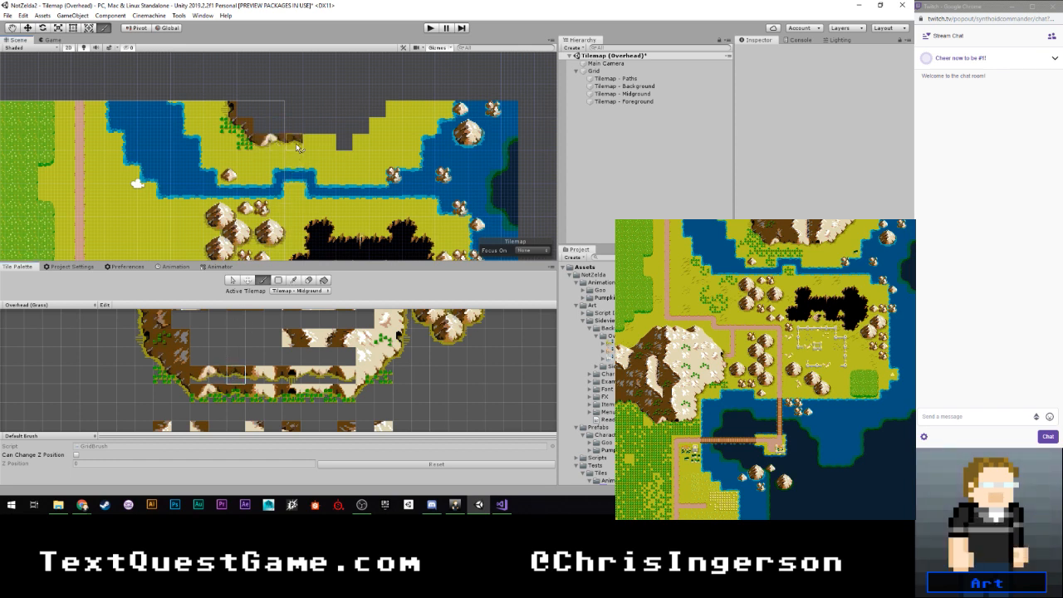
# - Continue the mountain's base eastward with lighter rock tiles and place the cave entrance tile in the notch
pyautogui.click(255, 375)
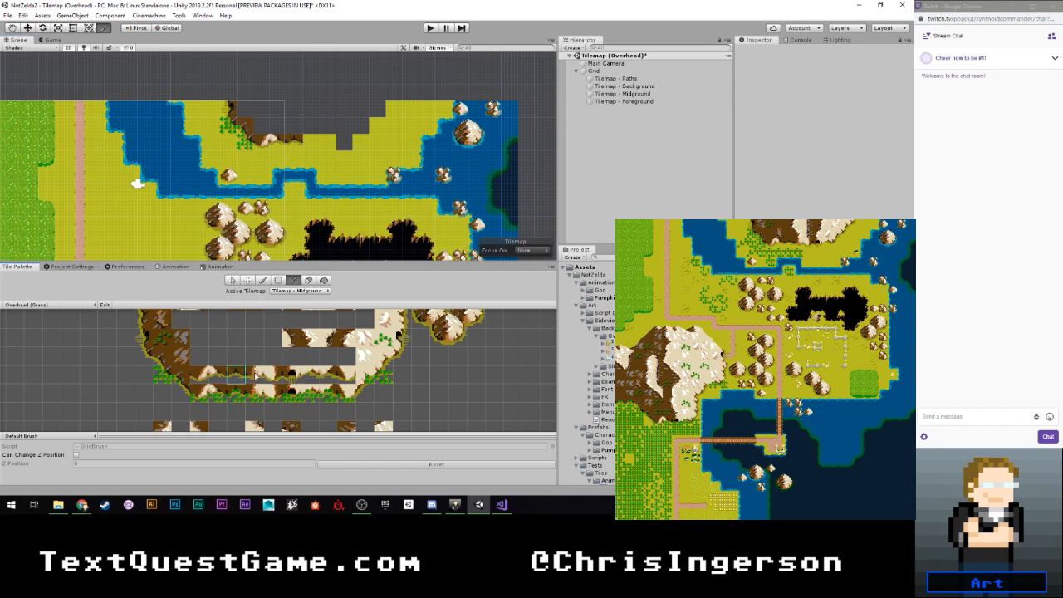
pyautogui.click(308, 137)
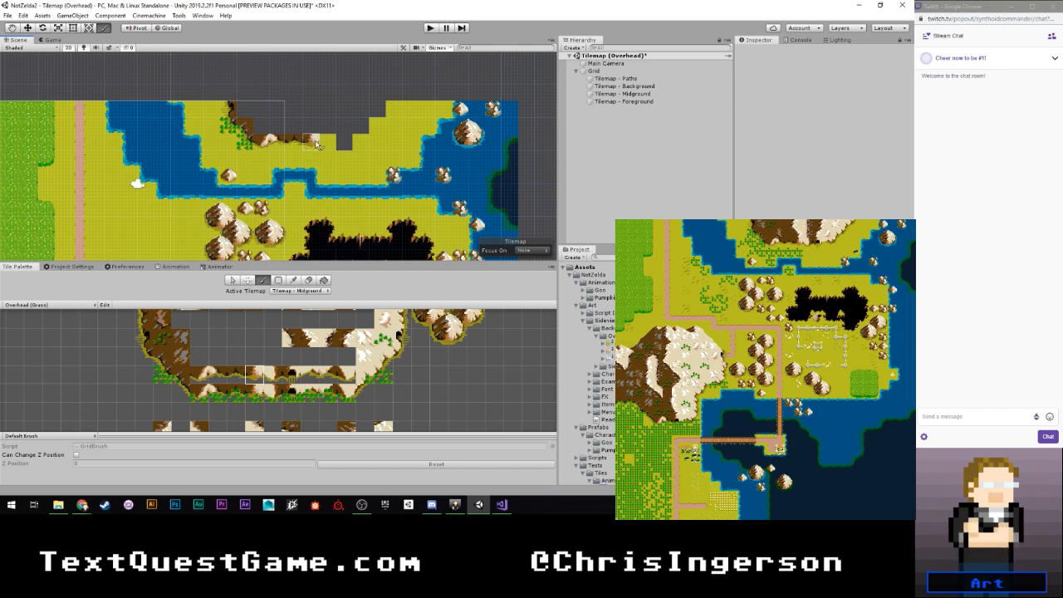
pyautogui.click(317, 146)
pyautogui.click(272, 376)
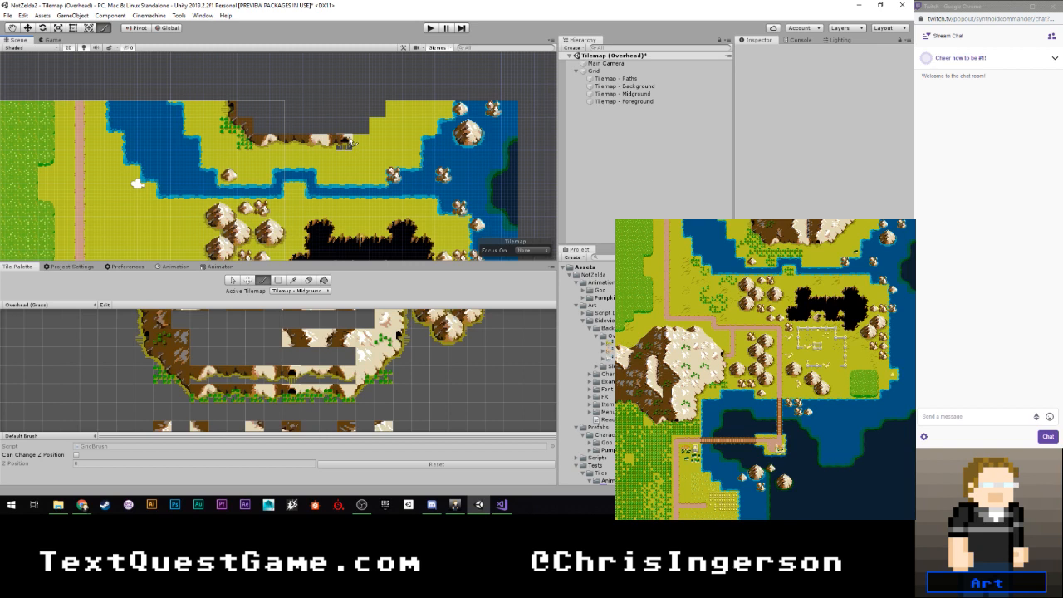
# - On Tilemap - Background, paint a plain grass tile beneath the cave entrance
pyautogui.click(300, 291)
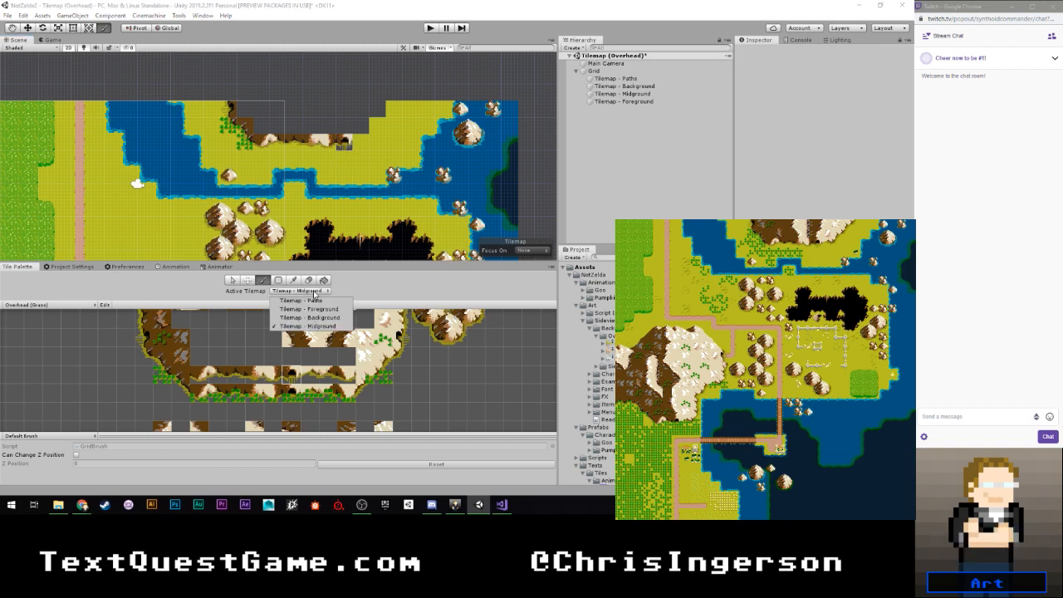
pyautogui.click(299, 305)
pyautogui.scroll(-5, 270, 351)
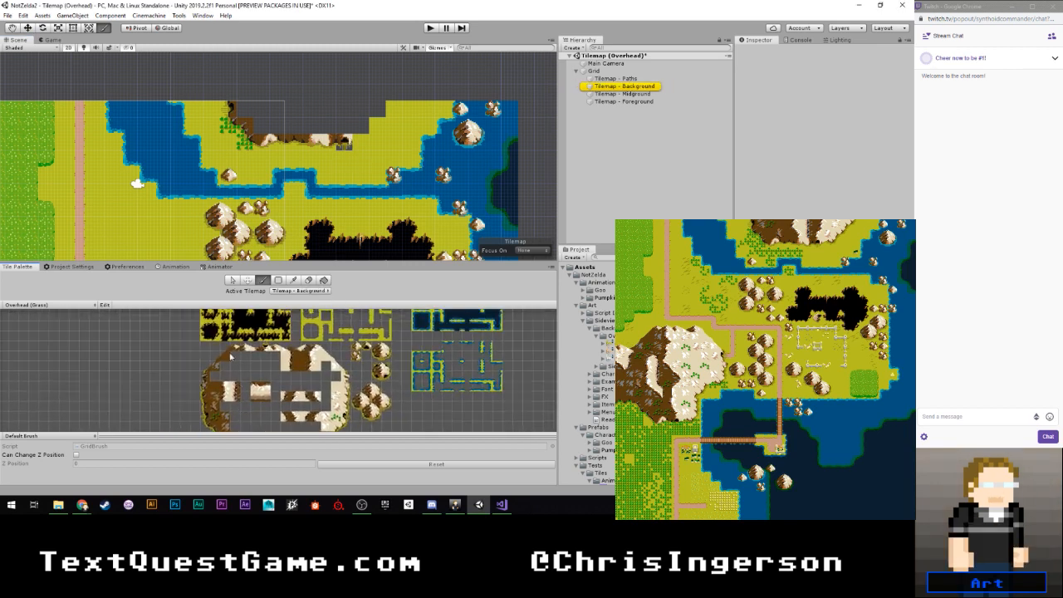
pyautogui.scroll(-3, 203, 330)
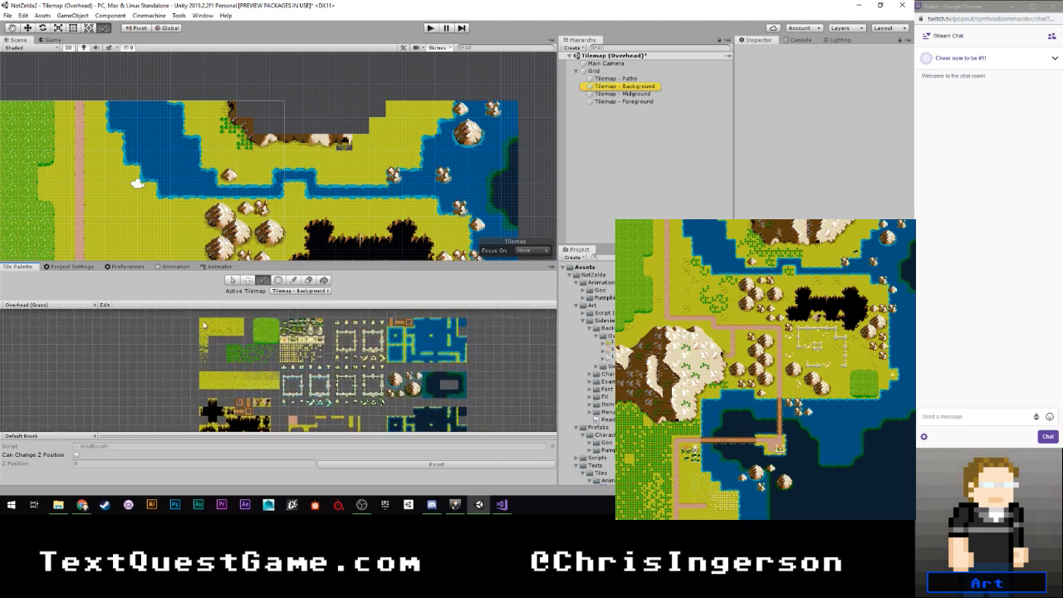
pyautogui.scroll(1, 353, 145)
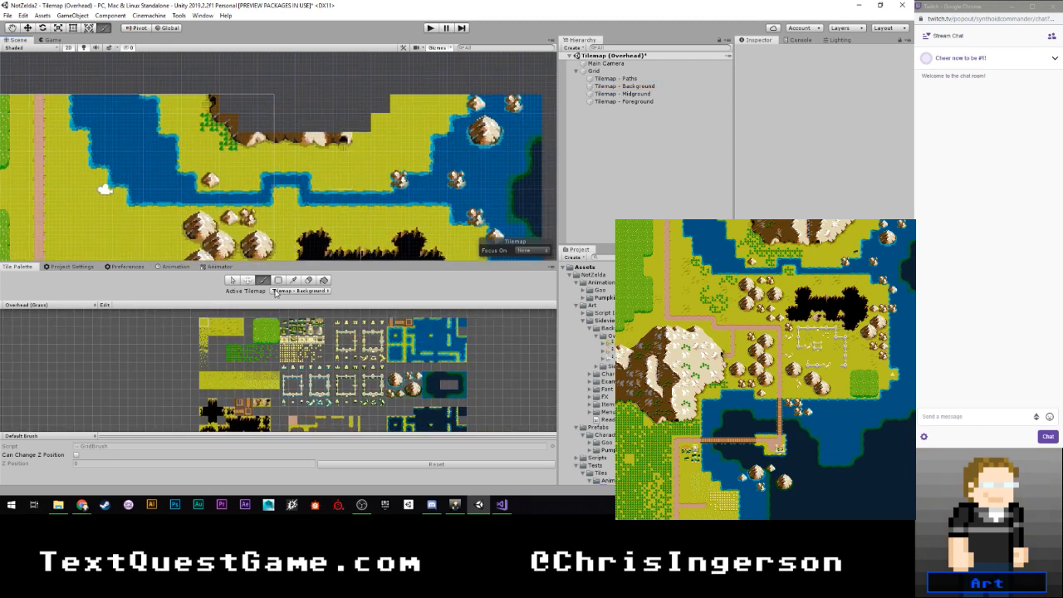
# - On Tilemap - Midground, finish the northern mountain's base with light rocky tiles east of the cave entrance
pyautogui.click(300, 291)
pyautogui.click(303, 328)
pyautogui.scroll(5, 229, 357)
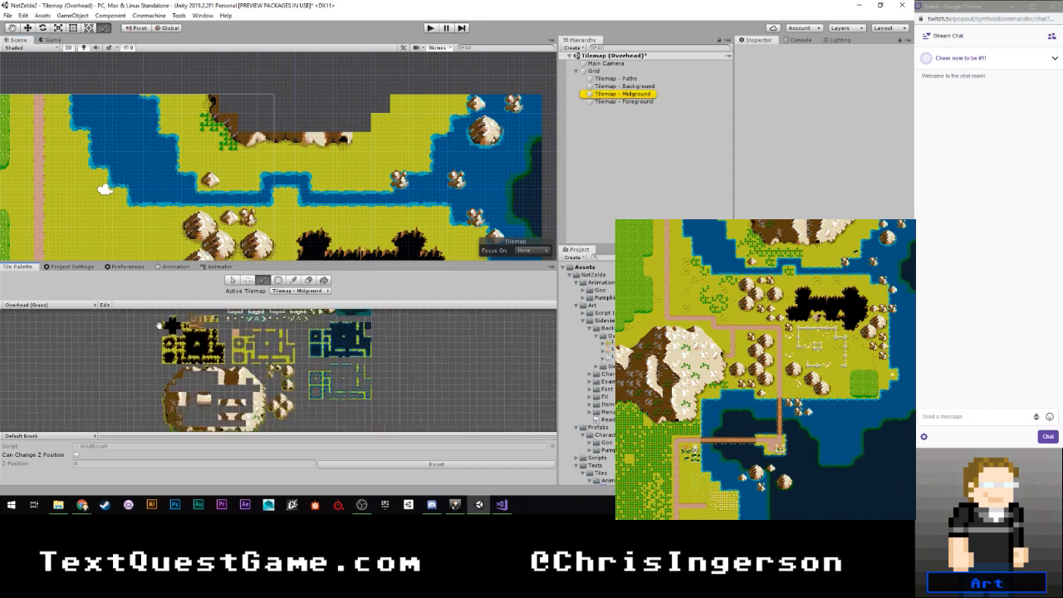
pyautogui.scroll(4, 231, 358)
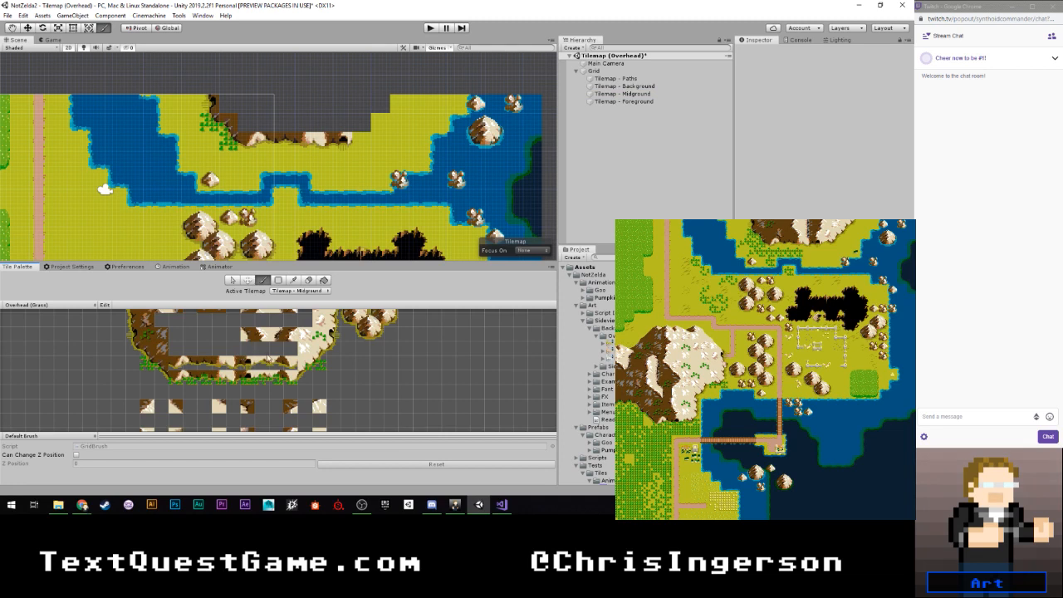
pyautogui.scroll(2, 264, 359)
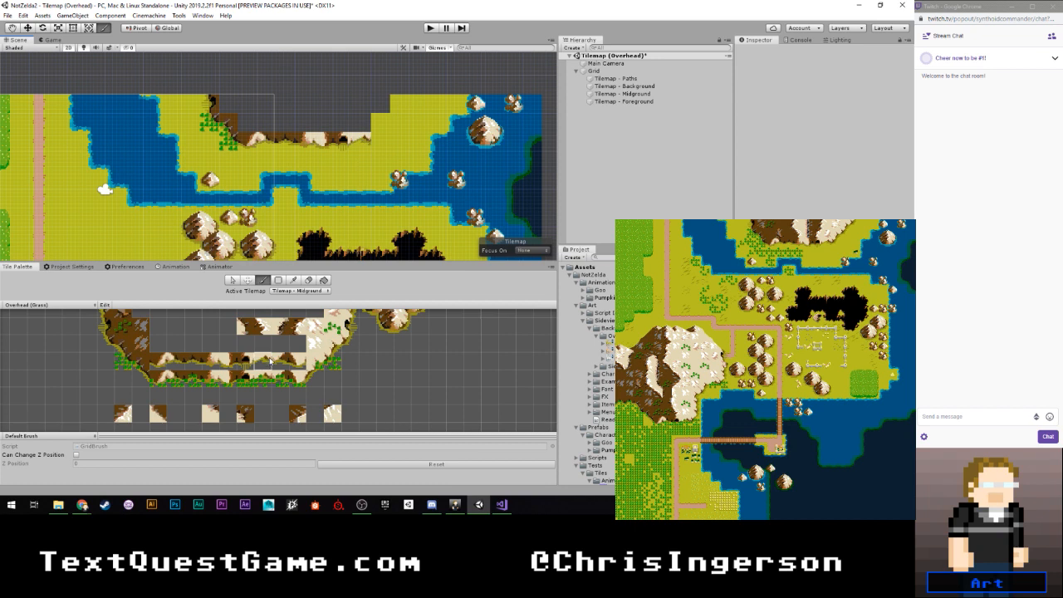
# - Step the mountain's southeastern edge diagonally up to the map's northern border with light rock and slope tiles
pyautogui.scroll(3, 386, 380)
pyautogui.moveTo(344, 390); pyautogui.dragTo(313, 349, button='middle')
pyautogui.scroll(3, 334, 372)
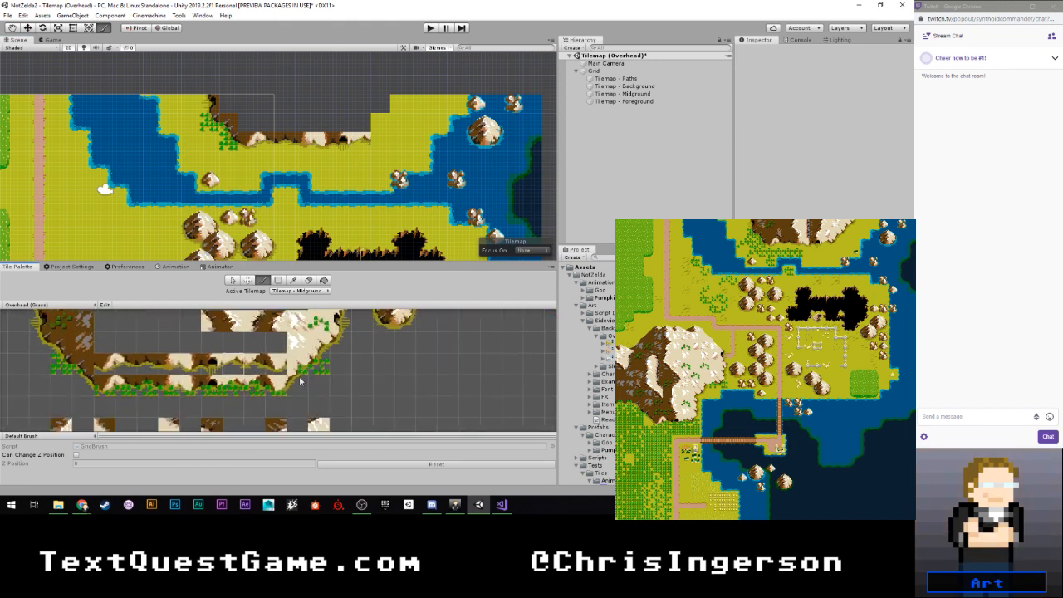
pyautogui.click(297, 386)
pyautogui.click(340, 345)
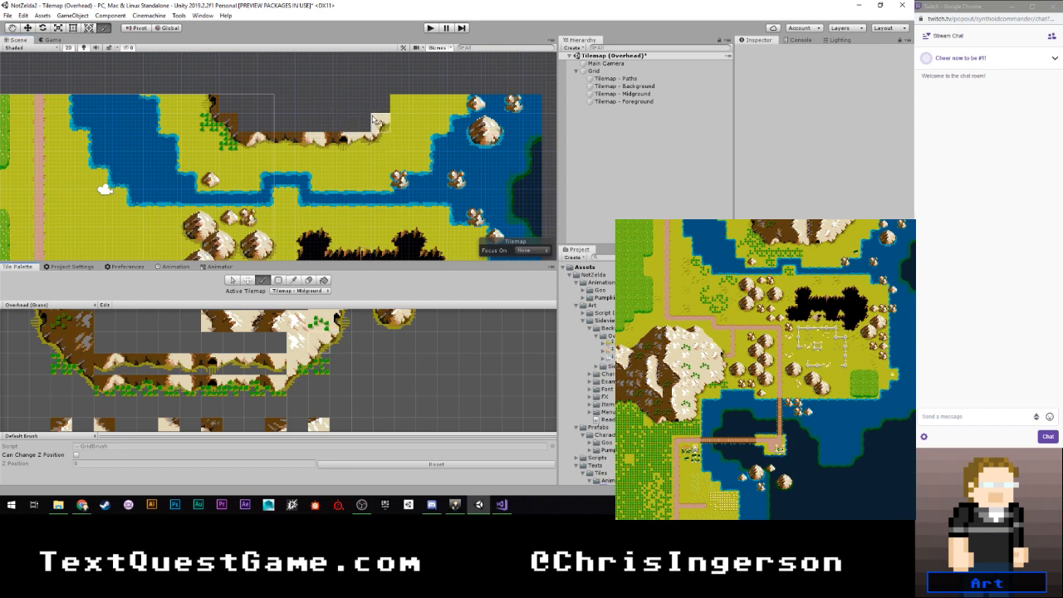
pyautogui.click(373, 116)
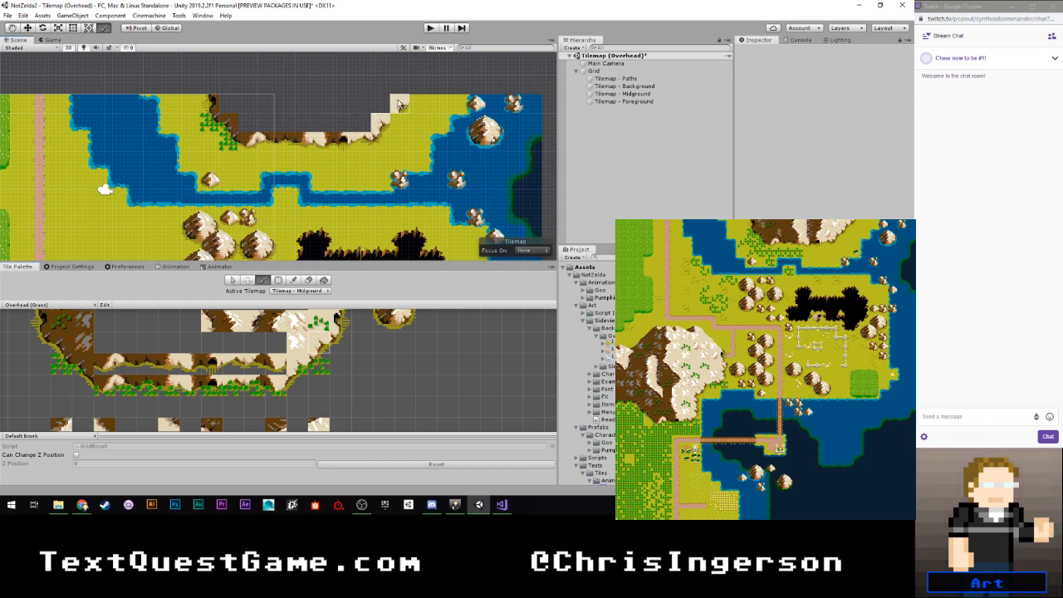
pyautogui.click(340, 342)
pyautogui.click(396, 130)
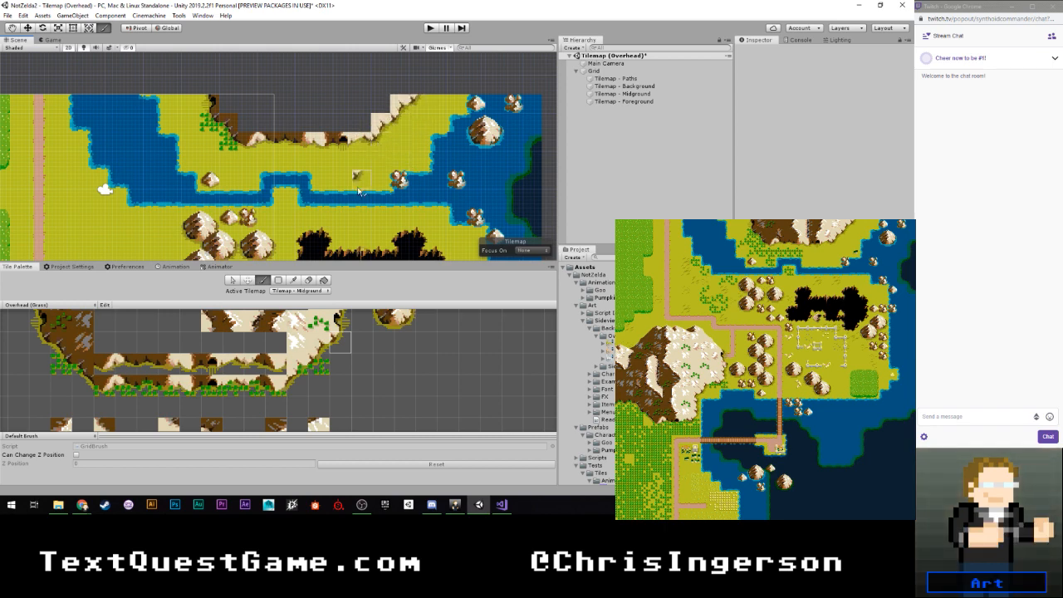
# - Paint a textured brown rock tile and a leafy brown tile inside the mountain's western edge
pyautogui.scroll(-5, 352, 183)
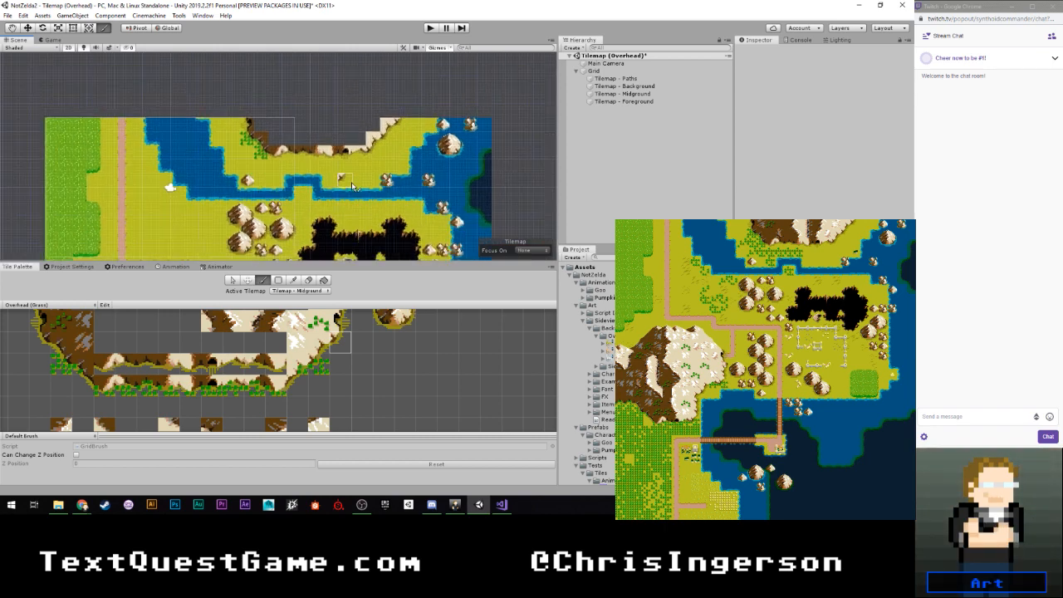
pyautogui.scroll(6, 351, 186)
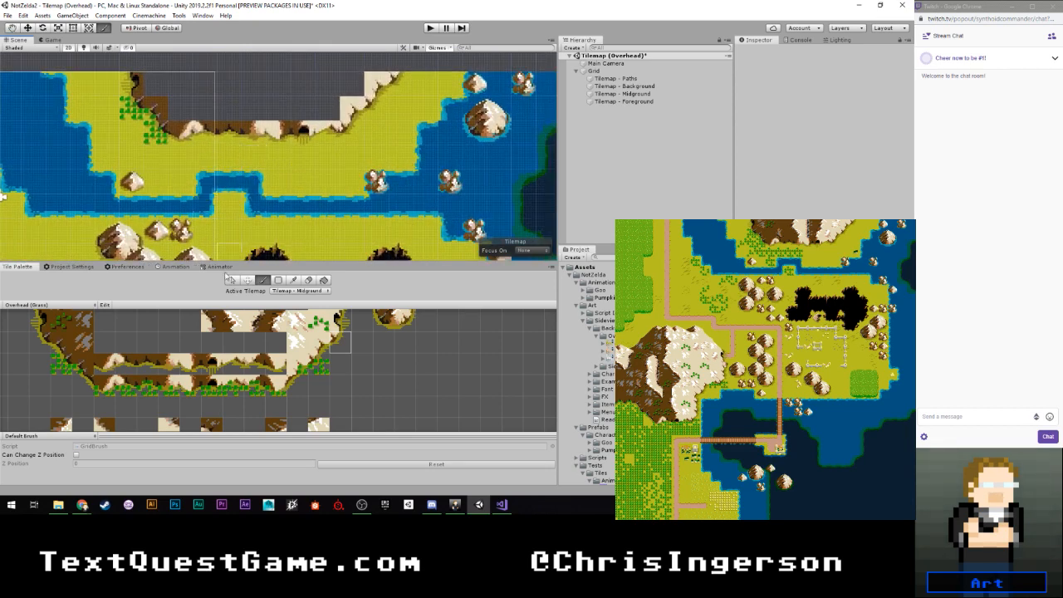
pyautogui.scroll(4, 198, 384)
pyautogui.scroll(2, 197, 384)
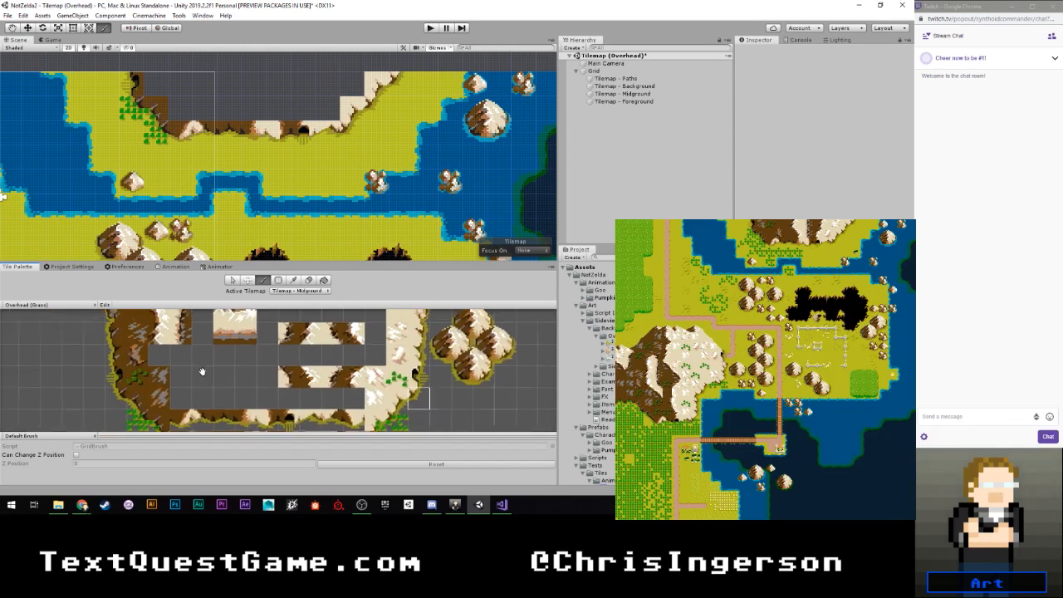
pyautogui.click(139, 340)
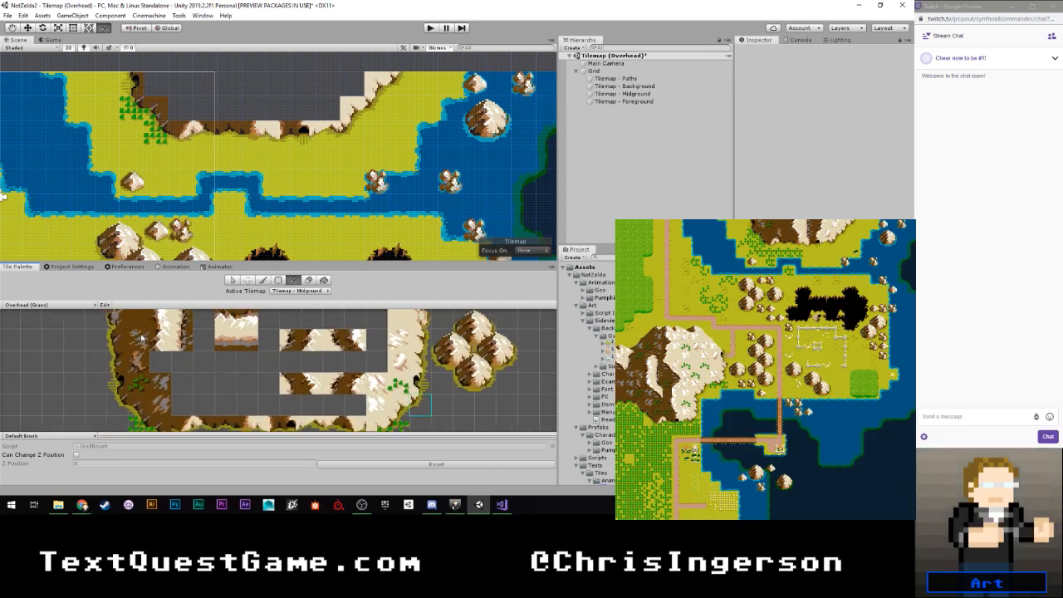
pyautogui.click(154, 88)
pyautogui.click(141, 390)
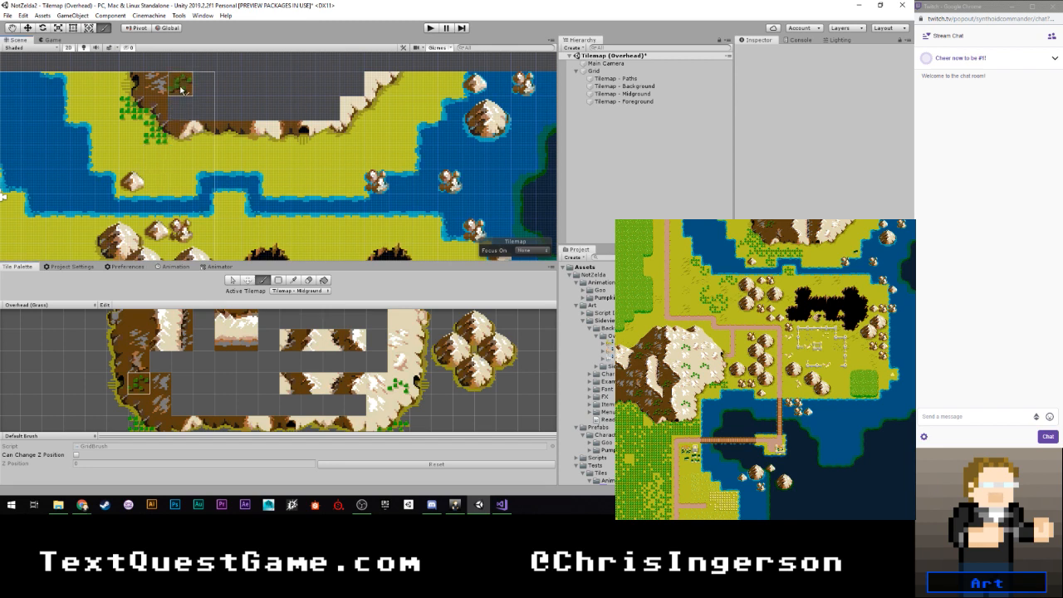
pyautogui.click(182, 90)
# - Fill the rest of the mountain's western interior with plain brown tiles and a brown crag tile above the base
pyautogui.click(138, 320)
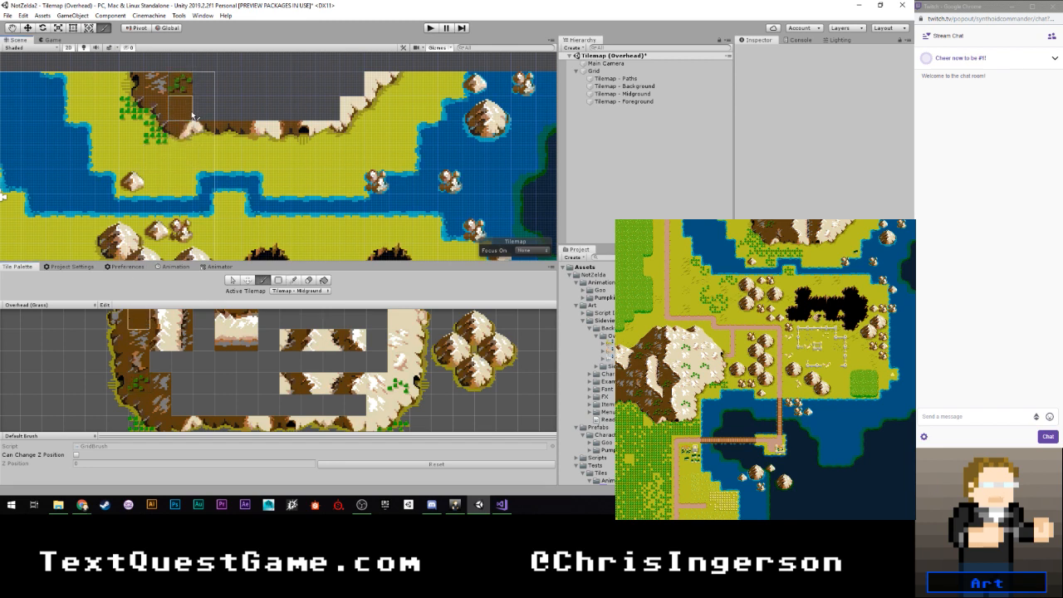
pyautogui.click(139, 362)
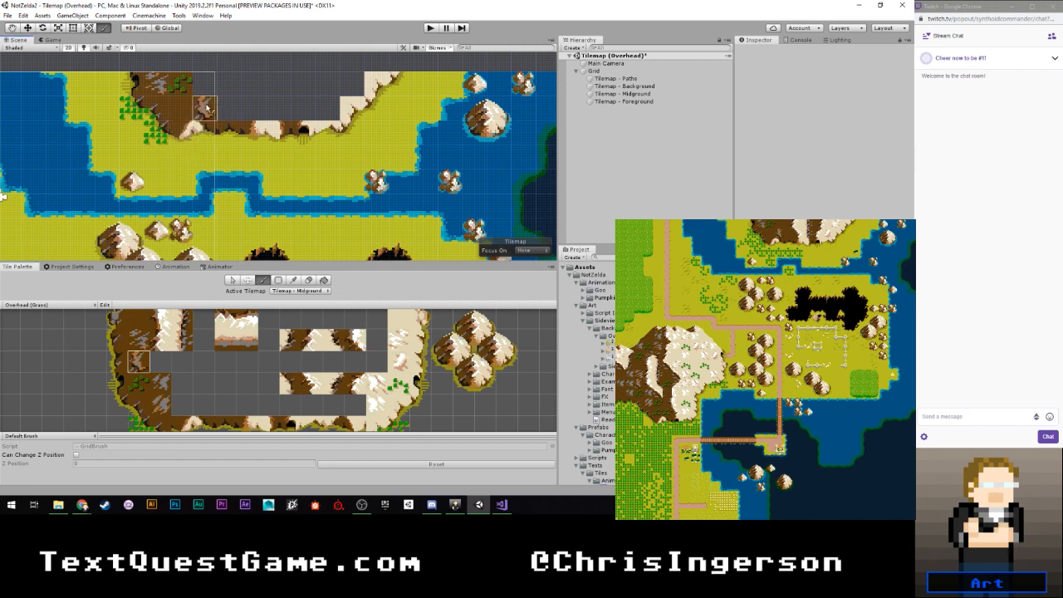
pyautogui.click(139, 319)
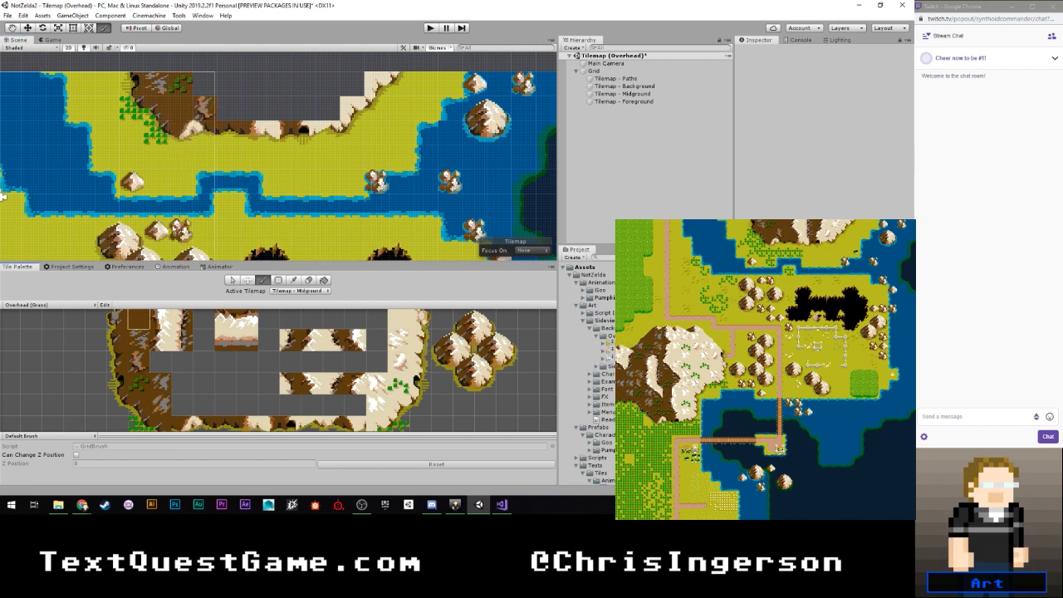
pyautogui.click(212, 86)
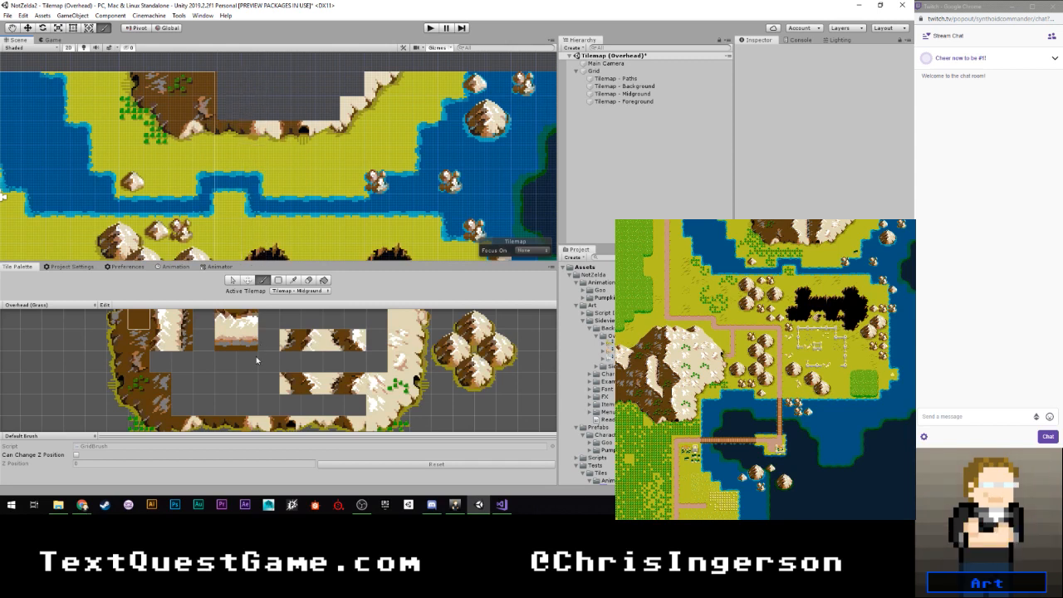
# - Look through the palette's mountain tiles for a brown-to-light transition and preview one above the base
pyautogui.scroll(-2, 238, 362)
pyautogui.click(178, 343)
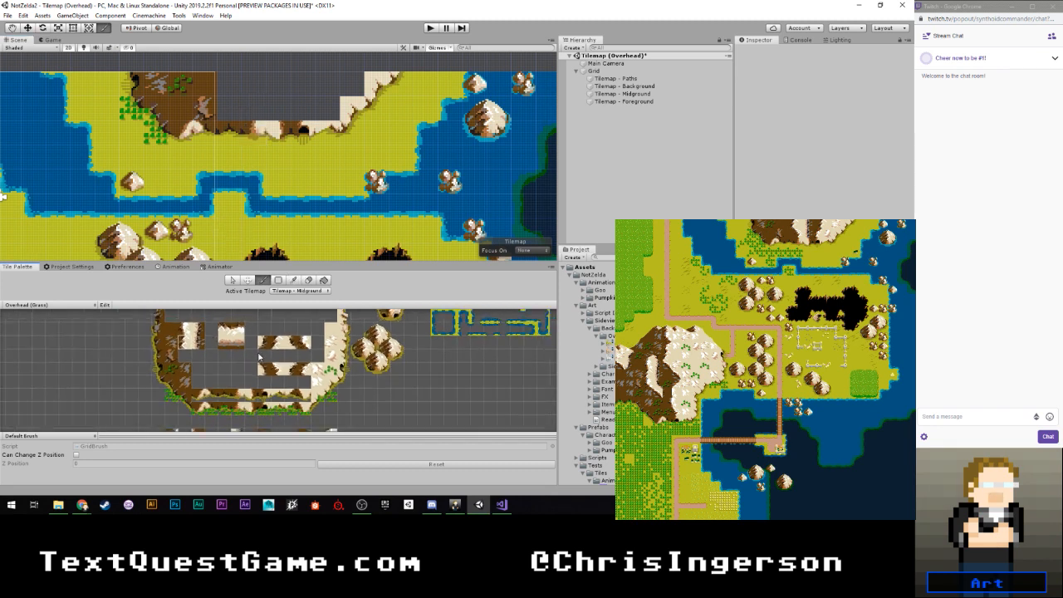
pyautogui.scroll(2, 253, 358)
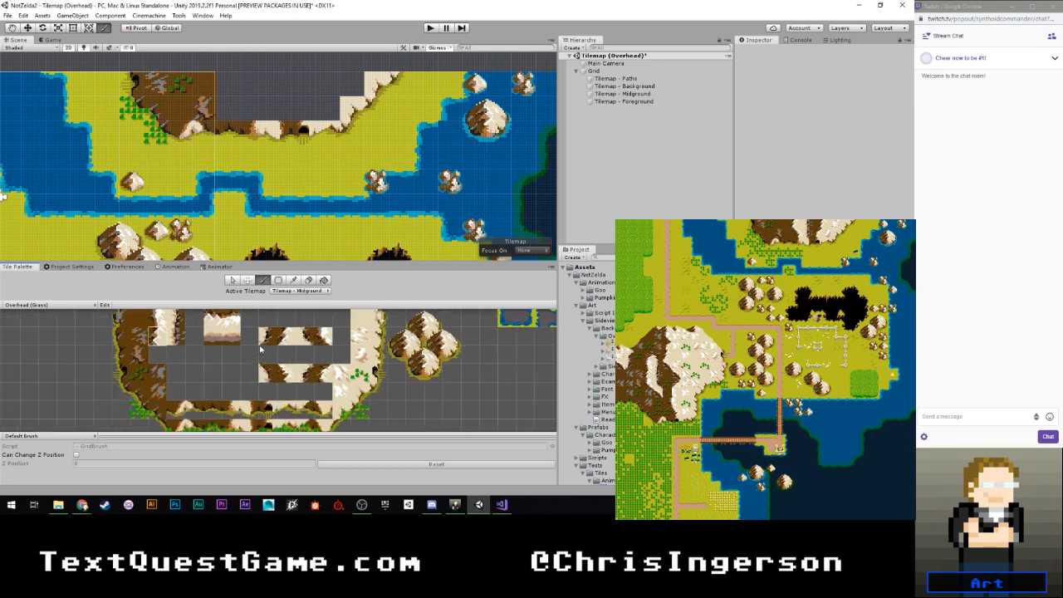
pyautogui.moveTo(260, 350); pyautogui.dragTo(240, 399, button='middle')
pyautogui.moveTo(293, 372); pyautogui.dragTo(280, 351, button='middle')
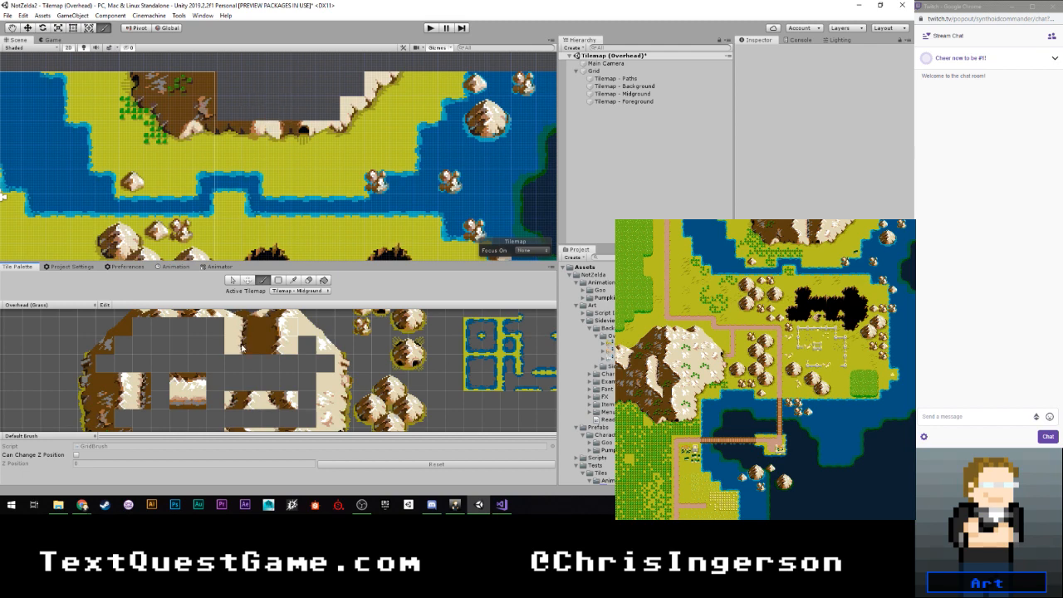
pyautogui.scroll(-3, 235, 381)
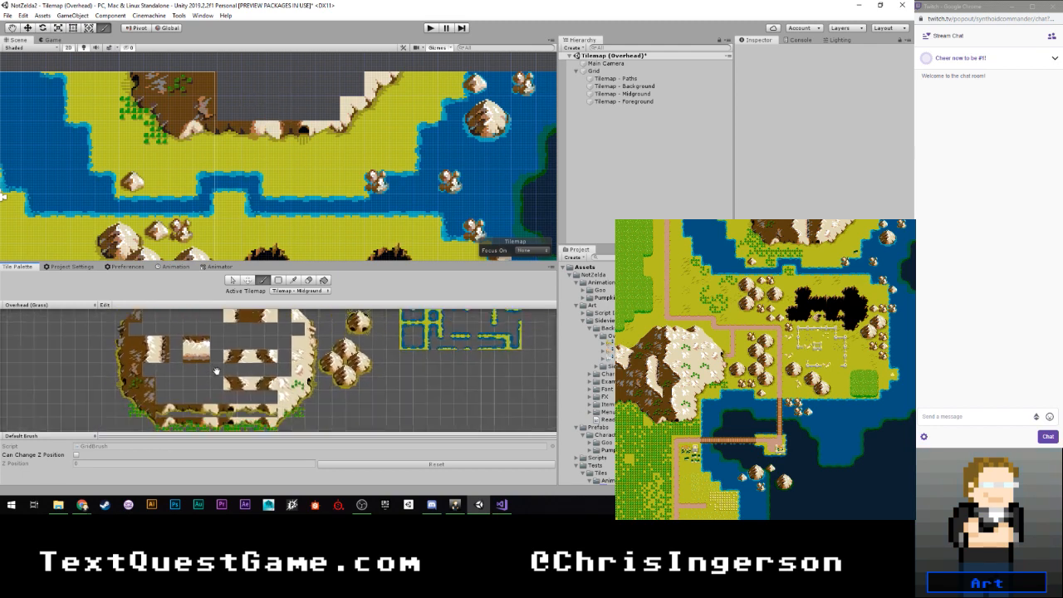
pyautogui.scroll(5, 207, 349)
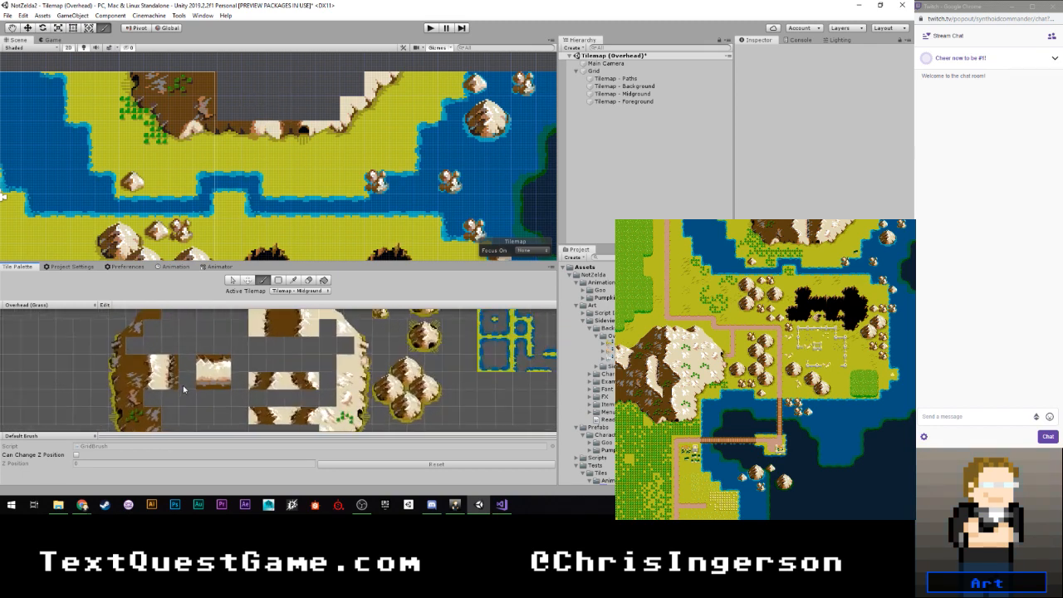
pyautogui.click(153, 394)
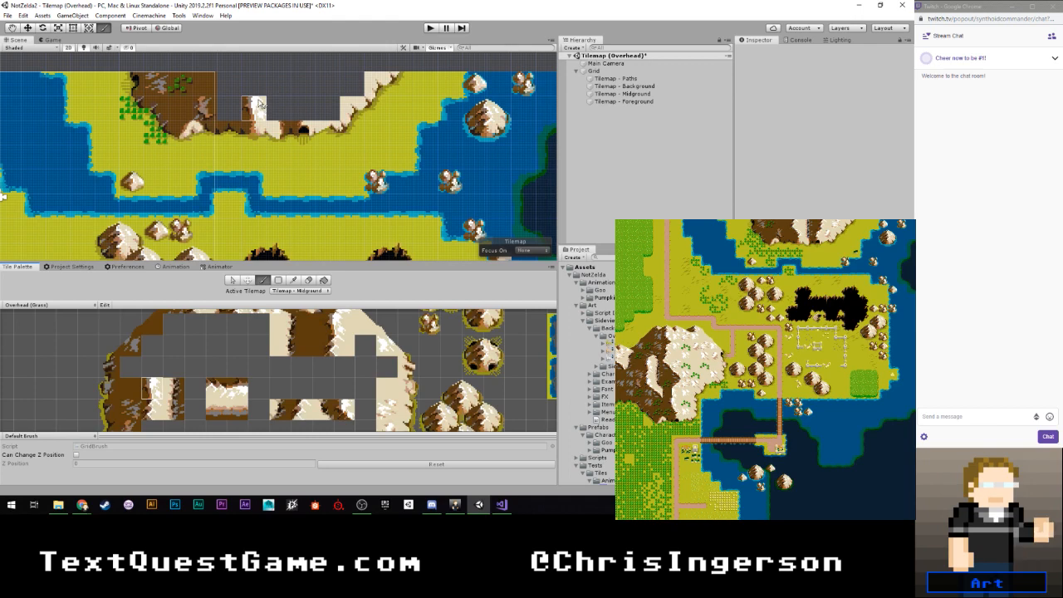
# - Compare the palette's straight transition tiles with its diagonal brown and light corner tiles for the mountain's interior
pyautogui.scroll(-3, 248, 363)
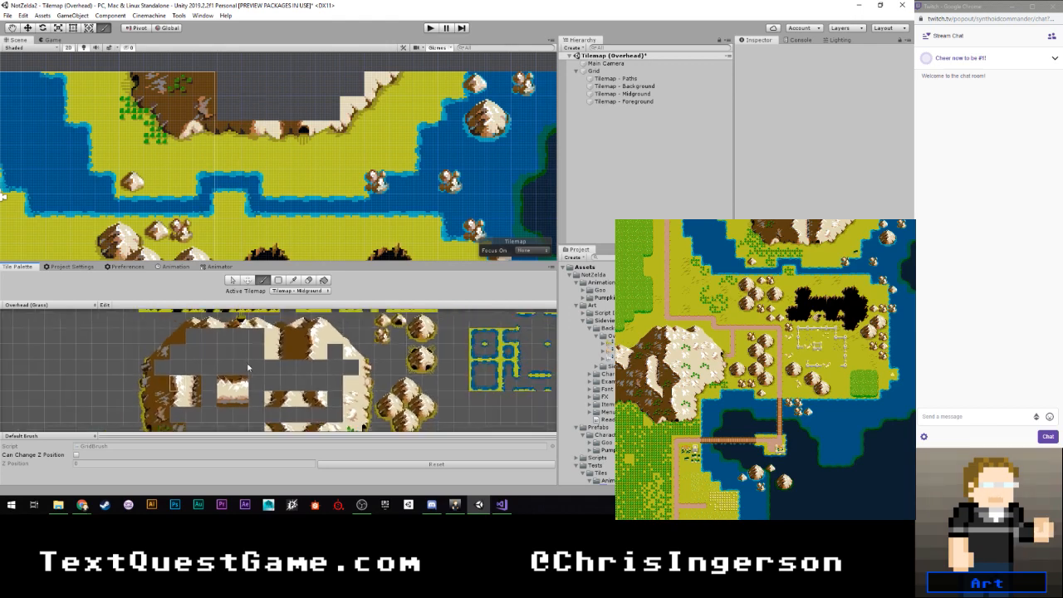
pyautogui.scroll(-2, 246, 369)
pyautogui.moveTo(283, 387); pyautogui.dragTo(277, 324, button='middle')
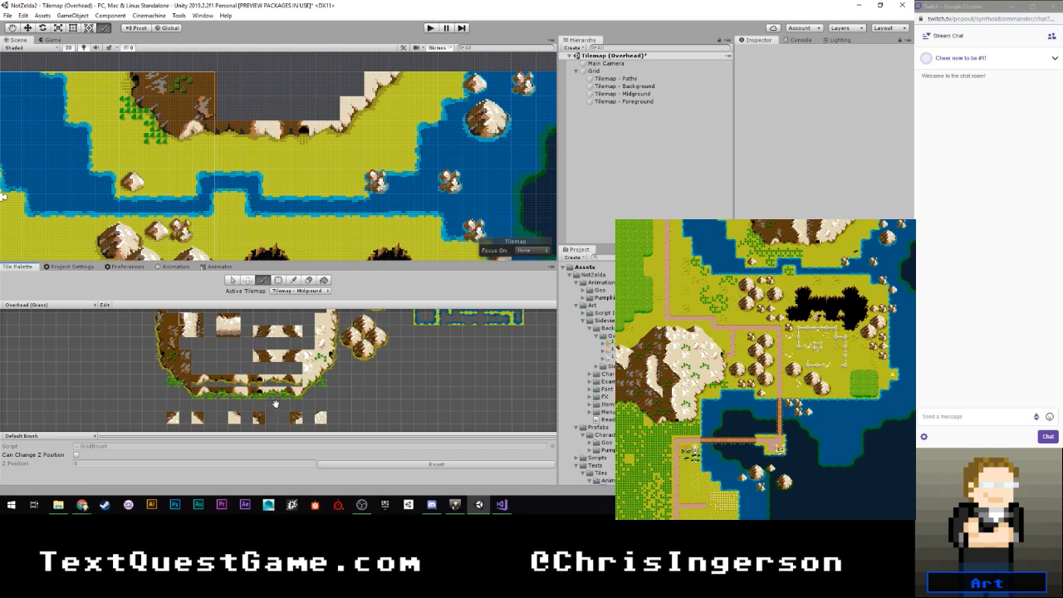
pyautogui.moveTo(274, 414); pyautogui.dragTo(267, 354, button='middle')
pyautogui.scroll(3, 217, 372)
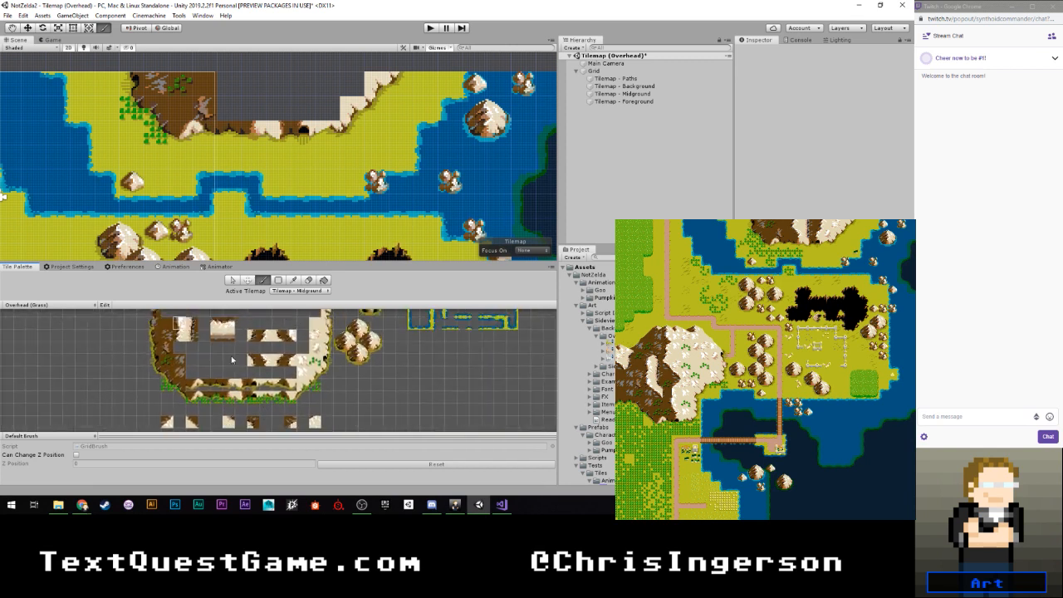
pyautogui.scroll(2, 206, 383)
pyautogui.scroll(1, 209, 387)
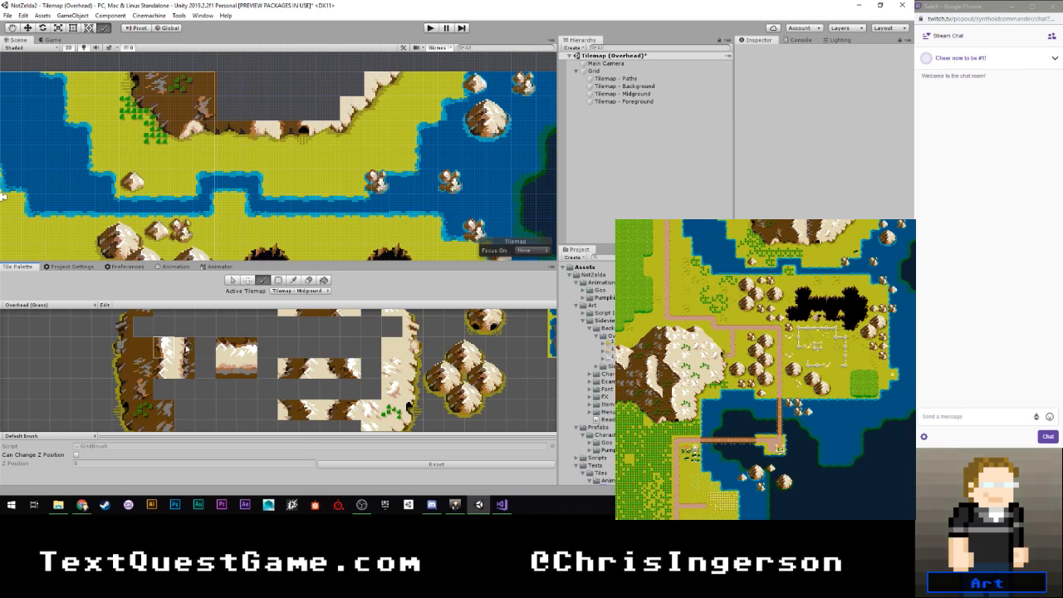
pyautogui.moveTo(212, 335); pyautogui.dragTo(200, 372, button='middle')
pyautogui.click(296, 347)
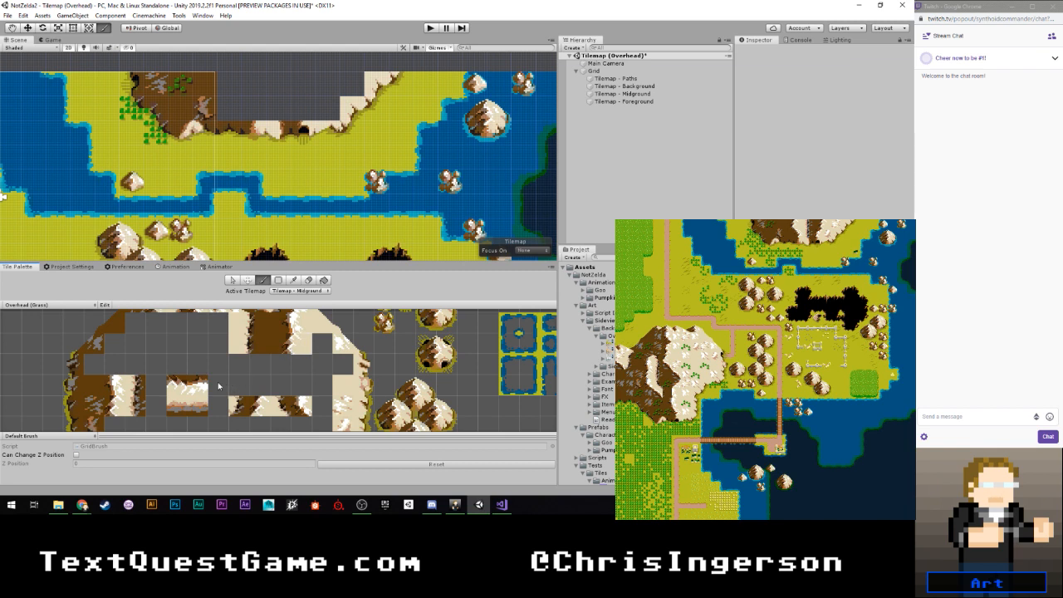
pyautogui.click(114, 385)
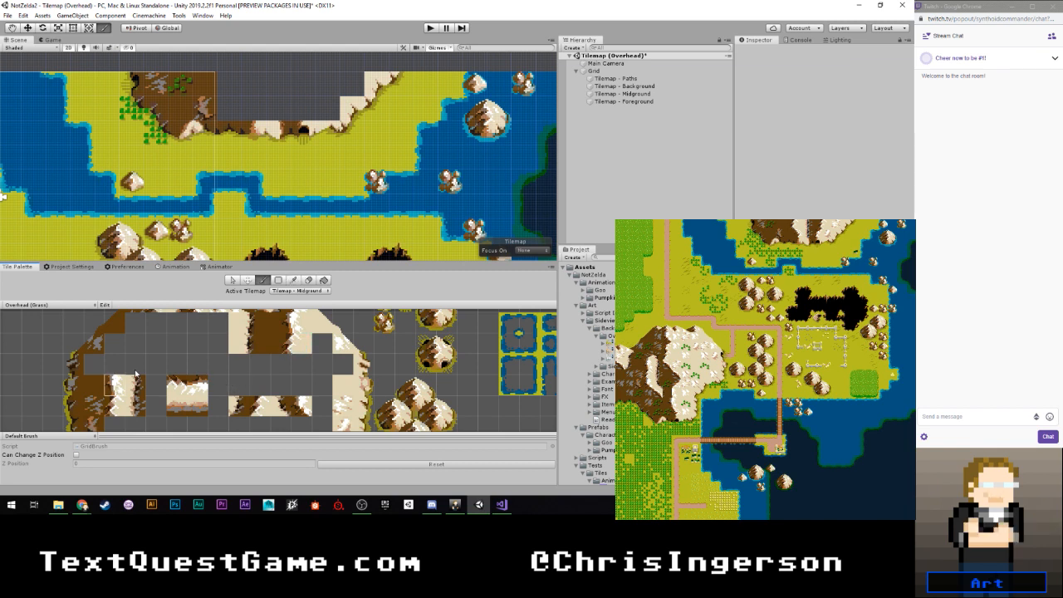
pyautogui.scroll(-3, 220, 373)
pyautogui.moveTo(192, 431); pyautogui.dragTo(199, 320, button='middle')
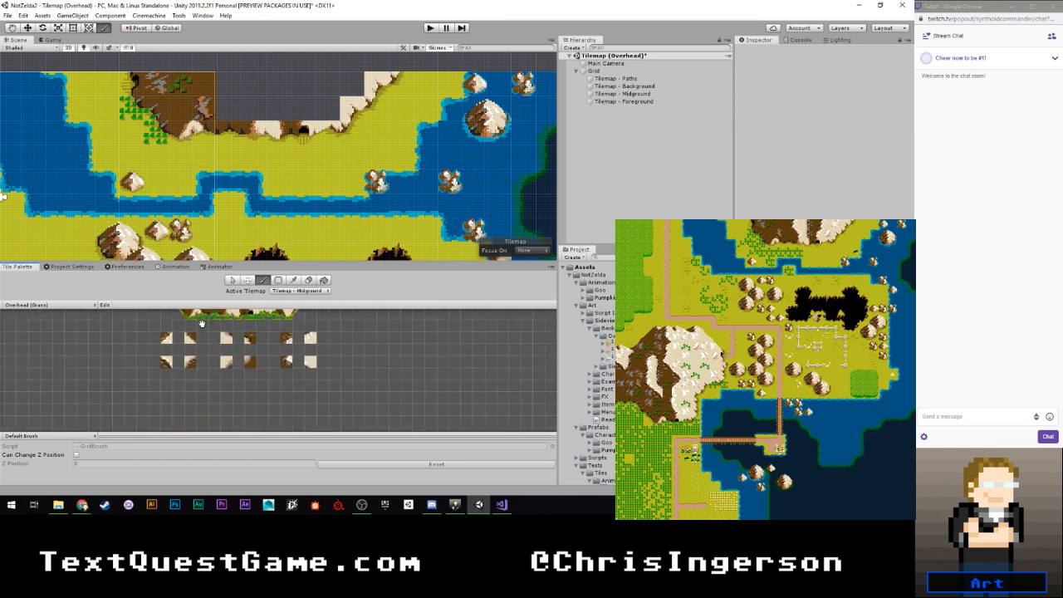
pyautogui.scroll(2, 205, 358)
pyautogui.scroll(2, 203, 359)
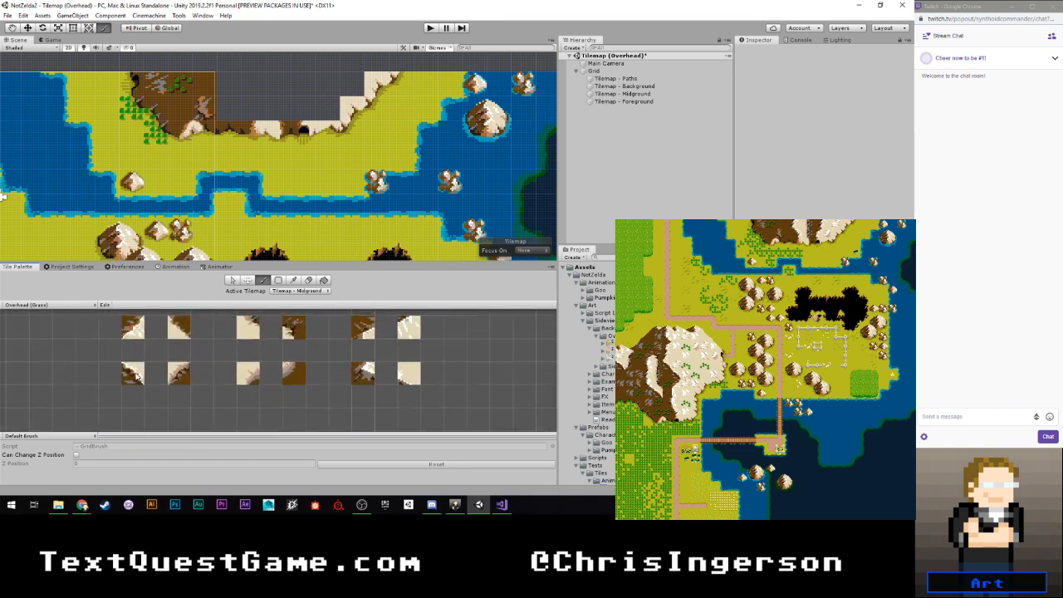
pyautogui.click(132, 373)
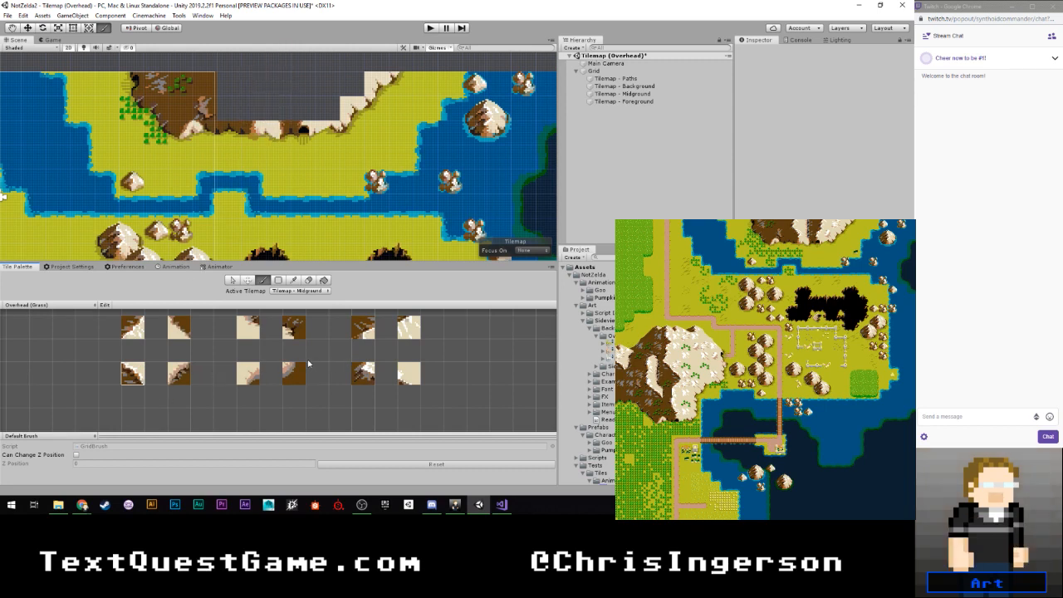
# - Extend the mountain's brown interior one column east with plain brown tiles down to the base
pyautogui.scroll(-2, 319, 378)
pyautogui.moveTo(320, 358); pyautogui.dragTo(313, 422, button='middle')
pyautogui.moveTo(285, 355)
pyautogui.mouseDown(button='middle')
pyautogui.moveTo(272, 404)
pyautogui.moveTo(266, 397)
pyautogui.mouseUp(button='middle')
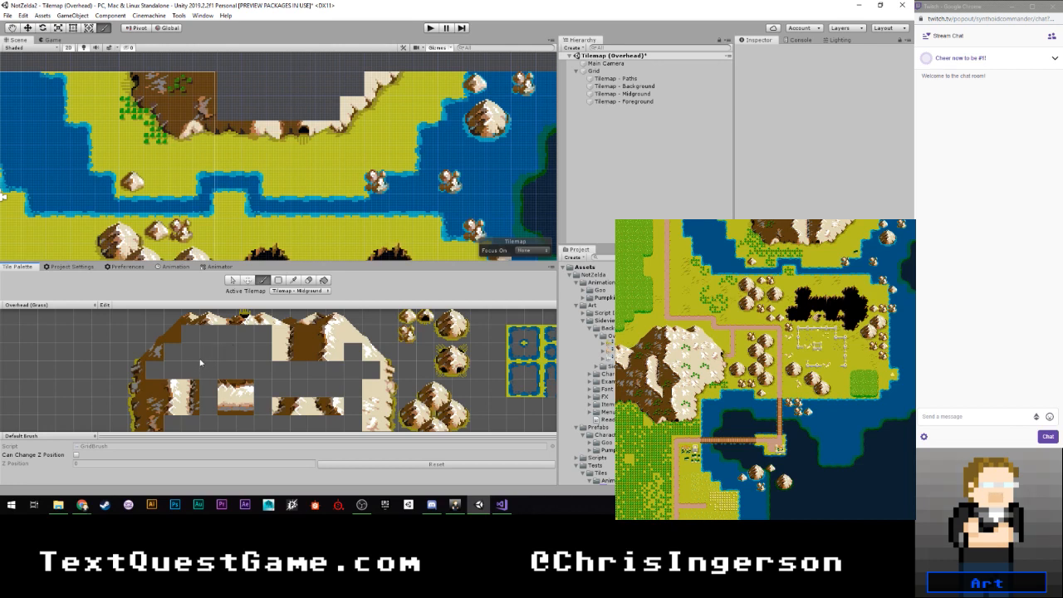
pyautogui.moveTo(198, 334); pyautogui.dragTo(207, 303, button='middle')
pyautogui.click(163, 356)
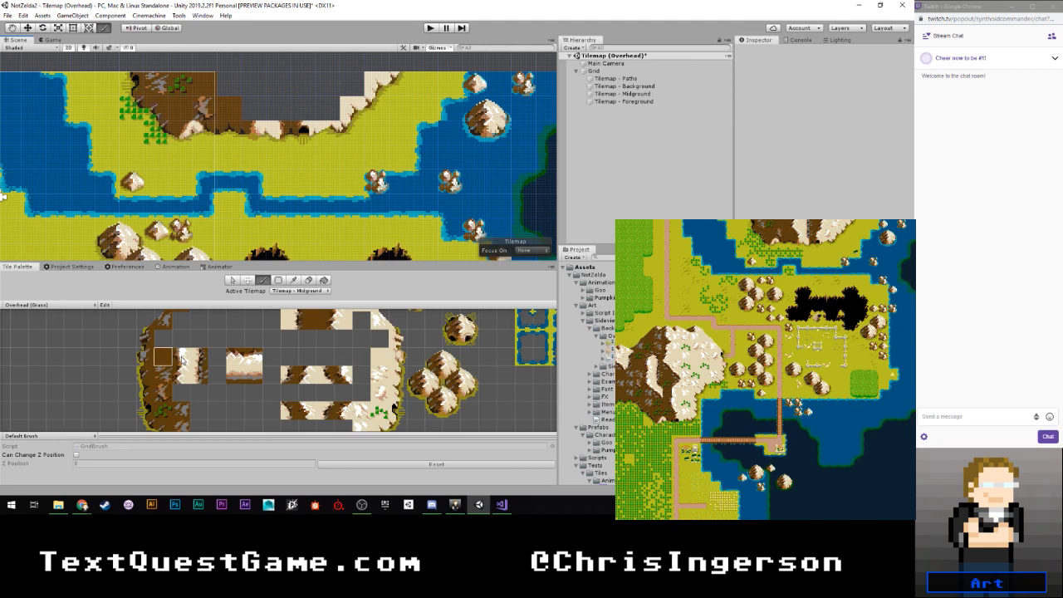
# - Place a brown-to-light transition tile at the map's northern border, just east of the brown interior
pyautogui.scroll(-5, 185, 365)
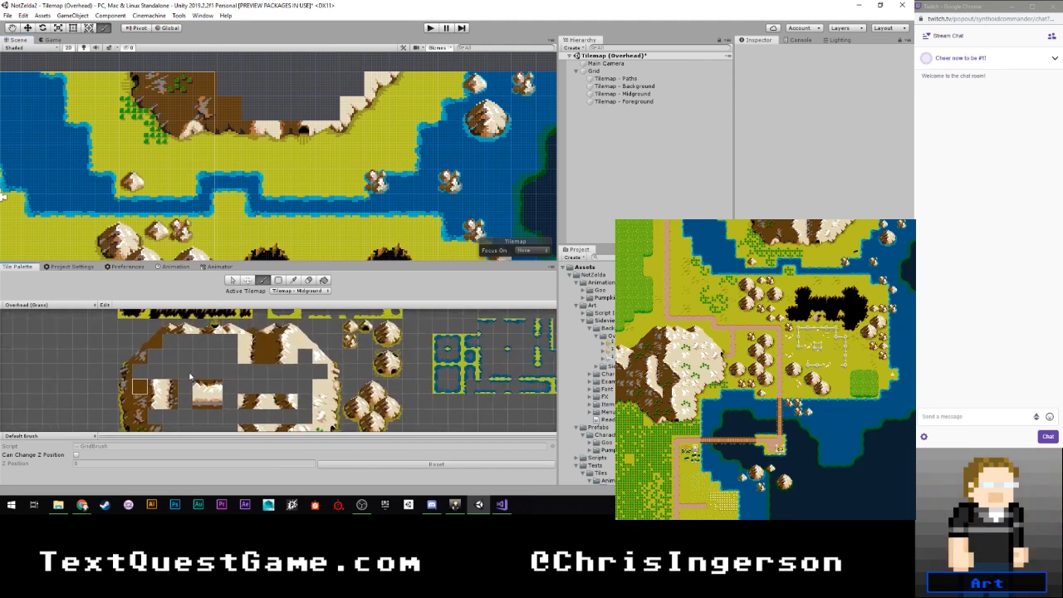
pyautogui.moveTo(211, 363); pyautogui.dragTo(194, 356, button='middle')
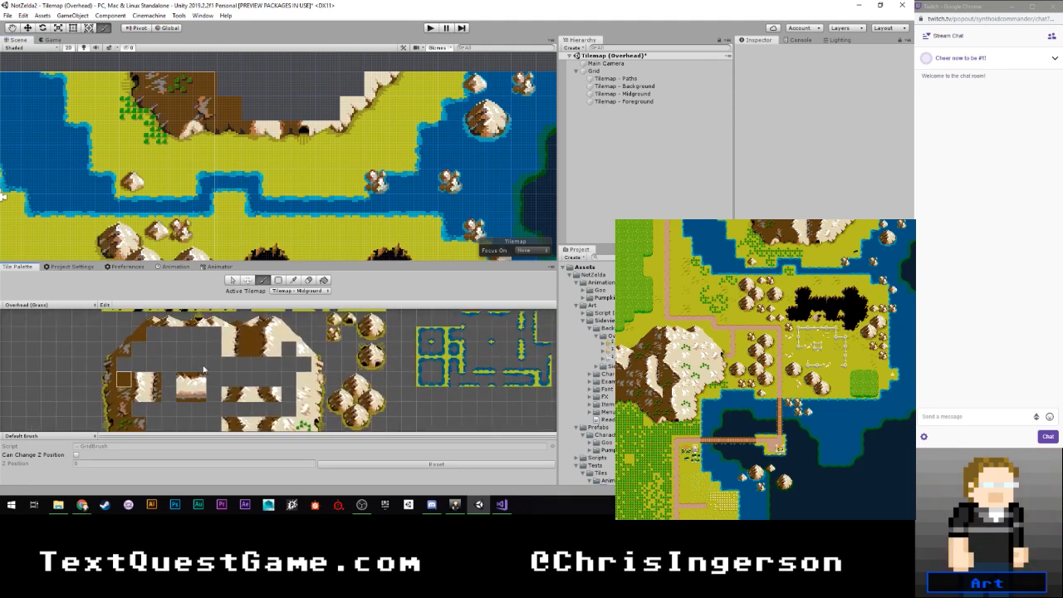
pyautogui.click(266, 335)
pyautogui.click(260, 355)
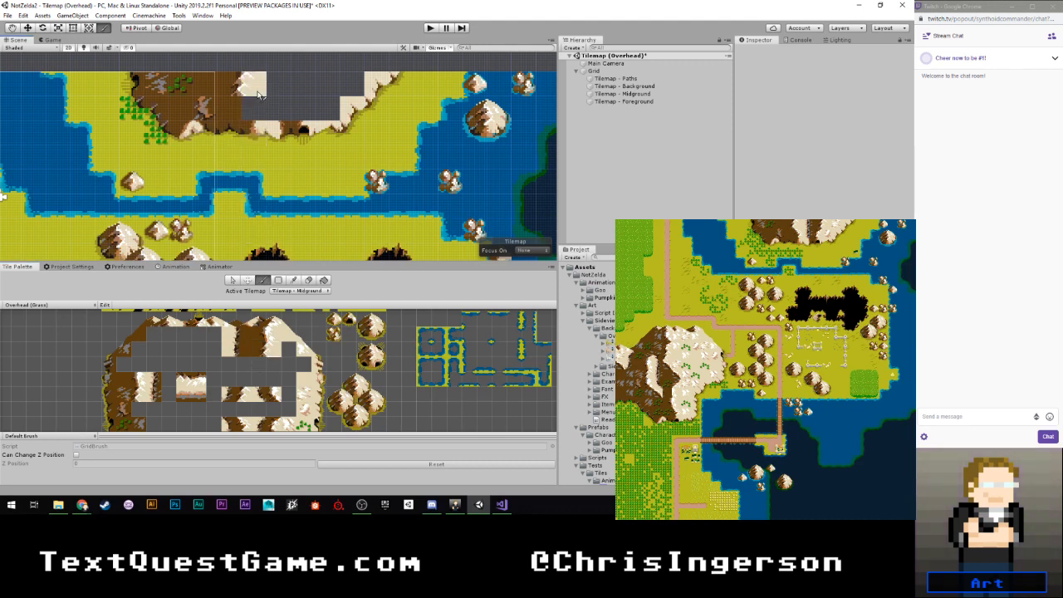
pyautogui.moveTo(259, 95); pyautogui.dragTo(264, 113)
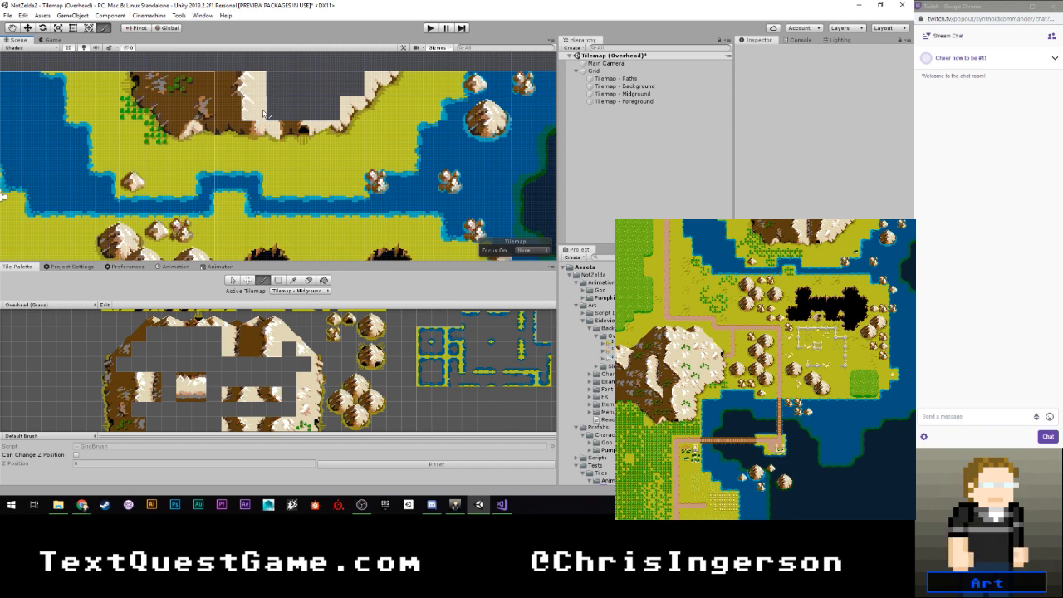
pyautogui.scroll(2, 267, 356)
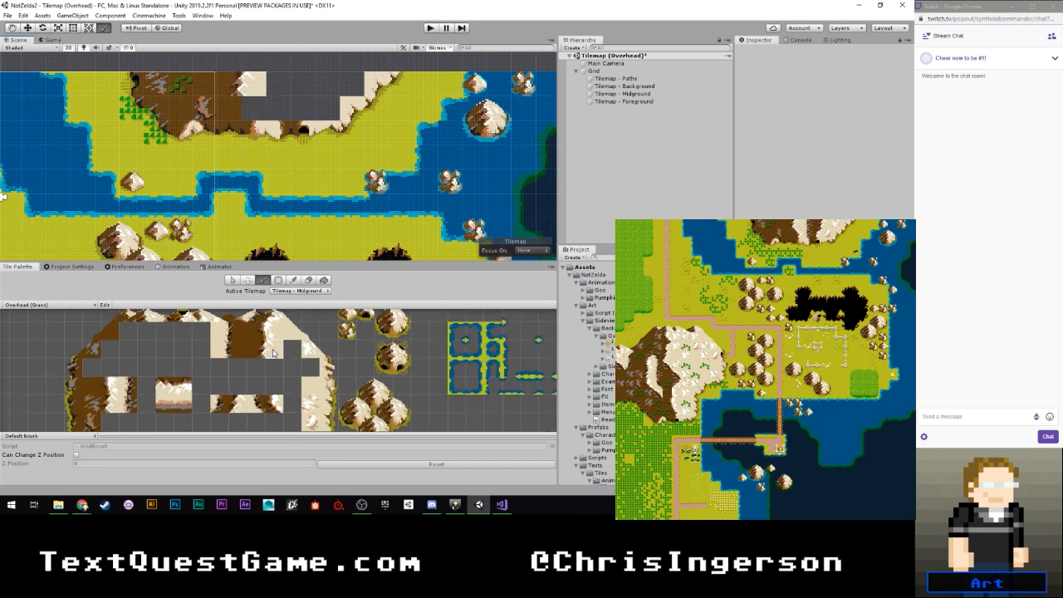